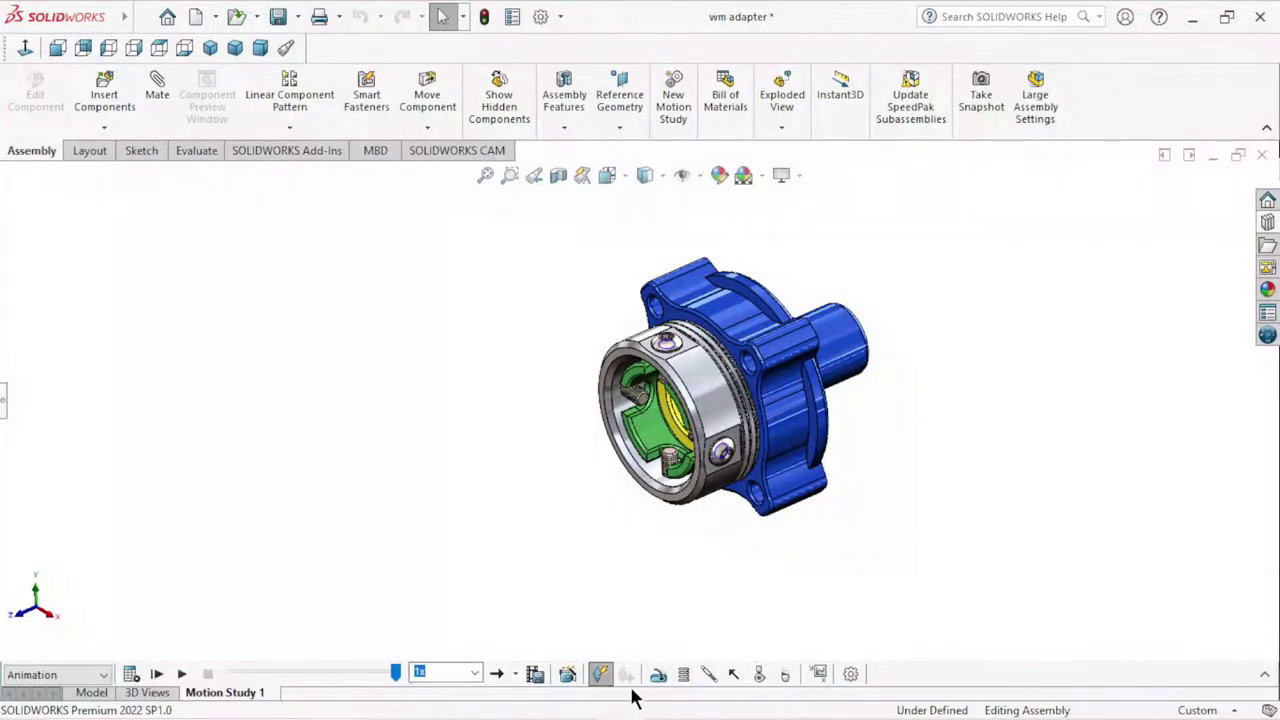
# - Play the wm adapter's explode animation in the Motion Study
pyautogui.click(156, 674)
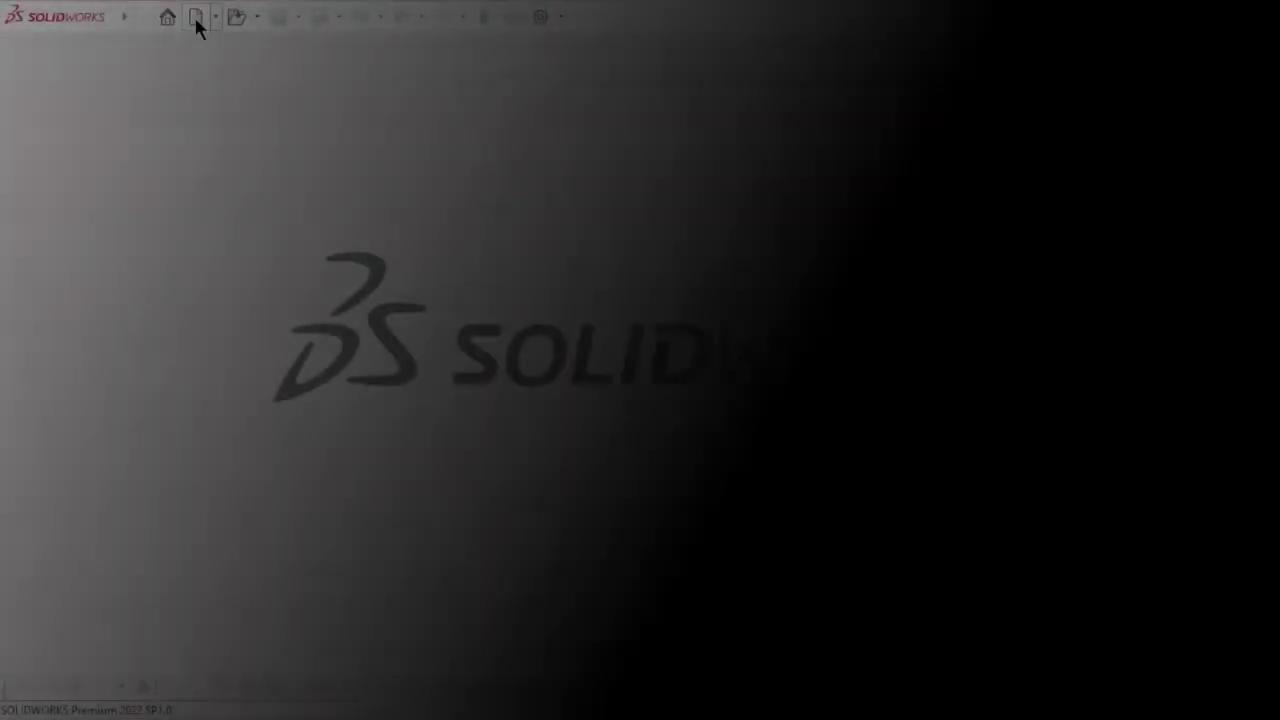
# - Create a new part with a Plain White background scene
pyautogui.hotkey('ctrl', 'n')
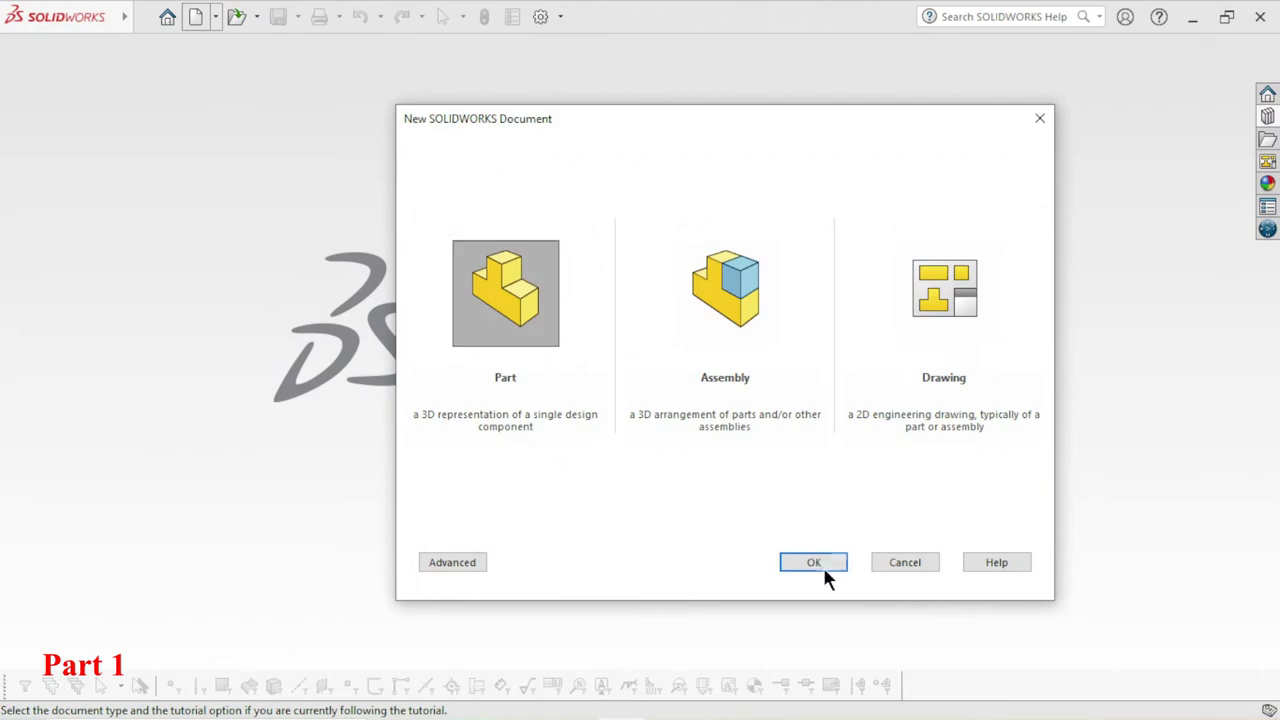
pyautogui.click(822, 563)
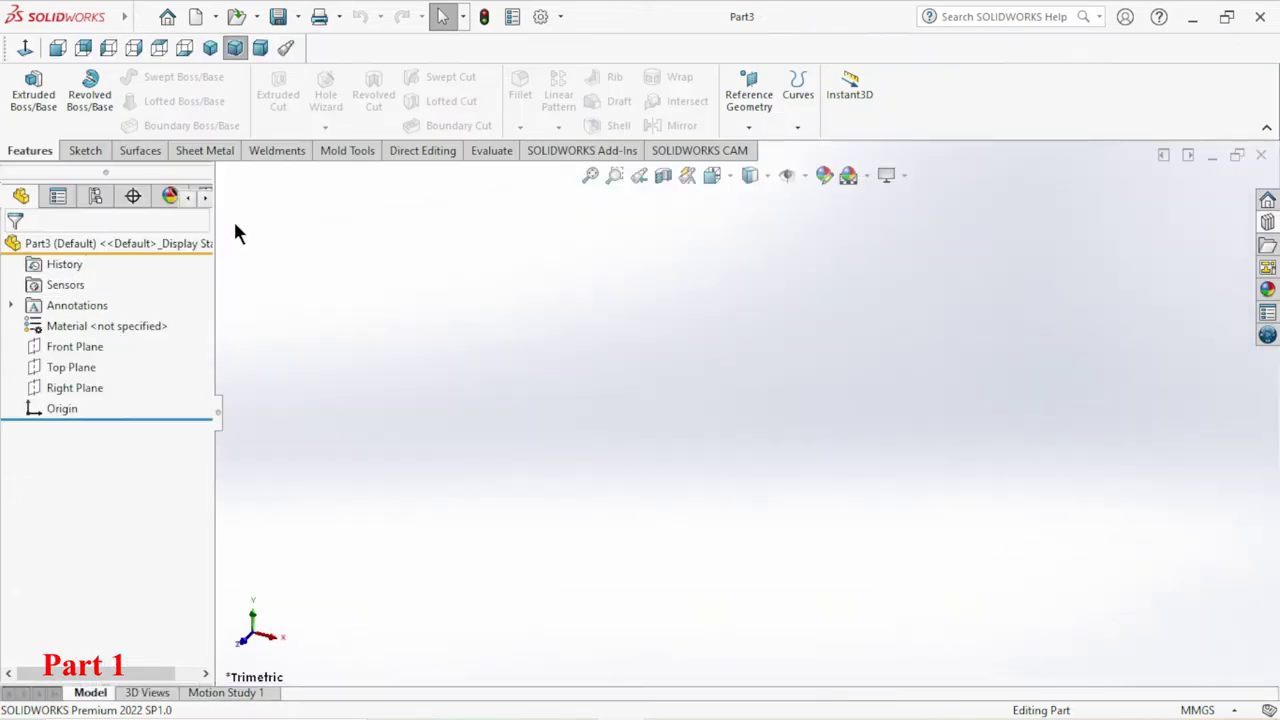
pyautogui.click(867, 175)
pyautogui.click(880, 223)
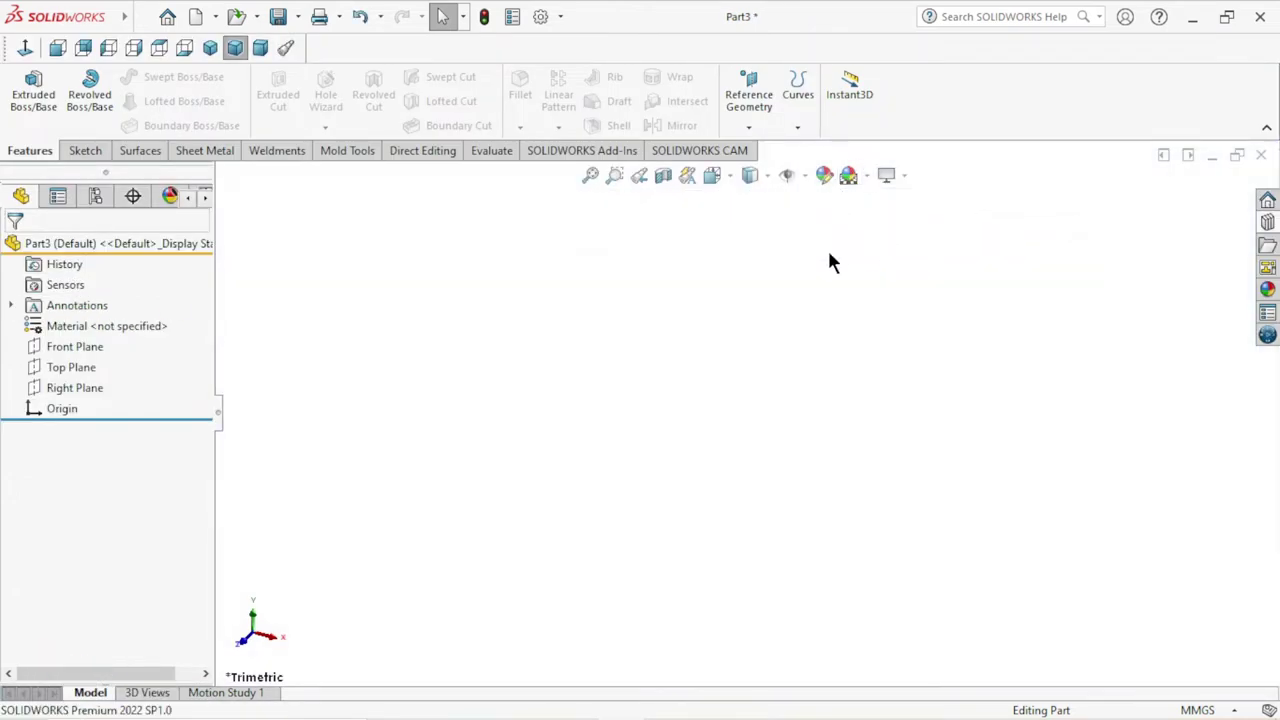
# - Sketch two concentric circles centred on the origin on the Front Plane
pyautogui.click(102, 341)
pyautogui.click(121, 316)
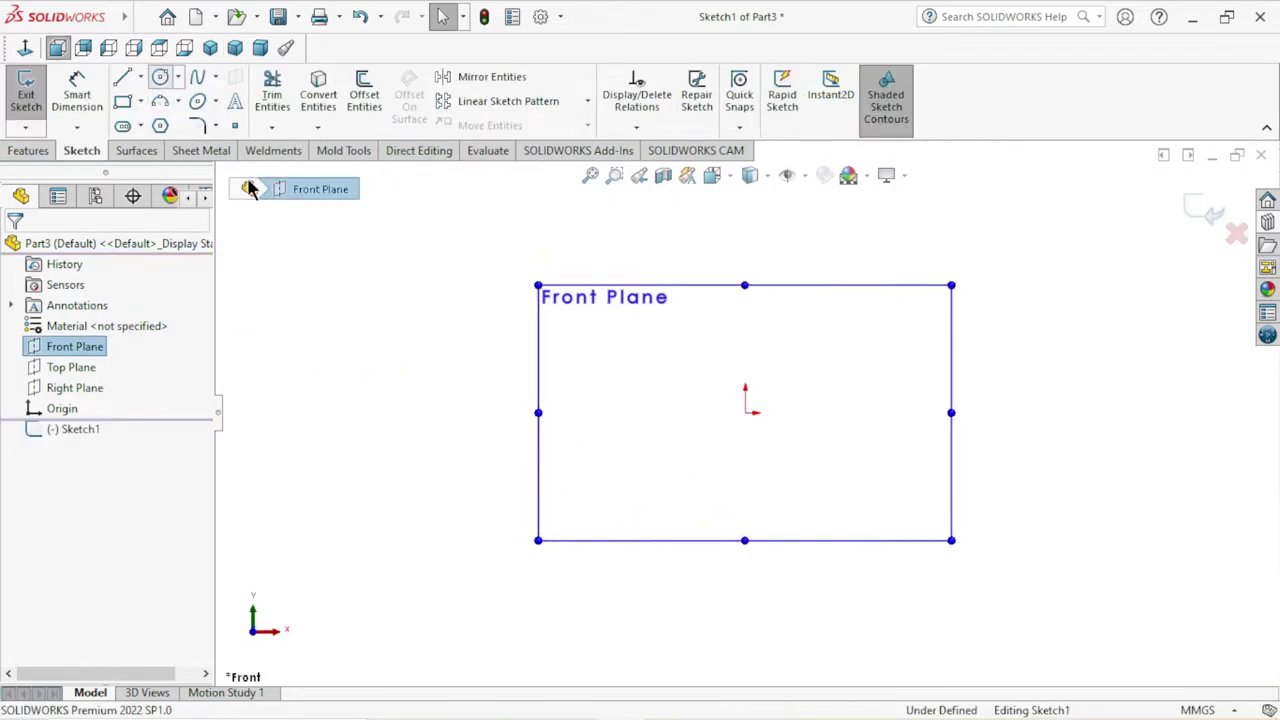
pyautogui.click(745, 411)
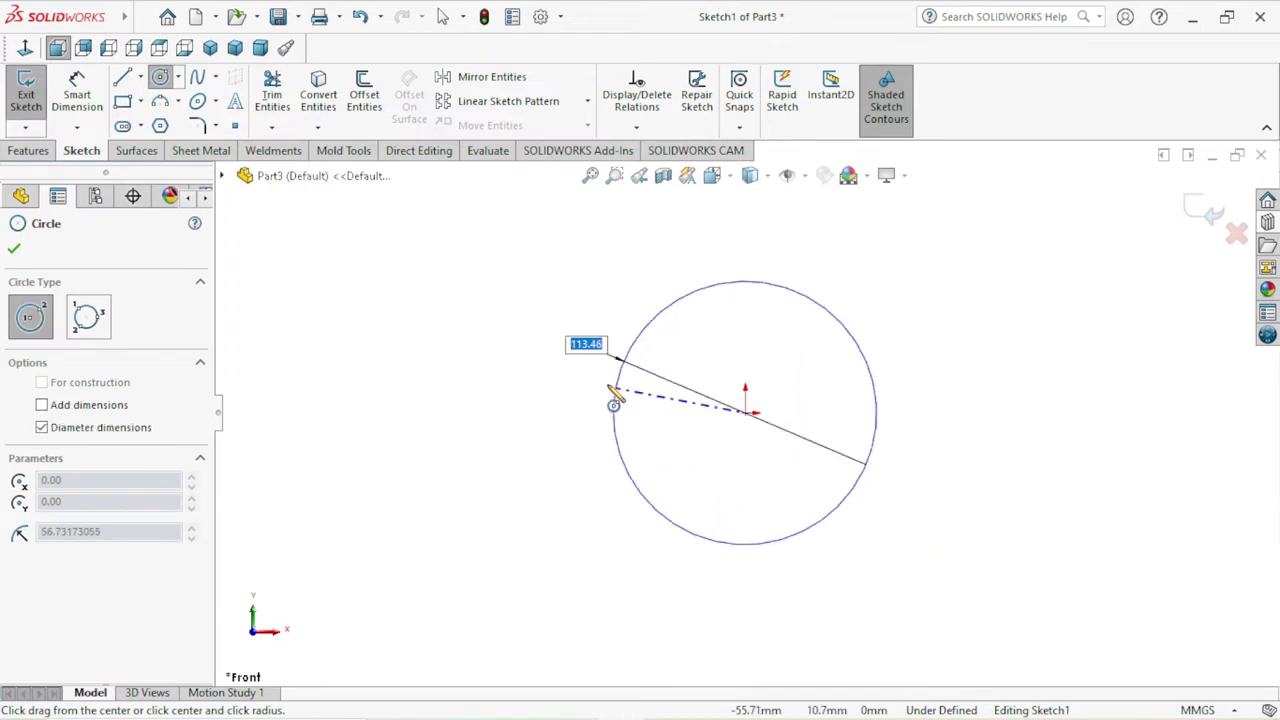
pyautogui.click(624, 405)
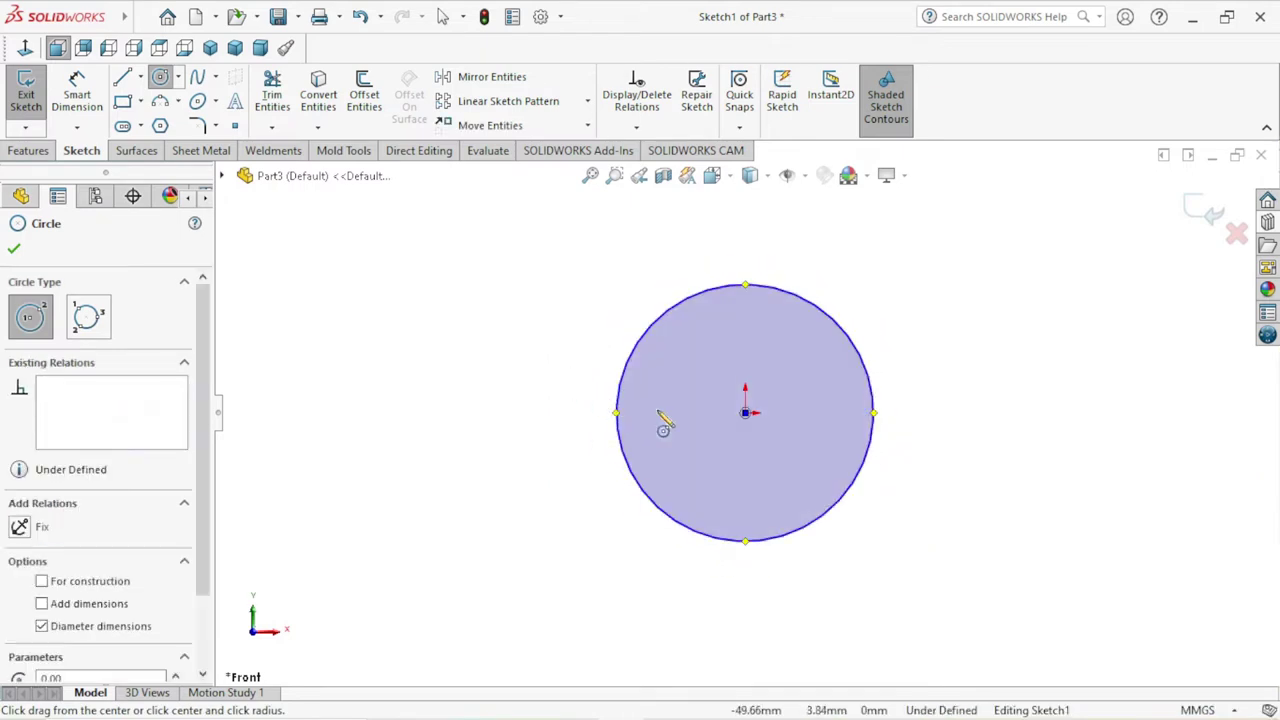
pyautogui.click(745, 412)
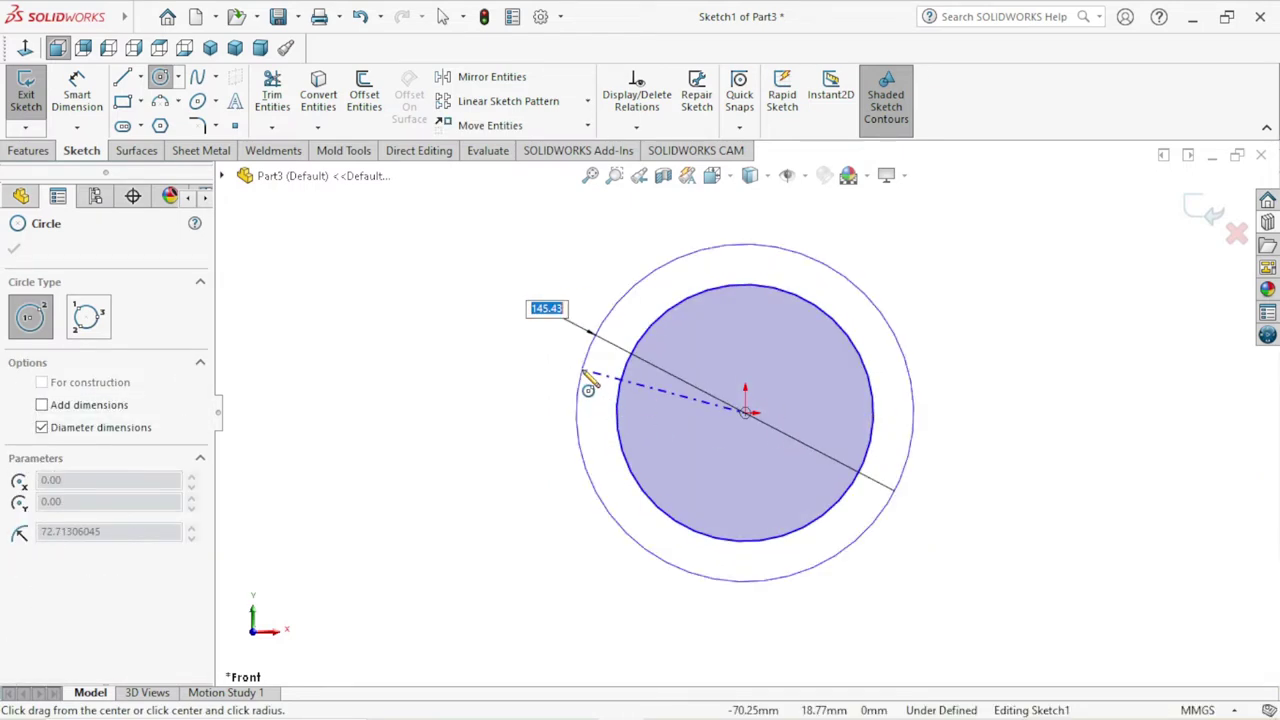
pyautogui.click(580, 376)
pyautogui.click(20, 250)
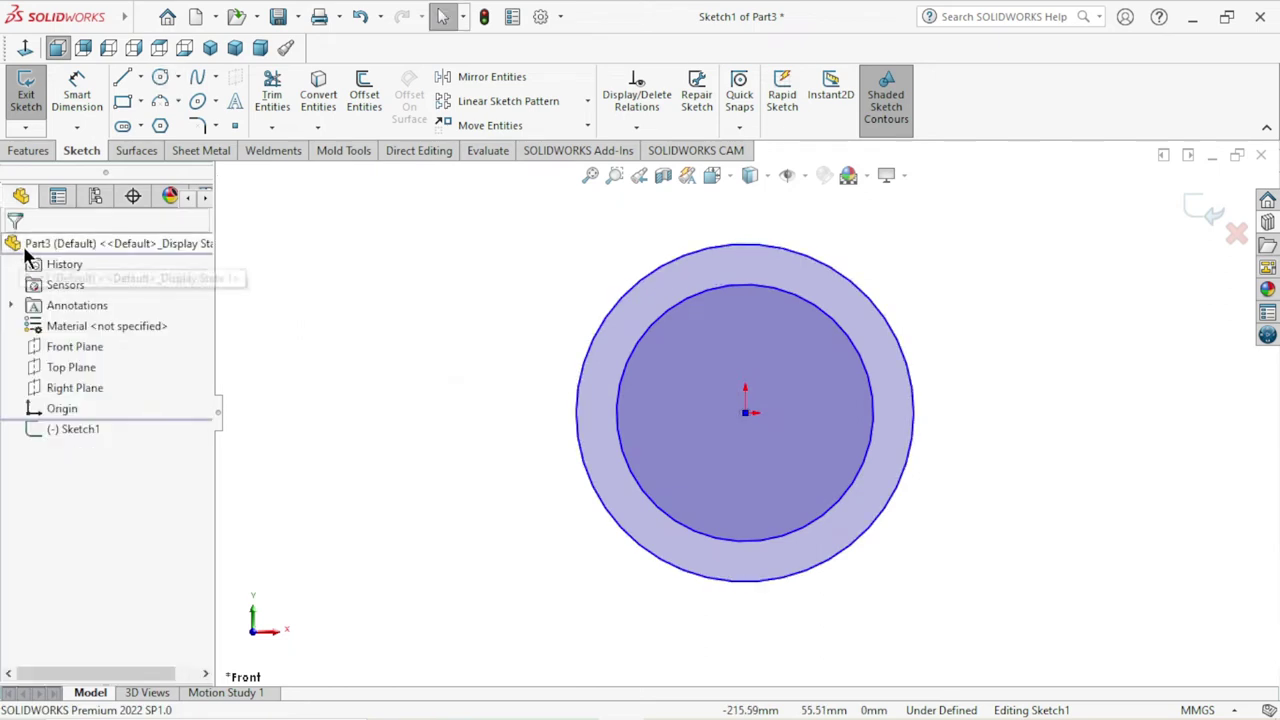
# - Dimension the inner circle to Ø36 and the outer circle to Ø48
pyautogui.click(870, 386)
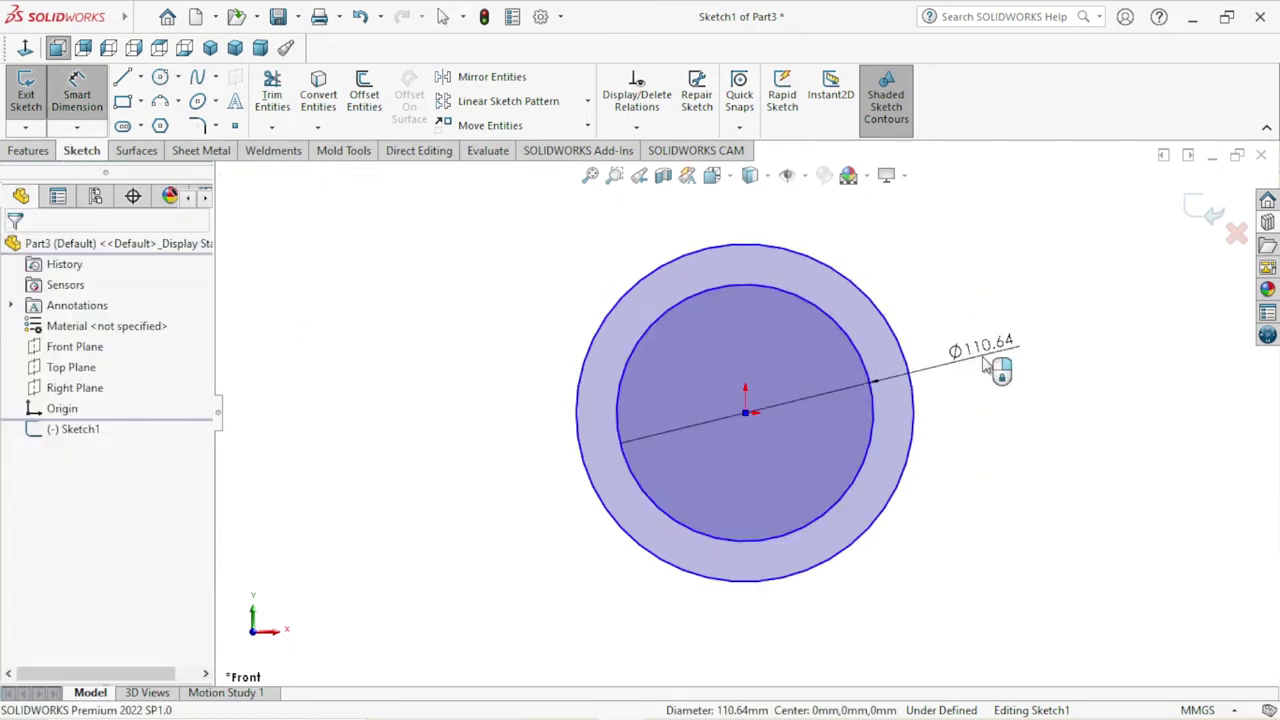
pyautogui.click(985, 364)
pyautogui.write('36')
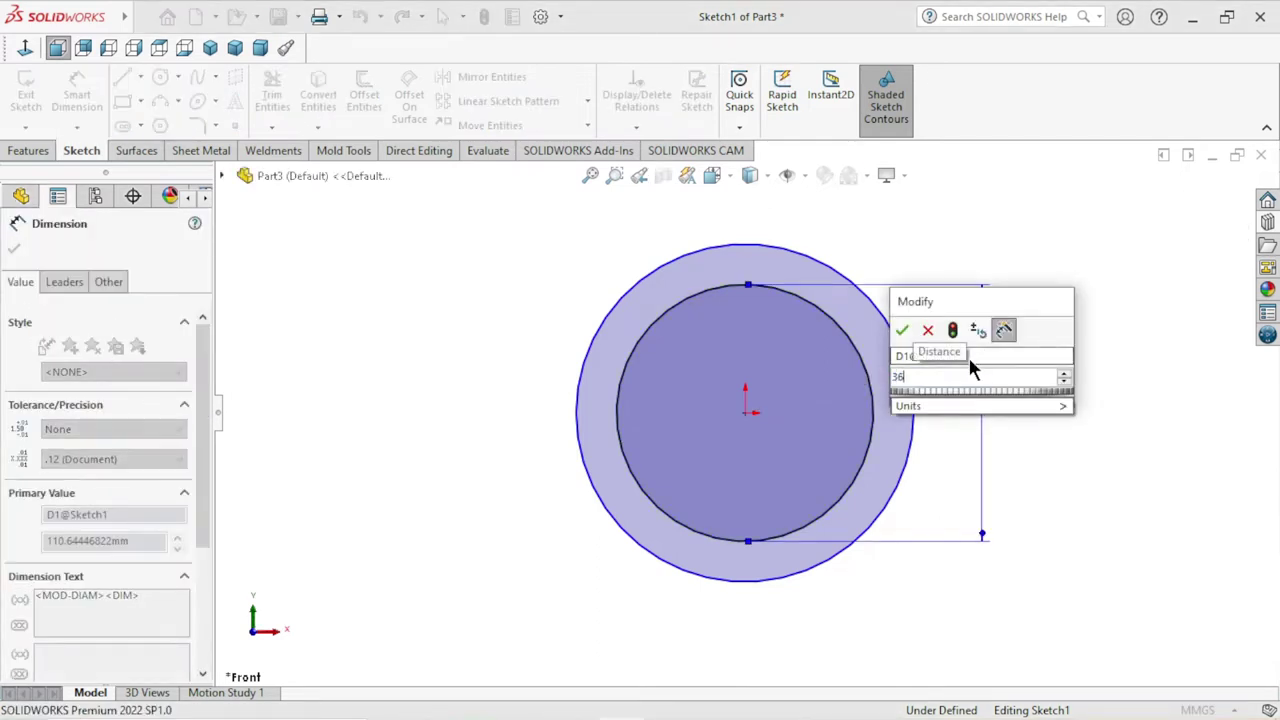
pyautogui.click(902, 331)
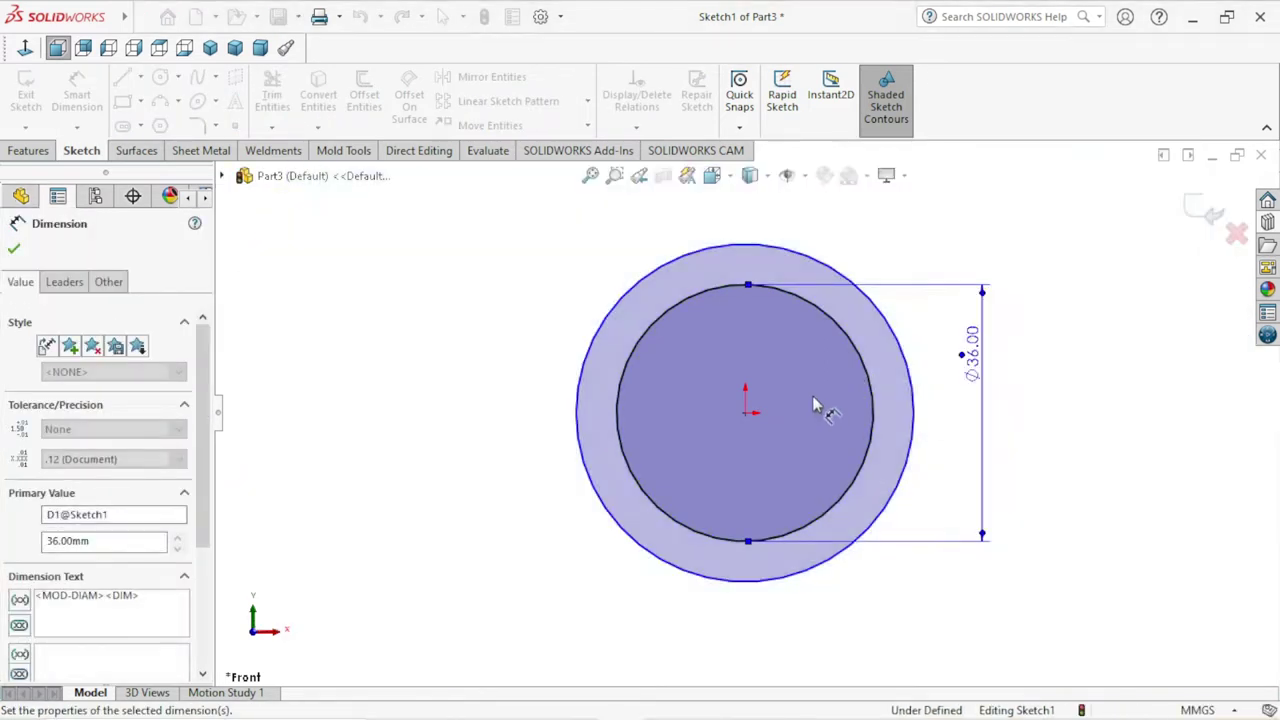
pyautogui.click(914, 411)
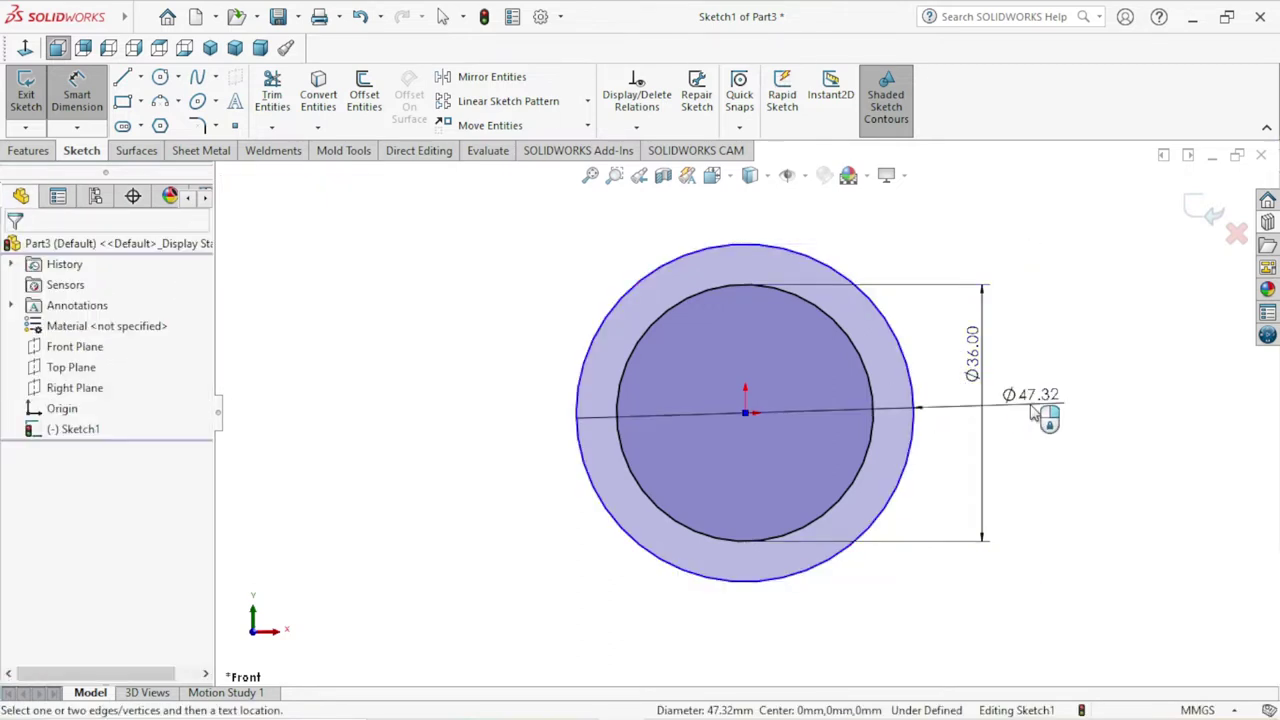
pyautogui.click(1035, 413)
pyautogui.write('48')
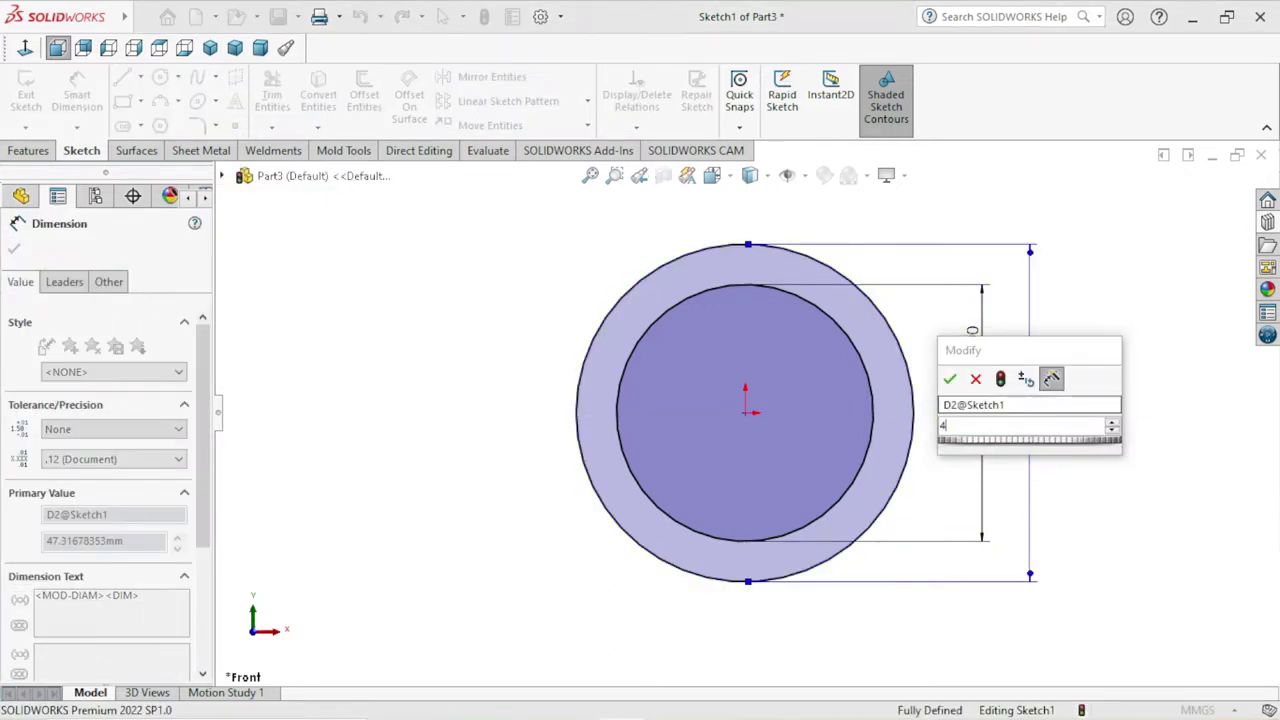
pyautogui.click(951, 380)
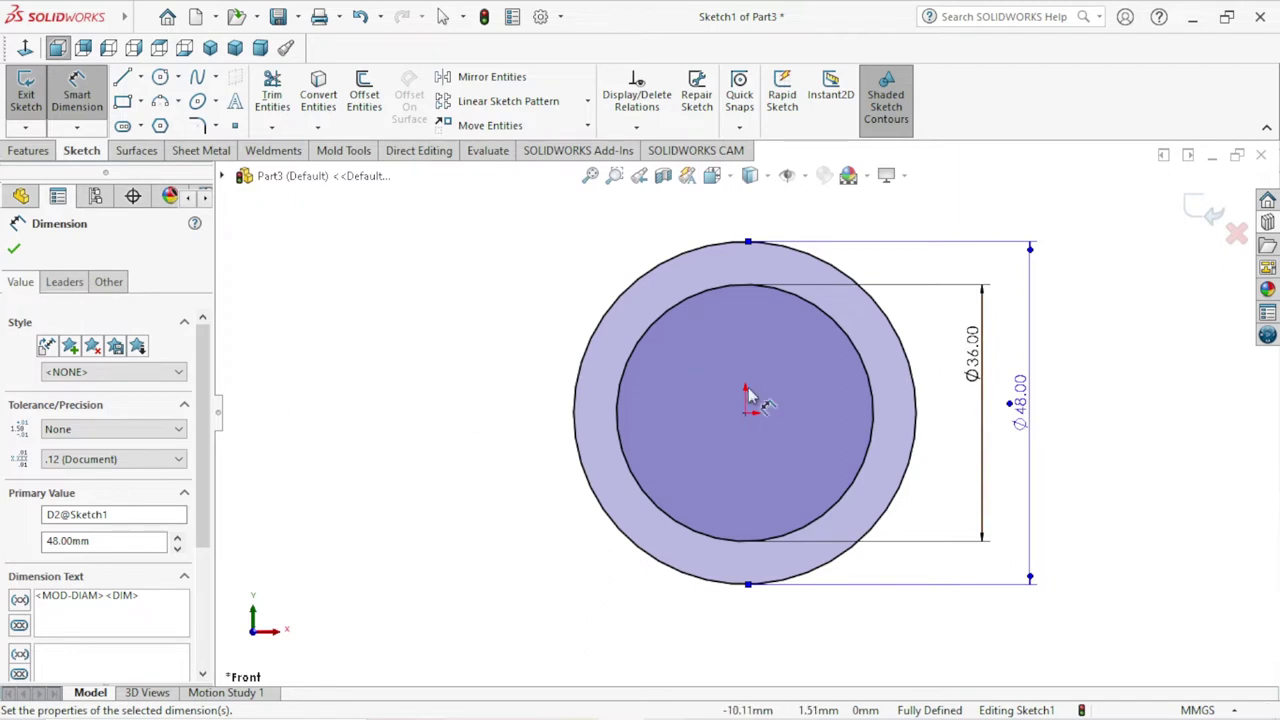
pyautogui.click(14, 250)
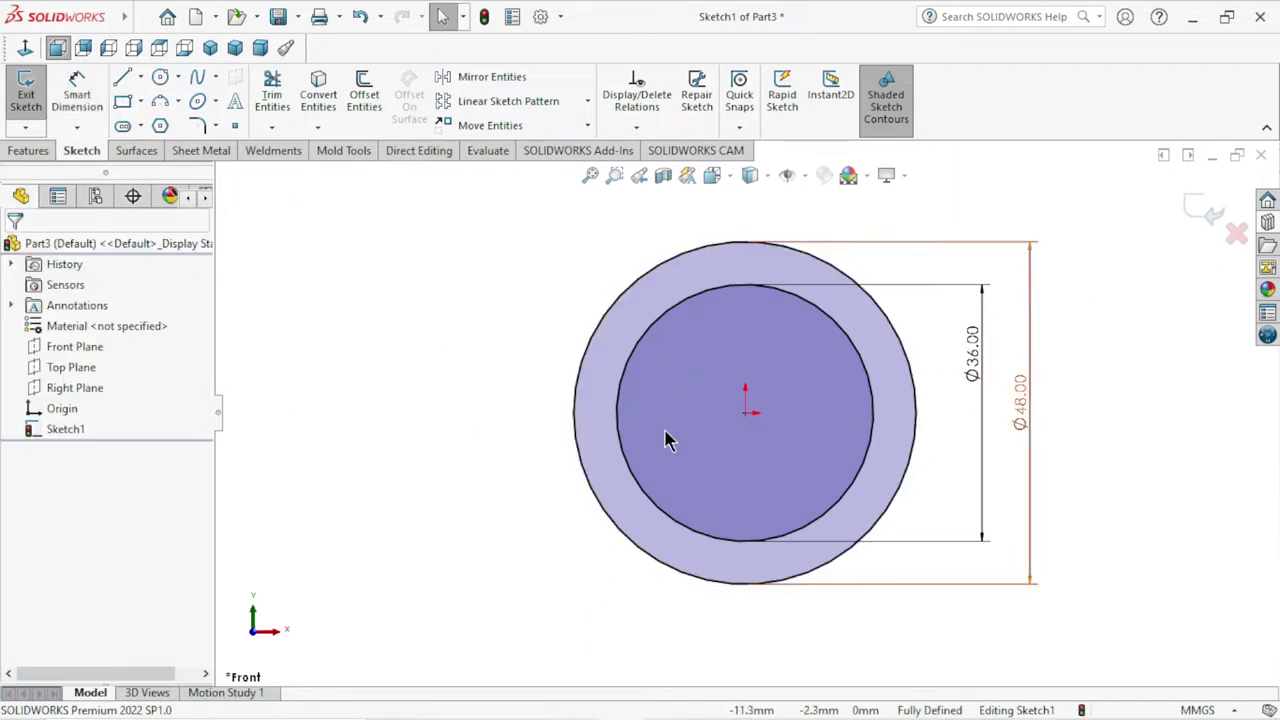
pyautogui.press('f')
pyautogui.scroll(-2, 810, 428)
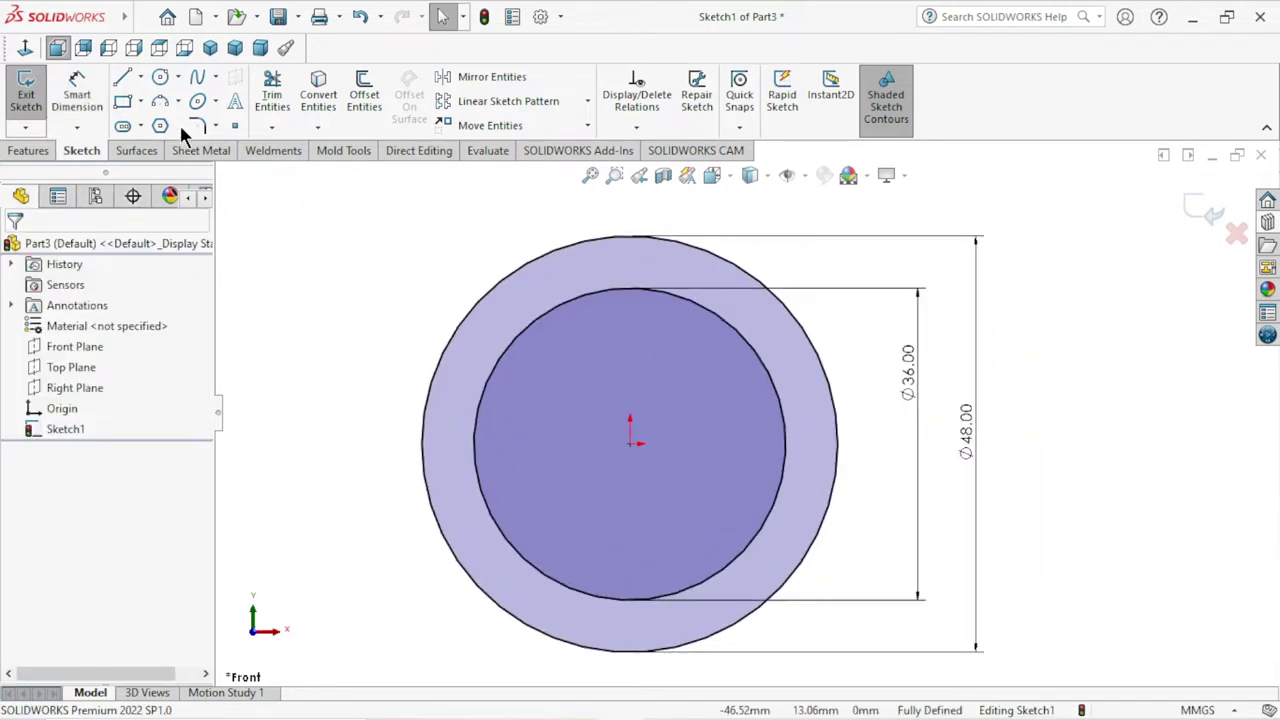
# - Draw centerlines from the outer circle's top quadrant to the origin, then to its left quadrant
pyautogui.click(141, 78)
pyautogui.click(156, 122)
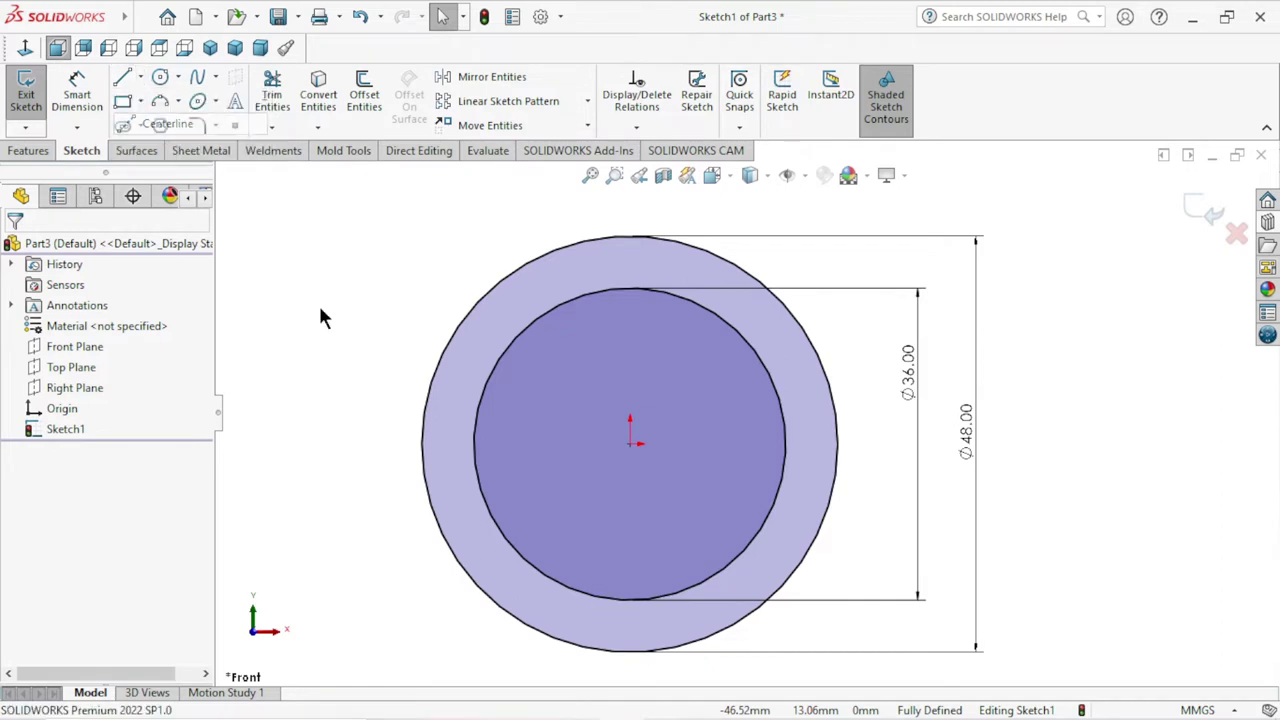
pyautogui.click(629, 237)
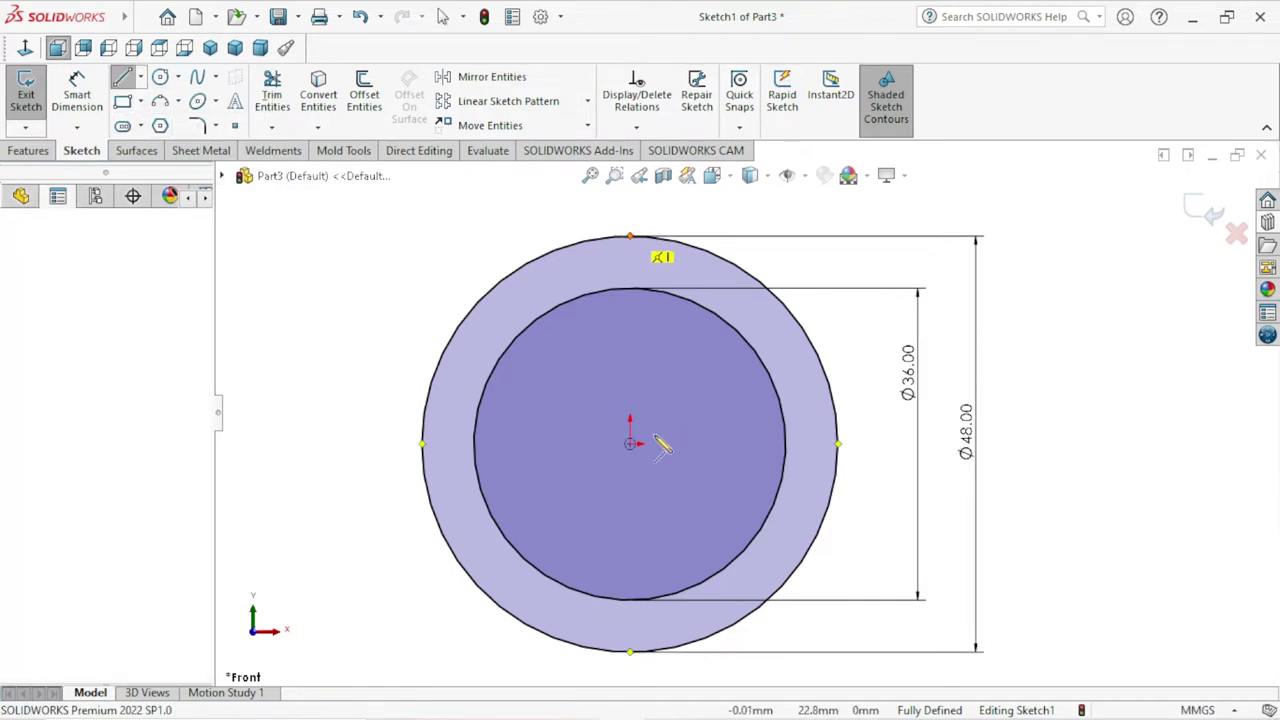
pyautogui.click(629, 444)
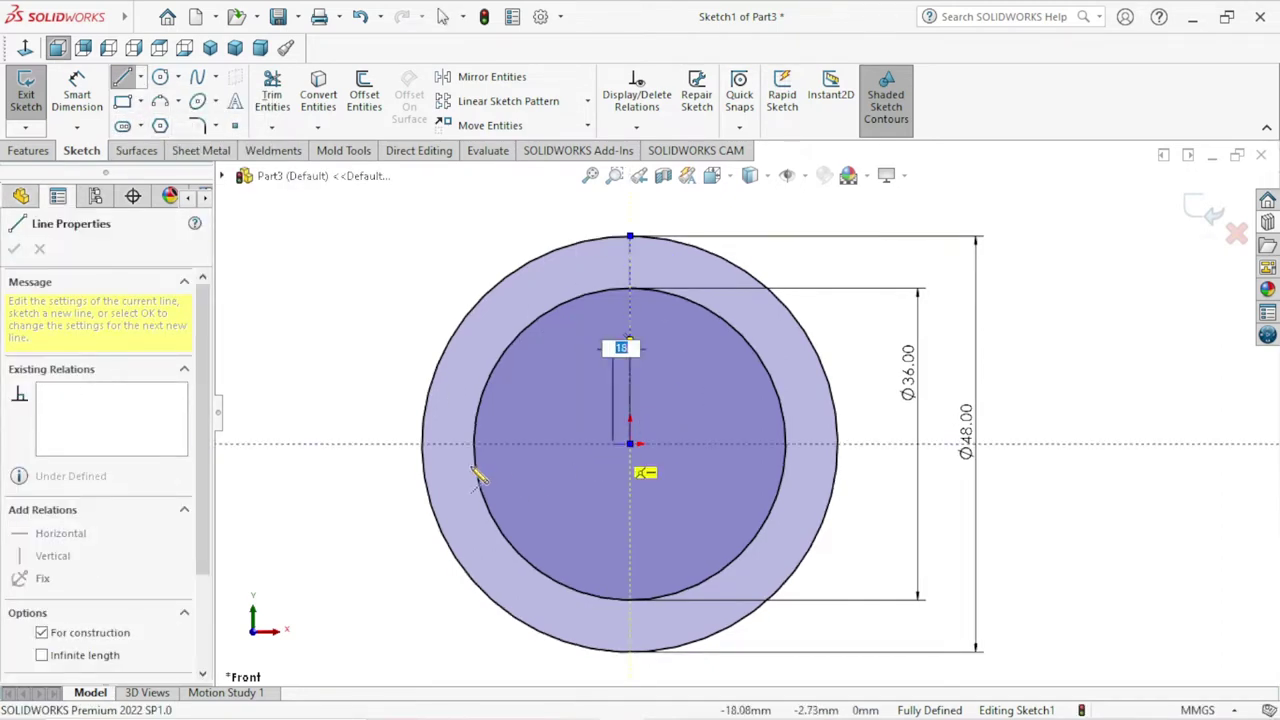
pyautogui.click(423, 444)
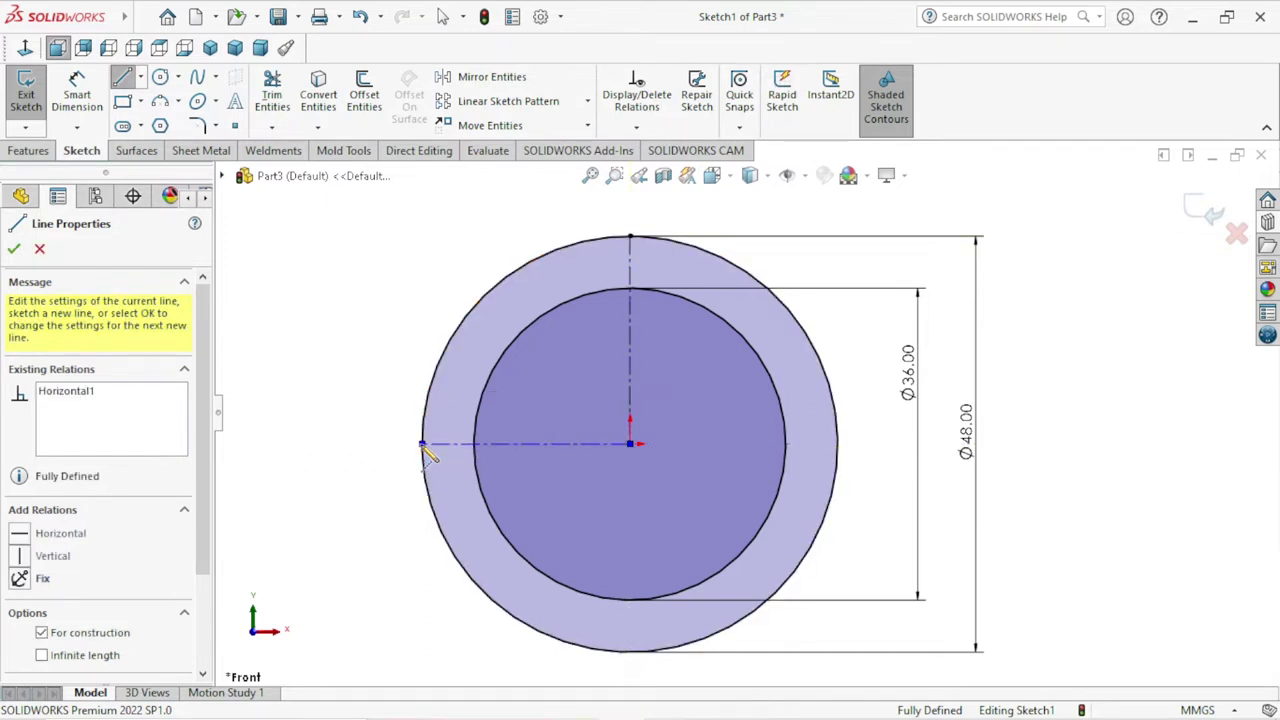
pyautogui.rightClick(352, 352)
pyautogui.click(375, 368)
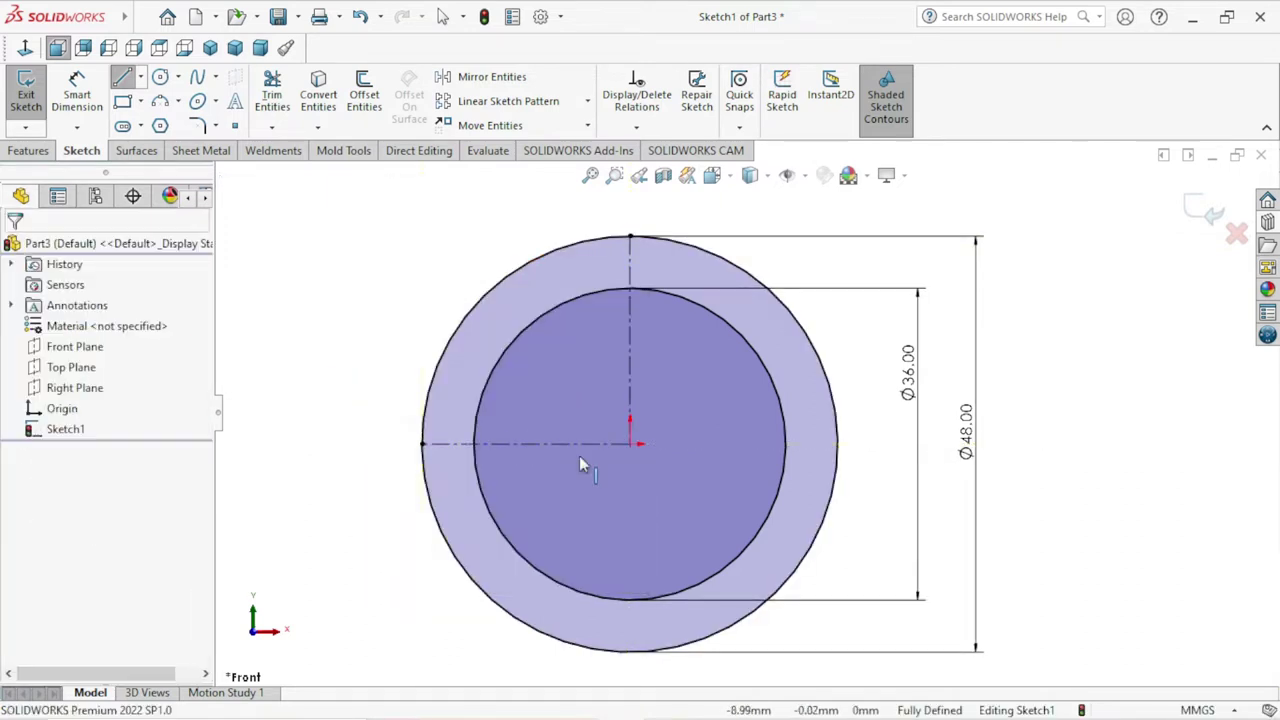
pyautogui.scroll(3, 674, 429)
pyautogui.scroll(-3, 698, 418)
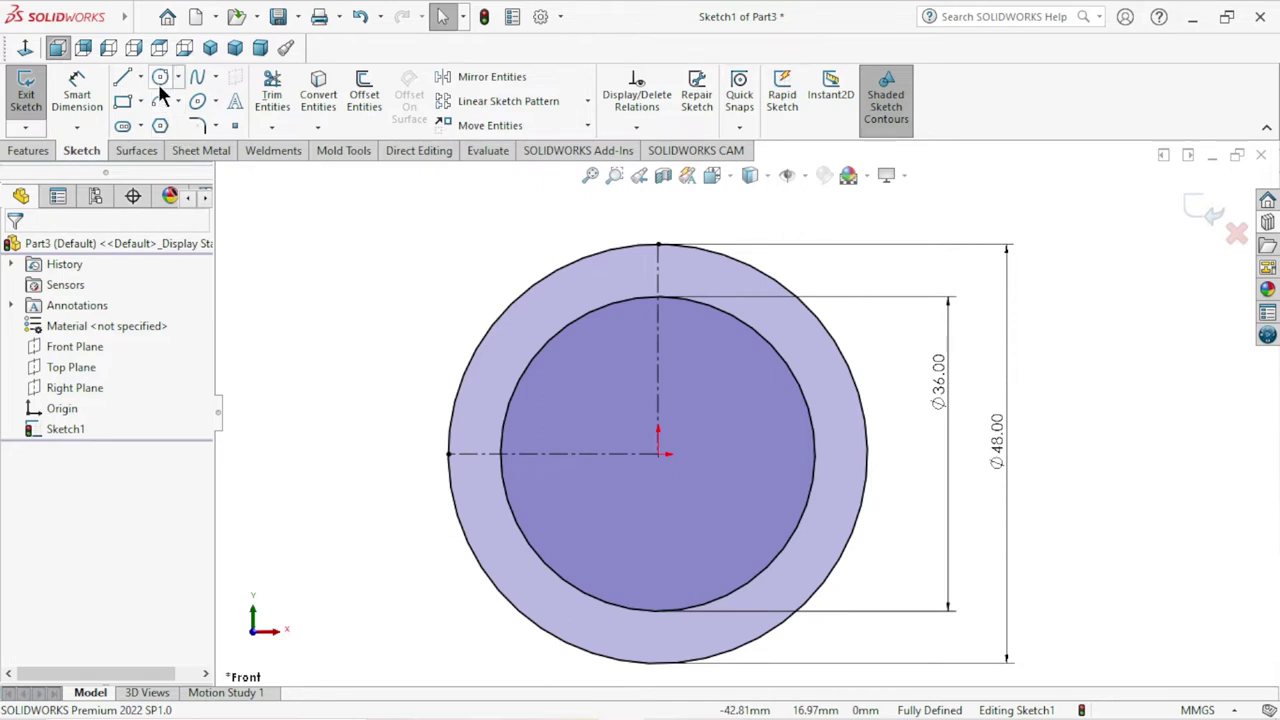
# - Sketch a small circle and drag it onto the top edge of the outer circle
pyautogui.click(604, 279)
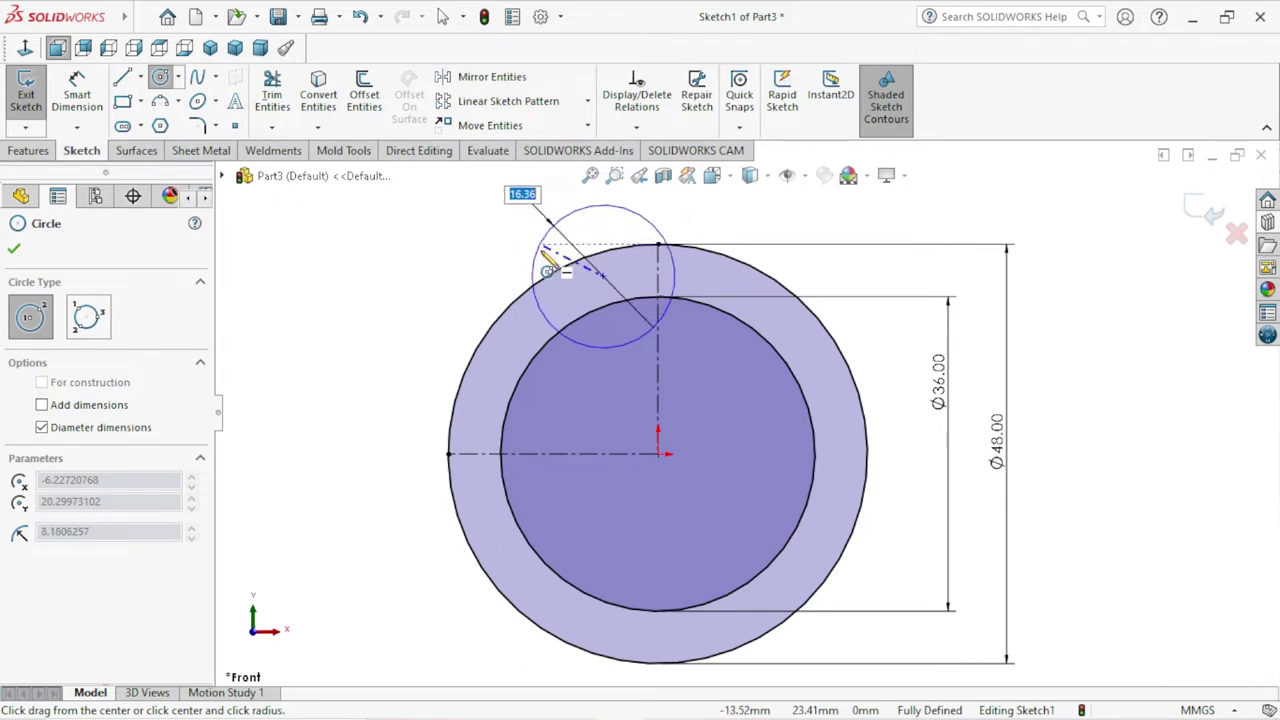
pyautogui.click(549, 268)
pyautogui.rightClick(420, 246)
pyautogui.click(443, 253)
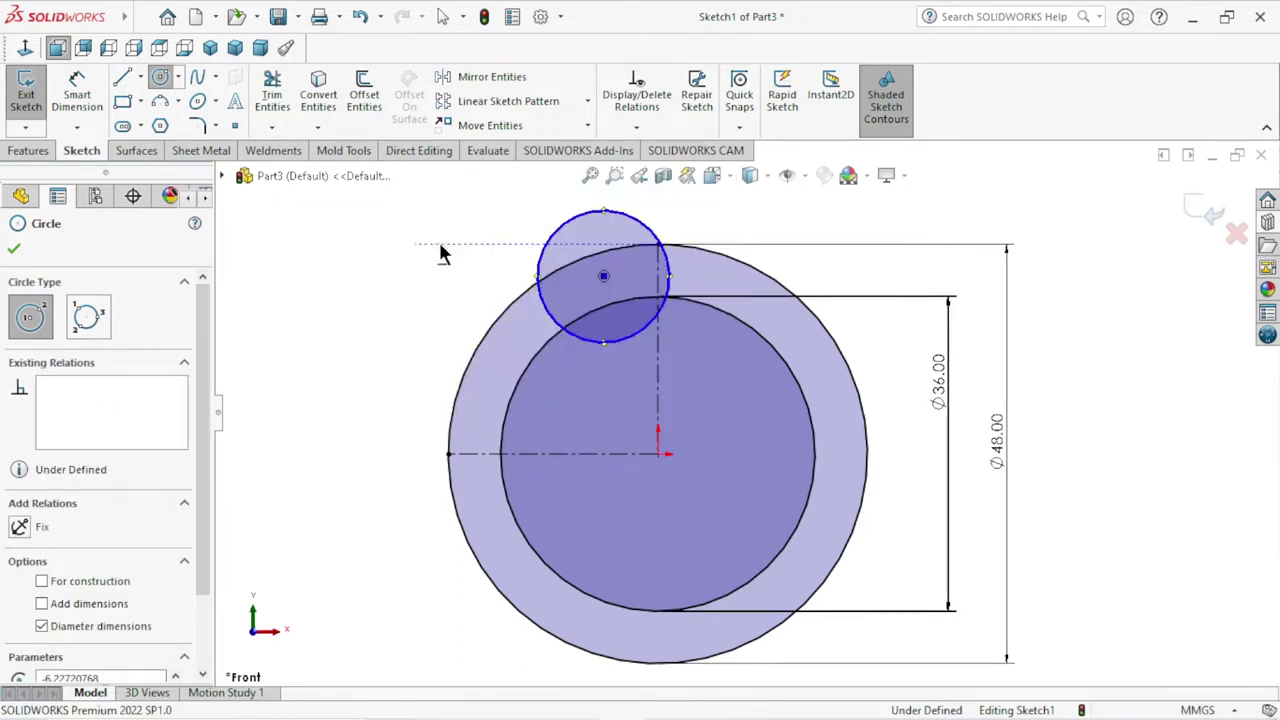
pyautogui.rightClick(400, 258)
pyautogui.click(414, 265)
pyautogui.press('f')
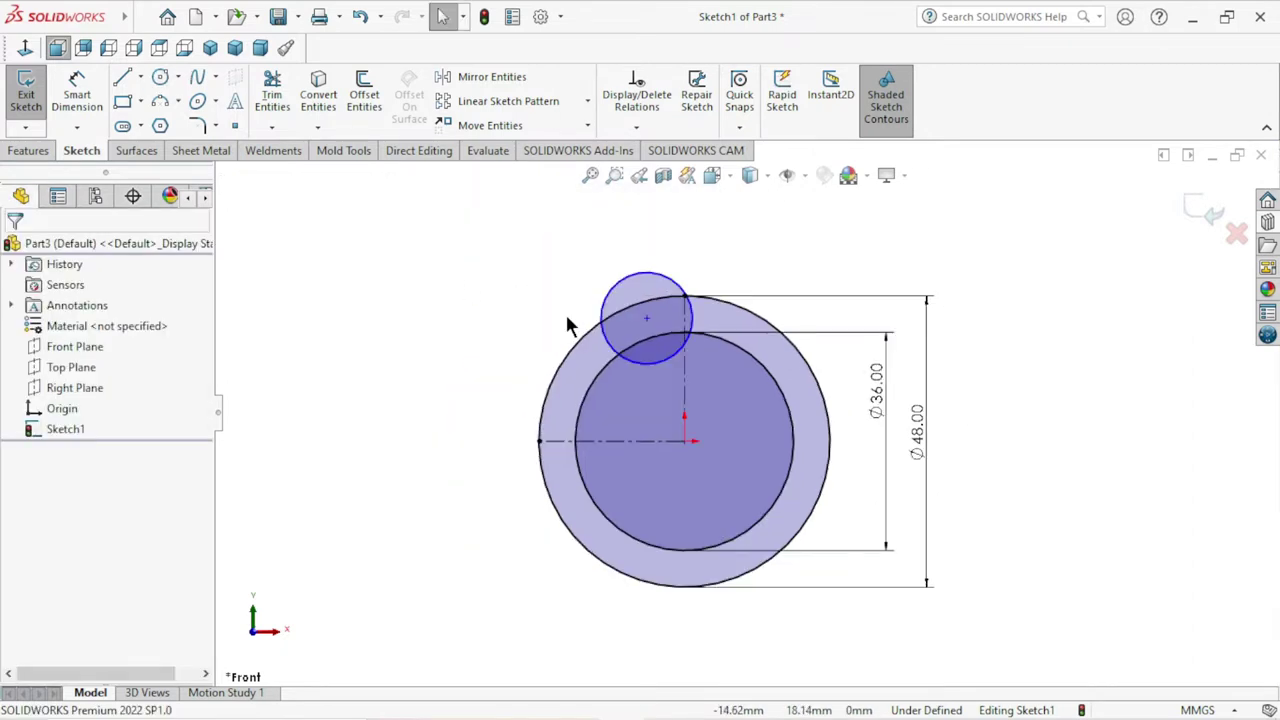
pyautogui.scroll(-1, 566, 325)
pyautogui.scroll(-3, 685, 405)
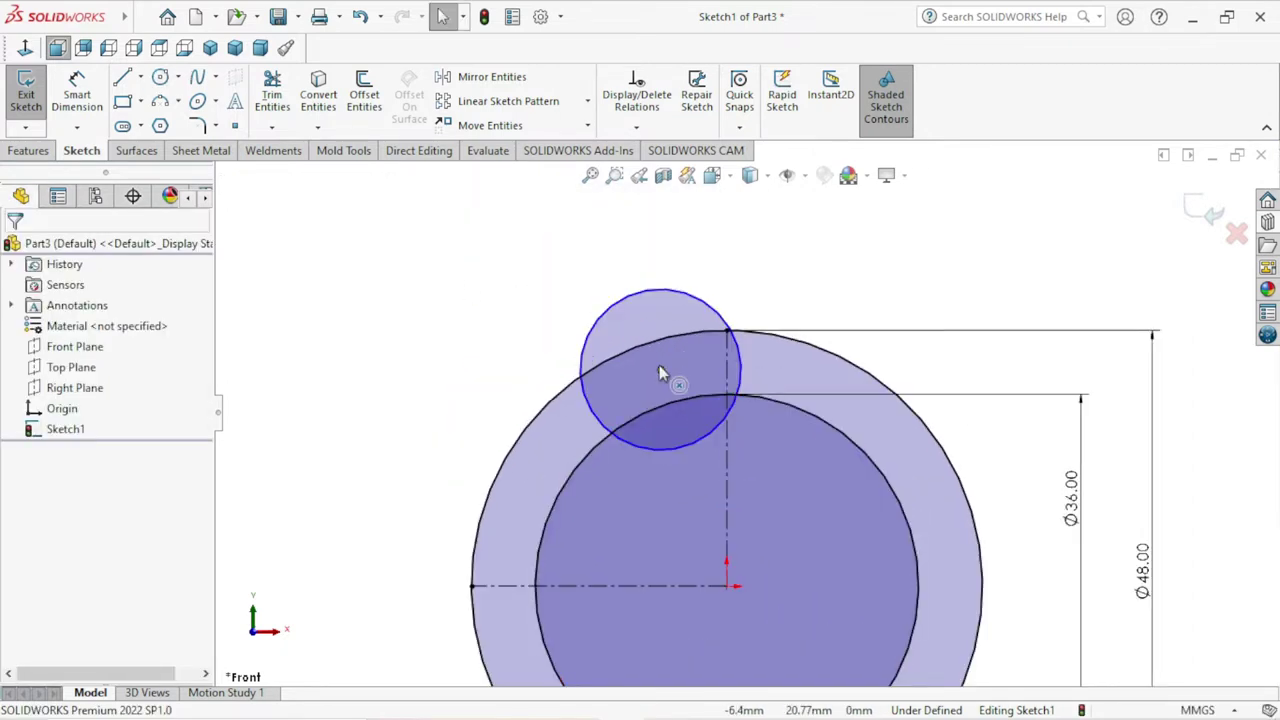
pyautogui.moveTo(660, 369); pyautogui.dragTo(620, 339)
pyautogui.scroll(2, 660, 450)
pyautogui.scroll(-2, 700, 470)
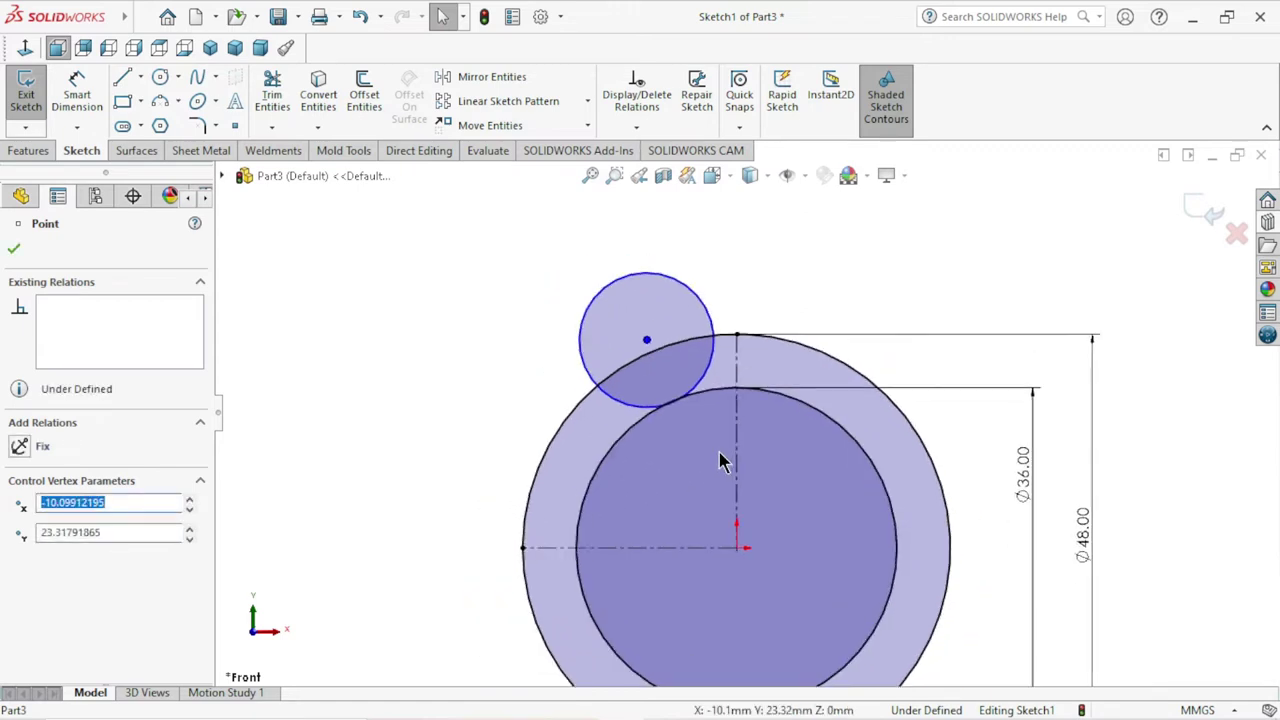
pyautogui.click(80, 100)
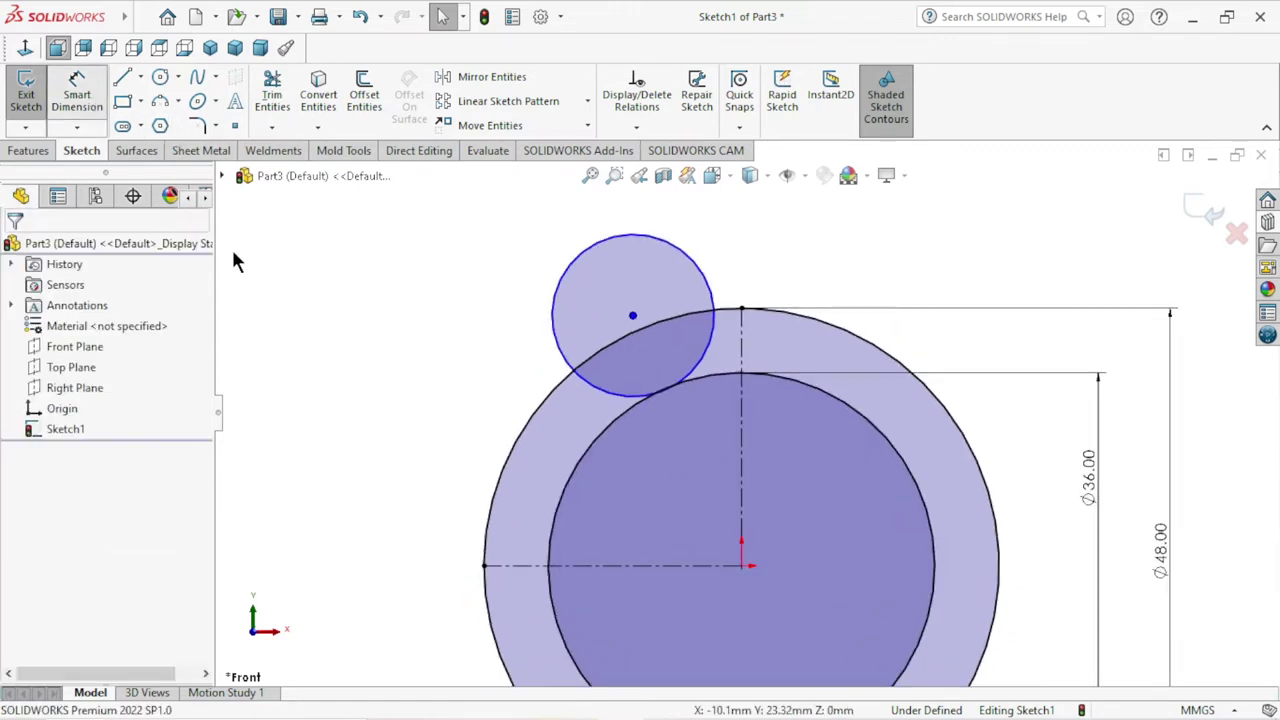
# - Dimension the small circle to Ø18
pyautogui.click(553, 316)
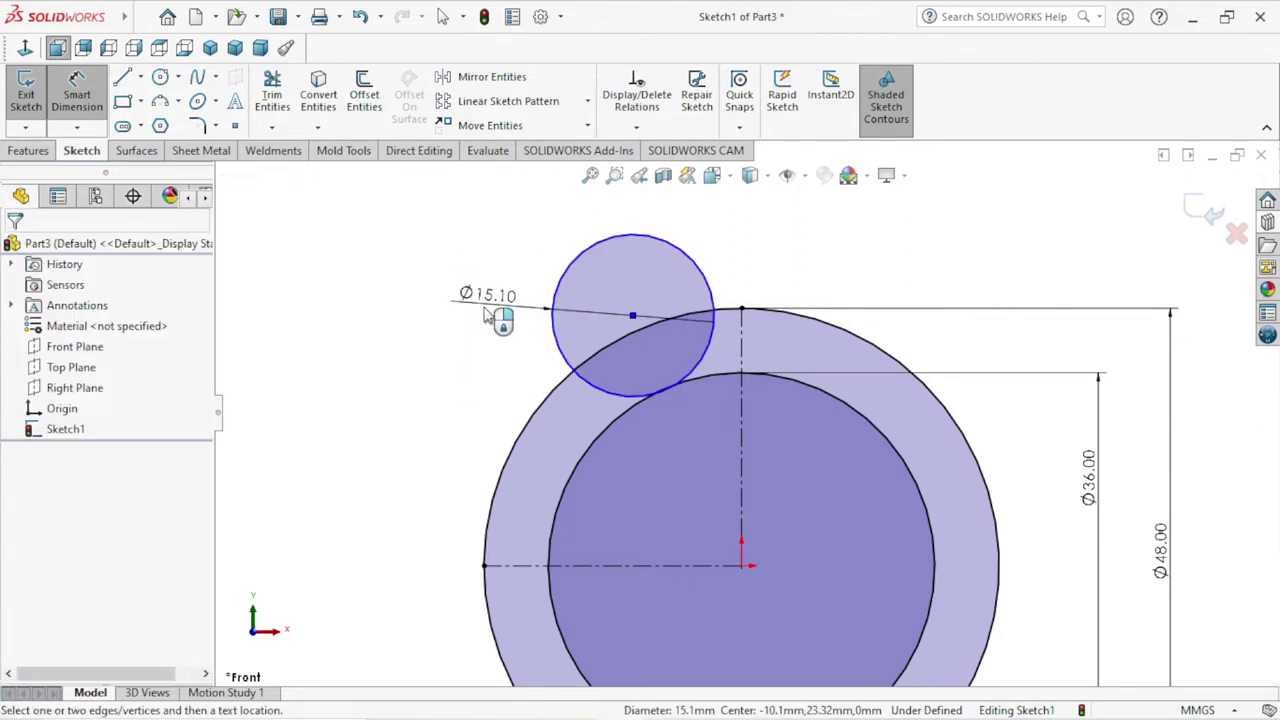
pyautogui.click(487, 316)
pyautogui.write('18')
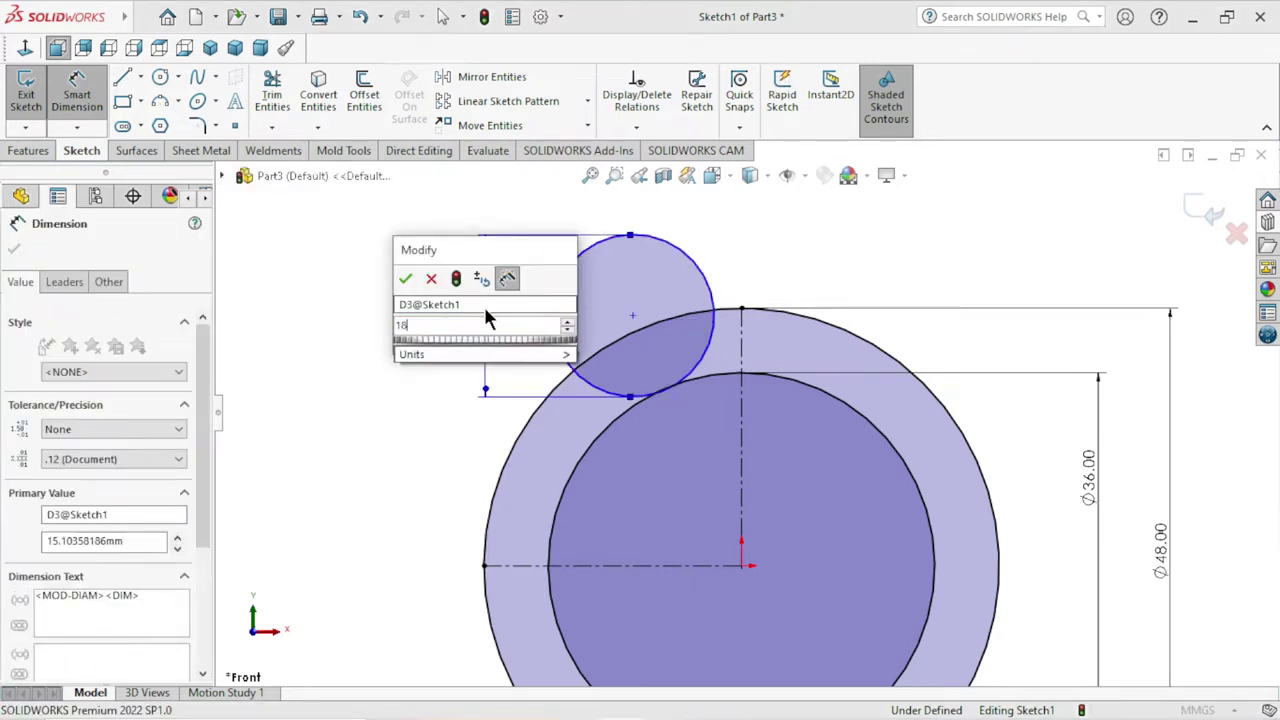
pyautogui.click(408, 278)
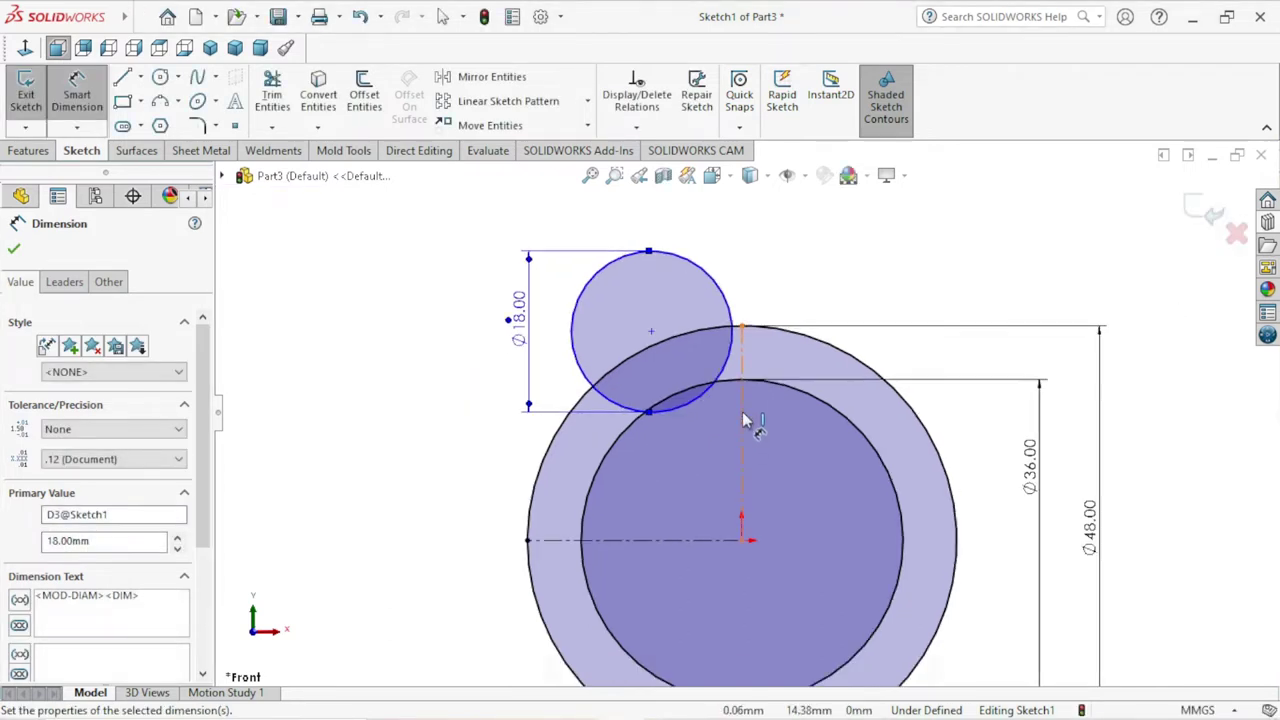
pyautogui.scroll(-3, 728, 405)
pyautogui.scroll(1, 815, 368)
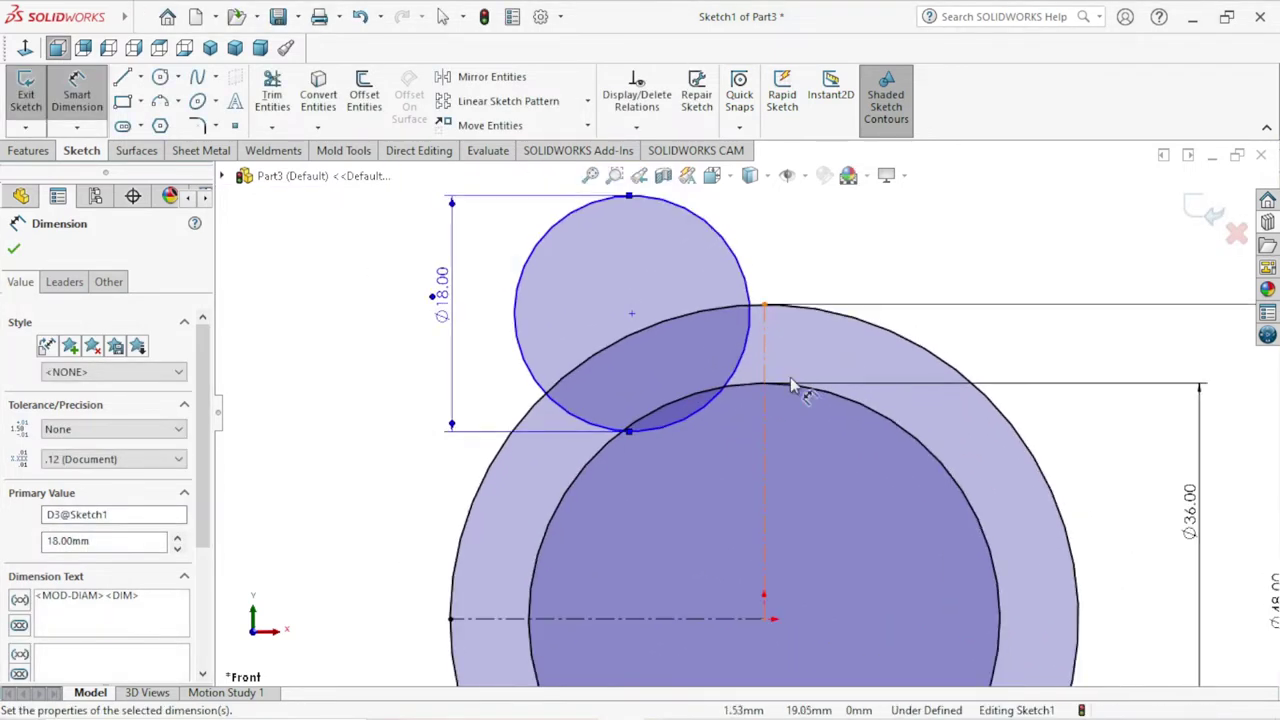
pyautogui.click(17, 258)
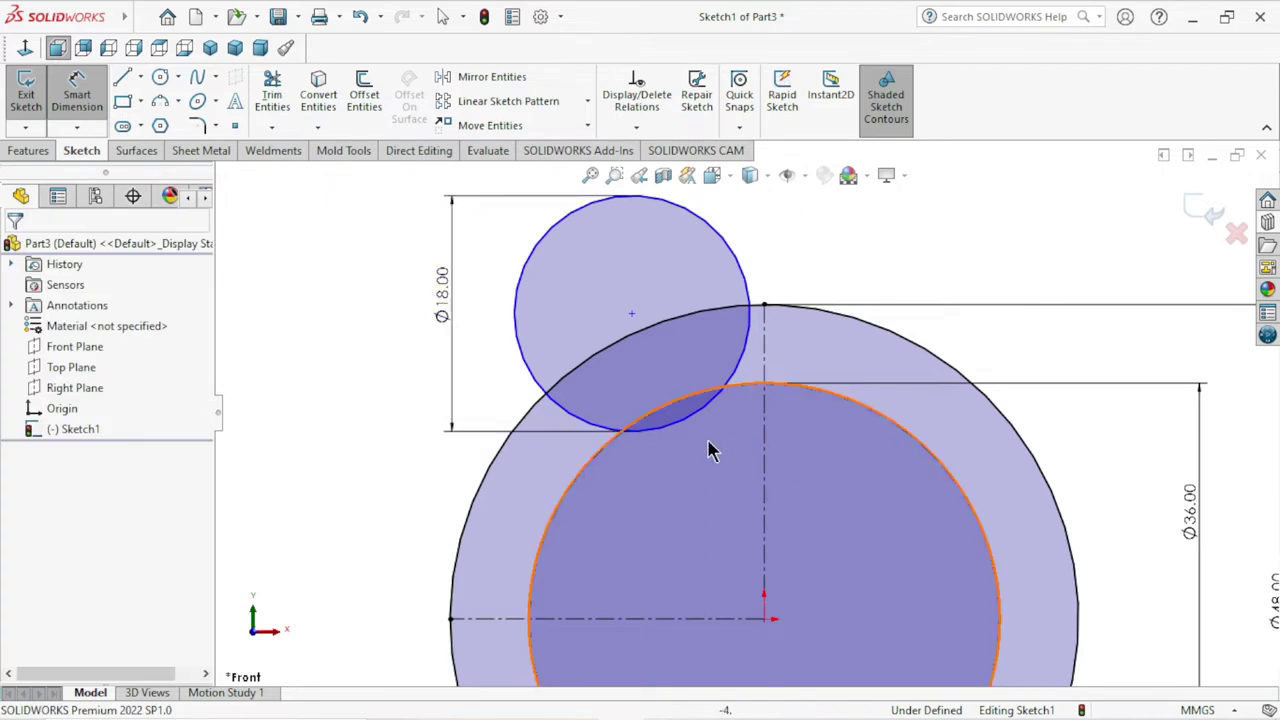
pyautogui.scroll(-1, 740, 445)
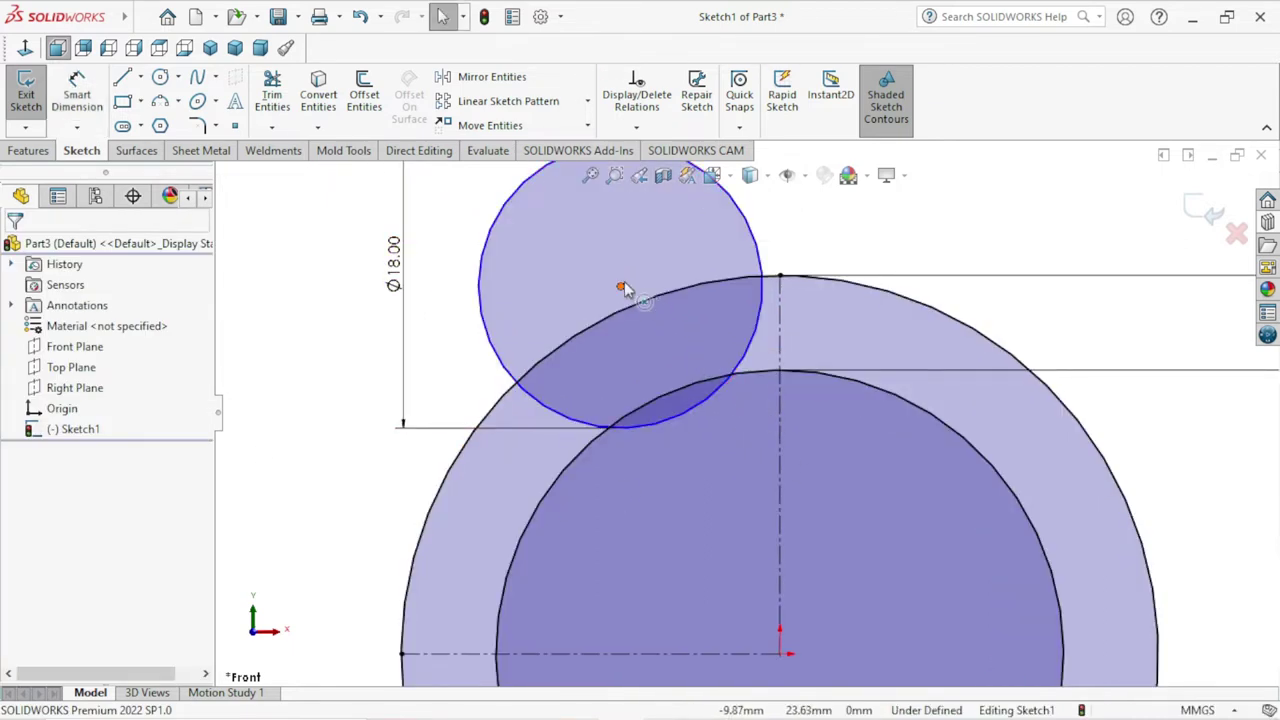
# - Make the Ø18 circle tangent to the Ø36 inner circle
pyautogui.moveTo(621, 289); pyautogui.dragTo(610, 254)
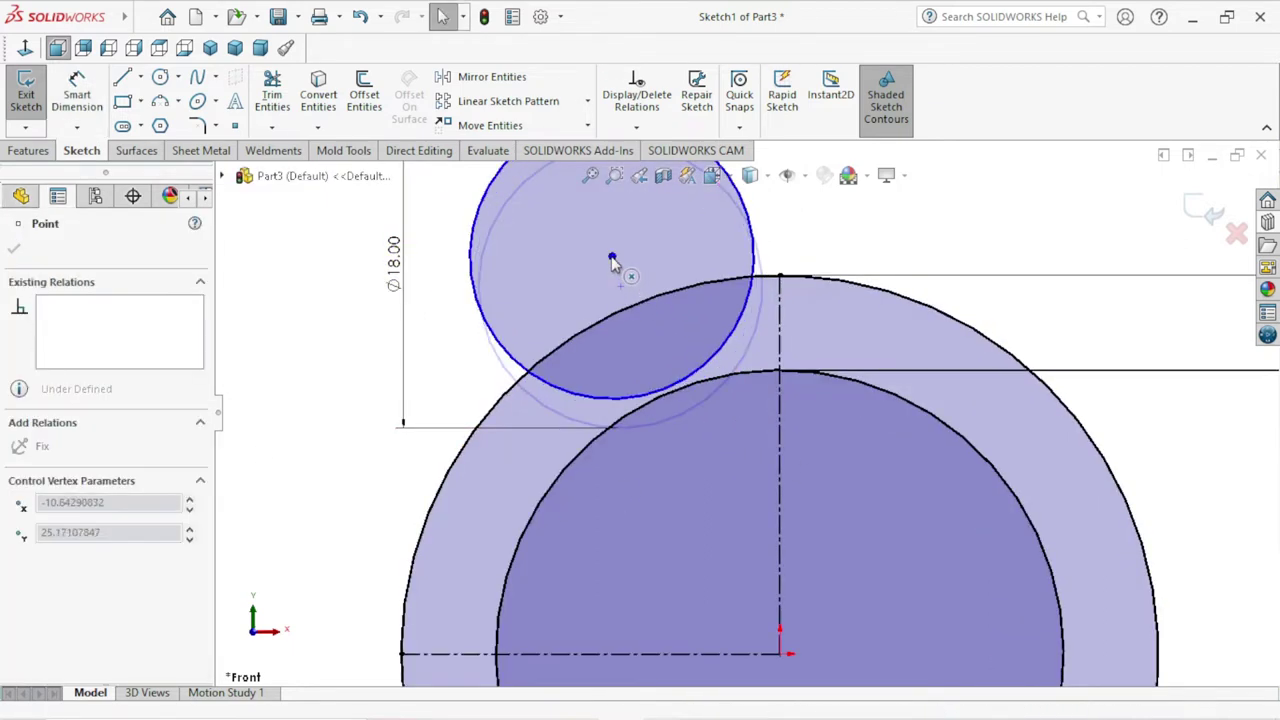
pyautogui.click(697, 380)
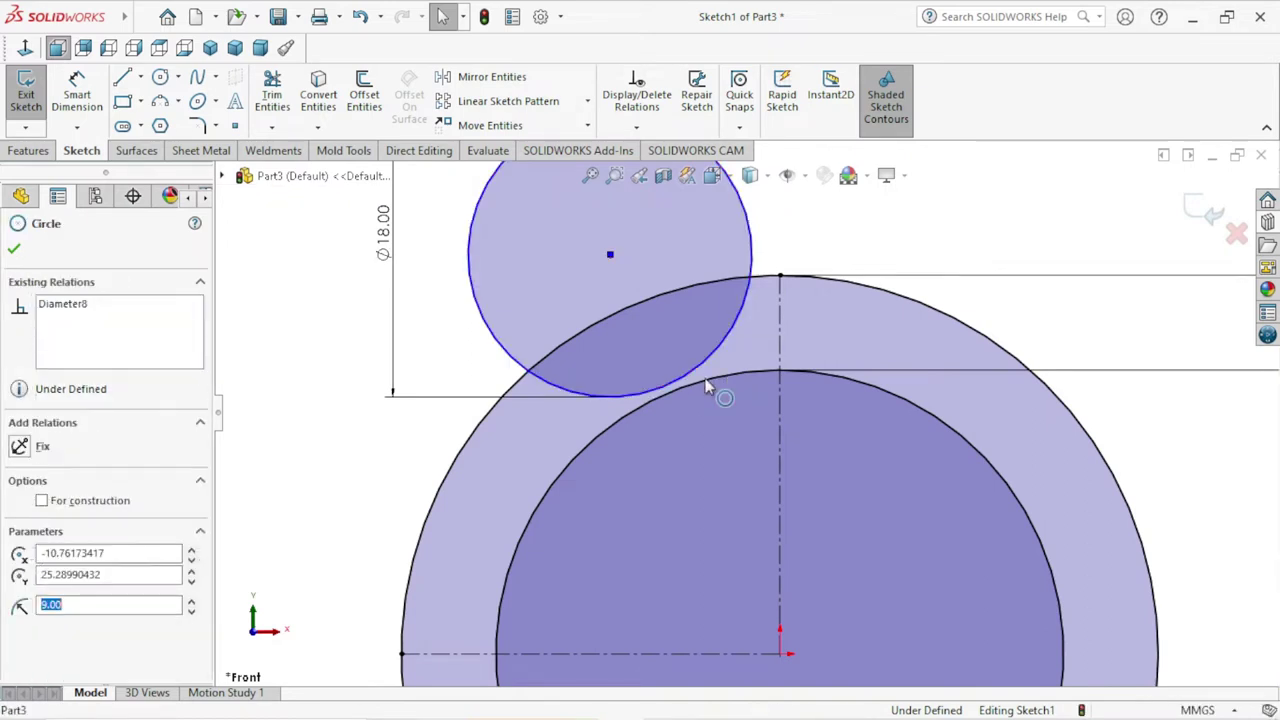
pyautogui.keyDown('ctrl'); pyautogui.click(697, 380); pyautogui.keyUp('ctrl')
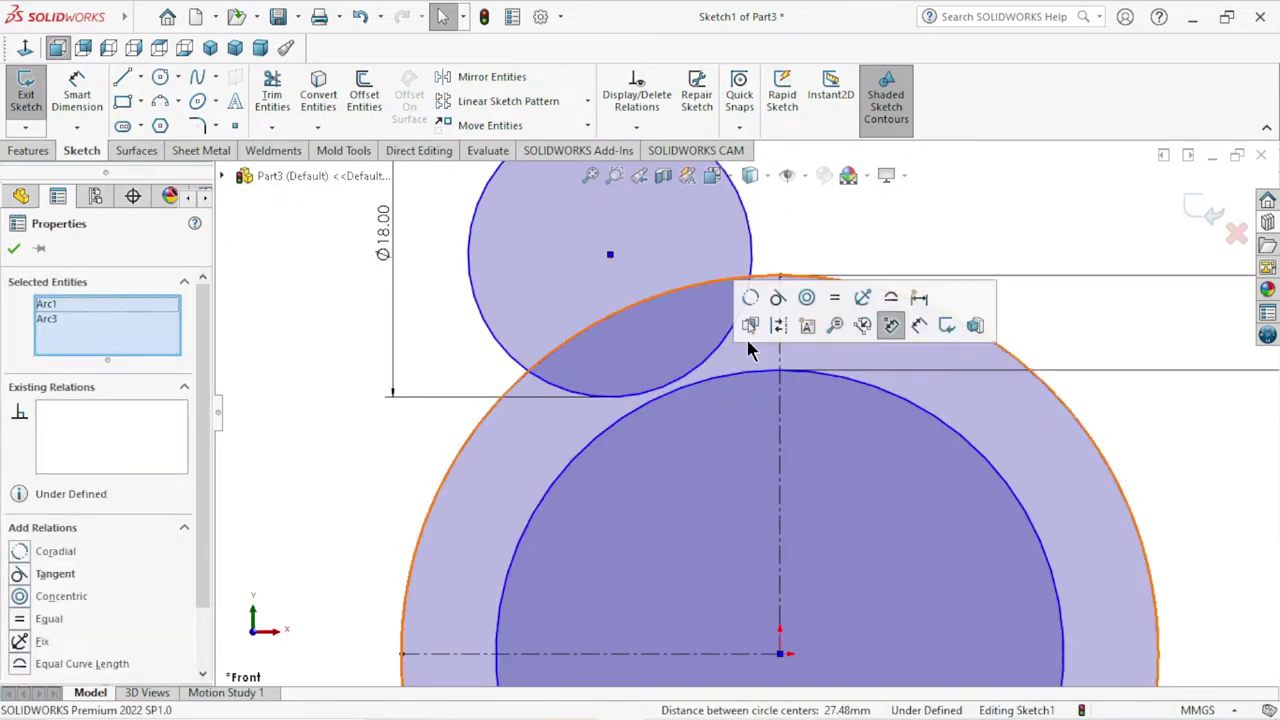
pyautogui.click(777, 297)
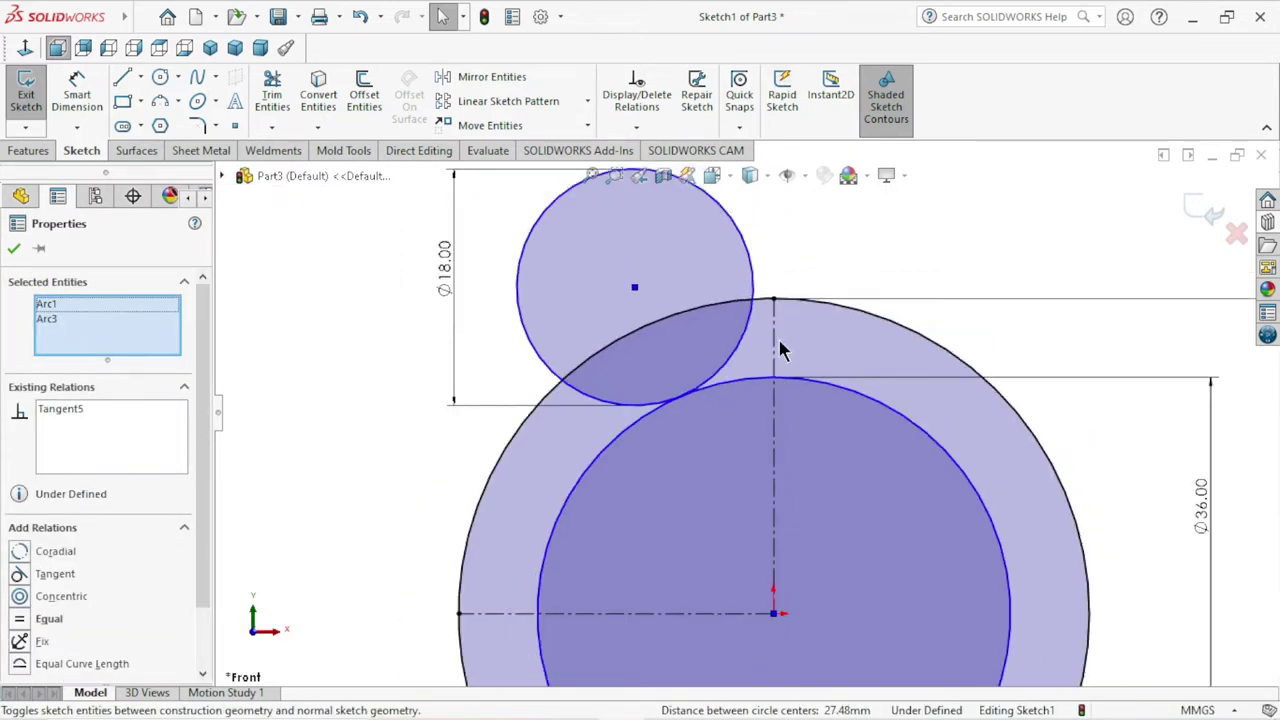
pyautogui.click(15, 249)
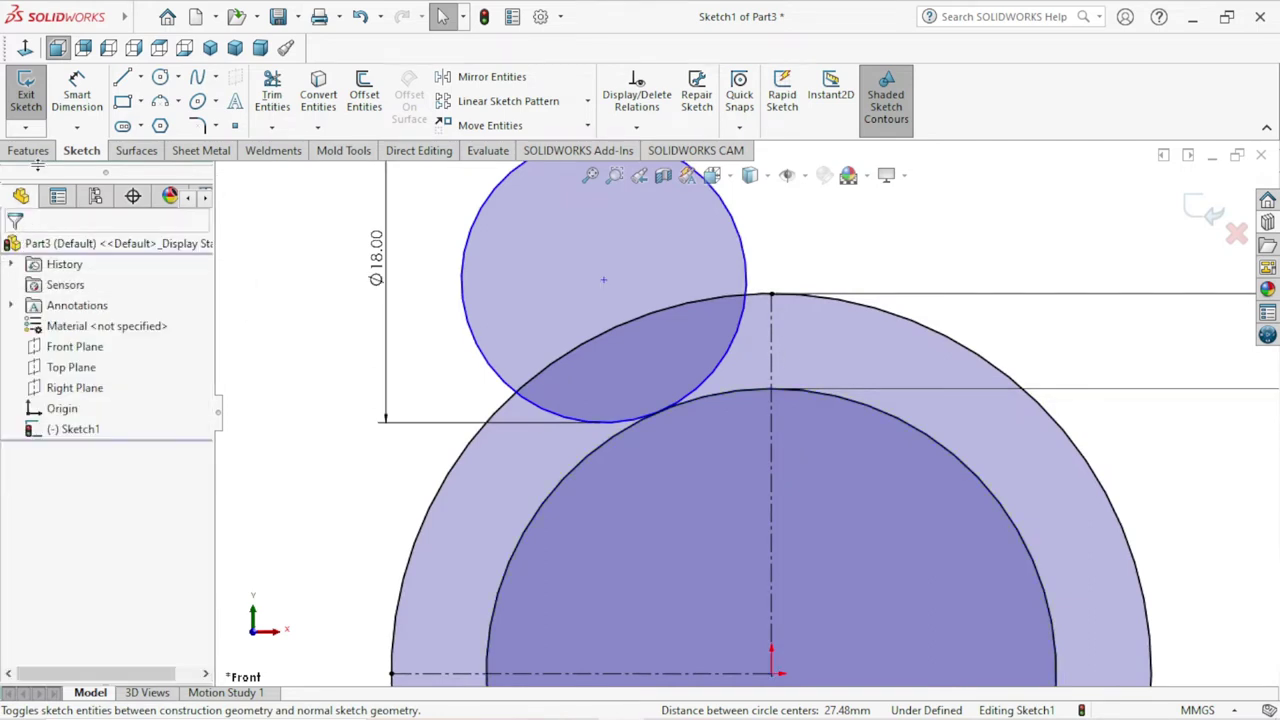
# - Begin a new dimension from the top point of the vertical centreline
pyautogui.click(80, 112)
pyautogui.scroll(-2, 772, 302)
pyautogui.scroll(-2, 772, 302)
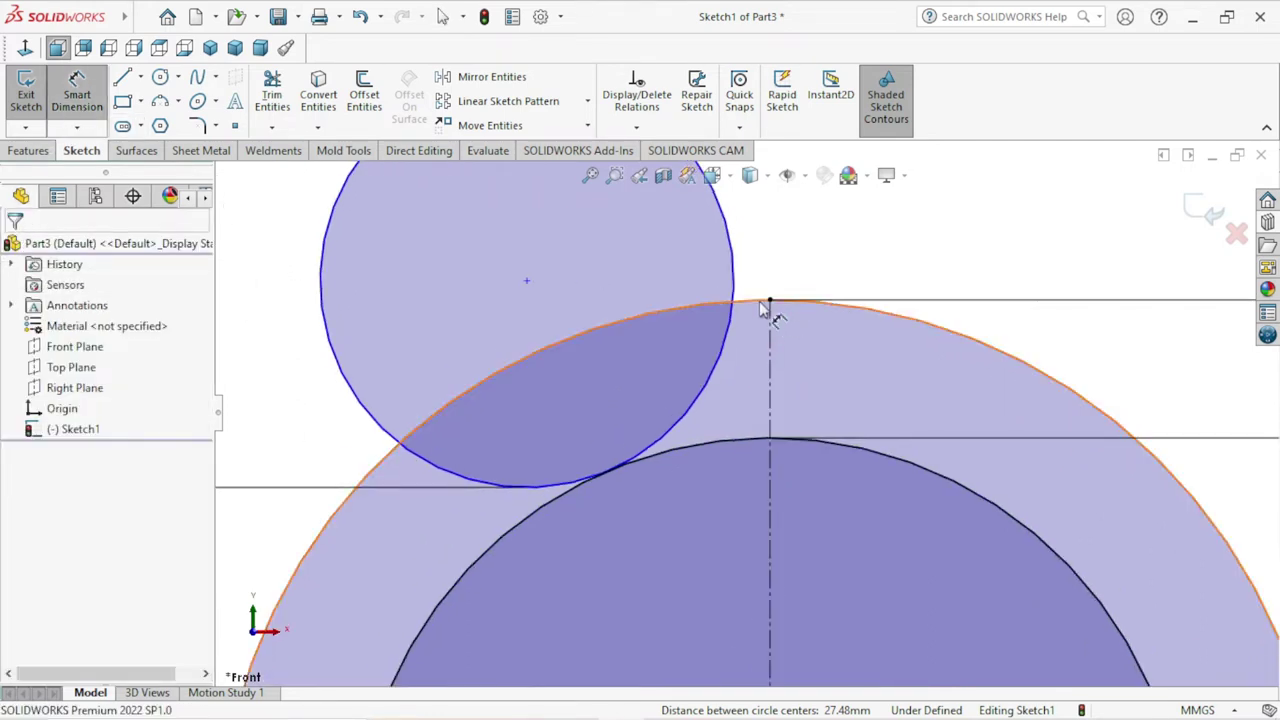
pyautogui.click(770, 301)
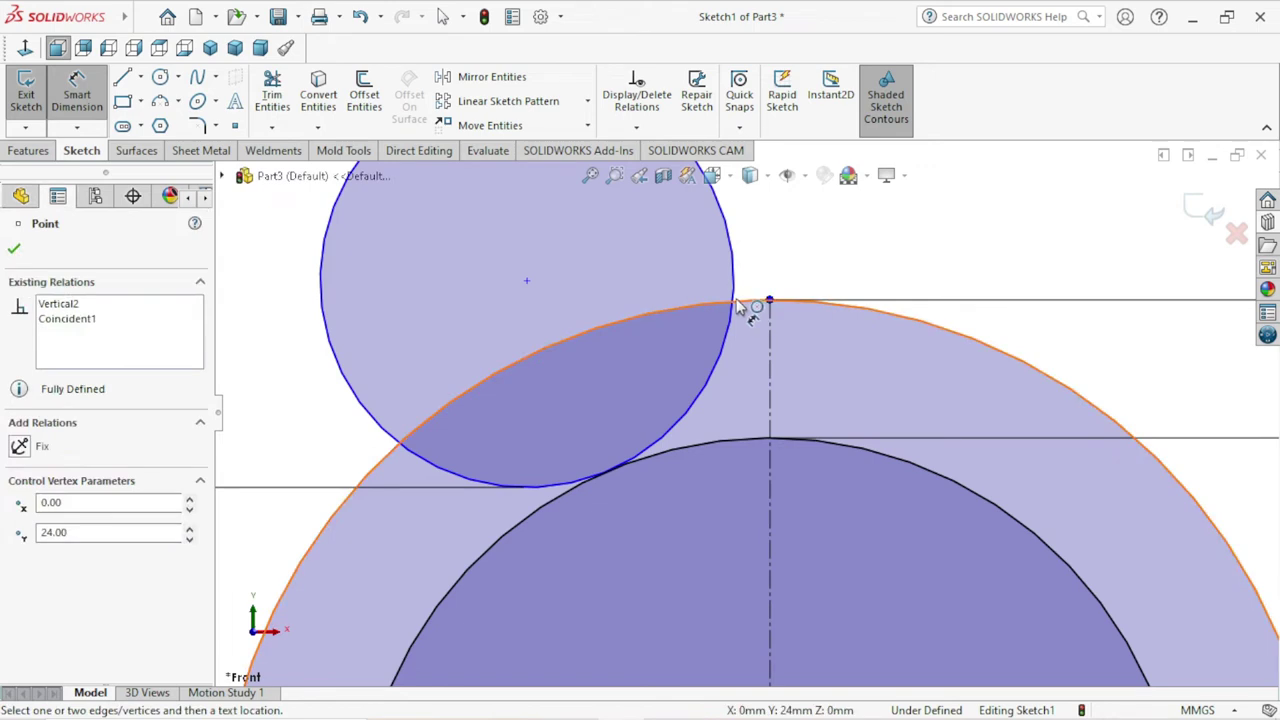
# - Try dimensioning between the centreline and the Ø18 circle, cancelling the unwanted previews
pyautogui.click(735, 298)
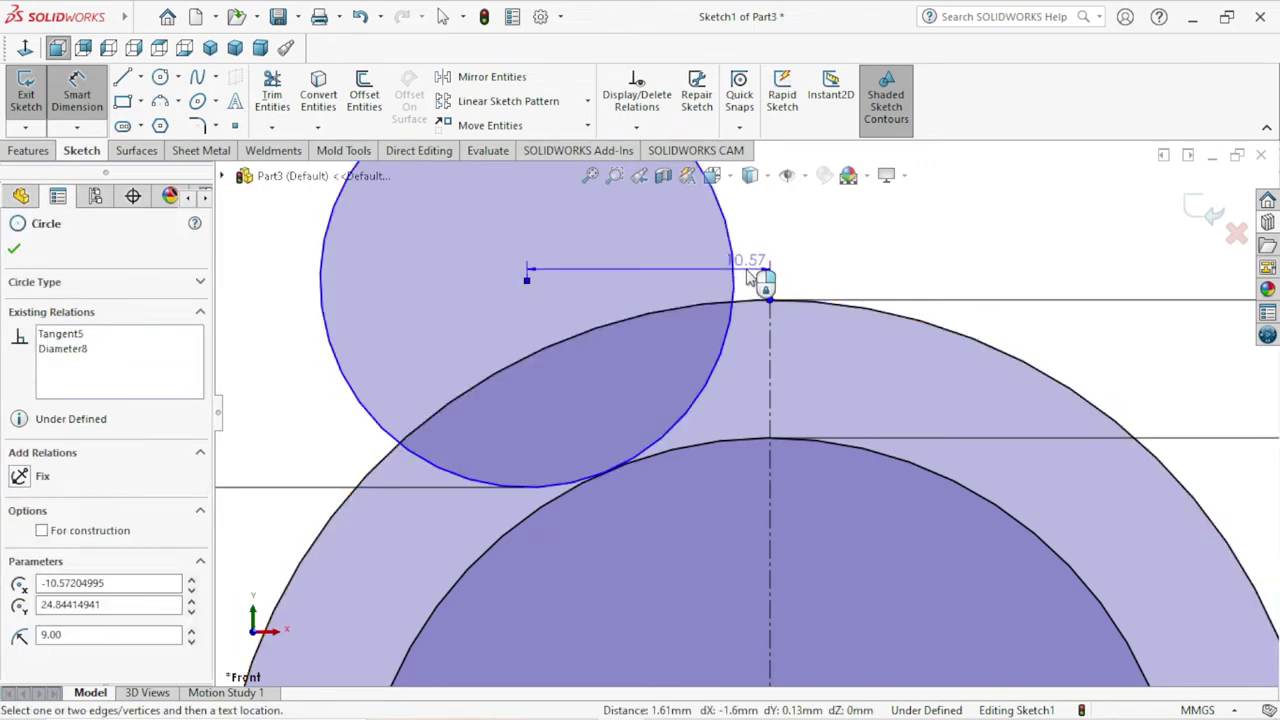
pyautogui.press('Escape')
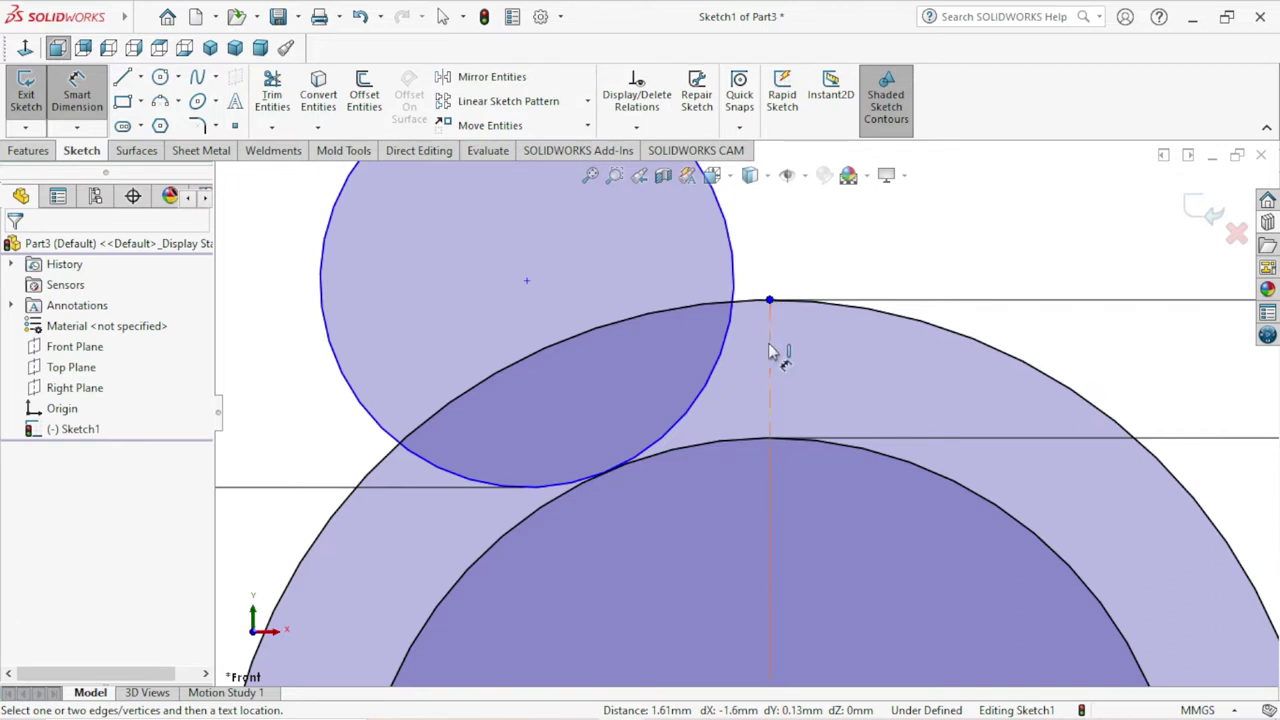
pyautogui.click(770, 338)
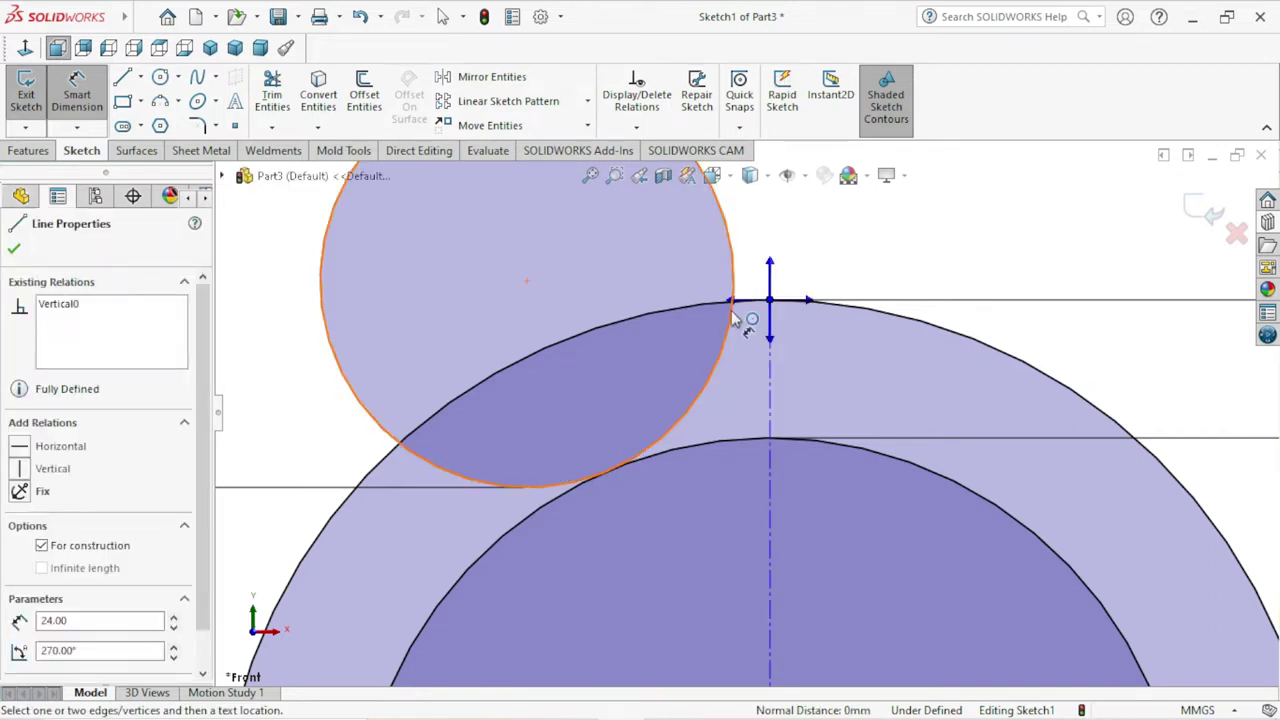
pyautogui.click(733, 318)
pyautogui.click(766, 274)
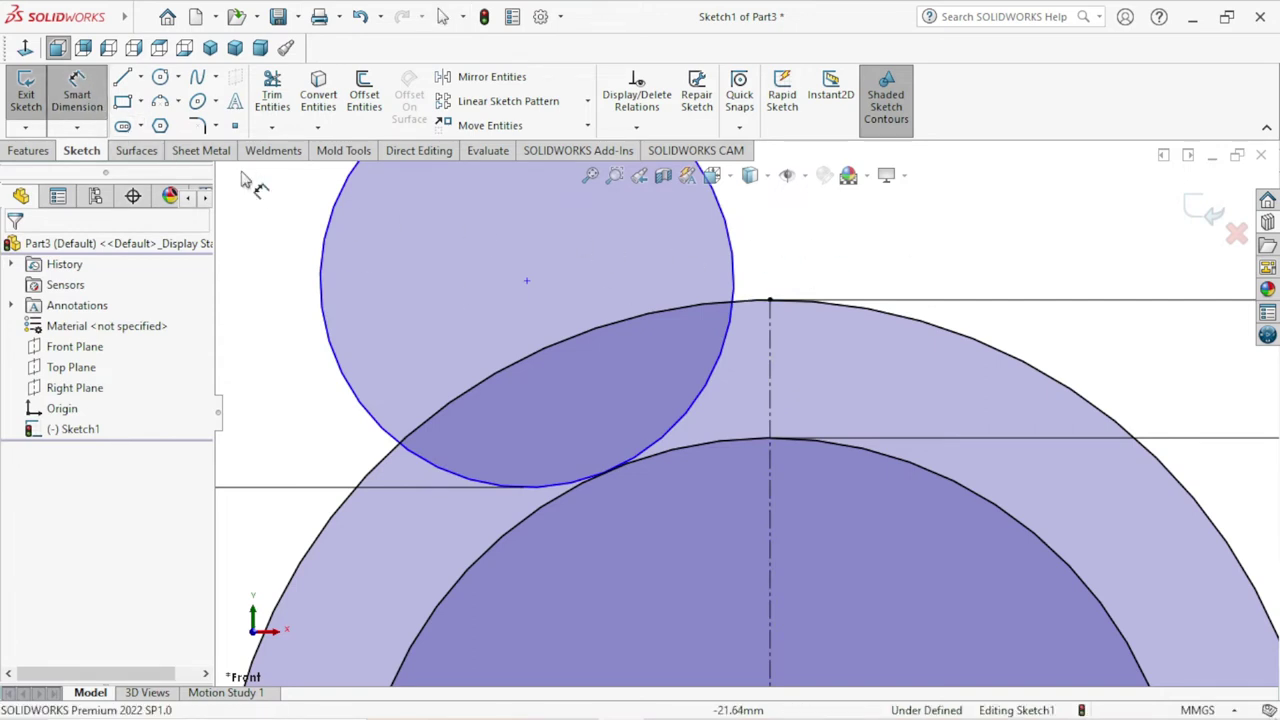
pyautogui.click(771, 322)
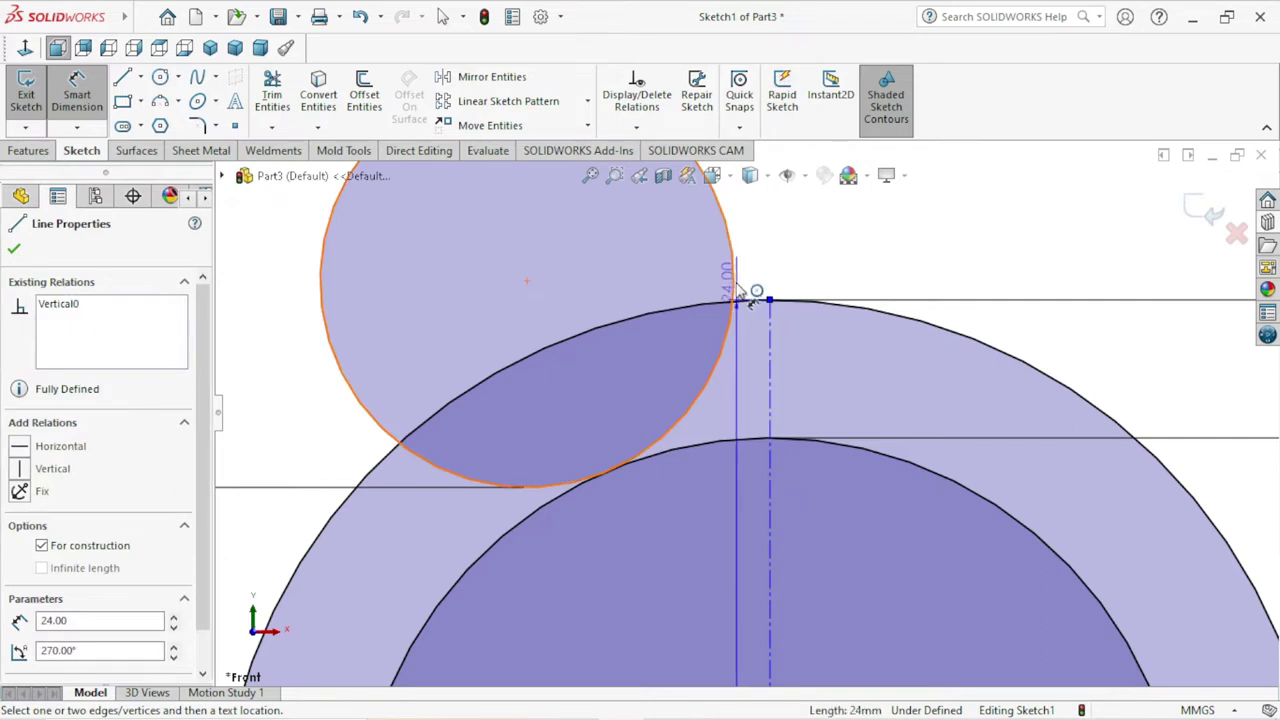
pyautogui.click(737, 292)
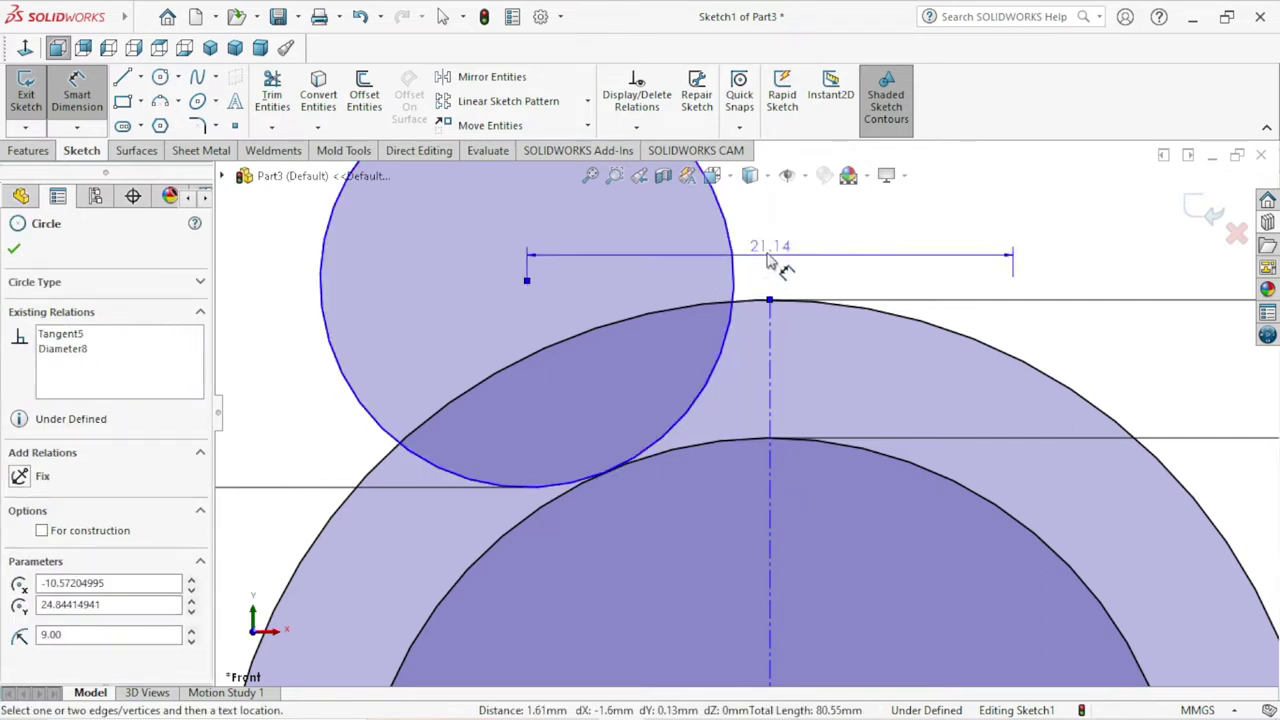
pyautogui.press('Escape')
pyautogui.press('Escape')
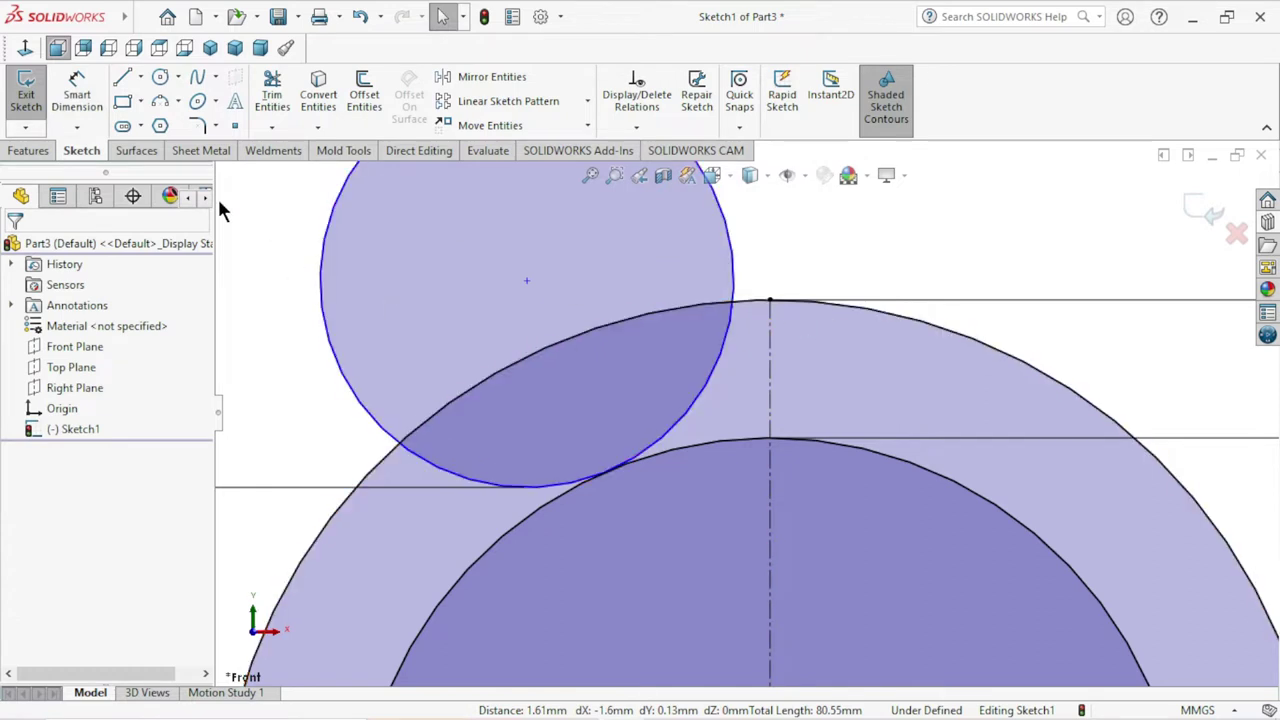
# - Dimension the Ø18 circle's edge 3.00 mm from the centreline's top point
pyautogui.click(77, 100)
pyautogui.scroll(-2, 755, 320)
pyautogui.scroll(-2, 810, 315)
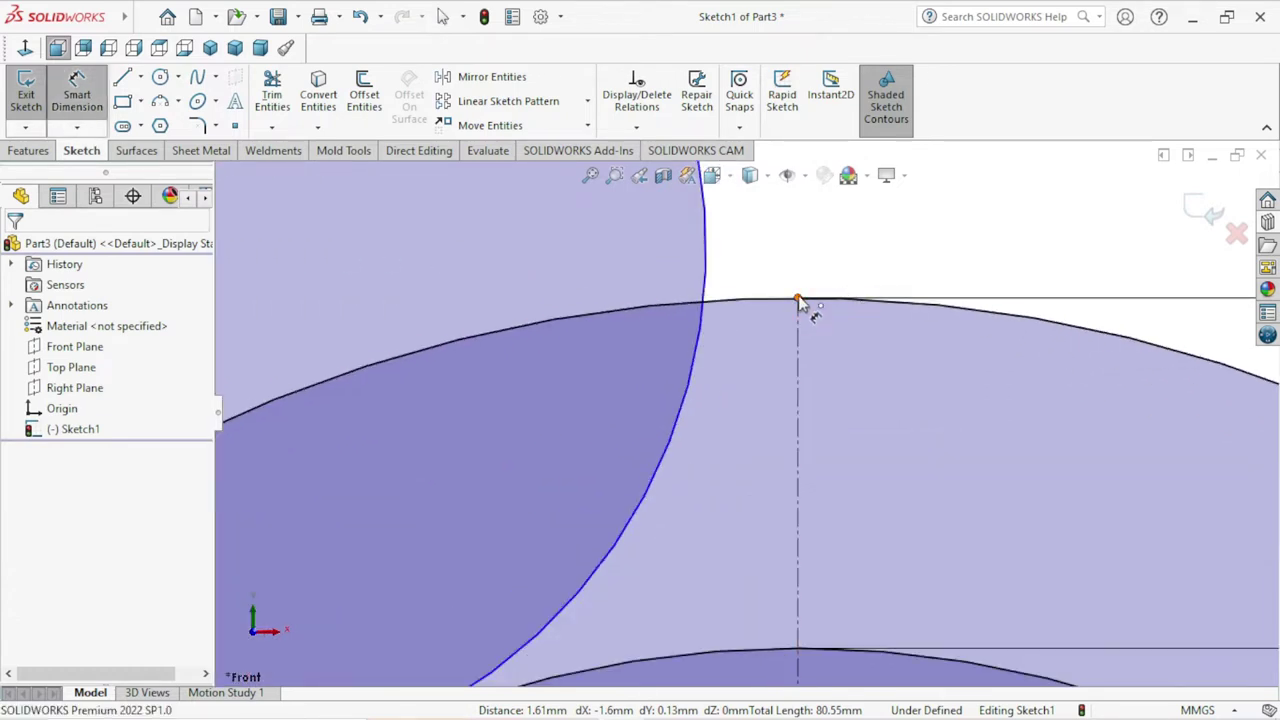
pyautogui.click(797, 299)
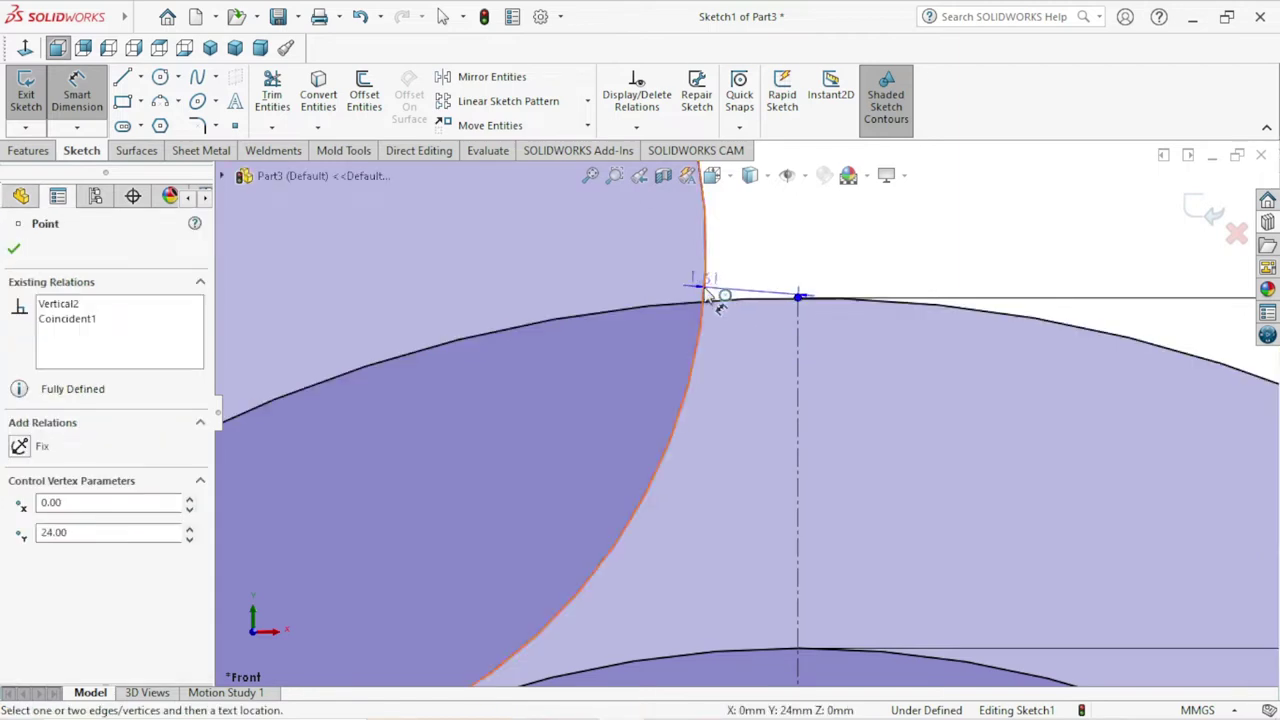
pyautogui.click(705, 297)
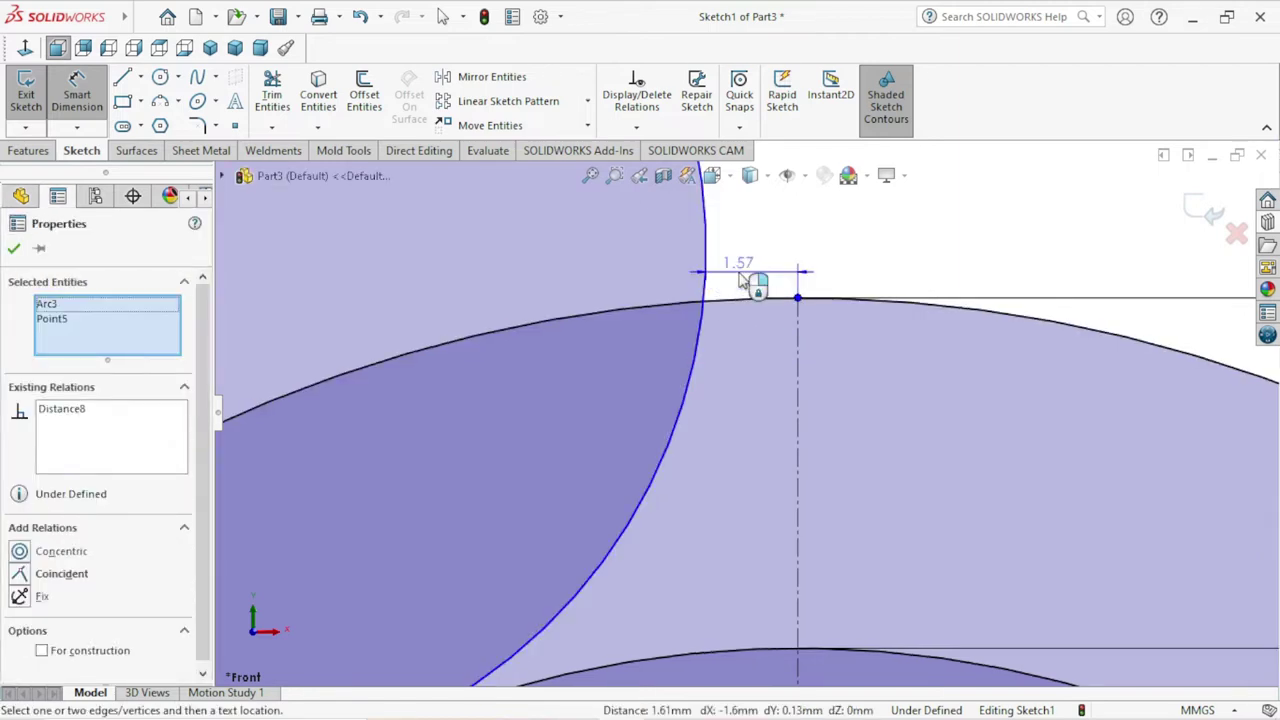
pyautogui.click(740, 263)
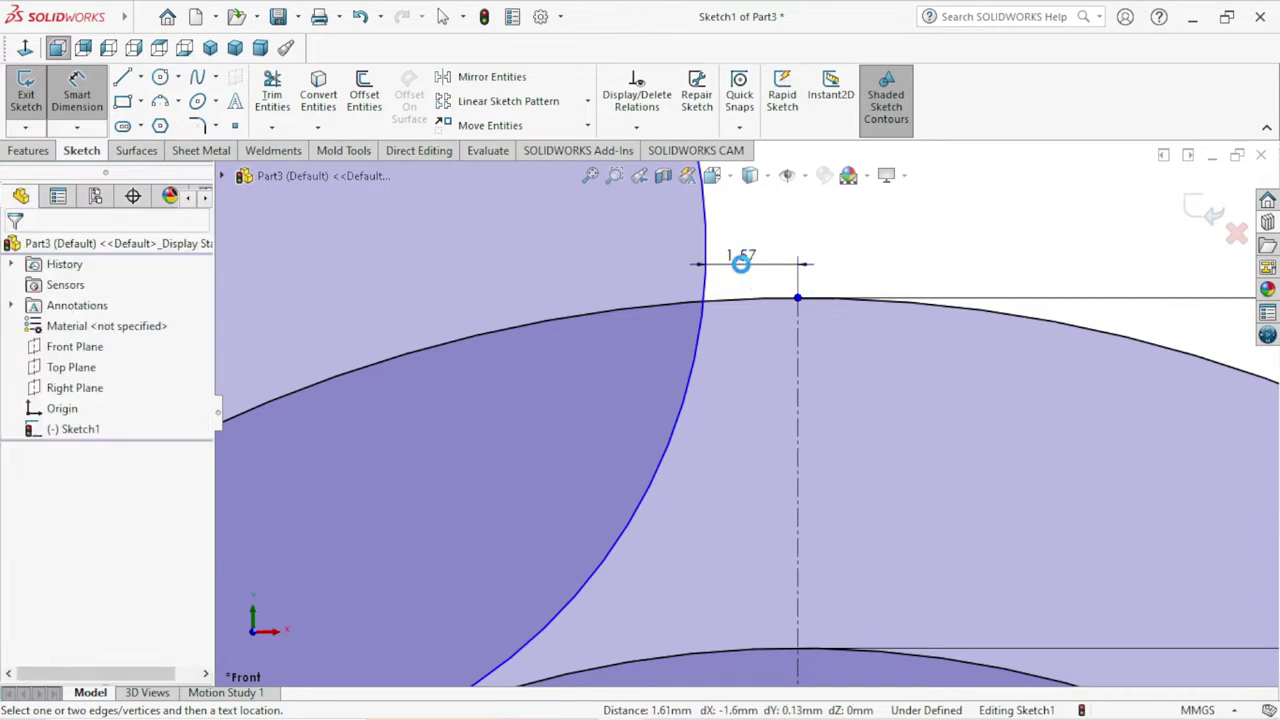
pyautogui.write('3')
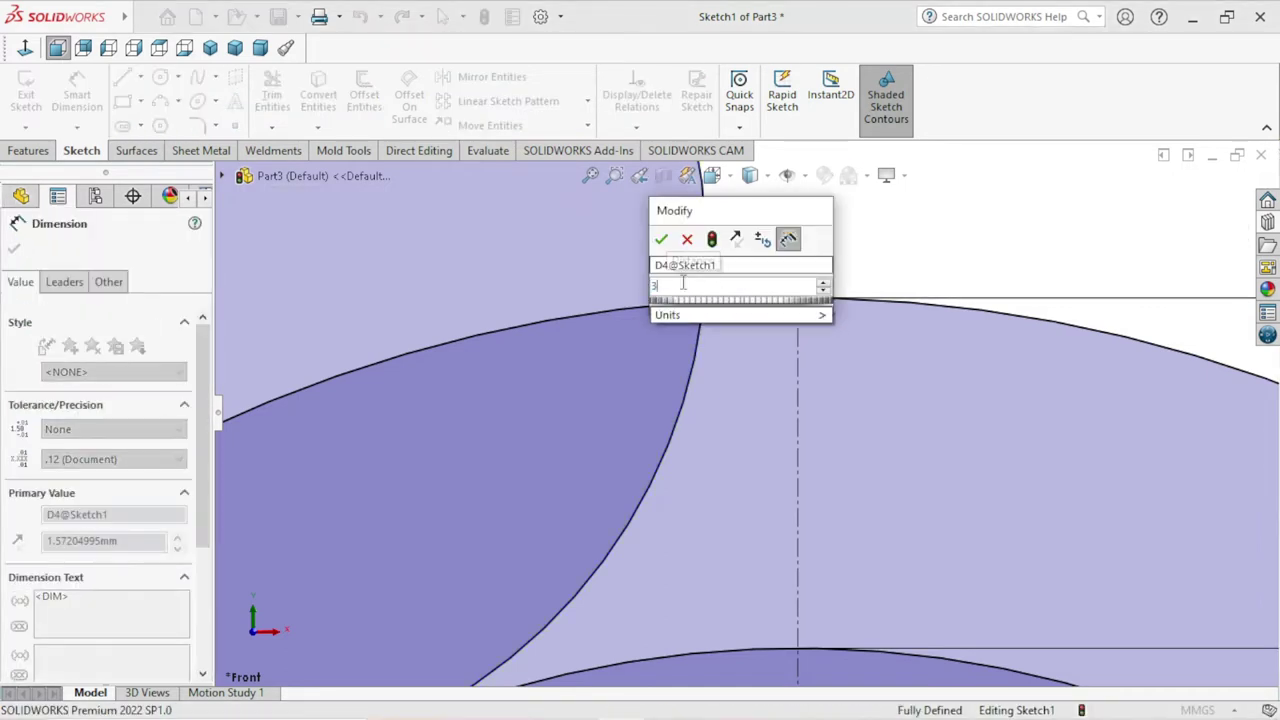
pyautogui.click(662, 240)
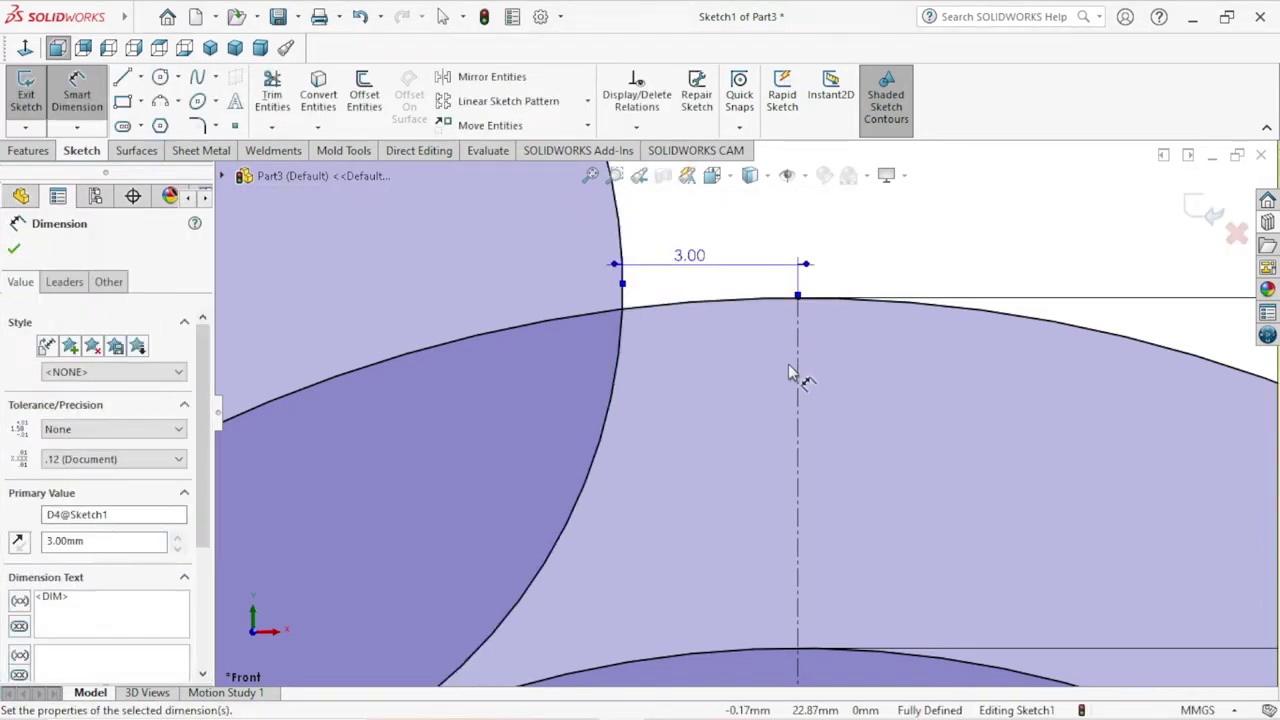
pyautogui.scroll(3, 740, 408)
pyautogui.scroll(-1, 723, 434)
pyautogui.scroll(2, 709, 466)
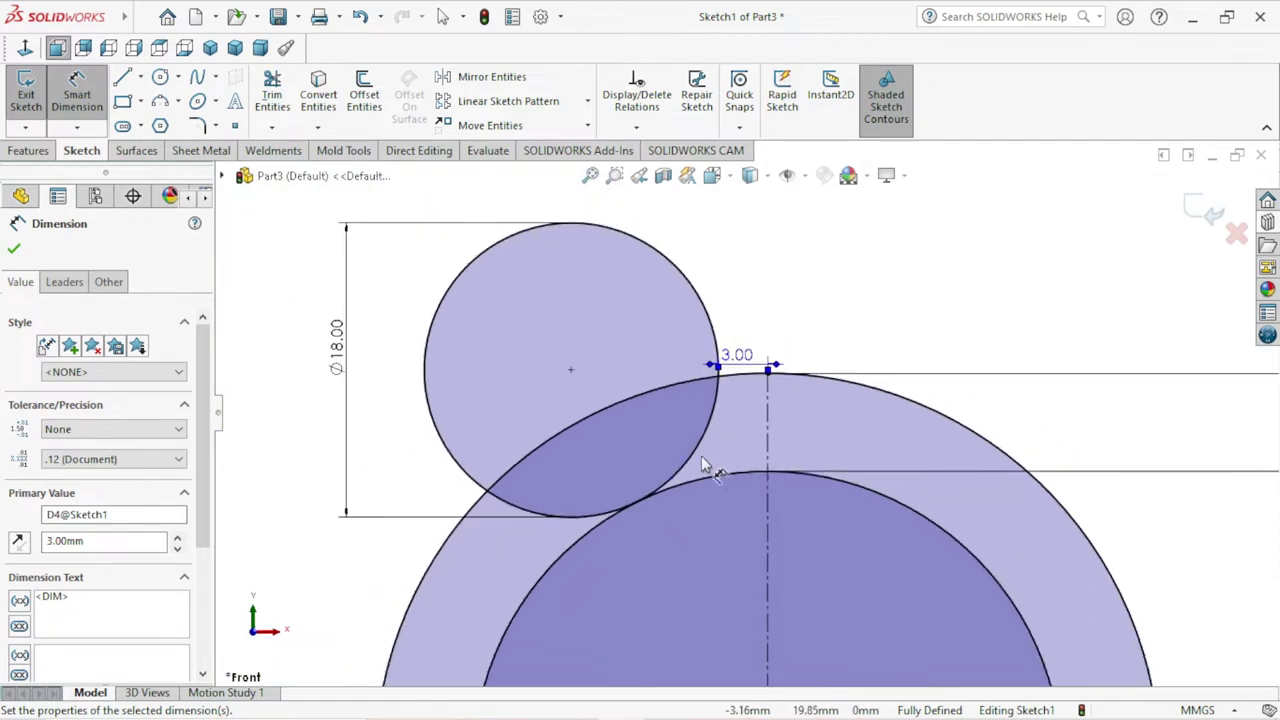
pyautogui.scroll(-1, 688, 502)
pyautogui.scroll(2, 697, 500)
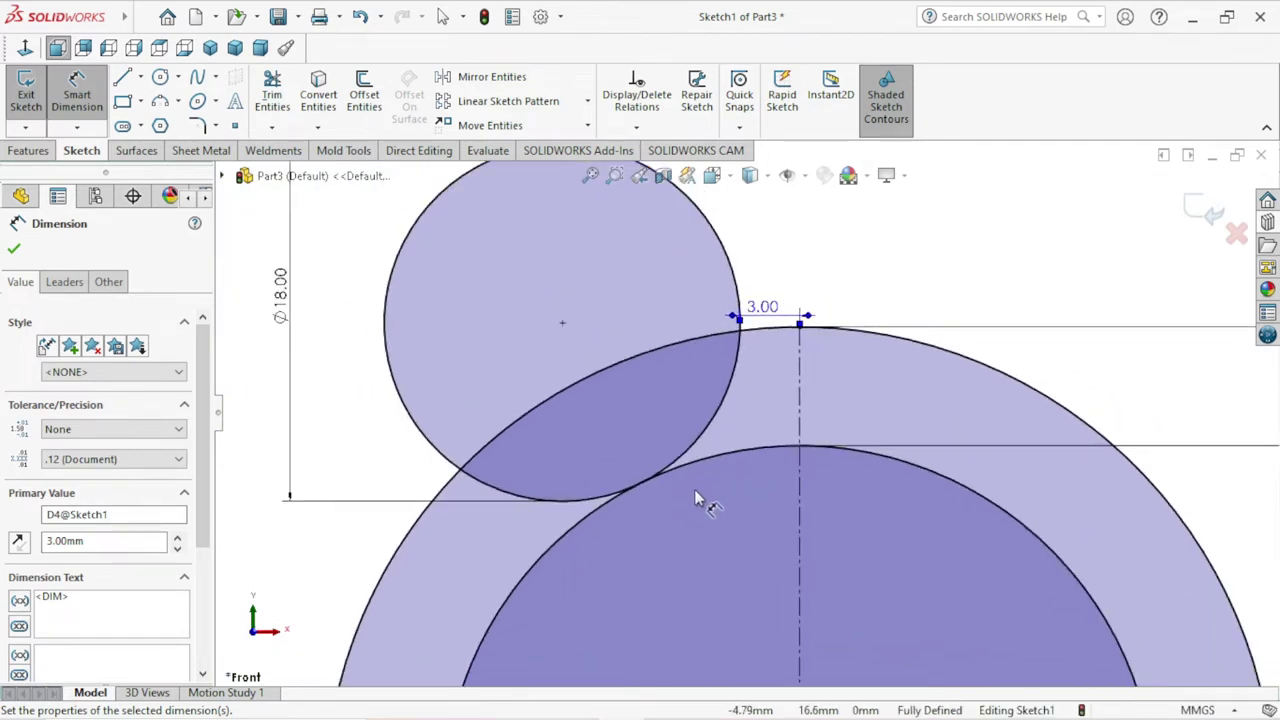
pyautogui.scroll(1, 690, 504)
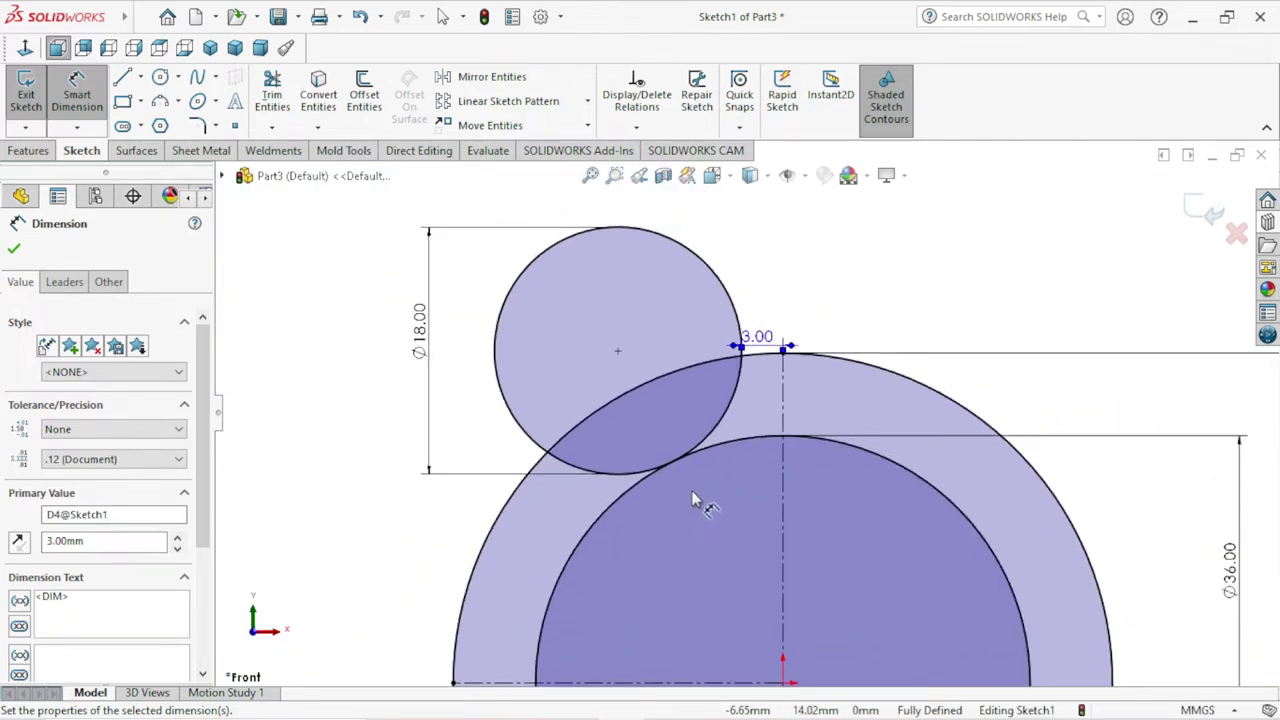
pyautogui.scroll(1, 691, 490)
pyautogui.scroll(-1, 693, 488)
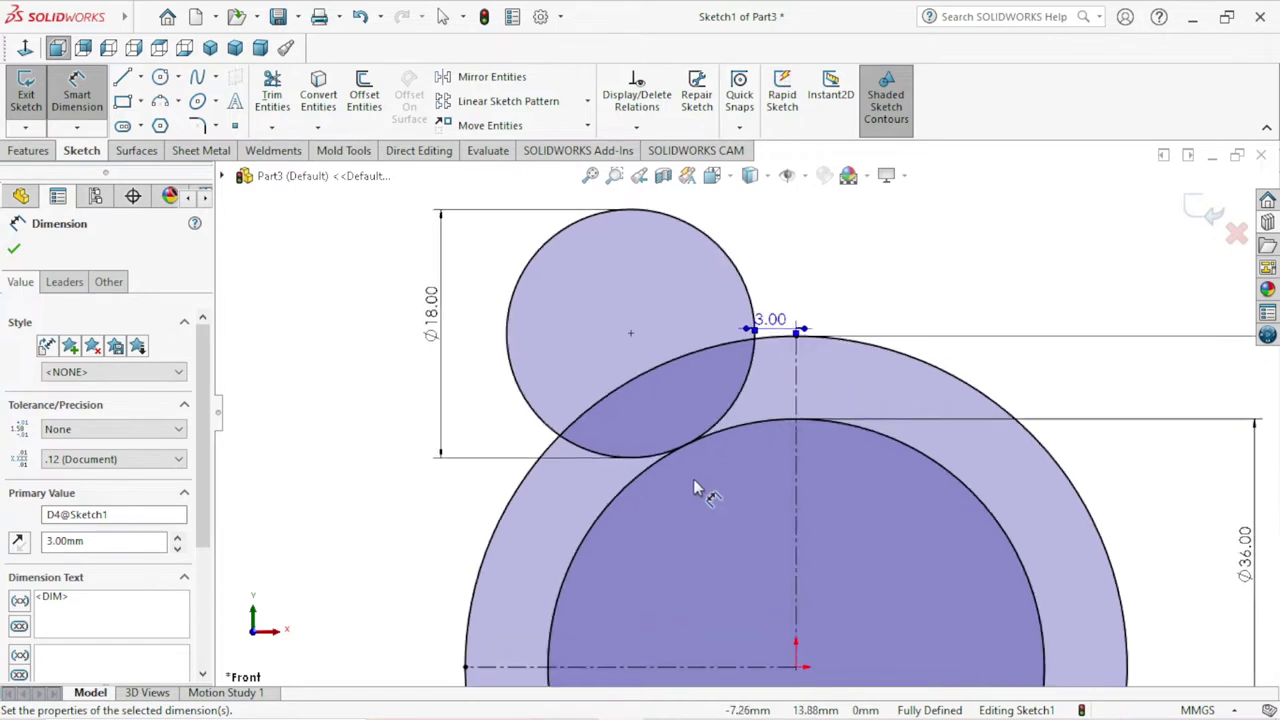
pyautogui.click(14, 249)
pyautogui.scroll(1, 595, 400)
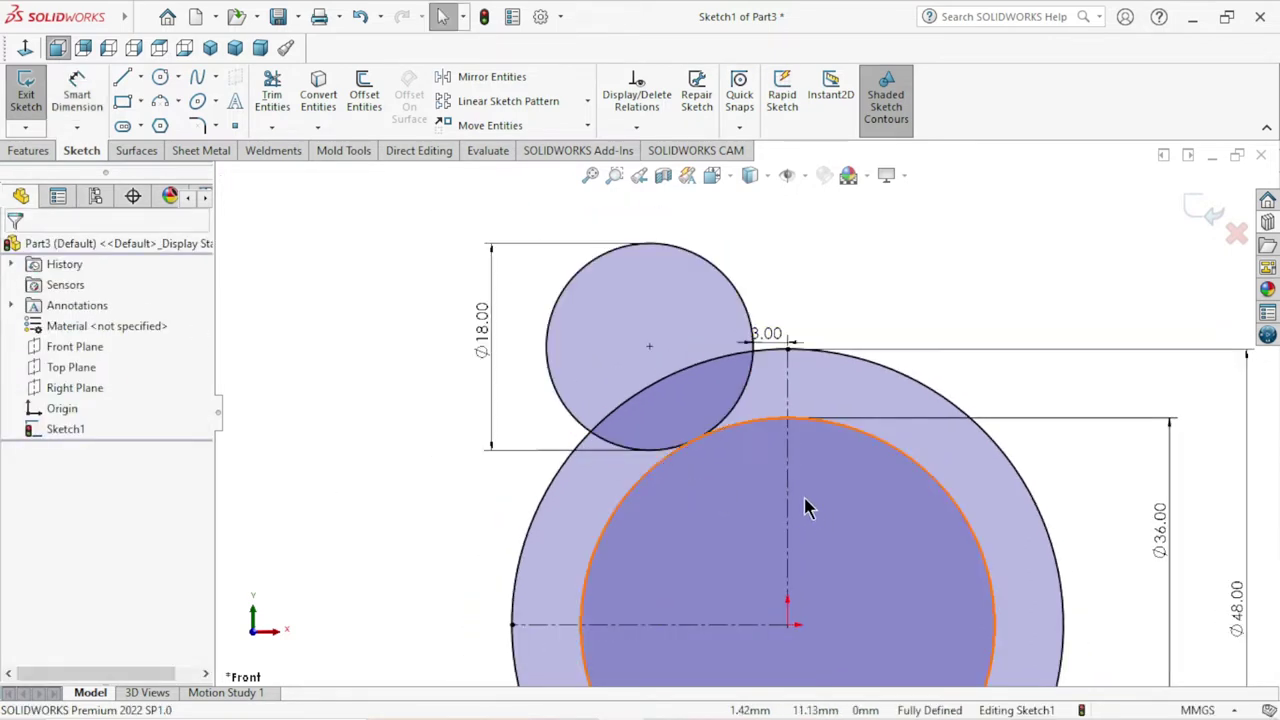
# - Mirror the Ø18 circle across the vertical centreline
pyautogui.click(522, 72)
pyautogui.scroll(2, 745, 485)
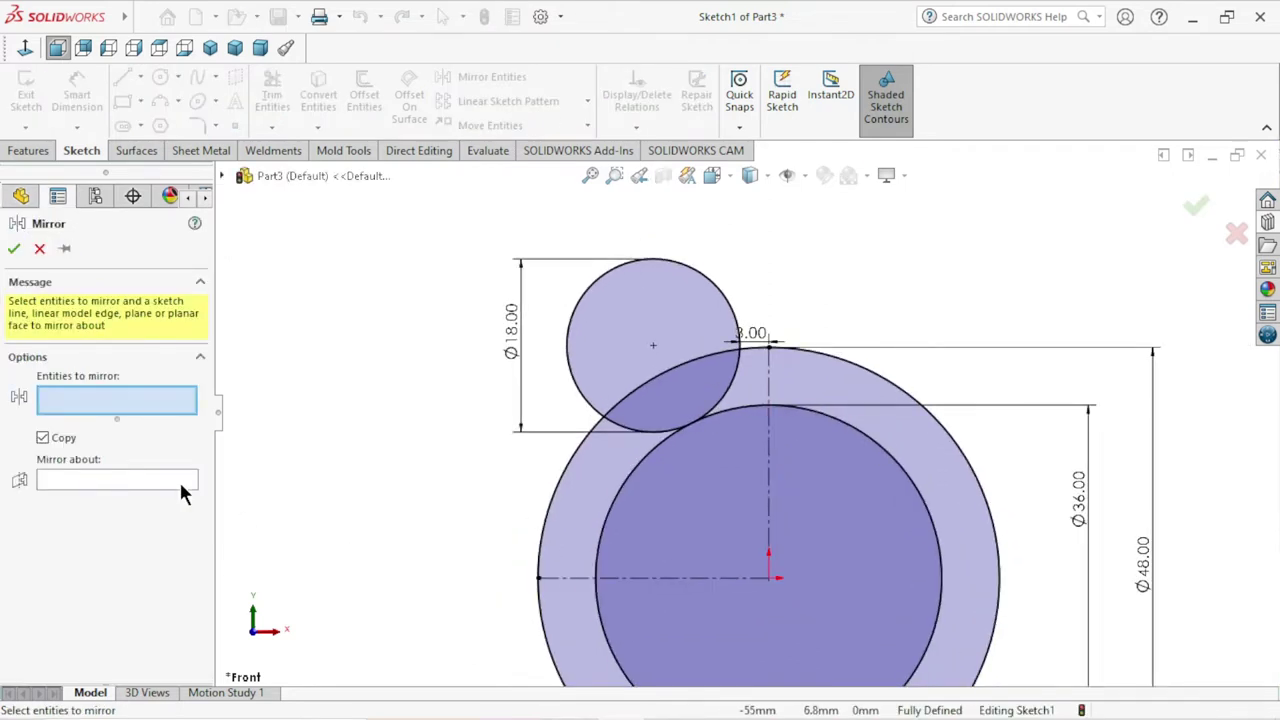
pyautogui.click(567, 377)
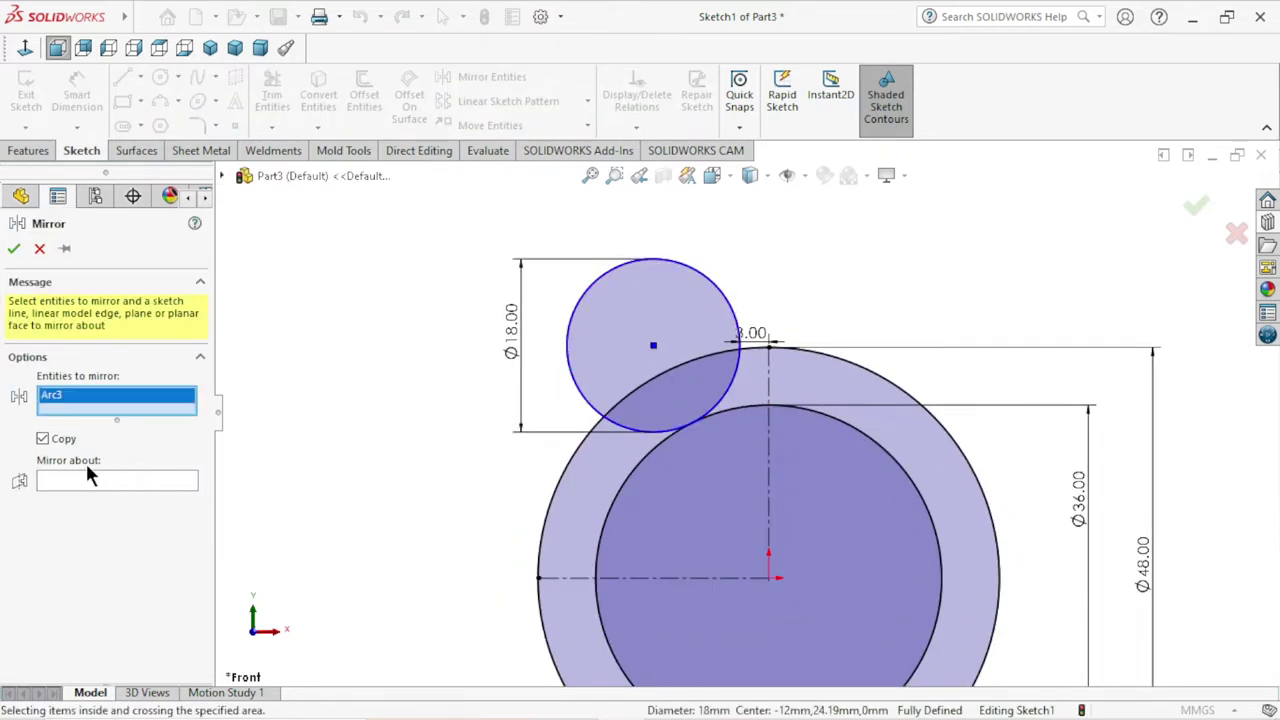
pyautogui.click(63, 481)
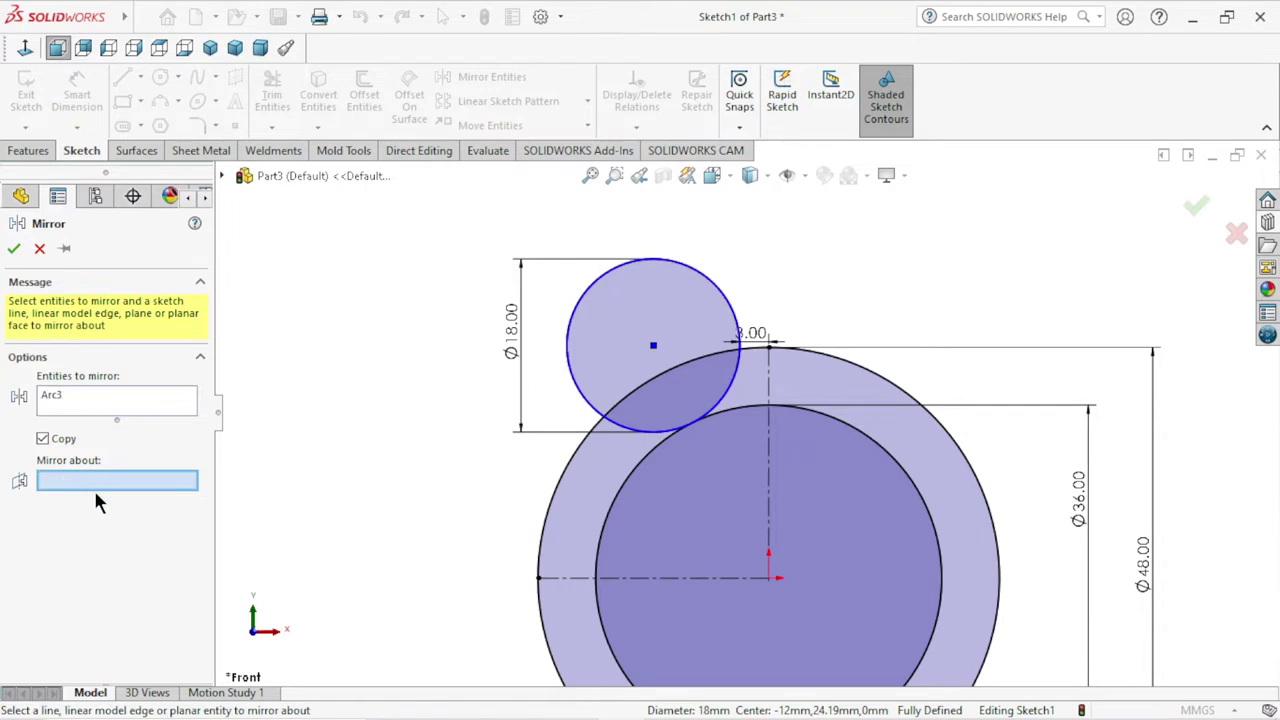
pyautogui.click(768, 393)
pyautogui.click(14, 249)
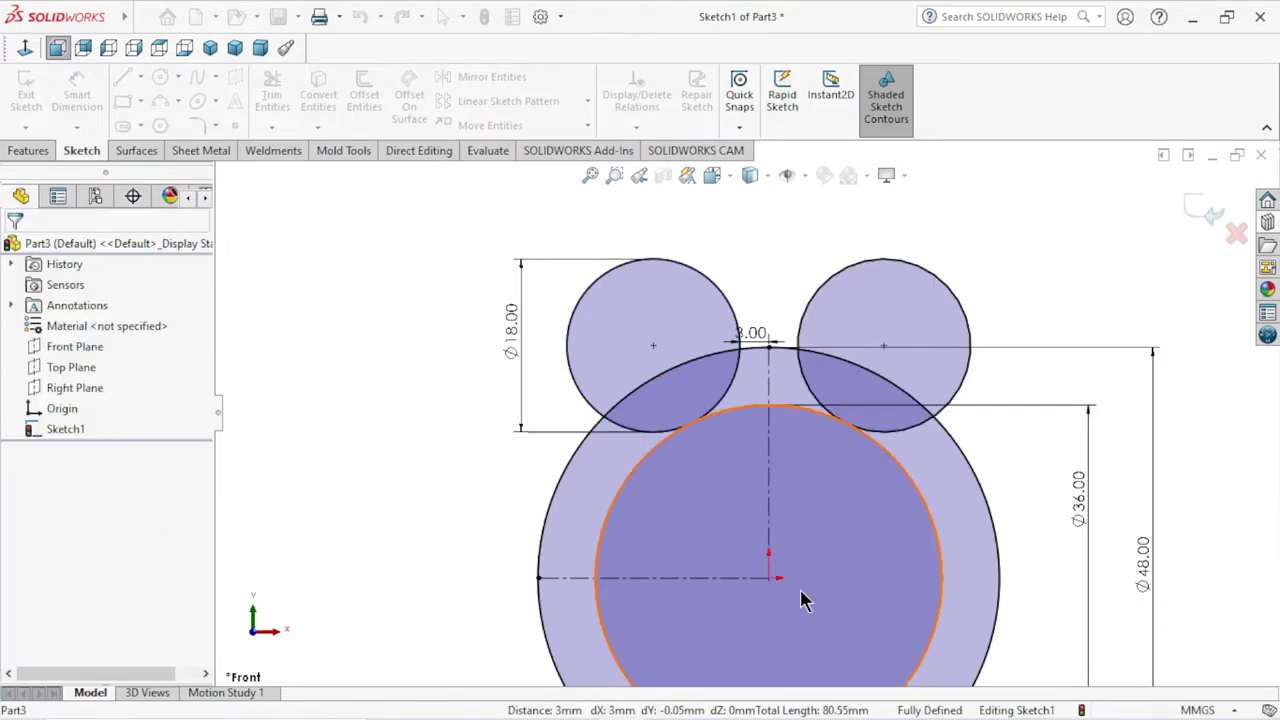
pyautogui.scroll(2, 790, 580)
pyautogui.scroll(-2, 742, 537)
pyautogui.scroll(-2, 742, 537)
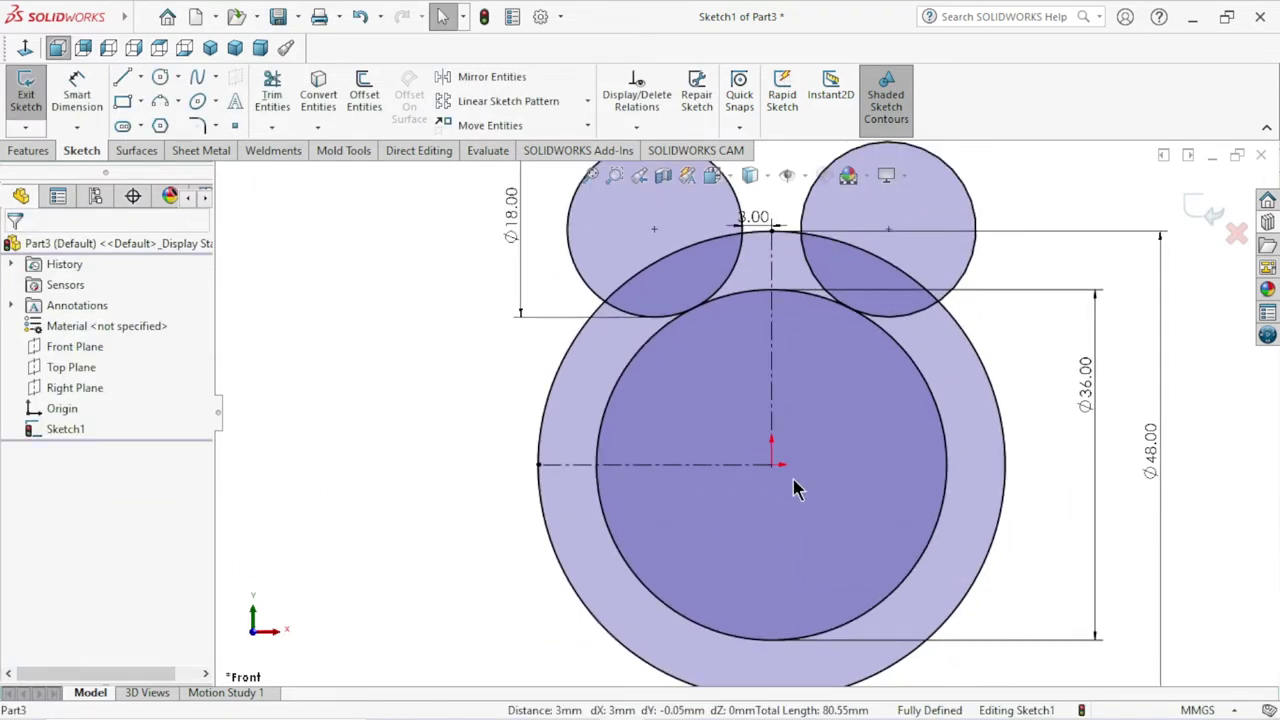
# - Delete the horizontal centreline
pyautogui.click(687, 464)
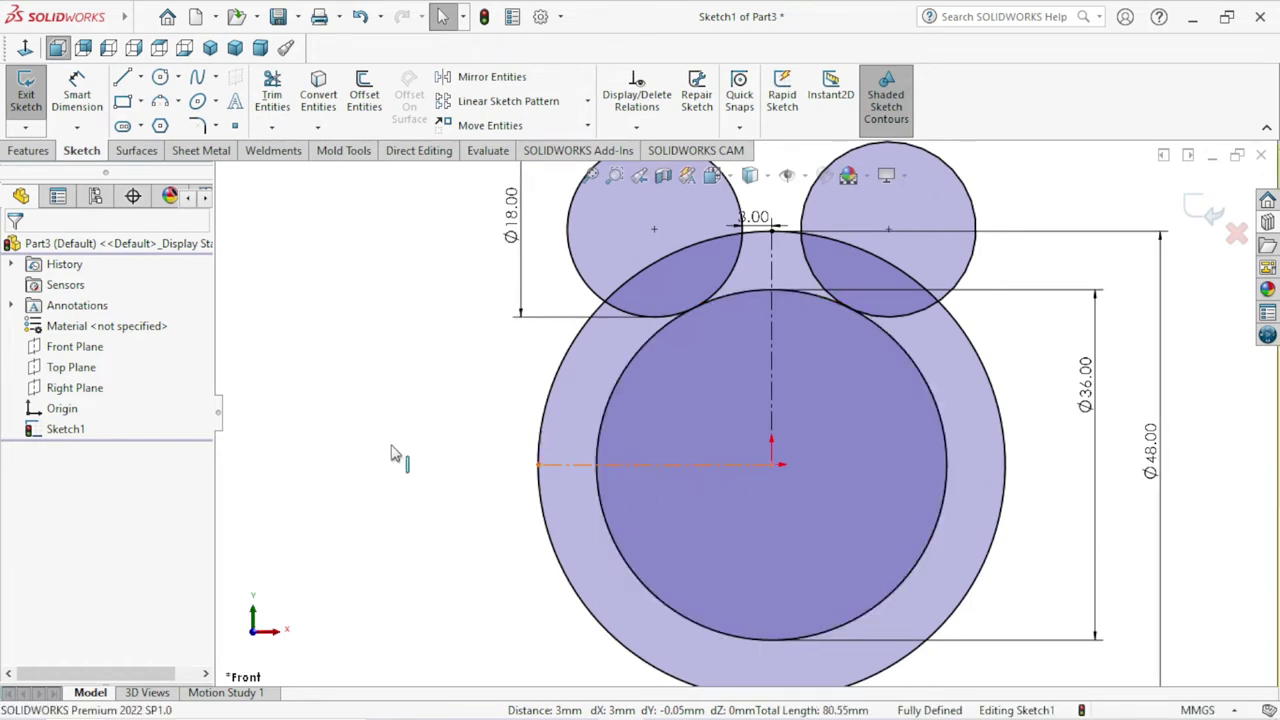
pyautogui.press('Delete')
pyautogui.scroll(3, 645, 460)
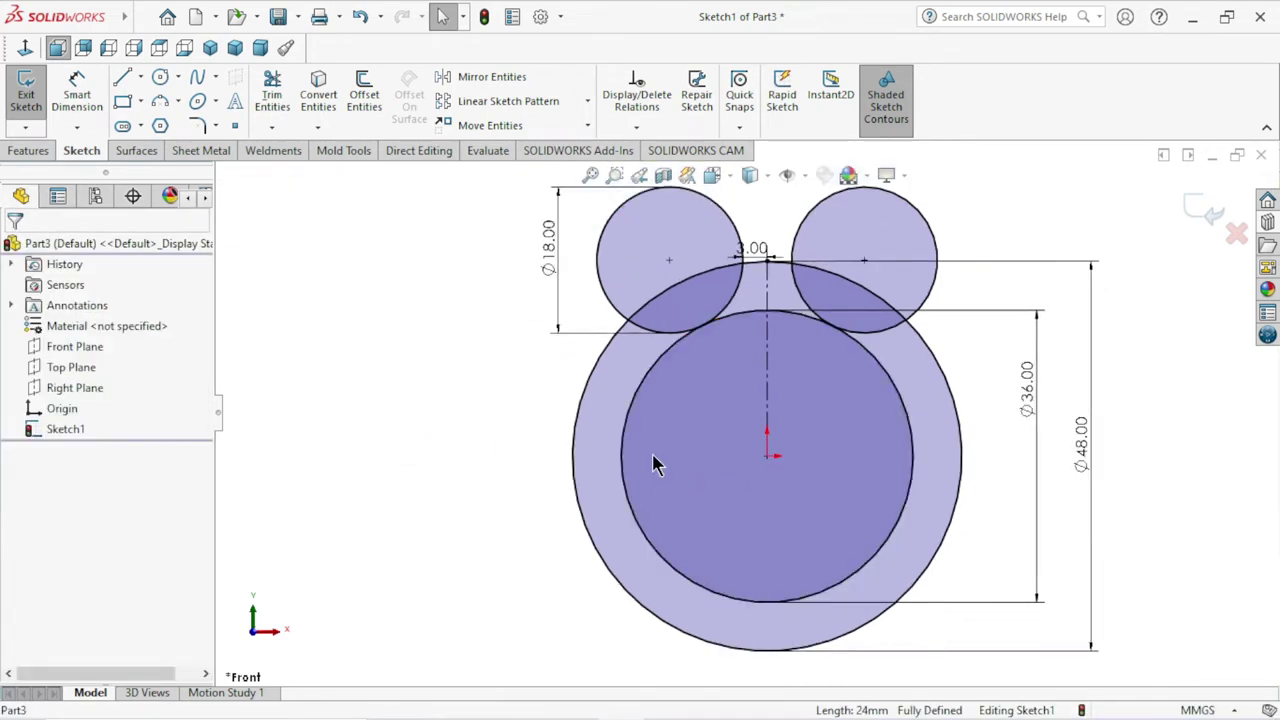
# - Power-trim both Ø18 circles, leaving only the arcs between the Ø36 and Ø48 circles
pyautogui.click(271, 92)
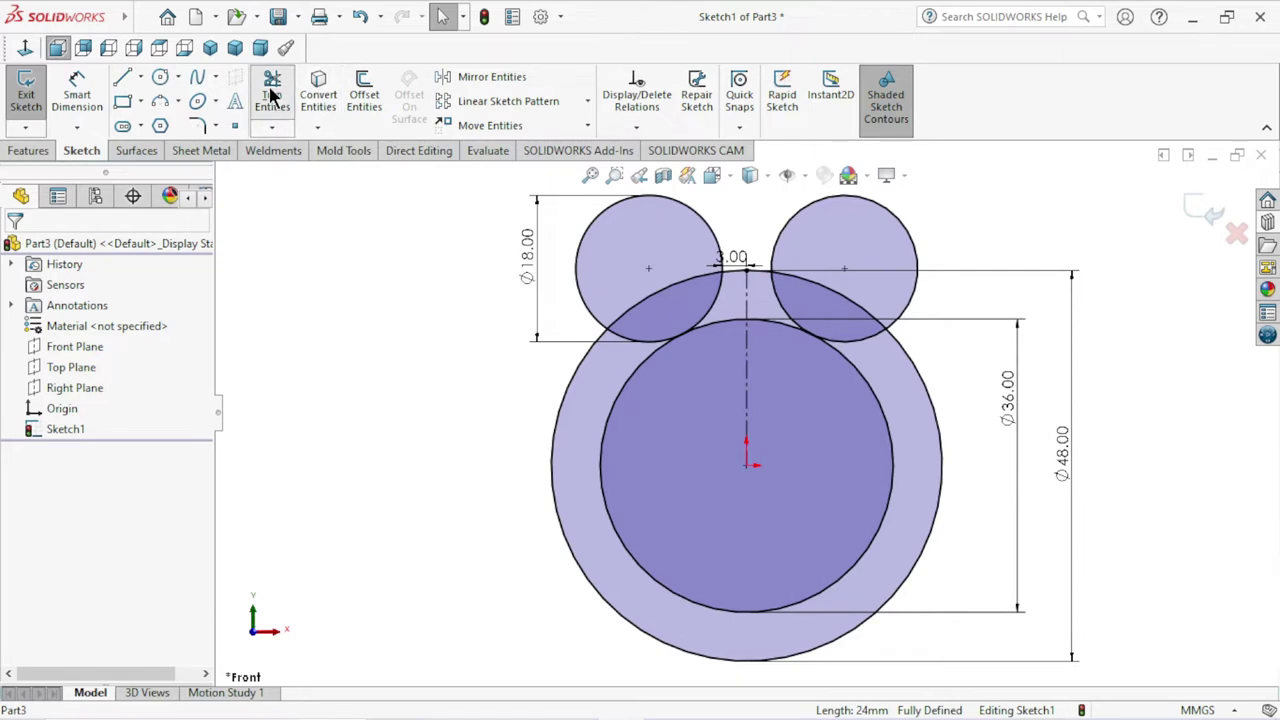
pyautogui.moveTo(597, 243)
pyautogui.mouseDown()
pyautogui.moveTo(965, 215)
pyautogui.moveTo(897, 249)
pyautogui.mouseUp()
pyautogui.scroll(-2, 790, 350)
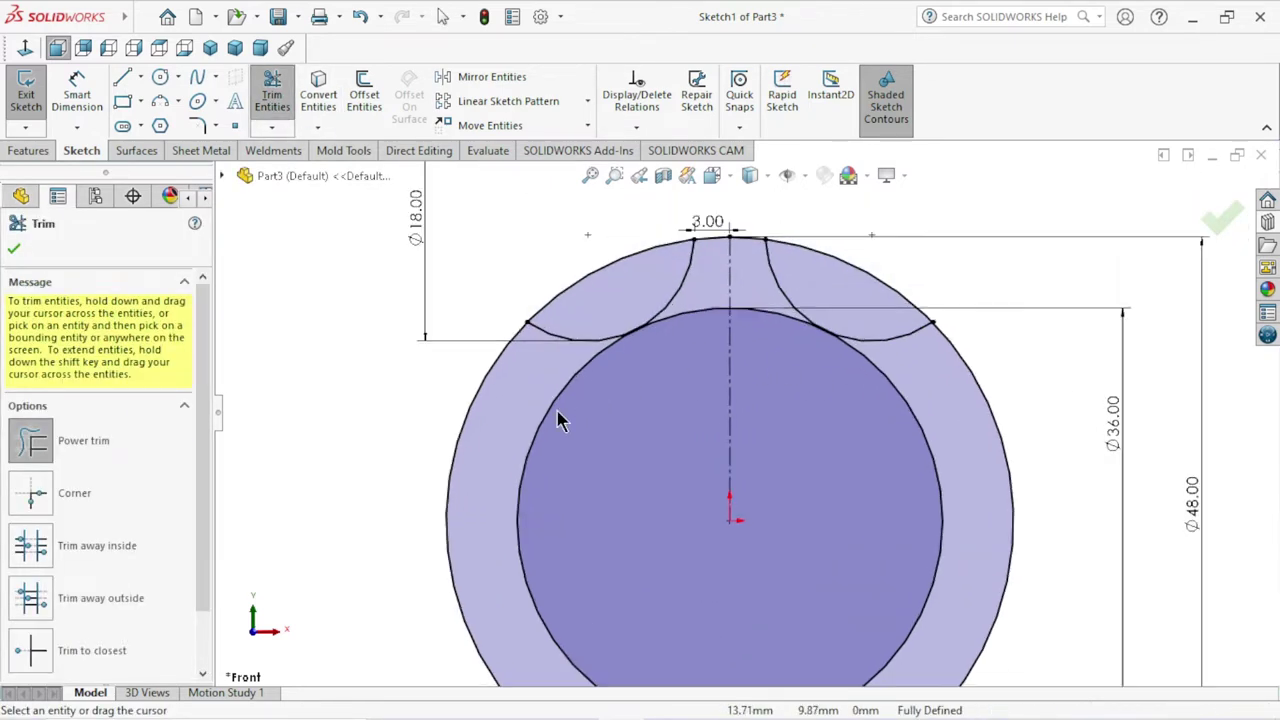
pyautogui.moveTo(597, 340)
pyautogui.mouseDown()
pyautogui.moveTo(973, 350)
pyautogui.moveTo(871, 337)
pyautogui.mouseUp()
pyautogui.scroll(-1, 706, 330)
pyautogui.scroll(-1, 750, 310)
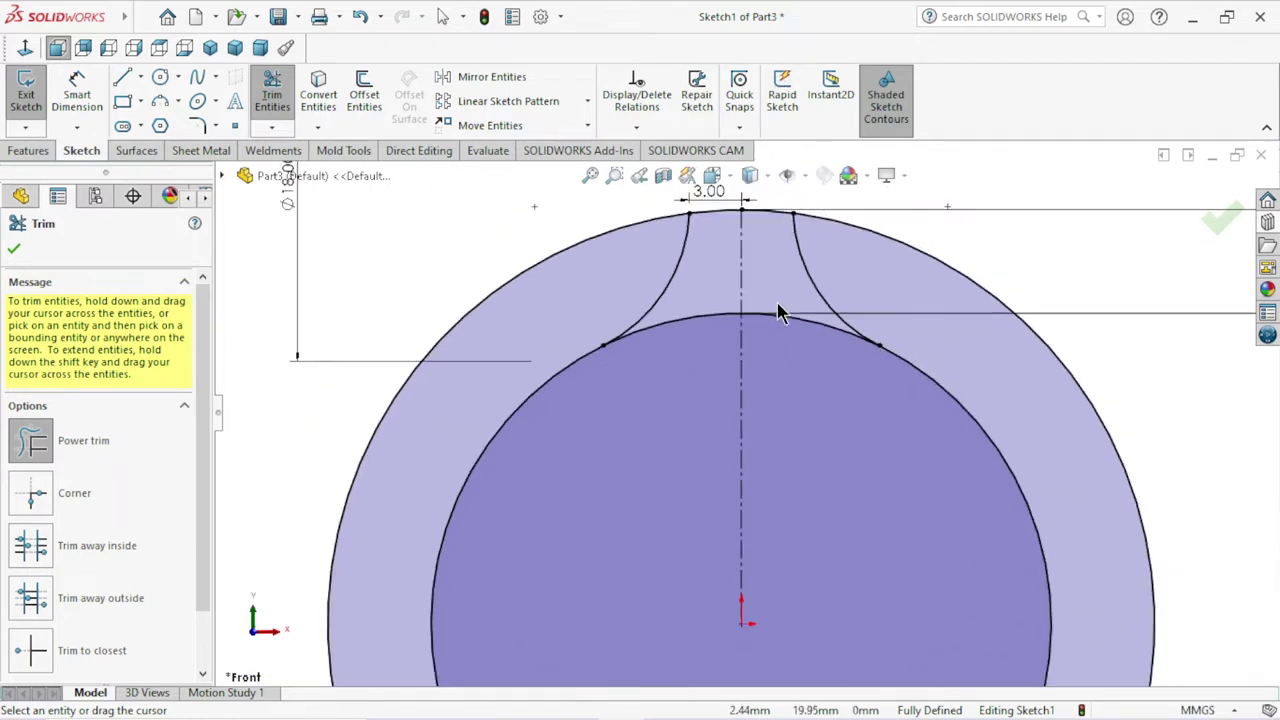
pyautogui.scroll(1, 780, 313)
pyautogui.scroll(1, 790, 340)
pyautogui.scroll(-1, 800, 380)
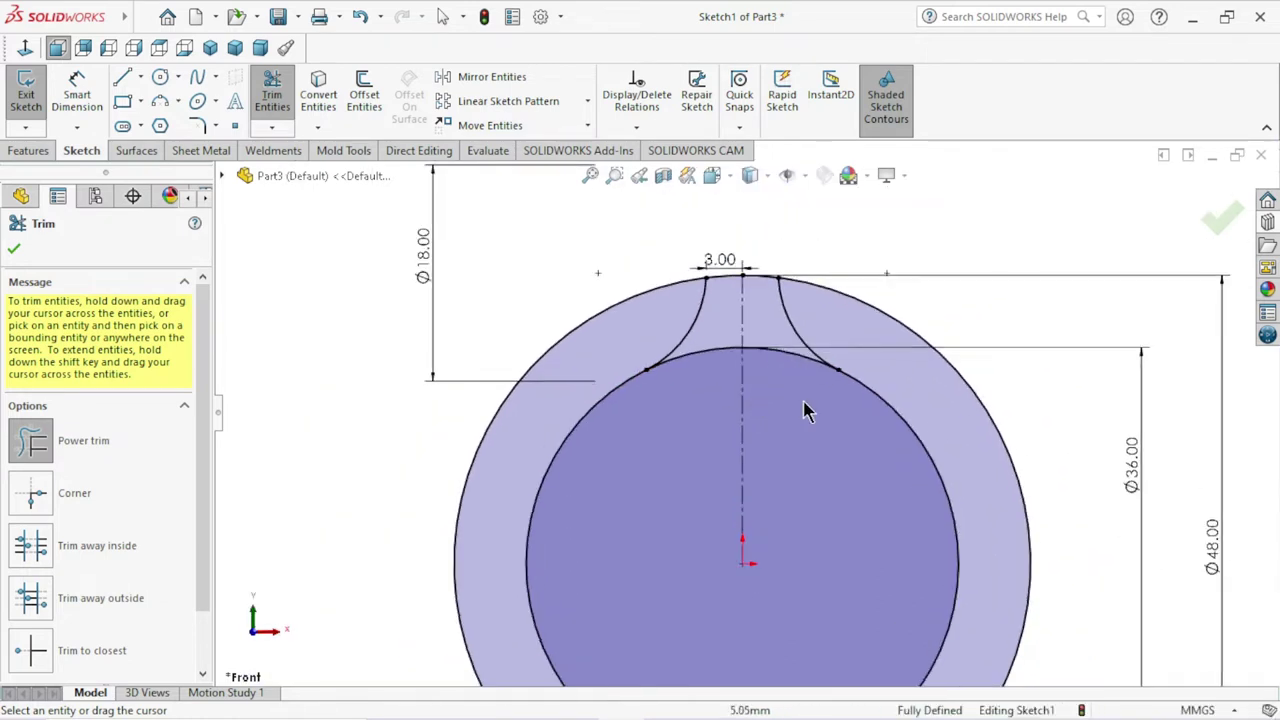
pyautogui.scroll(-1, 689, 449)
pyautogui.scroll(1, 766, 417)
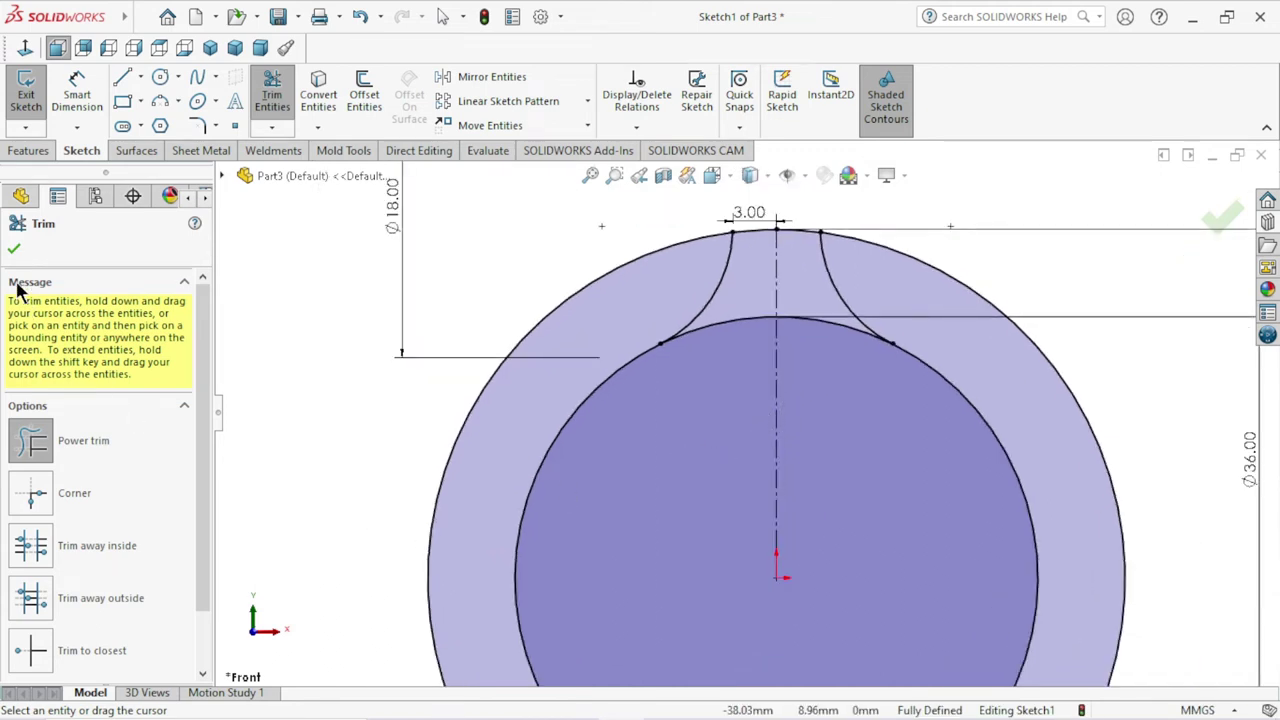
pyautogui.click(14, 248)
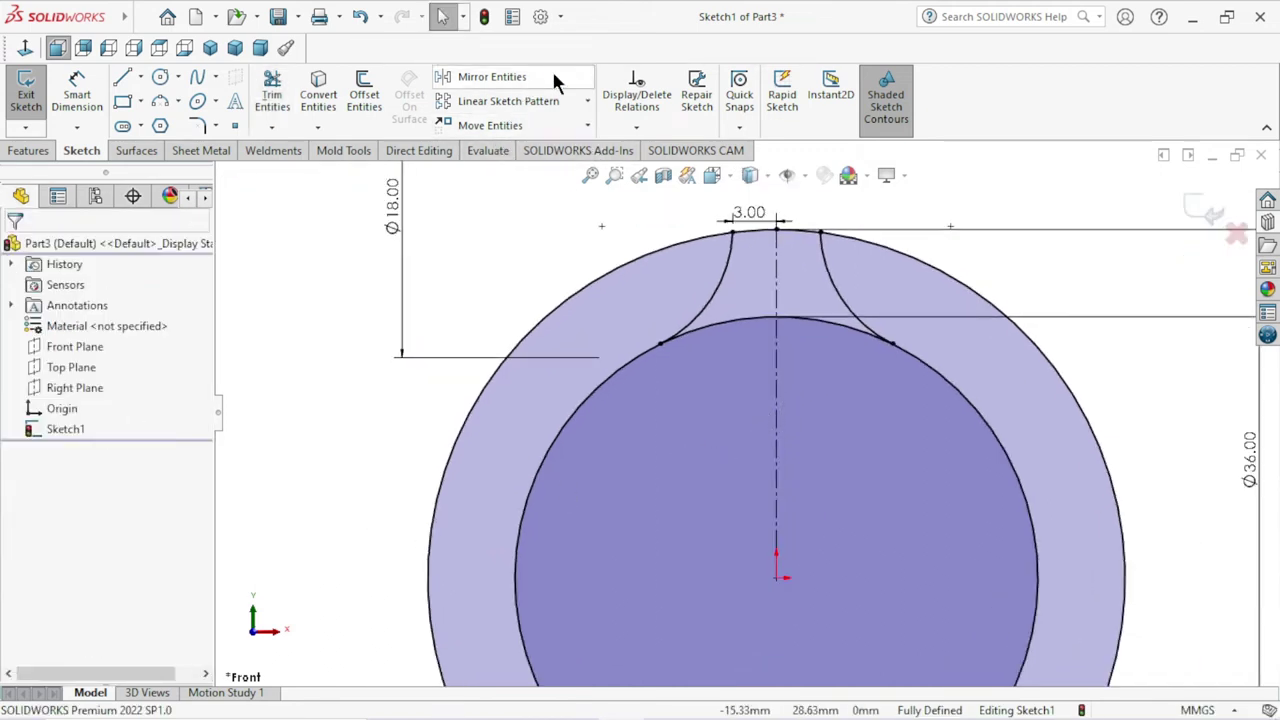
# - Circular-pattern the two notch arcs, 4 instances over 360°, around the centre
pyautogui.click(587, 101)
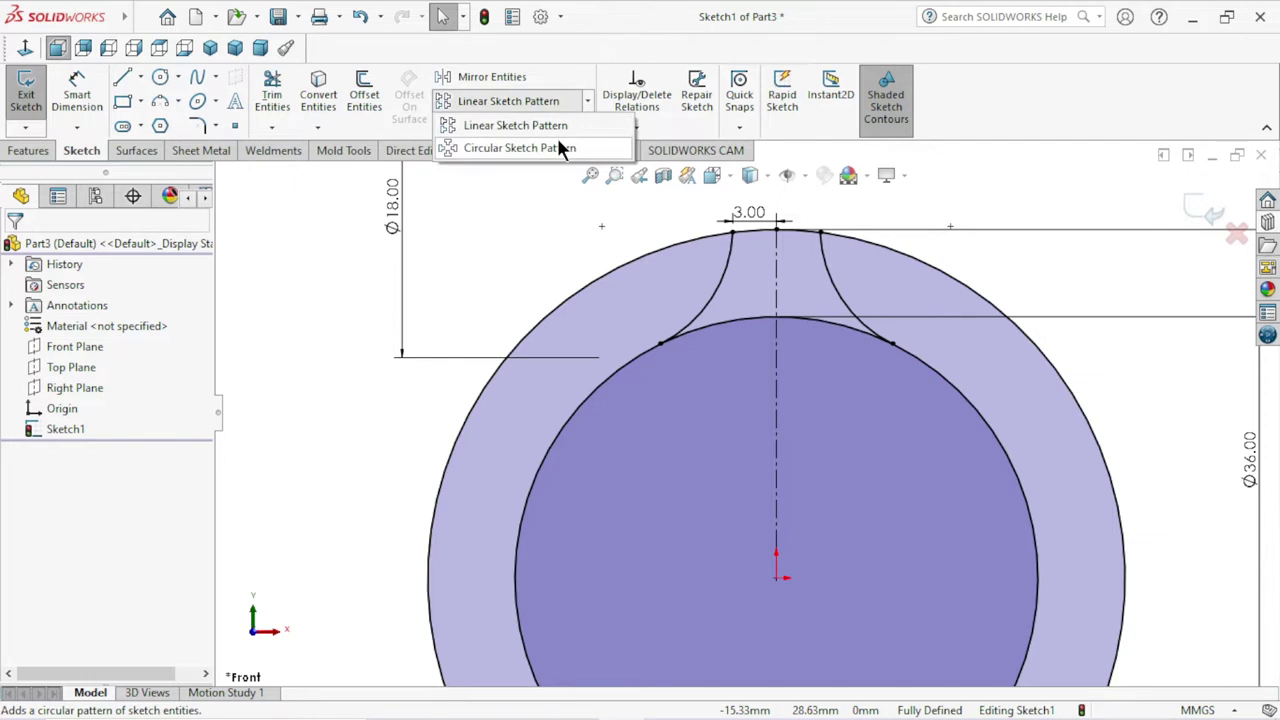
pyautogui.click(557, 137)
pyautogui.scroll(2, 728, 340)
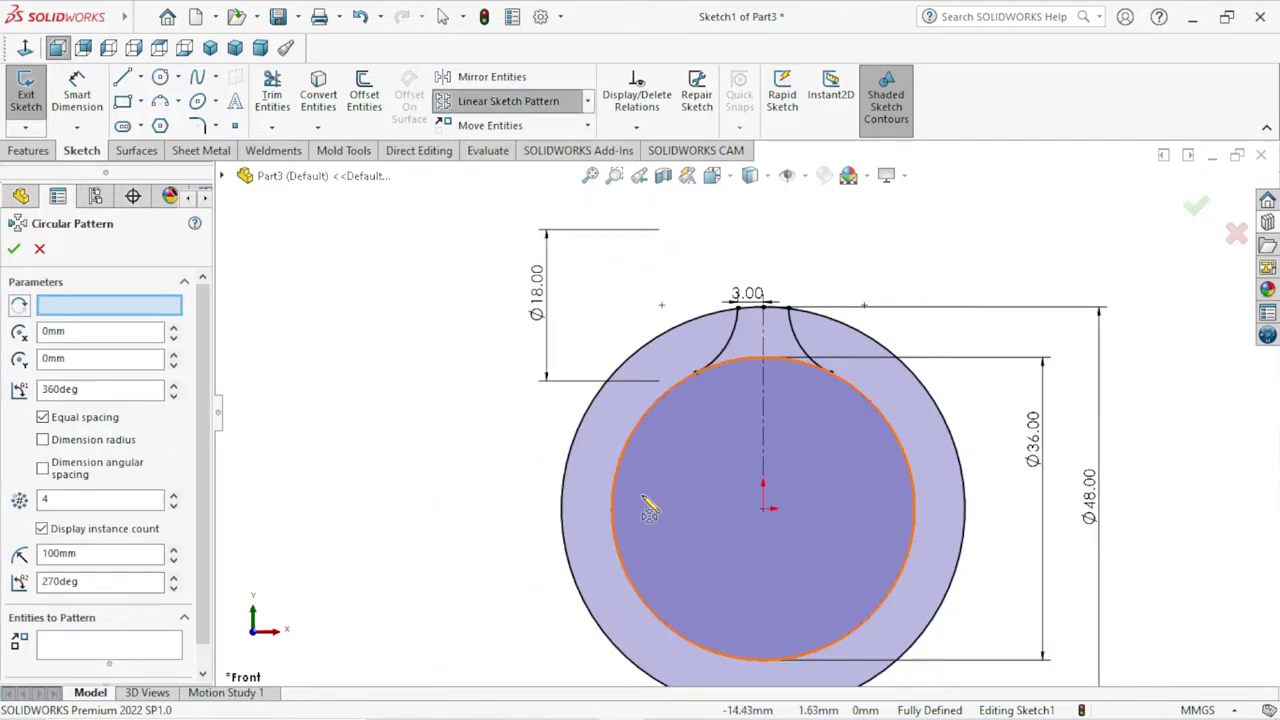
pyautogui.click(568, 462)
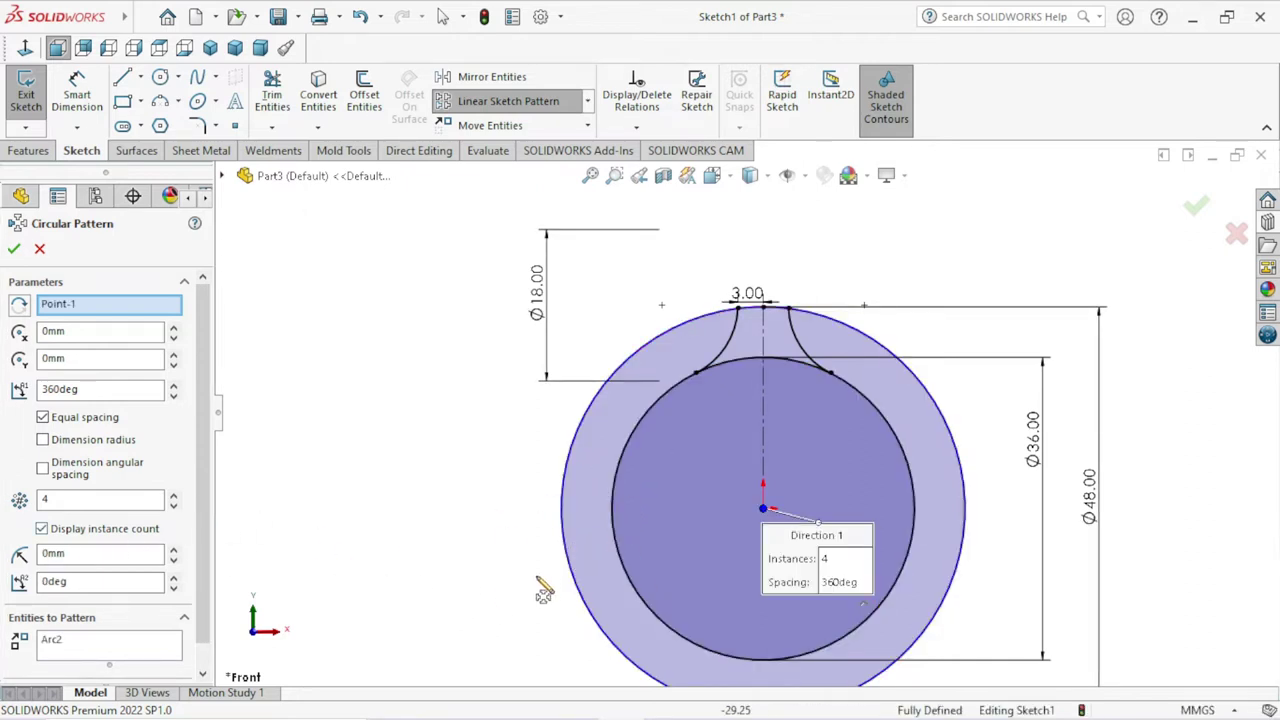
pyautogui.rightClick(55, 642)
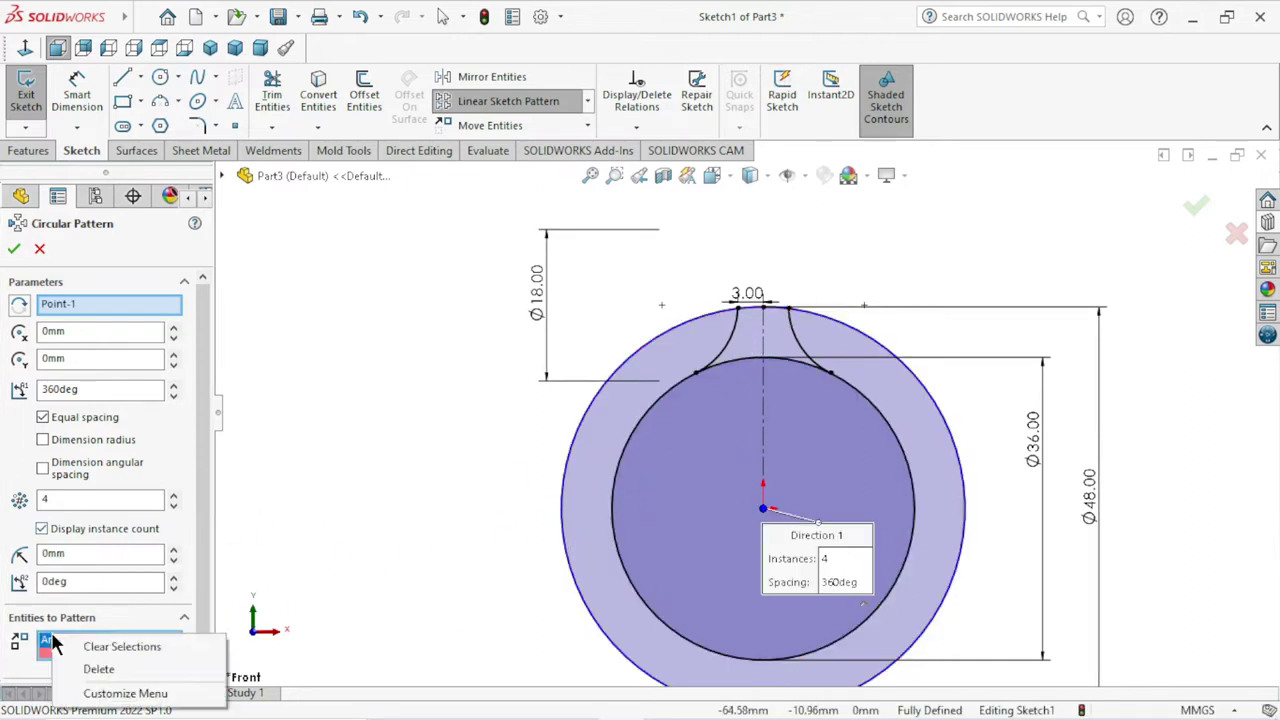
pyautogui.click(144, 642)
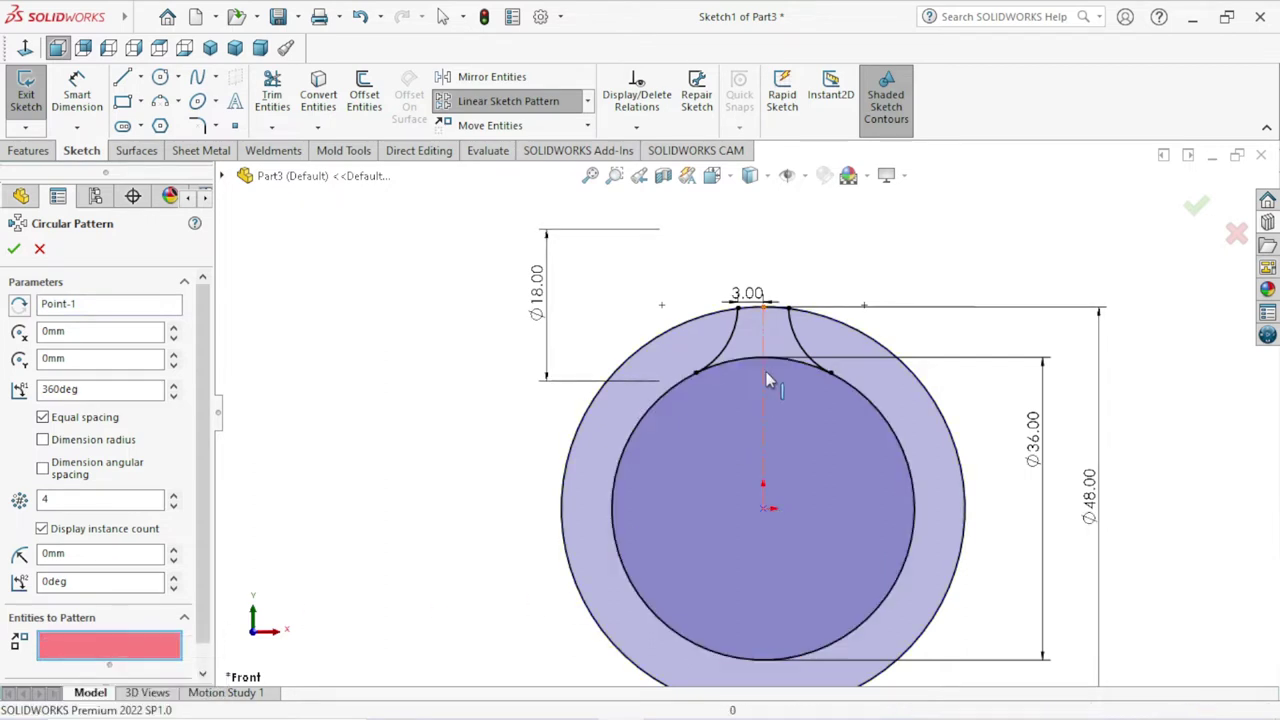
pyautogui.click(727, 336)
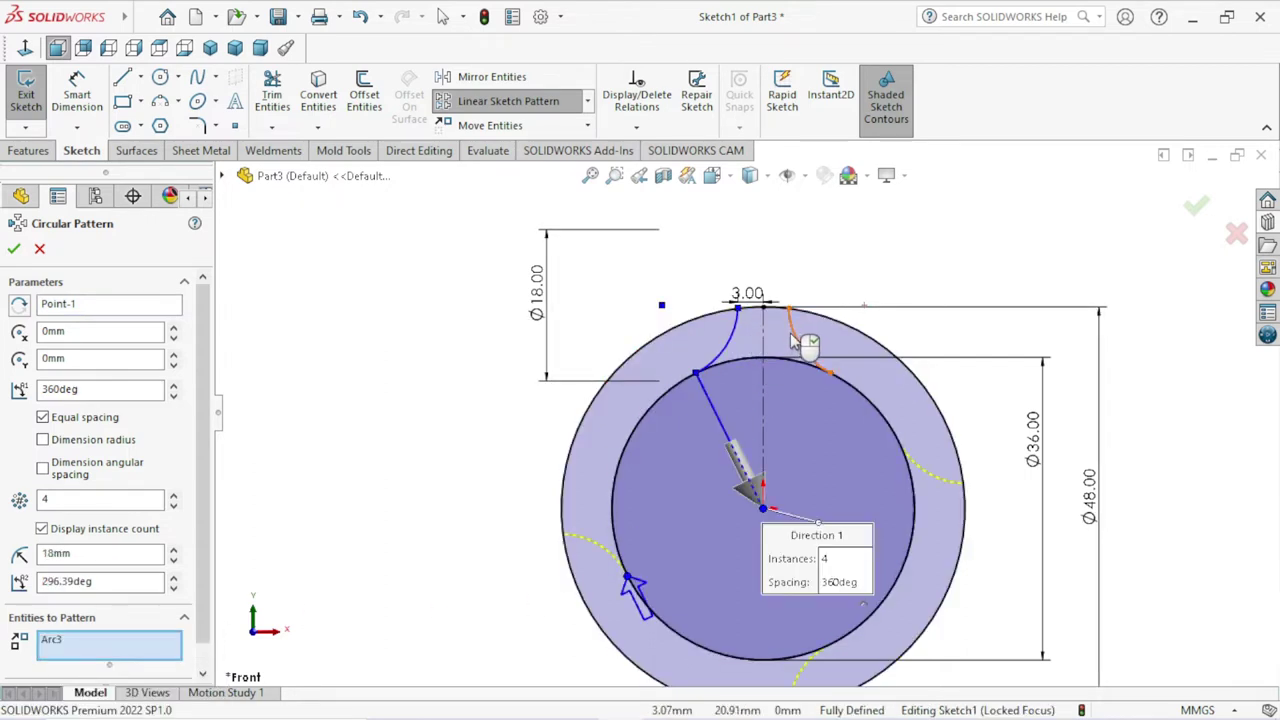
pyautogui.click(802, 344)
pyautogui.scroll(2, 714, 486)
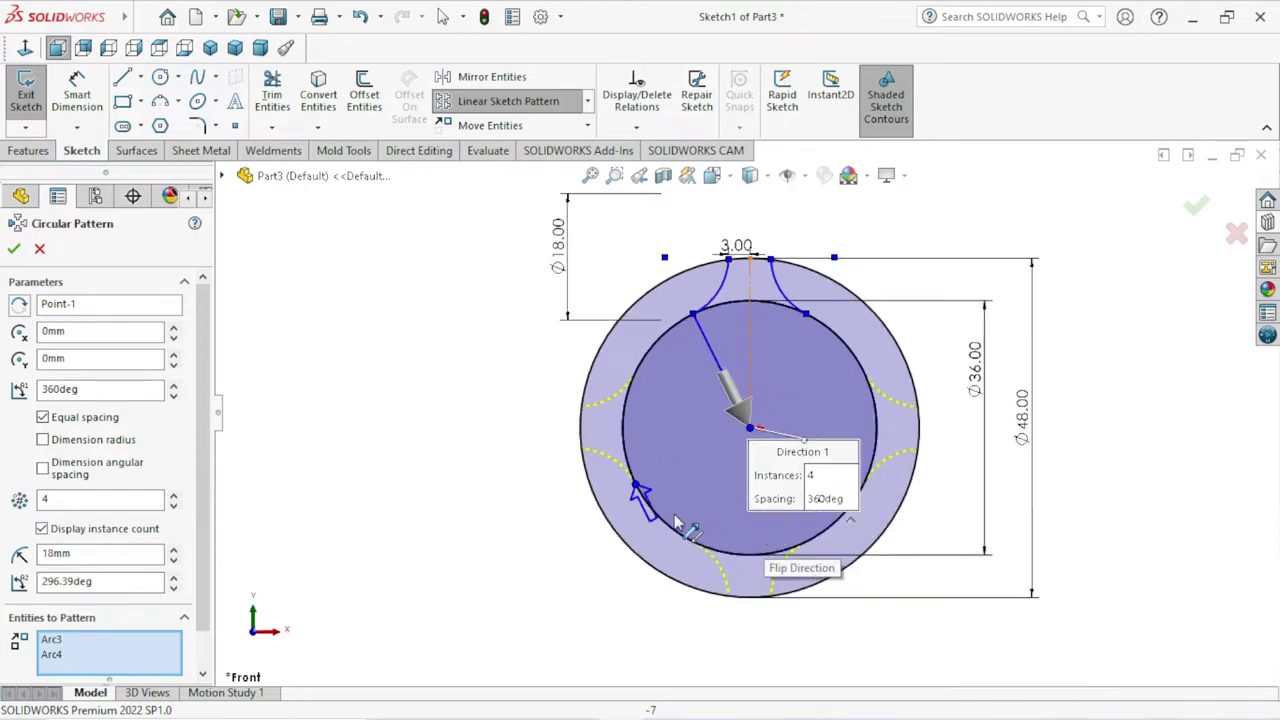
pyautogui.scroll(-1, 714, 486)
pyautogui.click(14, 250)
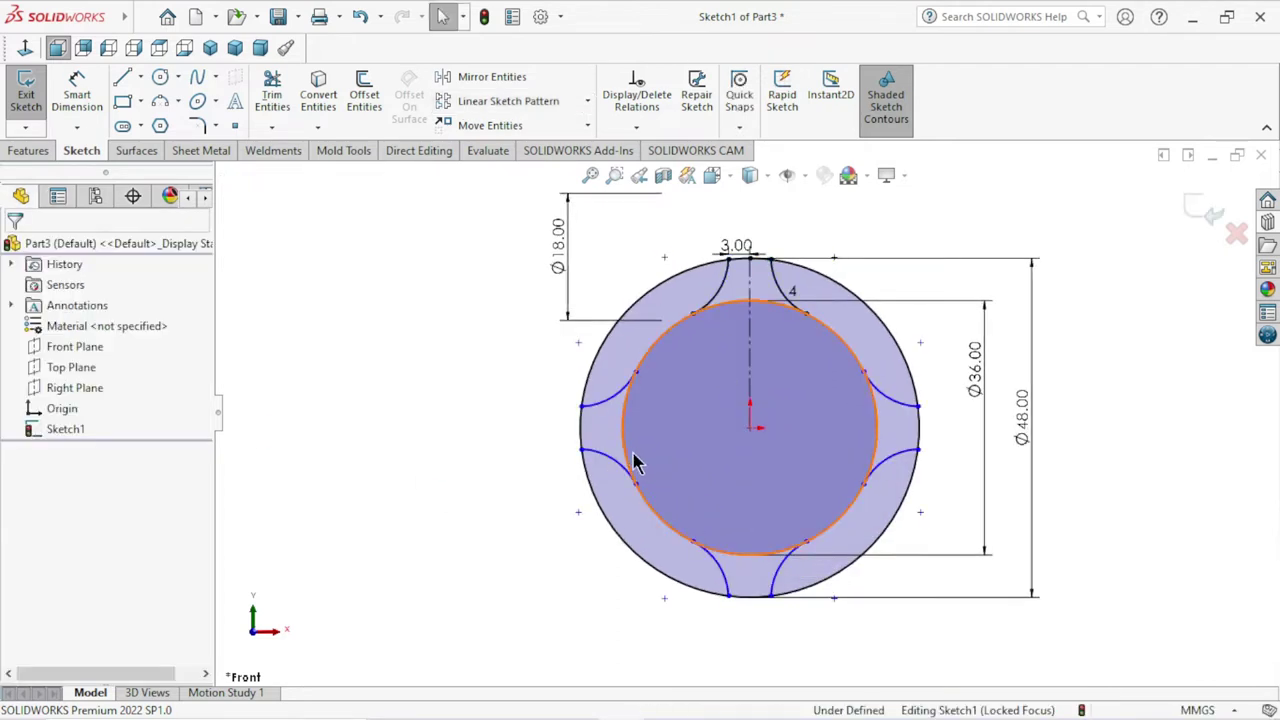
pyautogui.click(30, 150)
# - Start an Extruded Boss at 13 mm depth and dismiss the open-contour warning
pyautogui.click(54, 118)
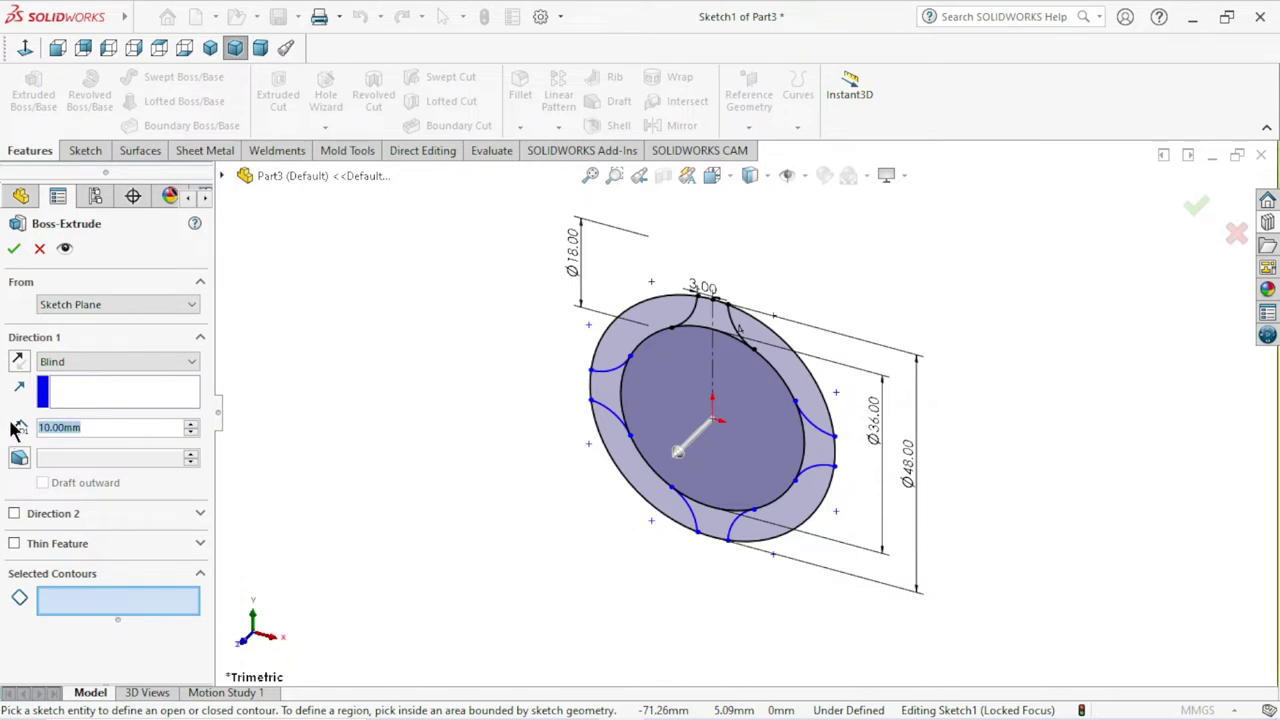
pyautogui.write('13')
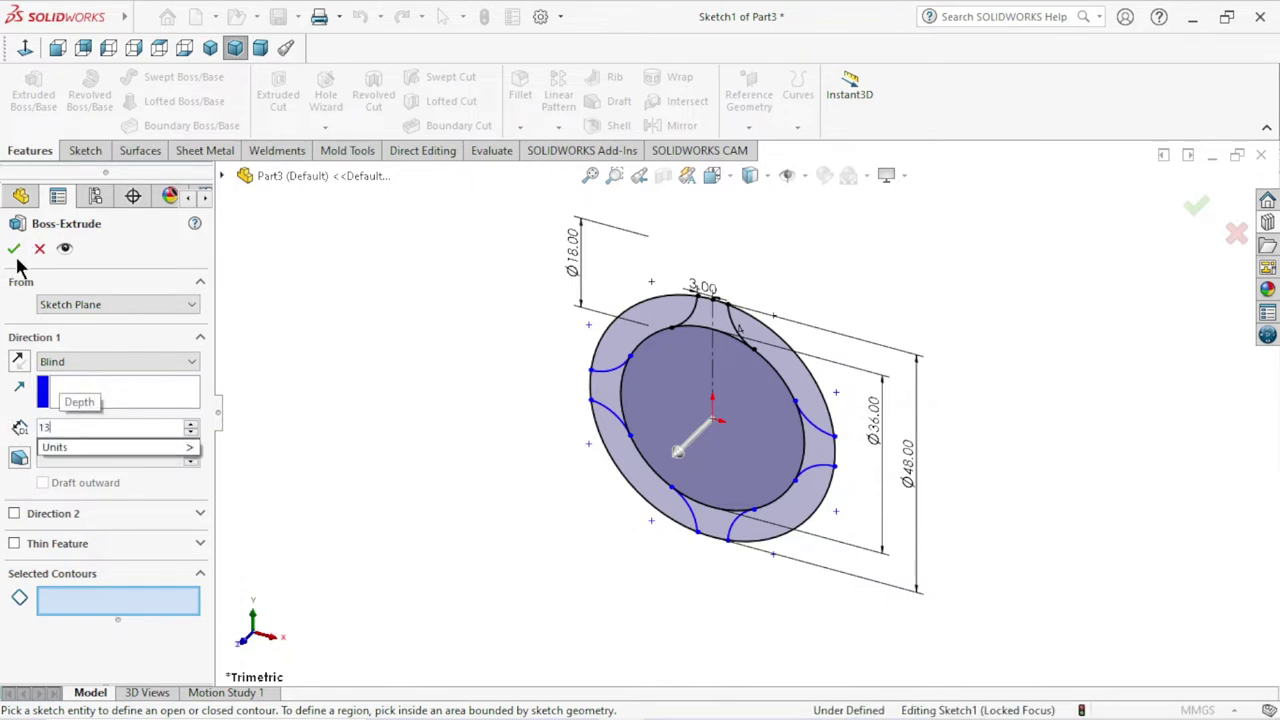
pyautogui.press('Return')
pyautogui.click(14, 250)
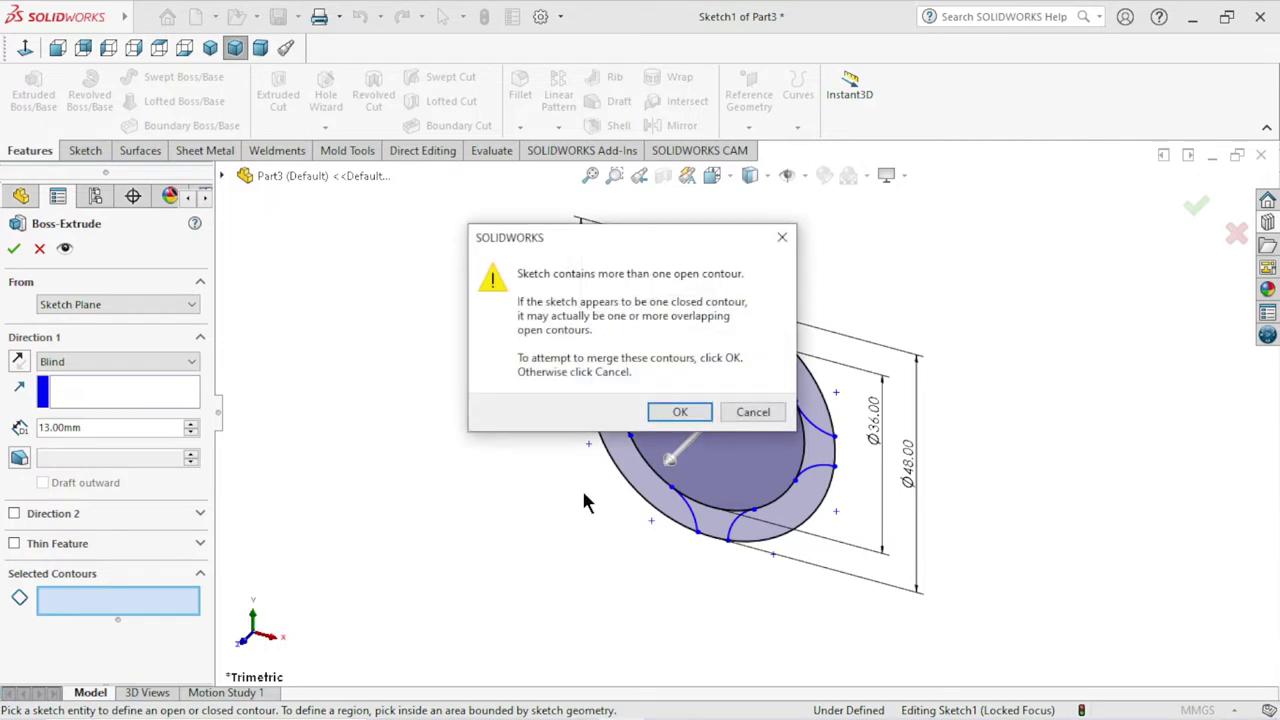
pyautogui.click(745, 413)
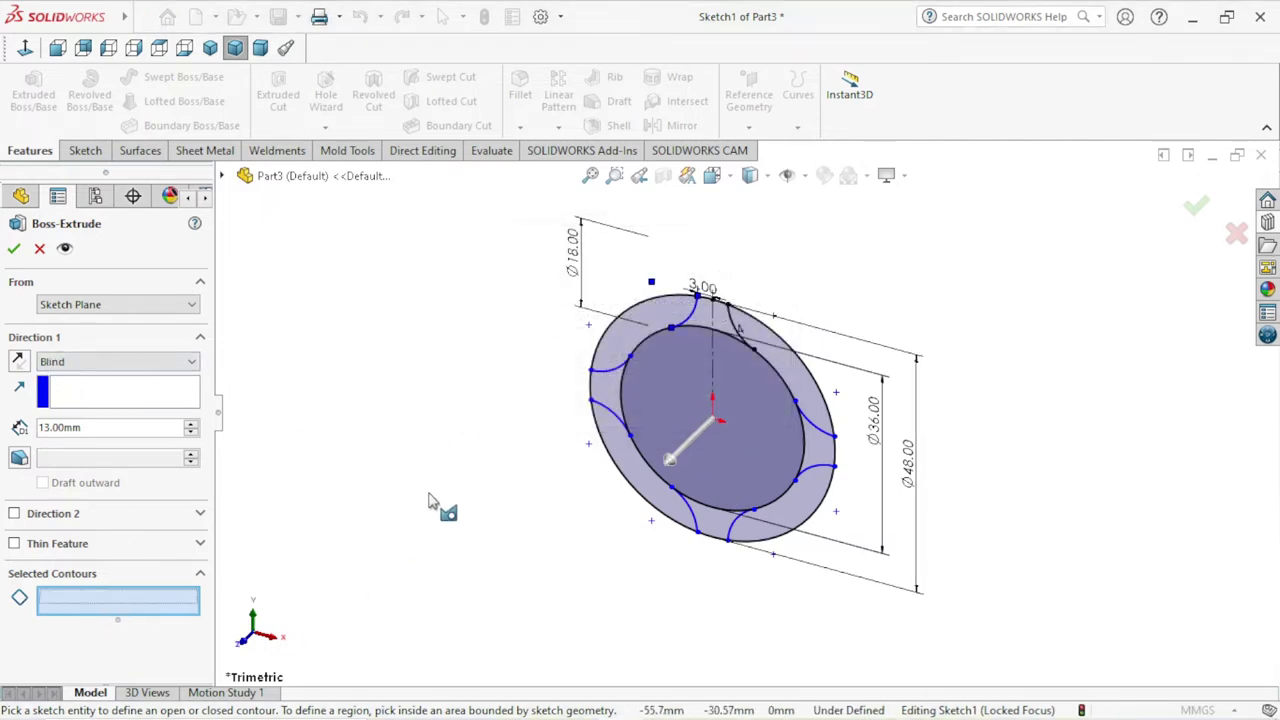
# - Select the five ring regions and the inner circle region as extrusion contours
pyautogui.scroll(-3, 614, 503)
pyautogui.click(752, 282)
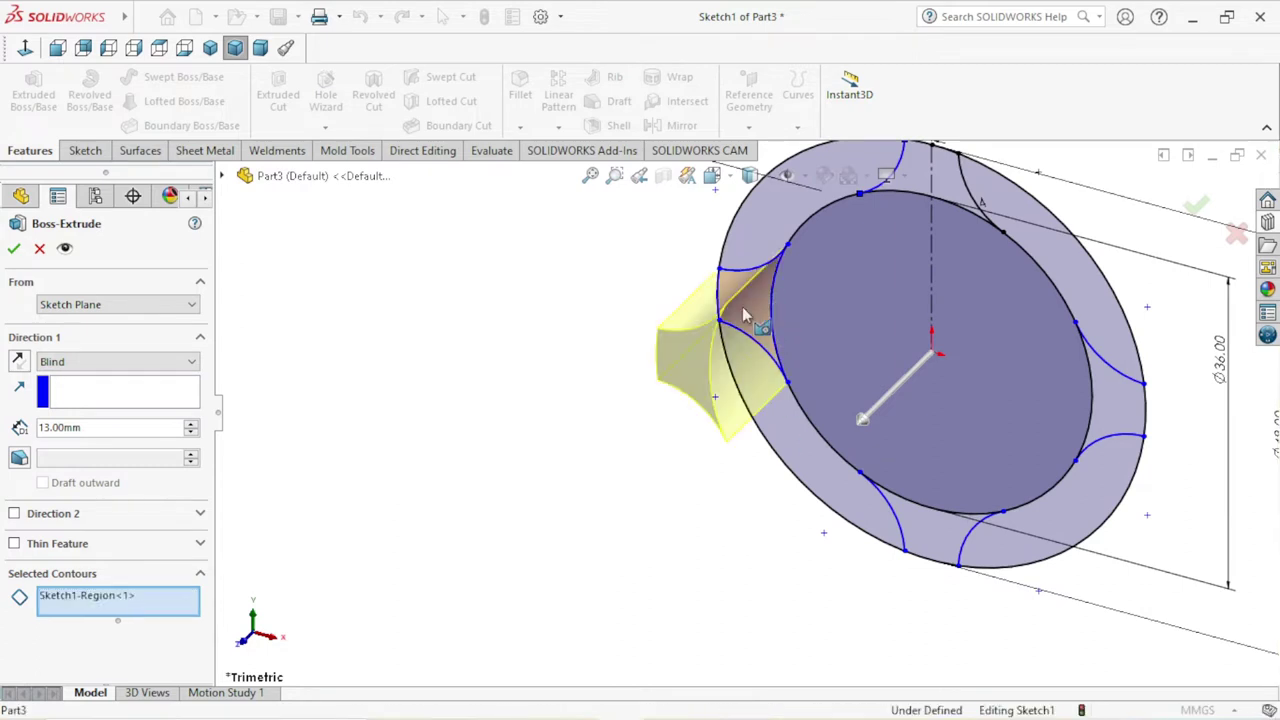
pyautogui.scroll(2, 557, 423)
pyautogui.click(858, 238)
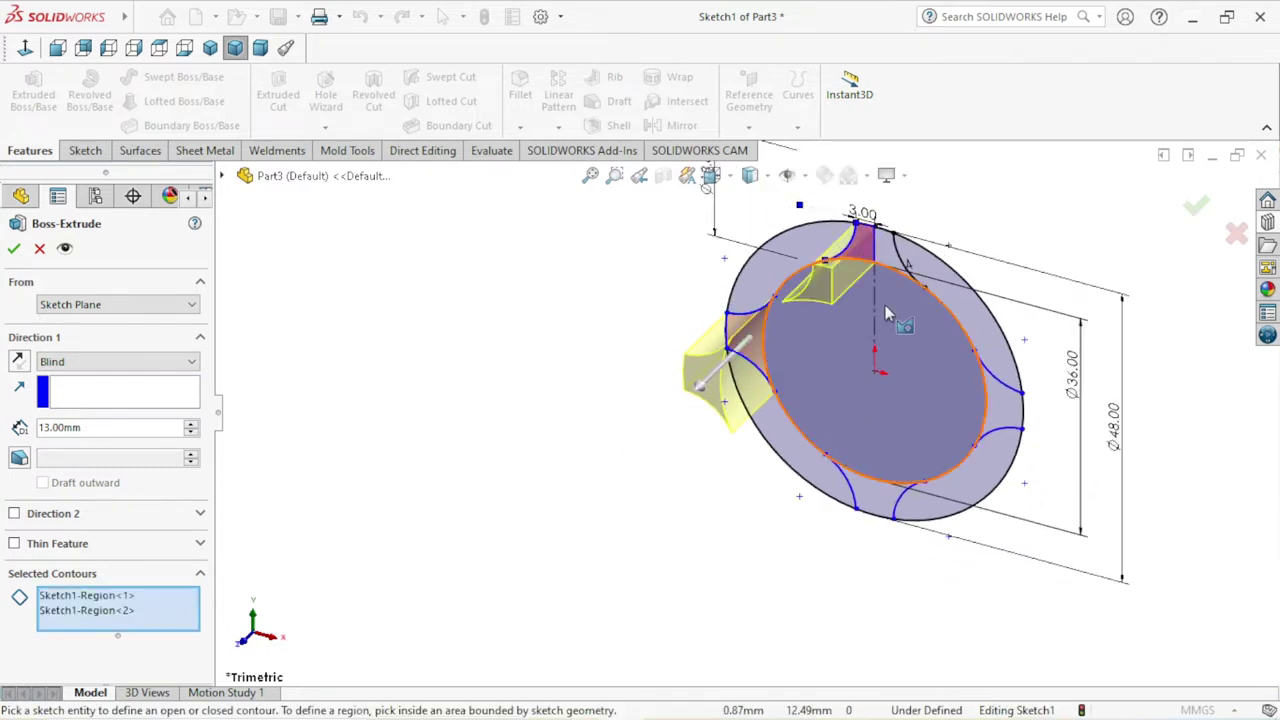
pyautogui.click(886, 252)
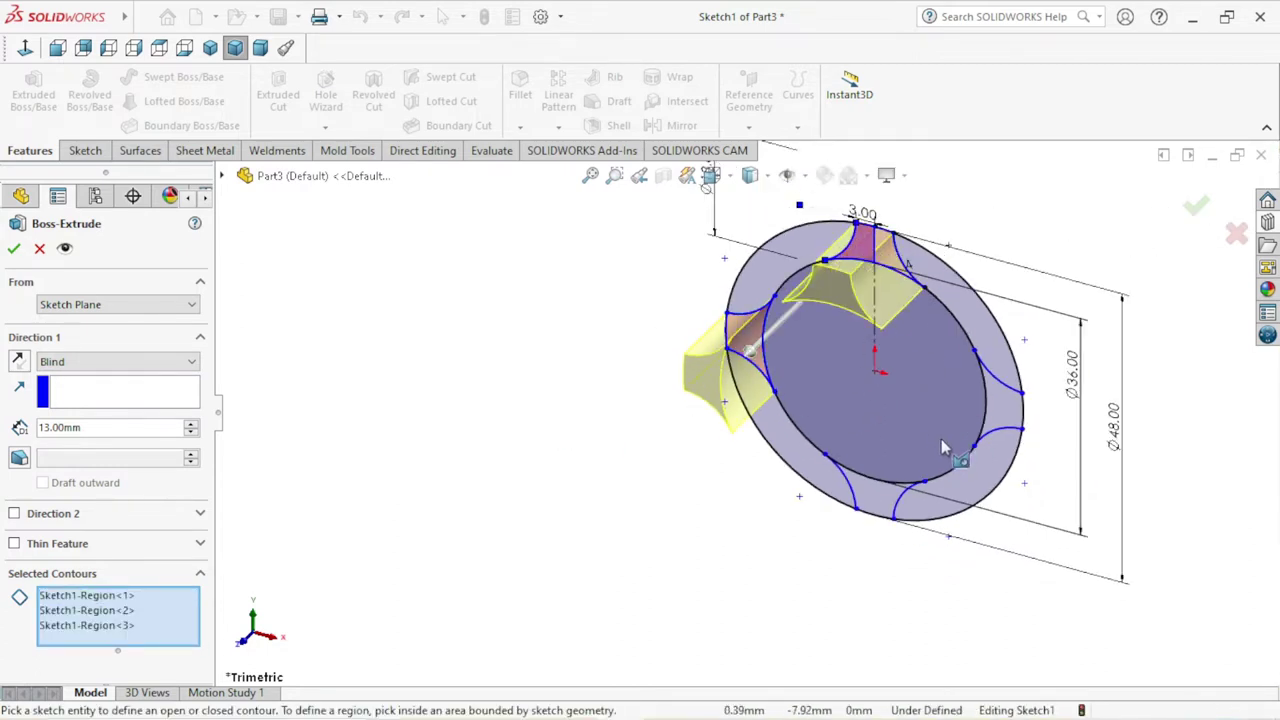
pyautogui.click(990, 400)
pyautogui.click(872, 498)
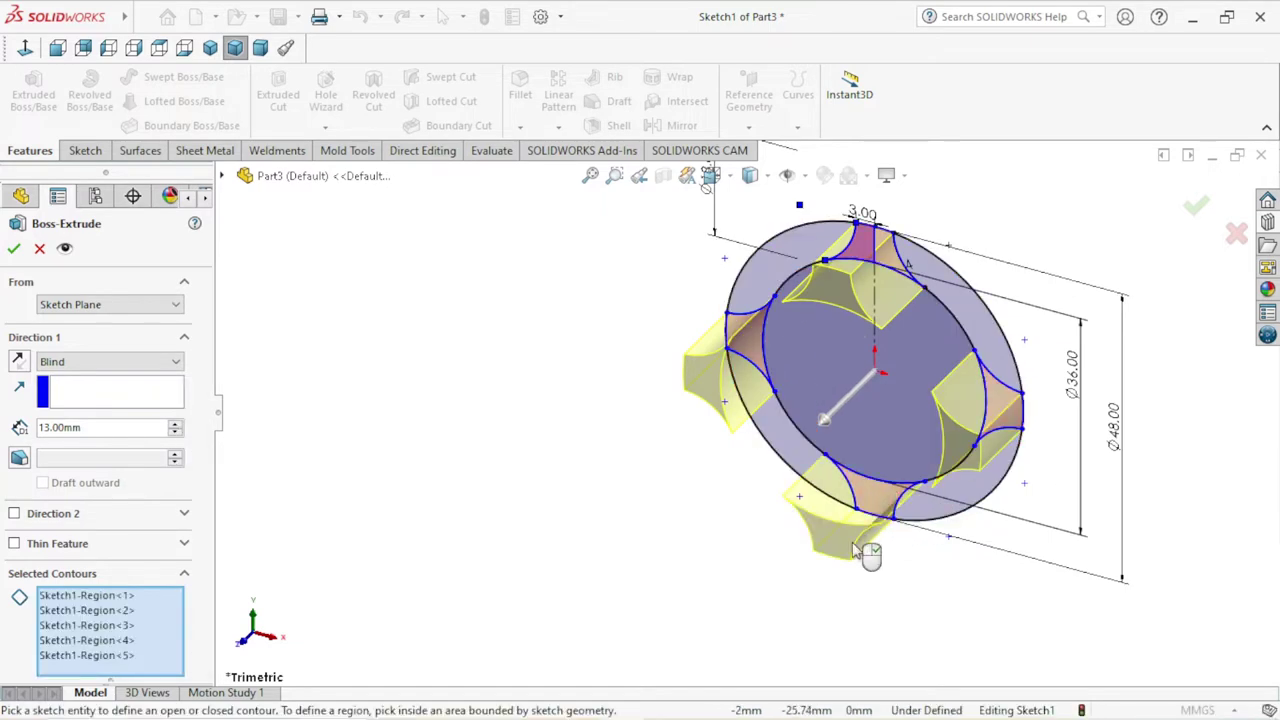
pyautogui.moveTo(943, 523)
pyautogui.mouseDown(button='middle')
pyautogui.moveTo(646, 594)
pyautogui.moveTo(620, 522)
pyautogui.moveTo(666, 503)
pyautogui.moveTo(523, 523)
pyautogui.moveTo(580, 523)
pyautogui.mouseUp(button='middle')
pyautogui.click(869, 424)
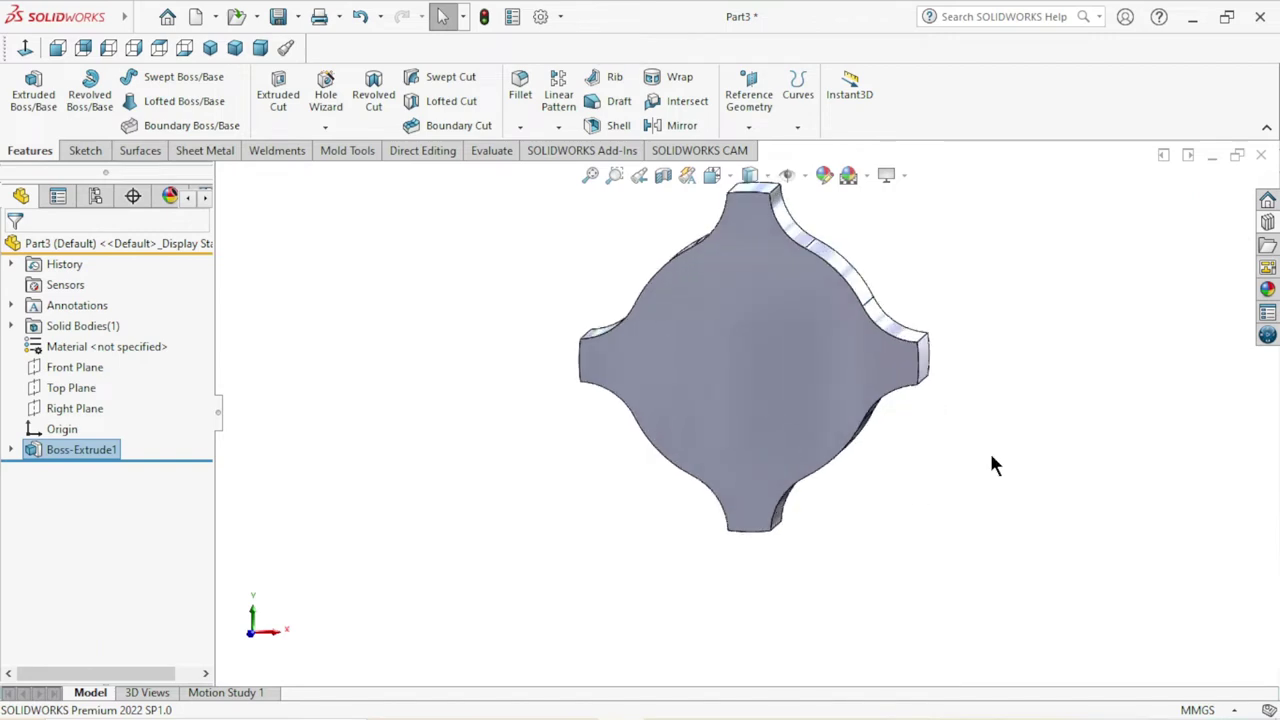
# - Start a new sketch on the part's front face and view it normal-to
pyautogui.moveTo(991, 463)
pyautogui.mouseDown(button='middle')
pyautogui.moveTo(829, 514)
pyautogui.moveTo(767, 375)
pyautogui.mouseUp(button='middle')
pyautogui.click(767, 374)
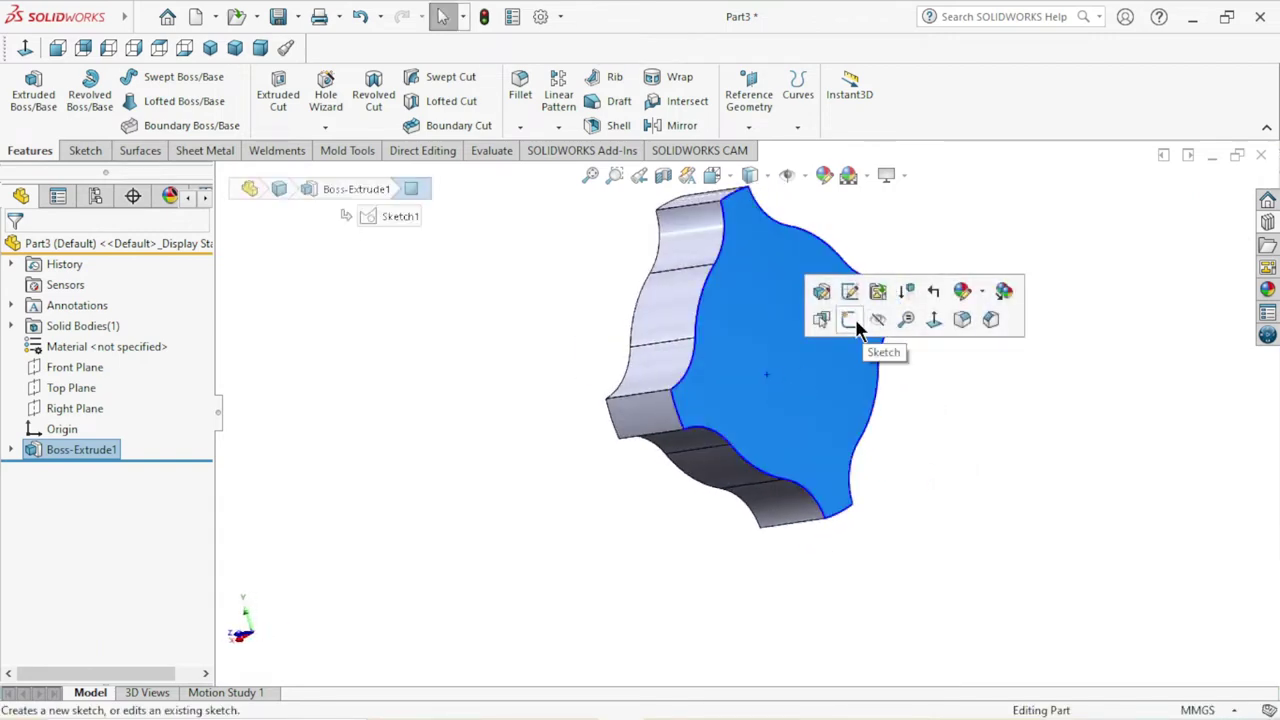
pyautogui.click(849, 319)
pyautogui.click(27, 49)
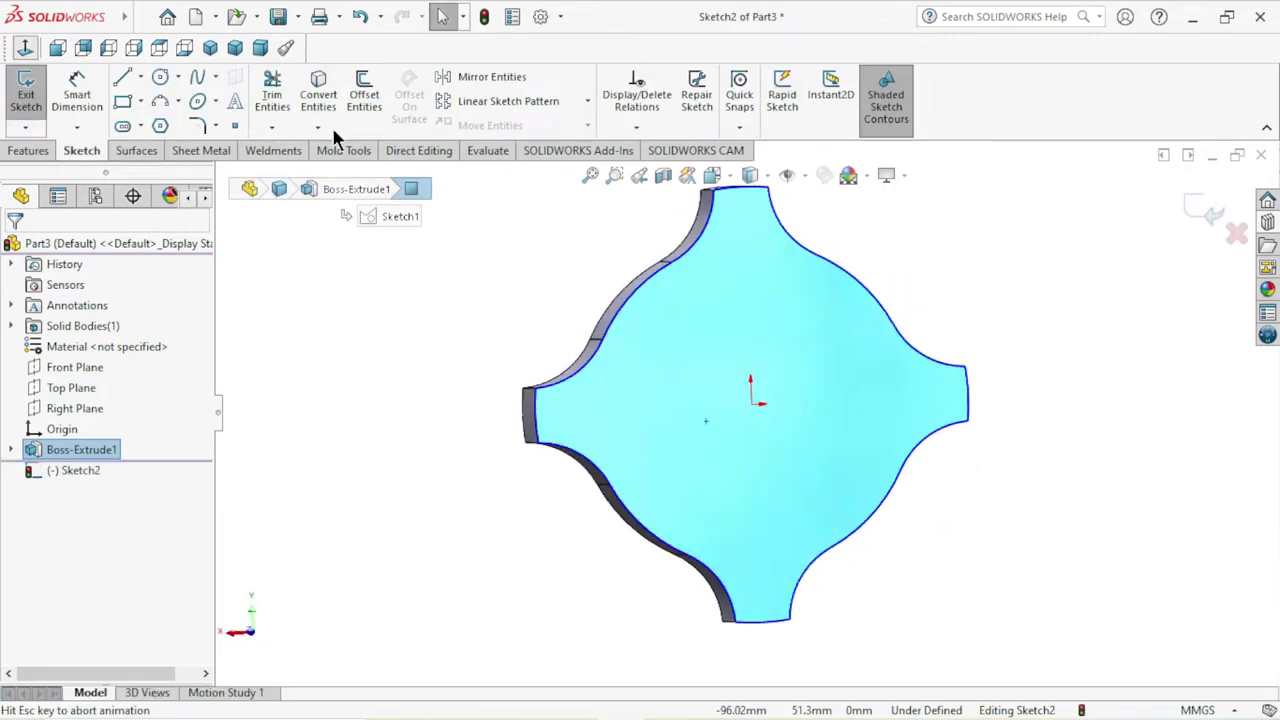
# - Draw a circle centred on the origin across the face, then zoom to fit
pyautogui.click(160, 78)
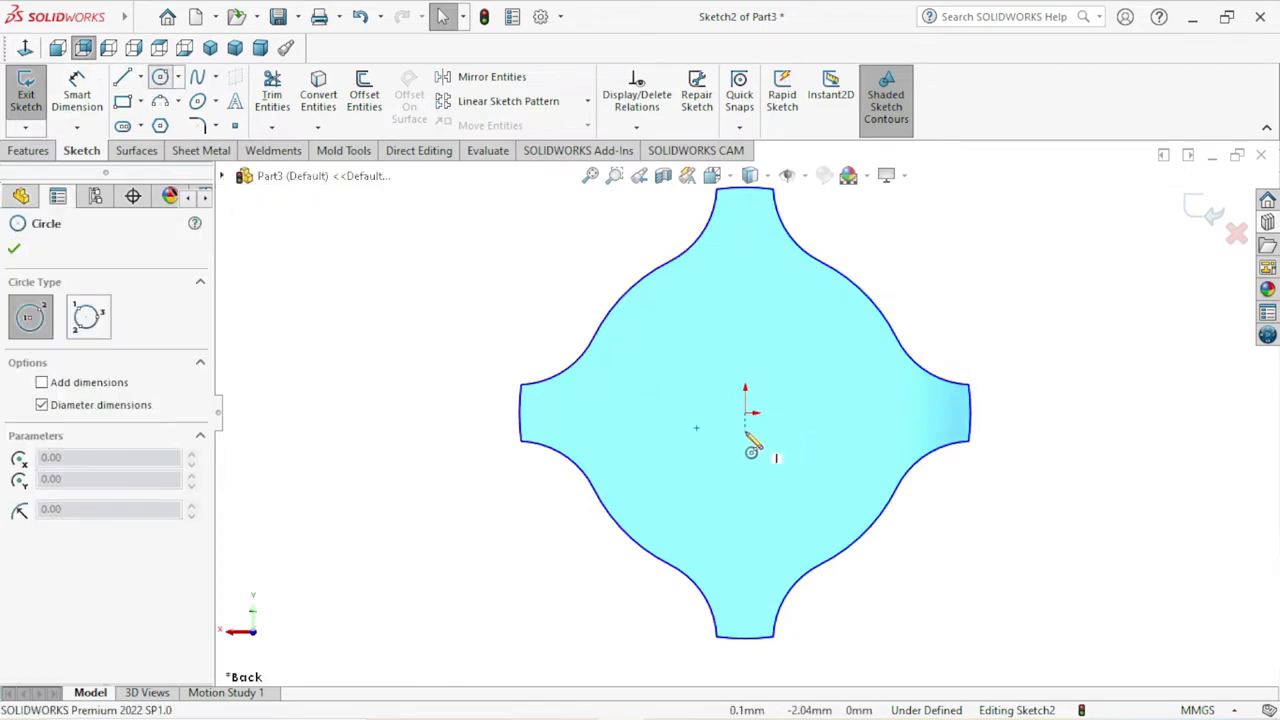
pyautogui.click(745, 411)
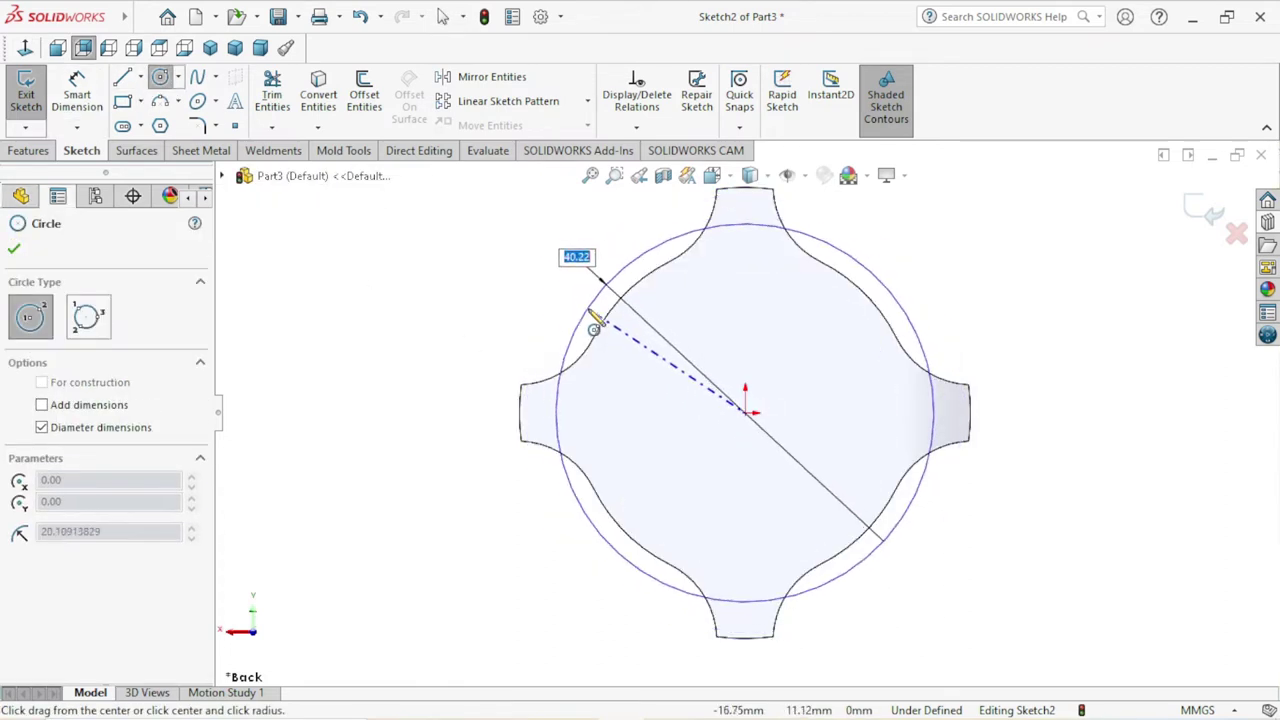
pyautogui.click(576, 316)
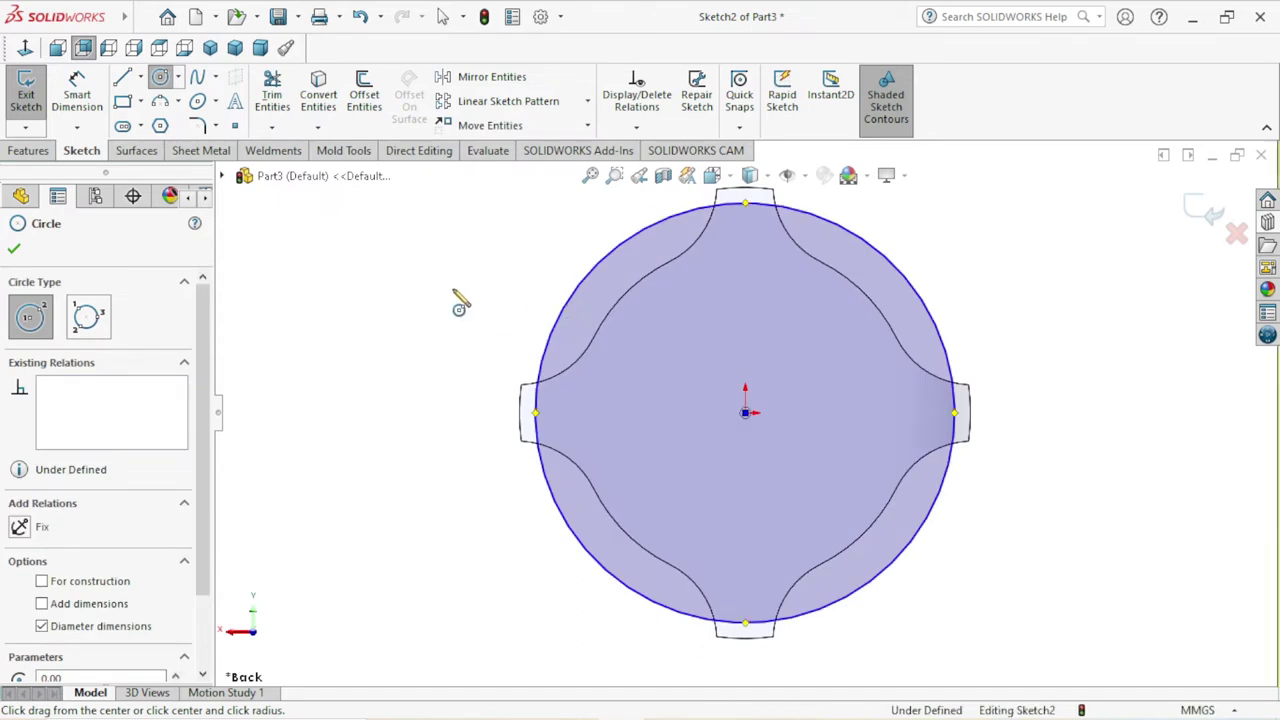
pyautogui.rightClick(458, 292)
pyautogui.click(475, 301)
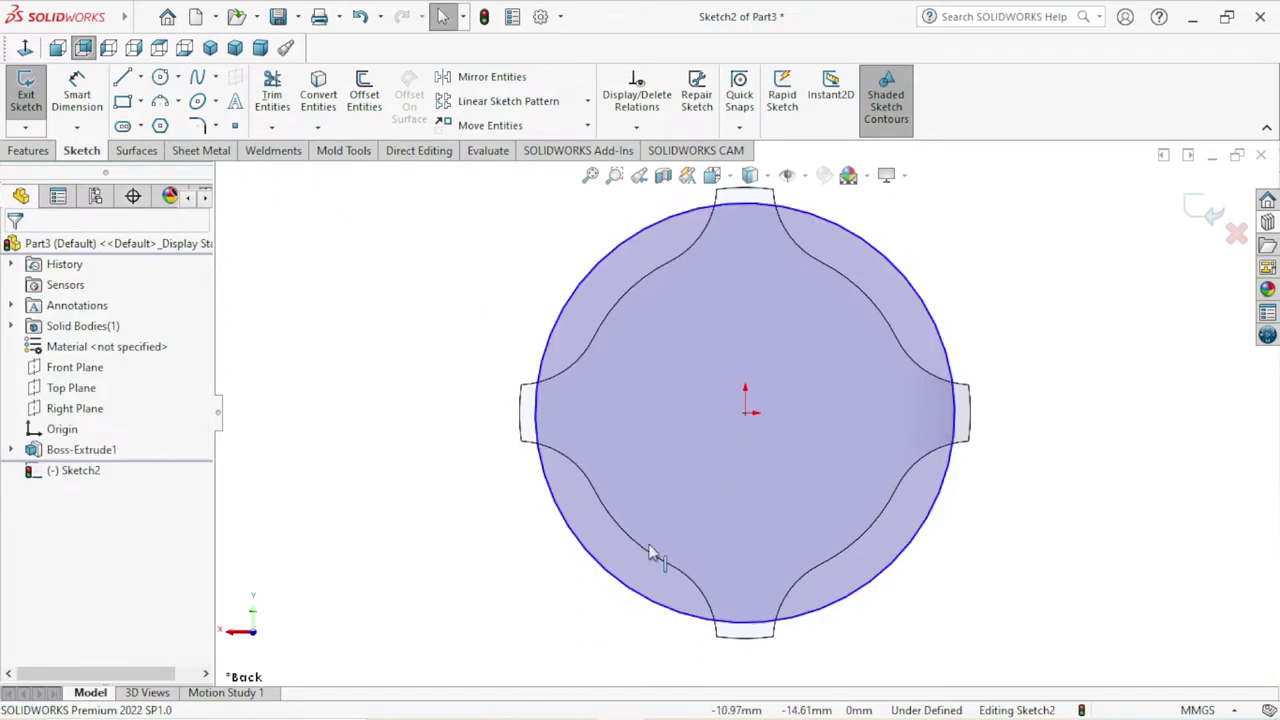
pyautogui.scroll(2, 667, 521)
pyautogui.scroll(-2, 742, 448)
pyautogui.scroll(2, 757, 412)
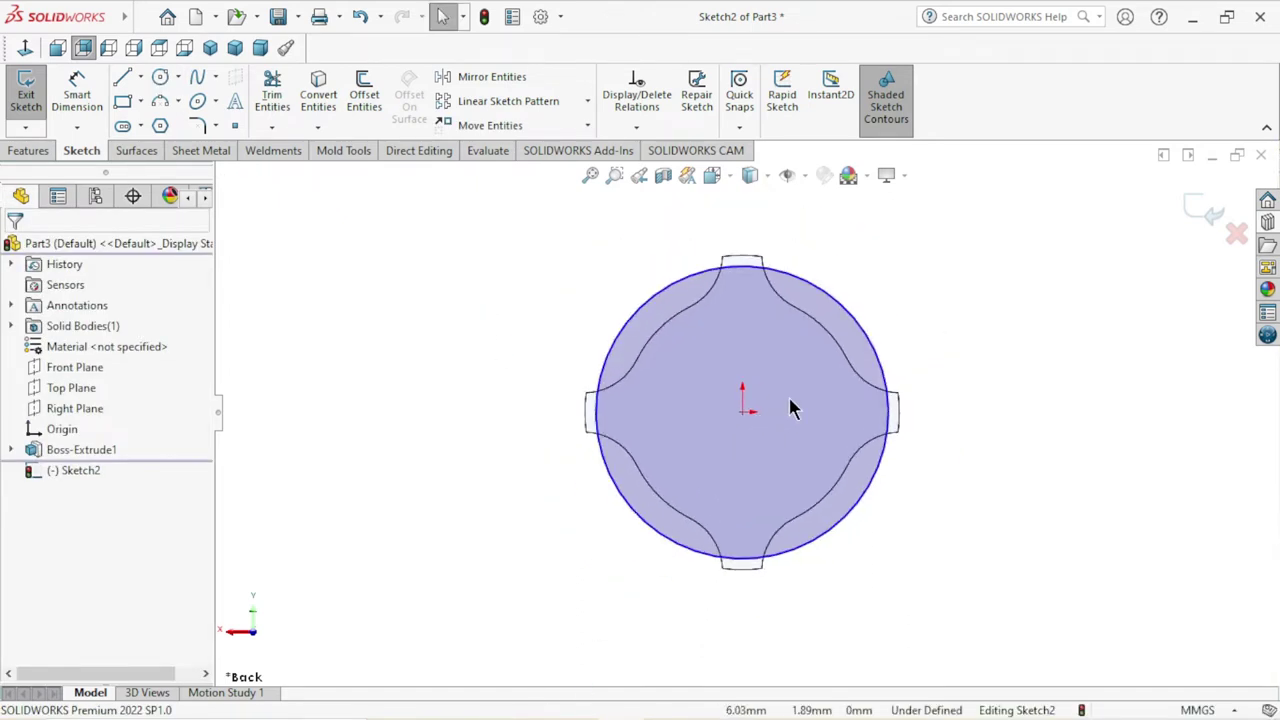
pyautogui.scroll(-1, 877, 470)
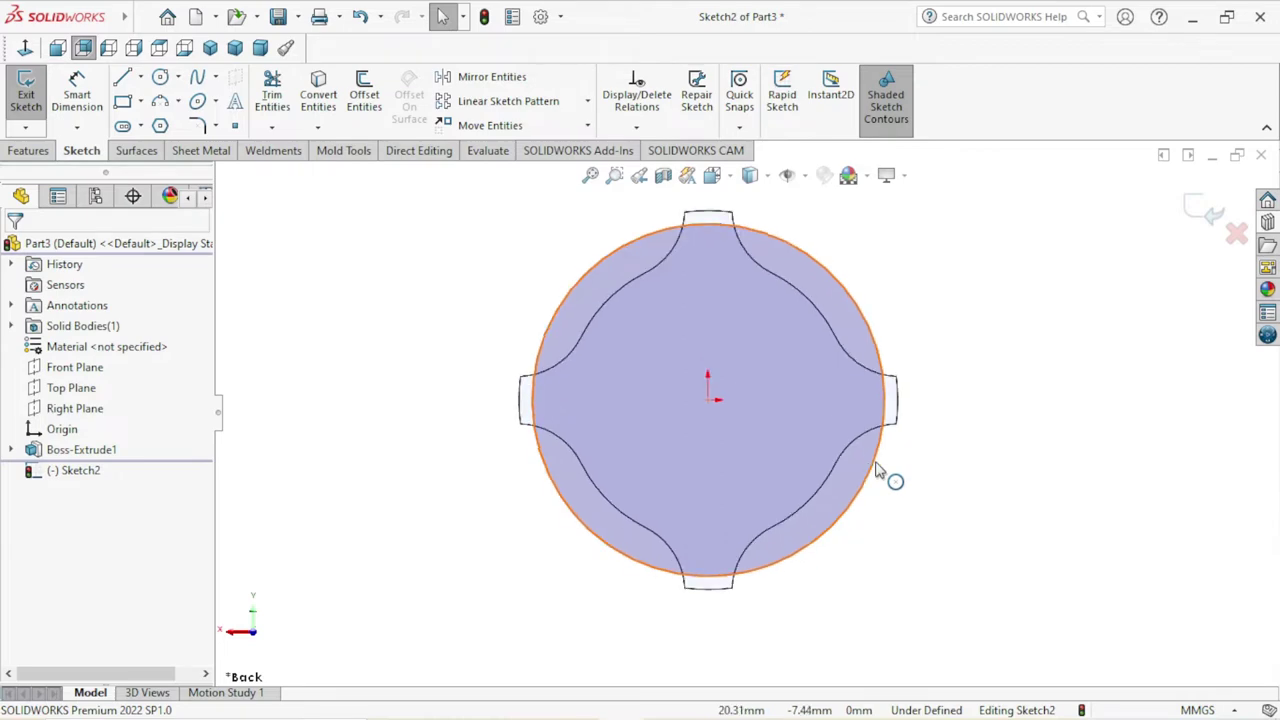
# - Ink a blue loop around the Ø41.00 dimension in wm adapter.pdf, then go back to SOLIDWORKS
pyautogui.click(676, 708)
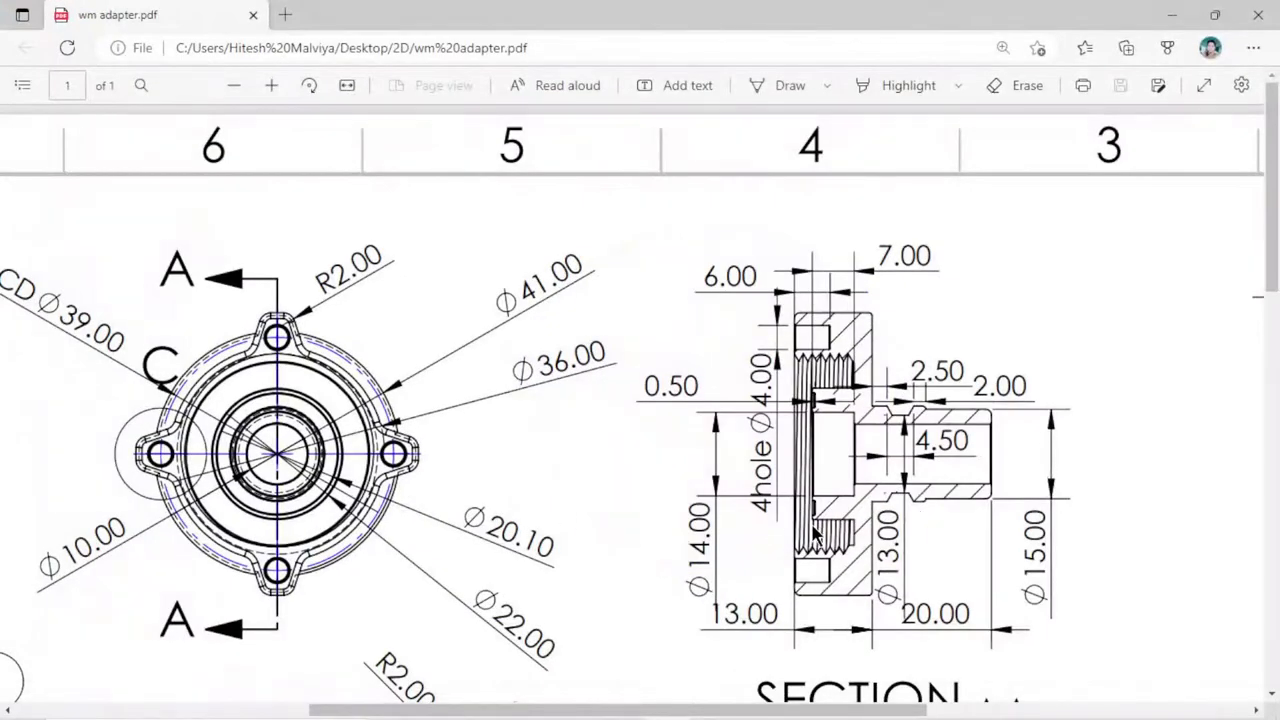
pyautogui.middleClick(596, 506)
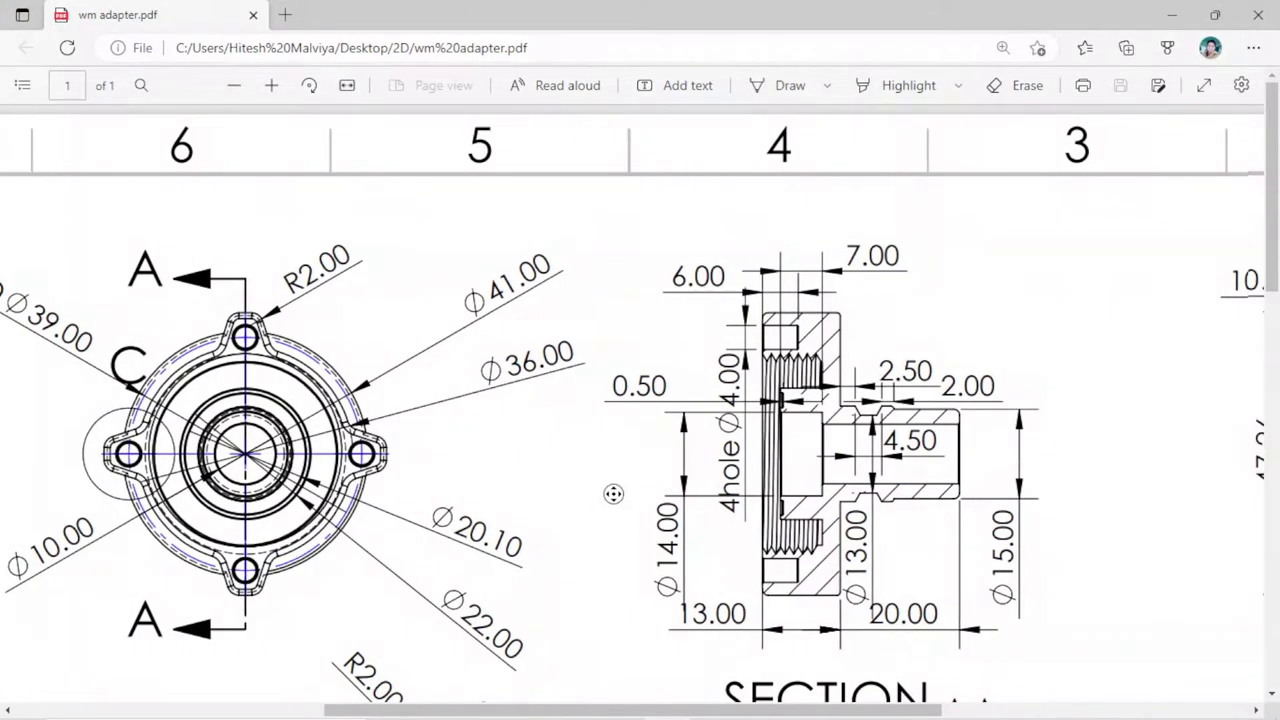
pyautogui.click(490, 272)
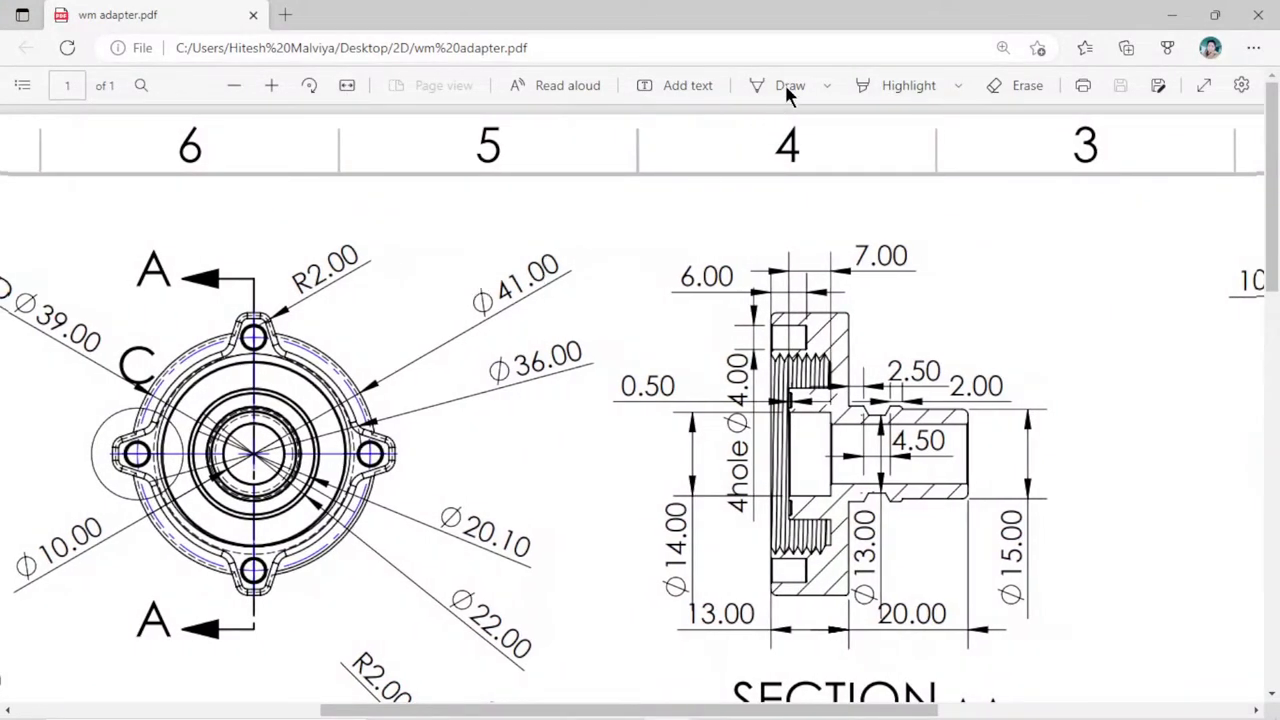
pyautogui.click(788, 85)
pyautogui.moveTo(556, 221); pyautogui.dragTo(486, 241)
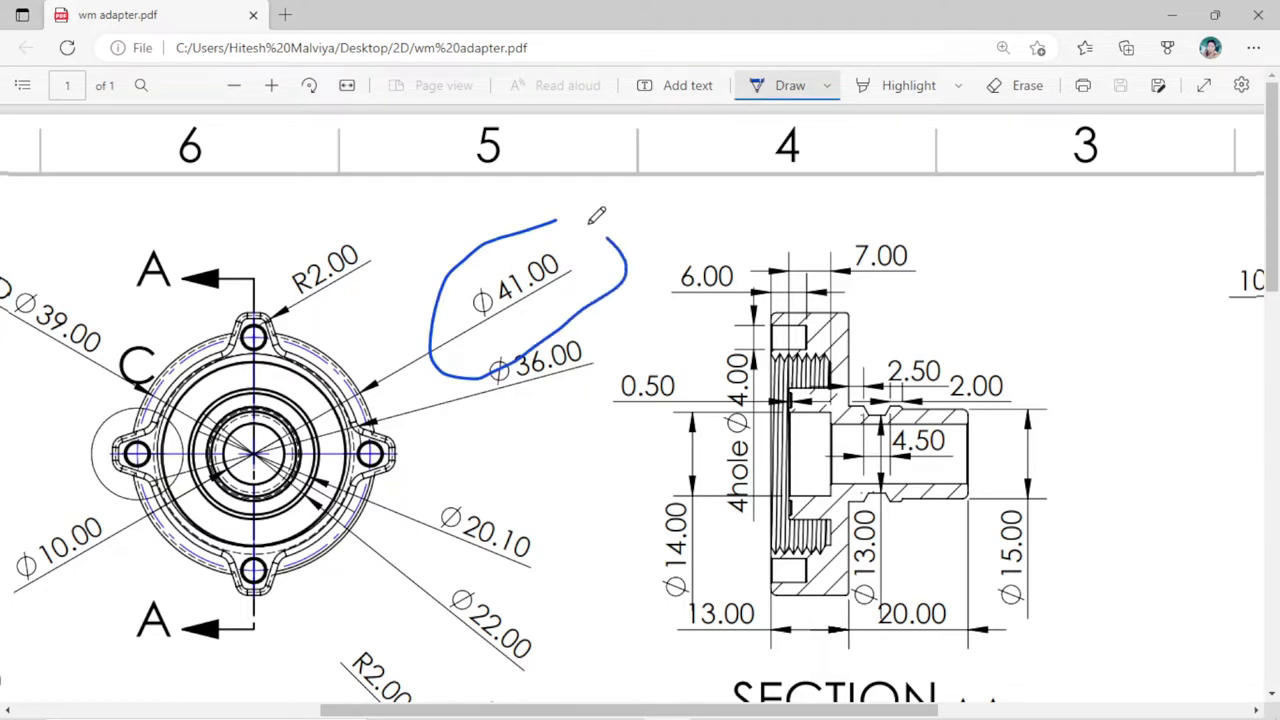
pyautogui.moveTo(553, 216); pyautogui.dragTo(627, 252)
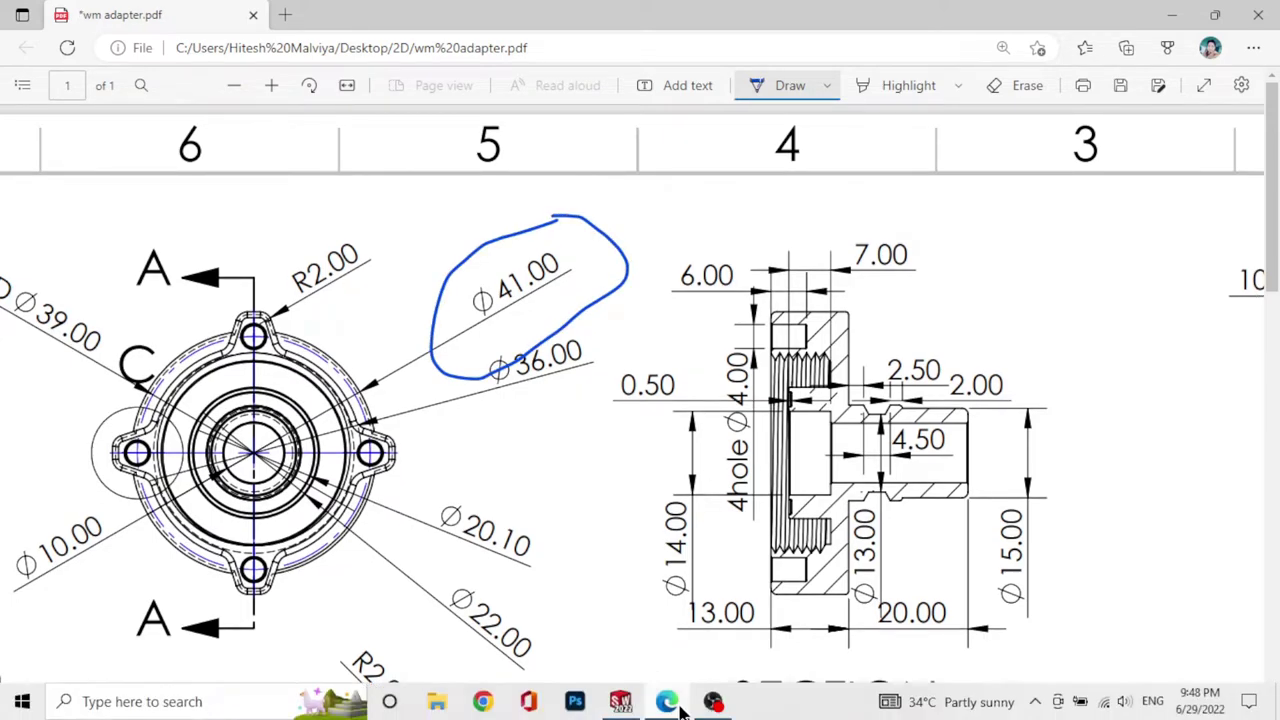
pyautogui.click(620, 701)
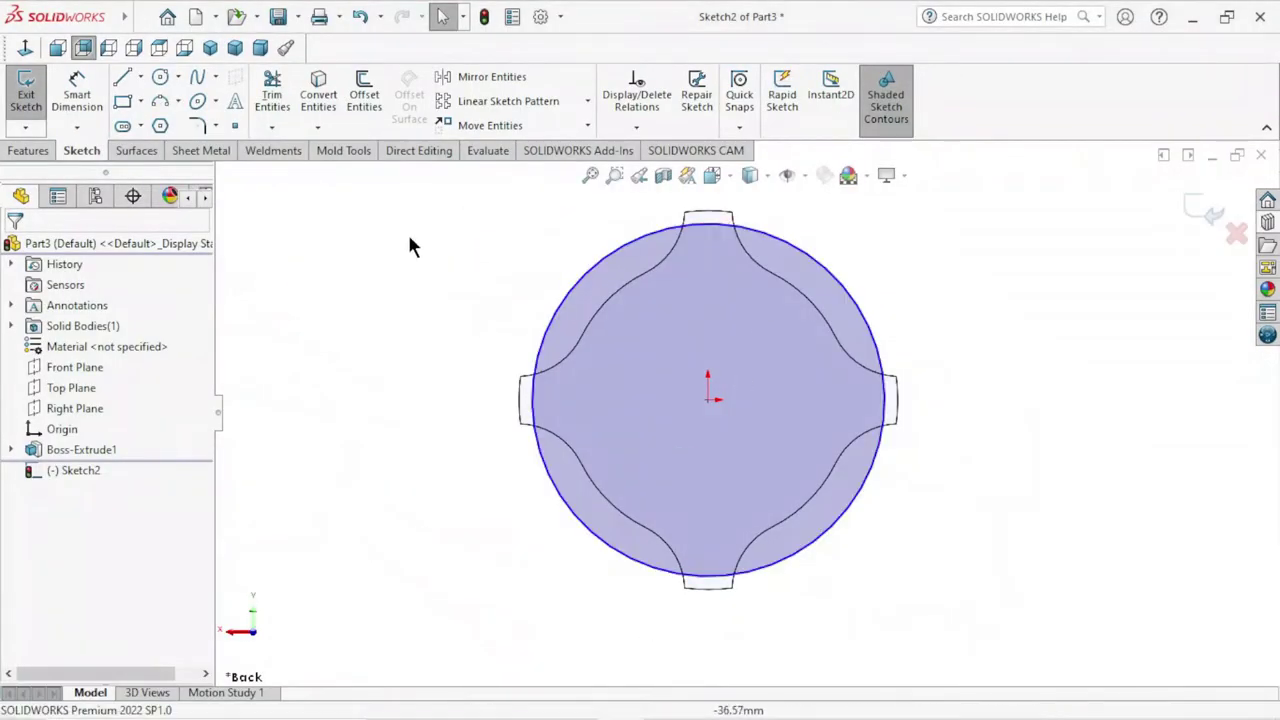
# - Dimension the Sketch2 circle at Ø41 mm so the sketch is fully defined
pyautogui.click(90, 97)
pyautogui.click(880, 312)
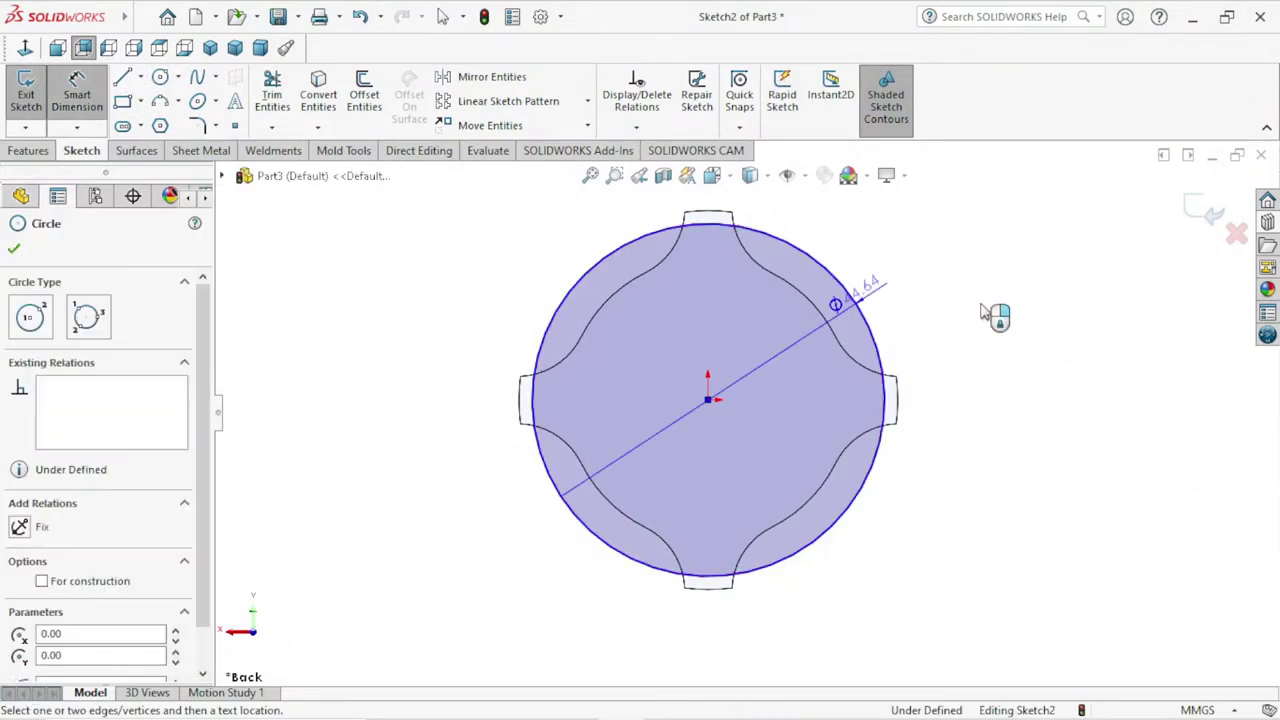
pyautogui.click(980, 343)
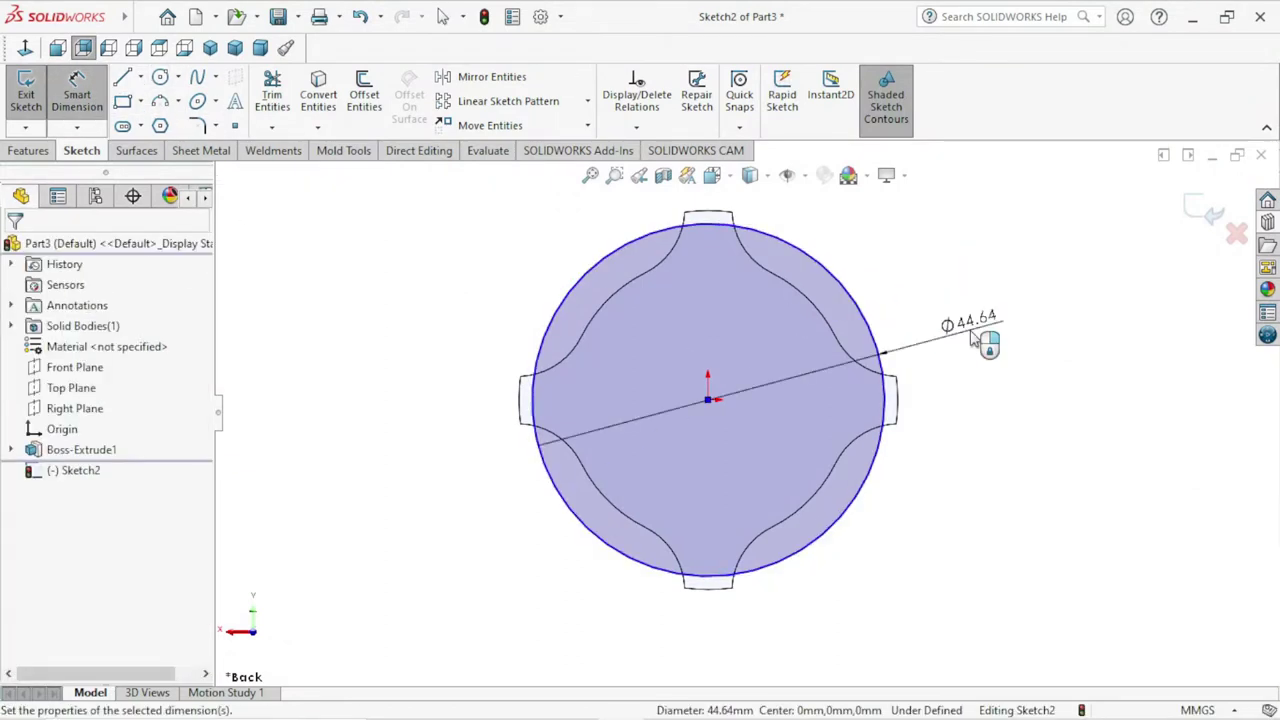
pyautogui.write('41')
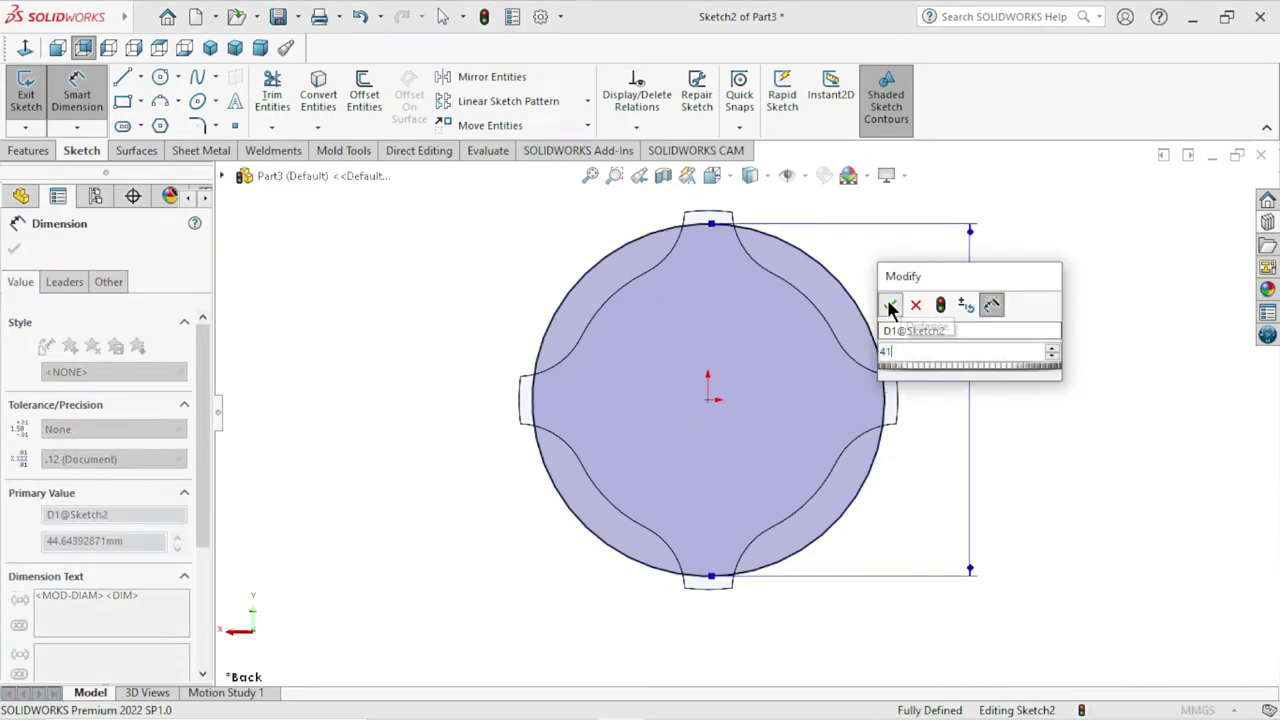
pyautogui.click(890, 305)
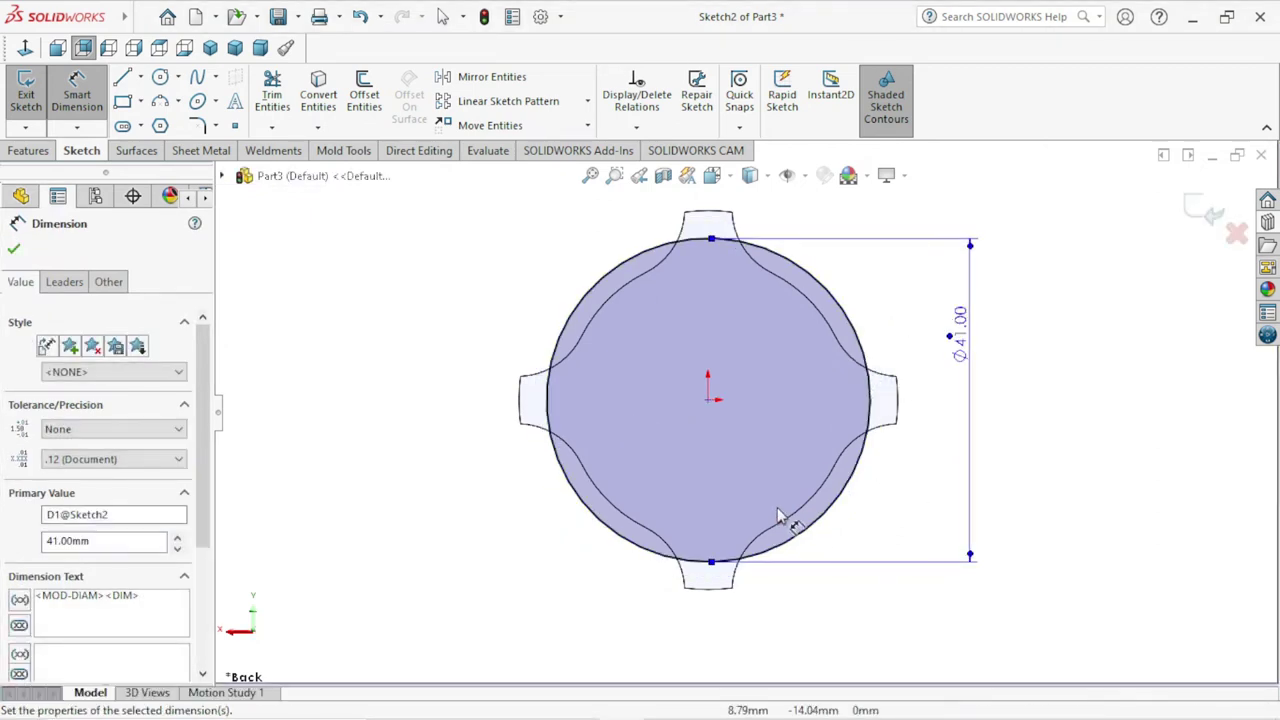
pyautogui.click(12, 252)
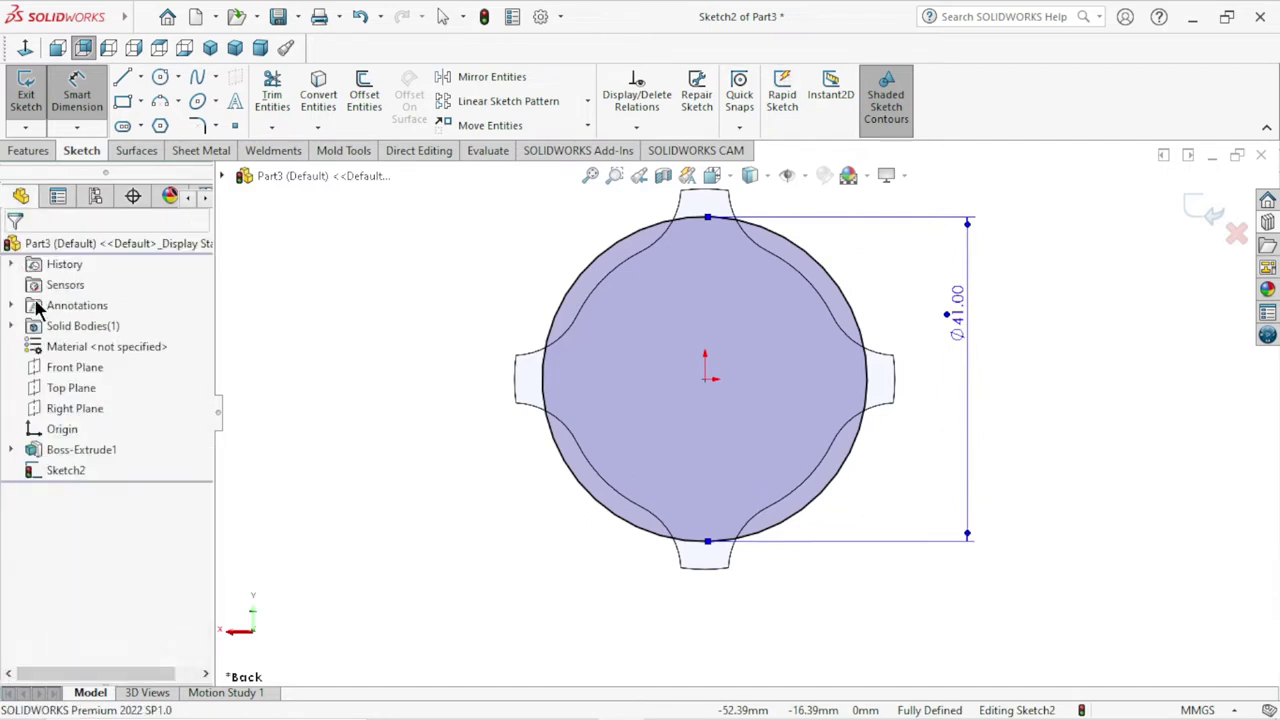
pyautogui.click(28, 152)
# - Extrude the Ø41 circle 3 mm in the reversed direction as Boss-Extrude2
pyautogui.click(50, 105)
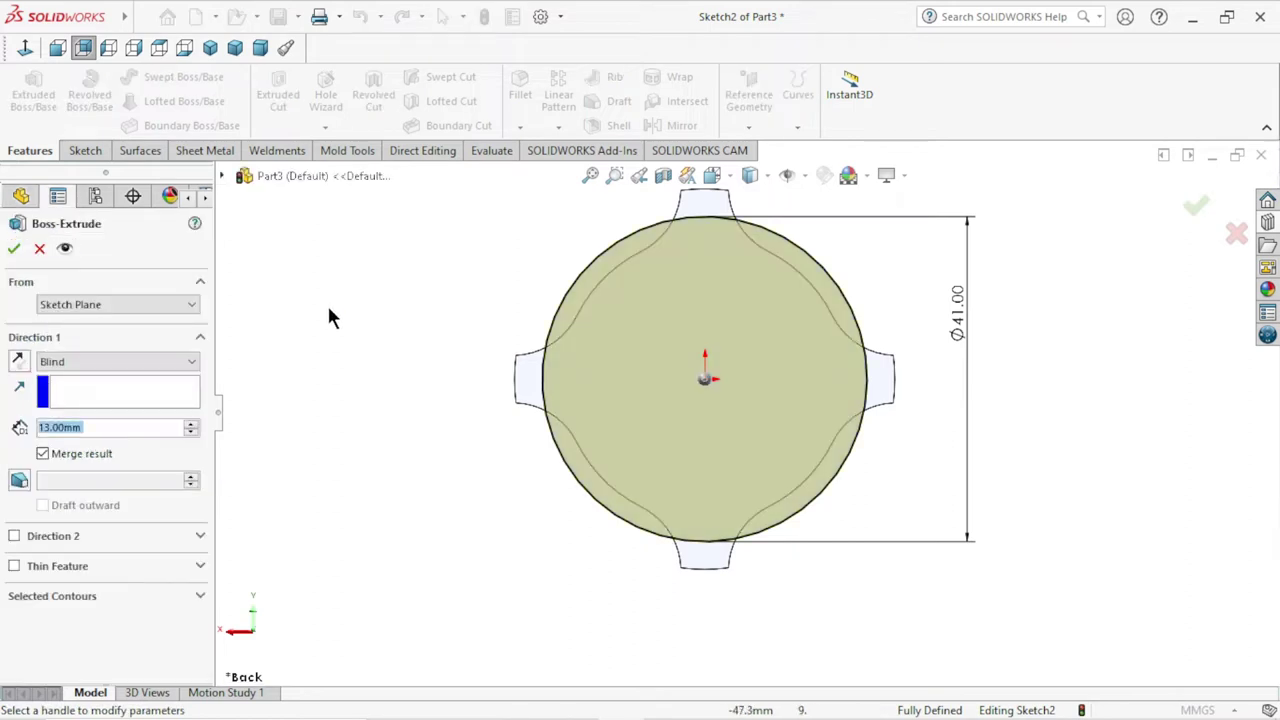
pyautogui.click(90, 426)
pyautogui.moveTo(92, 427); pyautogui.dragTo(3, 440)
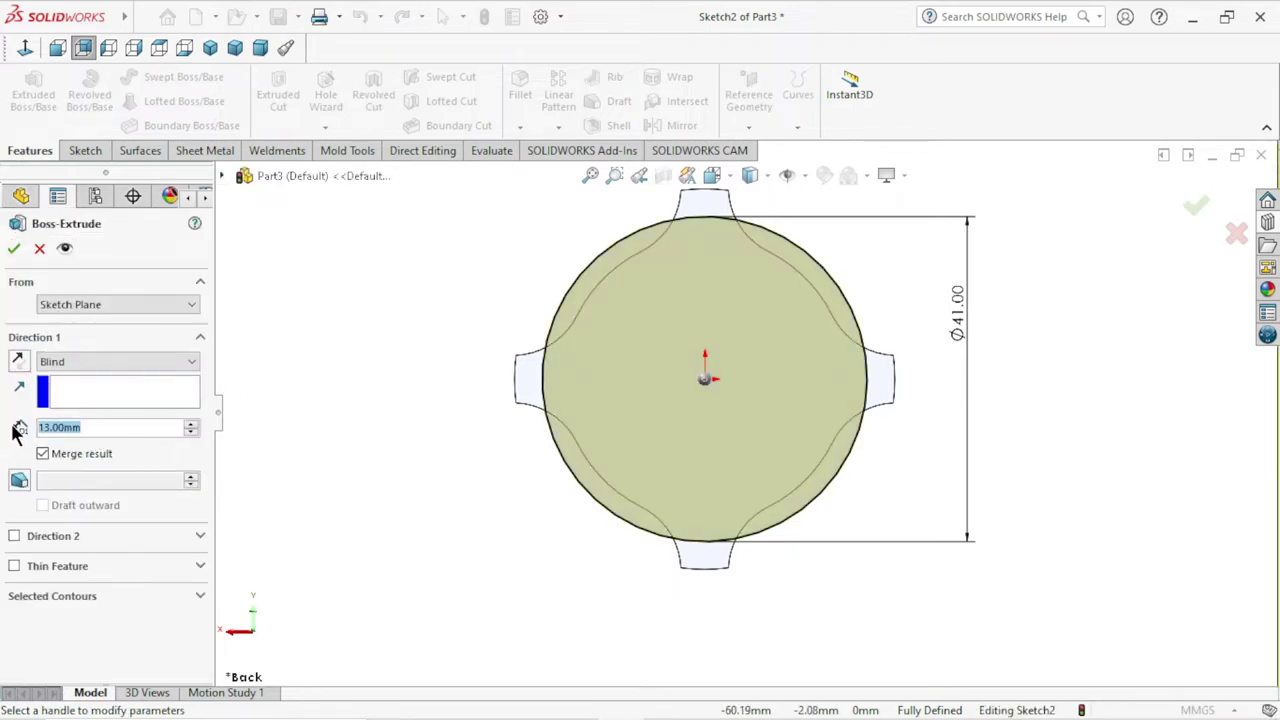
pyautogui.write('3')
pyautogui.press('Return')
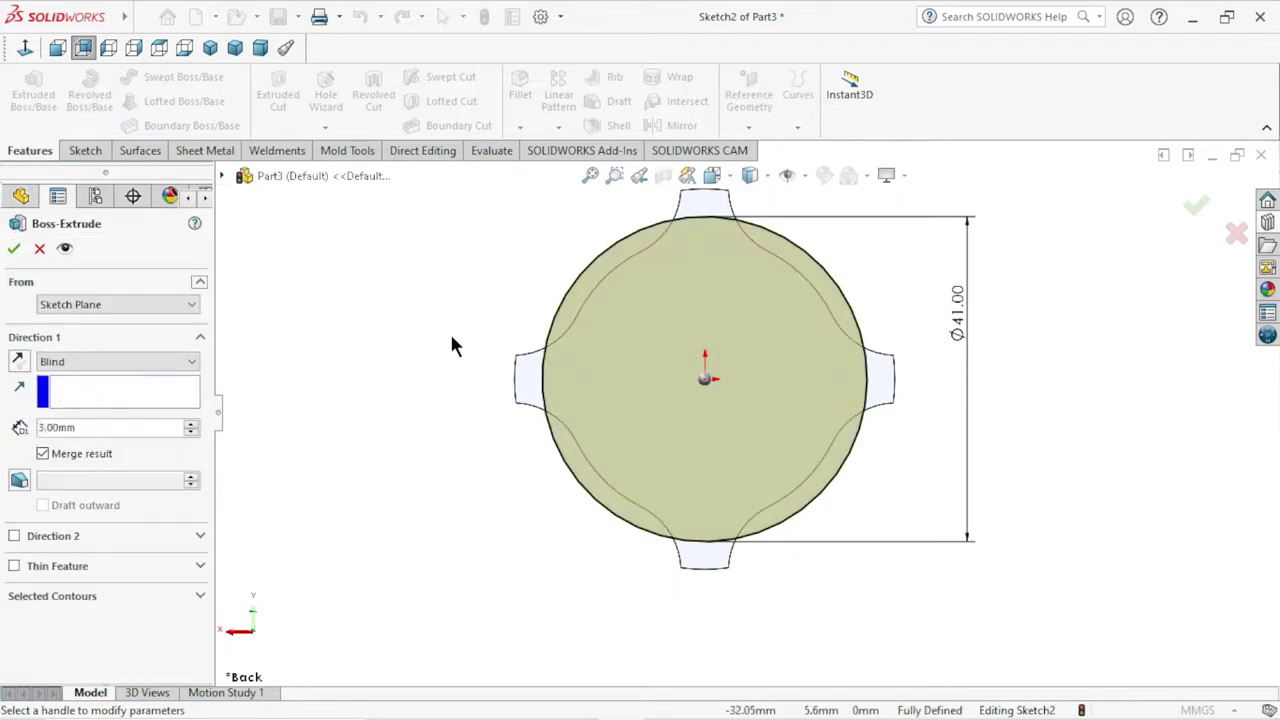
pyautogui.moveTo(452, 345)
pyautogui.mouseDown(button='middle')
pyautogui.moveTo(529, 431)
pyautogui.moveTo(540, 397)
pyautogui.moveTo(563, 417)
pyautogui.moveTo(531, 406)
pyautogui.moveTo(508, 420)
pyautogui.mouseUp(button='middle')
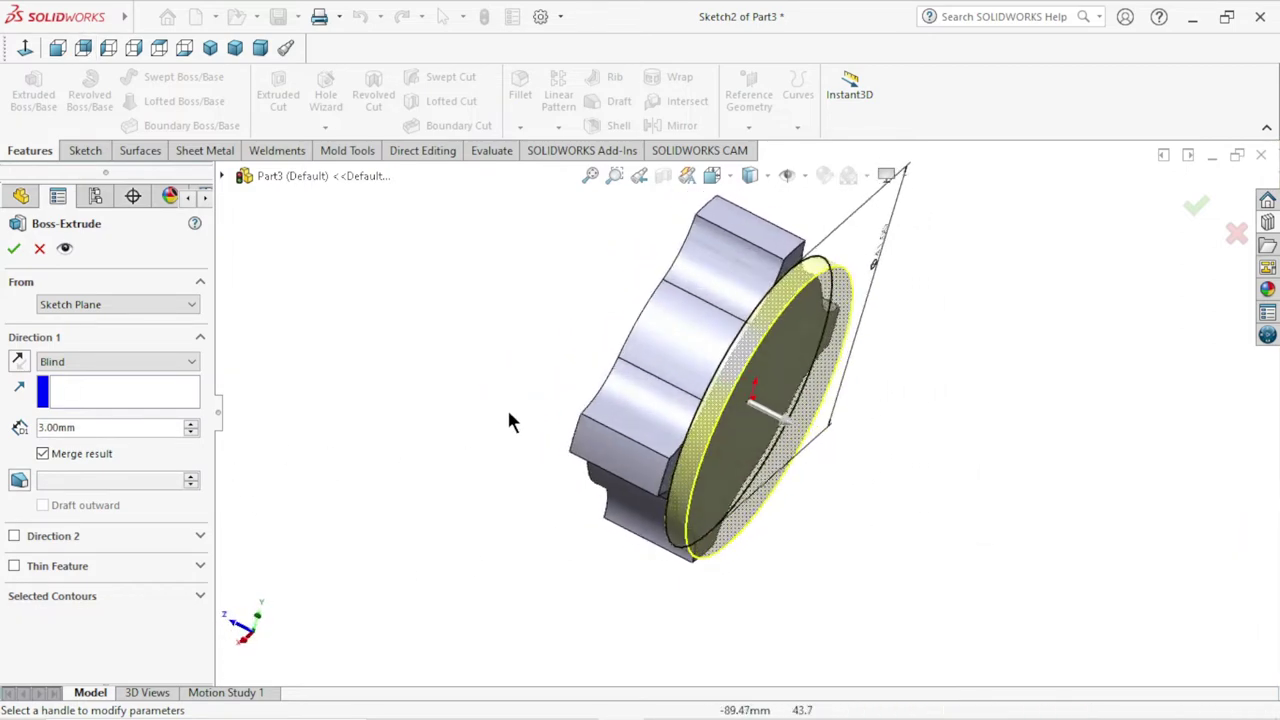
pyautogui.click(19, 363)
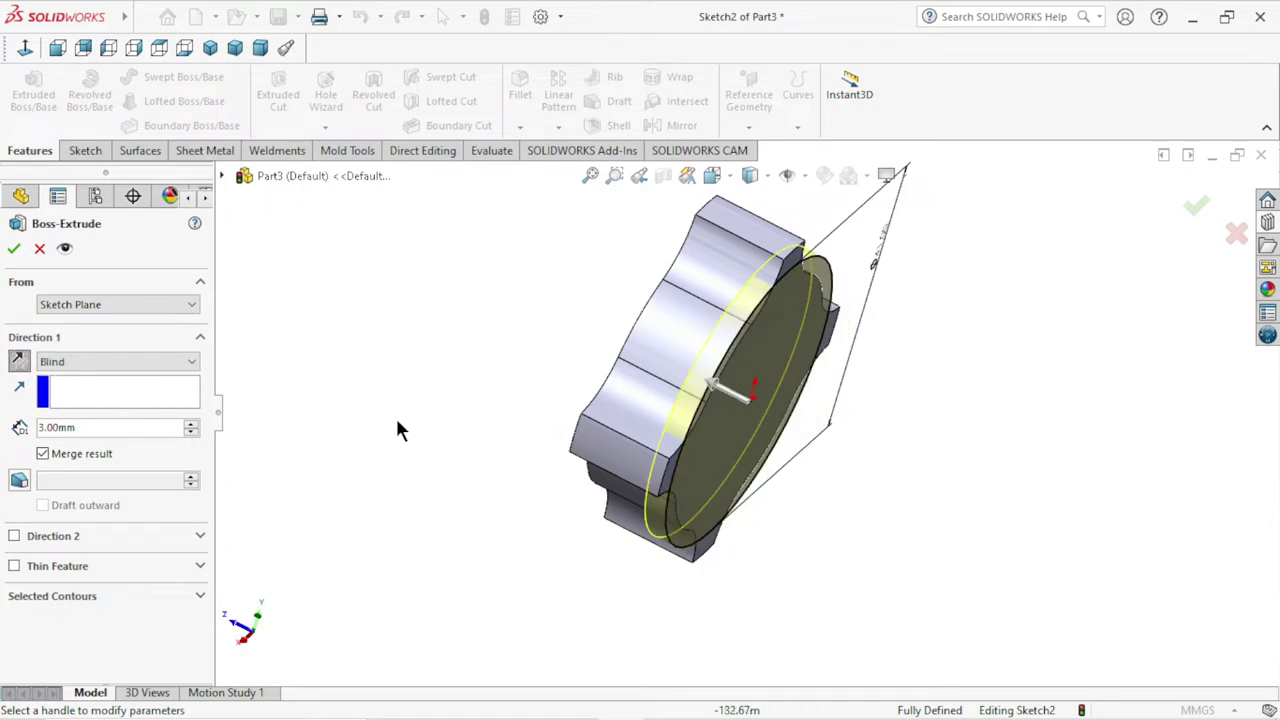
pyautogui.press('Return')
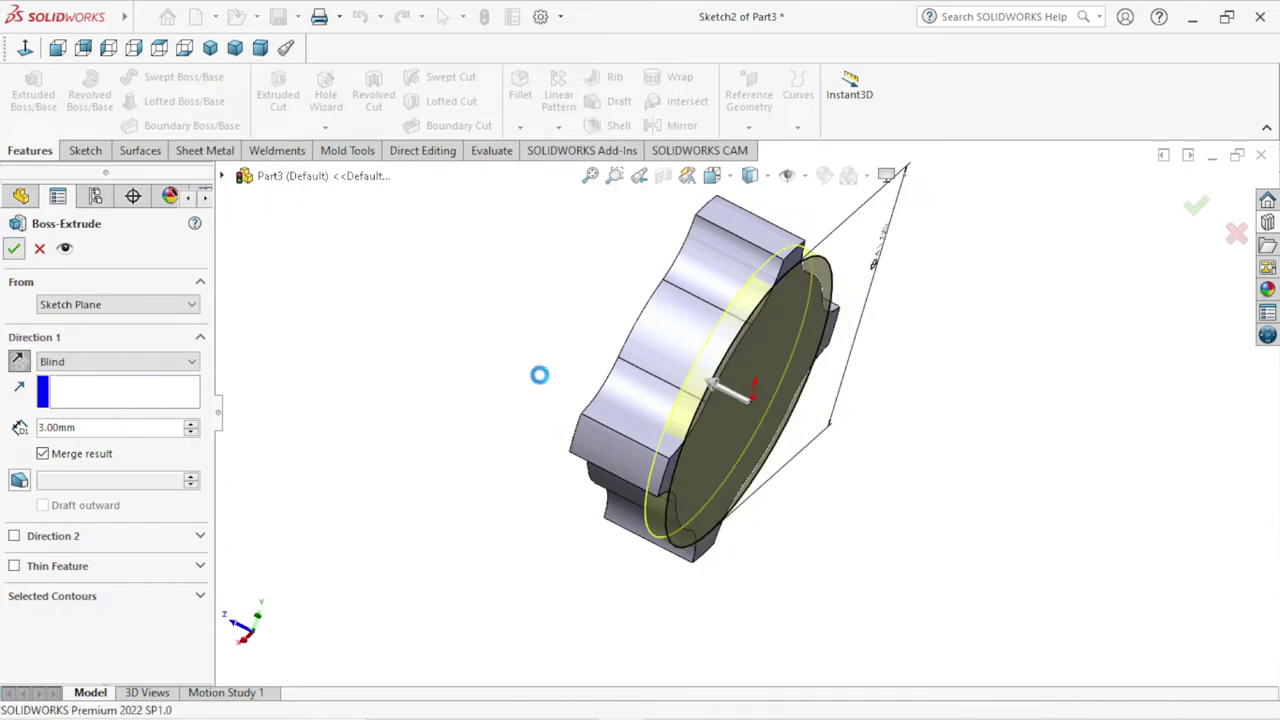
pyautogui.moveTo(590, 425)
pyautogui.mouseDown(button='middle')
pyautogui.moveTo(716, 415)
pyautogui.moveTo(838, 520)
pyautogui.moveTo(785, 563)
pyautogui.mouseUp(button='middle')
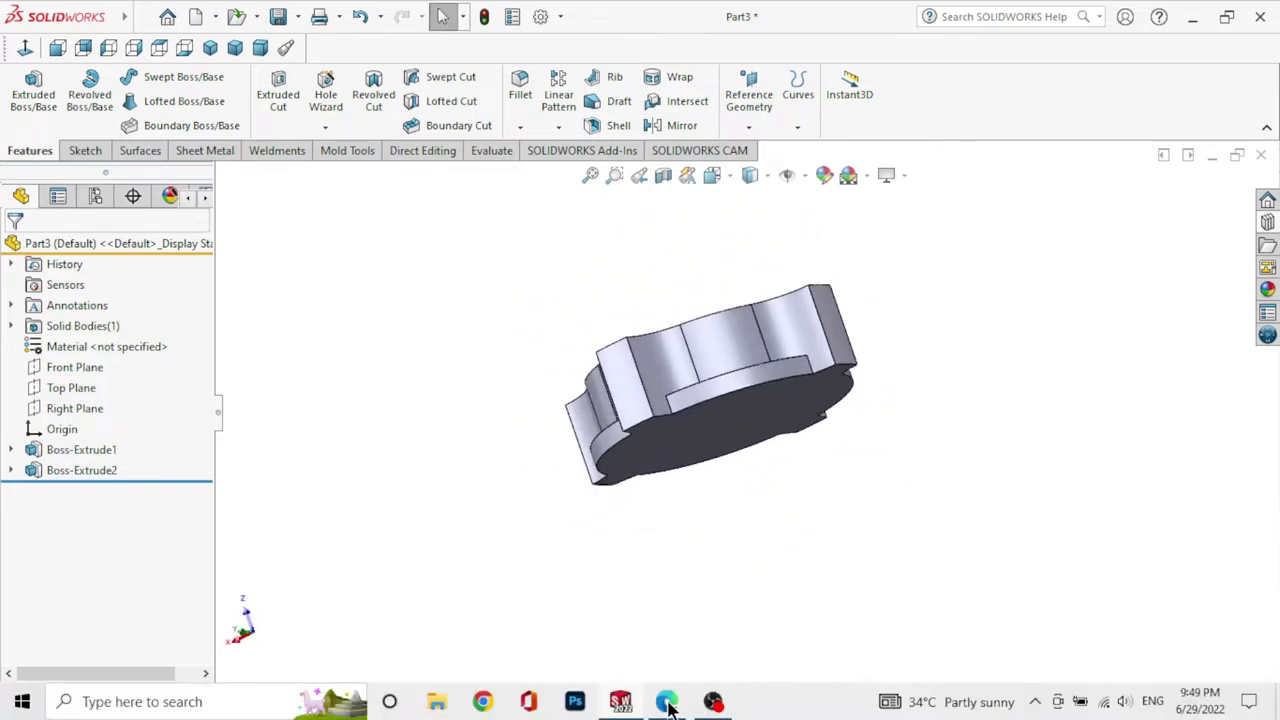
# - Navigate to Section A-A on the adapter drawing and ink loops around its 6.00 and 7.00 dimensions
pyautogui.click(655, 702)
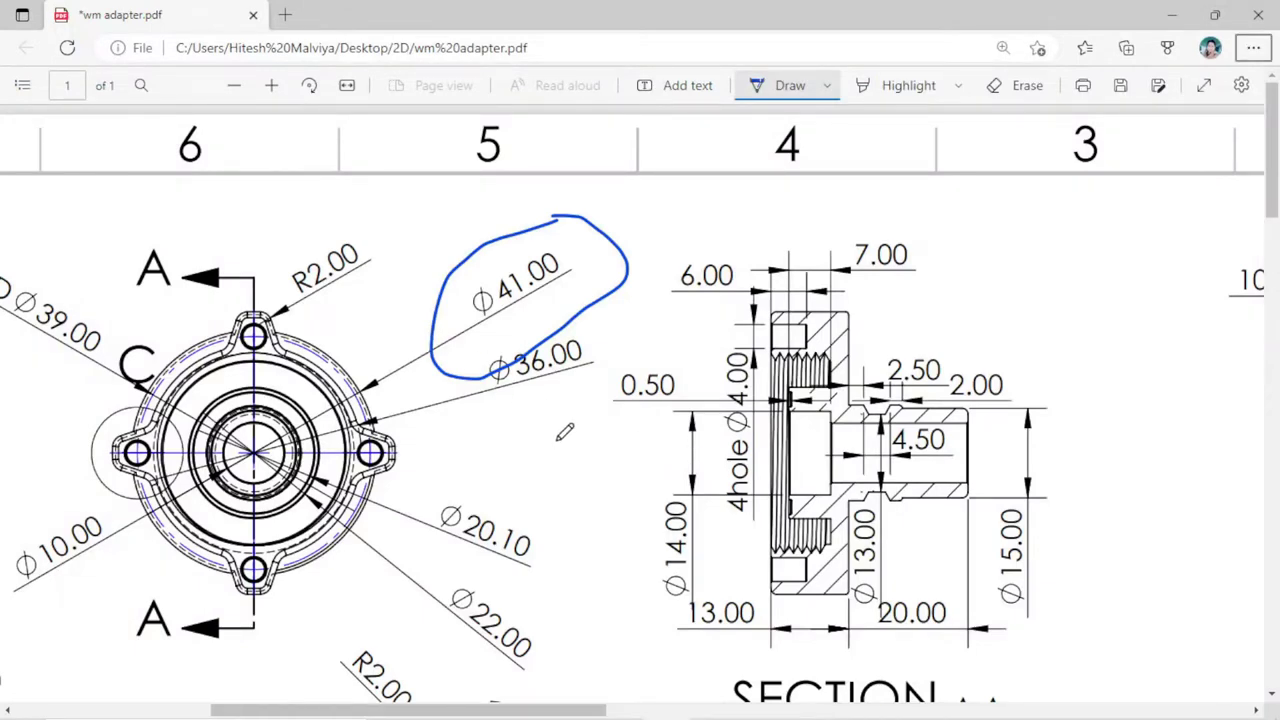
pyautogui.keyDown('ctrl'); pyautogui.scroll(3, 565, 432); pyautogui.keyUp('ctrl')
pyautogui.keyDown('ctrl'); pyautogui.scroll(-4, 606, 371); pyautogui.keyUp('ctrl')
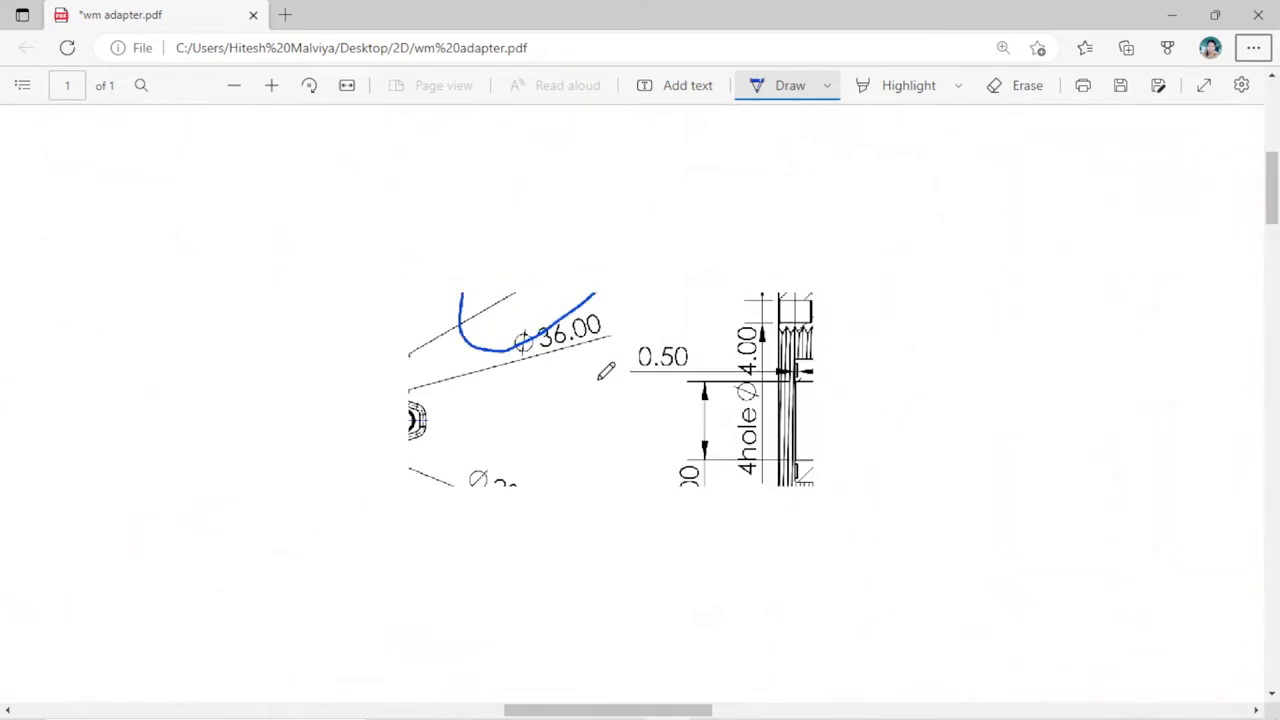
pyautogui.keyDown('ctrl'); pyautogui.scroll(-2, 581, 397); pyautogui.keyUp('ctrl')
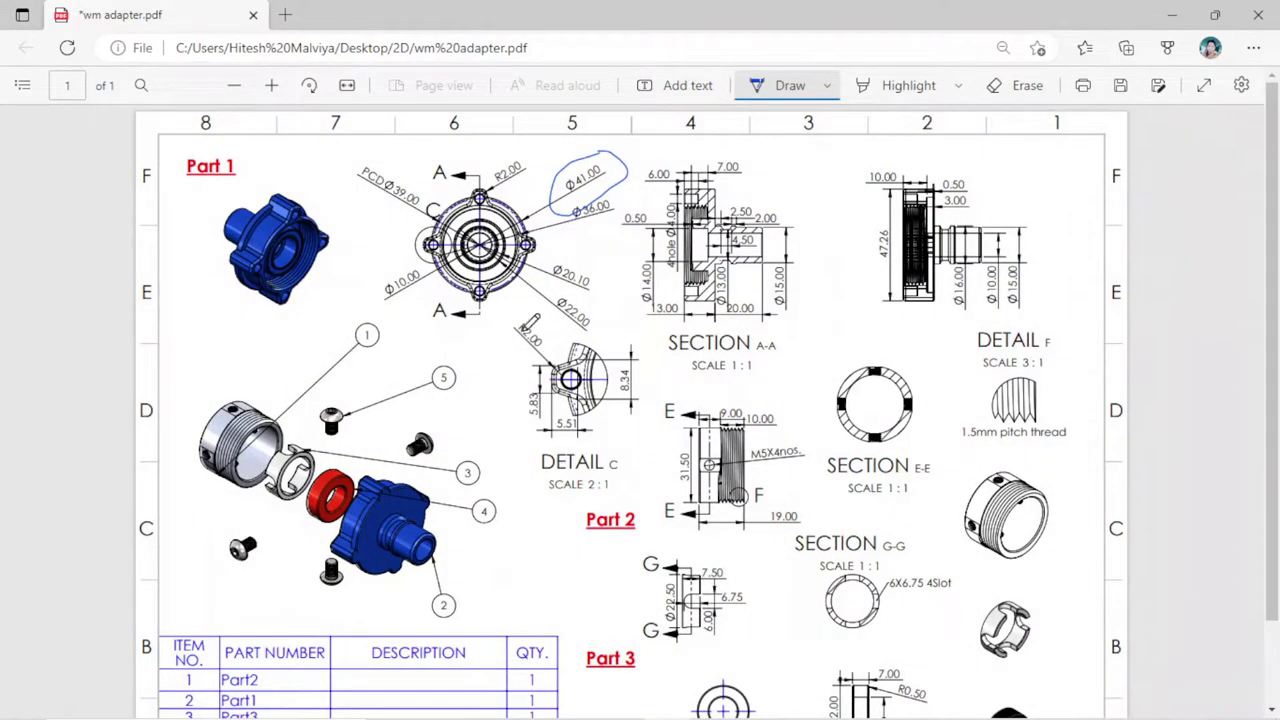
pyautogui.press('Escape')
pyautogui.scroll(-1, 655, 290)
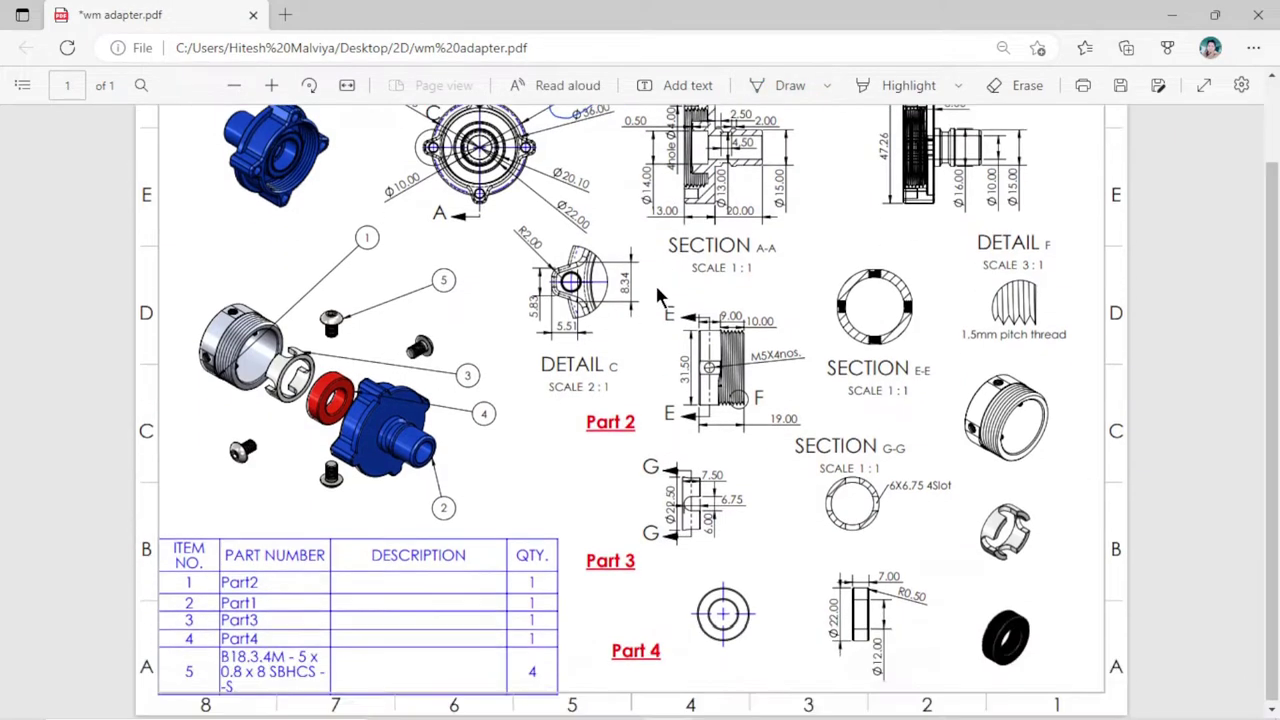
pyautogui.scroll(1, 655, 290)
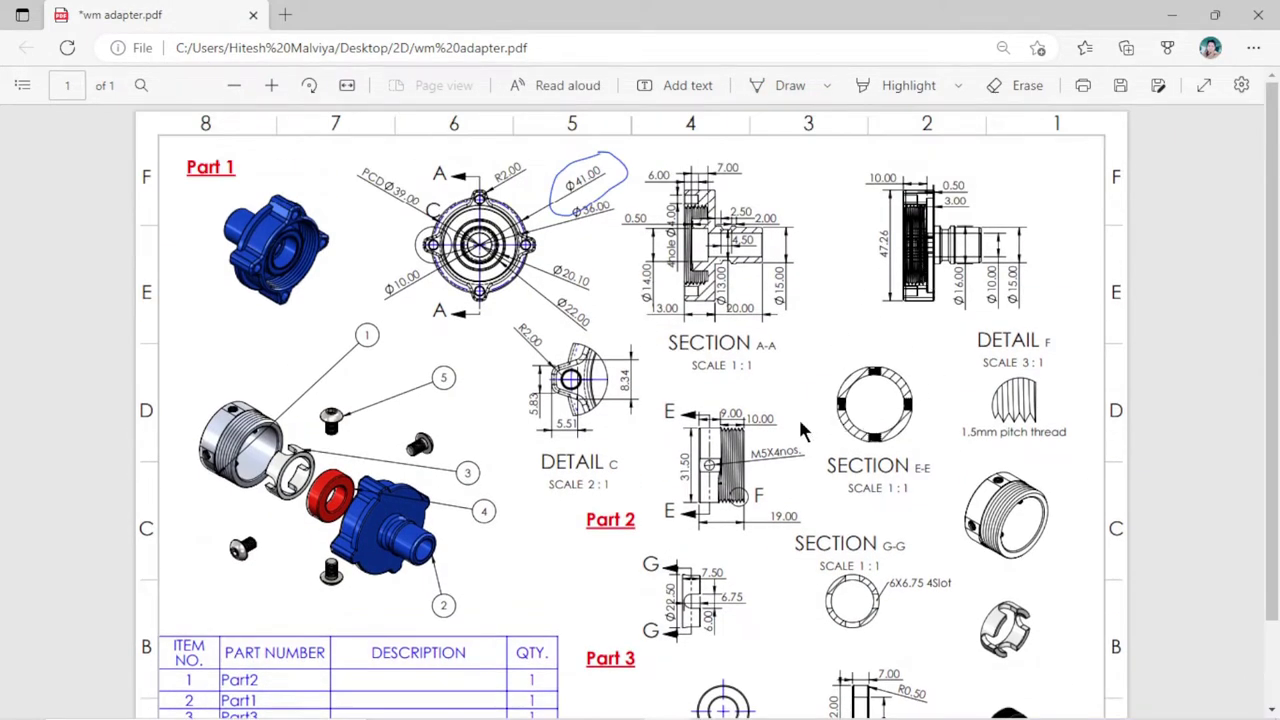
pyautogui.scroll(-1, 703, 407)
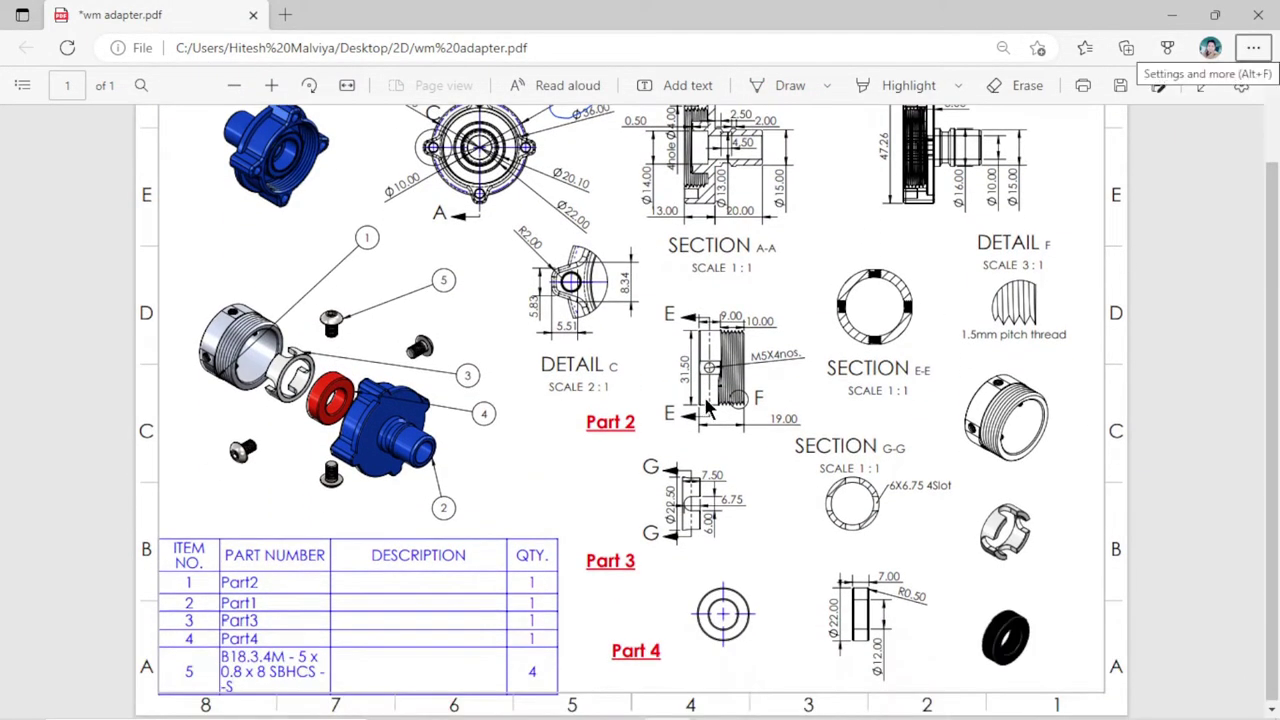
pyautogui.scroll(1, 690, 400)
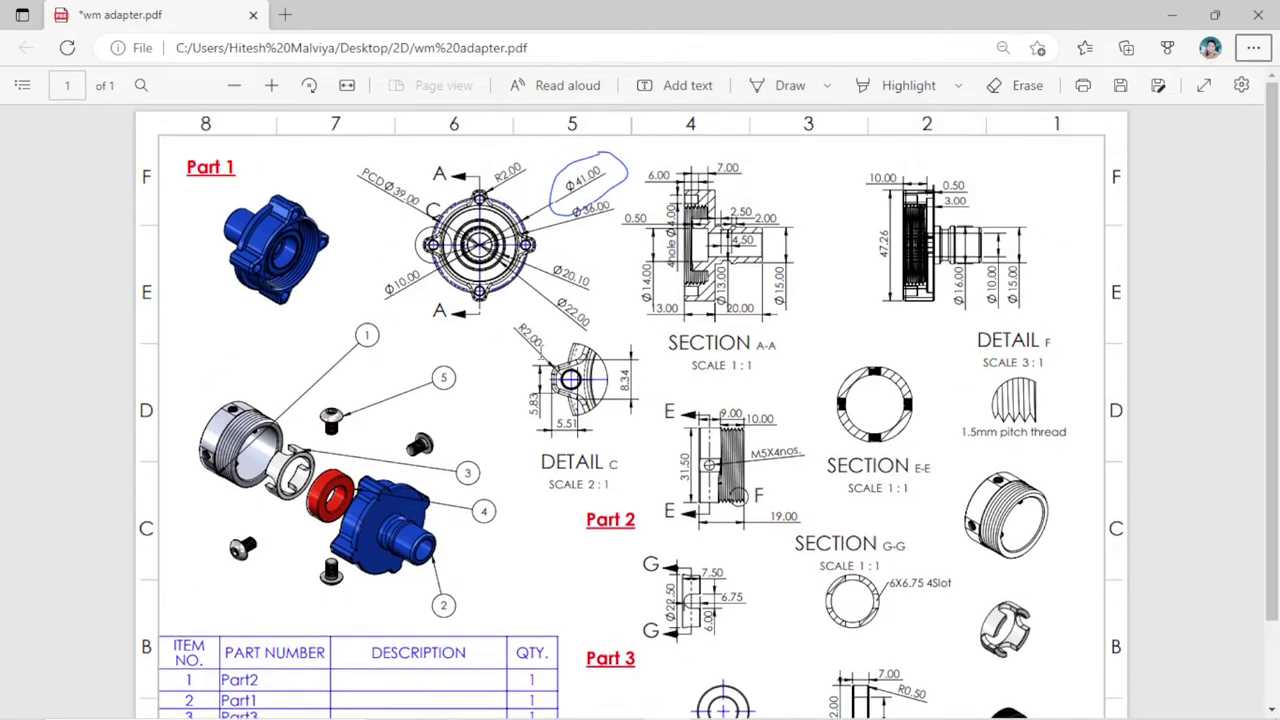
pyautogui.keyDown('ctrl'); pyautogui.scroll(1, 538, 348); pyautogui.keyUp('ctrl')
pyautogui.keyDown('ctrl'); pyautogui.scroll(1, 538, 348); pyautogui.keyUp('ctrl')
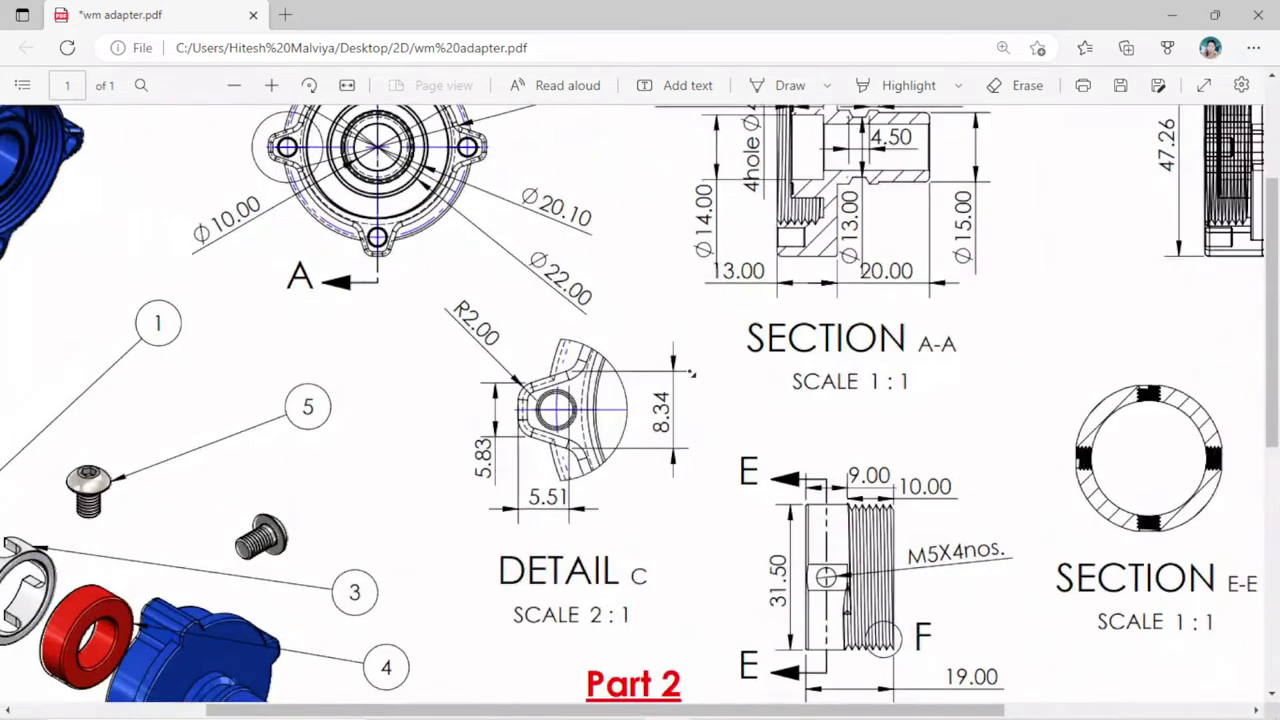
pyautogui.hscroll(4, 760, 317)
pyautogui.scroll(-2, 760, 317)
pyautogui.scroll(2, 760, 317)
pyautogui.scroll(1, 760, 317)
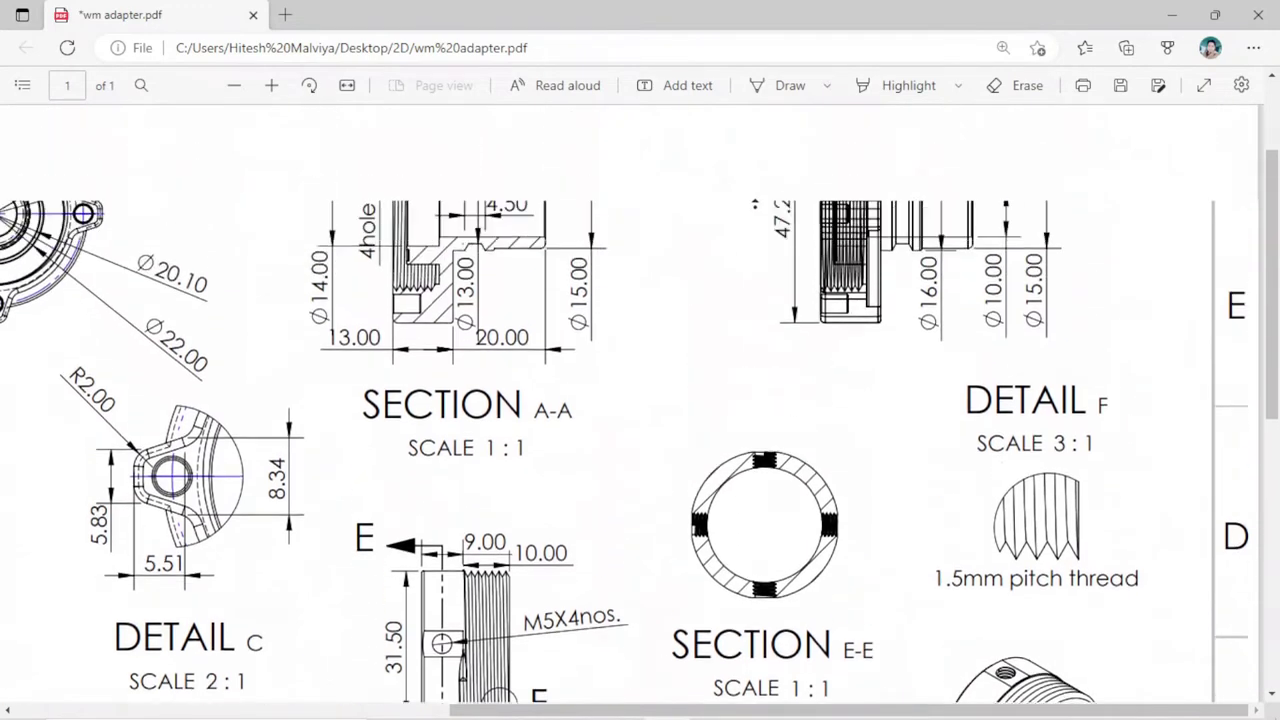
pyautogui.scroll(2, 755, 204)
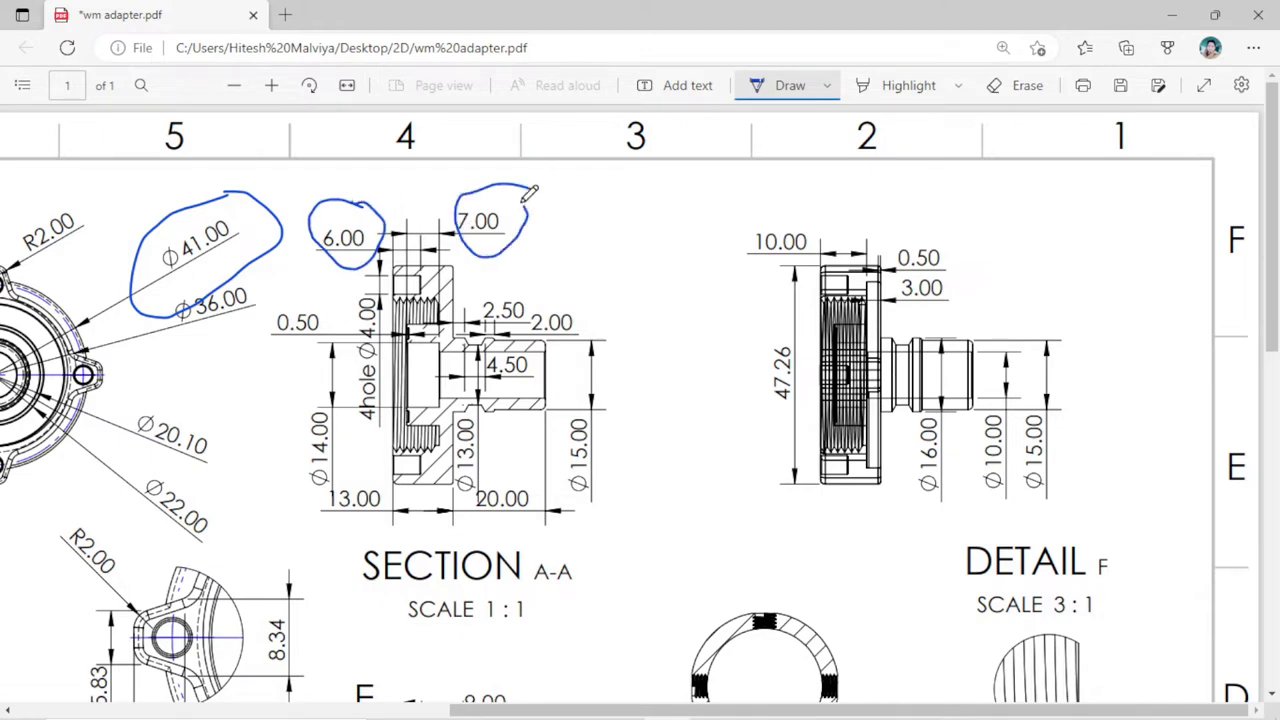
pyautogui.moveTo(524, 198); pyautogui.dragTo(530, 186)
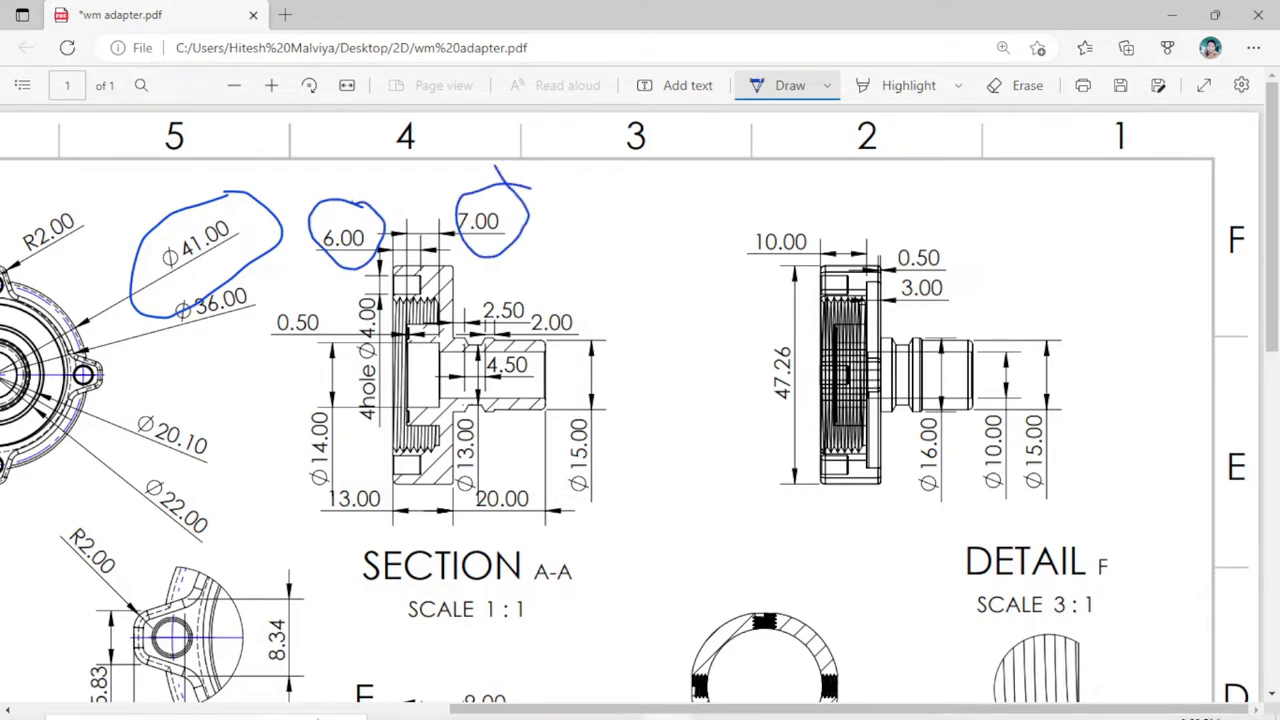
# - Start Sketch3 on Boss-Extrude1's top face, viewed normal-to
pyautogui.click(620, 701)
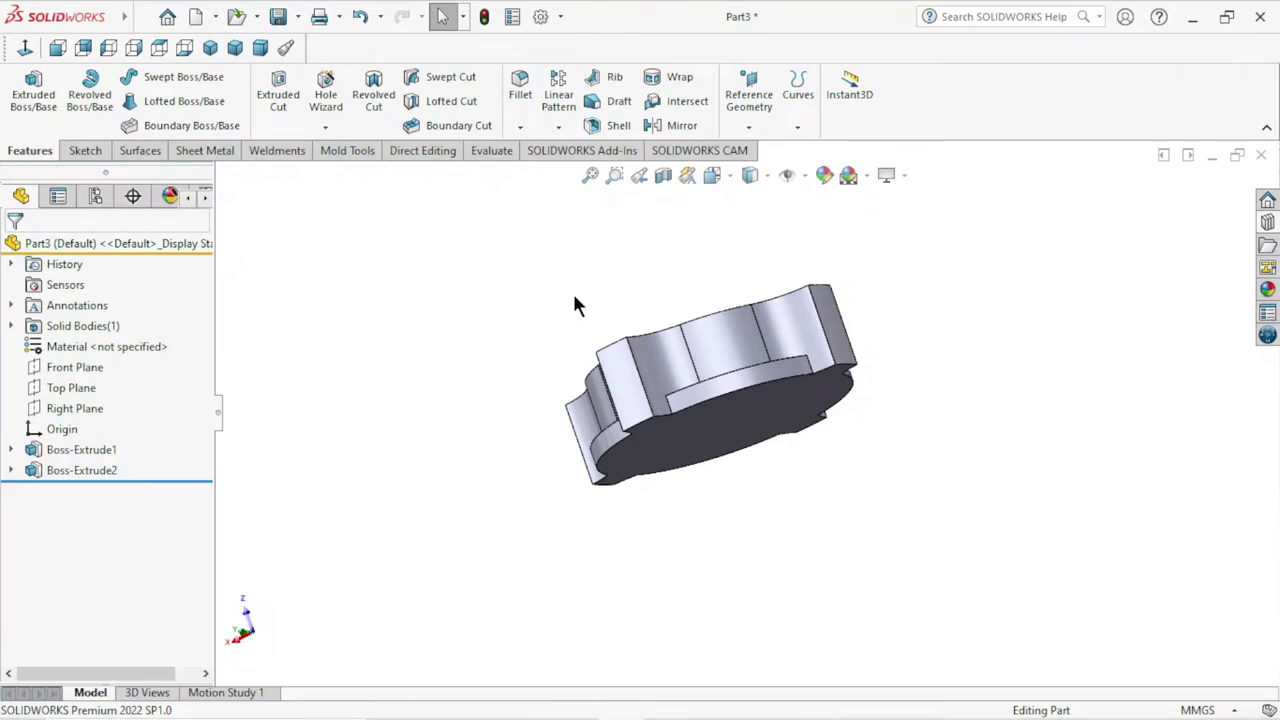
pyautogui.moveTo(597, 278); pyautogui.dragTo(743, 360, button='middle')
pyautogui.click(790, 335)
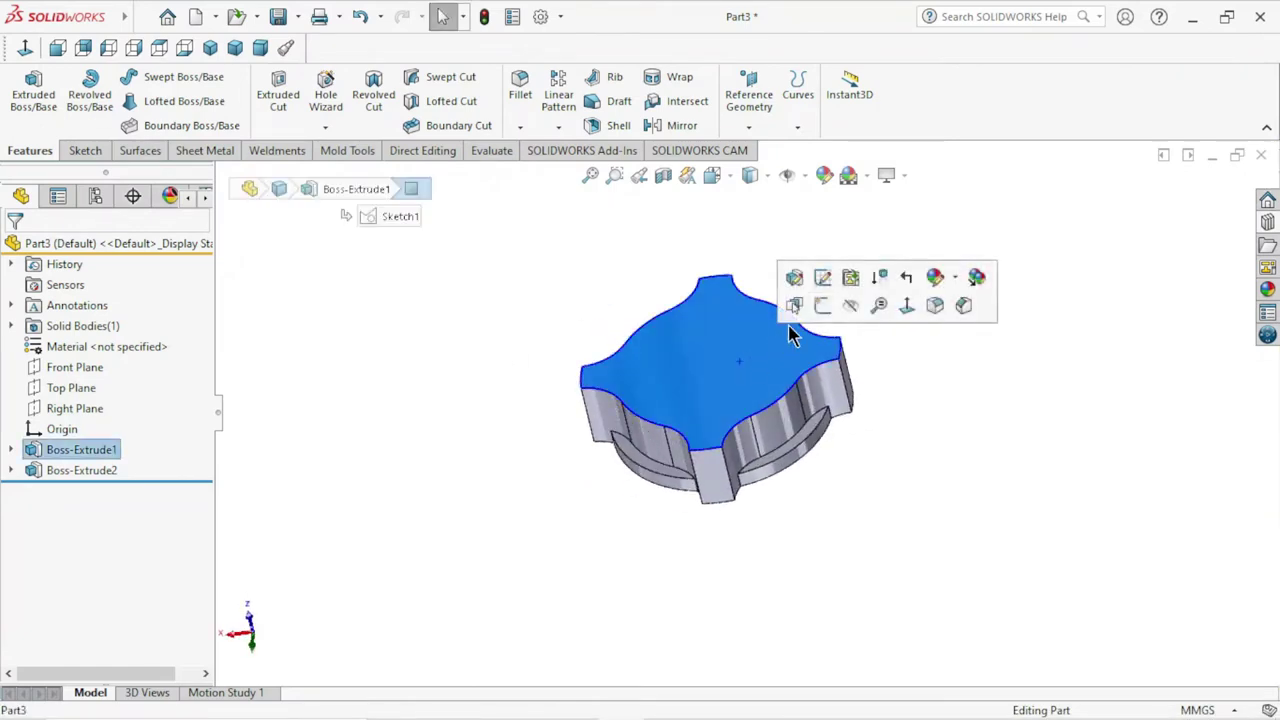
pyautogui.click(818, 322)
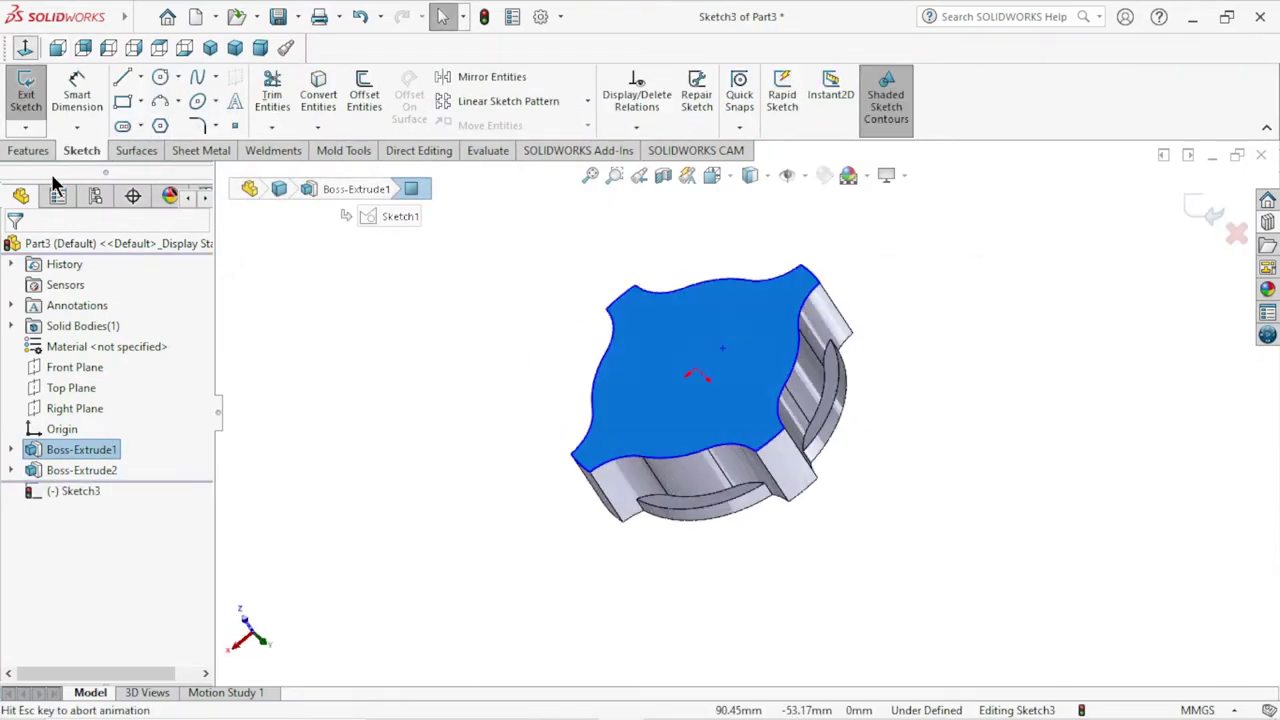
pyautogui.press('f')
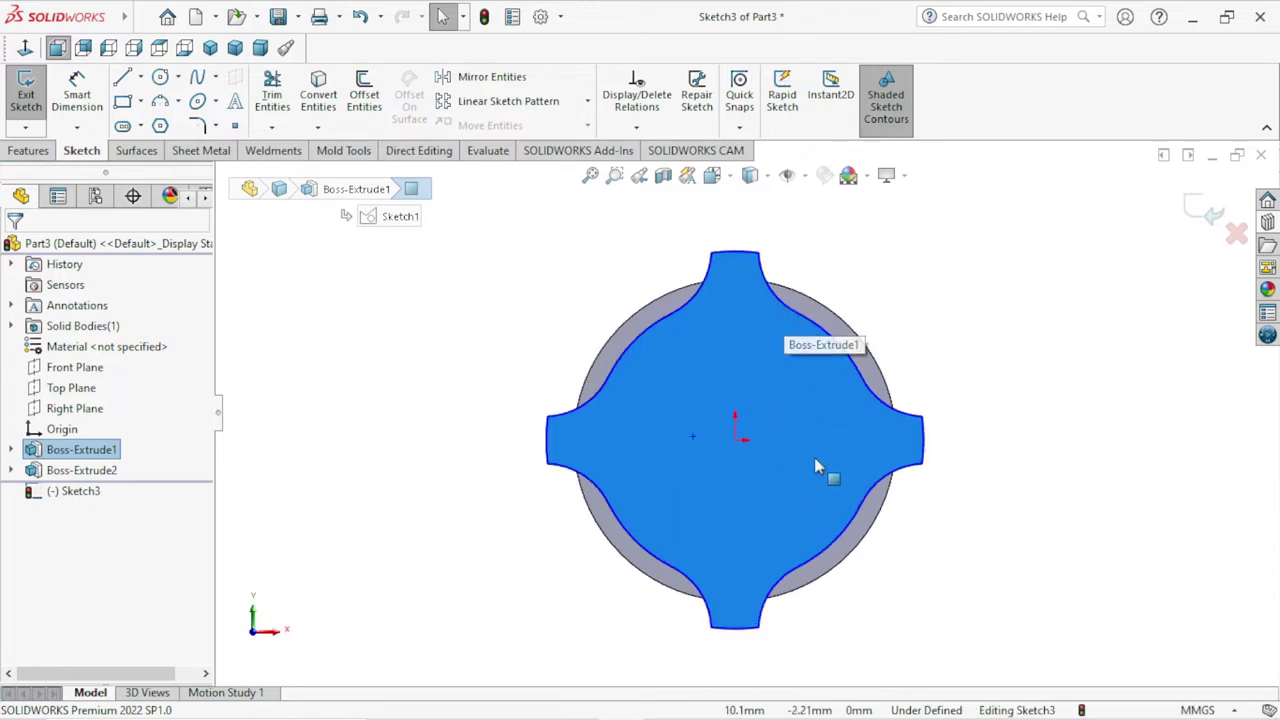
# - Draw an origin-centred circle reaching near the part's outer edge
pyautogui.click(160, 82)
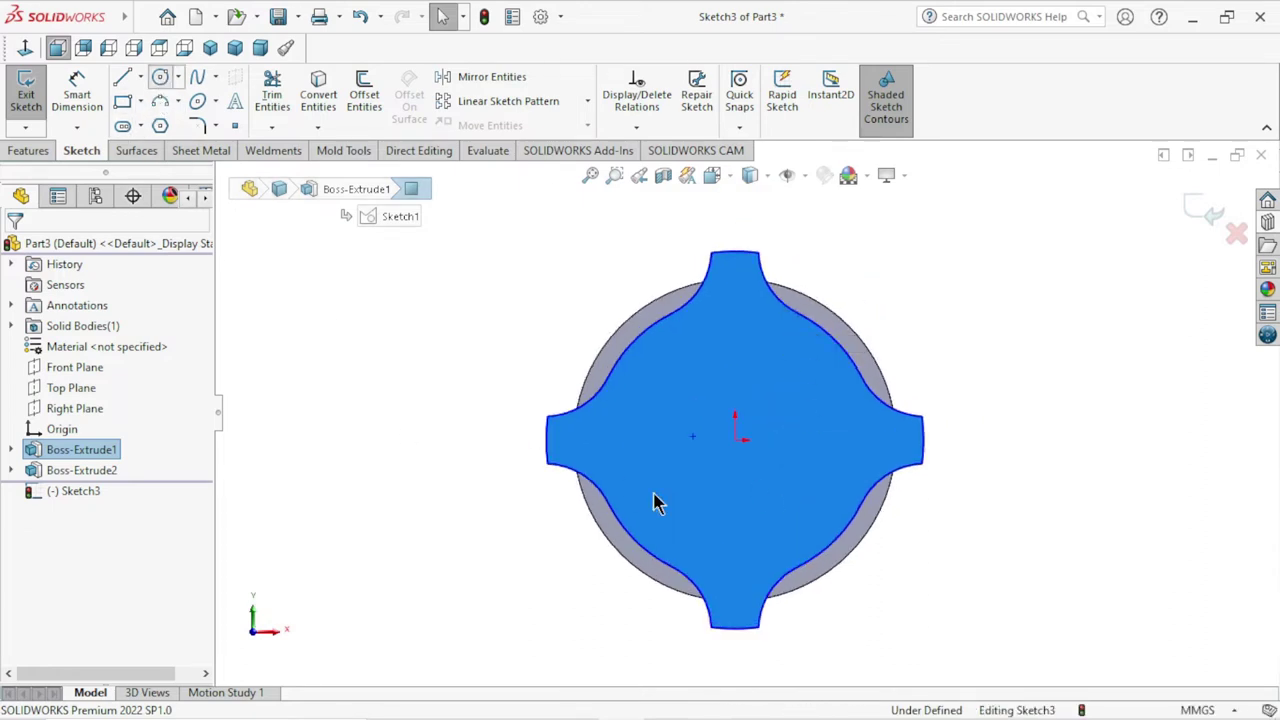
pyautogui.click(737, 442)
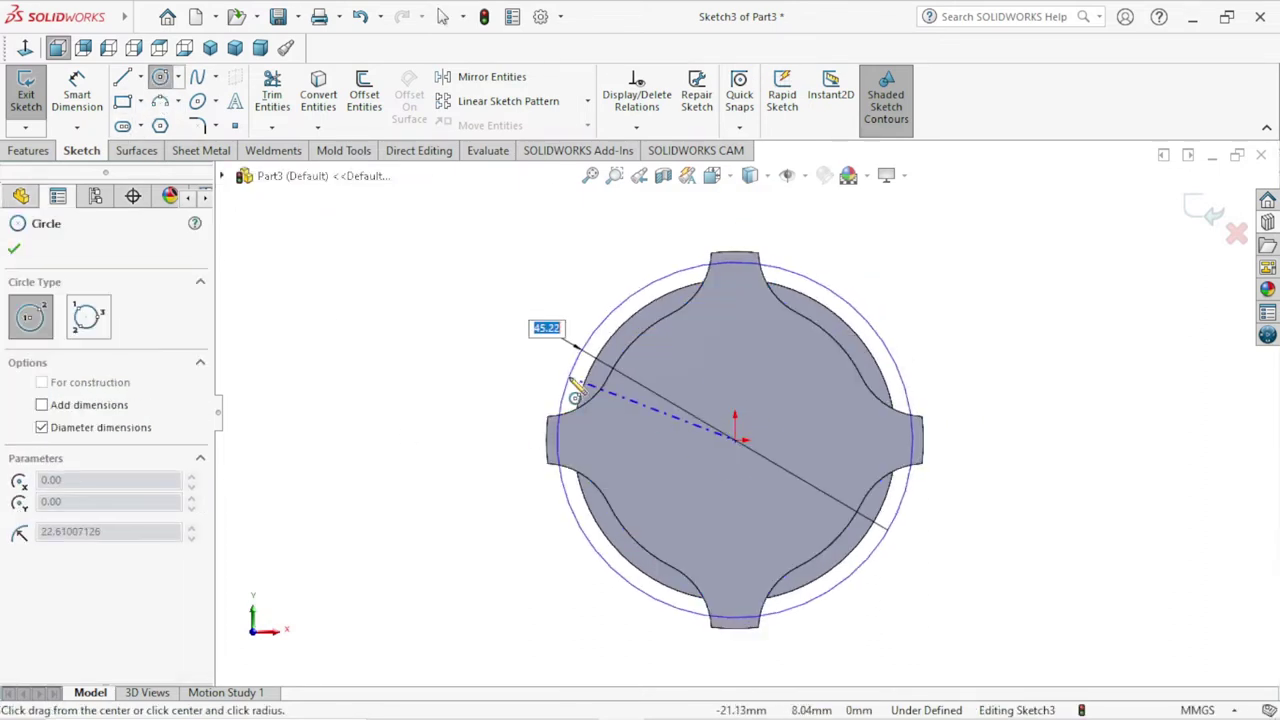
pyautogui.click(584, 362)
pyautogui.rightClick(364, 338)
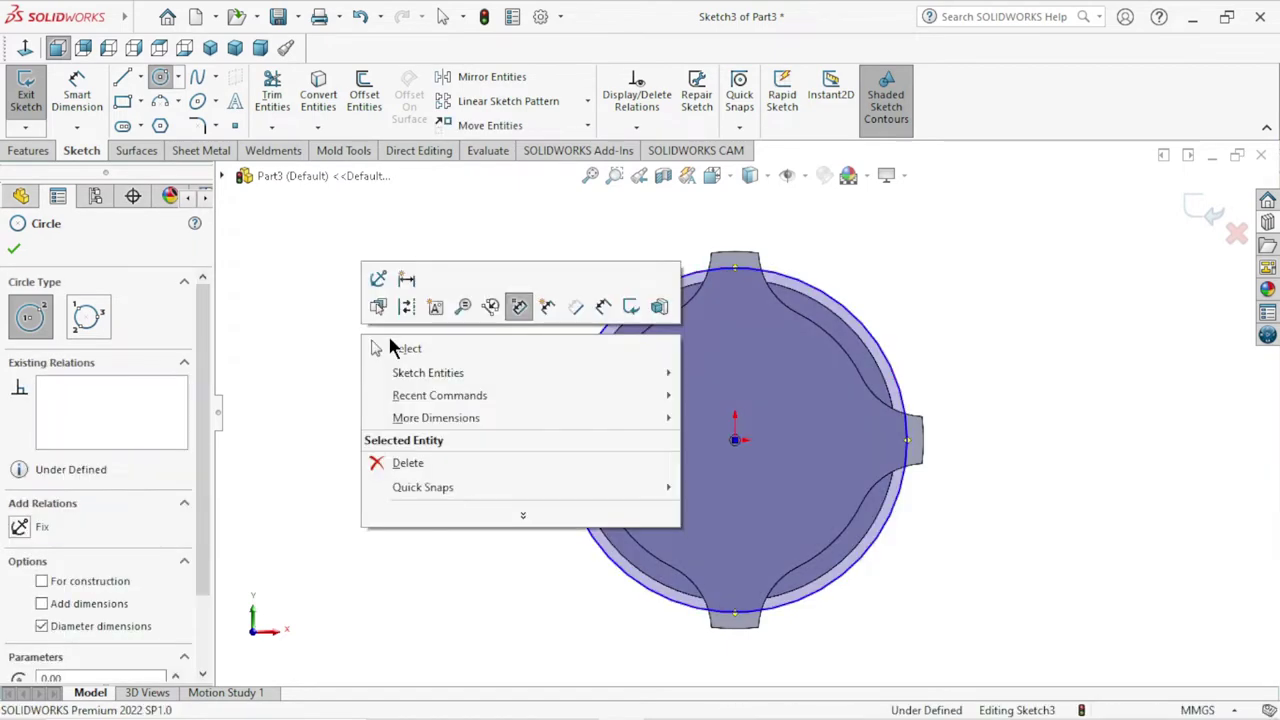
pyautogui.click(398, 348)
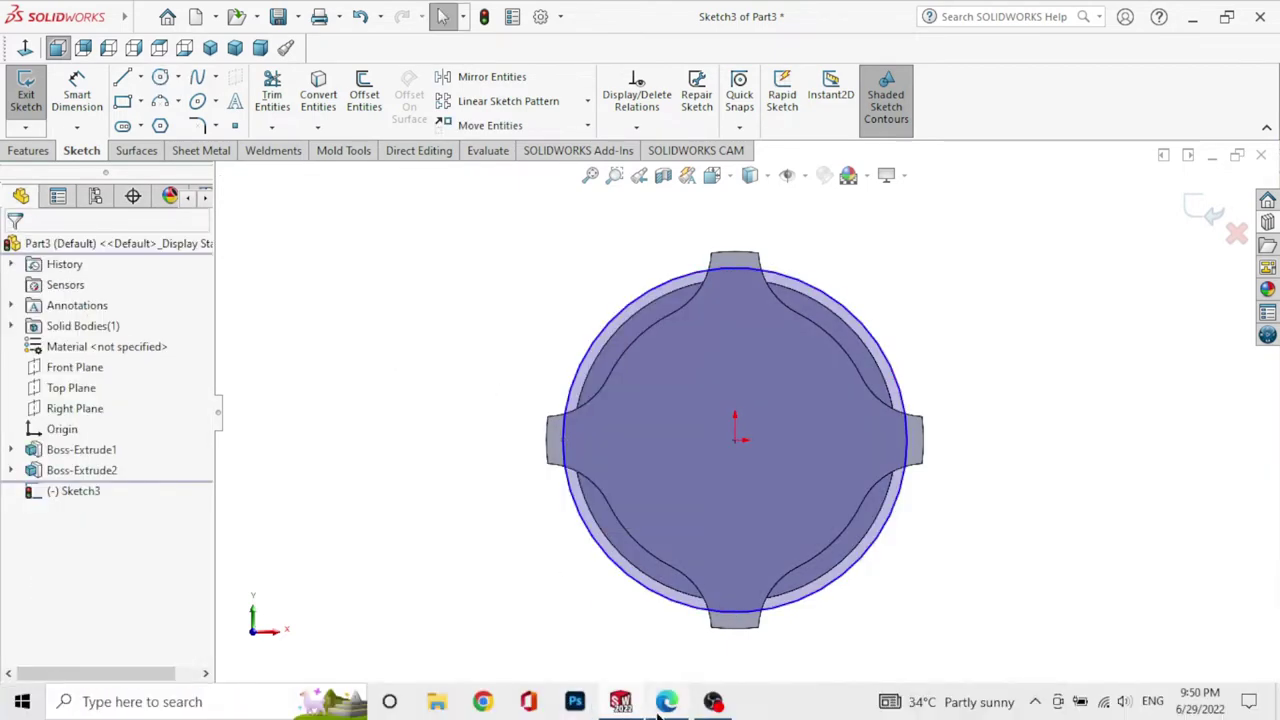
pyautogui.click(665, 701)
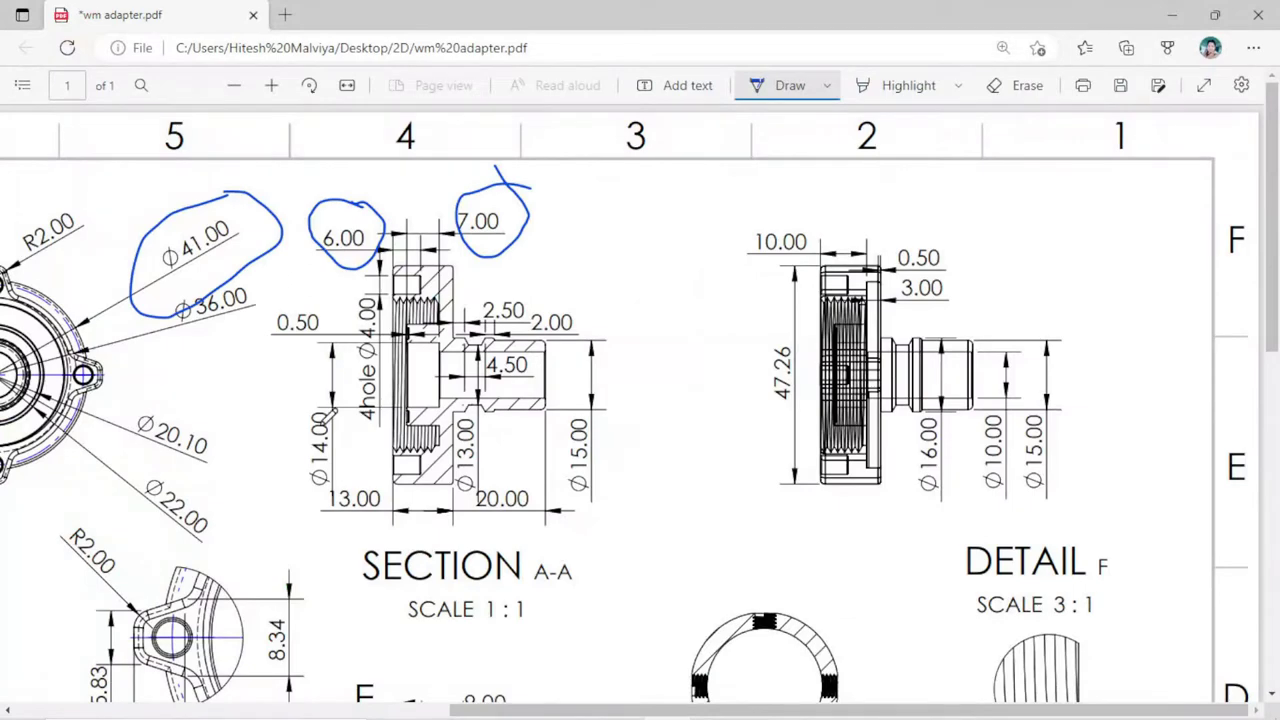
# - Scroll the PDF to the front view and re-enable ink for the PCD Ø39.00 callout
pyautogui.press('Escape')
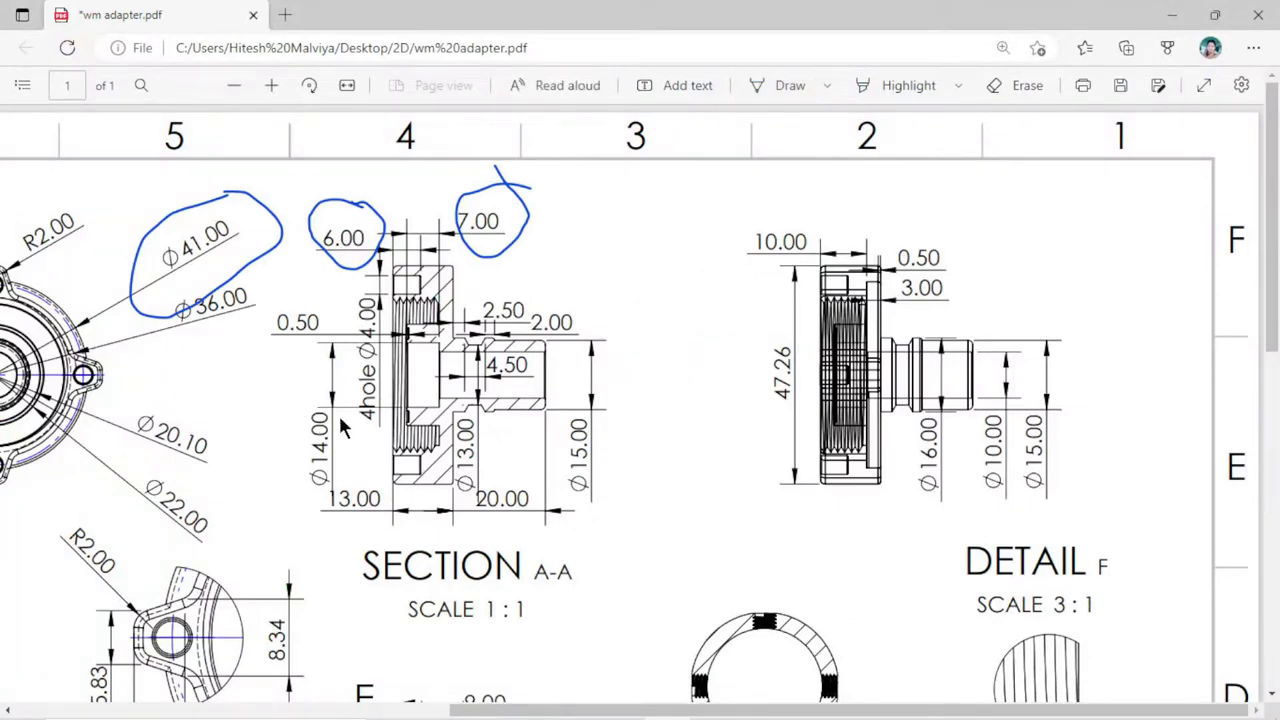
pyautogui.hscroll(-3, 313, 443)
pyautogui.hscroll(-1, 380, 441)
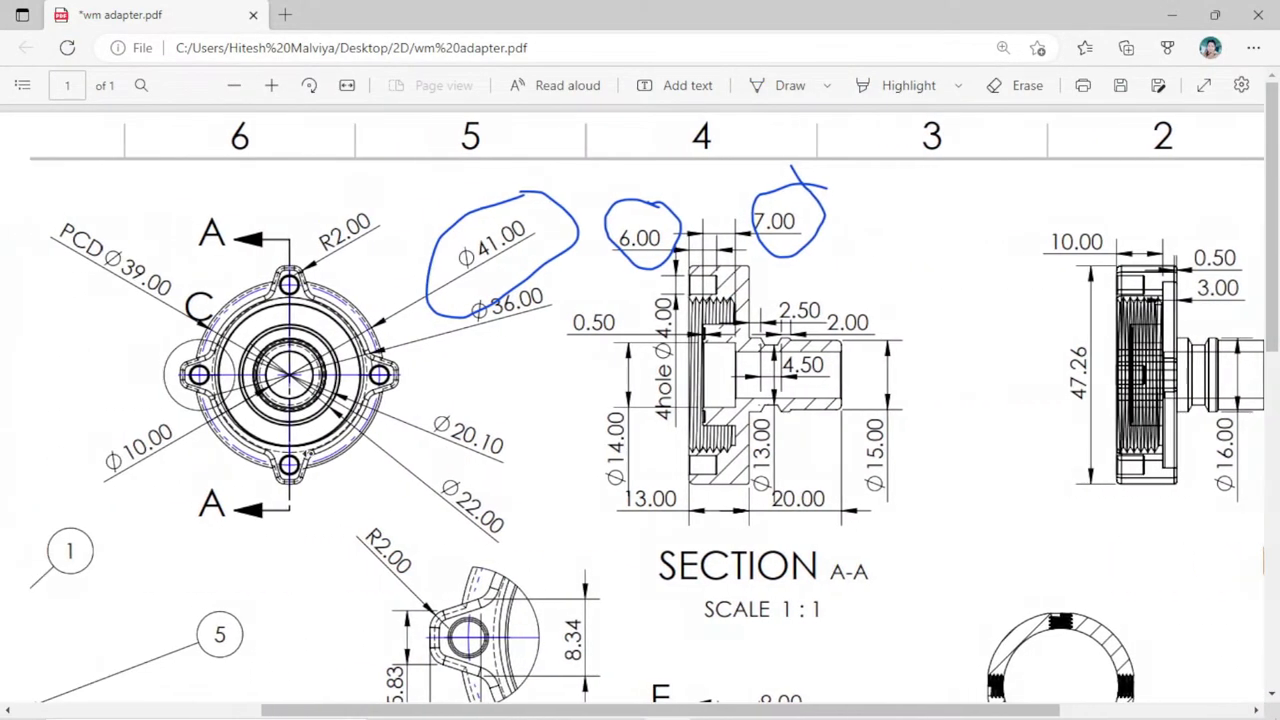
pyautogui.hscroll(-2, 363, 386)
pyautogui.scroll(-2, 363, 386)
pyautogui.scroll(2, 380, 308)
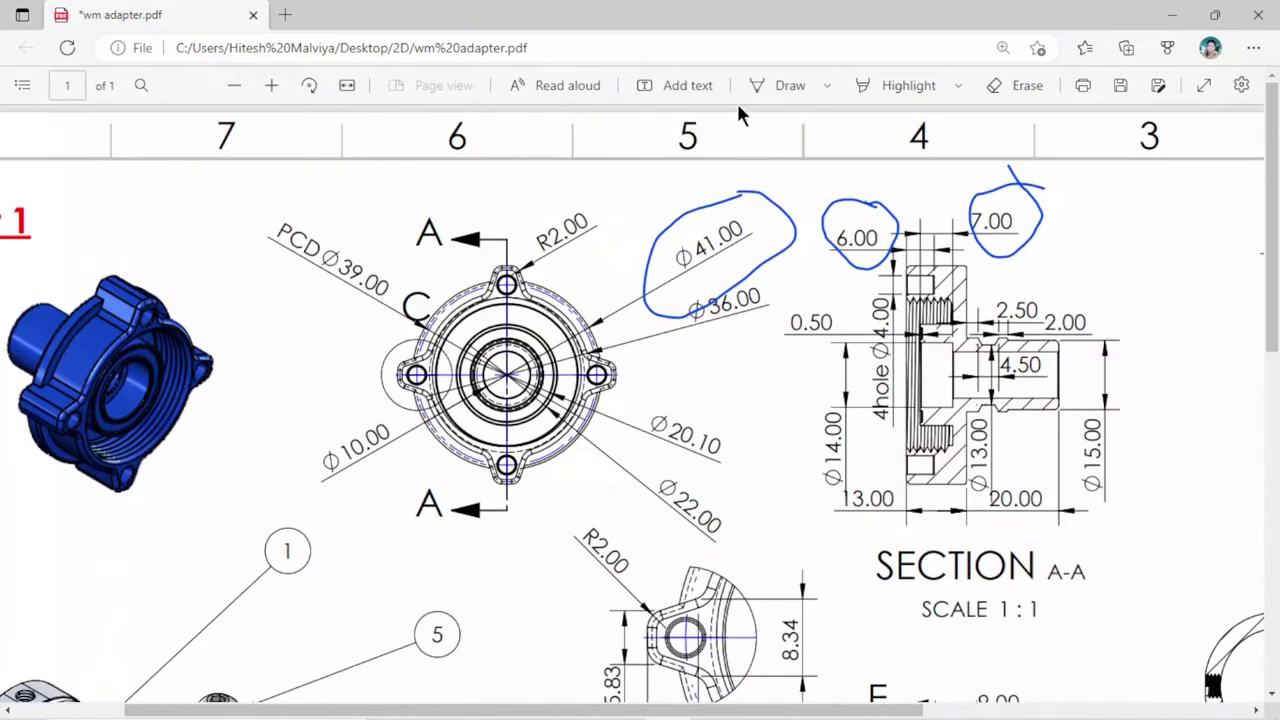
pyautogui.click(790, 85)
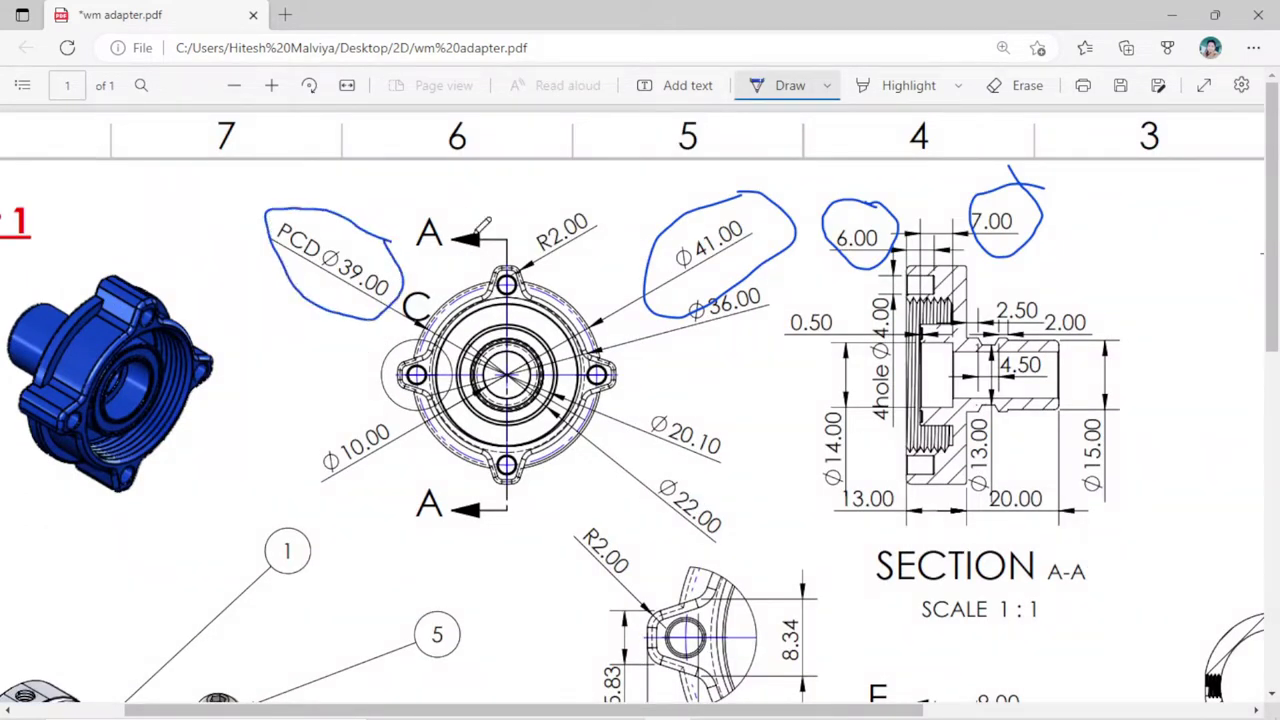
# - Dimension the Sketch3 circle to a 39 mm diameter
pyautogui.click(672, 694)
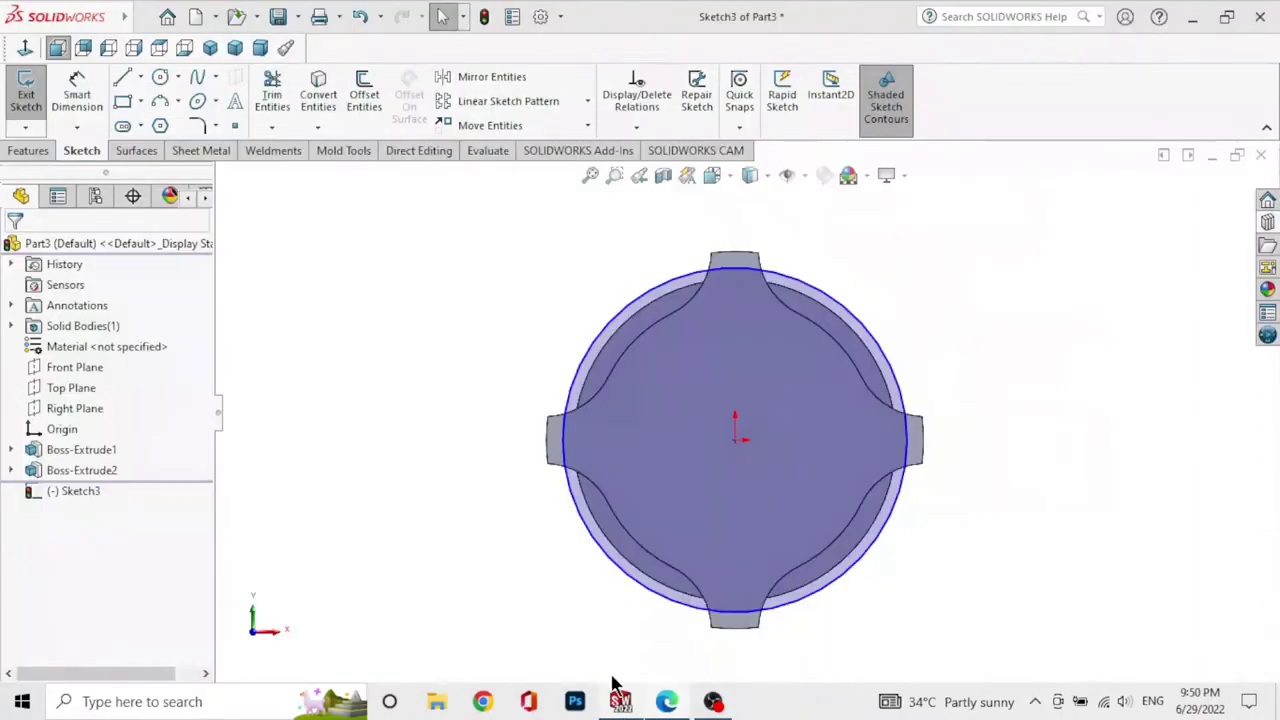
pyautogui.click(84, 102)
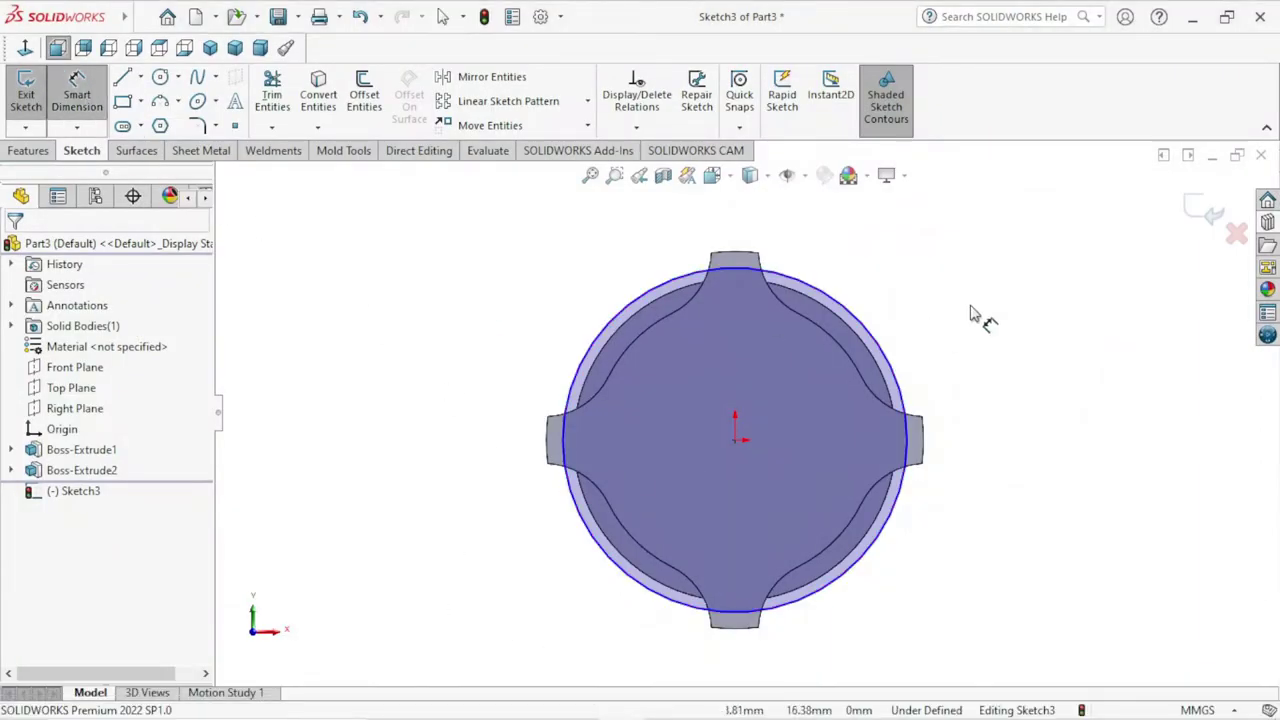
pyautogui.click(902, 364)
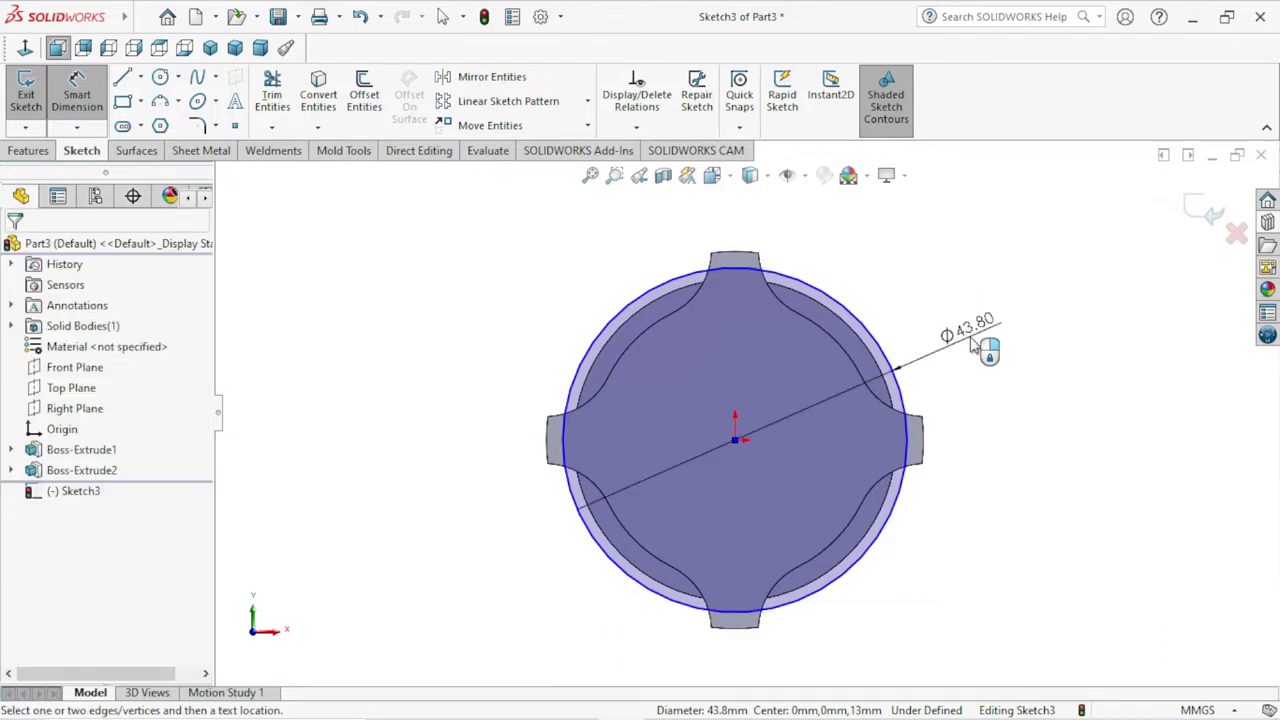
pyautogui.click(980, 290)
pyautogui.write('3')
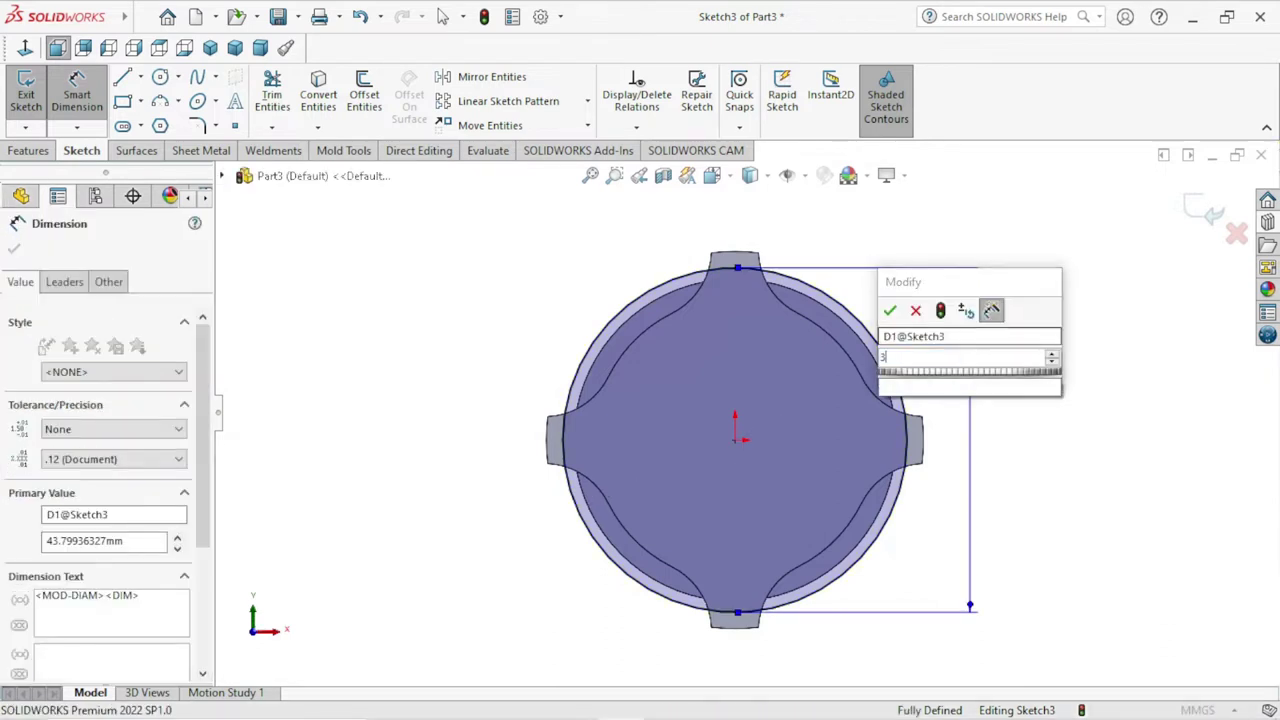
pyautogui.write('9')
pyautogui.click(890, 310)
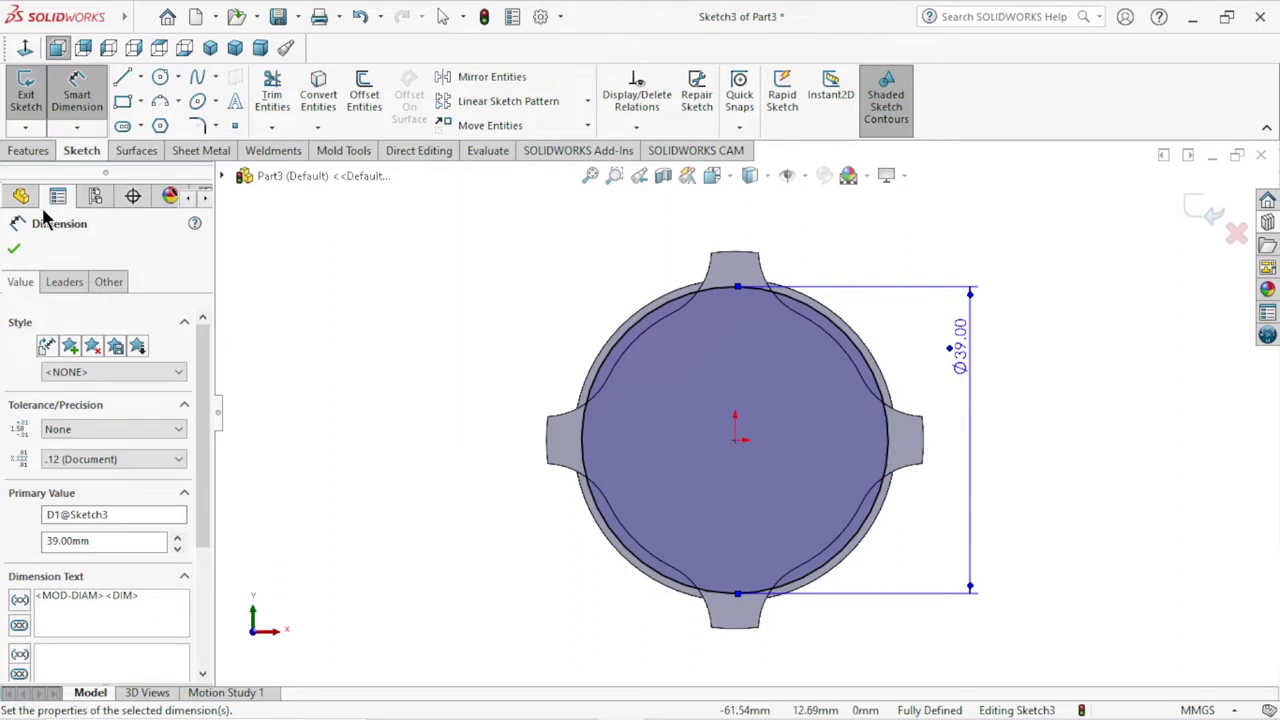
pyautogui.click(13, 250)
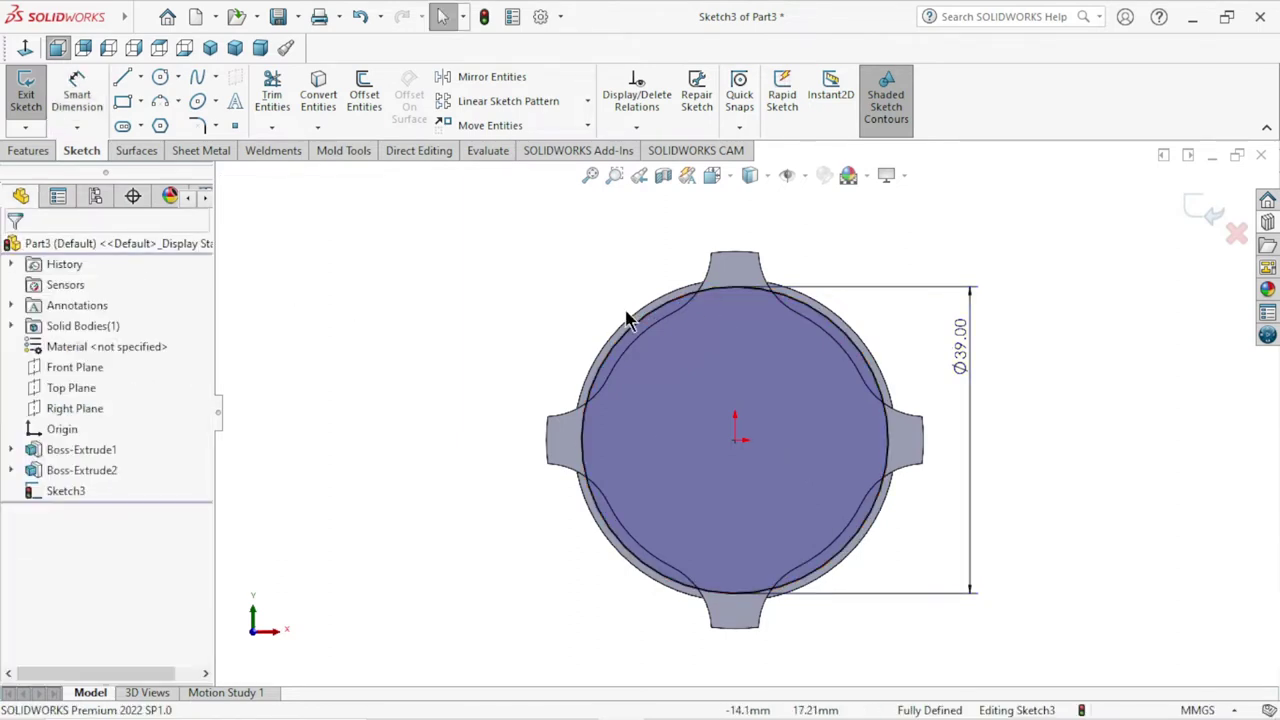
# - Convert the Ø39 circle into a construction circle
pyautogui.click(636, 332)
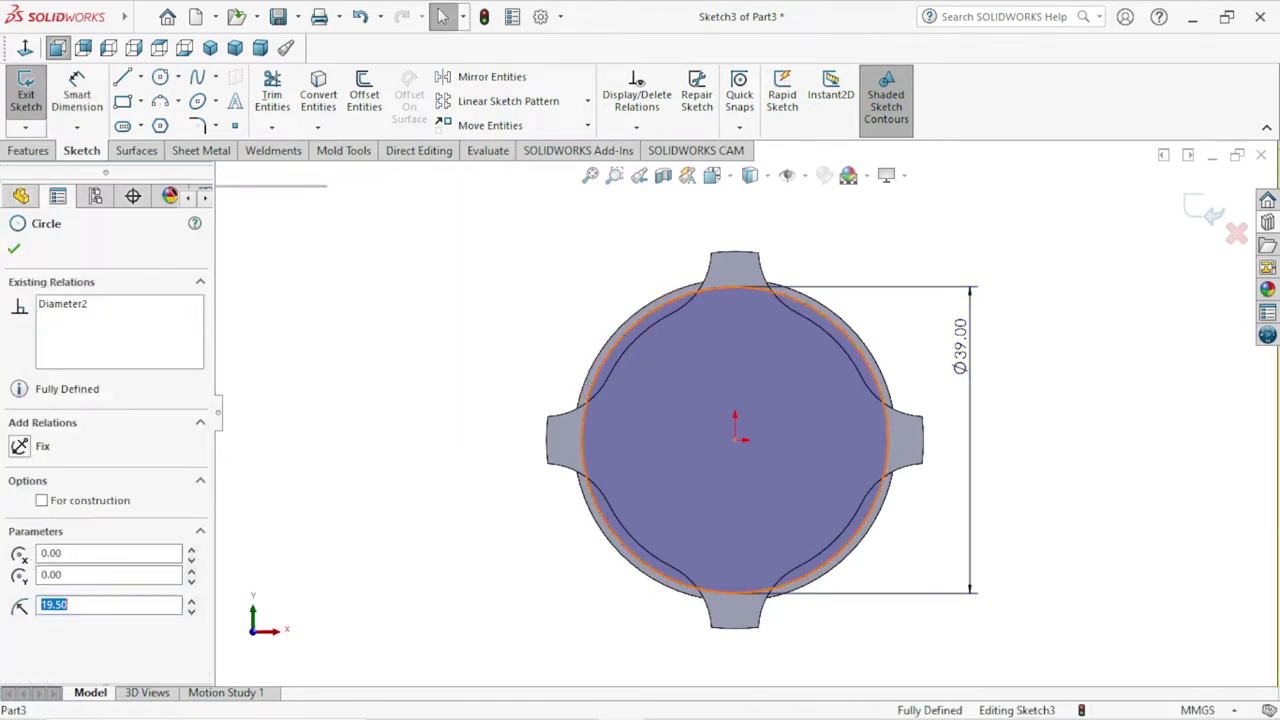
pyautogui.click(42, 503)
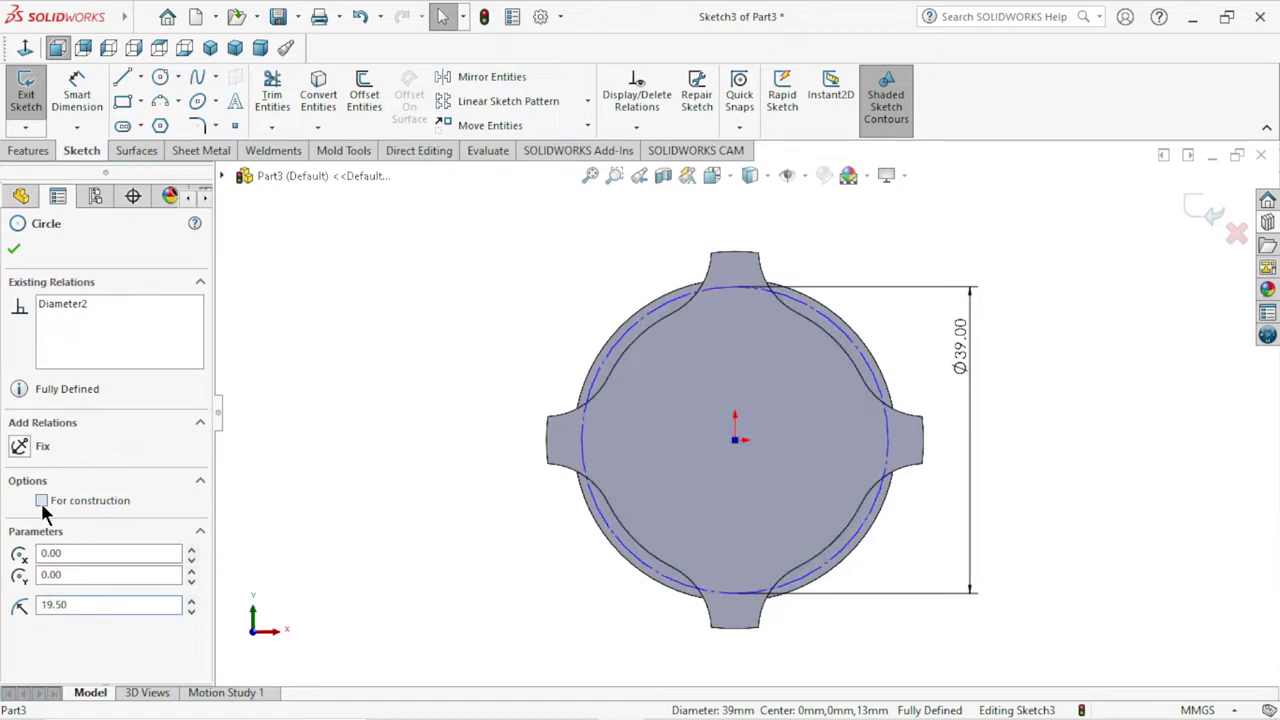
pyautogui.click(14, 251)
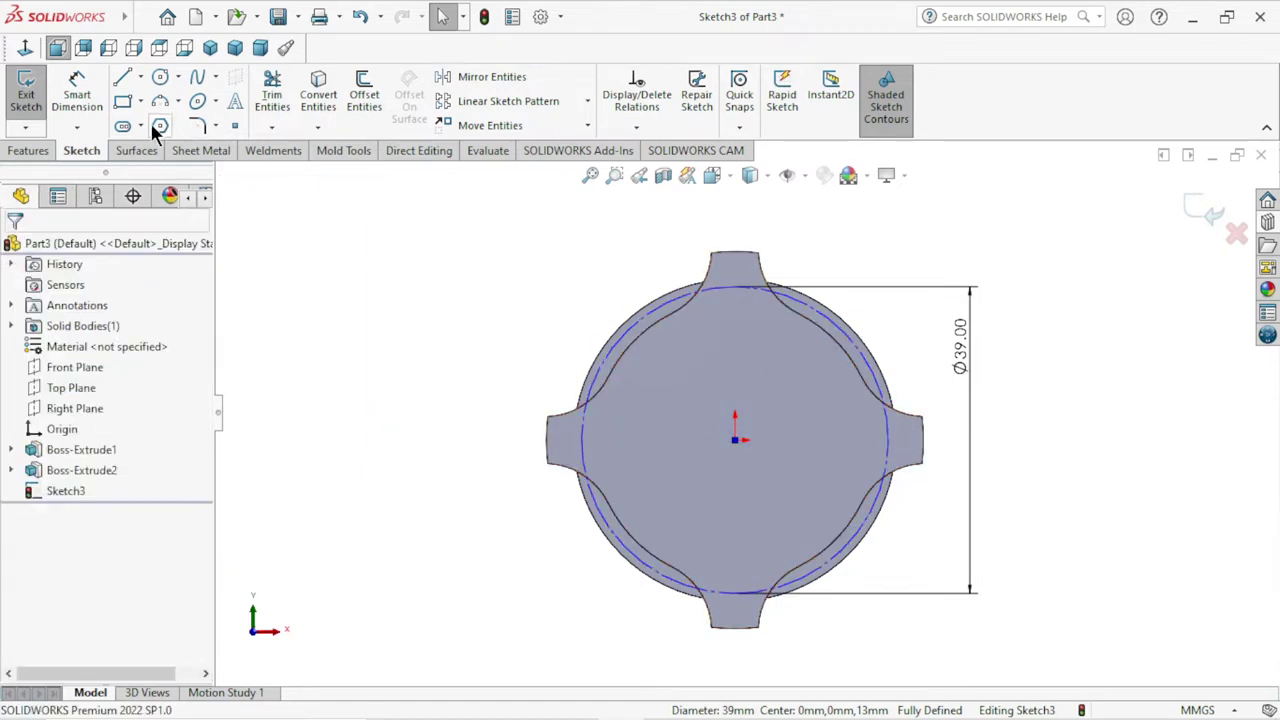
# - Draw a small circle centred at the top quadrant of the Ø39 construction circle
pyautogui.click(158, 76)
pyautogui.scroll(-3, 758, 340)
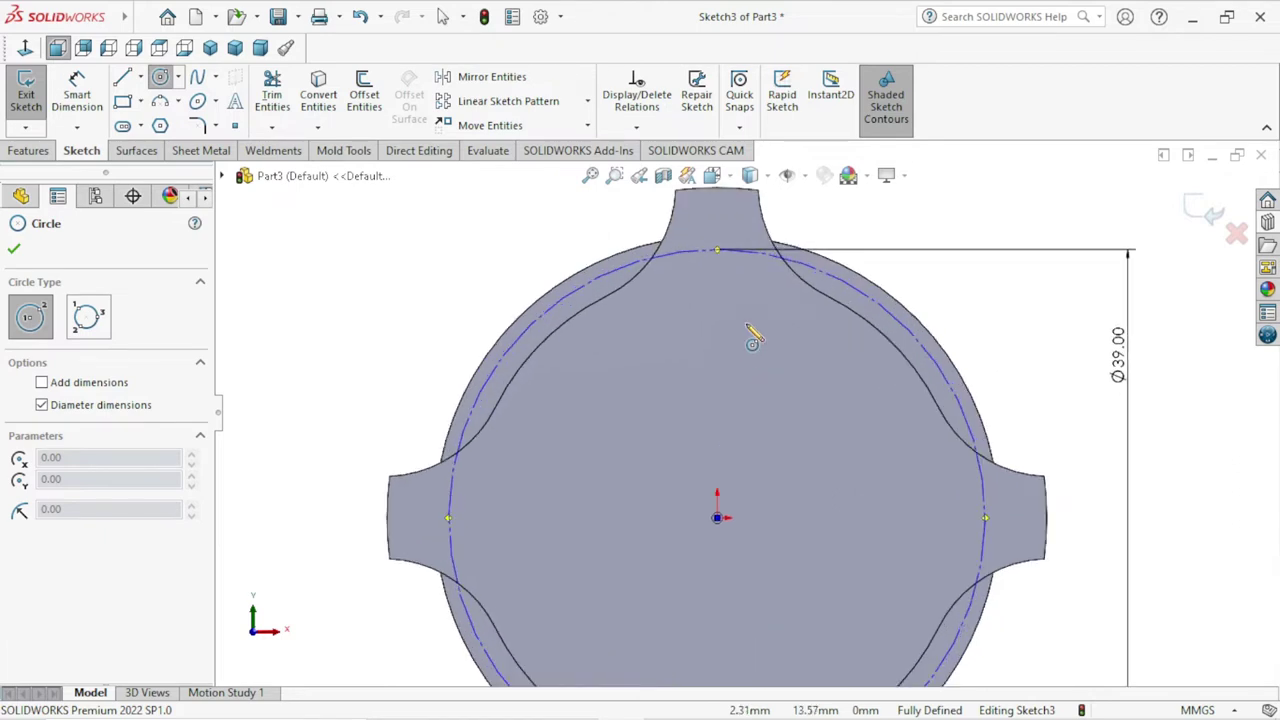
pyautogui.click(716, 249)
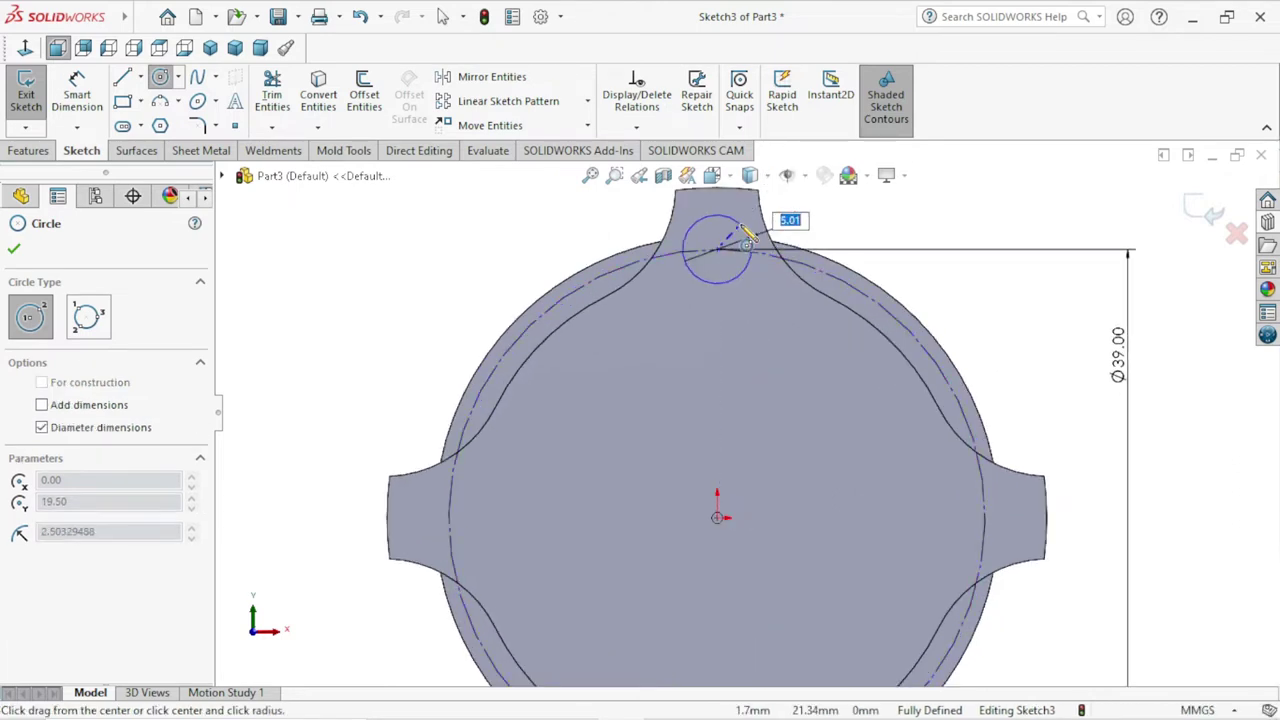
pyautogui.click(749, 240)
pyautogui.rightClick(853, 222)
pyautogui.click(872, 229)
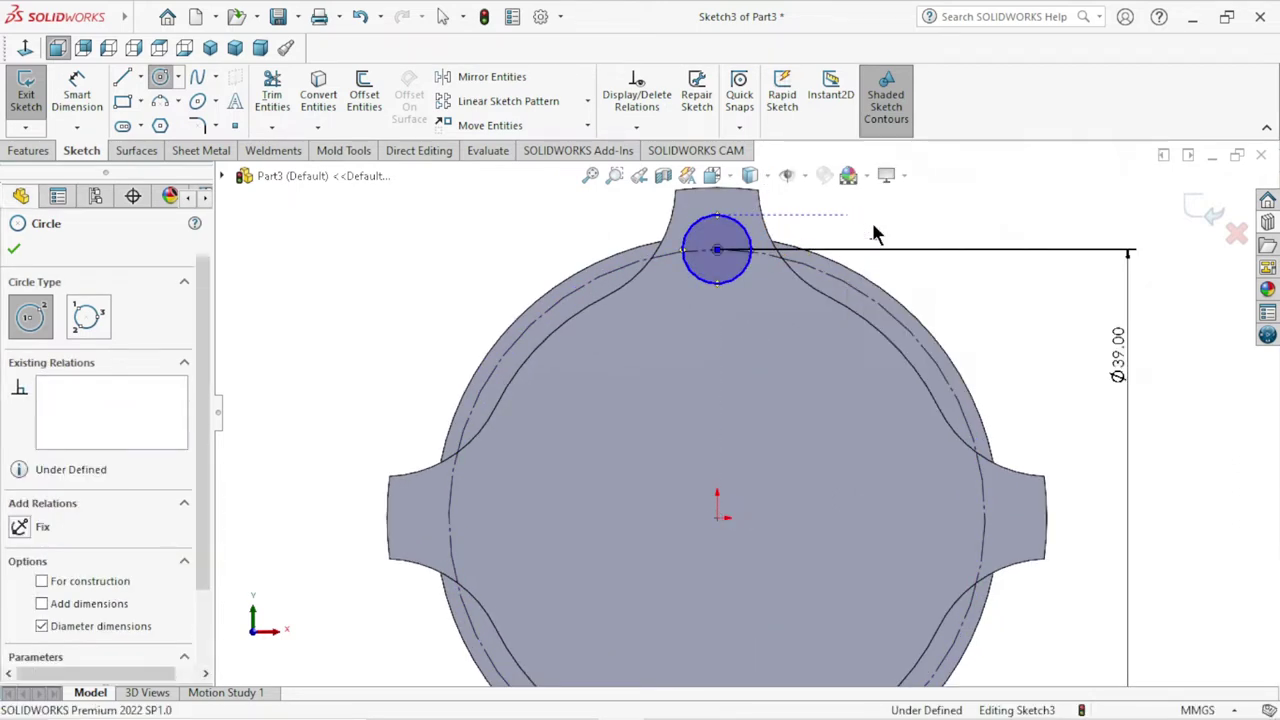
# - Dimension the small lug-hole circle to a 4 mm diameter
pyautogui.click(72, 103)
pyautogui.click(752, 245)
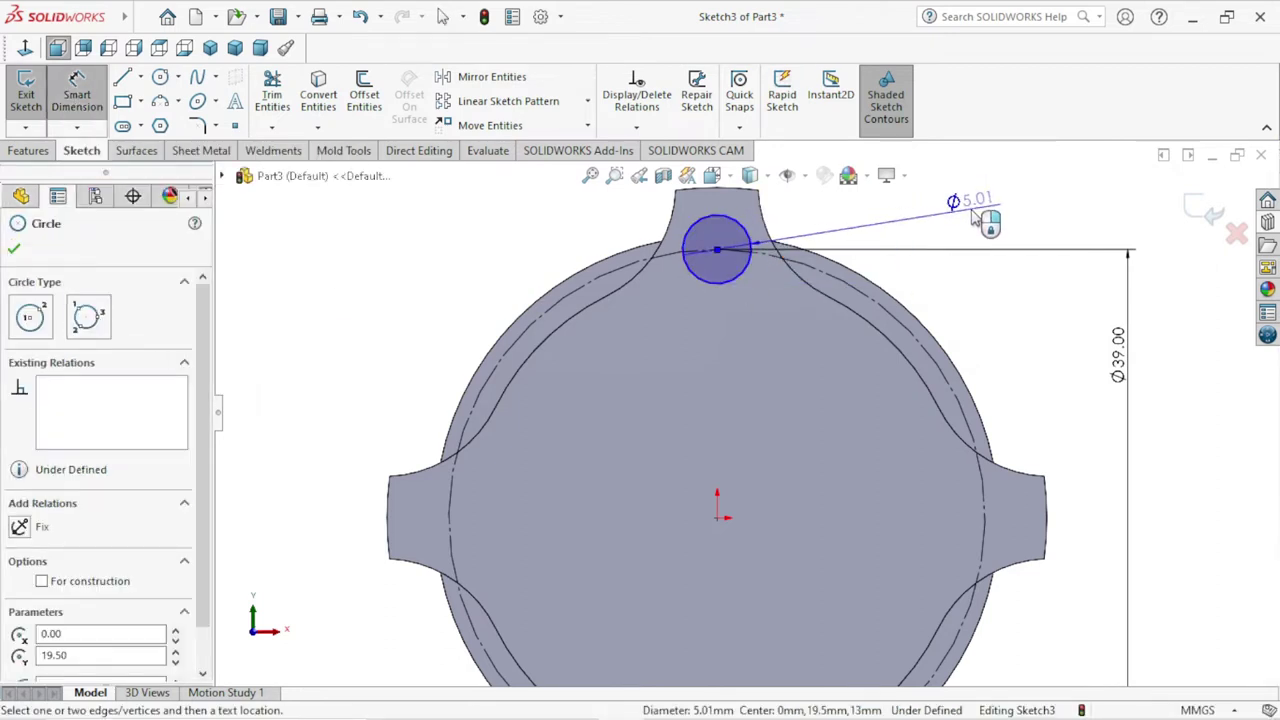
pyautogui.click(974, 214)
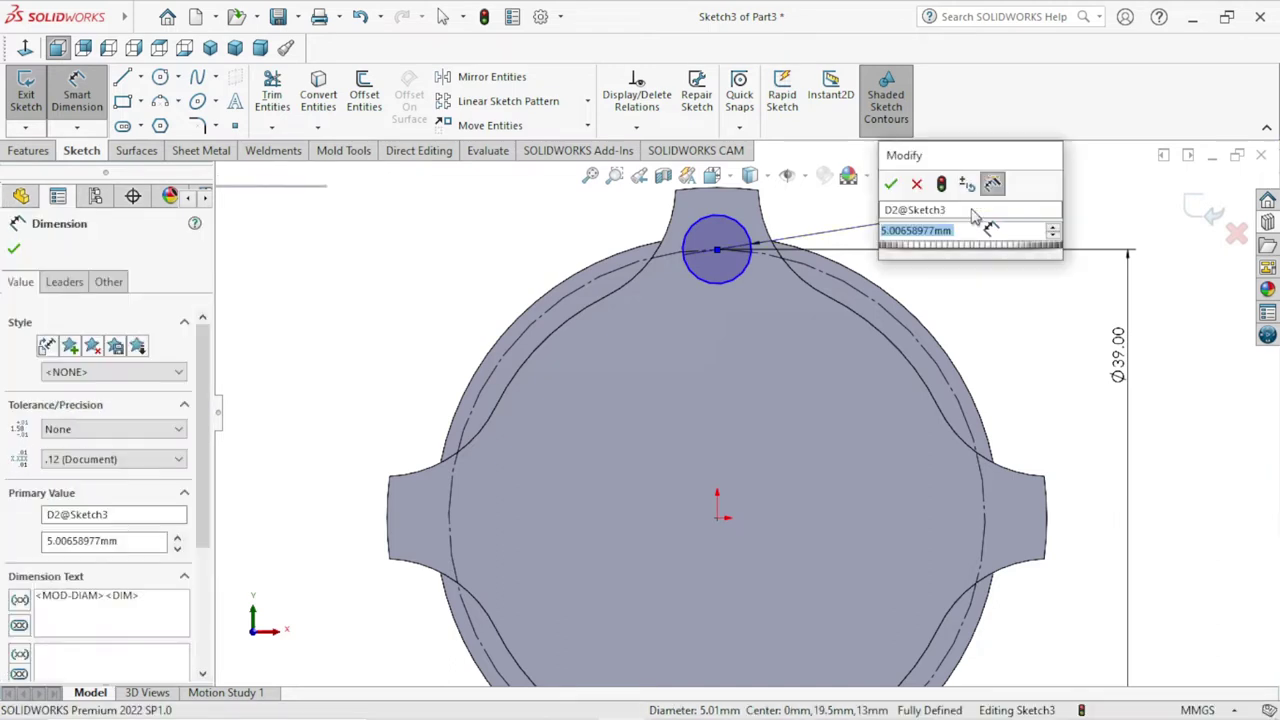
pyautogui.write('4')
pyautogui.click(891, 186)
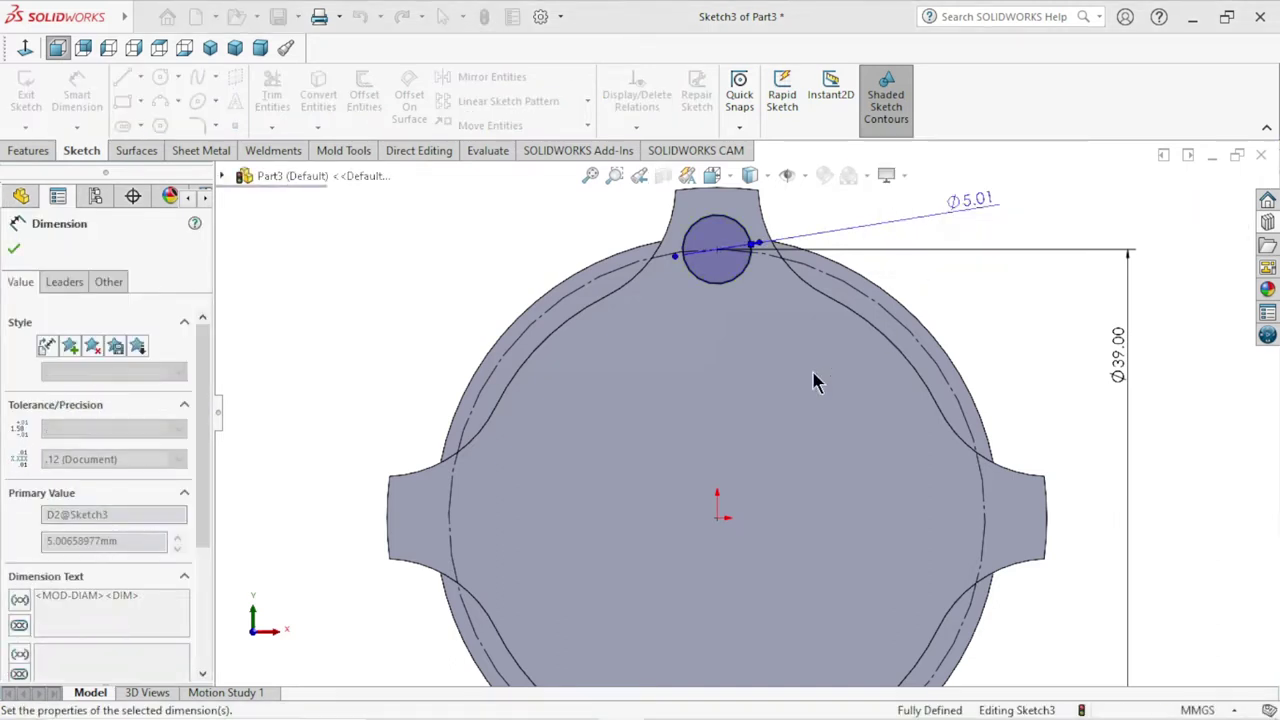
pyautogui.scroll(3, 767, 434)
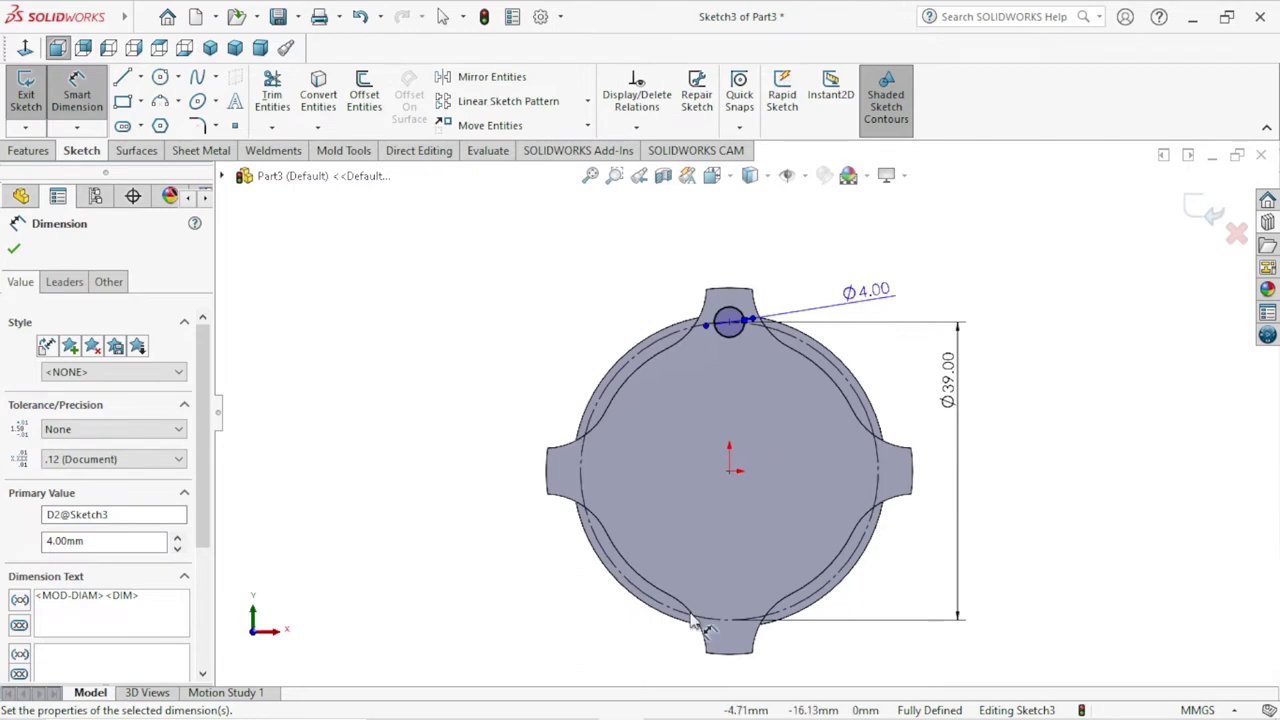
pyautogui.scroll(-2, 697, 625)
pyautogui.scroll(2, 709, 587)
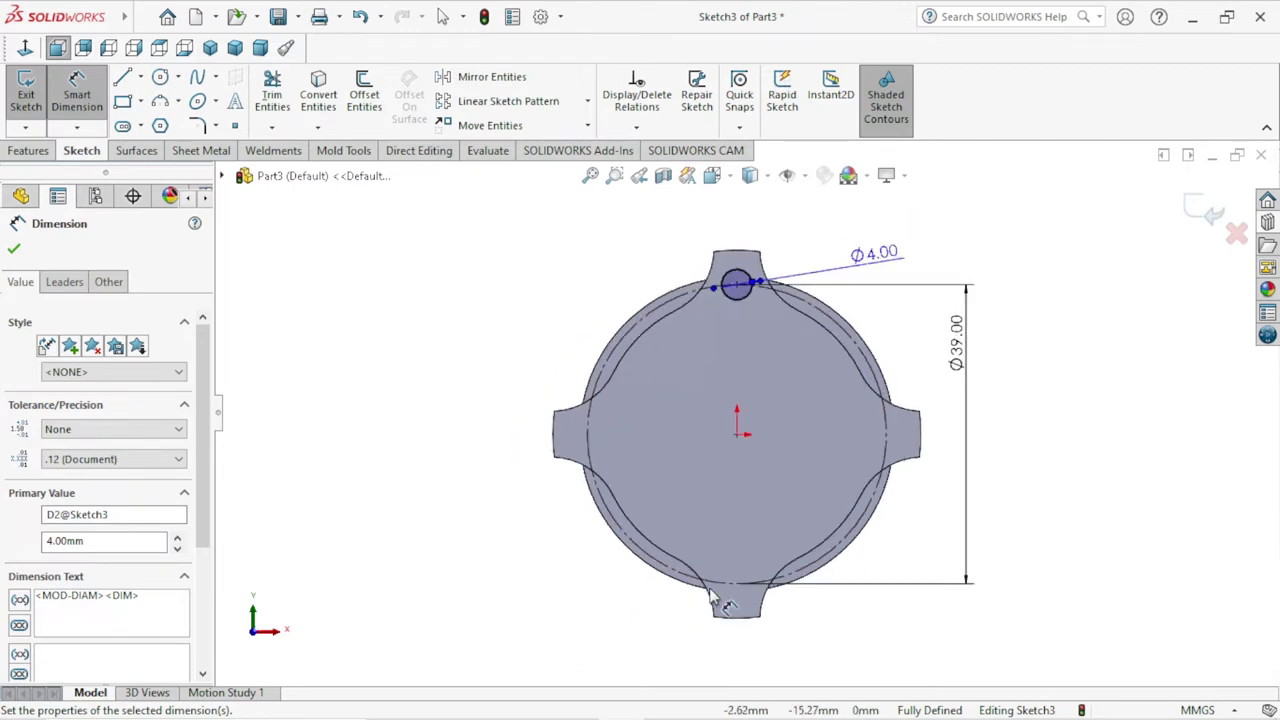
pyautogui.click(15, 250)
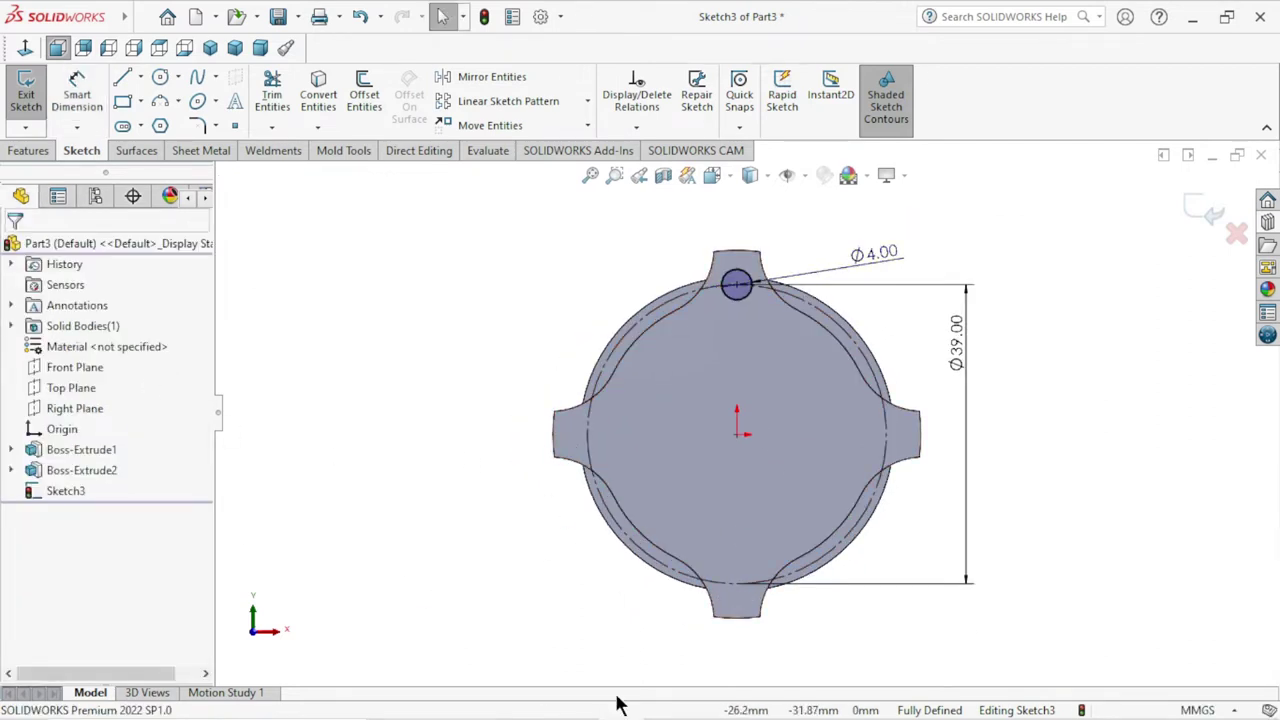
pyautogui.click(666, 701)
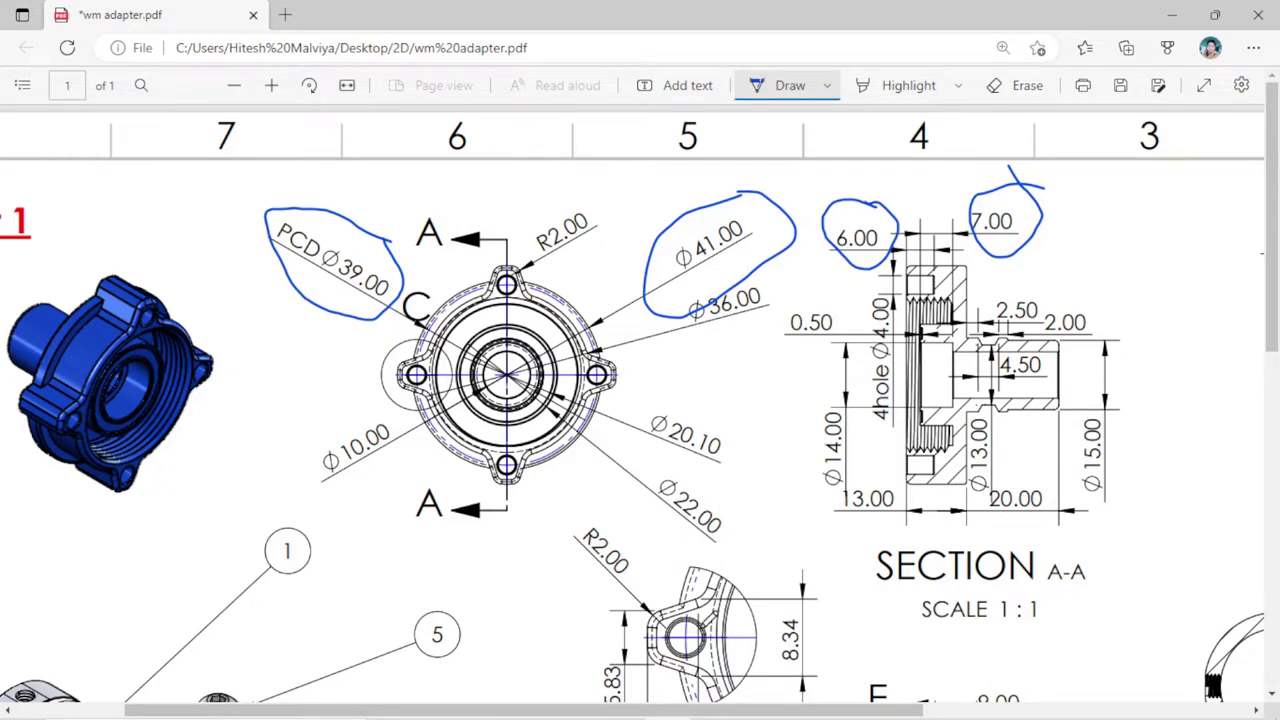
# - Turn off ink and scroll the drawing to check Part 1's PCD Ø39 and hole dimensions
pyautogui.press('Escape')
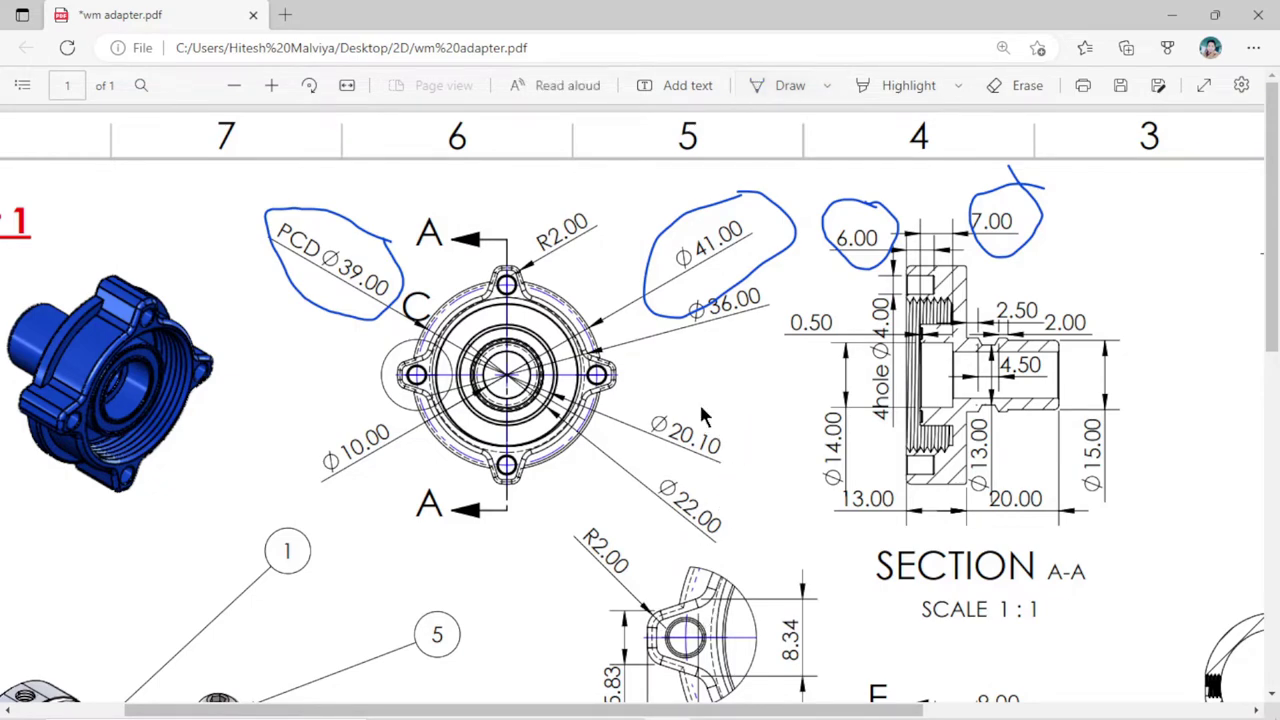
pyautogui.scroll(-1, 699, 401)
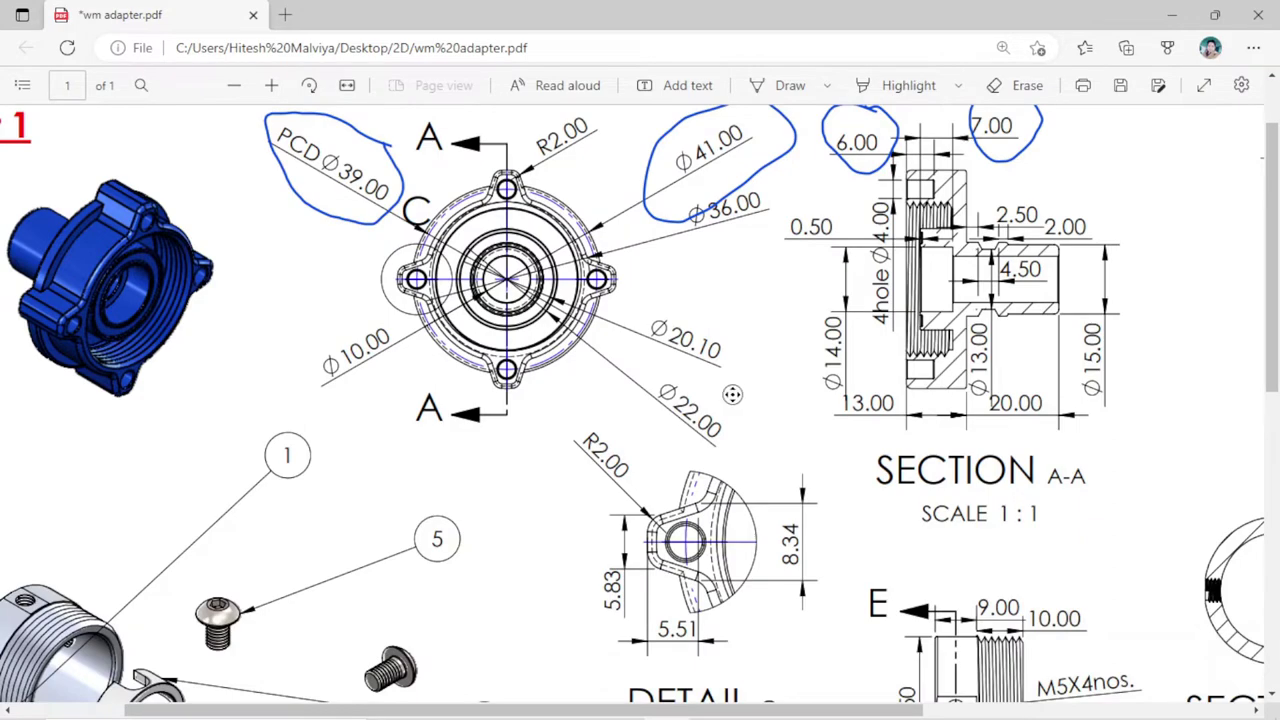
pyautogui.hscroll(-3, 732, 394)
pyautogui.hscroll(-2, 740, 394)
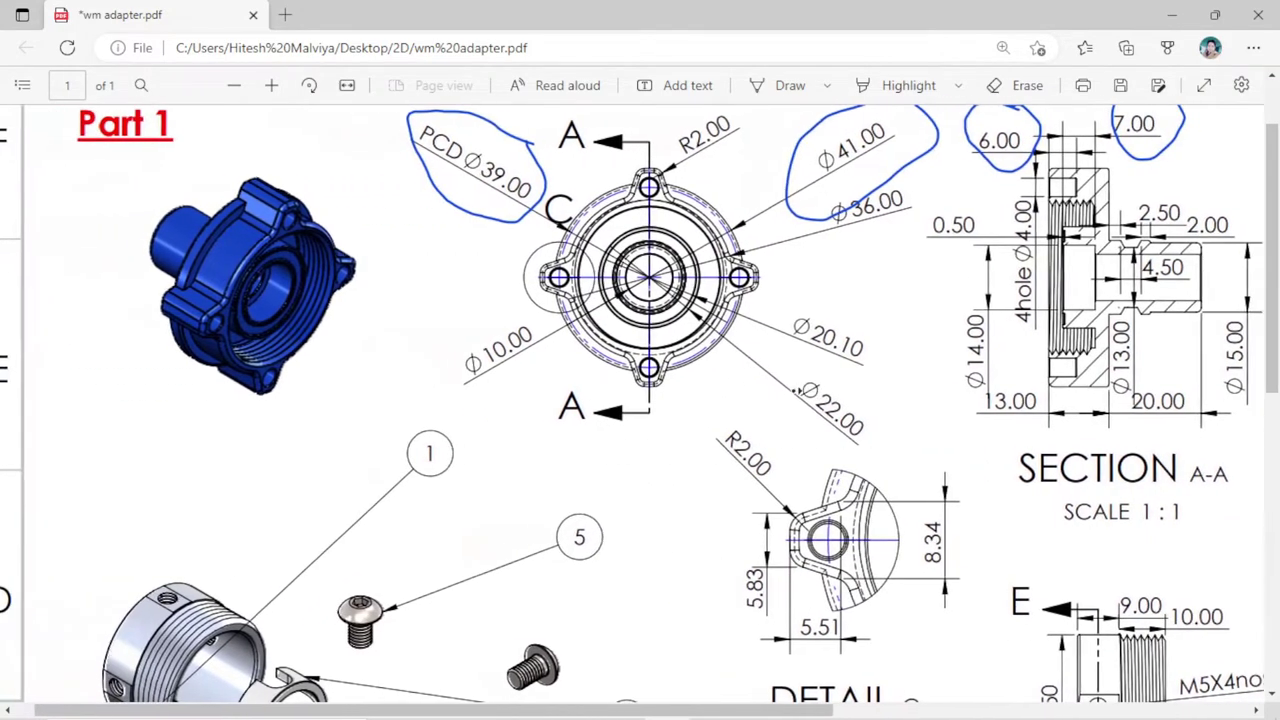
pyautogui.scroll(-5, 769, 546)
pyautogui.scroll(-1, 780, 480)
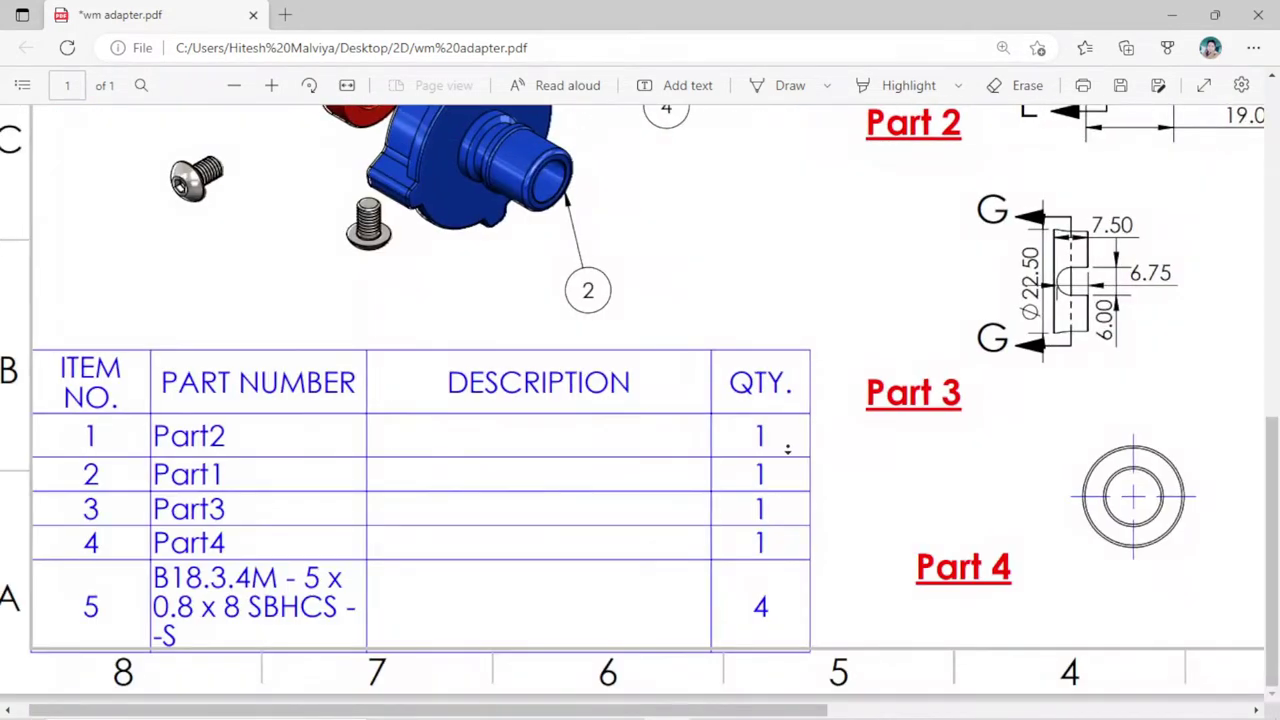
pyautogui.scroll(3, 700, 440)
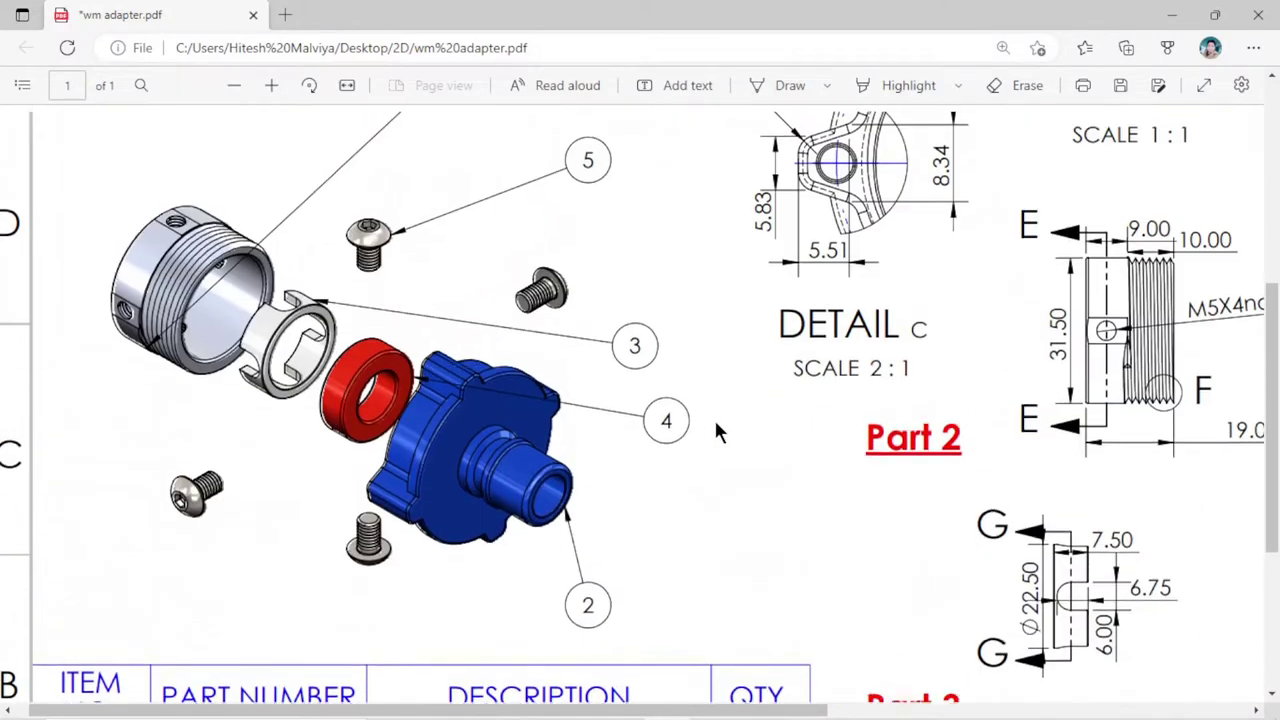
pyautogui.scroll(3, 714, 417)
pyautogui.scroll(2, 714, 432)
pyautogui.scroll(-1, 757, 428)
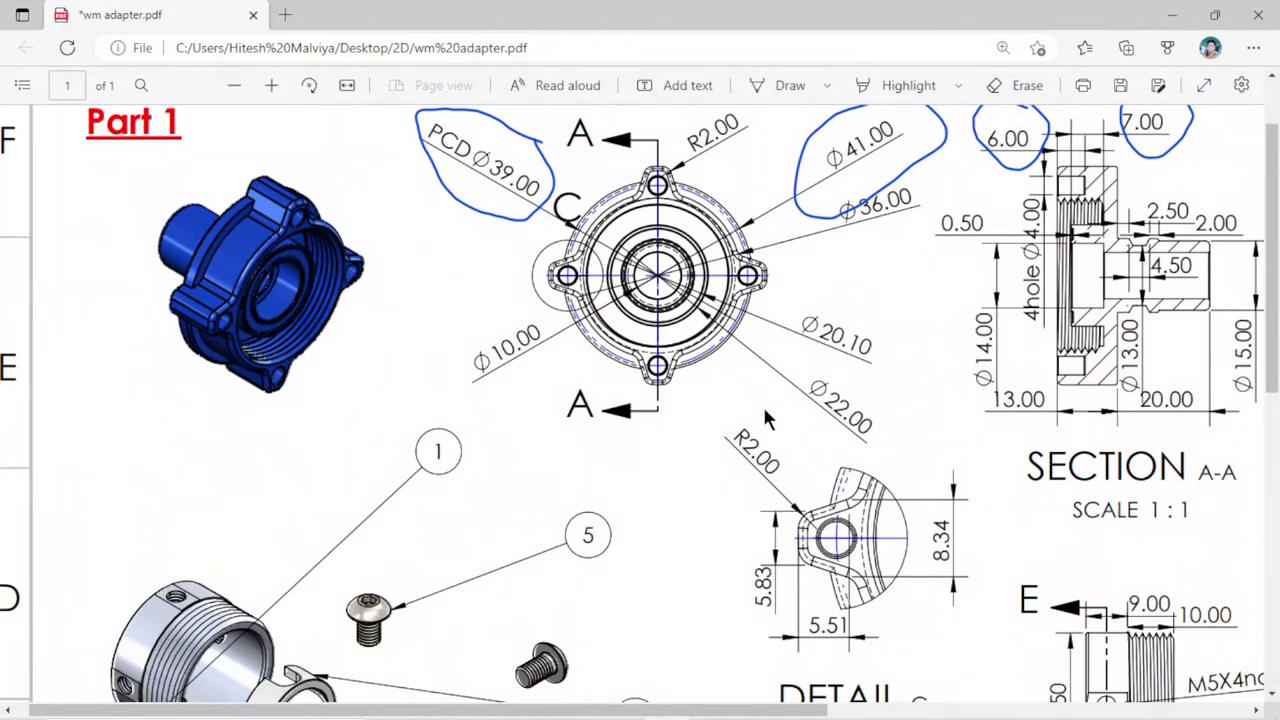
pyautogui.keyDown('ctrl'); pyautogui.scroll(2, 766, 418); pyautogui.keyUp('ctrl')
pyautogui.keyDown('ctrl'); pyautogui.scroll(-3, 766, 418); pyautogui.keyUp('ctrl')
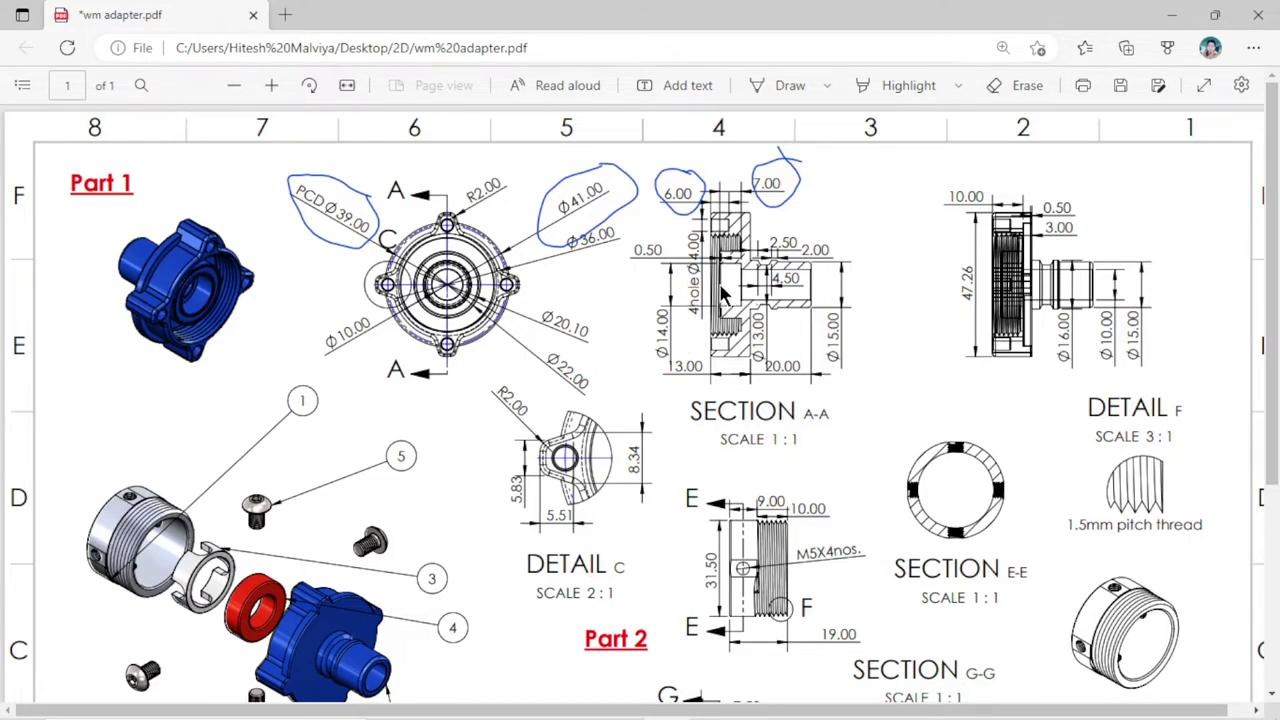
pyautogui.keyDown('ctrl'); pyautogui.scroll(-2, 714, 271); pyautogui.keyUp('ctrl')
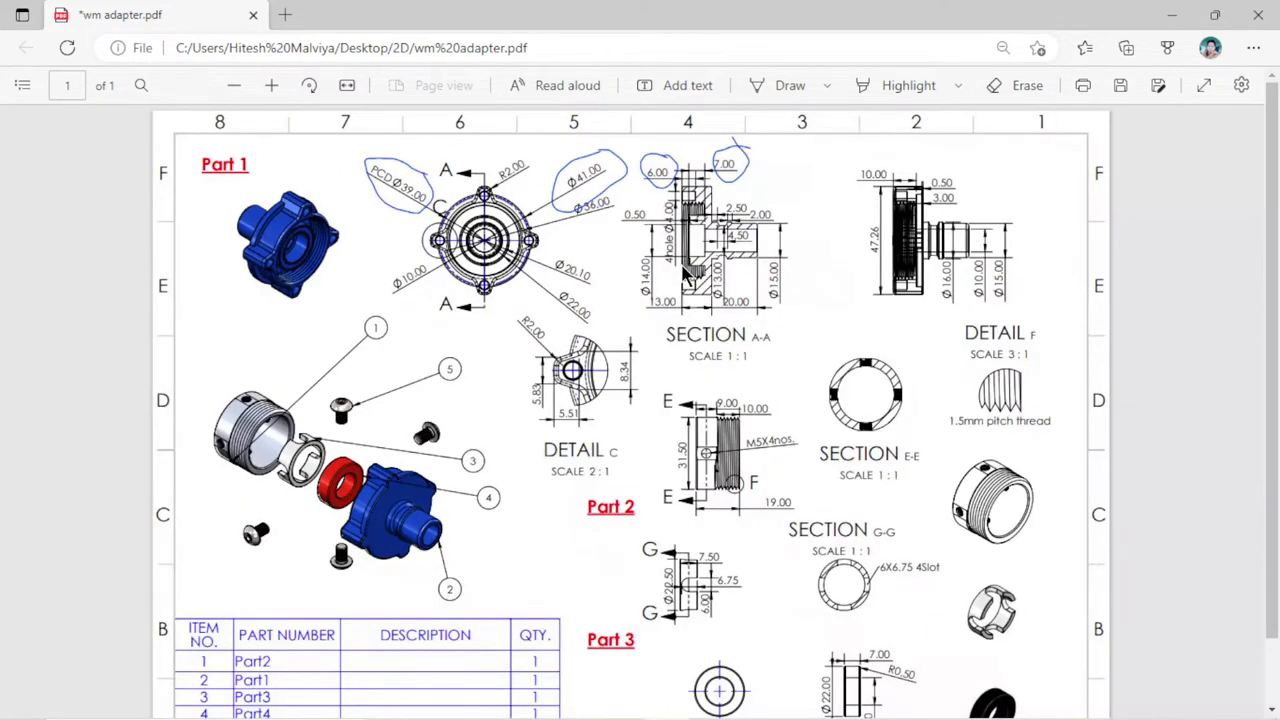
pyautogui.keyDown('ctrl'); pyautogui.scroll(3, 641, 150); pyautogui.keyUp('ctrl')
pyautogui.keyDown('ctrl'); pyautogui.scroll(2, 641, 150); pyautogui.keyUp('ctrl')
pyautogui.keyDown('ctrl'); pyautogui.scroll(2, 650, 185); pyautogui.keyUp('ctrl')
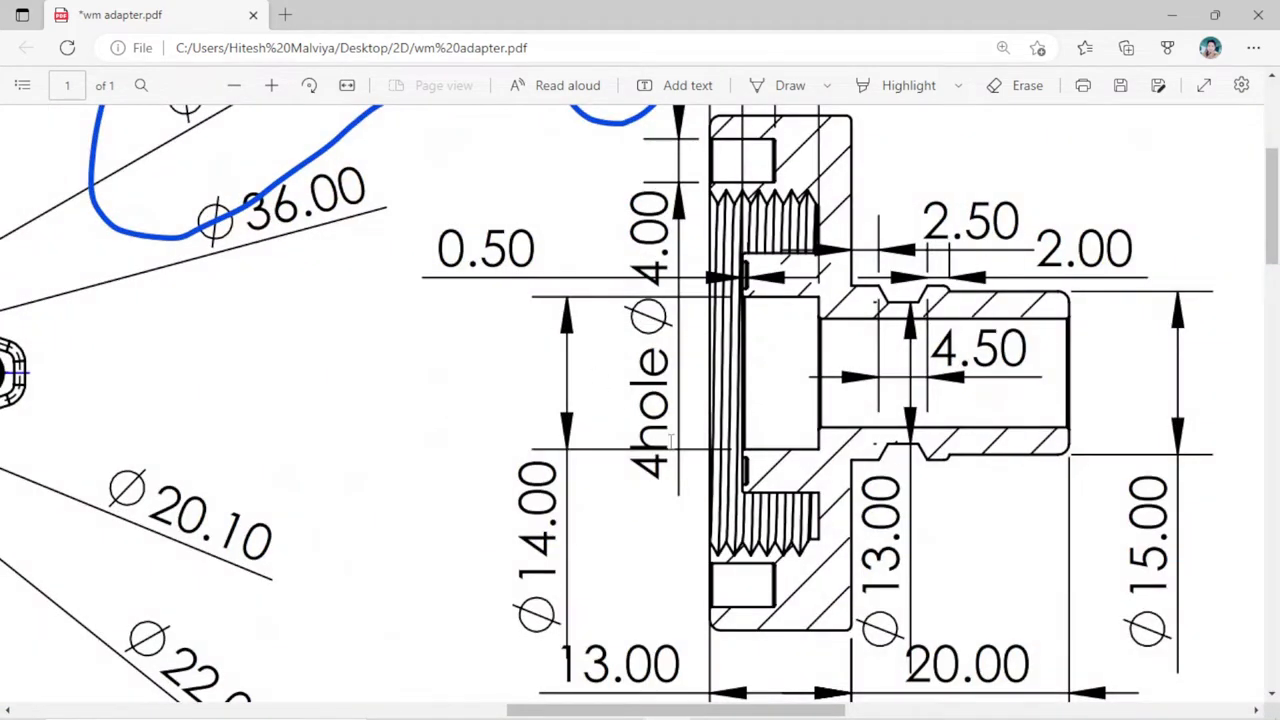
# - Return to SOLIDWORKS to view the fully defined Sketch3 with its Ø4 hole
pyautogui.click(617, 705)
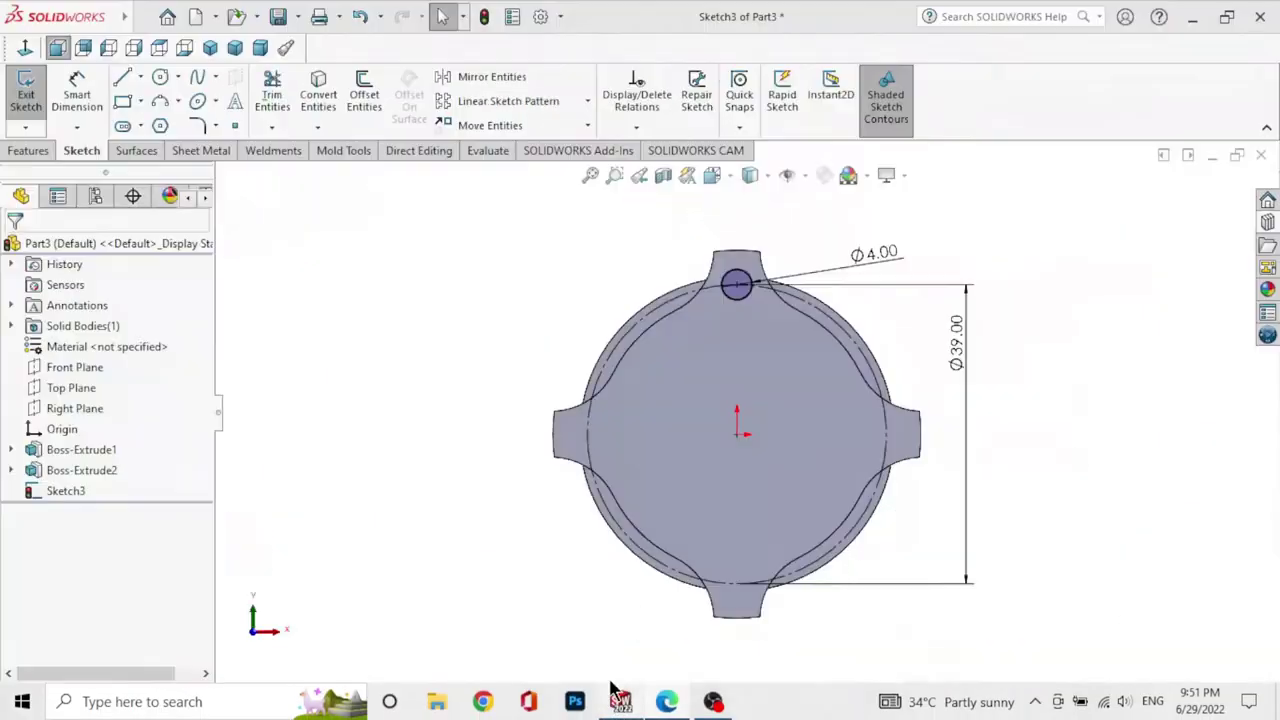
pyautogui.scroll(-1, 805, 255)
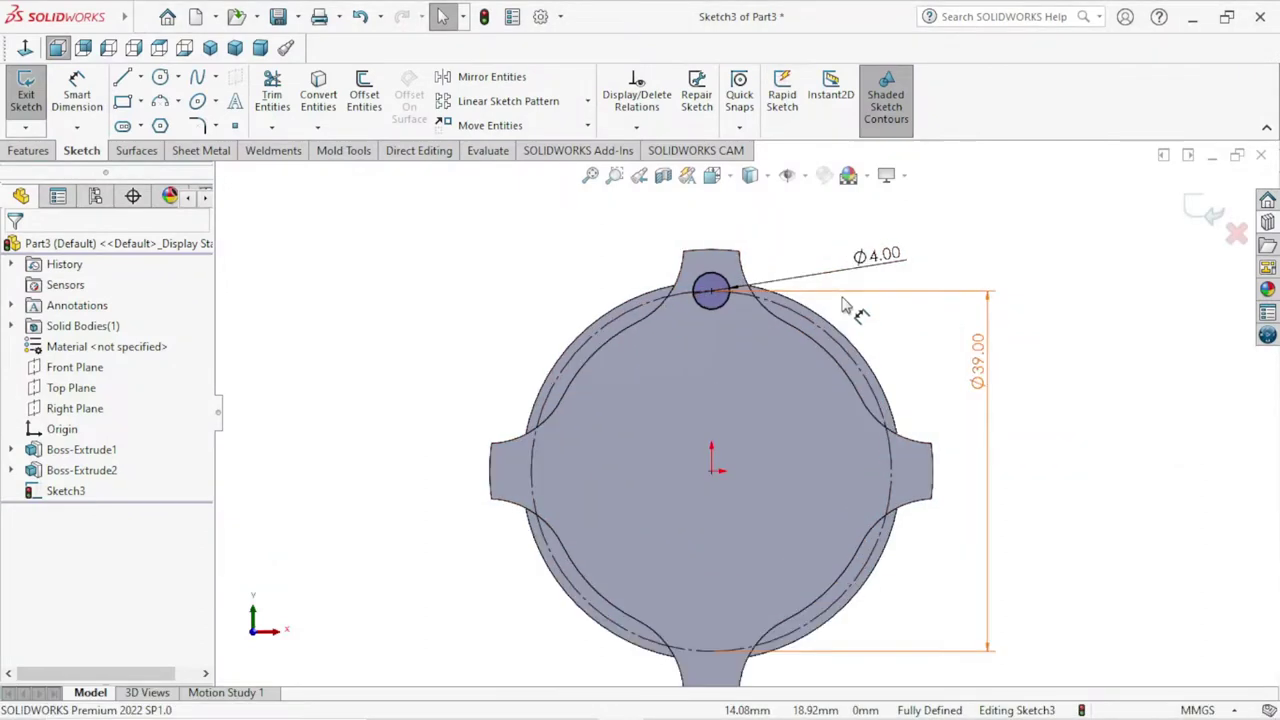
pyautogui.scroll(-1, 785, 325)
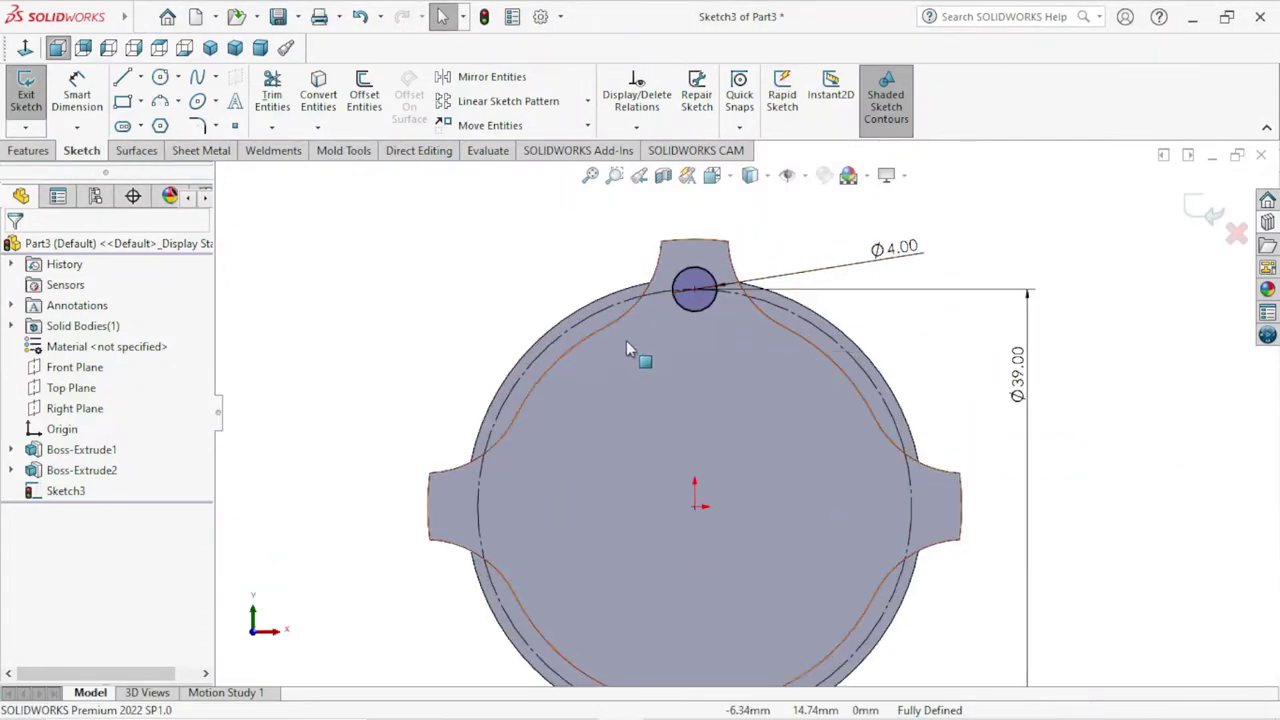
# - Cut the Ø4 mm lug hole 7 mm deep with a blind Extruded Cut, creating Cut-Extrude1
pyautogui.click(30, 150)
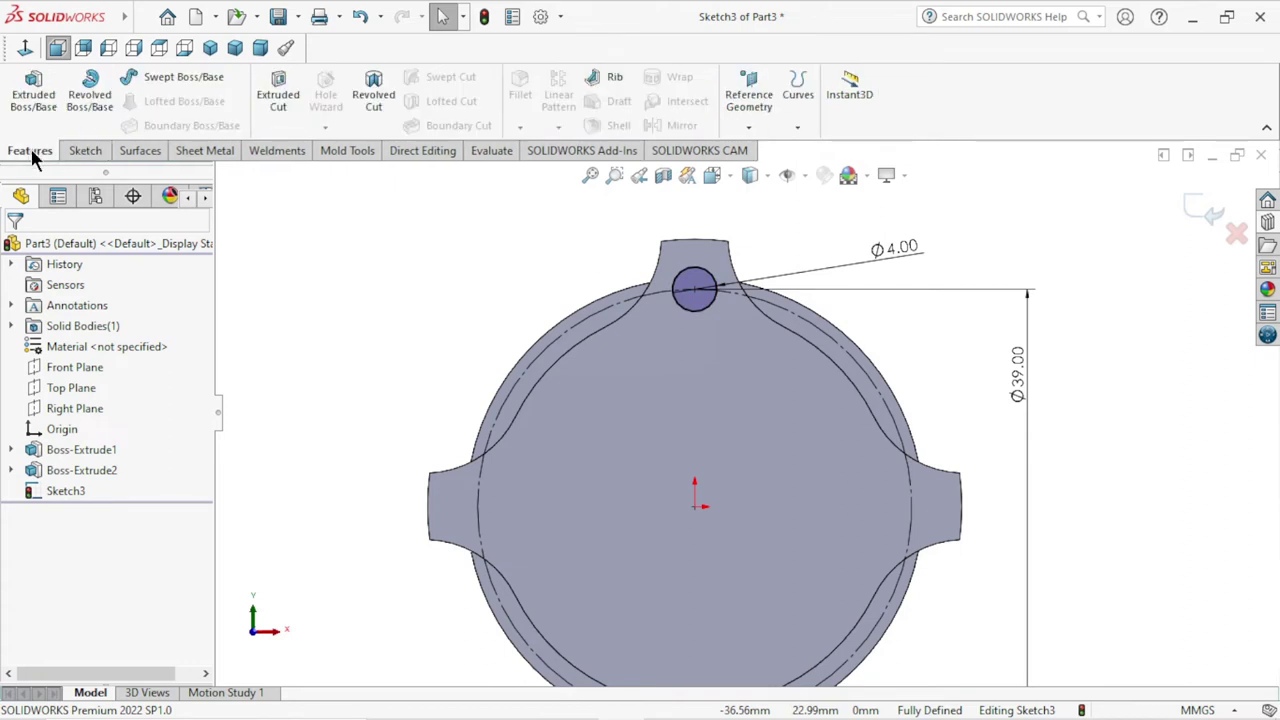
pyautogui.click(280, 86)
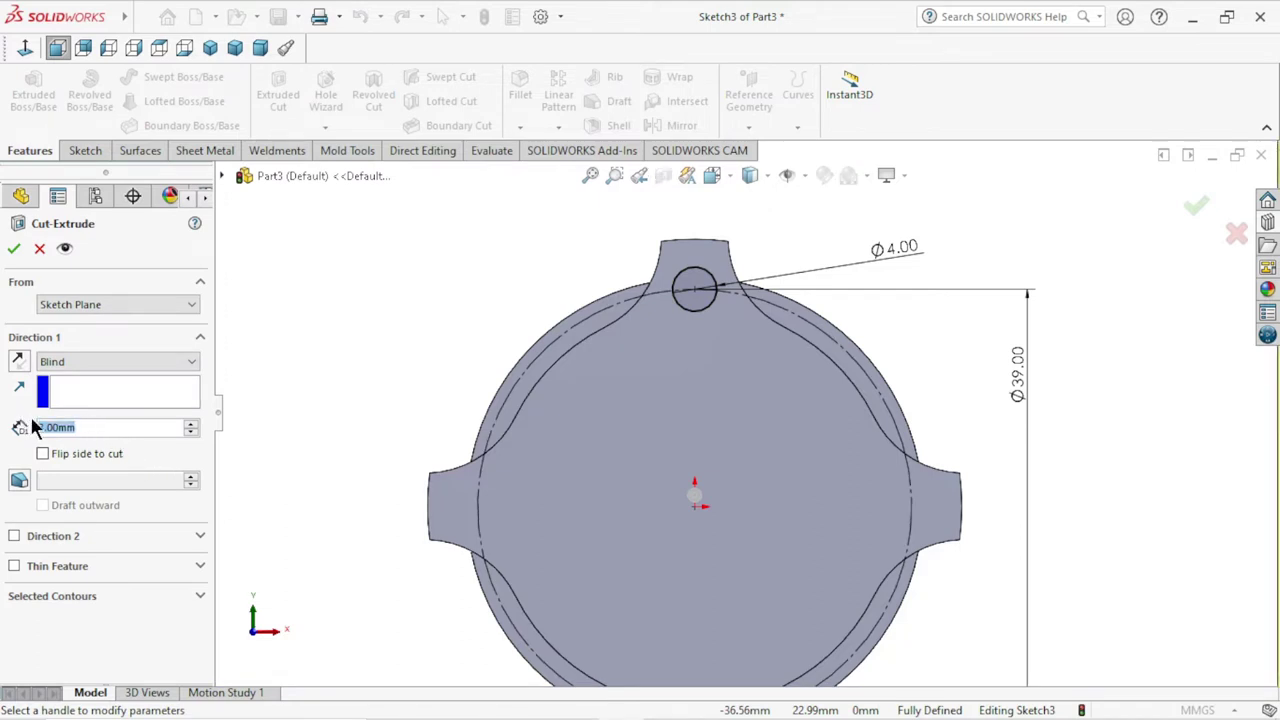
pyautogui.write('7')
pyautogui.press('Return')
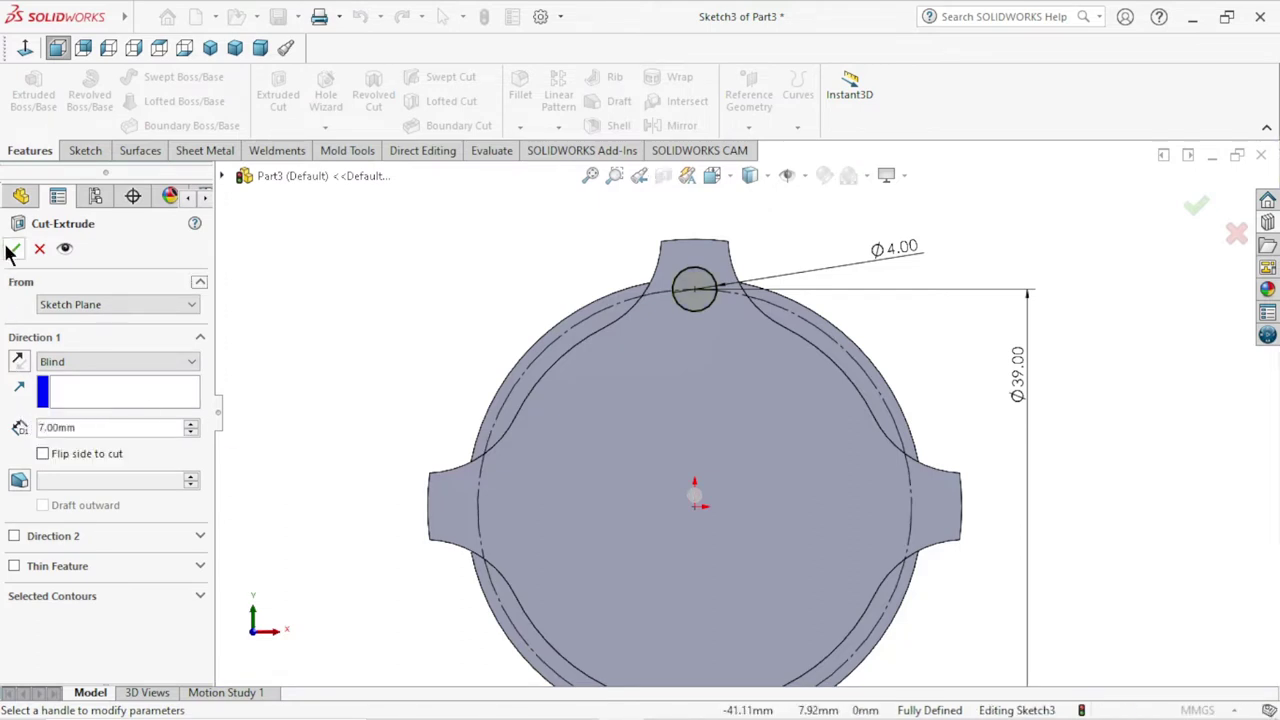
pyautogui.click(11, 250)
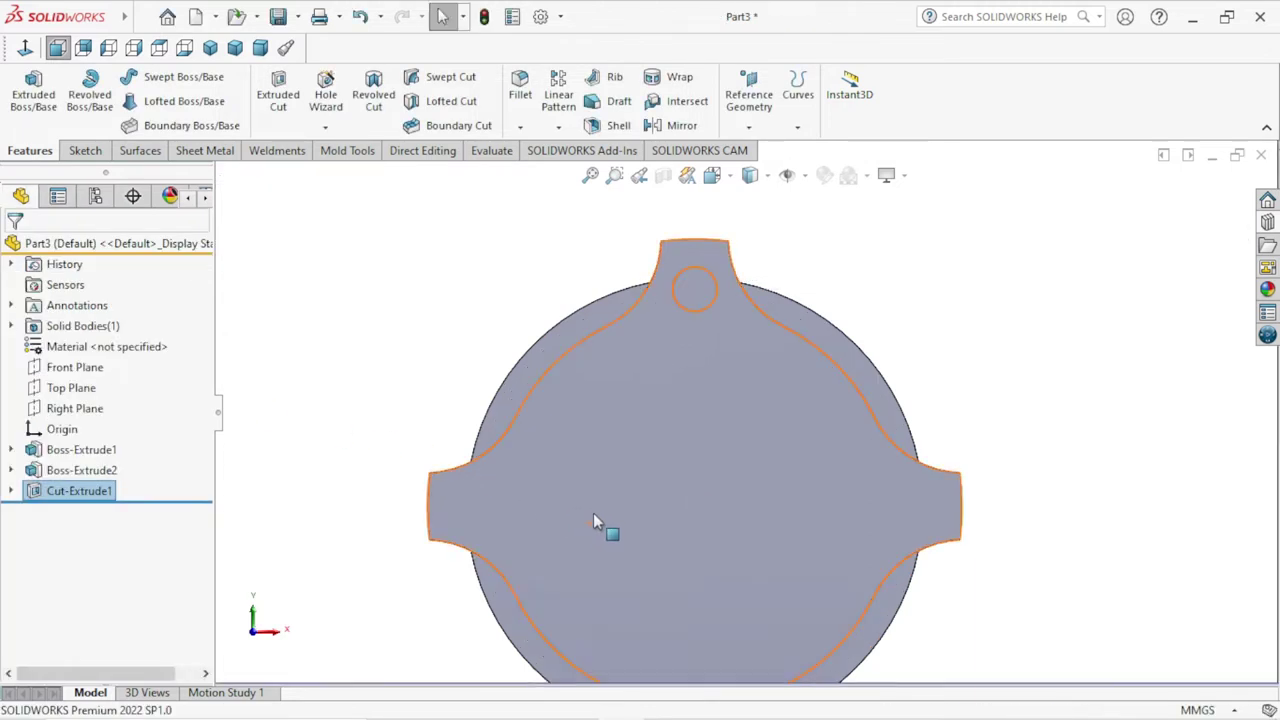
pyautogui.scroll(3, 593, 513)
pyautogui.moveTo(660, 480)
pyautogui.mouseDown(button='middle')
pyautogui.moveTo(799, 444)
pyautogui.moveTo(466, 519)
pyautogui.mouseUp(button='middle')
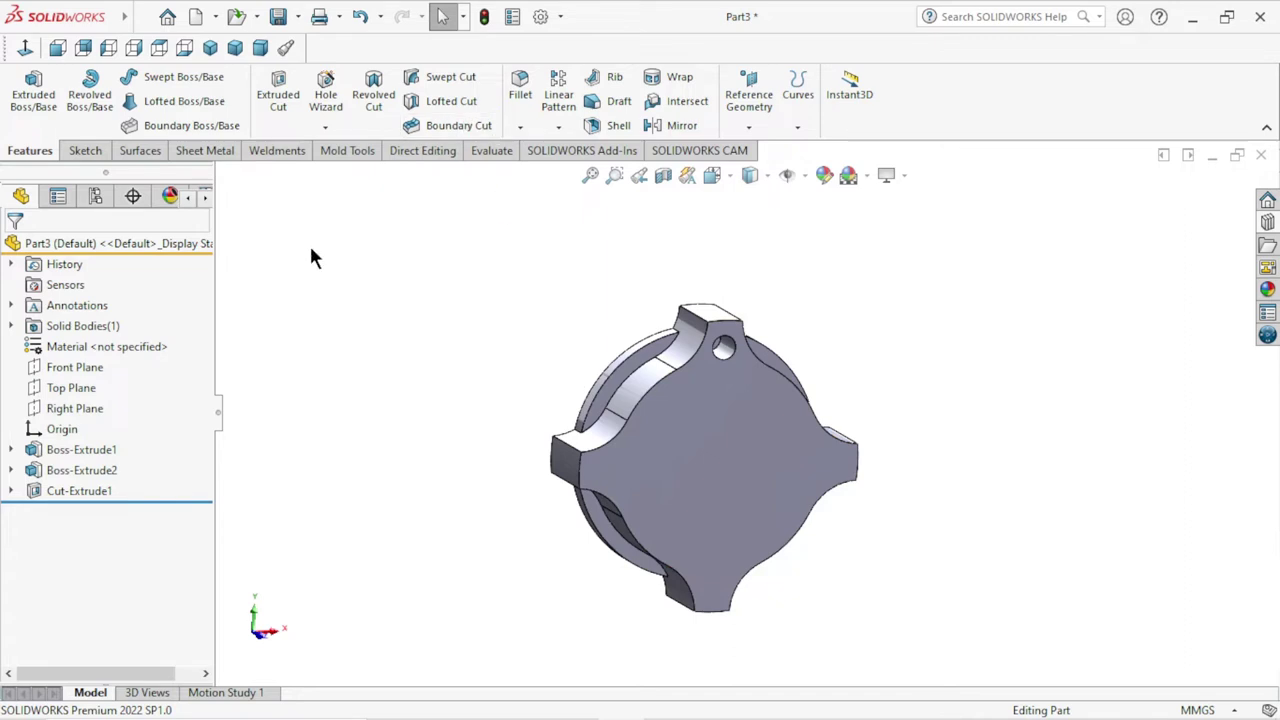
# - Start a Circular Pattern with the curved face as axis, removing the wrongly added Boss-Extrude1
pyautogui.click(558, 127)
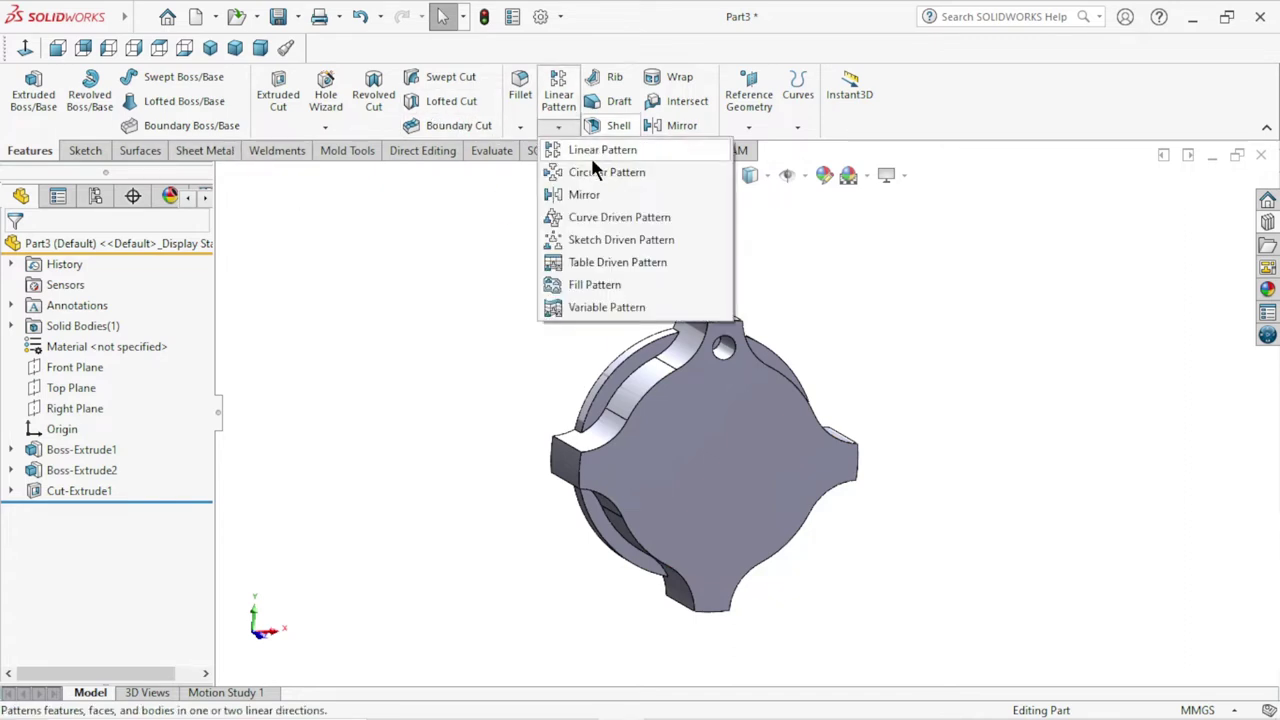
pyautogui.click(592, 166)
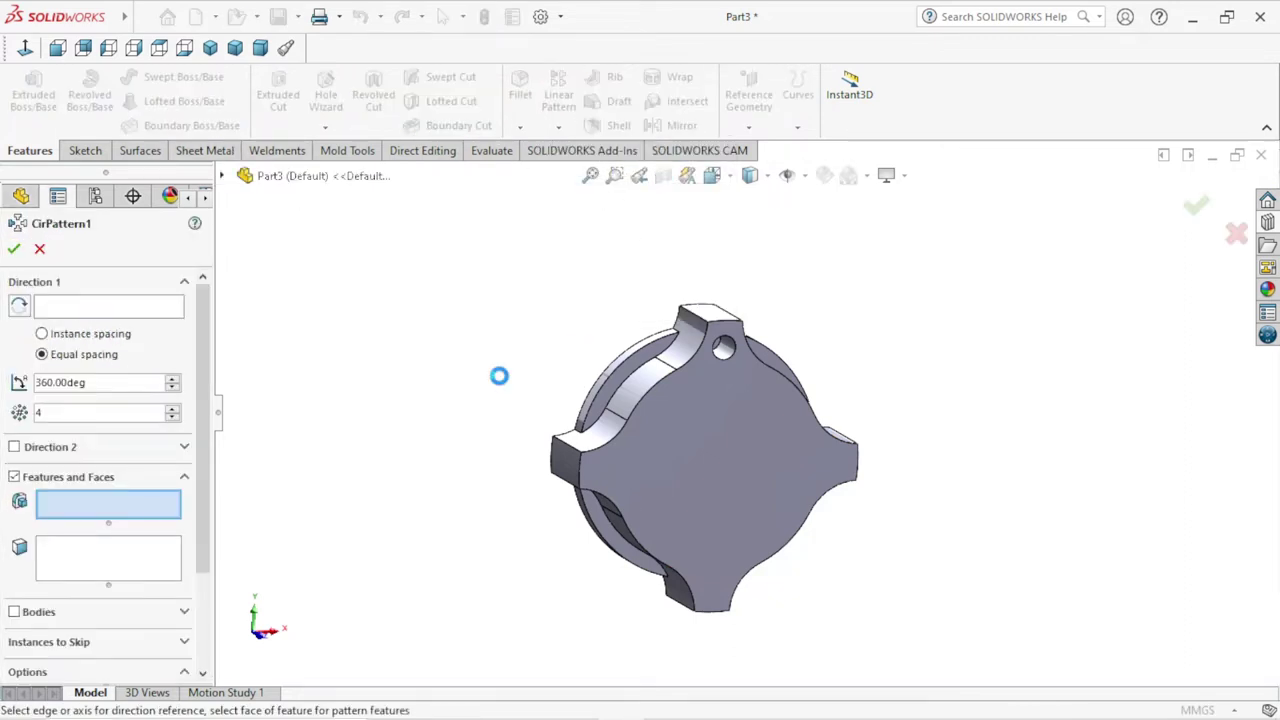
pyautogui.click(637, 400)
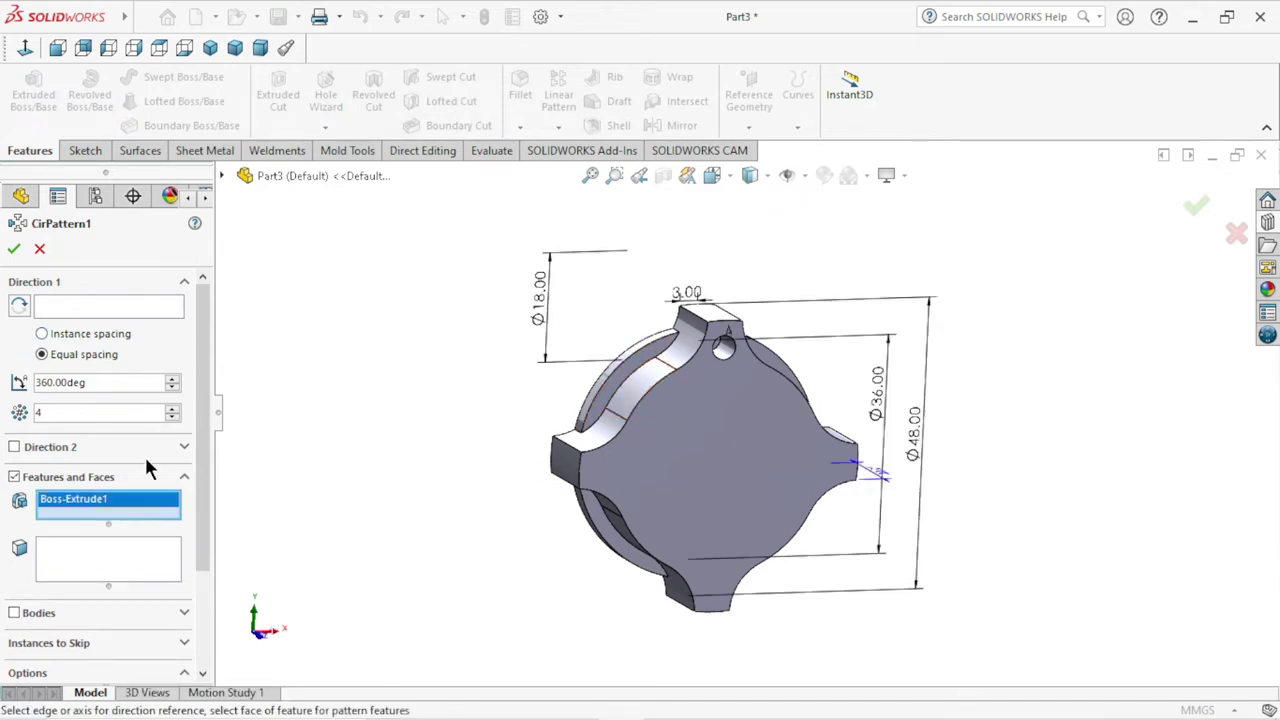
pyautogui.rightClick(120, 510)
pyautogui.click(166, 531)
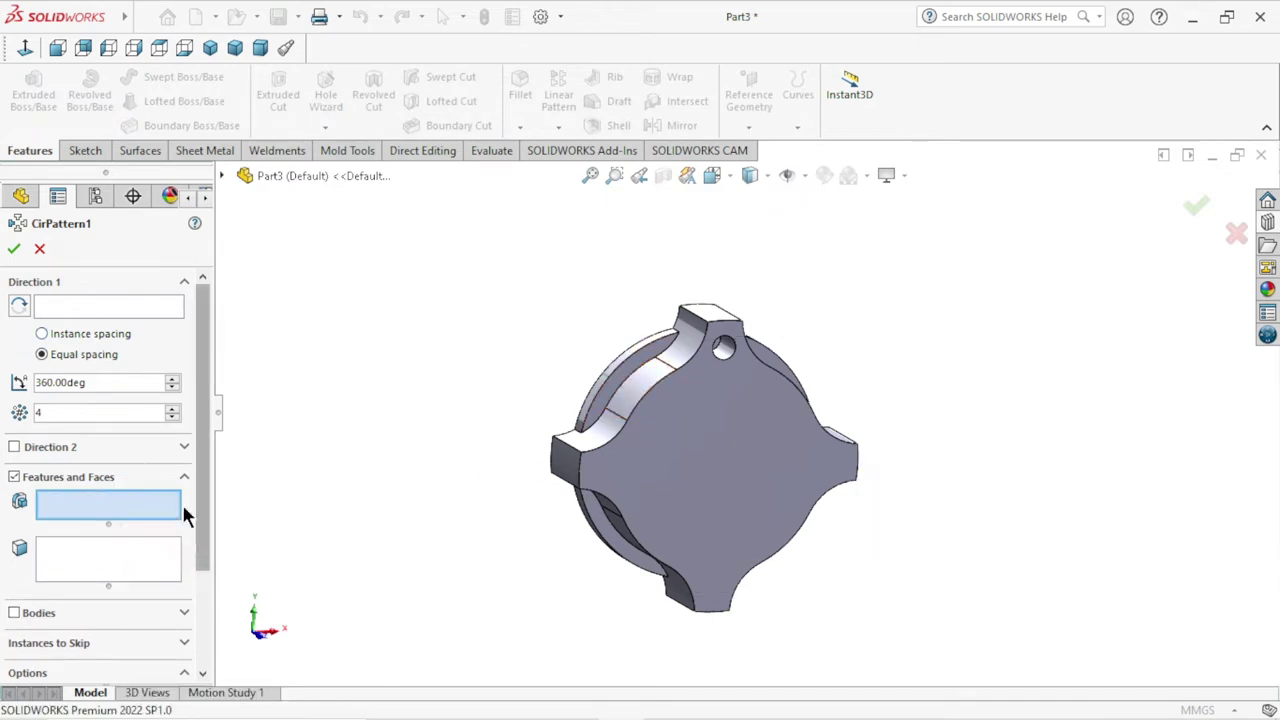
pyautogui.click(666, 389)
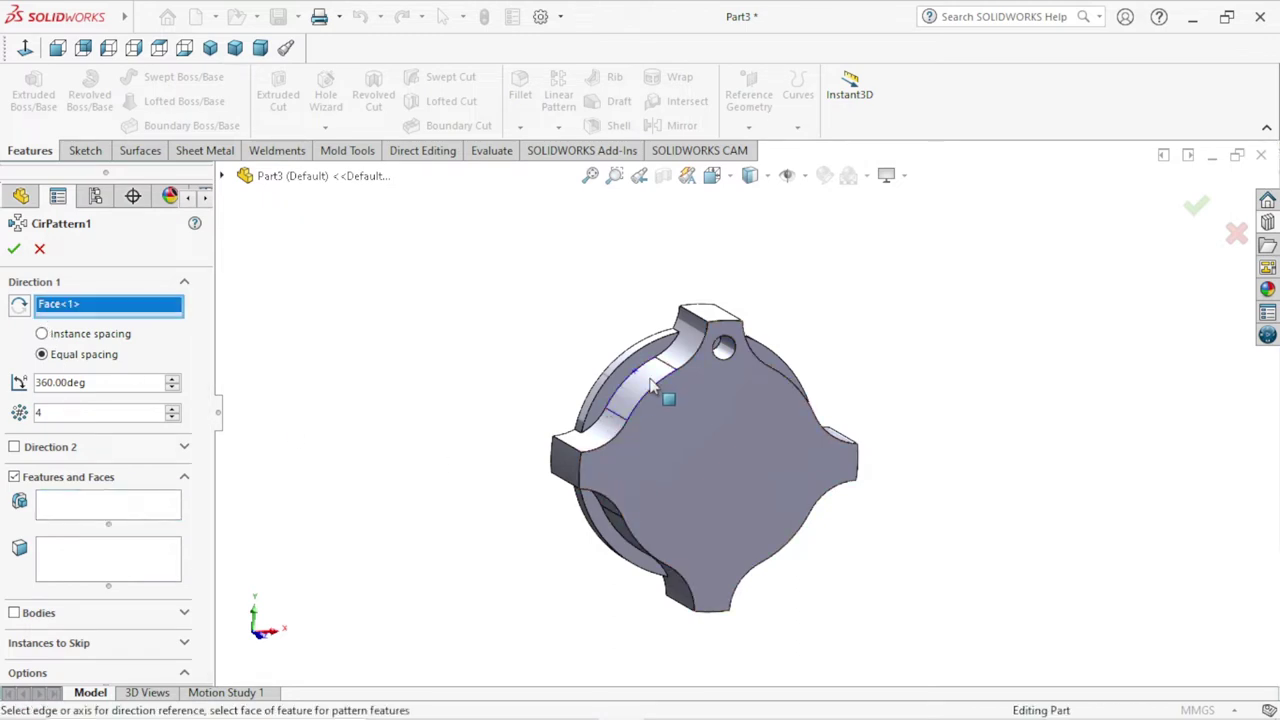
pyautogui.click(126, 503)
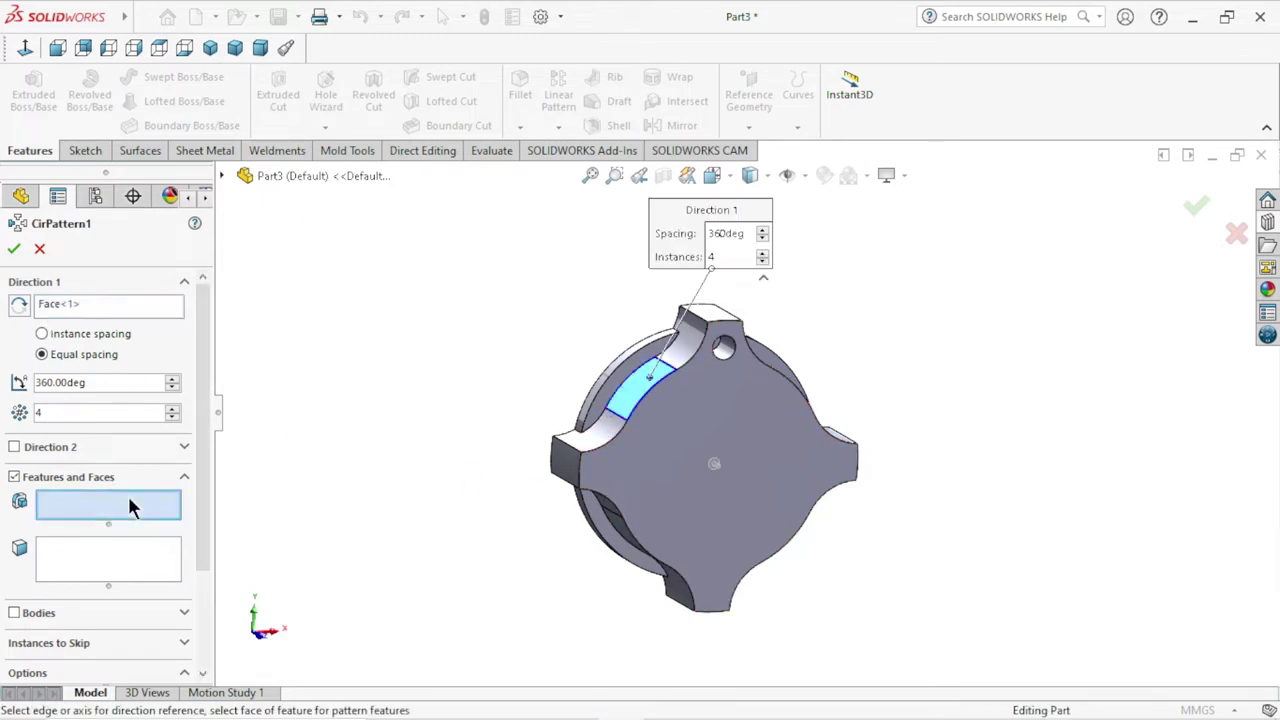
# - Pattern Cut-Extrude1 four times over 360° about the round outer face, creating CirPattern1
pyautogui.click(722, 347)
pyautogui.moveTo(614, 517)
pyautogui.mouseDown(button='middle')
pyautogui.moveTo(730, 450)
pyautogui.moveTo(728, 385)
pyautogui.mouseUp(button='middle')
pyautogui.scroll(-3, 728, 385)
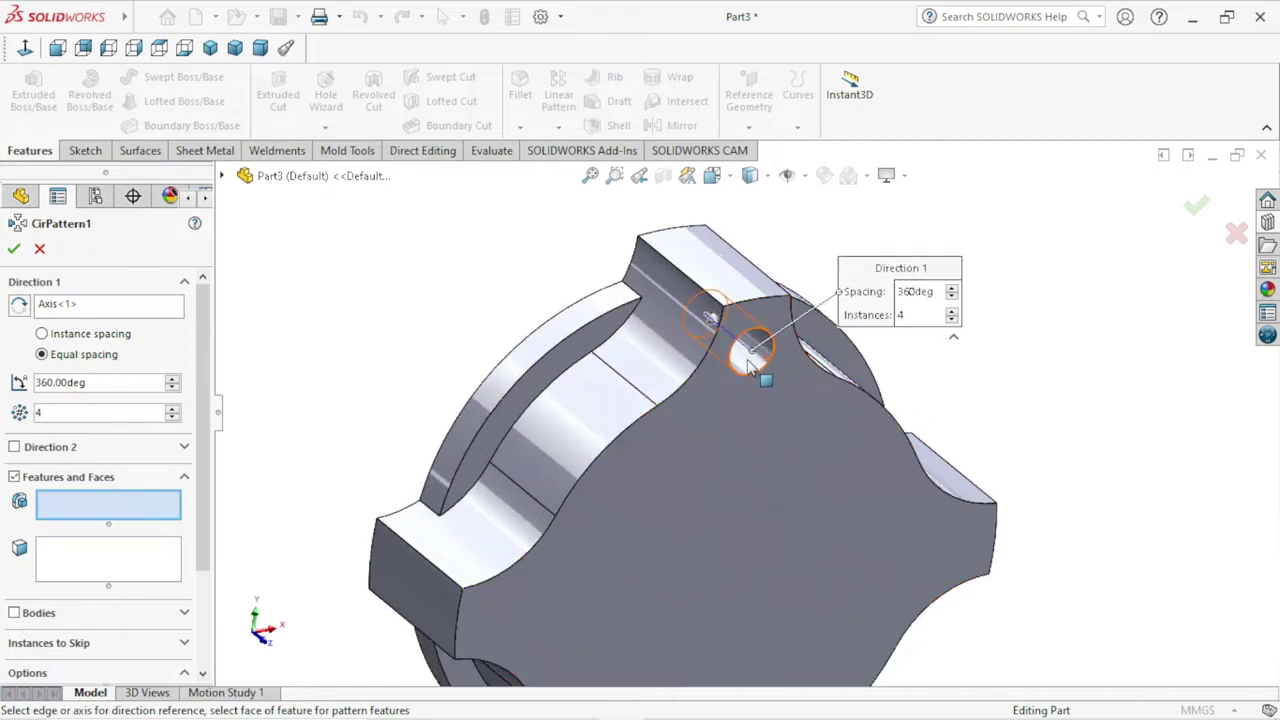
pyautogui.click(753, 357)
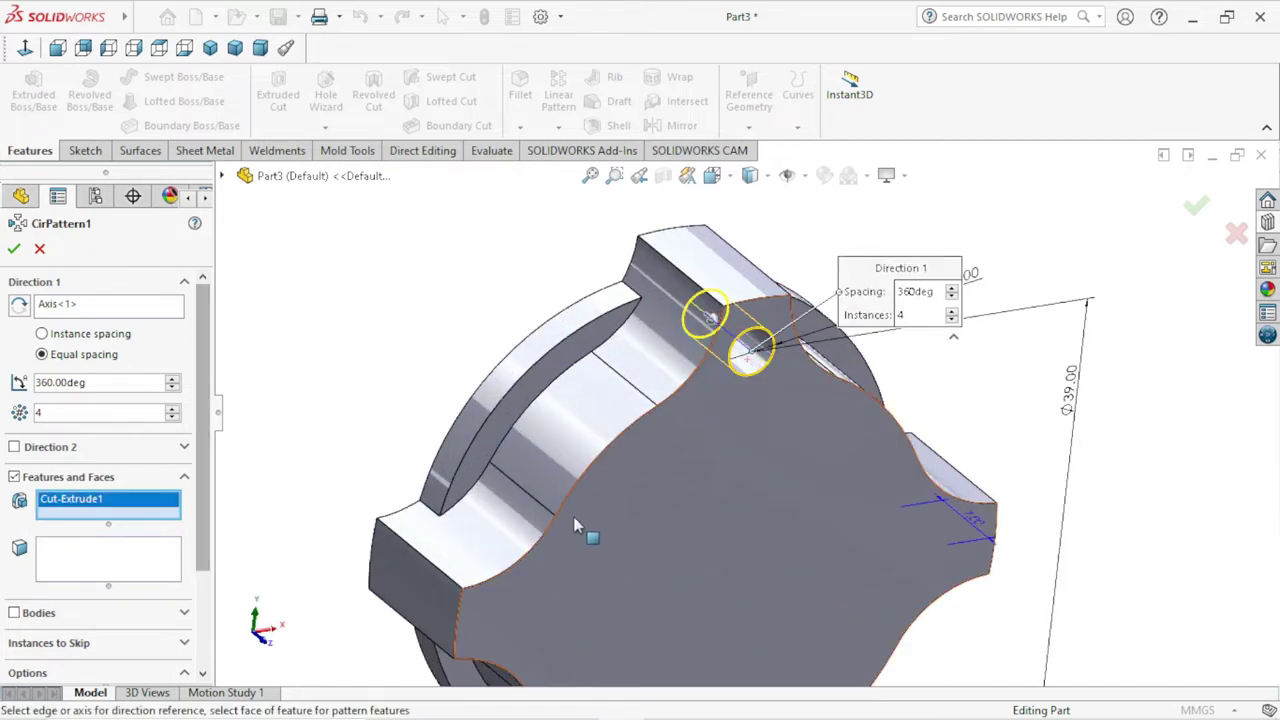
pyautogui.press('f')
pyautogui.click(80, 304)
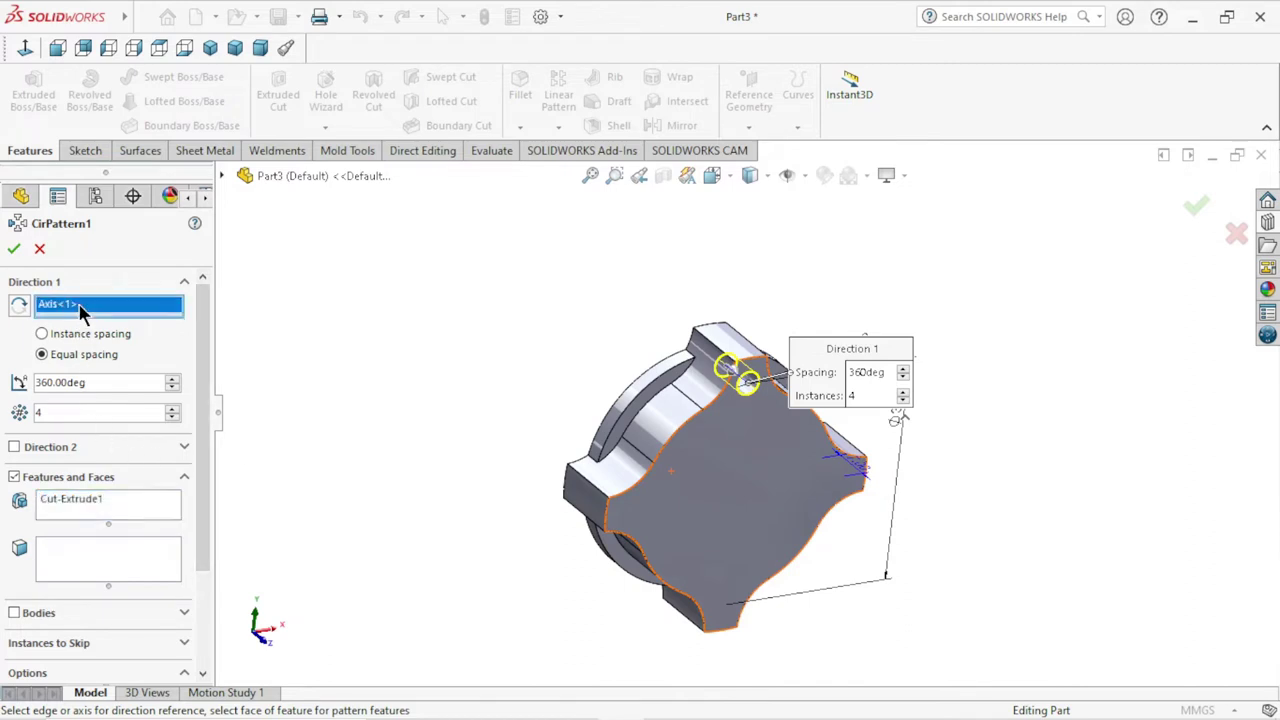
pyautogui.rightClick(80, 304)
pyautogui.click(138, 336)
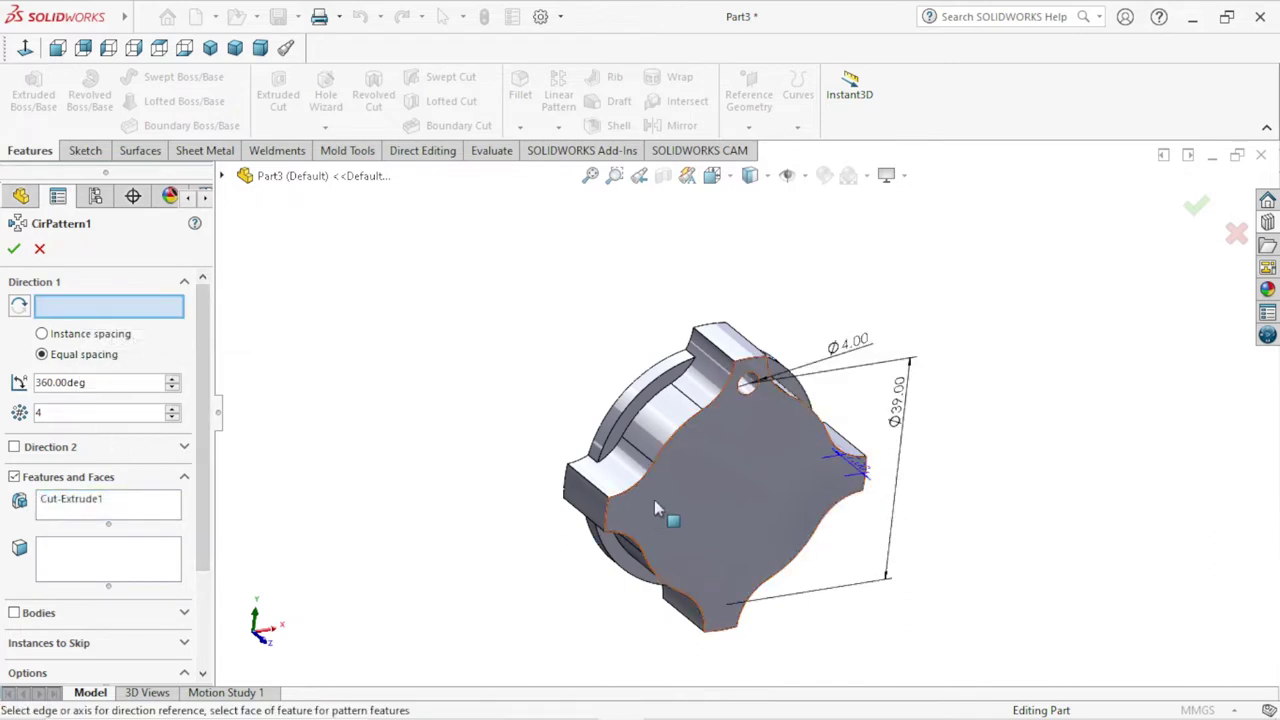
pyautogui.click(673, 428)
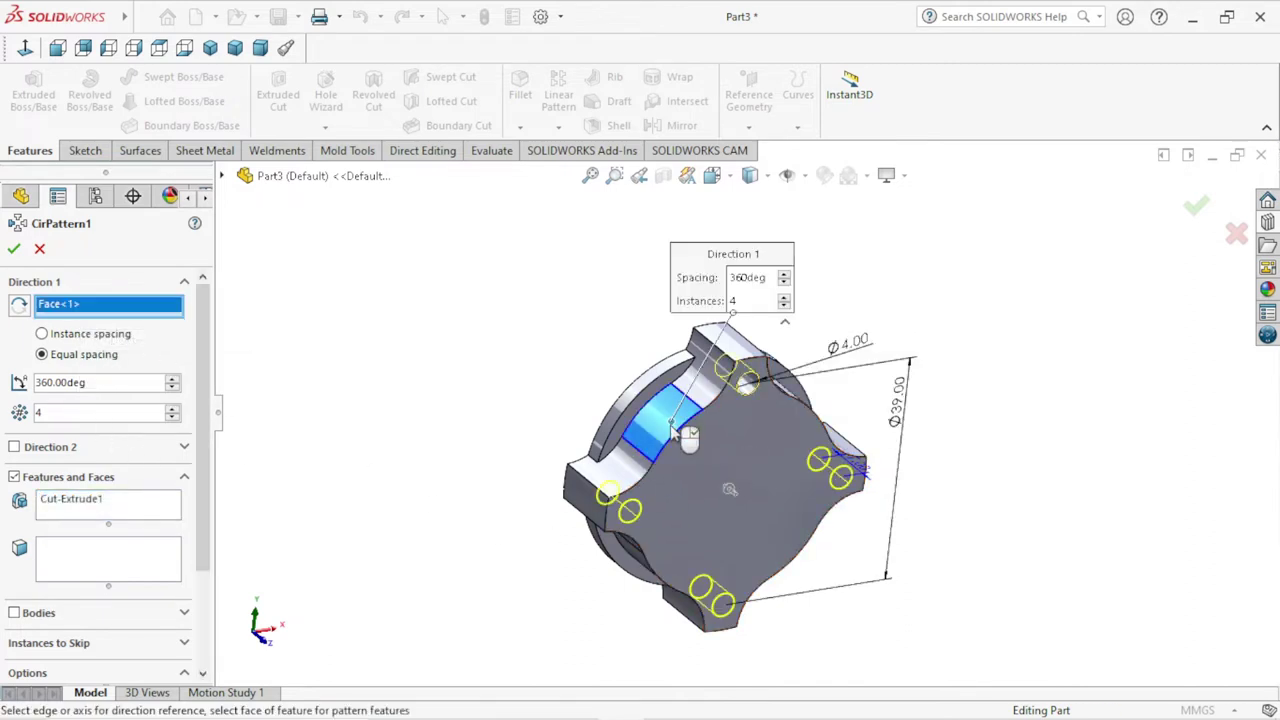
pyautogui.click(17, 251)
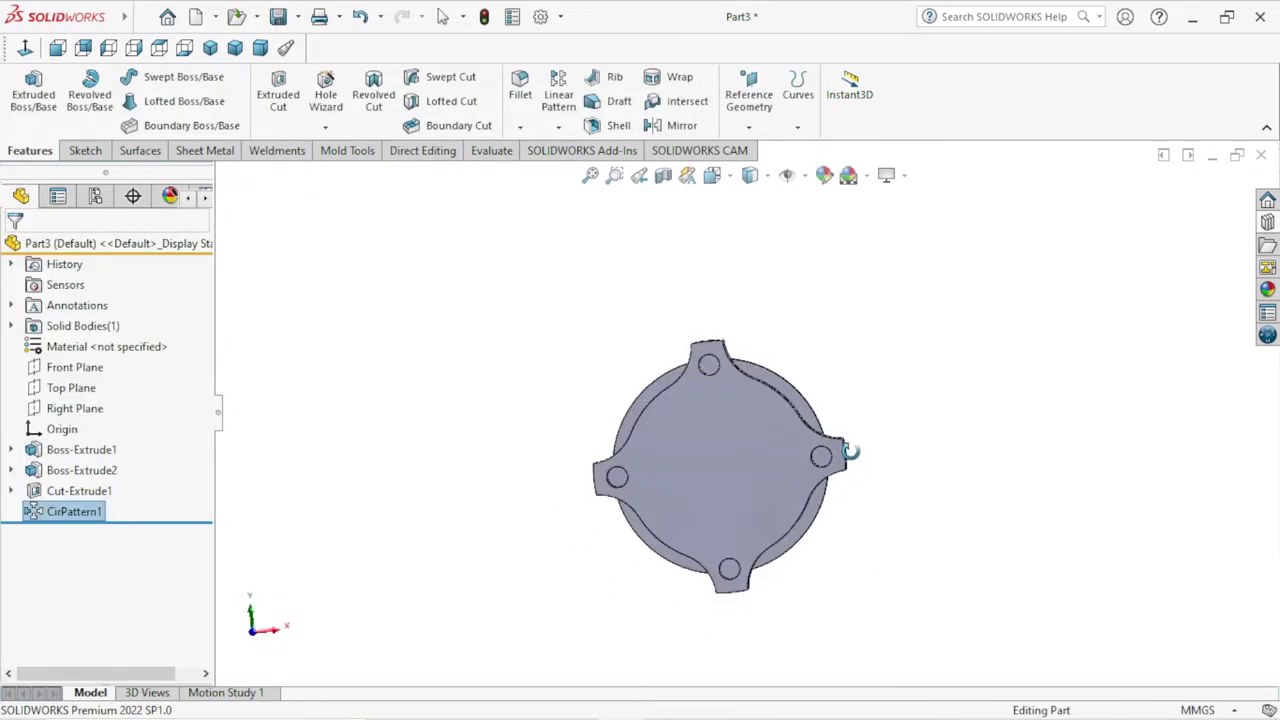
pyautogui.moveTo(848, 450); pyautogui.dragTo(784, 420, button='middle')
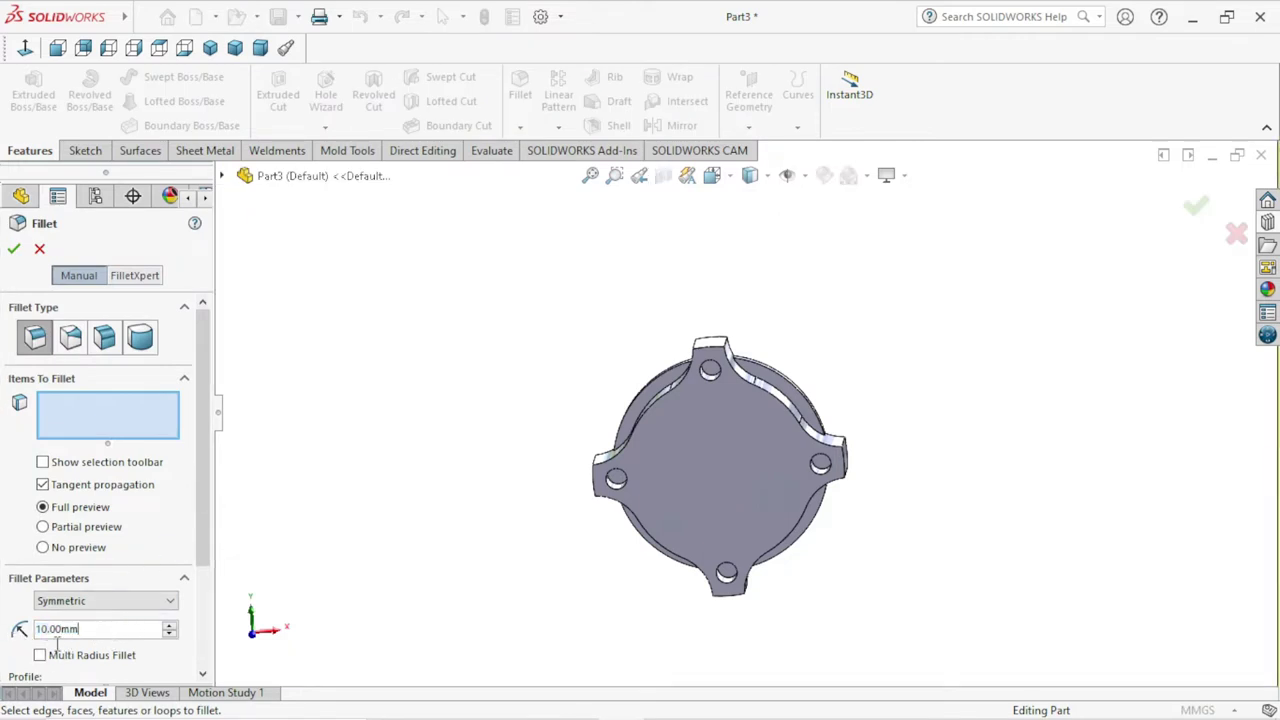
# - Set the fillet radius to 2 mm, drop the stray face, and select the first four tab edges
pyautogui.write('2')
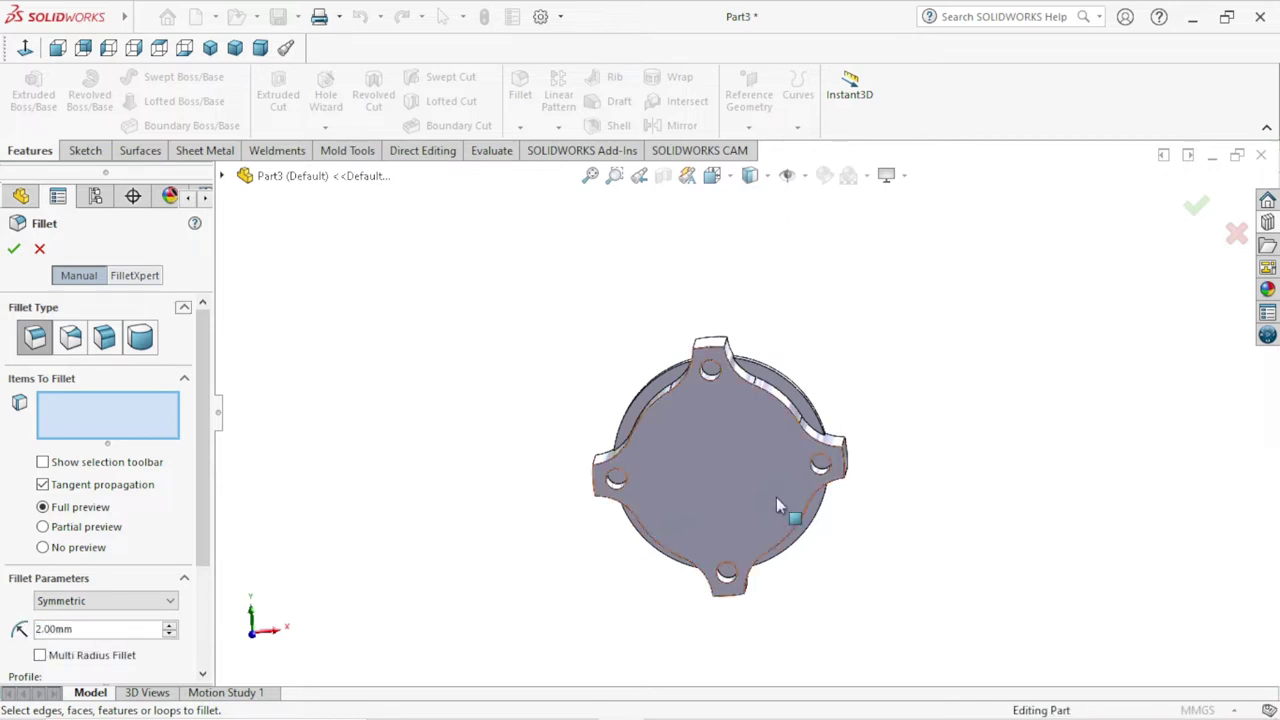
pyautogui.moveTo(776, 497)
pyautogui.mouseDown(button='middle')
pyautogui.moveTo(690, 495)
pyautogui.moveTo(777, 543)
pyautogui.mouseUp(button='middle')
pyautogui.scroll(-5, 774, 446)
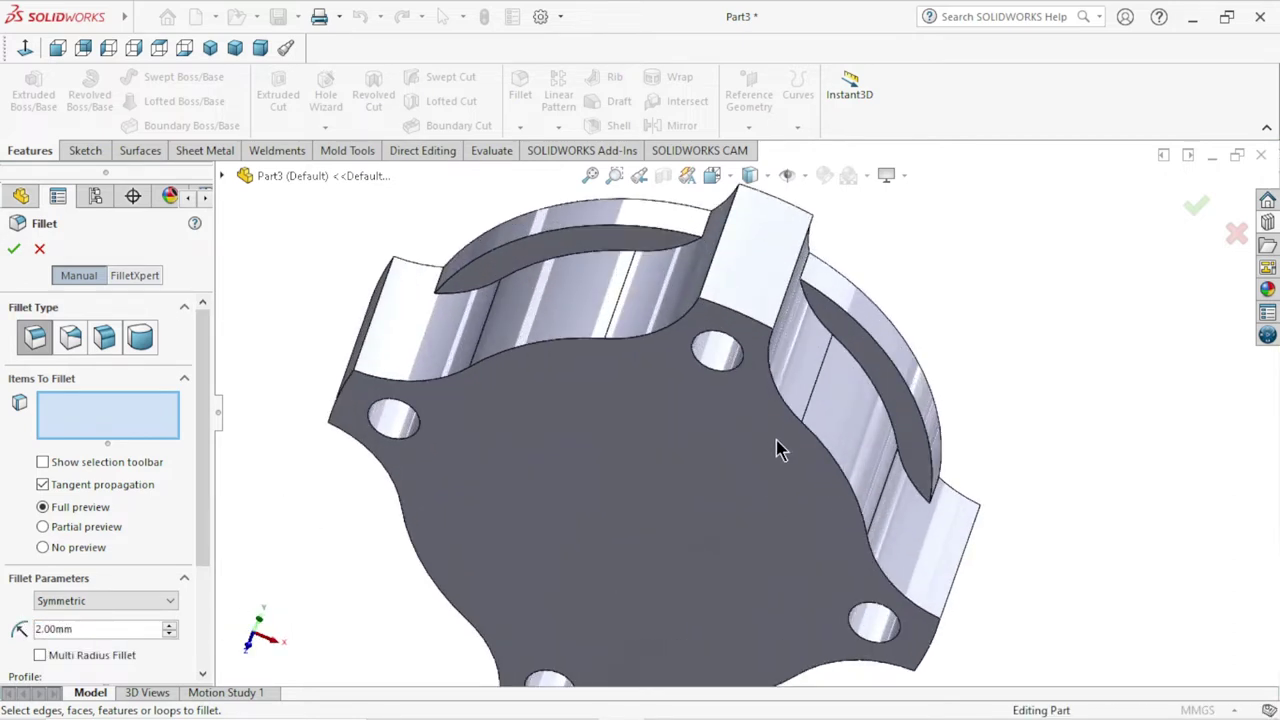
pyautogui.click(848, 329)
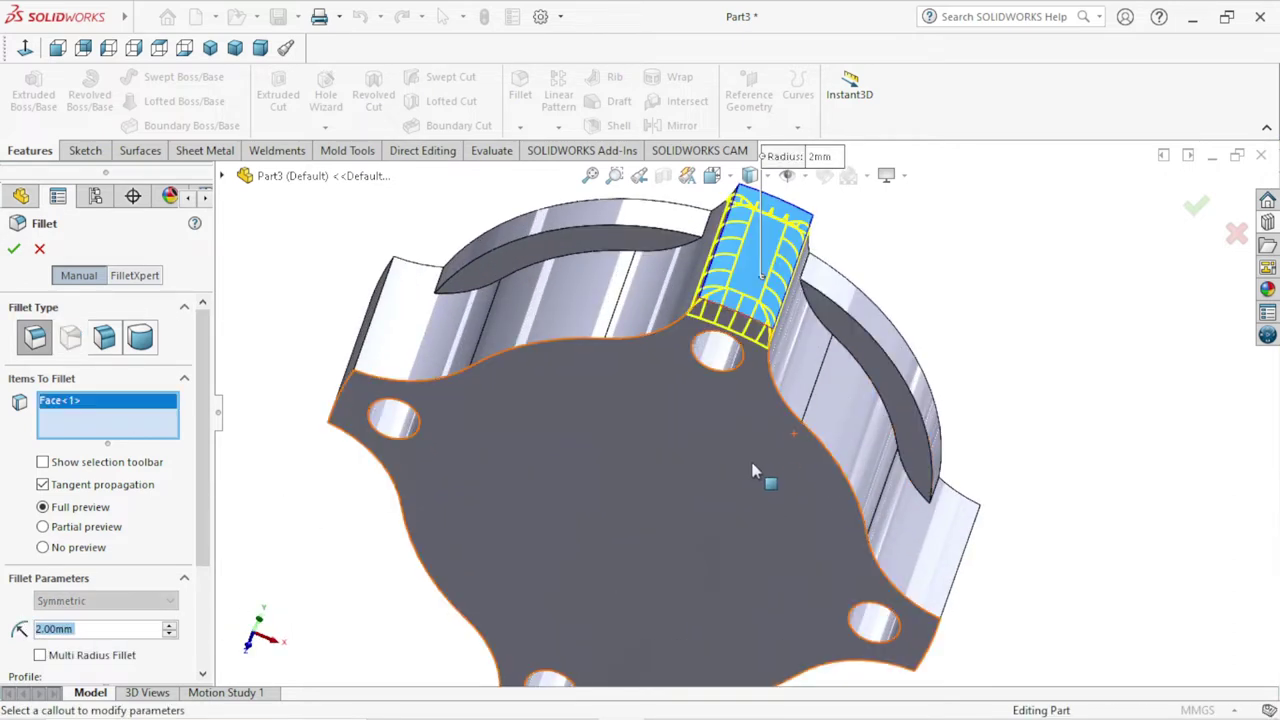
pyautogui.rightClick(82, 399)
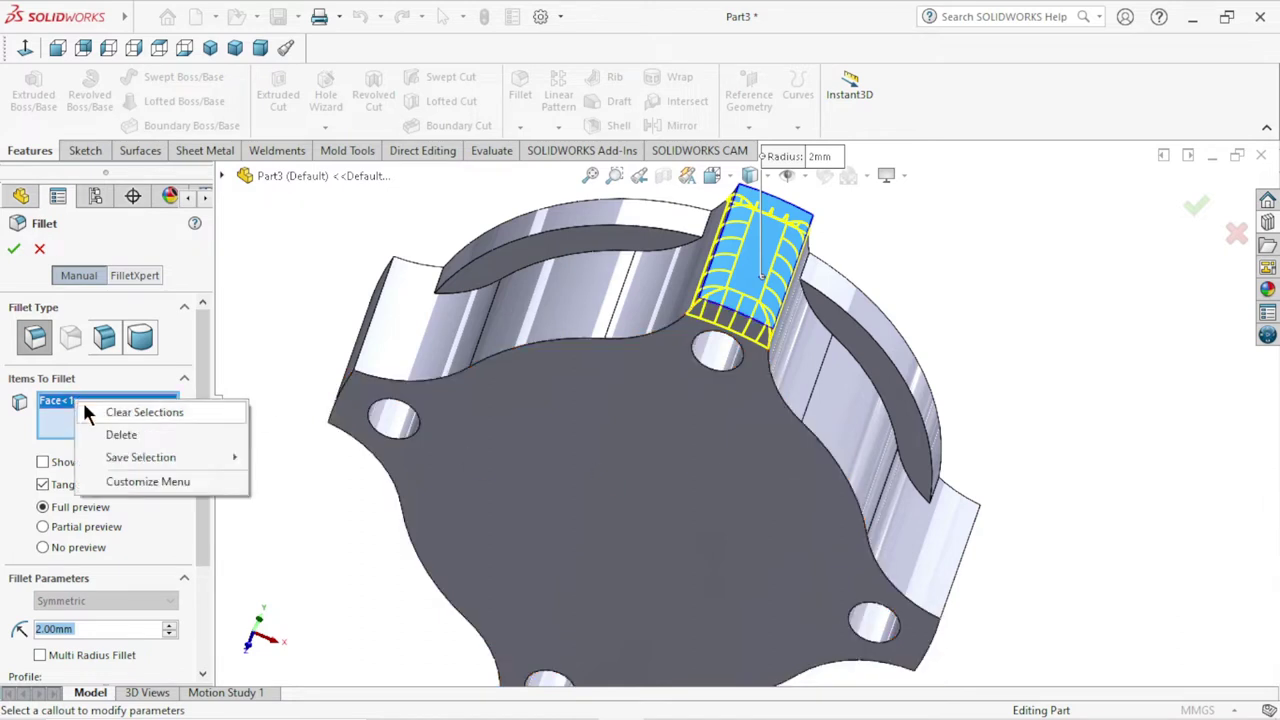
pyautogui.click(131, 432)
pyautogui.moveTo(808, 363); pyautogui.dragTo(818, 305, button='middle')
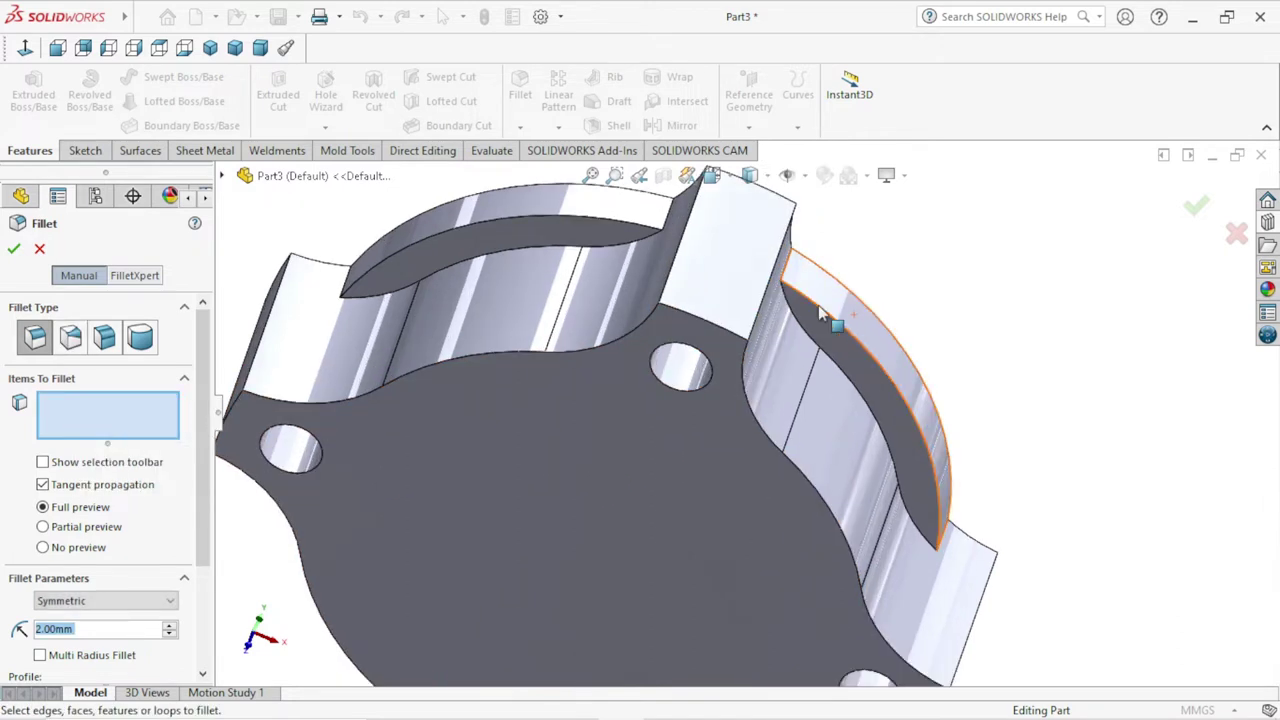
pyautogui.click(765, 303)
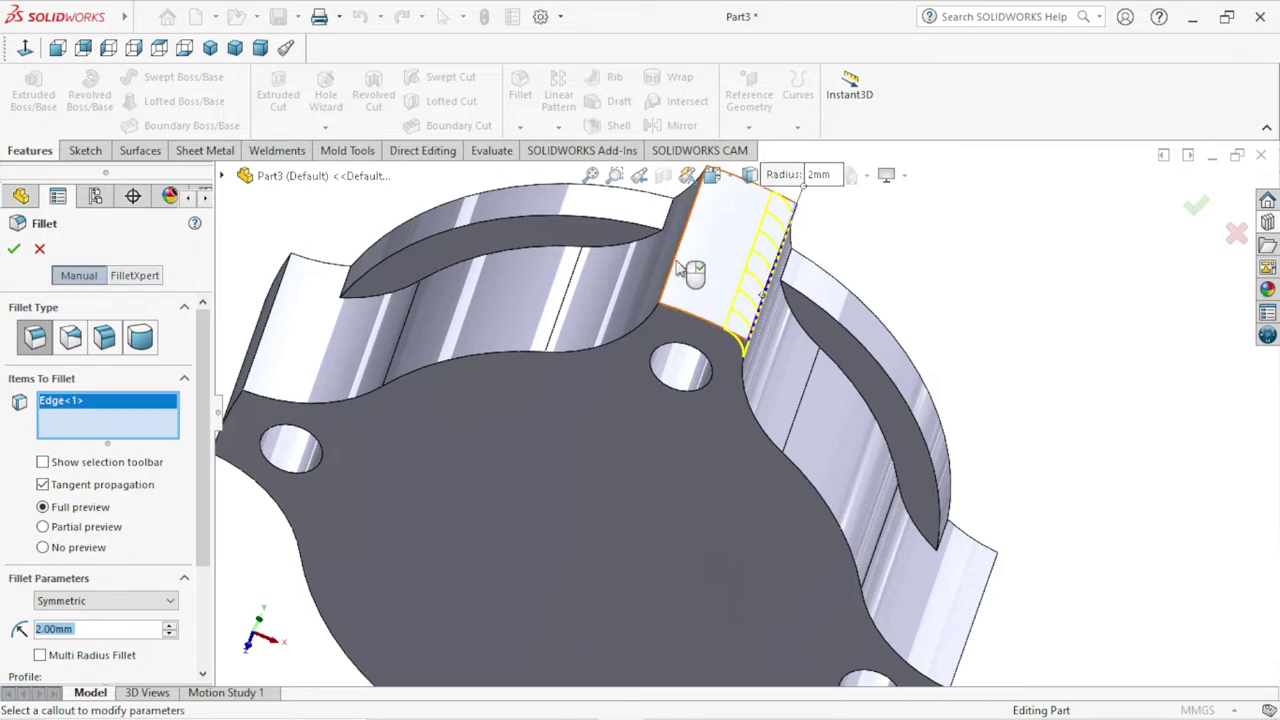
pyautogui.click(578, 335)
pyautogui.moveTo(578, 337); pyautogui.dragTo(322, 372, button='middle')
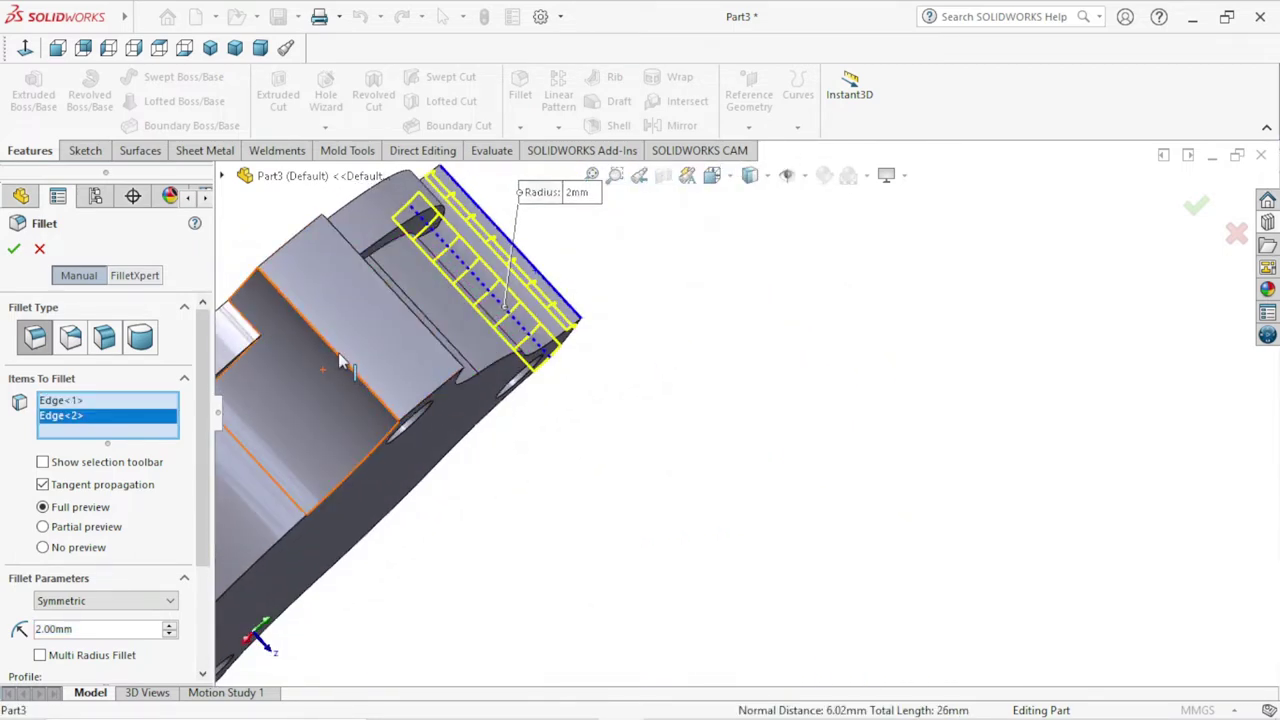
pyautogui.click(335, 365)
pyautogui.moveTo(401, 357)
pyautogui.mouseDown(button='middle')
pyautogui.moveTo(508, 366)
pyautogui.moveTo(402, 372)
pyautogui.mouseUp(button='middle')
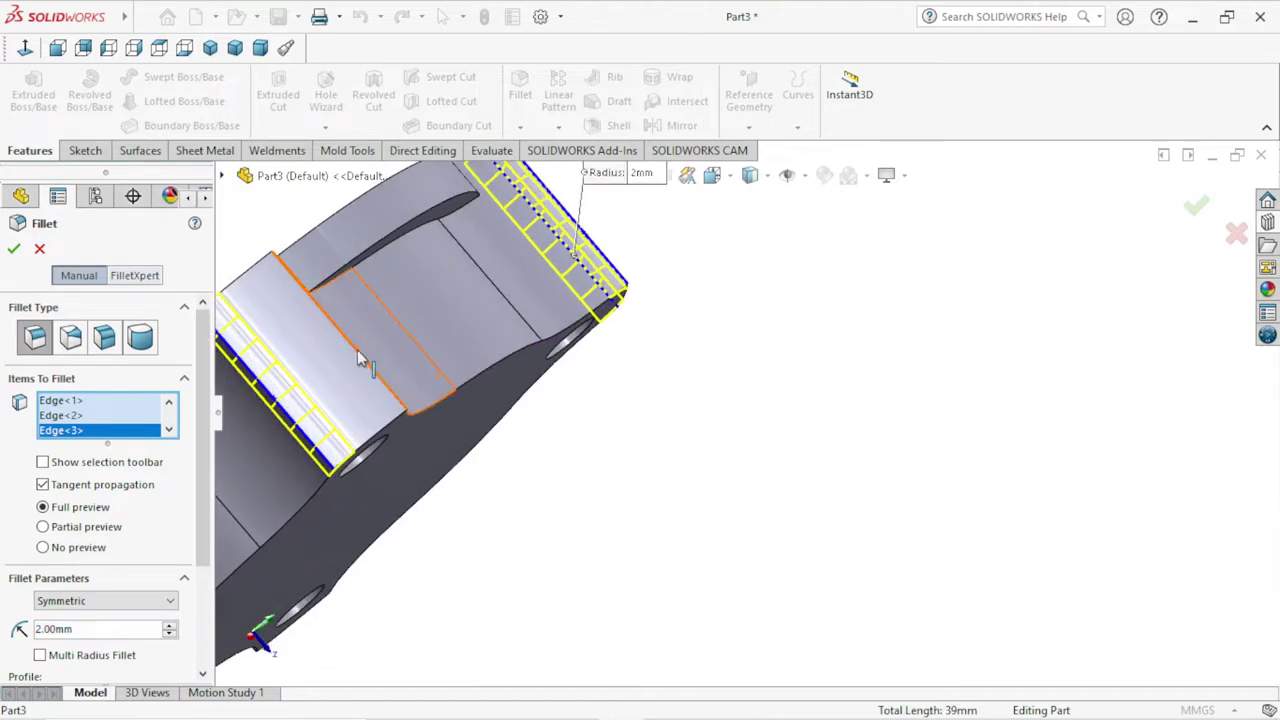
pyautogui.click(360, 360)
# - Add the remaining four vertical tab edges and confirm the 2 mm fillet as Fillet1
pyautogui.scroll(3, 448, 450)
pyautogui.scroll(2, 448, 450)
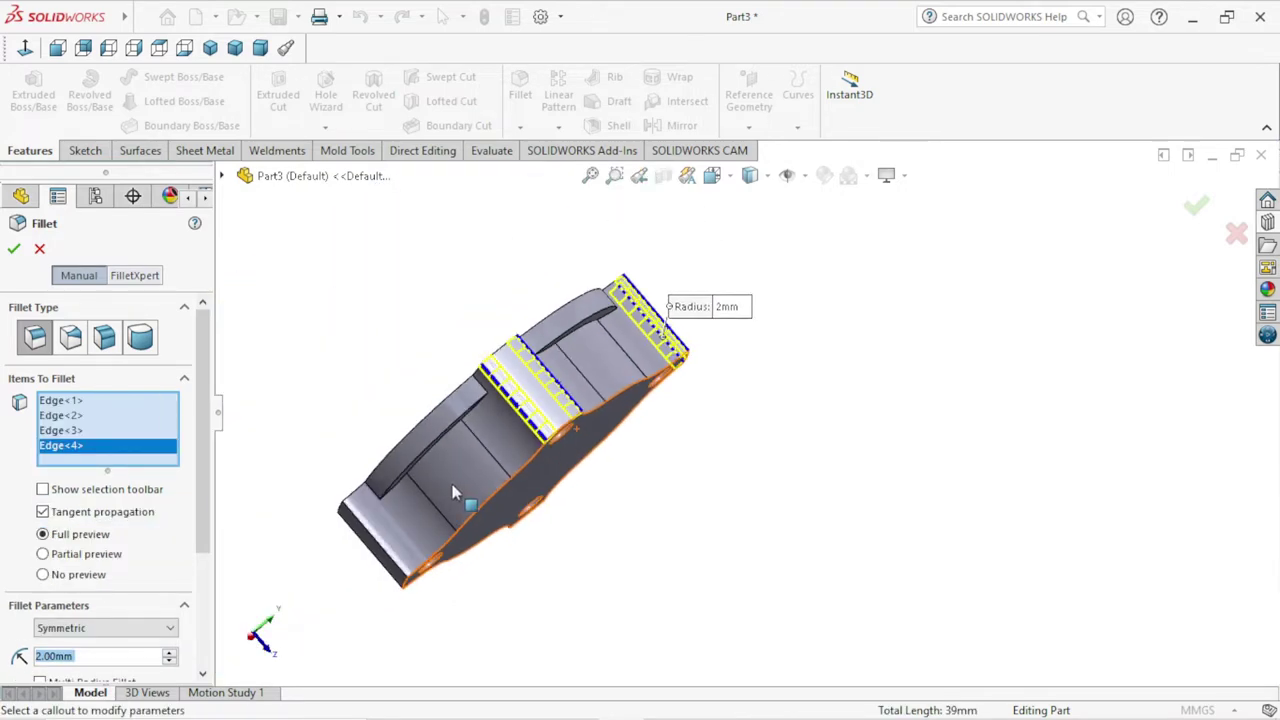
pyautogui.moveTo(448, 450)
pyautogui.mouseDown(button='middle')
pyautogui.moveTo(587, 403)
pyautogui.moveTo(613, 461)
pyautogui.mouseUp(button='middle')
pyautogui.scroll(-3, 613, 469)
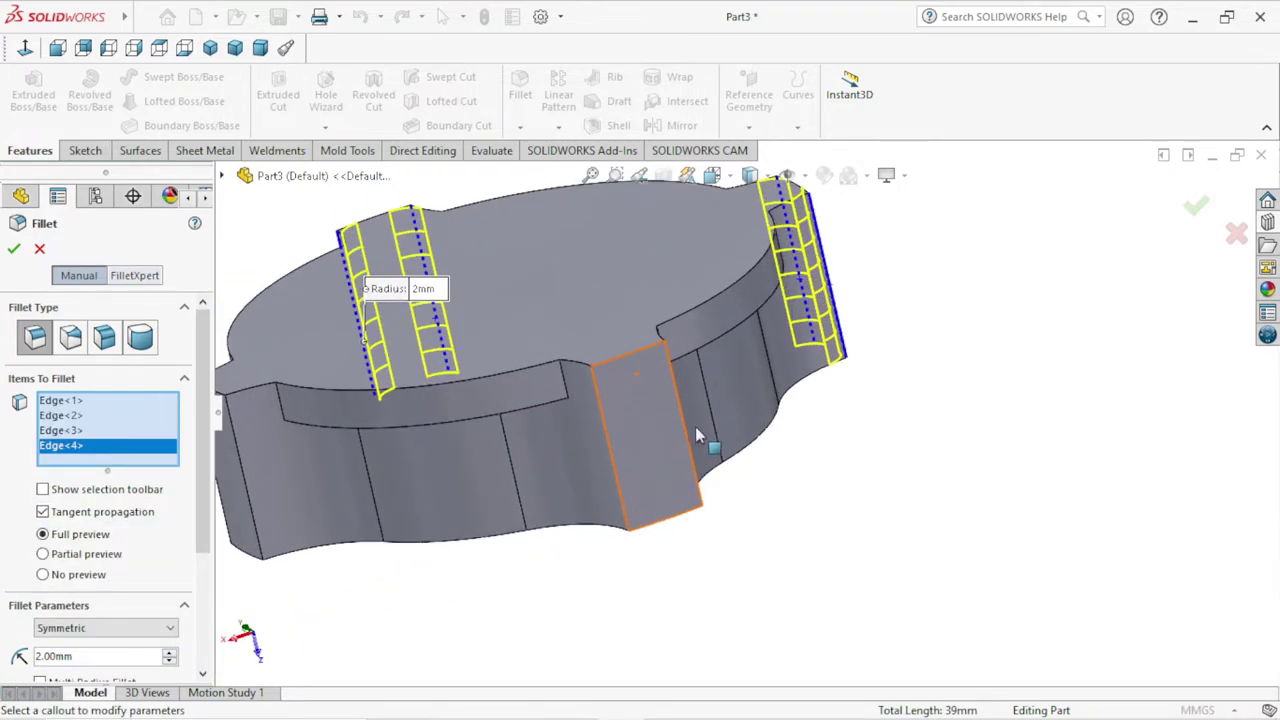
pyautogui.scroll(-2, 690, 430)
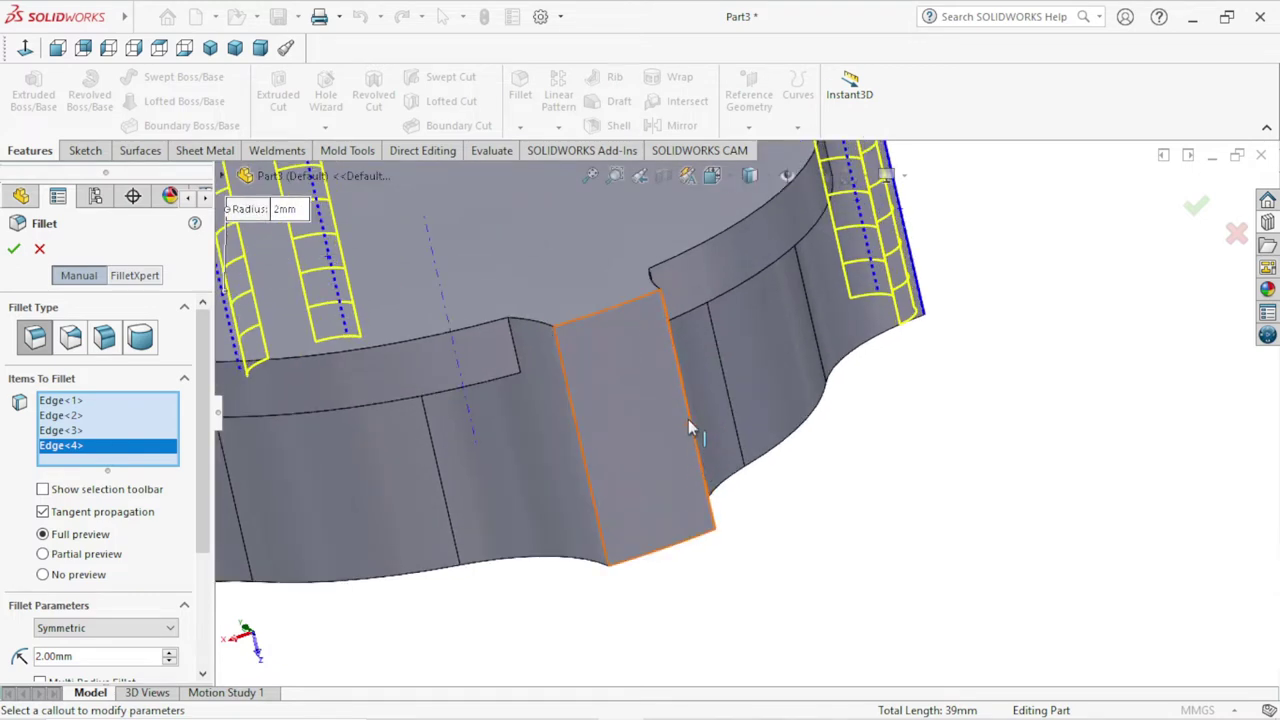
pyautogui.click(689, 419)
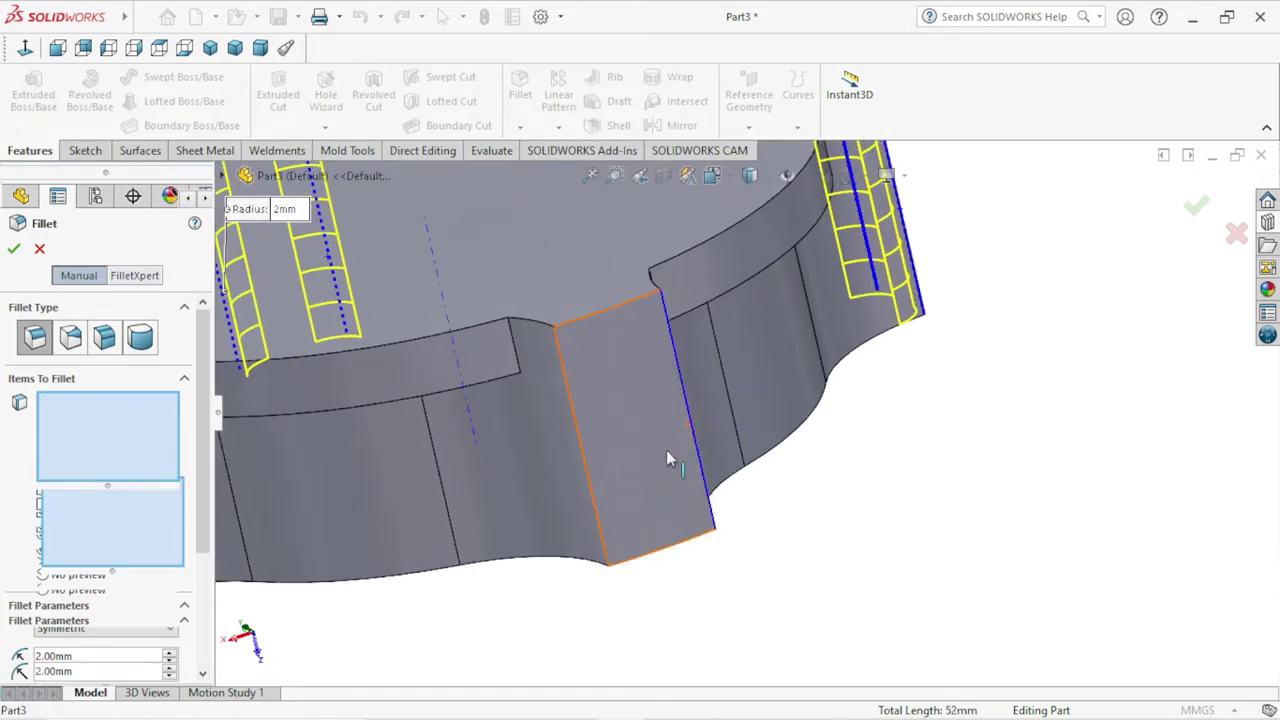
pyautogui.click(588, 476)
pyautogui.moveTo(586, 523); pyautogui.dragTo(645, 477, button='middle')
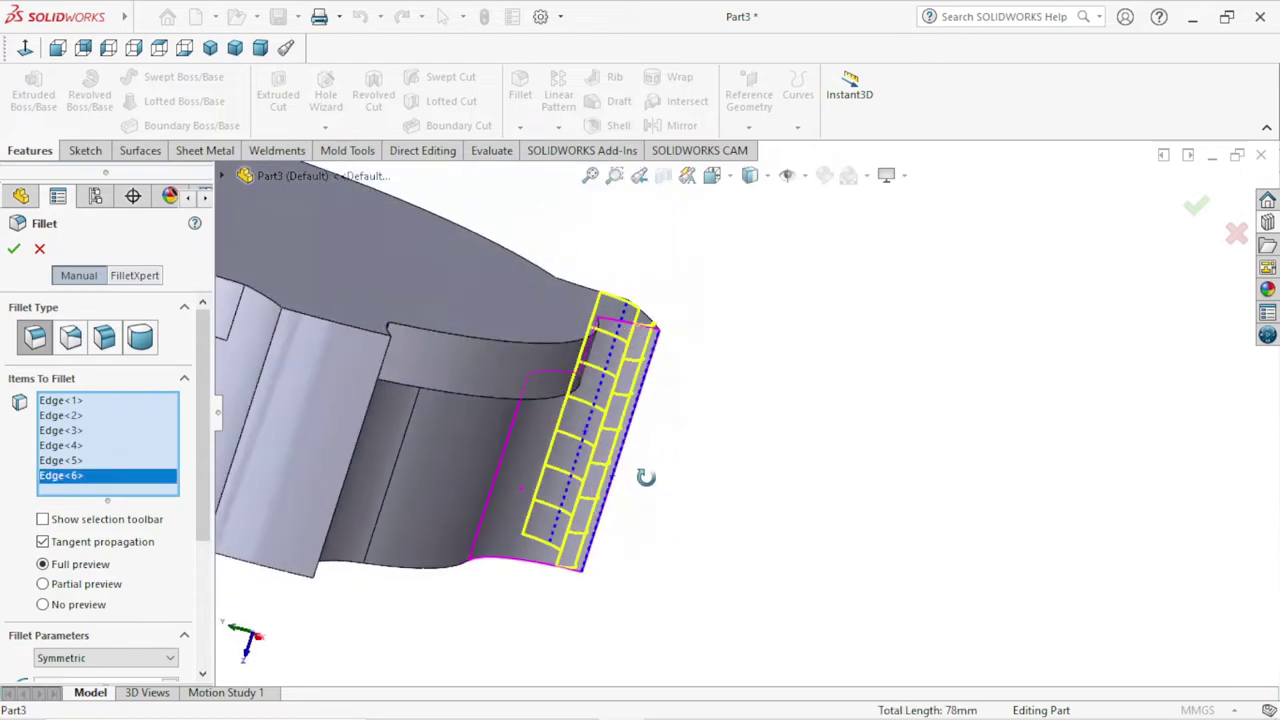
pyautogui.scroll(3, 645, 477)
pyautogui.scroll(-3, 519, 431)
pyautogui.scroll(-1, 519, 431)
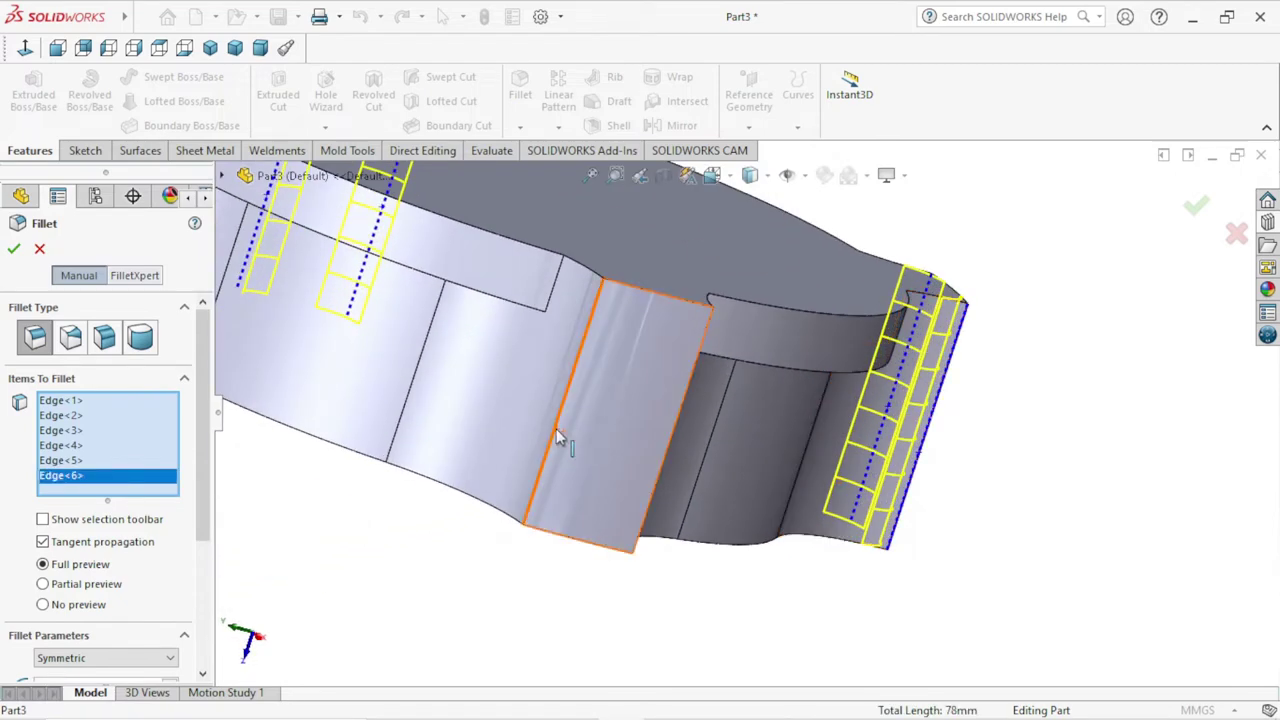
pyautogui.click(557, 437)
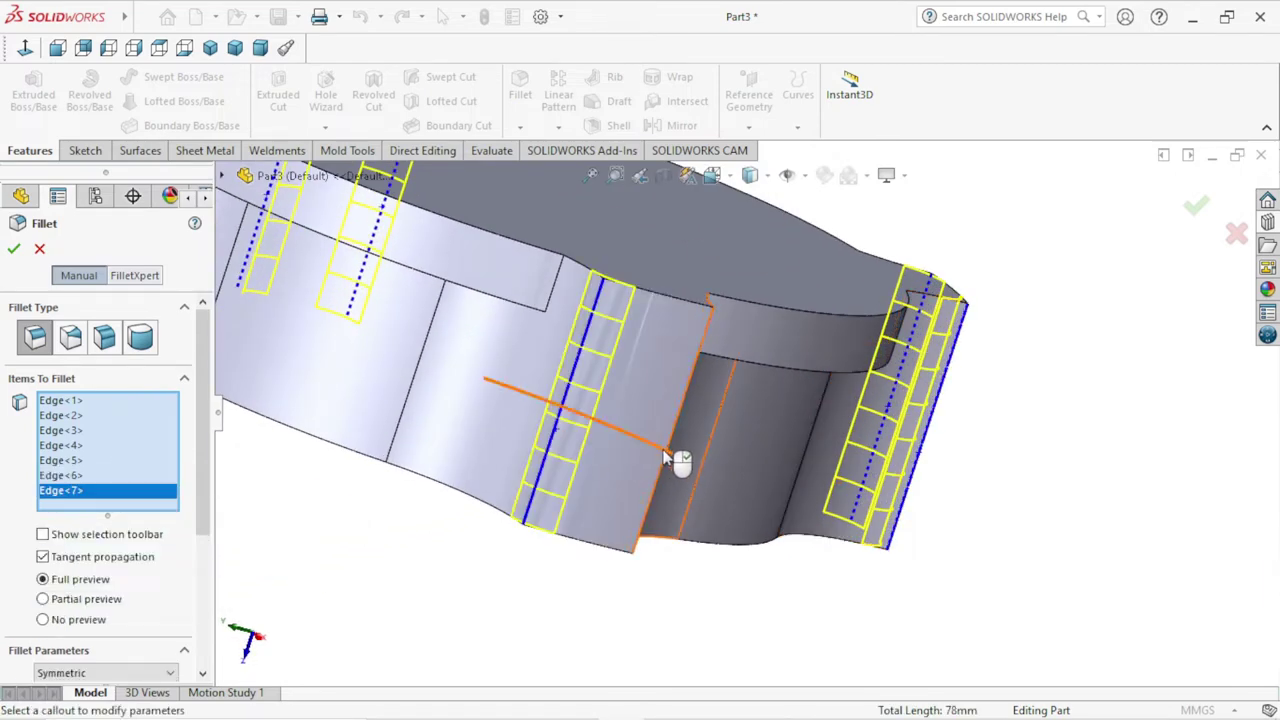
pyautogui.click(664, 463)
pyautogui.moveTo(716, 488); pyautogui.dragTo(801, 323, button='middle')
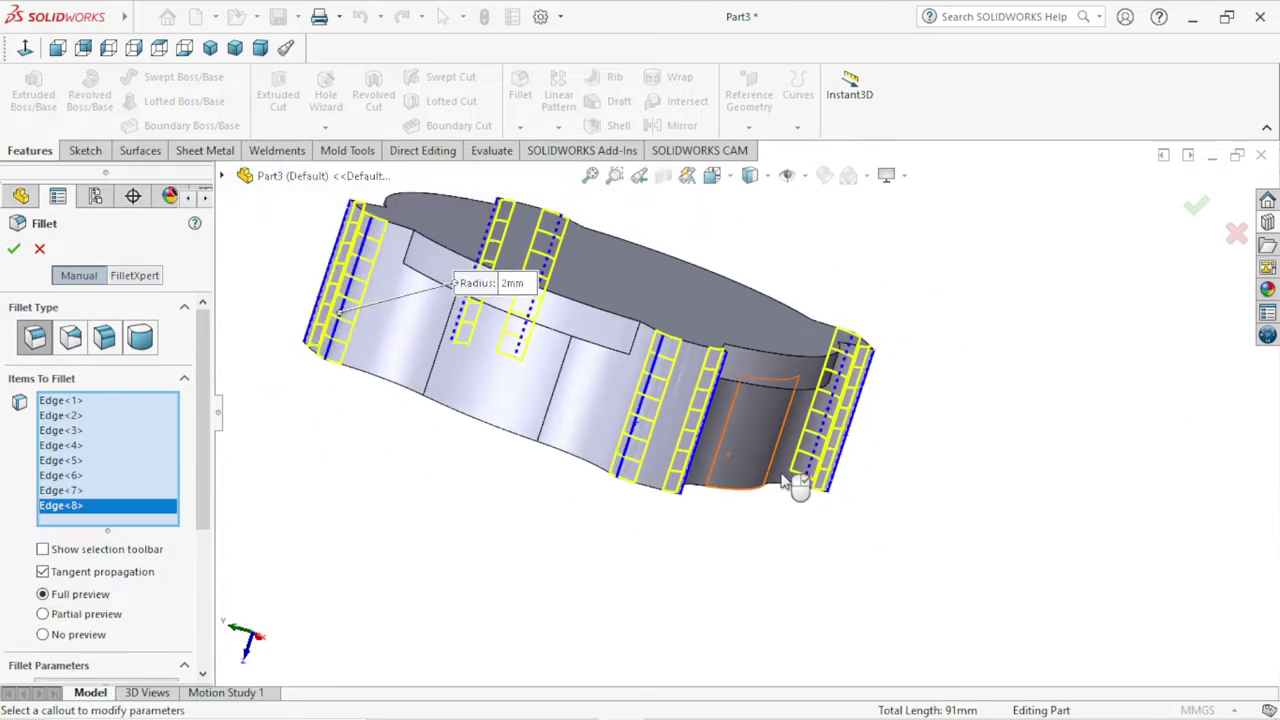
pyautogui.click(14, 249)
pyautogui.scroll(3, 792, 514)
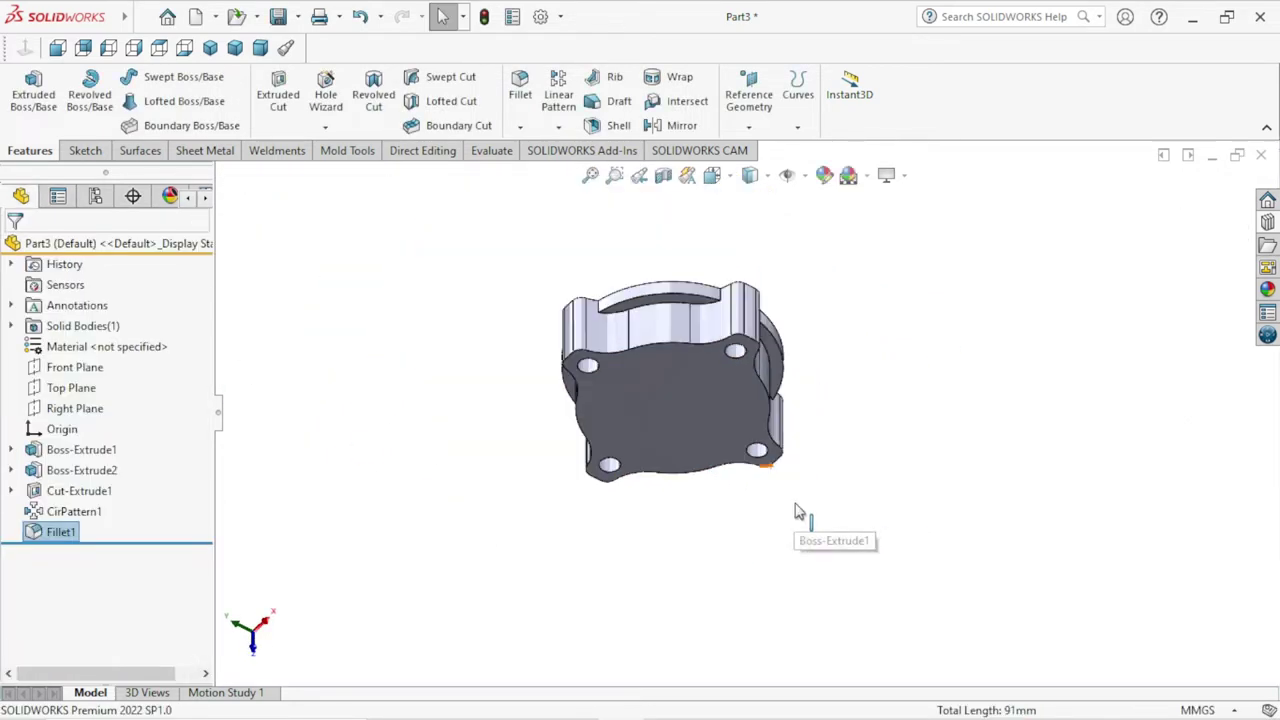
pyautogui.moveTo(800, 509)
pyautogui.mouseDown(button='middle')
pyautogui.moveTo(677, 383)
pyautogui.moveTo(724, 395)
pyautogui.mouseUp(button='middle')
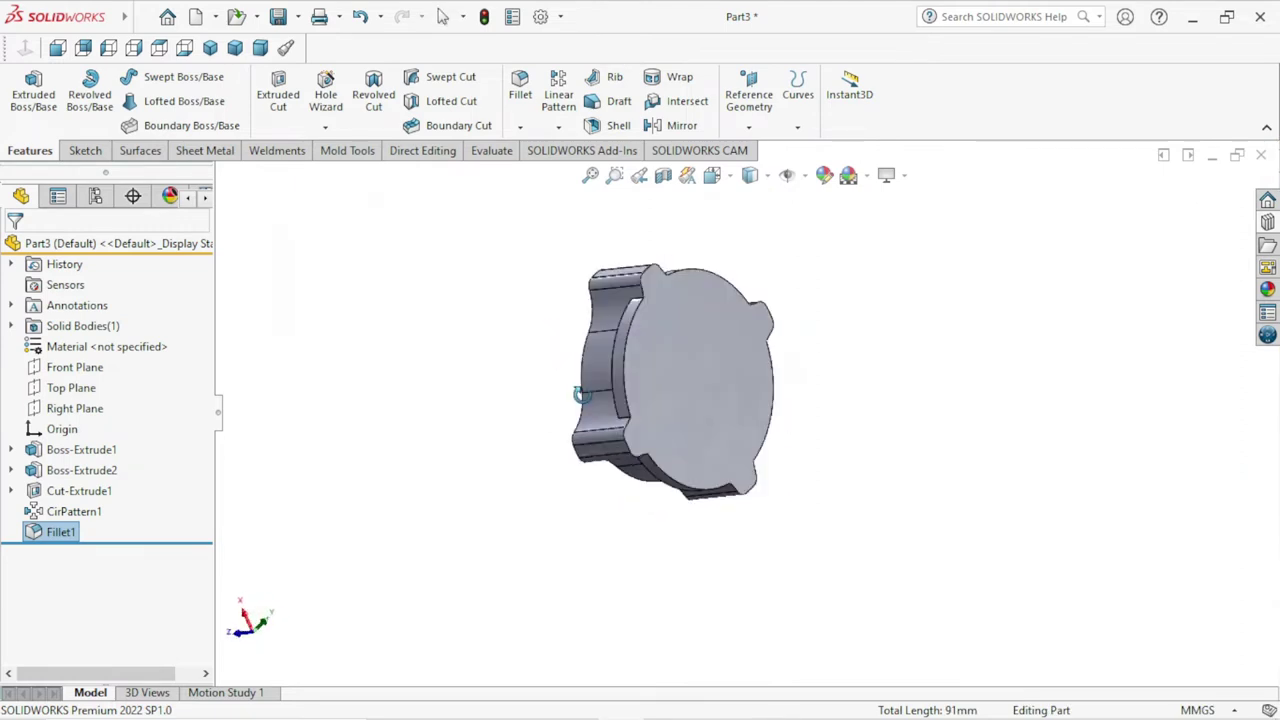
# - Start a new 1 mm fillet and select the first two curved edges of the back step
pyautogui.scroll(-2, 724, 395)
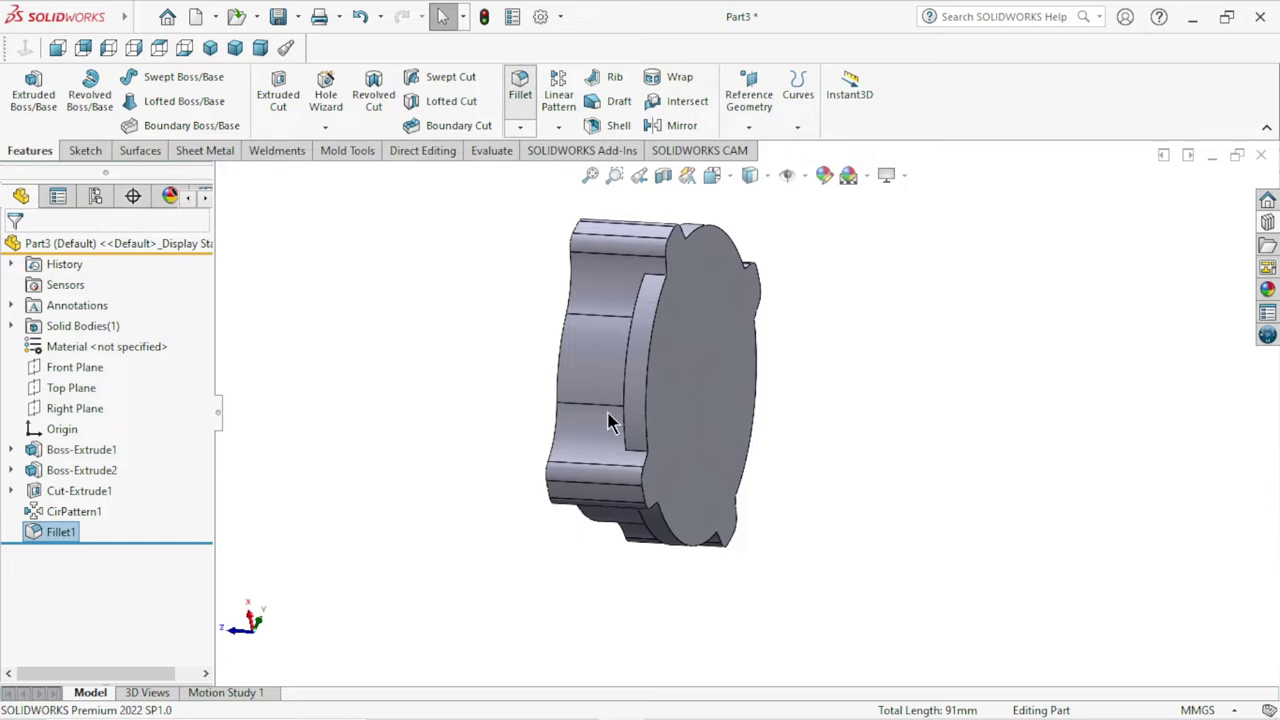
pyautogui.press('Return')
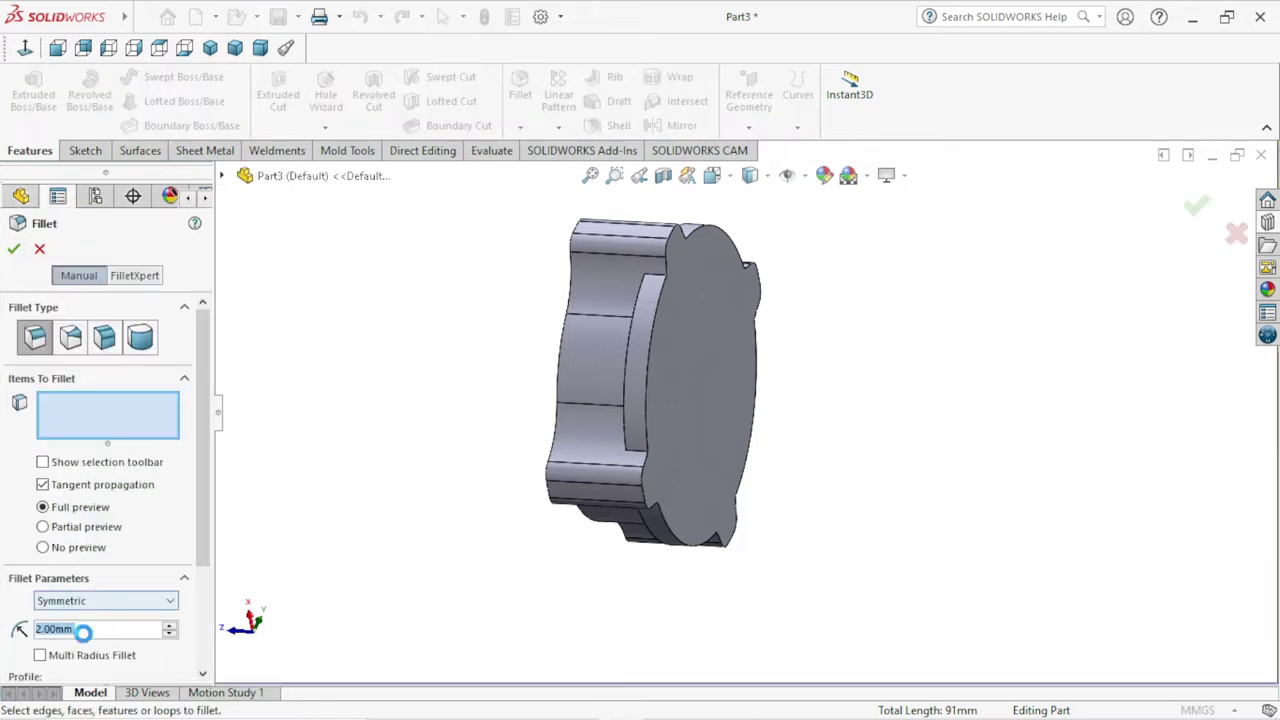
pyautogui.write('1')
pyautogui.press('Return')
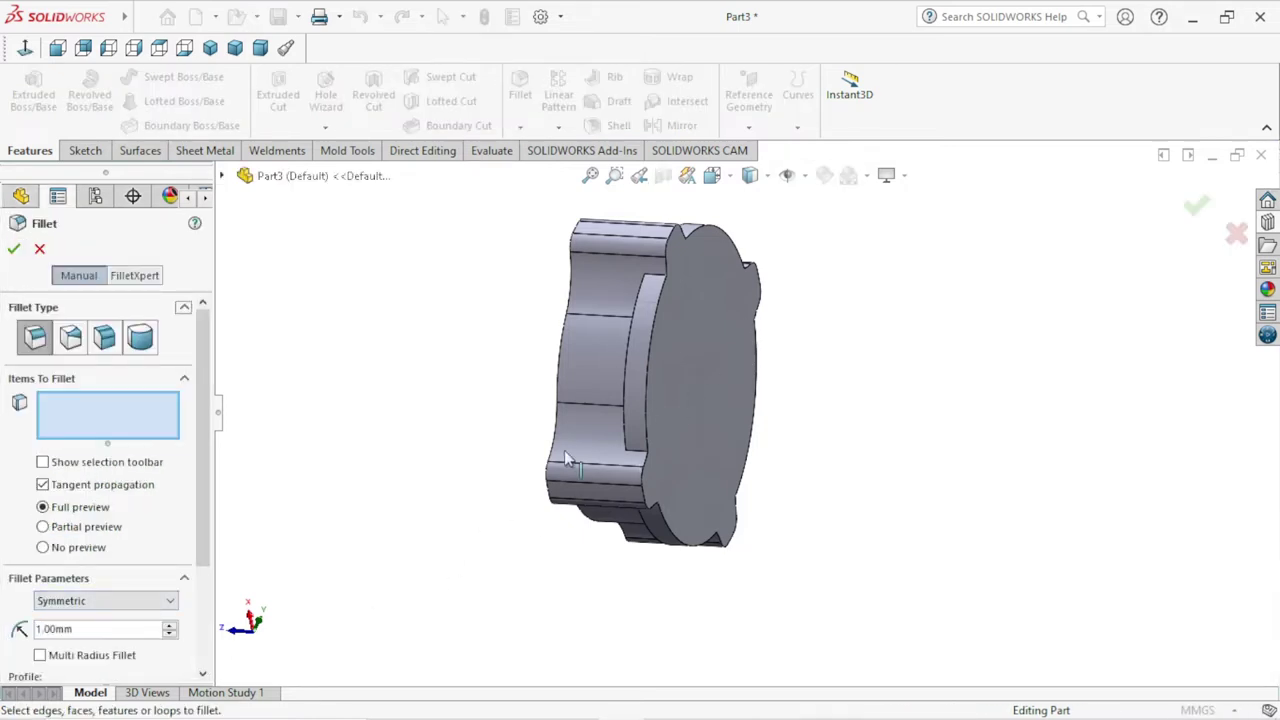
pyautogui.moveTo(632, 380)
pyautogui.mouseDown(button='middle')
pyautogui.moveTo(800, 380)
pyautogui.moveTo(800, 403)
pyautogui.mouseUp(button='middle')
pyautogui.scroll(-3, 789, 386)
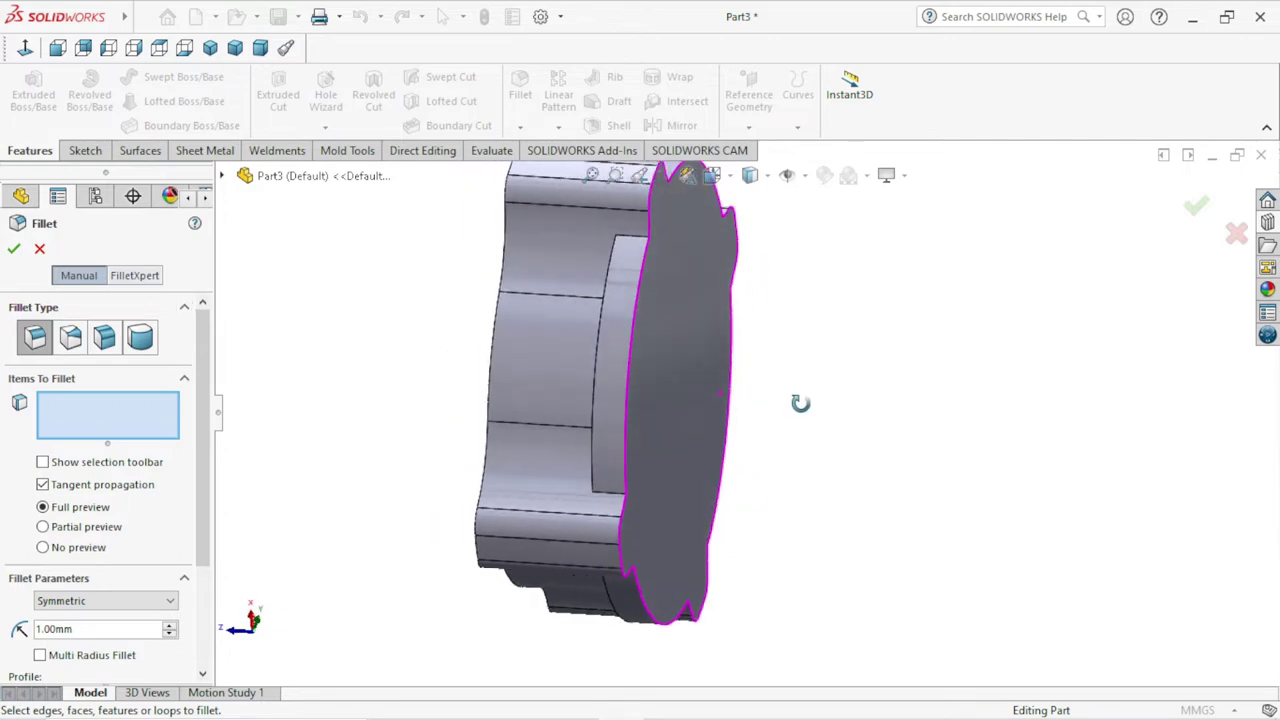
pyautogui.click(634, 345)
pyautogui.moveTo(849, 375)
pyautogui.mouseDown(button='middle')
pyautogui.moveTo(912, 372)
pyautogui.moveTo(874, 552)
pyautogui.mouseUp(button='middle')
pyautogui.click(714, 324)
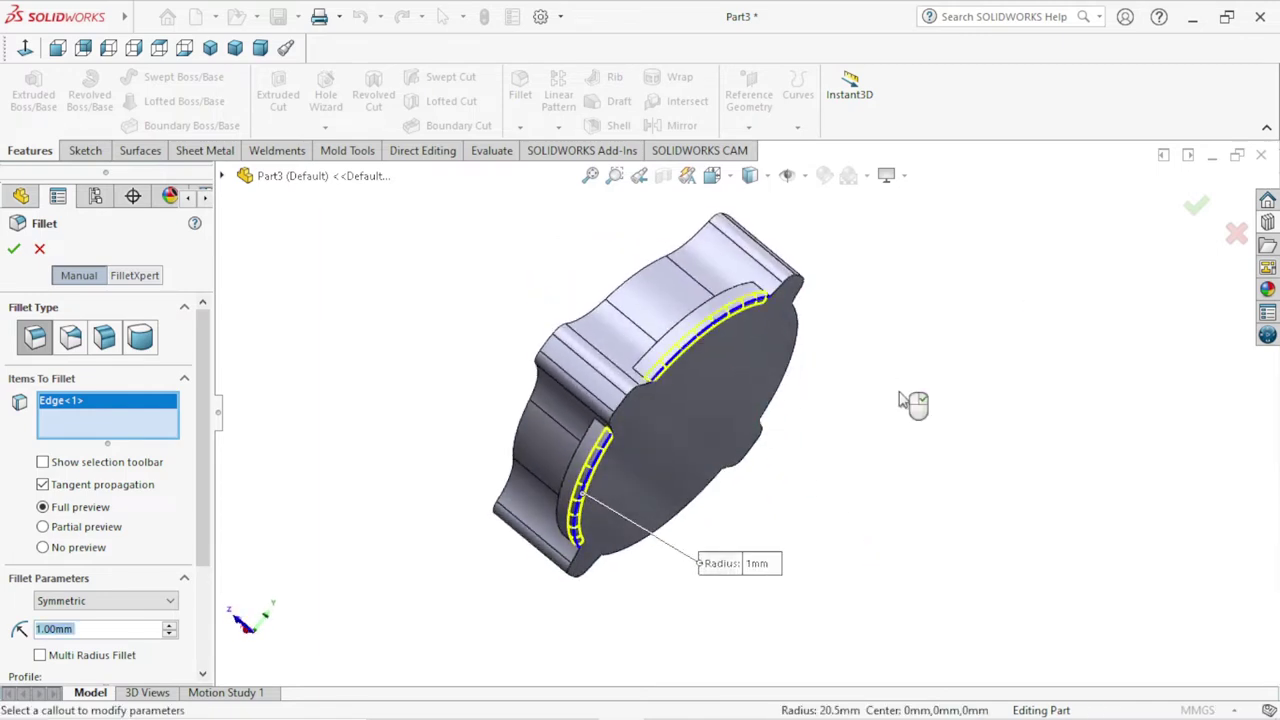
# - Replace the wrongly added edge, add the remaining curved edges, and confirm Fillet2
pyautogui.moveTo(1022, 421); pyautogui.dragTo(909, 451, button='middle')
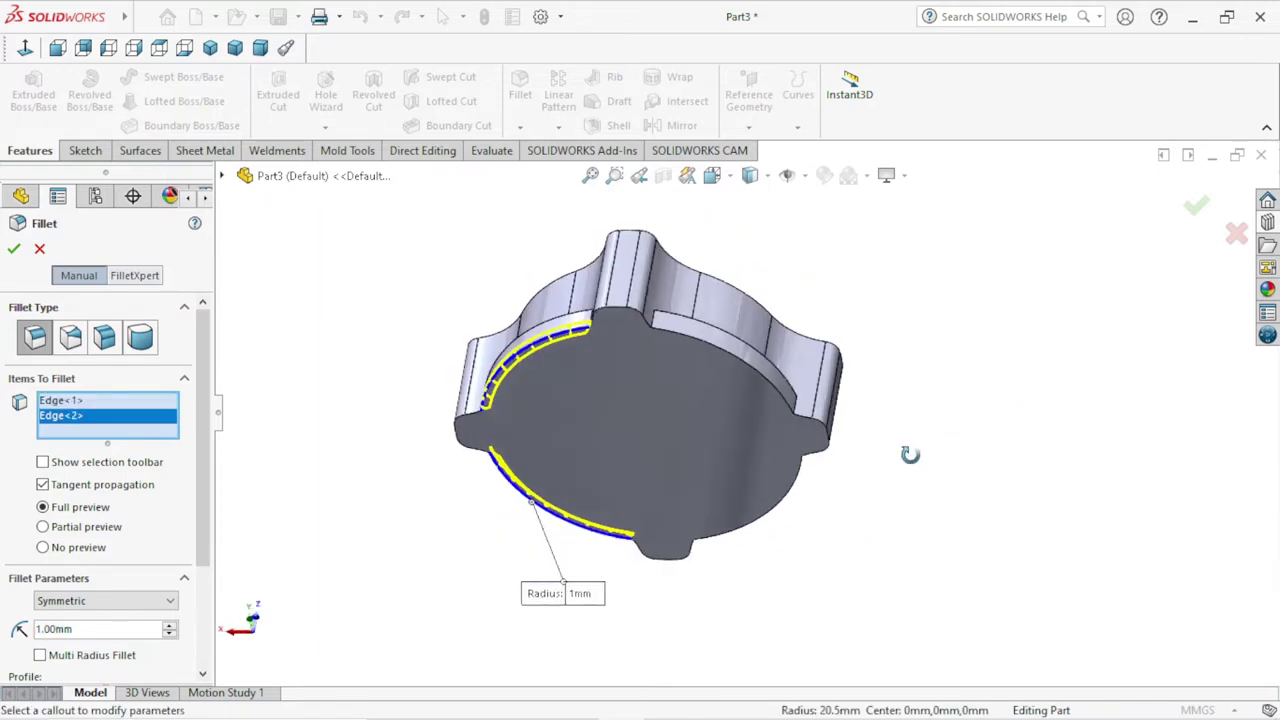
pyautogui.click(706, 338)
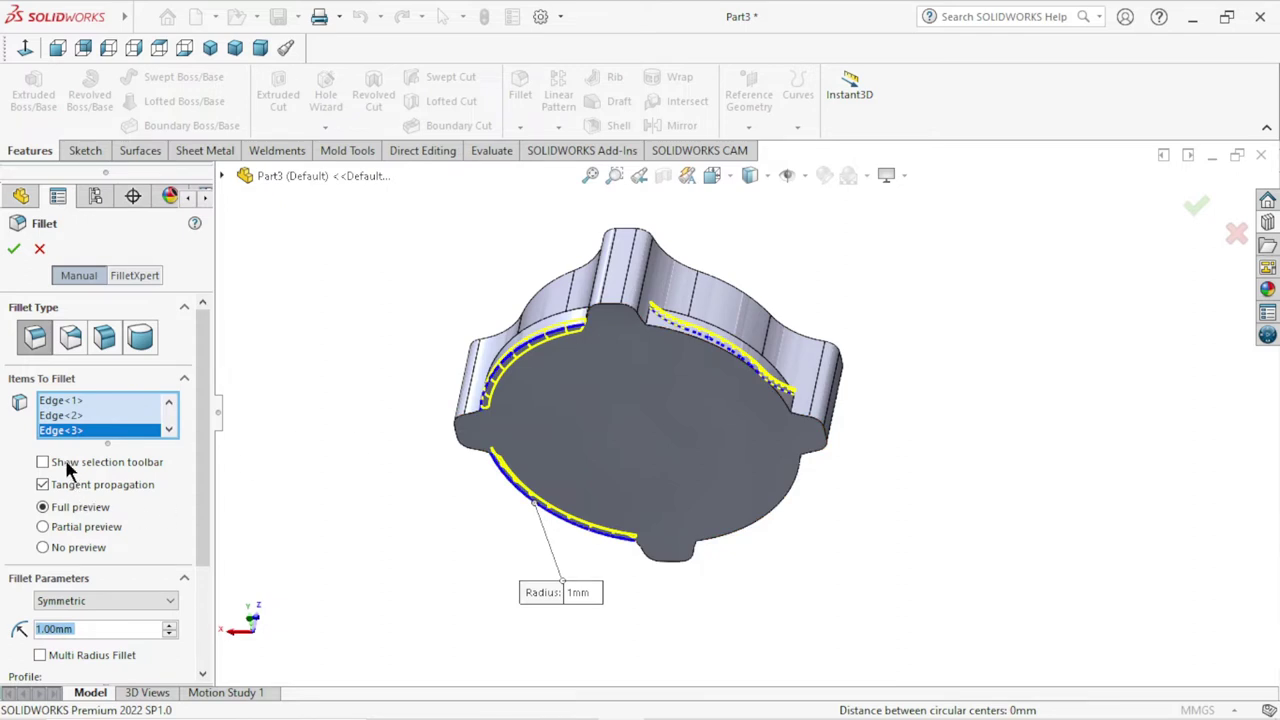
pyautogui.rightClick(93, 432)
pyautogui.click(143, 460)
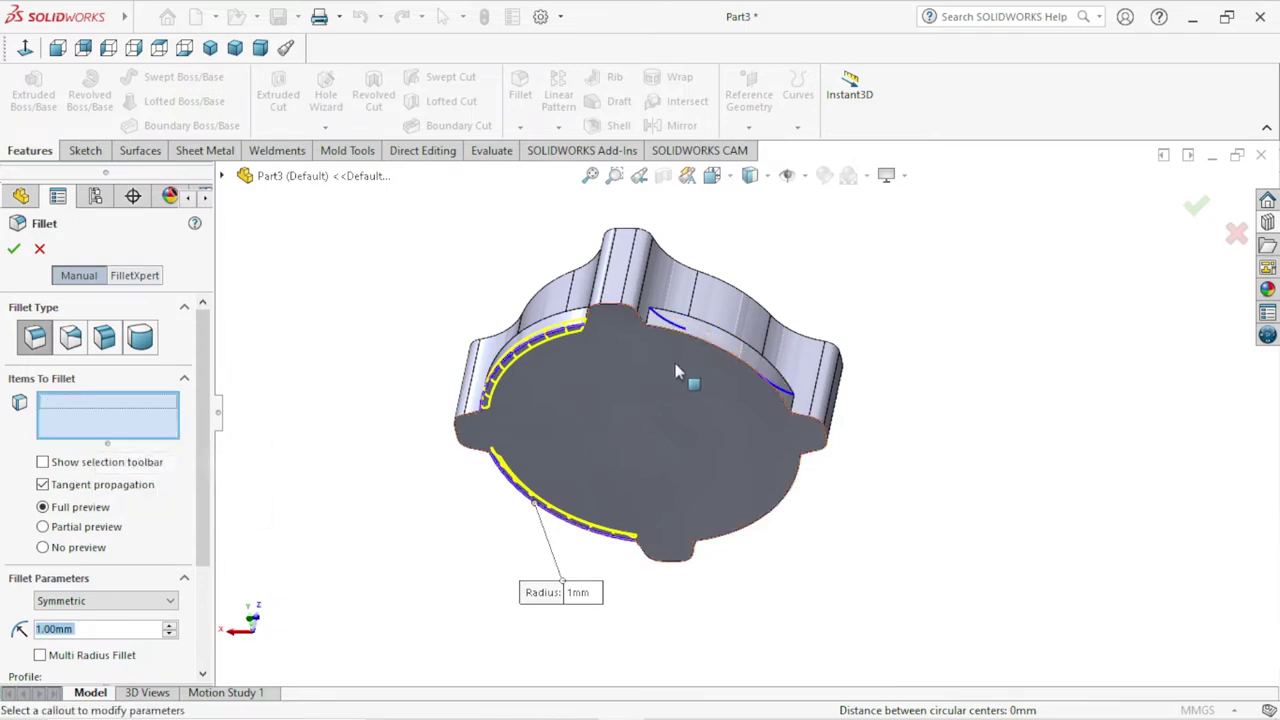
pyautogui.click(713, 343)
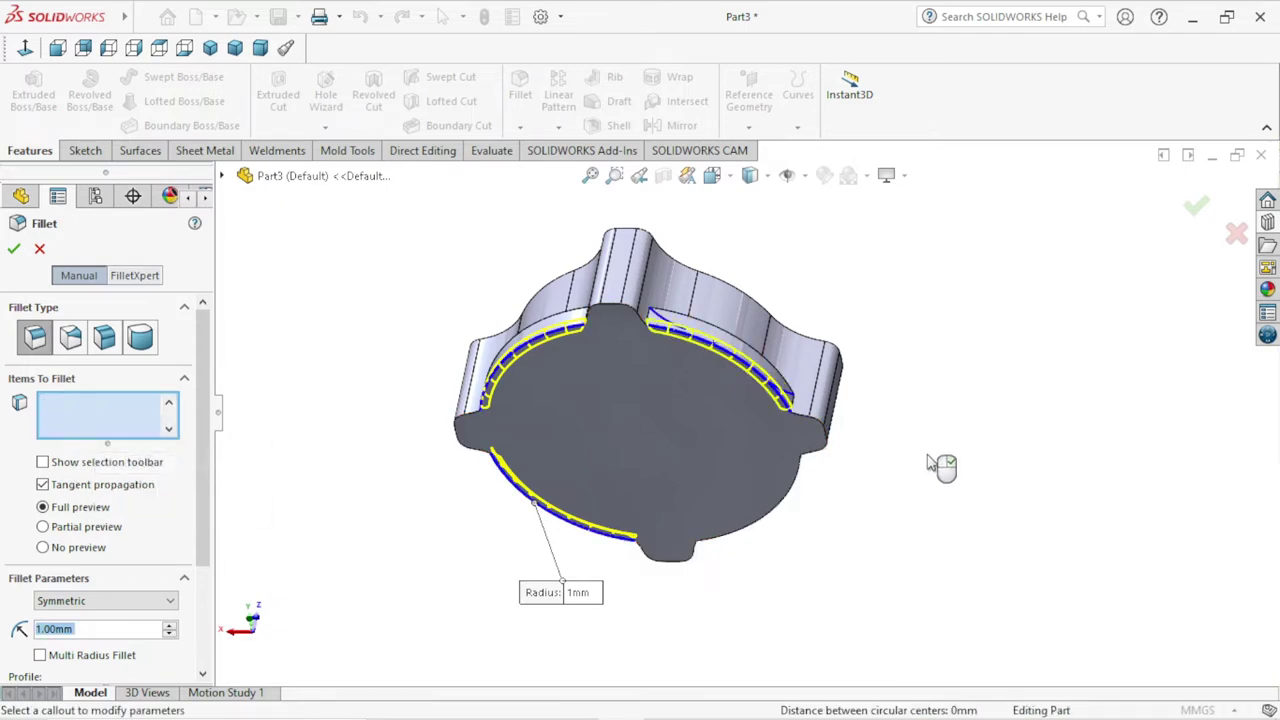
pyautogui.moveTo(934, 466); pyautogui.dragTo(624, 416, button='middle')
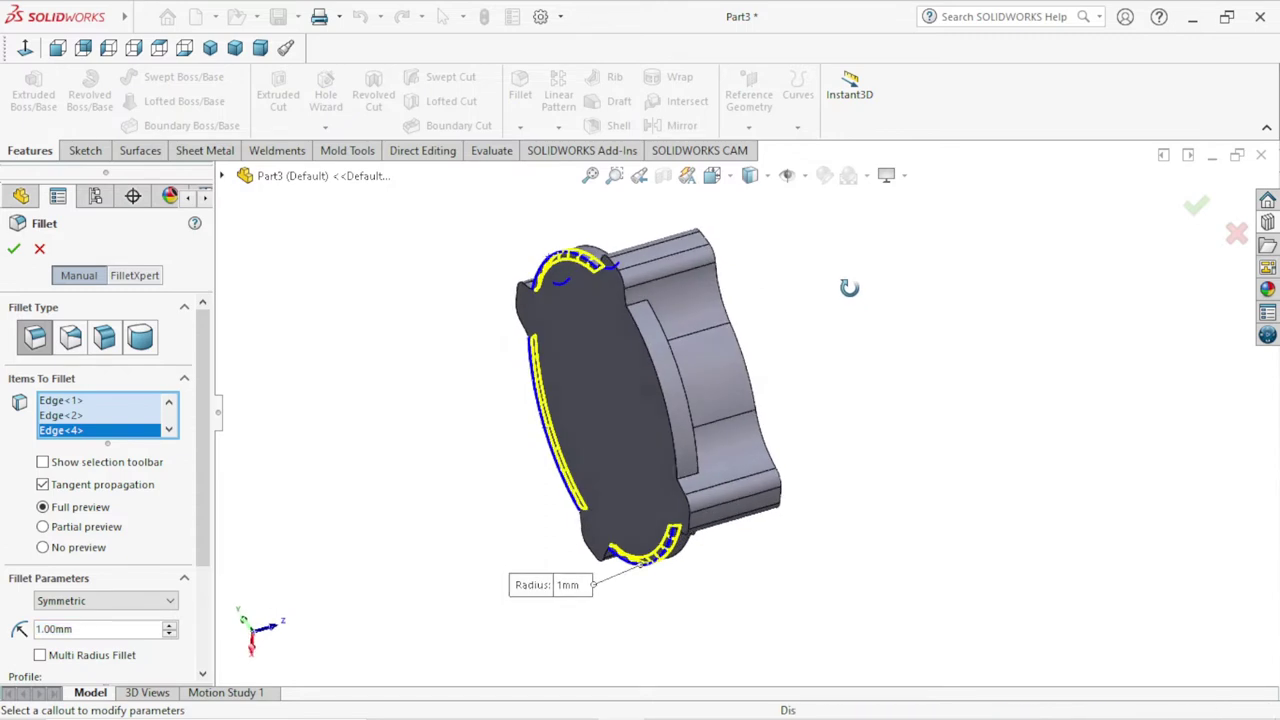
pyautogui.click(655, 382)
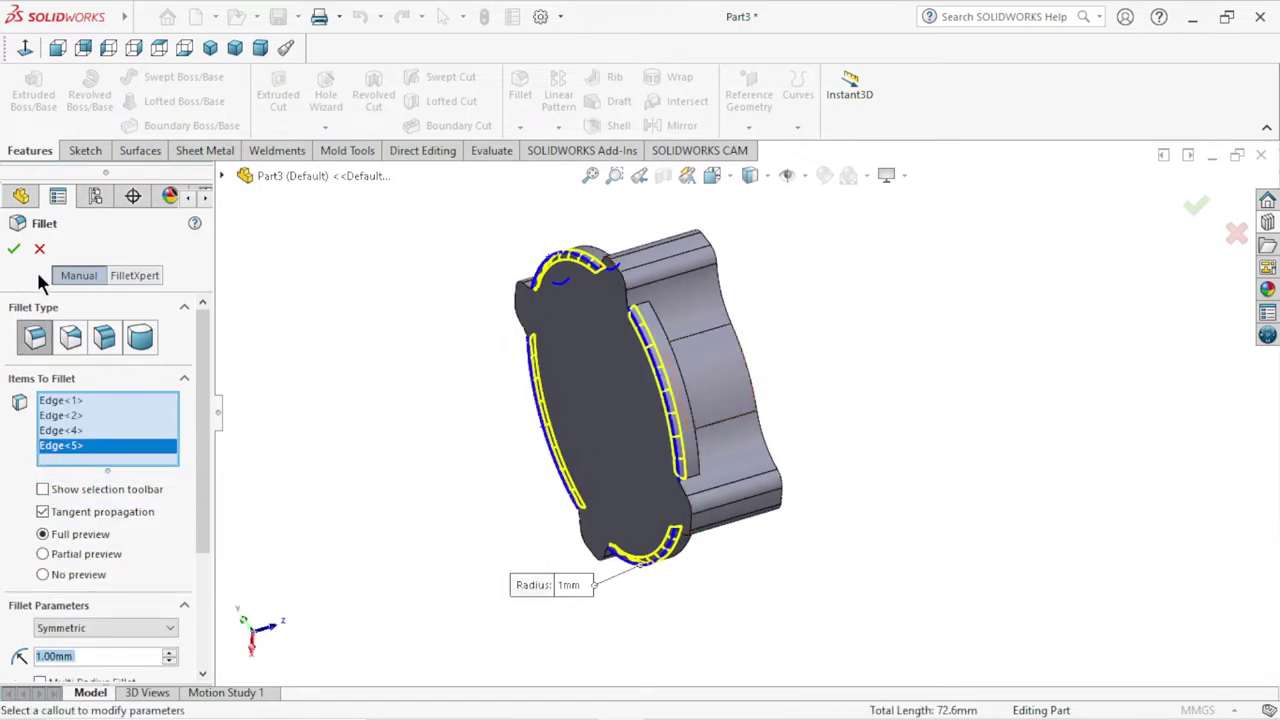
pyautogui.click(14, 249)
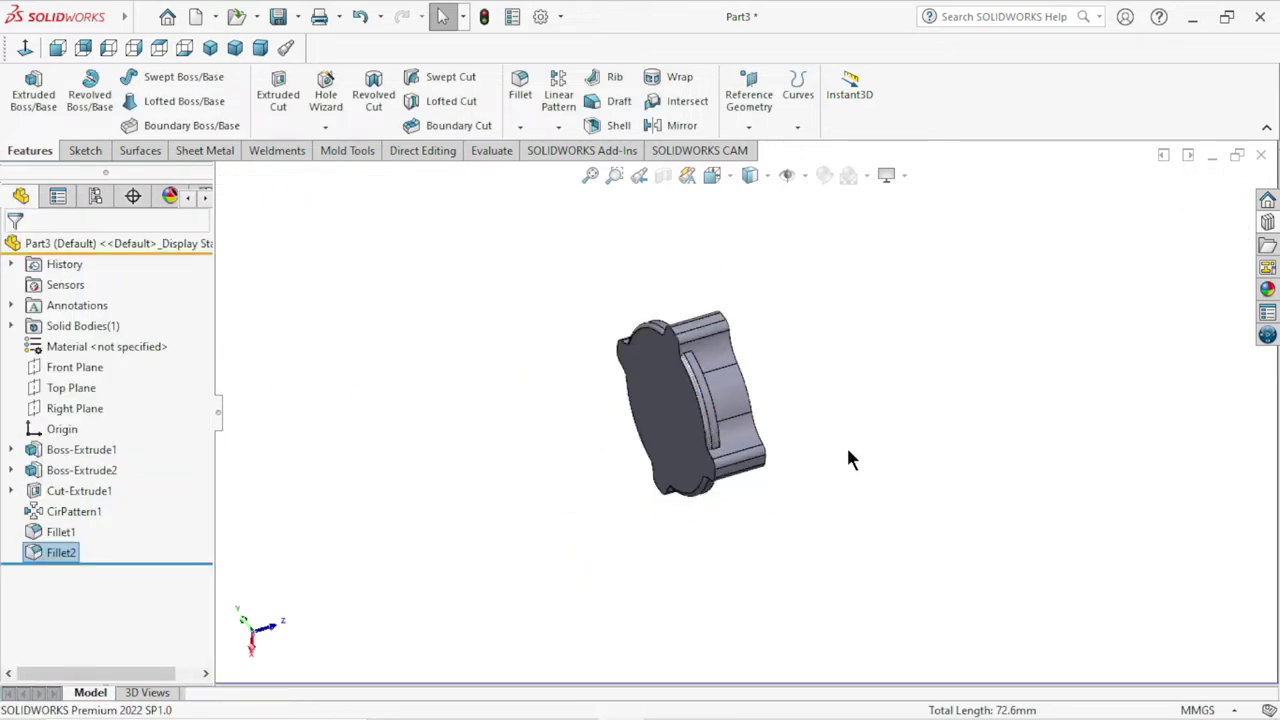
pyautogui.moveTo(847, 459); pyautogui.dragTo(808, 420, button='middle')
pyautogui.scroll(2, 808, 420)
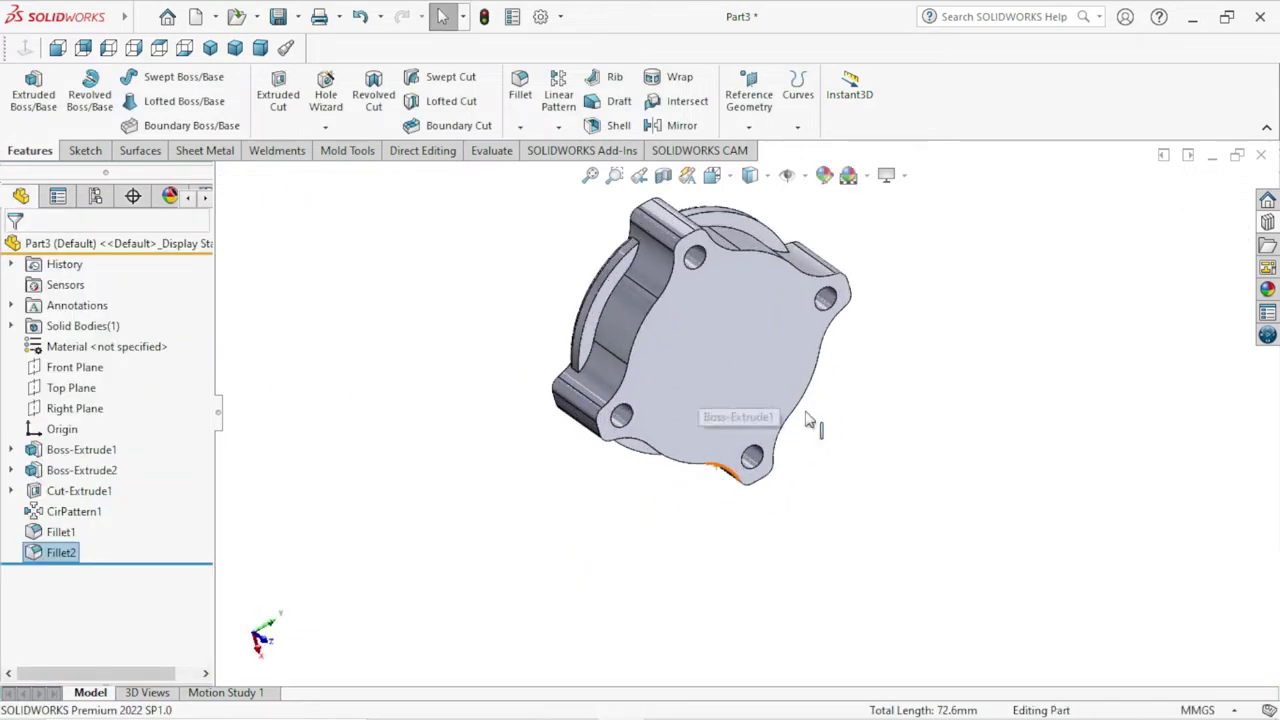
pyautogui.moveTo(1014, 380); pyautogui.dragTo(931, 360, button='middle')
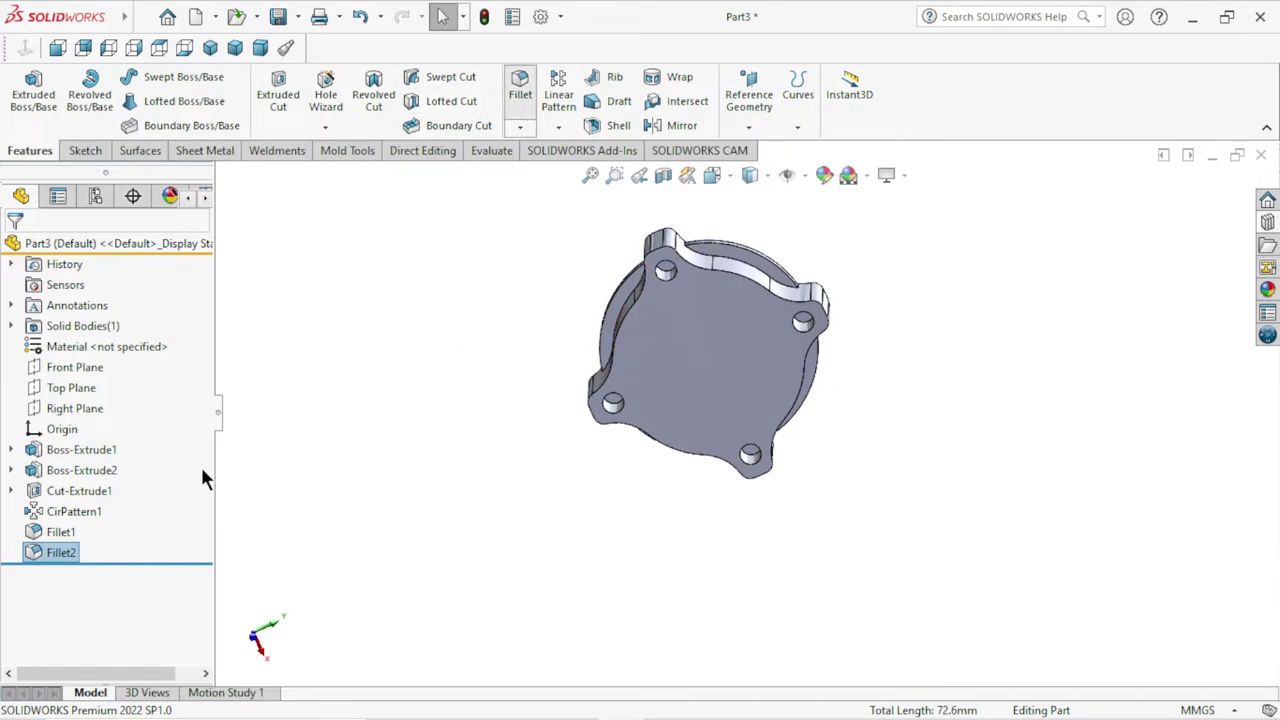
# - Fillet the edges of the flange's front face at 0.5 mm radius, creating Fillet3
pyautogui.doubleClick(100, 626)
pyautogui.write('0')
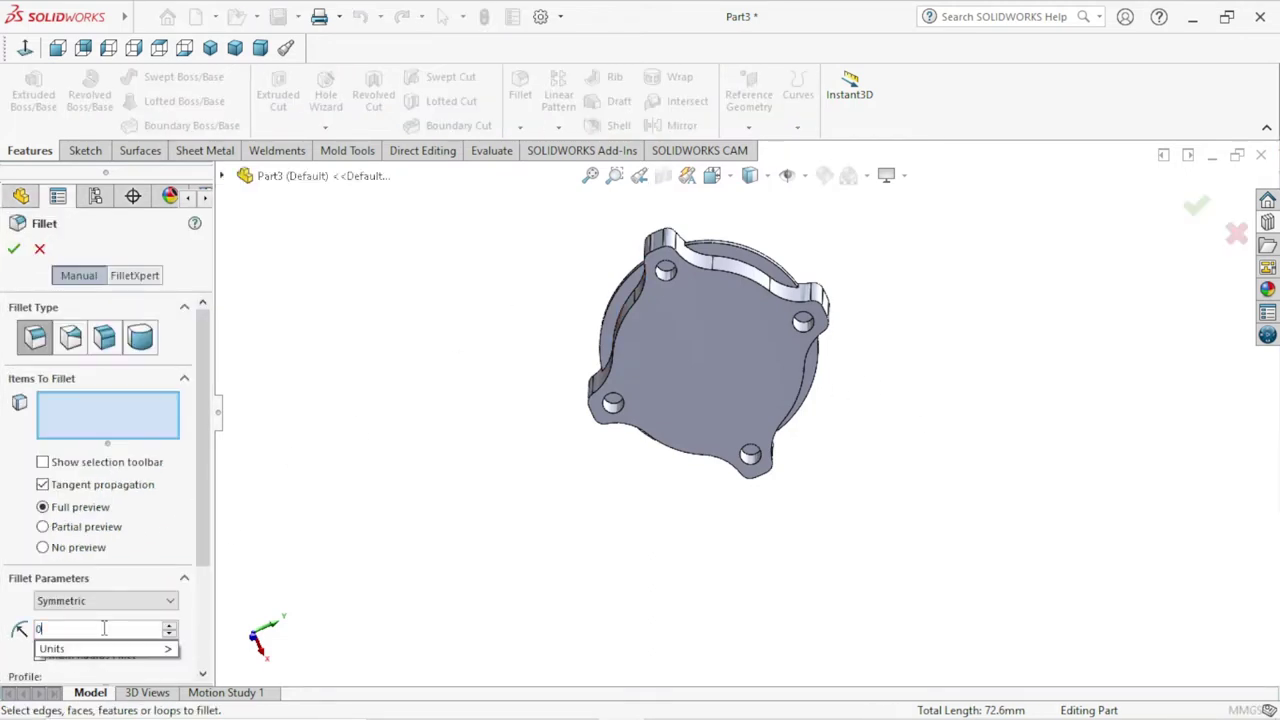
pyautogui.write('.50mm')
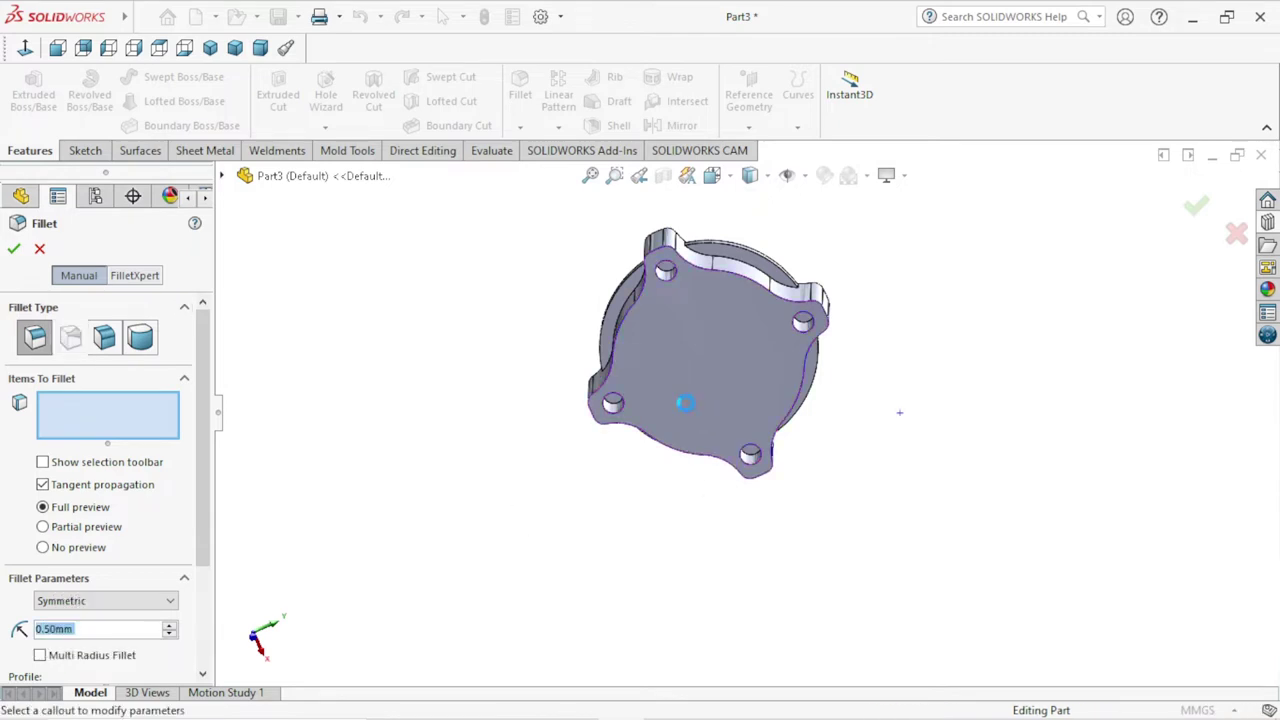
pyautogui.click(674, 395)
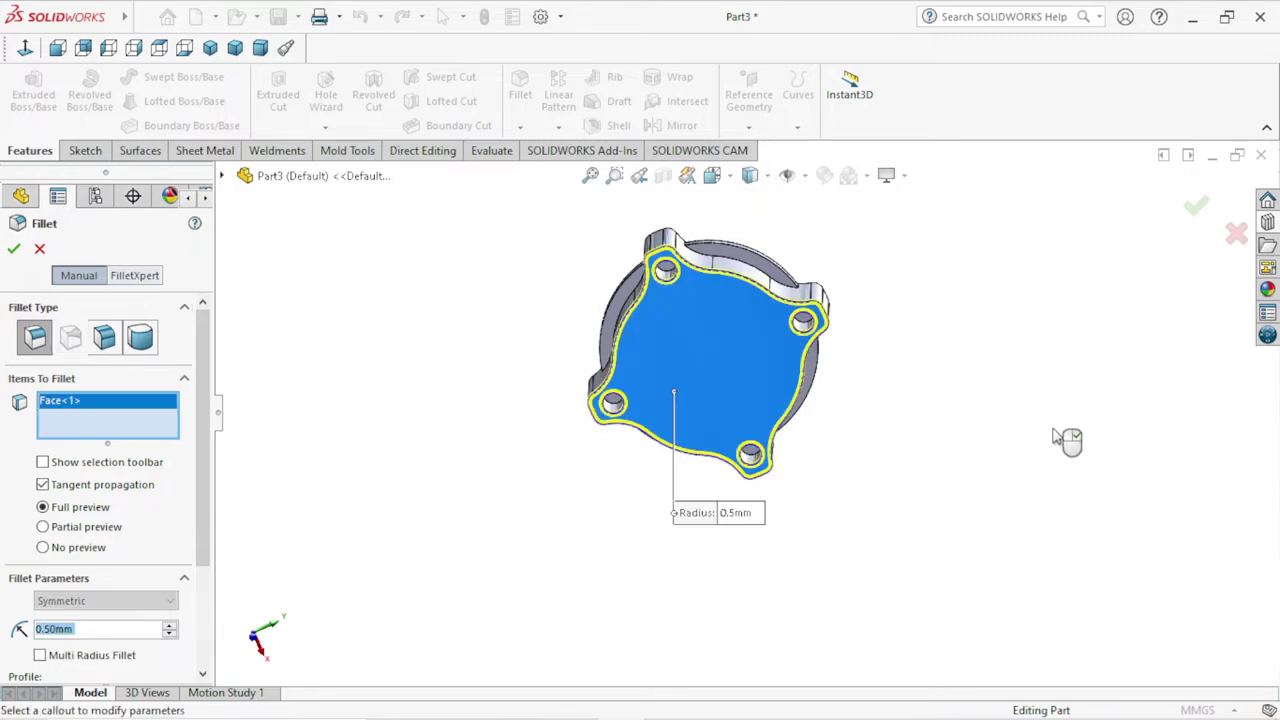
pyautogui.click(15, 250)
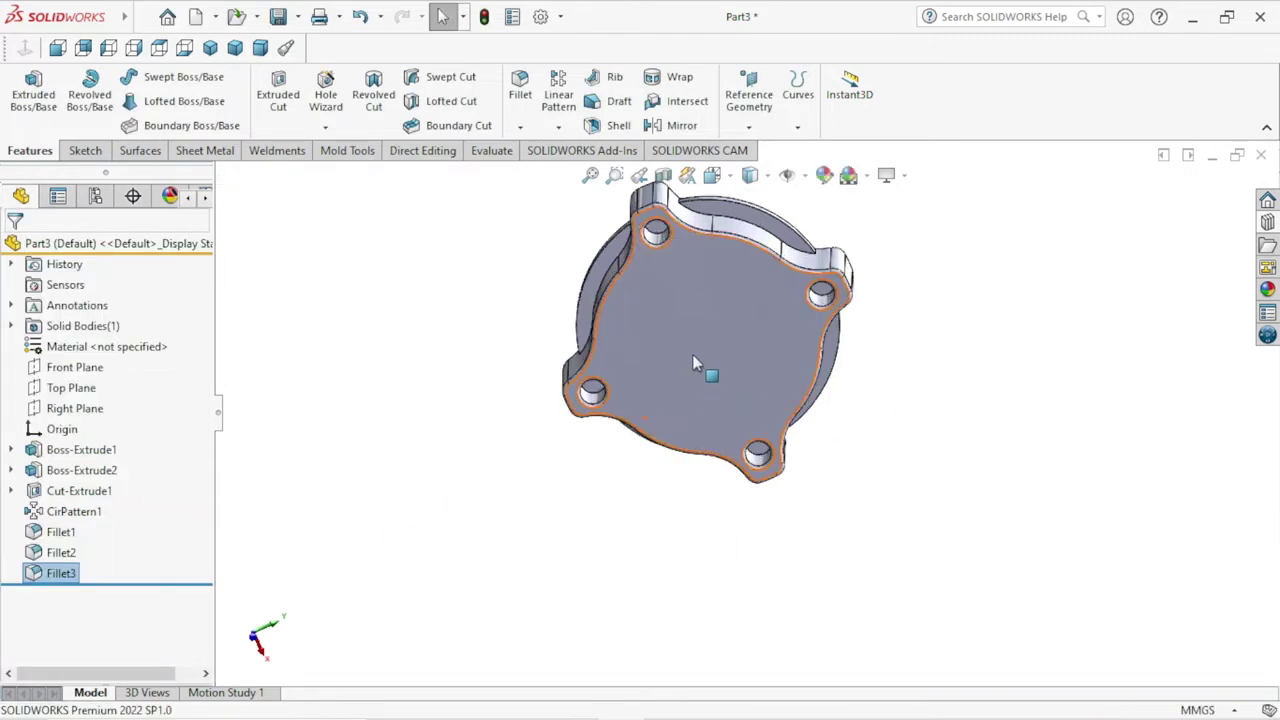
pyautogui.moveTo(1006, 443)
pyautogui.mouseDown(button='middle')
pyautogui.moveTo(954, 351)
pyautogui.moveTo(747, 322)
pyautogui.moveTo(957, 363)
pyautogui.moveTo(1046, 420)
pyautogui.moveTo(995, 411)
pyautogui.moveTo(843, 477)
pyautogui.moveTo(986, 420)
pyautogui.mouseUp(button='middle')
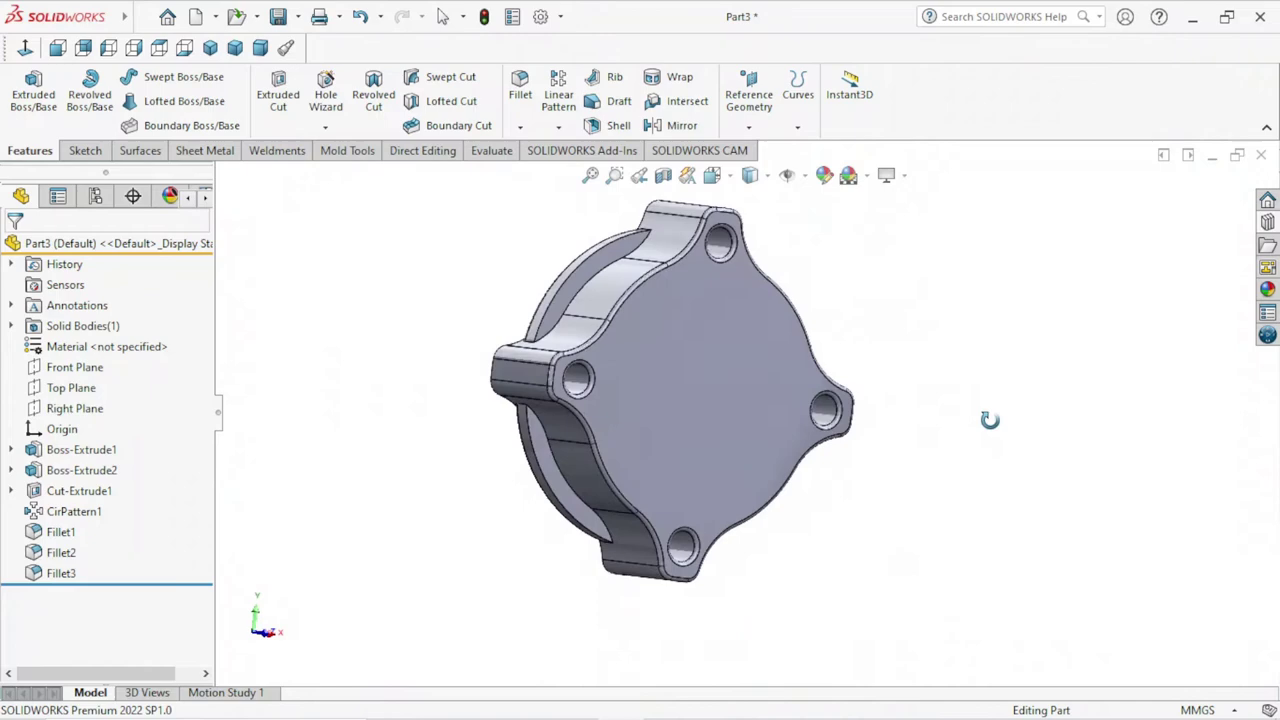
# - Open Sketch4 on the front face, view it Normal To, and draw a circle centred on the origin
pyautogui.click(708, 412)
pyautogui.click(800, 350)
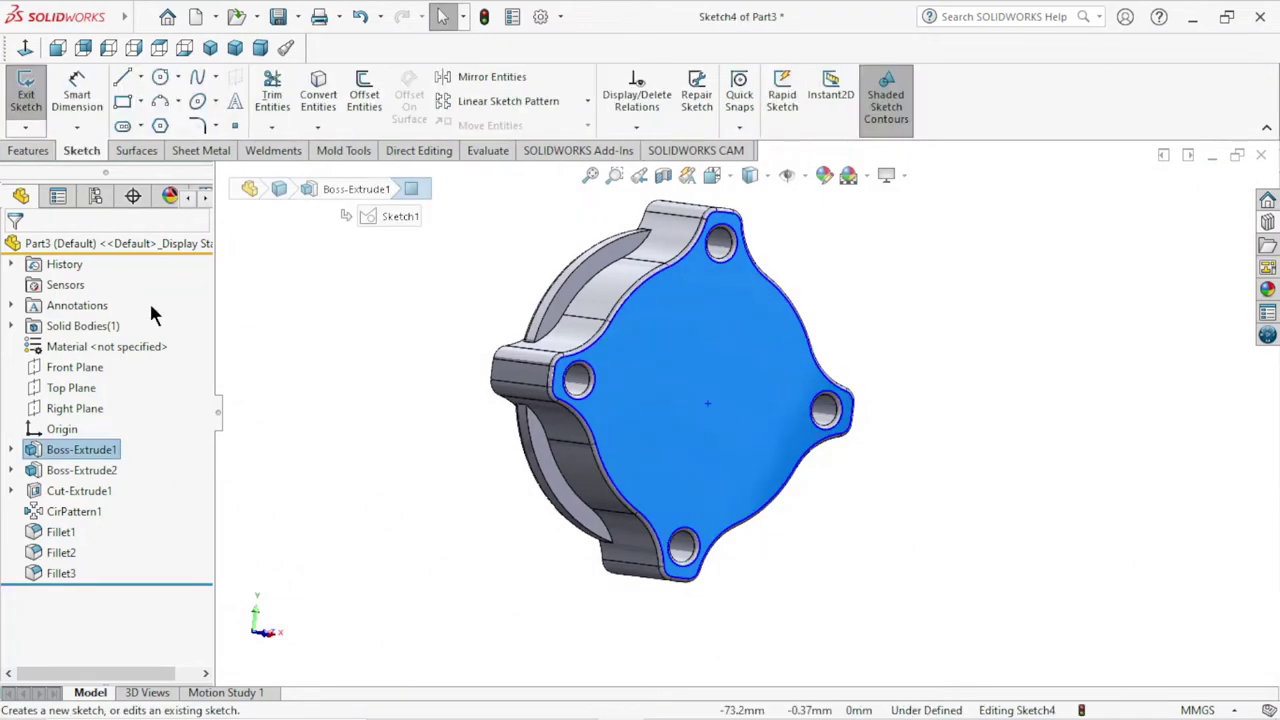
pyautogui.click(25, 47)
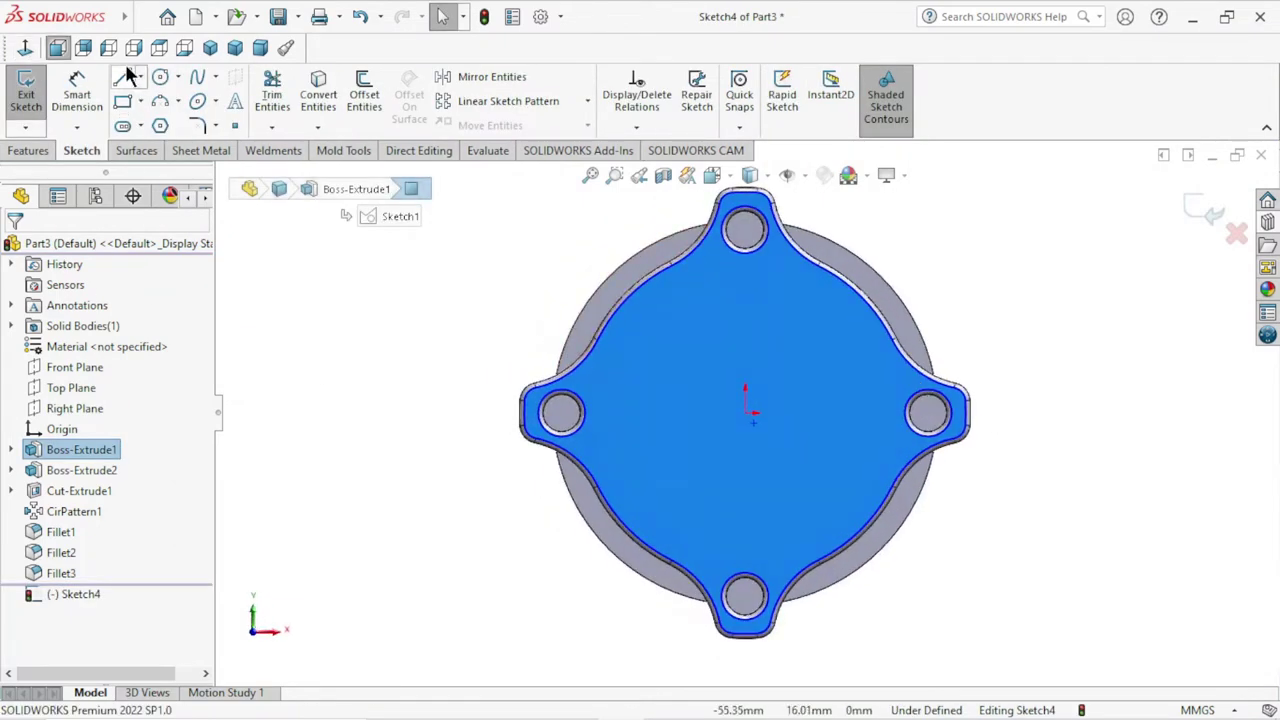
pyautogui.click(160, 77)
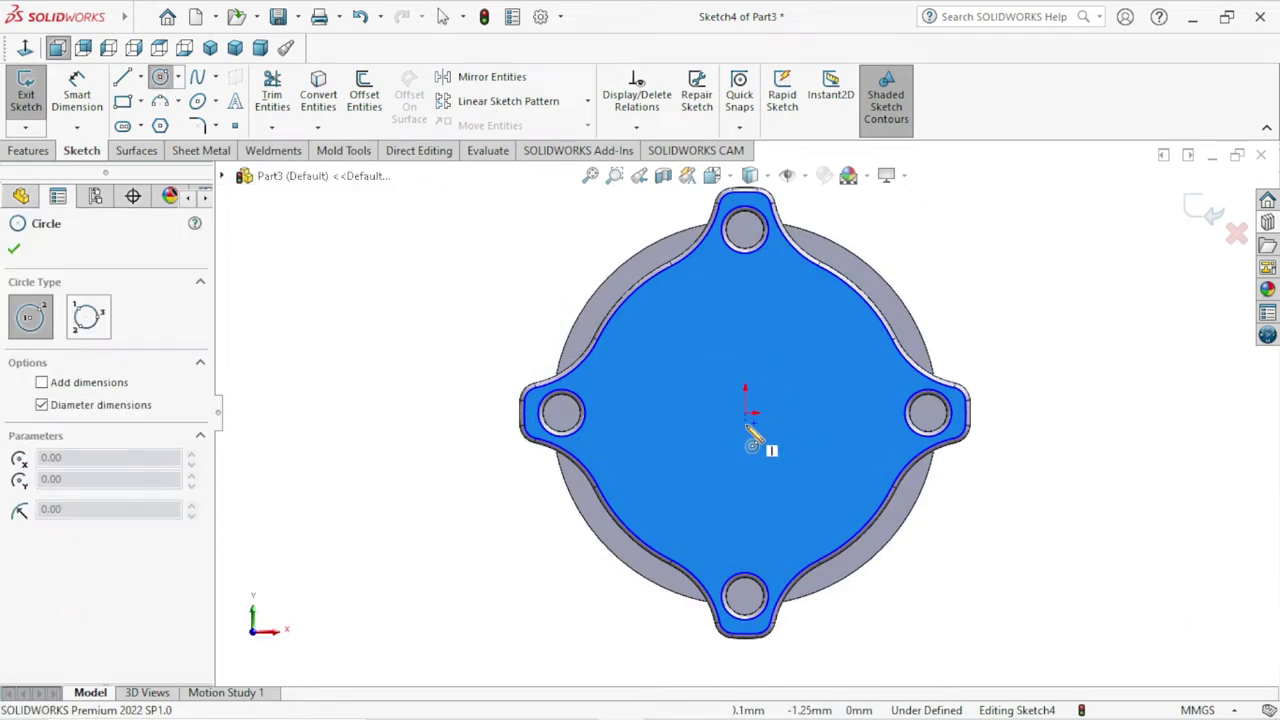
pyautogui.click(745, 412)
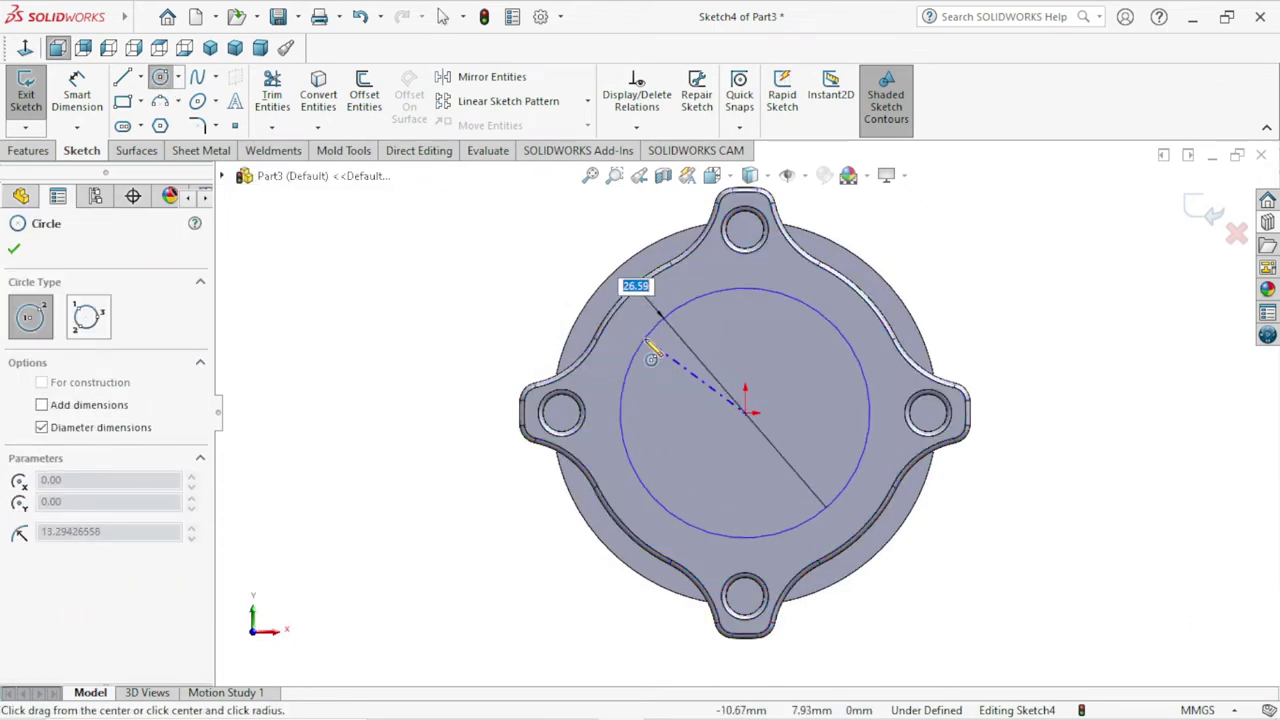
pyautogui.click(640, 345)
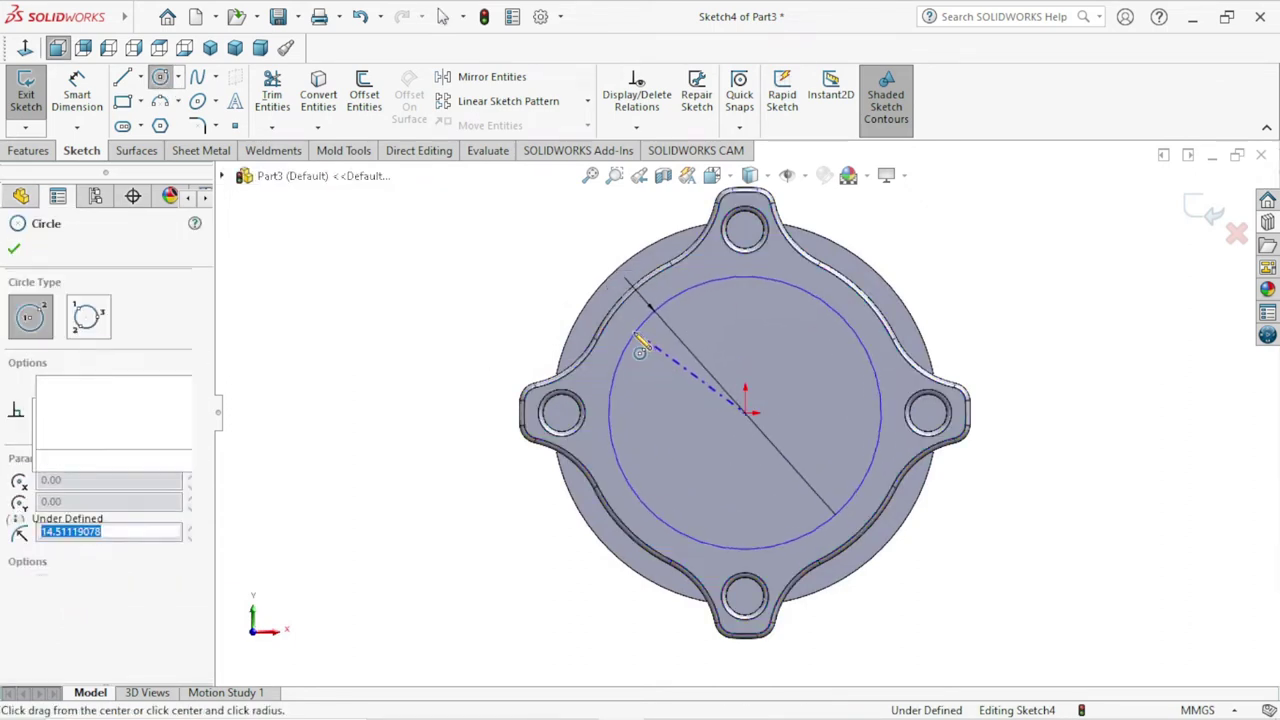
pyautogui.rightClick(491, 288)
pyautogui.click(510, 298)
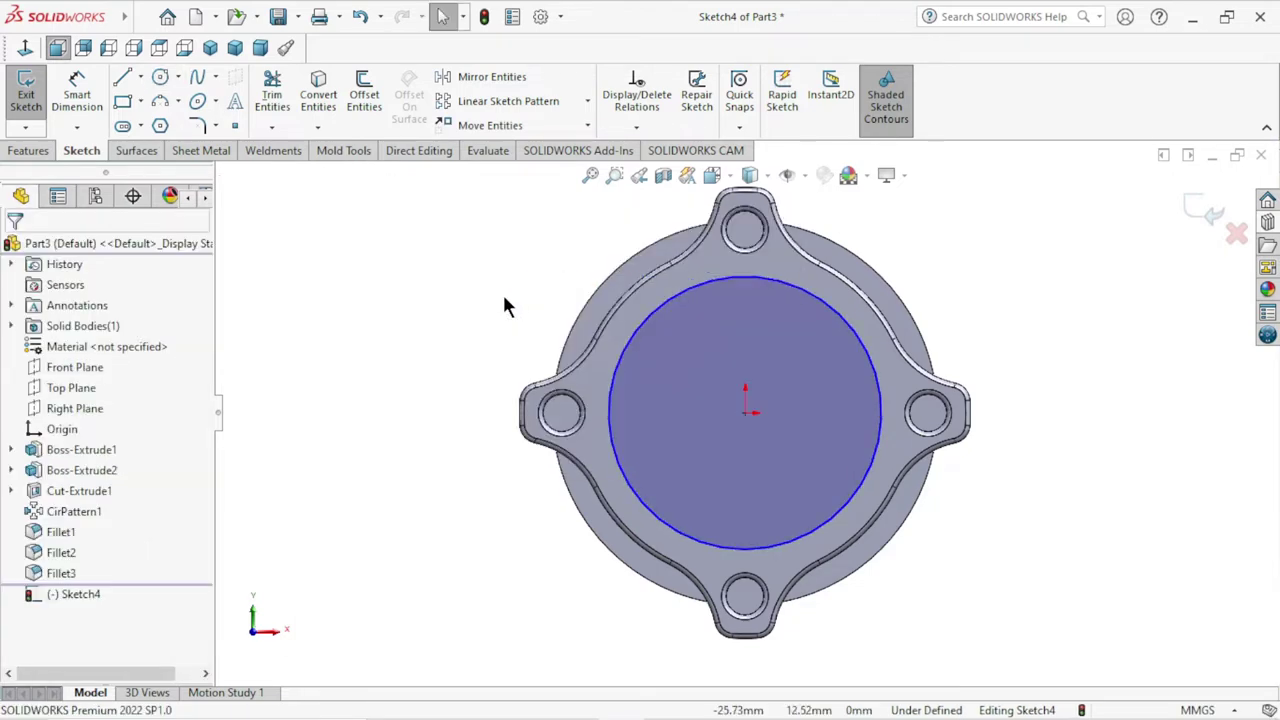
# - Scroll and zoom through wm adapter.pdf in Edge to read the Part 1 reference dimensions
pyautogui.click(668, 706)
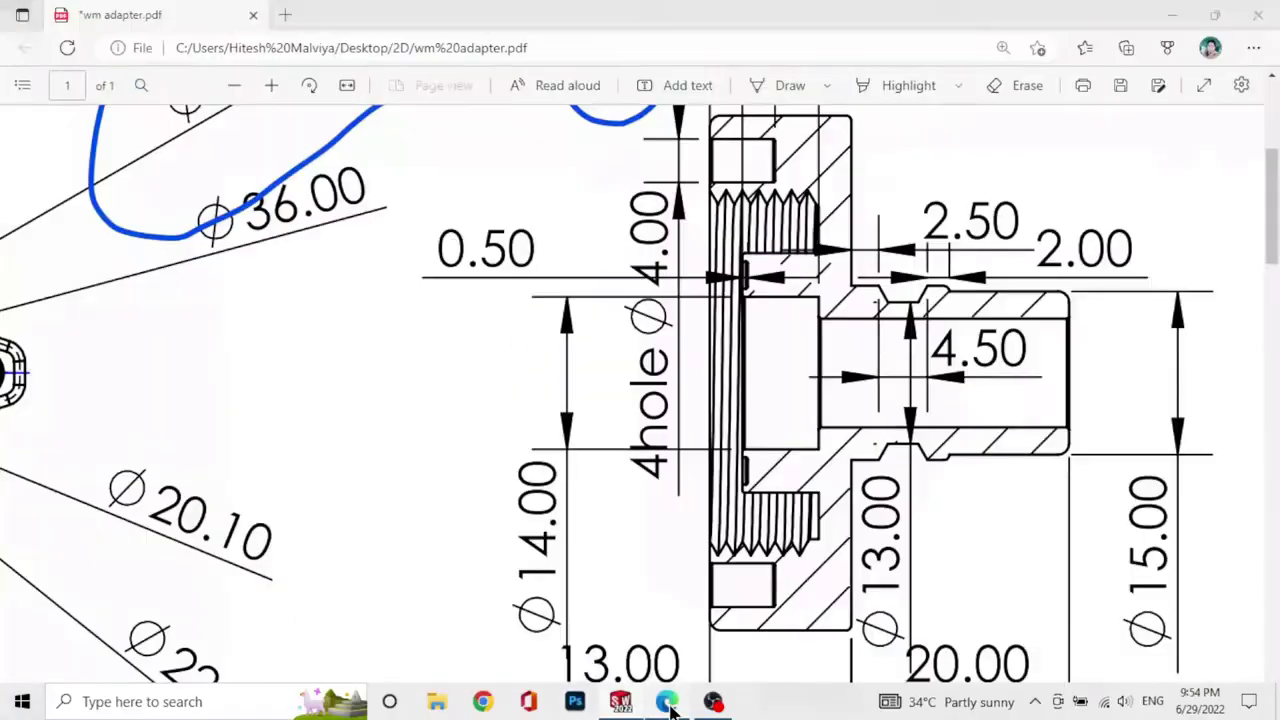
pyautogui.keyDown('ctrl'); pyautogui.scroll(1, 464, 368); pyautogui.keyUp('ctrl')
pyautogui.keyDown('ctrl'); pyautogui.scroll(-2, 451, 372); pyautogui.keyUp('ctrl')
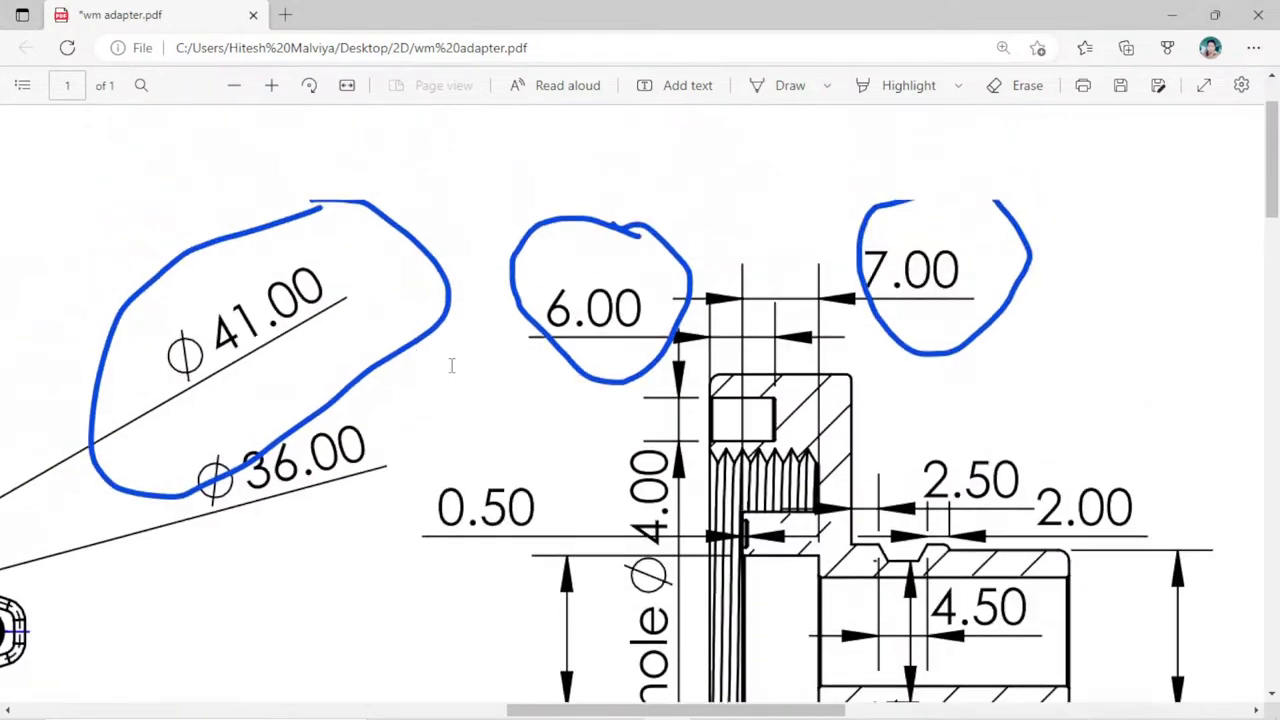
pyautogui.keyDown('ctrl'); pyautogui.scroll(2, 451, 366); pyautogui.keyUp('ctrl')
pyautogui.keyDown('ctrl'); pyautogui.scroll(-2, 451, 366); pyautogui.keyUp('ctrl')
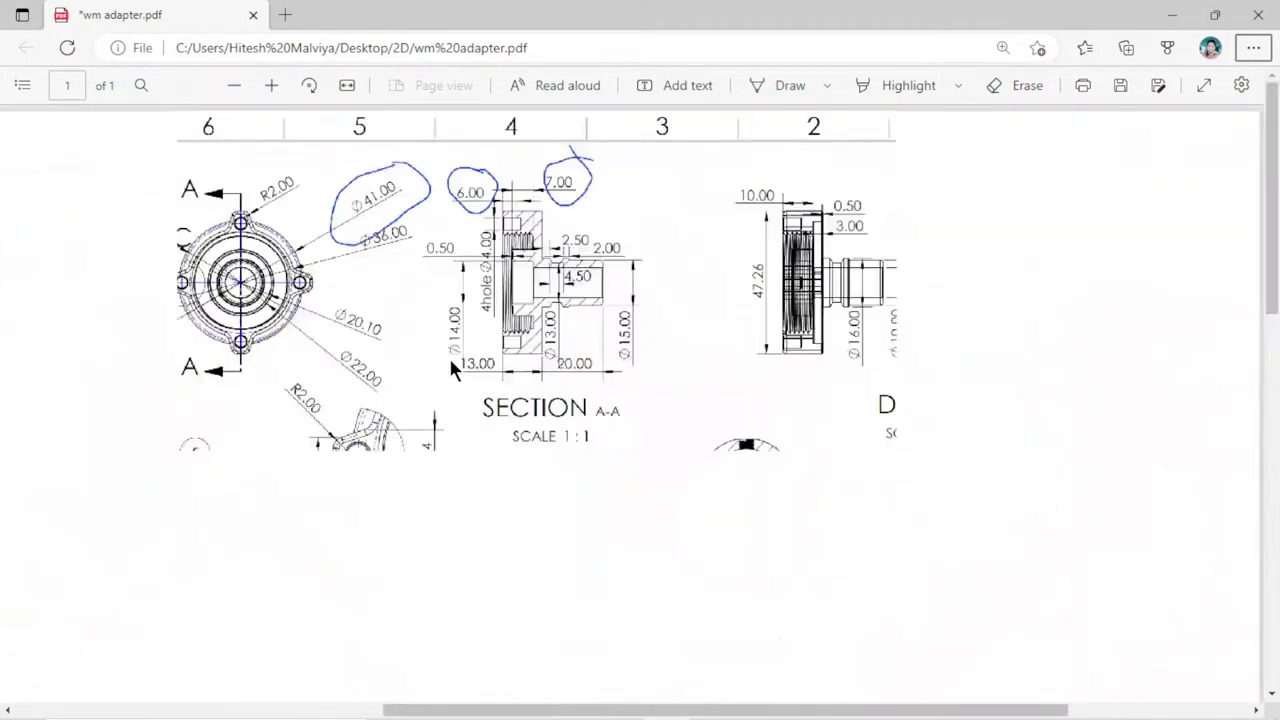
pyautogui.keyDown('ctrl'); pyautogui.scroll(1, 420, 340); pyautogui.keyUp('ctrl')
pyautogui.keyDown('ctrl'); pyautogui.scroll(1, 488, 308); pyautogui.keyUp('ctrl')
pyautogui.keyDown('ctrl'); pyautogui.scroll(1, 452, 296); pyautogui.keyUp('ctrl')
pyautogui.keyDown('ctrl'); pyautogui.scroll(1, 452, 294); pyautogui.keyUp('ctrl')
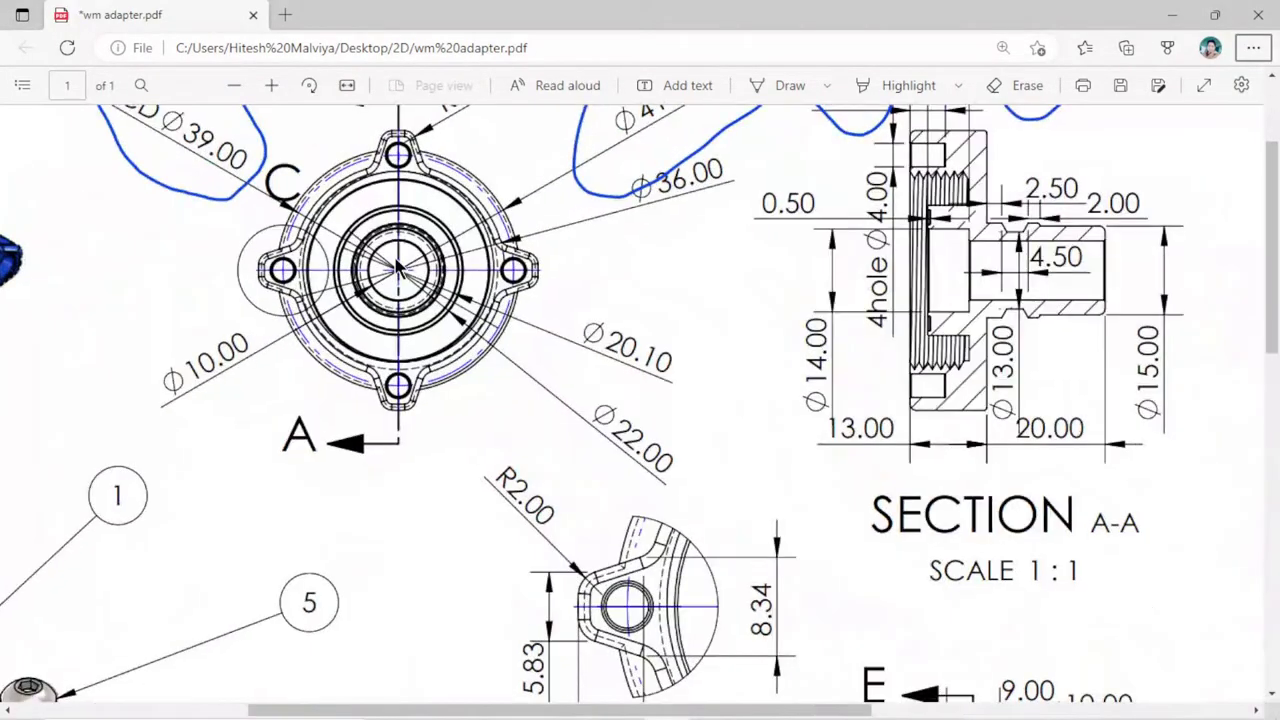
pyautogui.keyDown('ctrl'); pyautogui.scroll(1, 581, 290); pyautogui.keyUp('ctrl')
pyautogui.keyDown('ctrl'); pyautogui.scroll(1, 500, 260); pyautogui.keyUp('ctrl')
pyautogui.scroll(1, 600, 285)
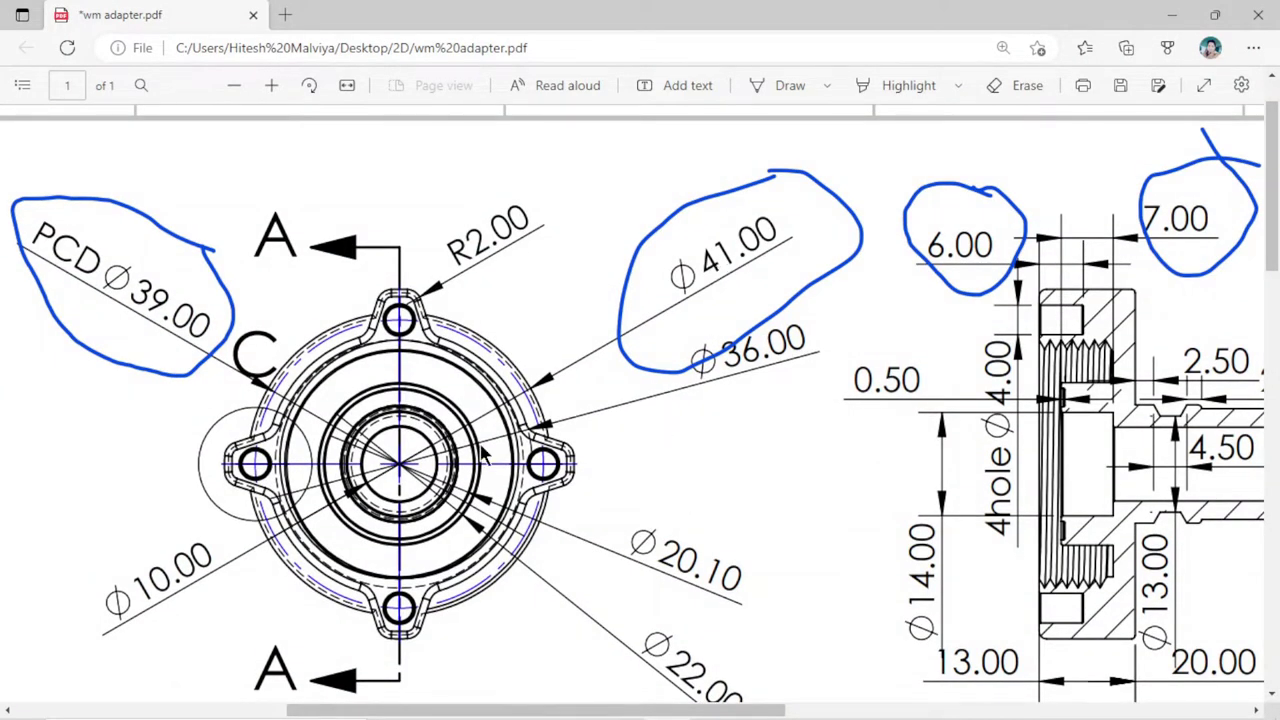
pyautogui.scroll(-1, 481, 446)
pyautogui.scroll(-1, 481, 450)
pyautogui.scroll(2, 481, 450)
pyautogui.keyDown('ctrl'); pyautogui.scroll(1, 752, 515); pyautogui.keyUp('ctrl')
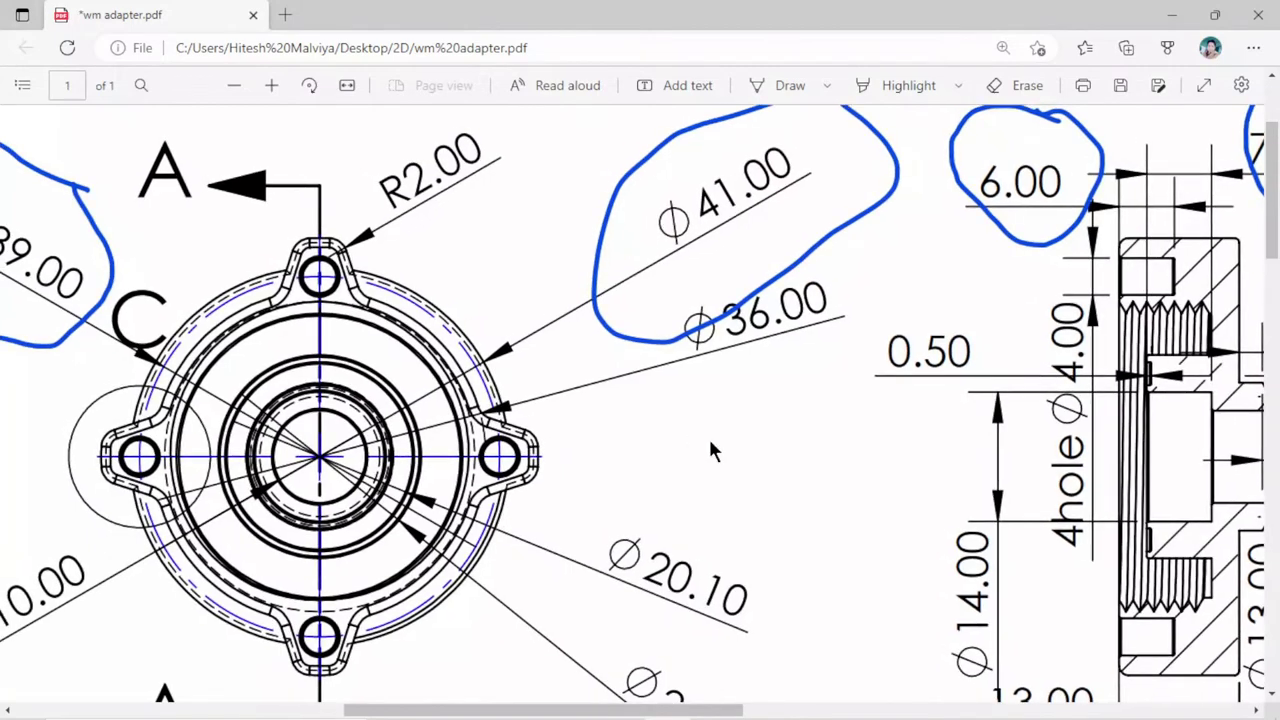
pyautogui.keyDown('ctrl'); pyautogui.scroll(2, 709, 426); pyautogui.keyUp('ctrl')
pyautogui.keyDown('ctrl'); pyautogui.scroll(-3, 709, 426); pyautogui.keyUp('ctrl')
pyautogui.keyDown('ctrl'); pyautogui.scroll(-2, 986, 505); pyautogui.keyUp('ctrl')
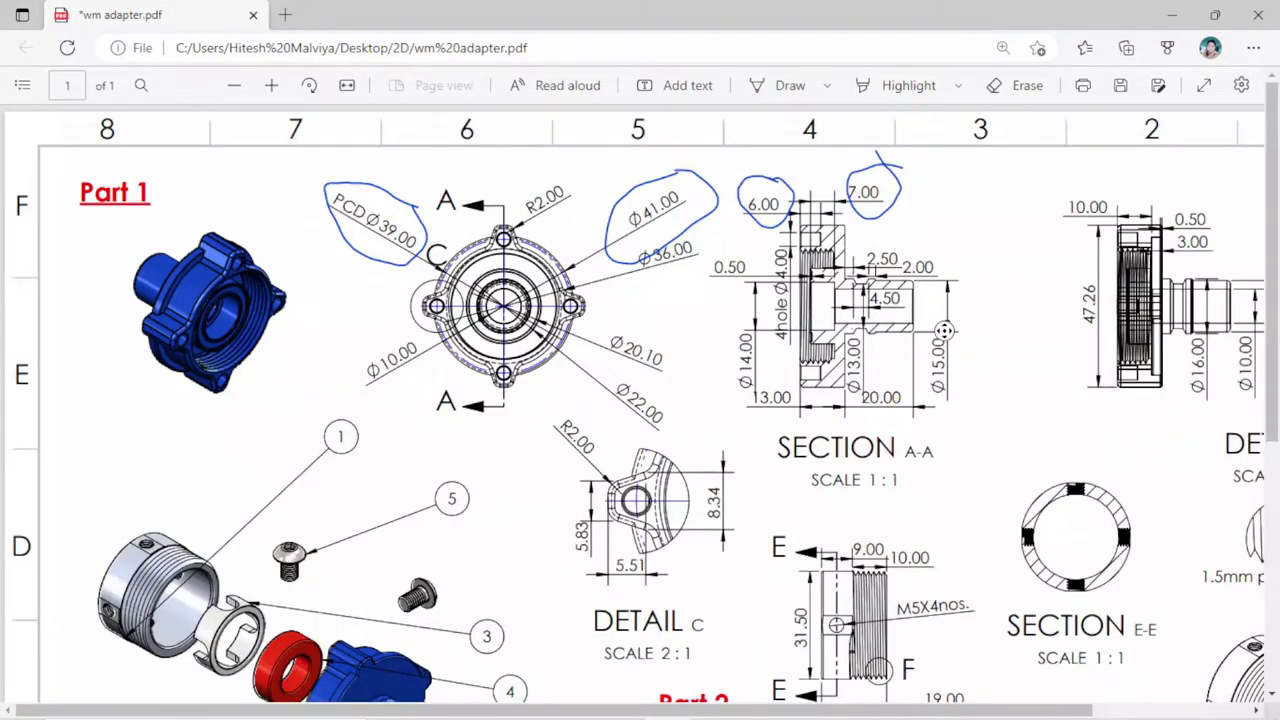
pyautogui.scroll(-1, 944, 330)
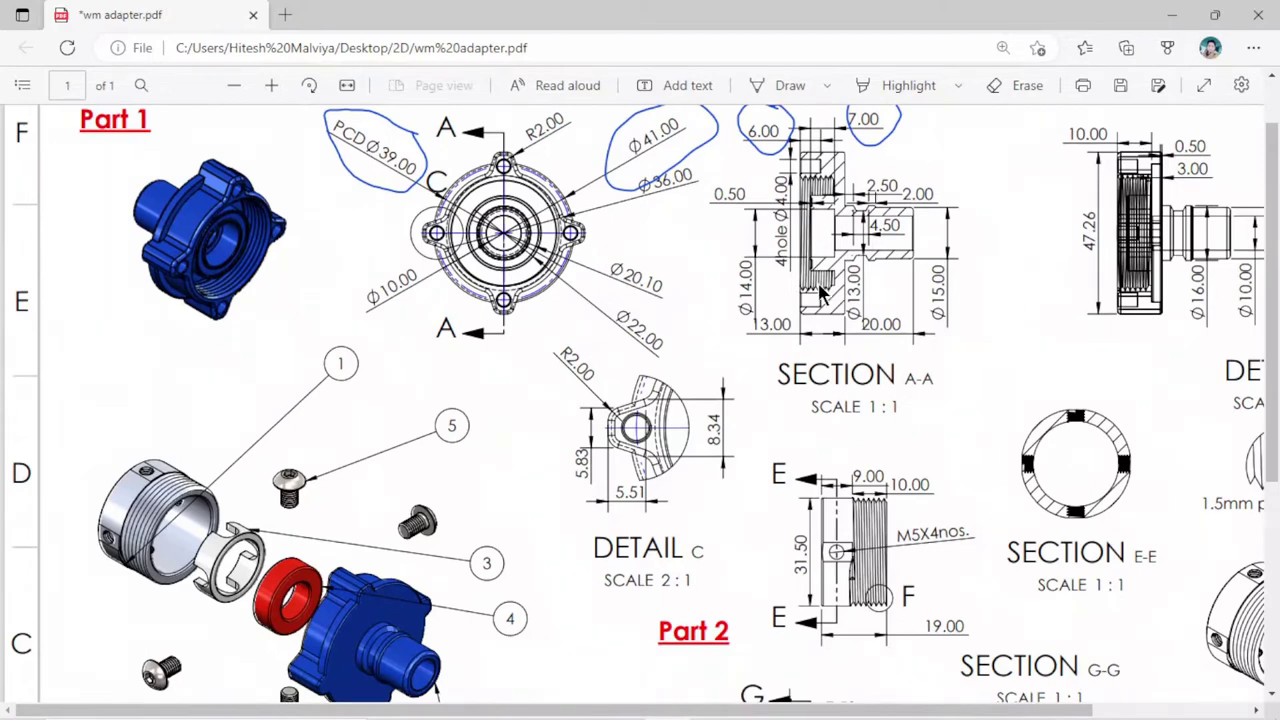
pyautogui.scroll(1, 450, 259)
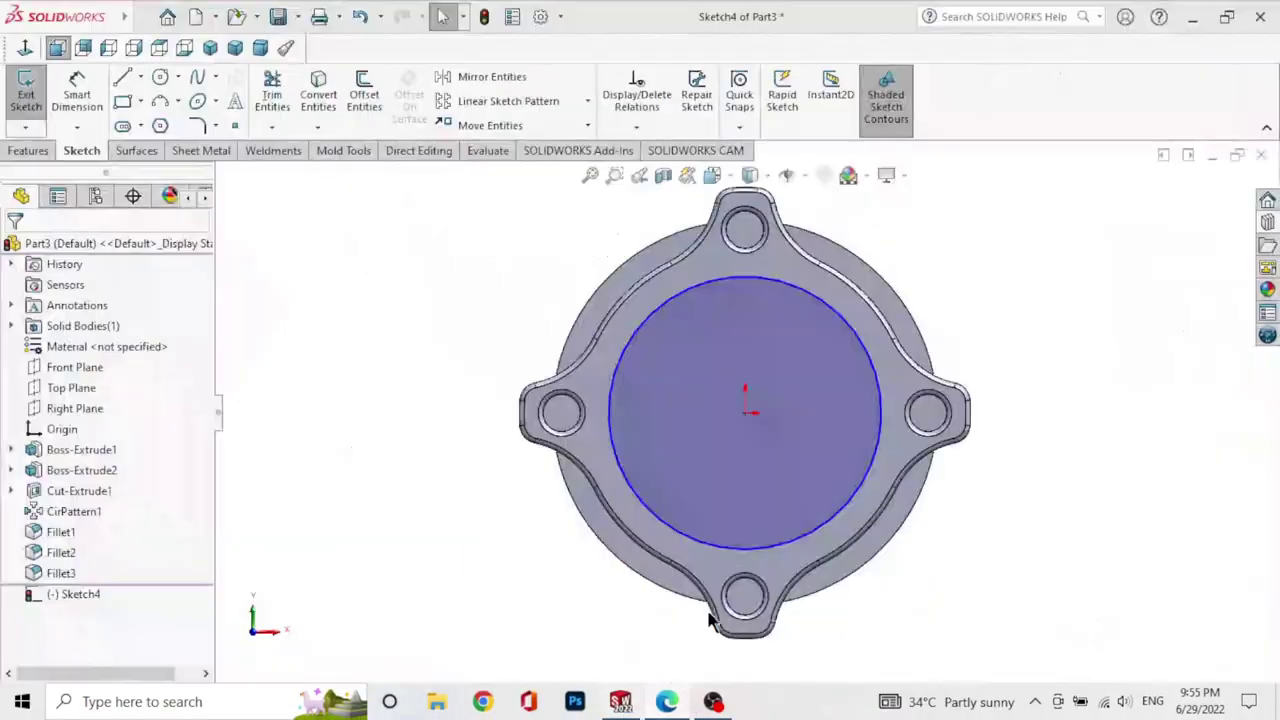
# - Dimension the front-face circle to Ø30.50 mm with Smart Dimension, fully defining Sketch4
pyautogui.click(621, 708)
pyautogui.press('alt')
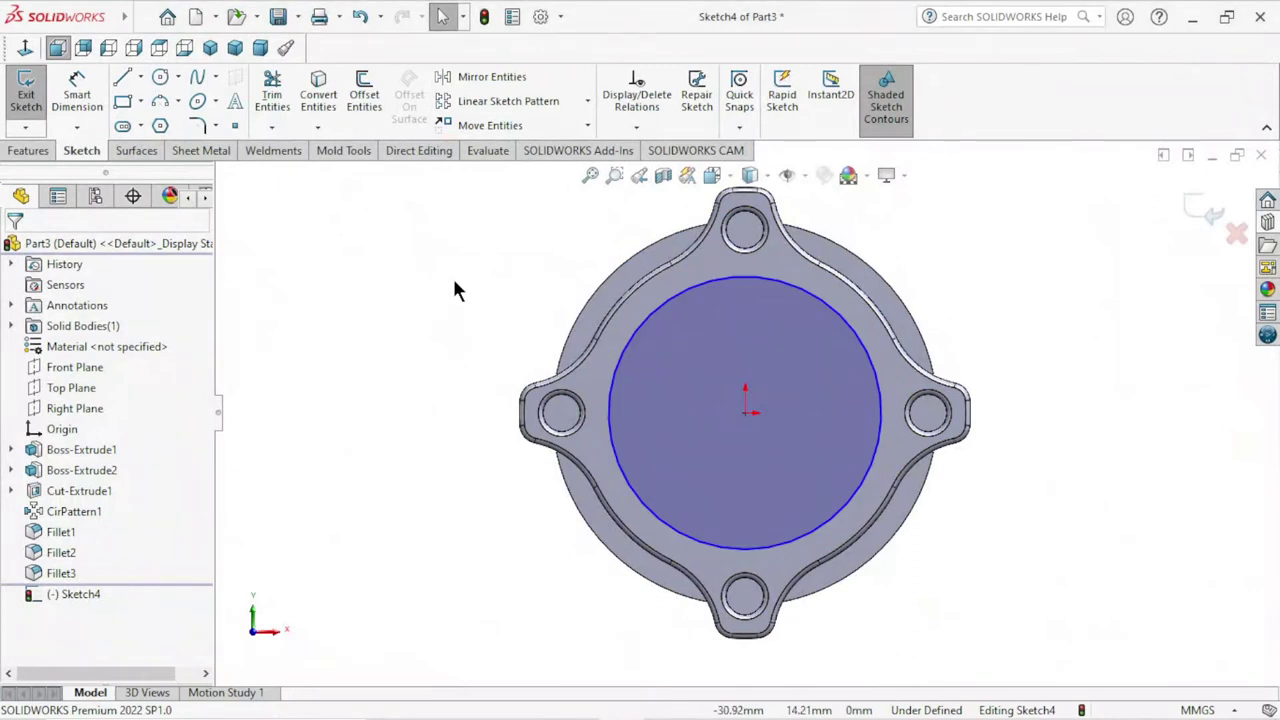
pyautogui.press('f')
pyautogui.click(474, 317)
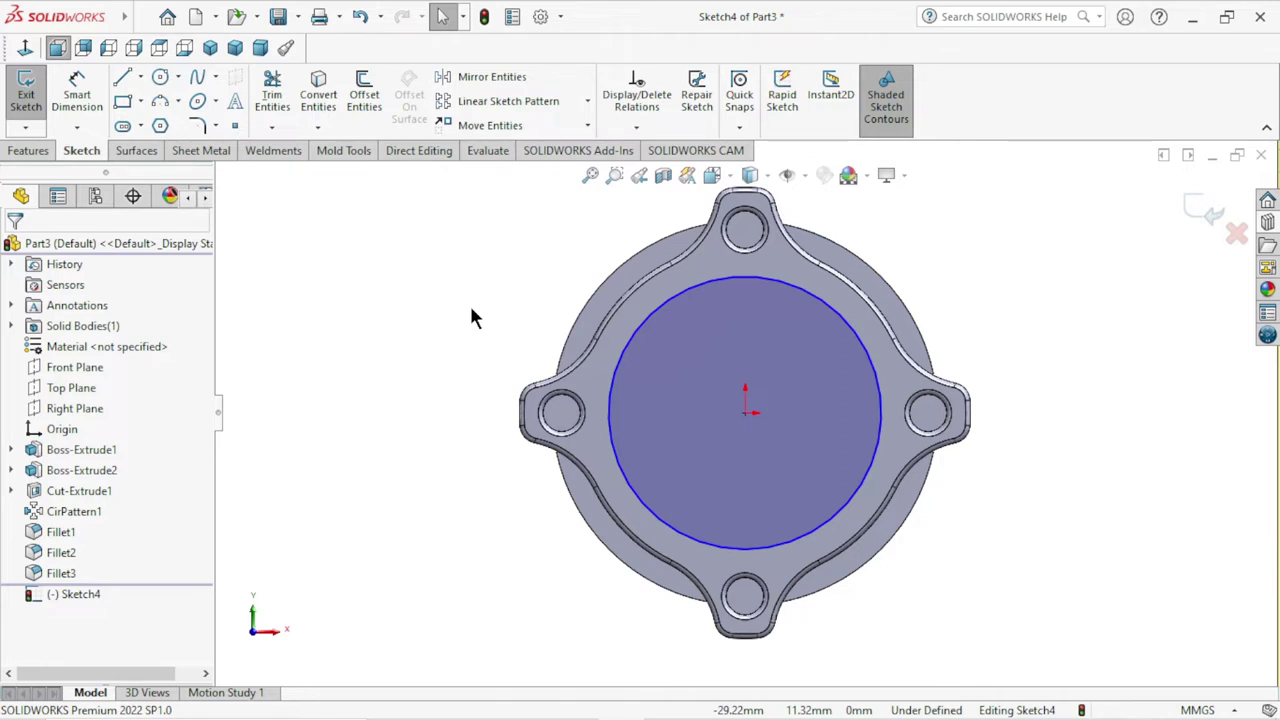
pyautogui.click(89, 96)
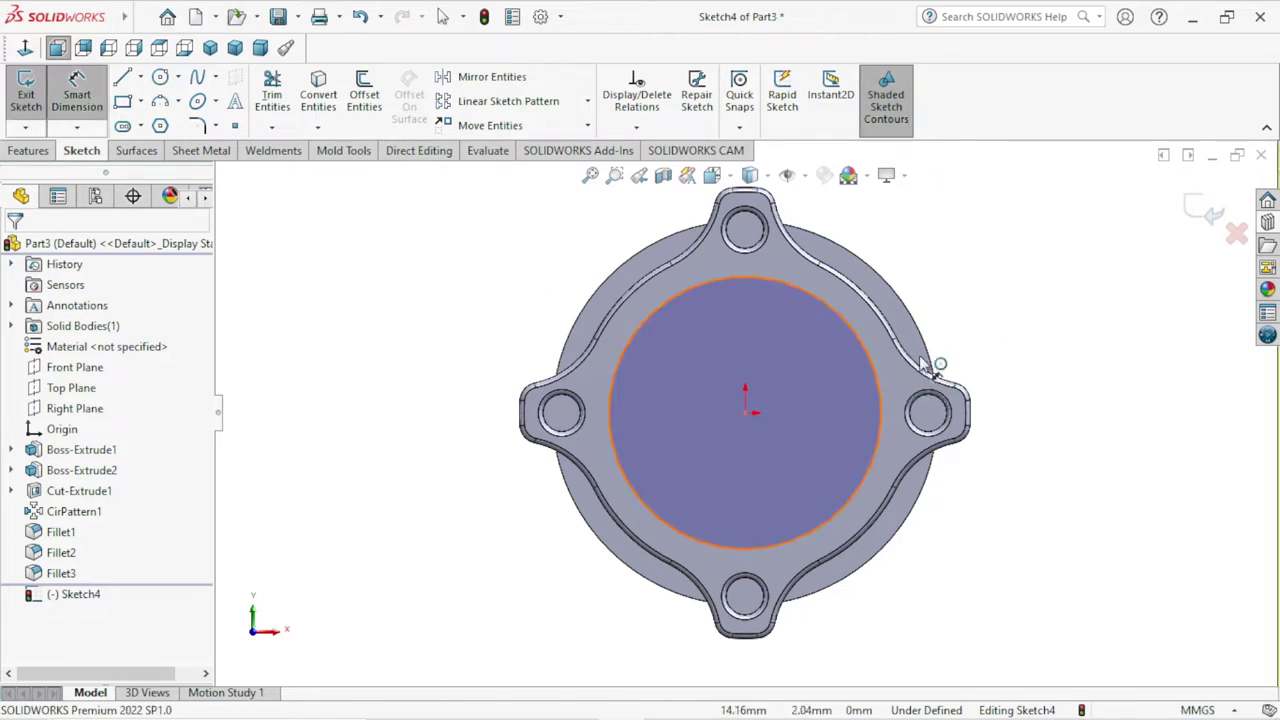
pyautogui.click(876, 378)
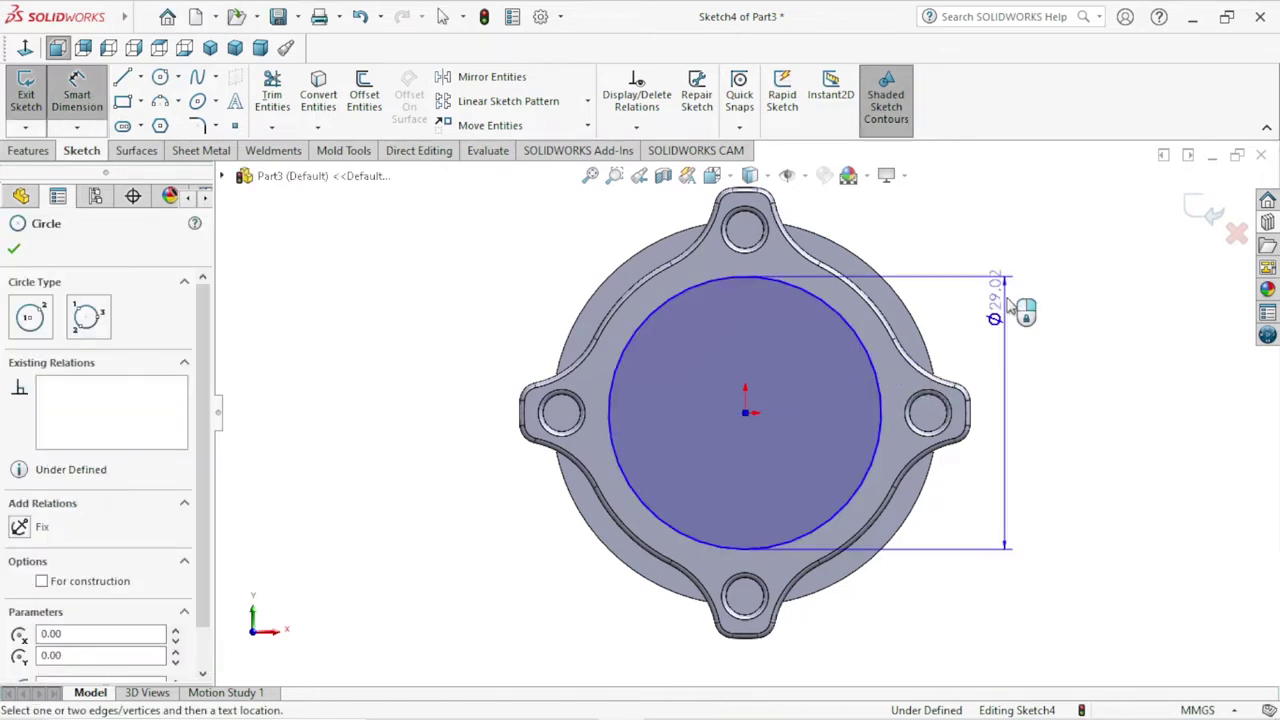
pyautogui.click(1045, 407)
pyautogui.write('30')
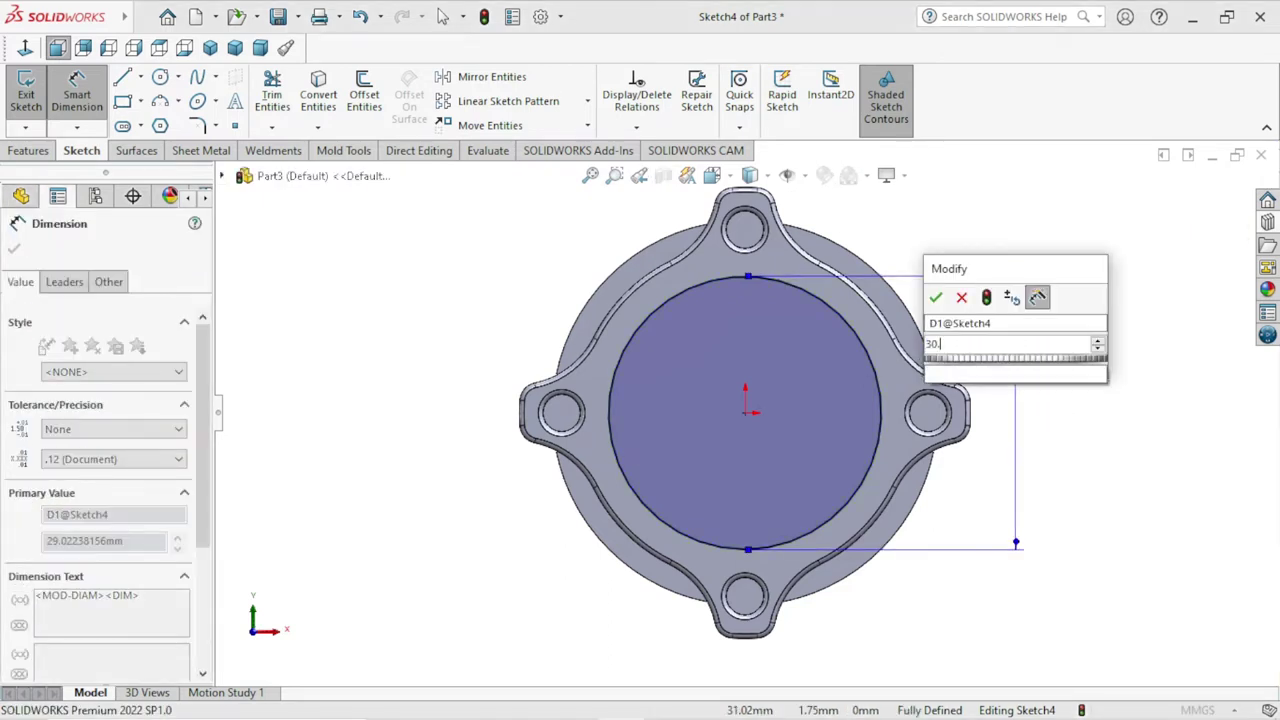
pyautogui.write('.5')
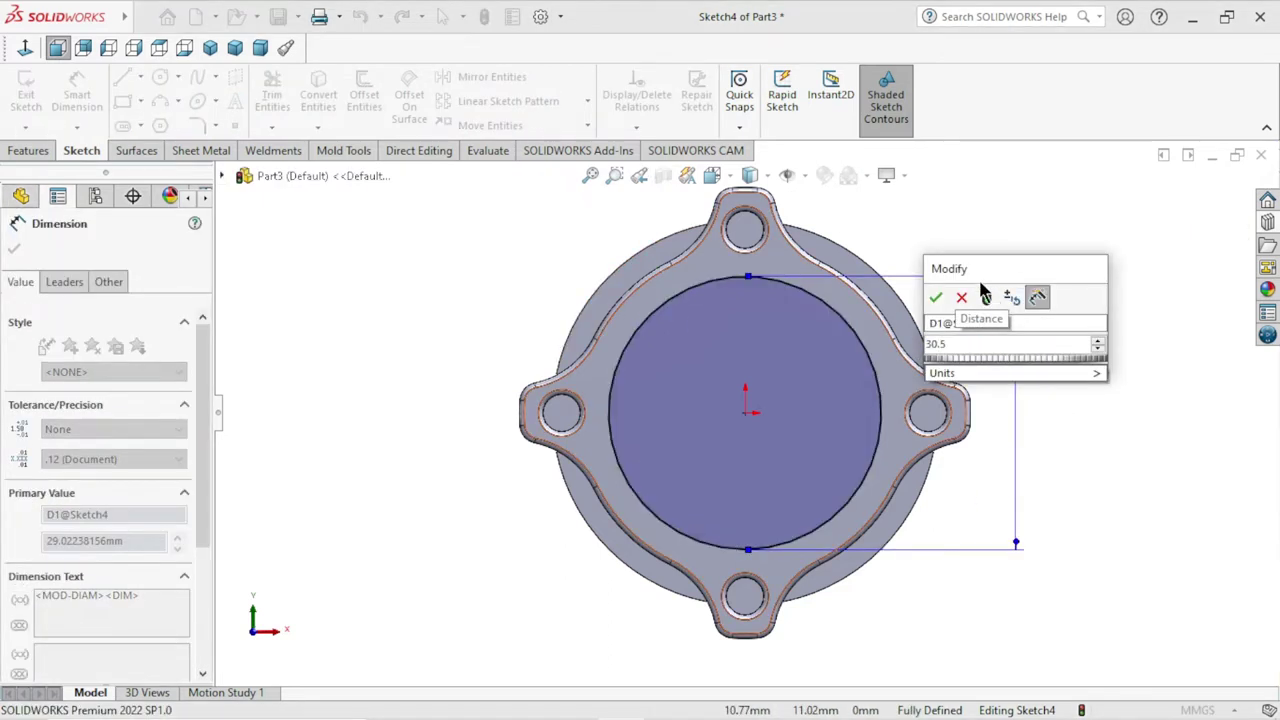
pyautogui.click(935, 297)
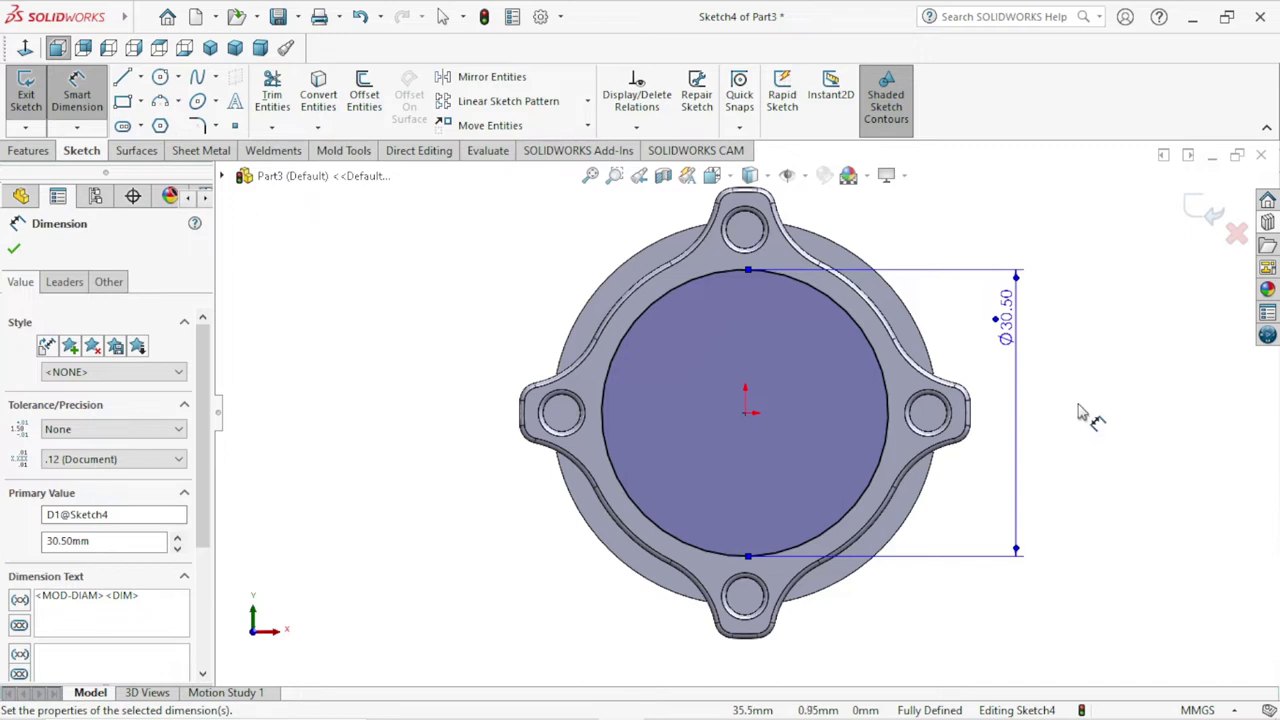
pyautogui.moveTo(1004, 320); pyautogui.dragTo(1012, 412)
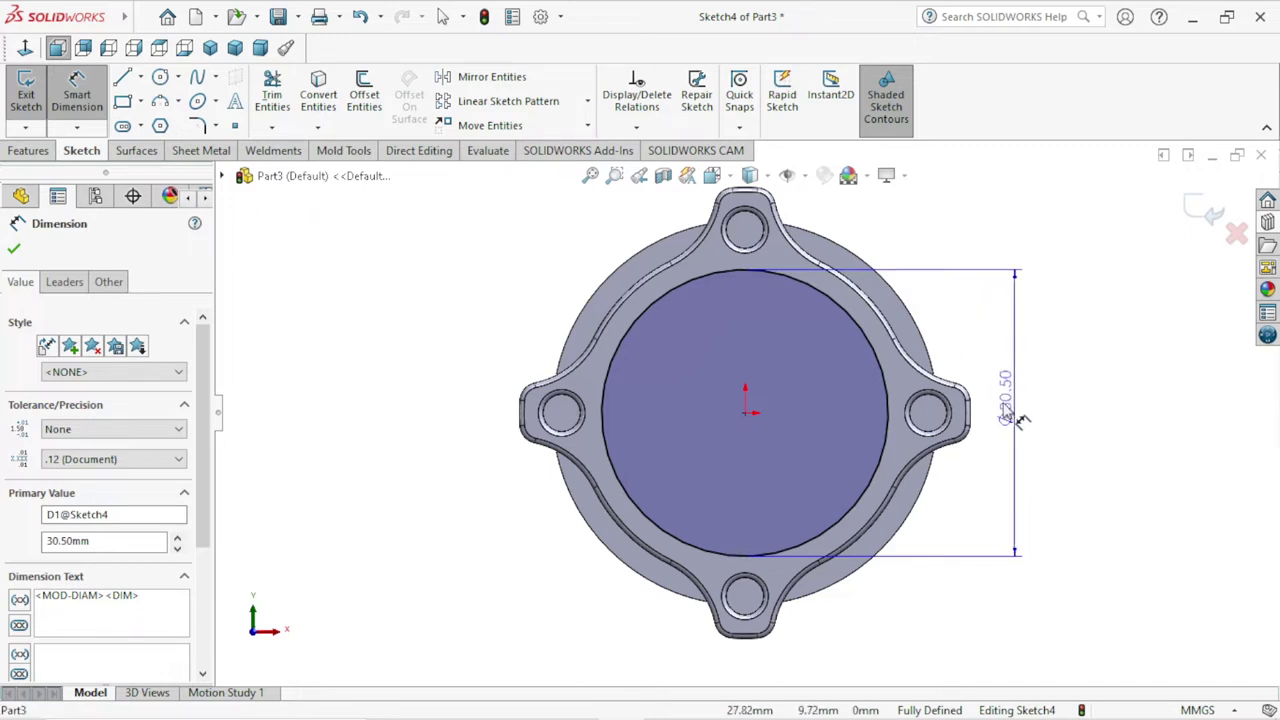
pyautogui.click(1100, 443)
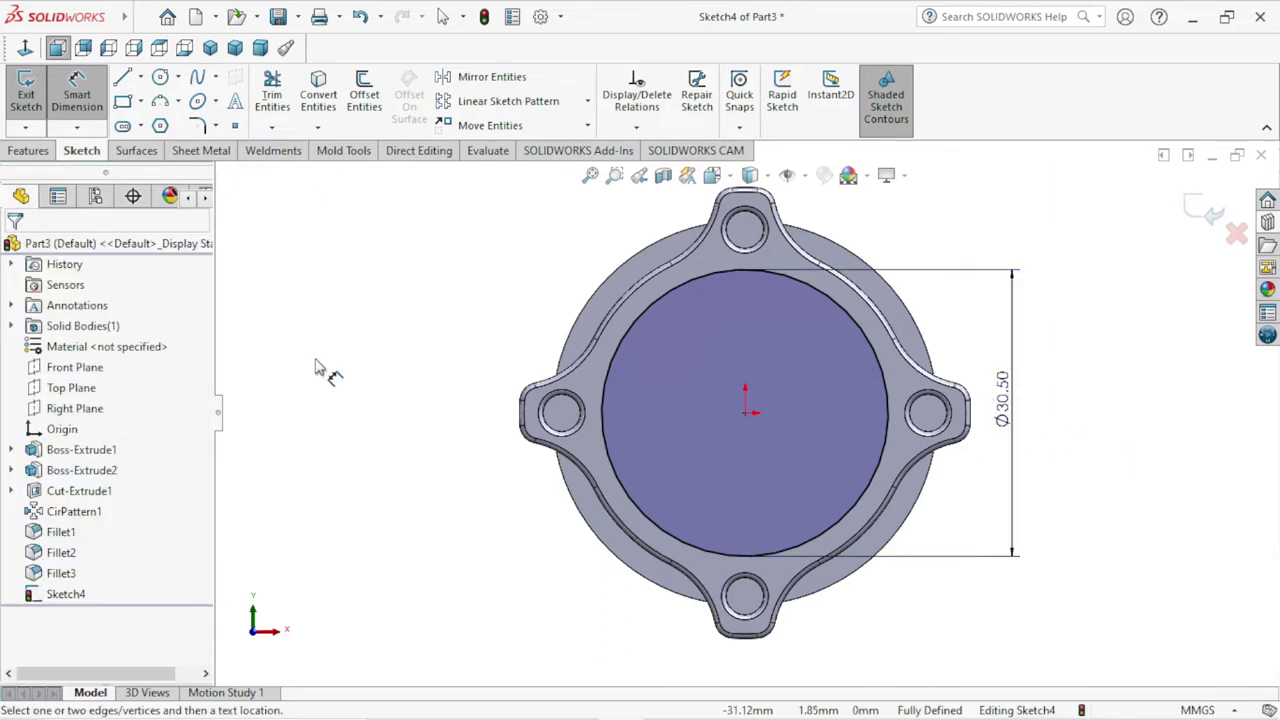
pyautogui.click(29, 151)
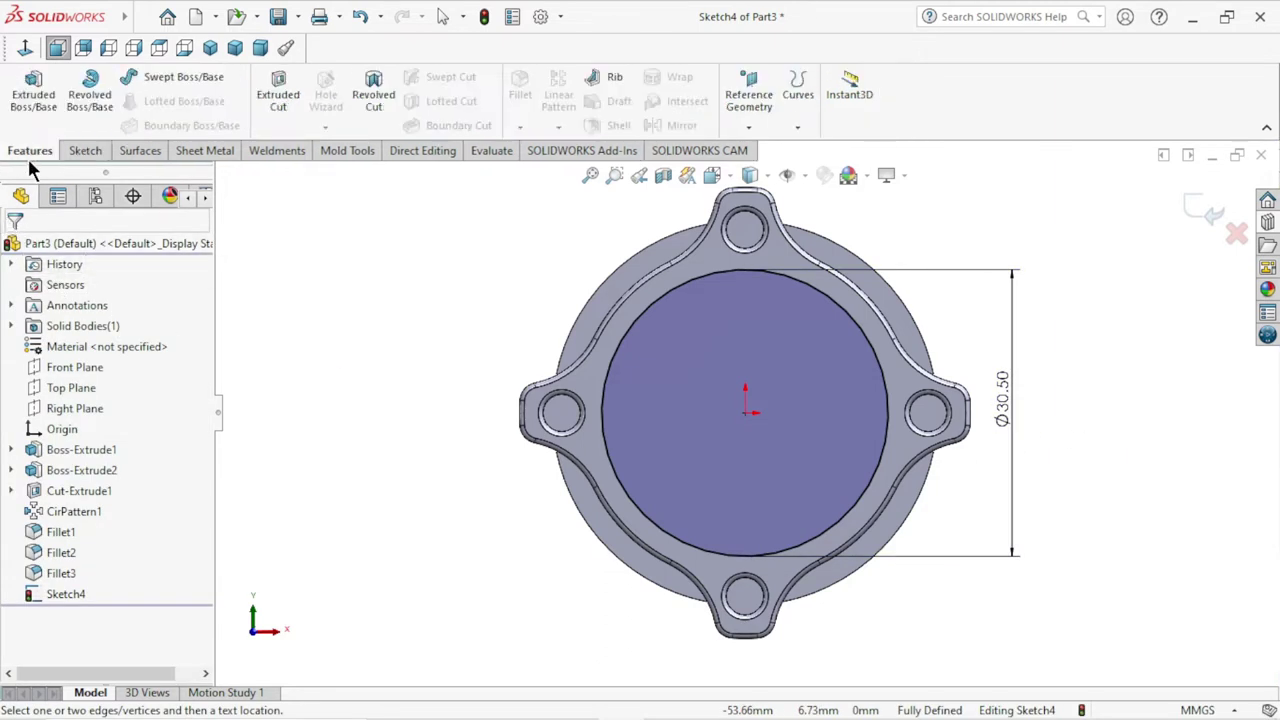
# - Extrude-cut the Ø30.5 mm circle 7 mm deep as Cut-Extrude2 and inspect the recess
pyautogui.click(280, 88)
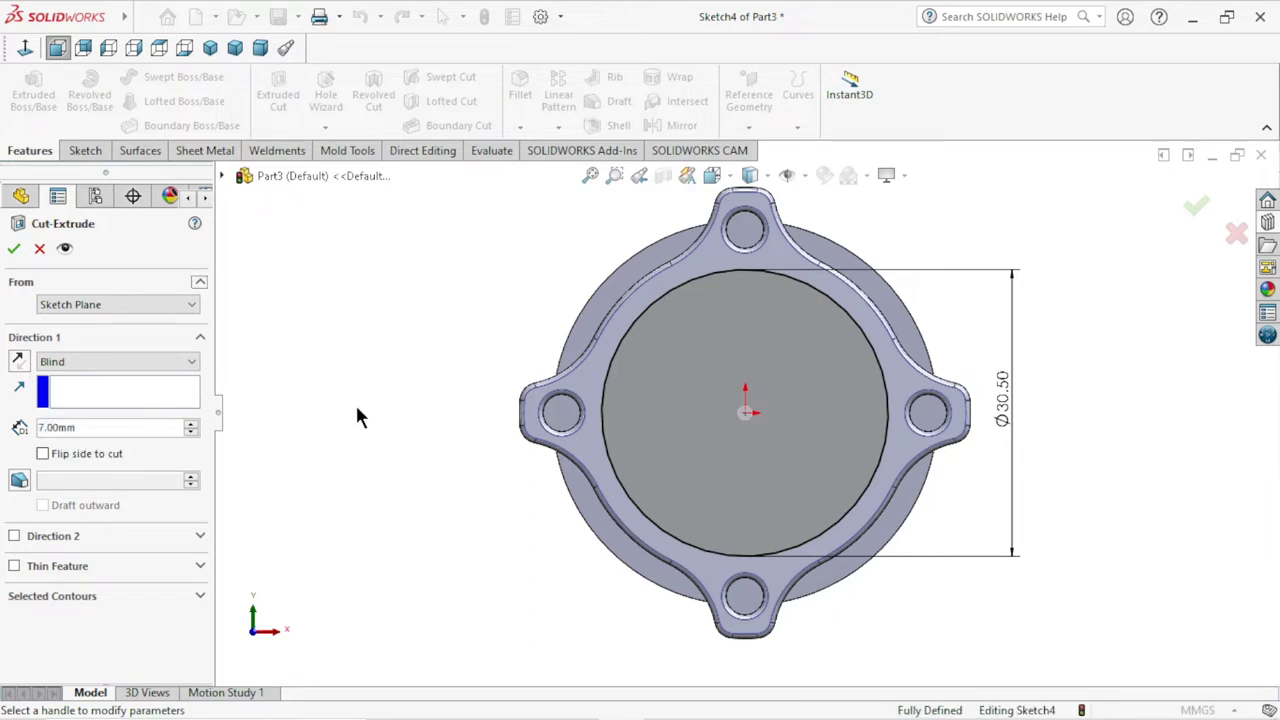
pyautogui.click(13, 249)
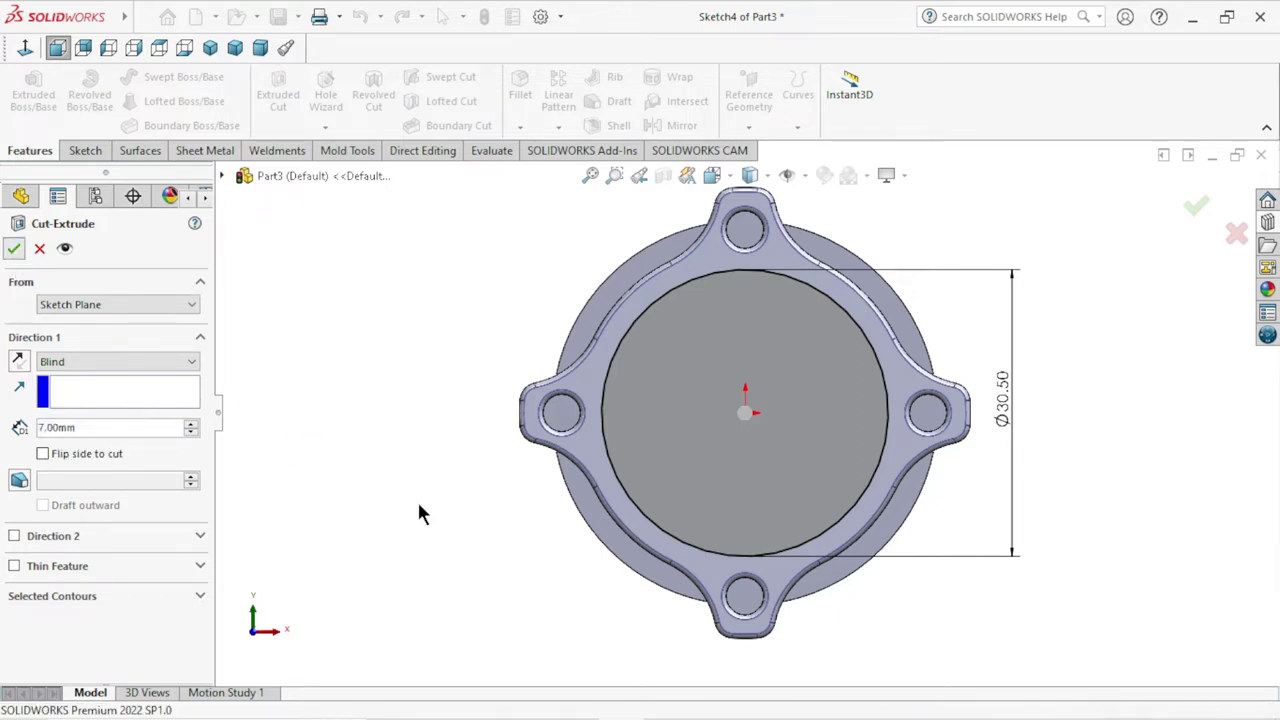
pyautogui.scroll(4, 420, 541)
pyautogui.moveTo(423, 528)
pyautogui.mouseDown(button='middle')
pyautogui.moveTo(463, 414)
pyautogui.moveTo(428, 351)
pyautogui.moveTo(432, 451)
pyautogui.moveTo(494, 514)
pyautogui.moveTo(409, 469)
pyautogui.moveTo(420, 560)
pyautogui.moveTo(438, 578)
pyautogui.moveTo(397, 494)
pyautogui.mouseUp(button='middle')
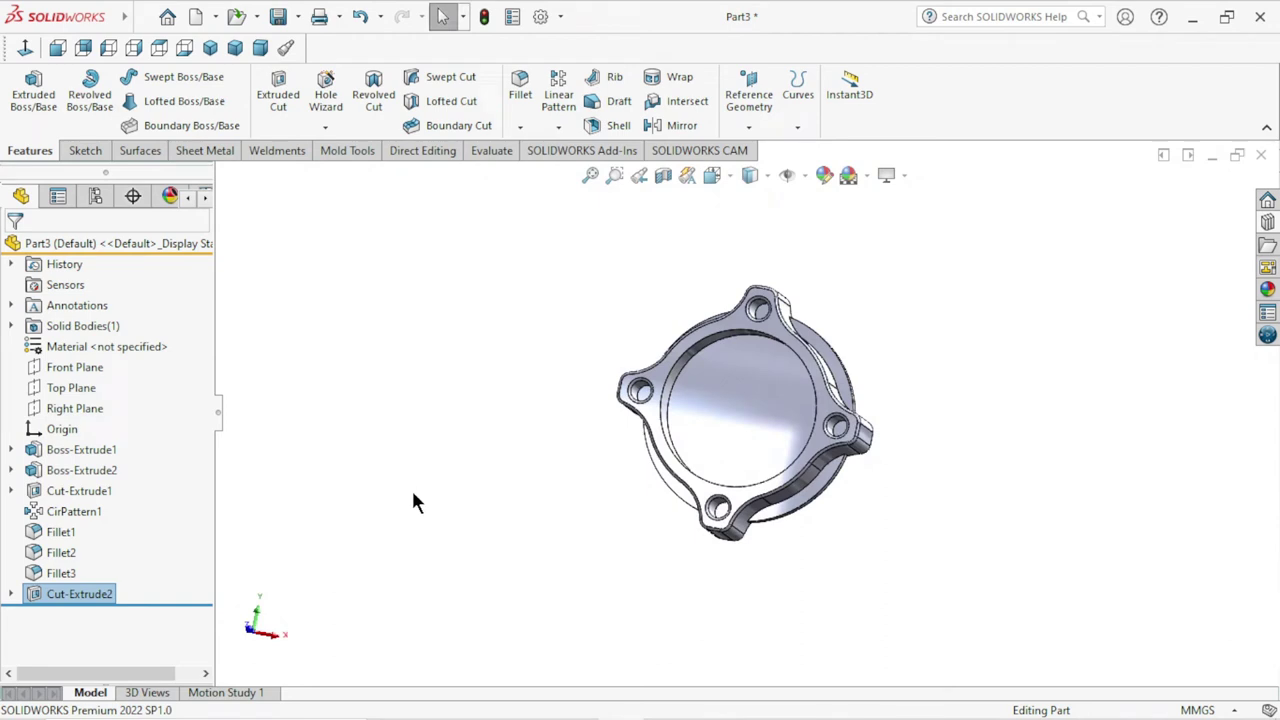
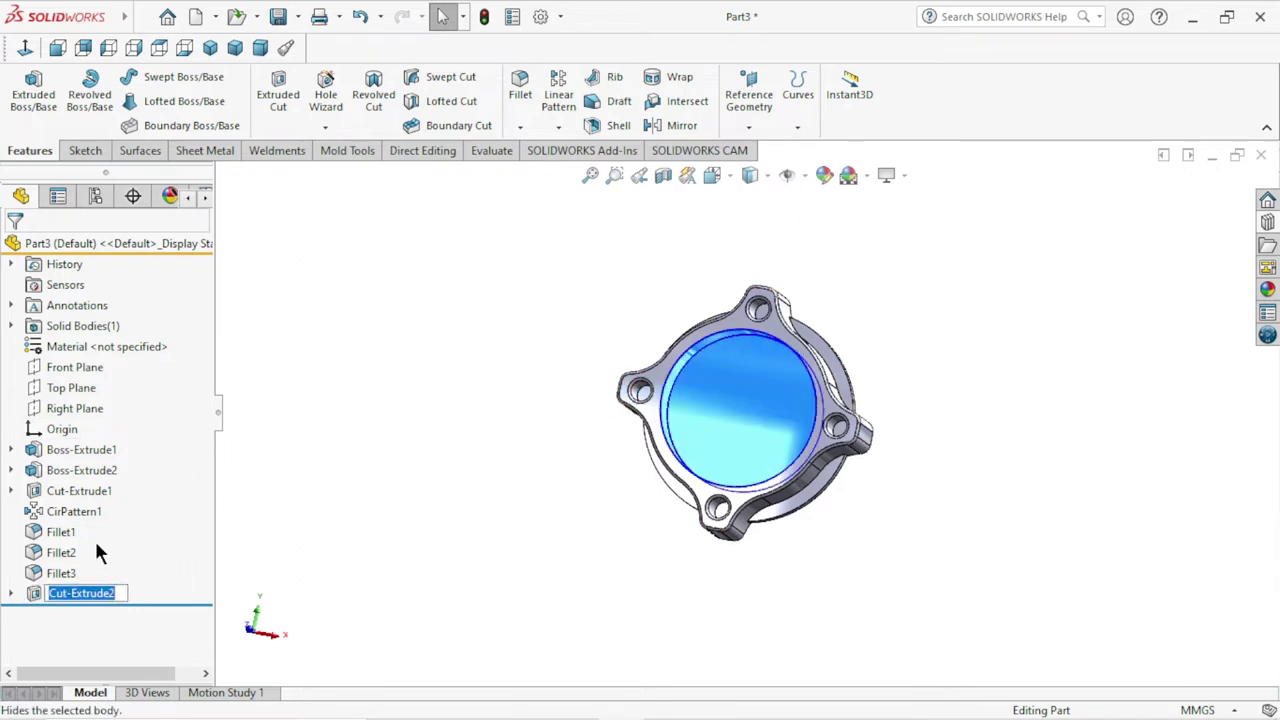
# - Edit Cut-Extrude2 so its blind depth becomes 10 mm instead of 7 mm
pyautogui.click(456, 547)
pyautogui.click(74, 594)
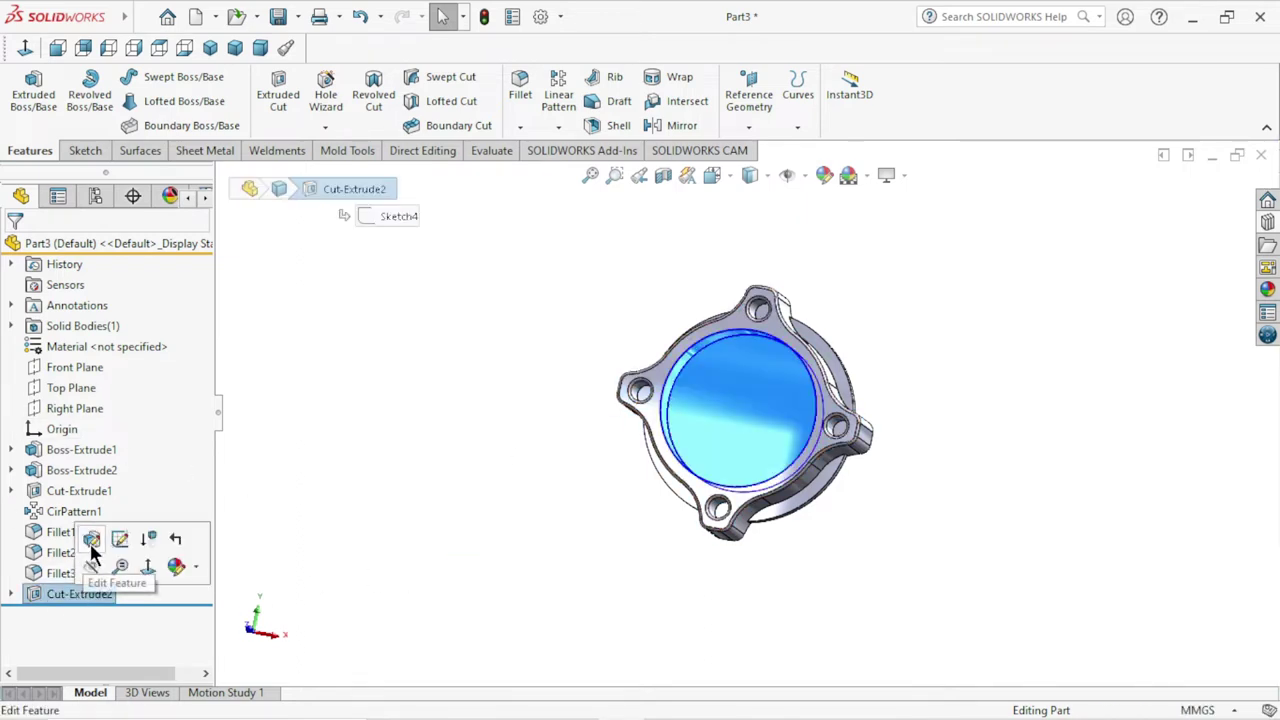
pyautogui.click(120, 539)
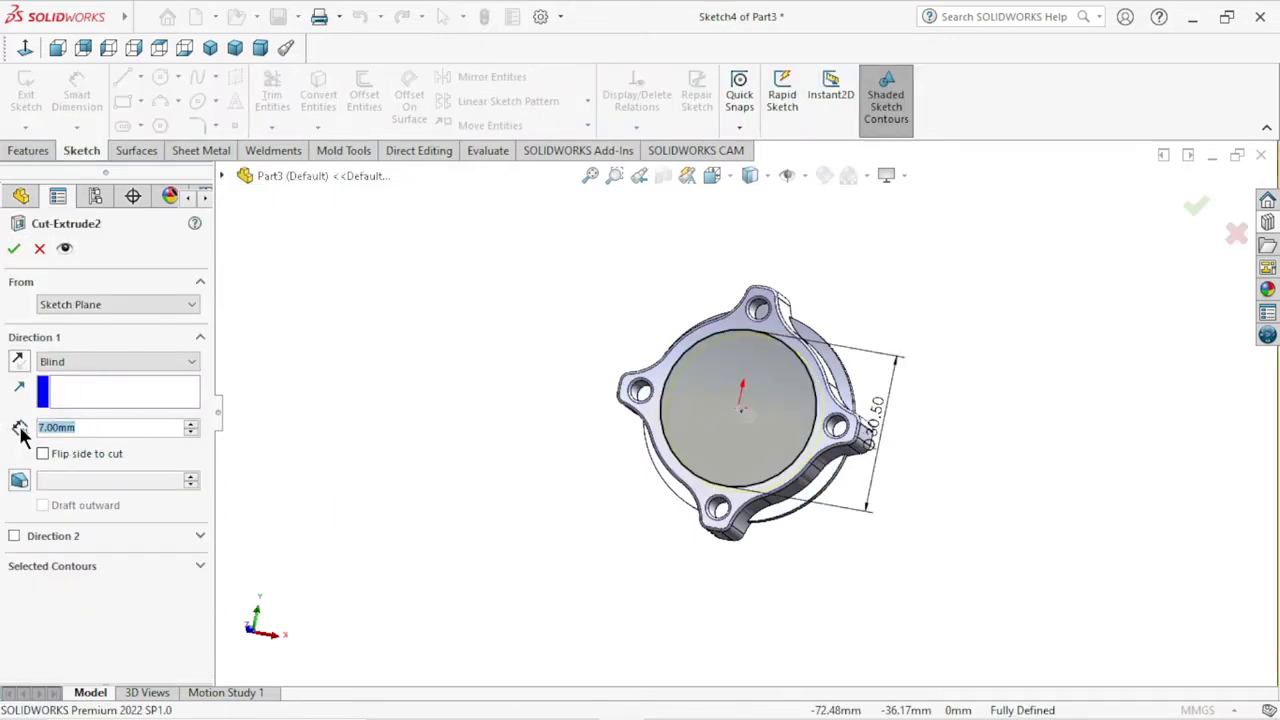
pyautogui.write('10')
pyautogui.press('Return')
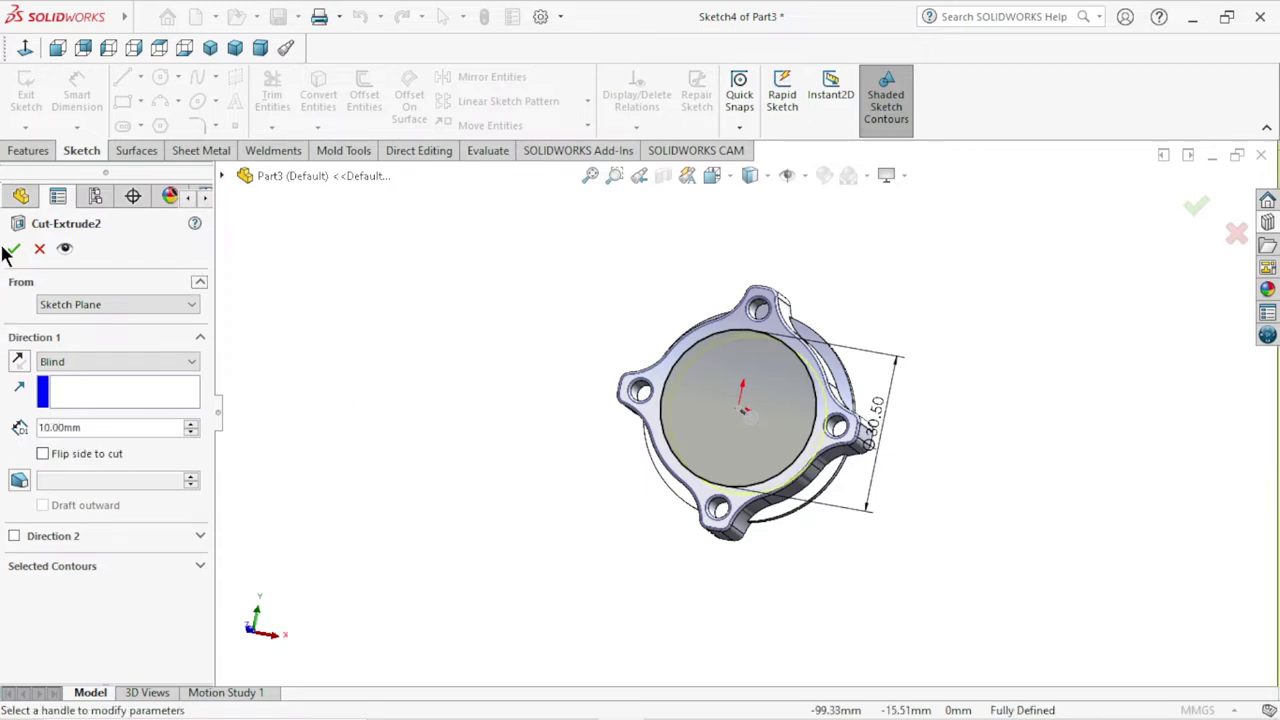
pyautogui.click(10, 250)
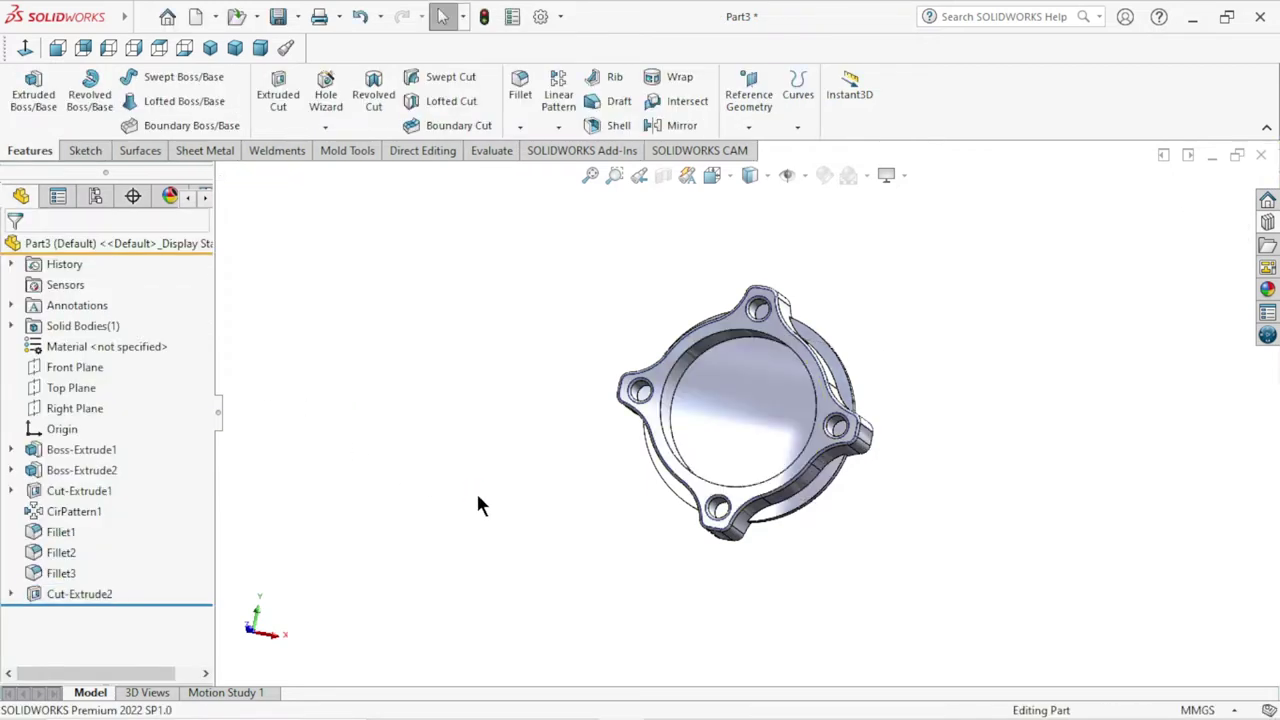
# - Inspect the deeper cut, return to a face-on view and select the front face
pyautogui.moveTo(478, 500)
pyautogui.mouseDown(button='middle')
pyautogui.moveTo(561, 437)
pyautogui.moveTo(620, 514)
pyautogui.moveTo(743, 543)
pyautogui.moveTo(654, 531)
pyautogui.moveTo(620, 562)
pyautogui.mouseUp(button='middle')
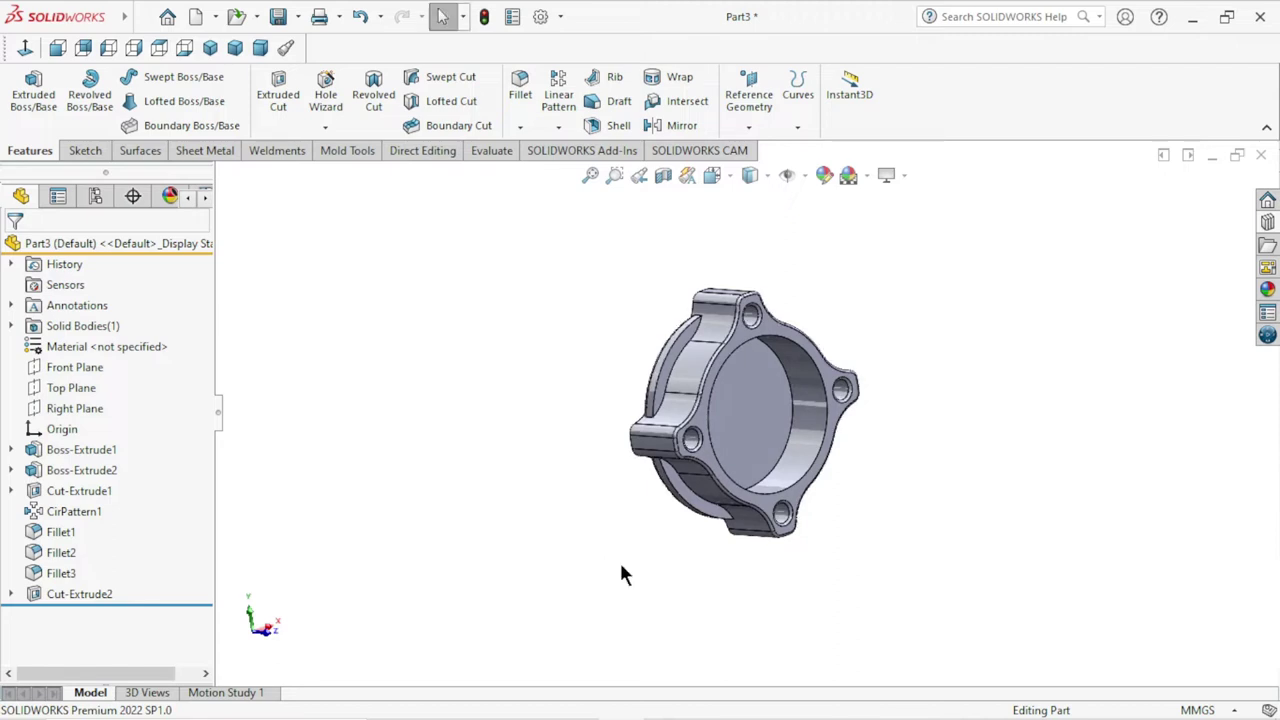
pyautogui.scroll(2, 724, 551)
pyautogui.moveTo(826, 505)
pyautogui.mouseDown(button='middle')
pyautogui.moveTo(926, 443)
pyautogui.moveTo(803, 291)
pyautogui.moveTo(891, 434)
pyautogui.mouseUp(button='middle')
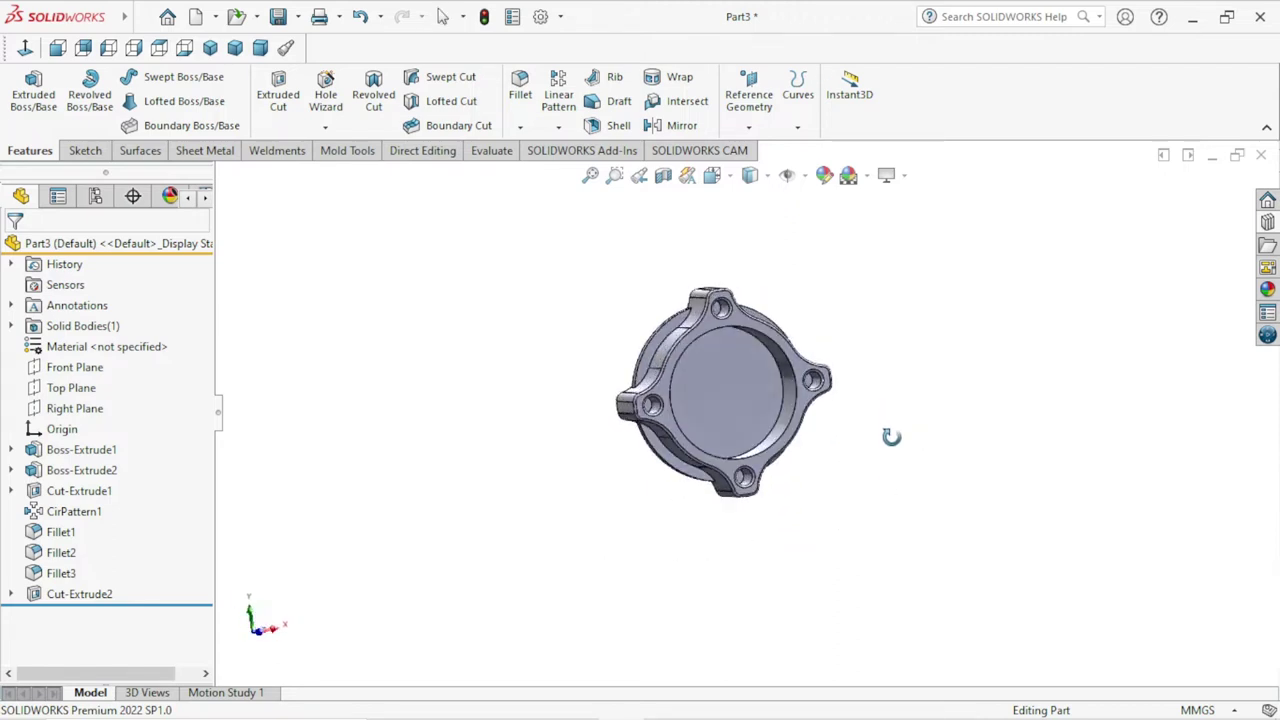
pyautogui.click(723, 375)
# - Sketch an outer and a smaller inner circle on the front face, both centred on the origin
pyautogui.click(807, 322)
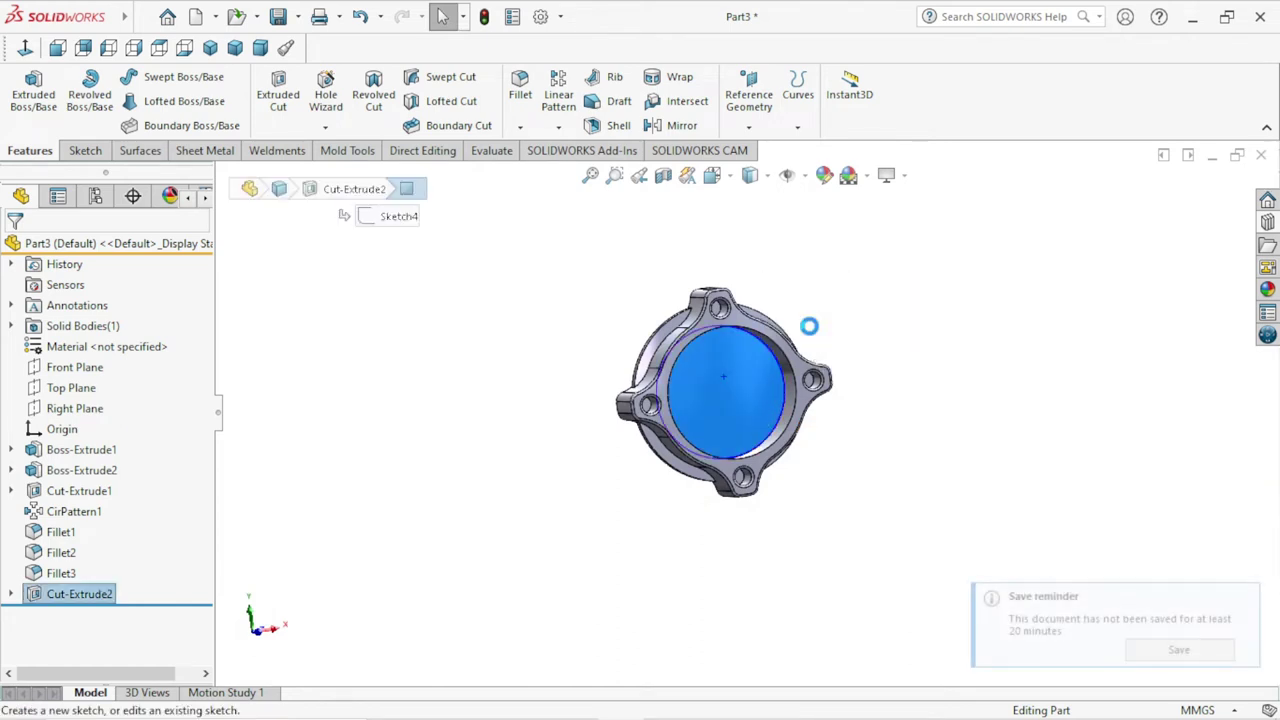
pyautogui.click(745, 410)
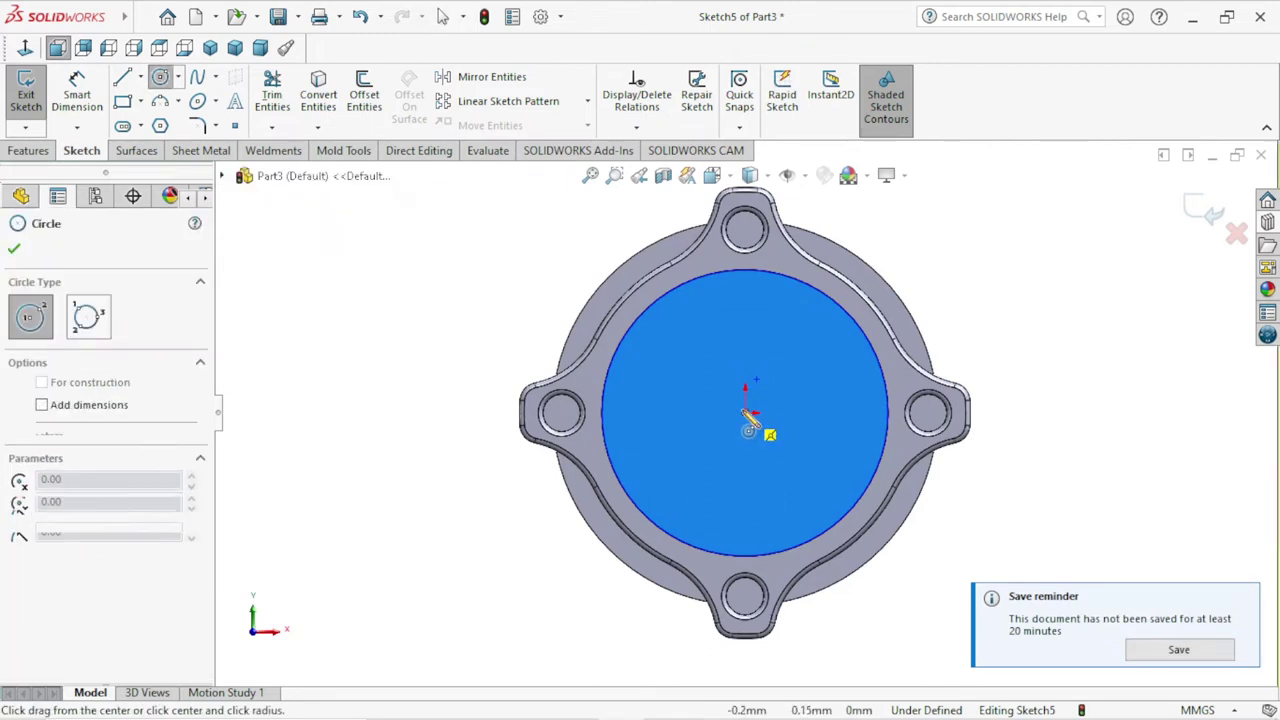
pyautogui.click(664, 368)
pyautogui.rightClick(344, 283)
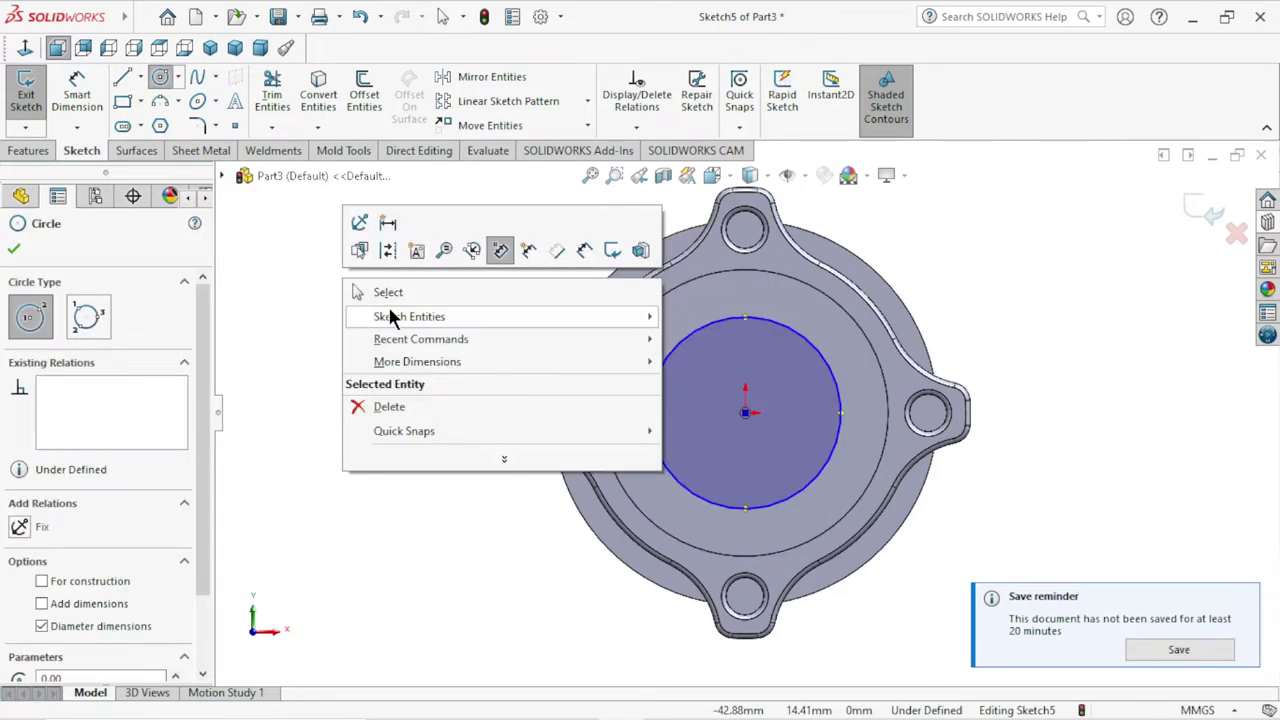
pyautogui.click(386, 291)
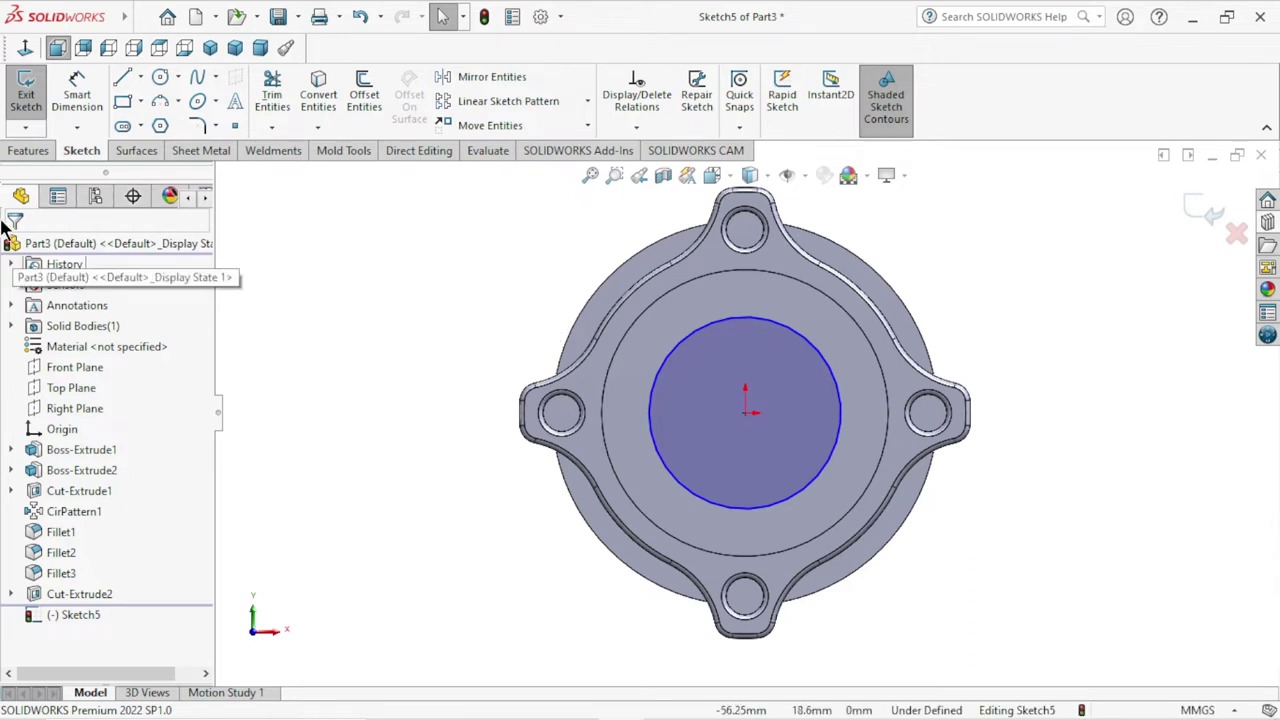
pyautogui.click(160, 78)
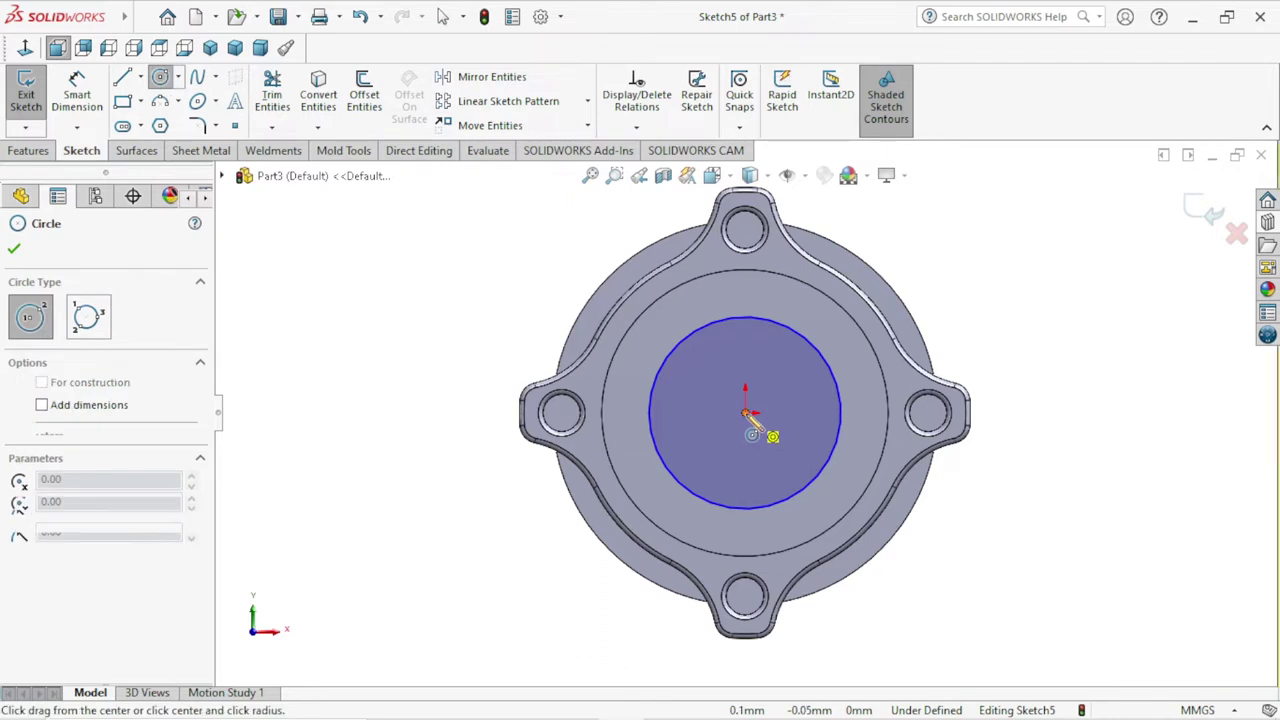
pyautogui.click(745, 410)
pyautogui.click(680, 395)
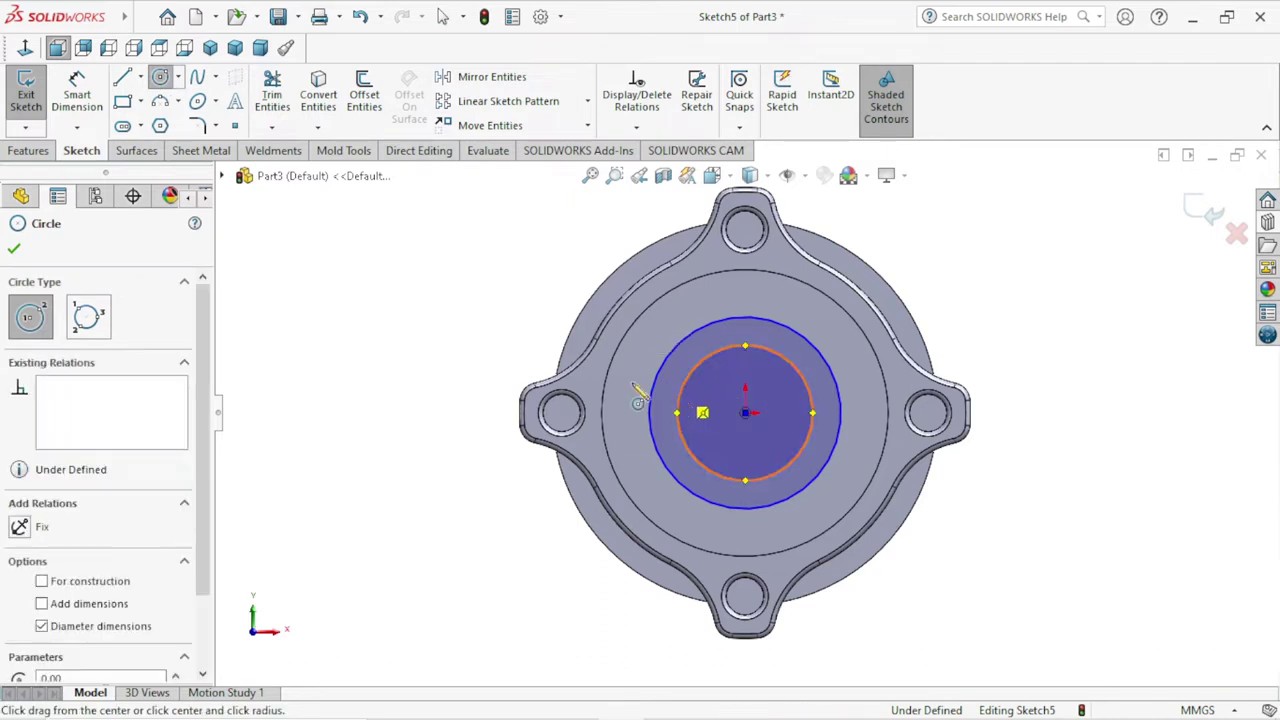
pyautogui.rightClick(421, 302)
pyautogui.click(425, 298)
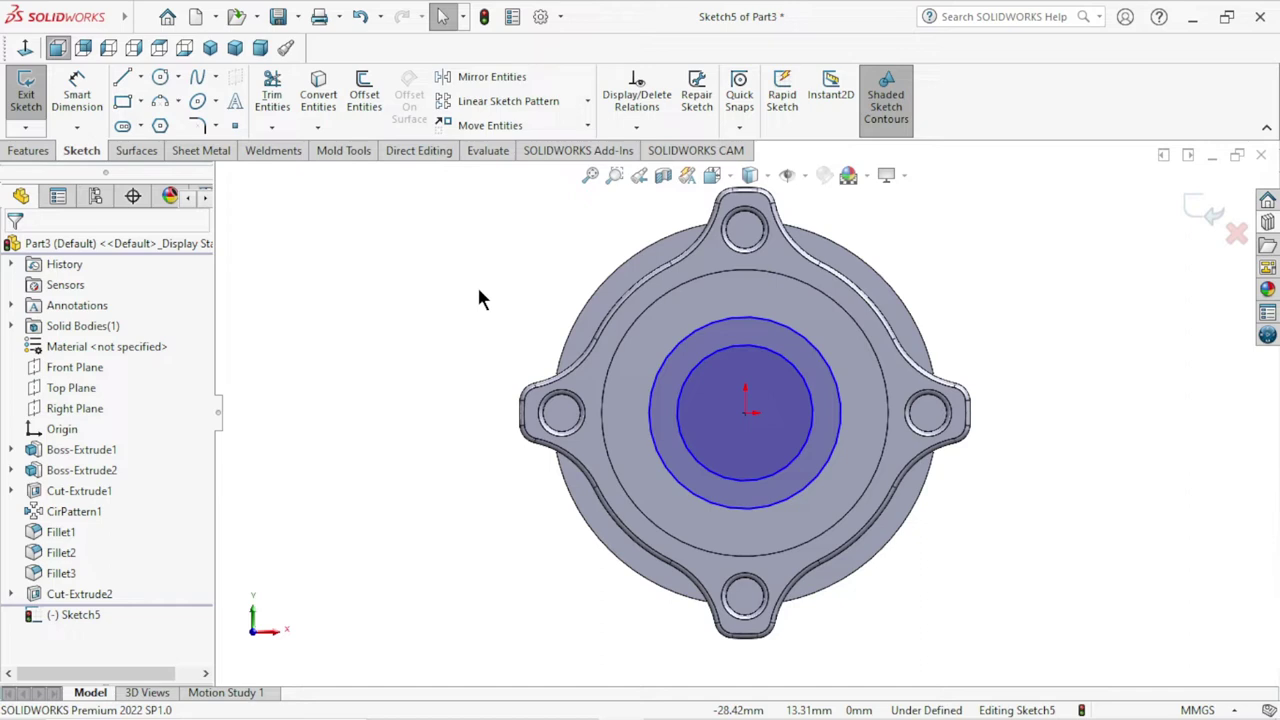
pyautogui.click(77, 92)
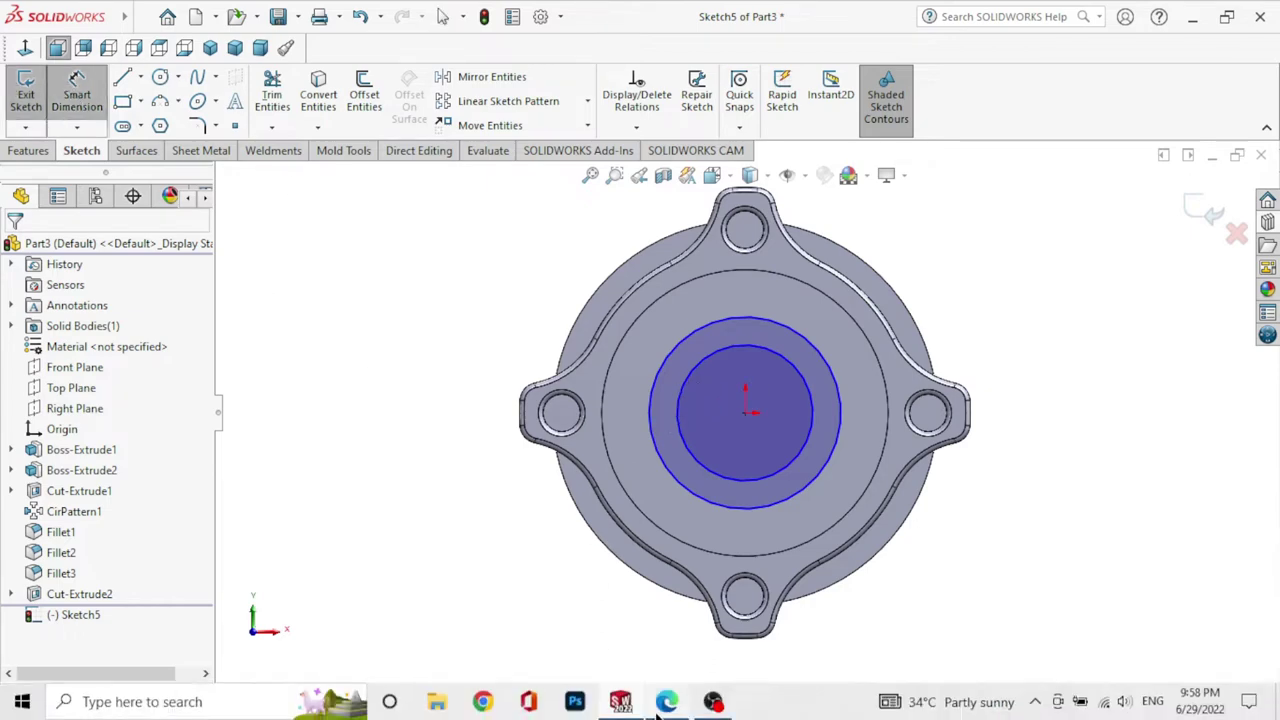
pyautogui.click(665, 703)
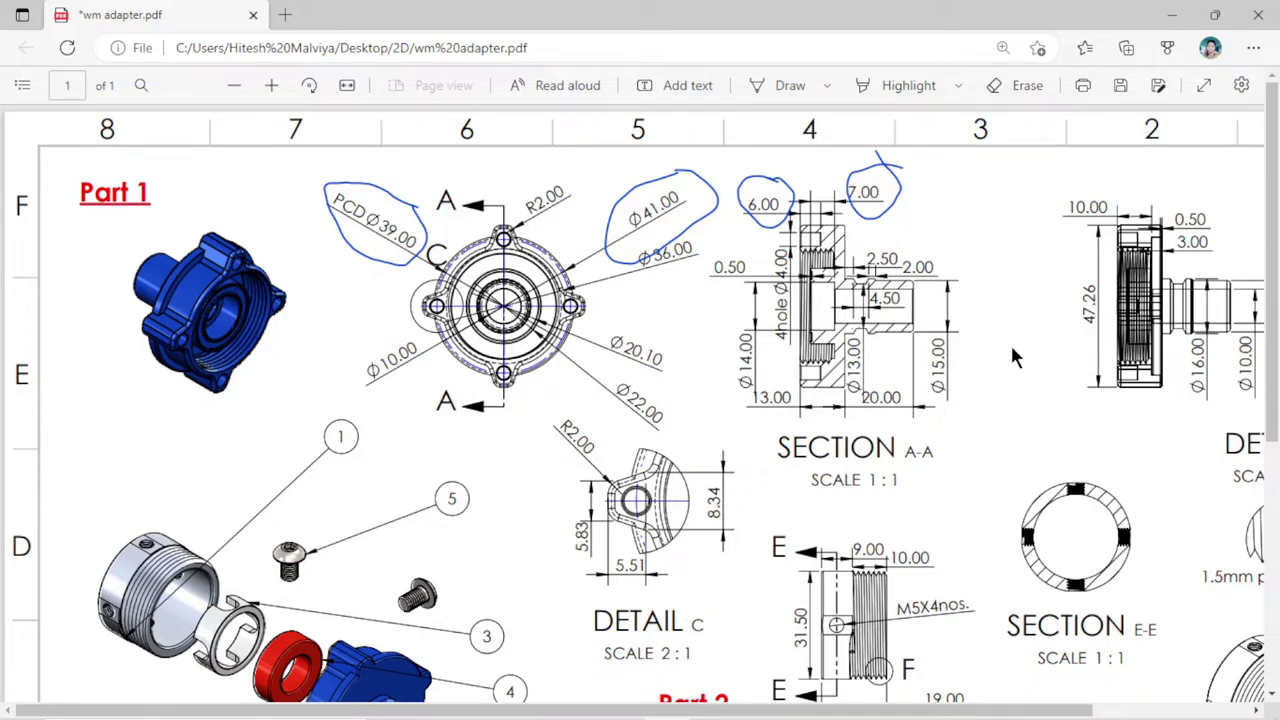
pyautogui.scroll(-1, 530, 272)
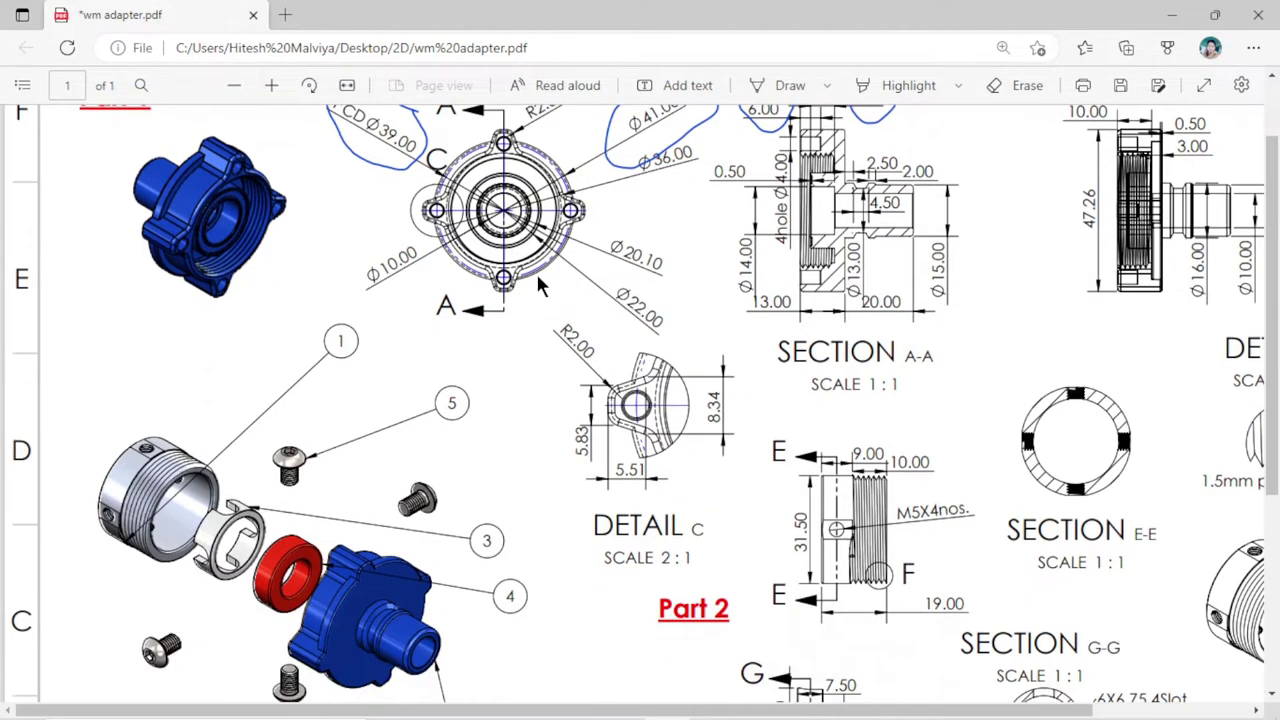
pyautogui.scroll(1, 538, 278)
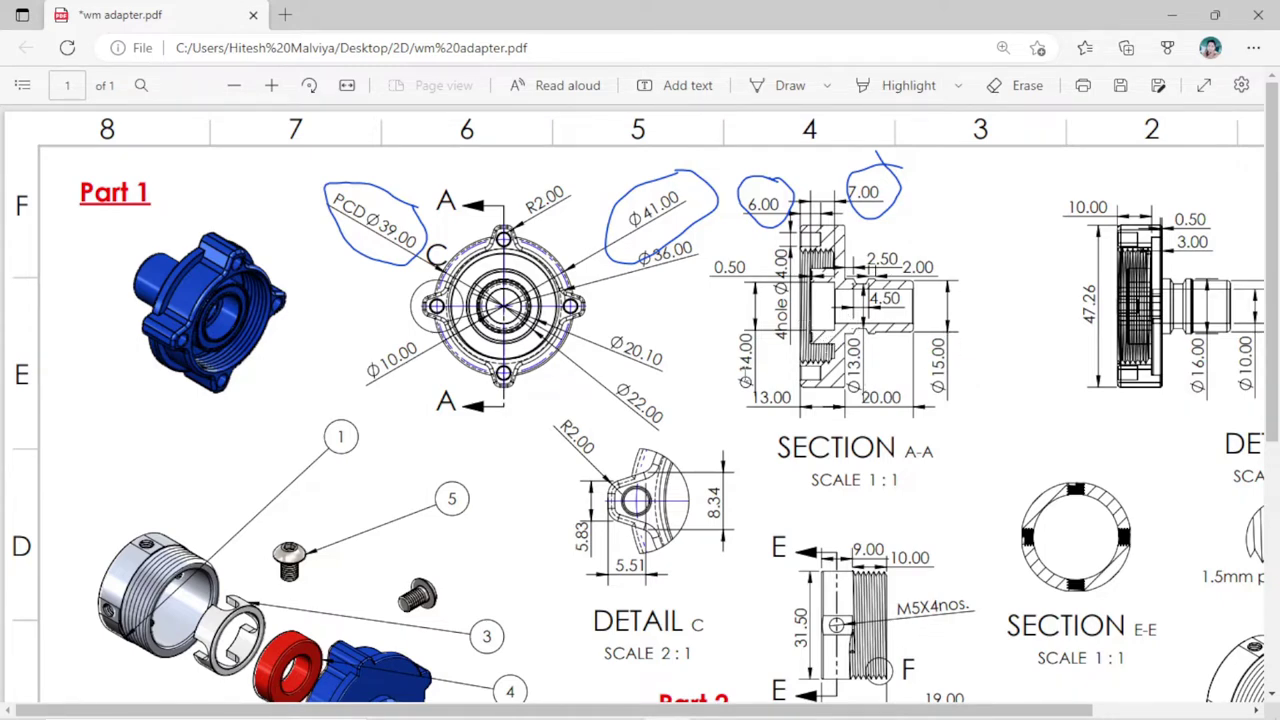
pyautogui.click(620, 701)
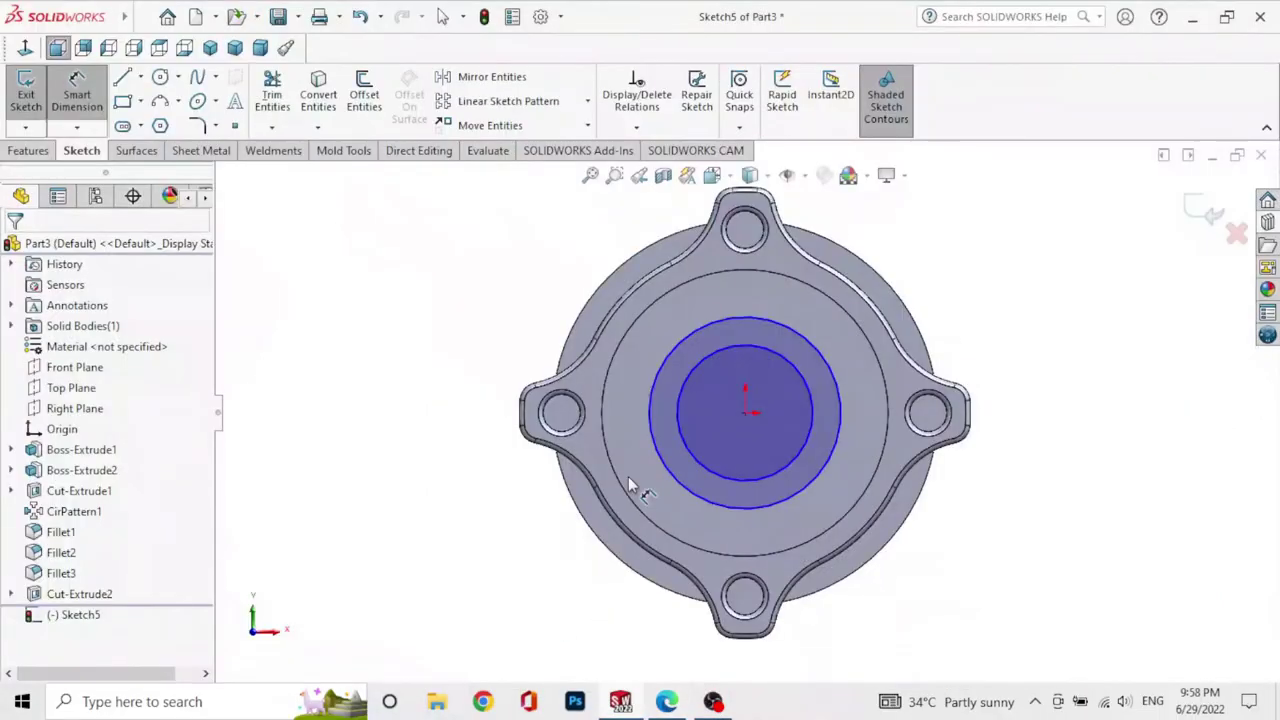
# - Dimension the inner circle Ø14 and the outer circle Ø21, fully defining Sketch5
pyautogui.press('d')
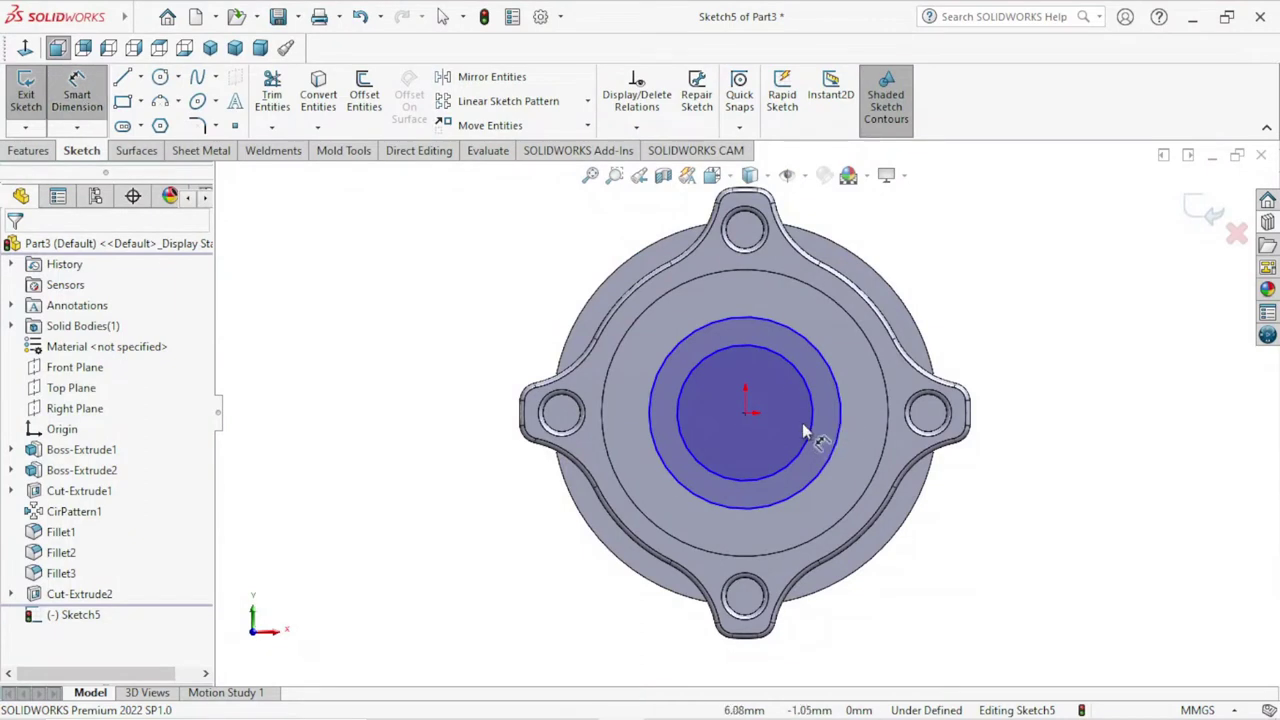
pyautogui.click(677, 410)
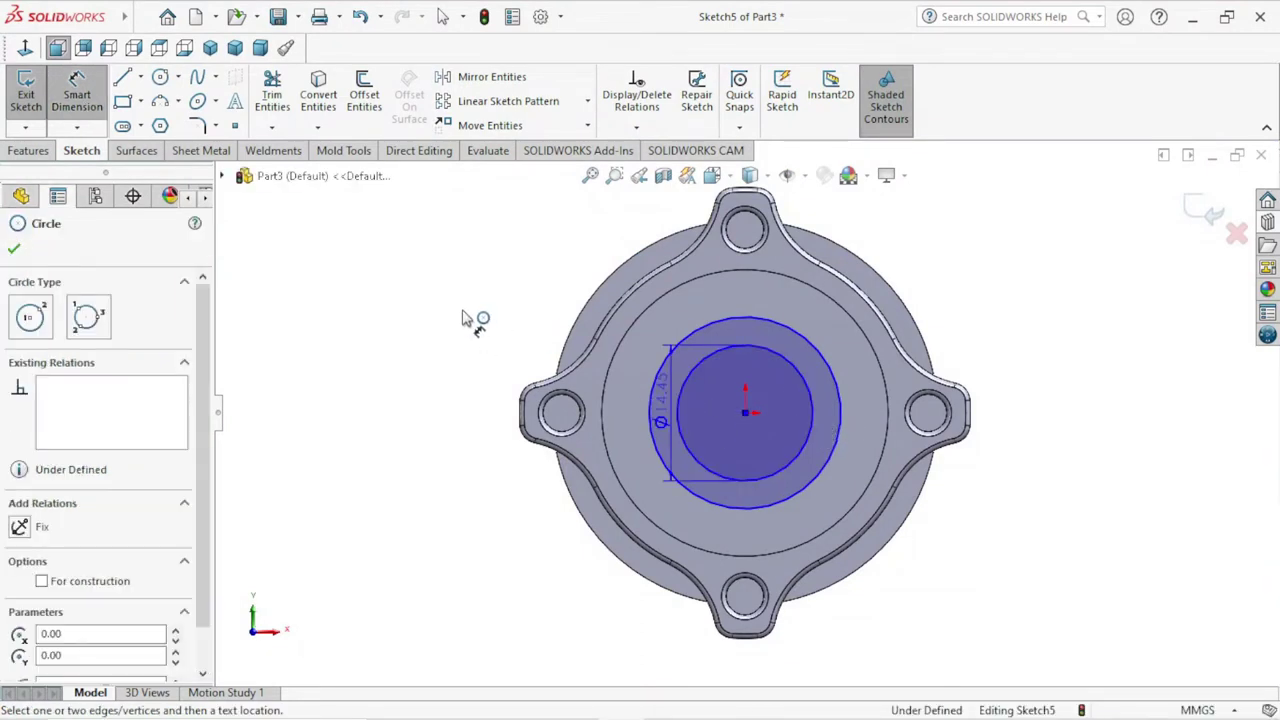
pyautogui.click(467, 317)
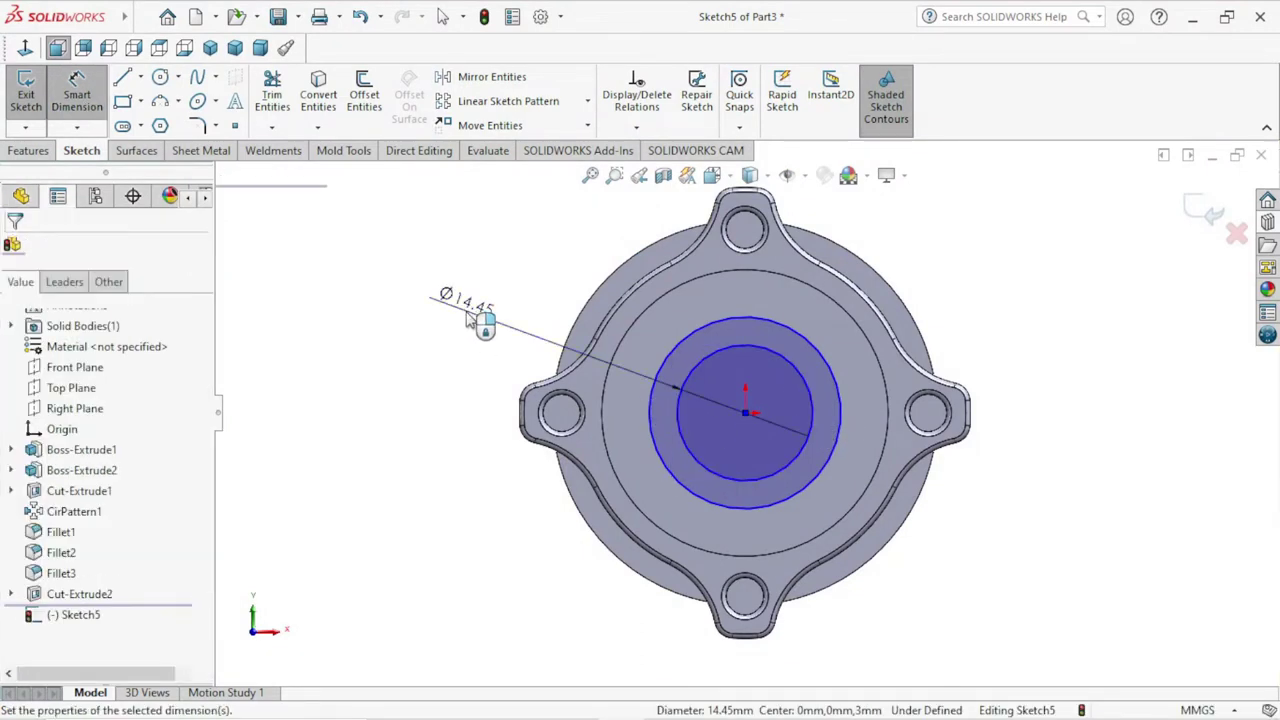
pyautogui.write('14')
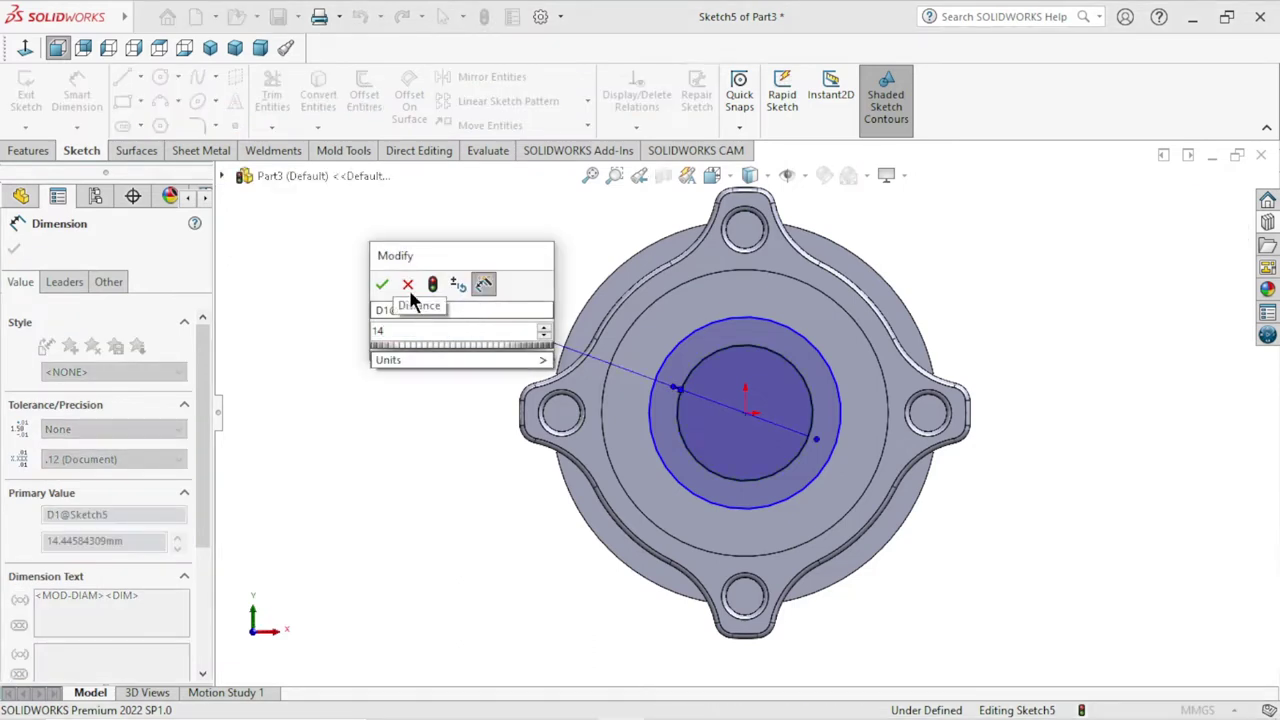
pyautogui.click(386, 283)
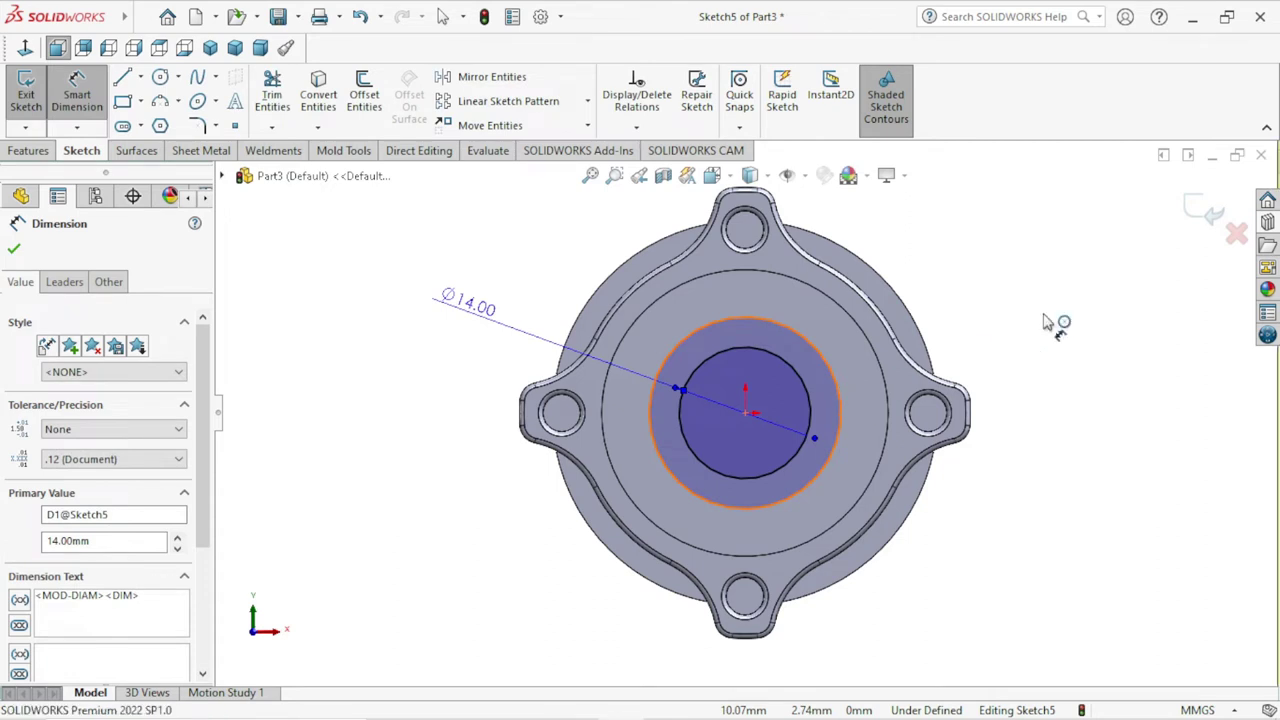
pyautogui.click(840, 405)
pyautogui.click(535, 262)
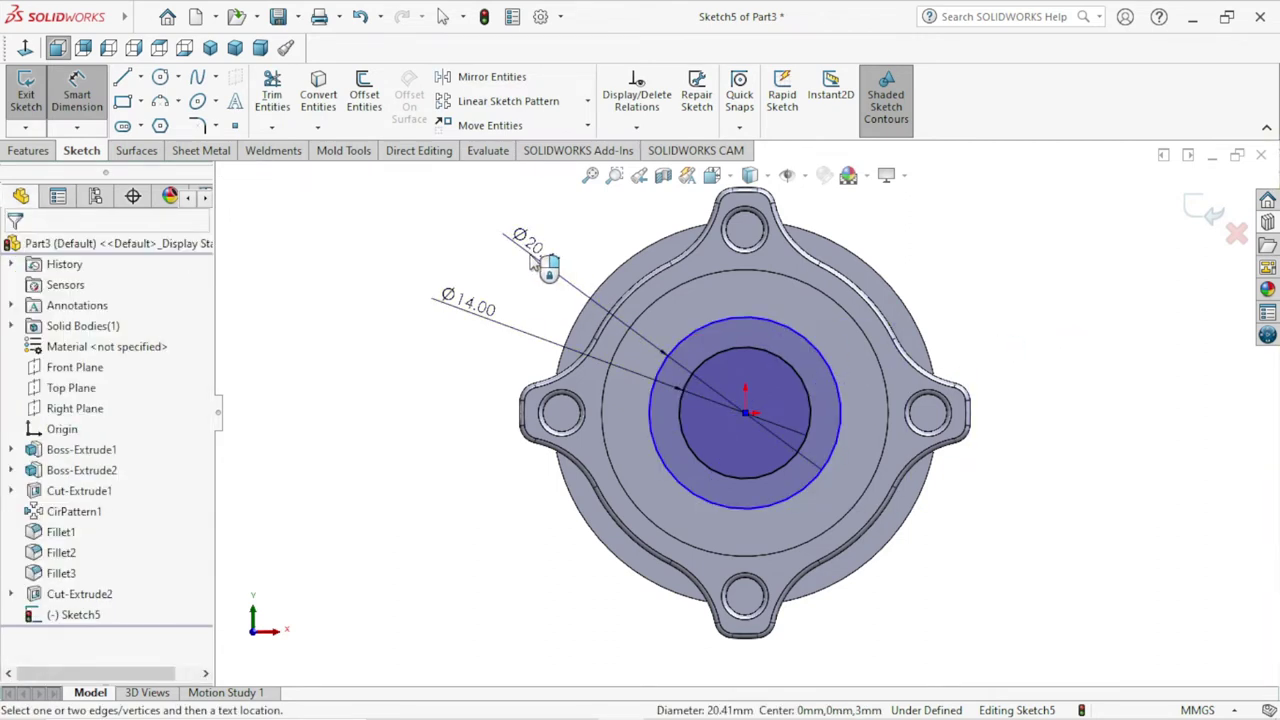
pyautogui.write('21')
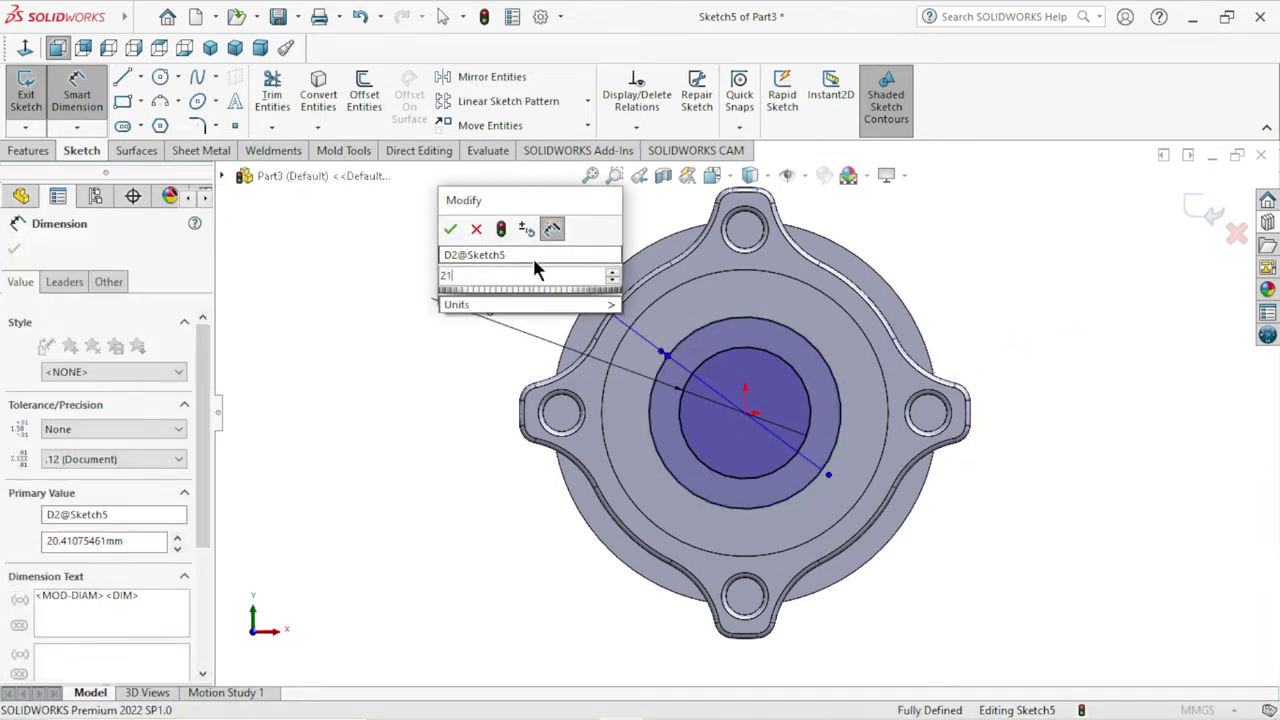
pyautogui.click(449, 230)
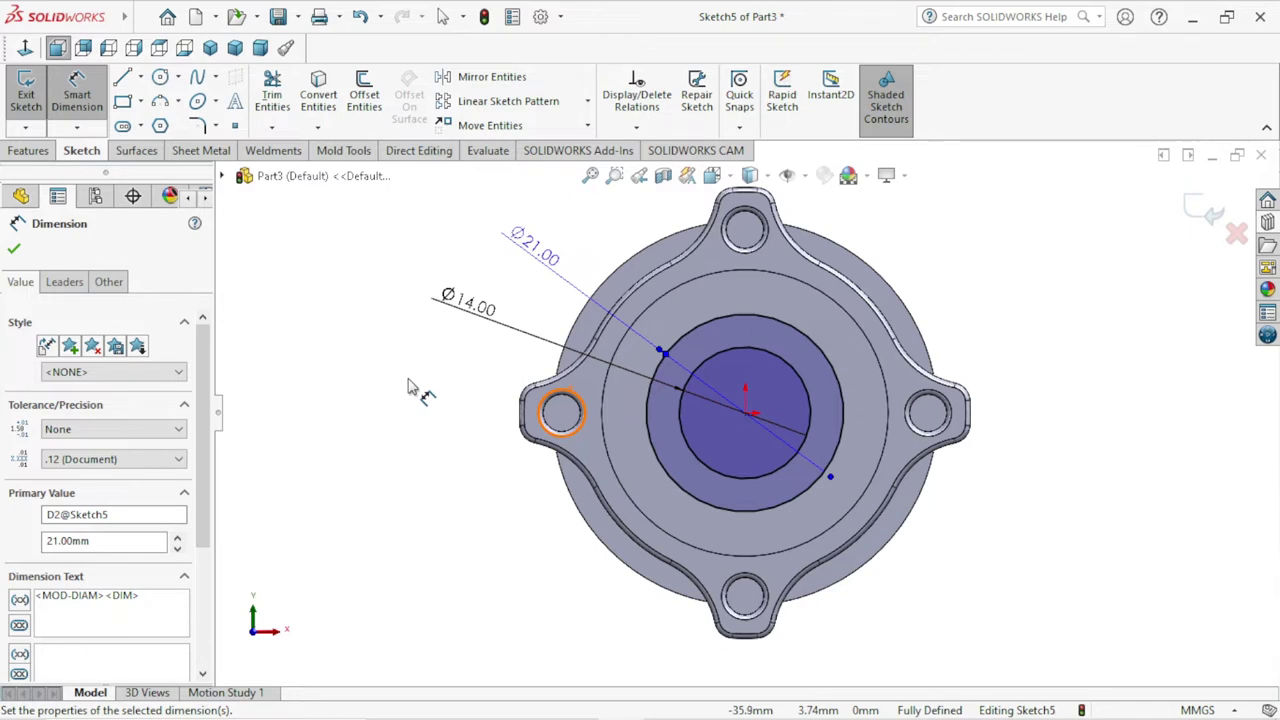
pyautogui.click(14, 251)
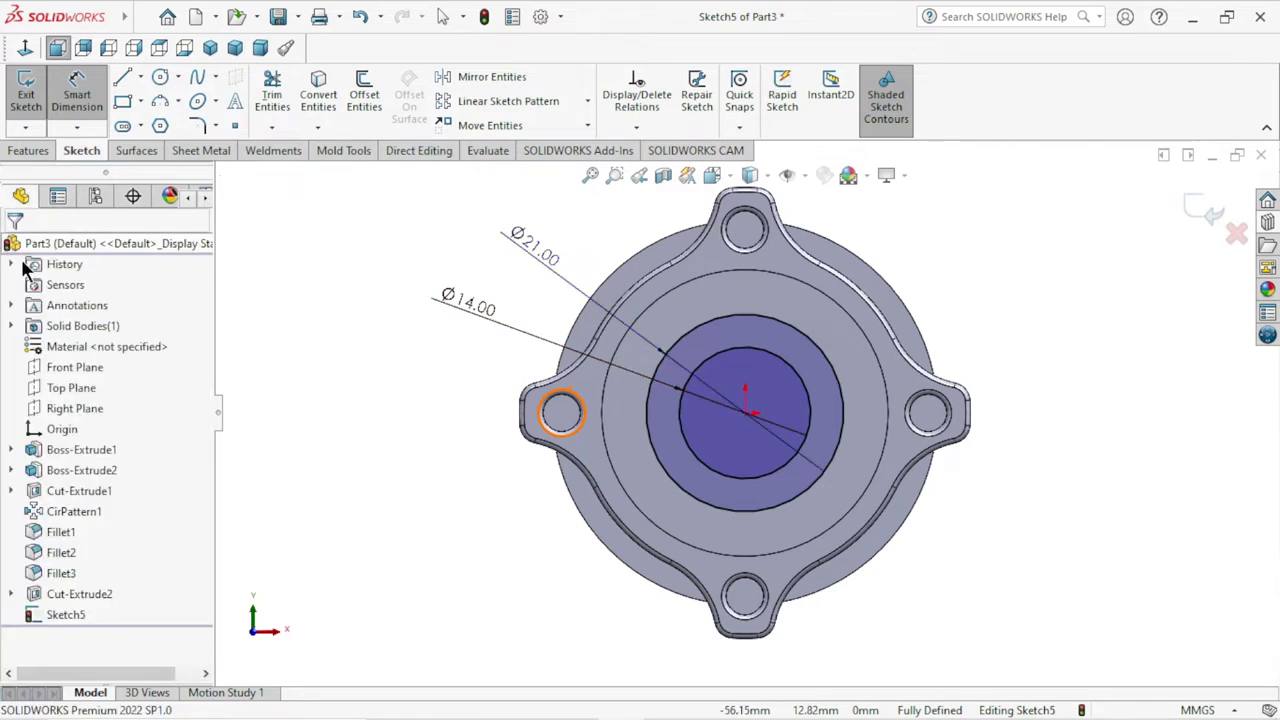
# - Extrude the ring region between the Ø14 and Ø21 circles as a 7 mm blind boss
pyautogui.click(47, 145)
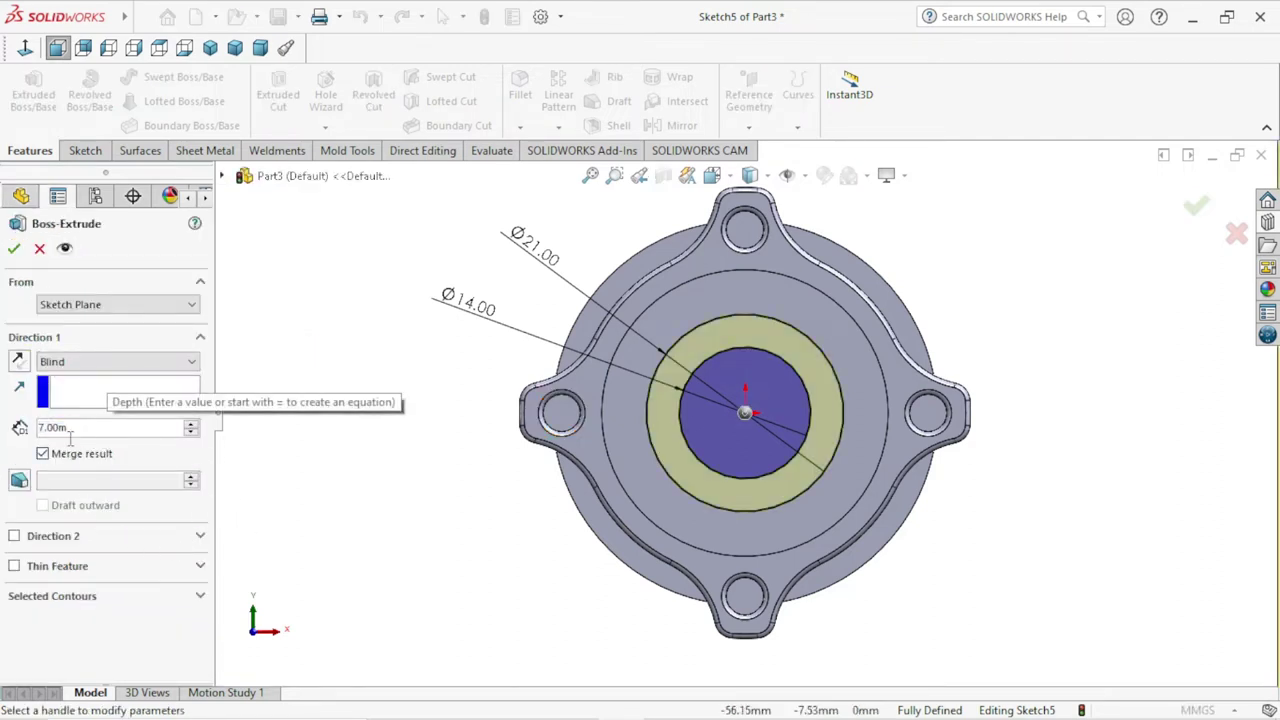
pyautogui.click(201, 593)
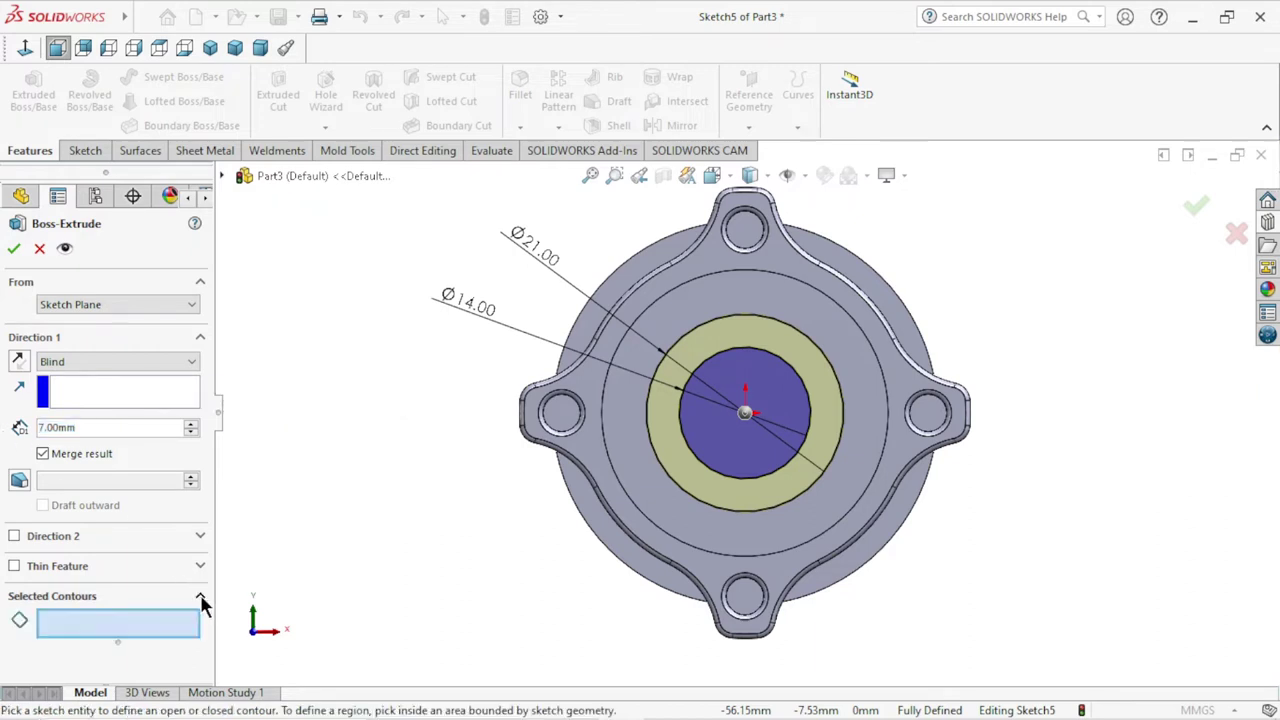
pyautogui.click(662, 428)
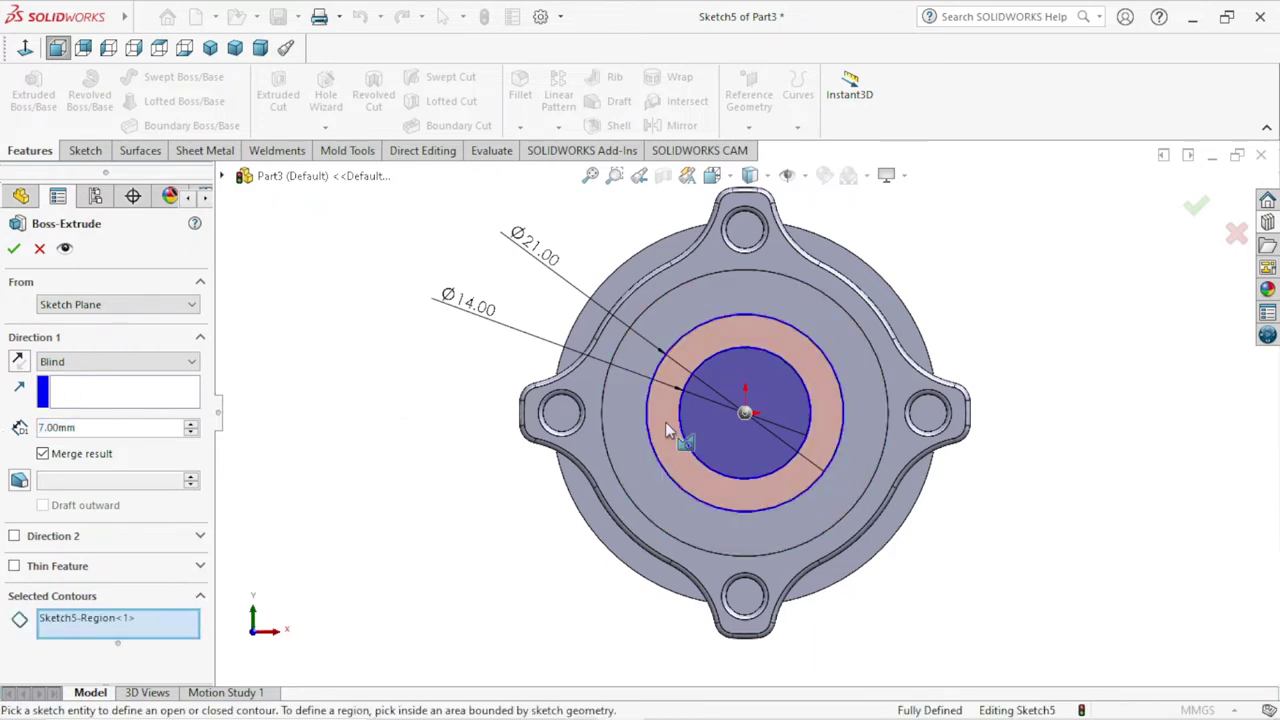
pyautogui.click(702, 487)
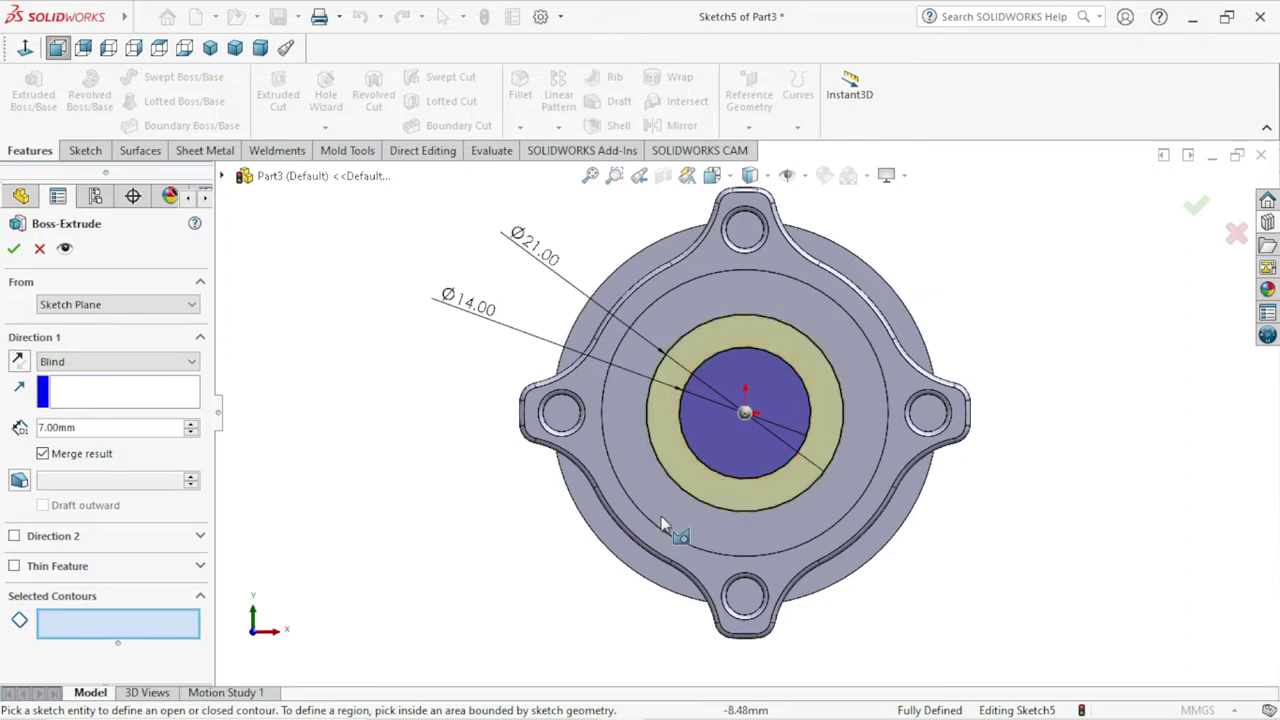
pyautogui.click(701, 486)
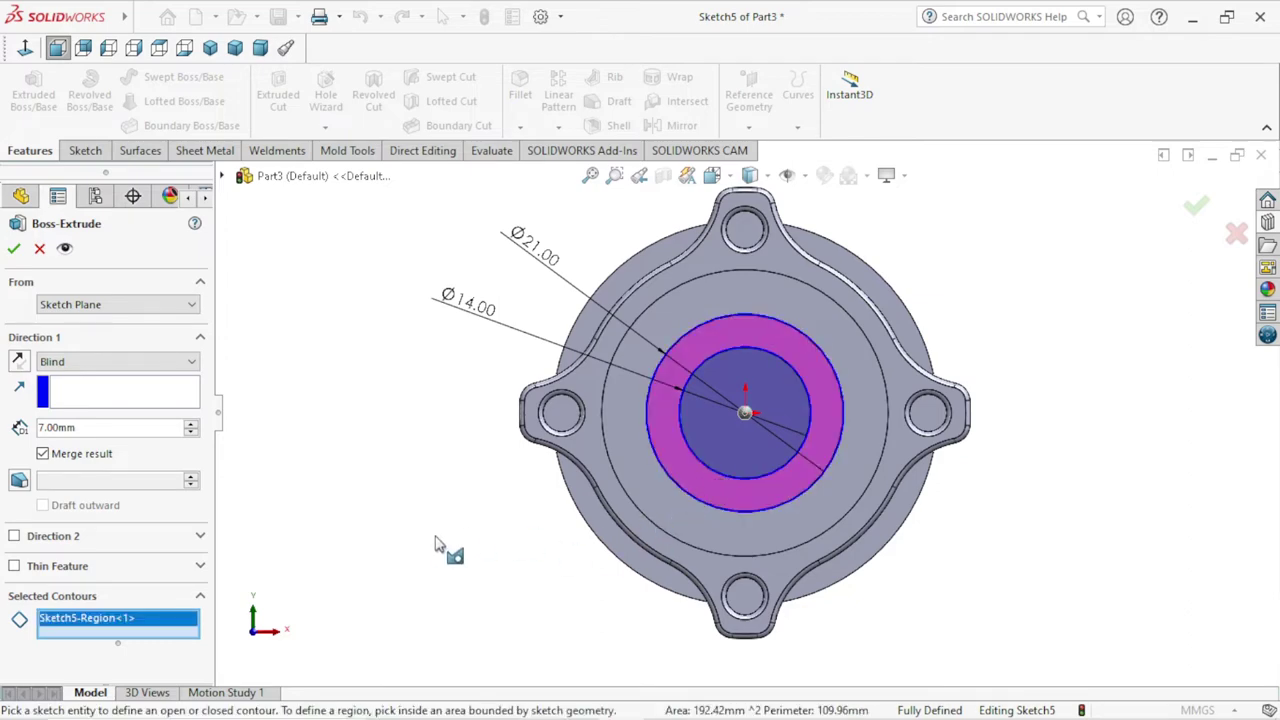
pyautogui.moveTo(436, 545); pyautogui.dragTo(434, 434, button='middle')
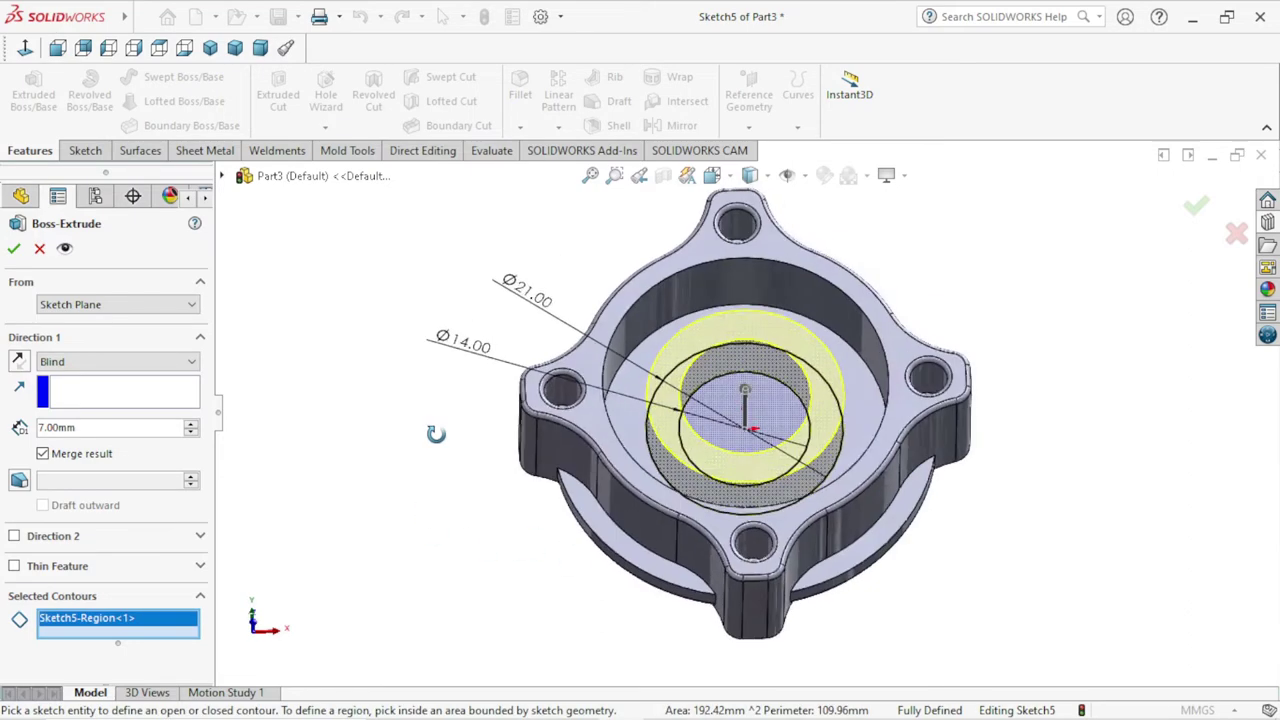
pyautogui.click(13, 248)
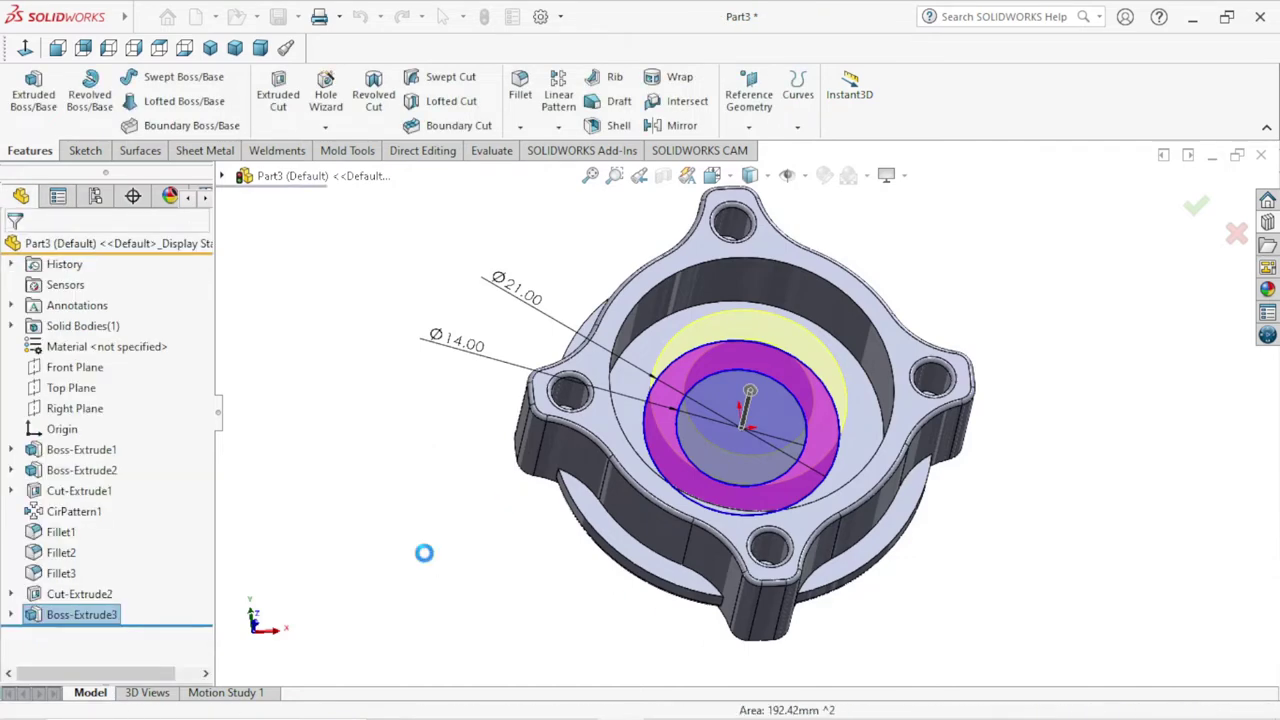
# - Orbit the model and select the new boss's annular end face
pyautogui.moveTo(760, 540)
pyautogui.mouseDown(button='middle')
pyautogui.moveTo(870, 517)
pyautogui.moveTo(743, 531)
pyautogui.moveTo(826, 543)
pyautogui.moveTo(859, 596)
pyautogui.moveTo(855, 568)
pyautogui.mouseUp(button='middle')
pyautogui.scroll(-3, 777, 391)
pyautogui.scroll(-1, 780, 400)
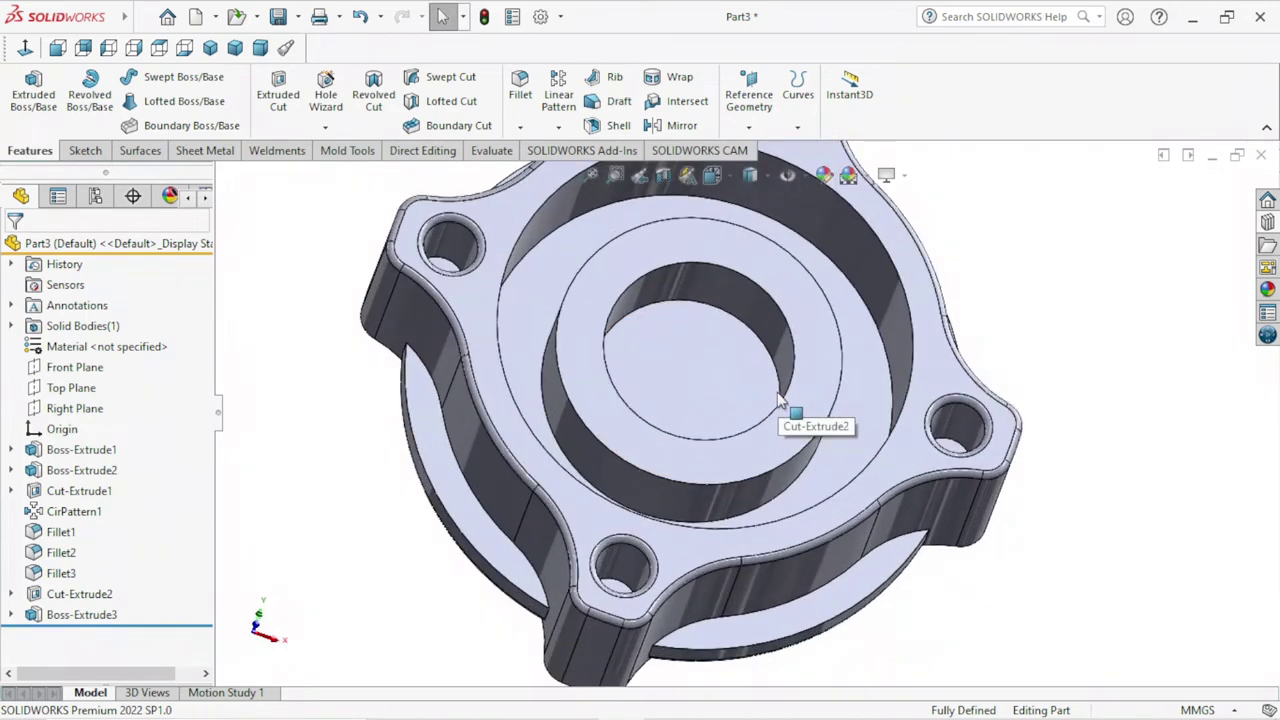
pyautogui.moveTo(704, 349)
pyautogui.mouseDown(button='middle')
pyautogui.moveTo(680, 411)
pyautogui.moveTo(730, 405)
pyautogui.mouseUp(button='middle')
pyautogui.click(789, 353)
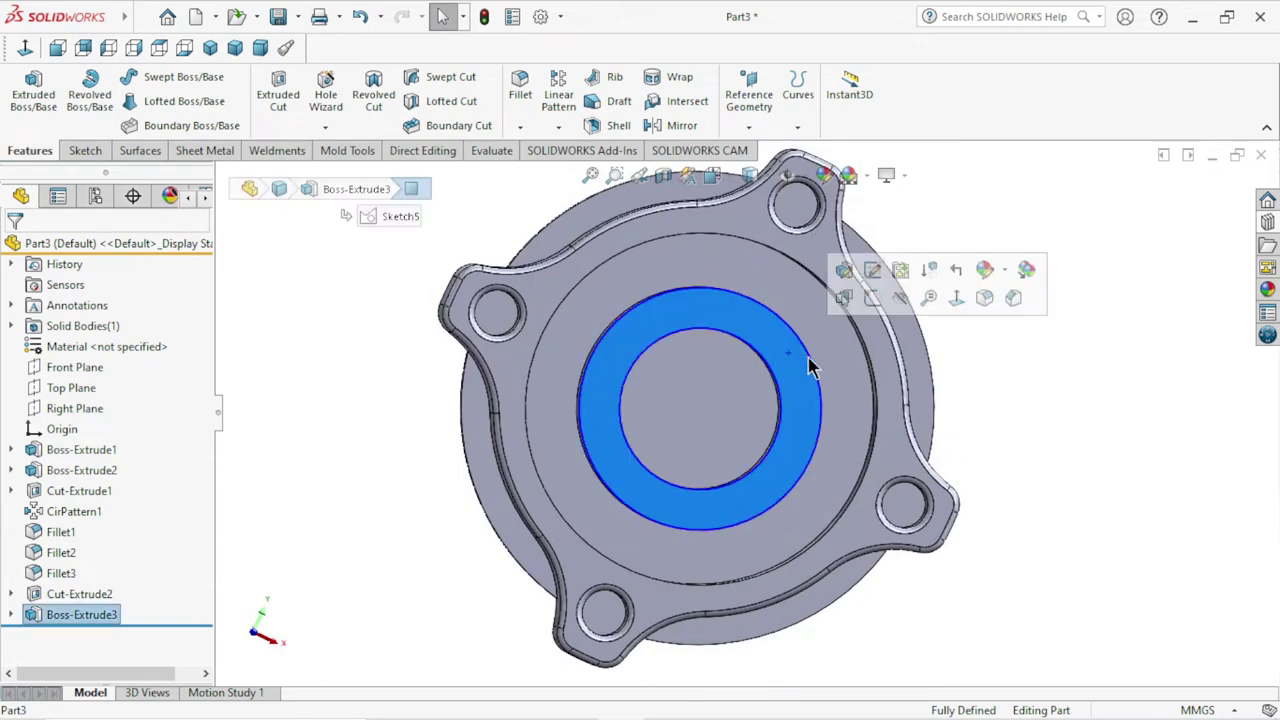
# - Start a sketch on the boss end face, view it normal, and draw two circles at the origin
pyautogui.click(874, 297)
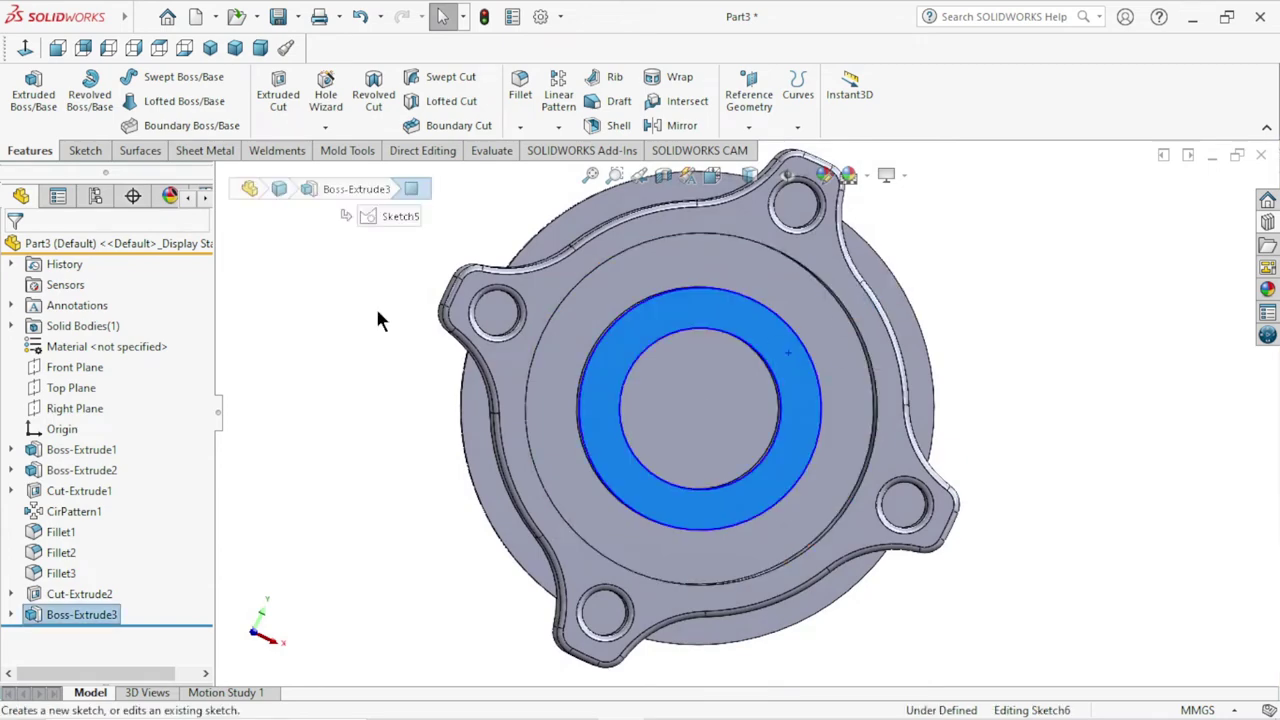
pyautogui.click(25, 52)
pyautogui.click(163, 84)
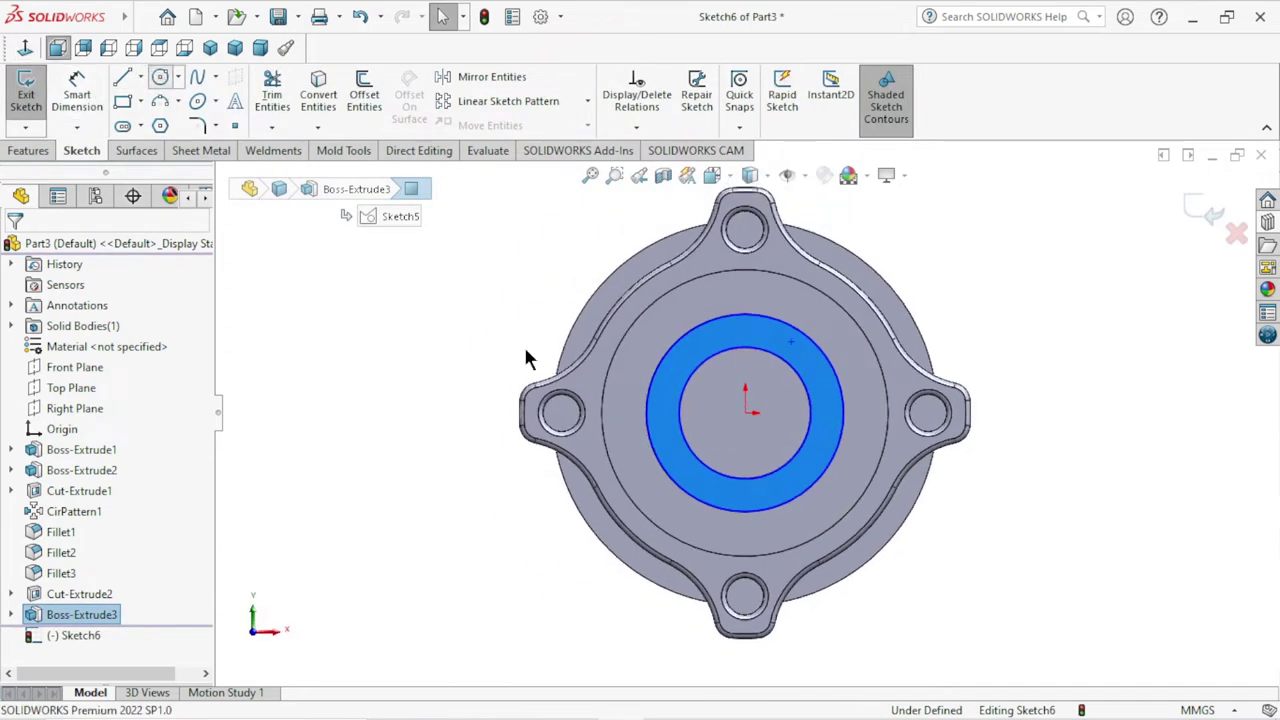
pyautogui.scroll(-1, 792, 442)
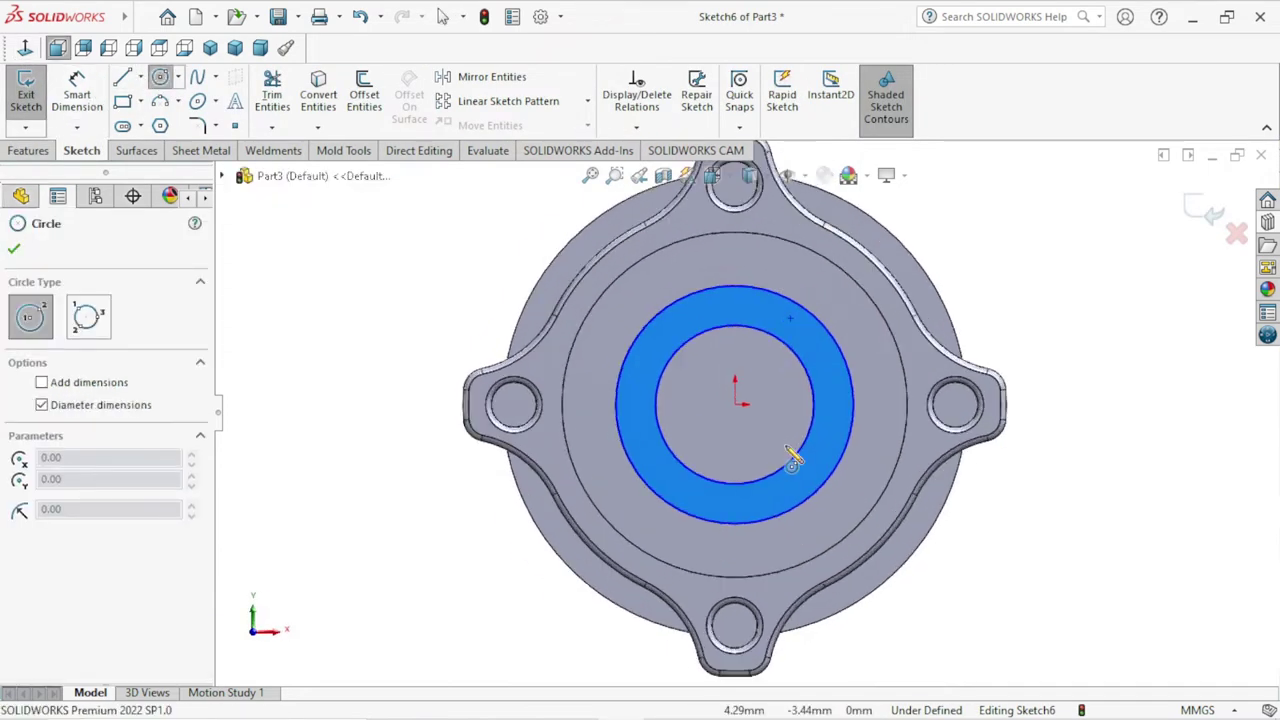
pyautogui.click(735, 403)
pyautogui.click(639, 365)
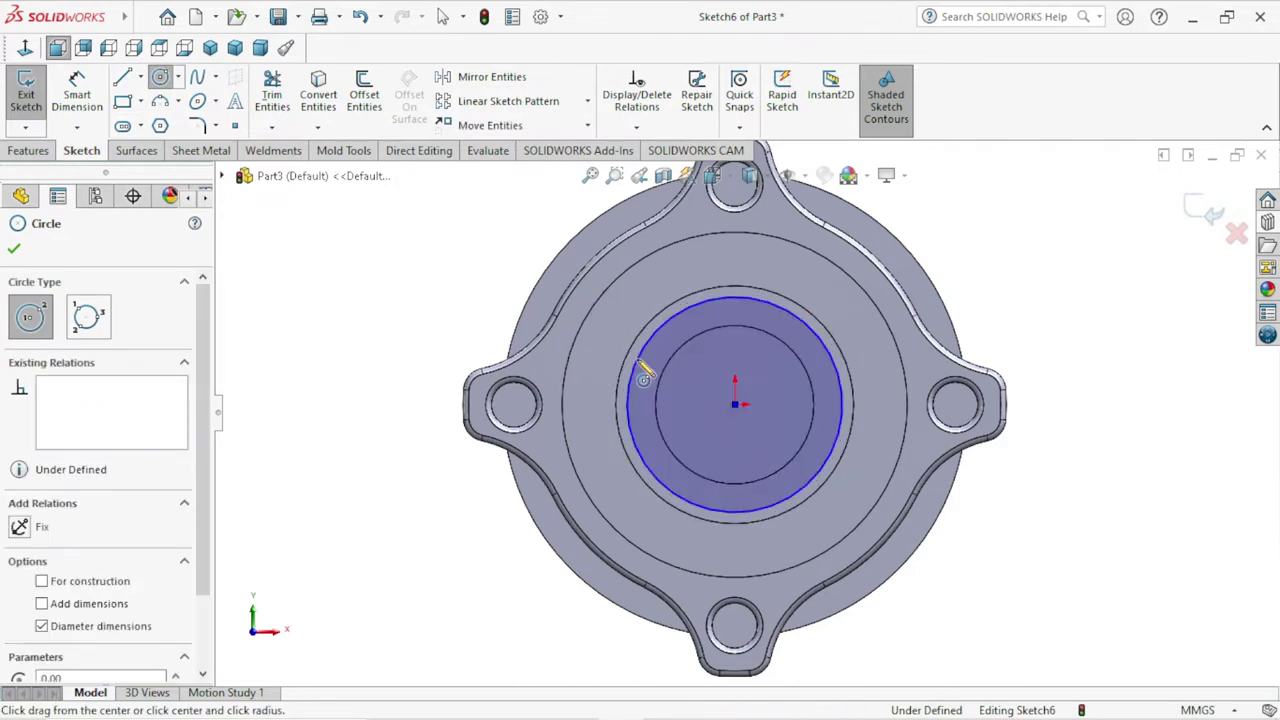
pyautogui.click(736, 405)
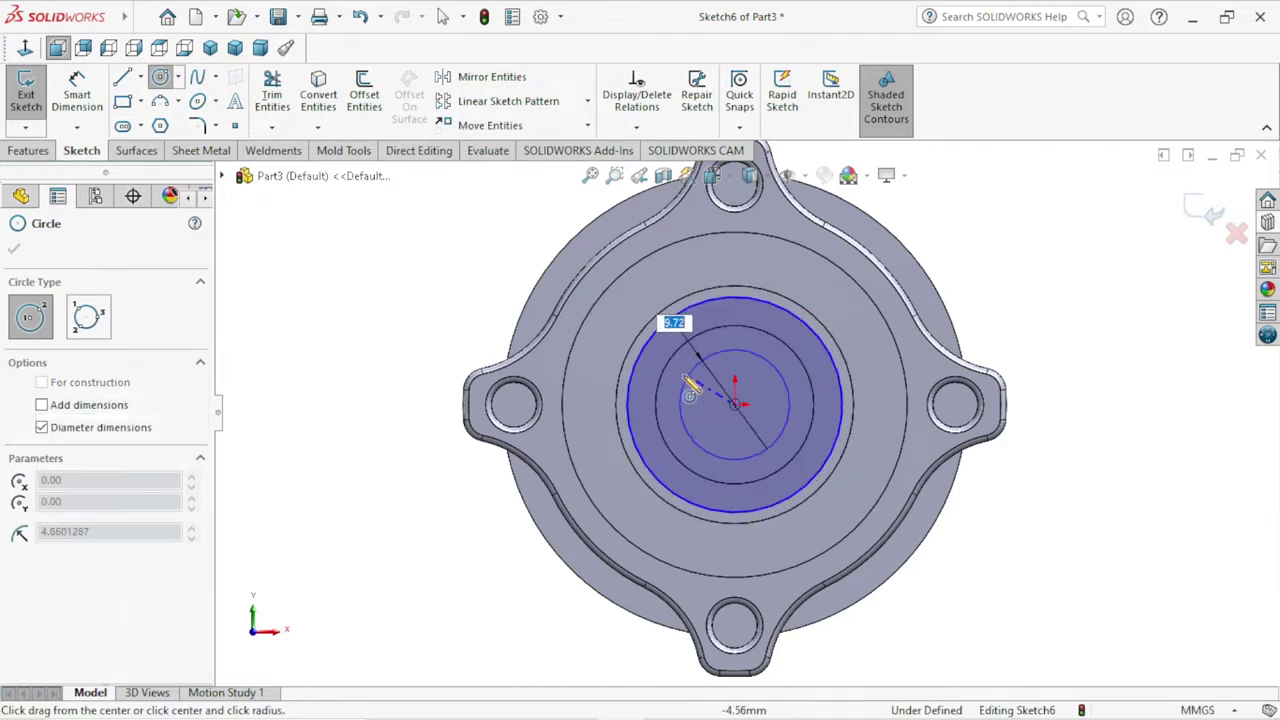
pyautogui.click(664, 382)
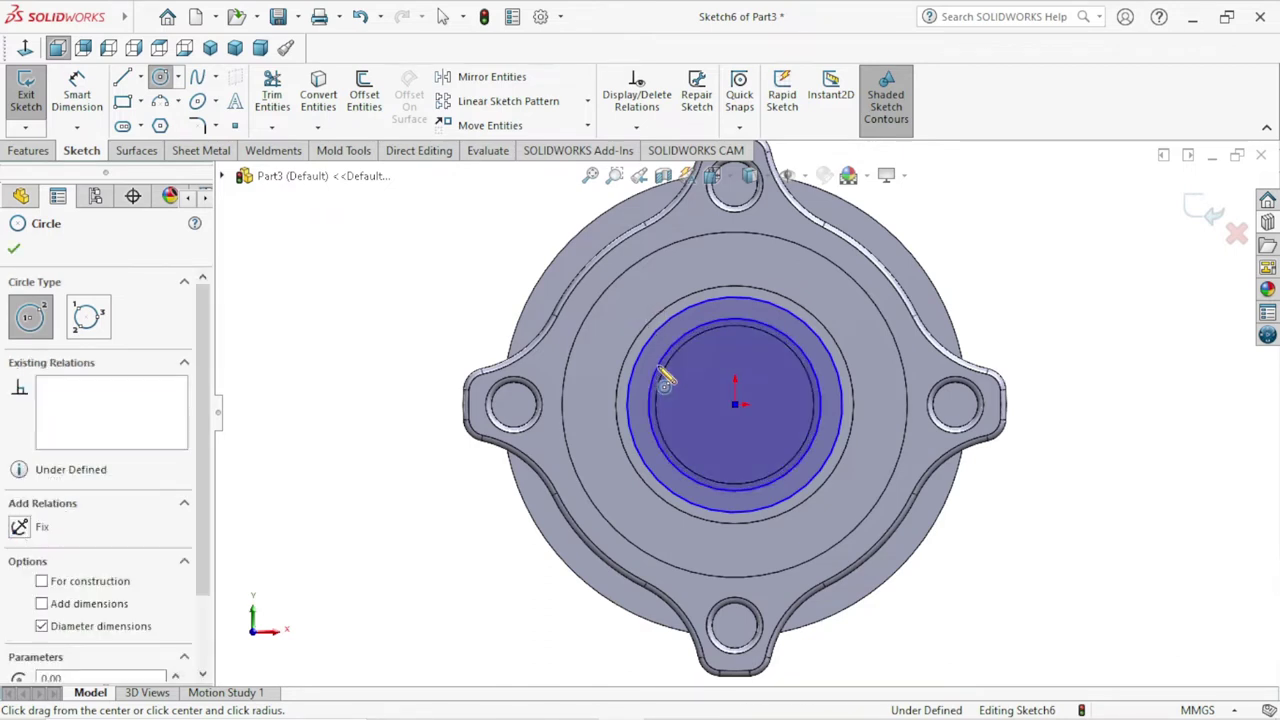
pyautogui.rightClick(316, 300)
pyautogui.click(343, 309)
pyautogui.press('Escape')
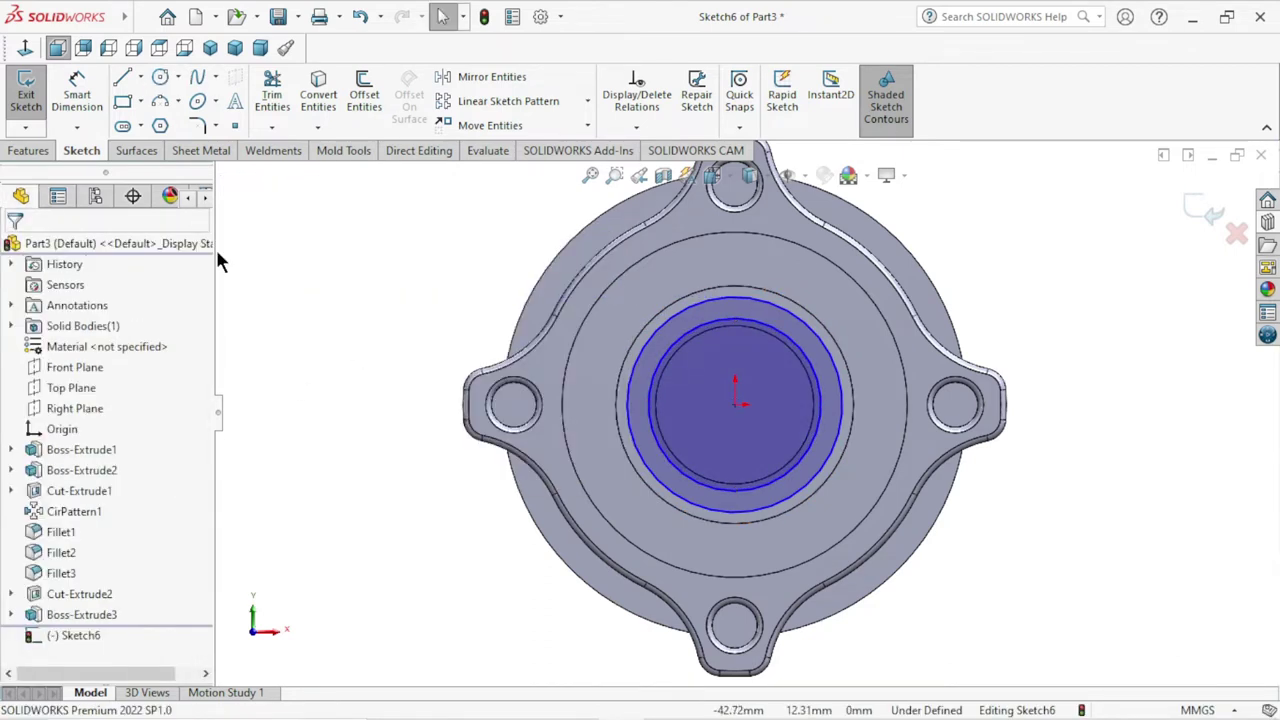
# - Dimension the outer circle Ø19.5 and inner circle Ø15.5, moving the Ø15.50 label left
pyautogui.click(64, 97)
pyautogui.scroll(-2, 696, 430)
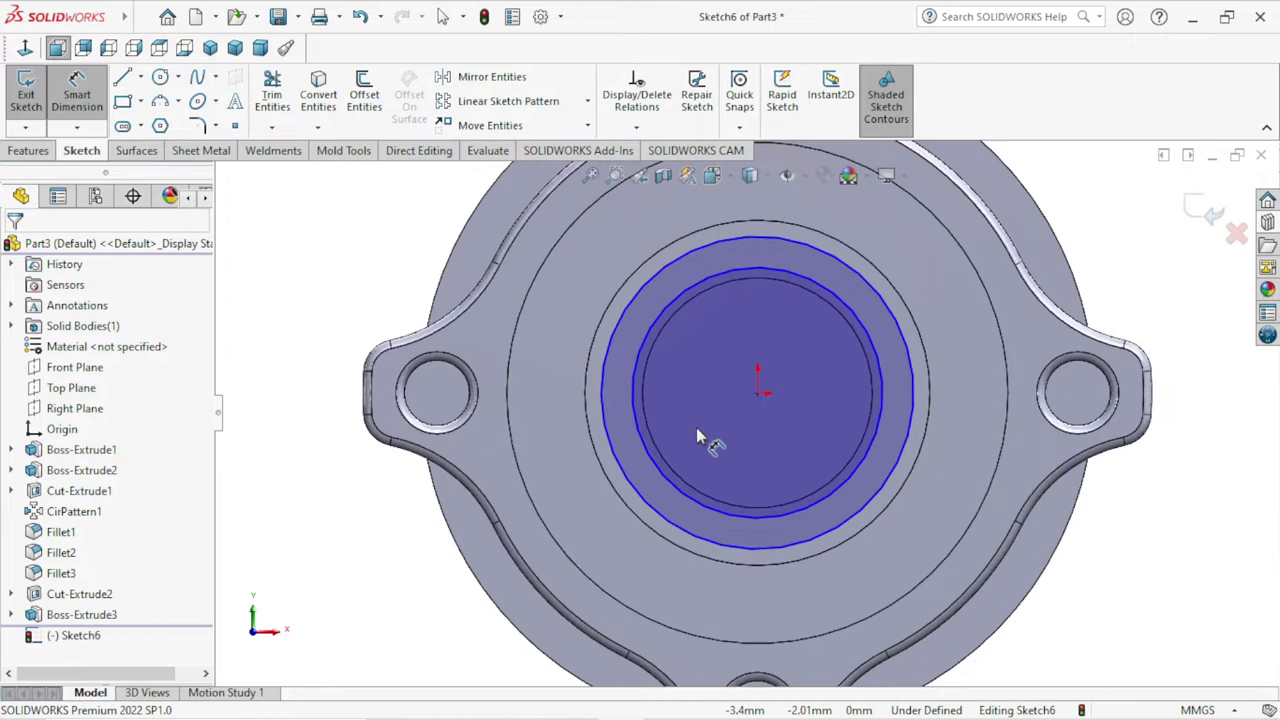
pyautogui.click(603, 363)
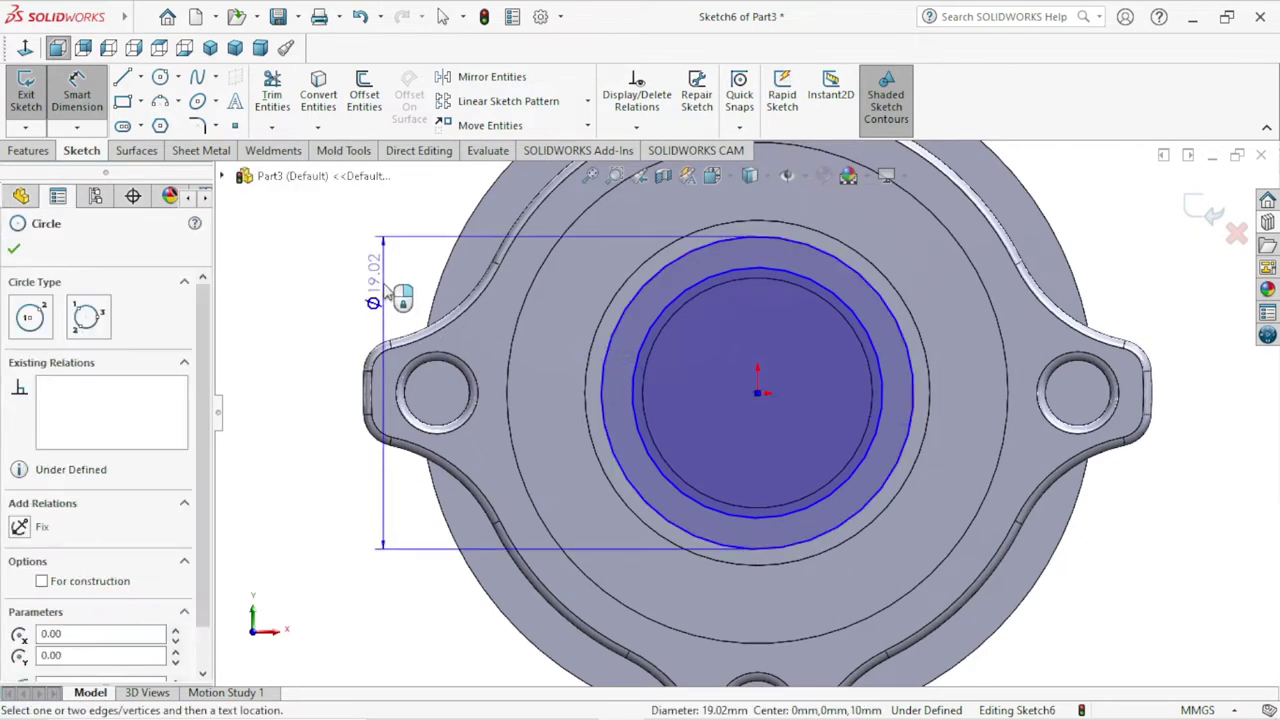
pyautogui.click(390, 290)
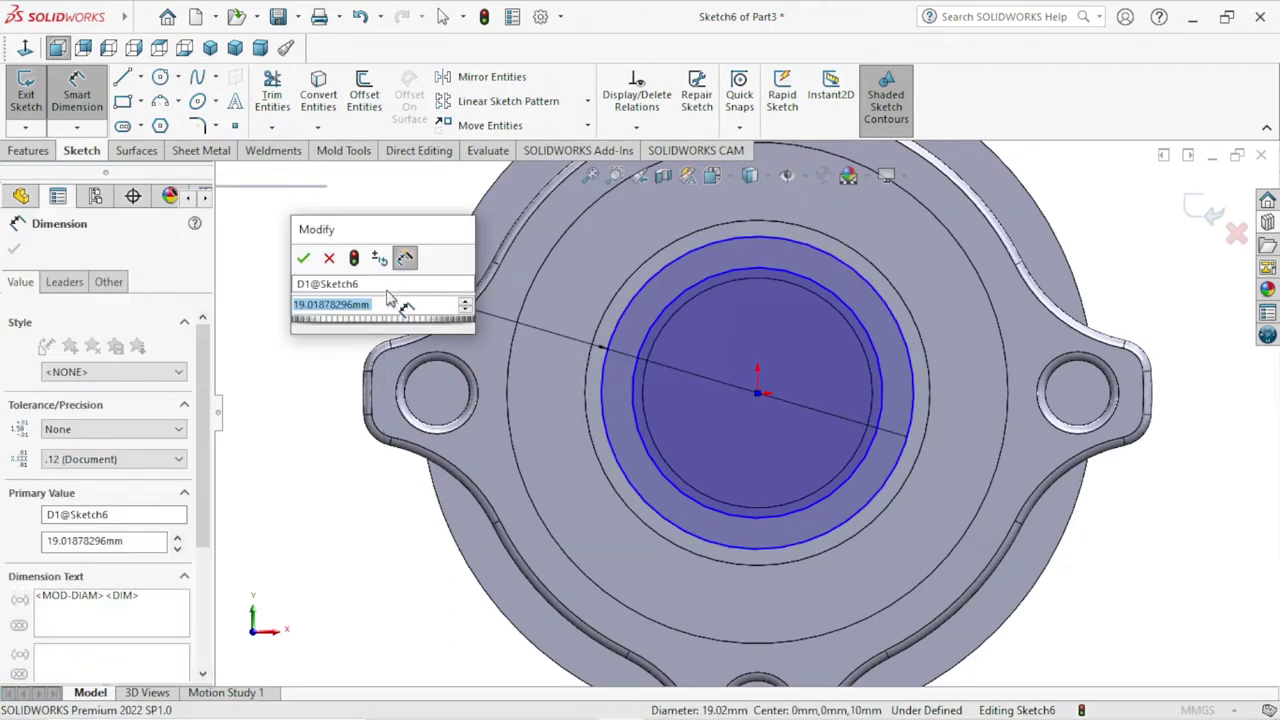
pyautogui.write('19.5')
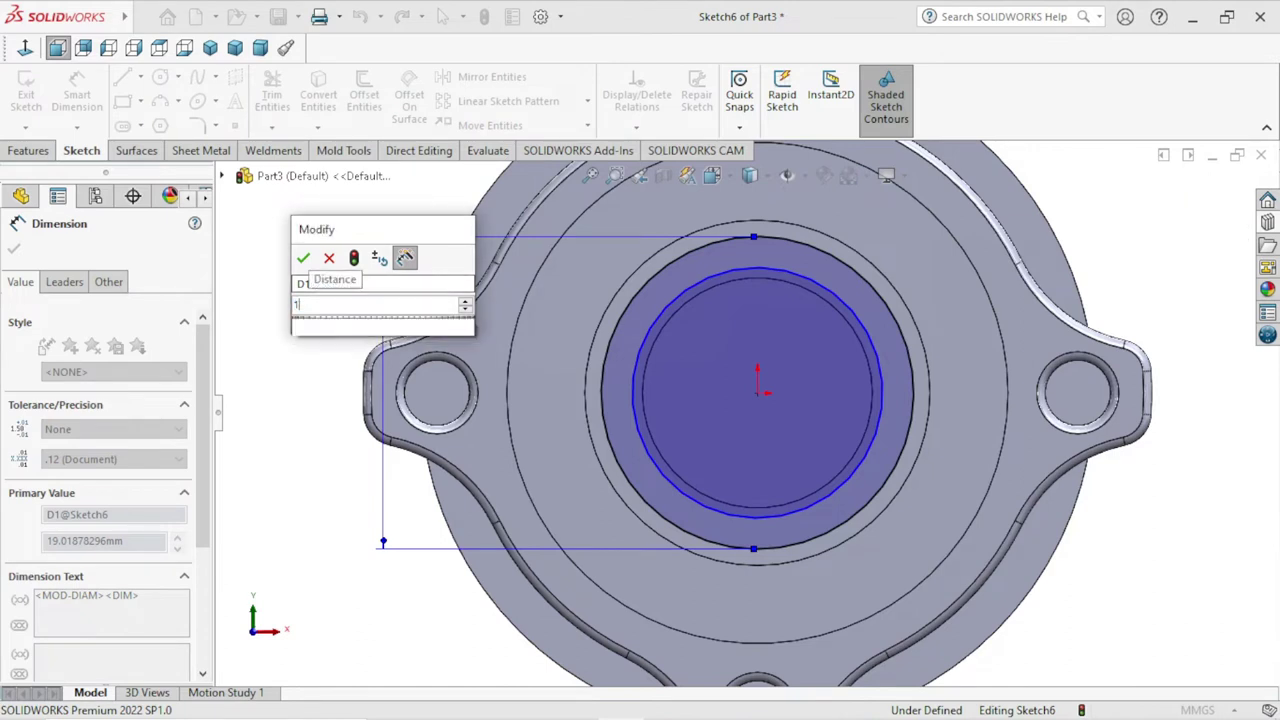
pyautogui.press('Return')
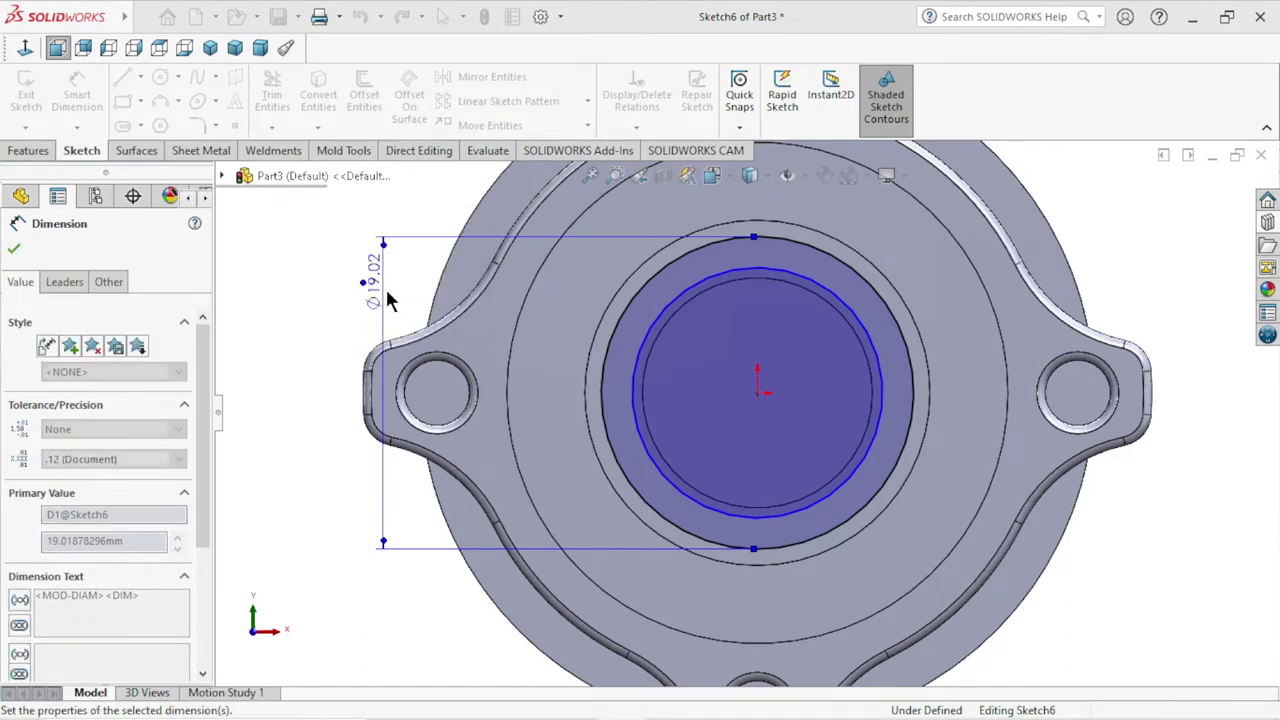
pyautogui.click(880, 355)
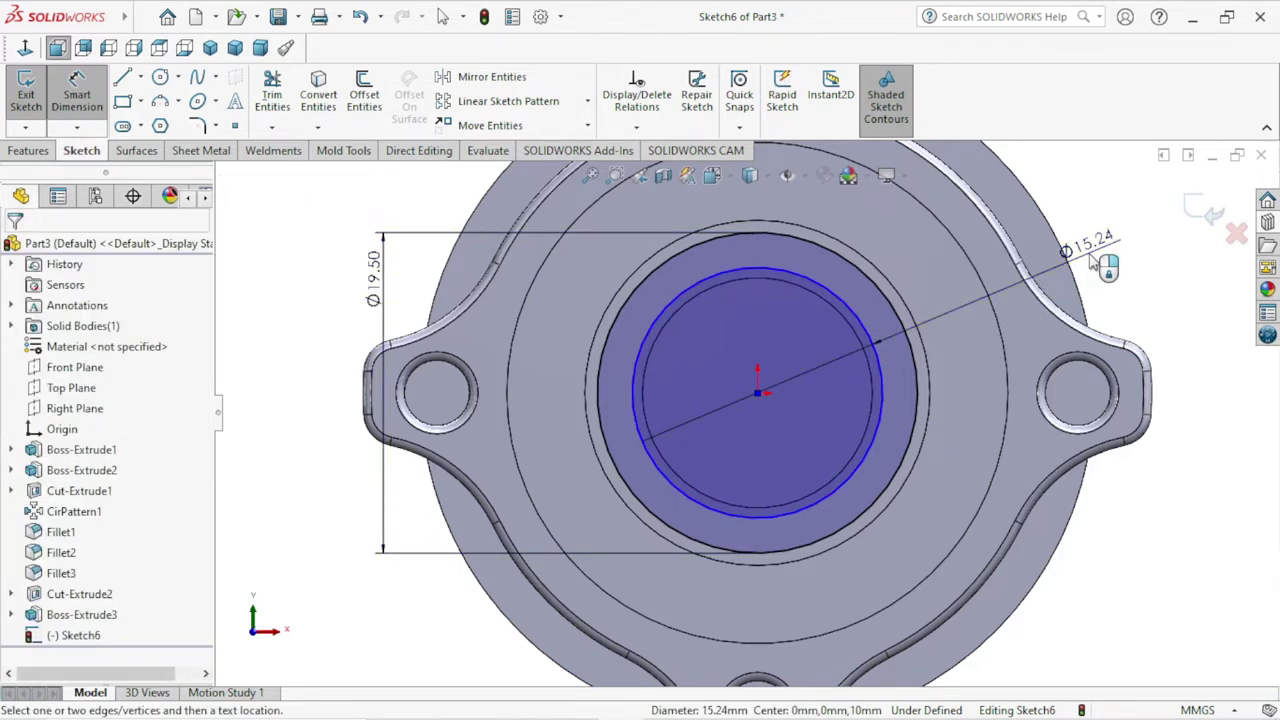
pyautogui.click(1090, 257)
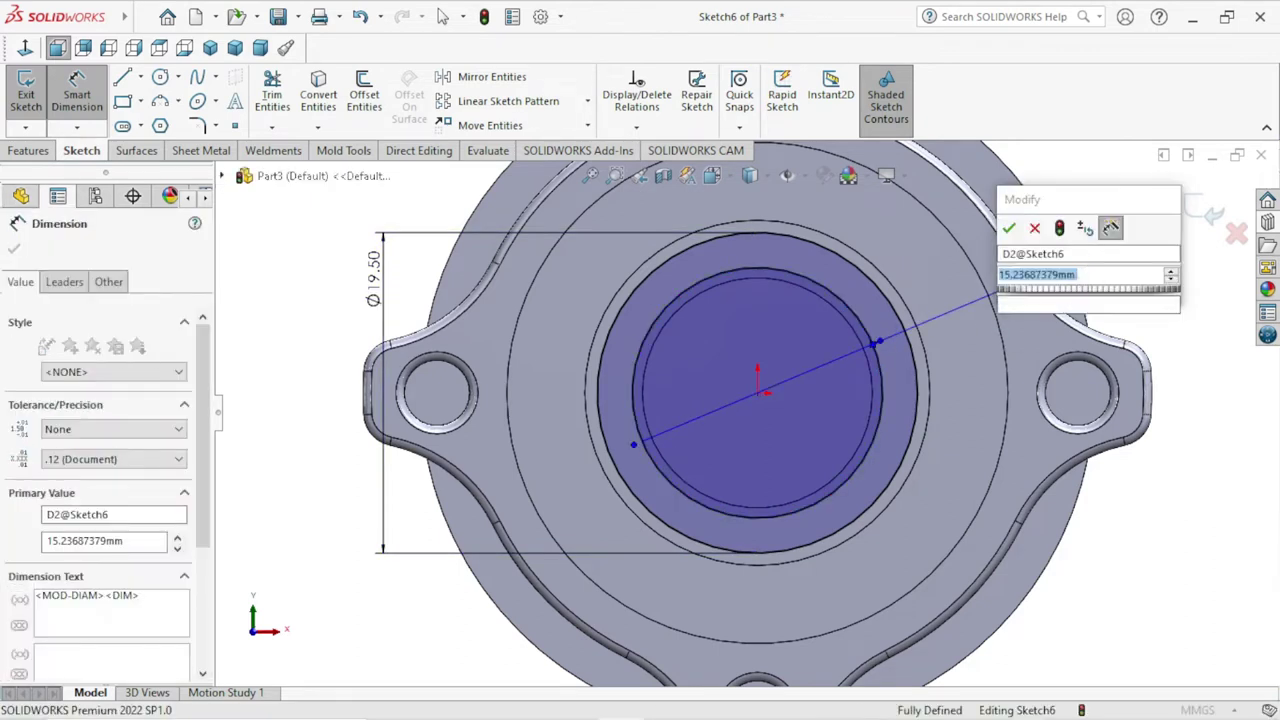
pyautogui.write('15.5')
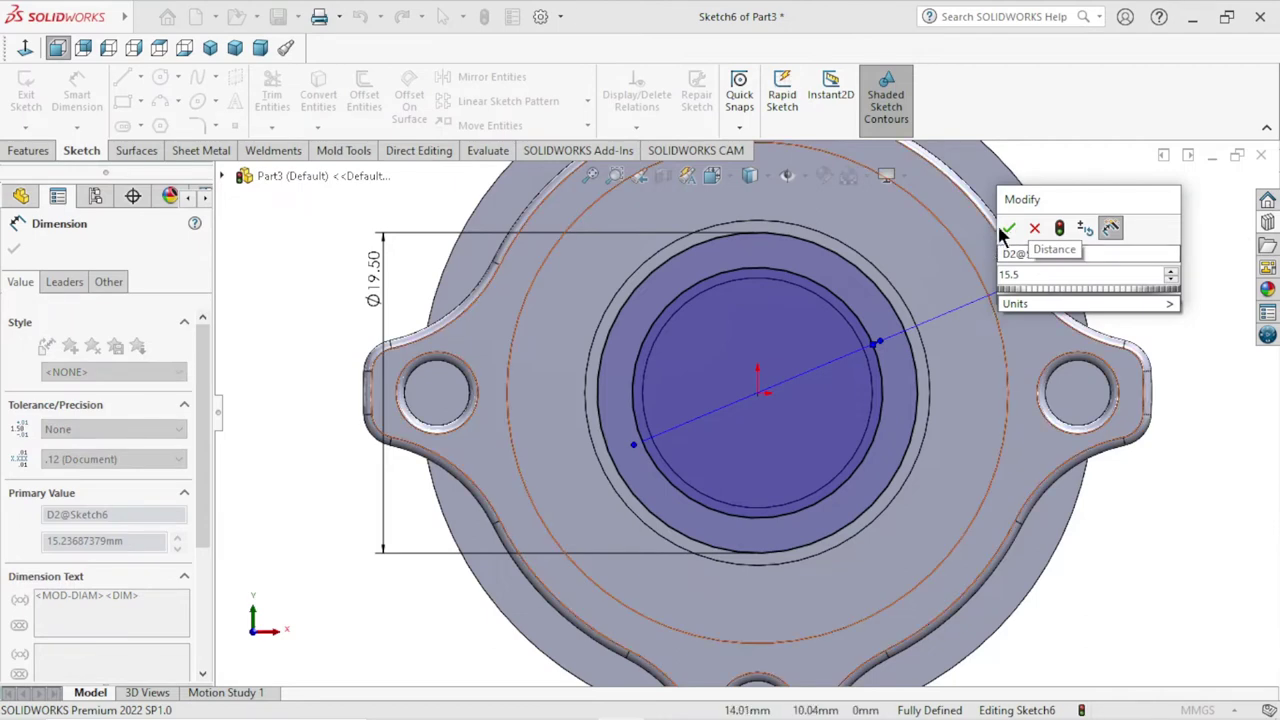
pyautogui.click(1008, 228)
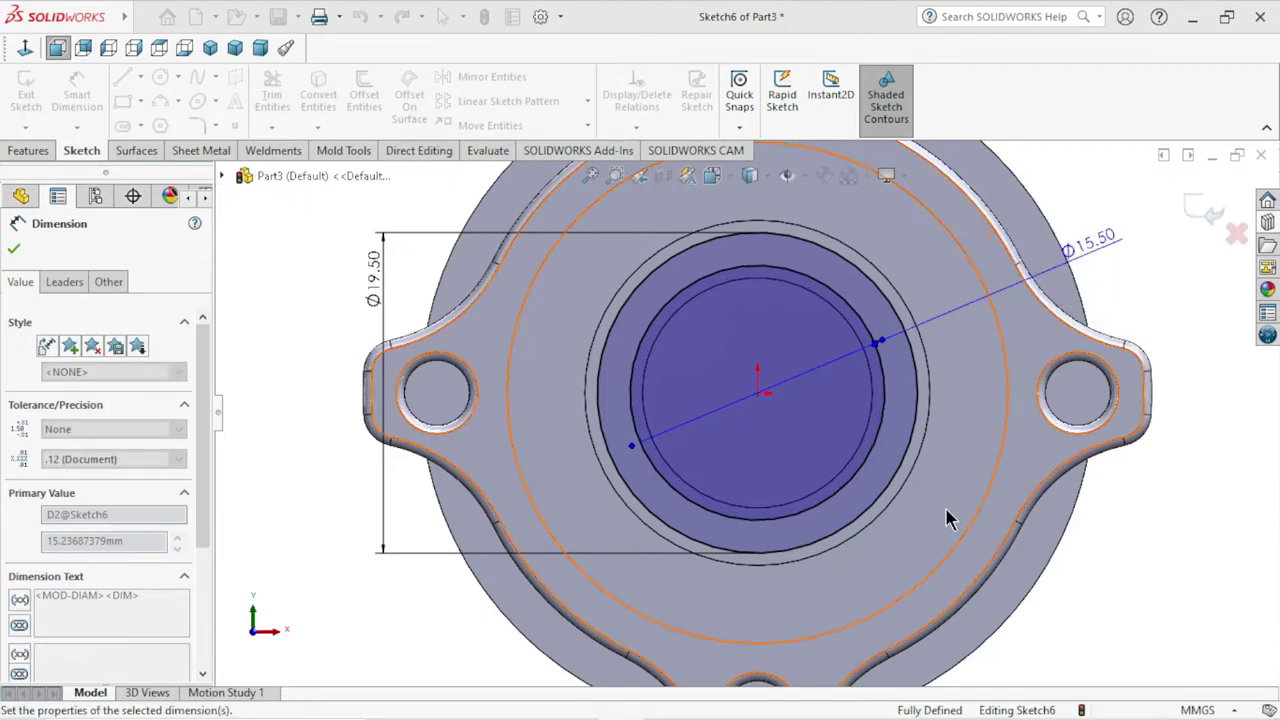
pyautogui.press('f')
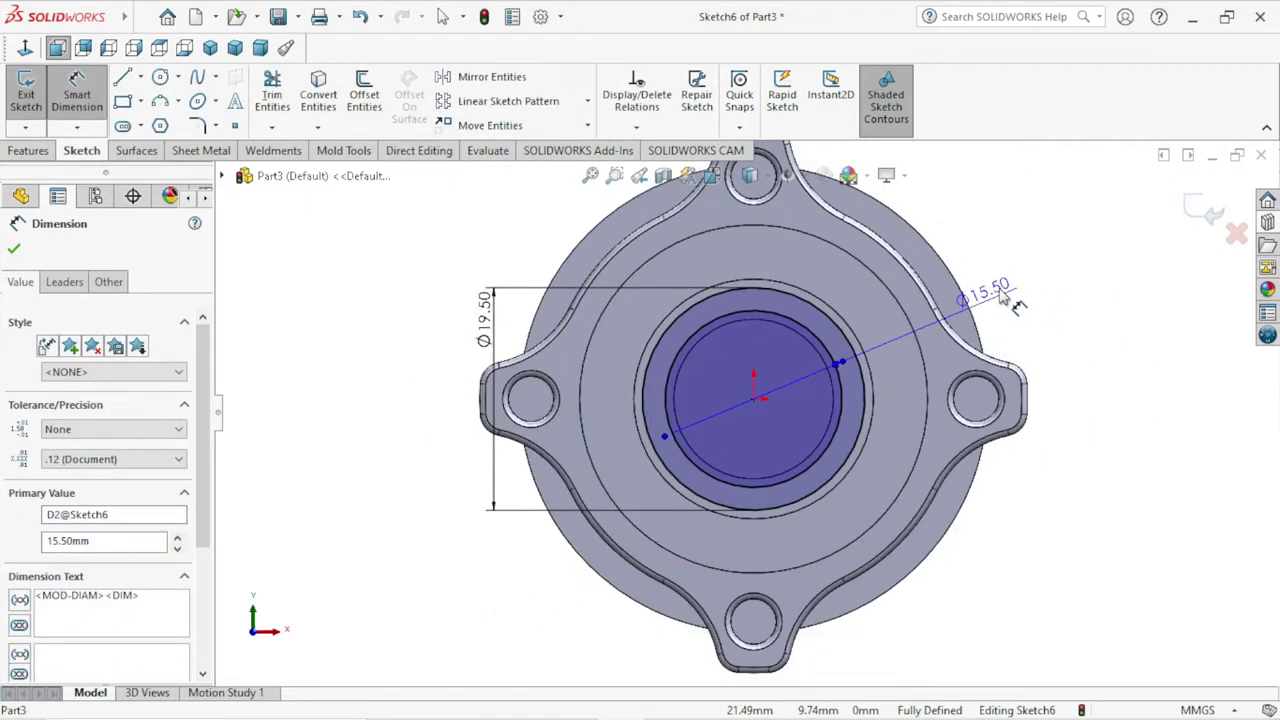
pyautogui.moveTo(990, 292); pyautogui.dragTo(385, 366)
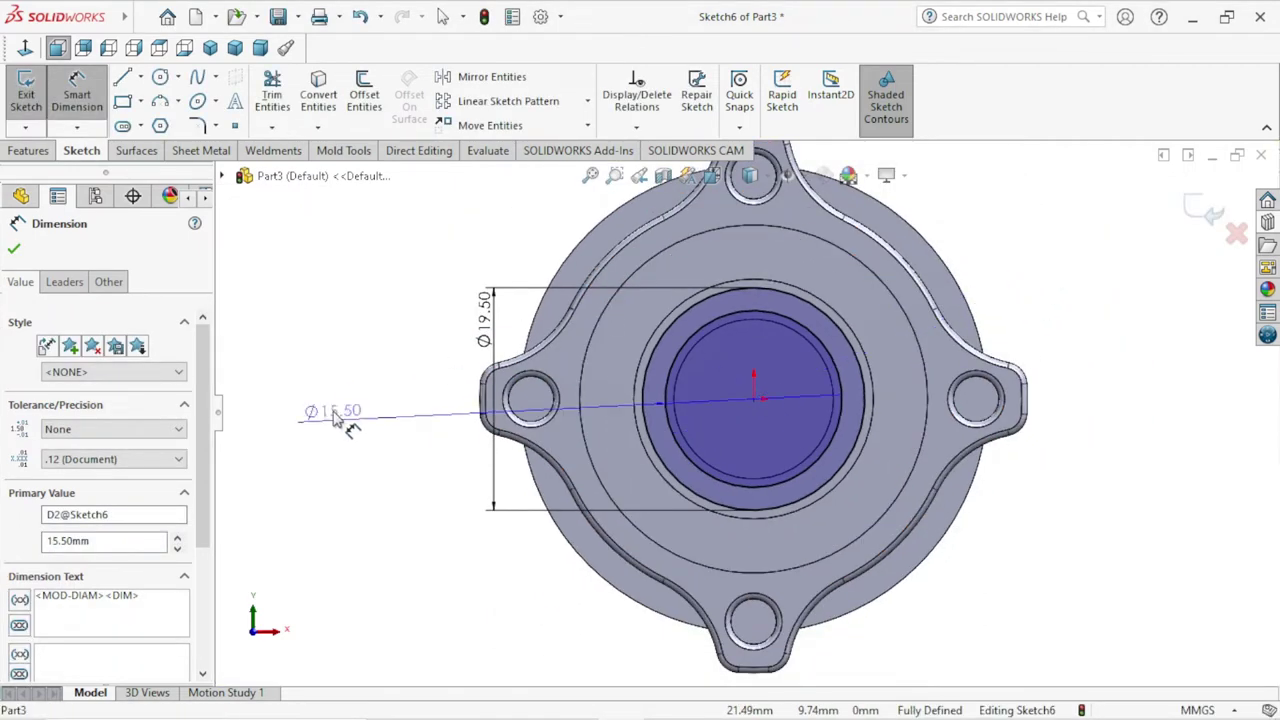
pyautogui.click(371, 470)
pyautogui.scroll(-1, 611, 426)
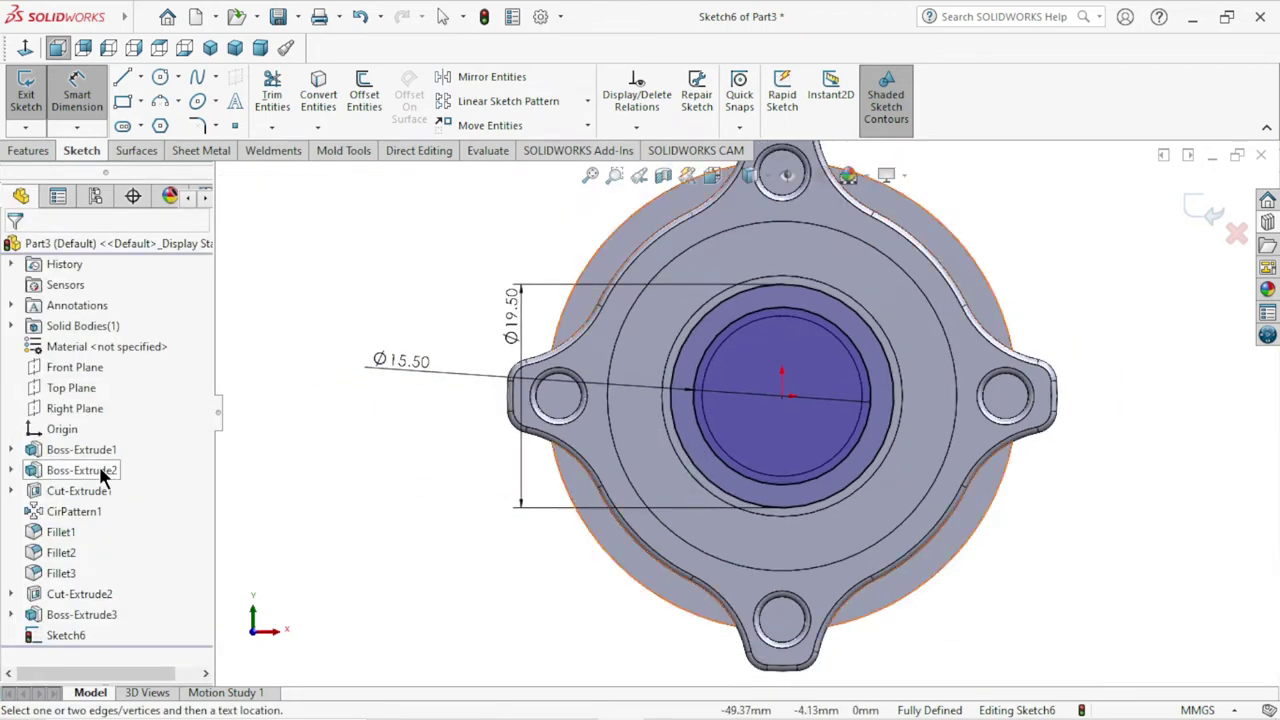
# - Cut-extrude the ring between the Ø15.50 and Ø19.50 circles 1.5 mm deep
pyautogui.click(30, 152)
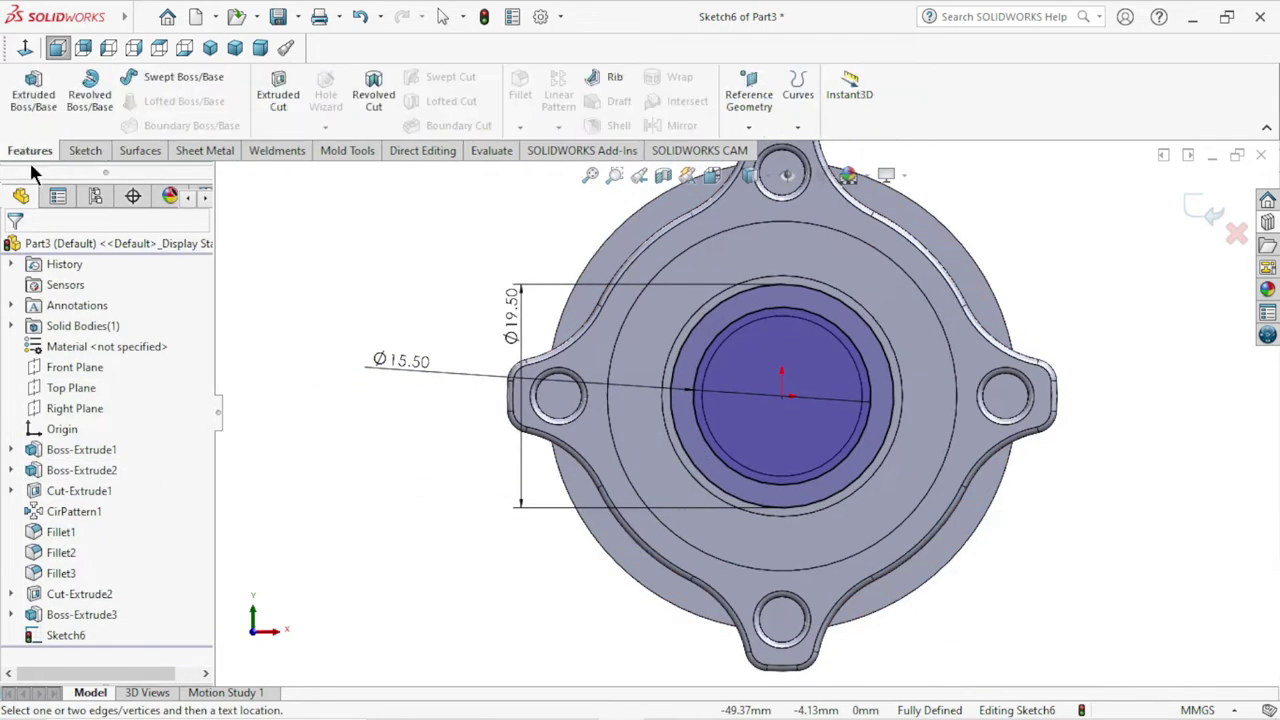
pyautogui.click(256, 103)
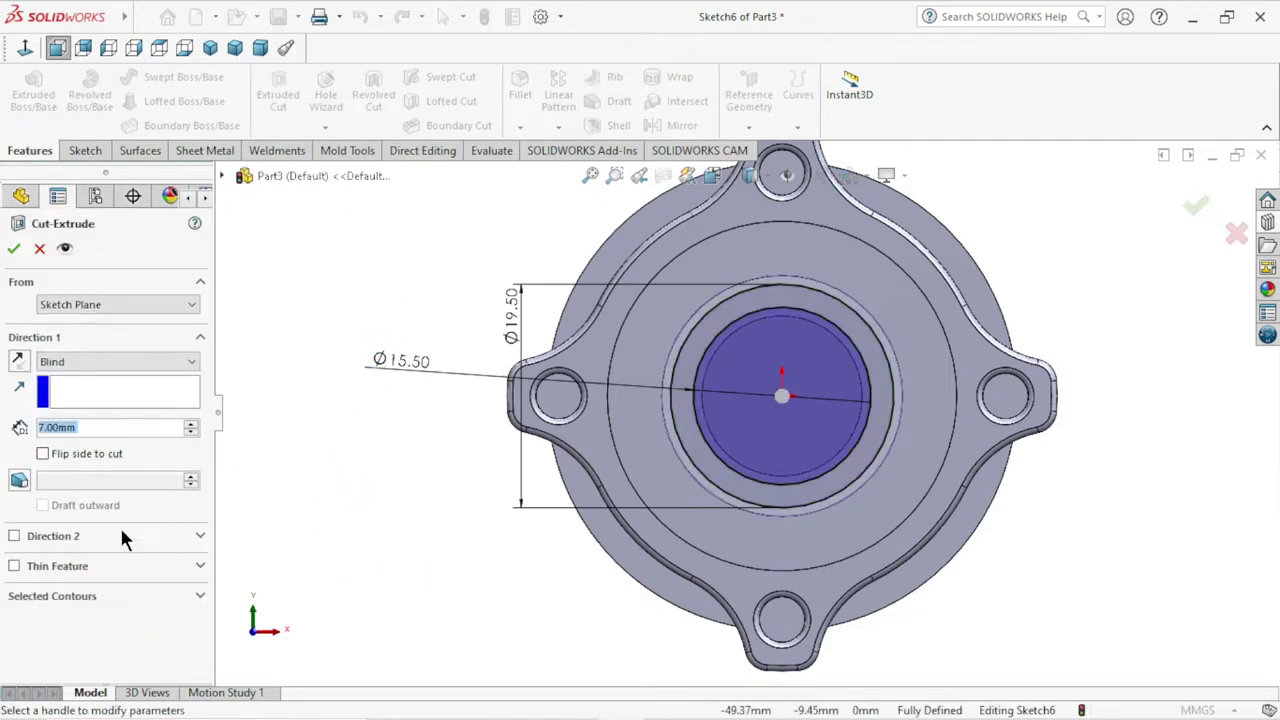
pyautogui.click(199, 598)
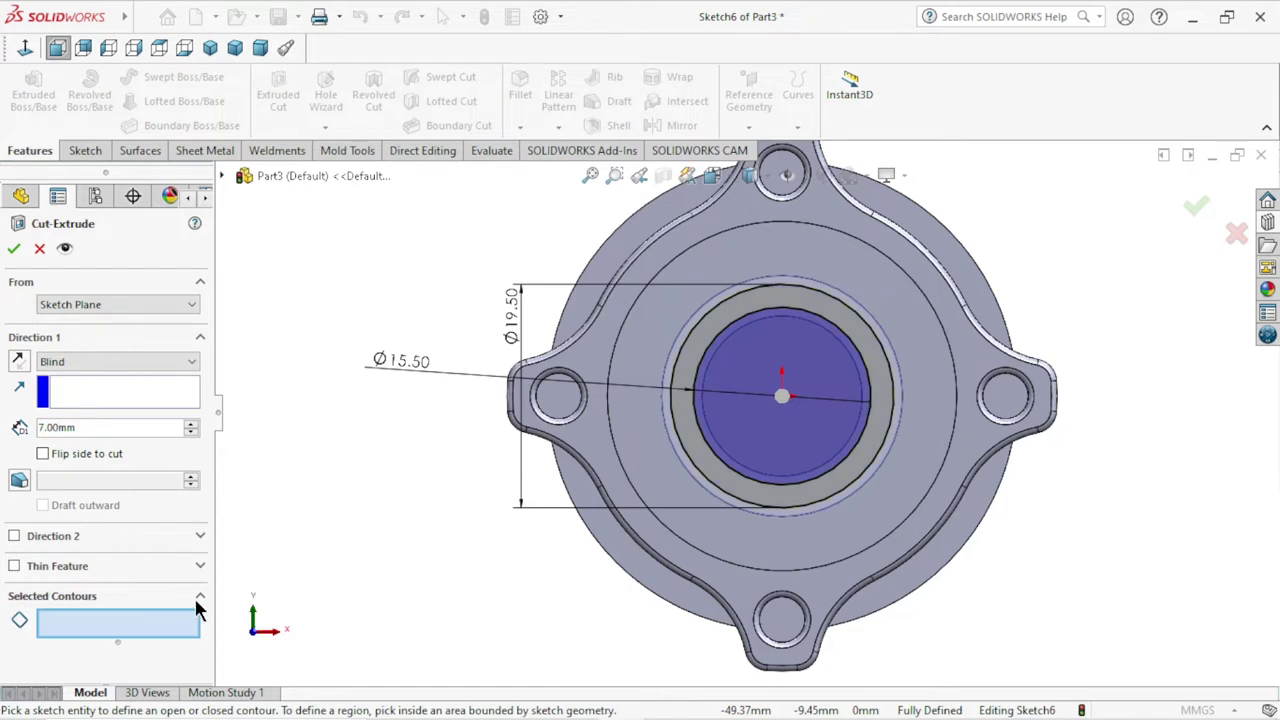
pyautogui.click(699, 463)
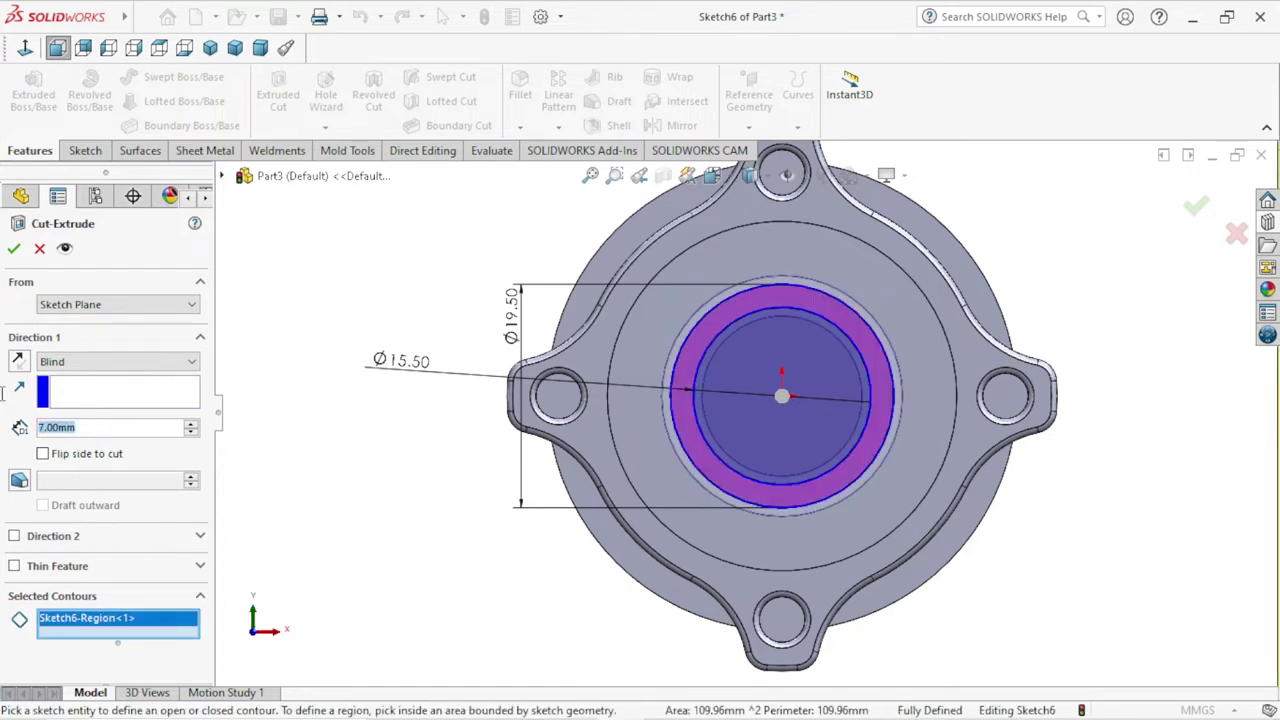
pyautogui.write('1')
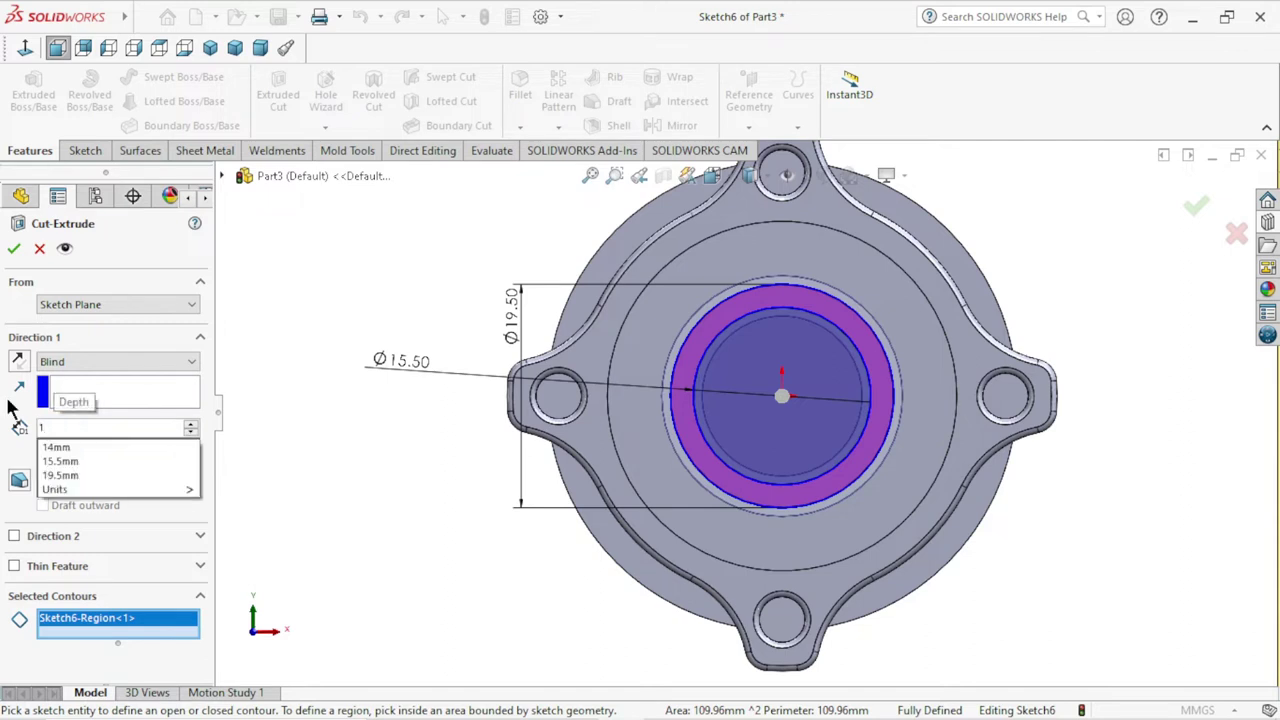
pyautogui.write('.5')
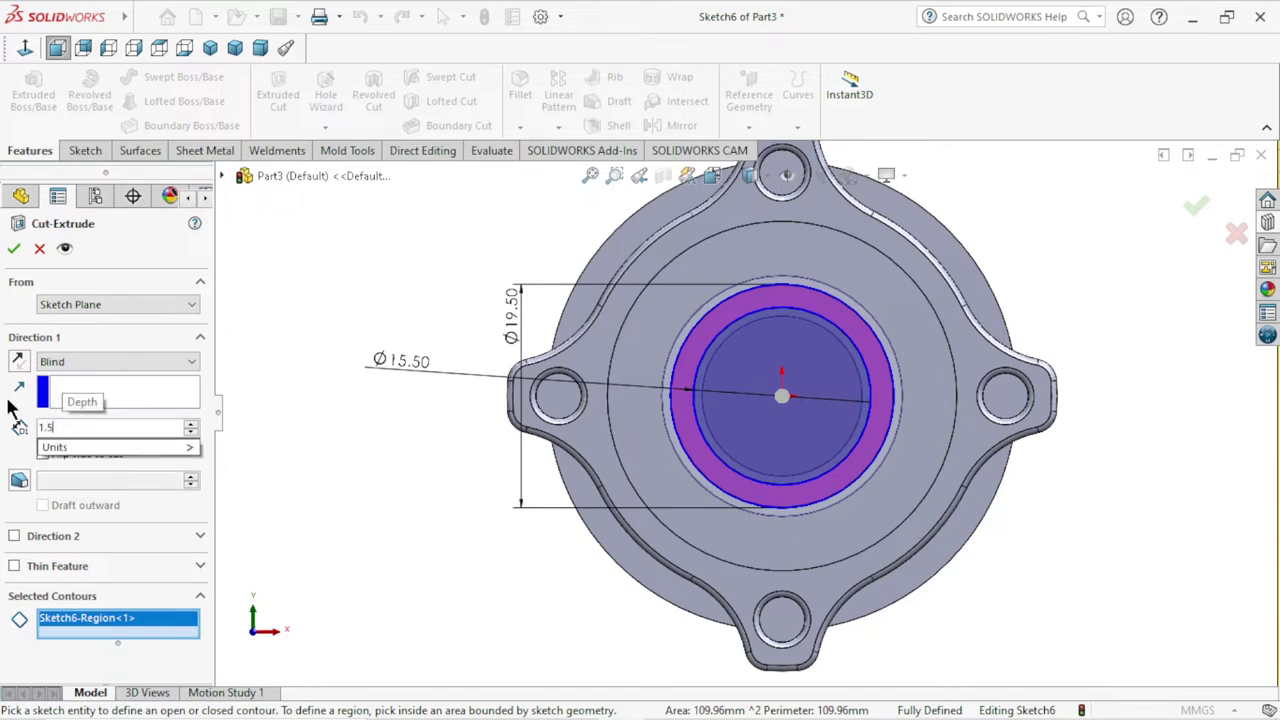
pyautogui.press('Return')
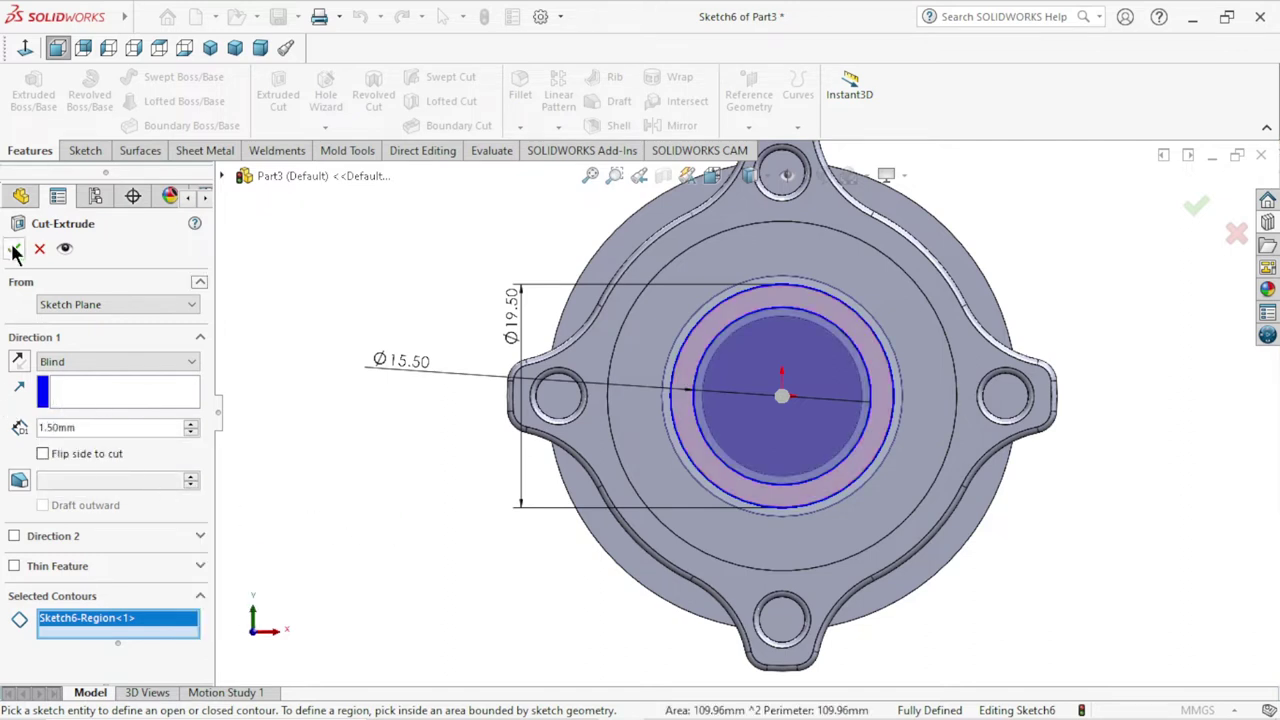
pyautogui.click(15, 249)
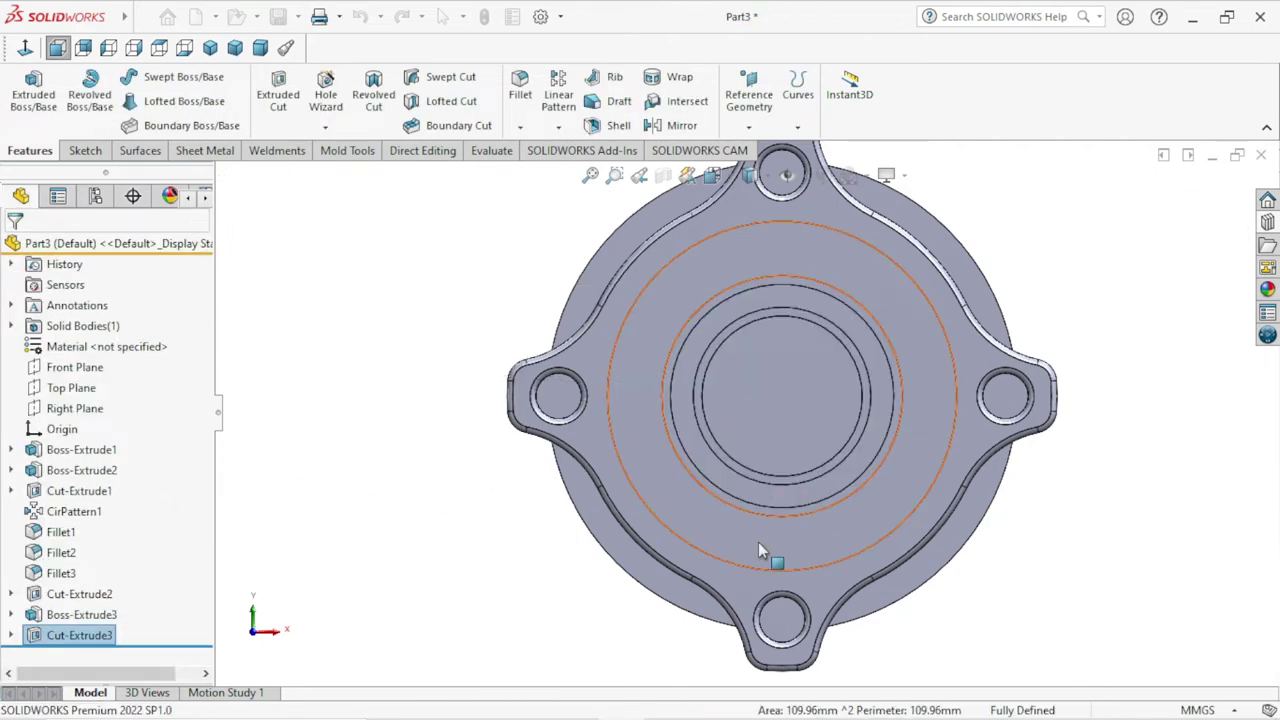
# - Orbit the part to inspect the counterbore, then select Cut-Extrude3 in the tree
pyautogui.scroll(5, 758, 542)
pyautogui.moveTo(815, 493)
pyautogui.mouseDown(button='middle')
pyautogui.moveTo(801, 323)
pyautogui.moveTo(754, 366)
pyautogui.mouseUp(button='middle')
pyautogui.scroll(-3, 754, 366)
pyautogui.scroll(-3, 800, 420)
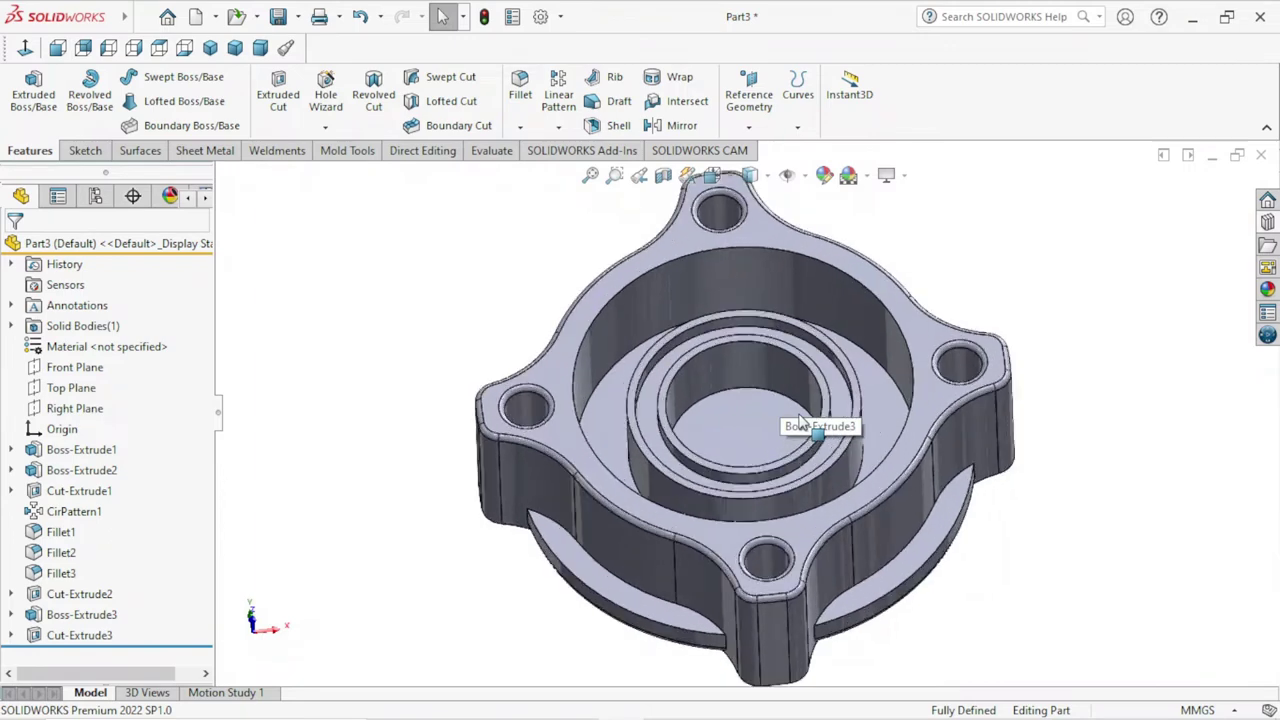
pyautogui.moveTo(1043, 537); pyautogui.dragTo(775, 475, button='middle')
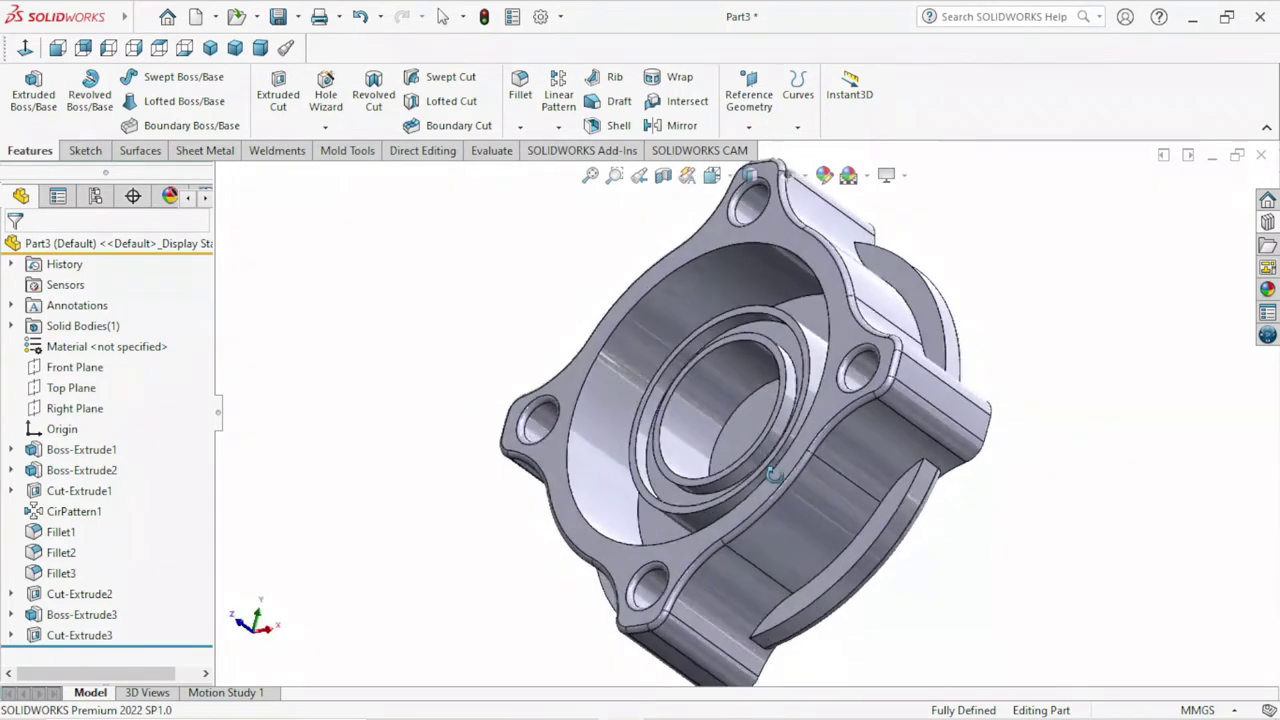
pyautogui.moveTo(775, 475); pyautogui.dragTo(866, 471, button='middle')
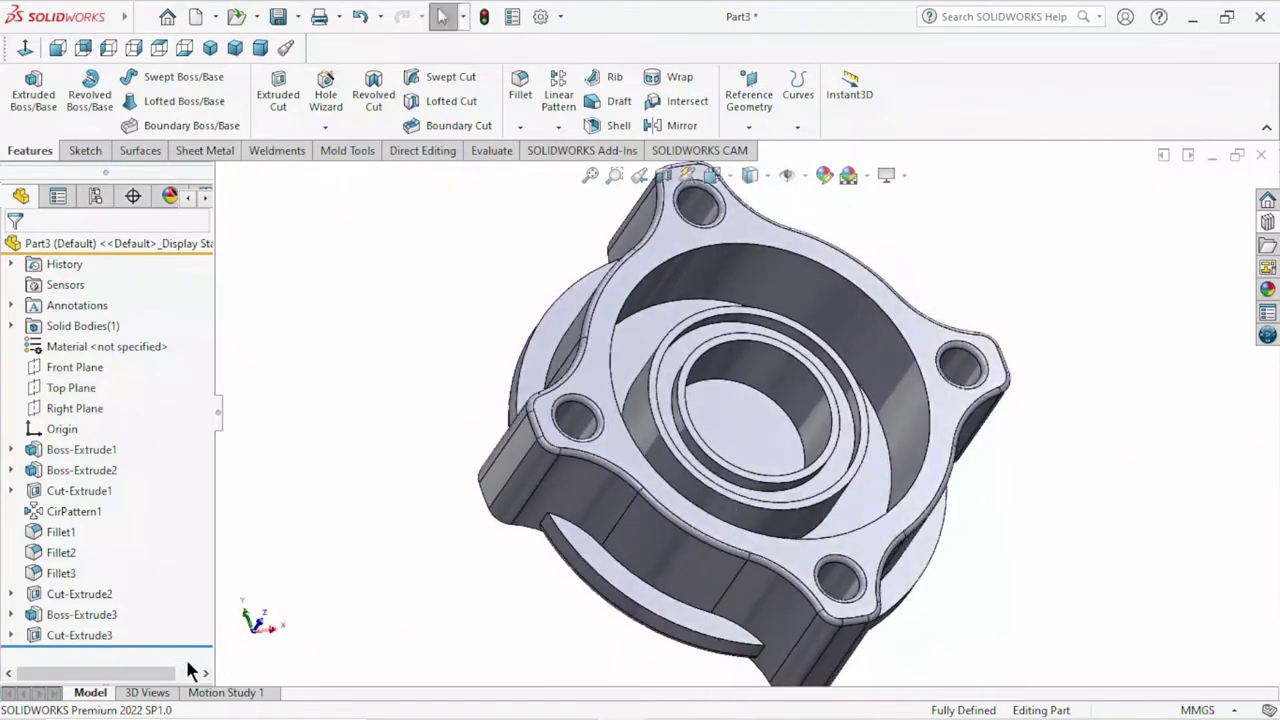
pyautogui.click(77, 636)
# - Edit Cut-Extrude3 to a depth of 0.5 mm
pyautogui.click(97, 580)
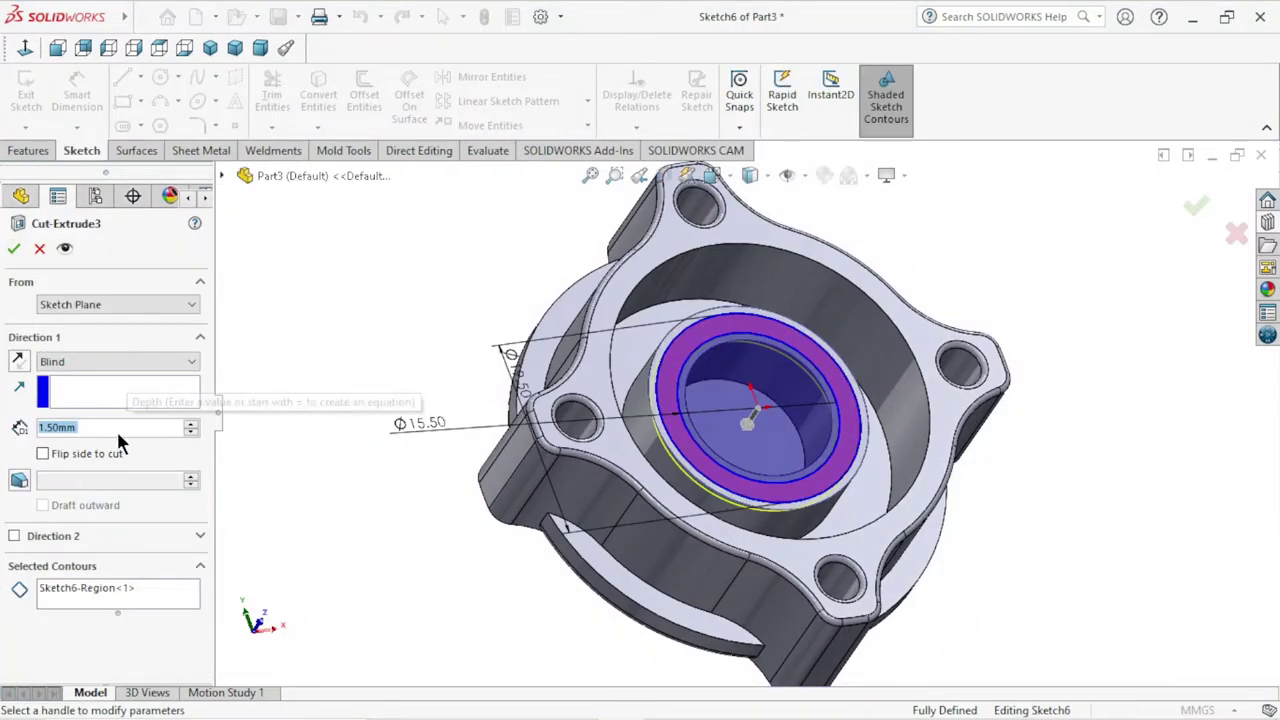
pyautogui.write('0.5')
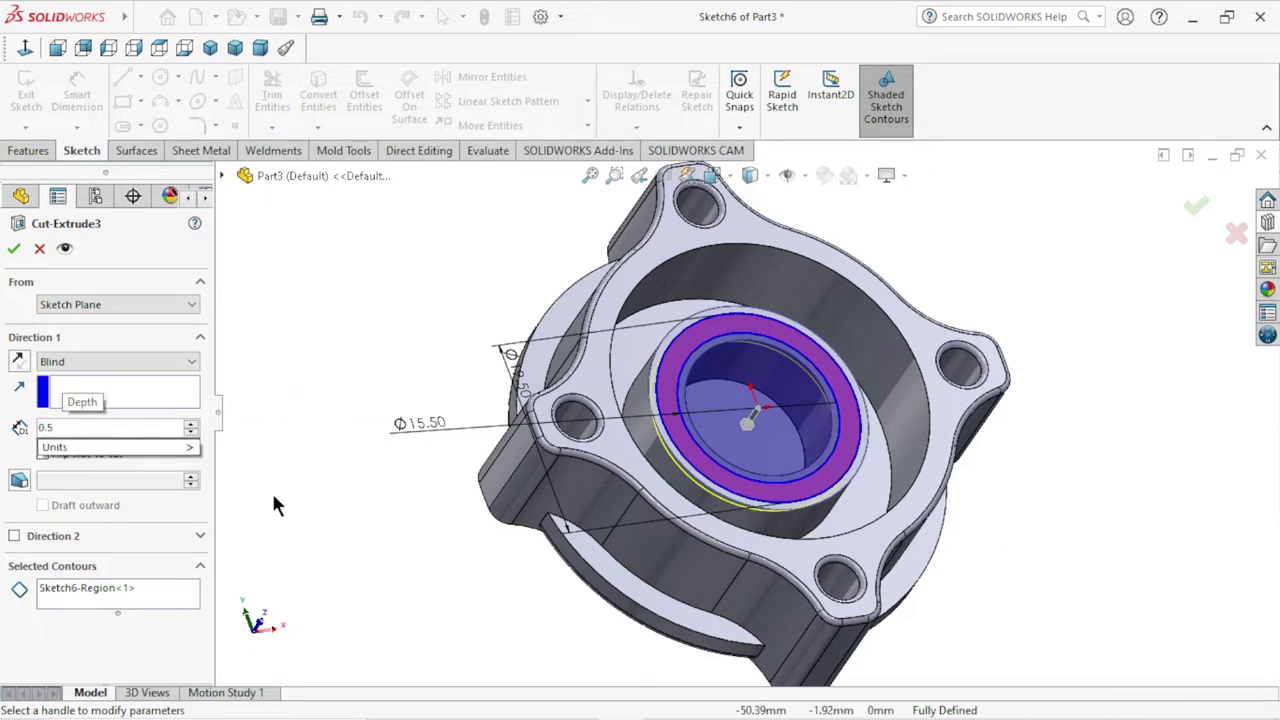
pyautogui.press('Return')
pyautogui.click(15, 249)
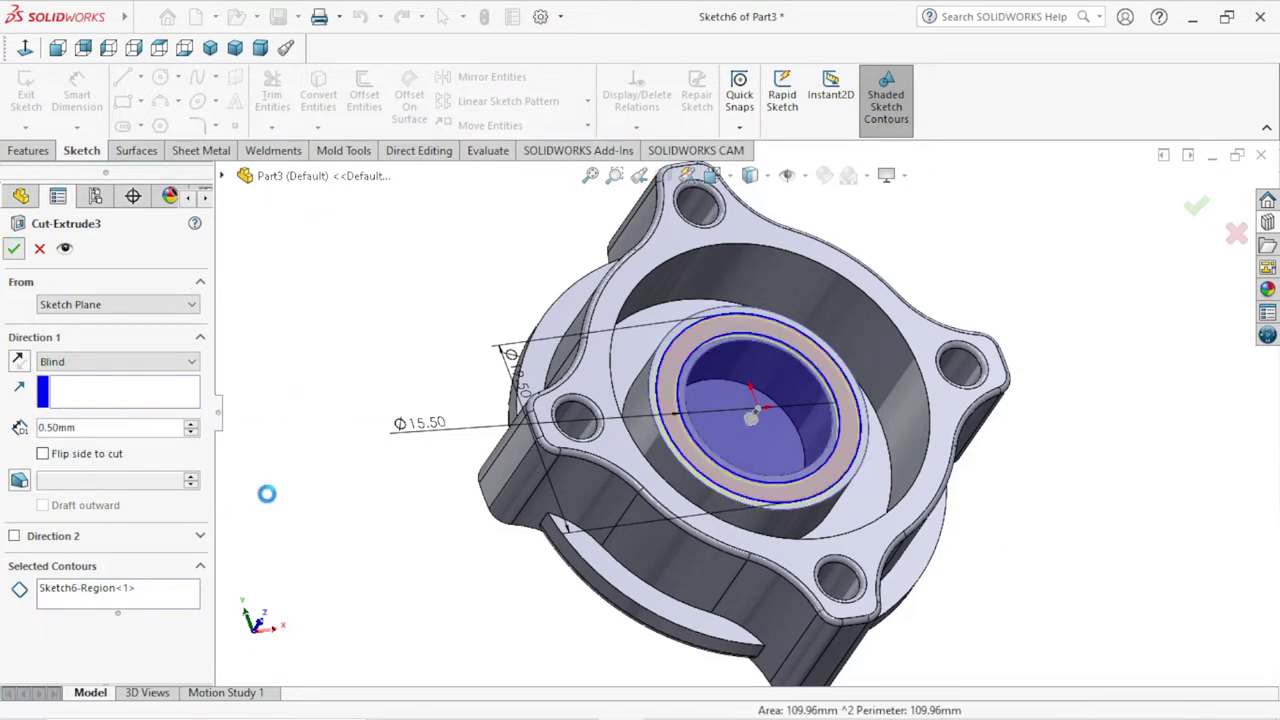
# - Orbit the part from several angles to inspect the shallower counterbore
pyautogui.moveTo(507, 528); pyautogui.dragTo(766, 423, button='middle')
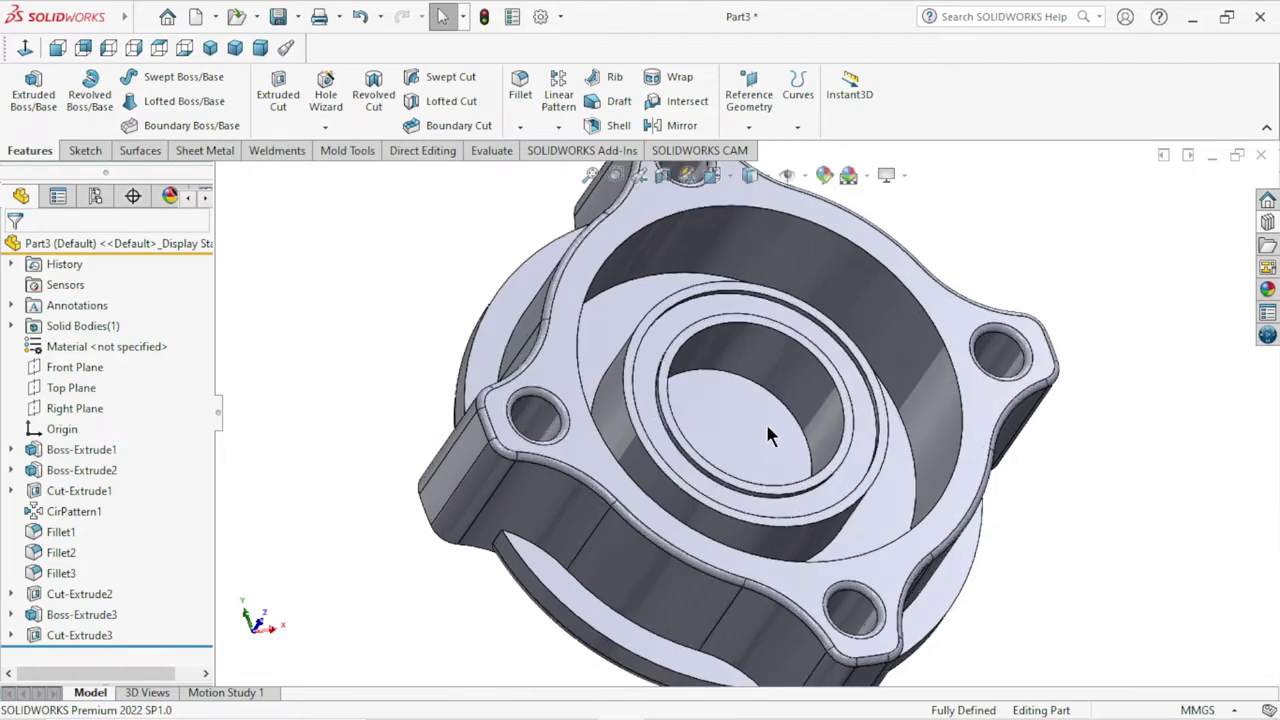
pyautogui.moveTo(954, 510); pyautogui.dragTo(968, 503, button='middle')
pyautogui.scroll(-3, 960, 480)
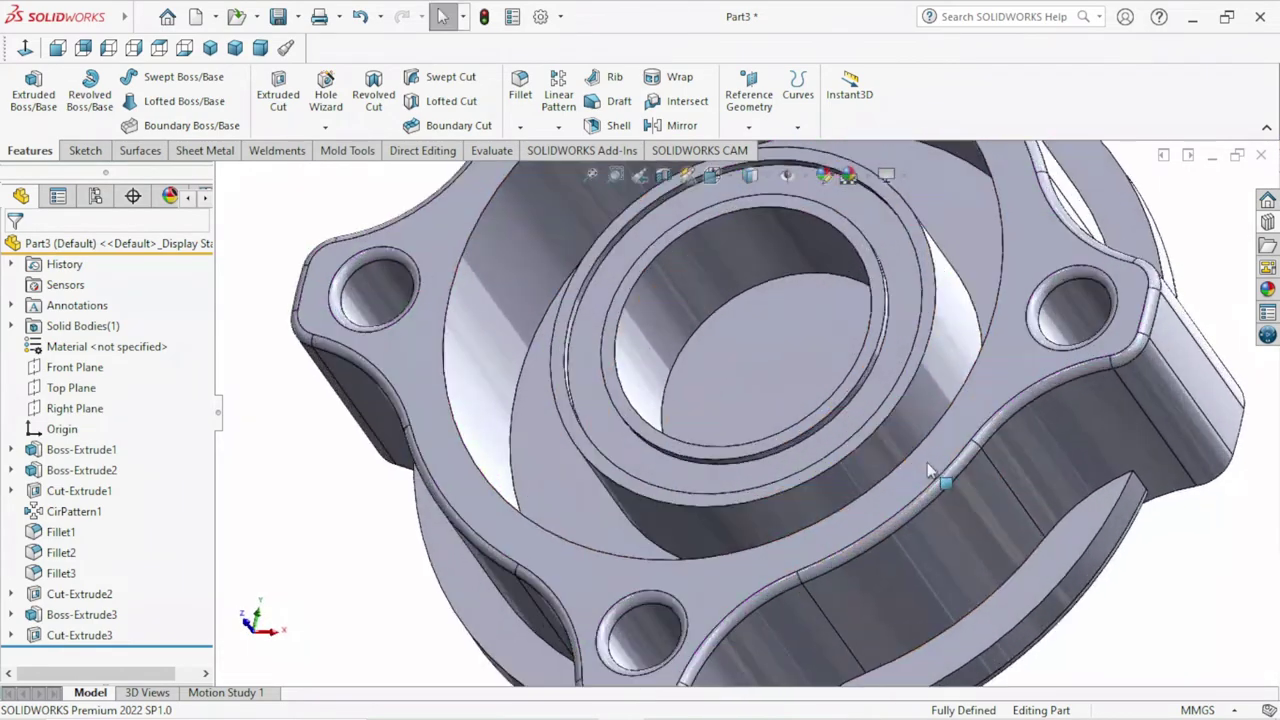
pyautogui.scroll(3, 892, 430)
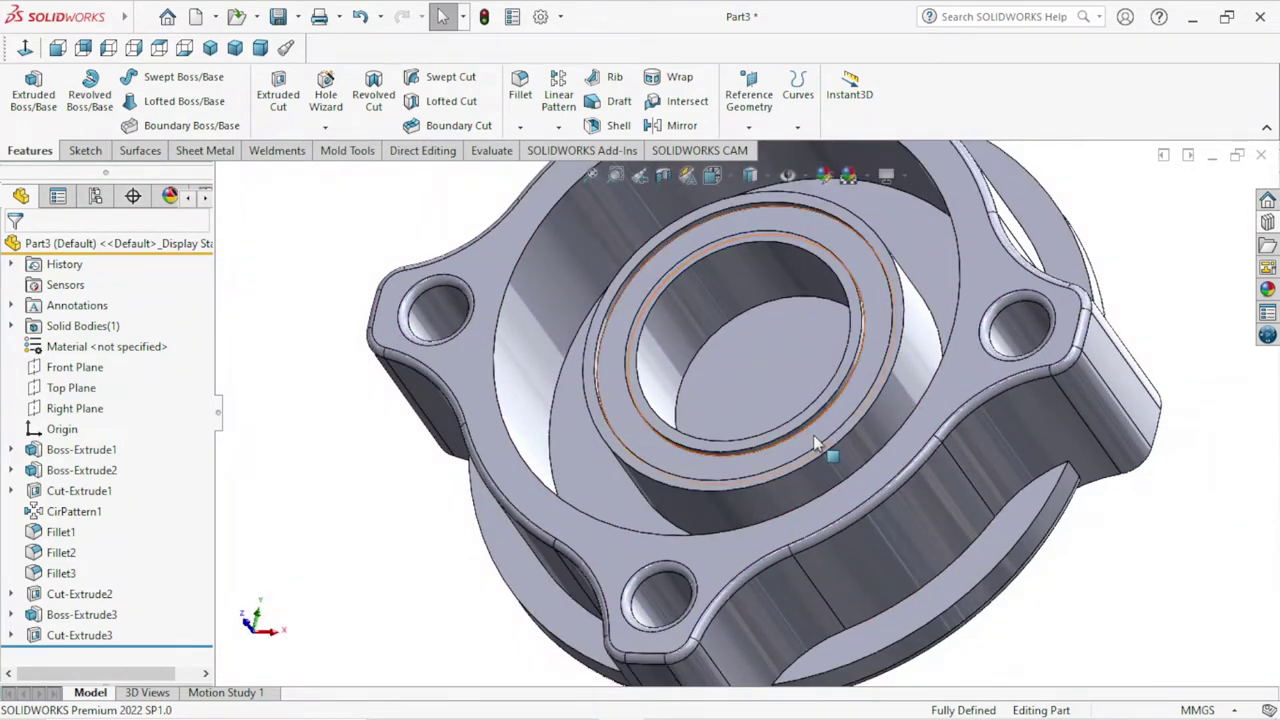
pyautogui.moveTo(823, 443)
pyautogui.mouseDown(button='middle')
pyautogui.moveTo(963, 421)
pyautogui.moveTo(900, 409)
pyautogui.moveTo(898, 507)
pyautogui.moveTo(889, 457)
pyautogui.moveTo(929, 491)
pyautogui.mouseUp(button='middle')
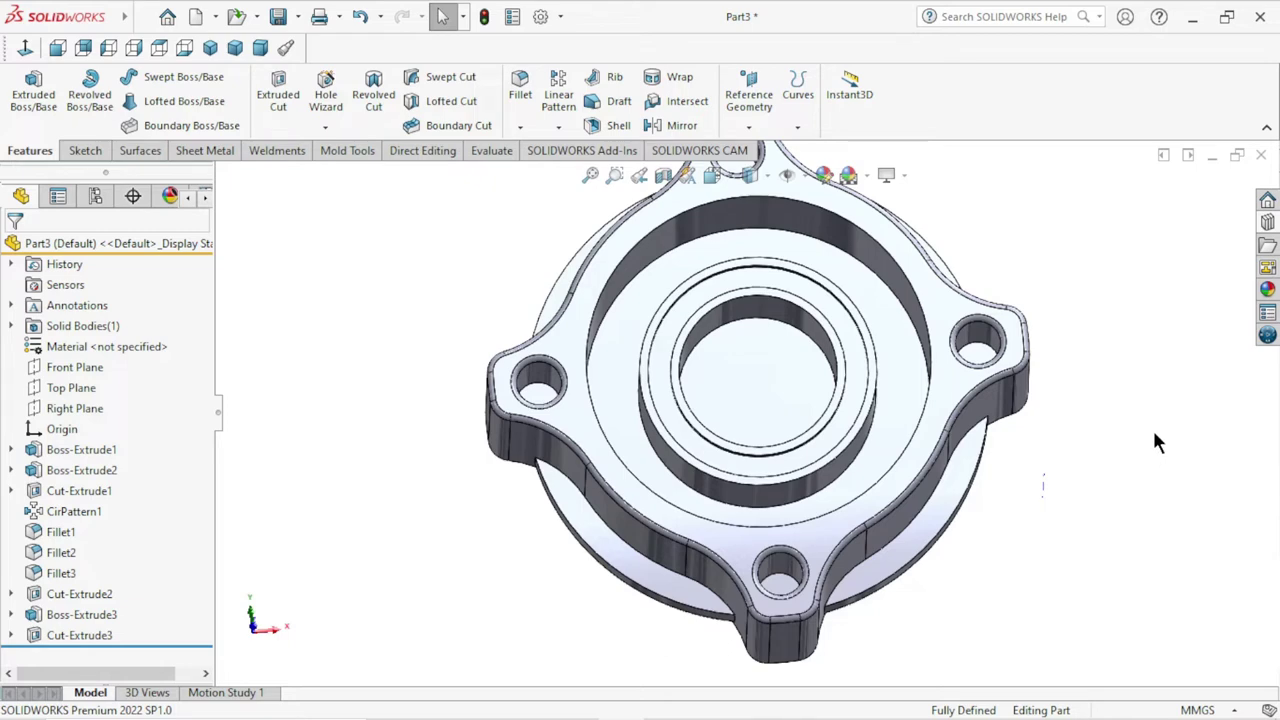
pyautogui.moveTo(1108, 452)
pyautogui.mouseDown(button='middle')
pyautogui.moveTo(1057, 546)
pyautogui.moveTo(1069, 526)
pyautogui.moveTo(948, 509)
pyautogui.moveTo(1043, 463)
pyautogui.moveTo(1066, 354)
pyautogui.moveTo(1114, 440)
pyautogui.mouseUp(button='middle')
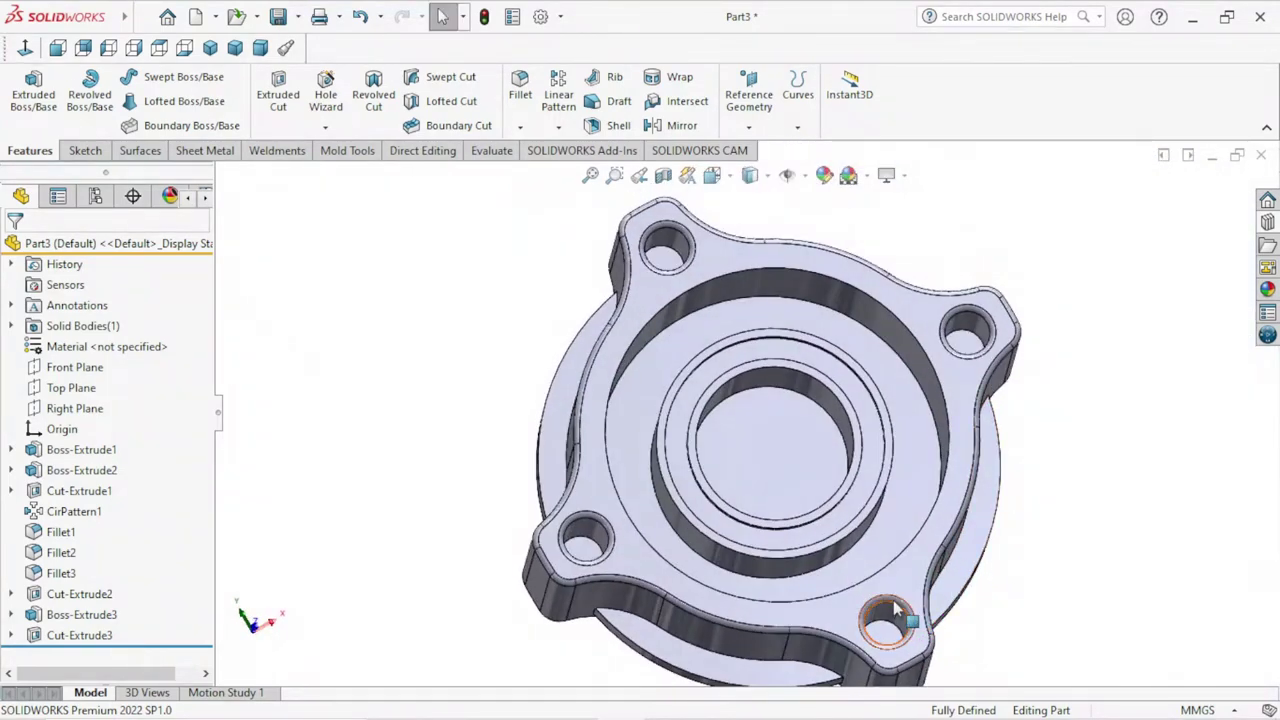
# - Start a sketch on the part's flat back face and draw a circle centred on the origin
pyautogui.moveTo(895, 610)
pyautogui.mouseDown(button='middle')
pyautogui.moveTo(908, 622)
pyautogui.moveTo(928, 548)
pyautogui.moveTo(992, 467)
pyautogui.moveTo(985, 345)
pyautogui.moveTo(974, 503)
pyautogui.moveTo(1009, 477)
pyautogui.moveTo(853, 376)
pyautogui.mouseUp(button='middle')
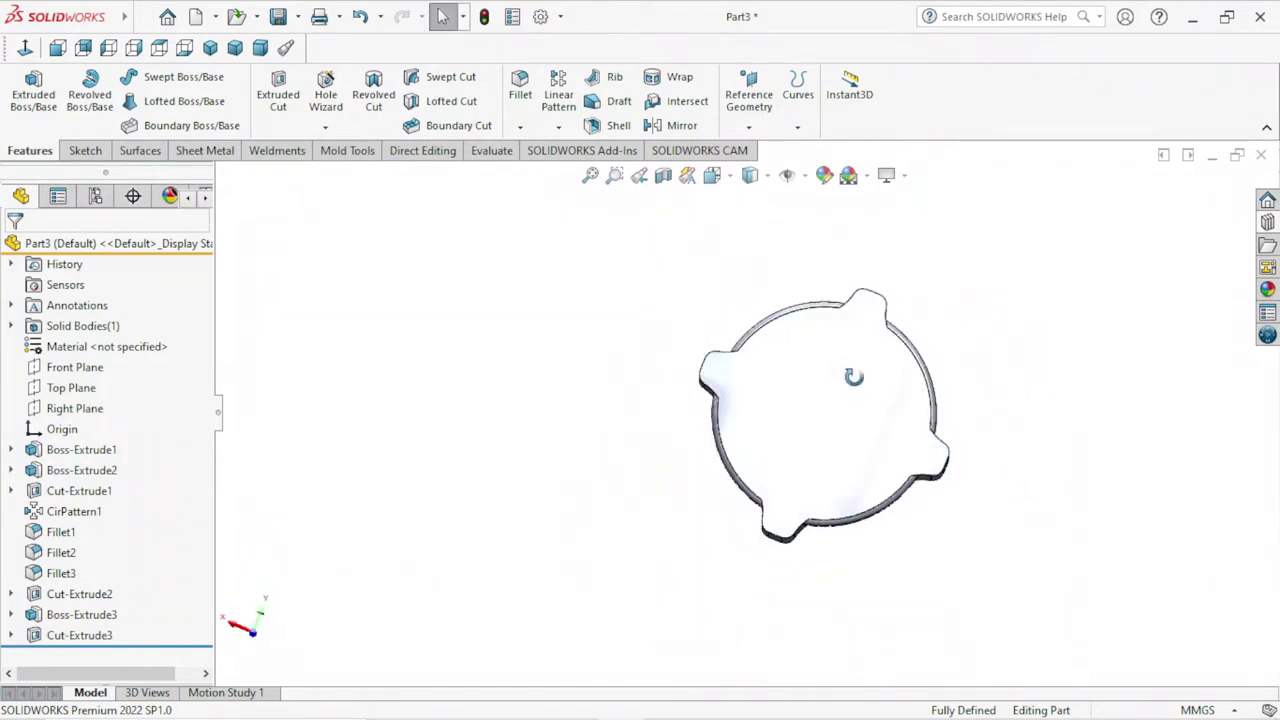
pyautogui.click(880, 424)
pyautogui.click(905, 362)
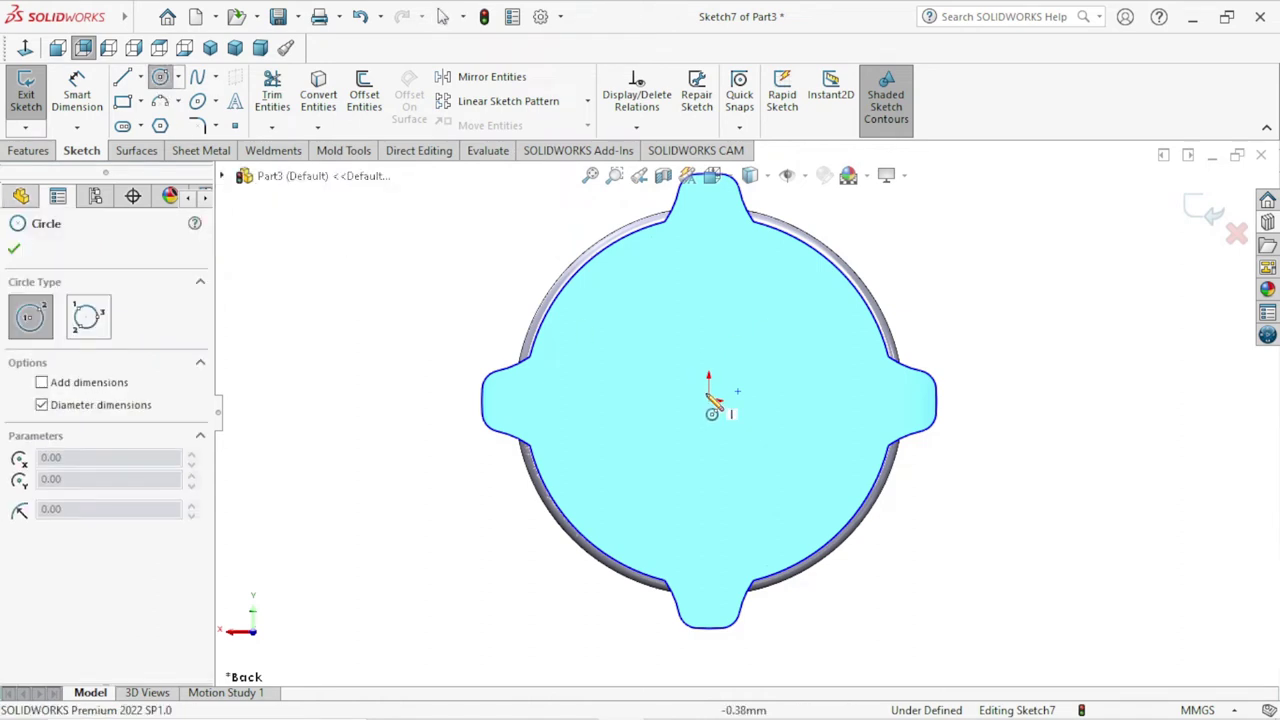
pyautogui.click(709, 400)
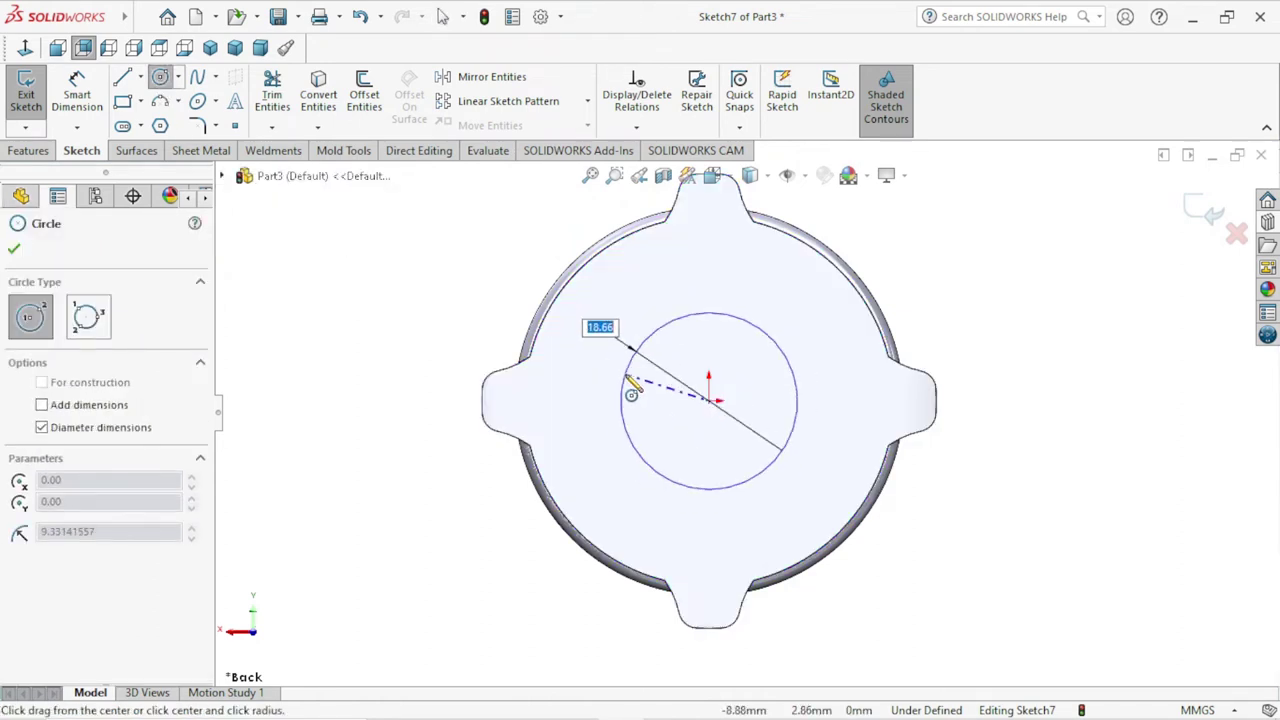
pyautogui.click(620, 400)
pyautogui.rightClick(916, 268)
pyautogui.click(946, 278)
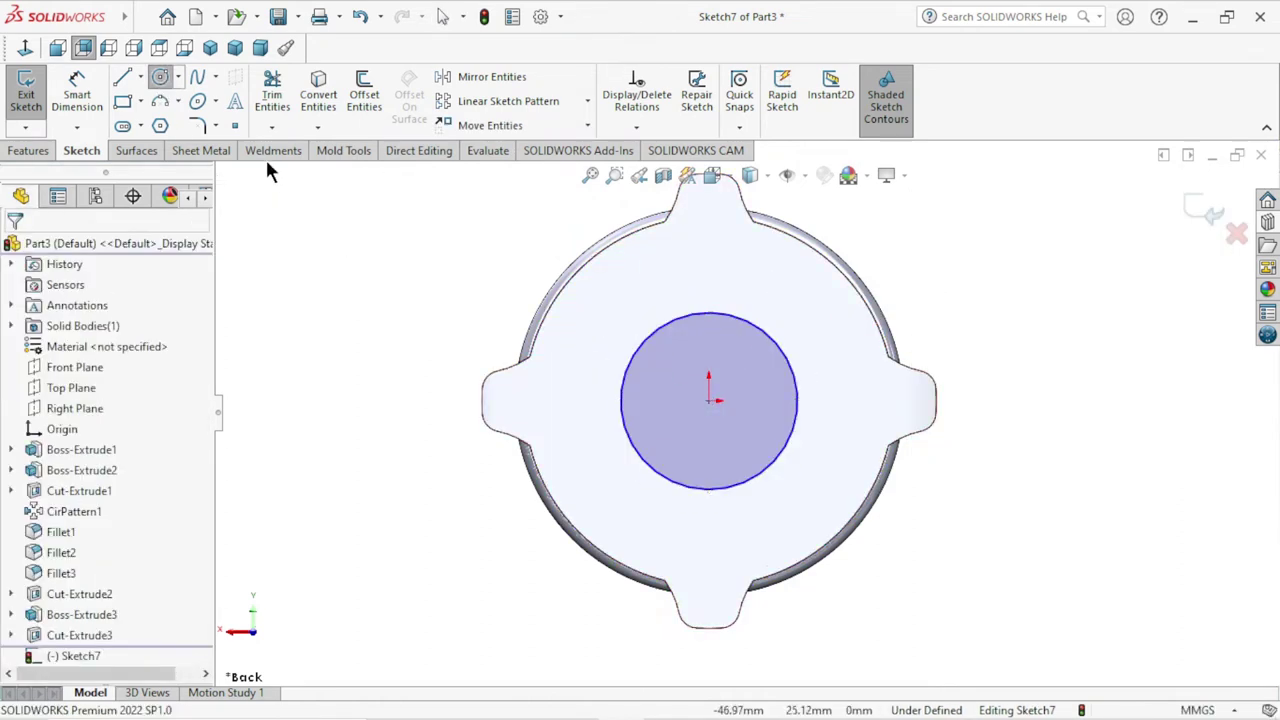
# - Dimension the circle to Ø16 mm and bring up the wm adapter.pdf drawing
pyautogui.click(104, 110)
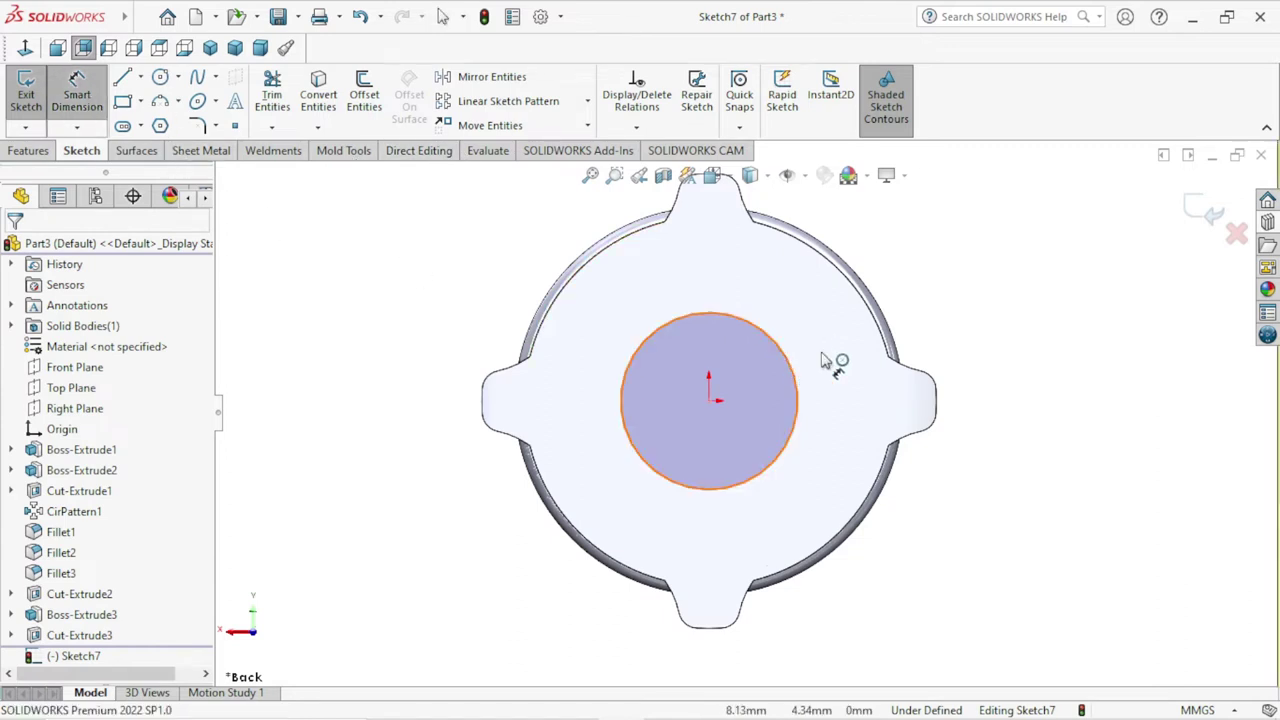
pyautogui.click(792, 366)
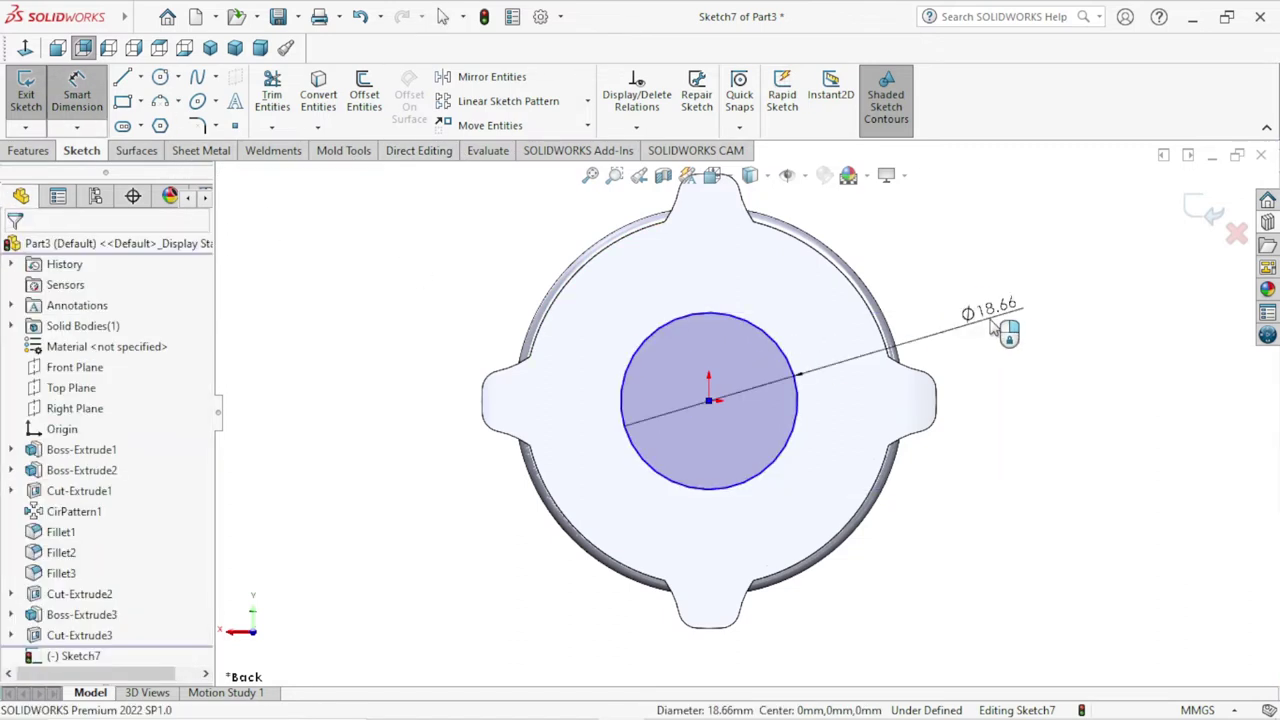
pyautogui.click(990, 320)
pyautogui.write('16')
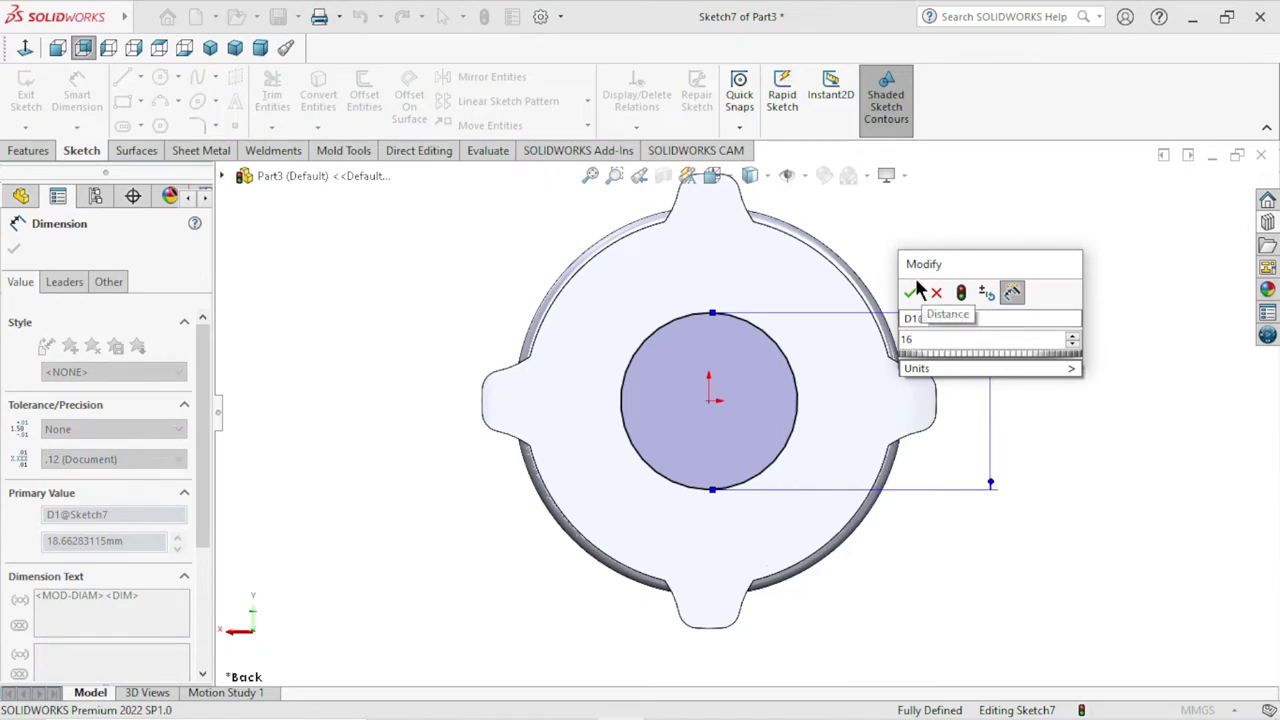
pyautogui.click(912, 290)
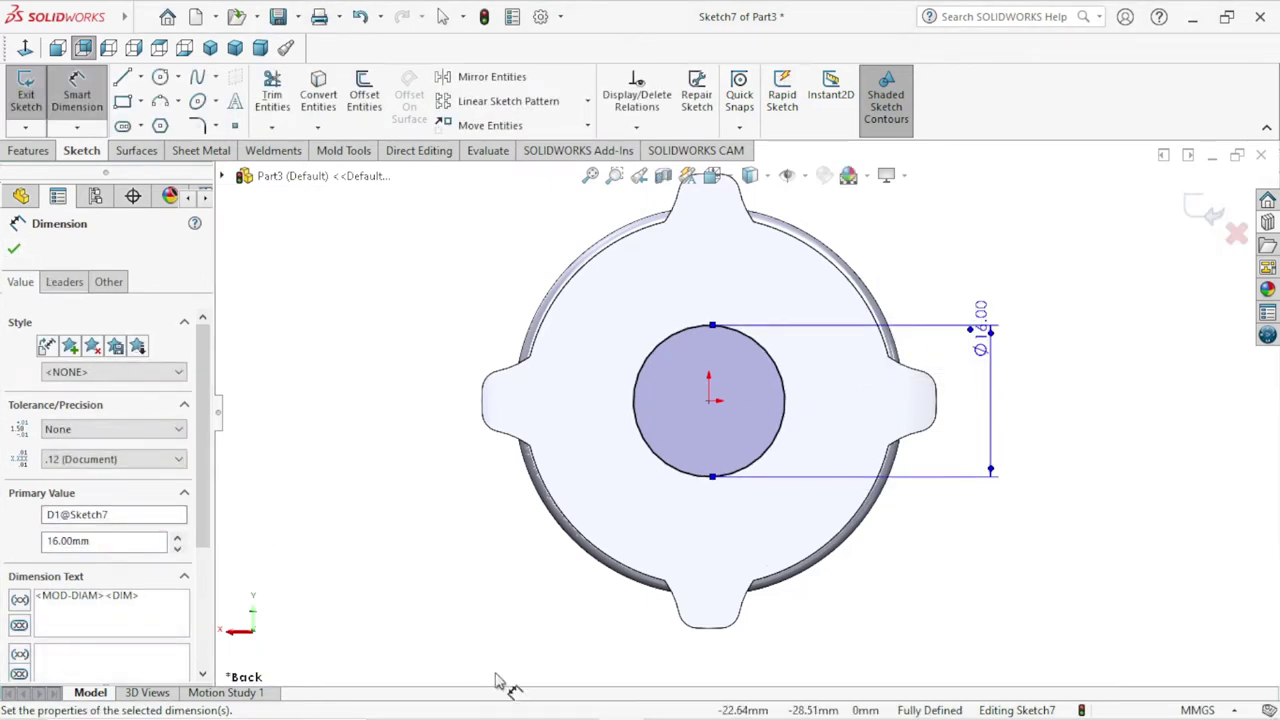
pyautogui.click(672, 706)
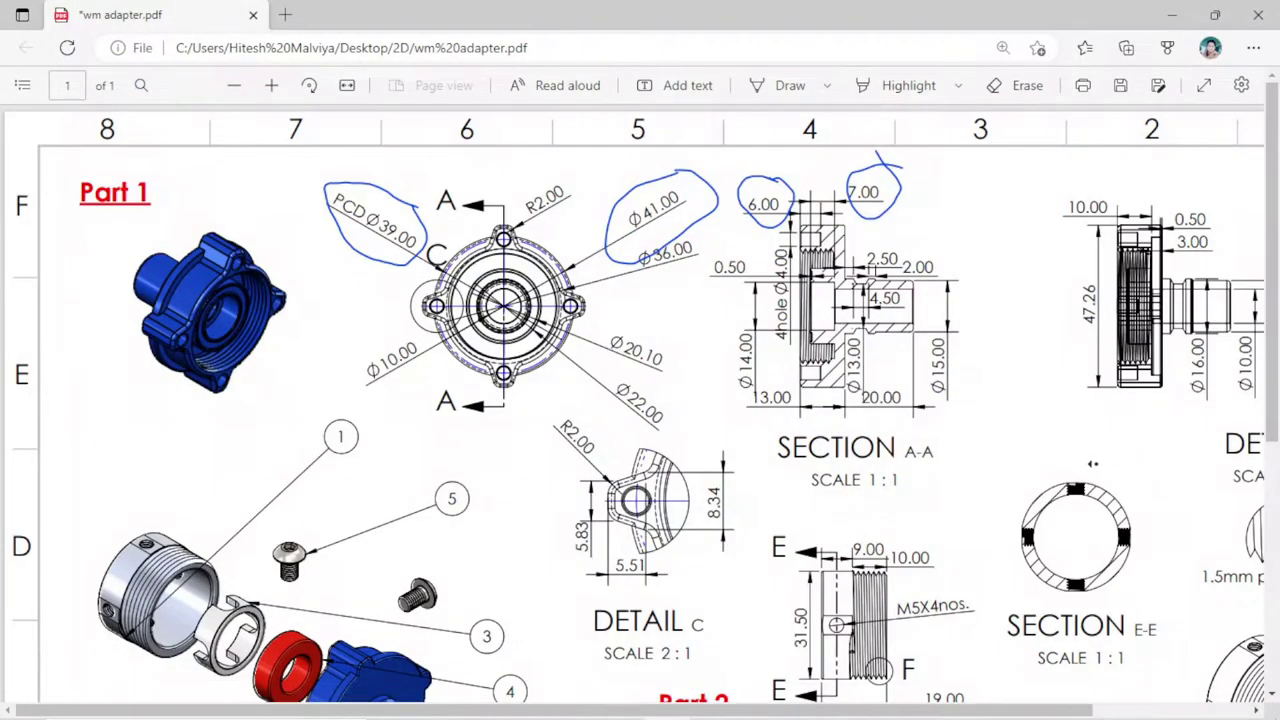
# - Scroll through the adapter drawing to read the shaft dimensions in section A-A
pyautogui.hscroll(3, 1100, 450)
pyautogui.scroll(-3, 1163, 419)
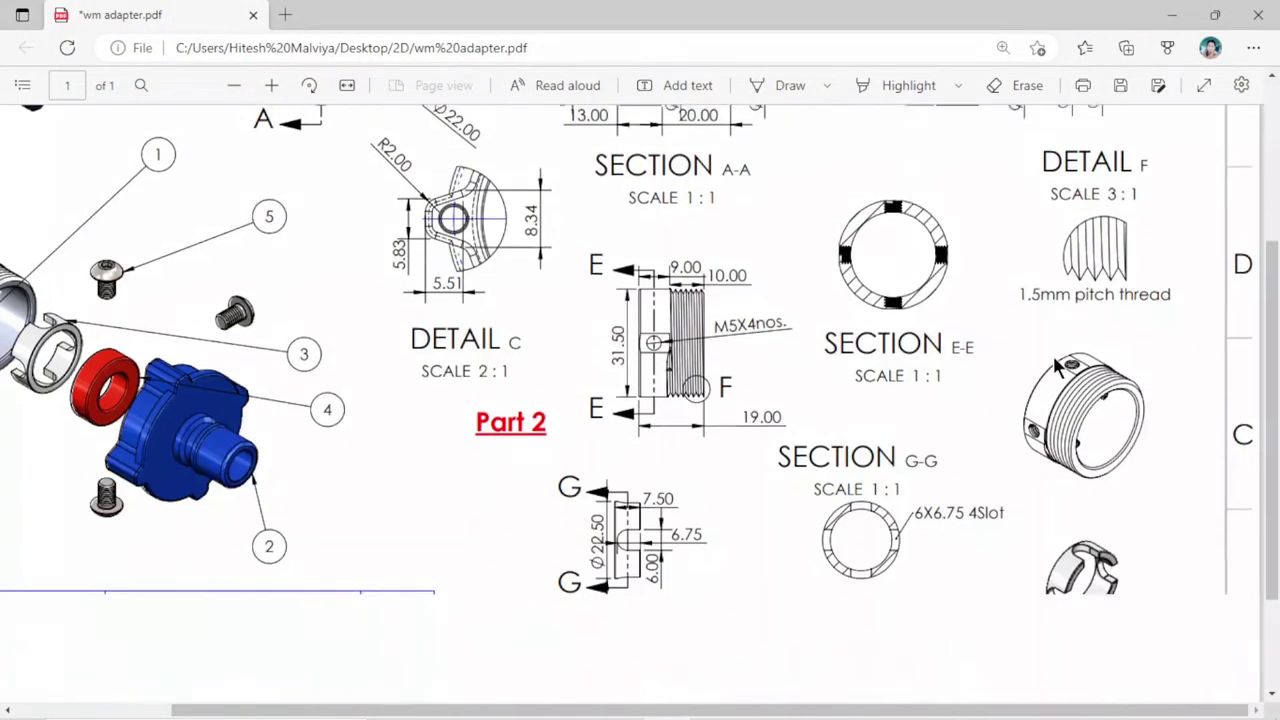
pyautogui.scroll(3, 1070, 340)
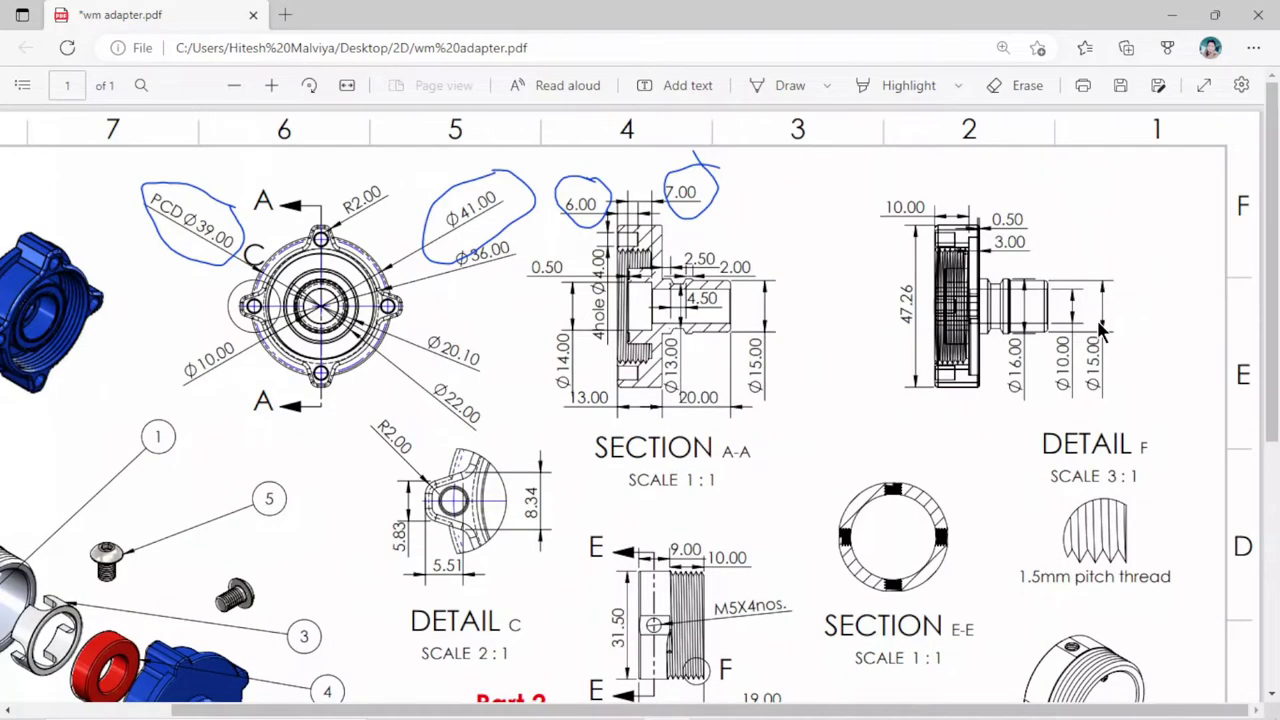
pyautogui.scroll(-1, 1100, 330)
pyautogui.scroll(1, 1096, 317)
pyautogui.keyDown('ctrl'); pyautogui.scroll(-3, 1090, 300); pyautogui.keyUp('ctrl')
pyautogui.keyDown('ctrl'); pyautogui.scroll(3, 1050, 262); pyautogui.keyUp('ctrl')
pyautogui.keyDown('ctrl'); pyautogui.scroll(2, 1170, 150); pyautogui.keyUp('ctrl')
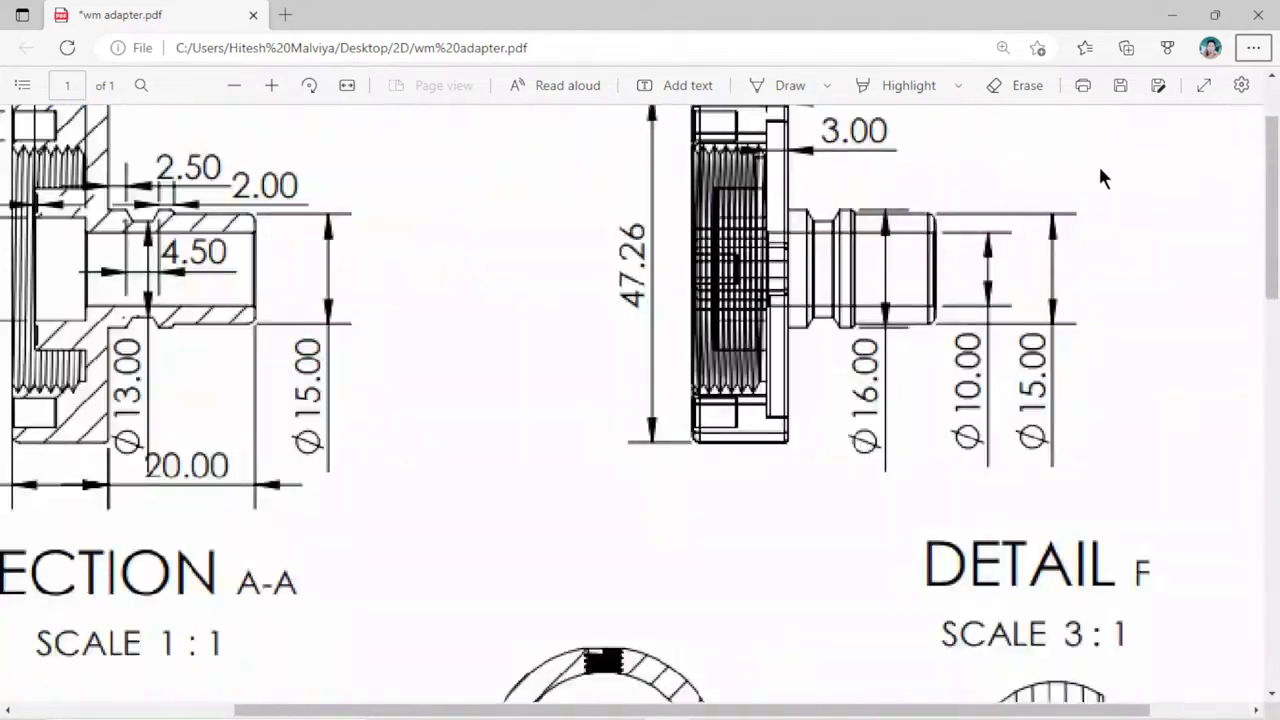
pyautogui.keyDown('ctrl'); pyautogui.scroll(1, 1100, 177); pyautogui.keyUp('ctrl')
pyautogui.scroll(-1, 1000, 260)
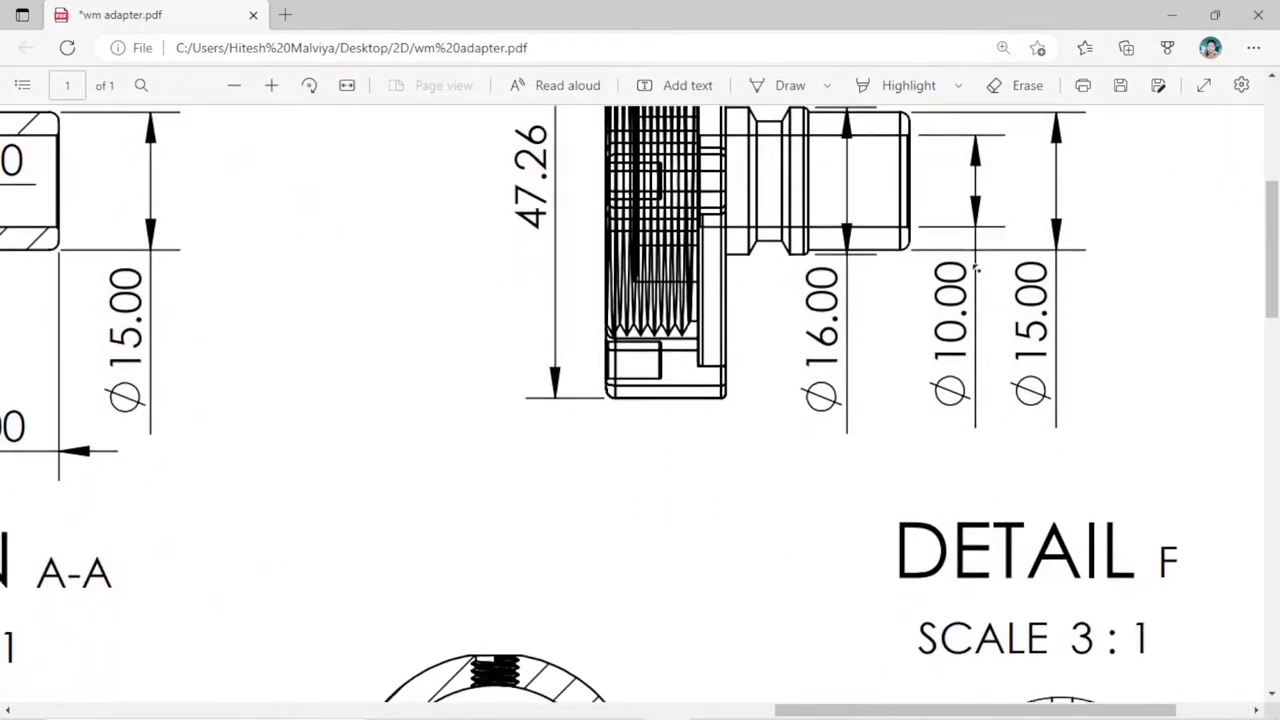
pyautogui.scroll(2, 995, 330)
pyautogui.hscroll(-1, 995, 330)
pyautogui.scroll(2, 1012, 352)
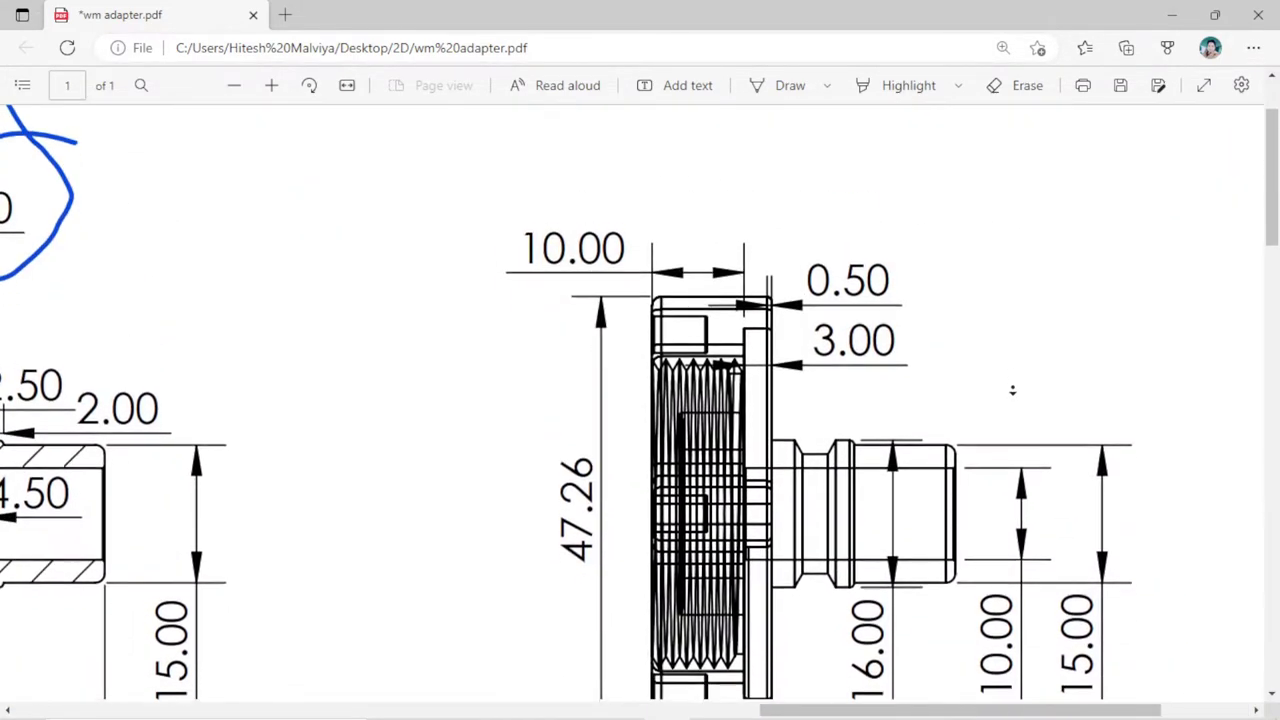
pyautogui.moveTo(1007, 356); pyautogui.dragTo(1020, 405, button='middle')
pyautogui.moveTo(647, 562); pyautogui.dragTo(631, 566, button='middle')
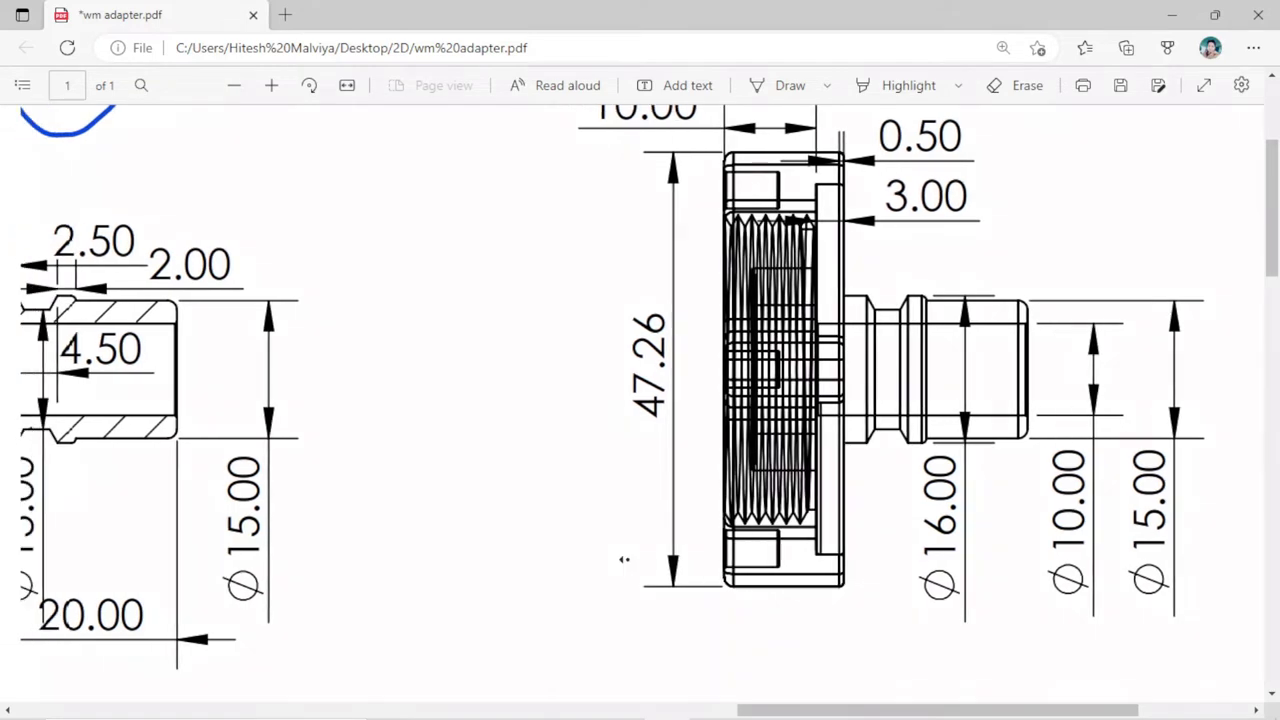
pyautogui.scroll(1, 631, 560)
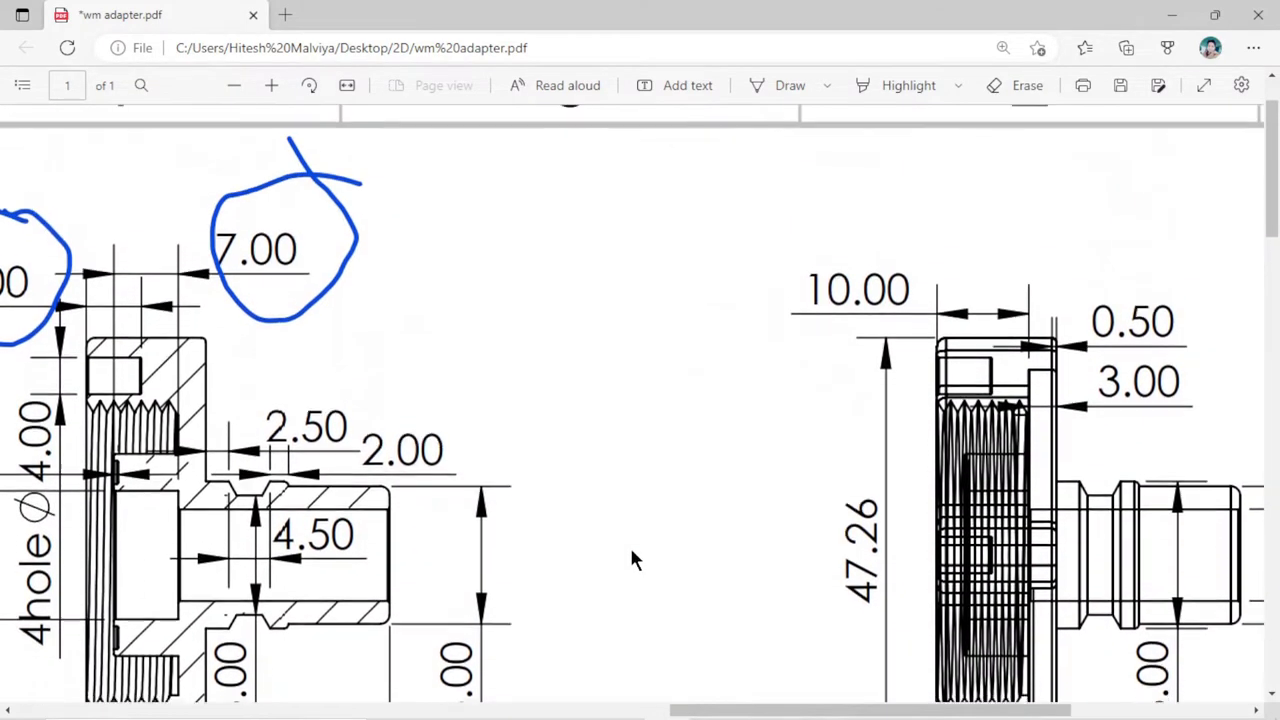
pyautogui.scroll(-2, 630, 545)
pyautogui.scroll(-1, 630, 540)
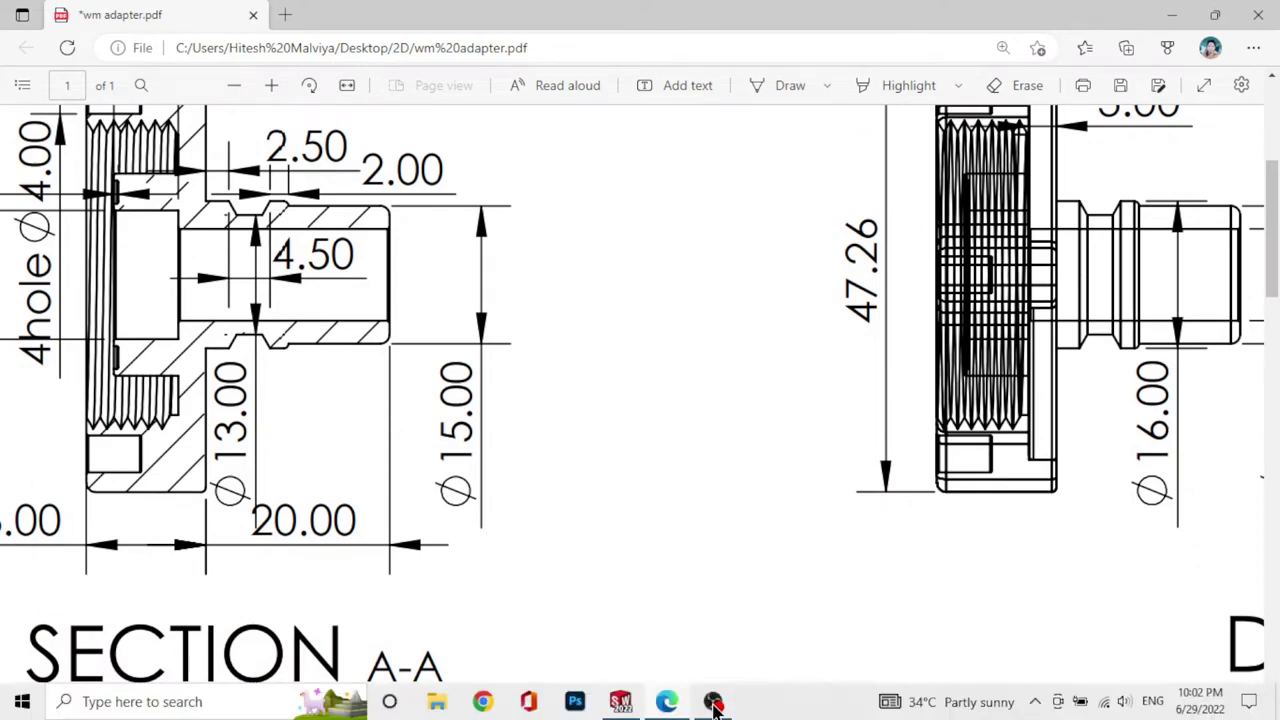
# - Back in SOLIDWORKS, move the Ø16.00 dimension lower and close its settings
pyautogui.click(625, 700)
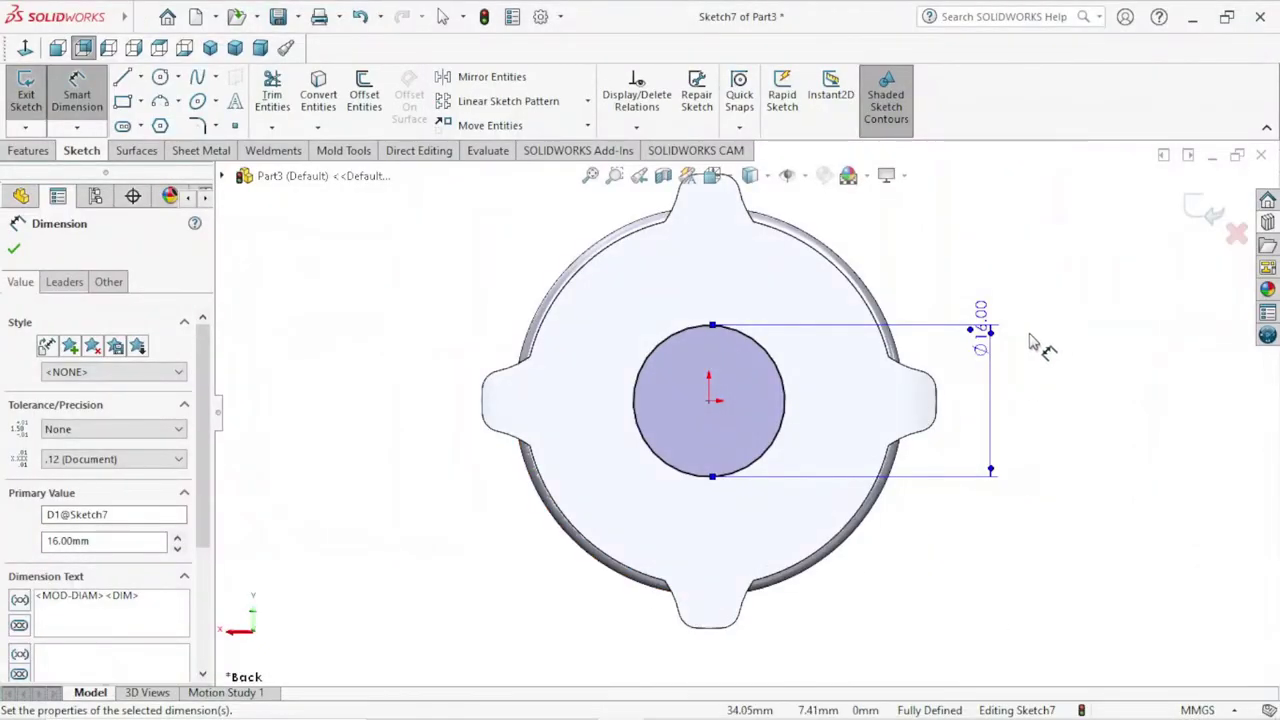
pyautogui.moveTo(983, 342); pyautogui.dragTo(985, 405)
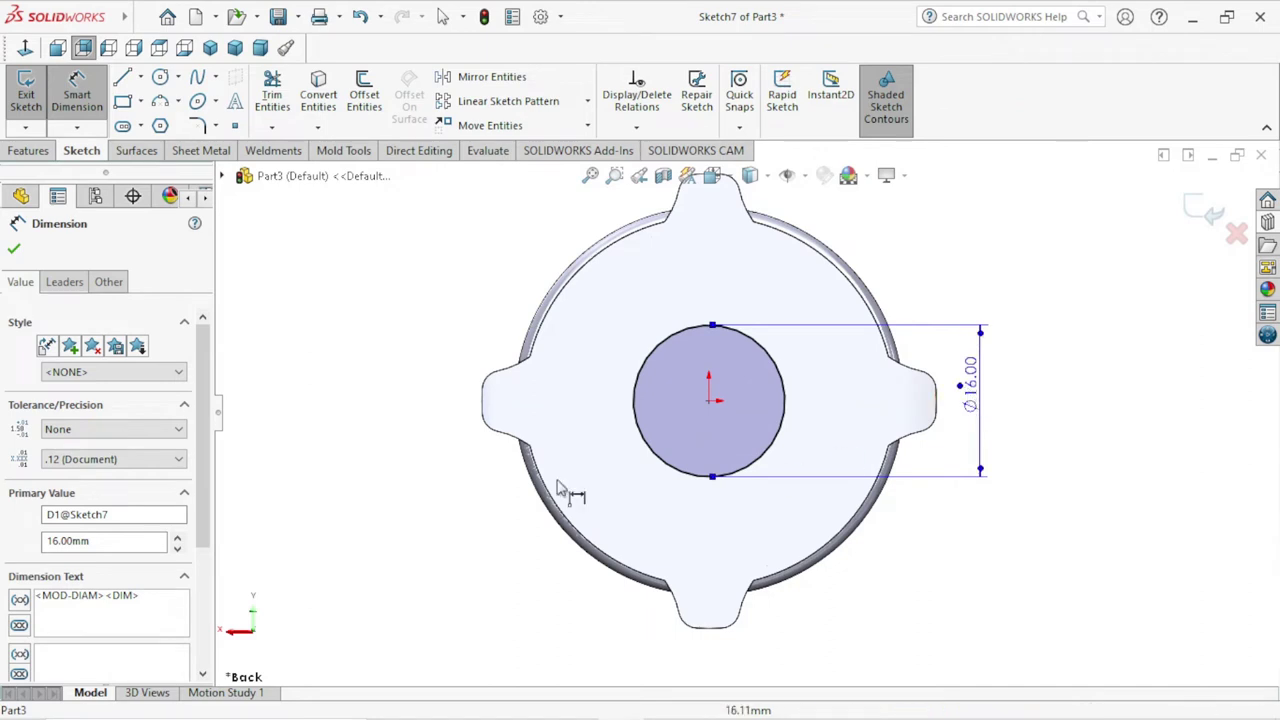
pyautogui.click(14, 249)
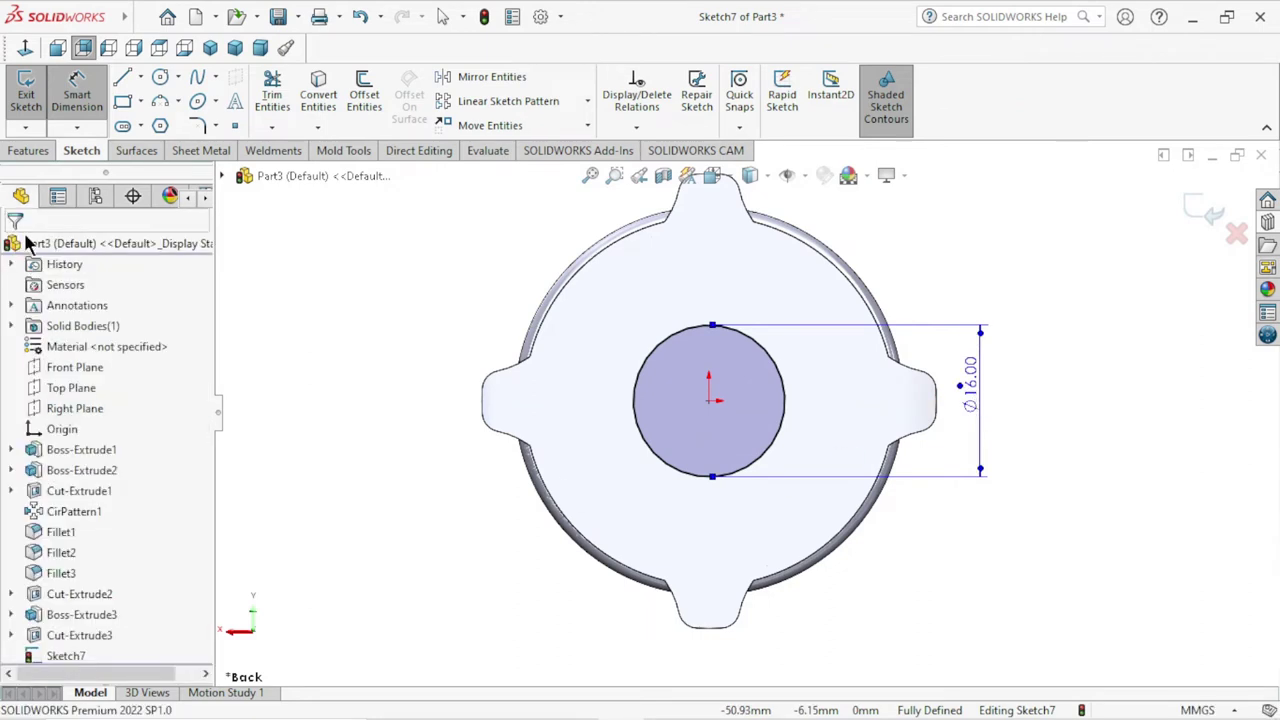
# - Extrude the Ø16 circle 20 mm blind into a shaft and orbit to inspect it
pyautogui.click(30, 151)
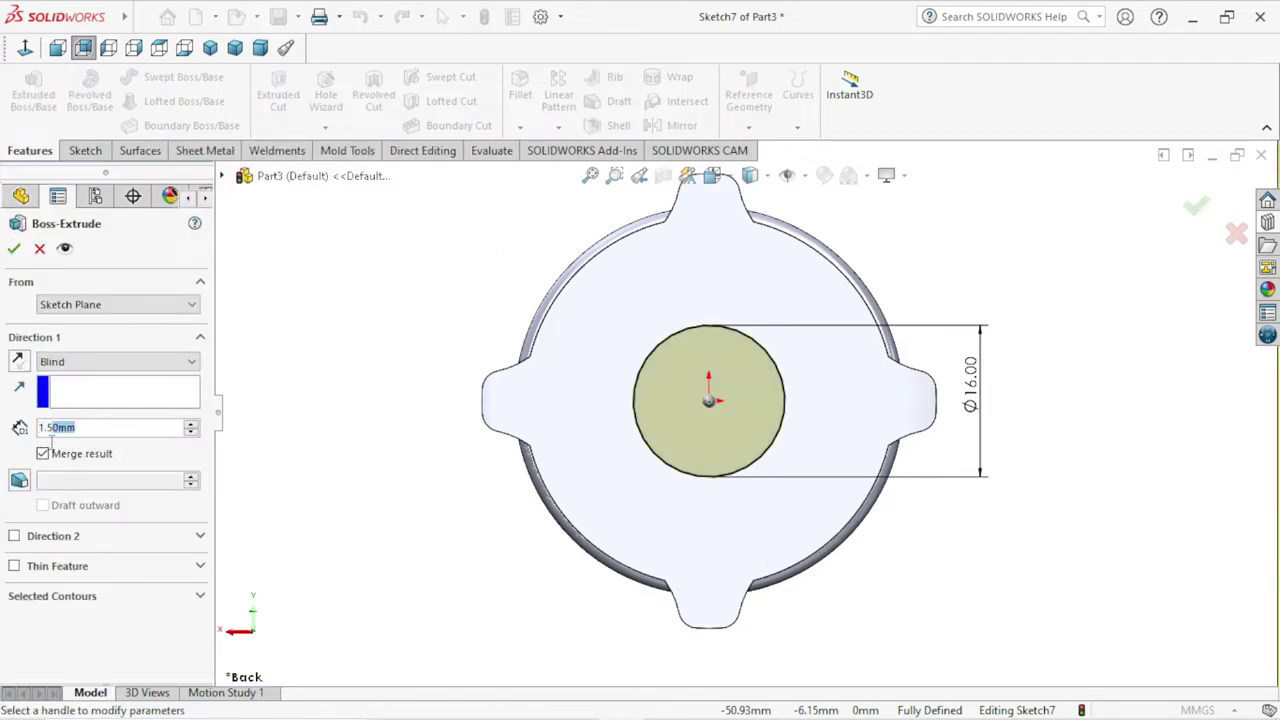
pyautogui.write('20')
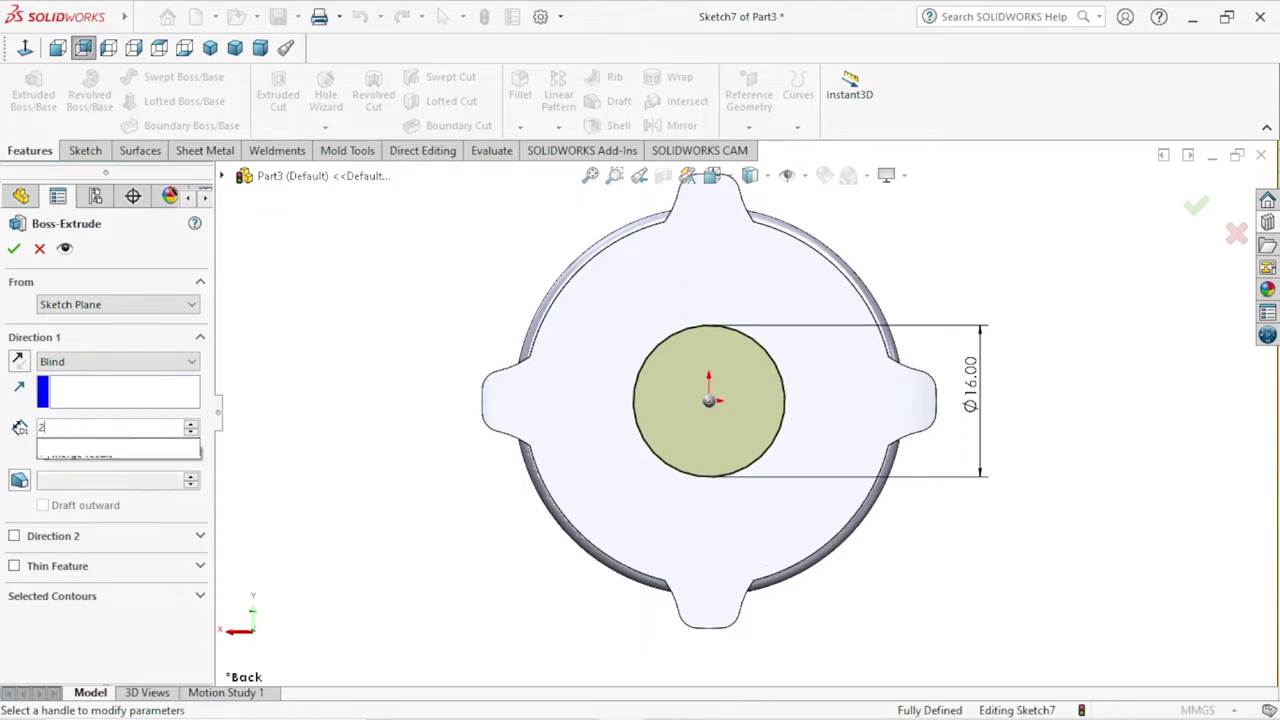
pyautogui.press('Return')
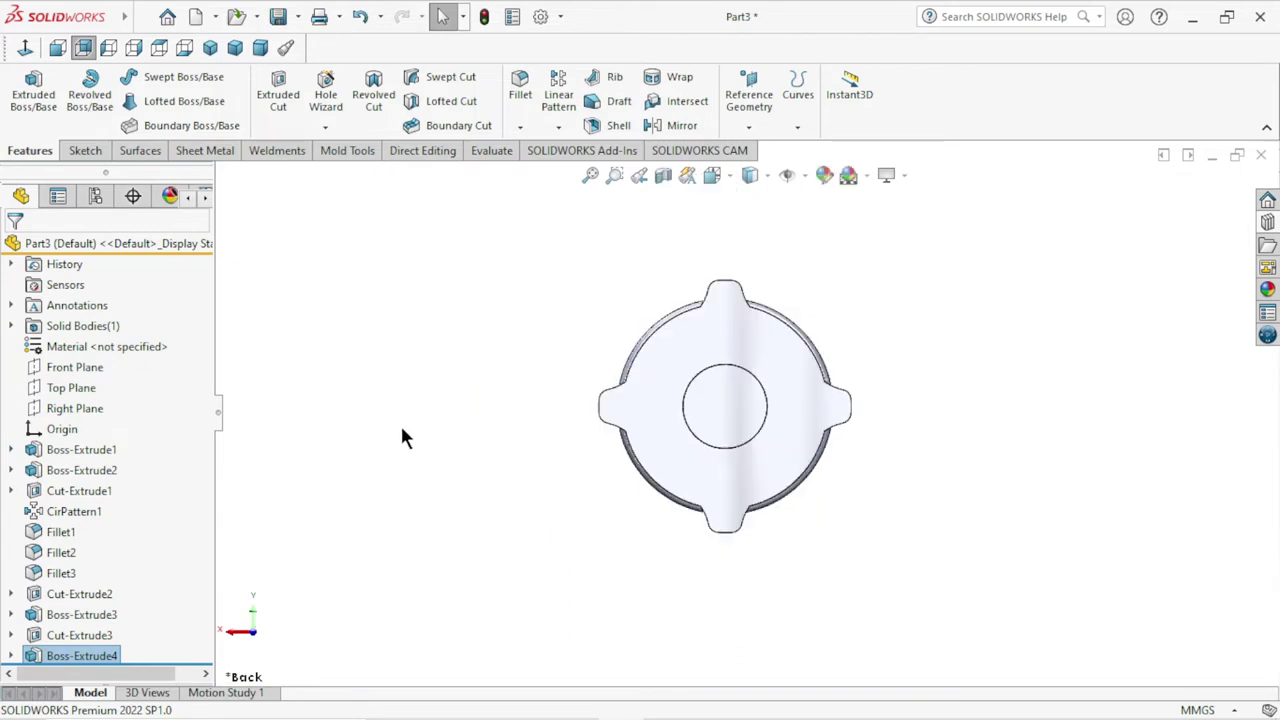
pyautogui.moveTo(499, 430)
pyautogui.mouseDown(button='middle')
pyautogui.moveTo(531, 306)
pyautogui.moveTo(588, 343)
pyautogui.mouseUp(button='middle')
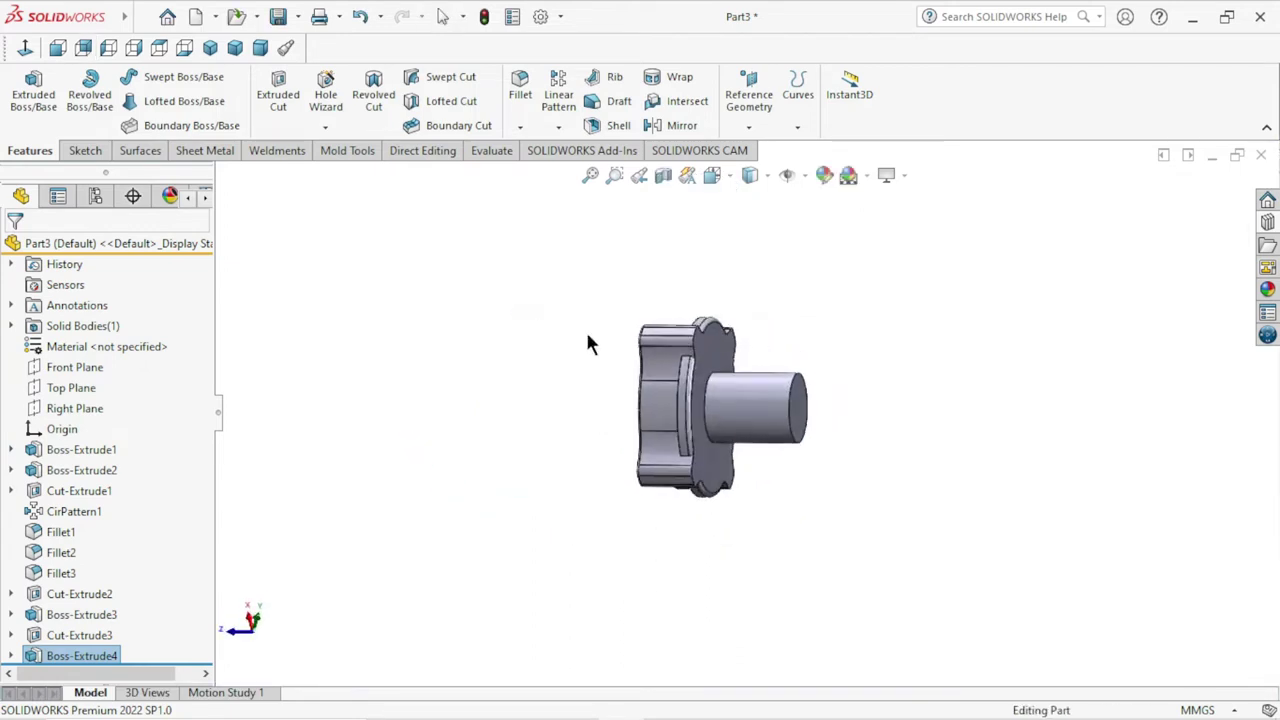
pyautogui.moveTo(783, 407)
pyautogui.mouseDown(button='middle')
pyautogui.moveTo(786, 423)
pyautogui.moveTo(1037, 400)
pyautogui.moveTo(934, 466)
pyautogui.moveTo(985, 431)
pyautogui.moveTo(997, 466)
pyautogui.moveTo(897, 457)
pyautogui.moveTo(923, 506)
pyautogui.moveTo(795, 485)
pyautogui.moveTo(926, 449)
pyautogui.moveTo(943, 394)
pyautogui.moveTo(954, 431)
pyautogui.moveTo(1090, 398)
pyautogui.moveTo(1006, 377)
pyautogui.moveTo(923, 432)
pyautogui.mouseUp(button='middle')
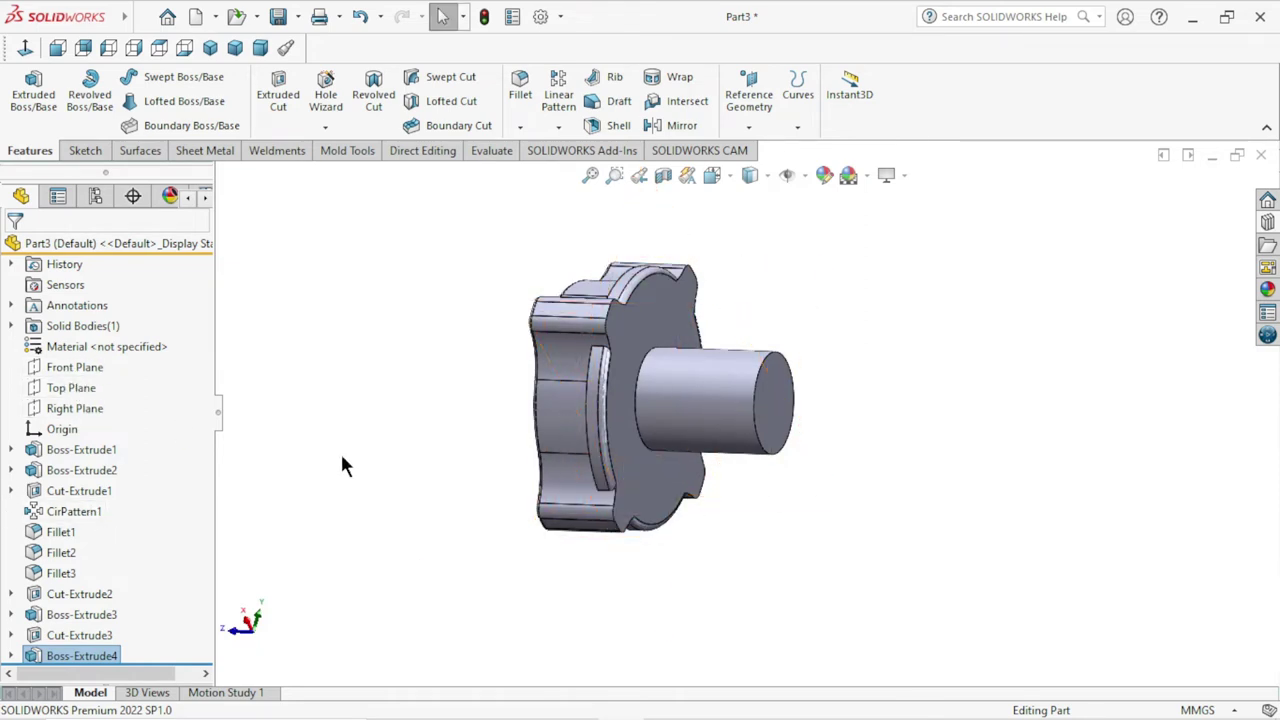
pyautogui.moveTo(340, 451); pyautogui.dragTo(657, 446, button='middle')
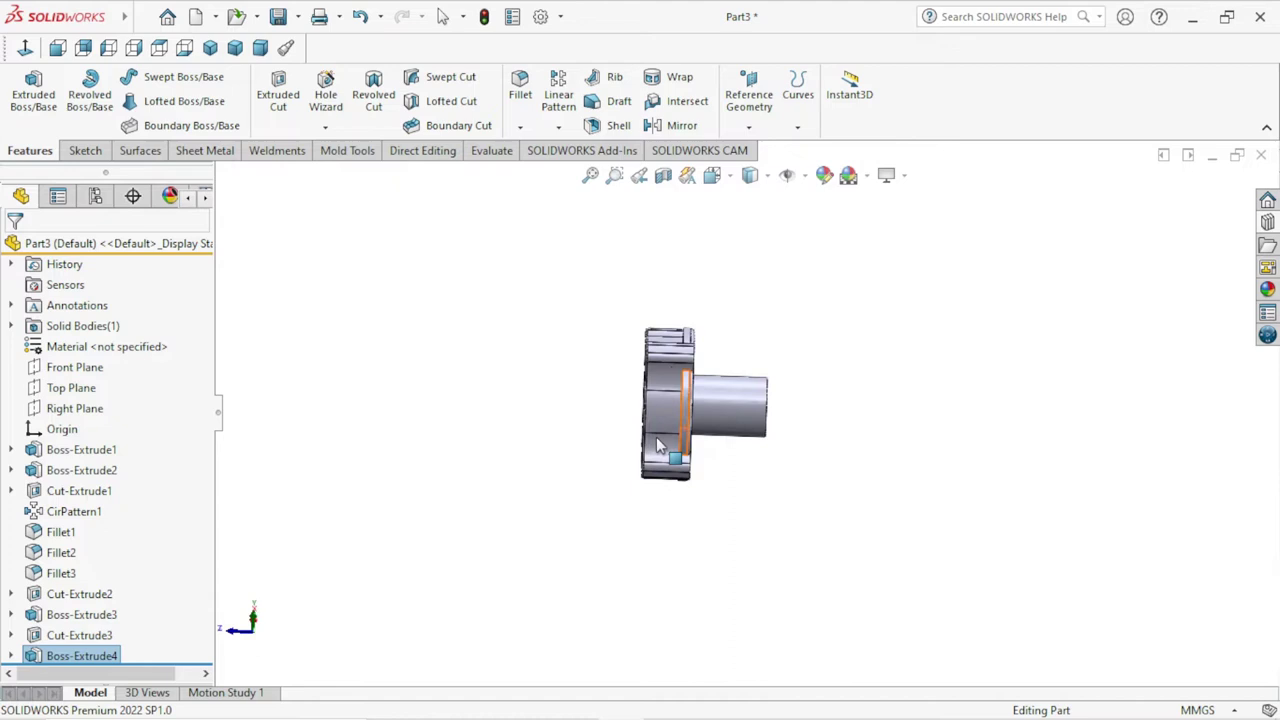
# - Start a new sketch on the Right Plane and zoom in on the shaft
pyautogui.click(72, 406)
pyautogui.click(92, 380)
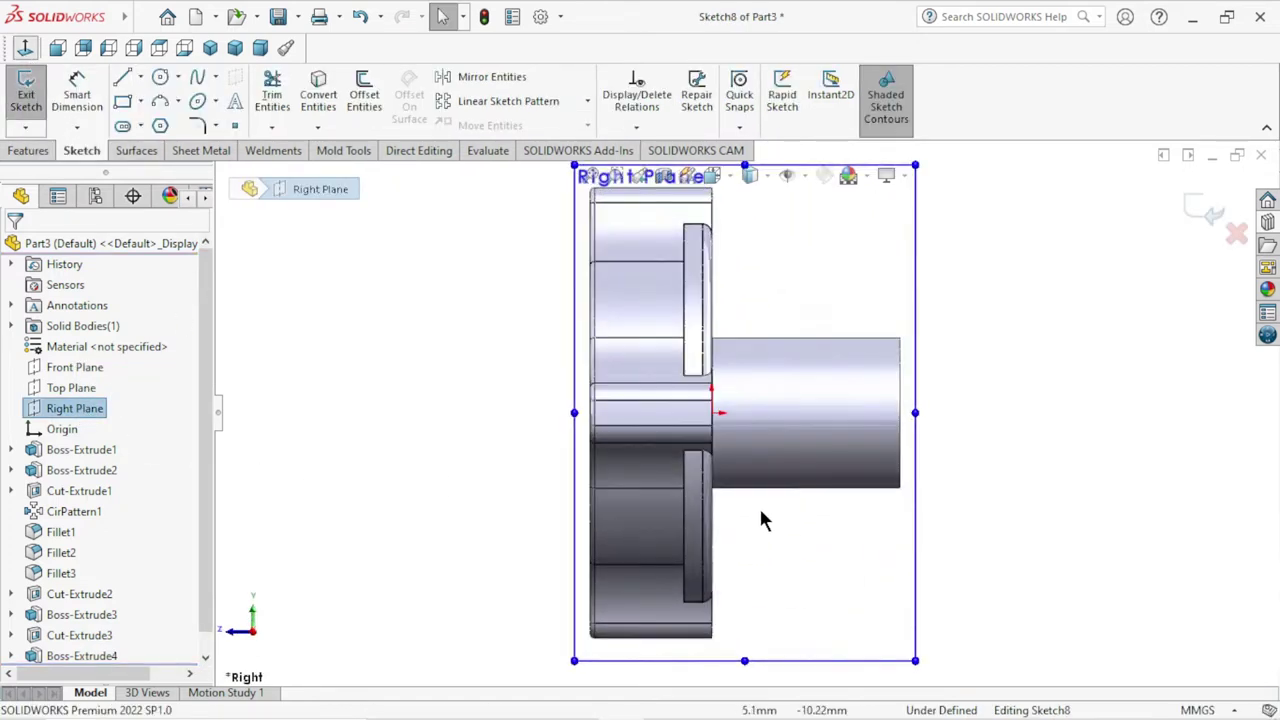
pyautogui.scroll(-1, 954, 423)
pyautogui.scroll(-2, 951, 417)
pyautogui.scroll(-2, 911, 429)
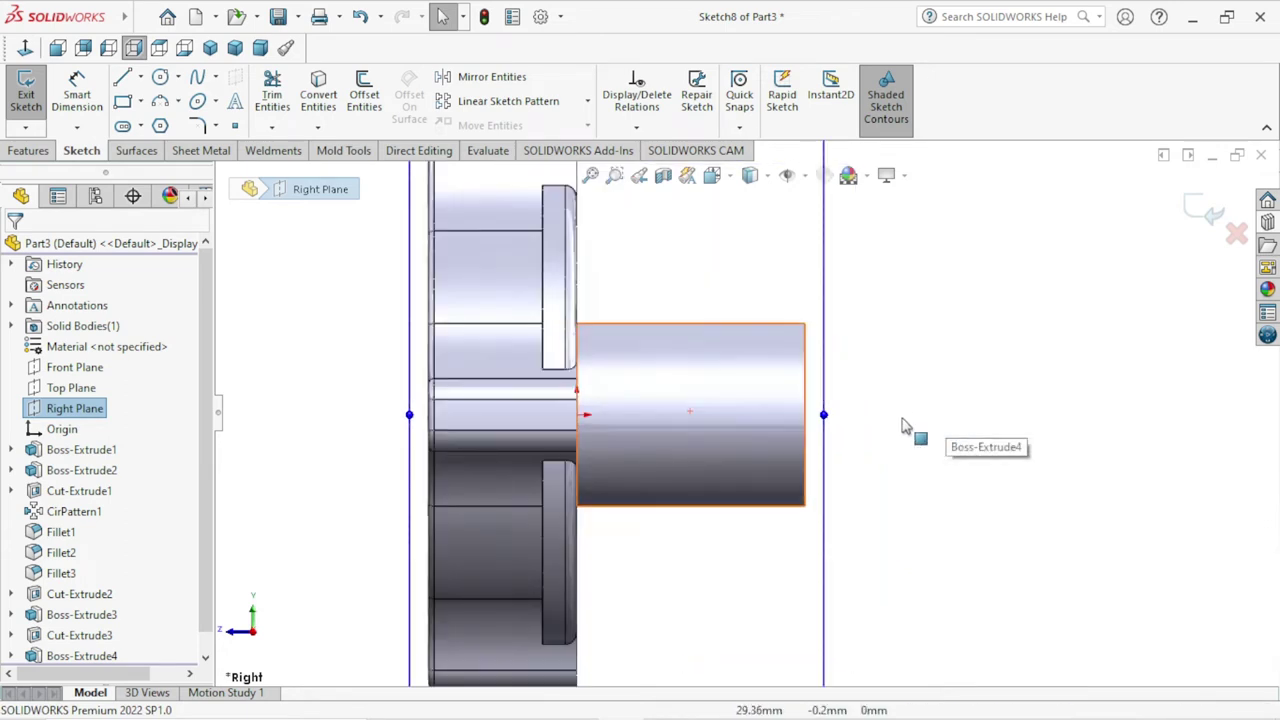
pyautogui.scroll(-2, 697, 403)
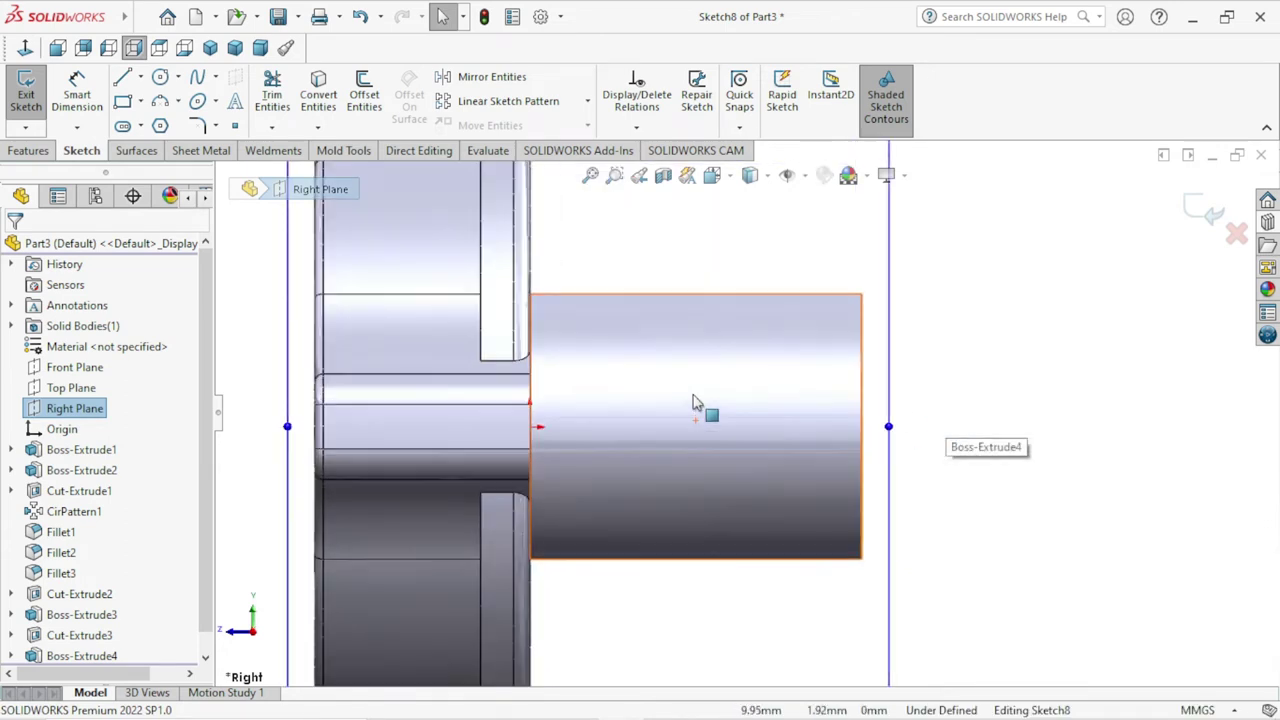
# - Draw the groove line chain along the shaft's top edge, ending with a short rising line
pyautogui.click(123, 79)
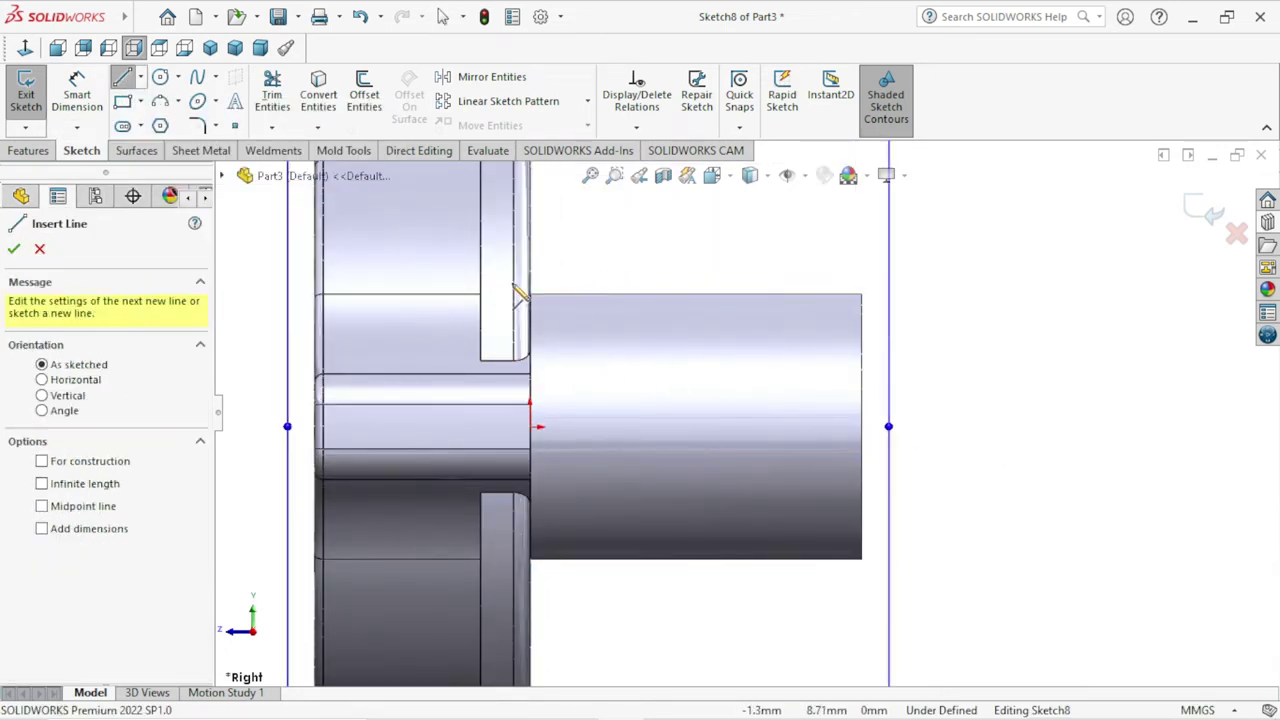
pyautogui.scroll(-2, 560, 303)
pyautogui.scroll(1, 674, 366)
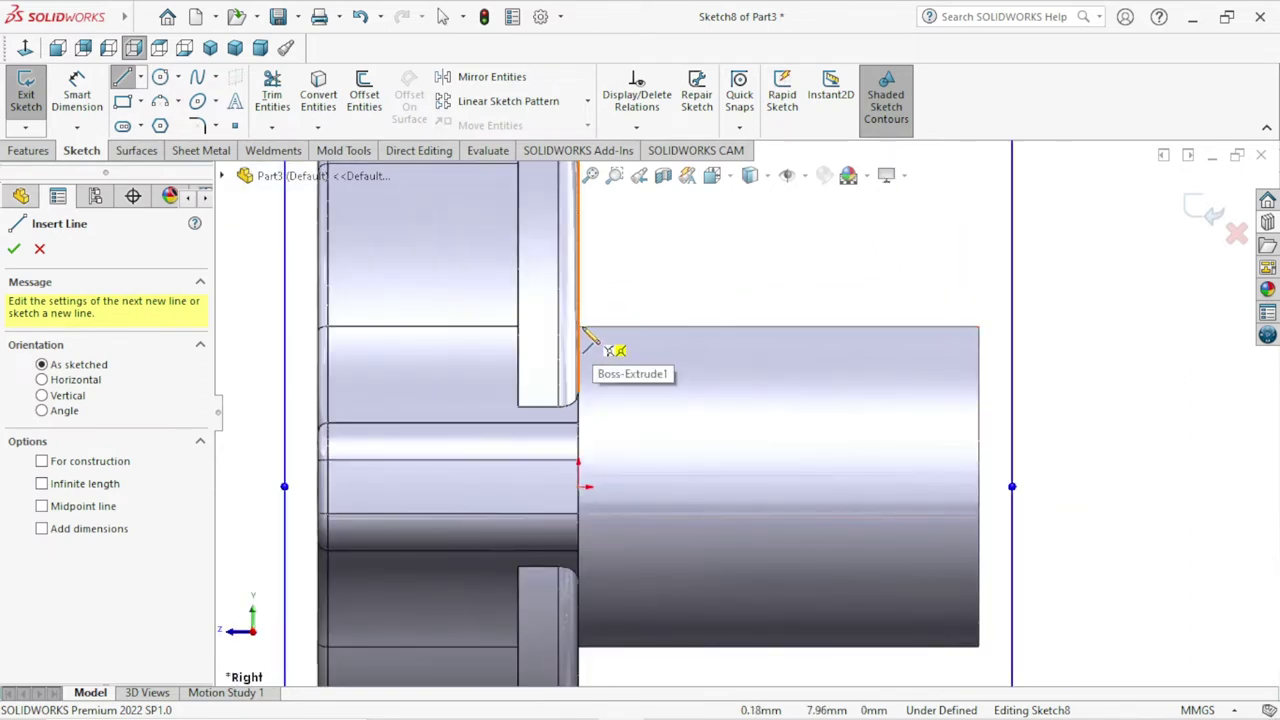
pyautogui.click(577, 326)
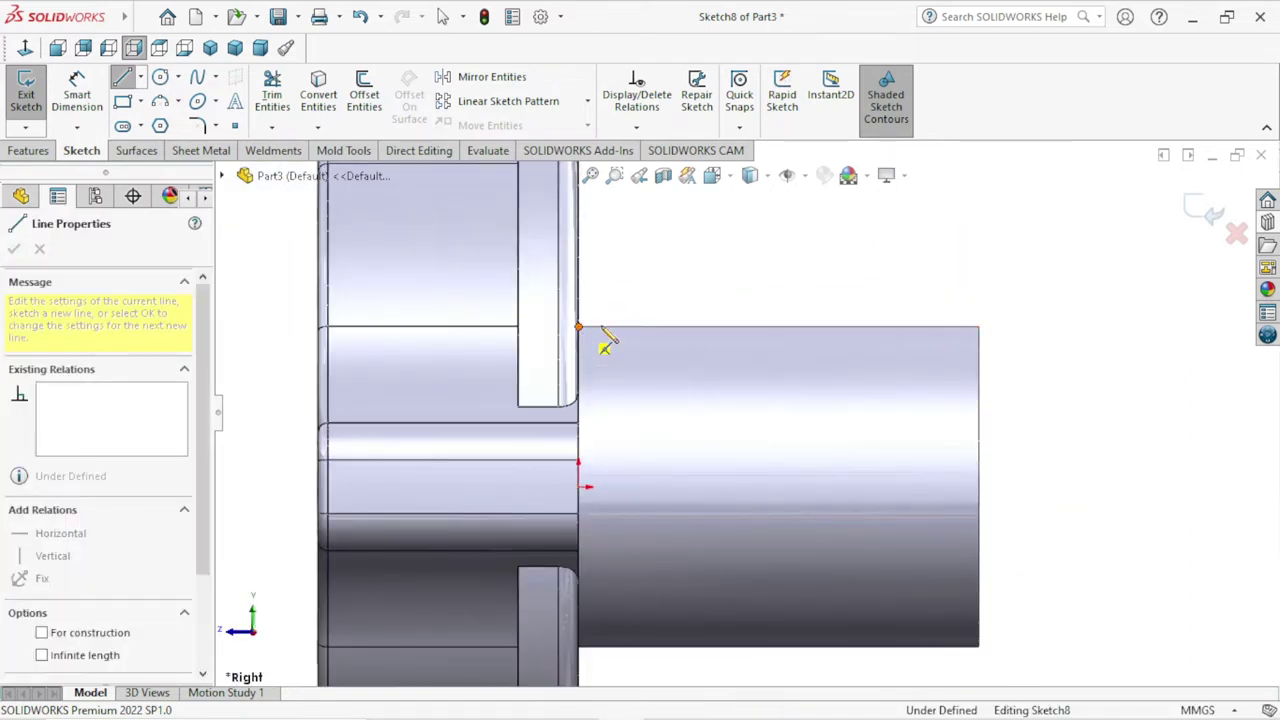
pyautogui.click(605, 327)
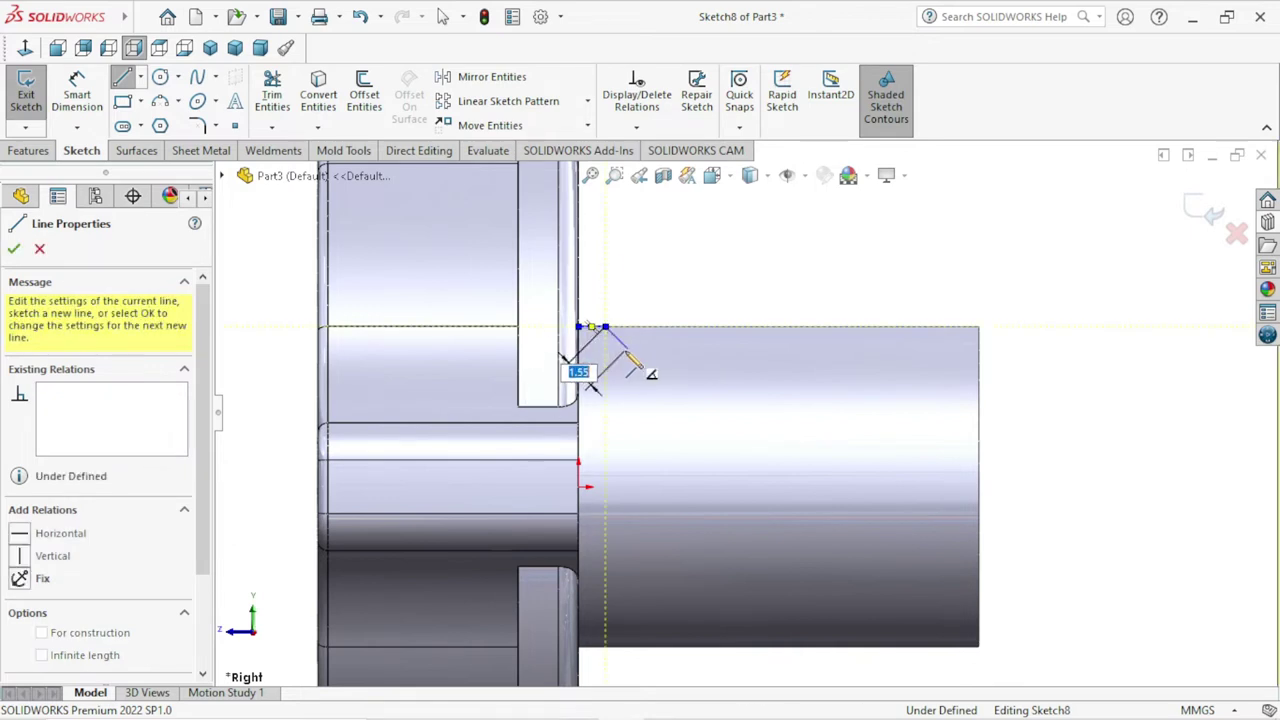
pyautogui.click(627, 347)
pyautogui.click(666, 347)
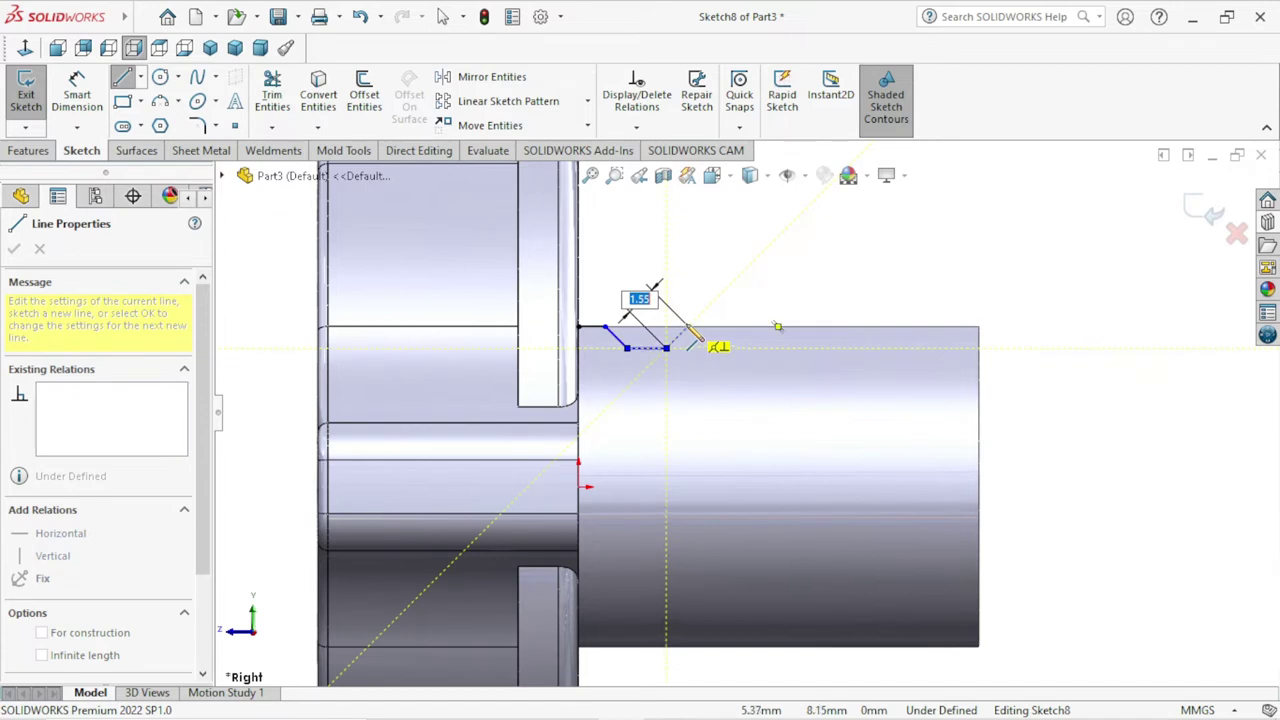
pyautogui.doubleClick(687, 328)
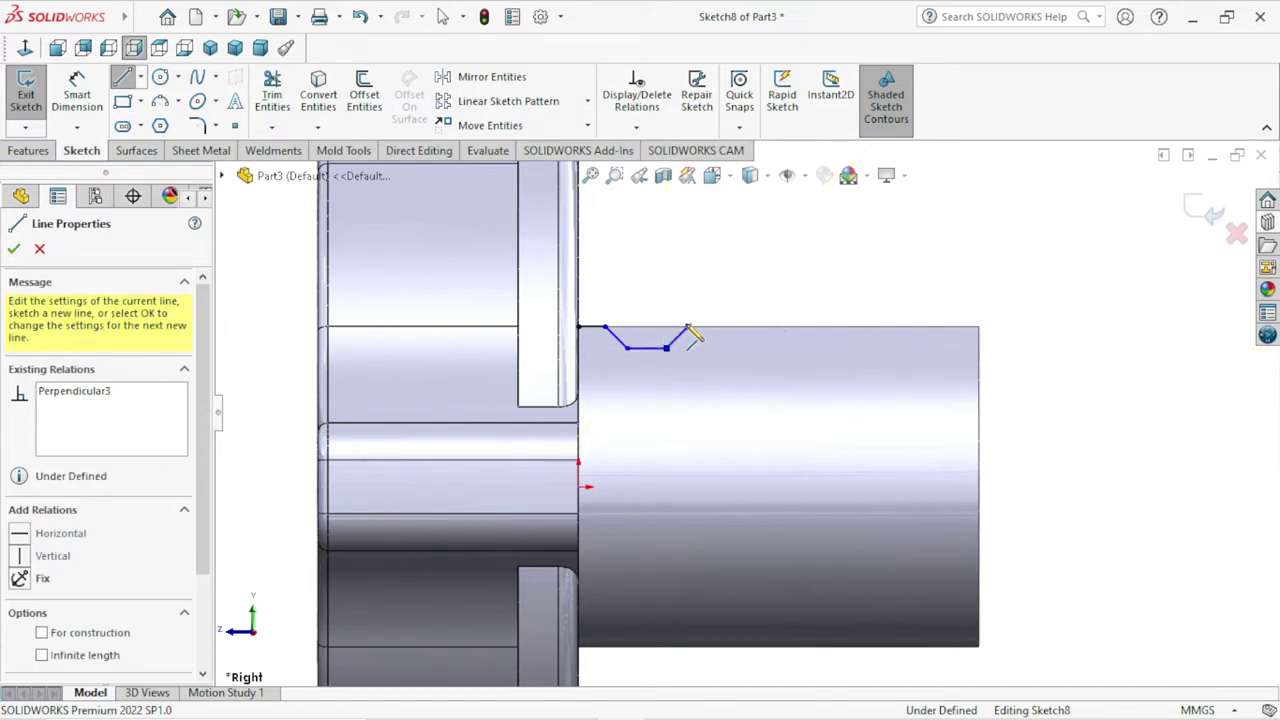
pyautogui.rightClick(710, 306)
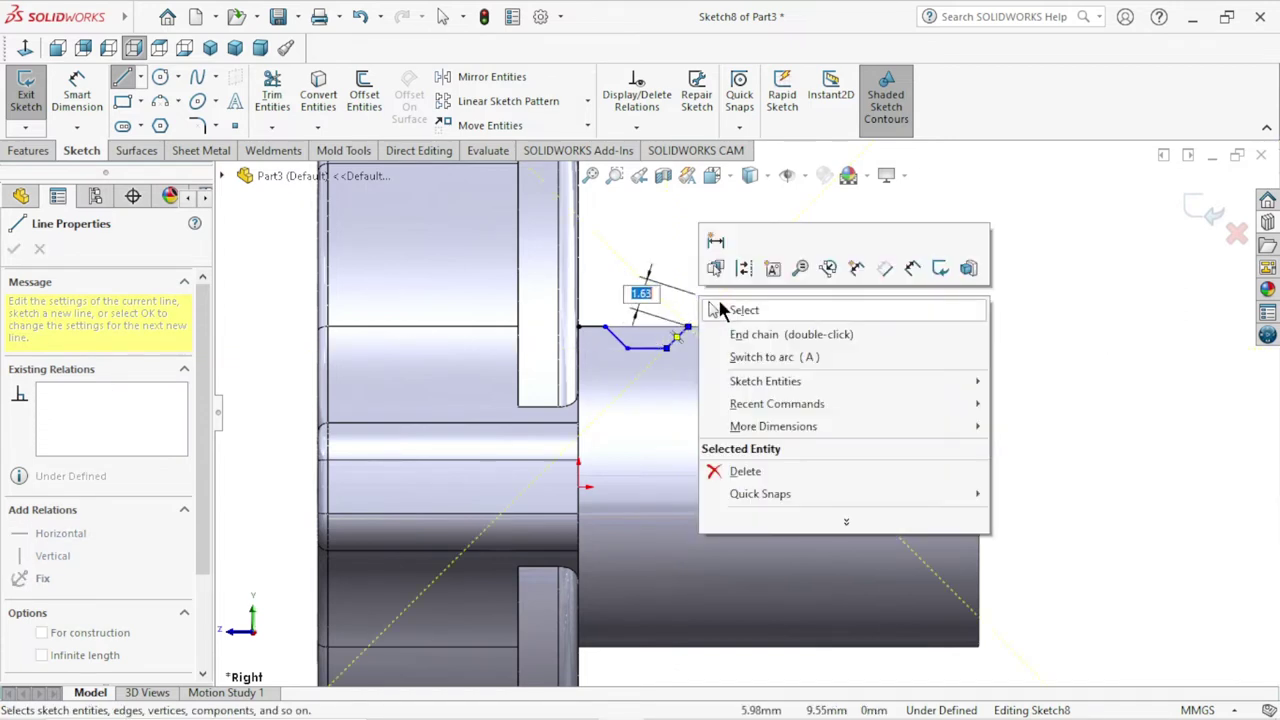
pyautogui.click(677, 274)
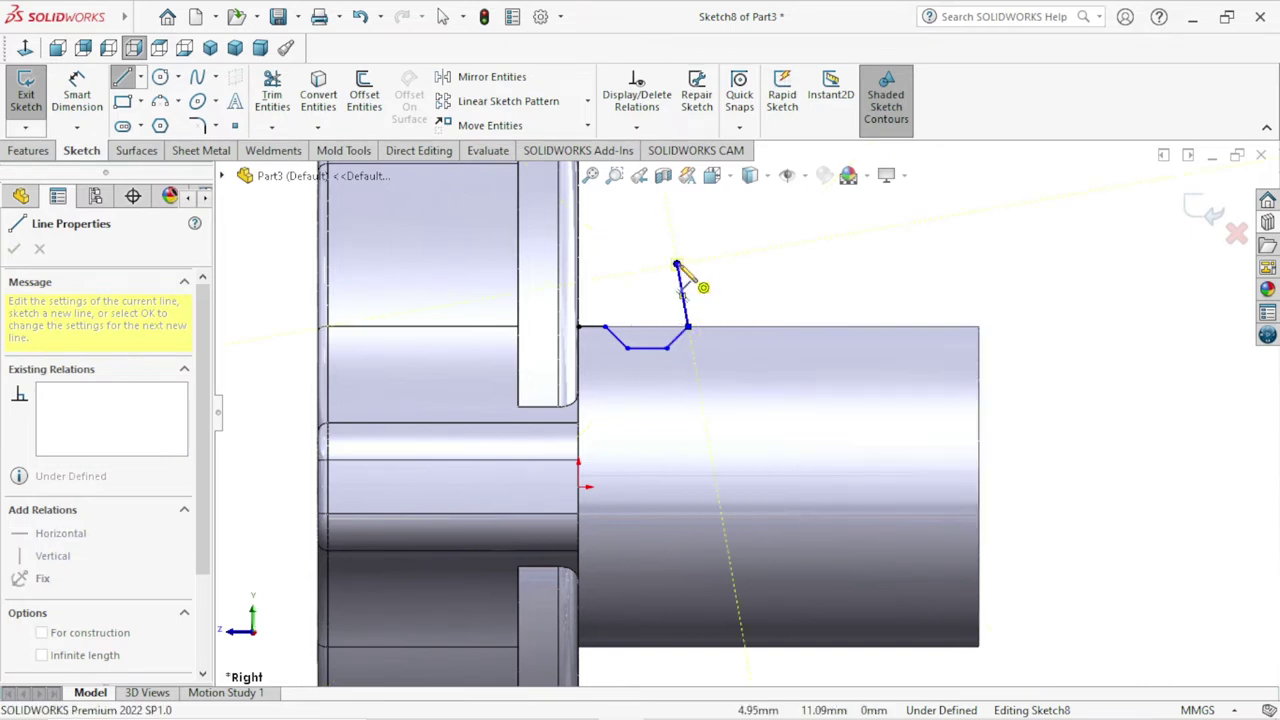
pyautogui.click(677, 265)
pyautogui.rightClick(677, 260)
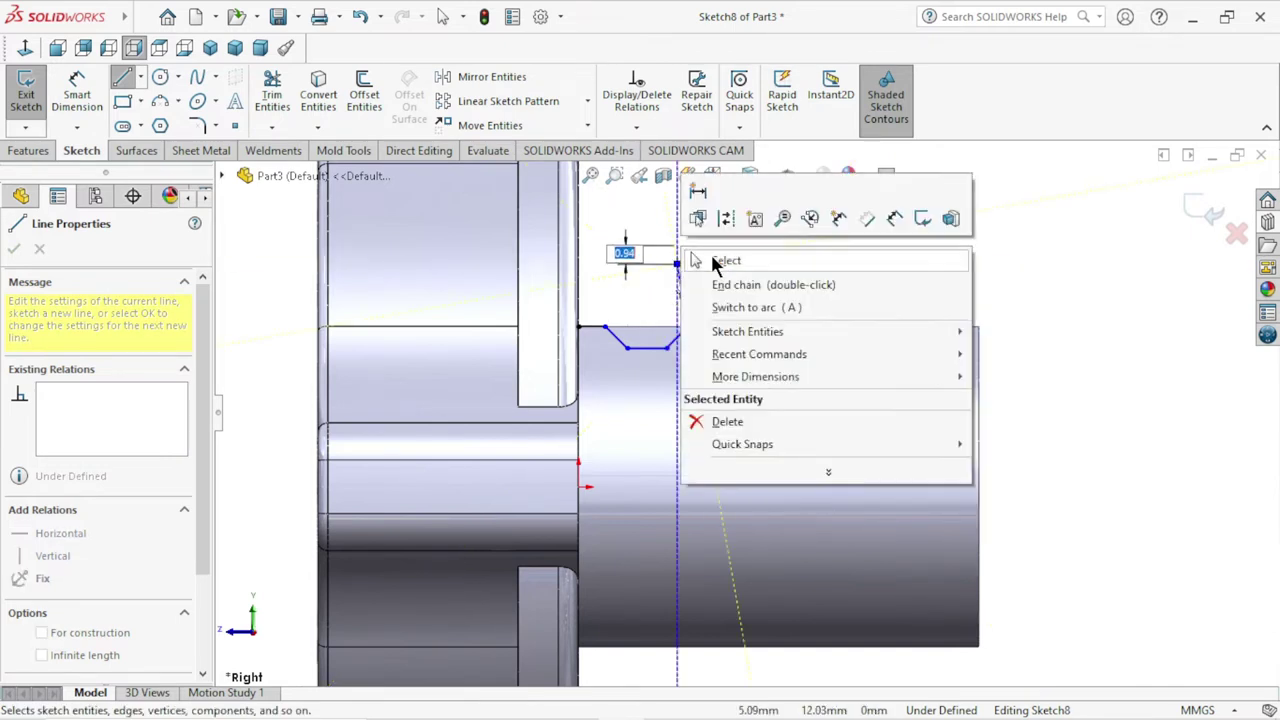
pyautogui.click(700, 280)
pyautogui.press('Escape')
# - Make the rising line above the groove vertical
pyautogui.click(691, 290)
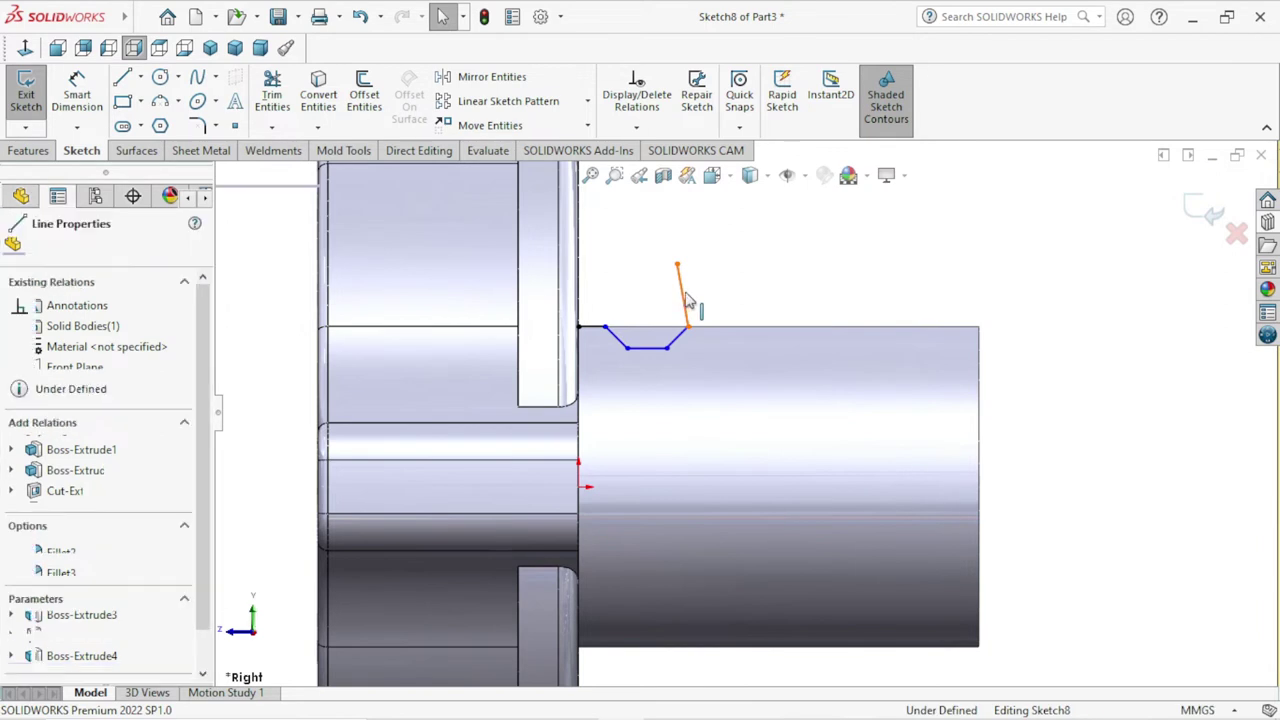
pyautogui.click(765, 212)
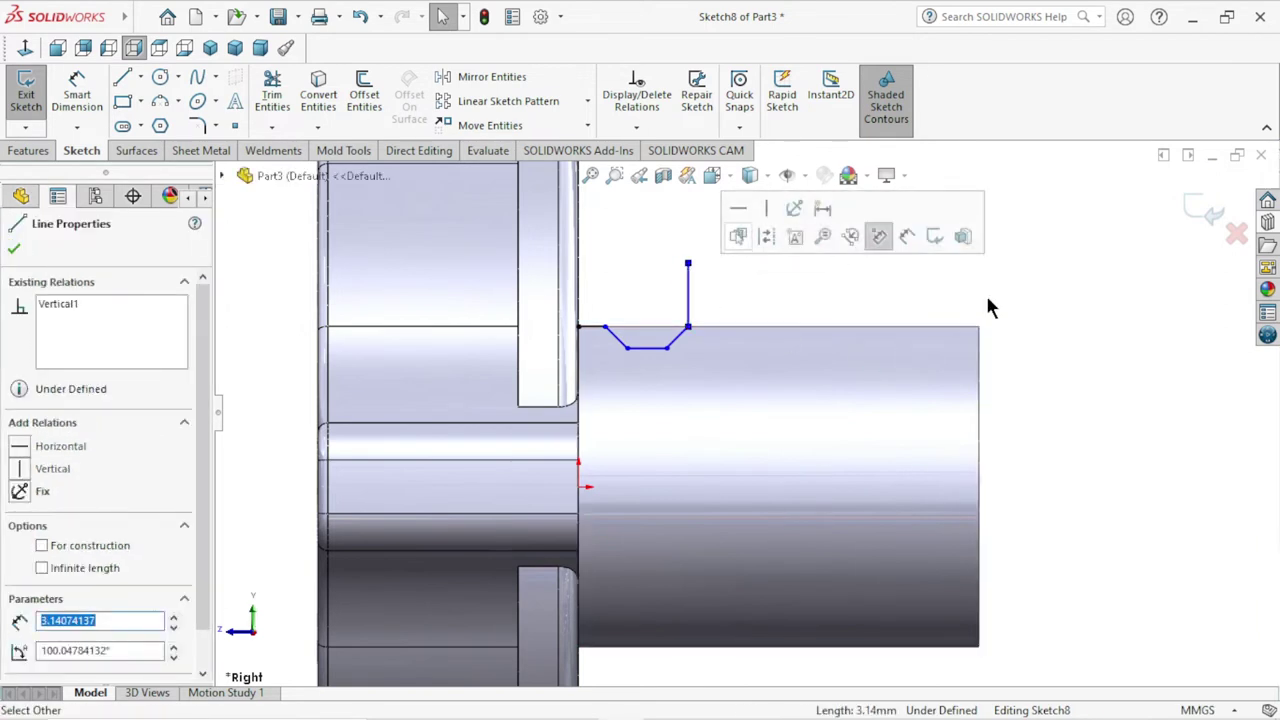
pyautogui.click(1026, 282)
pyautogui.scroll(1, 651, 486)
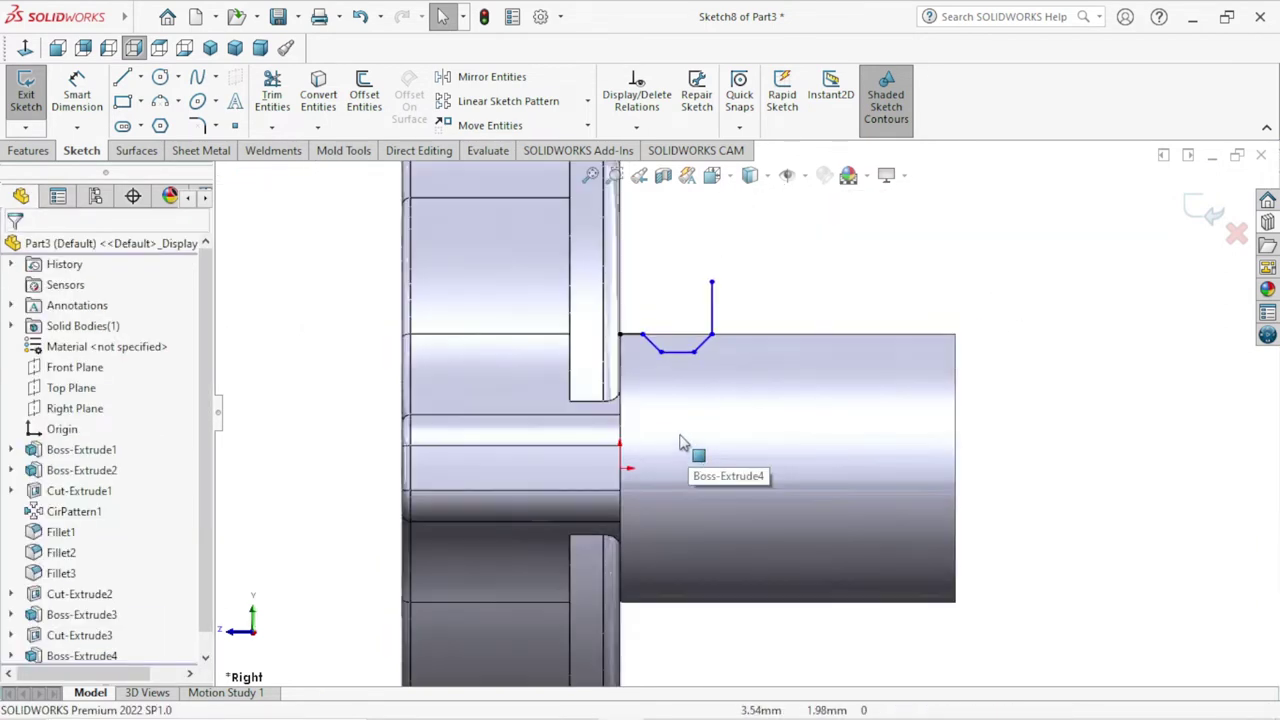
pyautogui.scroll(-1, 686, 443)
pyautogui.scroll(2, 686, 443)
pyautogui.scroll(-1, 729, 406)
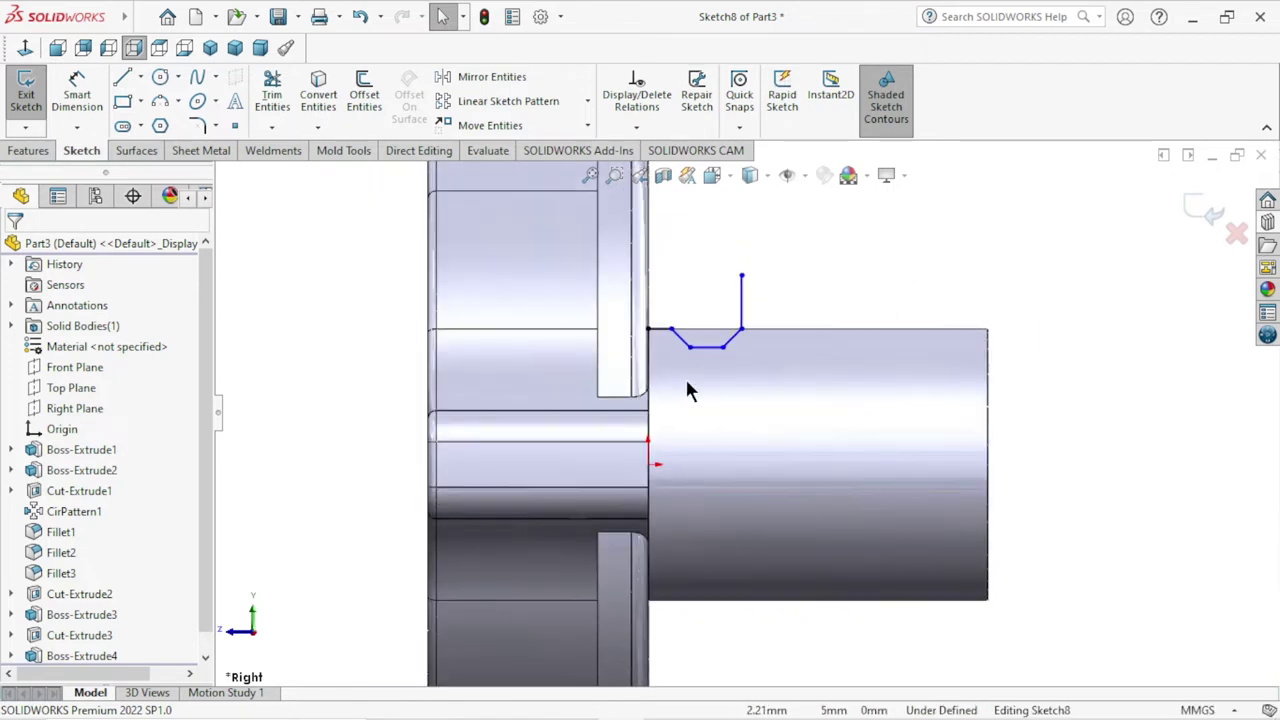
pyautogui.scroll(-1, 692, 378)
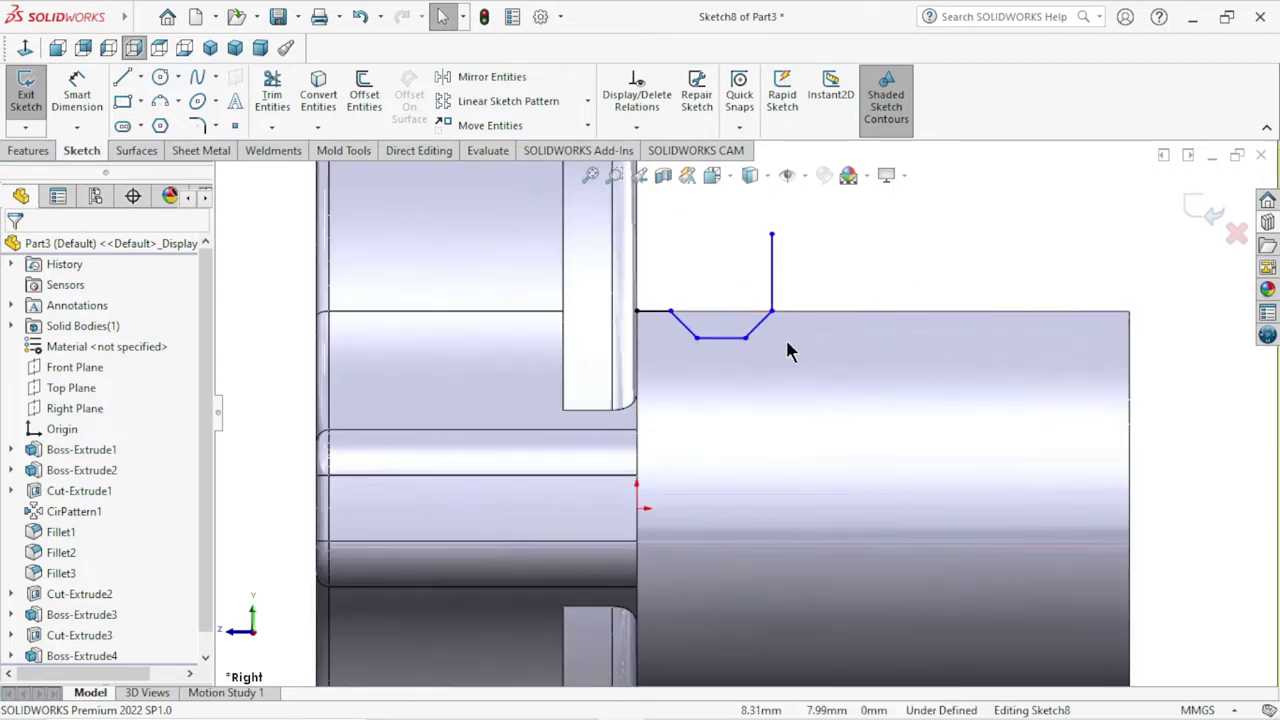
pyautogui.scroll(1, 750, 360)
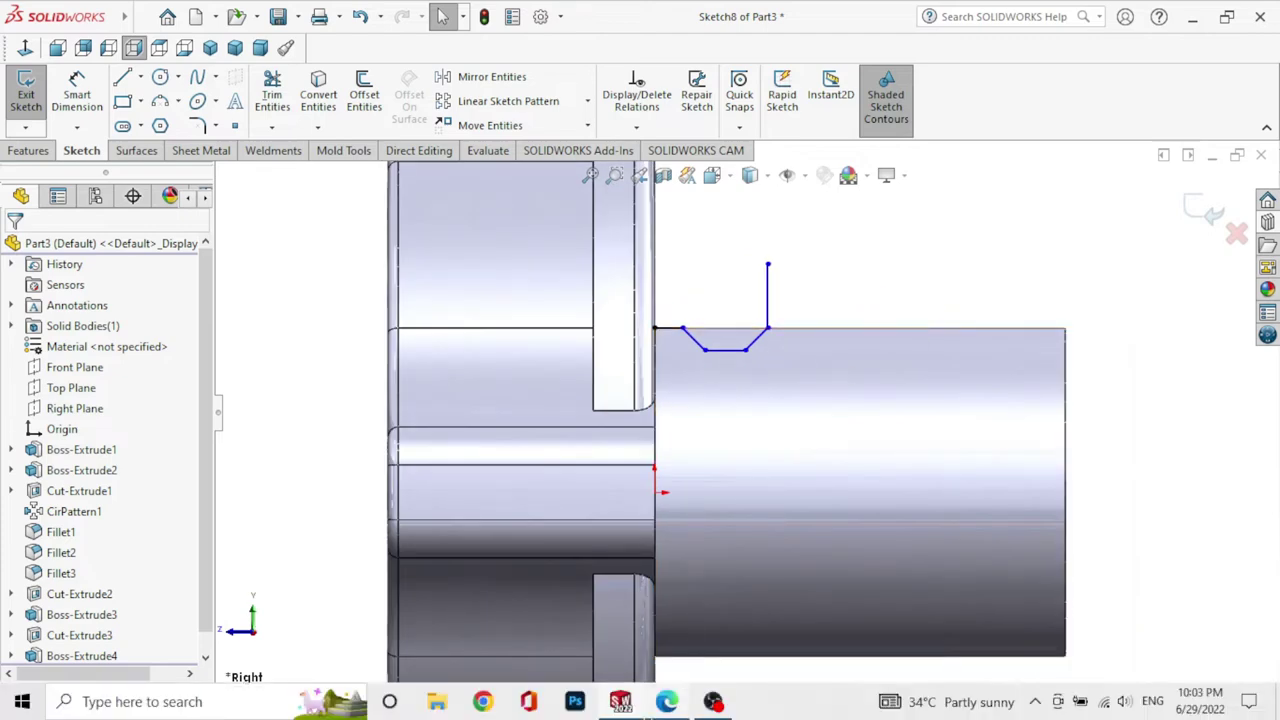
# - Read the groove dimensions (2.50, 2.00, 4.50, Ø13.00) on wm adapter.pdf, then return to SOLIDWORKS
pyautogui.click(665, 703)
pyautogui.scroll(1, 677, 429)
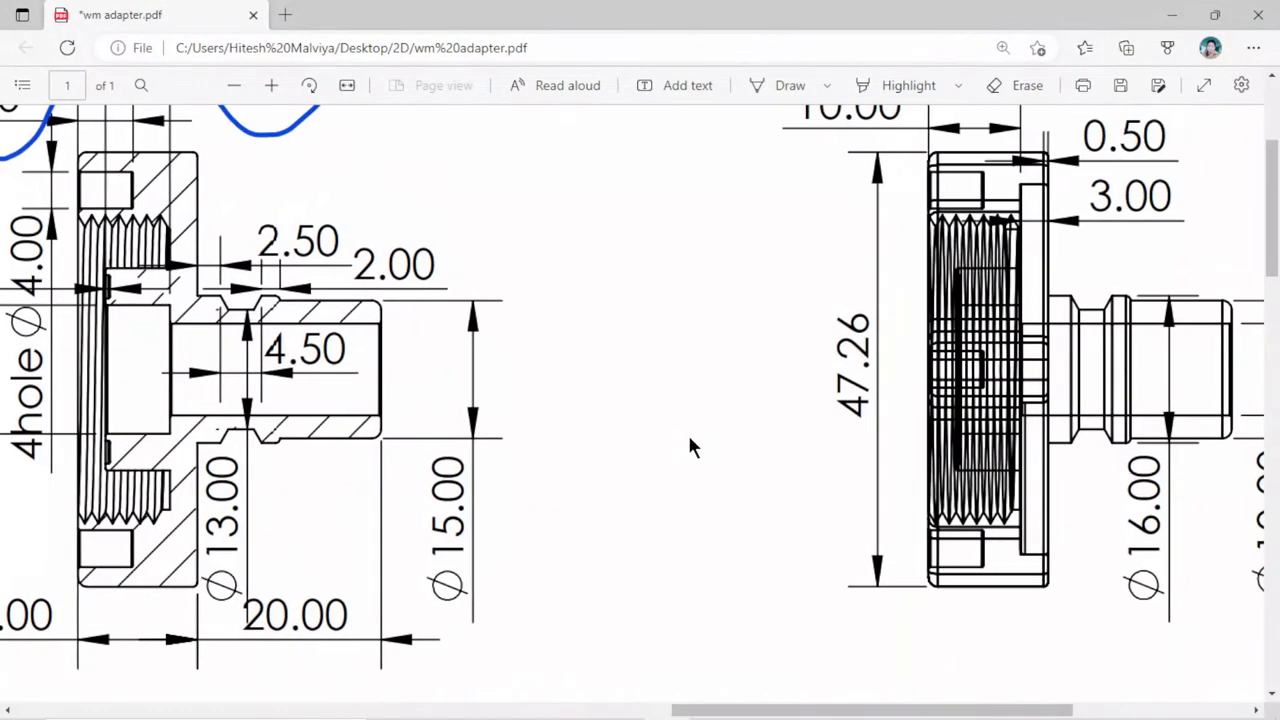
pyautogui.moveTo(638, 457); pyautogui.dragTo(580, 473, button='middle')
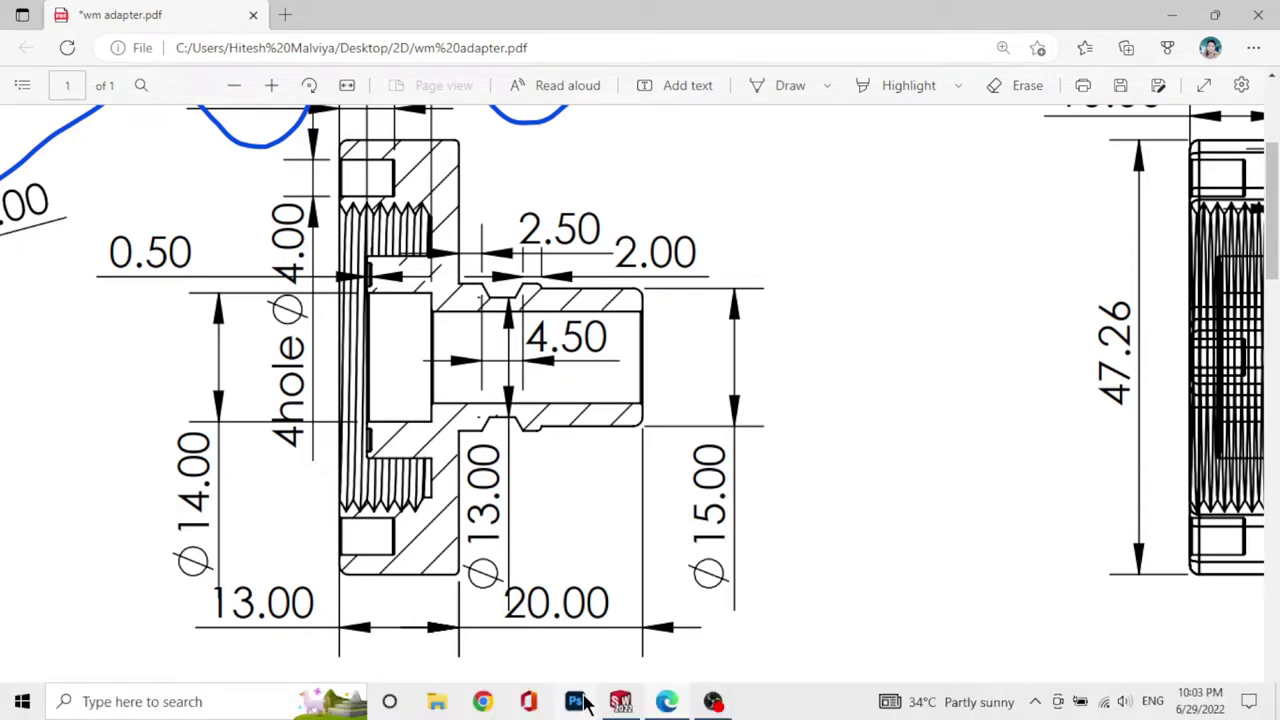
pyautogui.click(607, 703)
# - Dimension the groove's flat bottom line to 4.5 mm with Smart Dimension
pyautogui.scroll(-2, 757, 437)
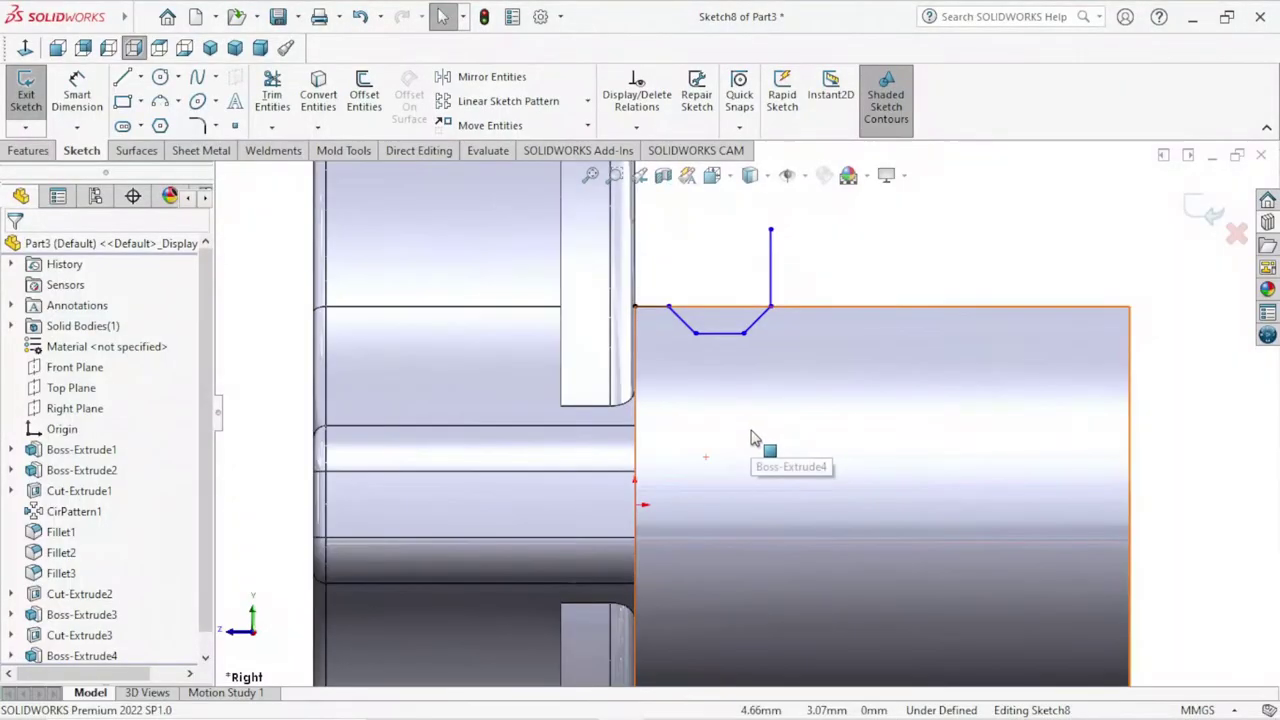
pyautogui.click(76, 95)
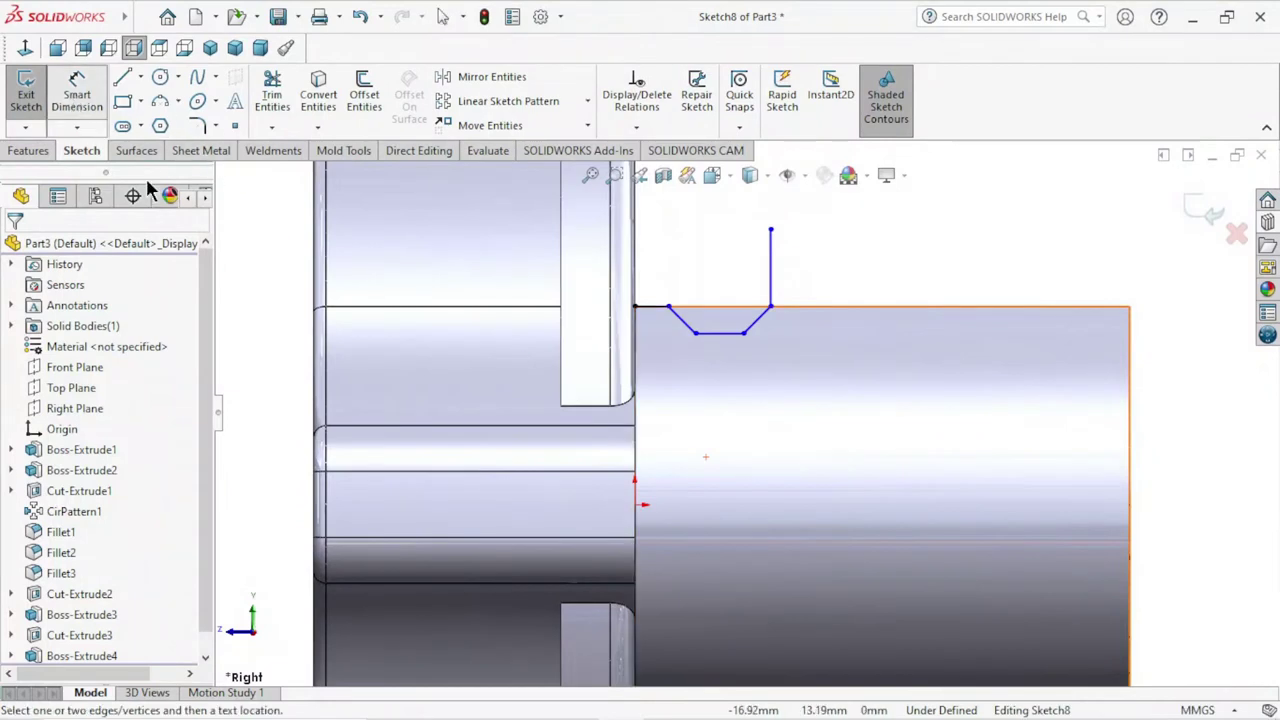
pyautogui.click(722, 333)
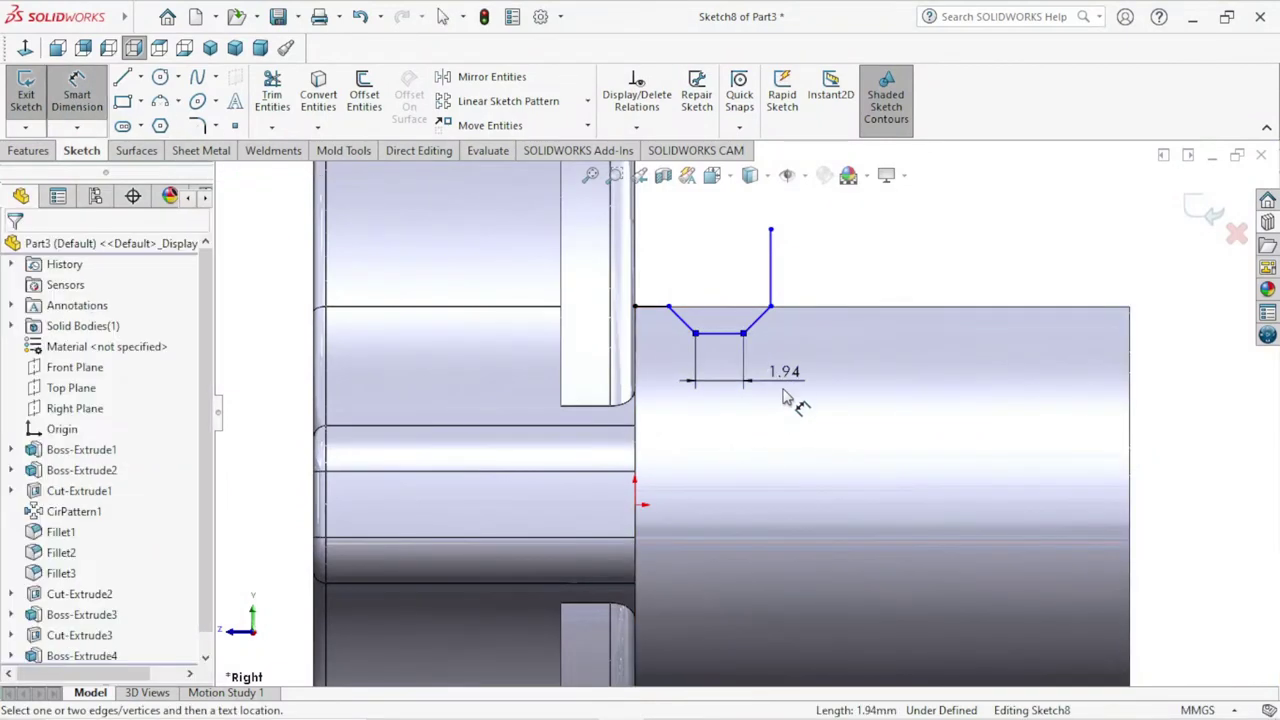
pyautogui.click(785, 397)
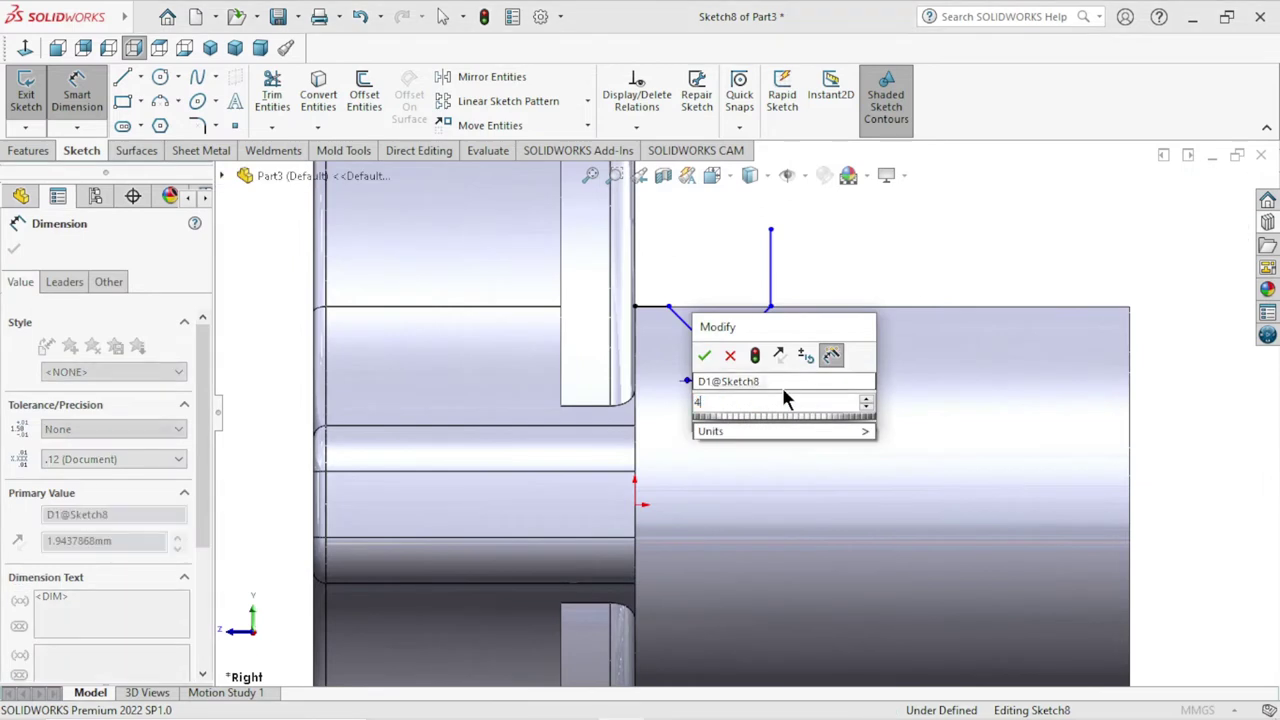
pyautogui.write('4.5')
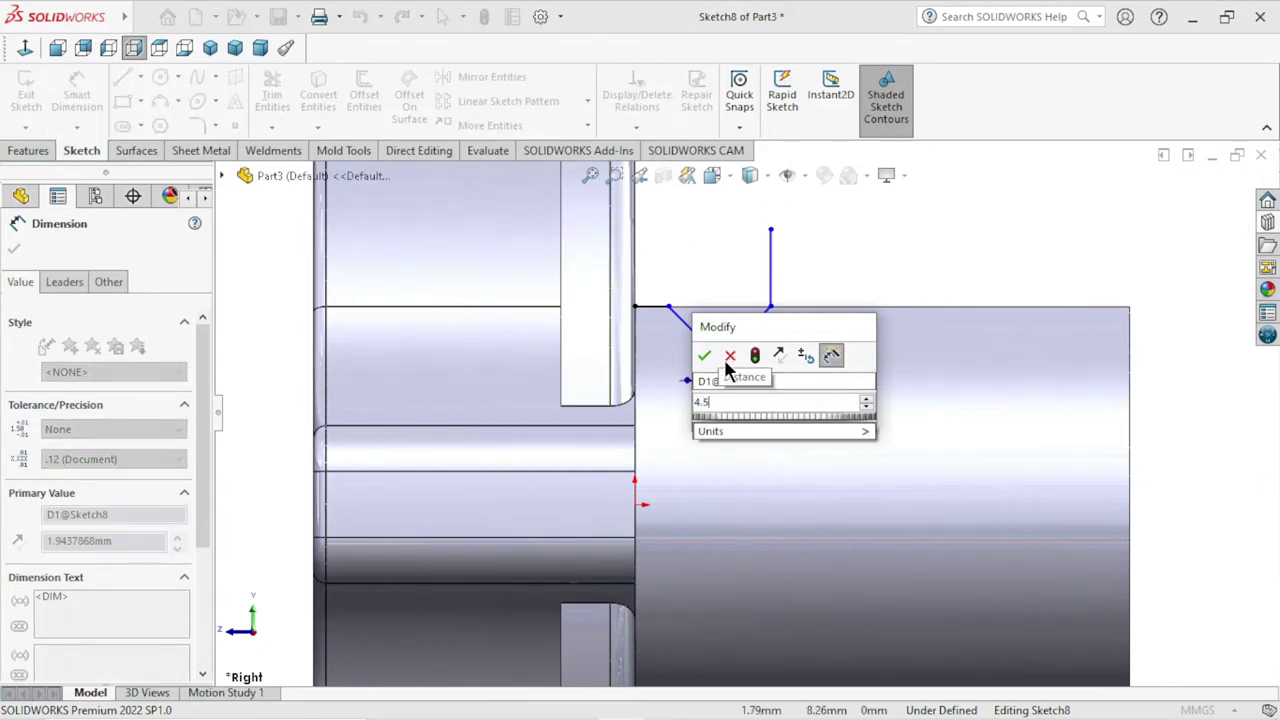
pyautogui.click(705, 358)
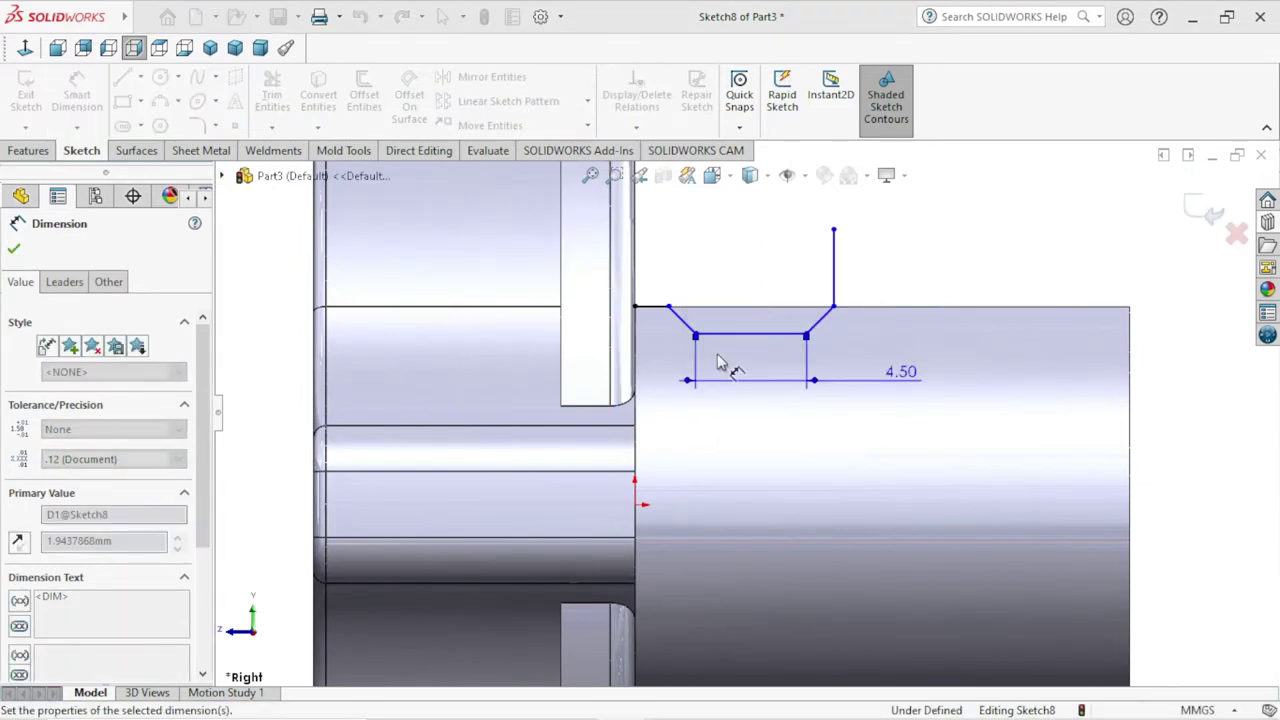
# - Dimension the short lead-in line before the groove to 2 mm
pyautogui.scroll(-3, 680, 325)
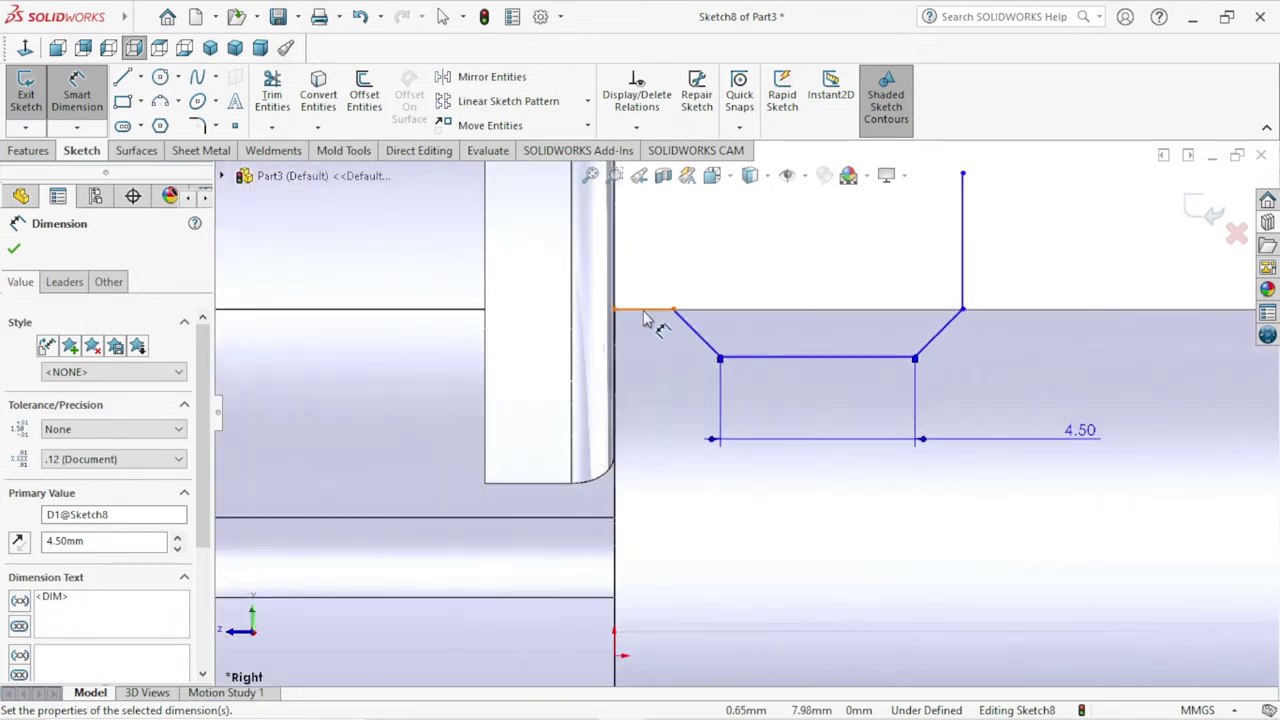
pyautogui.click(670, 280)
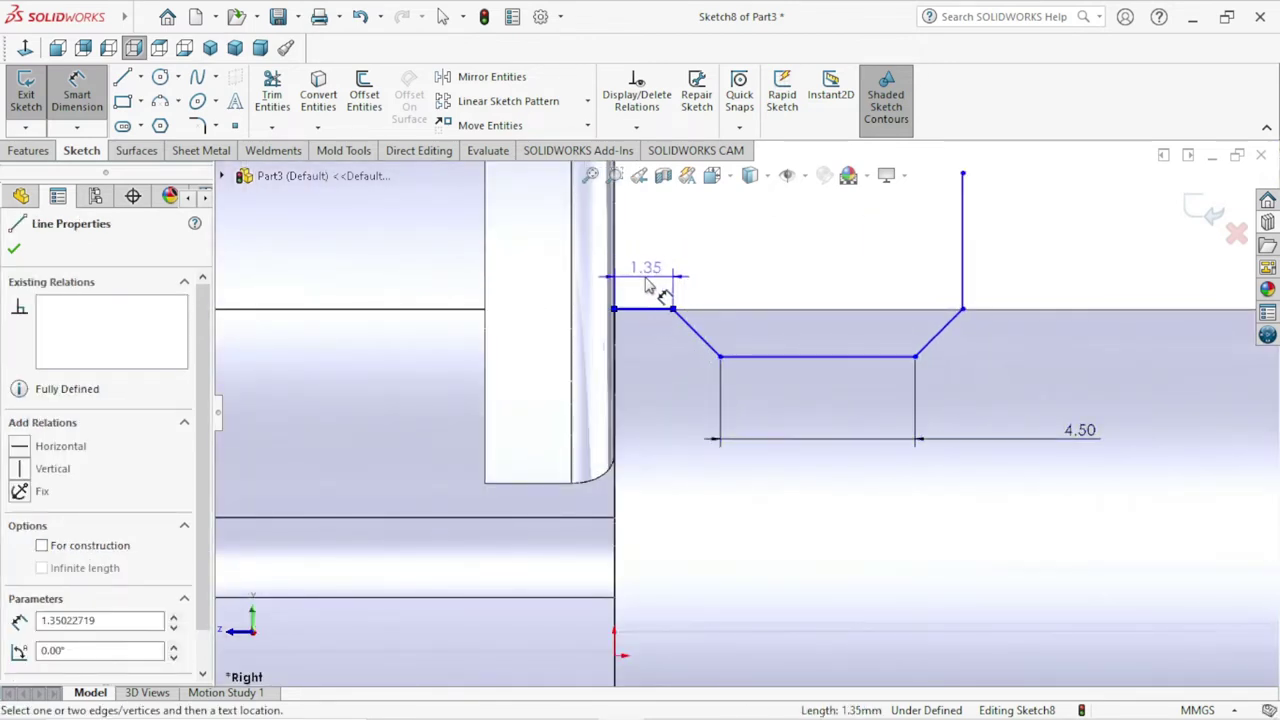
pyautogui.click(647, 285)
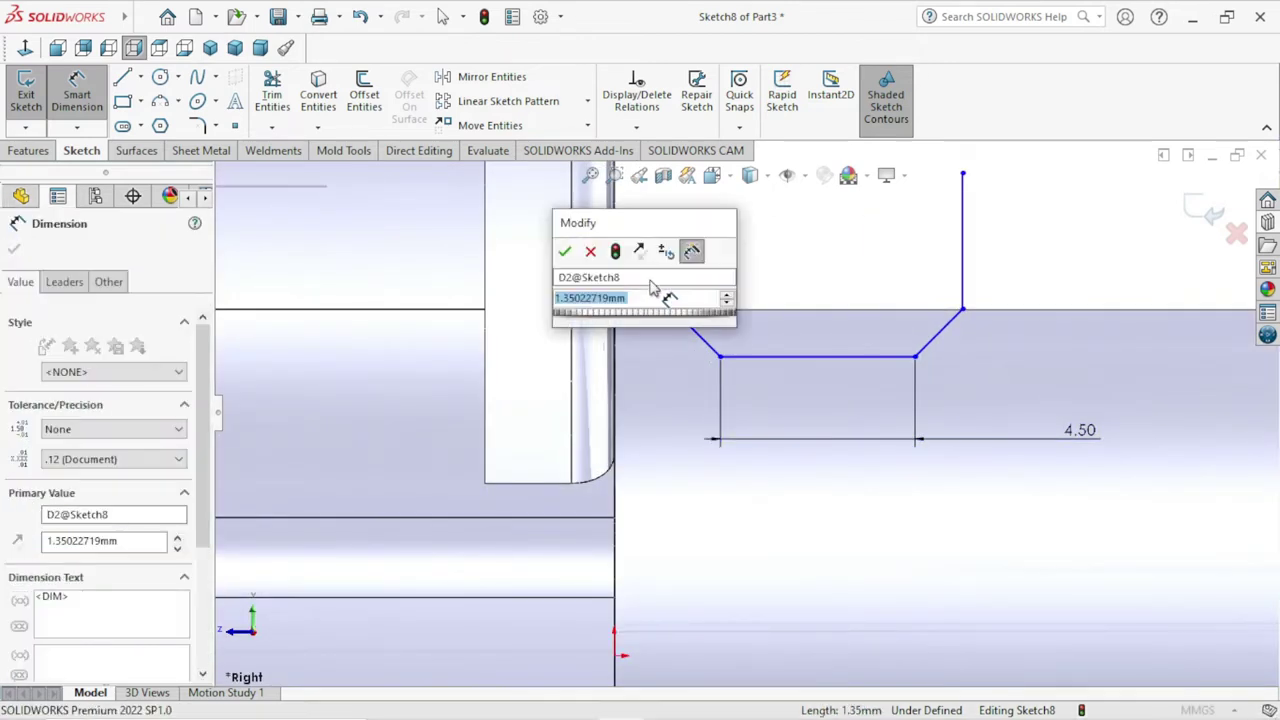
pyautogui.write('2')
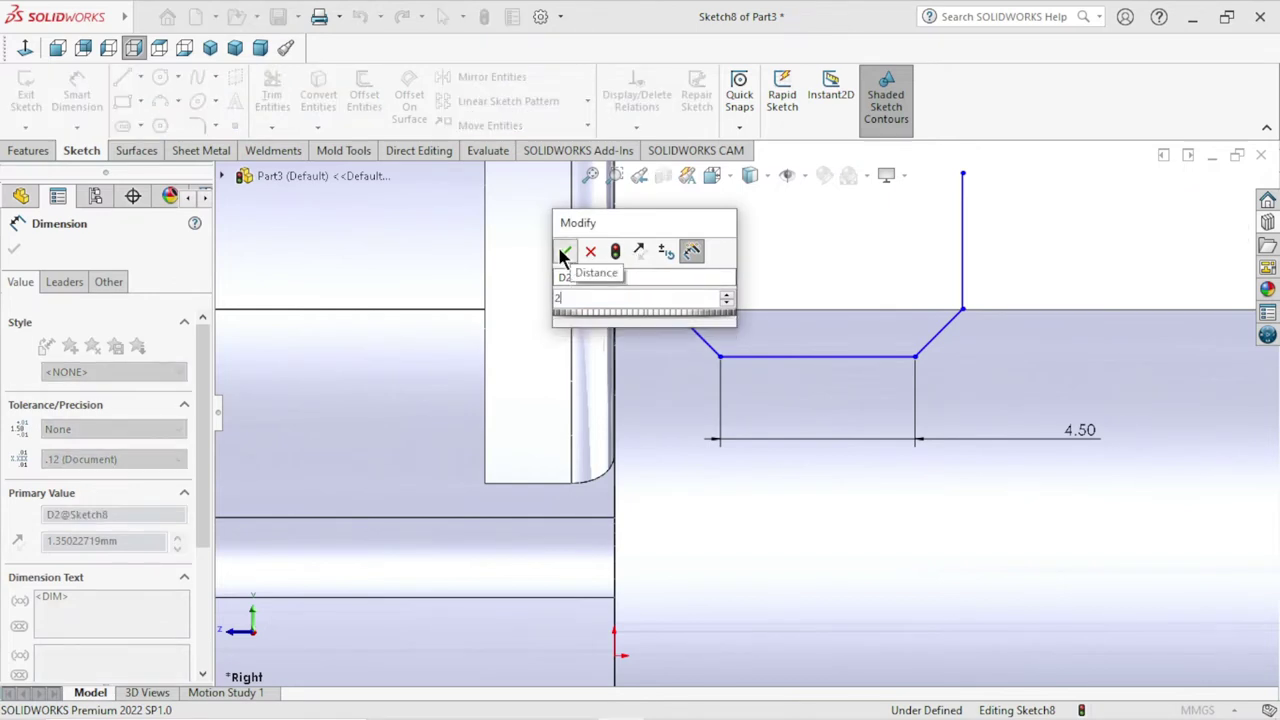
pyautogui.click(561, 252)
pyautogui.scroll(5, 903, 429)
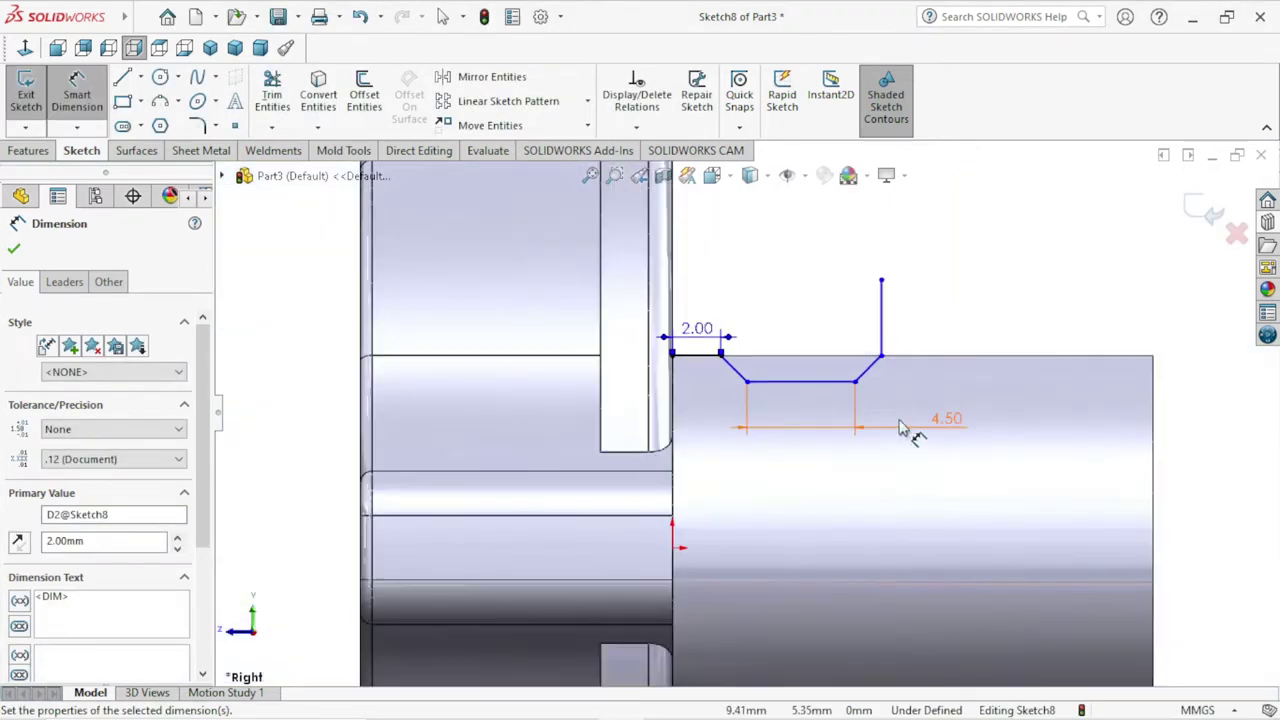
pyautogui.scroll(-3, 838, 455)
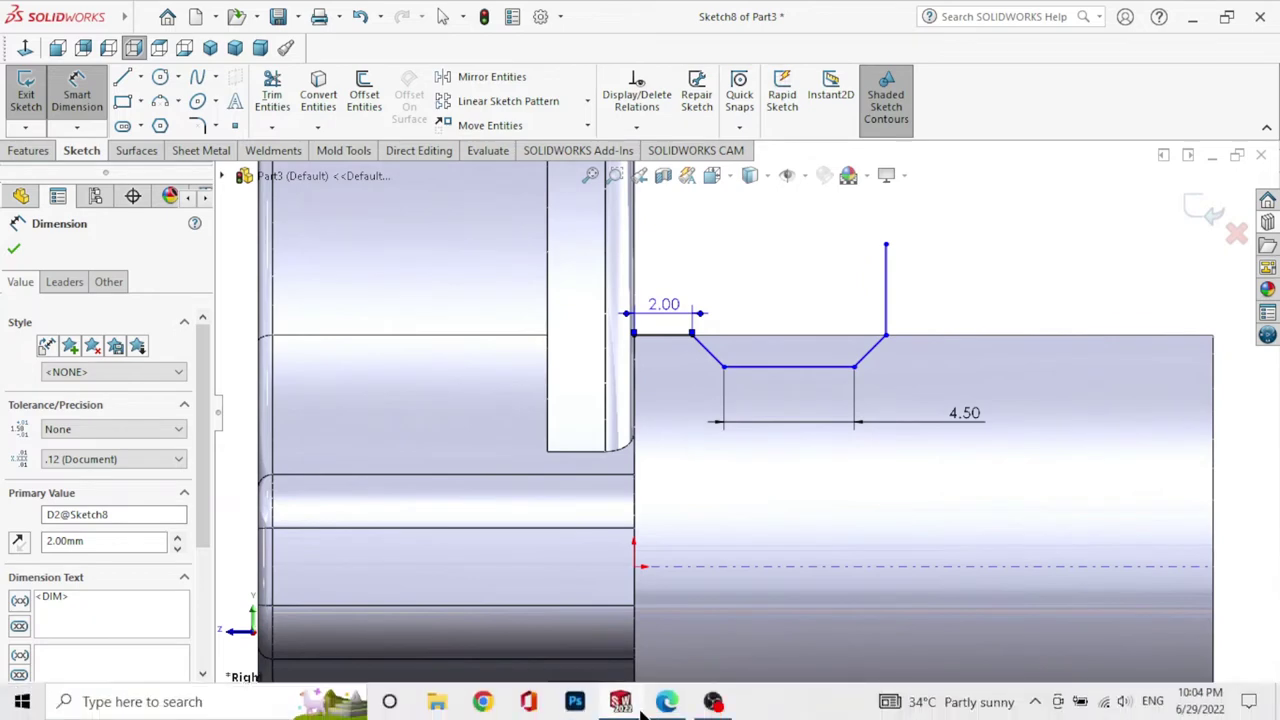
# - Look up the groove's remaining dimension on wm adapter.pdf in Edge, then go back to SOLIDWORKS
pyautogui.click(668, 703)
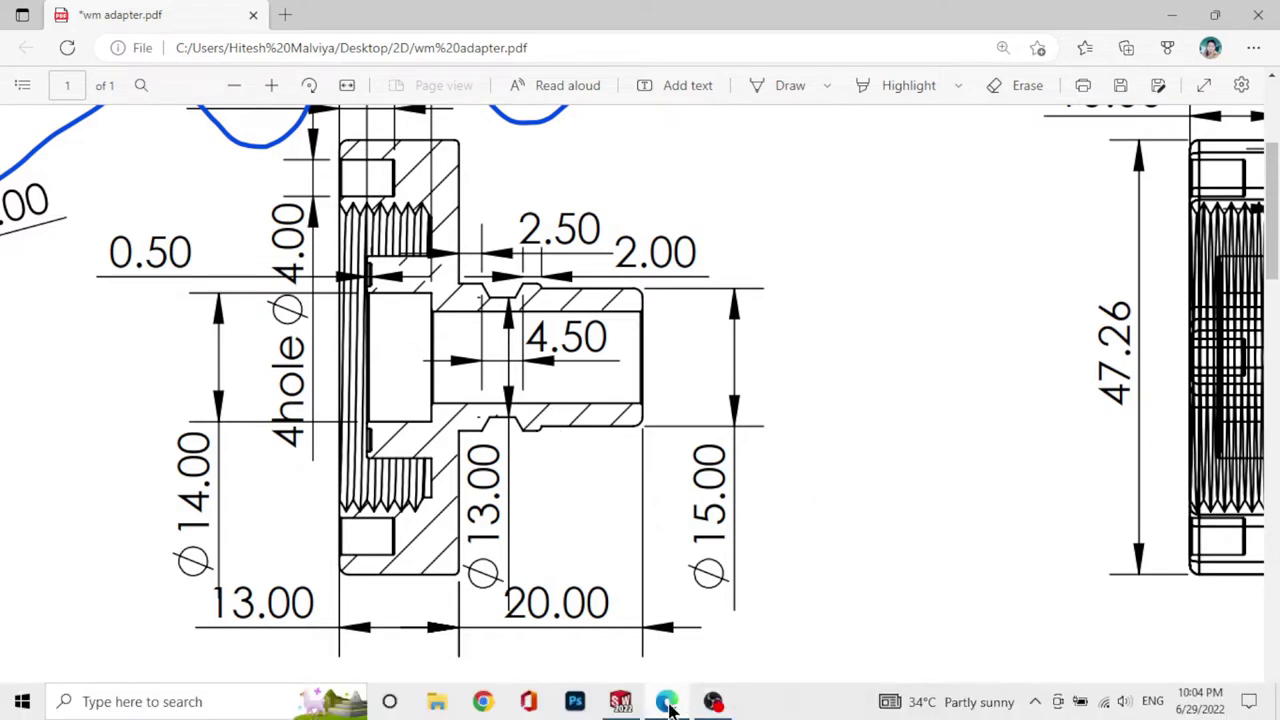
pyautogui.click(668, 703)
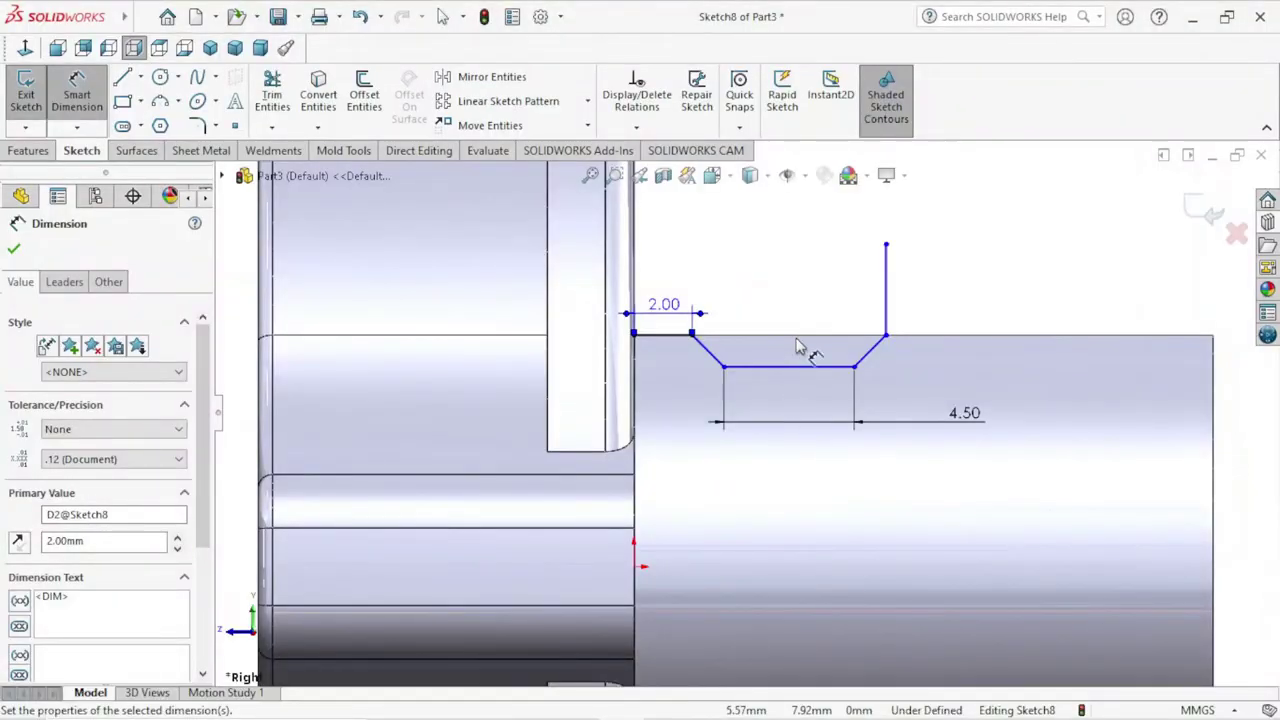
# - Dimension the groove depth from its bottom line to 1.5 mm, then exit Smart Dimension
pyautogui.click(793, 367)
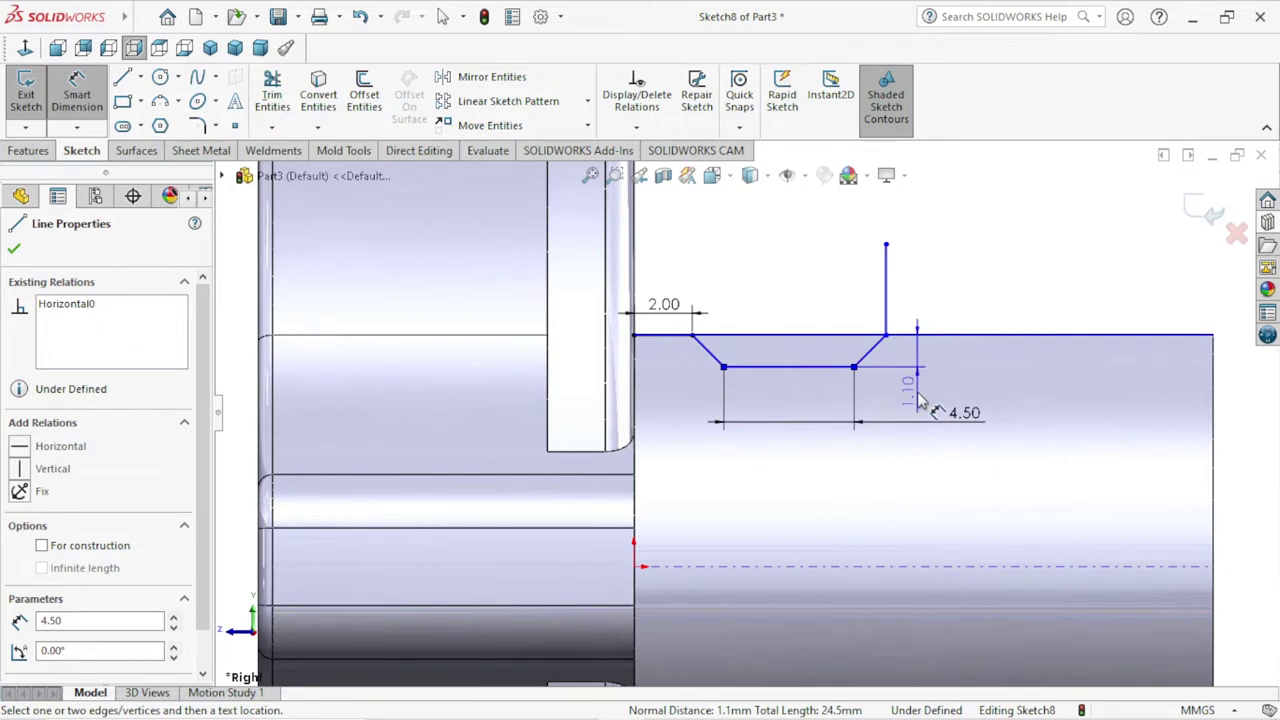
pyautogui.click(919, 396)
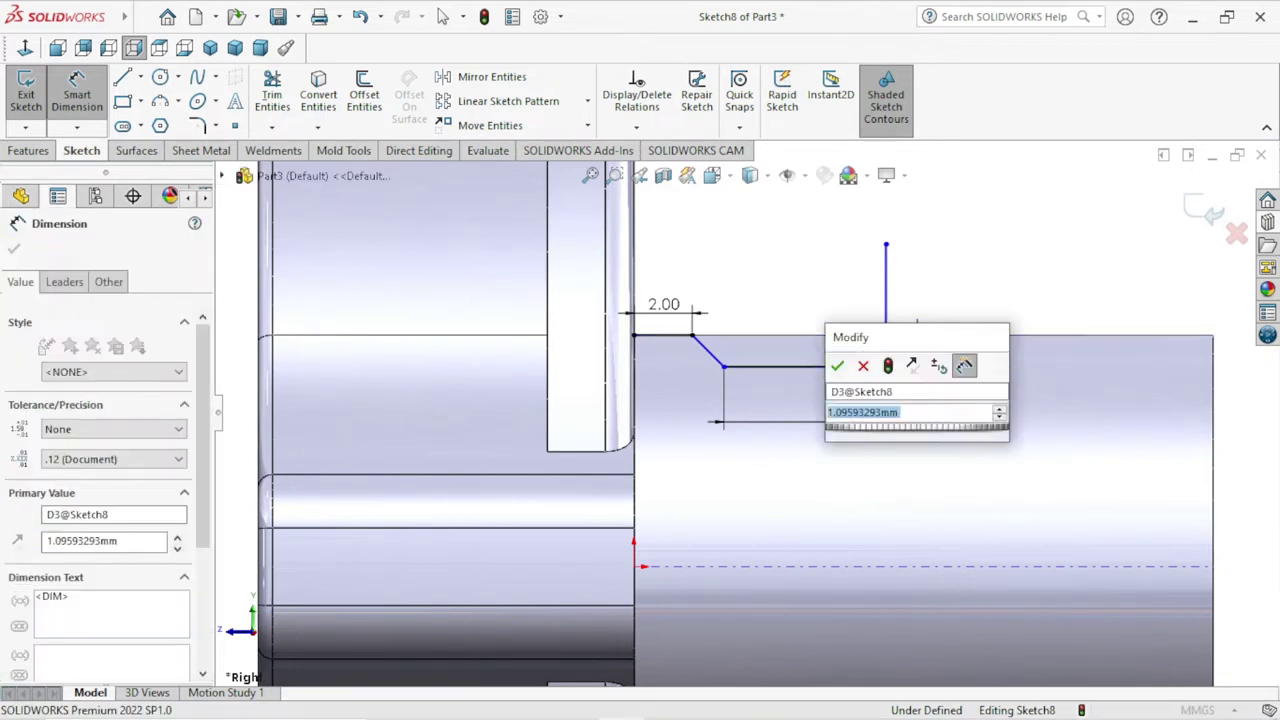
pyautogui.write('1.5')
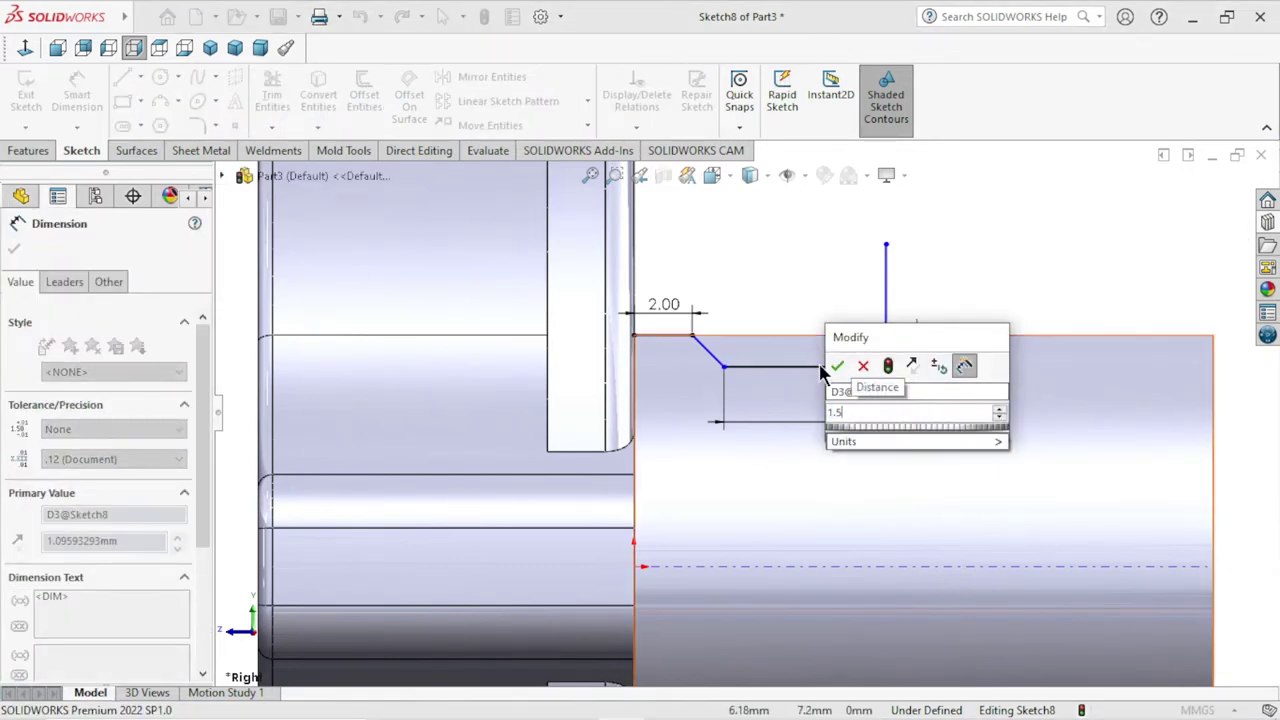
pyautogui.click(836, 366)
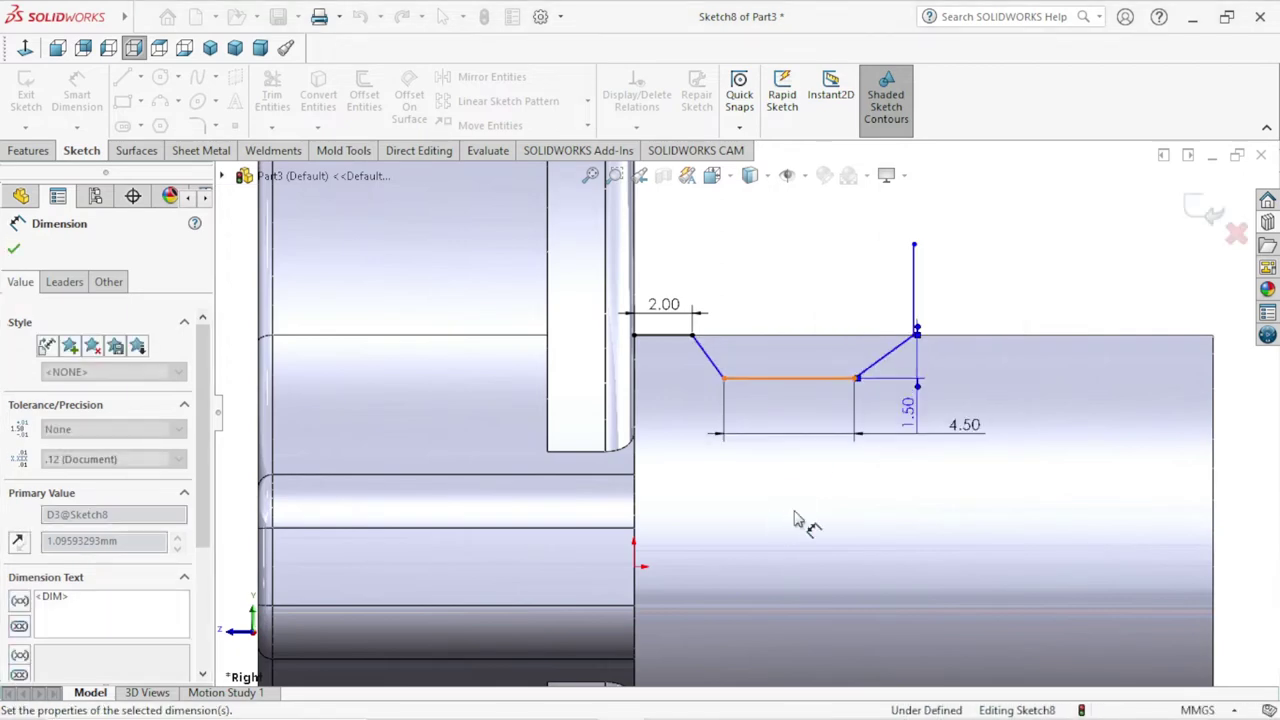
pyautogui.scroll(1, 857, 405)
pyautogui.scroll(1, 848, 418)
pyautogui.scroll(-1, 855, 410)
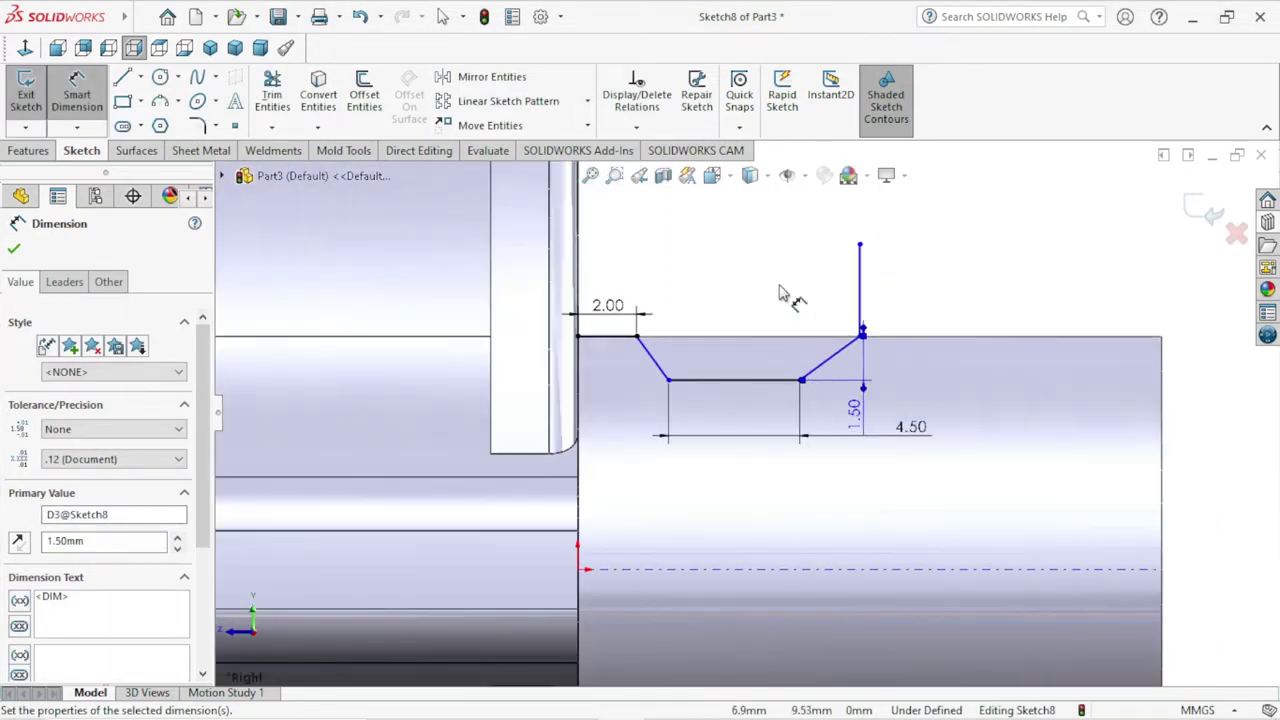
pyautogui.rightClick(782, 290)
pyautogui.click(806, 296)
pyautogui.click(713, 277)
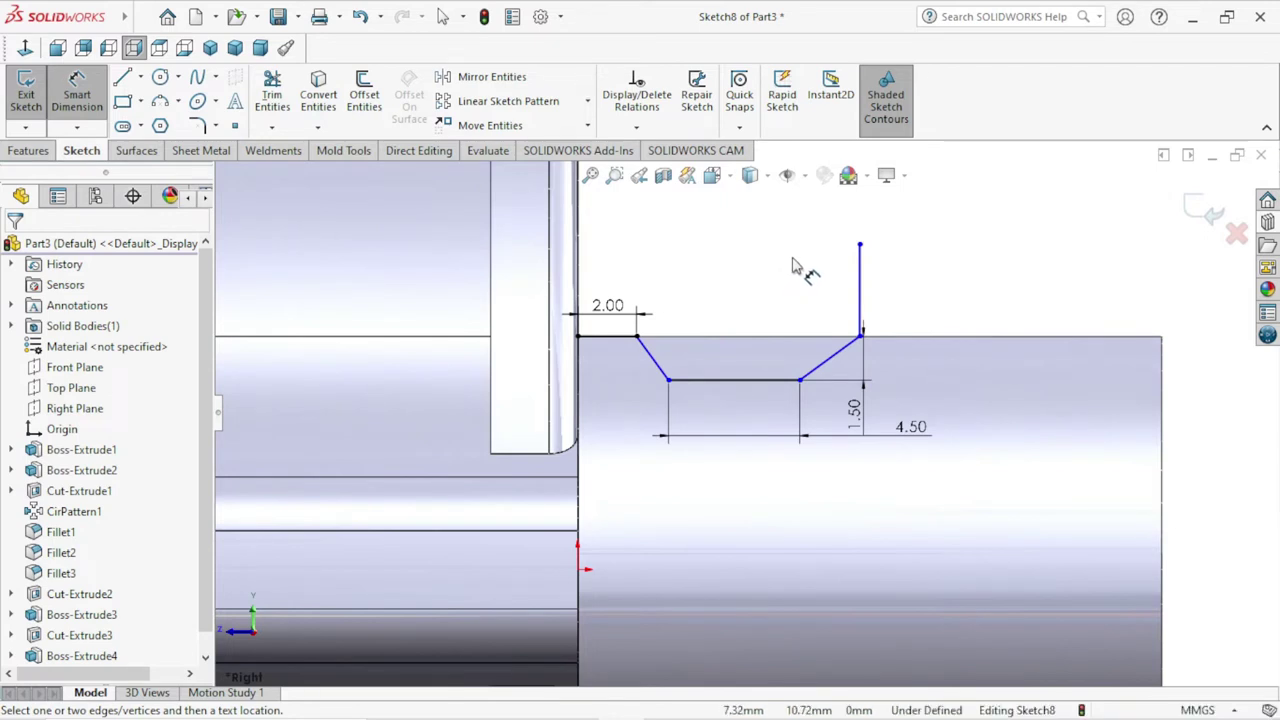
pyautogui.press('Escape')
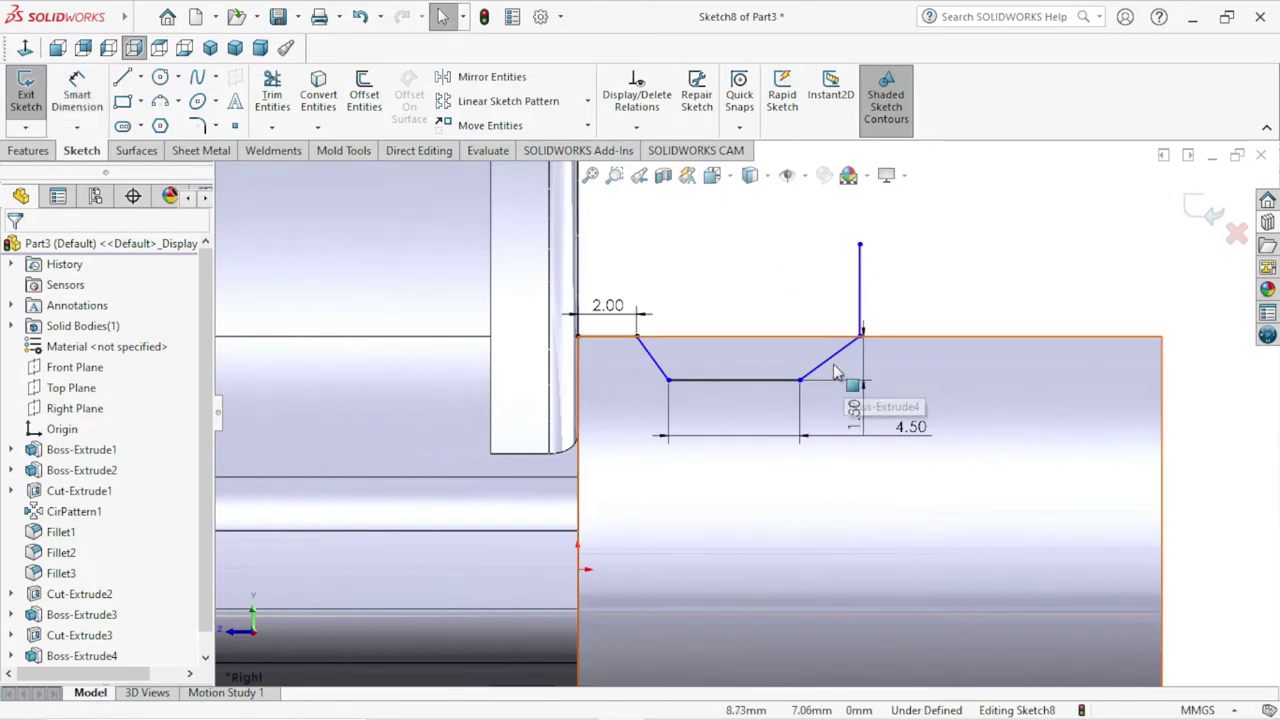
# - Give the two slanted groove sides an Equal relation, deleting the conflicting Parallel relation
pyautogui.click(835, 356)
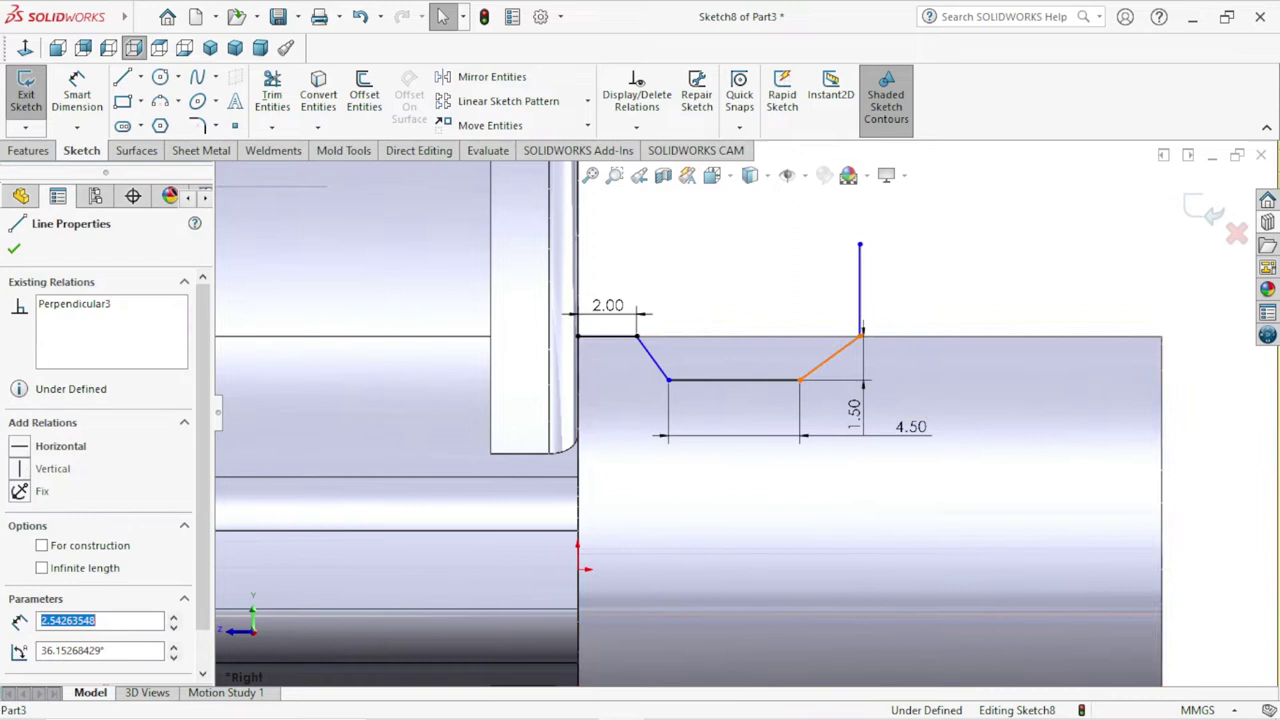
pyautogui.keyDown('ctrl'); pyautogui.click(656, 368); pyautogui.keyUp('ctrl')
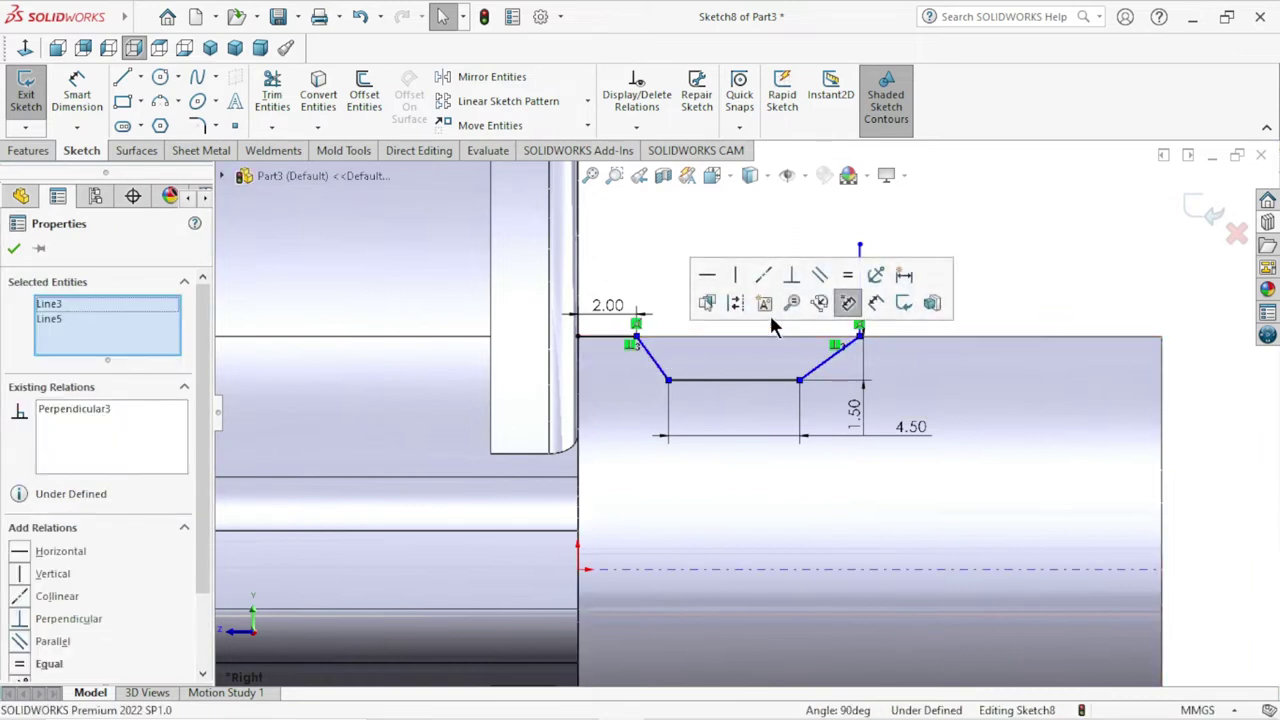
pyautogui.click(818, 276)
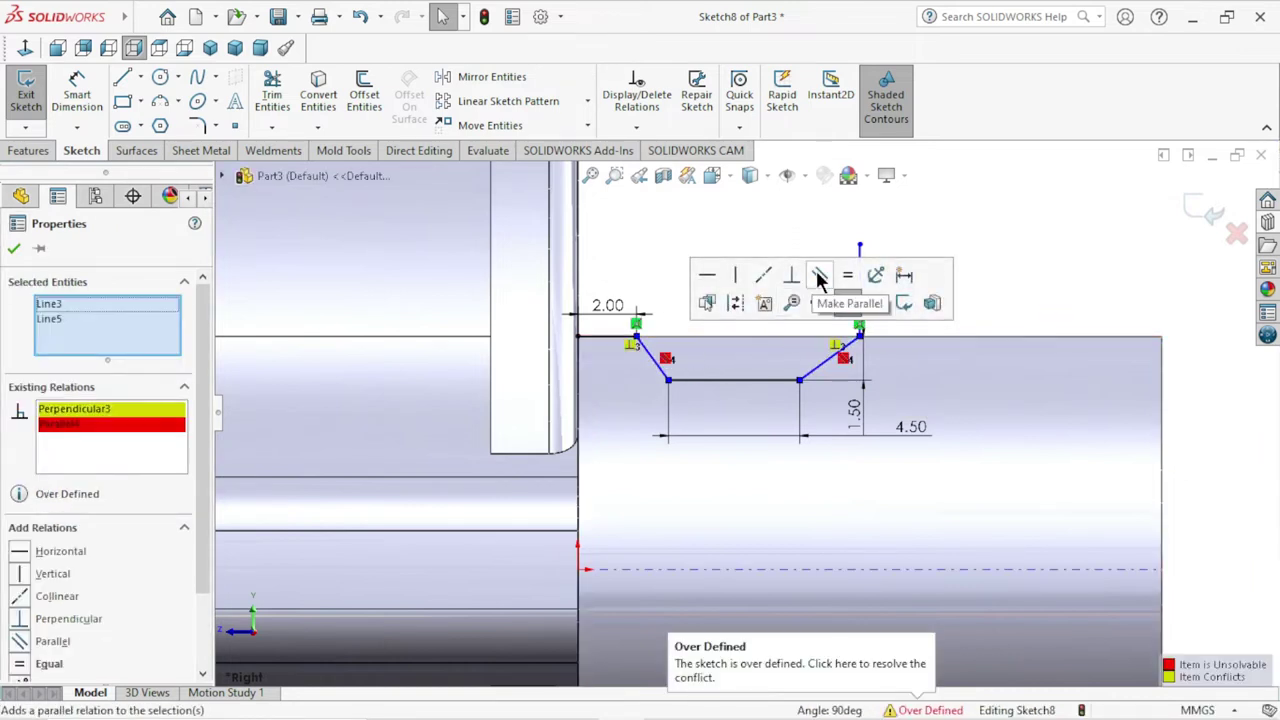
pyautogui.rightClick(135, 428)
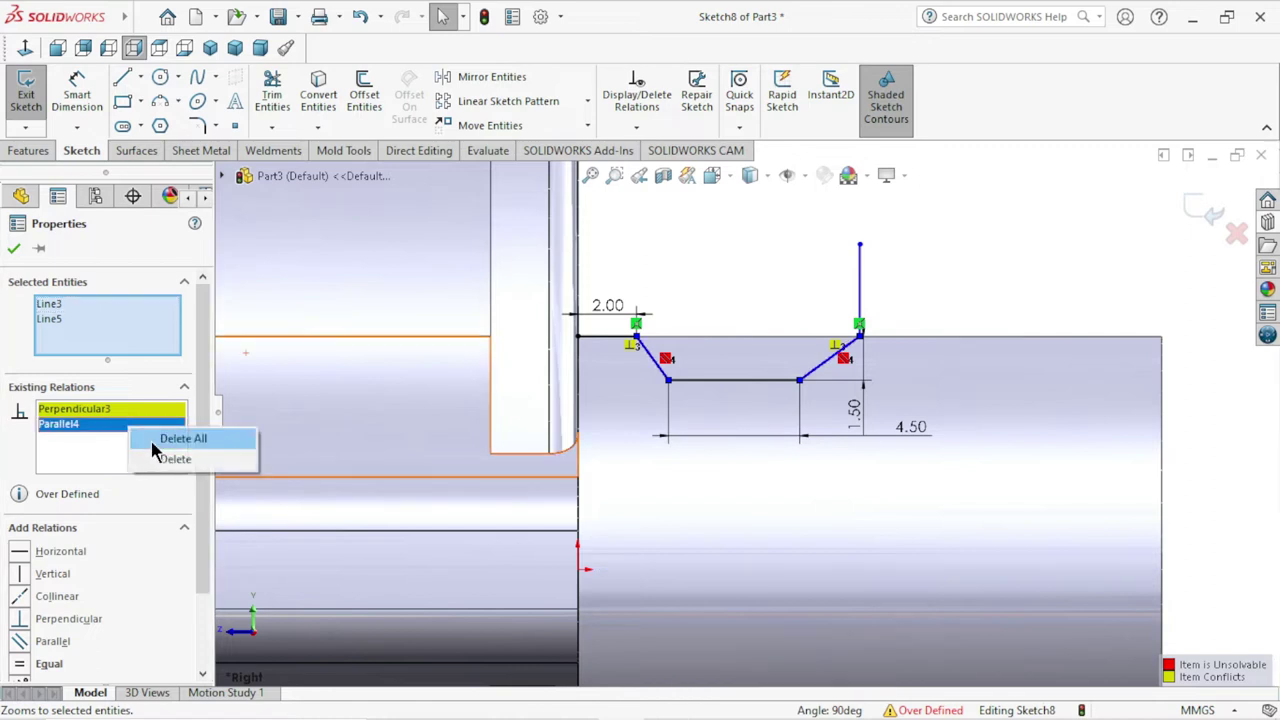
pyautogui.click(168, 457)
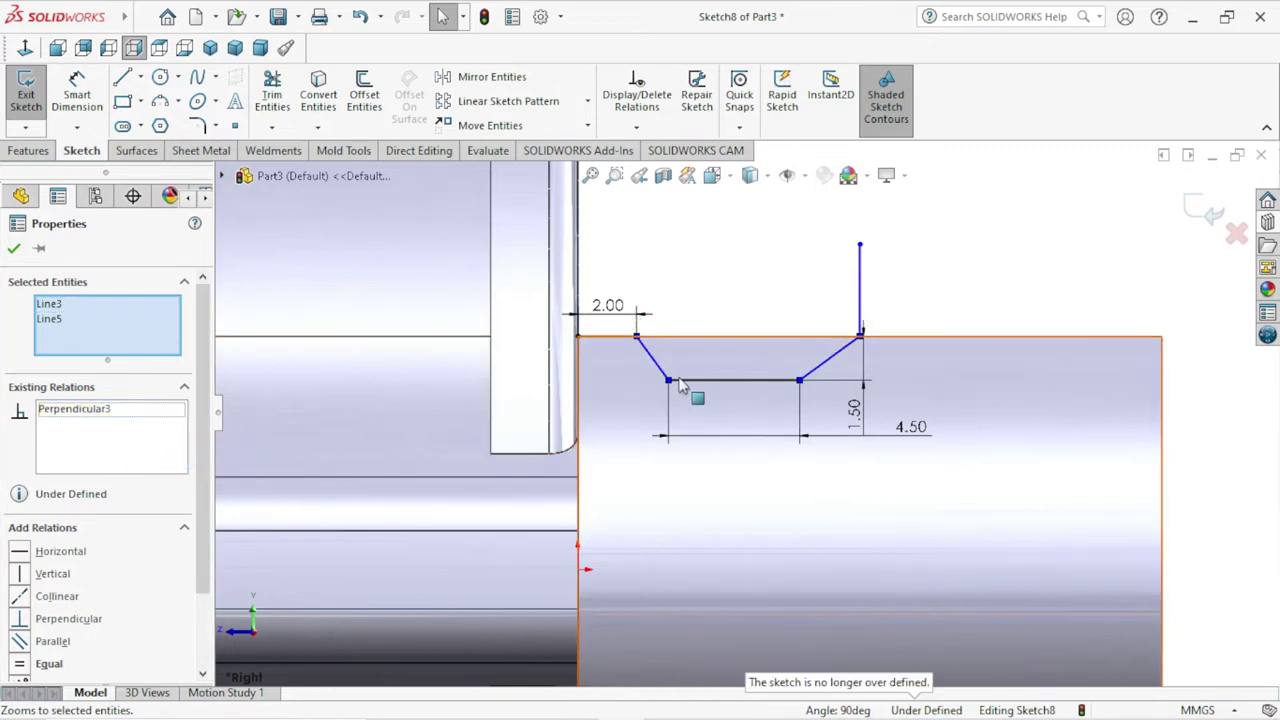
pyautogui.click(27, 664)
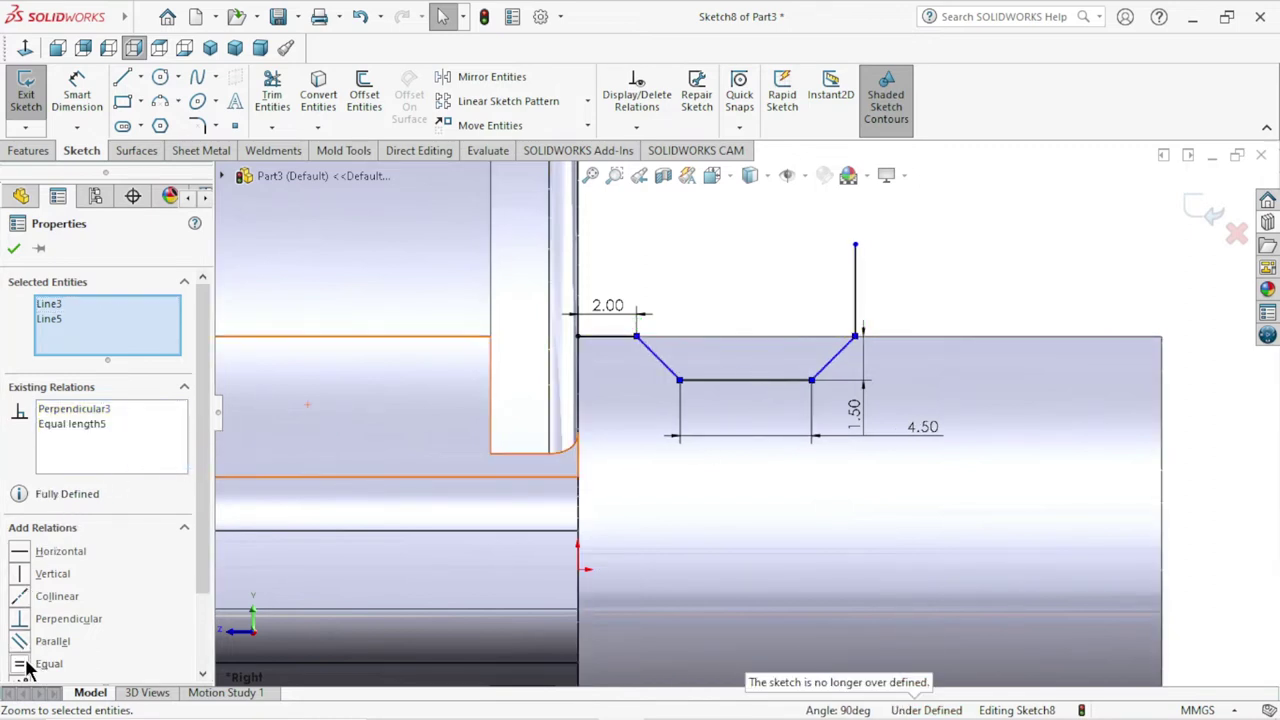
pyautogui.click(14, 249)
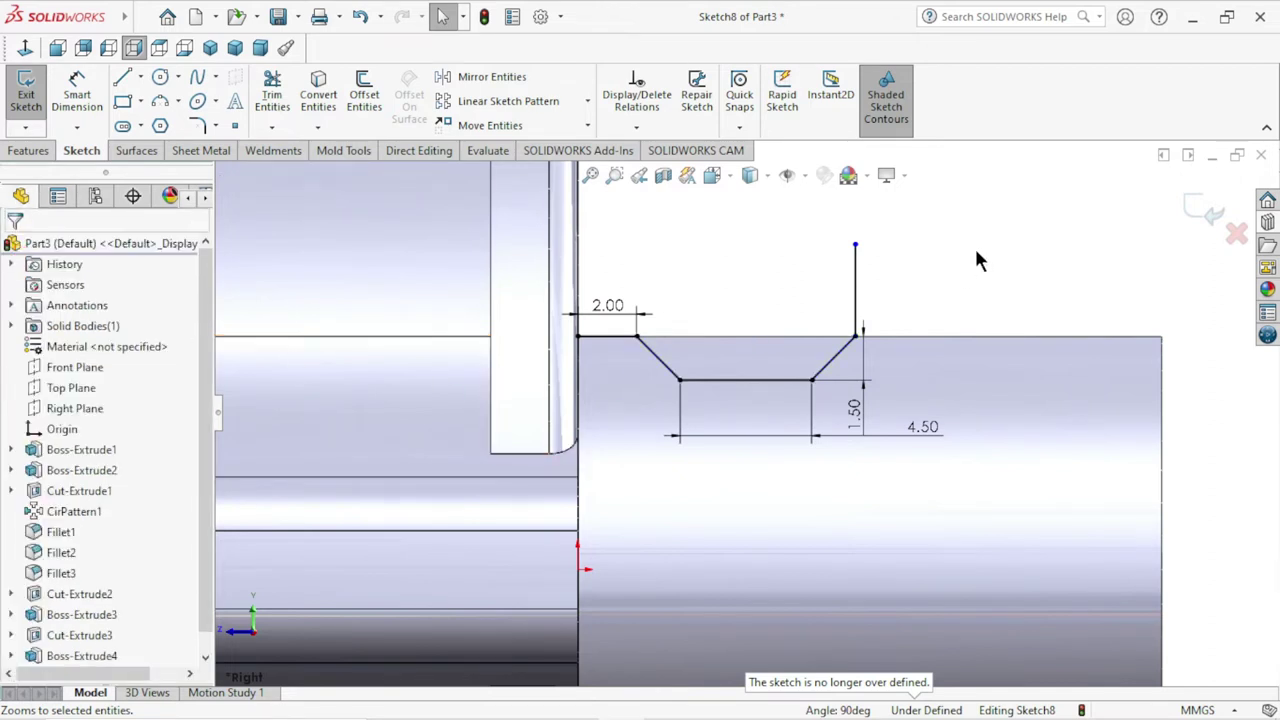
pyautogui.scroll(2, 835, 450)
pyautogui.scroll(-1, 828, 435)
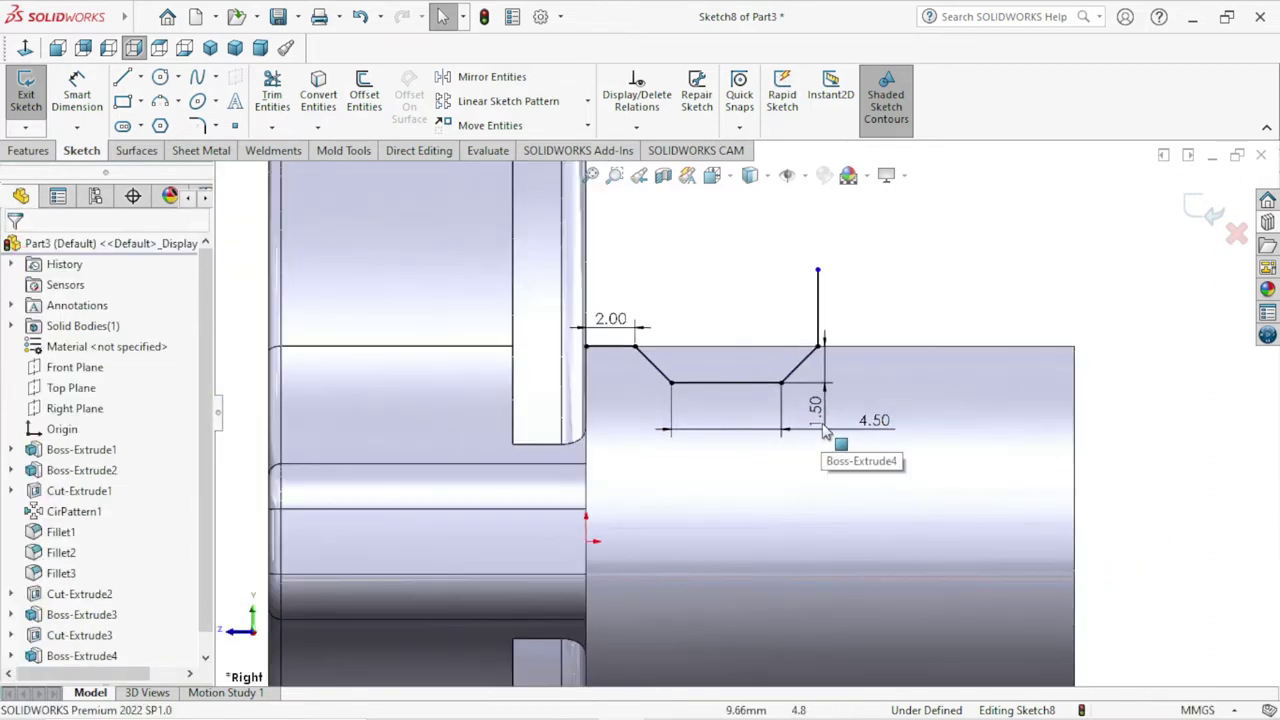
pyautogui.scroll(-1, 825, 430)
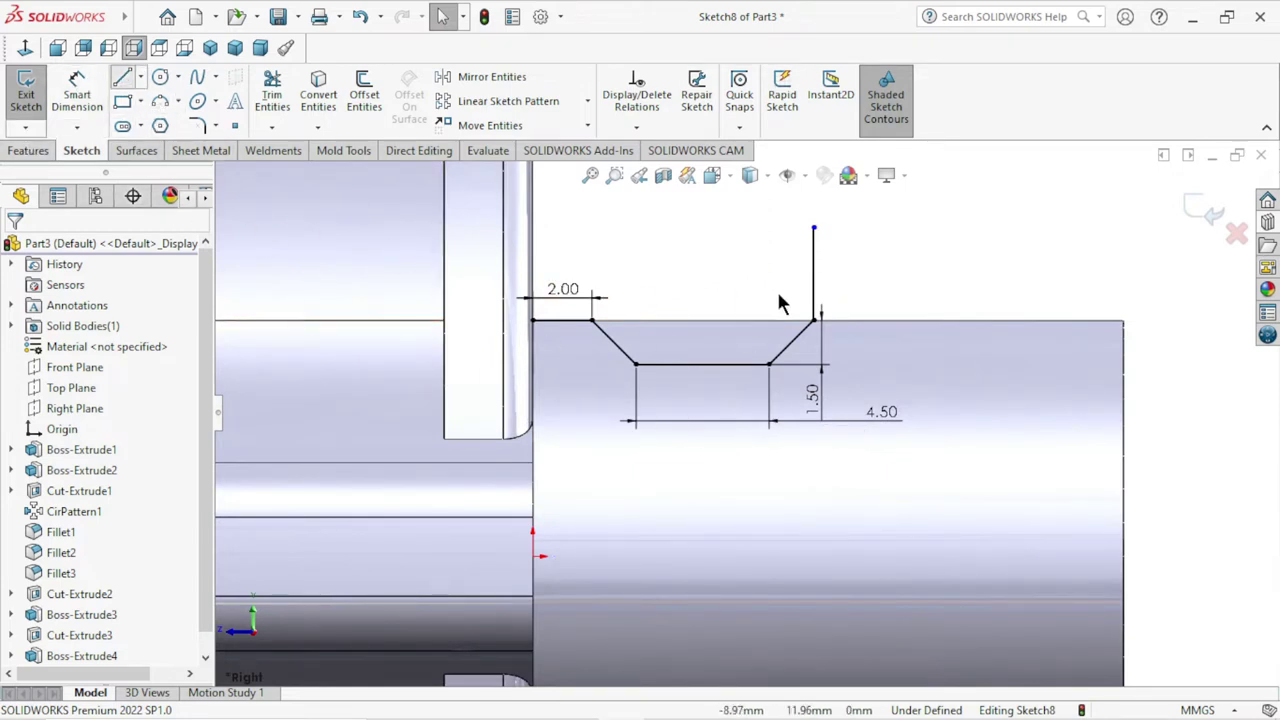
# - Close the profile with a horizontal top line and a vertical line down to the shaft
pyautogui.press('l')
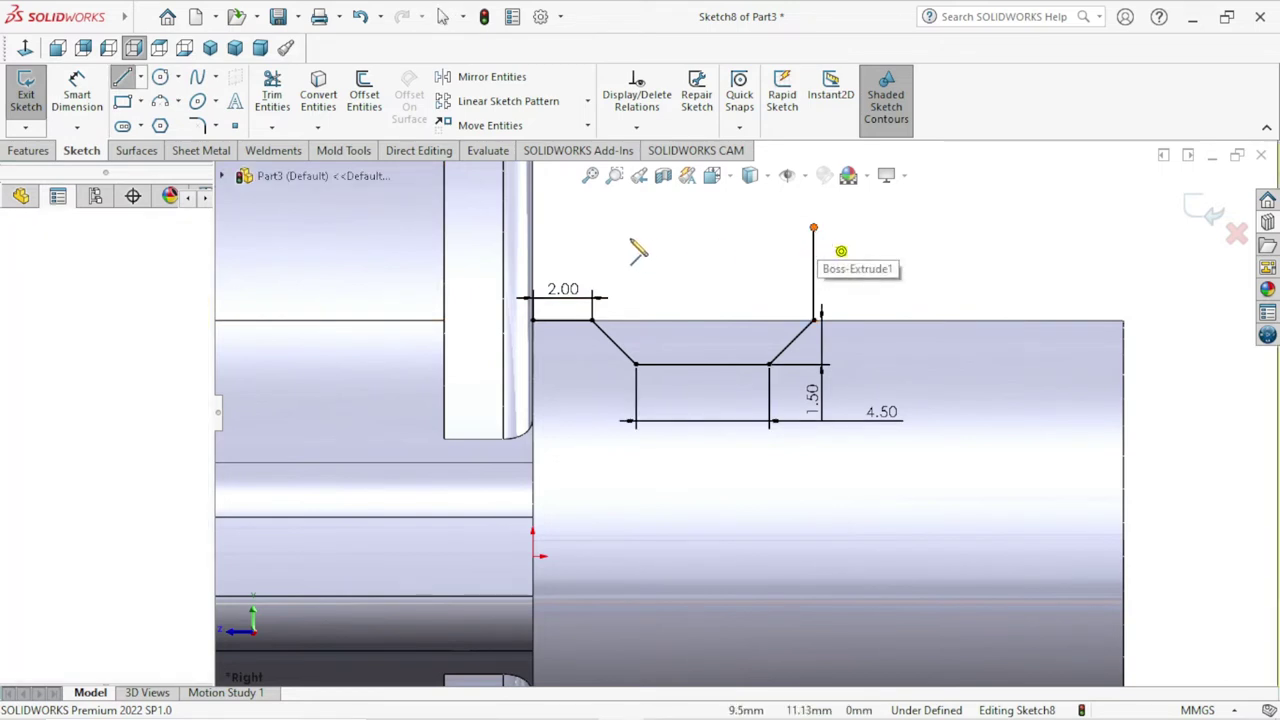
pyautogui.click(813, 228)
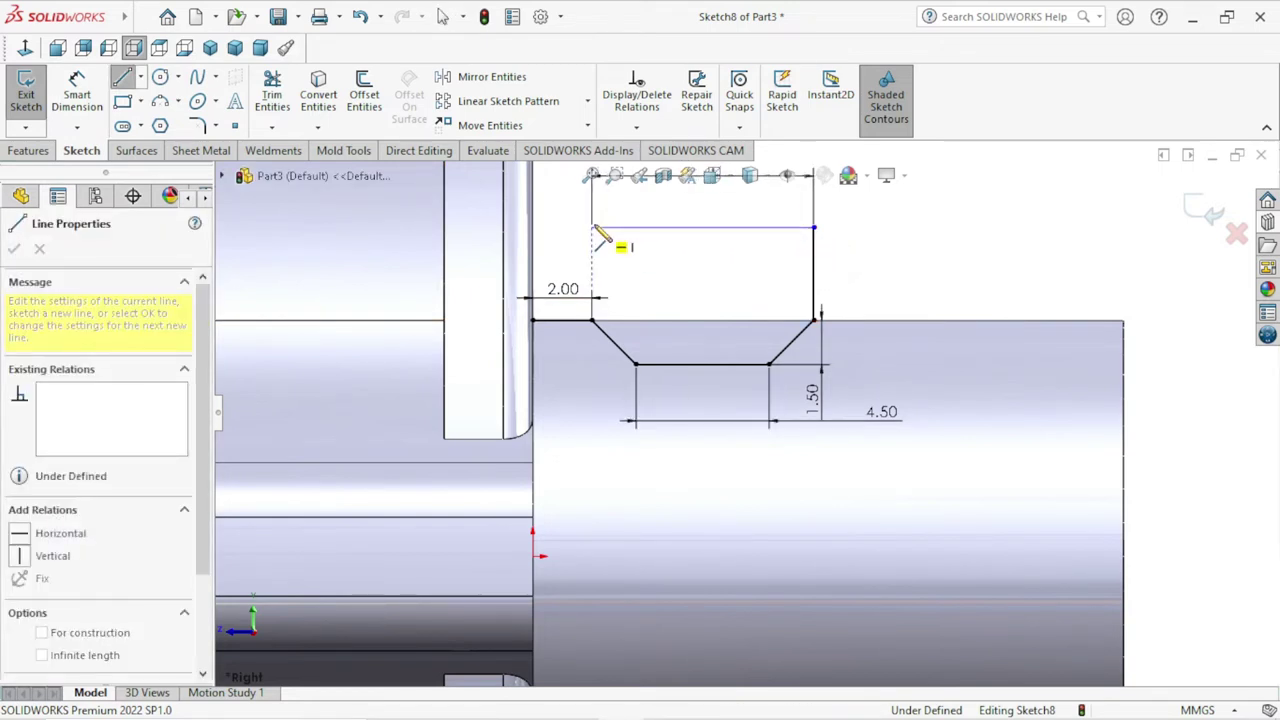
pyautogui.click(591, 228)
pyautogui.click(591, 320)
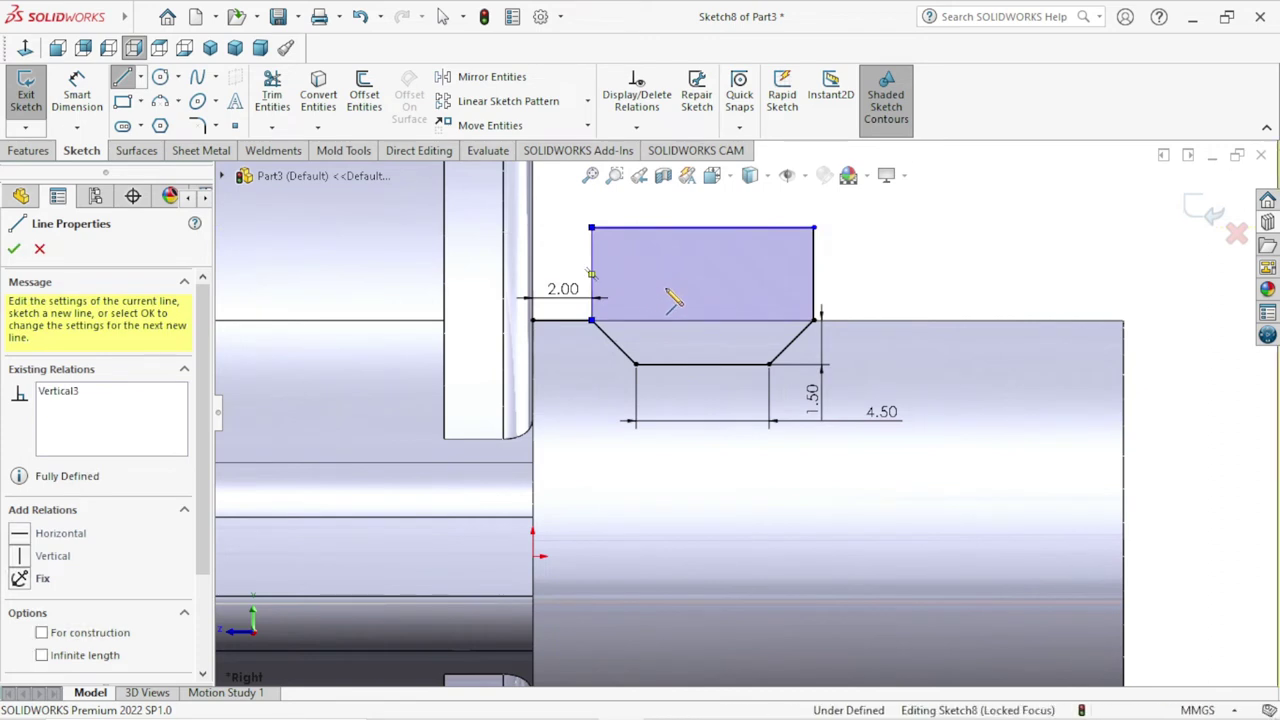
pyautogui.rightClick(664, 295)
pyautogui.click(672, 297)
pyautogui.scroll(3, 686, 374)
pyautogui.scroll(-2, 700, 376)
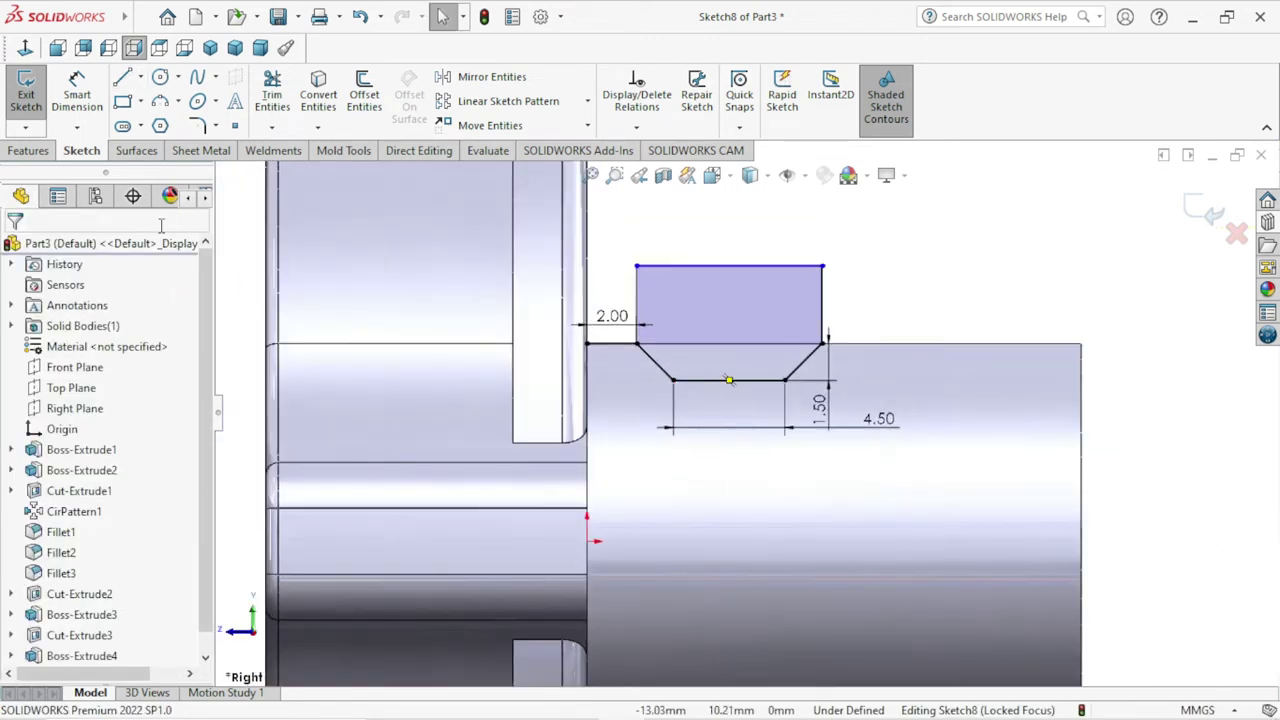
# - Trim away the 2.00 mm lead-in segment left of the groove
pyautogui.click(268, 112)
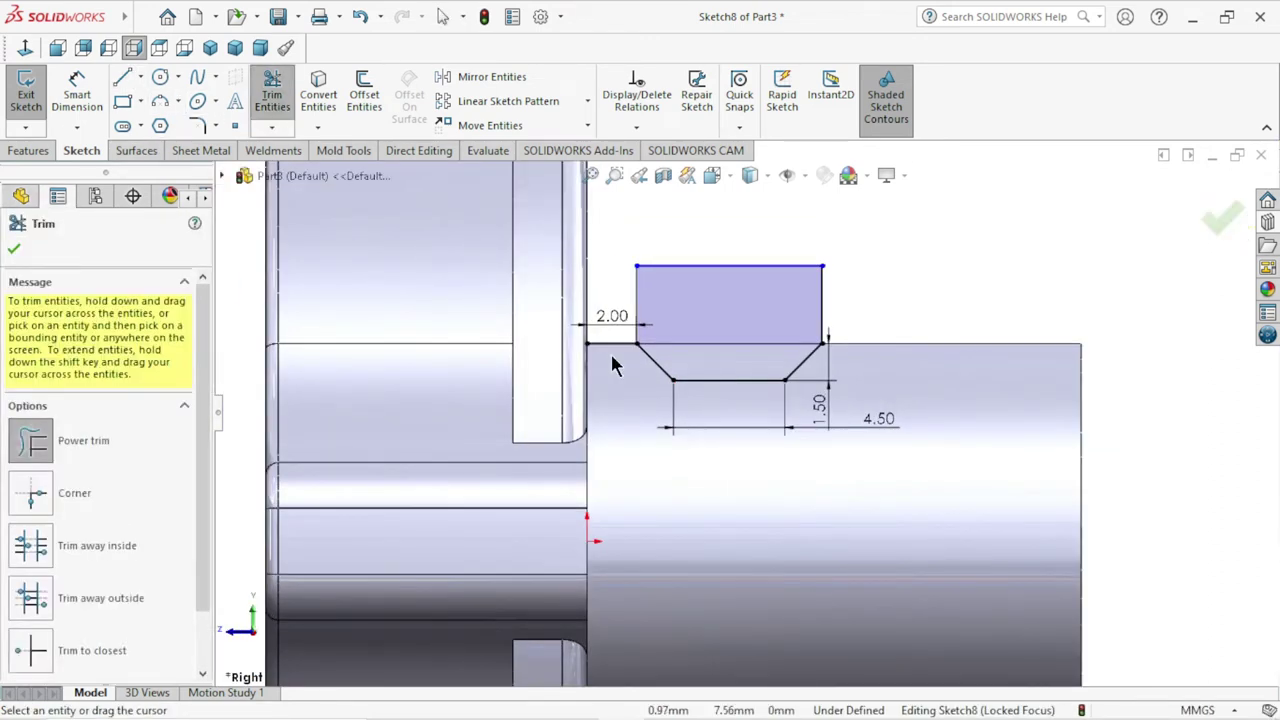
pyautogui.moveTo(611, 345); pyautogui.dragTo(613, 350)
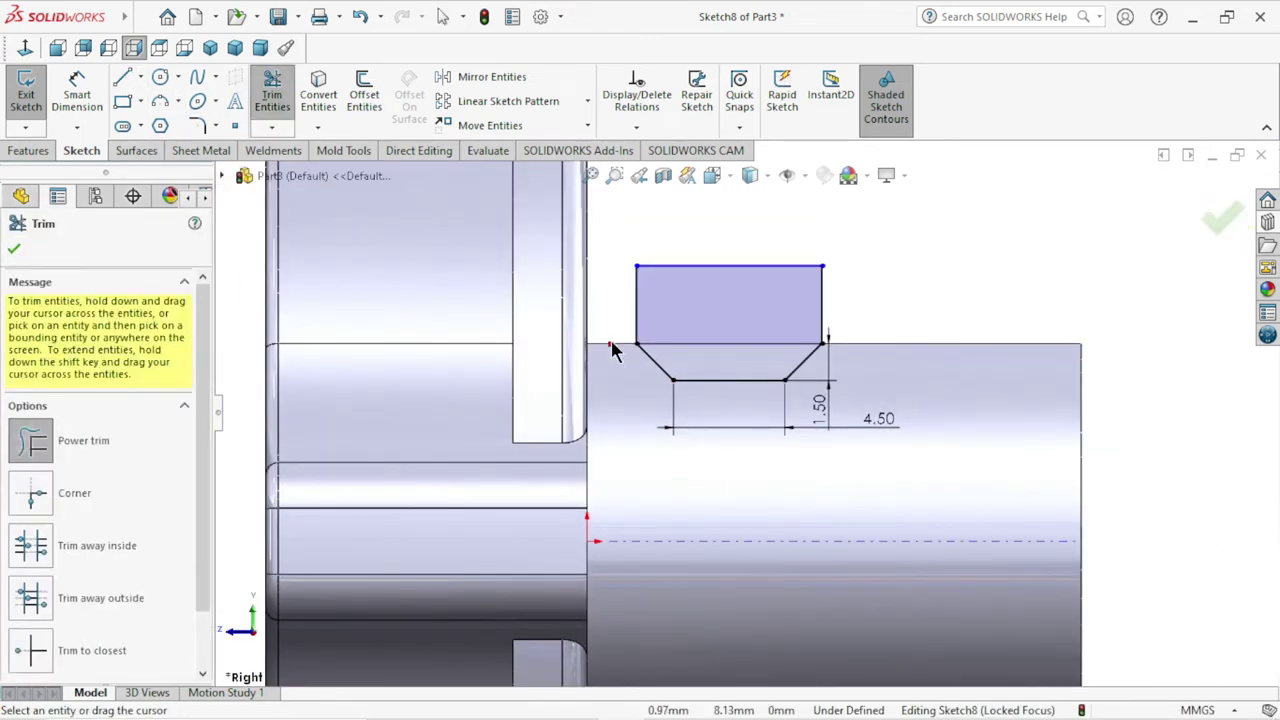
pyautogui.click(14, 249)
# - Try a Revolved Cut from the sketch, then cancel it
pyautogui.click(43, 153)
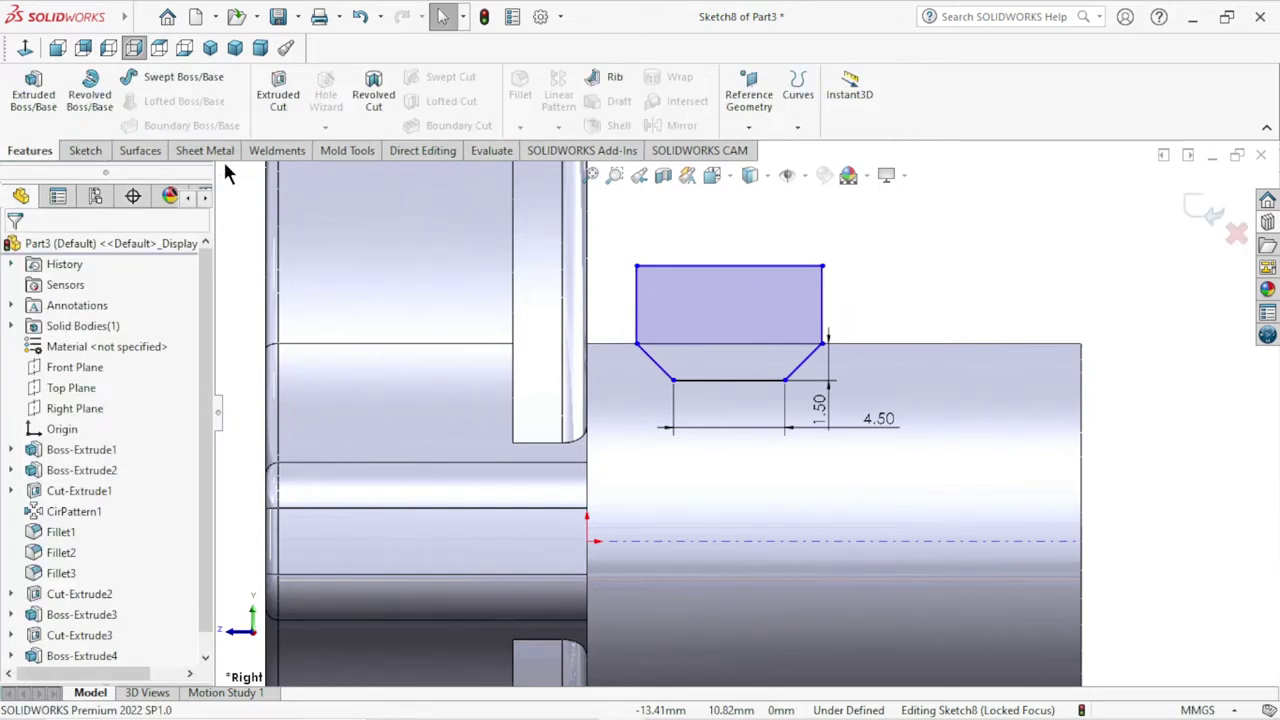
pyautogui.click(373, 100)
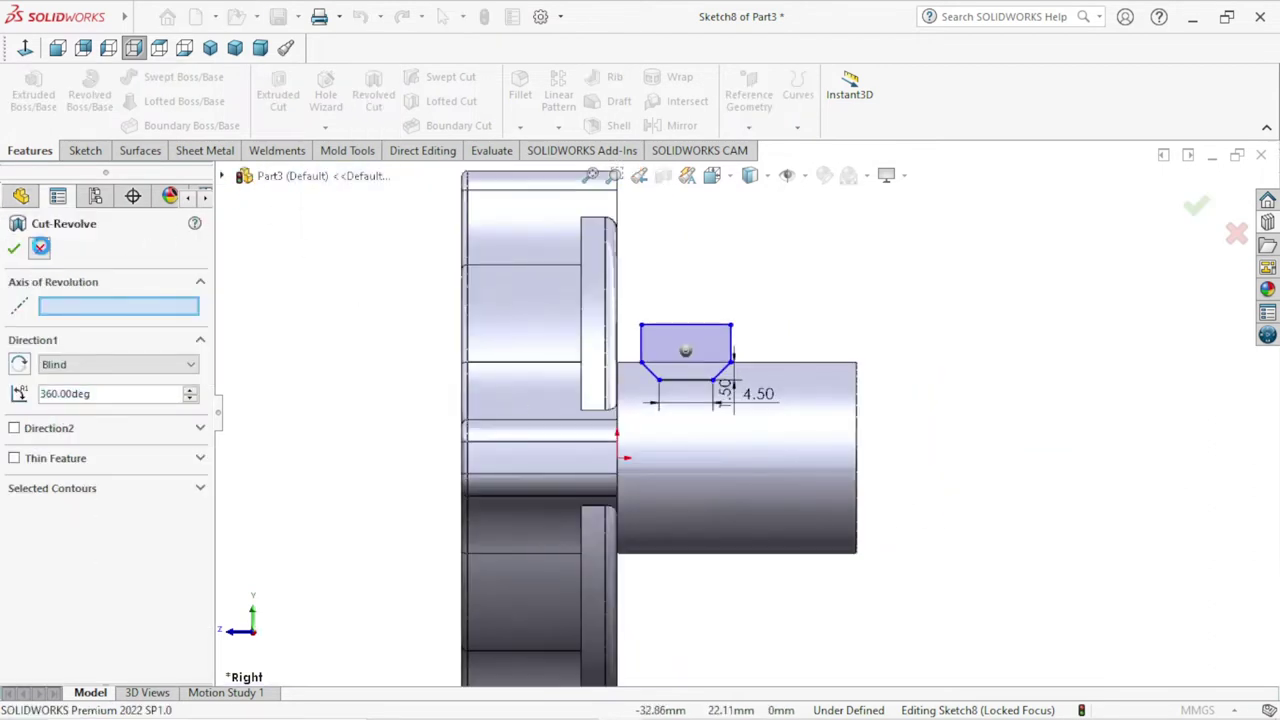
pyautogui.click(39, 248)
# - Draw a centerline along the shaft axis and revolve-cut the groove 360° around it
pyautogui.click(80, 150)
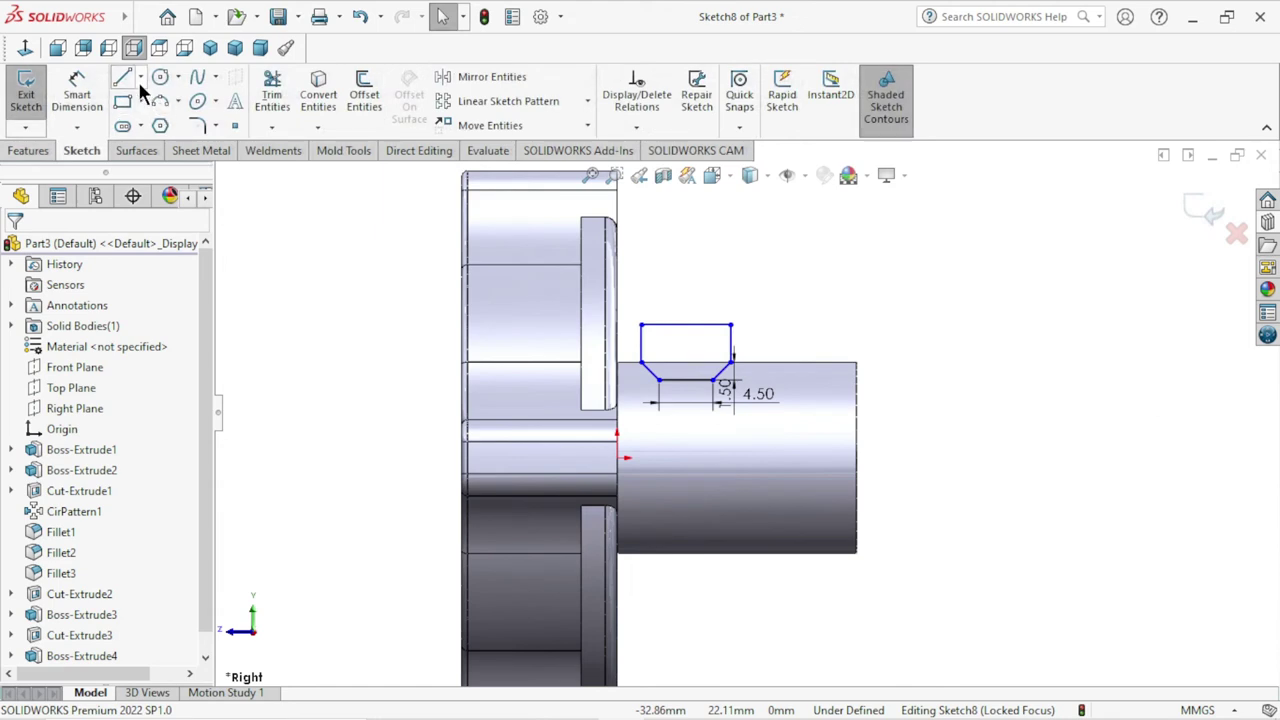
pyautogui.click(141, 79)
pyautogui.click(160, 124)
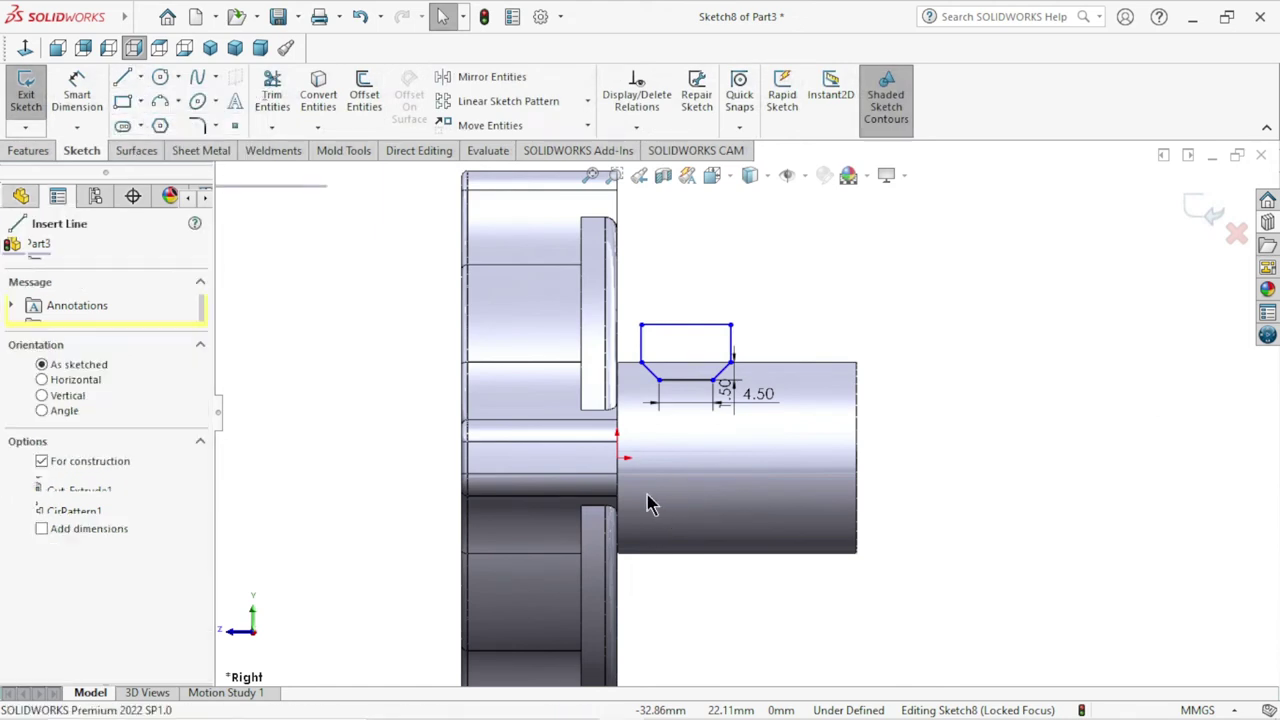
pyautogui.click(420, 459)
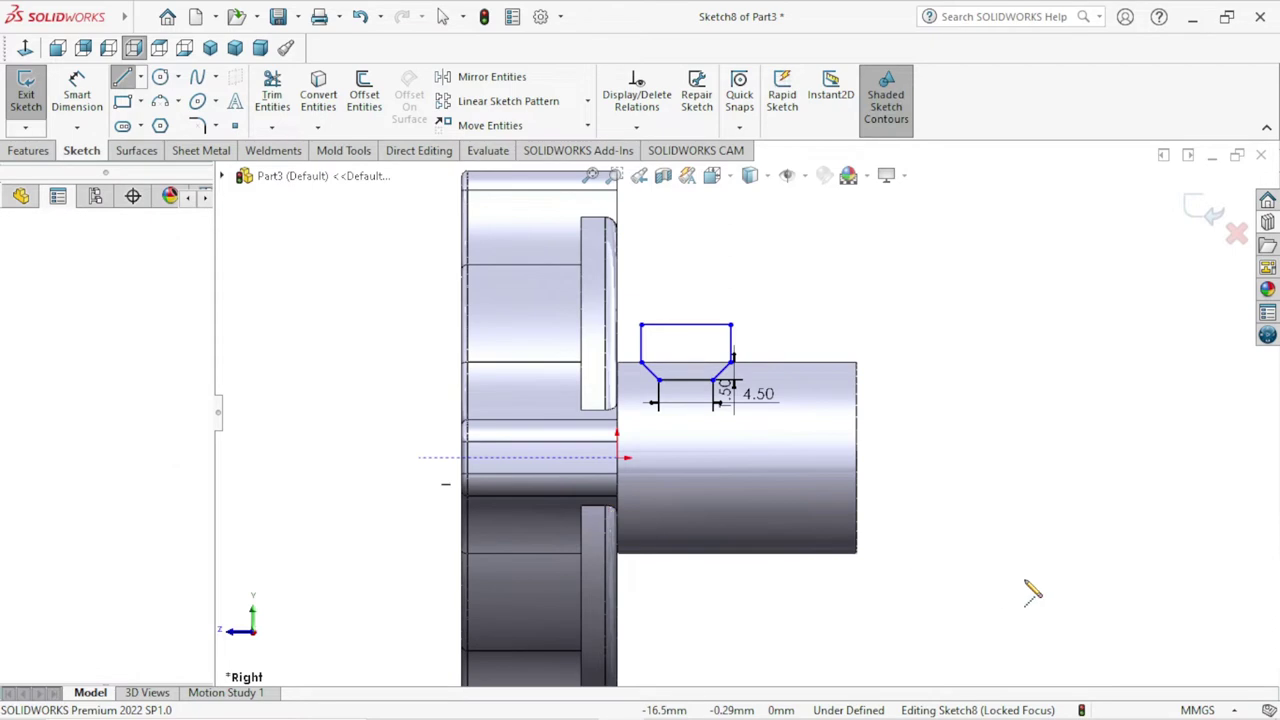
pyautogui.click(930, 459)
pyautogui.rightClick(930, 412)
pyautogui.click(988, 430)
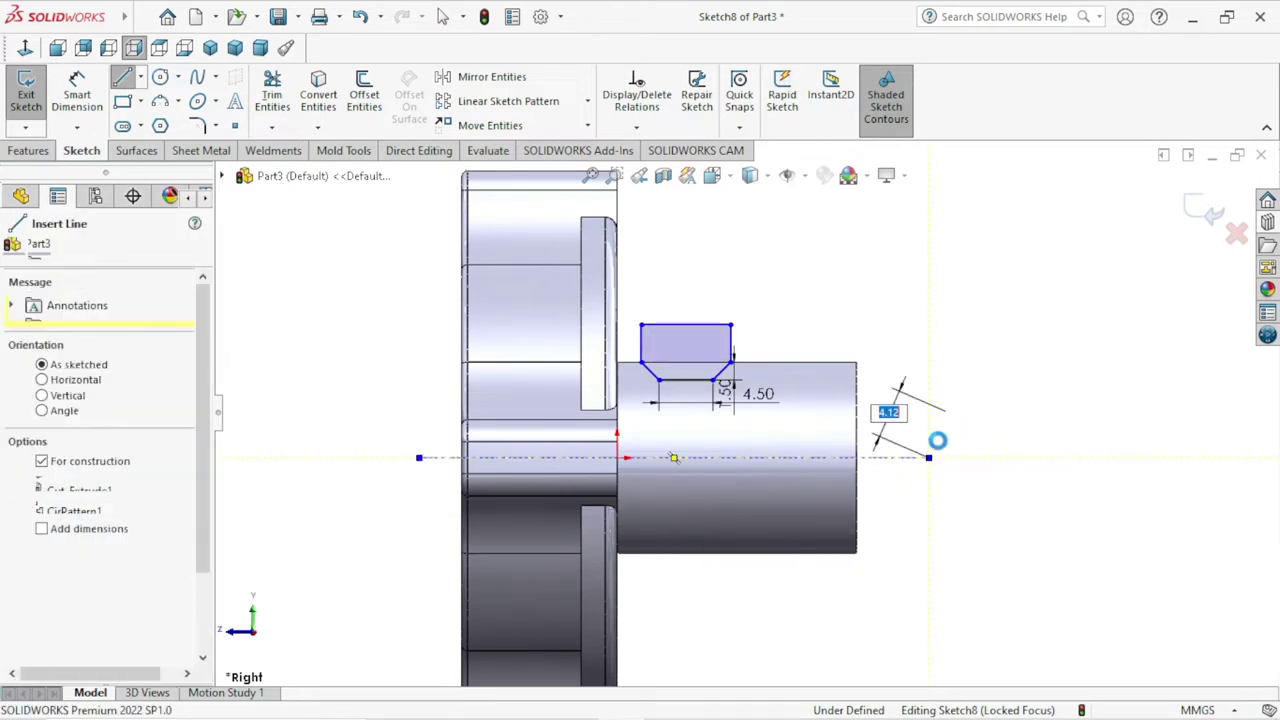
pyautogui.click(28, 150)
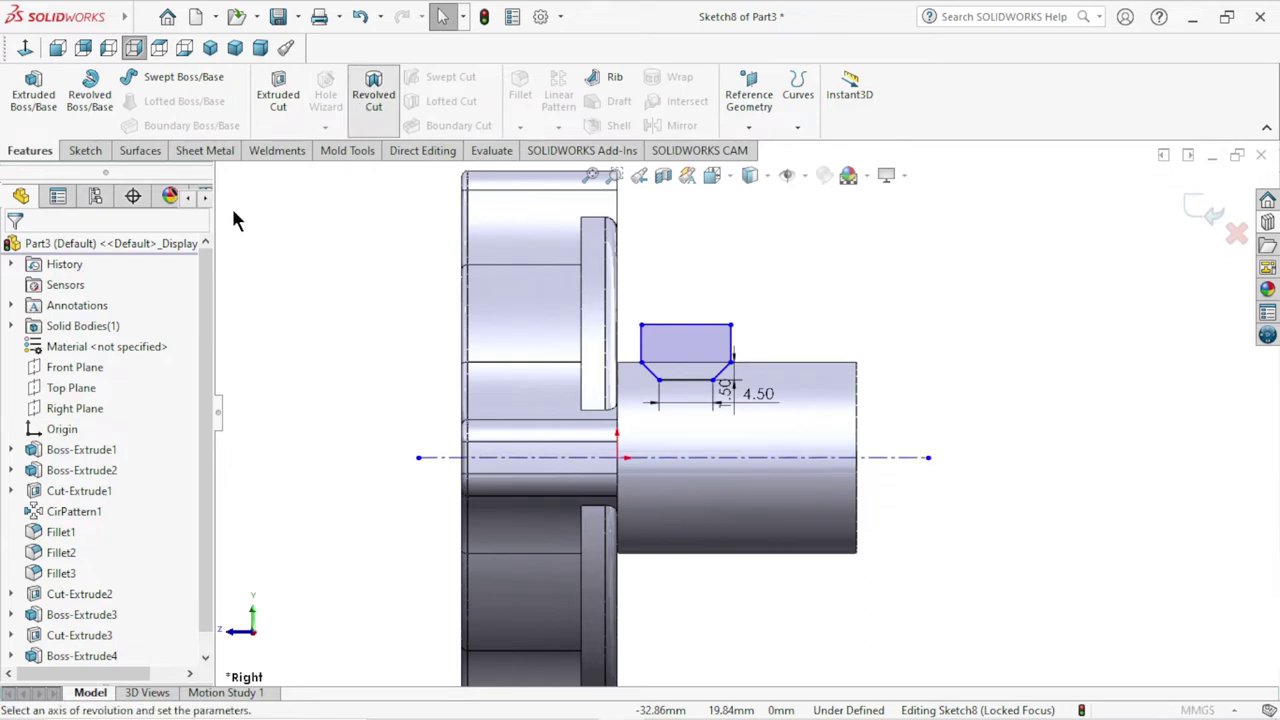
pyautogui.click(16, 248)
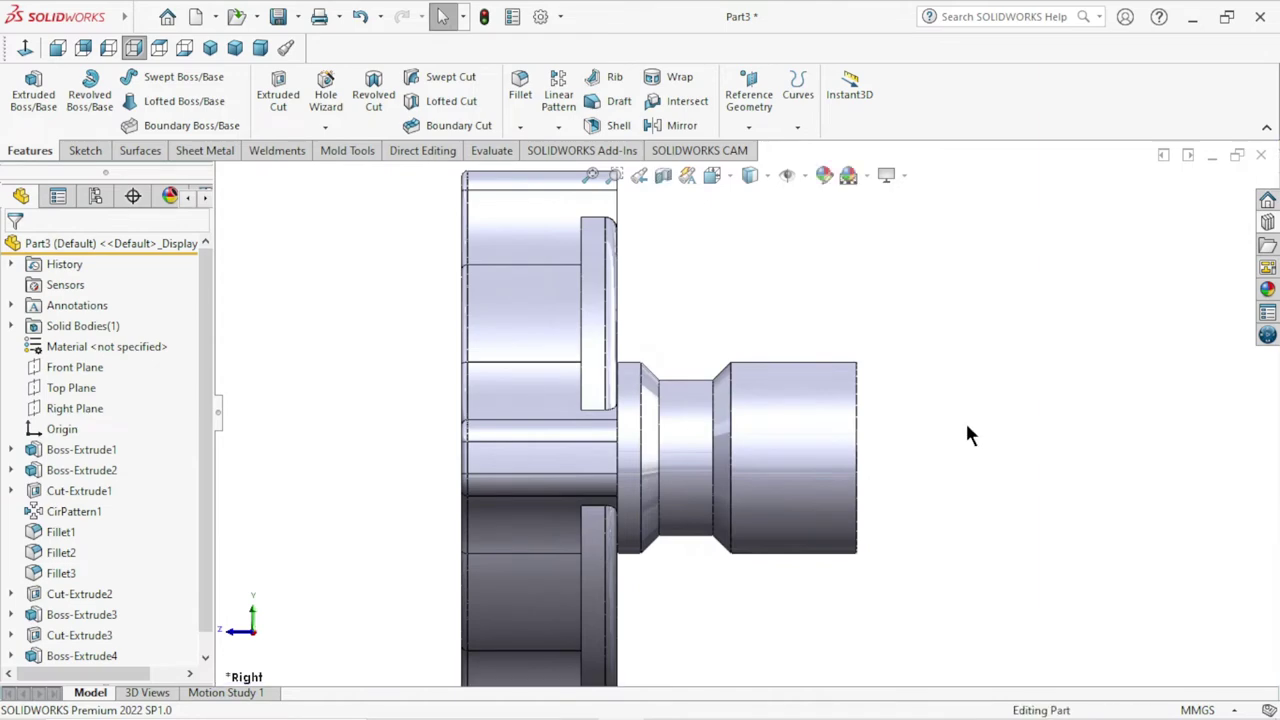
pyautogui.moveTo(966, 434)
pyautogui.mouseDown(button='middle')
pyautogui.moveTo(921, 531)
pyautogui.moveTo(862, 515)
pyautogui.moveTo(800, 583)
pyautogui.mouseUp(button='middle')
pyautogui.scroll(-3, 977, 517)
pyautogui.scroll(5, 977, 517)
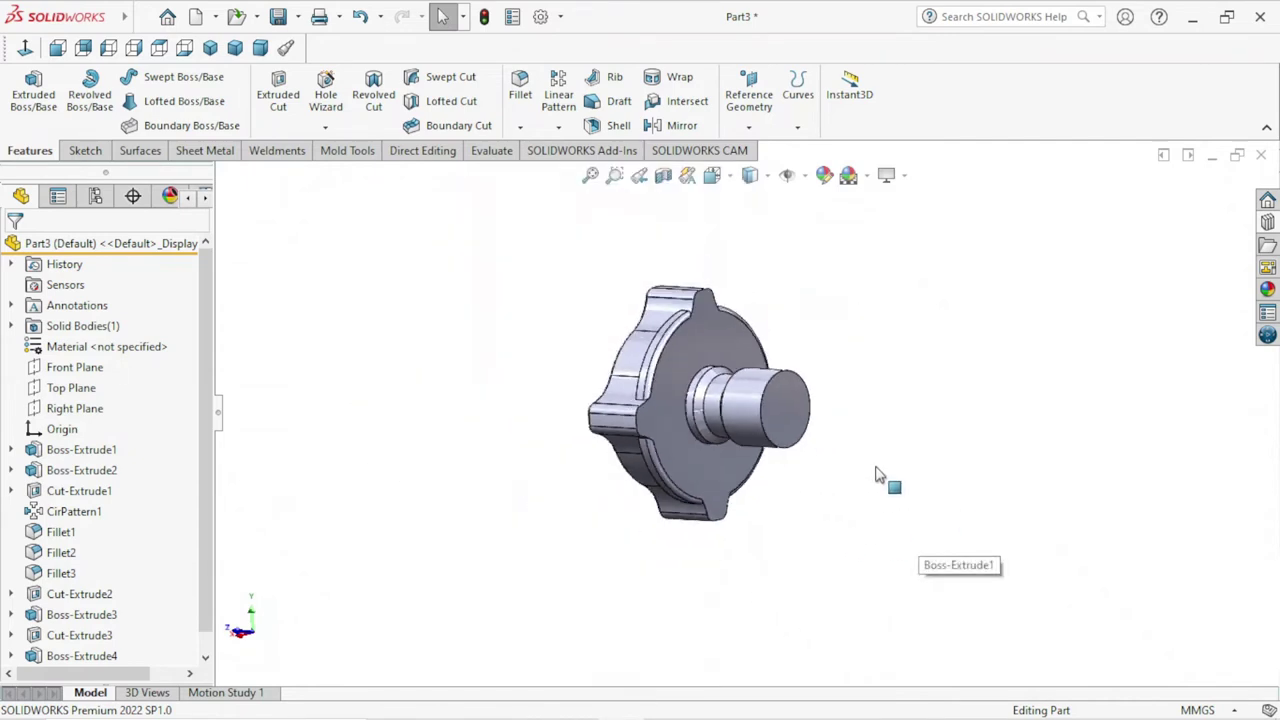
pyautogui.moveTo(877, 474)
pyautogui.mouseDown(button='middle')
pyautogui.moveTo(914, 466)
pyautogui.moveTo(937, 486)
pyautogui.moveTo(906, 530)
pyautogui.moveTo(906, 517)
pyautogui.mouseUp(button='middle')
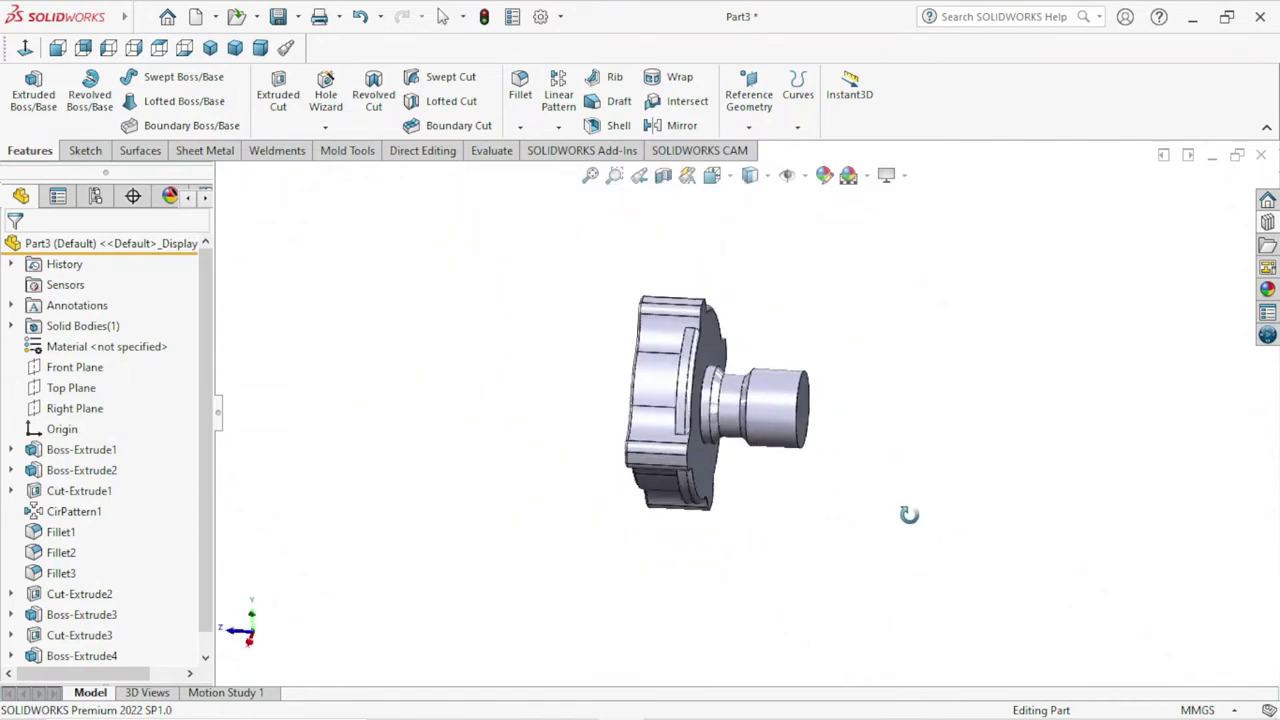
pyautogui.scroll(-2, 789, 449)
pyautogui.scroll(-1, 826, 454)
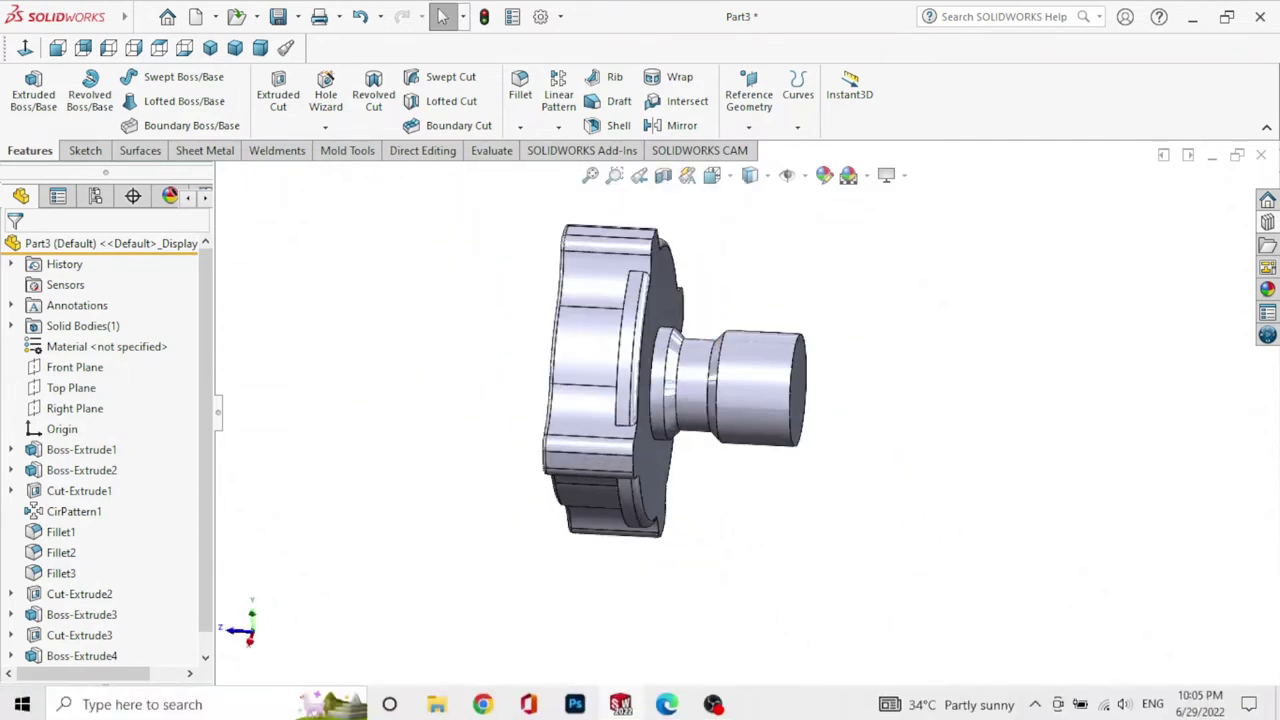
pyautogui.click(666, 701)
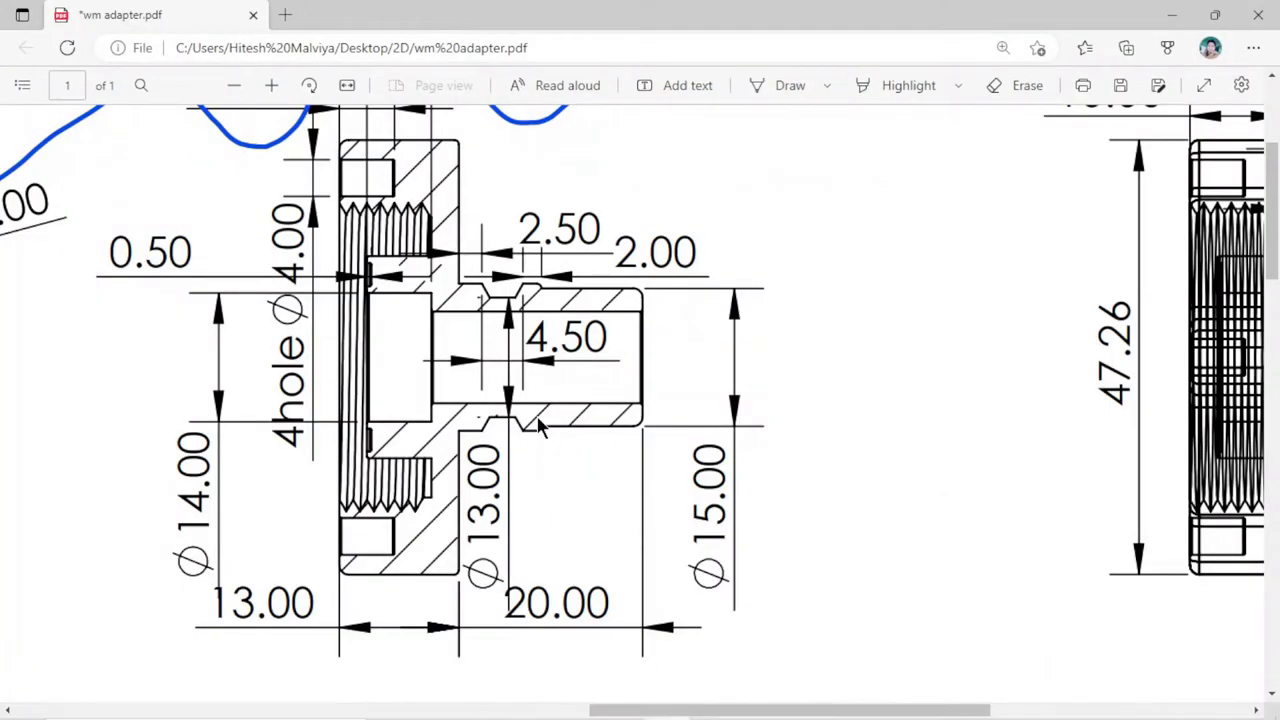
pyautogui.scroll(-2, 511, 366)
pyautogui.scroll(2, 505, 364)
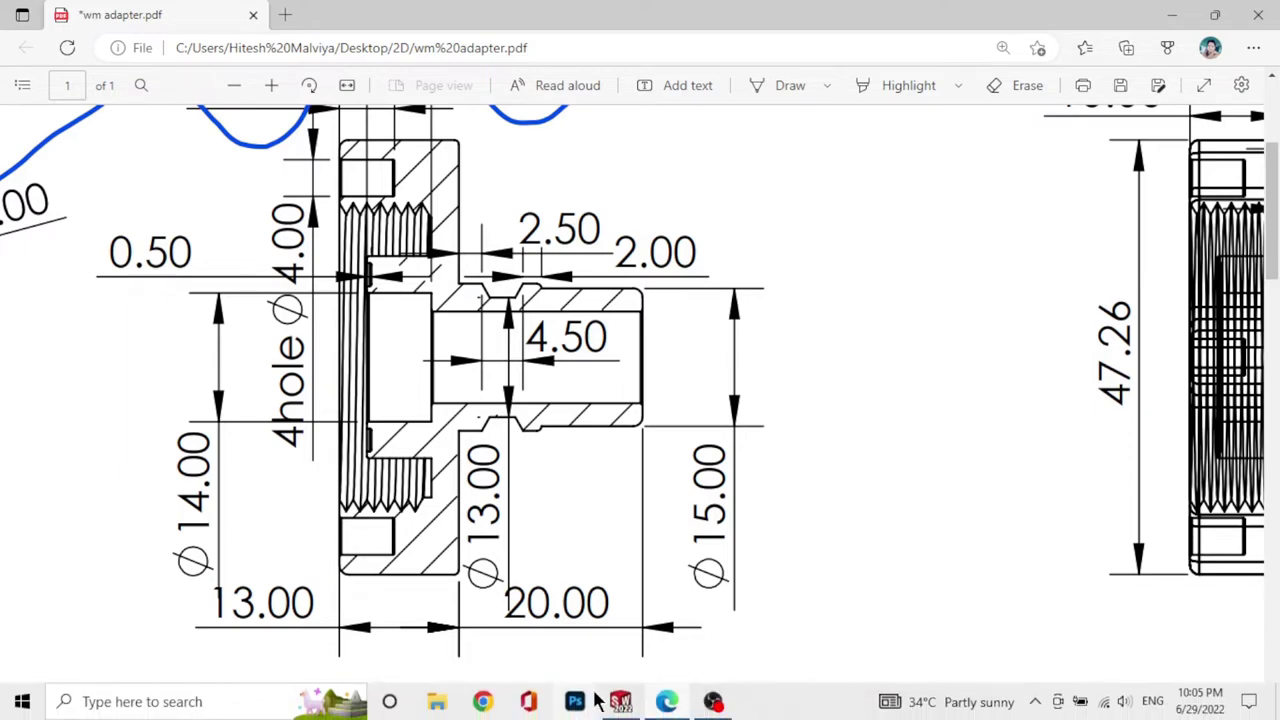
pyautogui.click(620, 702)
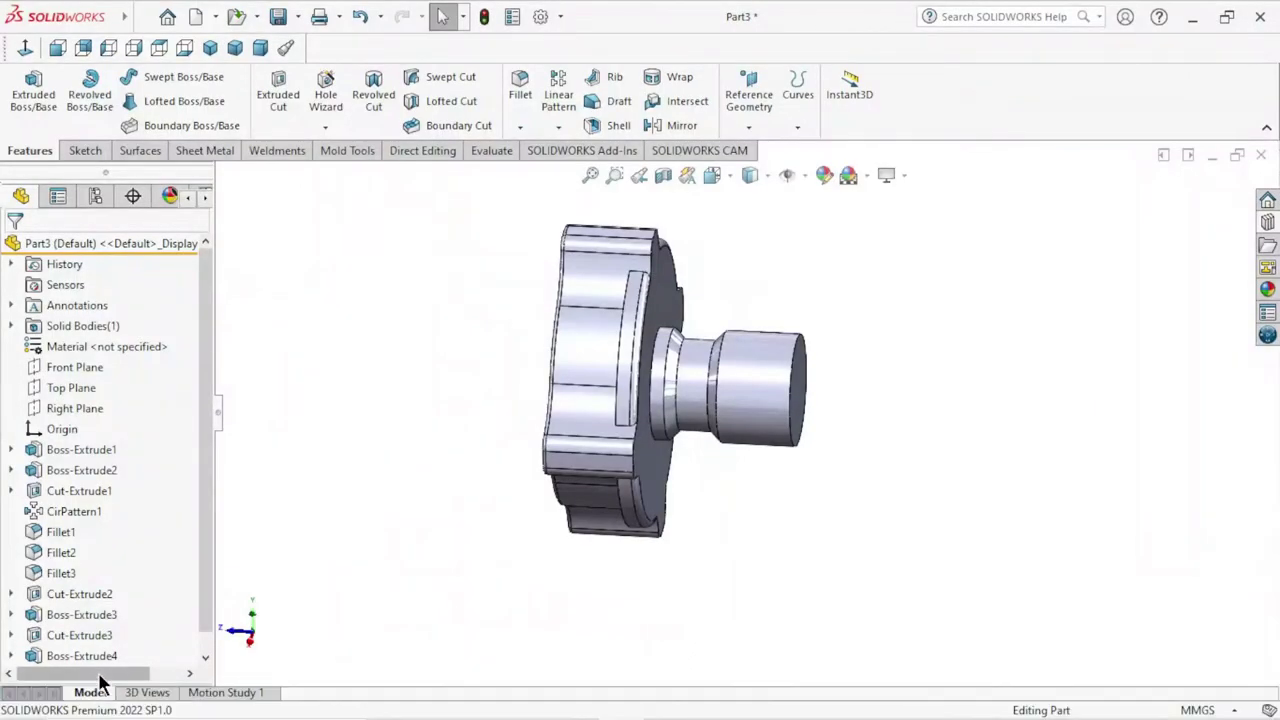
# - Reopen Cut-Revolve1, view it Normal To, accept it unchanged, and expand it to show Sketch8
pyautogui.scroll(-1, 150, 630)
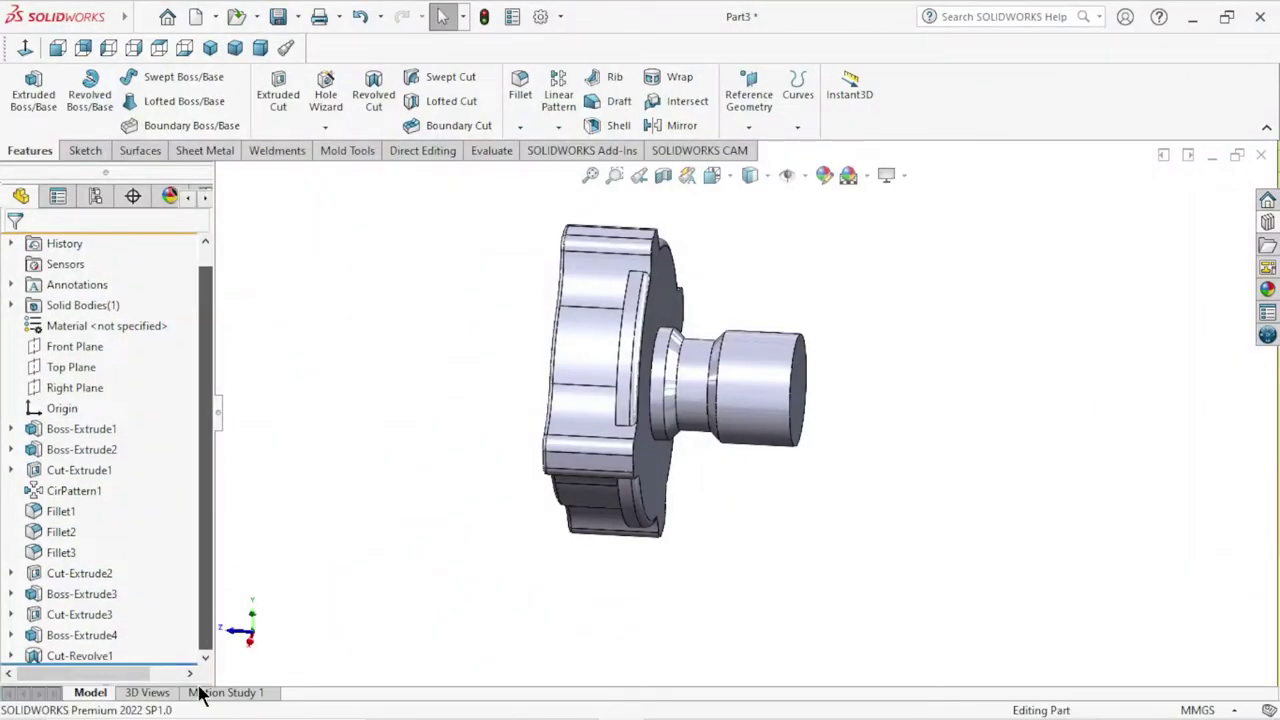
pyautogui.click(107, 656)
pyautogui.click(128, 598)
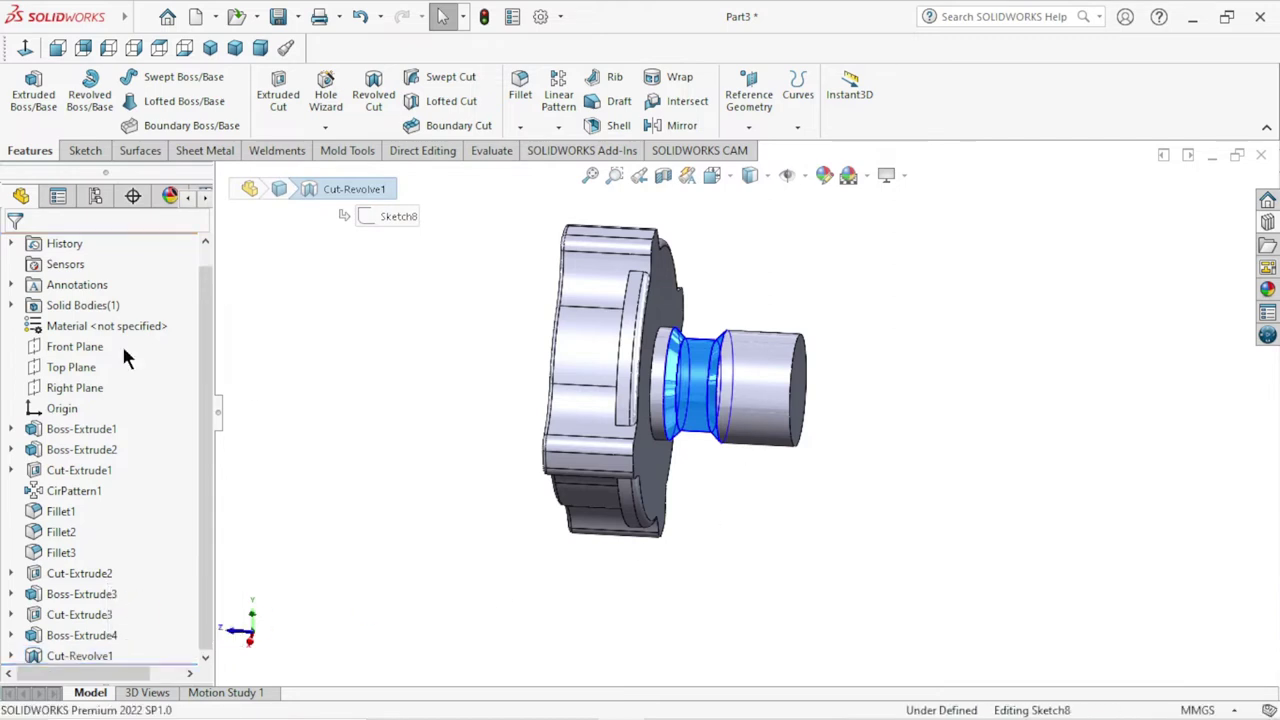
pyautogui.click(25, 48)
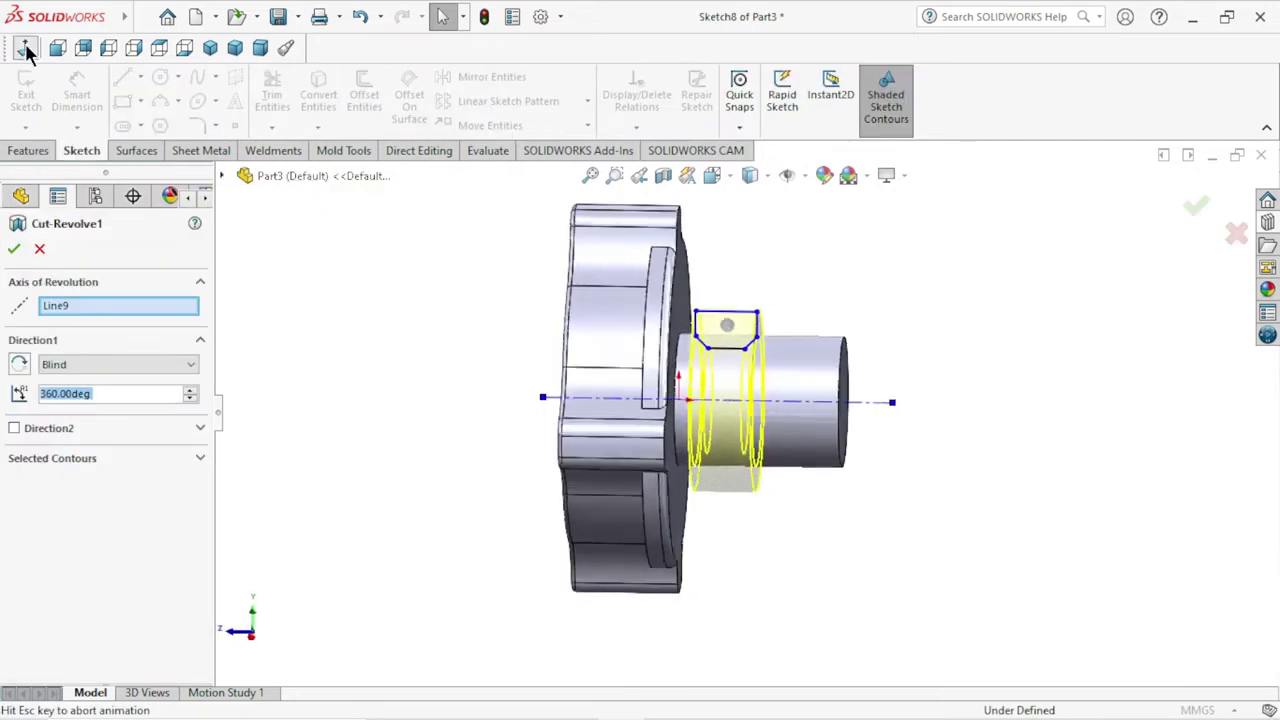
pyautogui.scroll(-5, 815, 377)
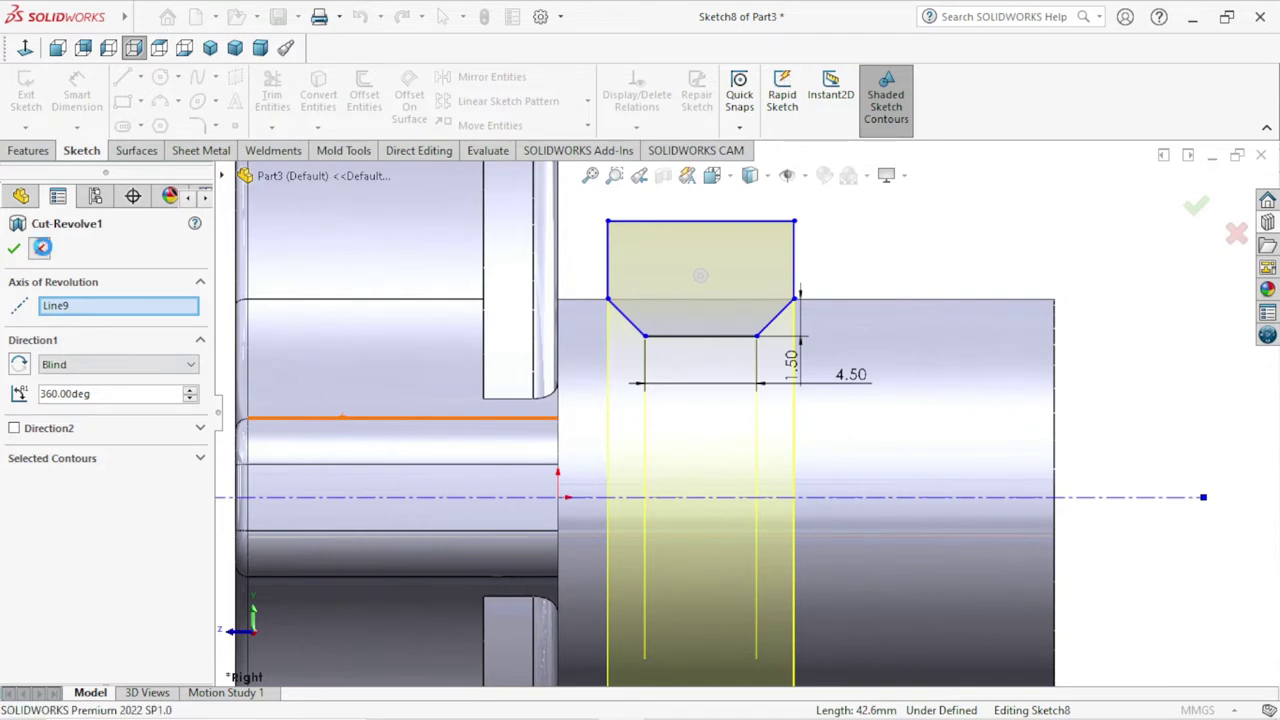
pyautogui.press('Return')
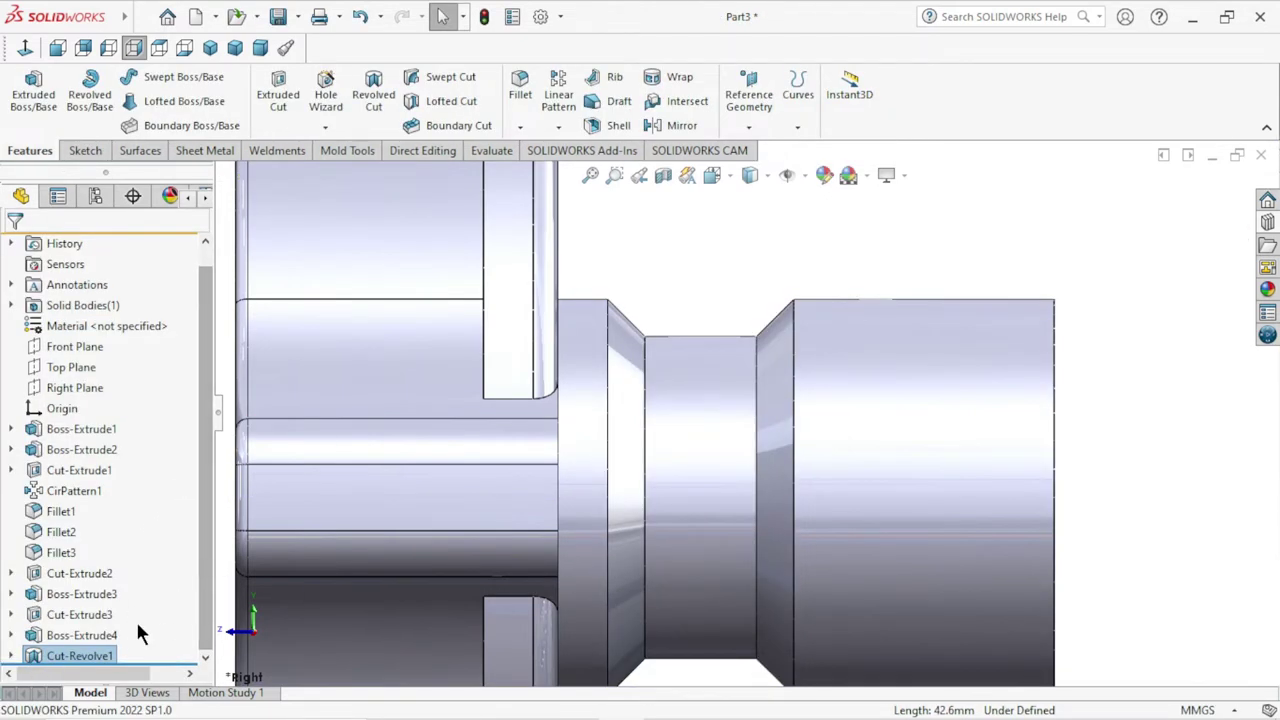
pyautogui.click(13, 657)
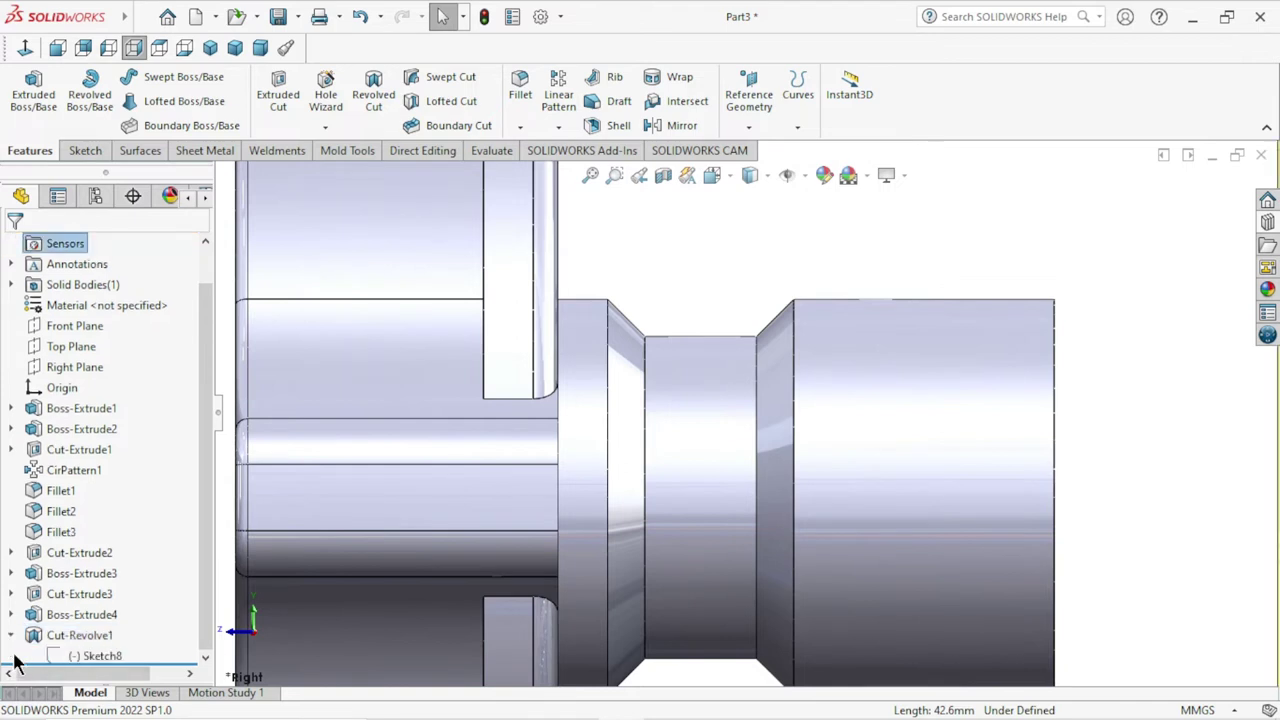
# - Edit Sketch8, replace the 4.50 bottom dimension with a 4.5 mm corner-to-corner width
pyautogui.click(80, 655)
pyautogui.click(97, 592)
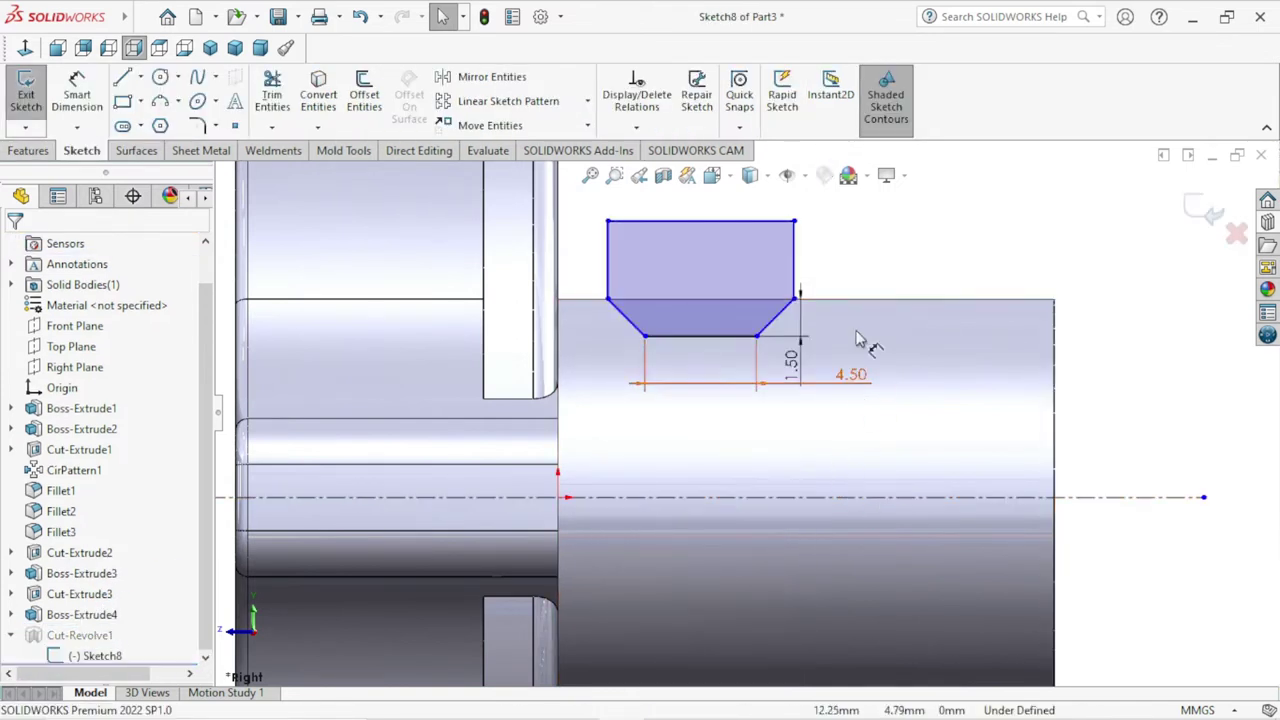
pyautogui.scroll(-1, 795, 397)
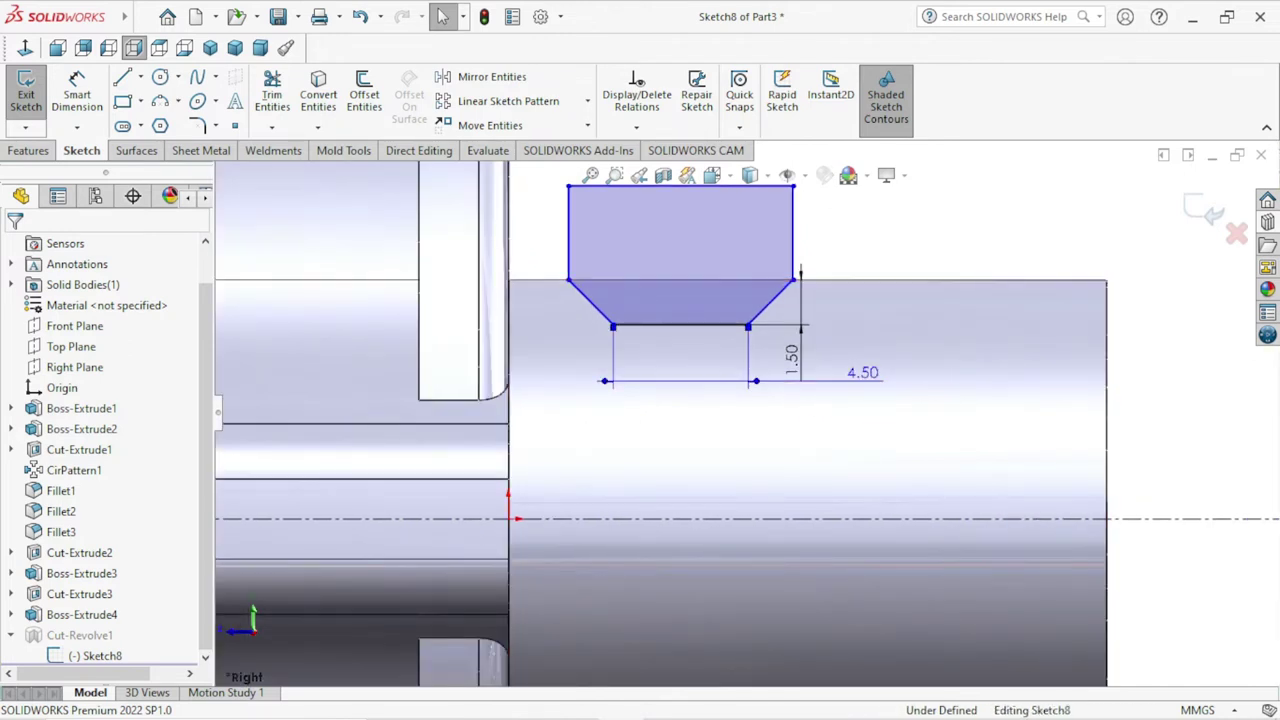
pyautogui.press('Delete')
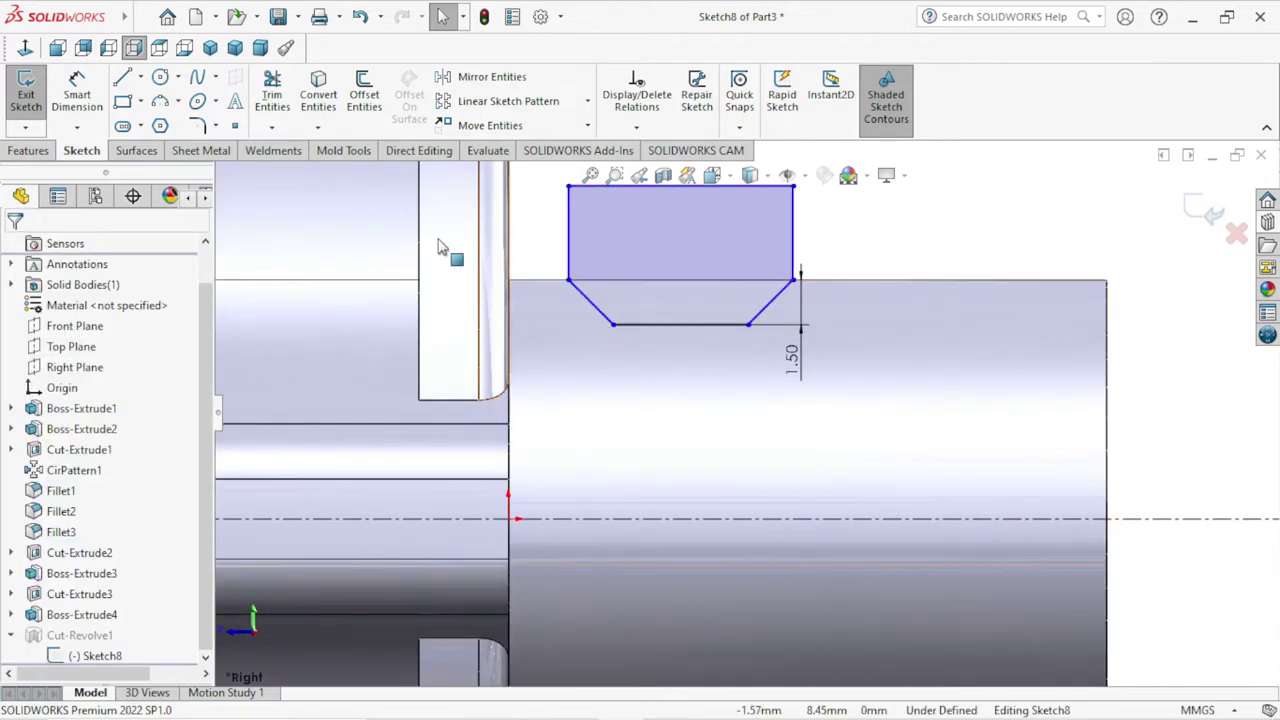
pyautogui.click(77, 92)
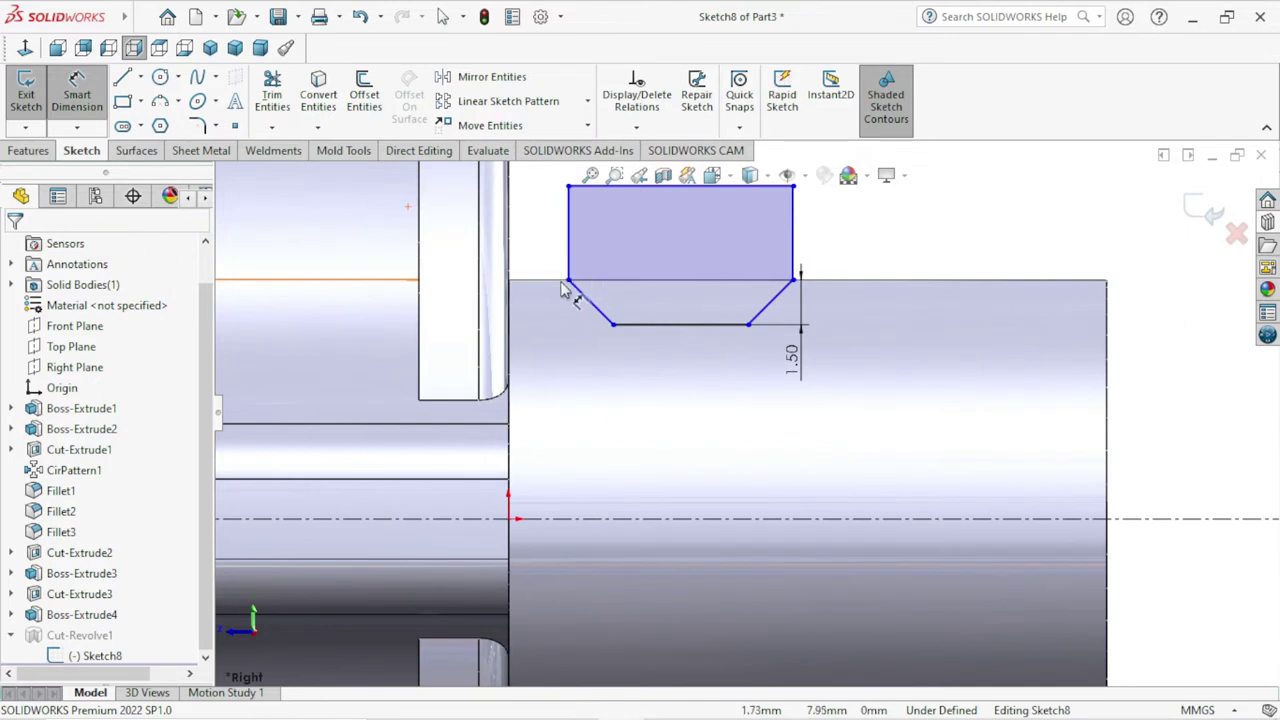
pyautogui.click(568, 281)
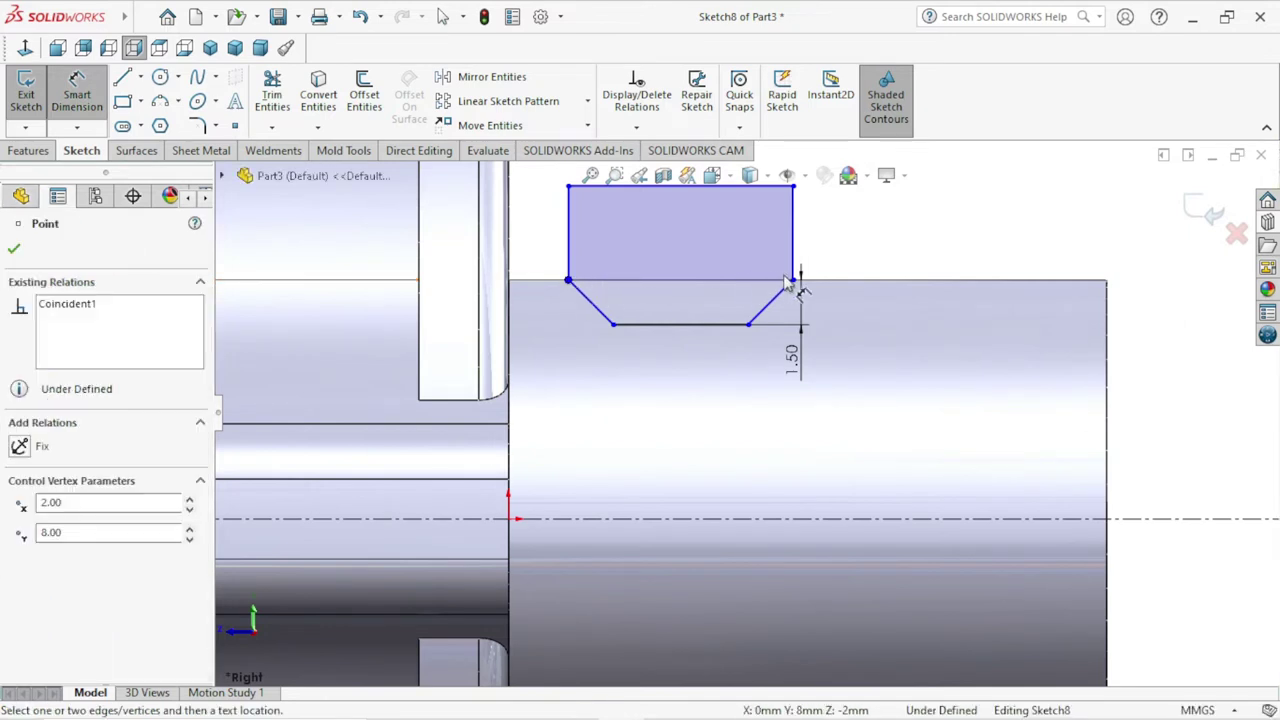
pyautogui.click(794, 281)
pyautogui.click(685, 407)
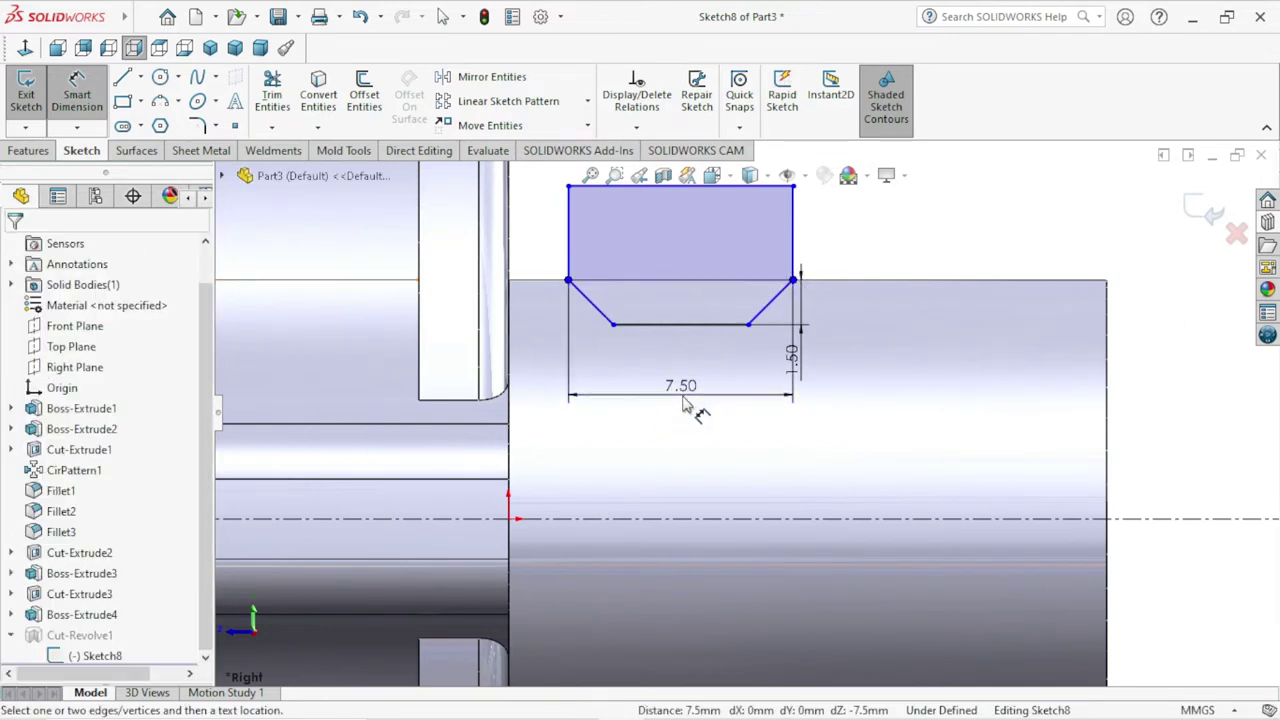
pyautogui.write('4')
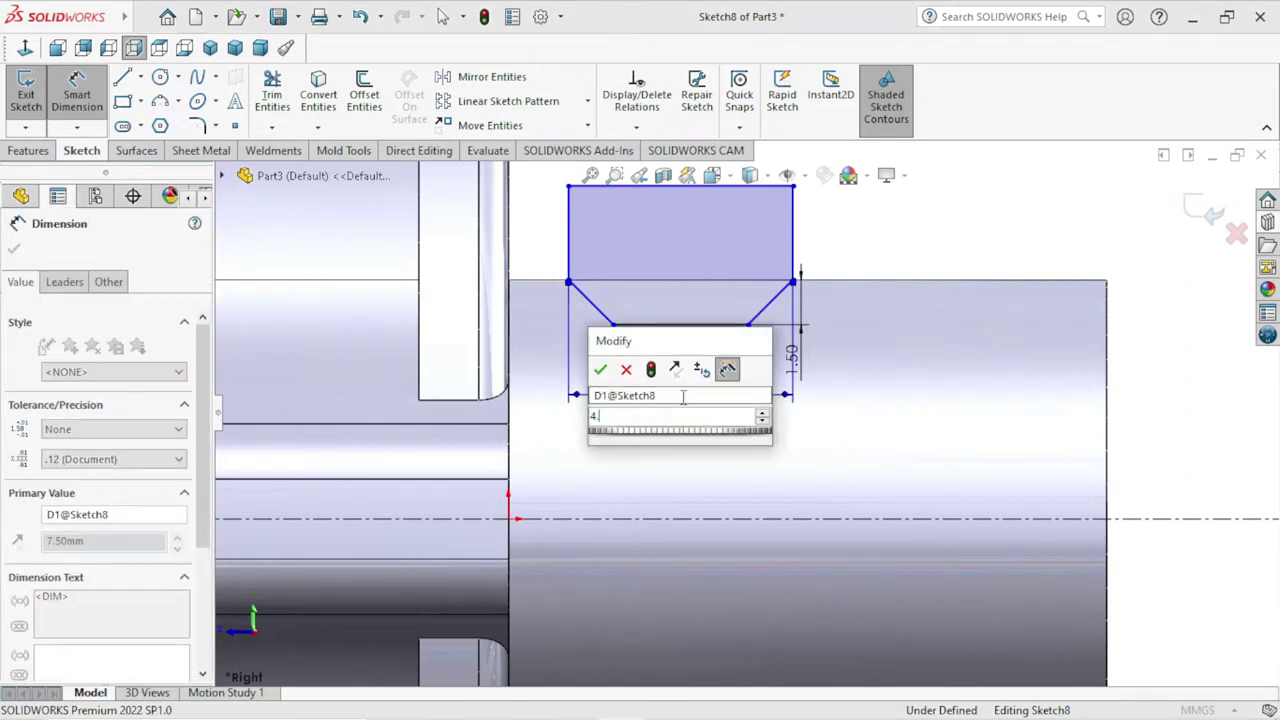
pyautogui.write('.5')
pyautogui.click(601, 372)
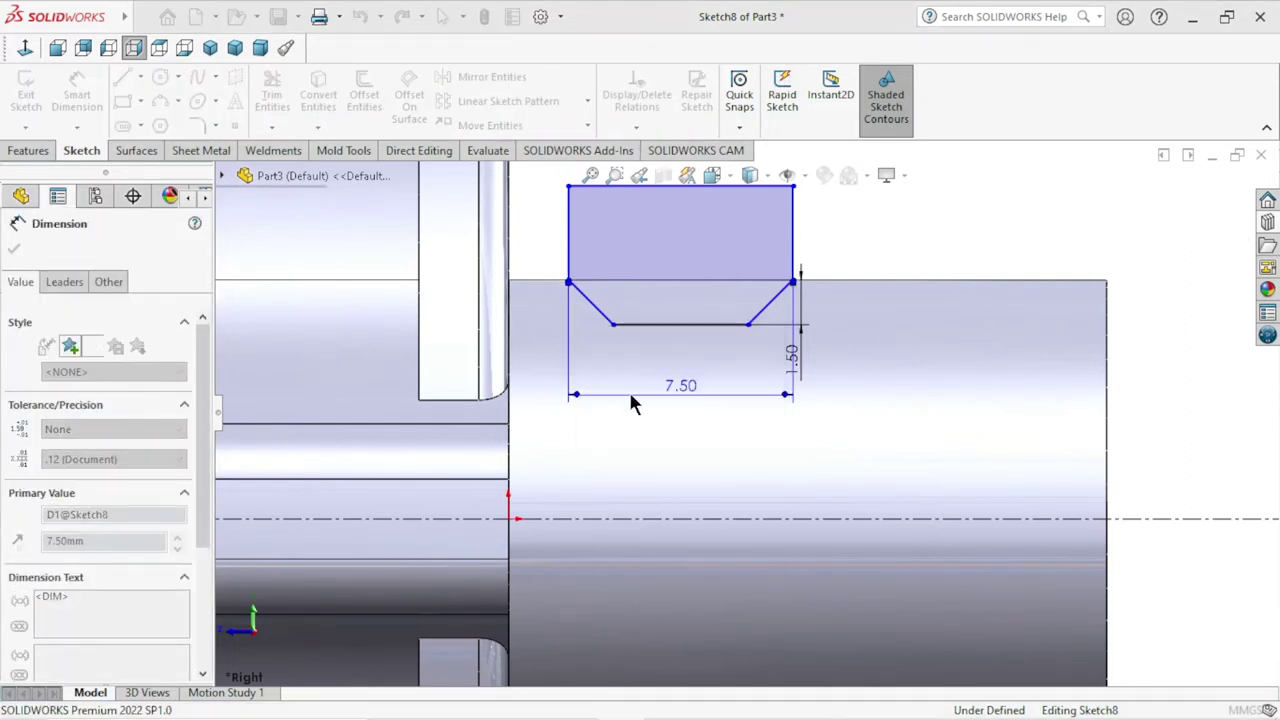
# - Set the profile 2 mm from the flange face and exit the sketch to rebuild the cut
pyautogui.scroll(3, 757, 418)
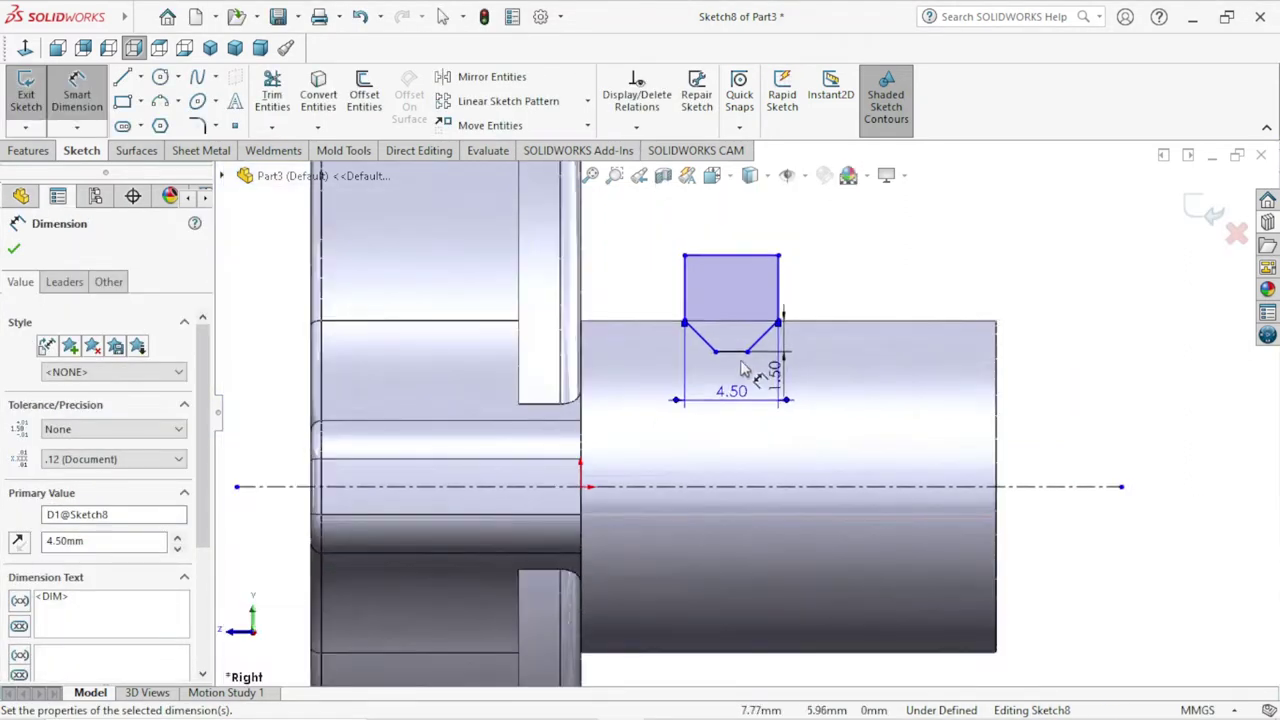
pyautogui.scroll(-3, 614, 400)
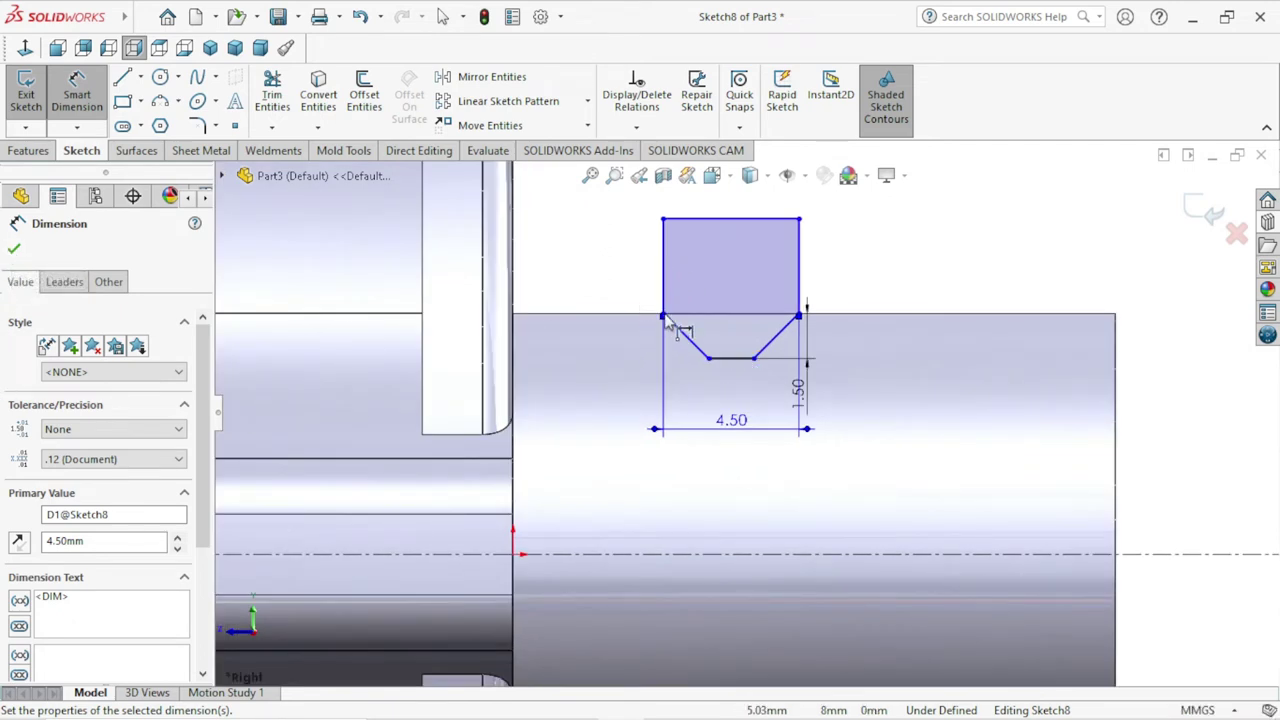
pyautogui.scroll(-1, 672, 332)
pyautogui.scroll(-1, 660, 334)
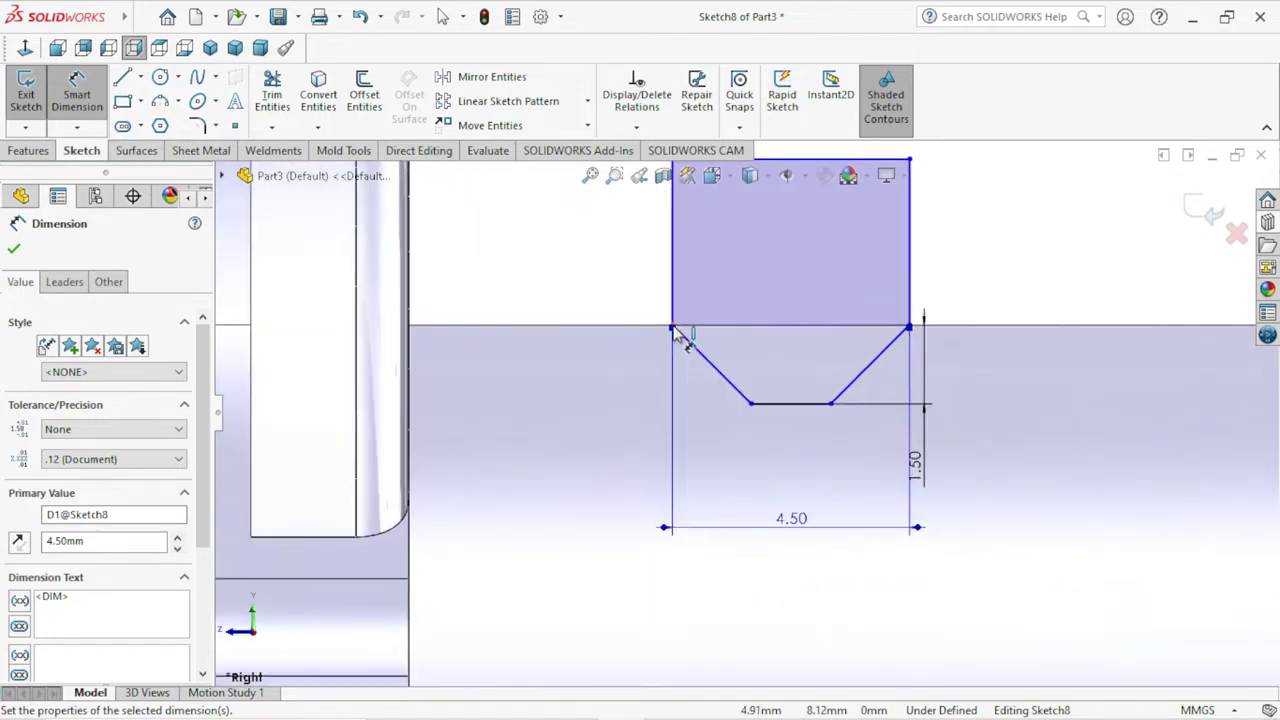
pyautogui.scroll(-2, 680, 336)
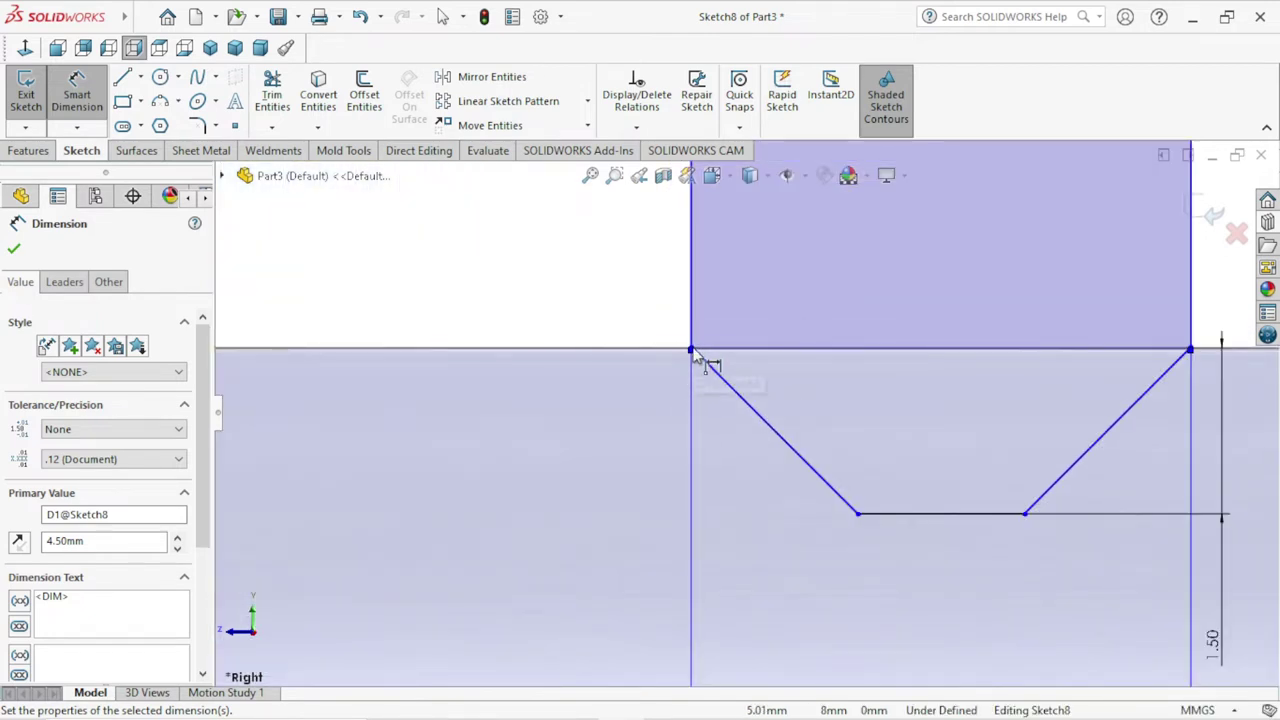
pyautogui.click(692, 345)
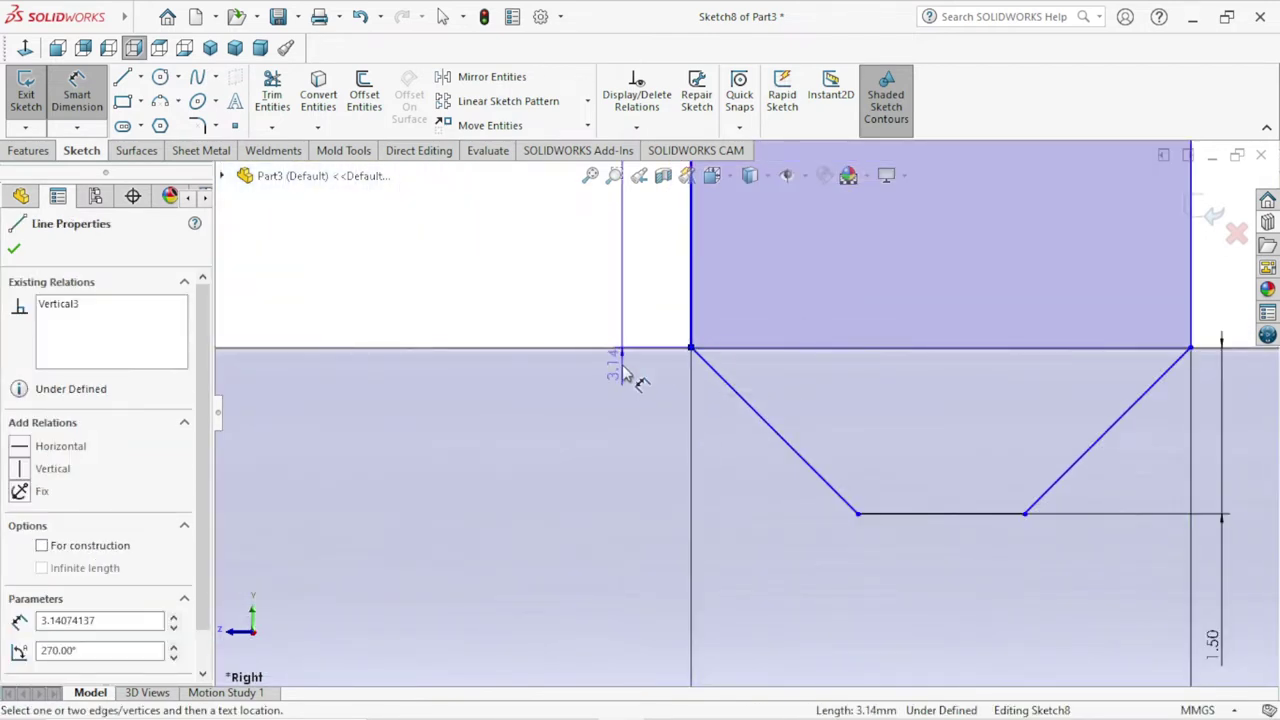
pyautogui.scroll(3, 623, 372)
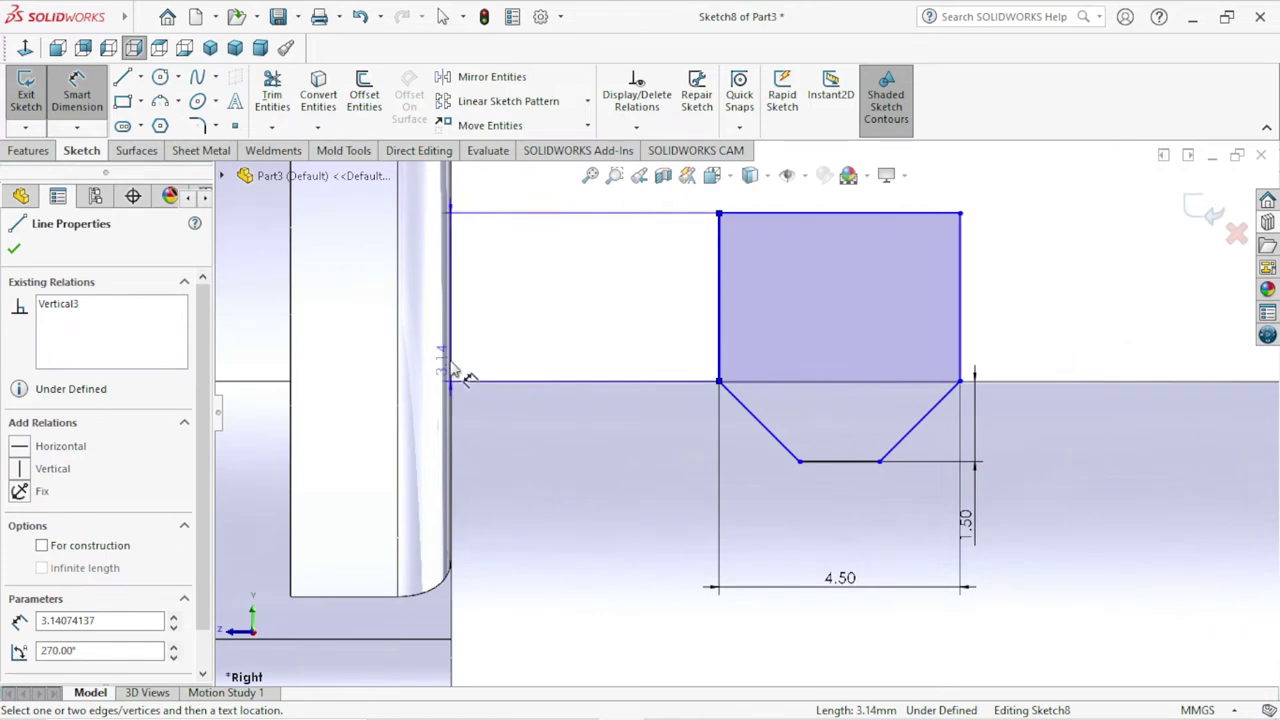
pyautogui.click(549, 345)
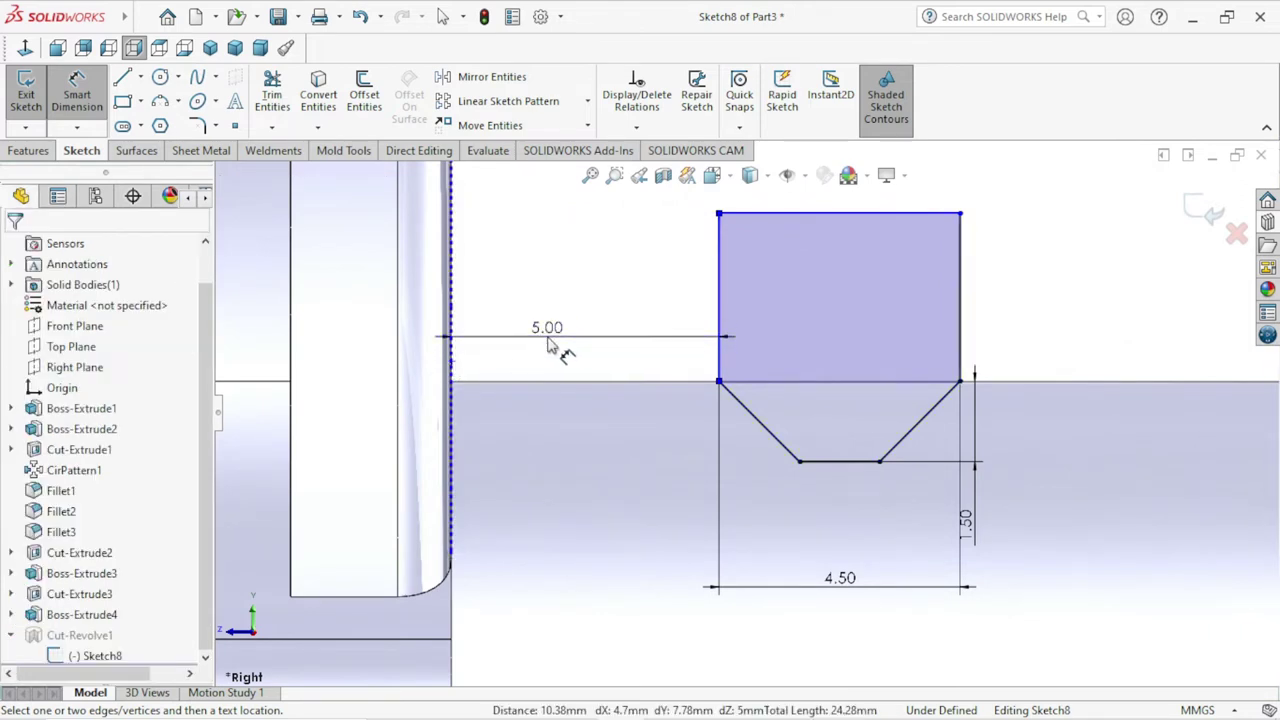
pyautogui.doubleClick(552, 332)
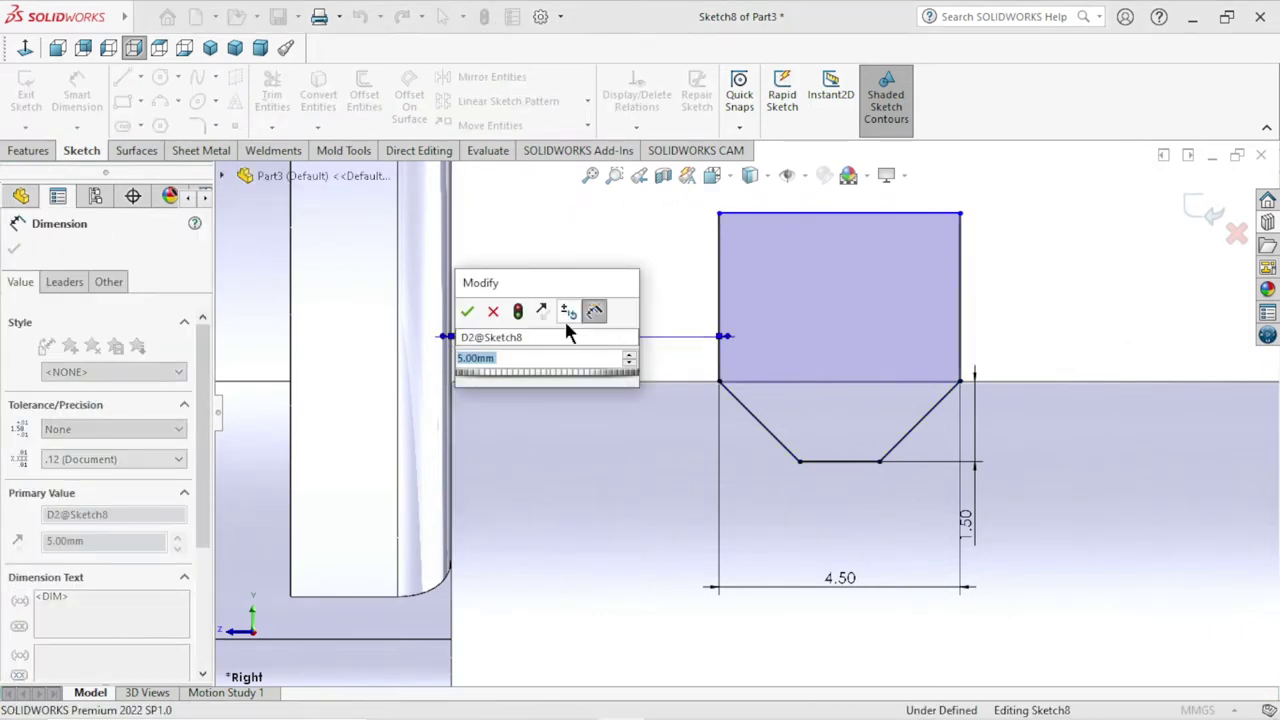
pyautogui.write('2')
pyautogui.click(467, 312)
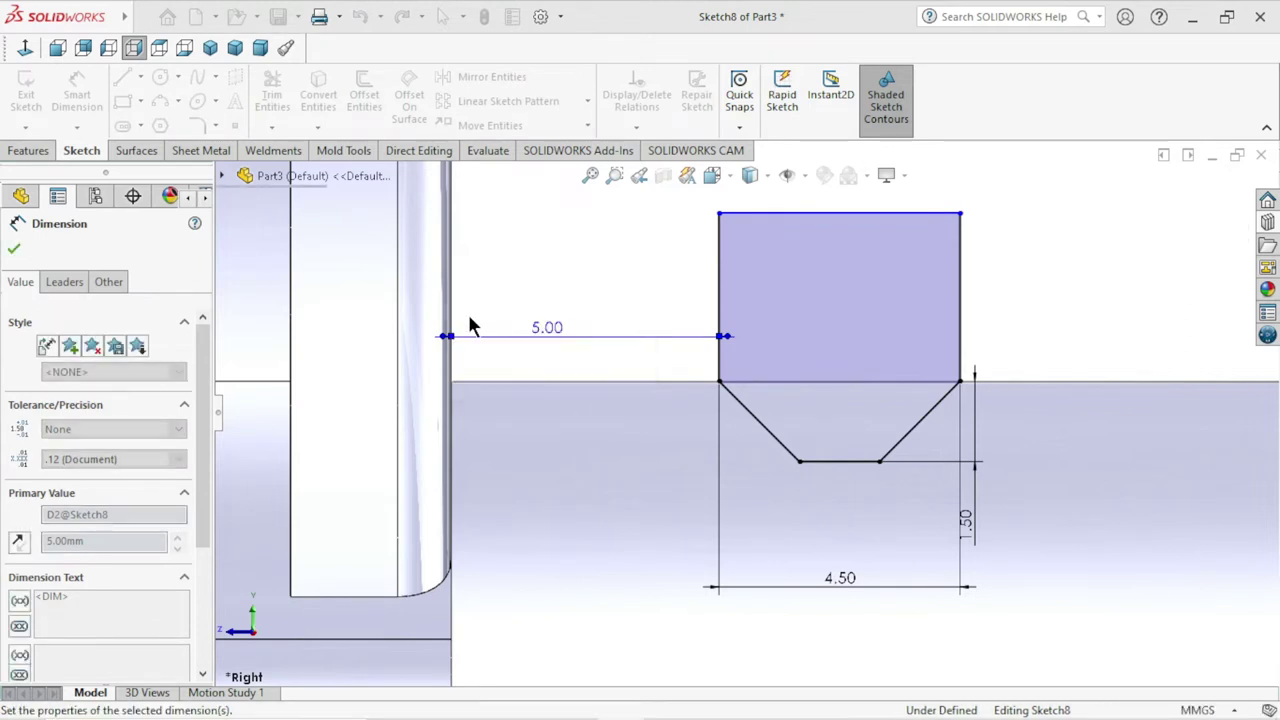
pyautogui.click(16, 252)
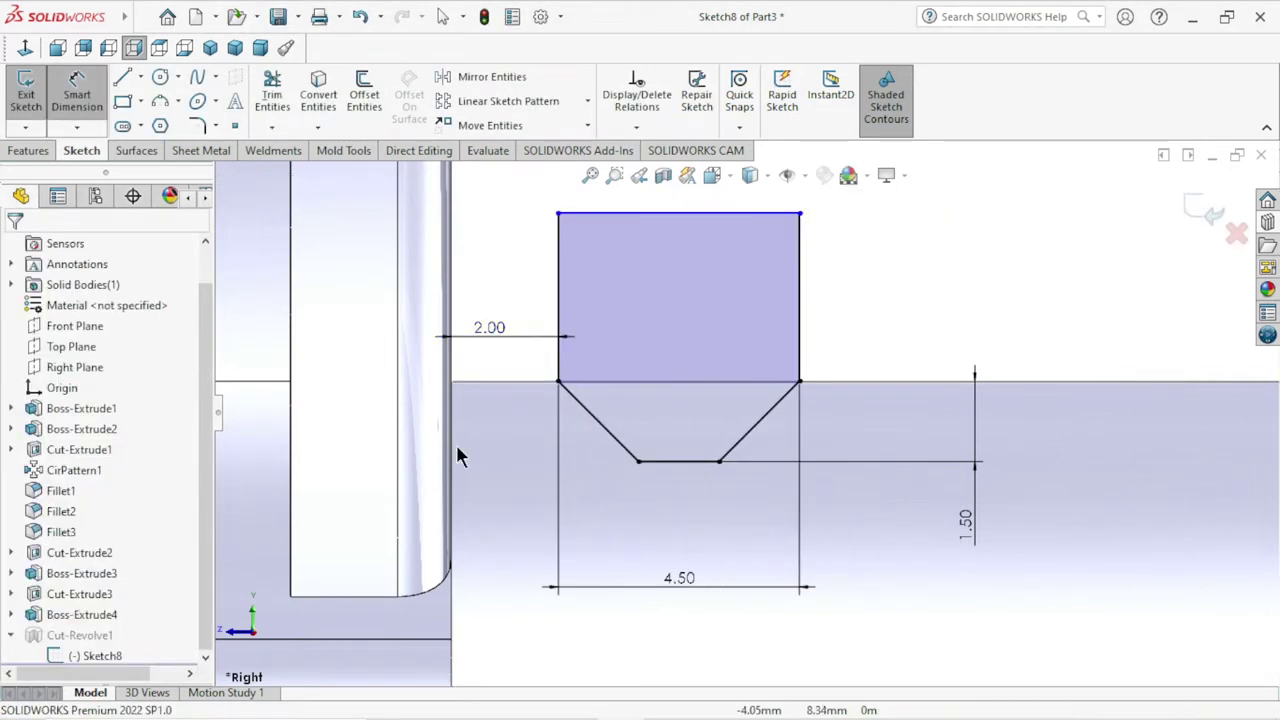
pyautogui.click(1192, 210)
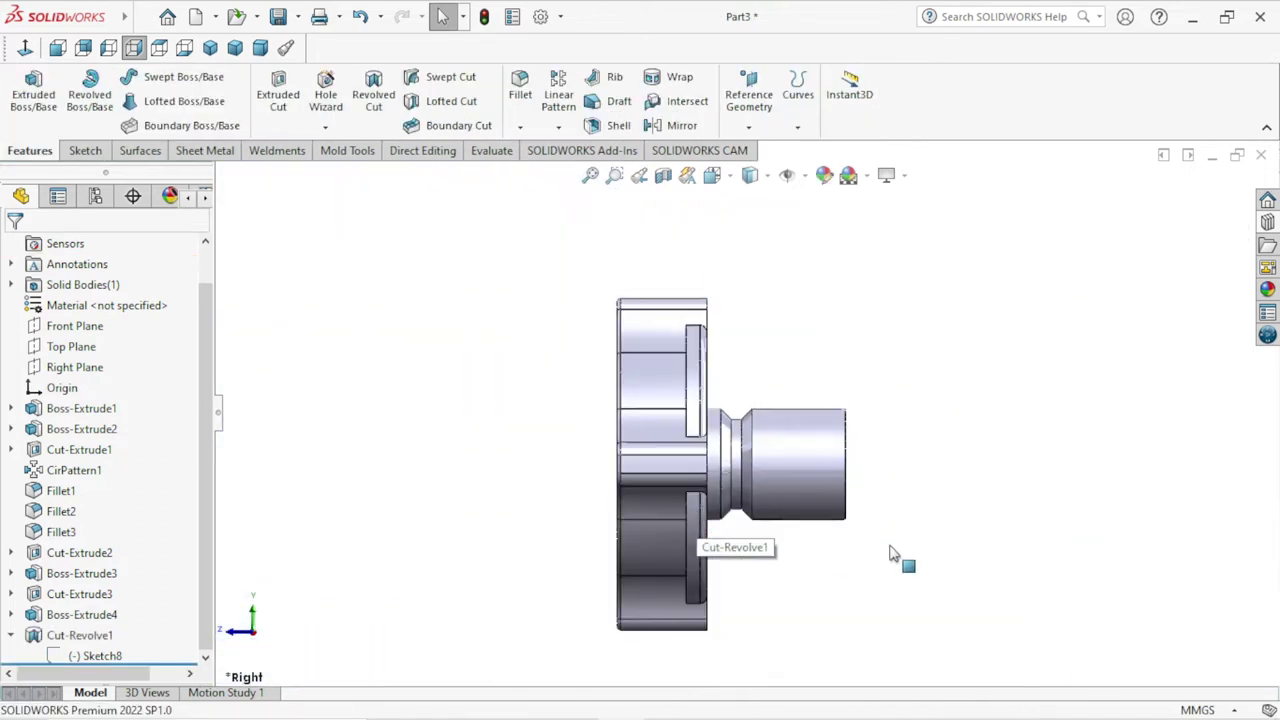
# - Turn the part to an isometric view and orbit it to show the shaft end and V-groove
pyautogui.hotkey('ctrl', '7')
pyautogui.press('f')
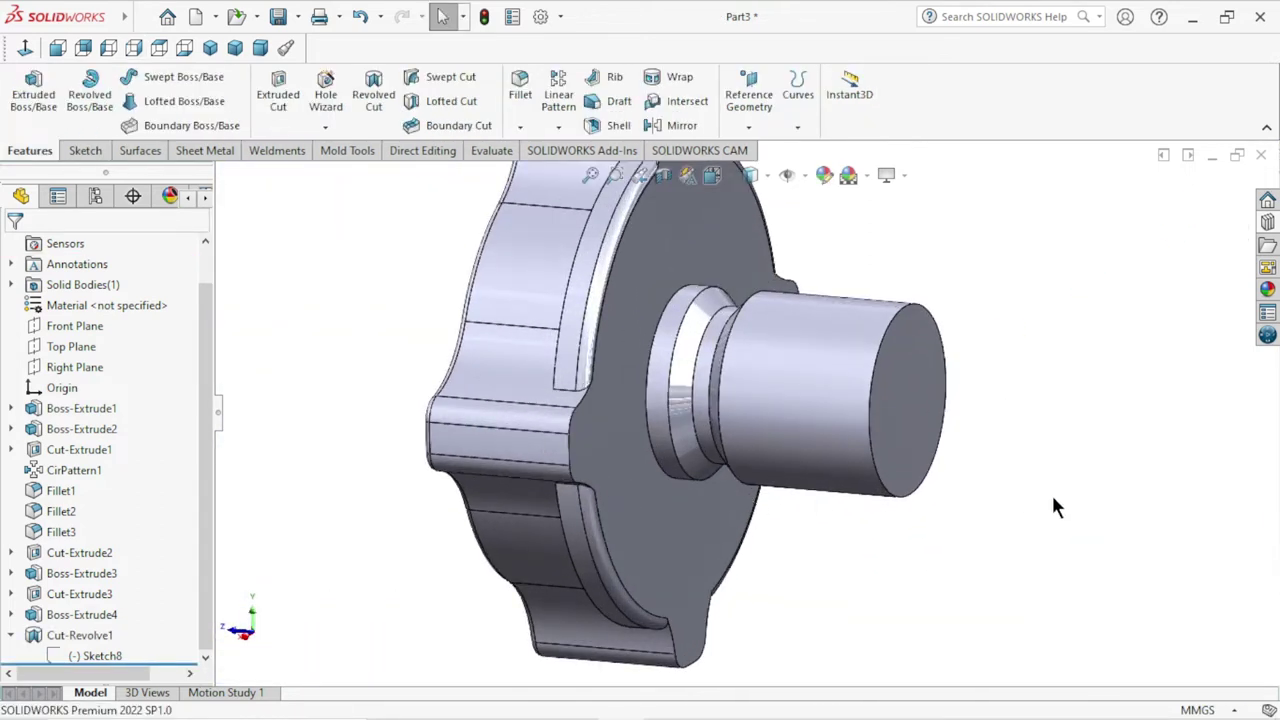
pyautogui.press('Left')
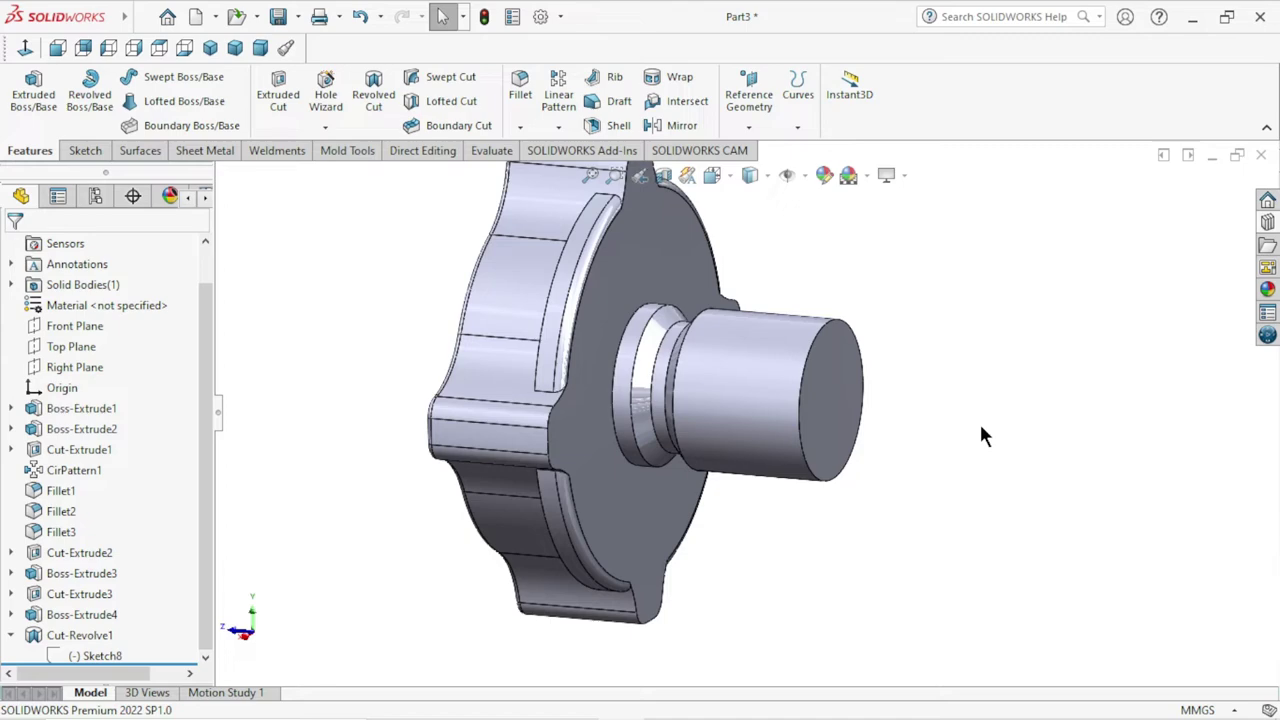
pyautogui.moveTo(982, 447)
pyautogui.mouseDown(button='middle')
pyautogui.moveTo(990, 393)
pyautogui.moveTo(987, 404)
pyautogui.mouseUp(button='middle')
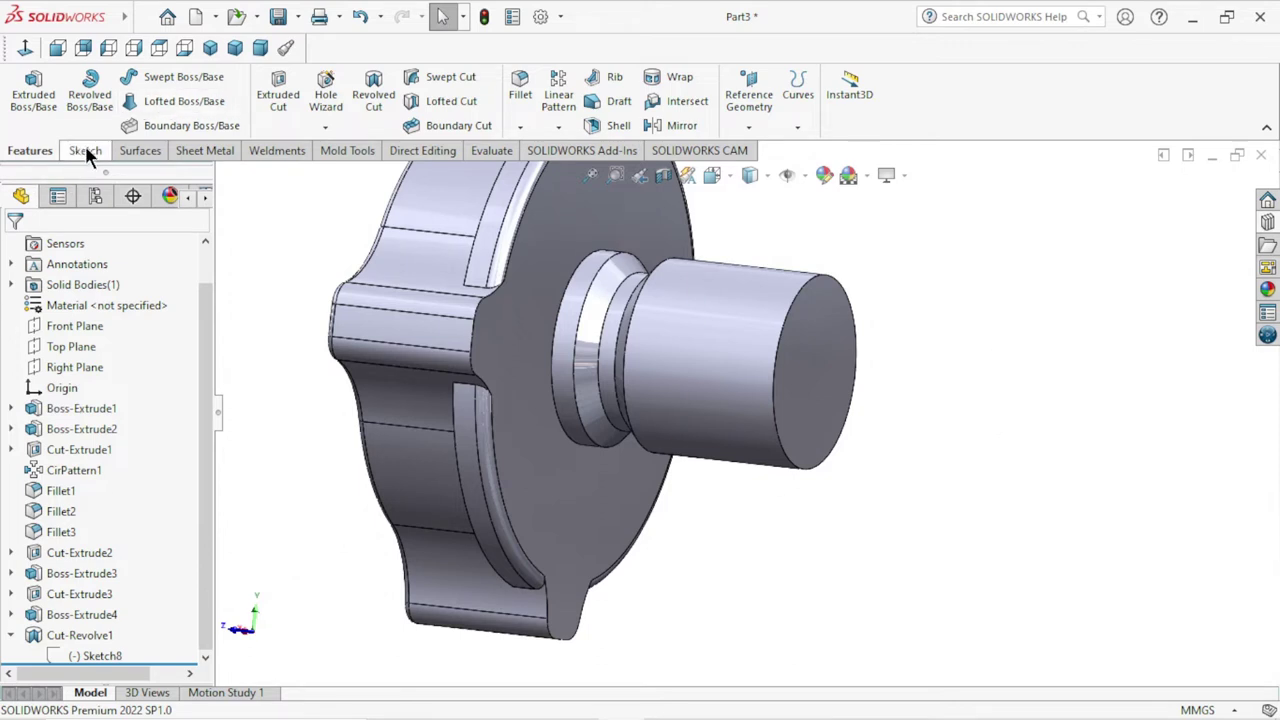
# - Sketch an origin-centred circle on the shaft's flat end face, viewed Normal To
pyautogui.click(815, 360)
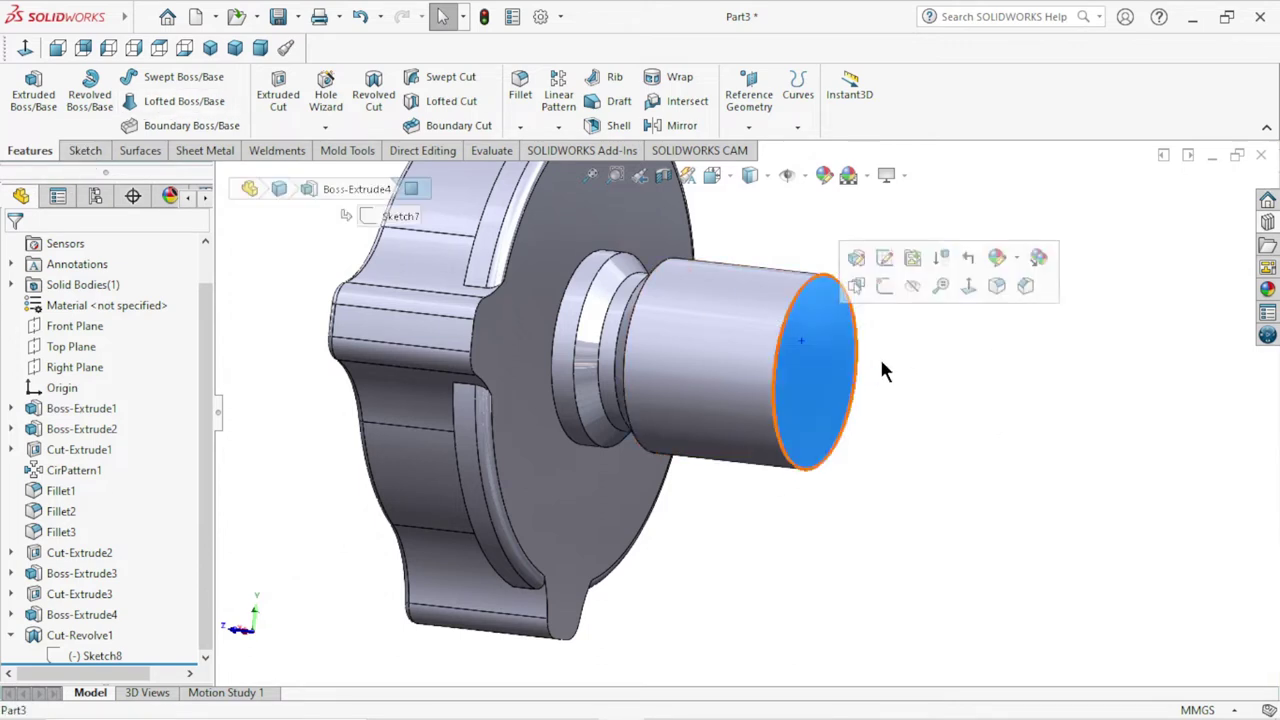
pyautogui.click(889, 288)
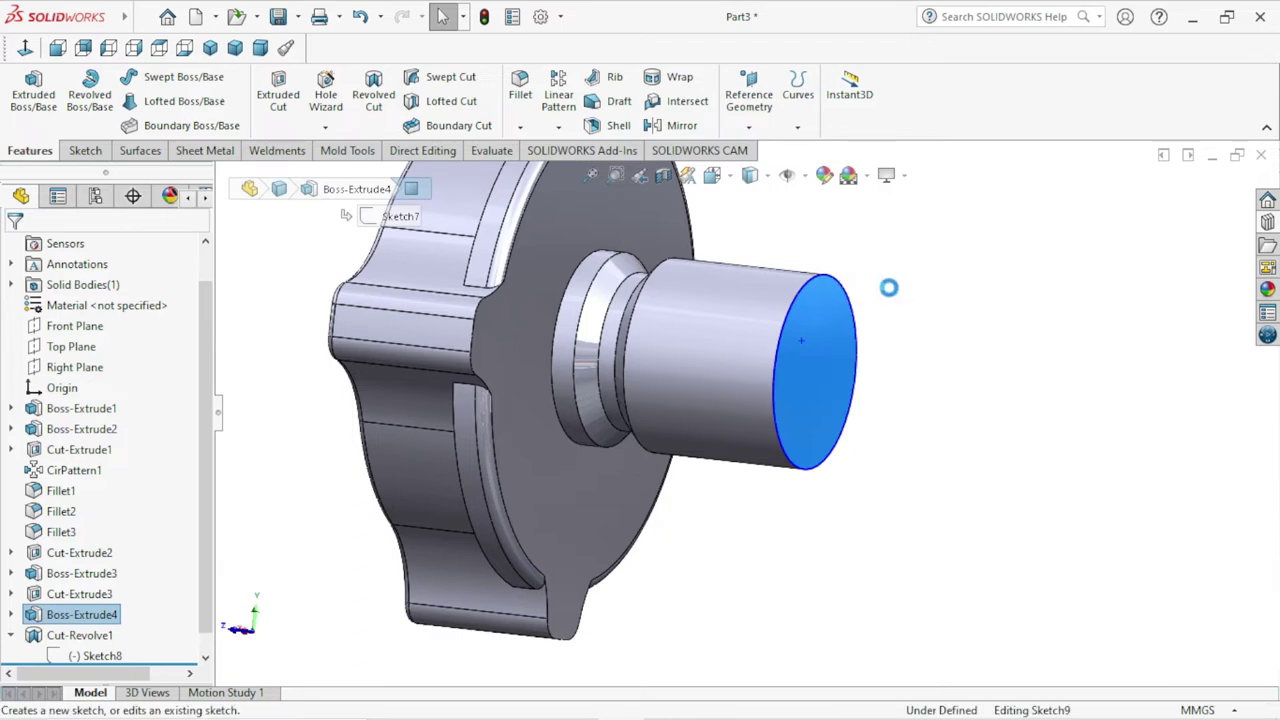
pyautogui.click(25, 47)
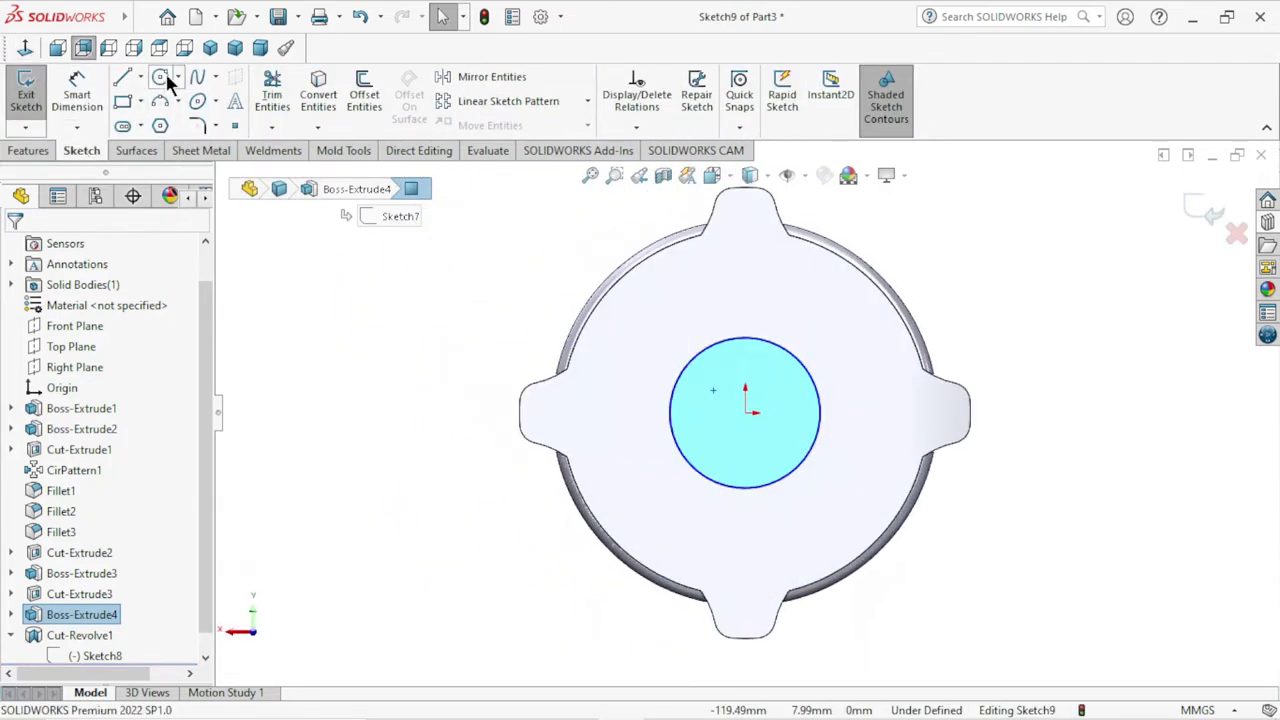
pyautogui.click(163, 78)
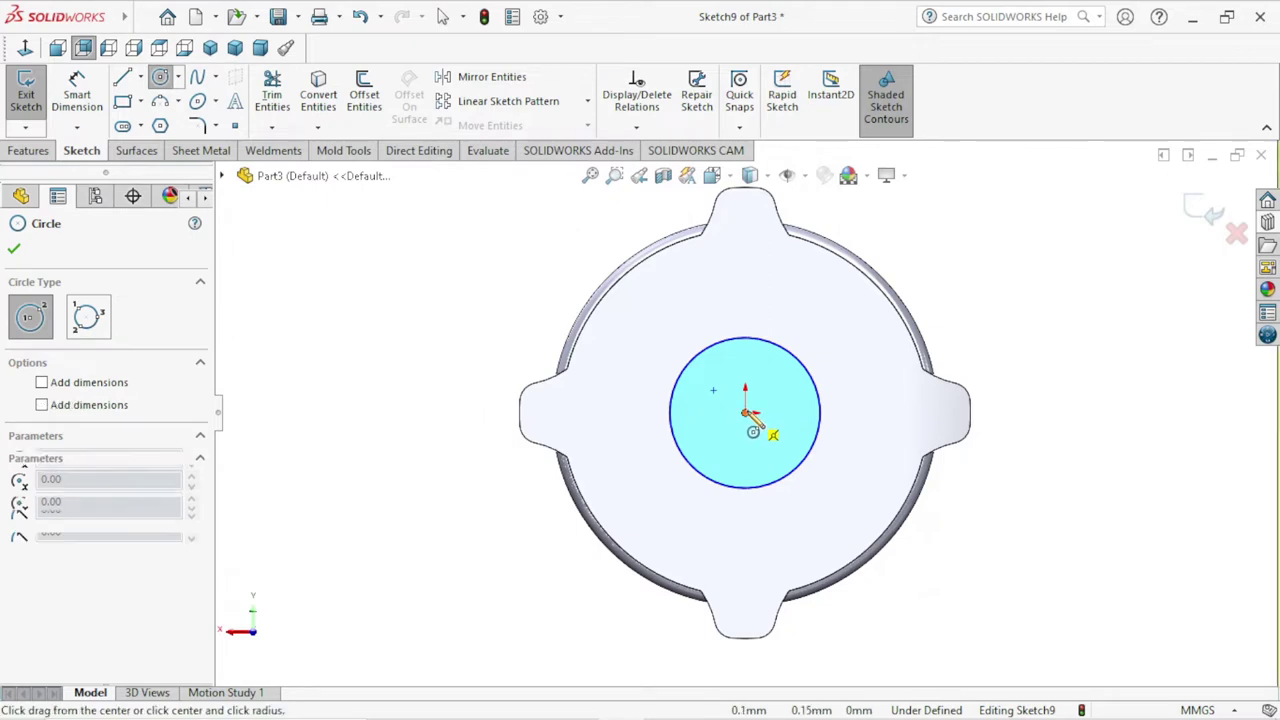
pyautogui.click(745, 412)
pyautogui.click(797, 386)
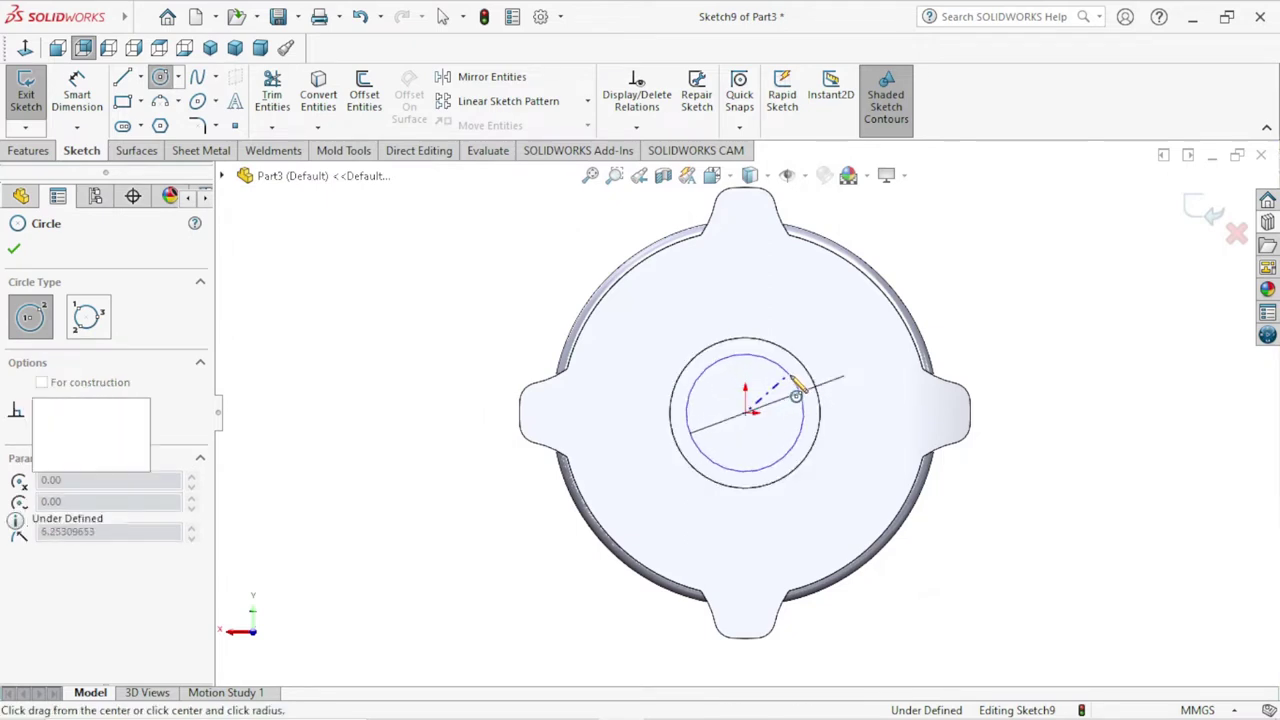
pyautogui.rightClick(963, 285)
pyautogui.click(986, 268)
# - Dimension the circle to a 14 mm diameter, fully defining Sketch9
pyautogui.click(77, 90)
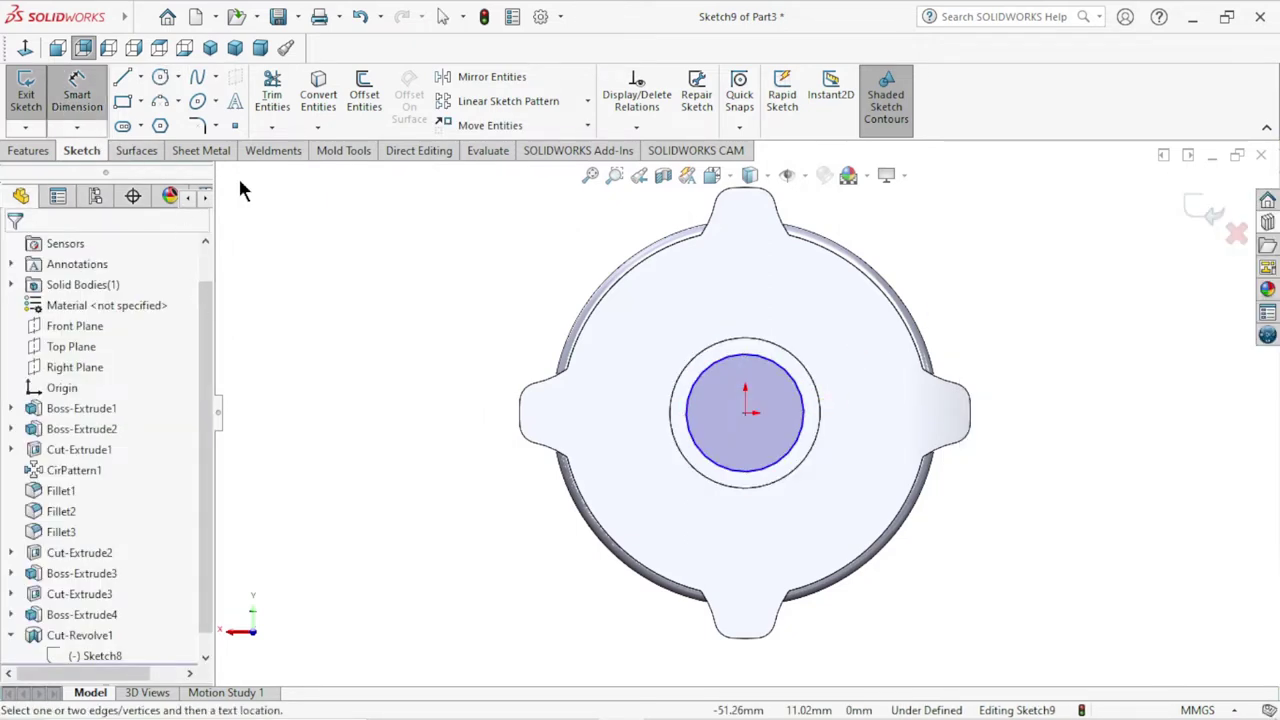
pyautogui.click(806, 408)
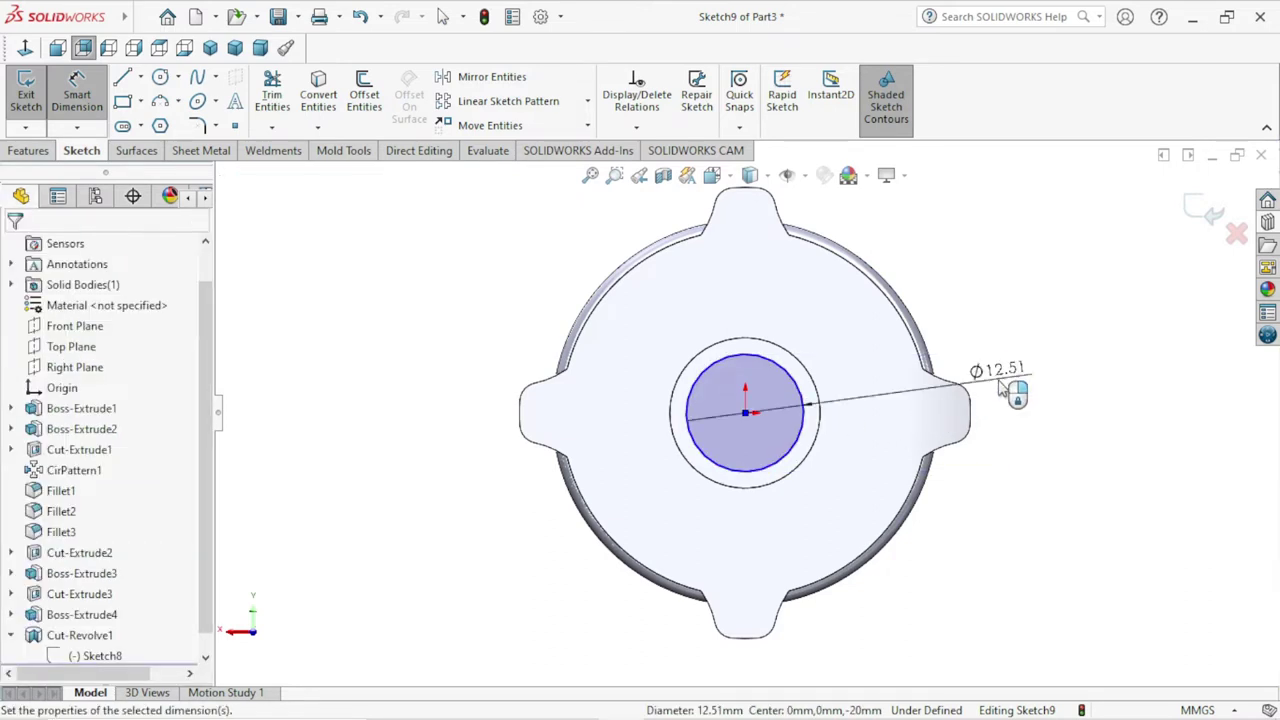
pyautogui.click(1000, 388)
pyautogui.write('14')
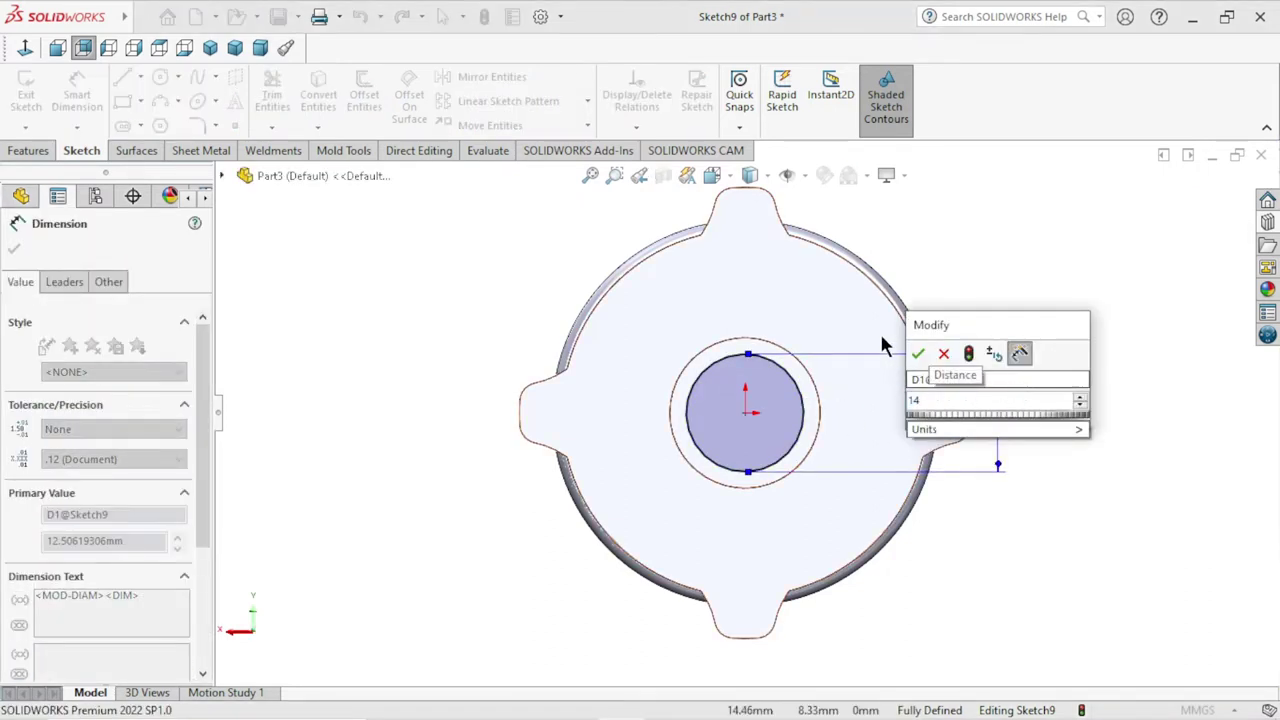
pyautogui.click(918, 353)
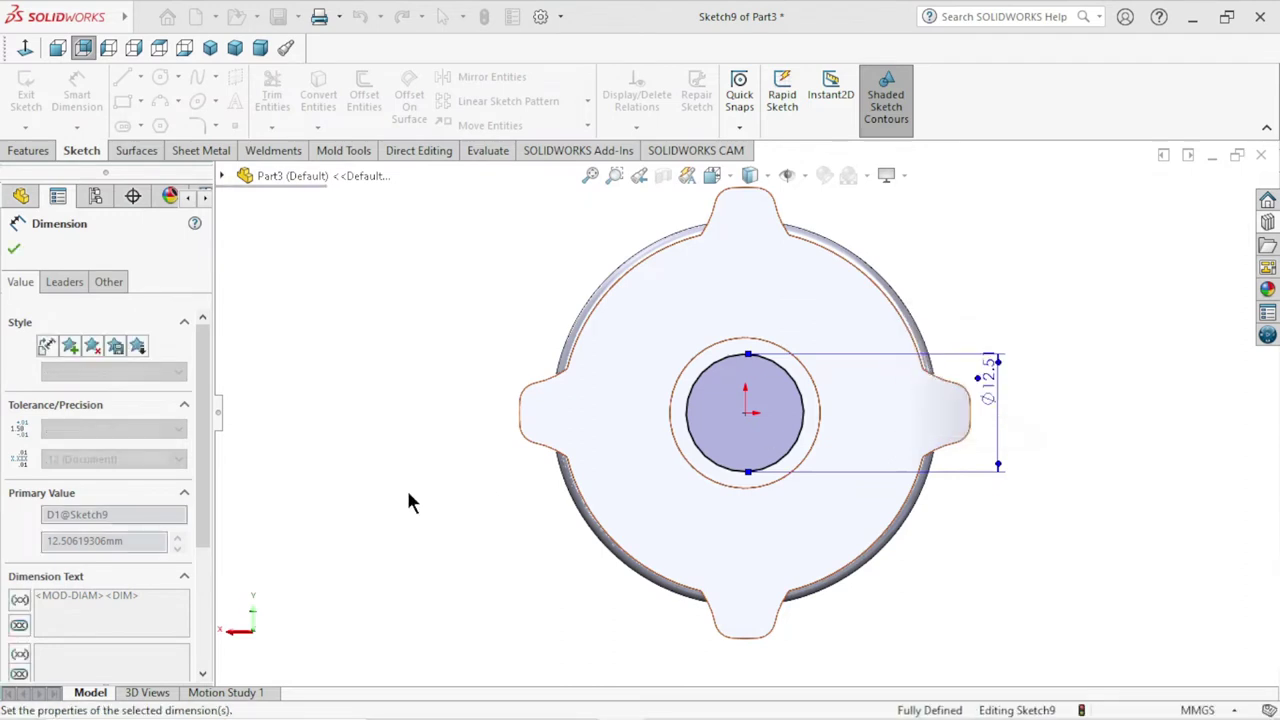
pyautogui.click(14, 249)
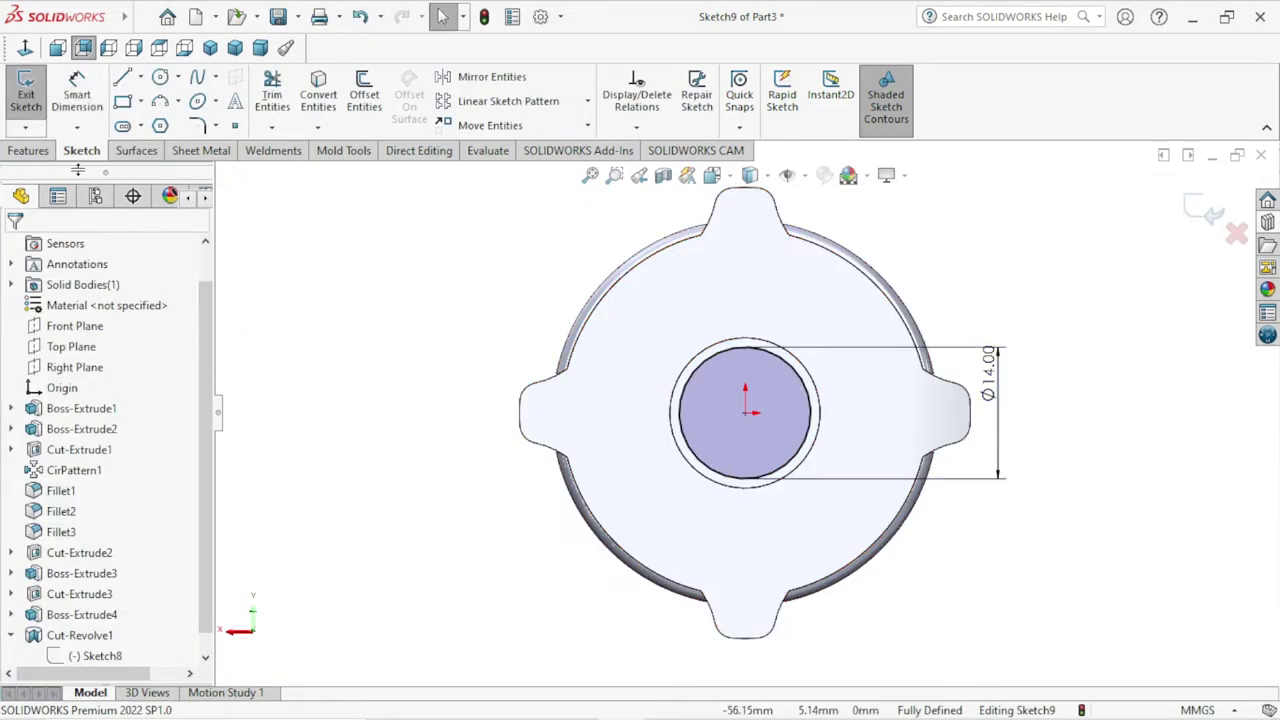
pyautogui.click(48, 152)
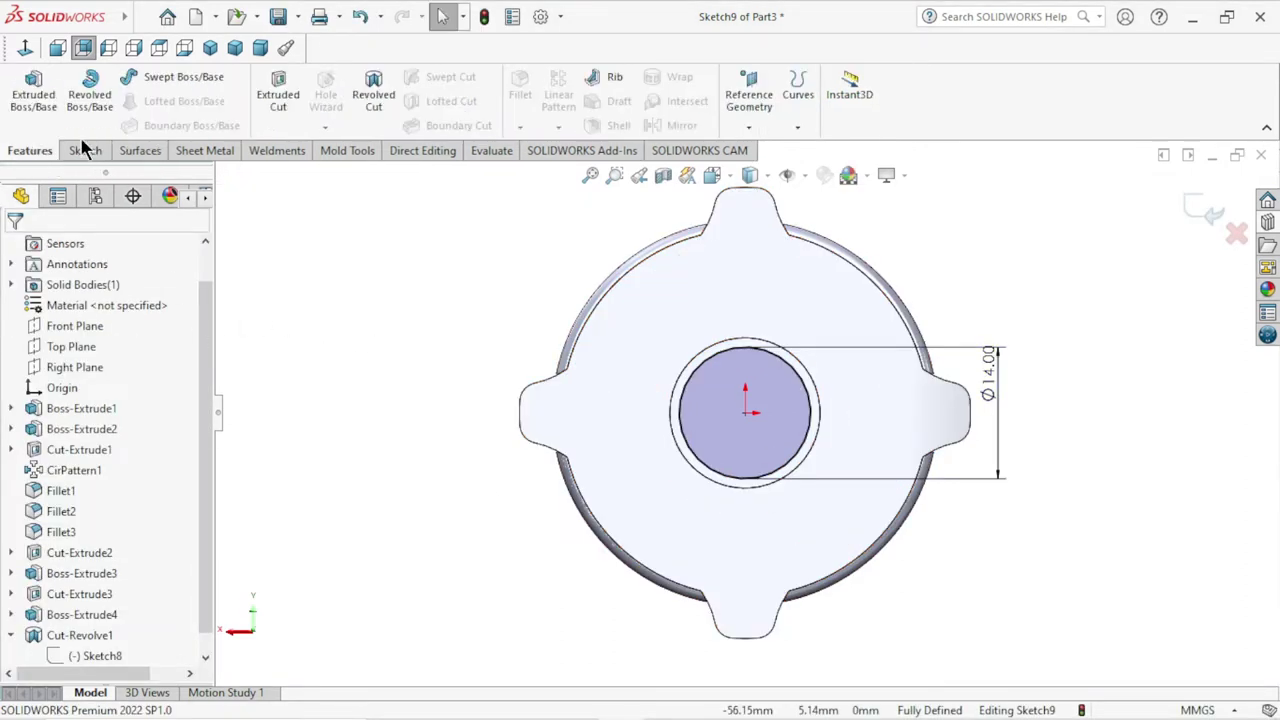
# - Extrude-cut Sketch9 Blind 11 mm deep with Flip side to cut into the shaft end
pyautogui.click(289, 99)
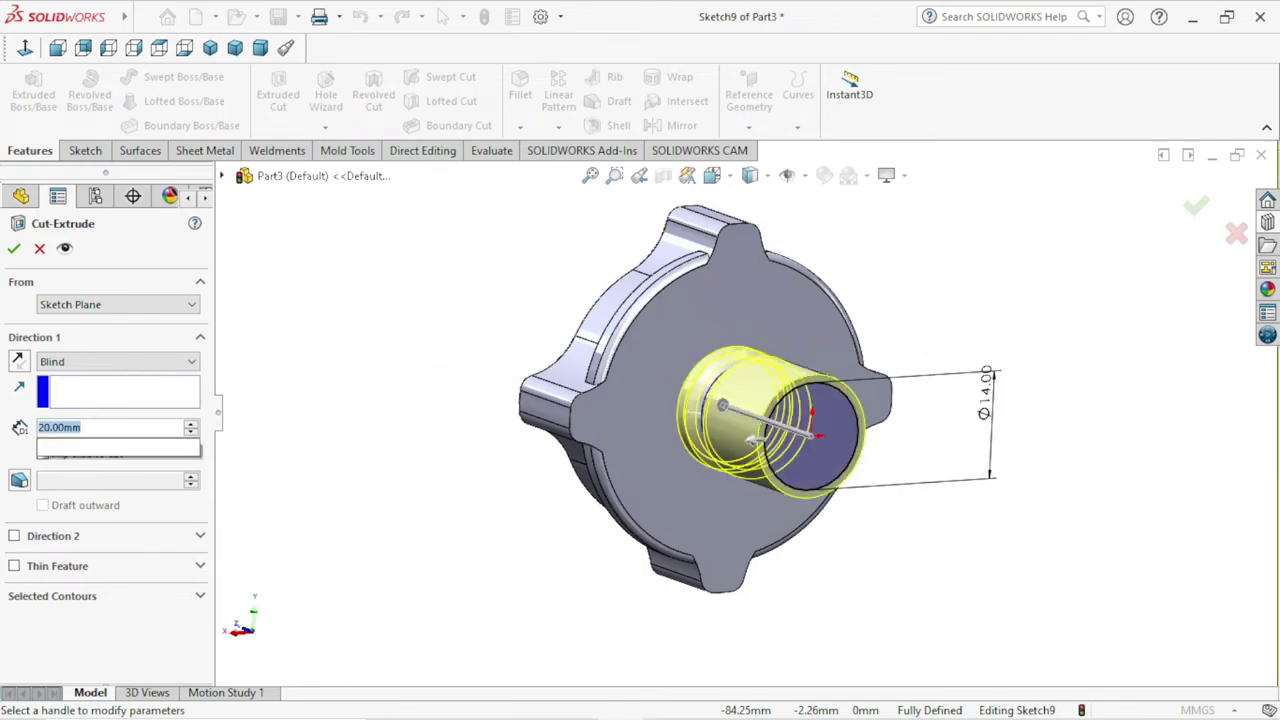
pyautogui.write('10')
pyautogui.press('Return')
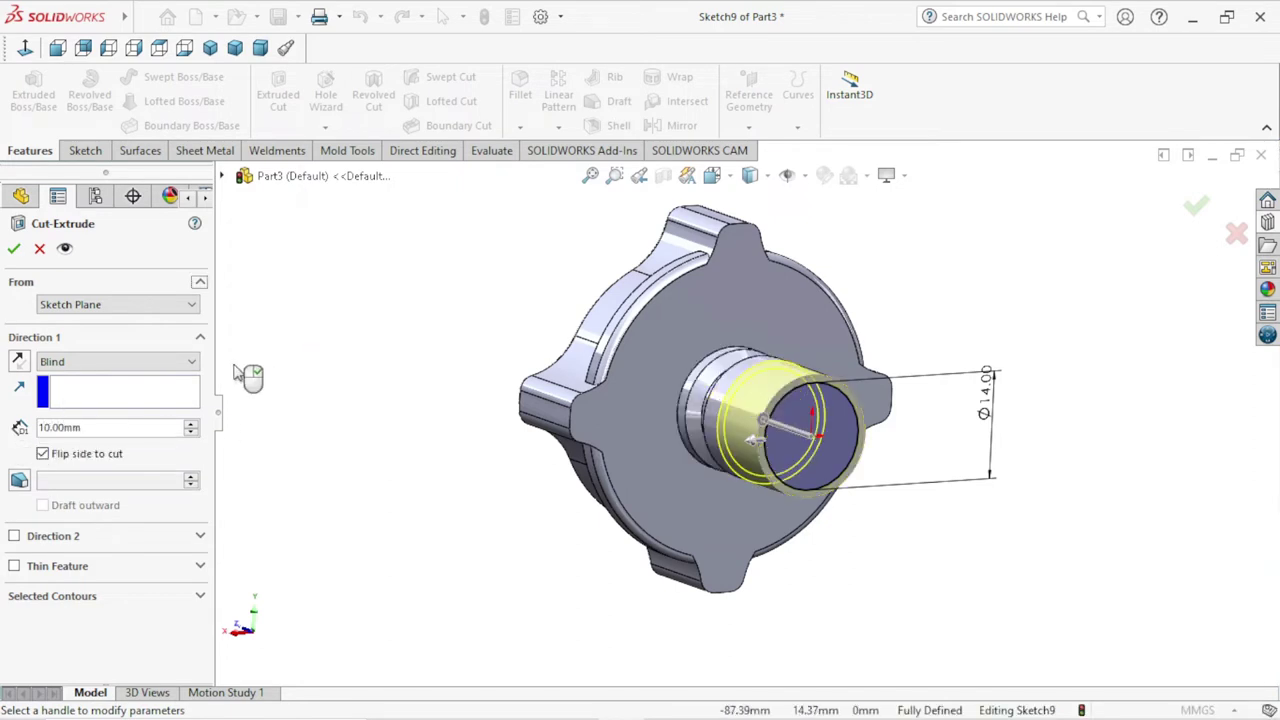
pyautogui.moveTo(408, 483)
pyautogui.mouseDown(button='middle')
pyautogui.moveTo(480, 517)
pyautogui.moveTo(457, 514)
pyautogui.moveTo(471, 477)
pyautogui.moveTo(480, 497)
pyautogui.moveTo(440, 465)
pyautogui.mouseUp(button='middle')
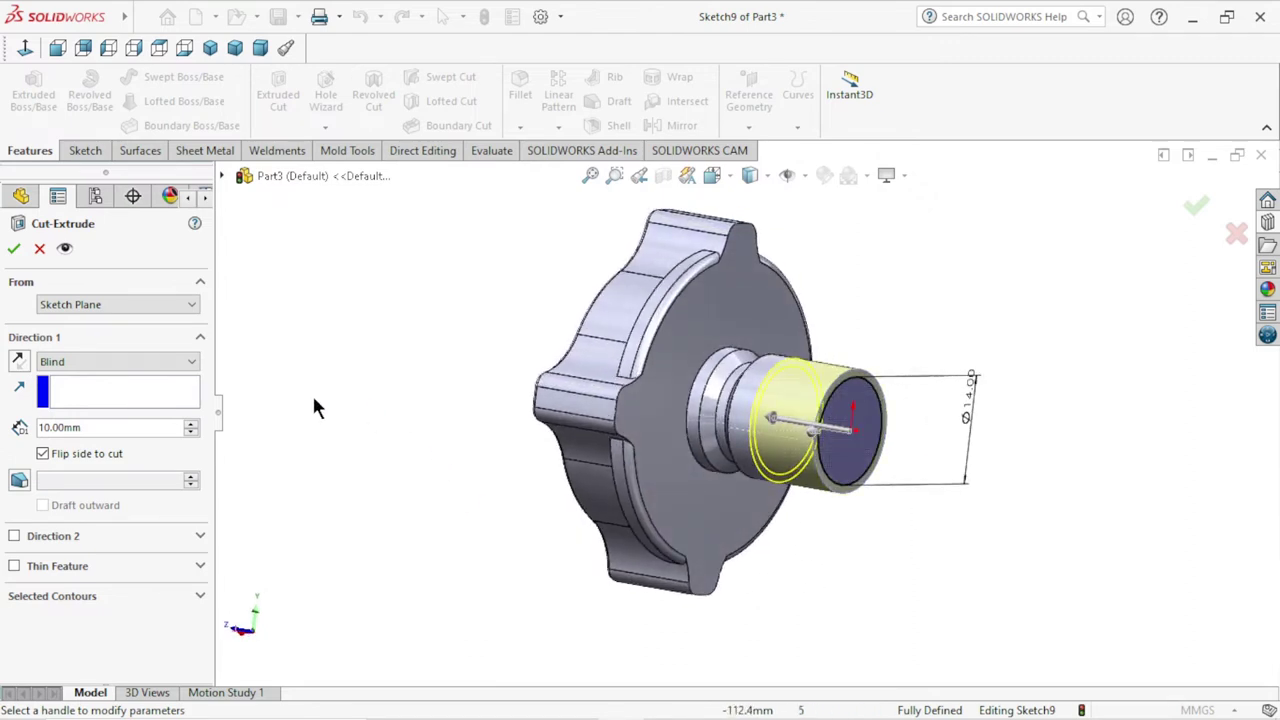
pyautogui.moveTo(87, 426); pyautogui.dragTo(2, 435)
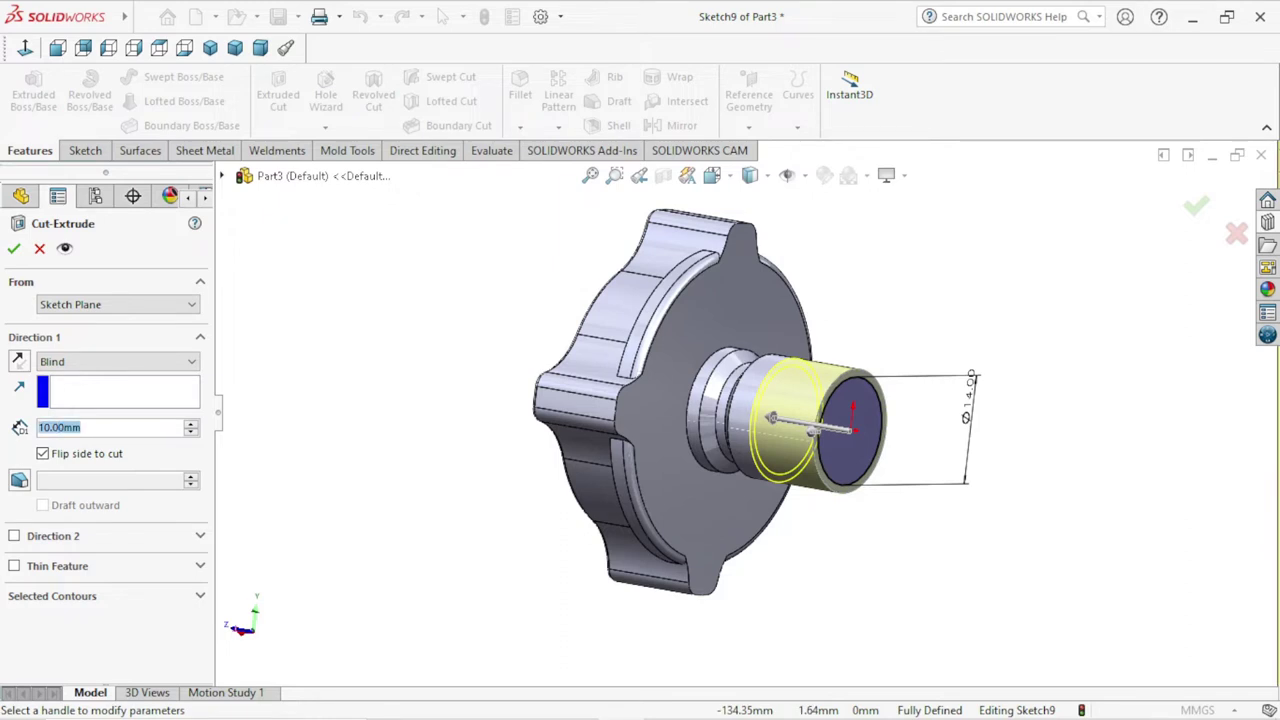
pyautogui.write('11')
pyautogui.press('Return')
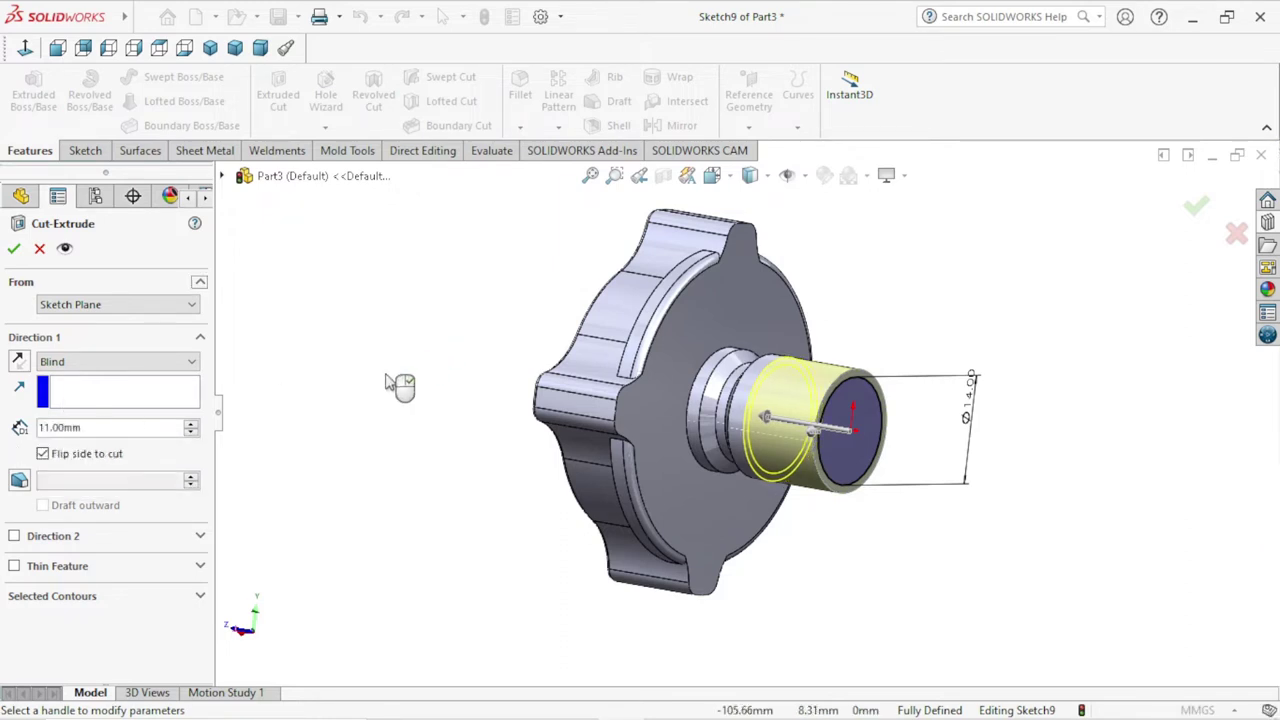
pyautogui.moveTo(400, 386); pyautogui.dragTo(394, 374, button='middle')
pyautogui.click(14, 248)
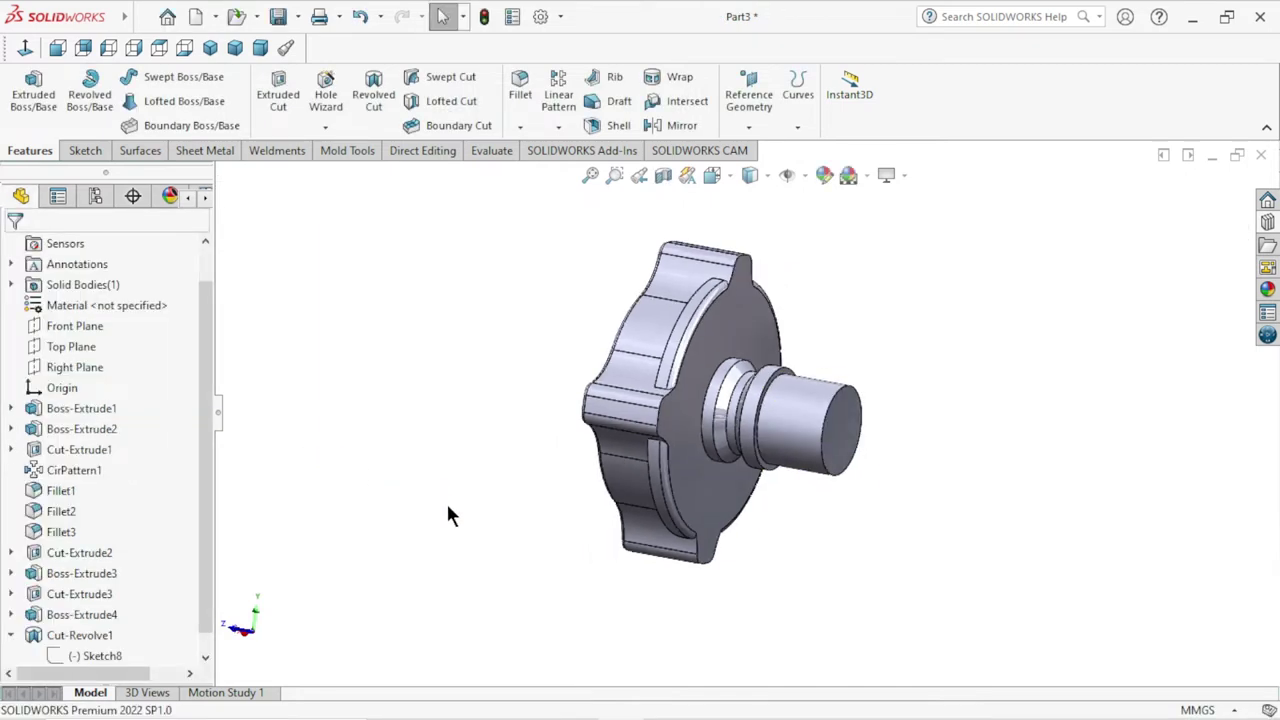
# - Add a 2 mm fillet to the shoulder edge where the shaft steps down to the reduced end
pyautogui.moveTo(836, 626); pyautogui.dragTo(771, 445, button='middle')
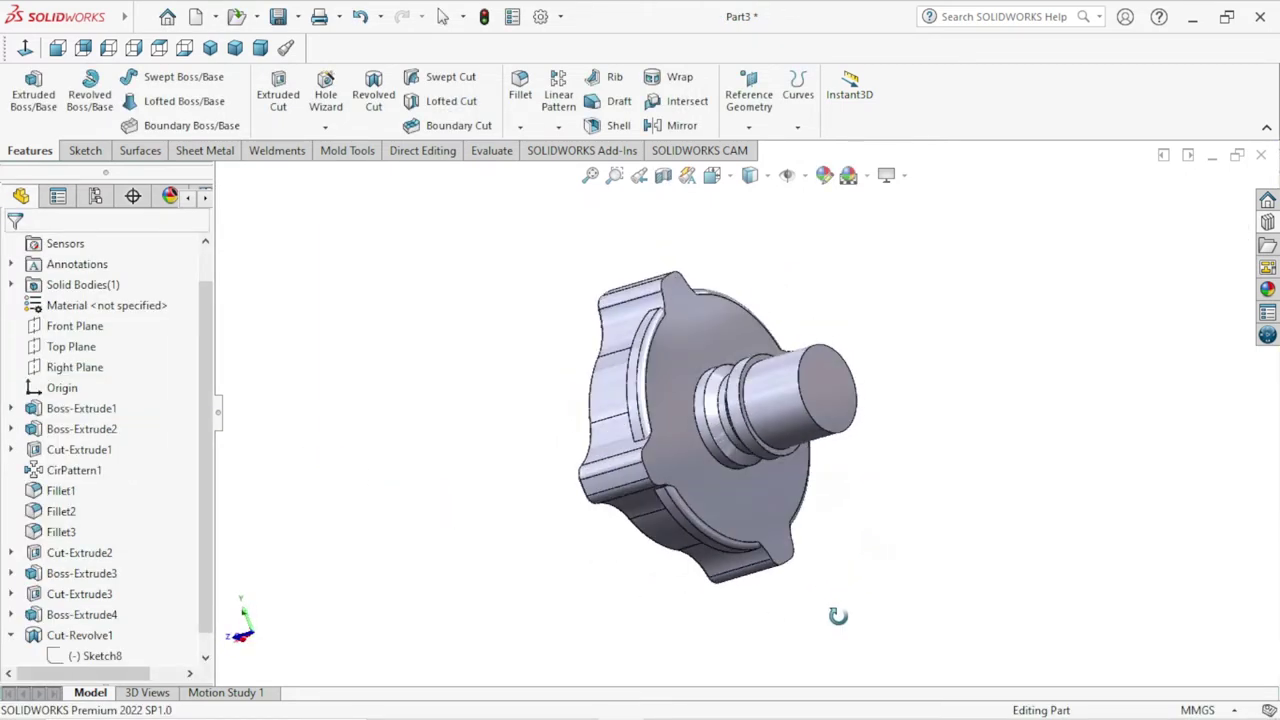
pyautogui.scroll(-3, 771, 445)
pyautogui.moveTo(971, 526); pyautogui.dragTo(817, 463, button='middle')
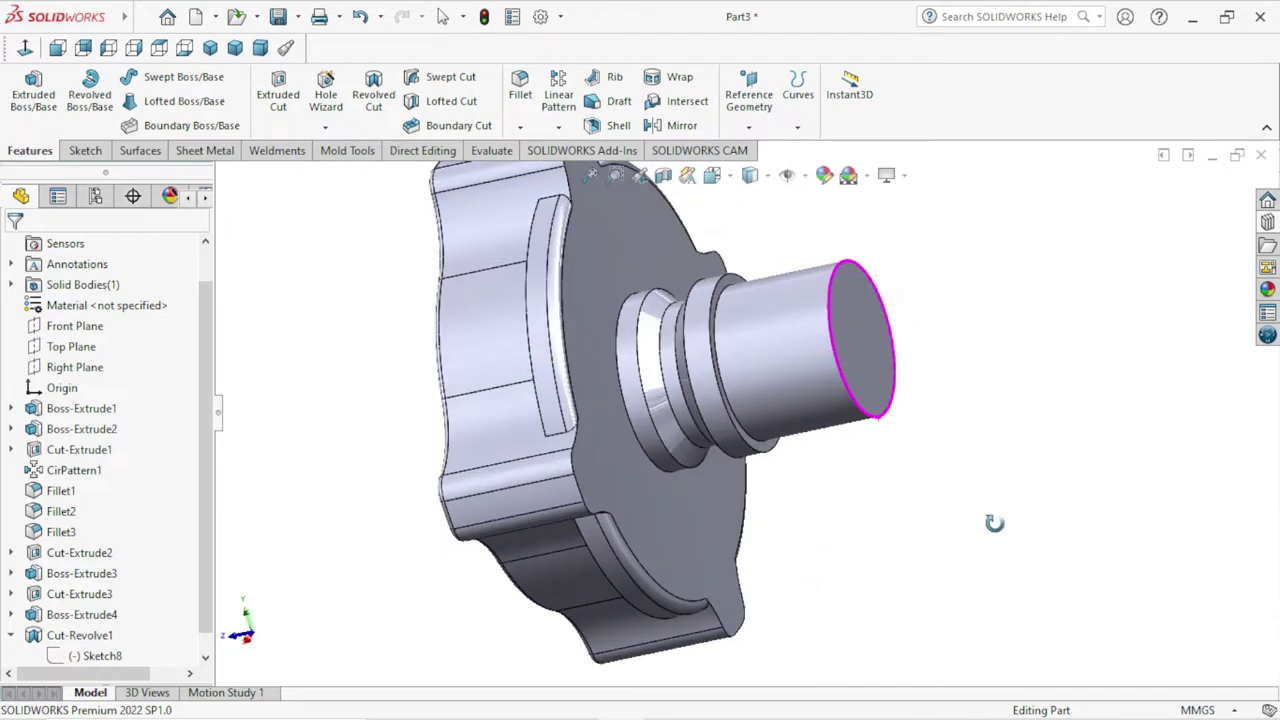
pyautogui.click(520, 88)
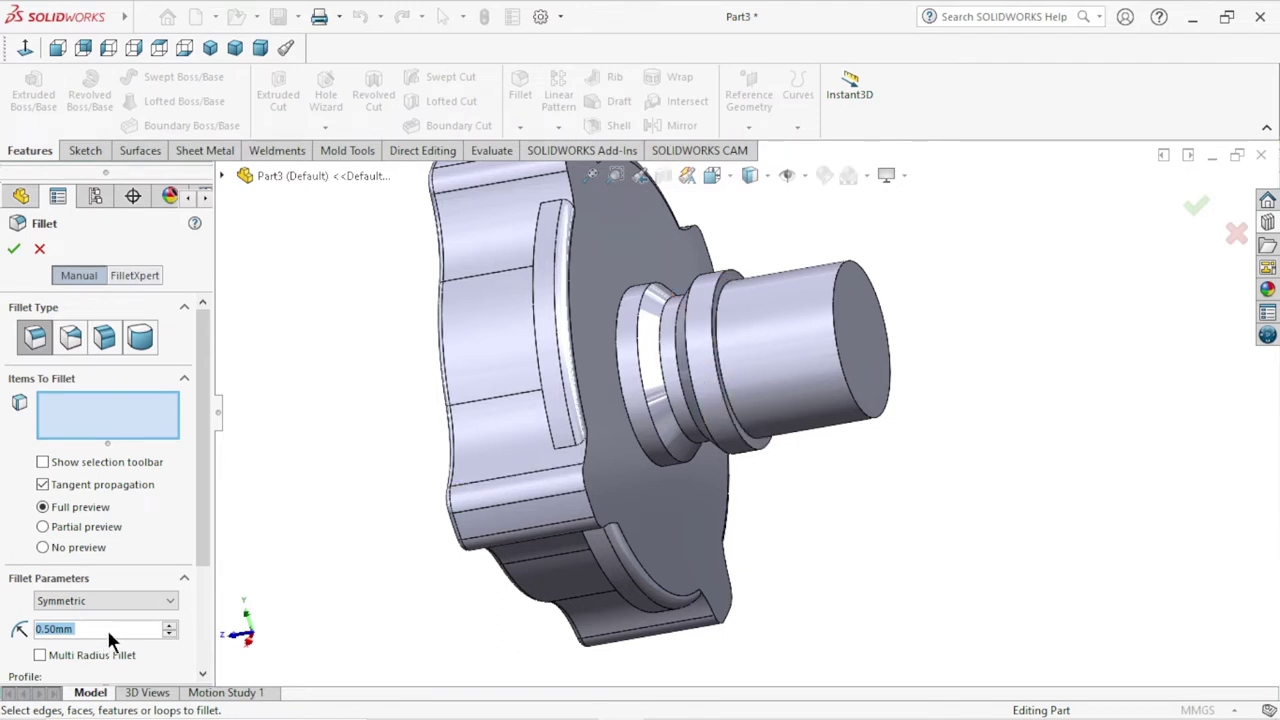
pyautogui.write('2.')
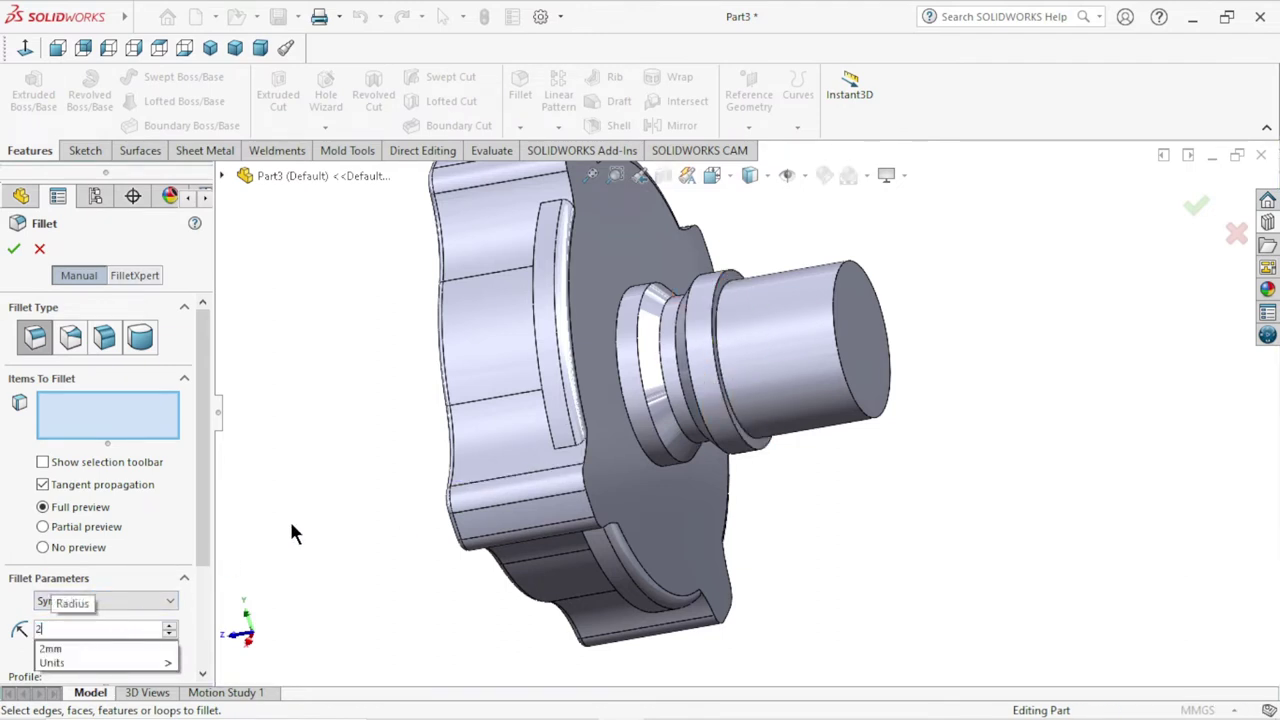
pyautogui.click(716, 367)
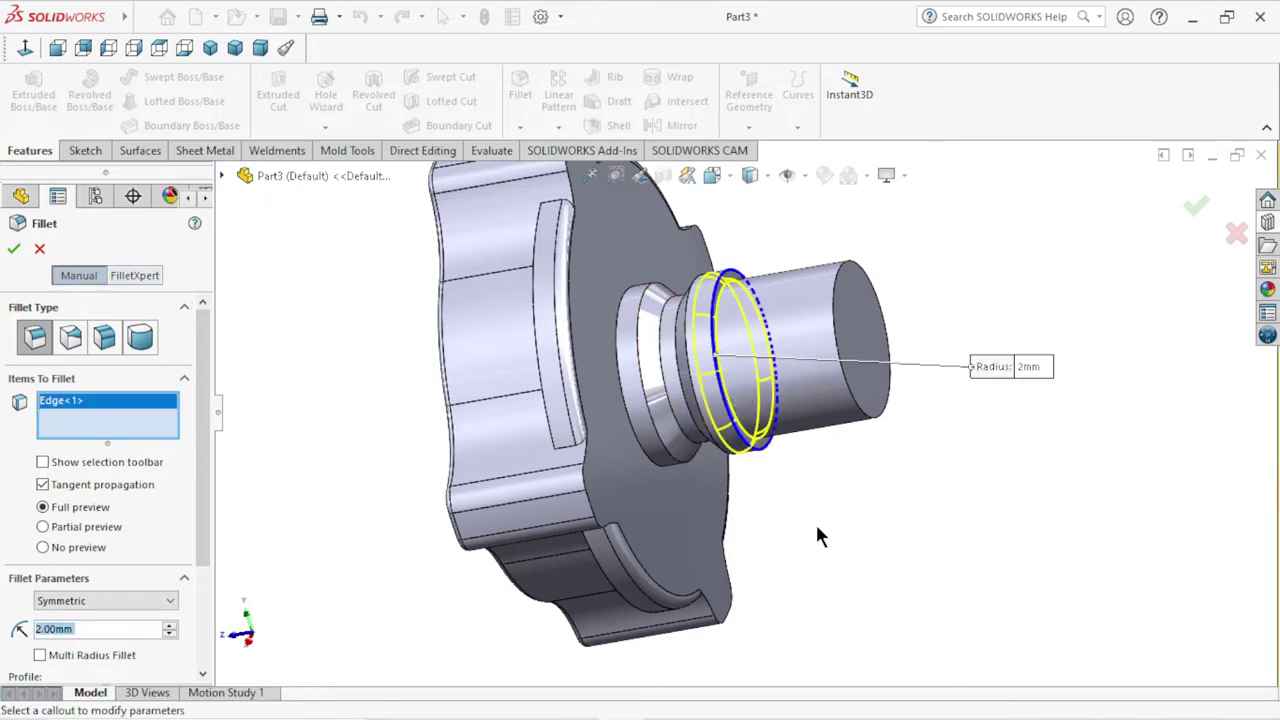
pyautogui.moveTo(815, 521)
pyautogui.mouseDown(button='middle')
pyautogui.moveTo(831, 450)
pyautogui.moveTo(815, 452)
pyautogui.mouseUp(button='middle')
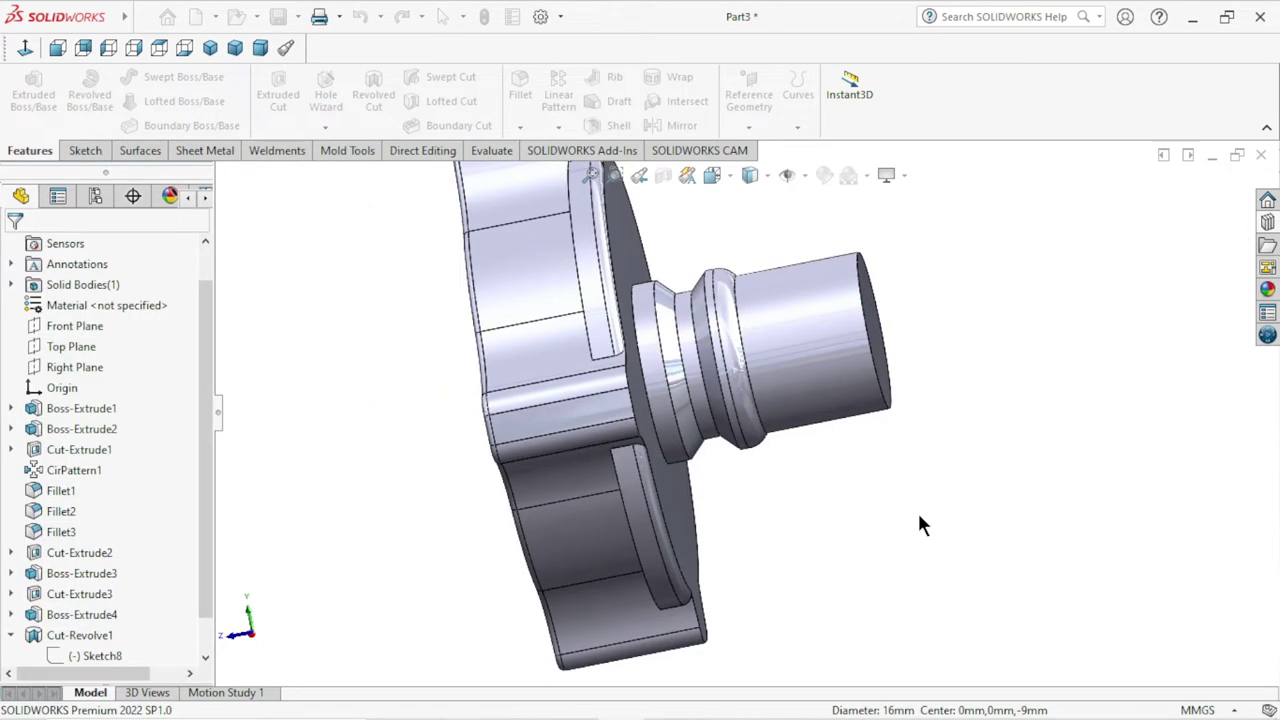
pyautogui.moveTo(852, 465)
pyautogui.mouseDown(button='middle')
pyautogui.moveTo(861, 375)
pyautogui.moveTo(746, 314)
pyautogui.mouseUp(button='middle')
pyautogui.scroll(-2, 742, 330)
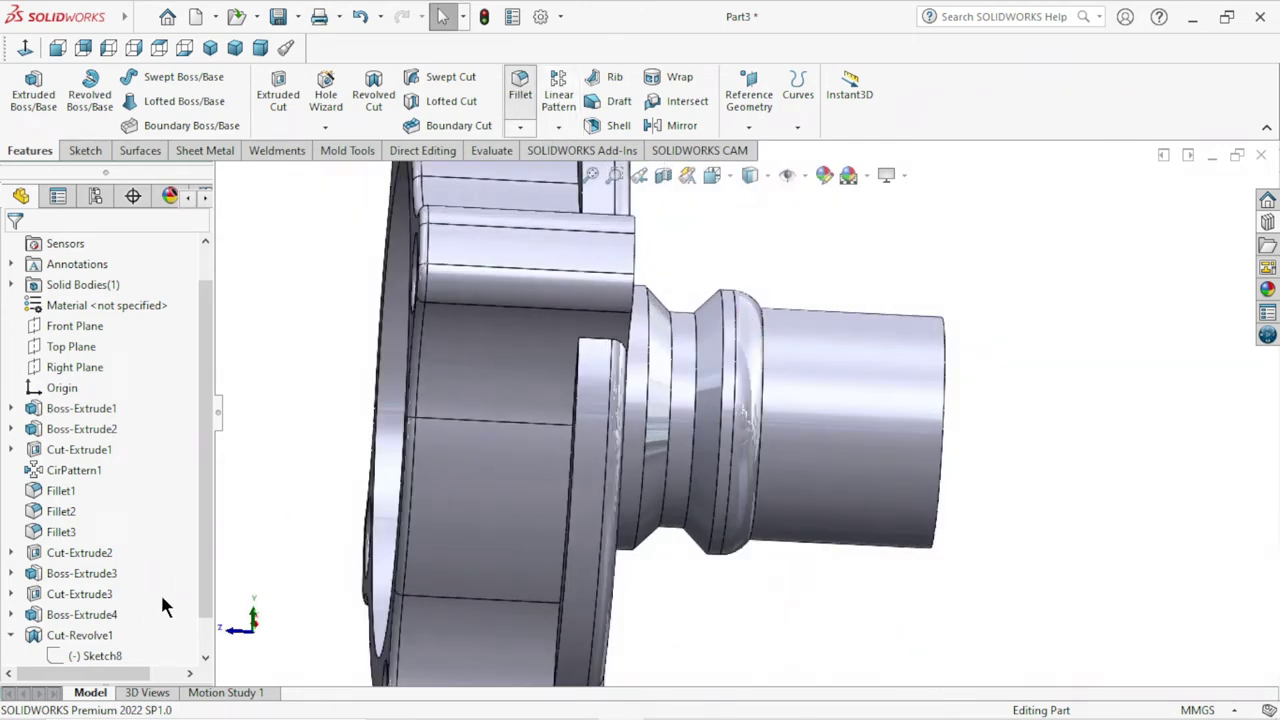
# - Round both rim edges of the V-groove with a single 1 mm fillet
pyautogui.press('Return')
pyautogui.write('0.')
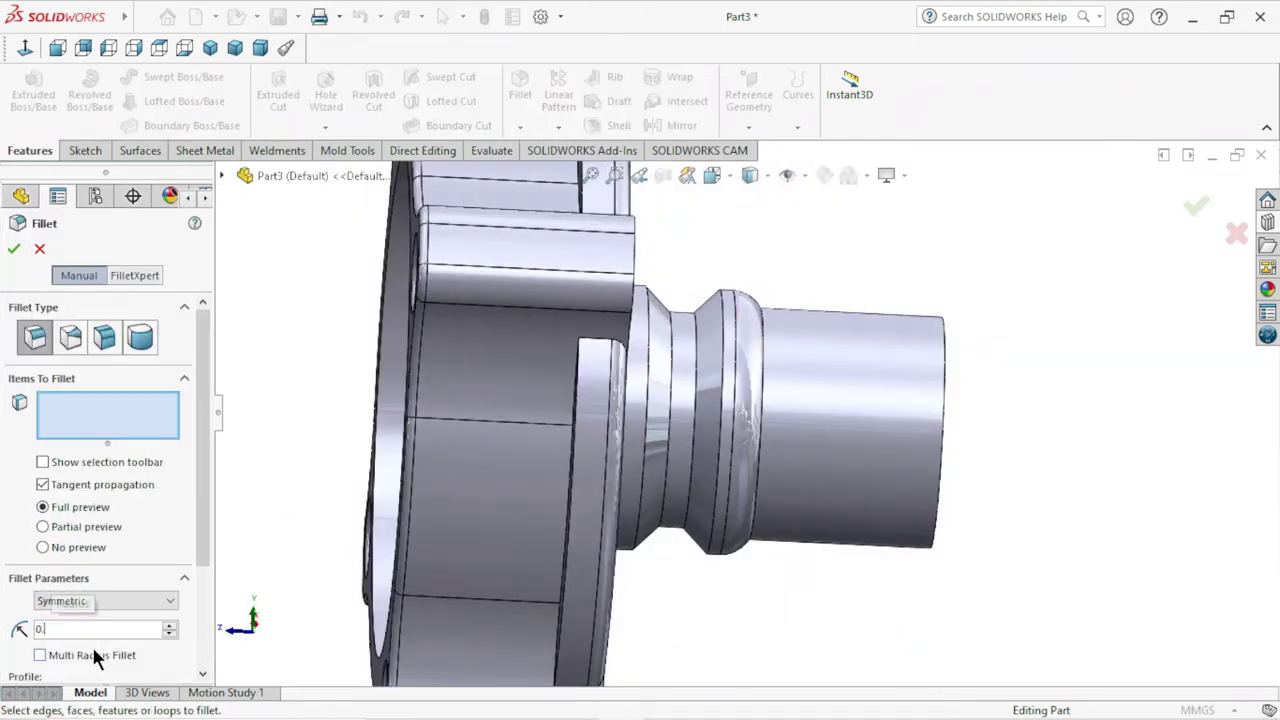
pyautogui.write('5')
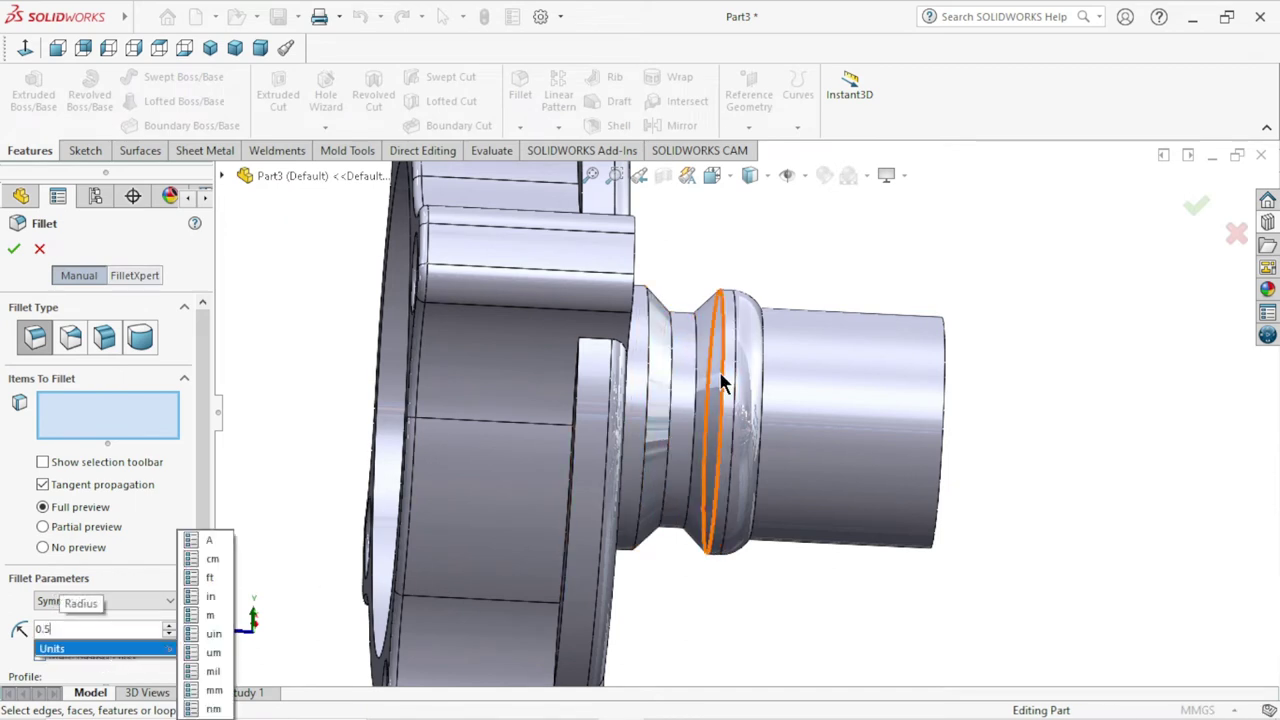
pyautogui.click(724, 388)
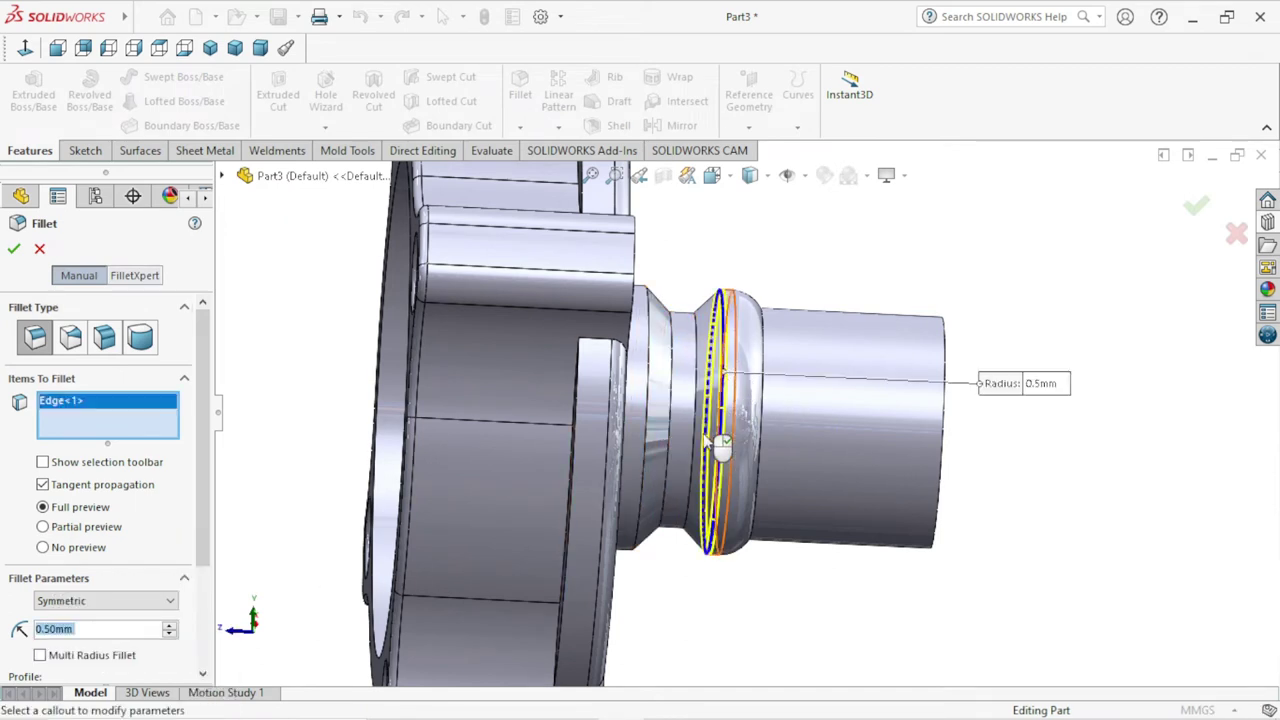
pyautogui.write('1')
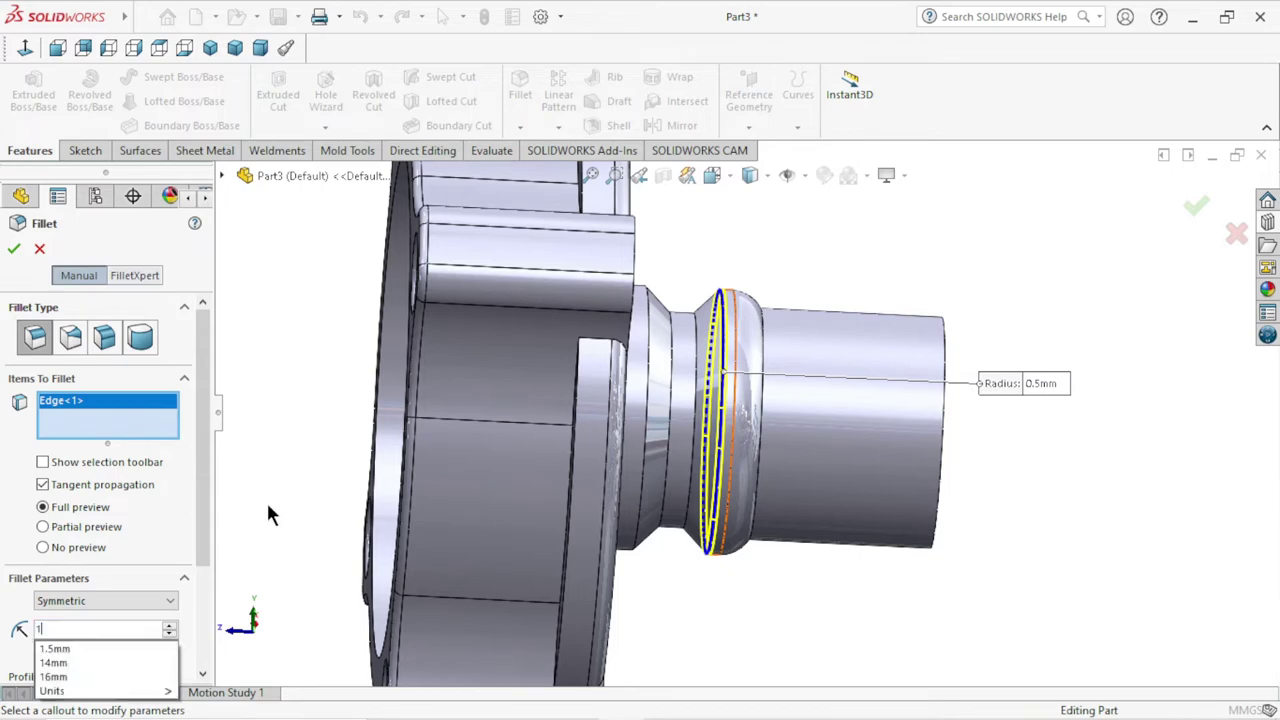
pyautogui.press('Return')
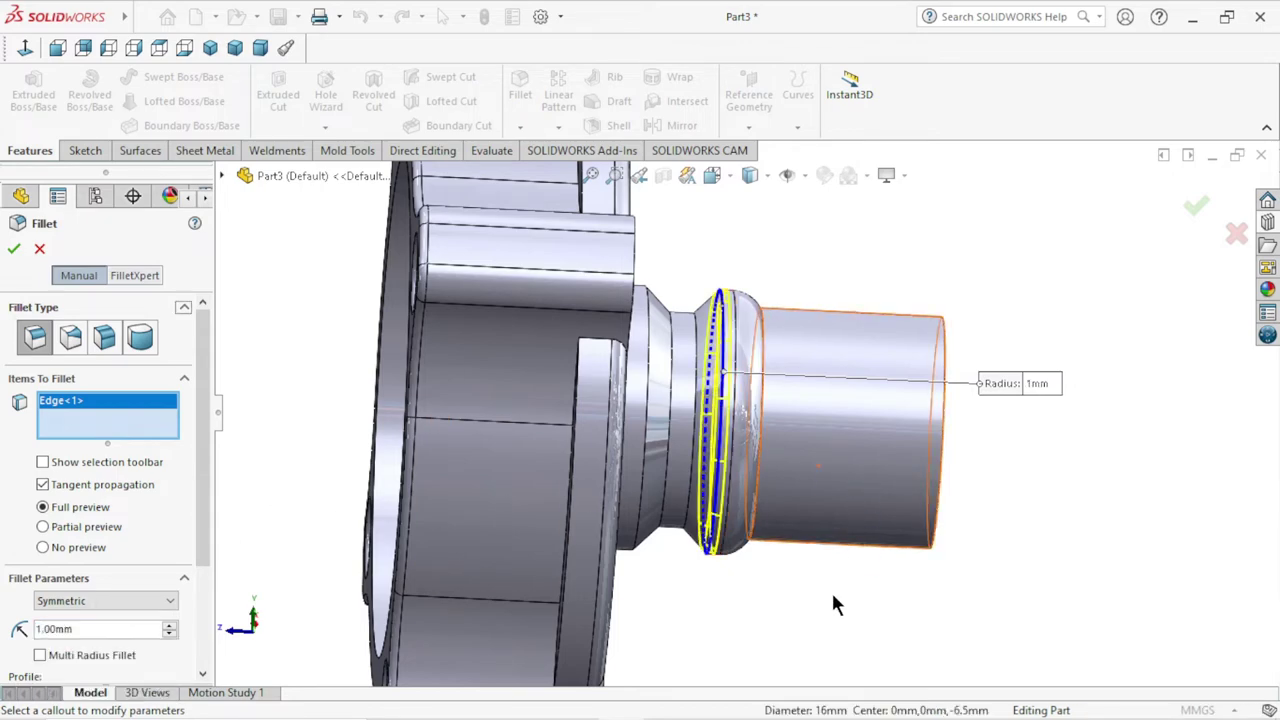
pyautogui.moveTo(831, 600); pyautogui.dragTo(655, 337, button='middle')
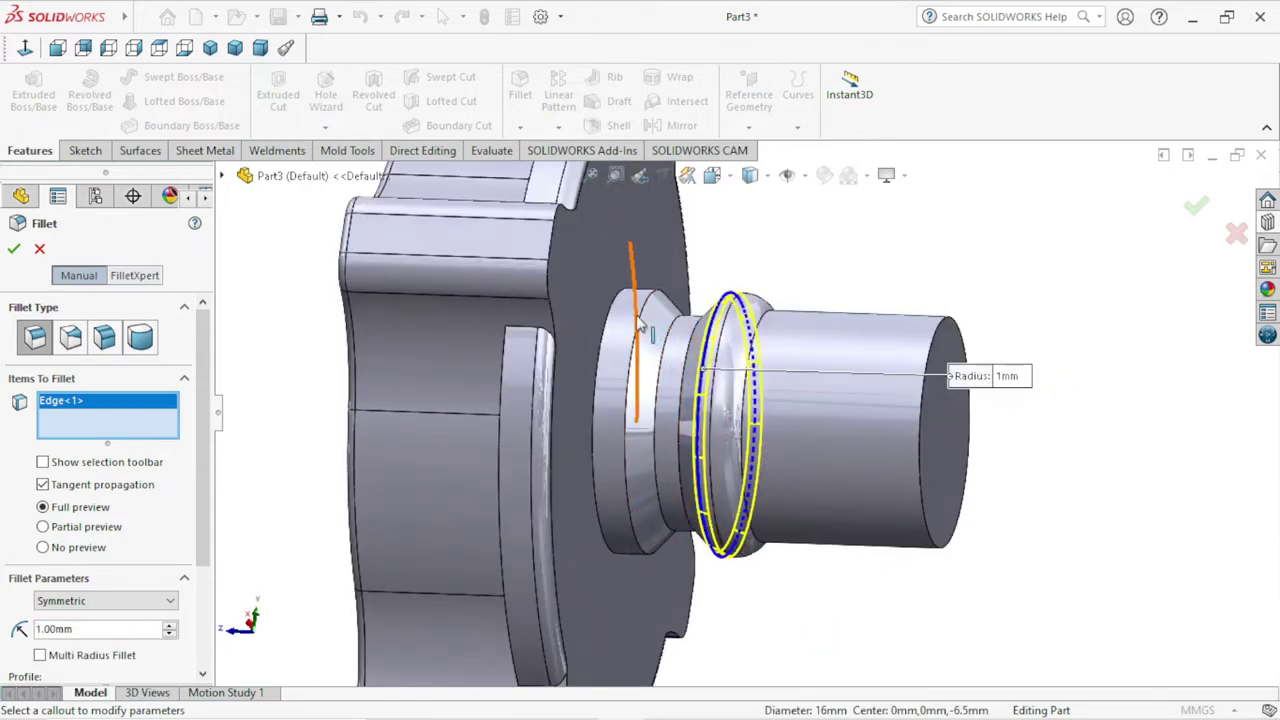
pyautogui.click(632, 380)
pyautogui.click(581, 372)
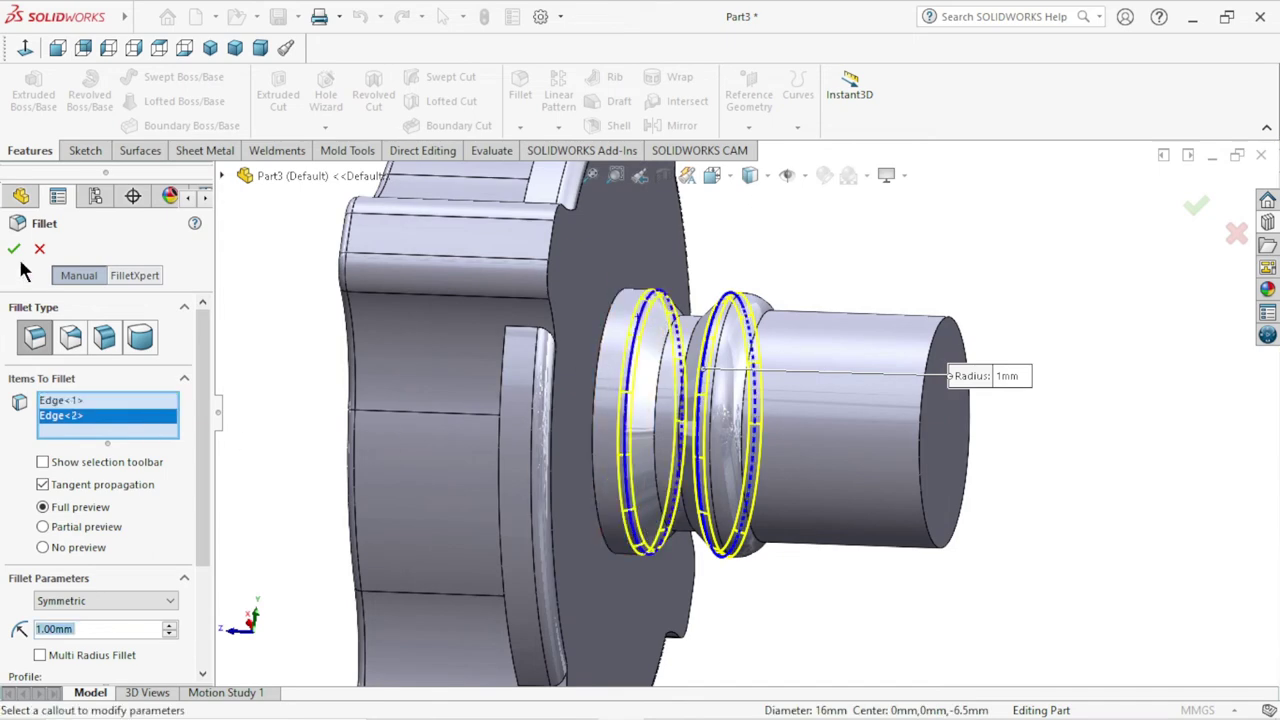
pyautogui.press('Return')
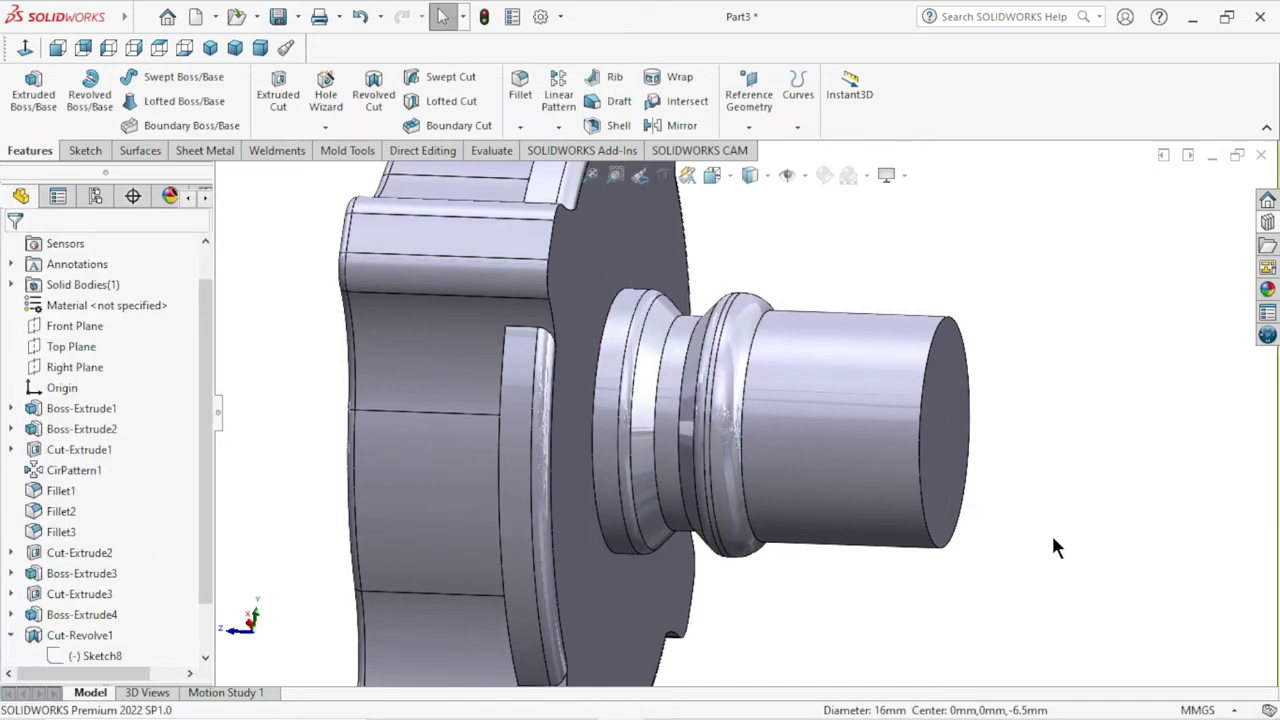
pyautogui.moveTo(760, 517); pyautogui.dragTo(792, 526, button='middle')
pyautogui.scroll(5, 790, 527)
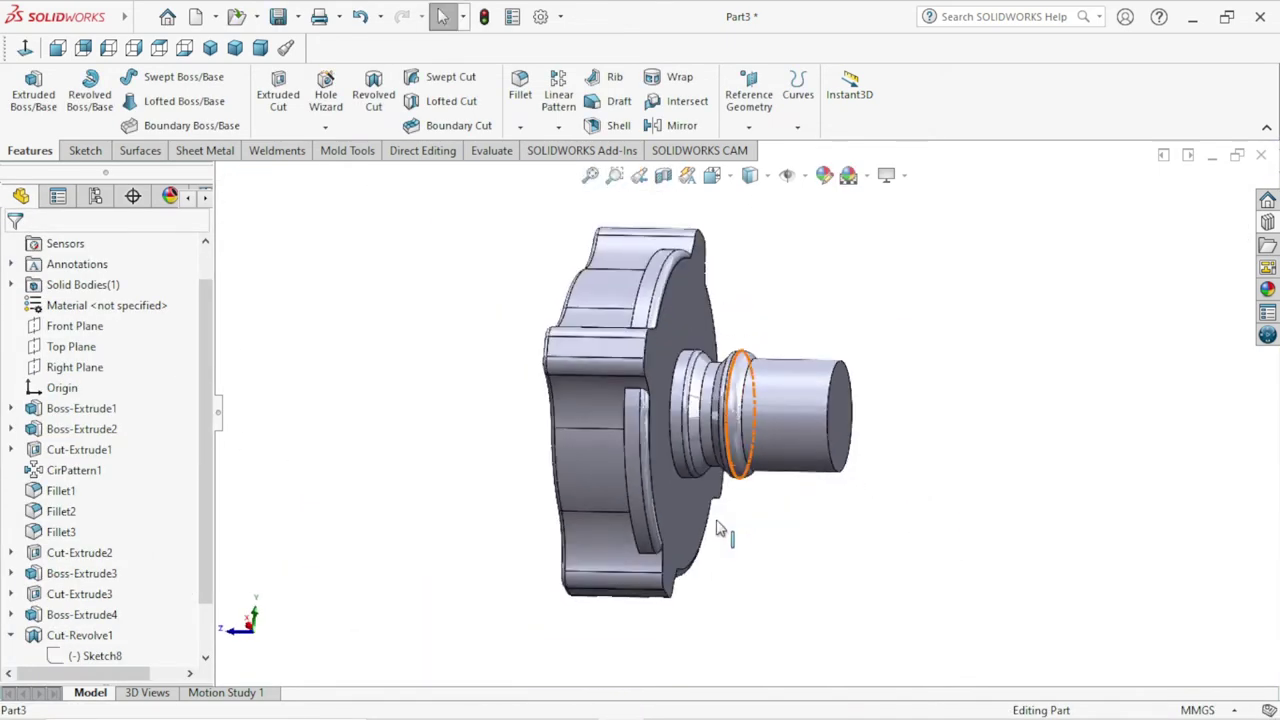
pyautogui.moveTo(792, 526); pyautogui.dragTo(825, 525, button='middle')
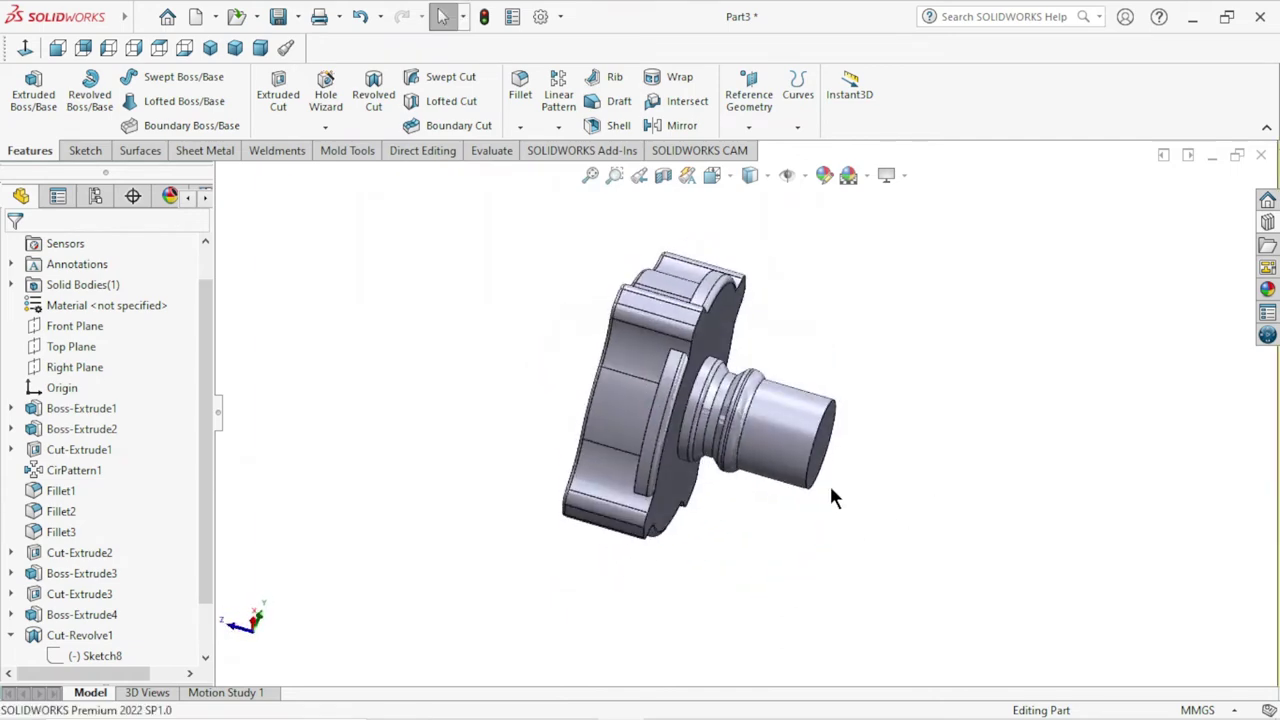
pyautogui.scroll(-3, 1036, 487)
pyautogui.moveTo(1036, 487); pyautogui.dragTo(975, 389, button='middle')
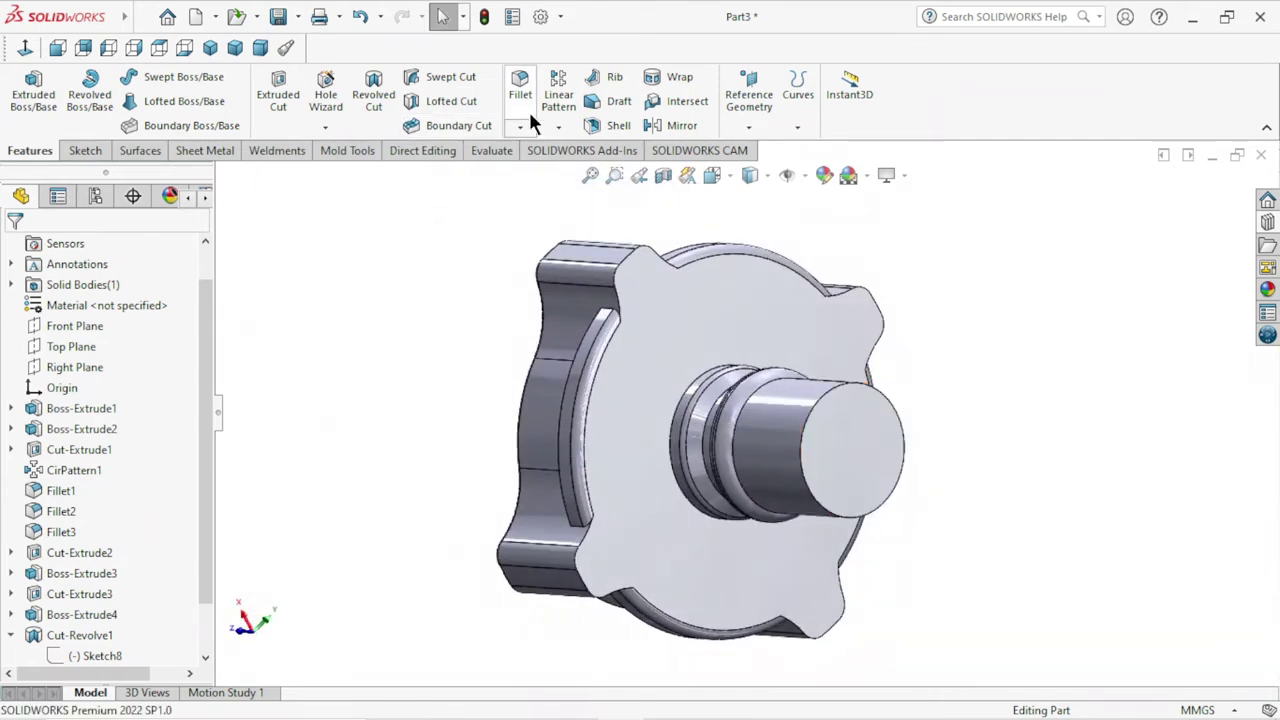
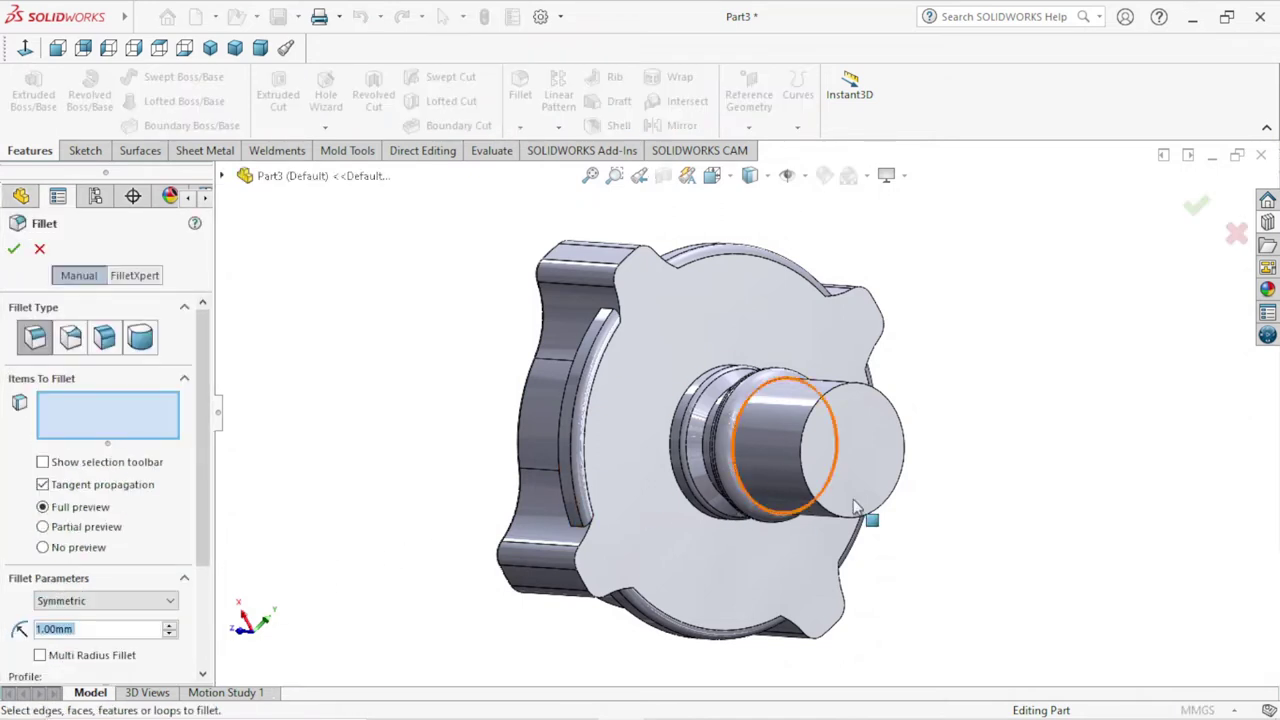
# - Round the shaft's outer end edge with a 1.00 mm fillet (Fillet6) and check it from the side
pyautogui.click(822, 425)
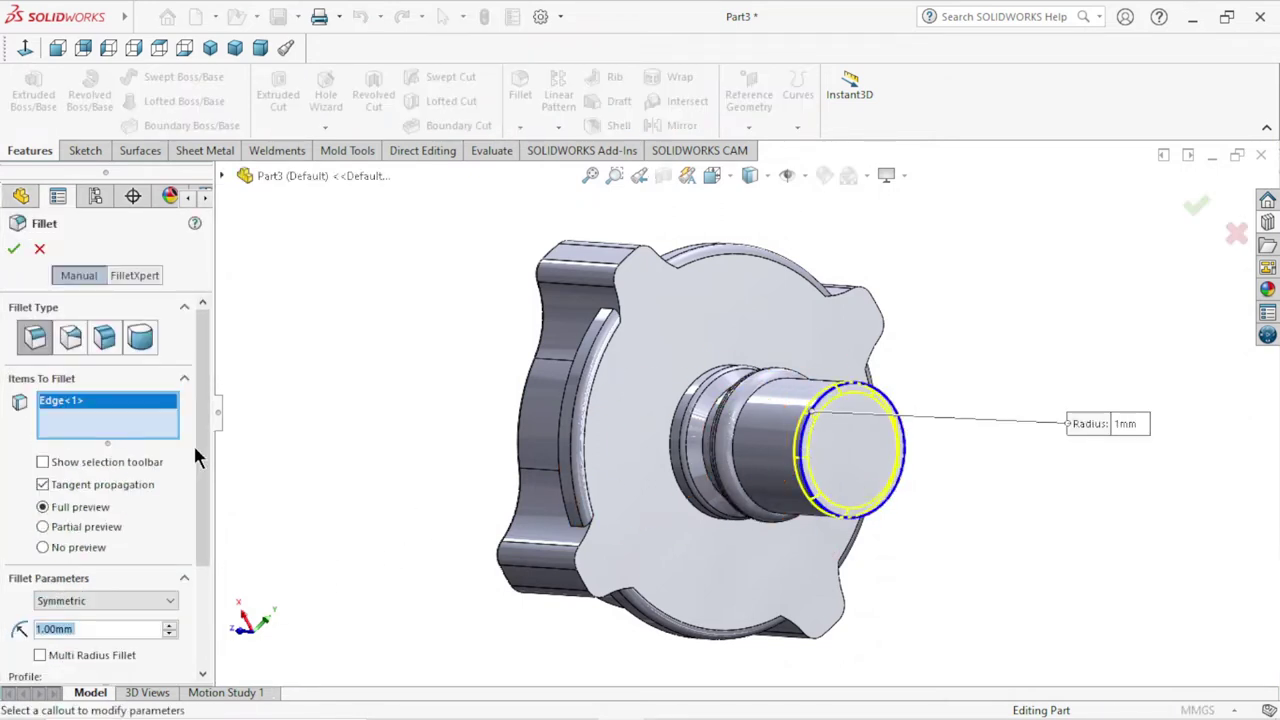
pyautogui.click(17, 252)
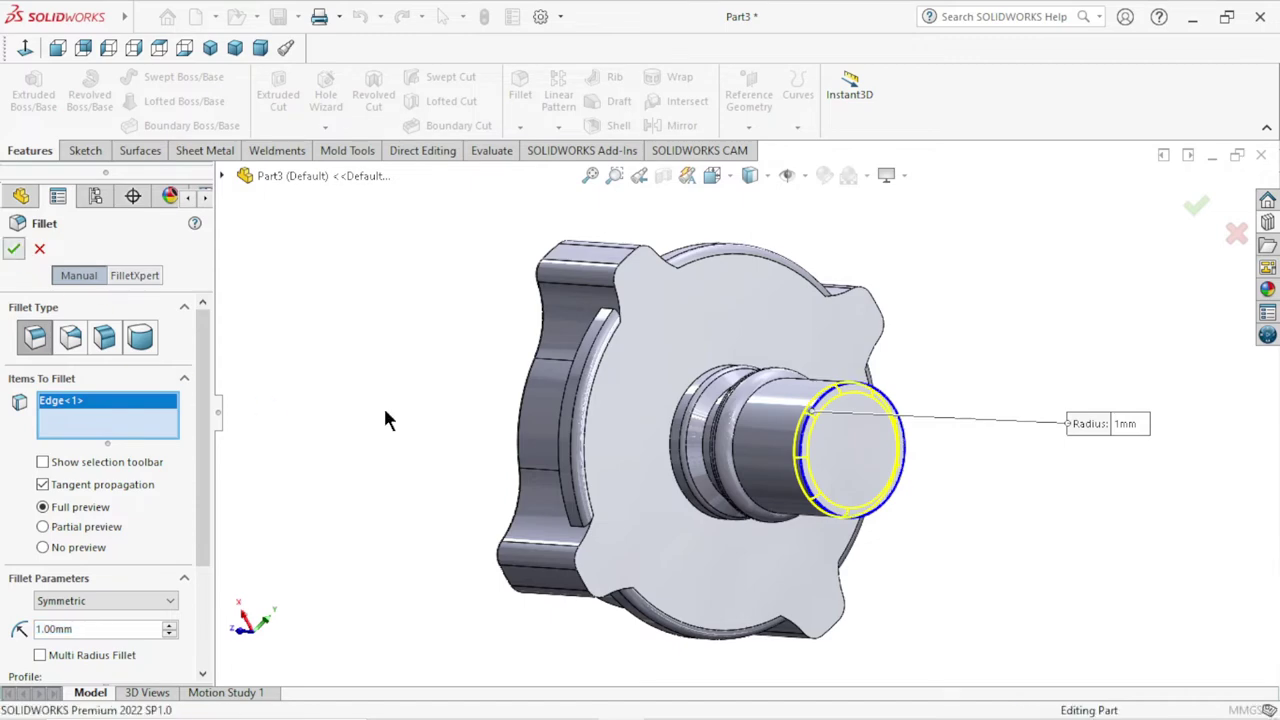
pyautogui.scroll(-2, 710, 510)
pyautogui.scroll(3, 710, 510)
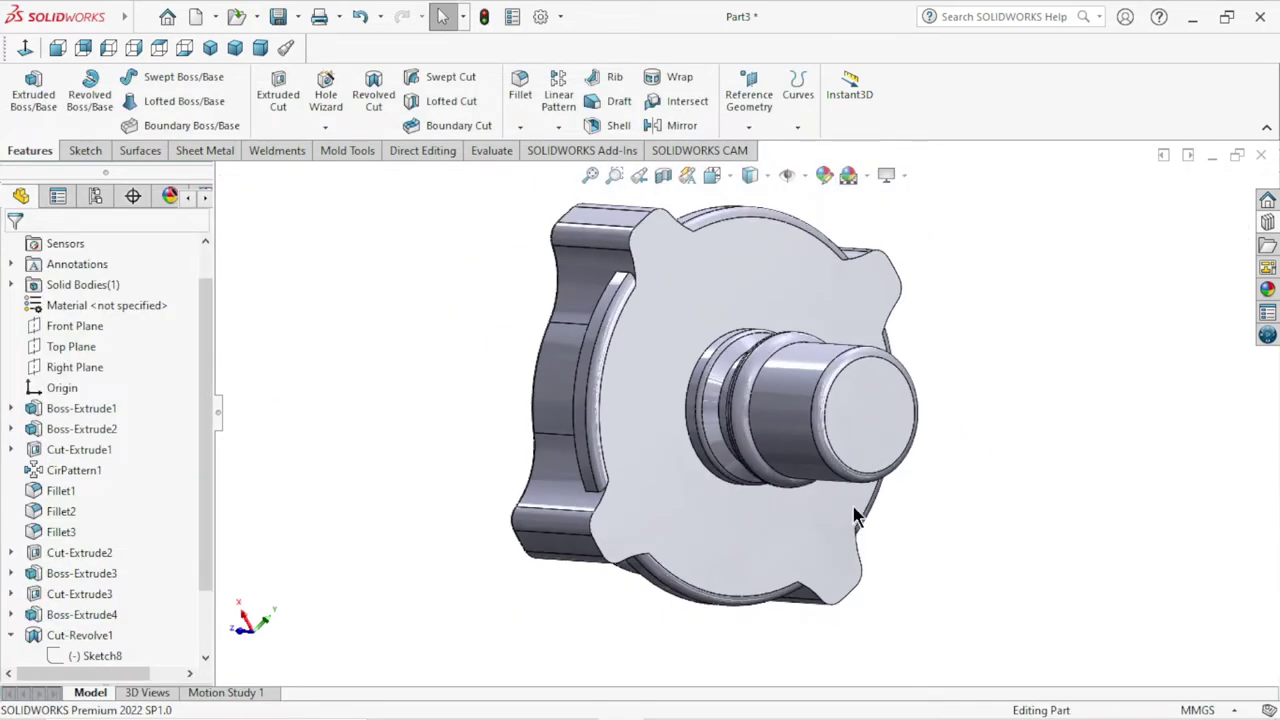
pyautogui.moveTo(851, 517)
pyautogui.mouseDown(button='middle')
pyautogui.moveTo(971, 466)
pyautogui.moveTo(977, 531)
pyautogui.moveTo(991, 446)
pyautogui.moveTo(950, 385)
pyautogui.mouseUp(button='middle')
pyautogui.scroll(-2, 837, 466)
pyautogui.scroll(-2, 775, 380)
pyautogui.scroll(2, 775, 380)
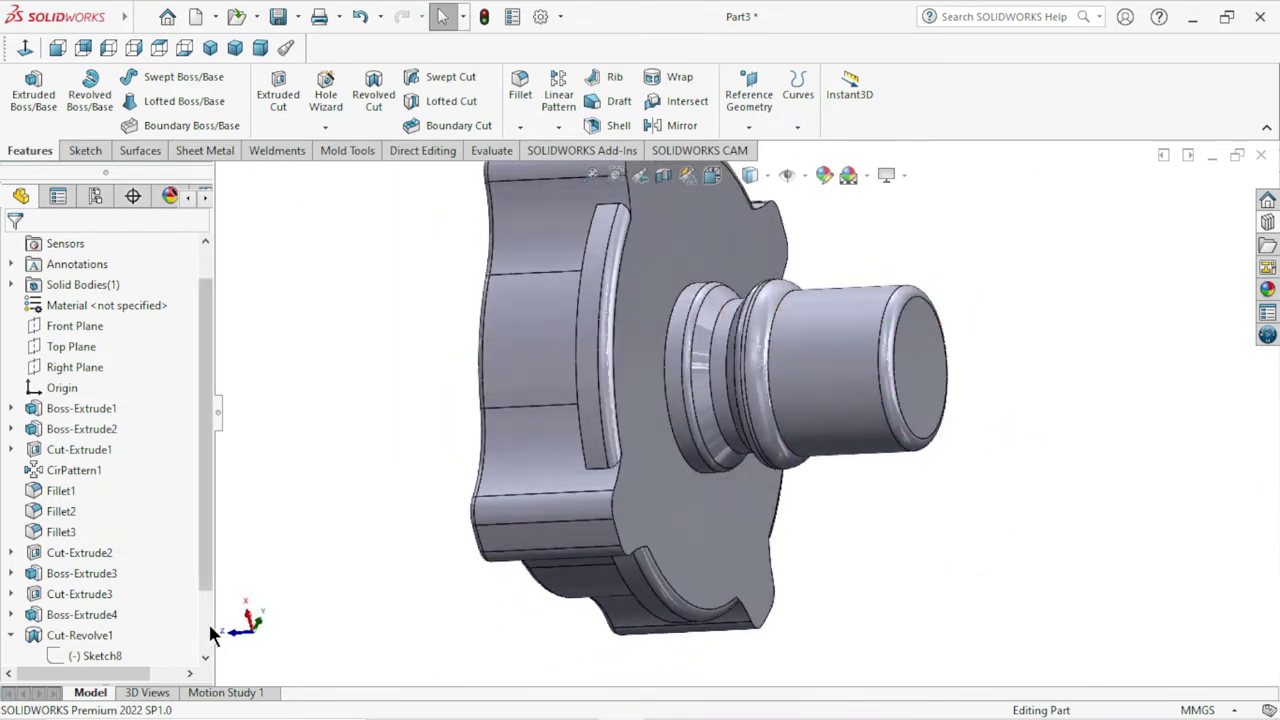
pyautogui.moveTo(206, 561); pyautogui.dragTo(101, 630)
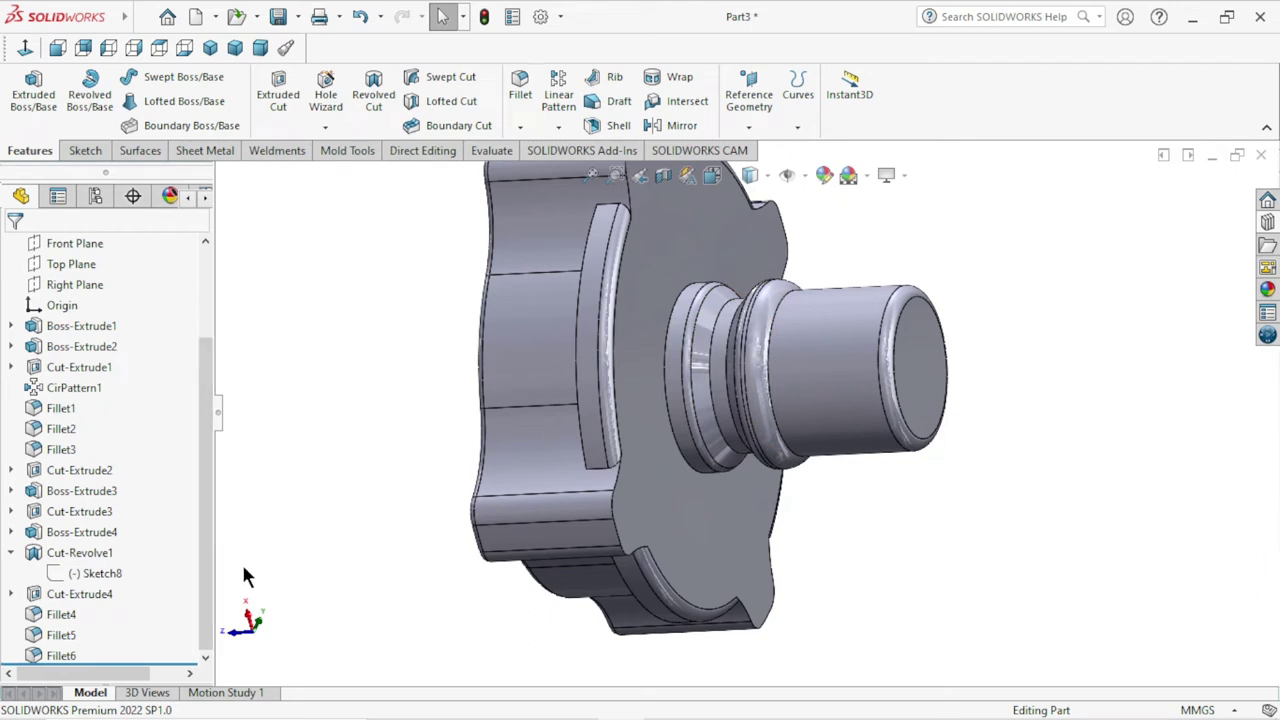
# - Change the Cut-Extrude4 depth to 12 mm
pyautogui.click(44, 592)
pyautogui.click(63, 537)
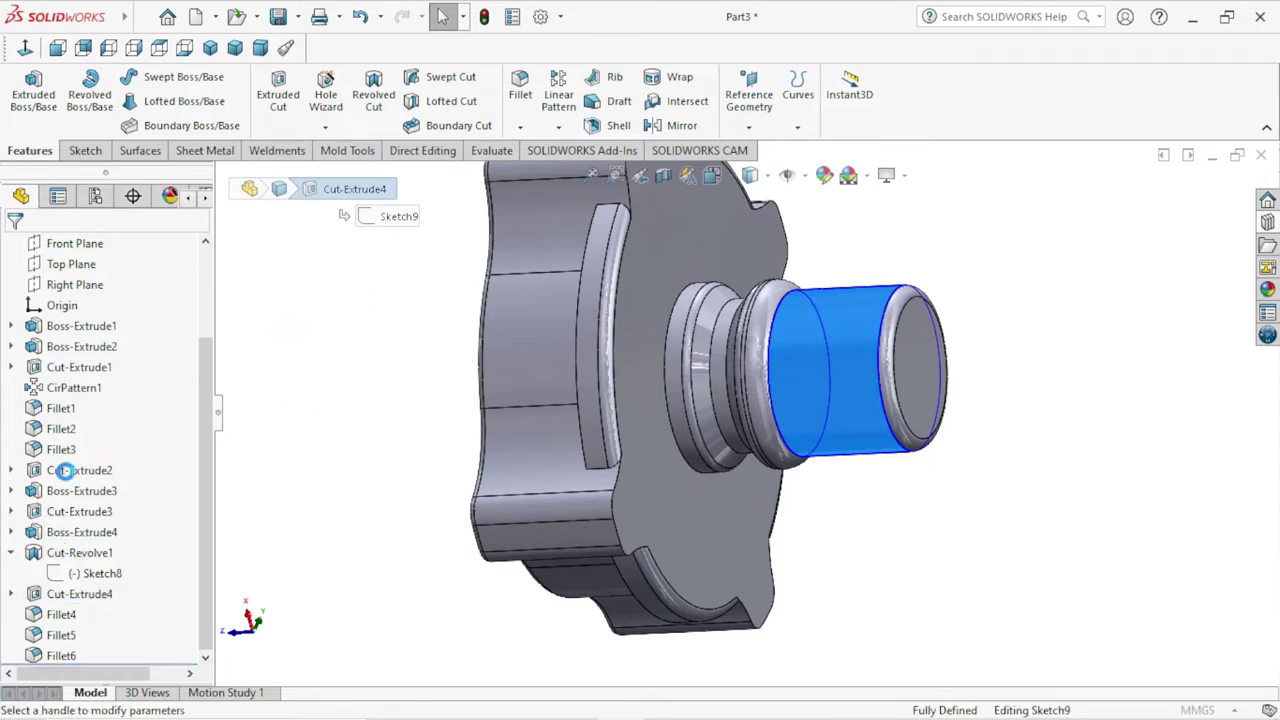
pyautogui.write('1')
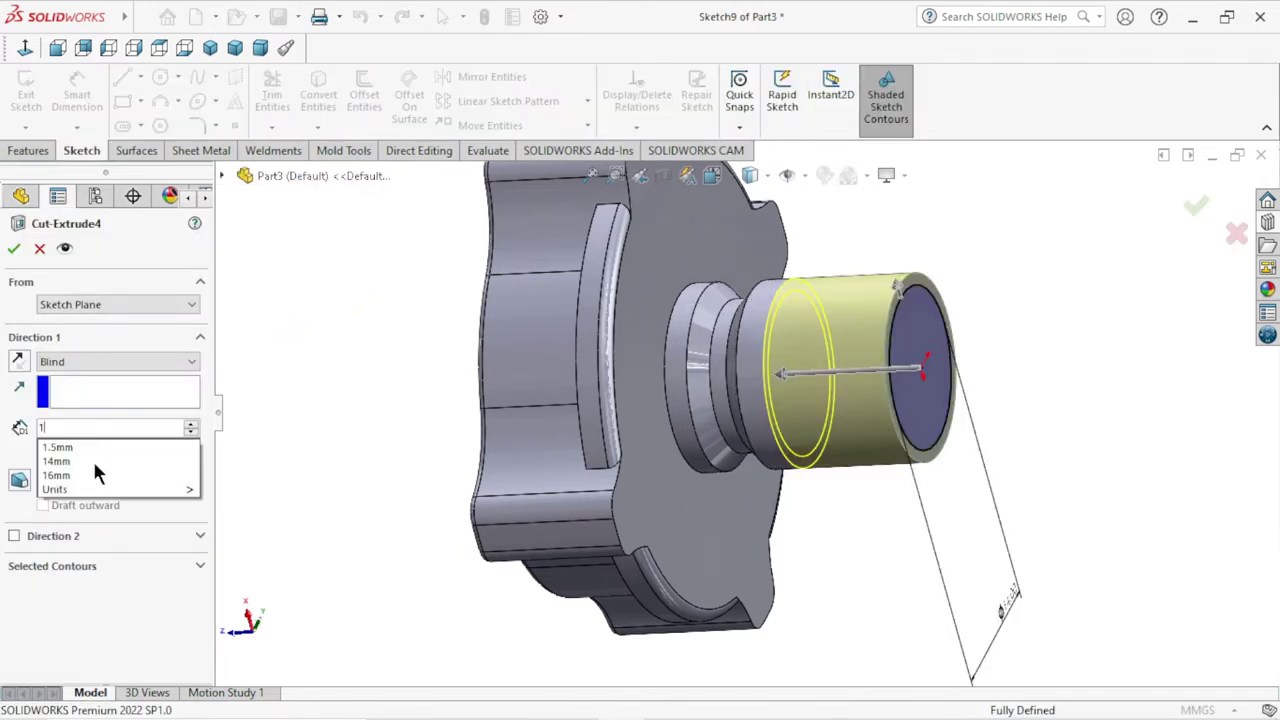
pyautogui.write('2')
pyautogui.press('Return')
pyautogui.click(14, 249)
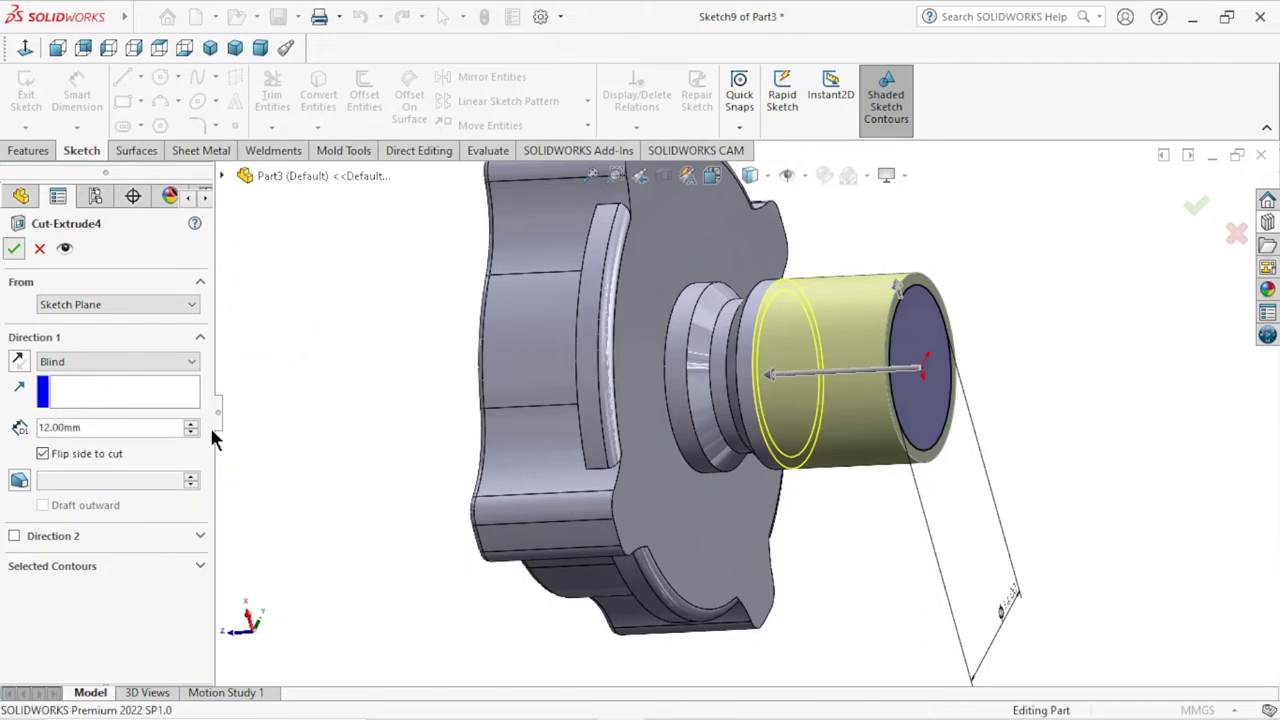
pyautogui.scroll(-2, 786, 385)
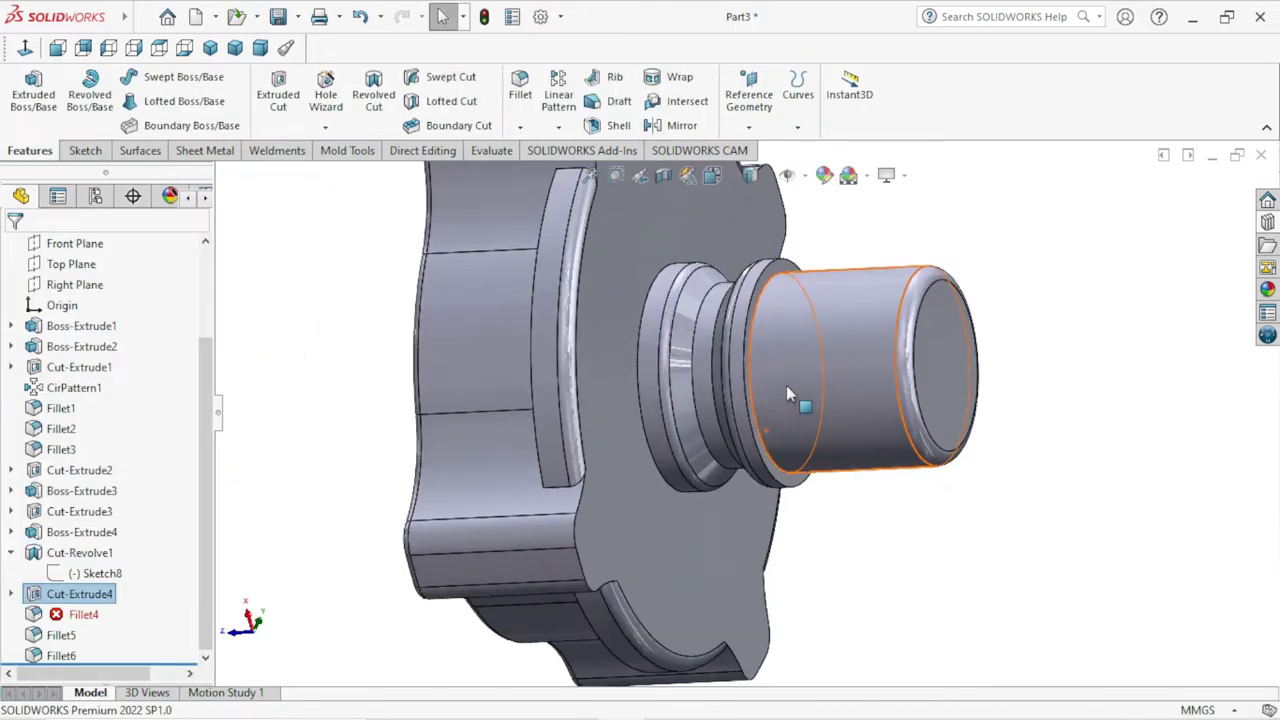
pyautogui.scroll(2, 865, 534)
pyautogui.moveTo(877, 537); pyautogui.dragTo(884, 572, button='middle')
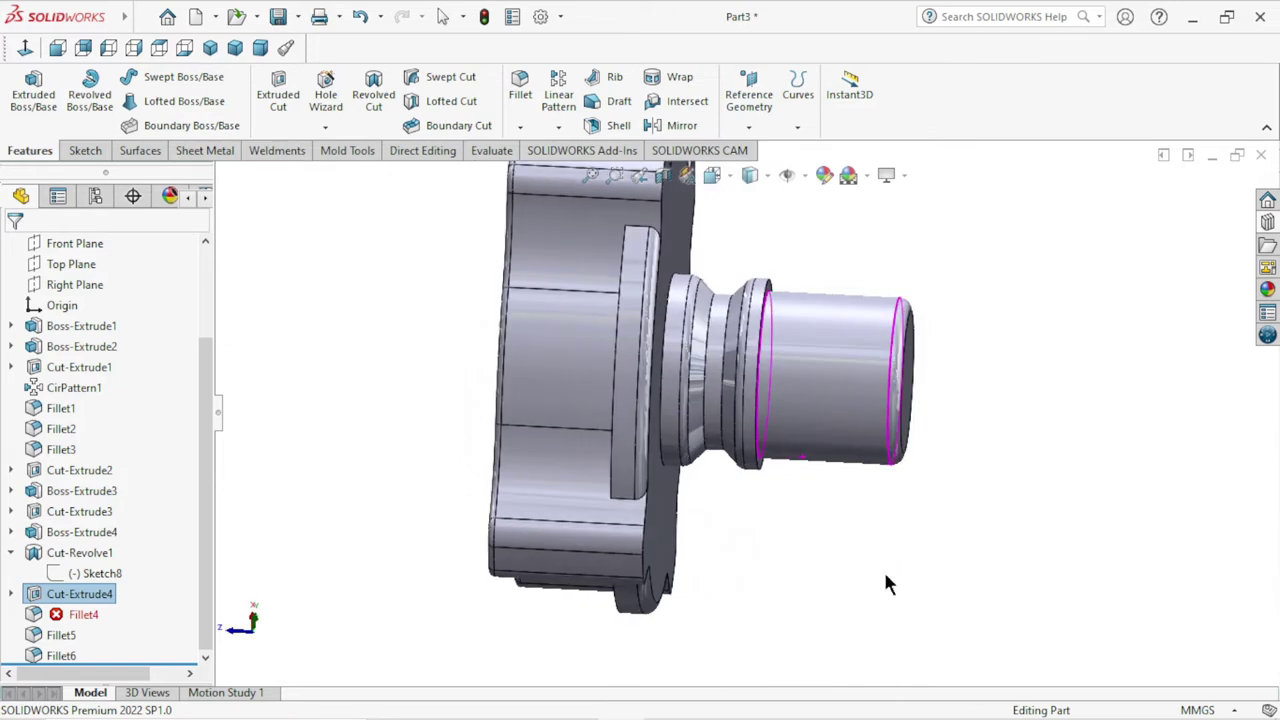
# - Reduce the errored Fillet4 radius from 2 mm to 1.5 mm
pyautogui.click(75, 613)
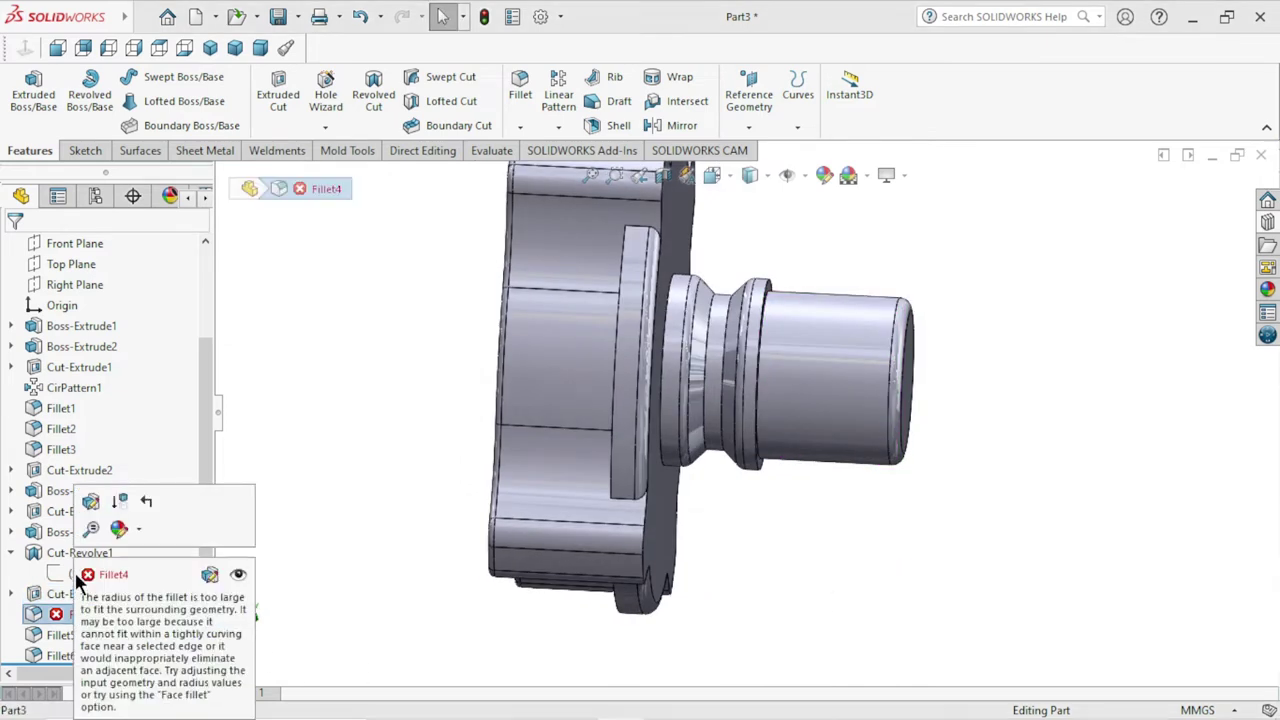
pyautogui.click(390, 405)
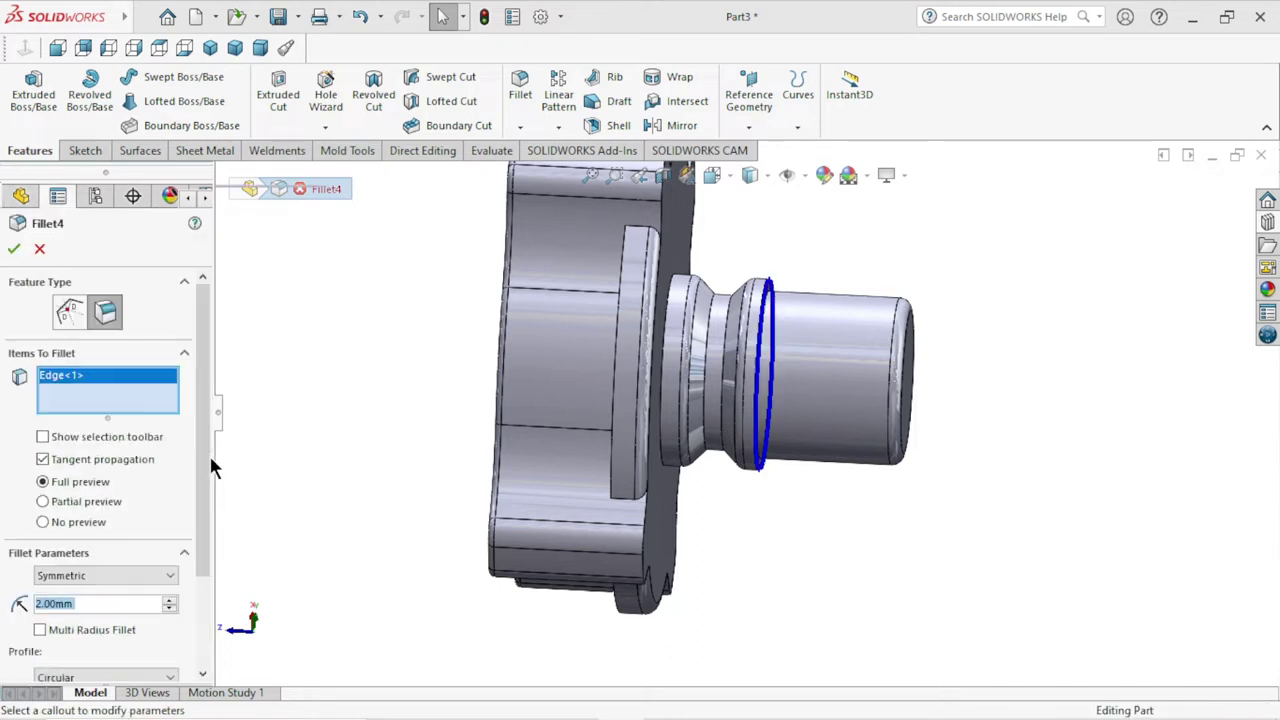
pyautogui.write('1.5')
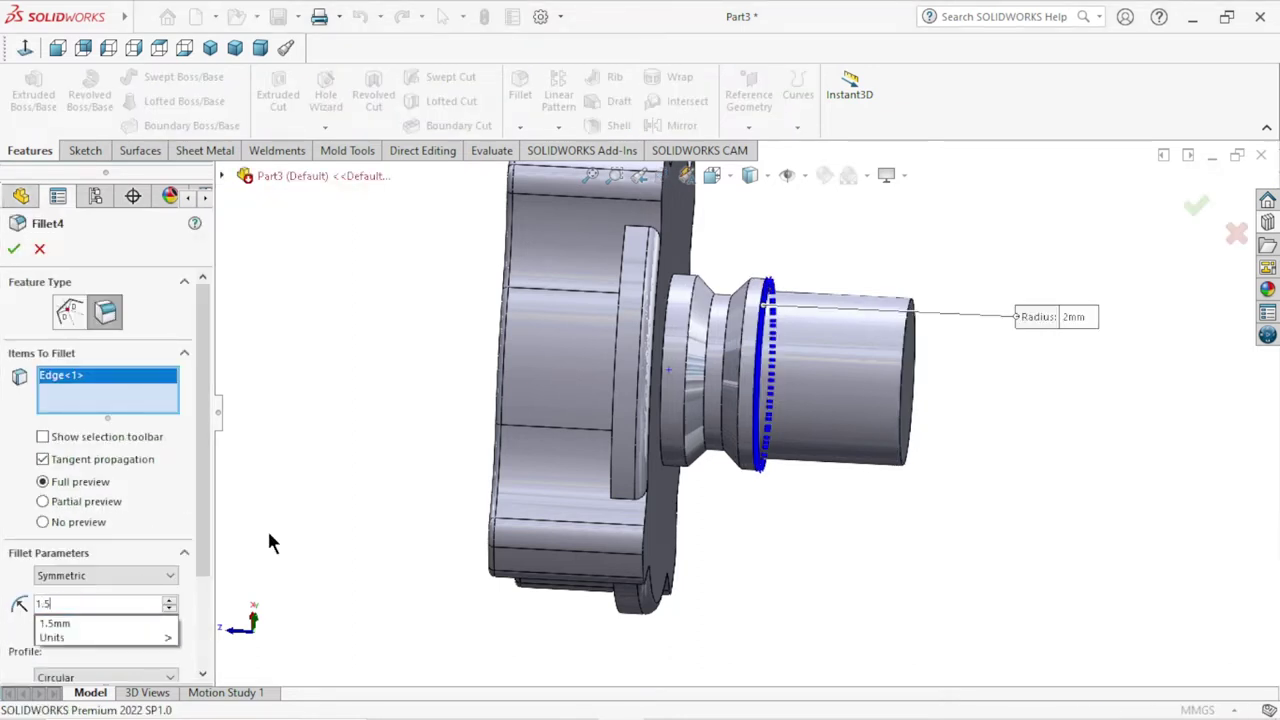
pyautogui.press('Return')
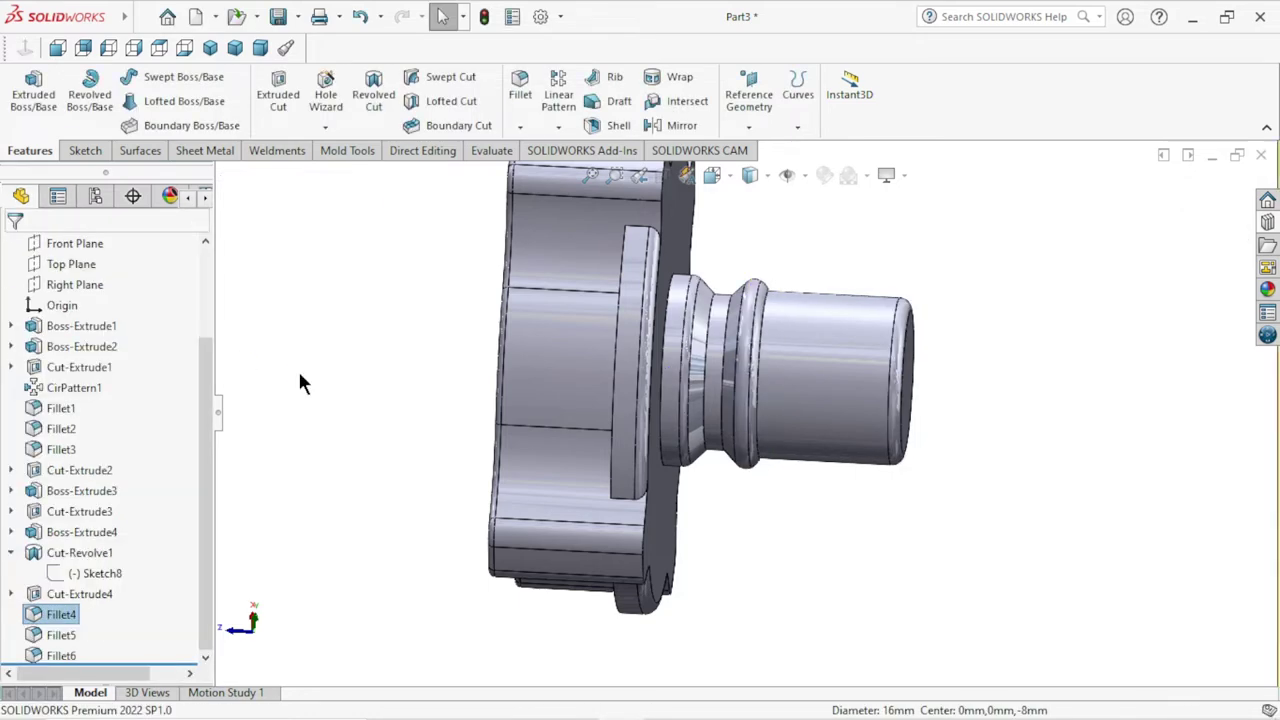
pyautogui.moveTo(300, 380)
pyautogui.mouseDown(button='middle')
pyautogui.moveTo(807, 509)
pyautogui.moveTo(735, 432)
pyautogui.mouseUp(button='middle')
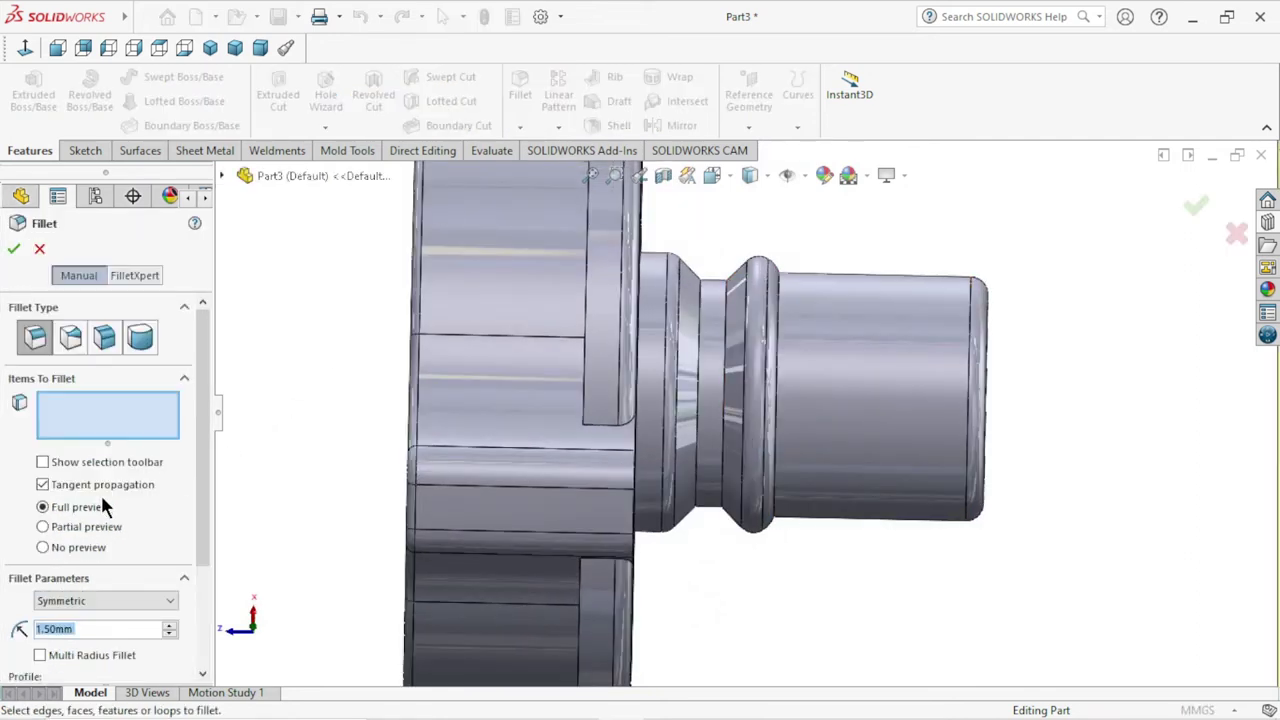
# - Fillet both edges of the shaft's groove with a 0.5 mm radius
pyautogui.write('0.2')
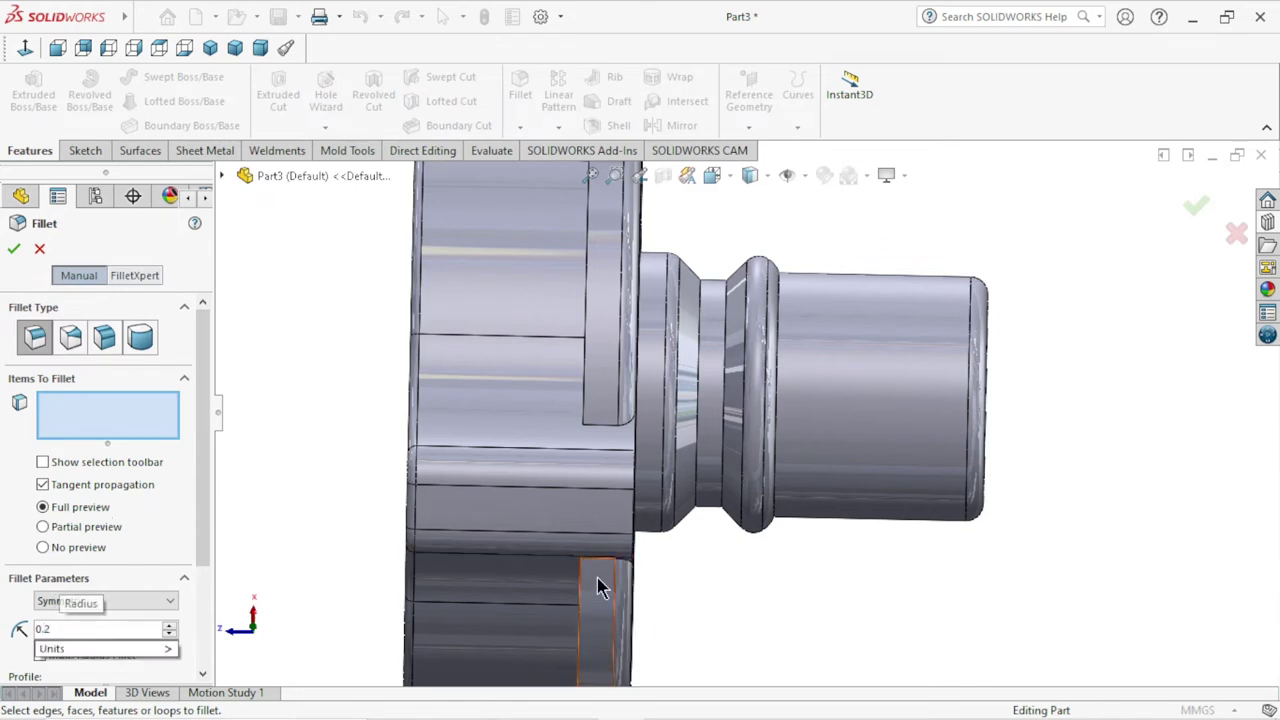
pyautogui.write('5')
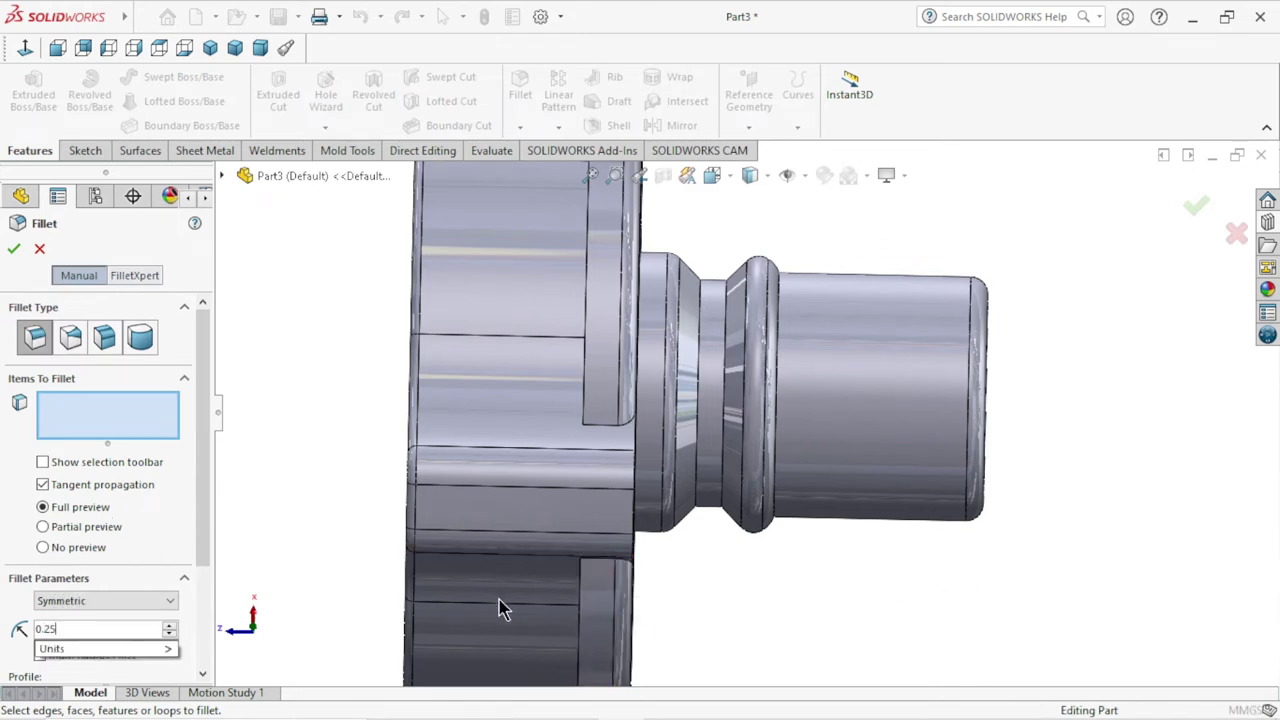
pyautogui.press('BackSpace')
pyautogui.press('BackSpace')
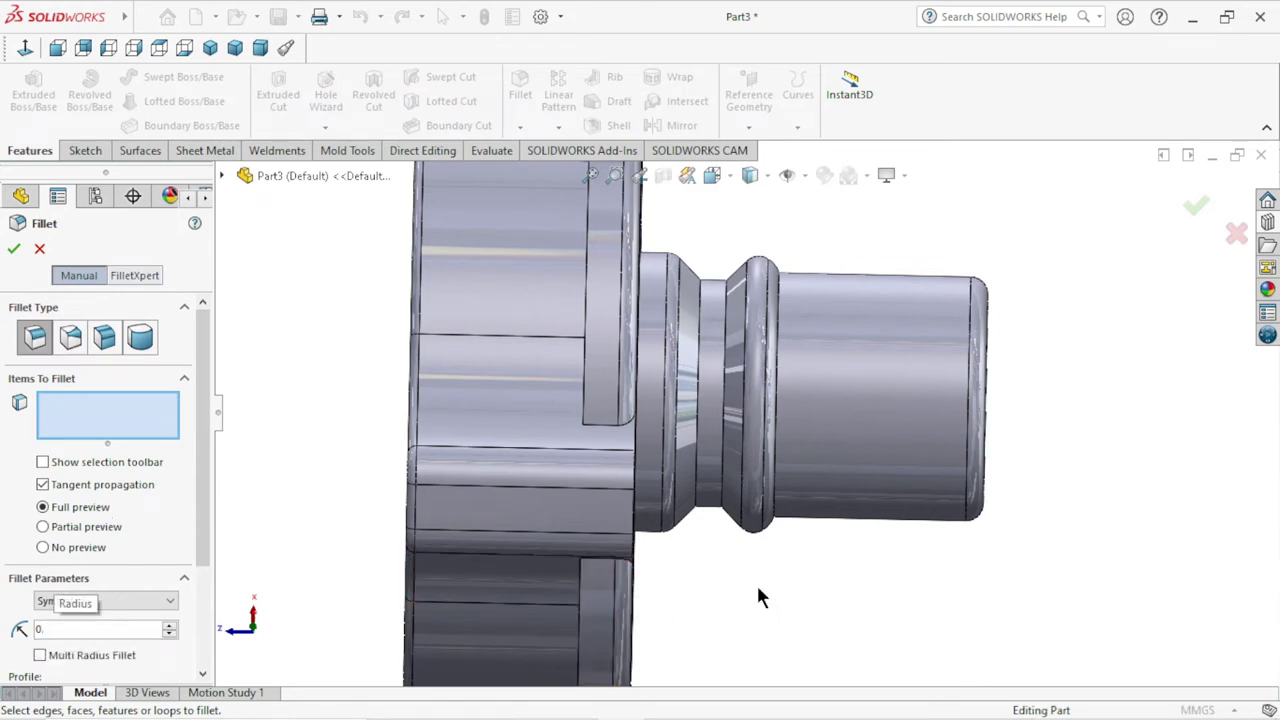
pyautogui.write('50mm')
pyautogui.scroll(-3, 756, 460)
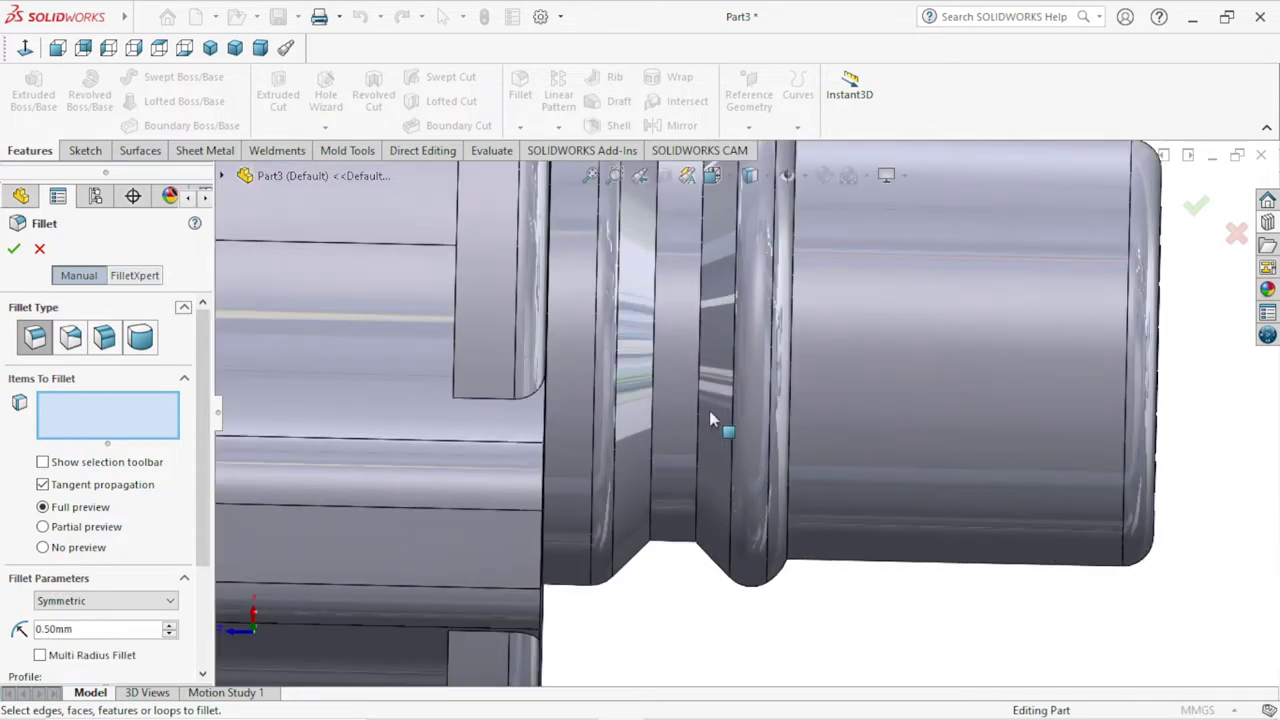
pyautogui.click(654, 334)
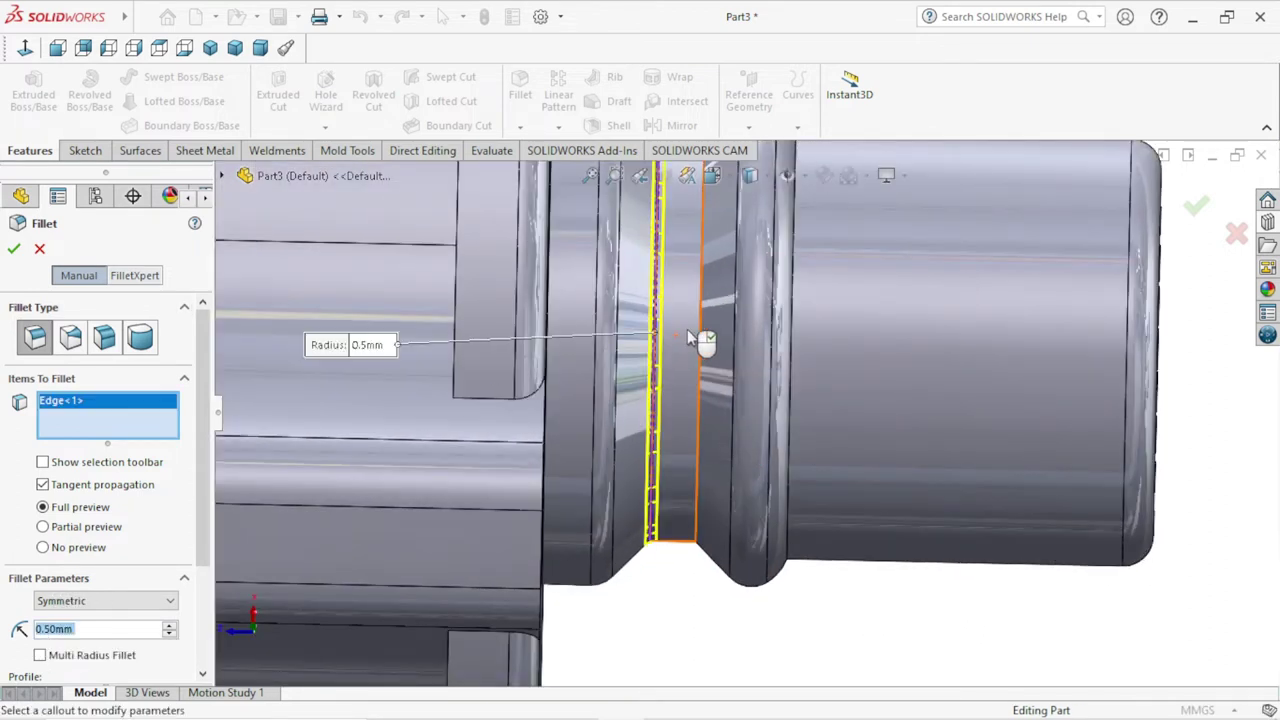
pyautogui.click(703, 330)
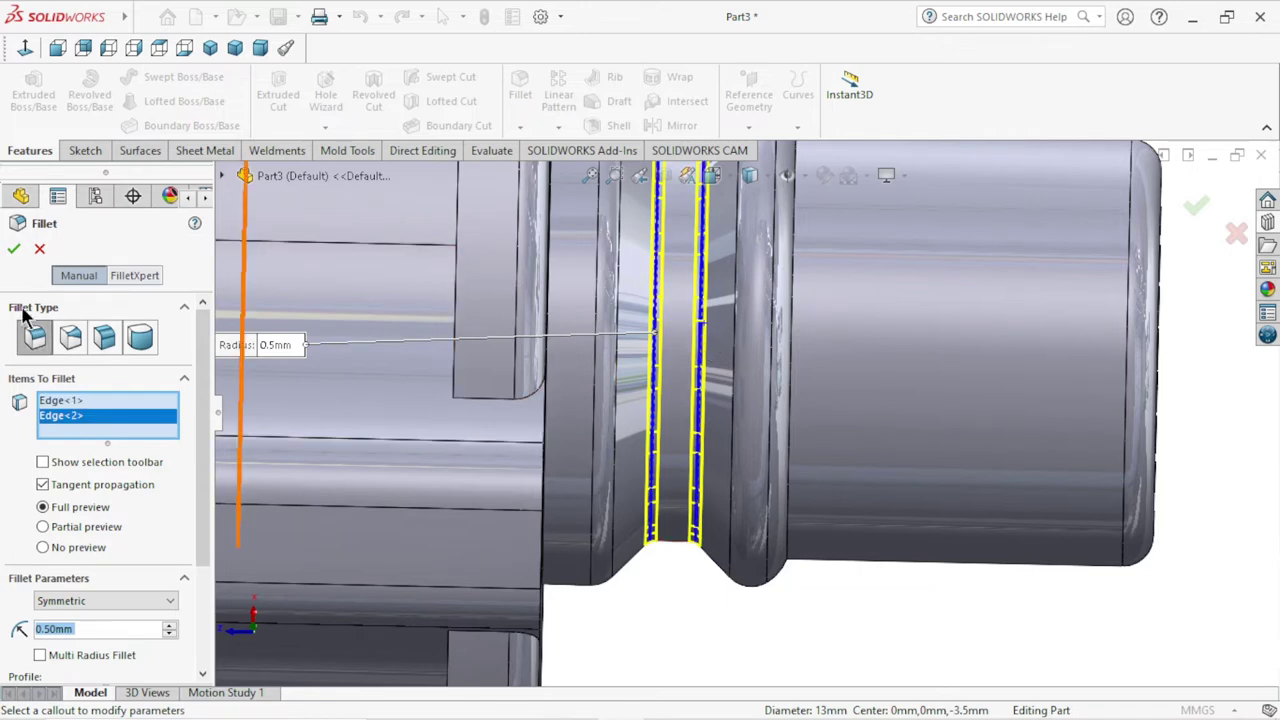
pyautogui.click(13, 249)
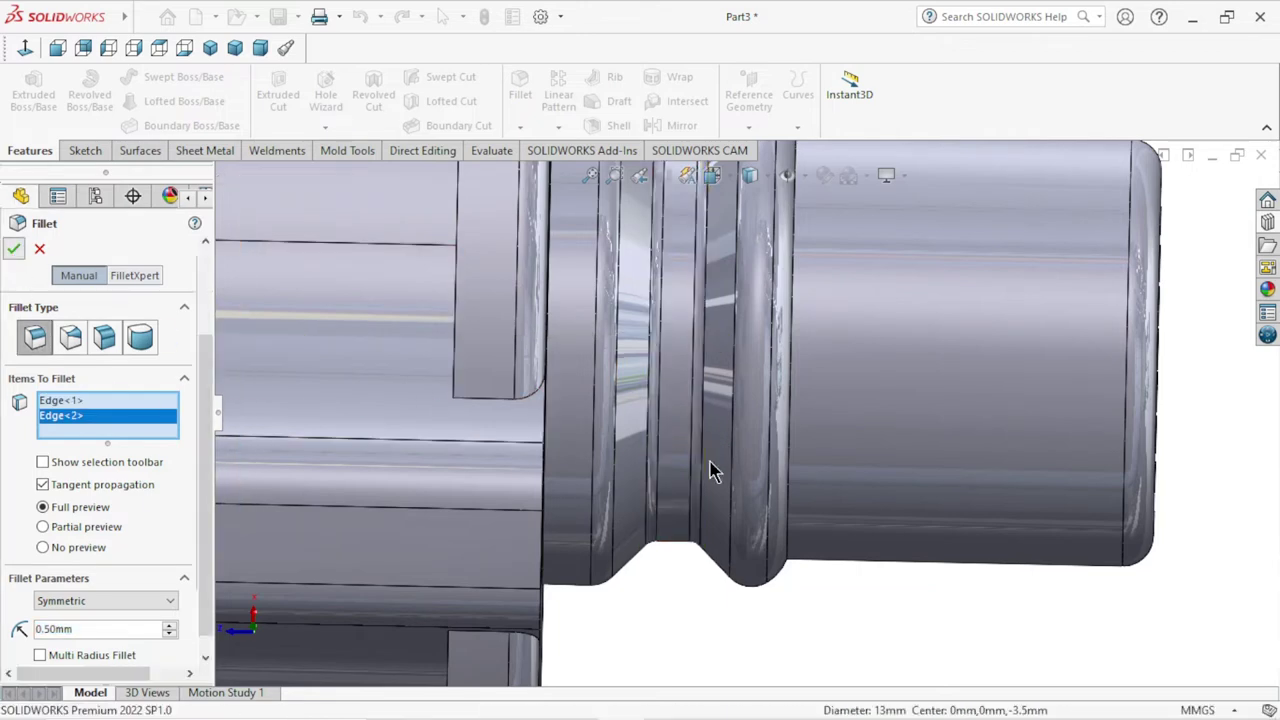
pyautogui.scroll(5, 709, 470)
pyautogui.moveTo(722, 480)
pyautogui.mouseDown(button='middle')
pyautogui.moveTo(872, 550)
pyautogui.moveTo(1020, 465)
pyautogui.moveTo(1020, 506)
pyautogui.moveTo(1020, 437)
pyautogui.moveTo(1037, 409)
pyautogui.moveTo(1020, 423)
pyautogui.moveTo(667, 437)
pyautogui.mouseUp(button='middle')
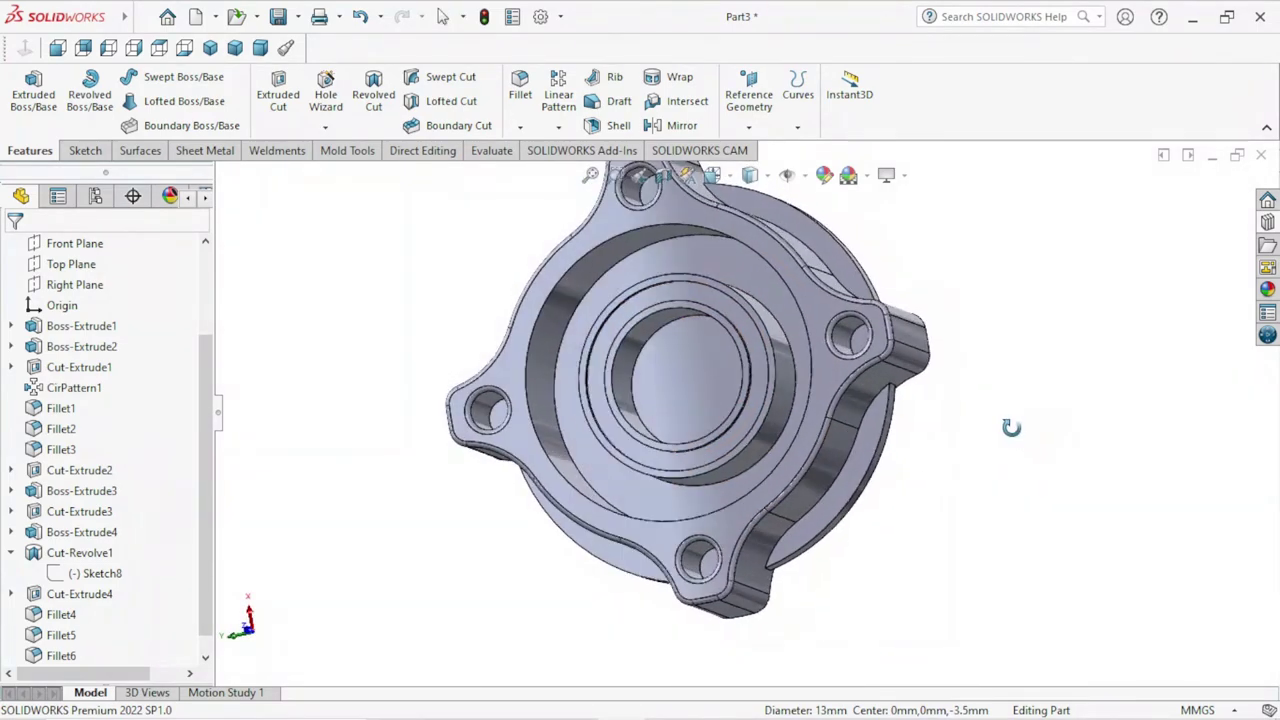
# - Sketch a circle centred on the origin on the shaft's flat end face
pyautogui.moveTo(1026, 434); pyautogui.dragTo(846, 468, button='middle')
pyautogui.click(824, 424)
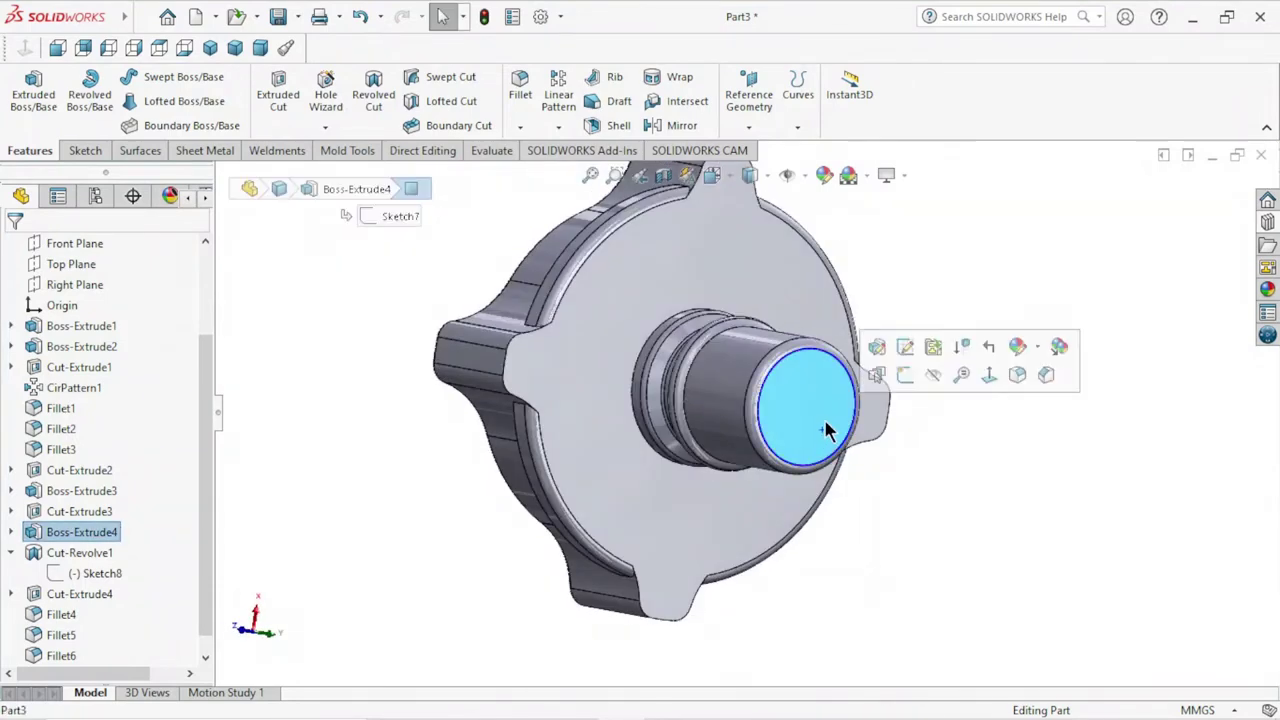
pyautogui.click(896, 362)
pyautogui.click(25, 48)
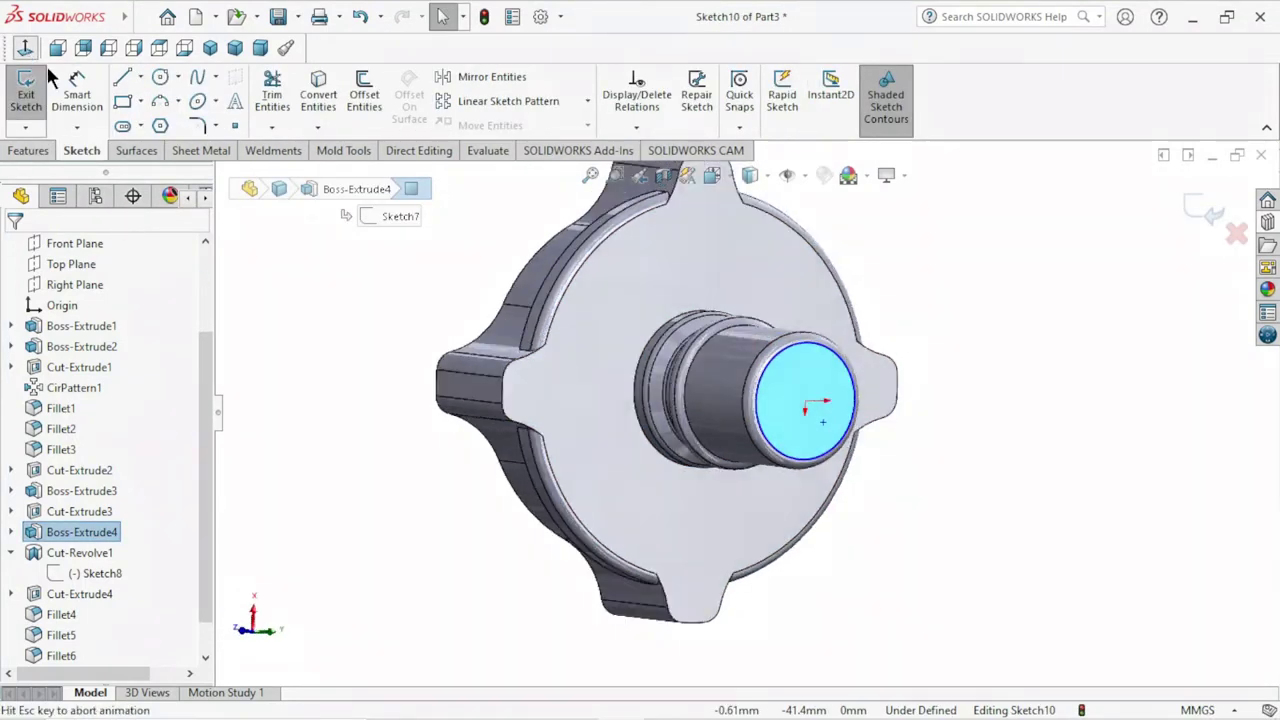
pyautogui.click(162, 78)
pyautogui.scroll(-3, 724, 380)
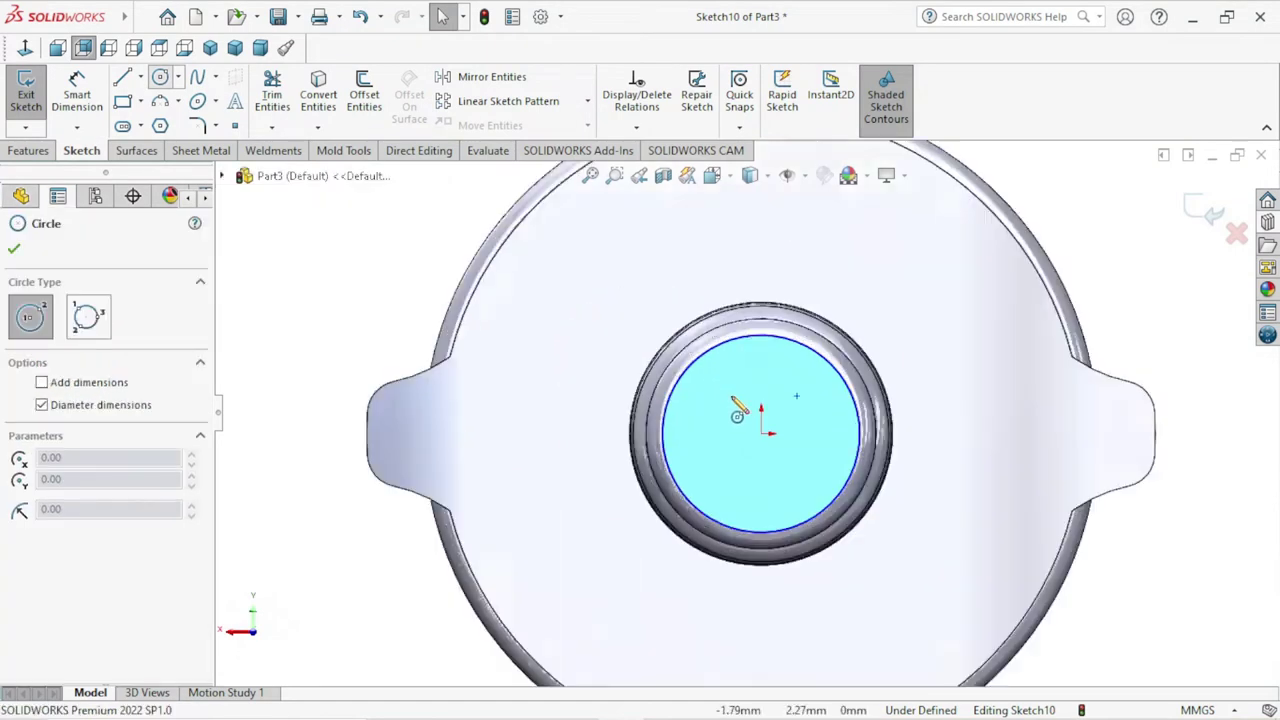
pyautogui.click(761, 433)
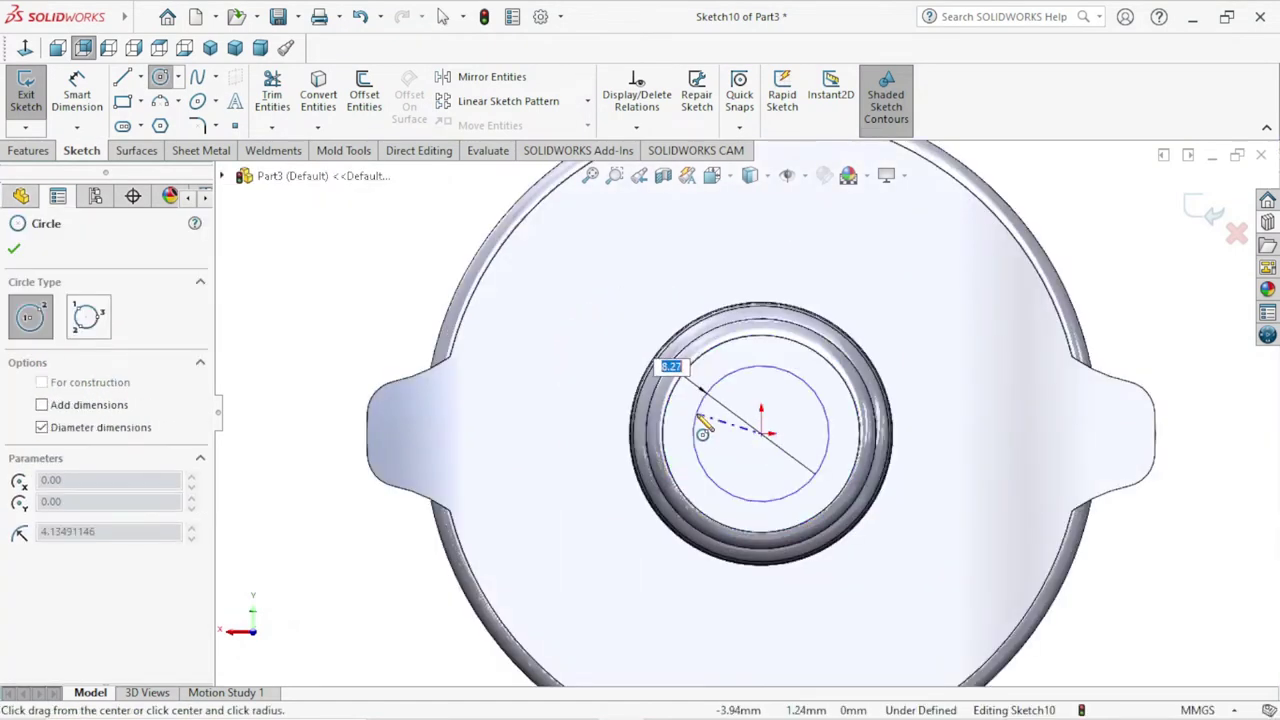
pyautogui.click(714, 386)
pyautogui.rightClick(312, 385)
pyautogui.click(301, 371)
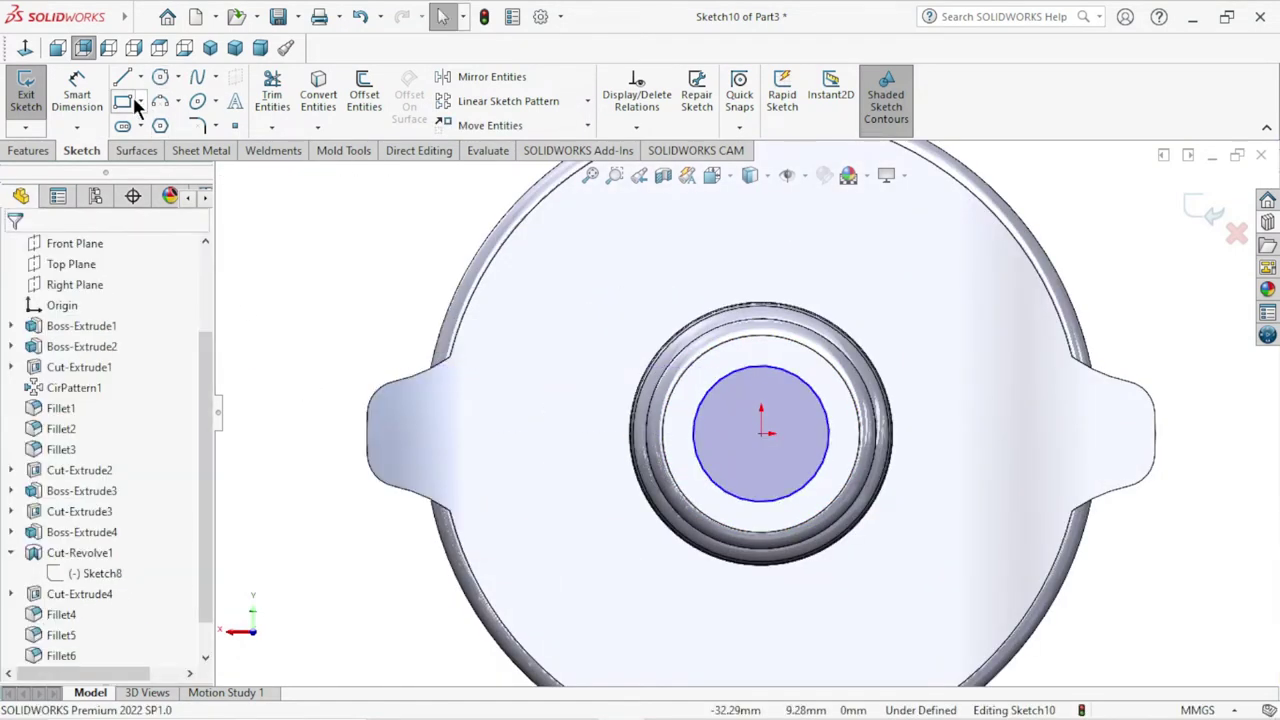
# - Dimension the centre circle to a 10 mm diameter
pyautogui.click(88, 112)
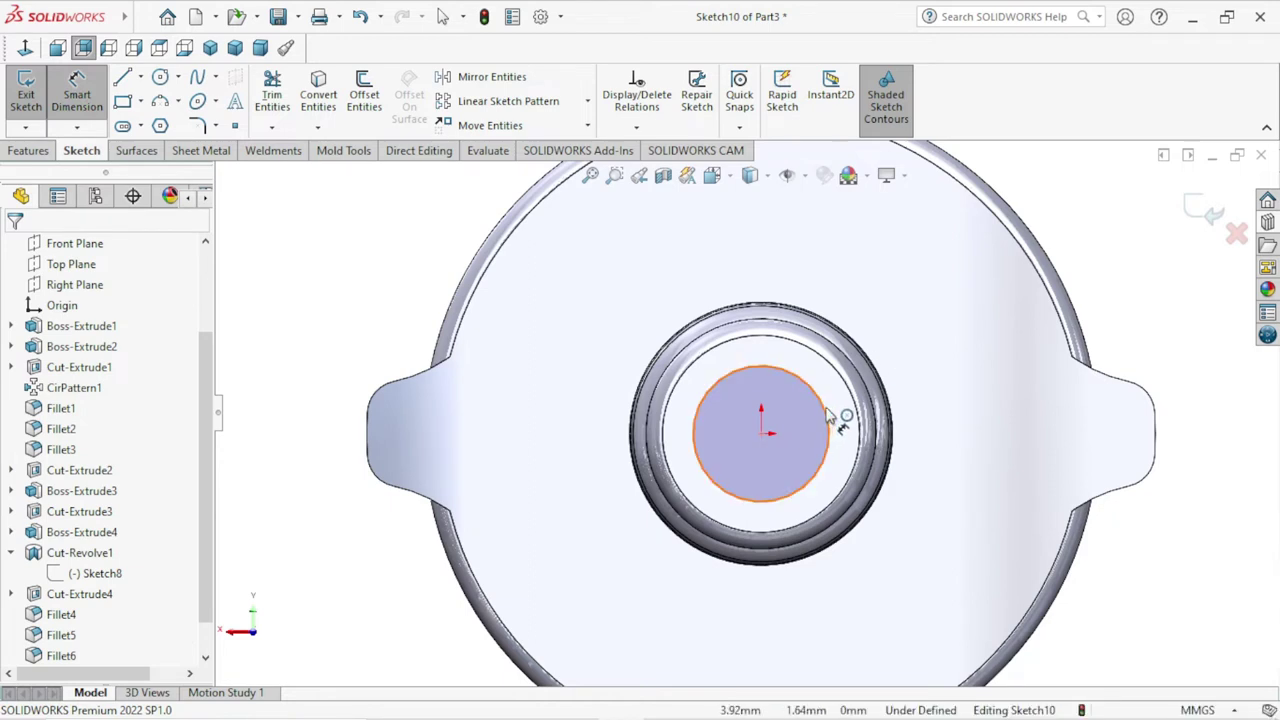
pyautogui.click(828, 416)
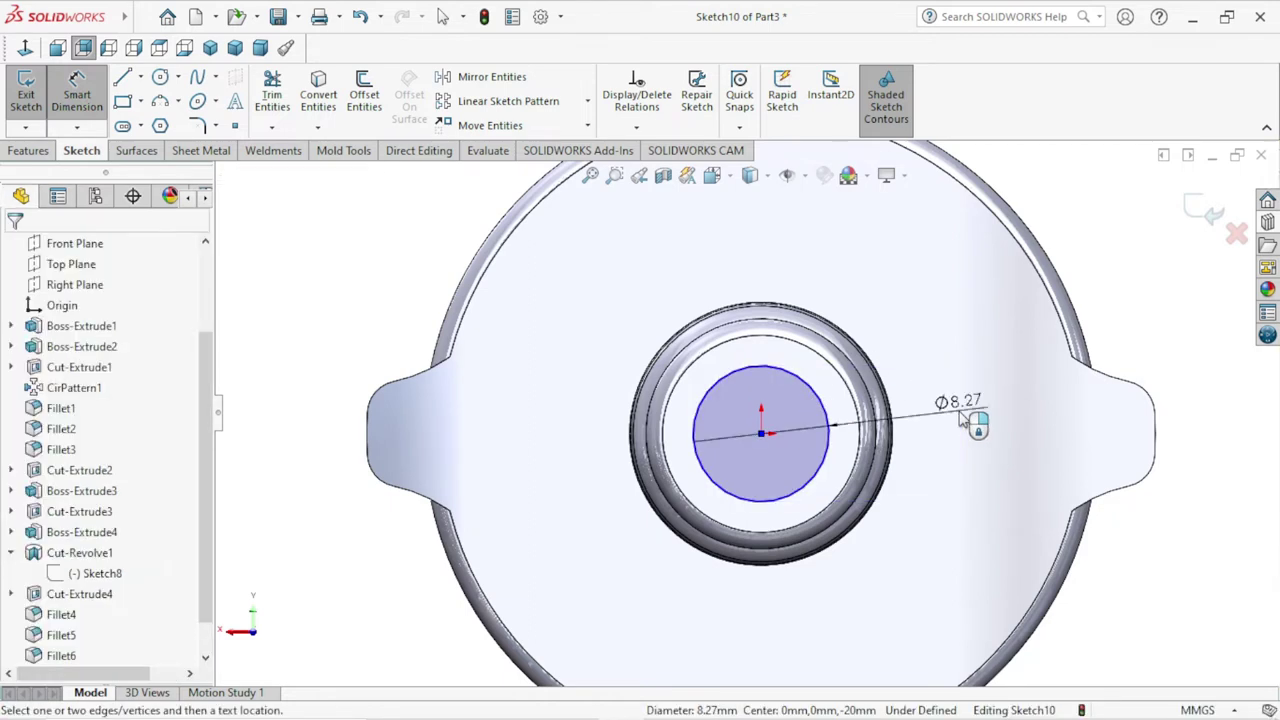
pyautogui.click(963, 420)
pyautogui.write('10')
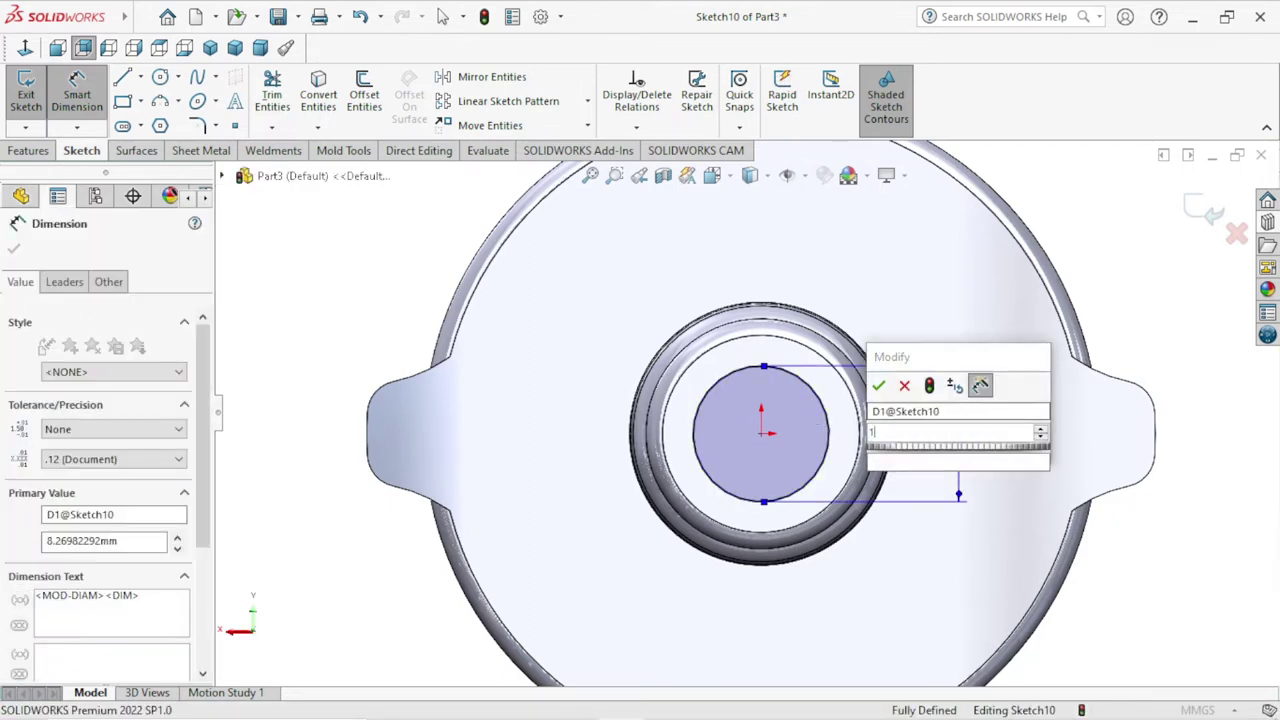
pyautogui.click(879, 388)
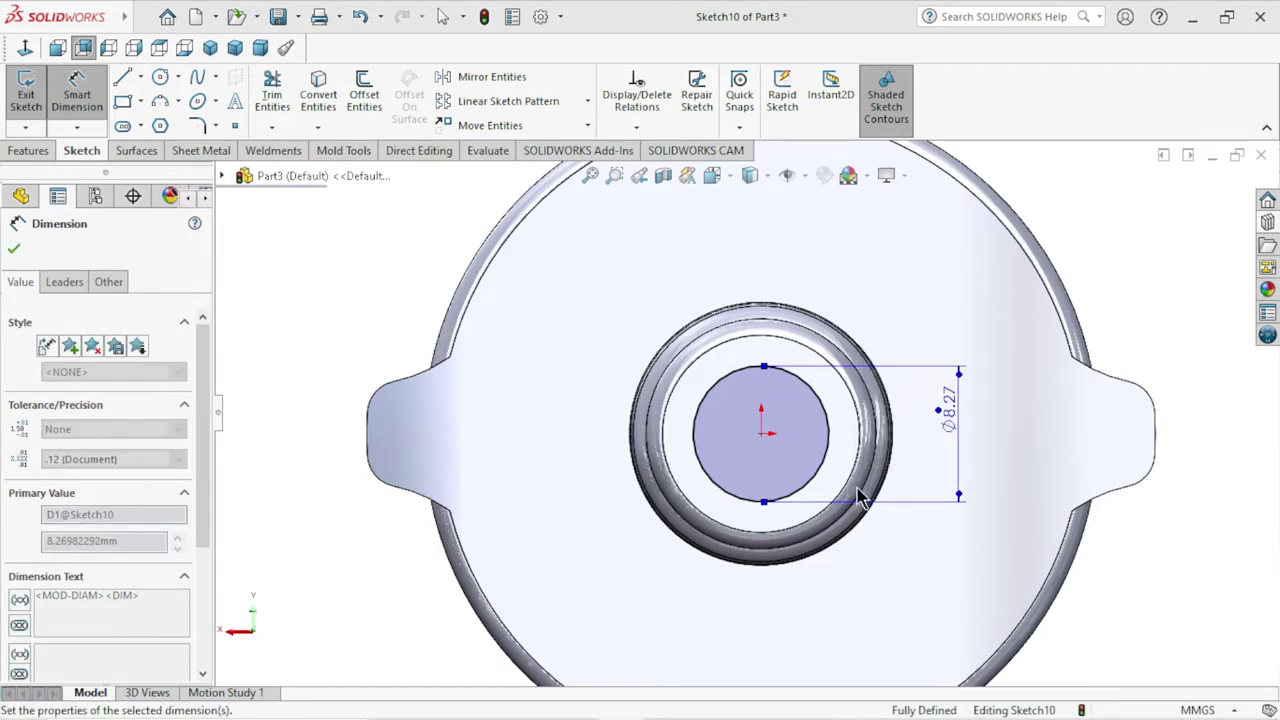
pyautogui.click(13, 251)
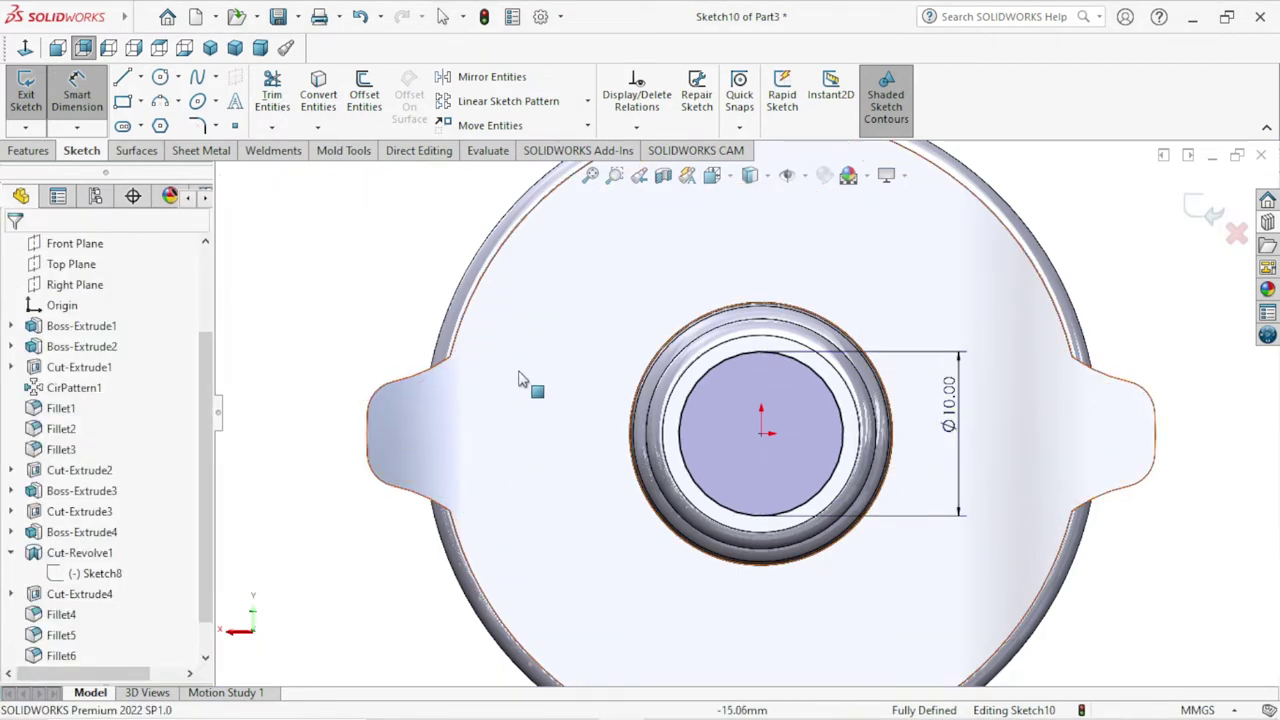
# - Extrude-cut the Ø10 circle Through All to form the bore
pyautogui.click(28, 154)
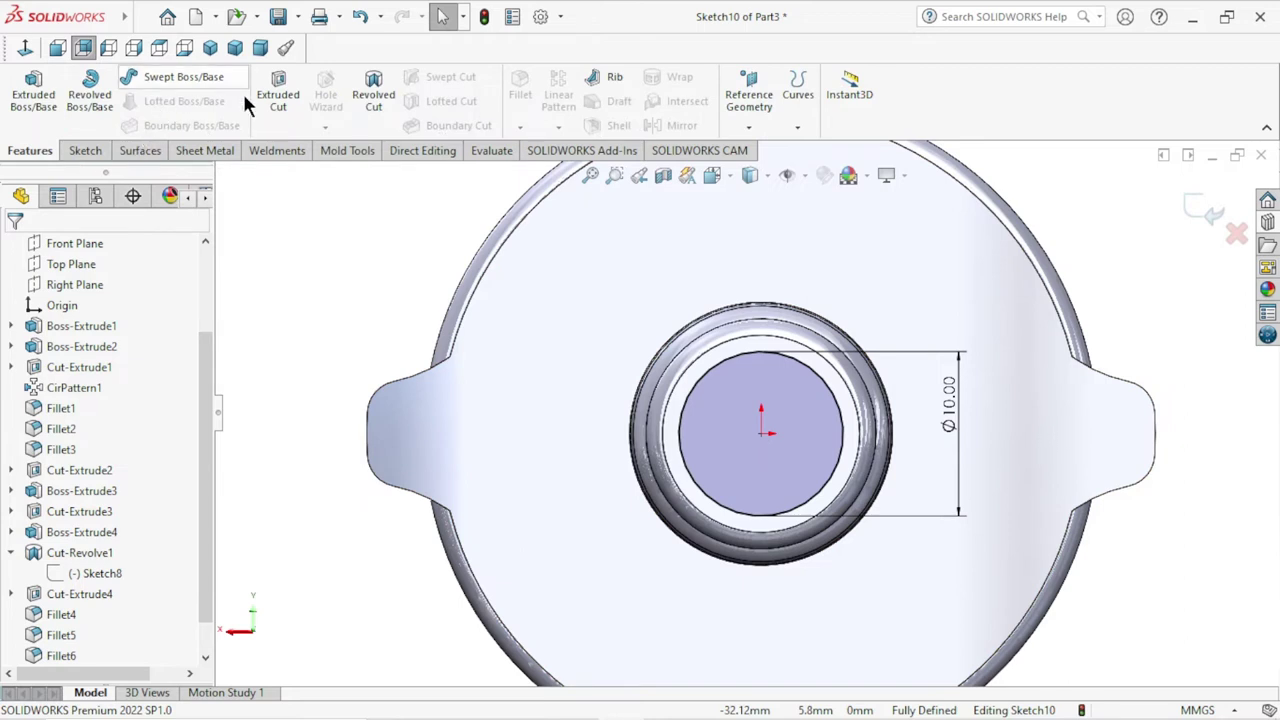
pyautogui.click(276, 97)
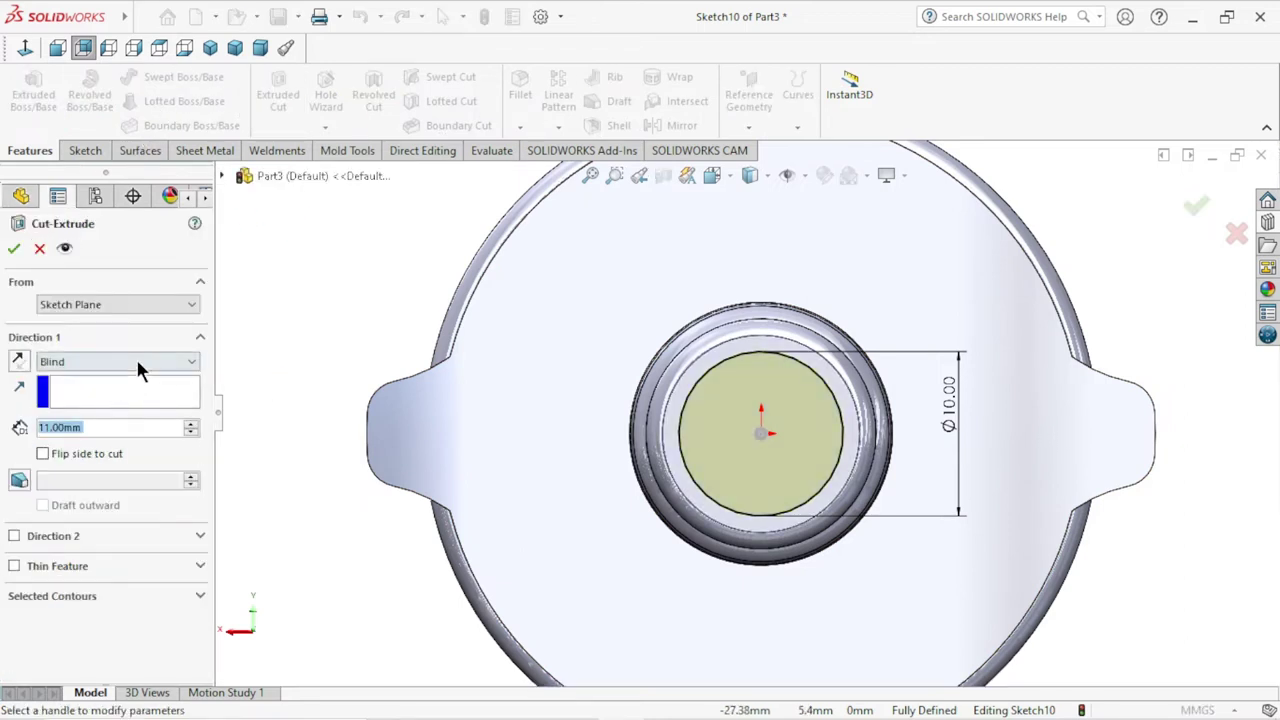
pyautogui.click(136, 360)
pyautogui.click(80, 390)
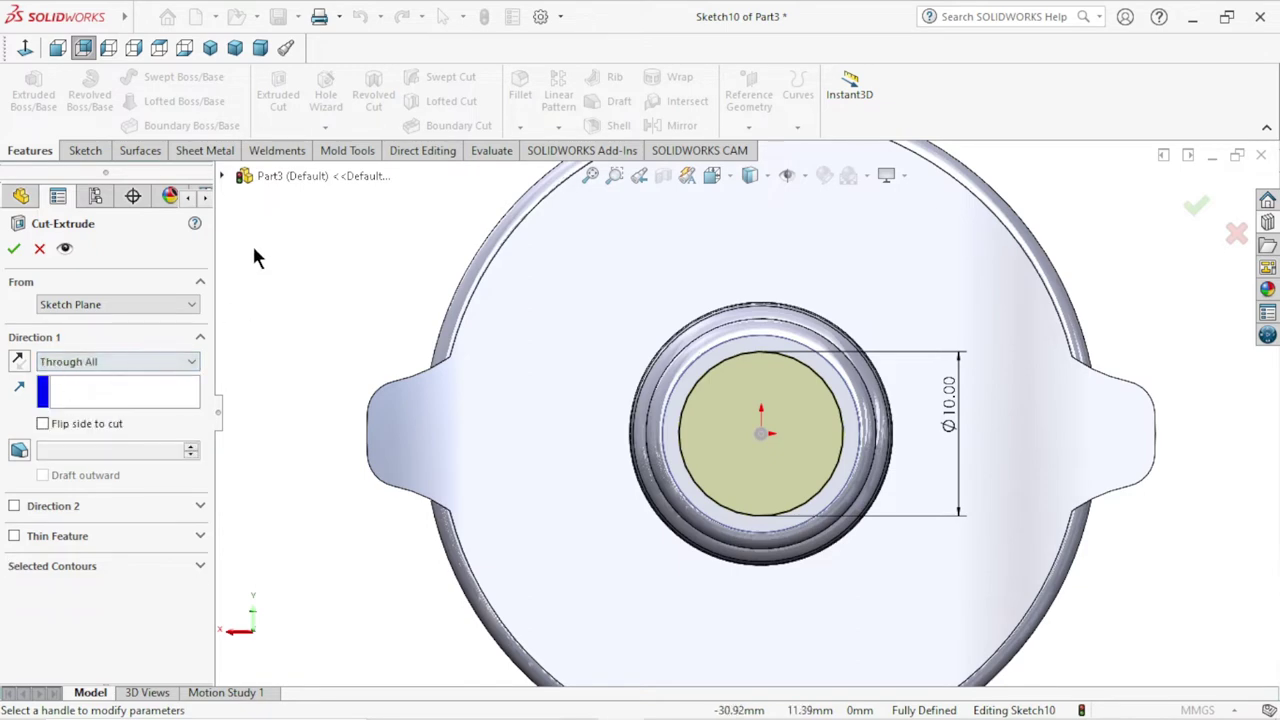
pyautogui.click(12, 250)
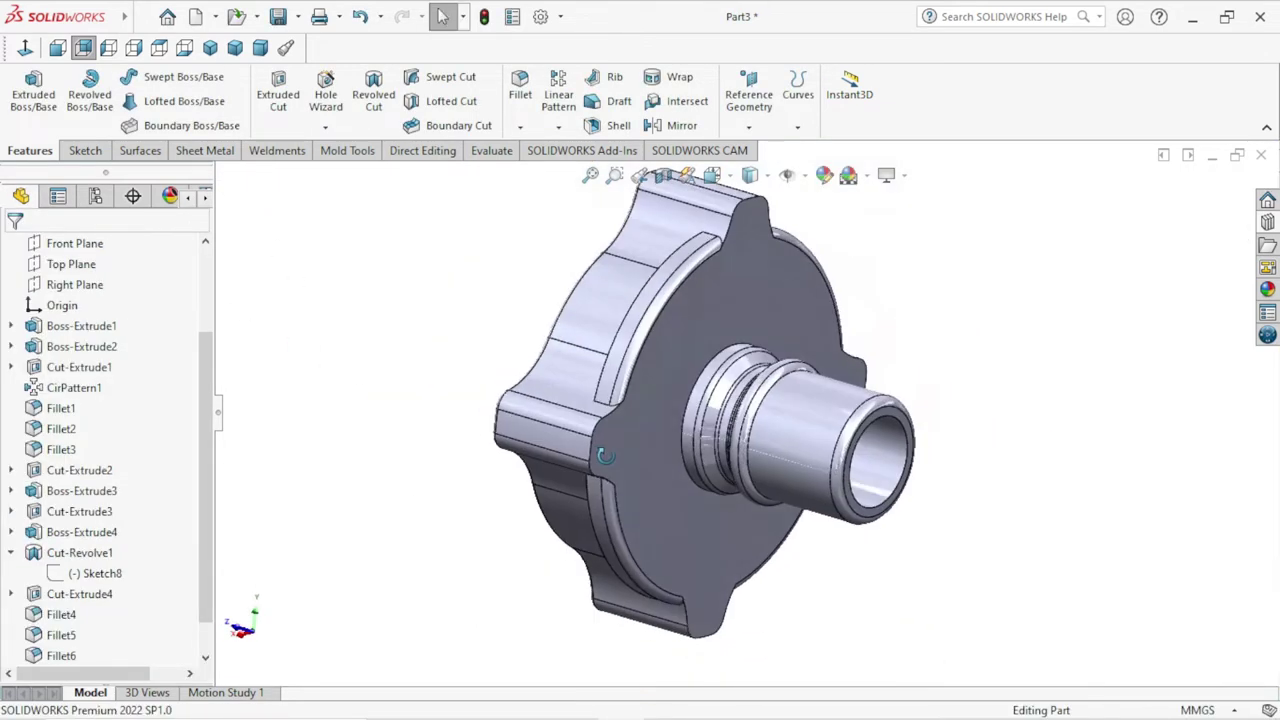
pyautogui.moveTo(605, 455)
pyautogui.mouseDown(button='middle')
pyautogui.moveTo(848, 500)
pyautogui.moveTo(1046, 480)
pyautogui.moveTo(1165, 398)
pyautogui.moveTo(997, 434)
pyautogui.moveTo(963, 466)
pyautogui.moveTo(960, 453)
pyautogui.moveTo(662, 360)
pyautogui.mouseUp(button='middle')
# - Chamfer the Ø10 bore's edge at 0.5 mm × 45°
pyautogui.click(518, 126)
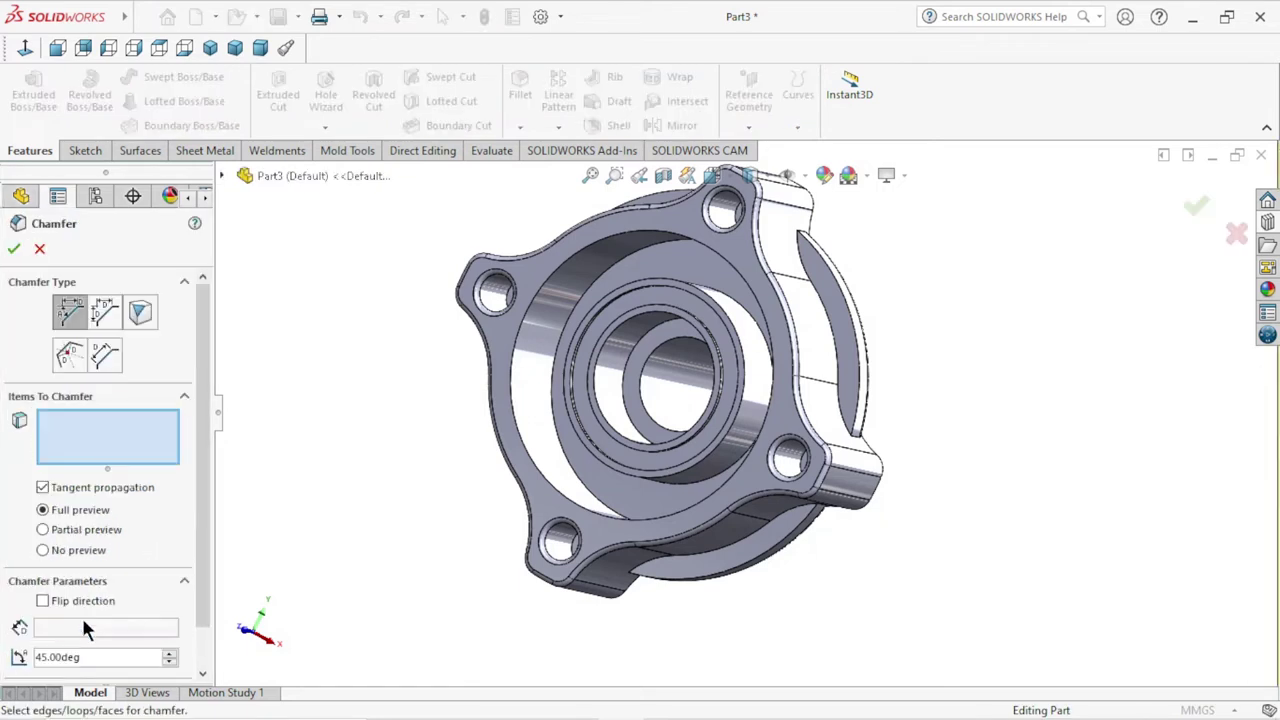
pyautogui.write('0')
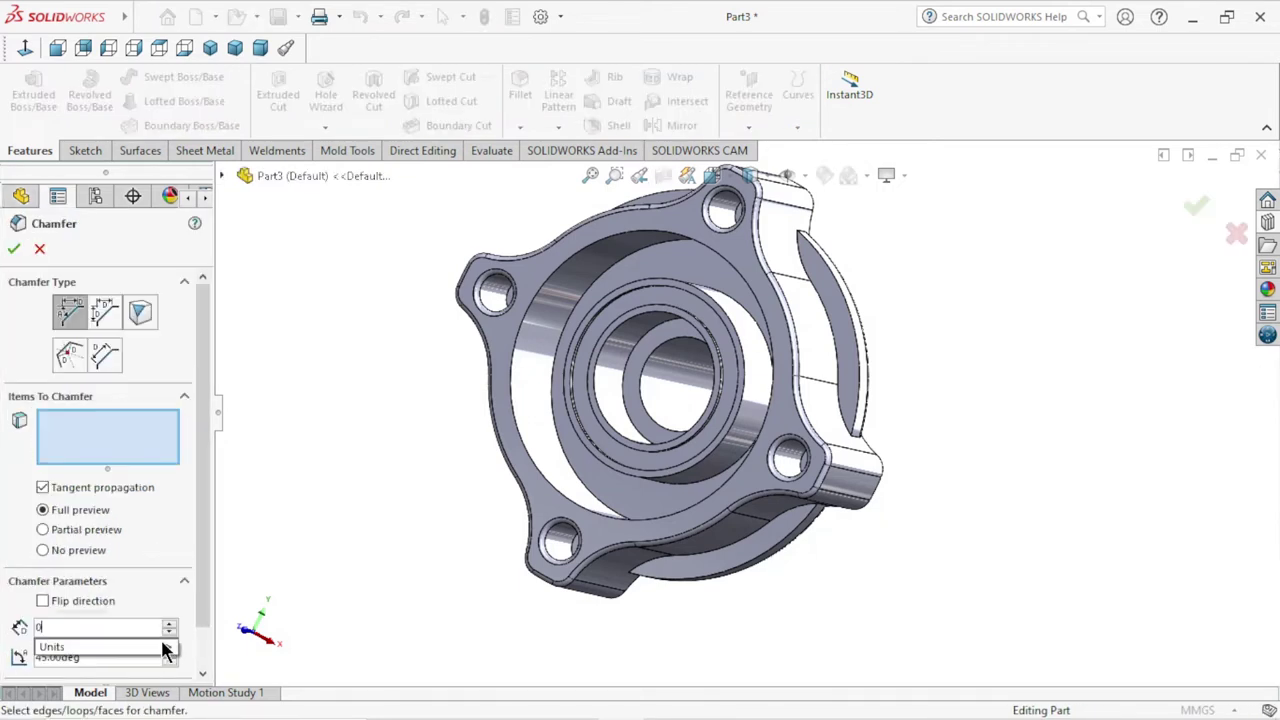
pyautogui.write('.5')
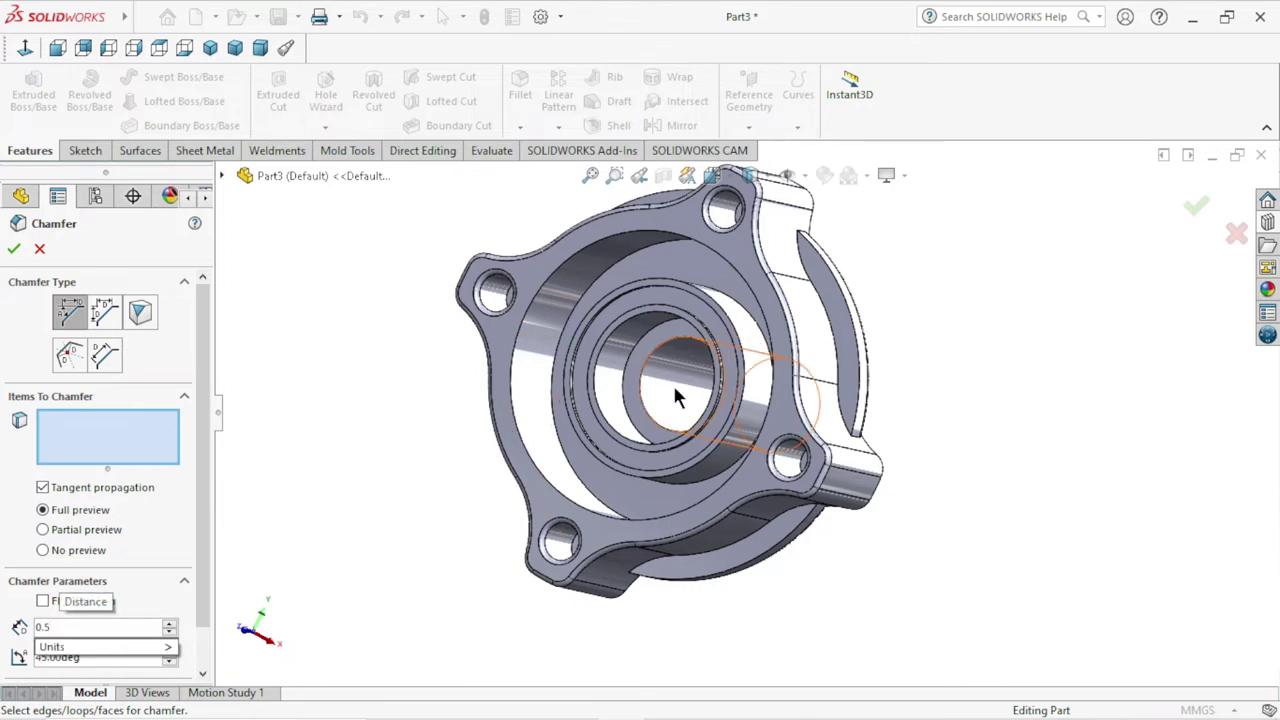
pyautogui.click(674, 390)
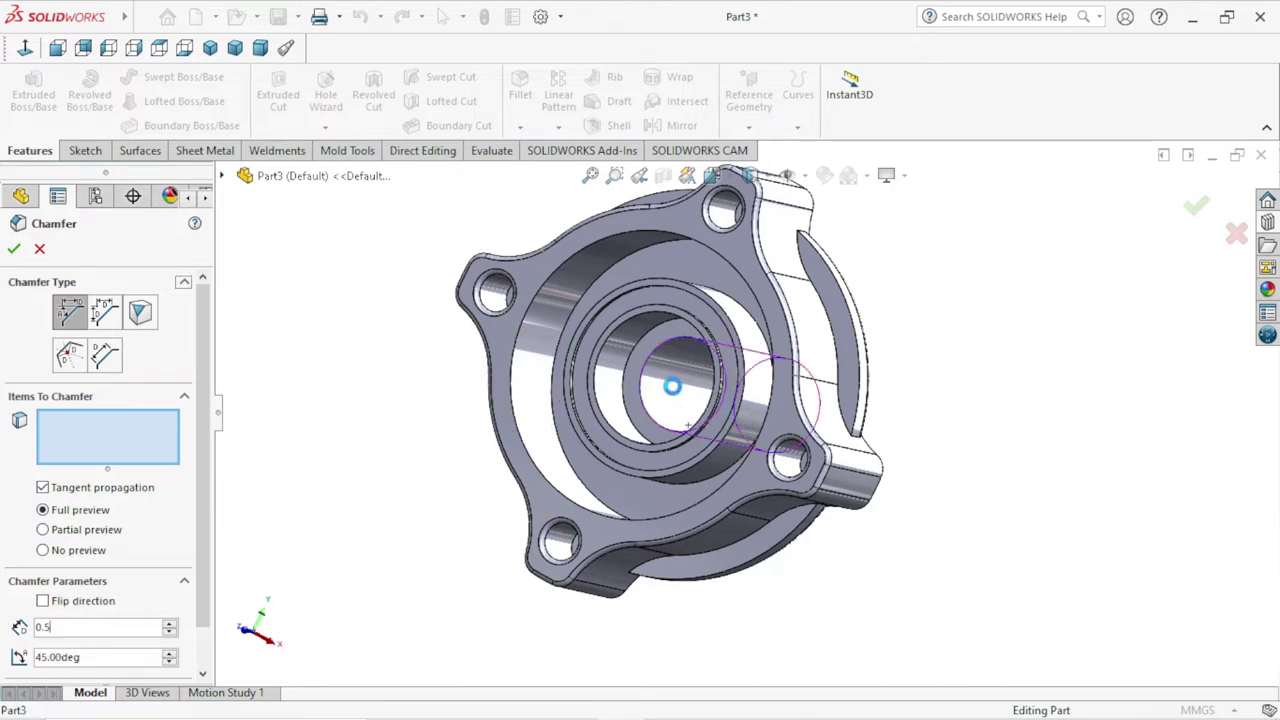
pyautogui.click(13, 249)
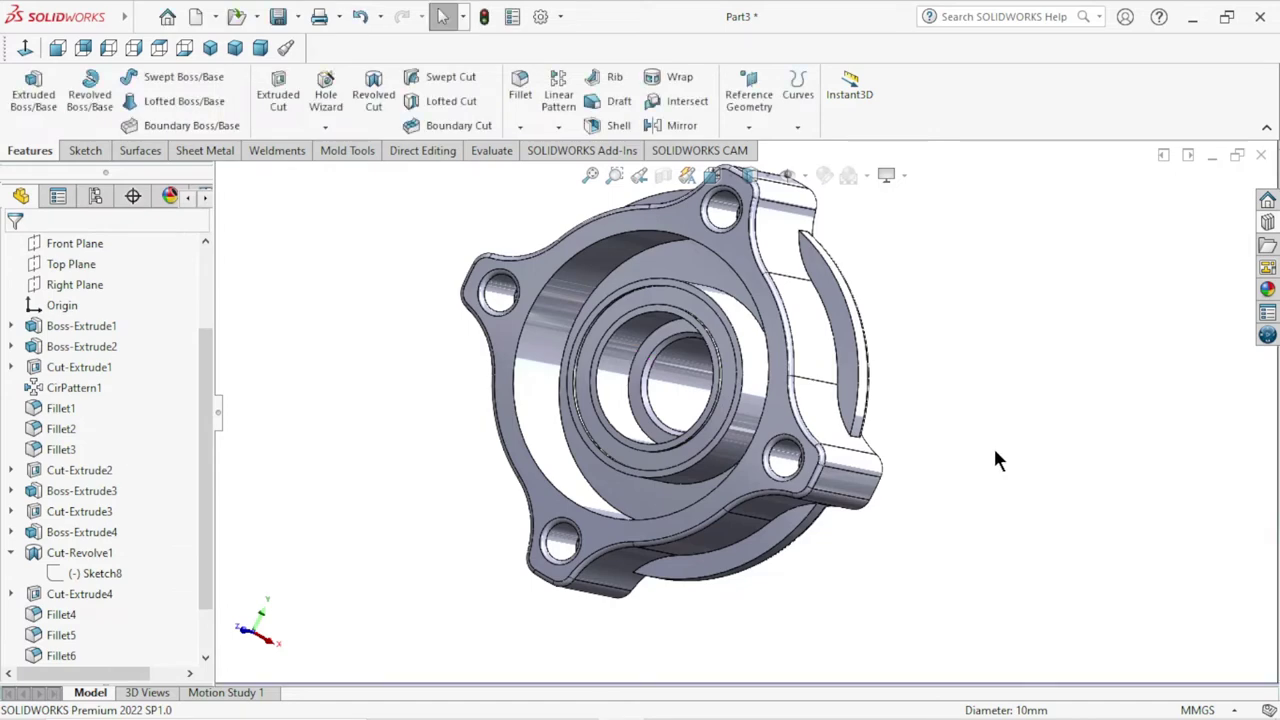
pyautogui.moveTo(995, 460); pyautogui.dragTo(1023, 394, button='middle')
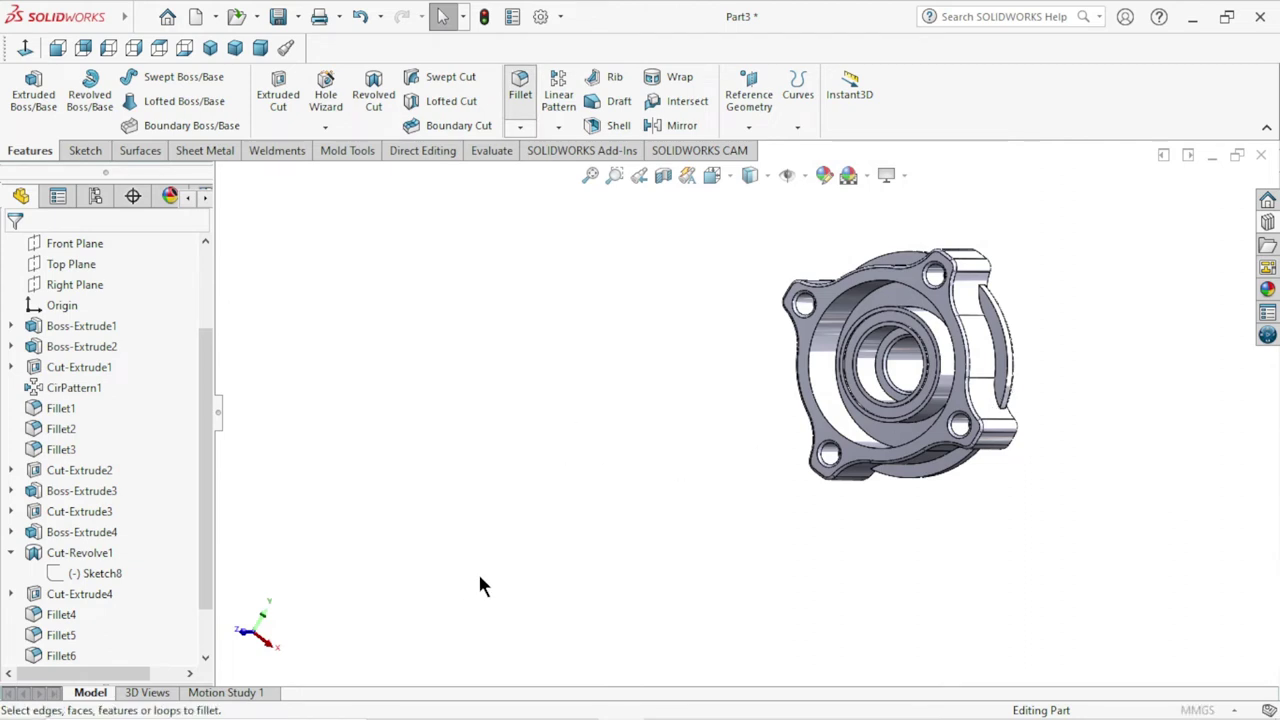
# - Fillet the circular edges and ring face around the bore with a 0.3 mm radius
pyautogui.write('0')
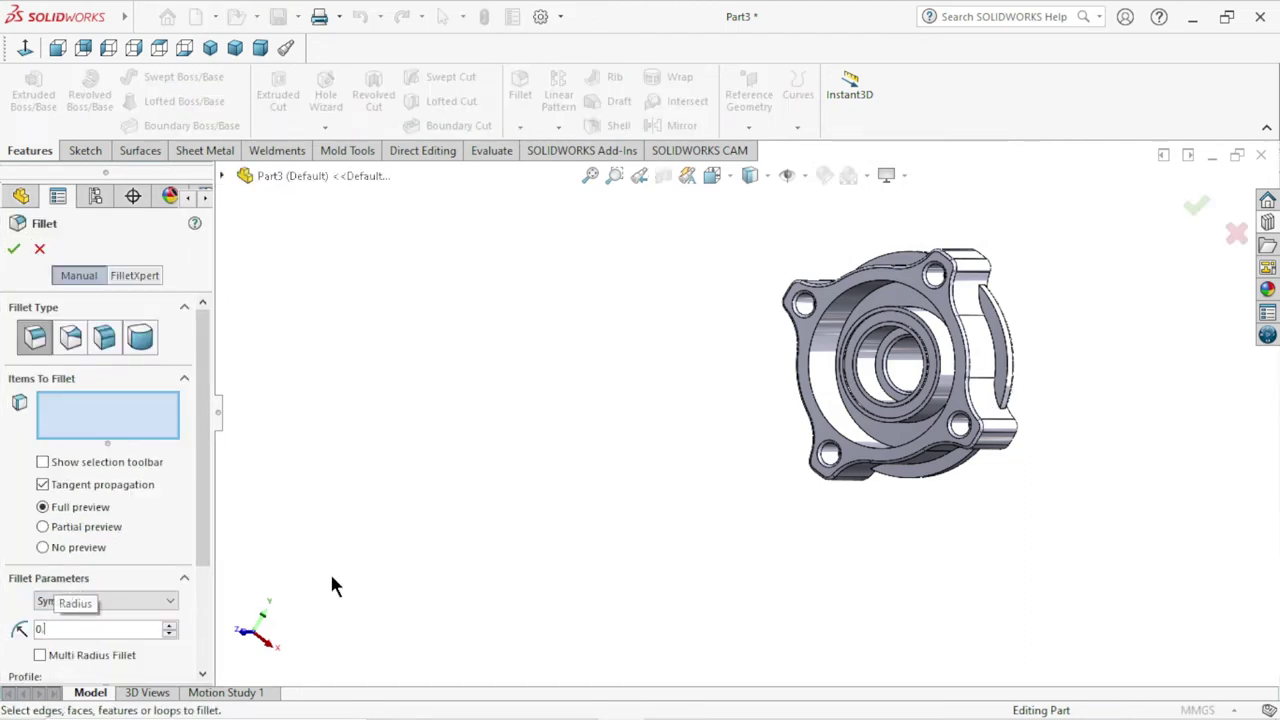
pyautogui.write('.250mm')
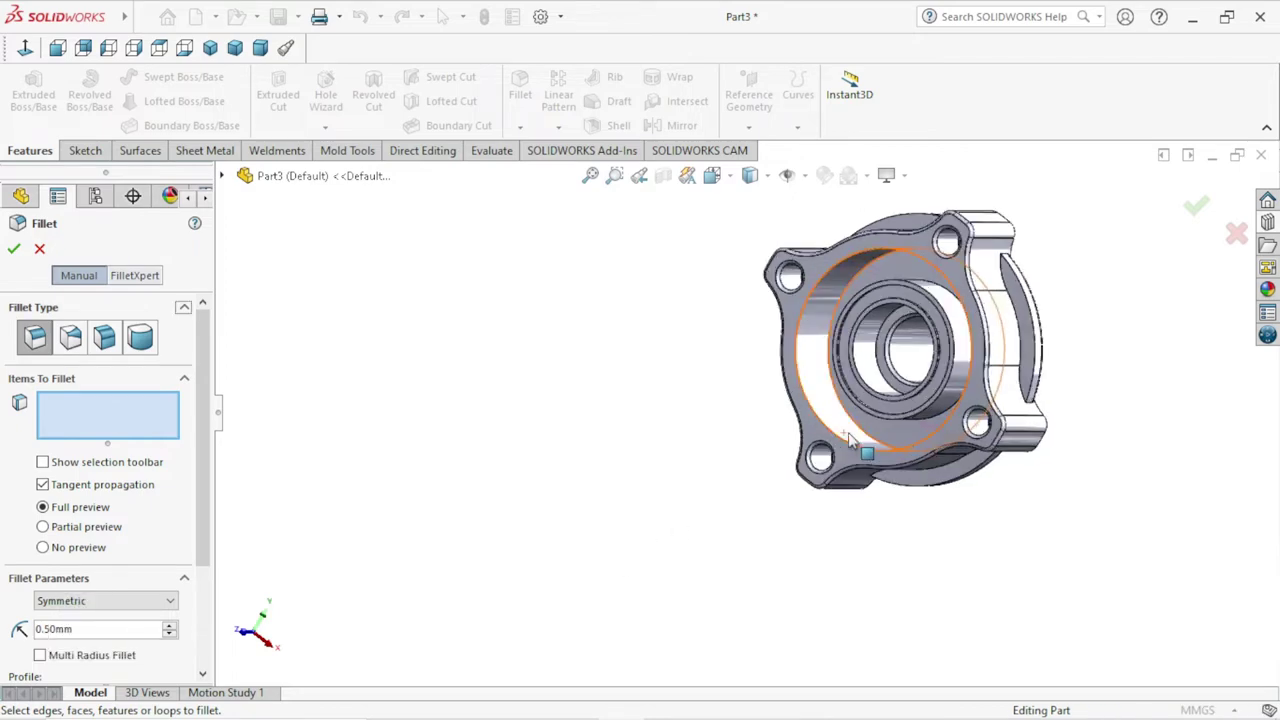
pyautogui.scroll(-5, 926, 337)
pyautogui.scroll(-3, 926, 337)
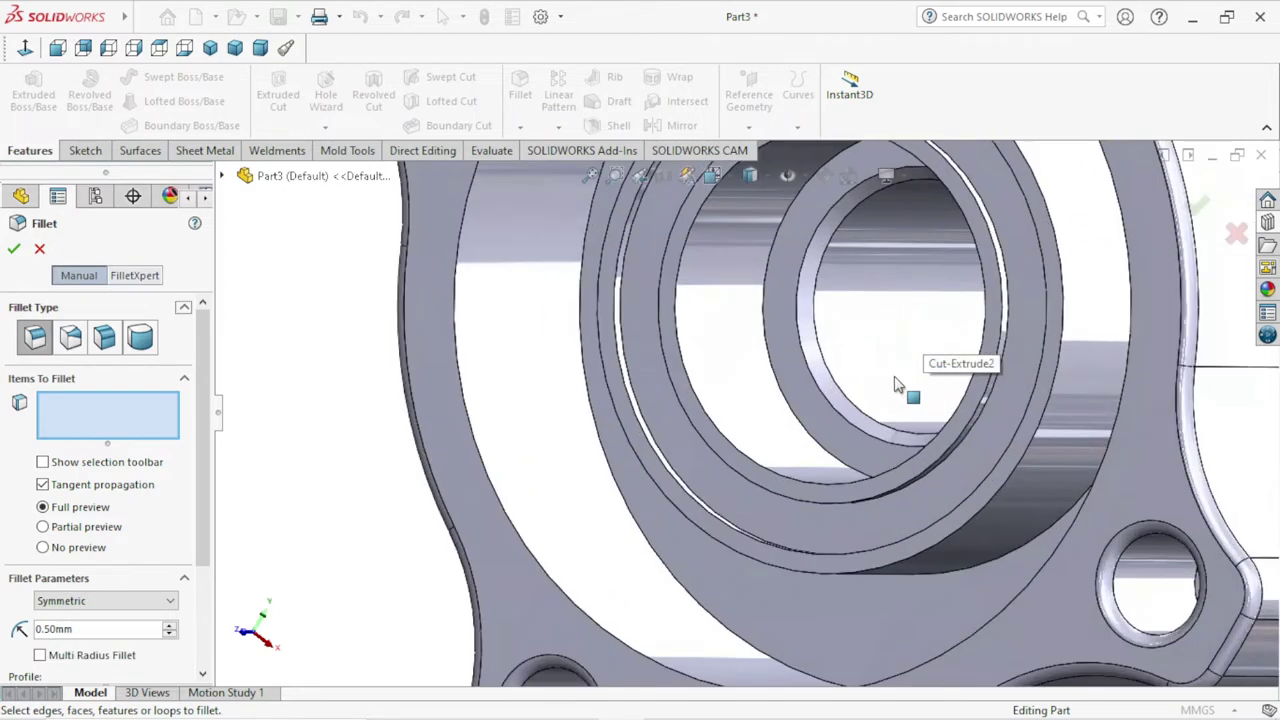
pyautogui.click(727, 445)
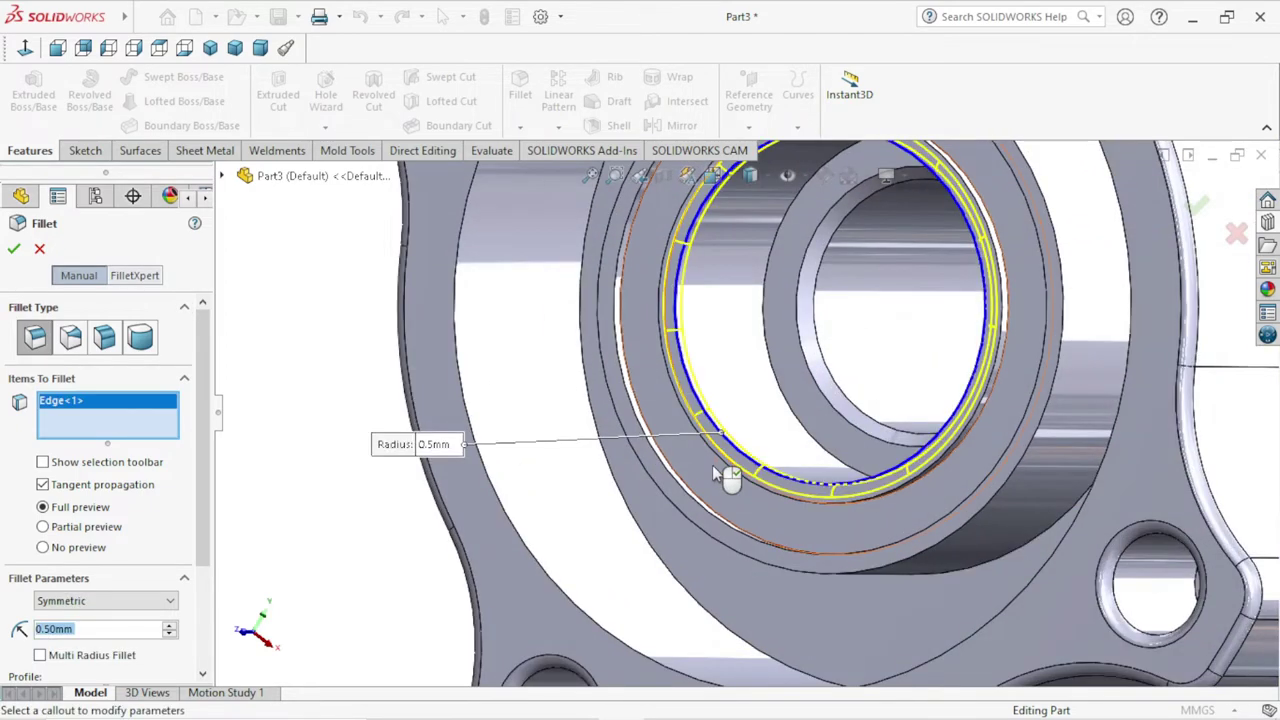
pyautogui.click(727, 472)
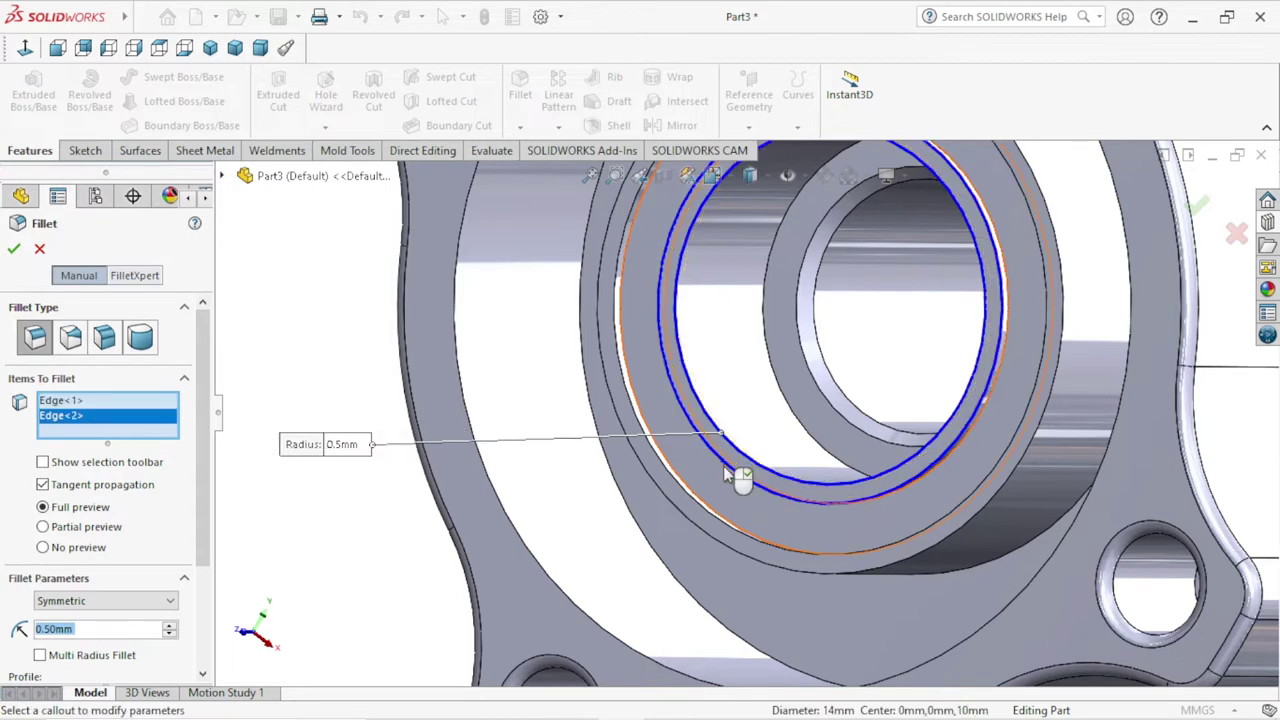
pyautogui.write('0')
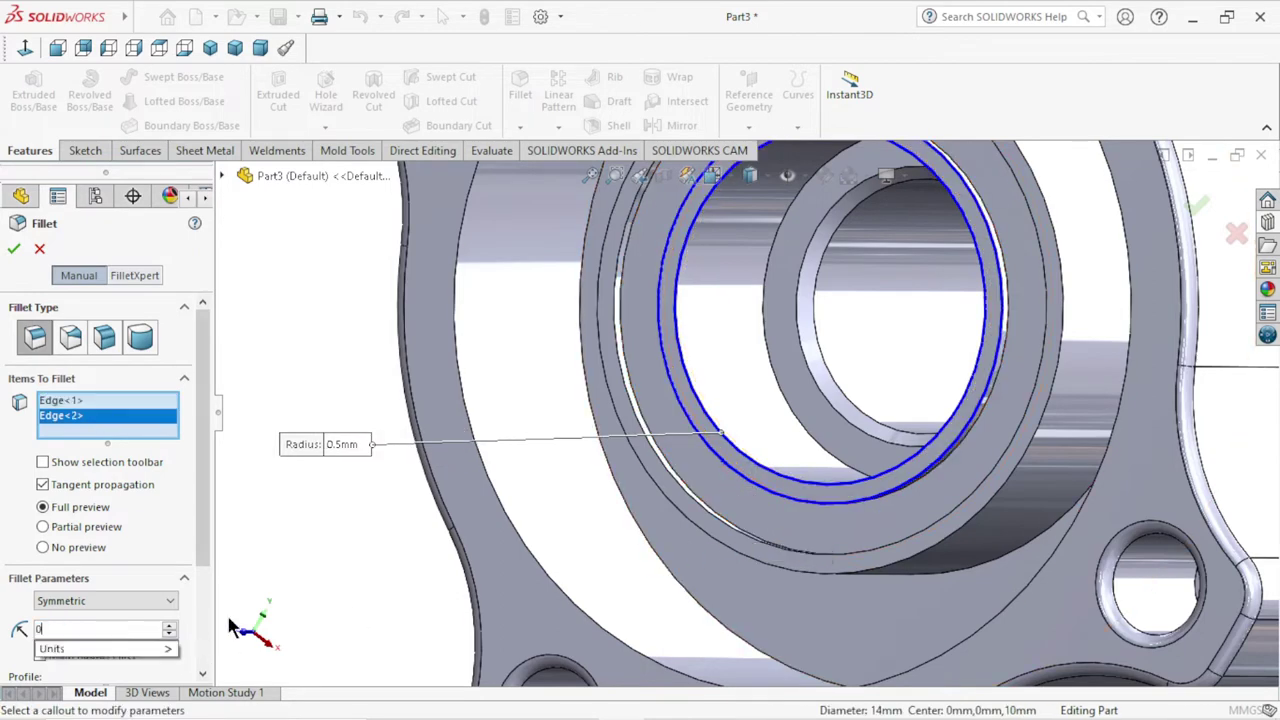
pyautogui.write('.30mm')
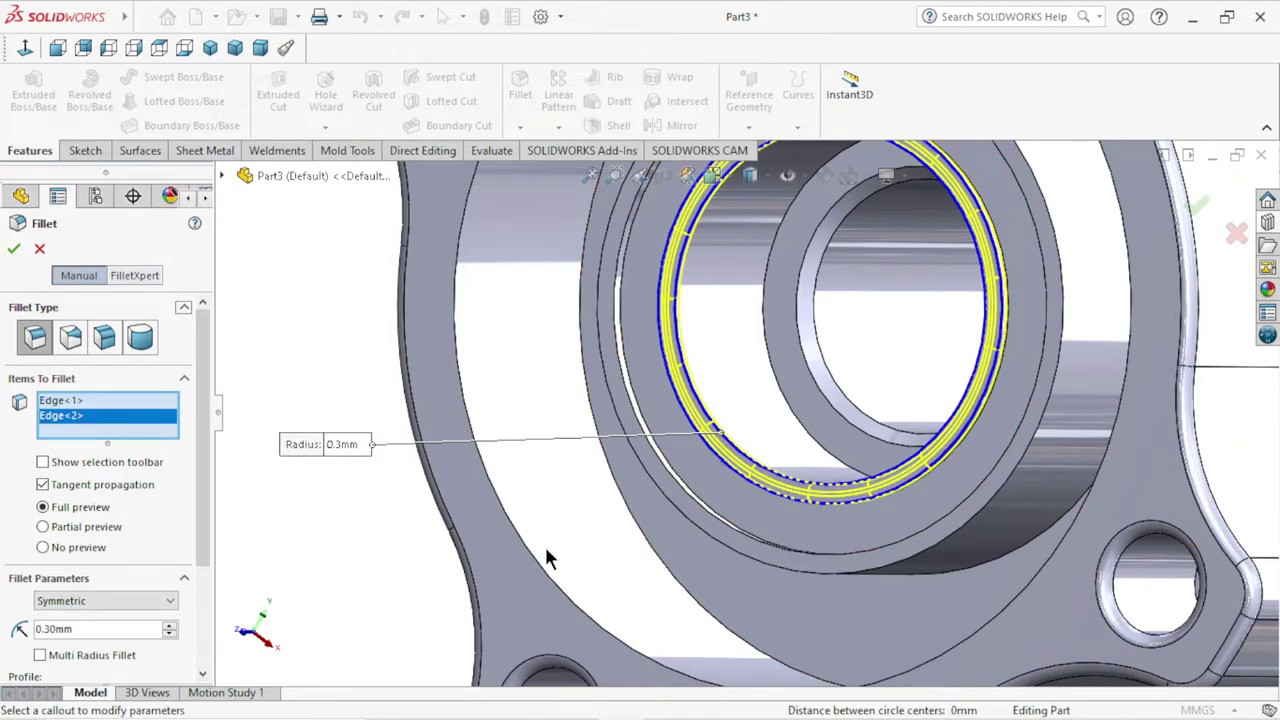
pyautogui.moveTo(548, 560); pyautogui.dragTo(800, 452, button='middle')
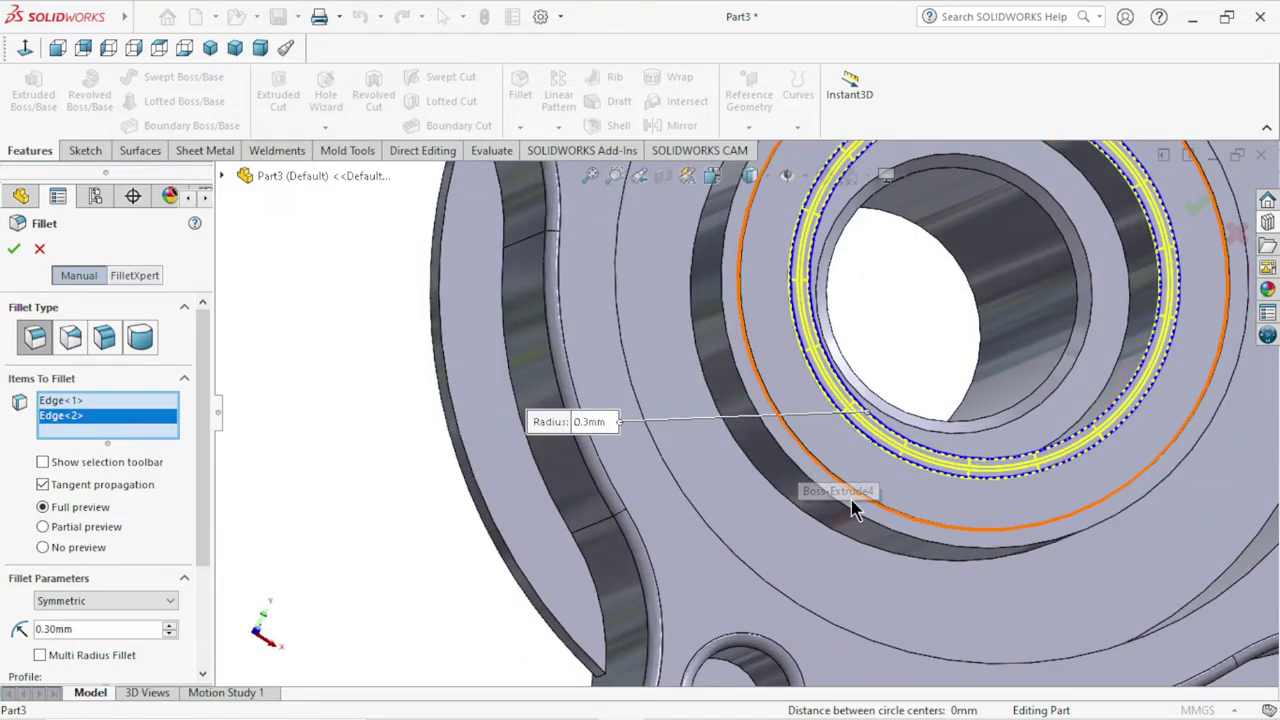
pyautogui.click(912, 532)
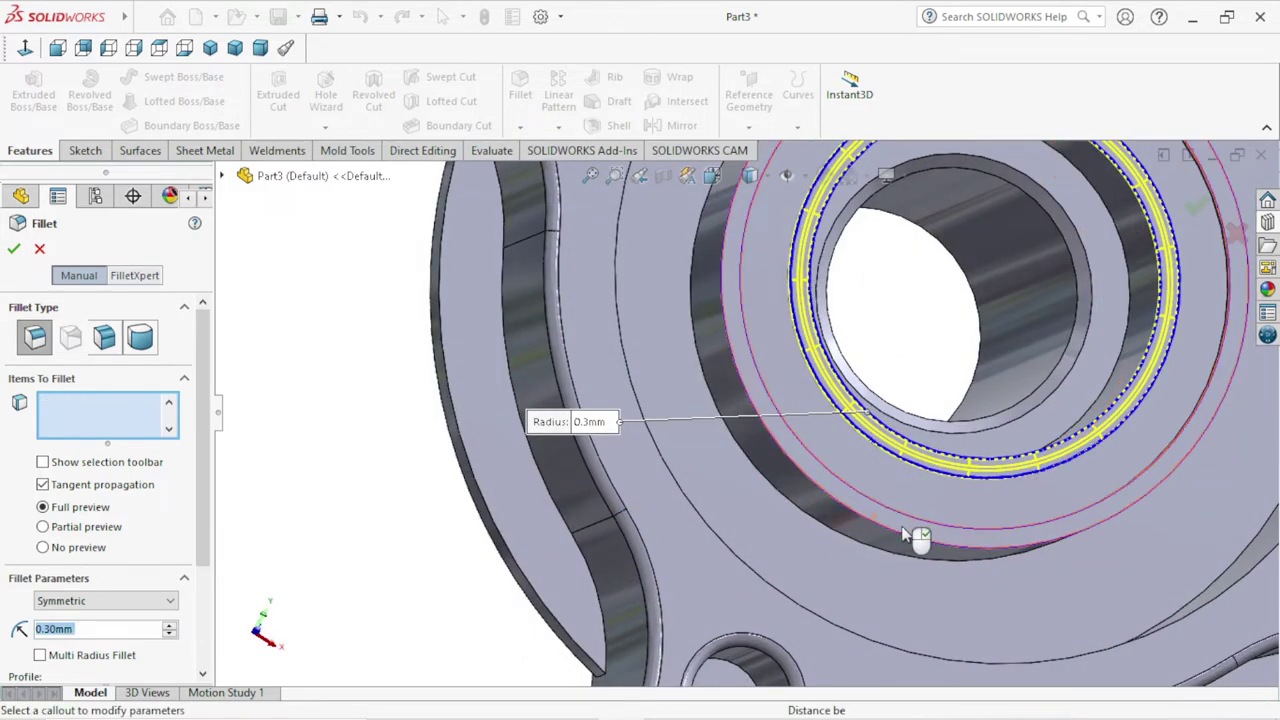
pyautogui.click(785, 585)
pyautogui.click(15, 252)
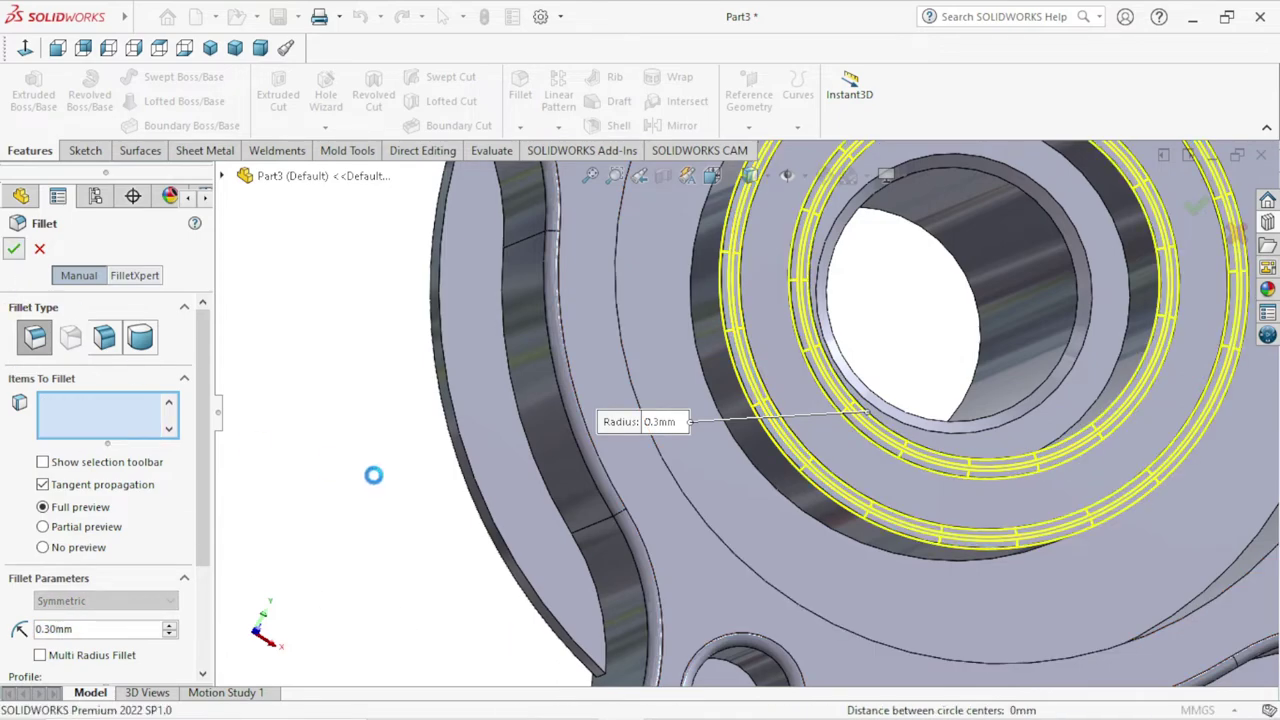
pyautogui.scroll(5, 697, 531)
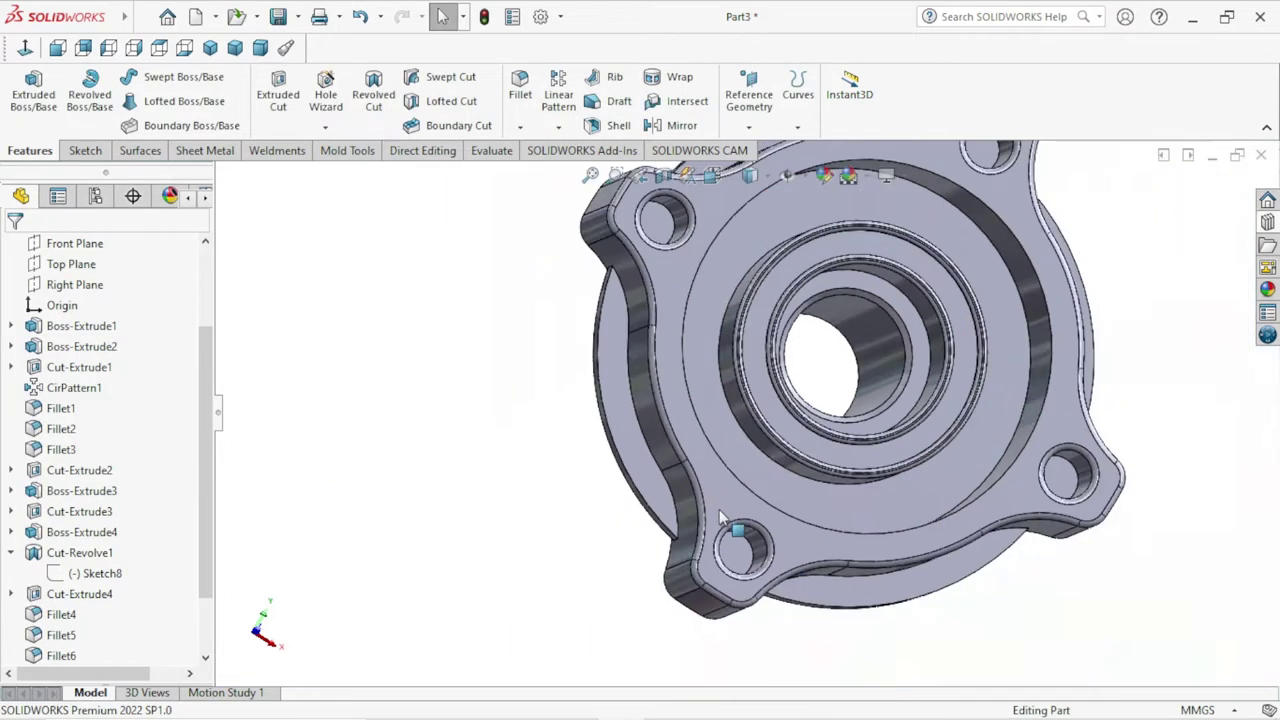
pyautogui.moveTo(719, 509); pyautogui.dragTo(897, 432, button='middle')
pyautogui.scroll(-2, 897, 432)
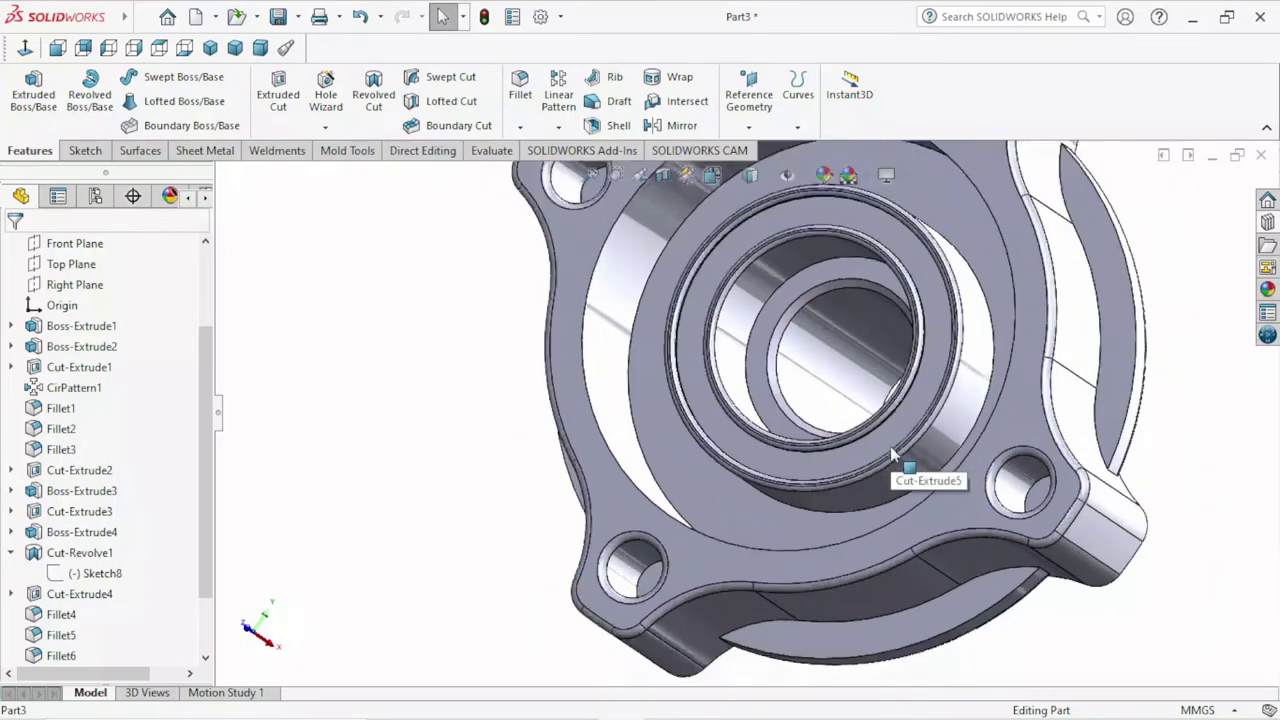
pyautogui.scroll(2, 890, 446)
pyautogui.moveTo(1034, 423)
pyautogui.mouseDown(button='middle')
pyautogui.moveTo(1054, 500)
pyautogui.moveTo(1094, 414)
pyautogui.moveTo(1043, 400)
pyautogui.moveTo(1012, 436)
pyautogui.moveTo(1134, 457)
pyautogui.moveTo(960, 465)
pyautogui.moveTo(1043, 517)
pyautogui.moveTo(1020, 369)
pyautogui.moveTo(954, 403)
pyautogui.moveTo(935, 386)
pyautogui.mouseUp(button='middle')
pyautogui.scroll(5, 1013, 435)
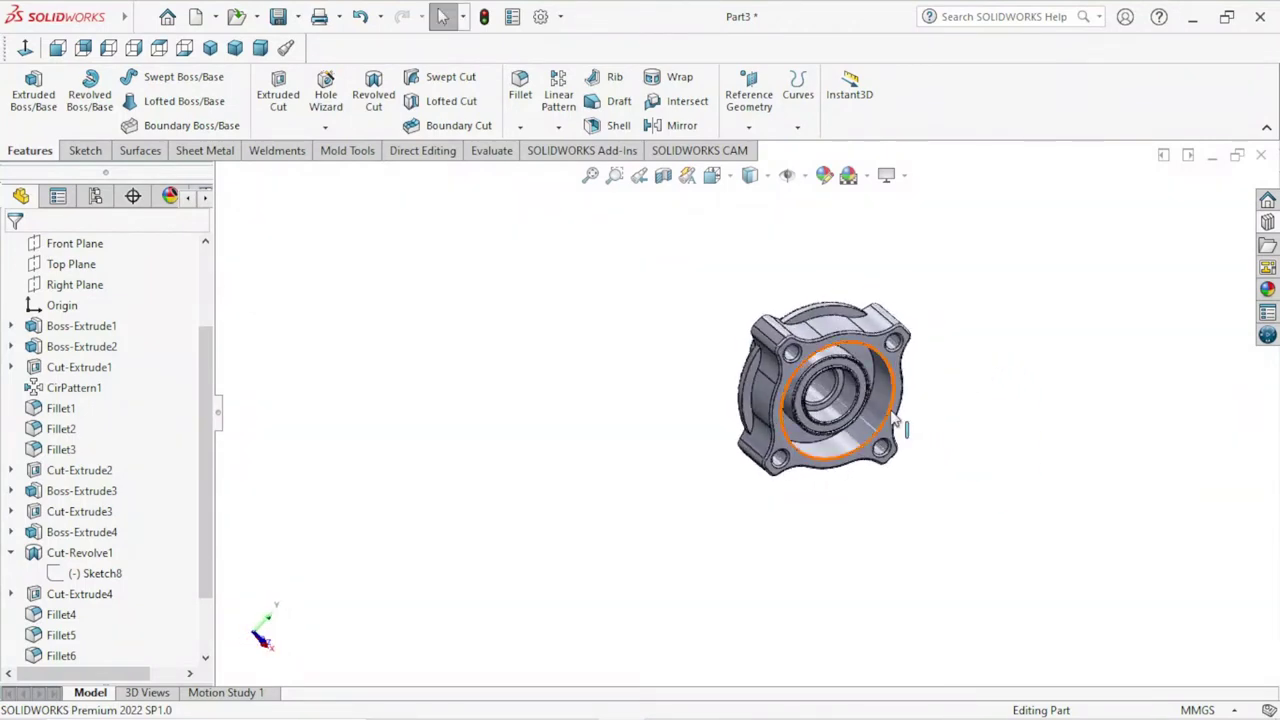
pyautogui.scroll(-3, 900, 412)
pyautogui.scroll(-2, 903, 423)
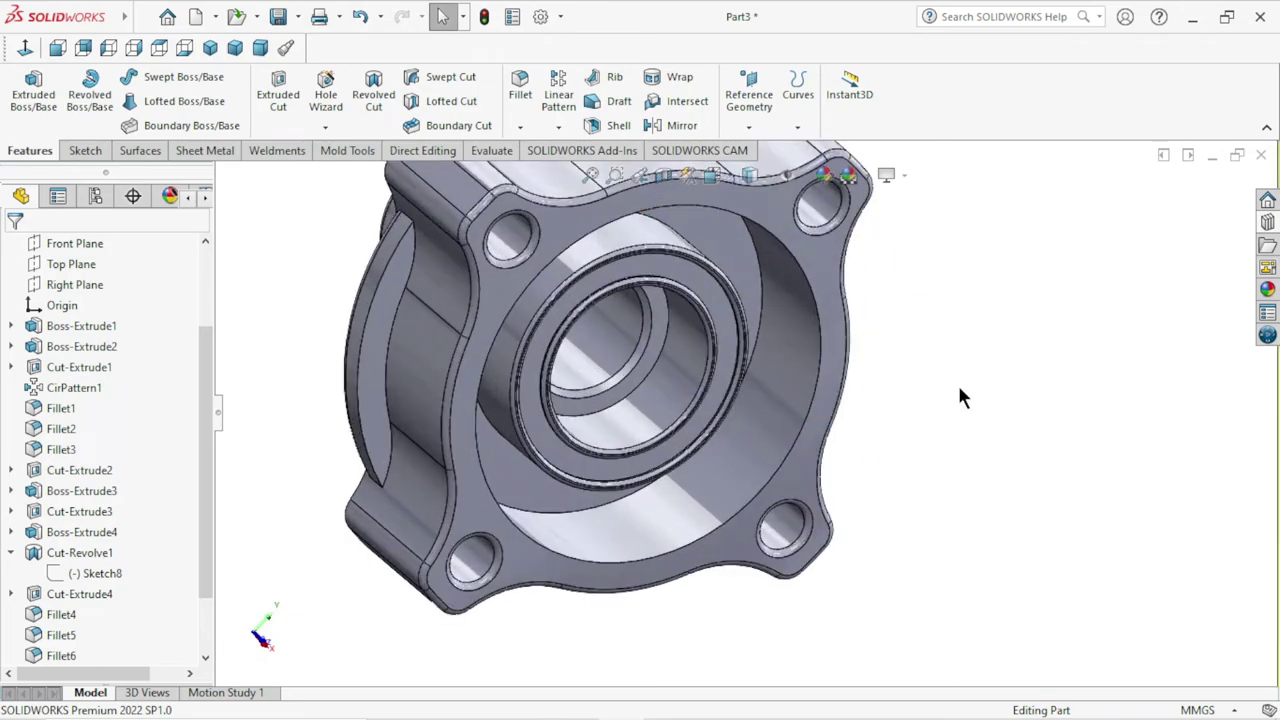
pyautogui.moveTo(960, 394)
pyautogui.mouseDown(button='middle')
pyautogui.moveTo(934, 343)
pyautogui.moveTo(957, 271)
pyautogui.moveTo(964, 319)
pyautogui.moveTo(903, 408)
pyautogui.moveTo(966, 397)
pyautogui.moveTo(986, 371)
pyautogui.moveTo(900, 394)
pyautogui.moveTo(943, 343)
pyautogui.moveTo(926, 369)
pyautogui.moveTo(892, 370)
pyautogui.moveTo(866, 443)
pyautogui.moveTo(929, 386)
pyautogui.moveTo(903, 429)
pyautogui.mouseUp(button='middle')
pyautogui.scroll(3, 940, 380)
pyautogui.scroll(-2, 890, 410)
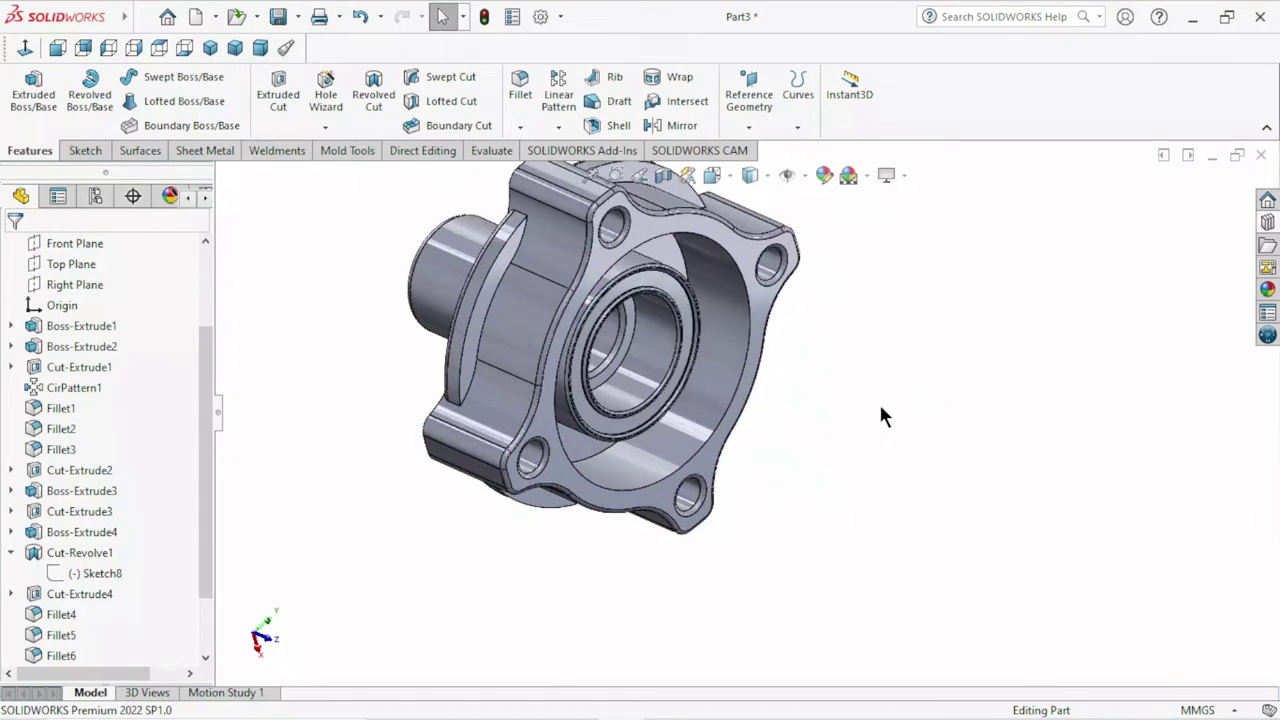
# - Sketch on the flange face converting the recess's circular edge, then undo both to discard it
pyautogui.click(762, 313)
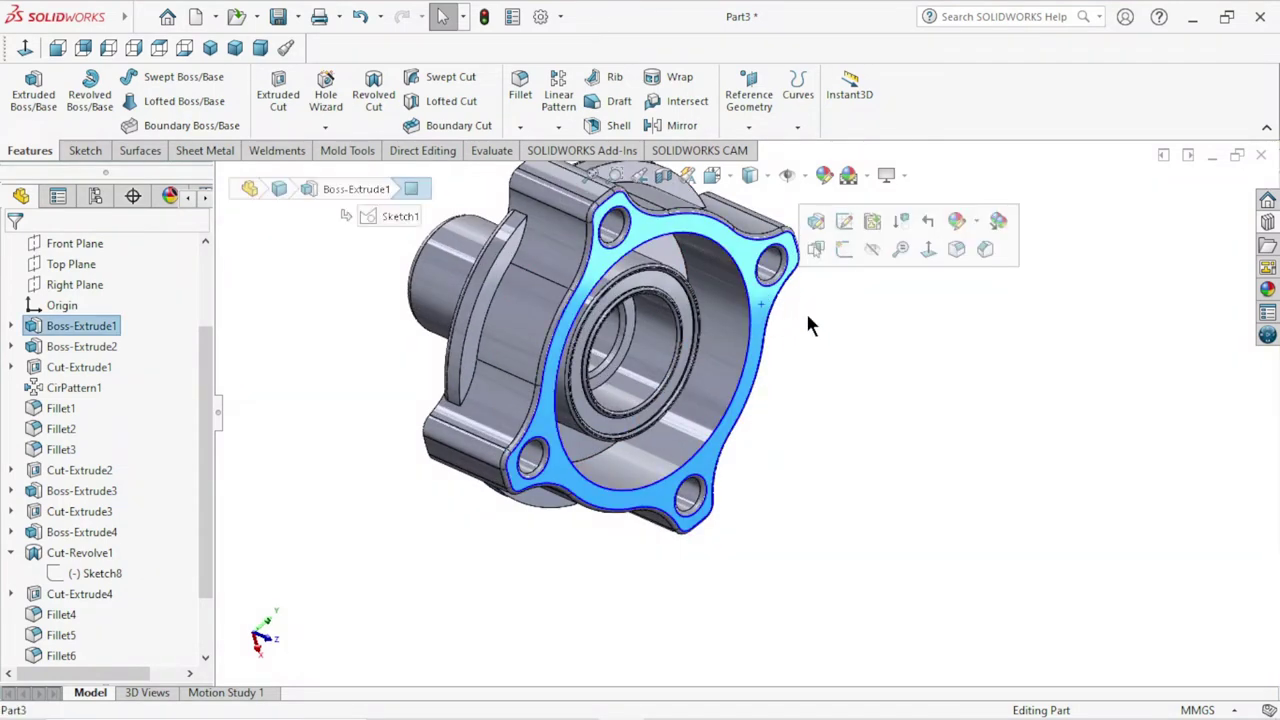
pyautogui.click(833, 245)
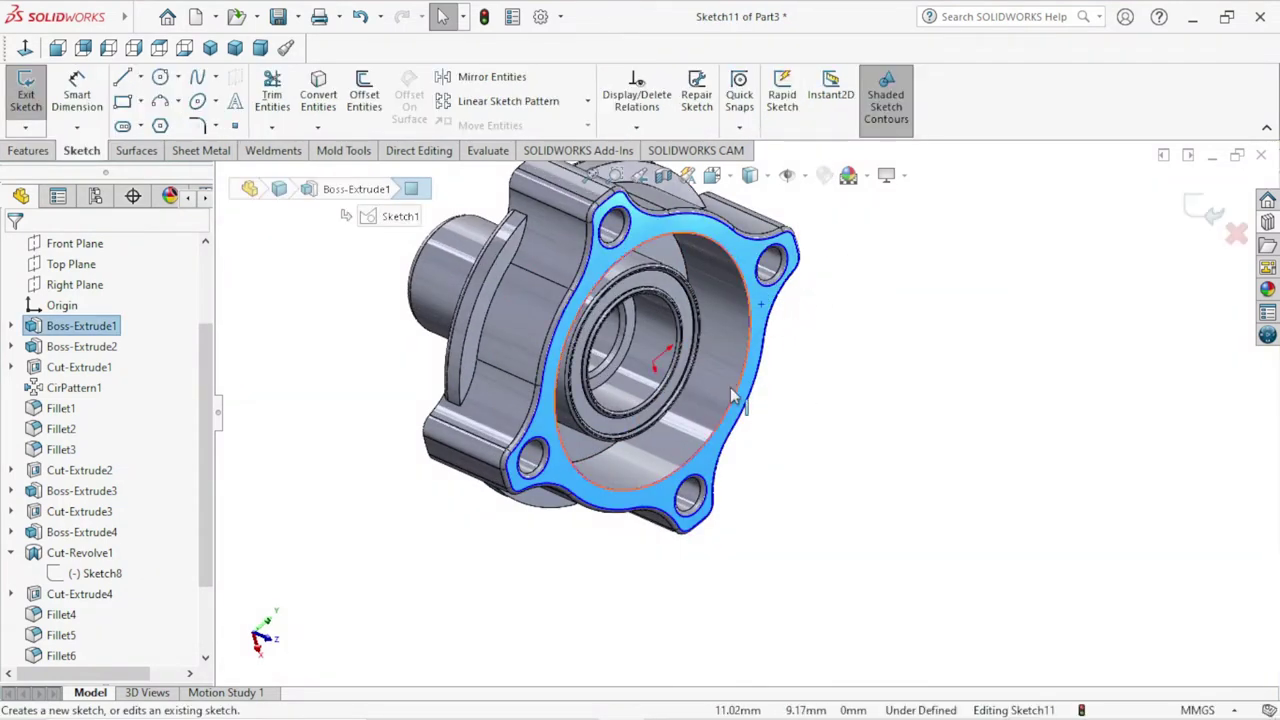
pyautogui.press('Escape')
pyautogui.click(752, 347)
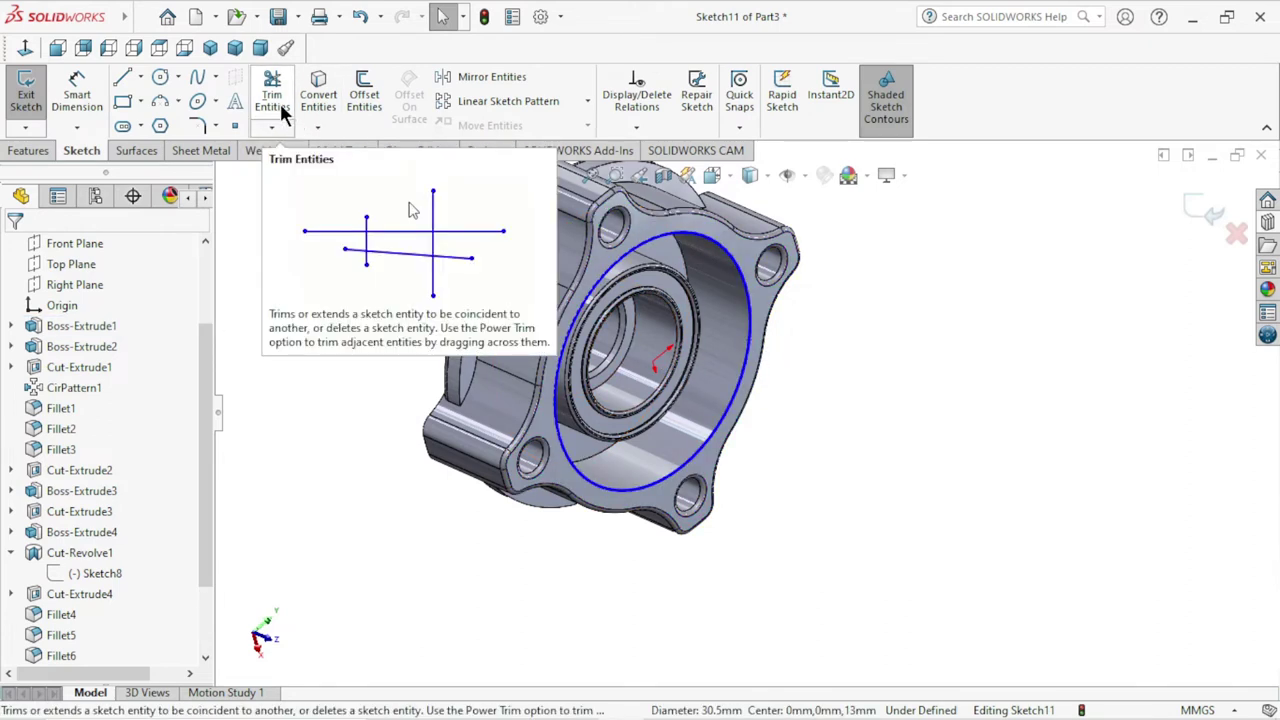
pyautogui.click(320, 94)
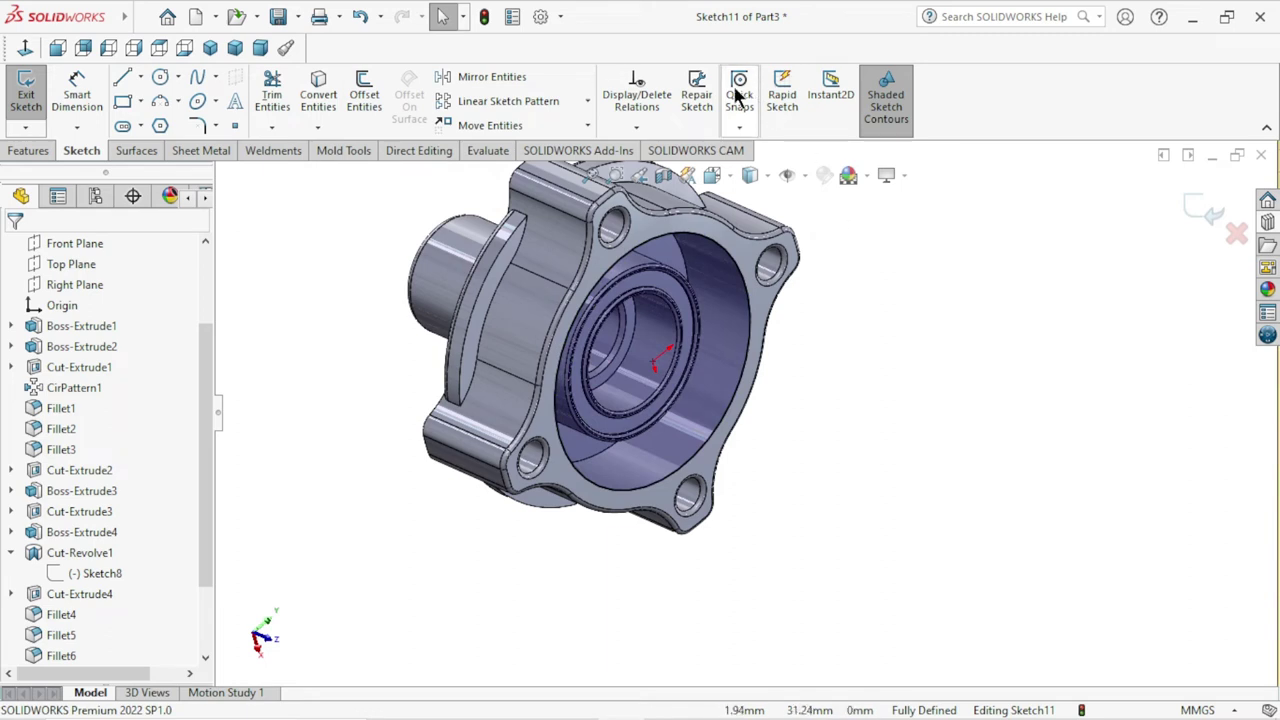
pyautogui.click(32, 151)
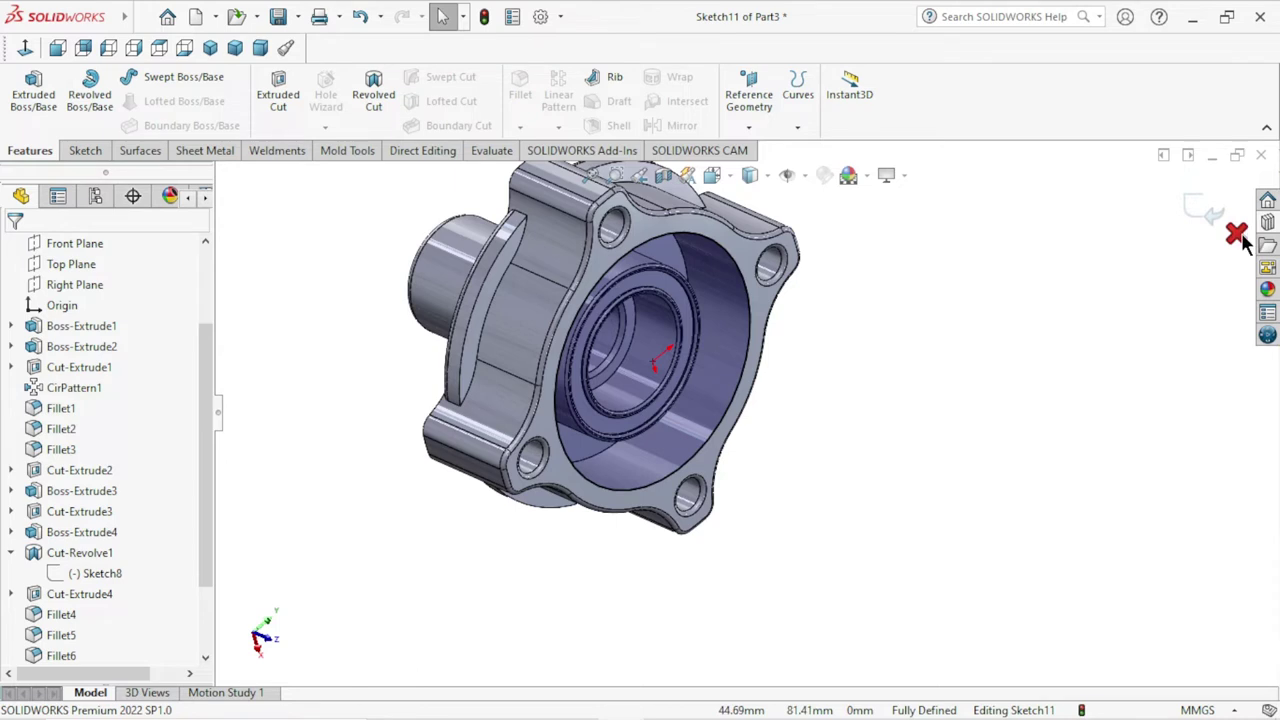
pyautogui.click(360, 22)
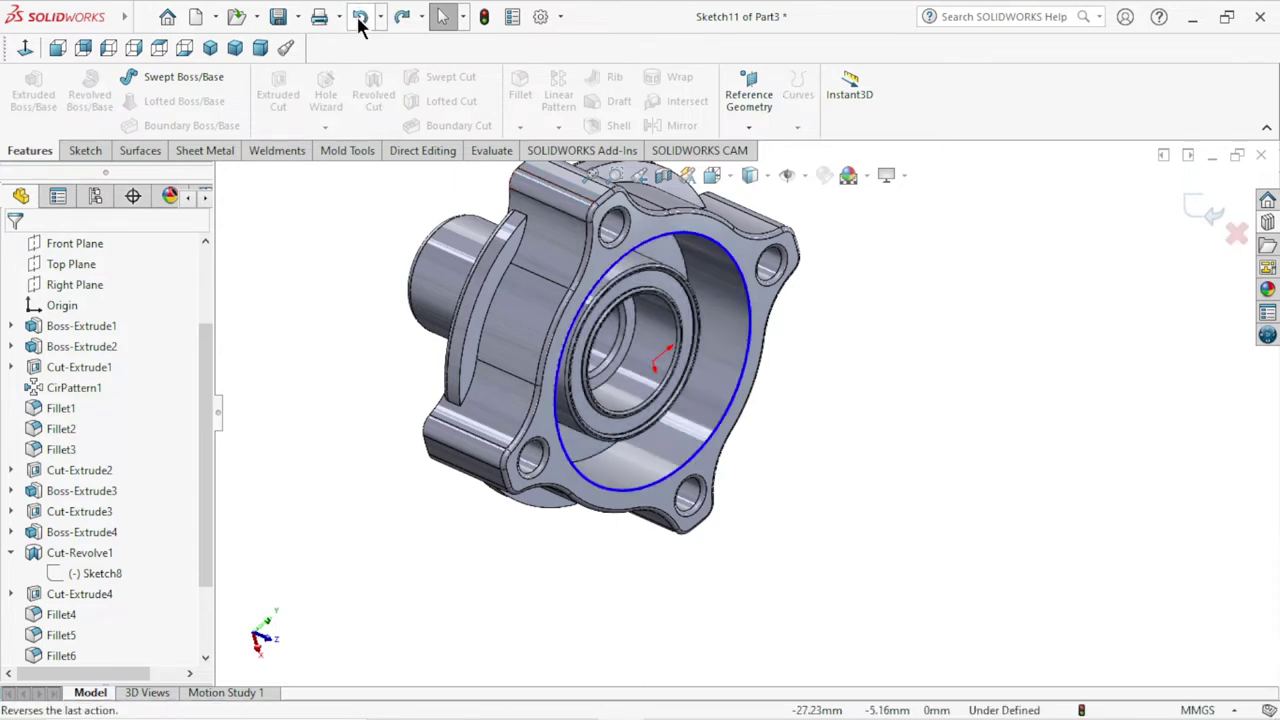
pyautogui.click(360, 22)
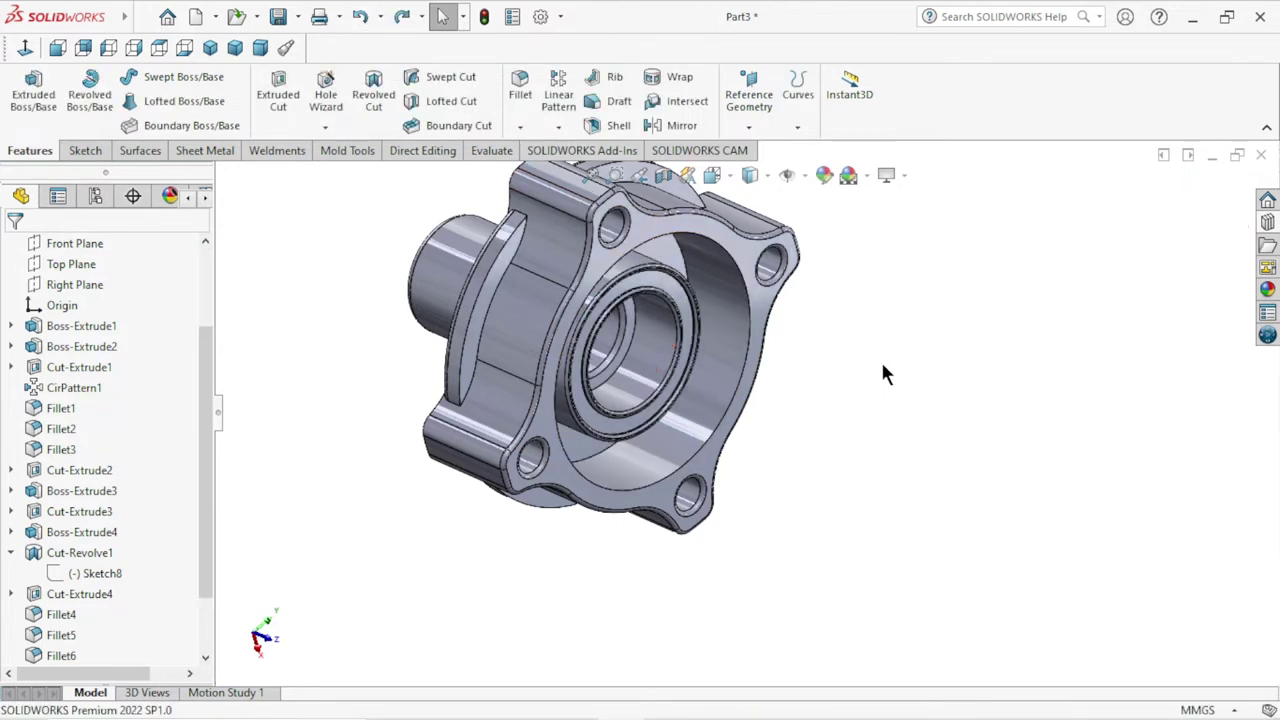
# - Start a Thread feature on the bore's front edge with type Metric Tap
pyautogui.click(324, 128)
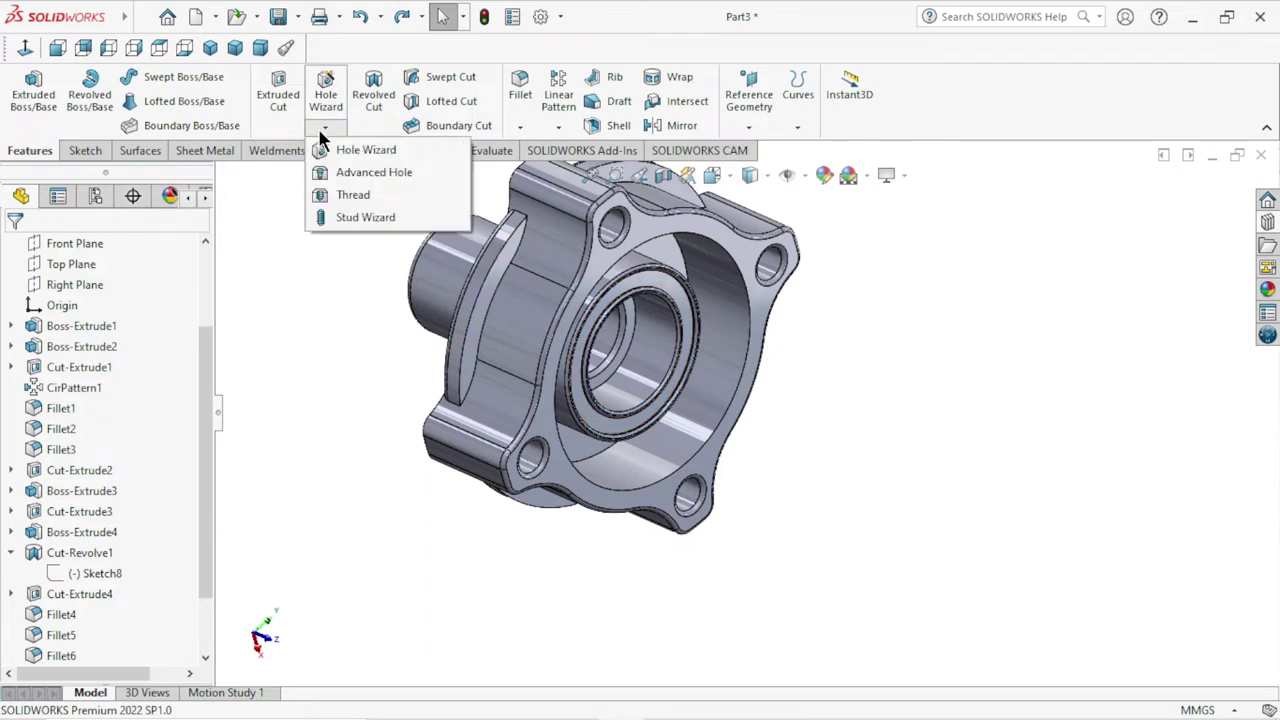
pyautogui.click(366, 197)
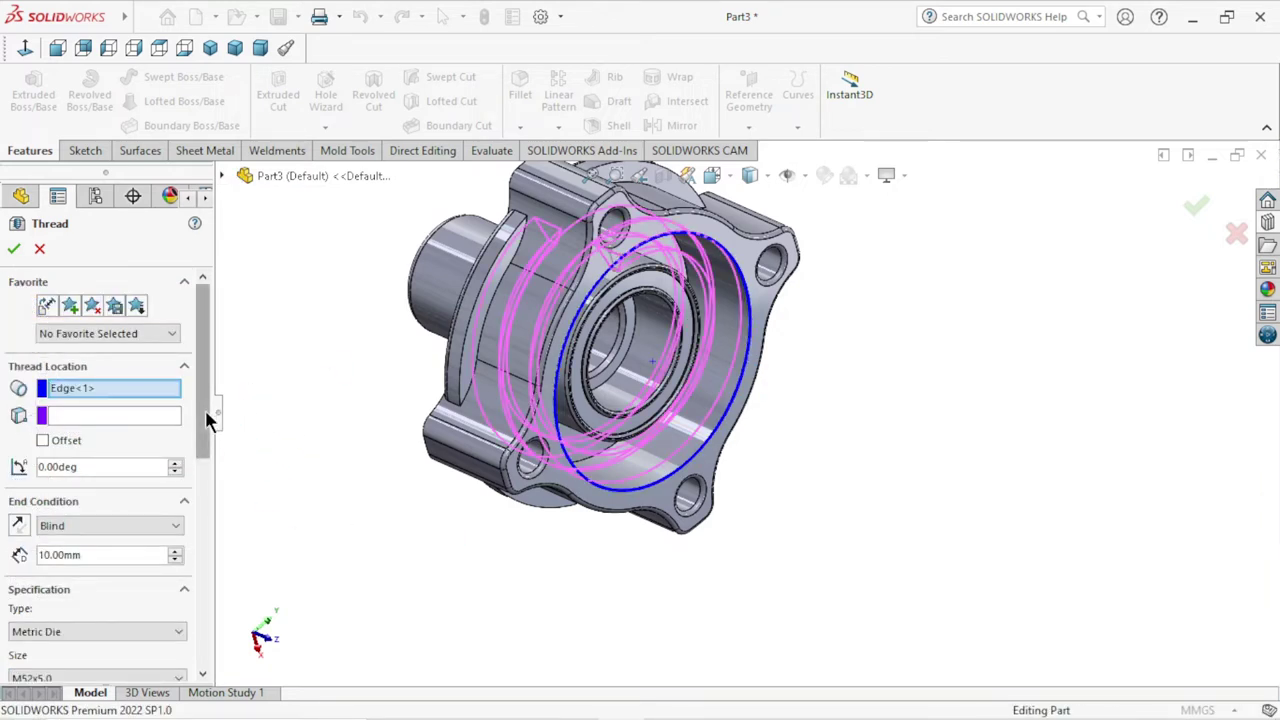
pyautogui.moveTo(205, 410); pyautogui.dragTo(200, 528)
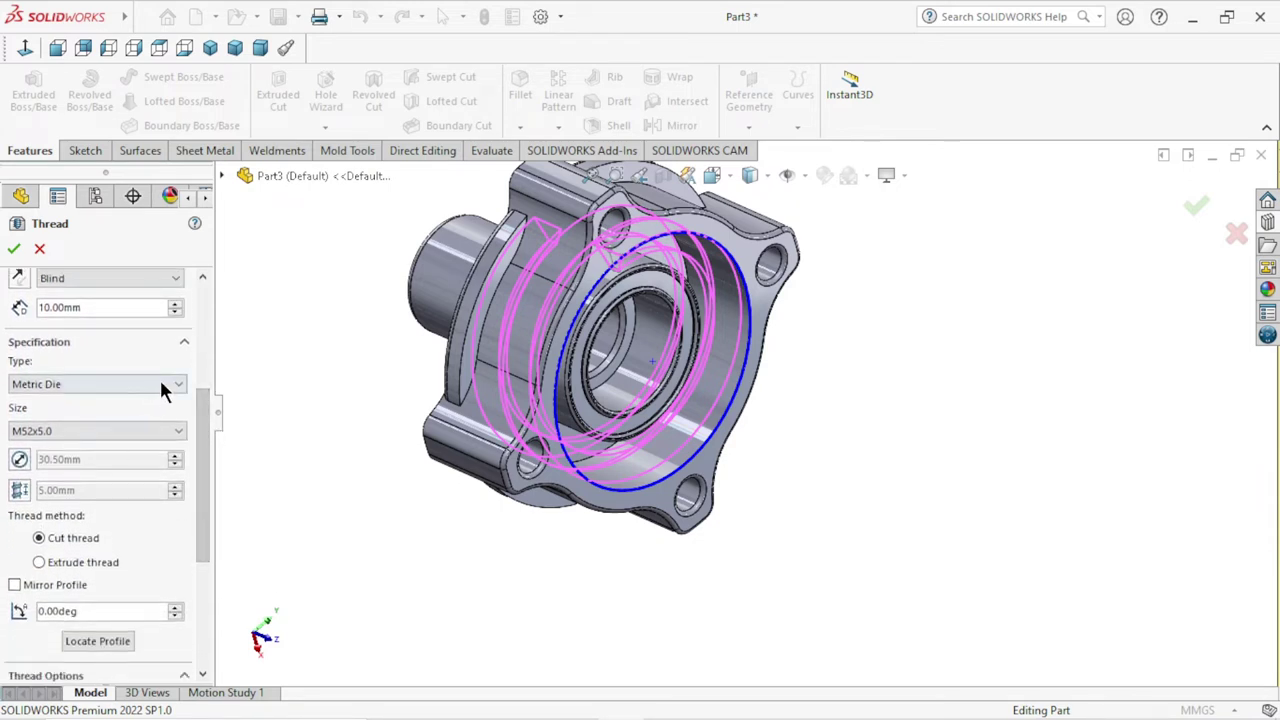
pyautogui.click(161, 381)
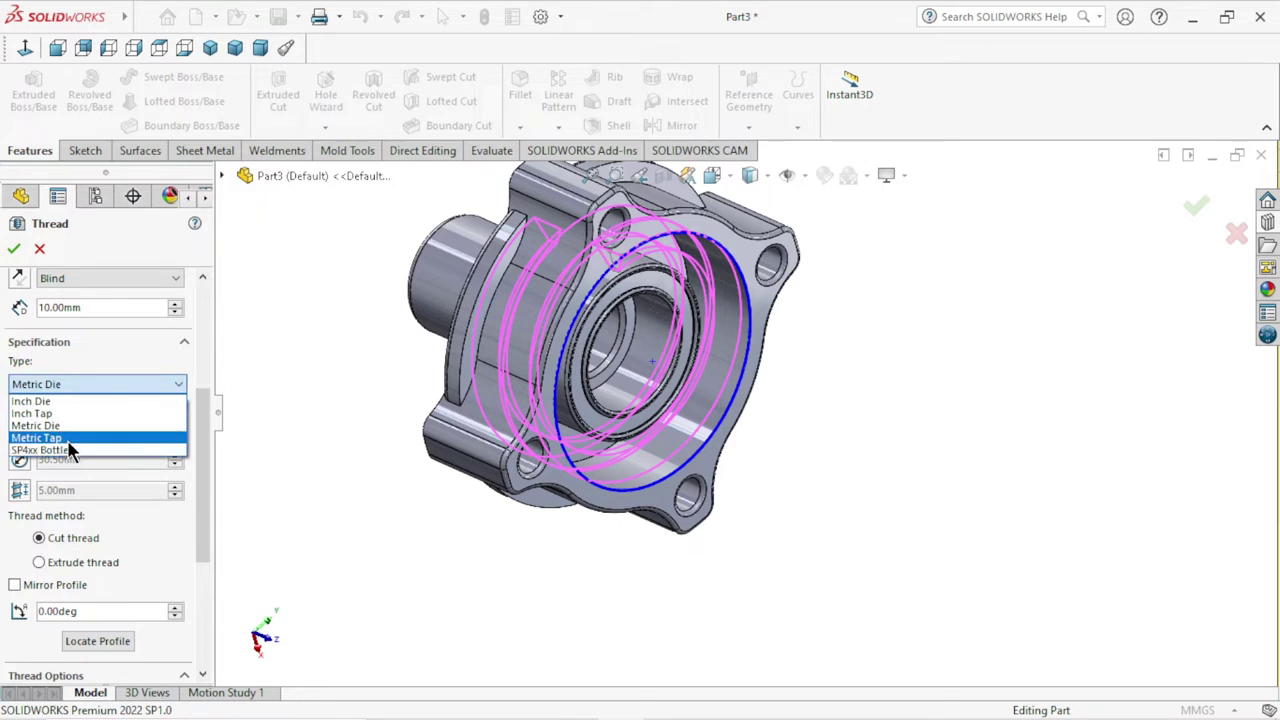
pyautogui.click(68, 440)
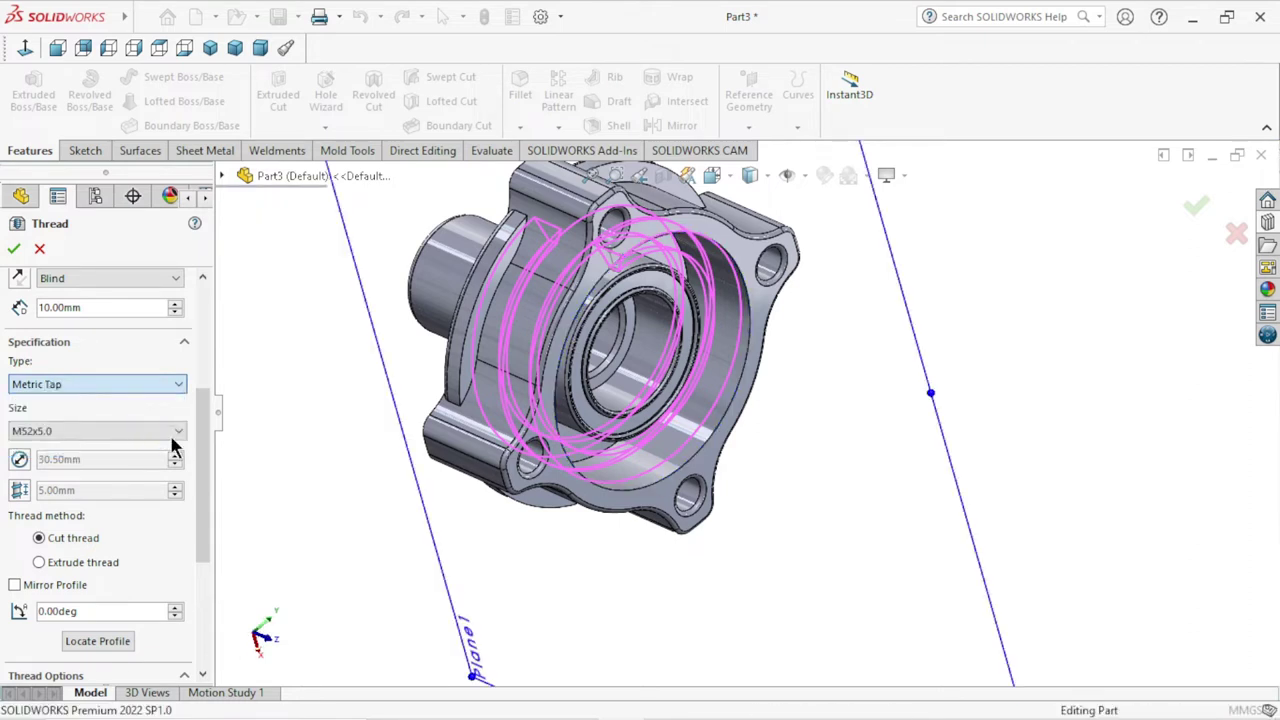
# - Open the thread Size list and scroll through the available metric sizes
pyautogui.click(178, 432)
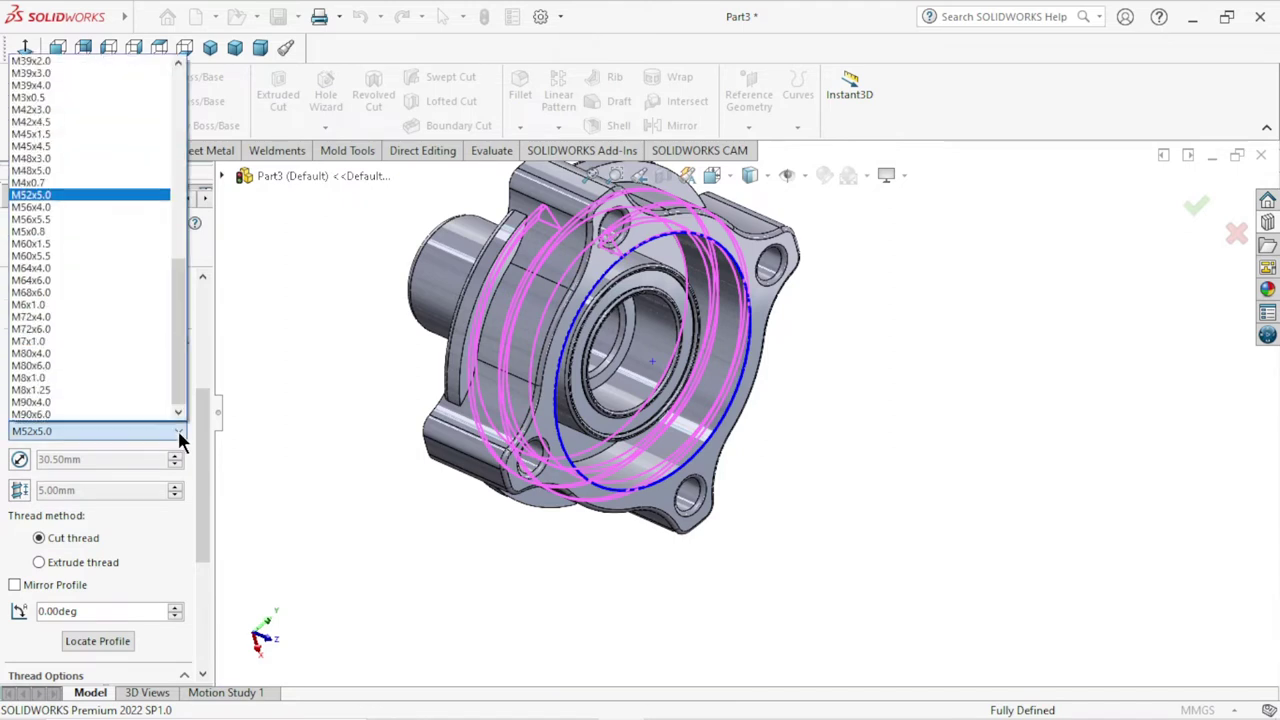
pyautogui.click(259, 433)
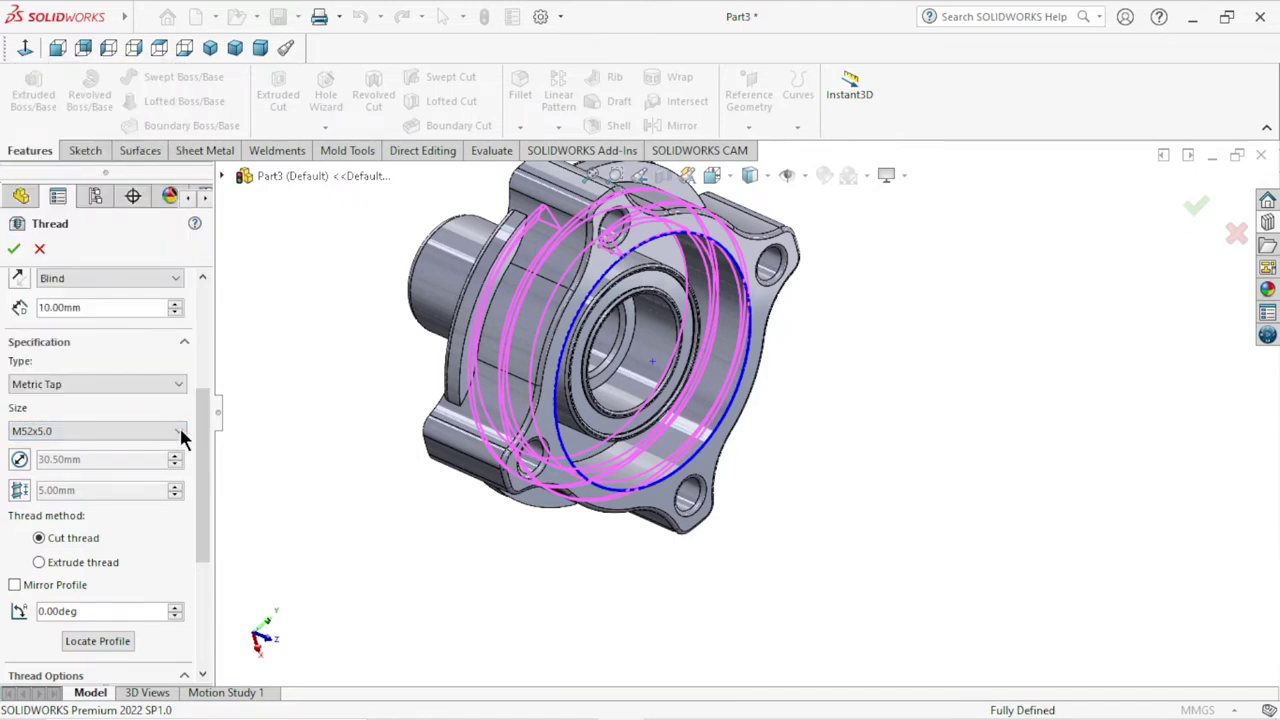
pyautogui.click(182, 432)
pyautogui.moveTo(177, 357)
pyautogui.mouseDown()
pyautogui.moveTo(204, 222)
pyautogui.moveTo(195, 165)
pyautogui.mouseUp()
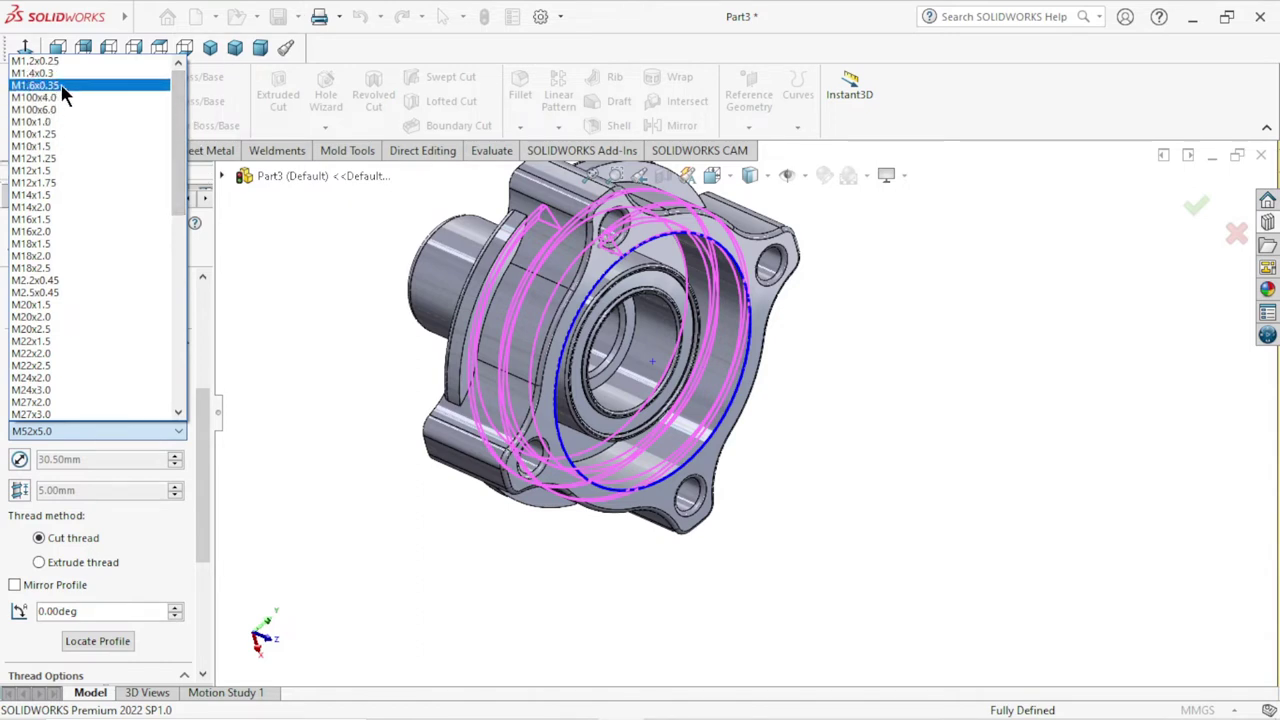
pyautogui.scroll(-2, 62, 241)
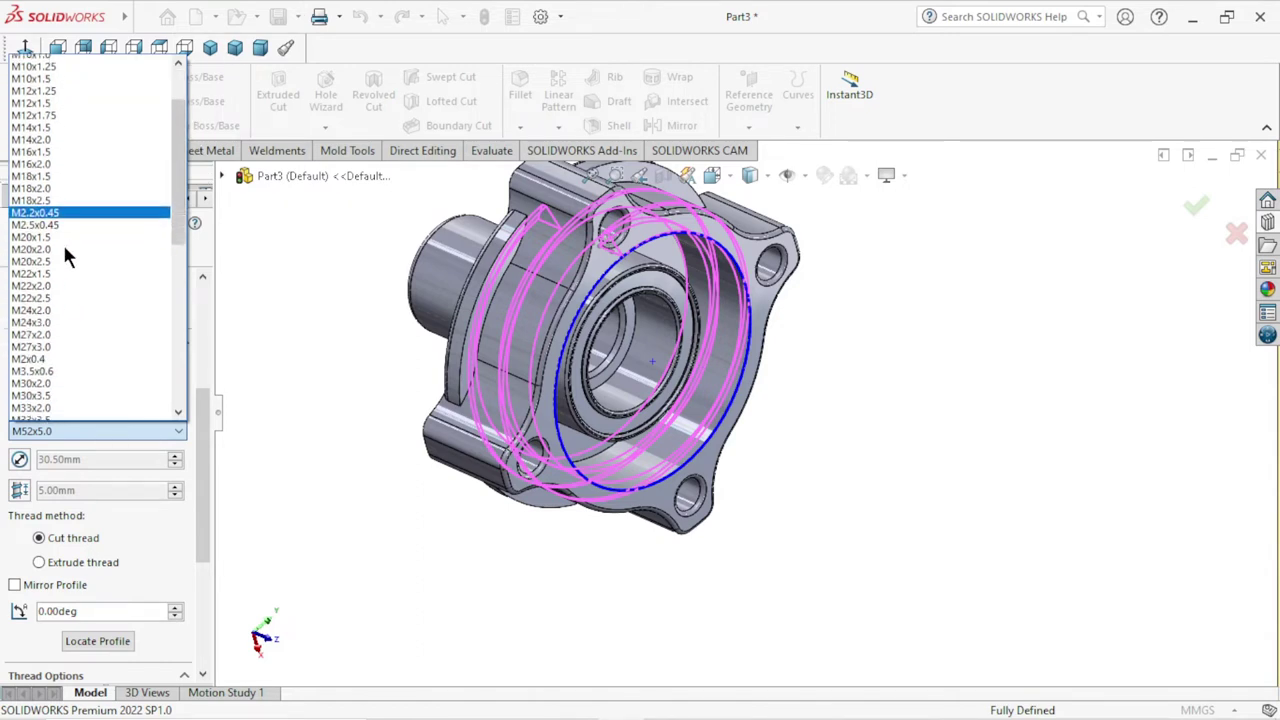
pyautogui.scroll(2, 80, 250)
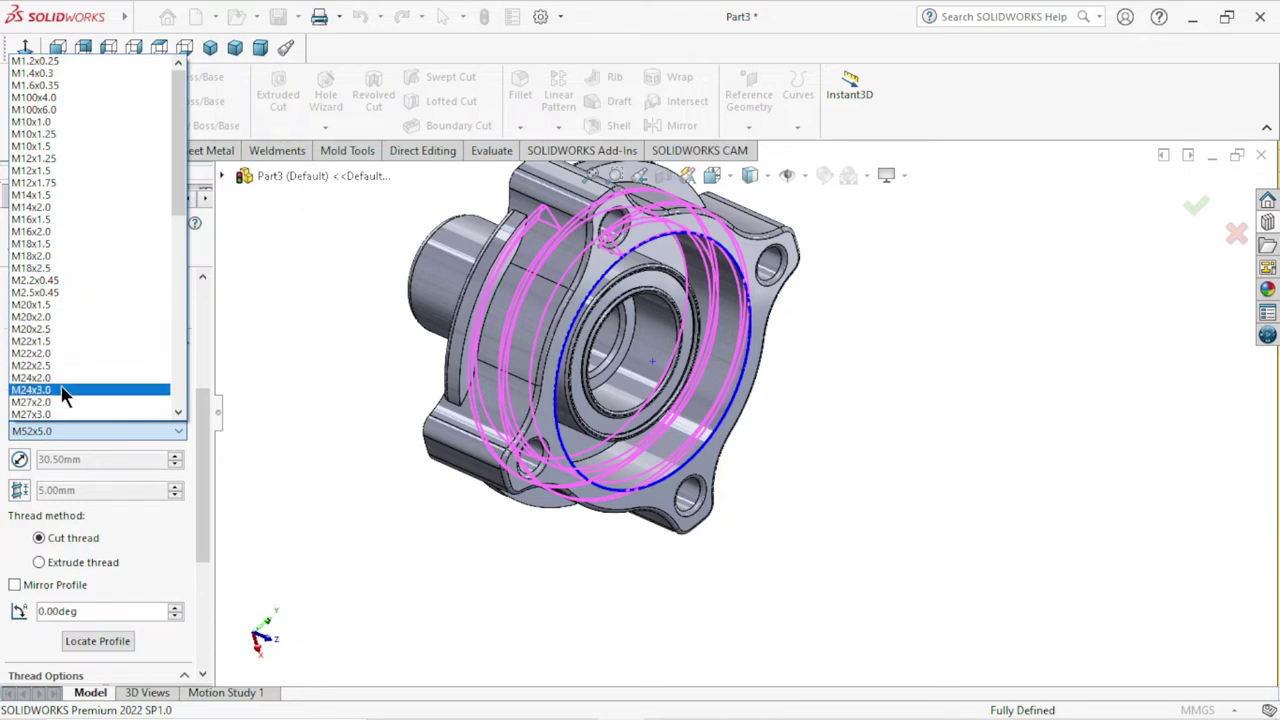
pyautogui.scroll(-1, 64, 410)
pyautogui.scroll(-1, 66, 410)
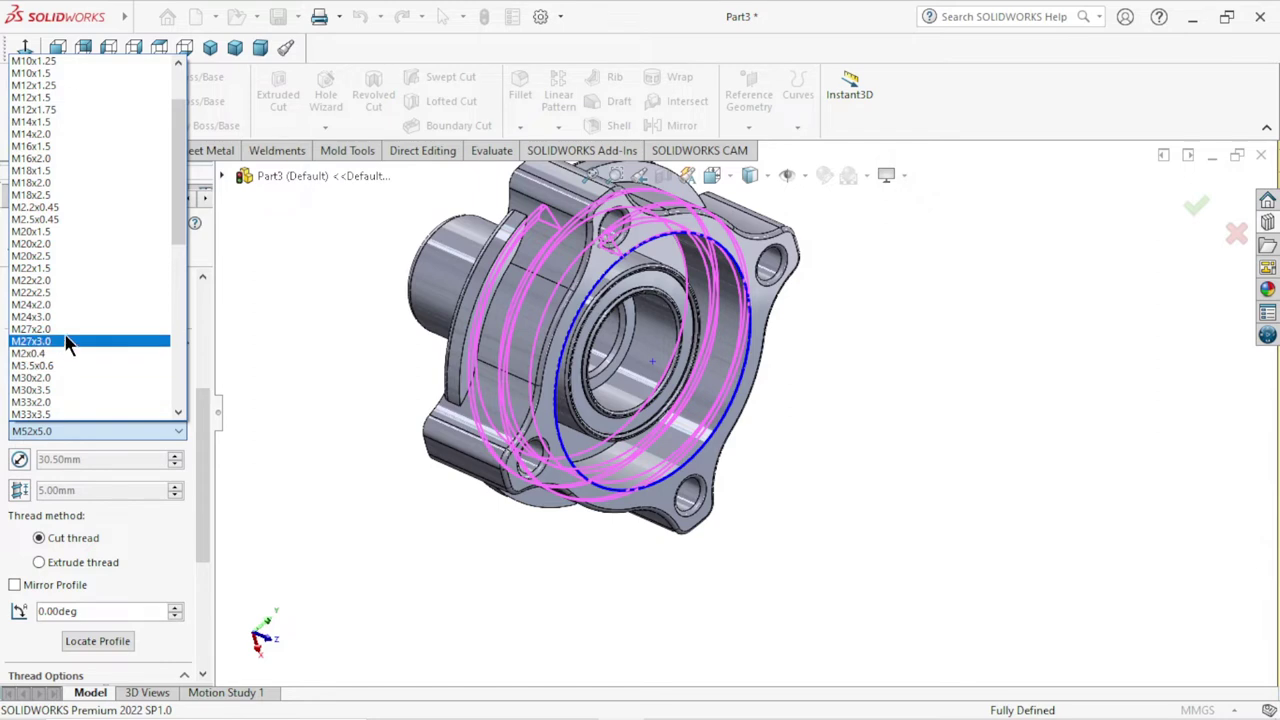
# - Create an M22x1.5 right-hand thread with a 9.00 mm blind depth
pyautogui.click(54, 269)
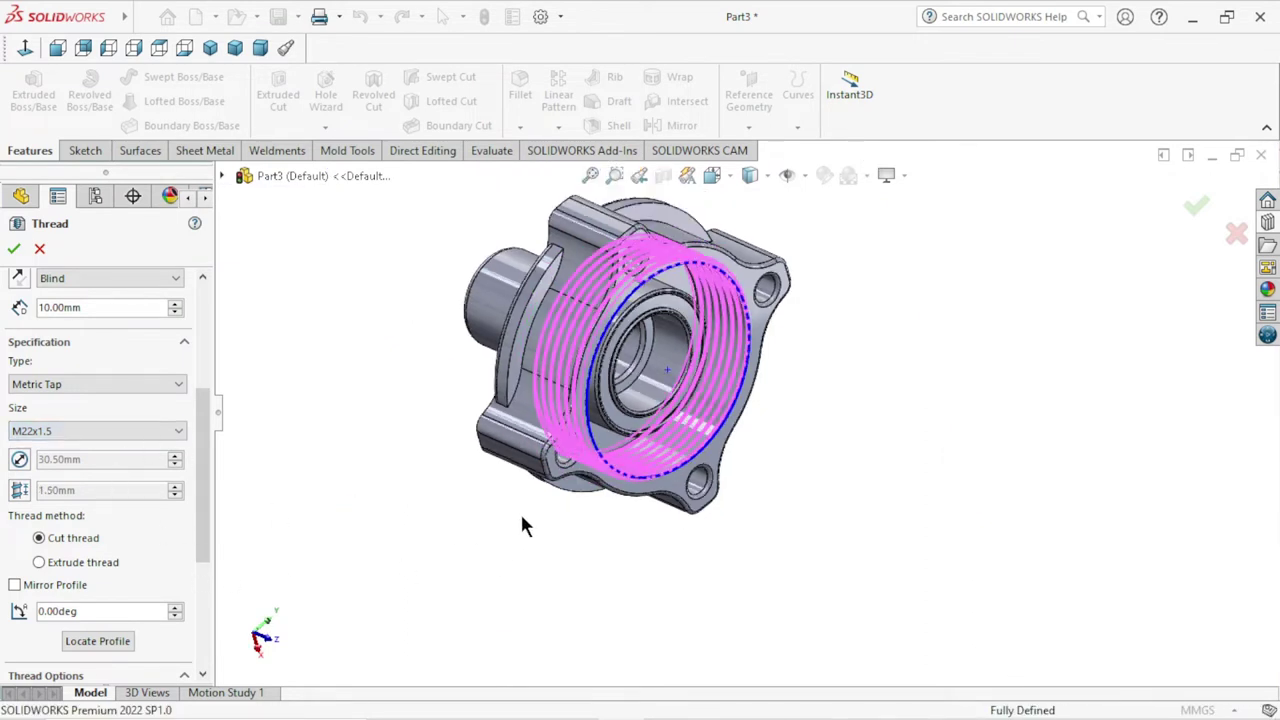
pyautogui.moveTo(566, 551)
pyautogui.mouseDown(button='middle')
pyautogui.moveTo(629, 537)
pyautogui.moveTo(477, 447)
pyautogui.moveTo(467, 470)
pyautogui.mouseUp(button='middle')
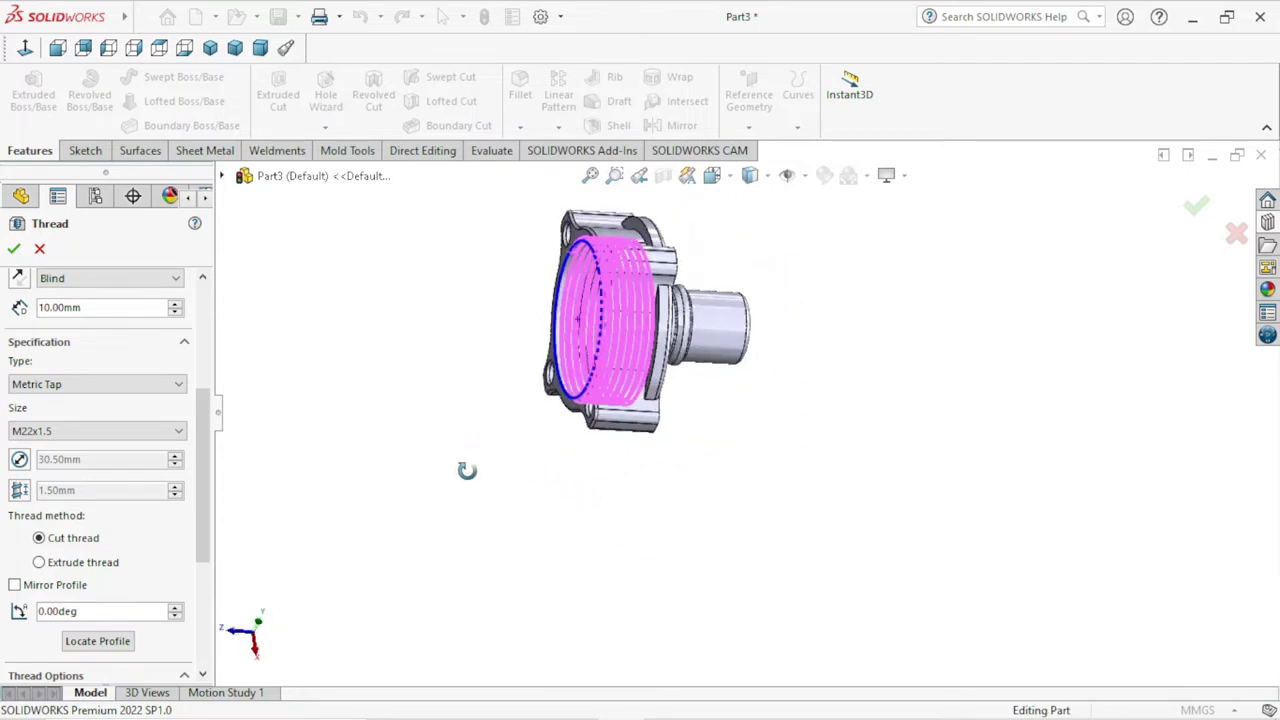
pyautogui.moveTo(201, 460)
pyautogui.mouseDown()
pyautogui.moveTo(191, 508)
pyautogui.moveTo(188, 426)
pyautogui.moveTo(168, 408)
pyautogui.mouseUp()
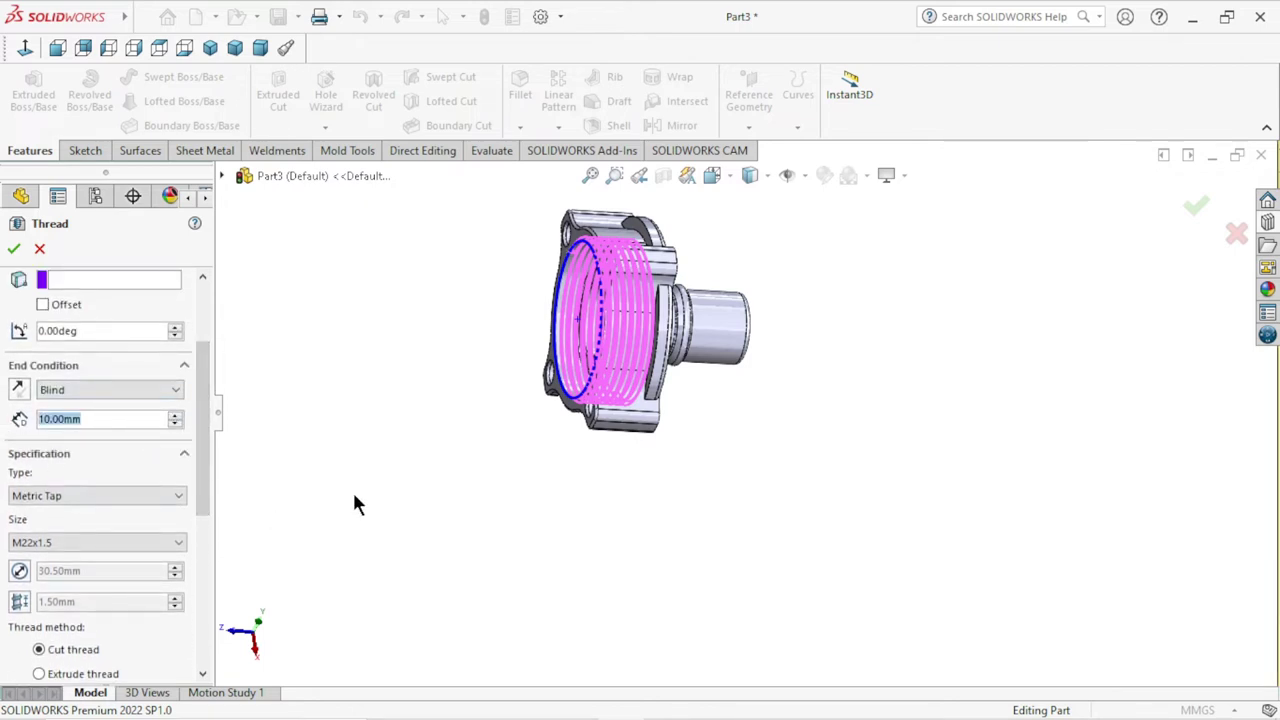
pyautogui.write('9')
pyautogui.press('Return')
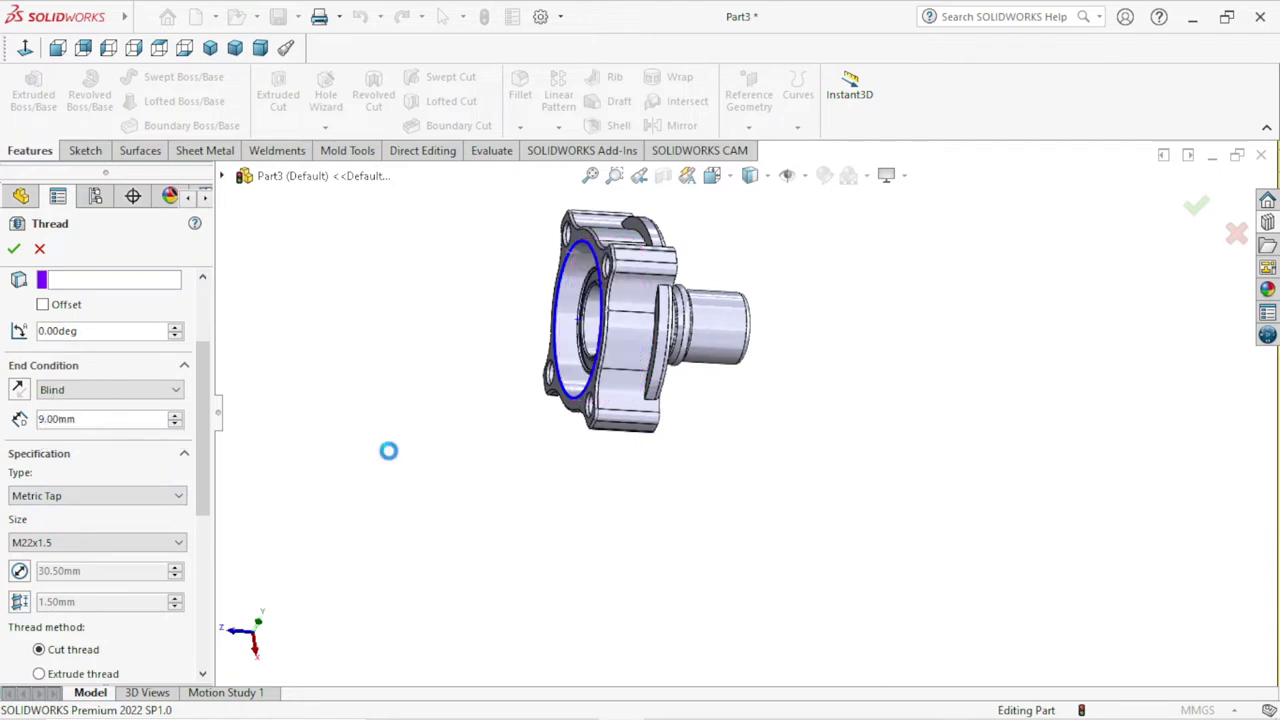
pyautogui.scroll(-2, 590, 441)
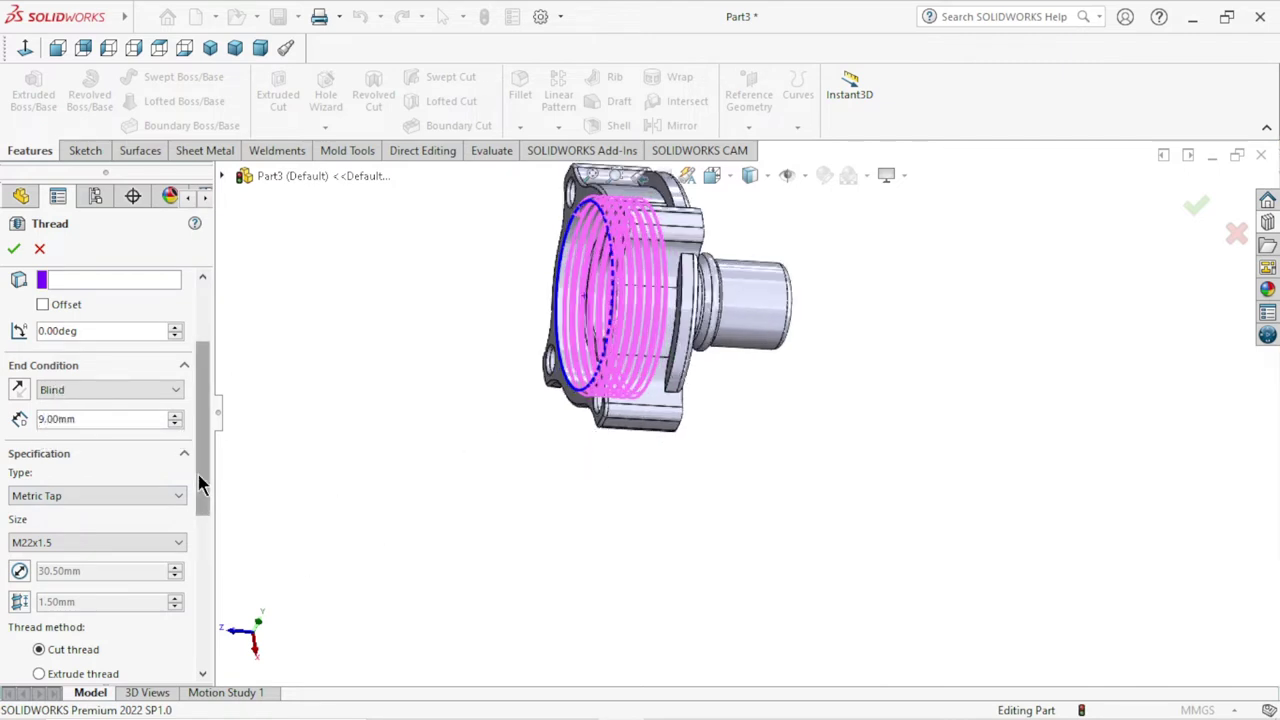
pyautogui.moveTo(199, 484)
pyautogui.mouseDown()
pyautogui.moveTo(209, 549)
pyautogui.moveTo(197, 641)
pyautogui.moveTo(191, 569)
pyautogui.moveTo(157, 558)
pyautogui.mouseUp()
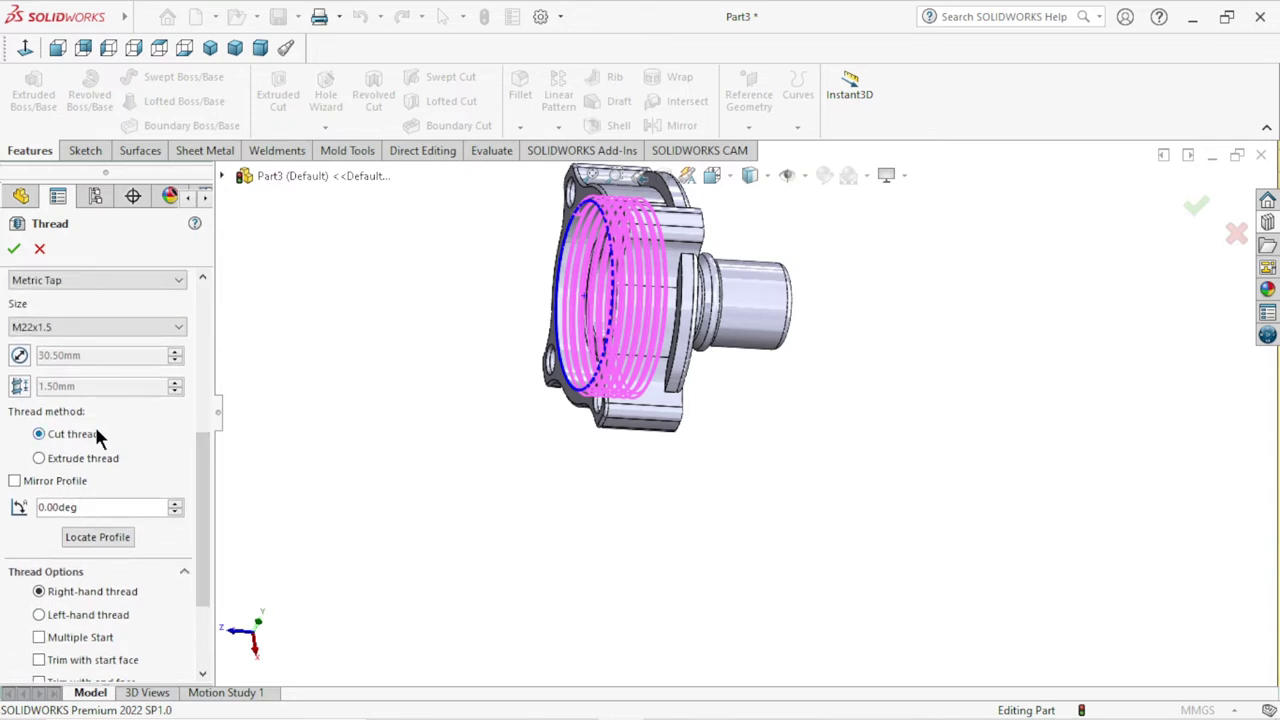
pyautogui.scroll(2, 201, 445)
pyautogui.scroll(1, 201, 430)
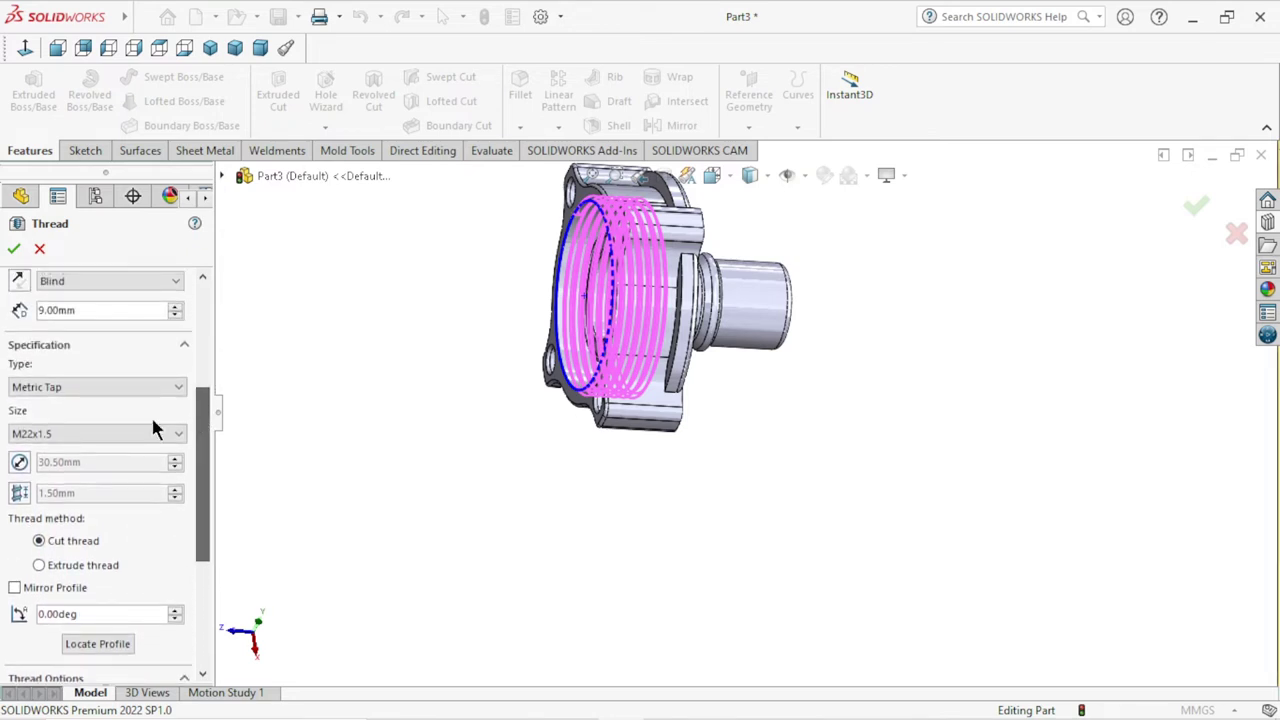
pyautogui.moveTo(199, 426); pyautogui.dragTo(206, 312)
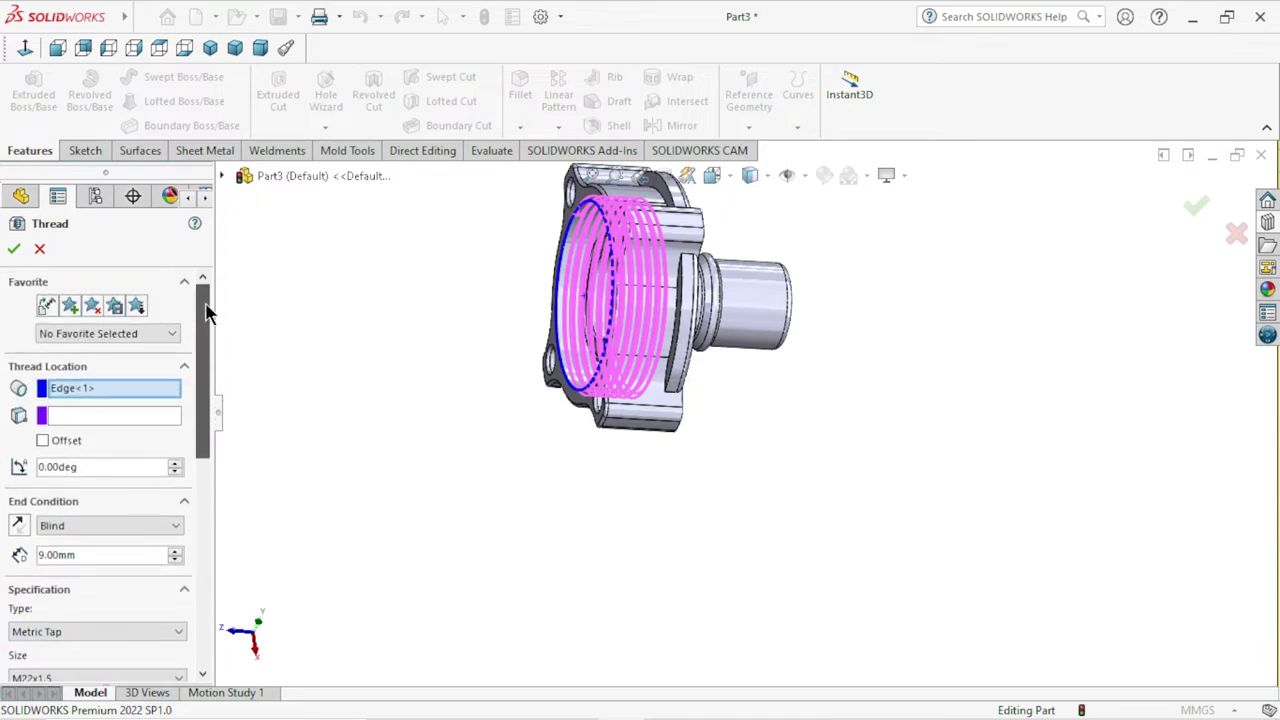
pyautogui.click(13, 248)
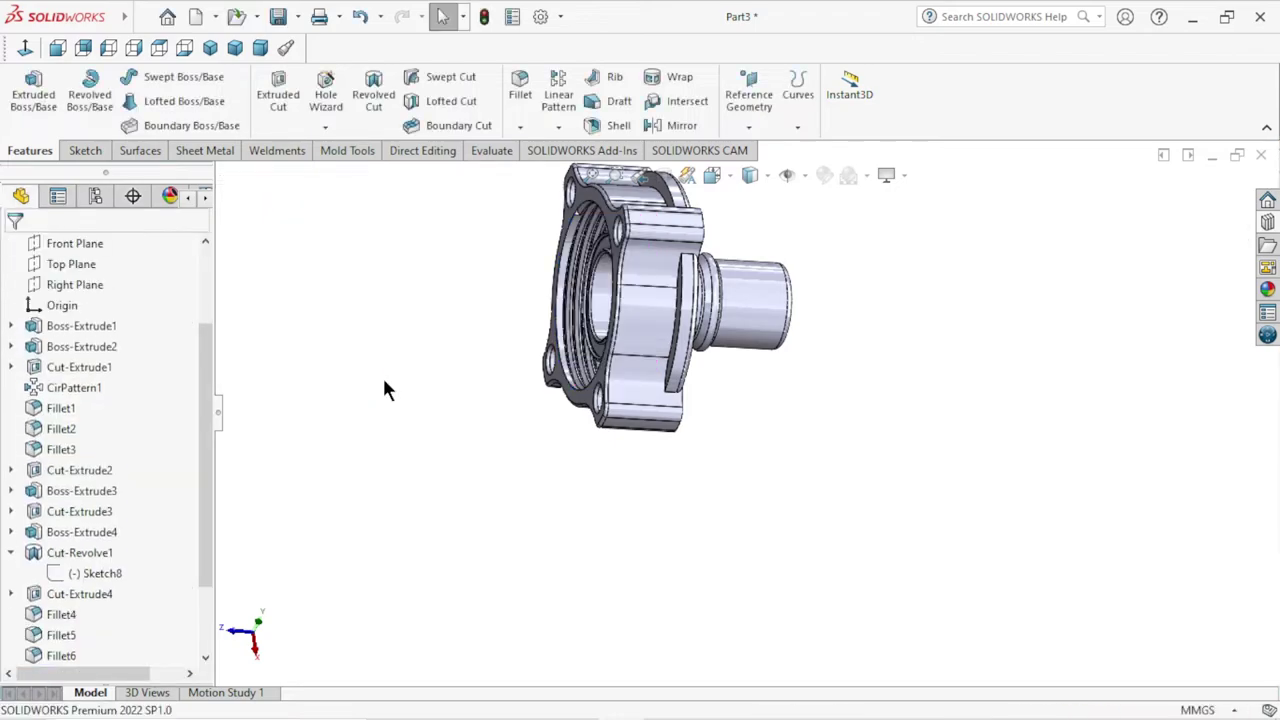
# - Orbit and zoom around the part to inspect the new M22x1.5 thread in the bore
pyautogui.scroll(-2, 520, 355)
pyautogui.moveTo(520, 355)
pyautogui.mouseDown(button='middle')
pyautogui.moveTo(491, 495)
pyautogui.moveTo(546, 494)
pyautogui.mouseUp(button='middle')
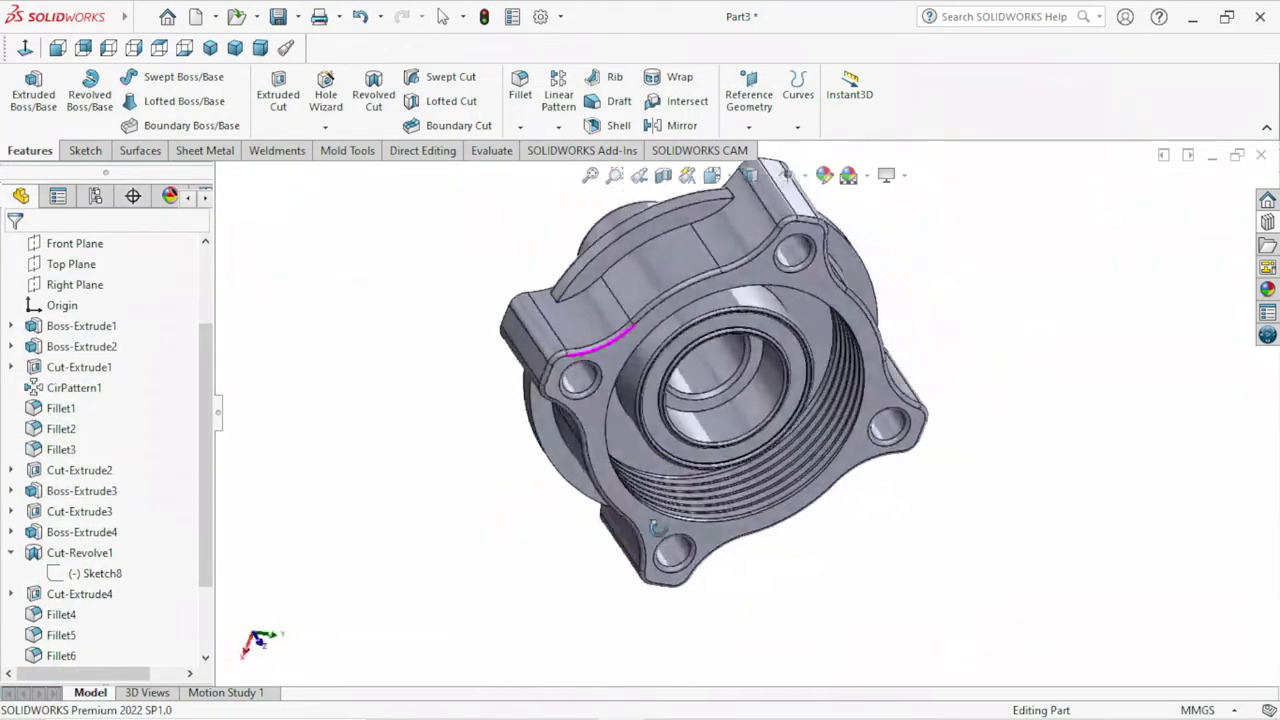
pyautogui.scroll(-3, 740, 457)
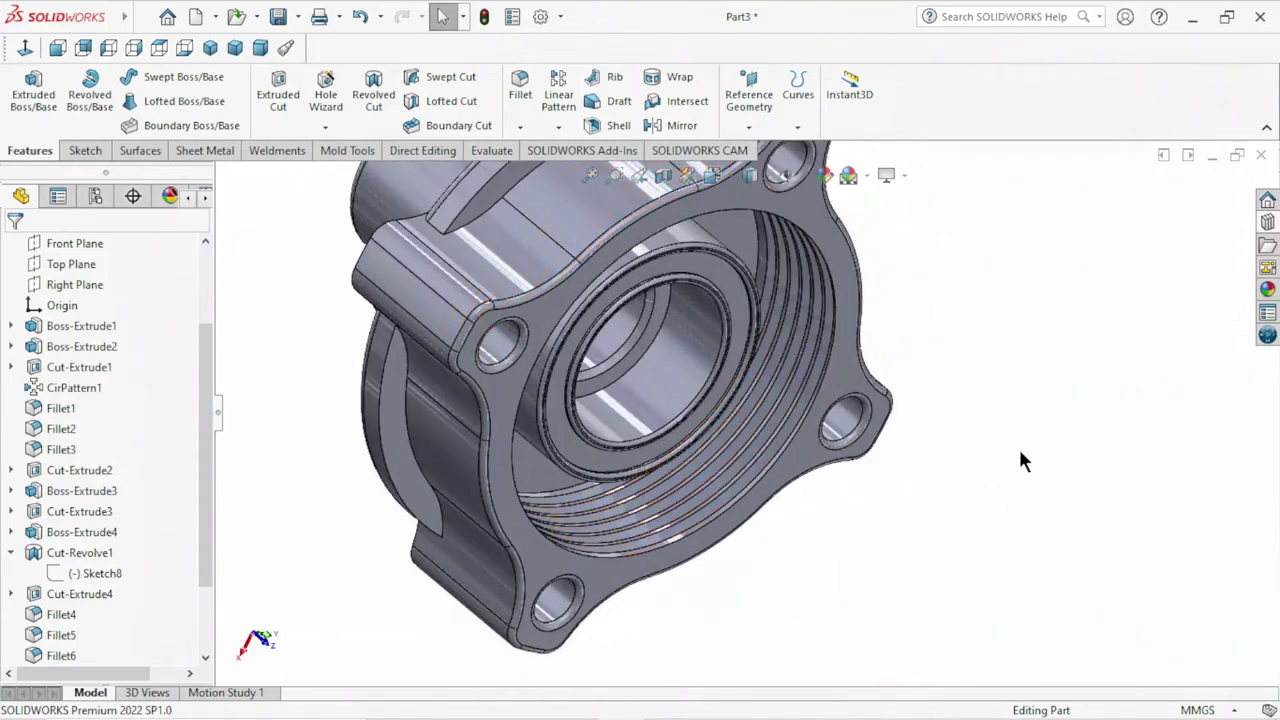
pyautogui.scroll(2, 909, 514)
pyautogui.scroll(1, 894, 520)
pyautogui.moveTo(894, 520)
pyautogui.mouseDown(button='middle')
pyautogui.moveTo(903, 400)
pyautogui.moveTo(855, 328)
pyautogui.moveTo(931, 263)
pyautogui.moveTo(958, 296)
pyautogui.moveTo(977, 377)
pyautogui.moveTo(920, 365)
pyautogui.mouseUp(button='middle')
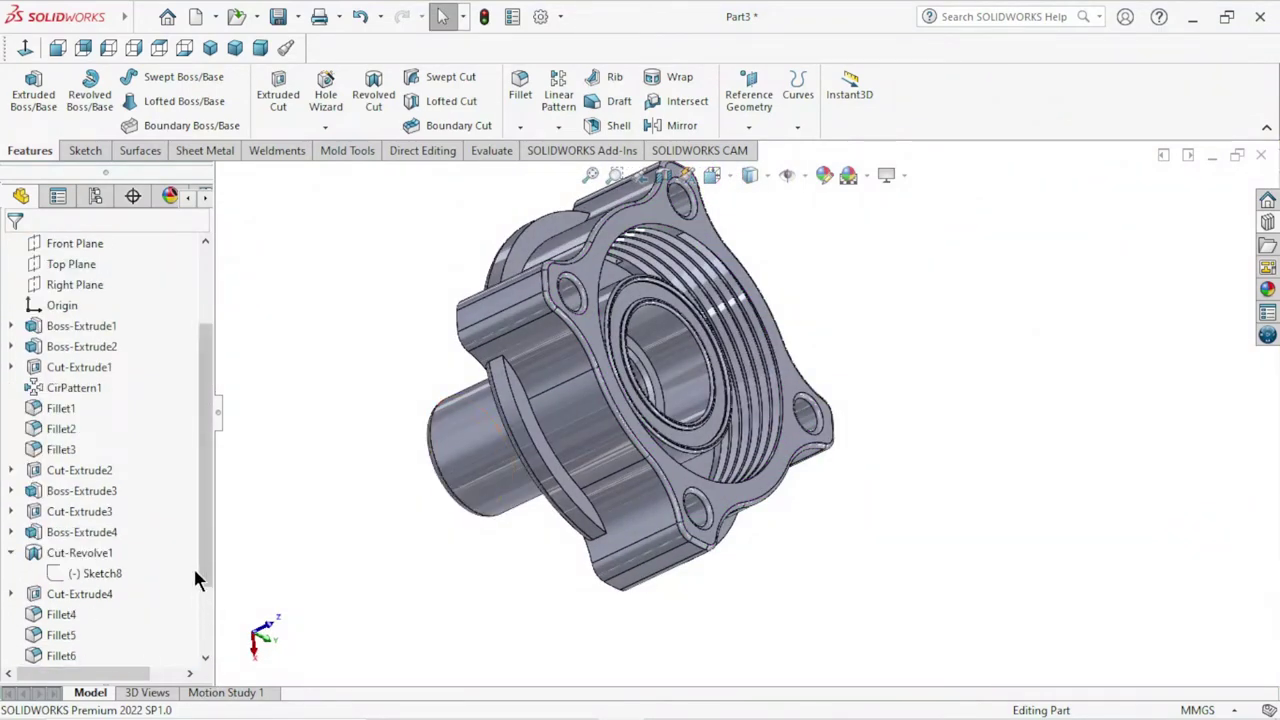
pyautogui.moveTo(203, 562); pyautogui.dragTo(203, 624)
pyautogui.scroll(-3, 708, 248)
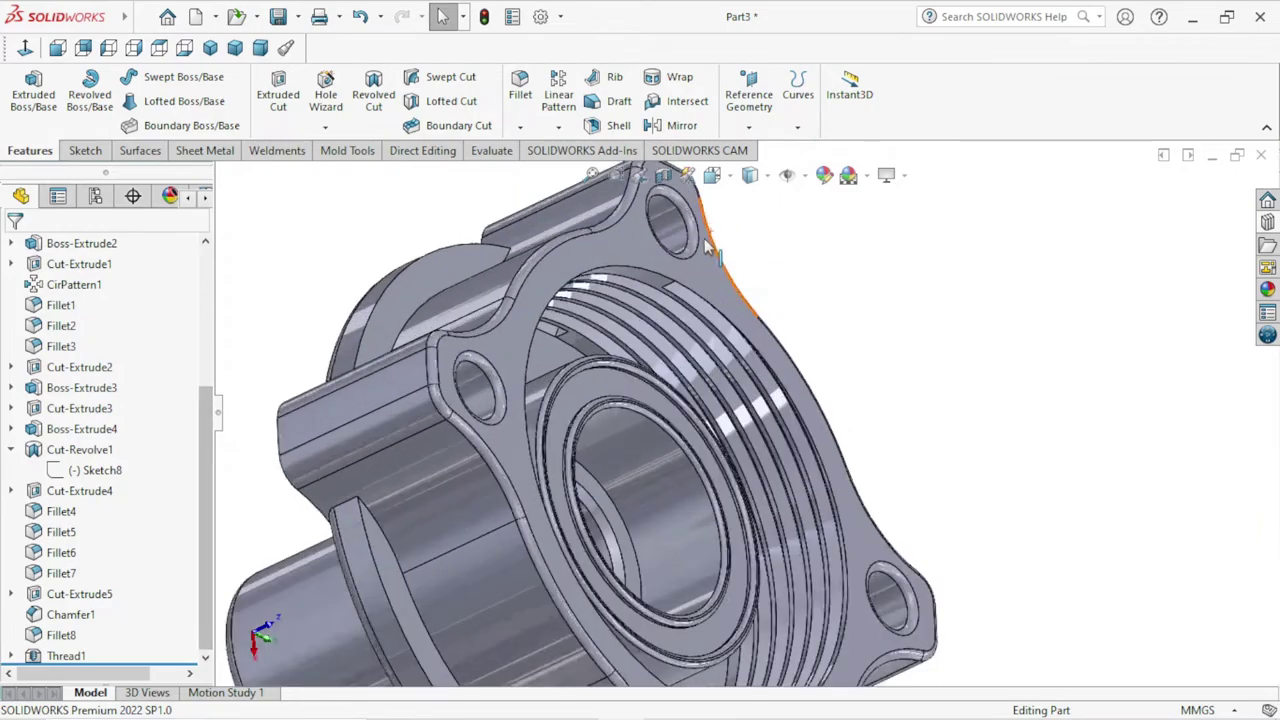
pyautogui.scroll(-3, 708, 248)
pyautogui.scroll(1, 748, 392)
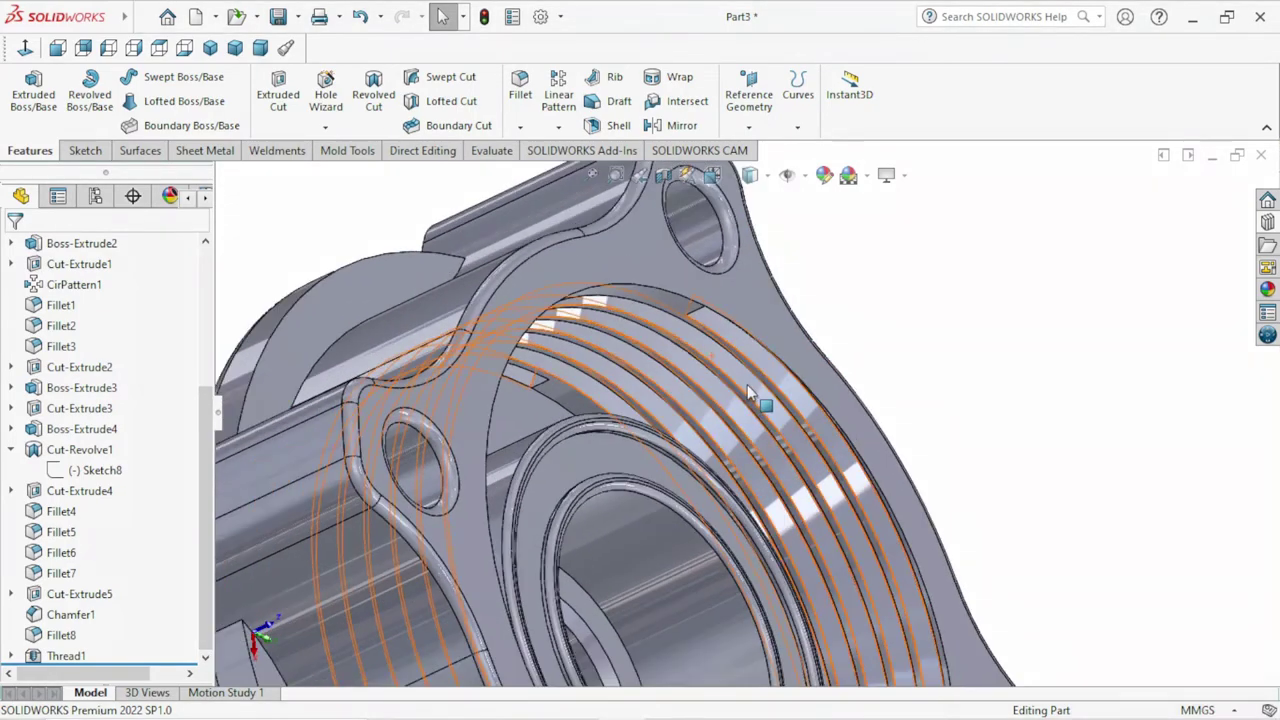
pyautogui.moveTo(748, 392)
pyautogui.mouseDown(button='middle')
pyautogui.moveTo(693, 188)
pyautogui.moveTo(758, 320)
pyautogui.moveTo(534, 491)
pyautogui.mouseUp(button='middle')
# - Edit Thread1 so its start is offset 3 mm from the edge
pyautogui.click(87, 658)
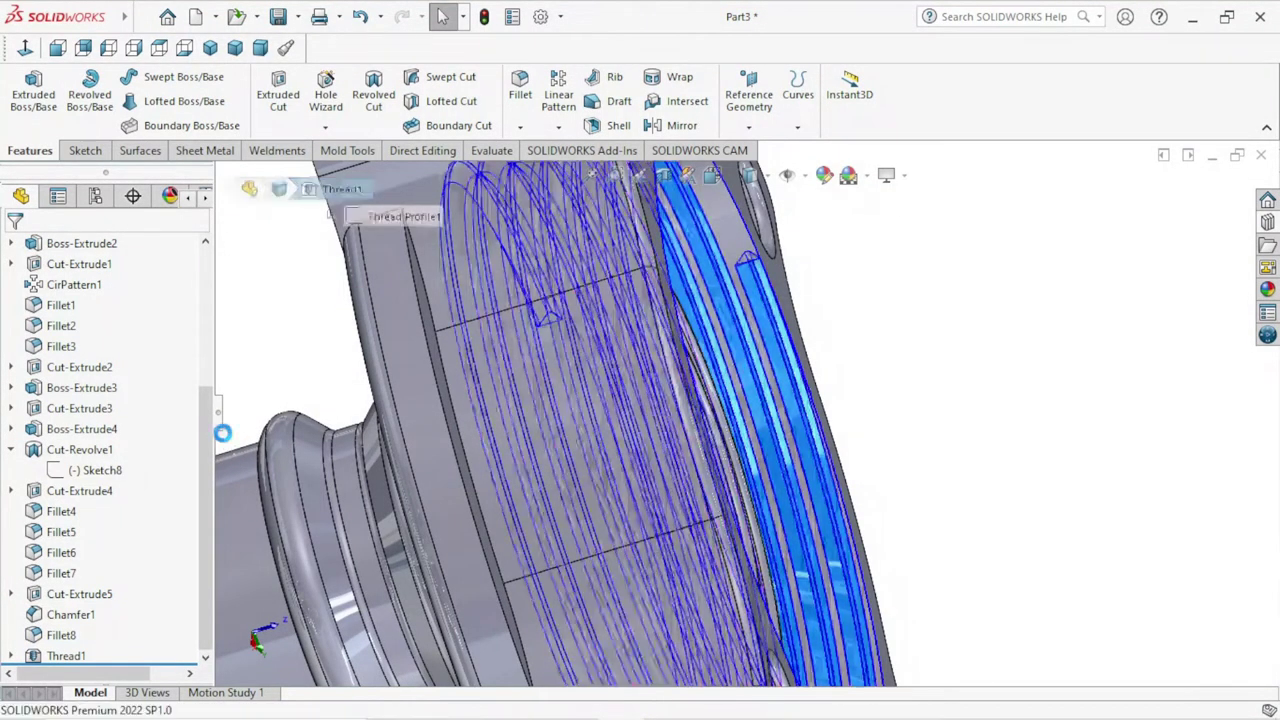
pyautogui.scroll(-3, 190, 450)
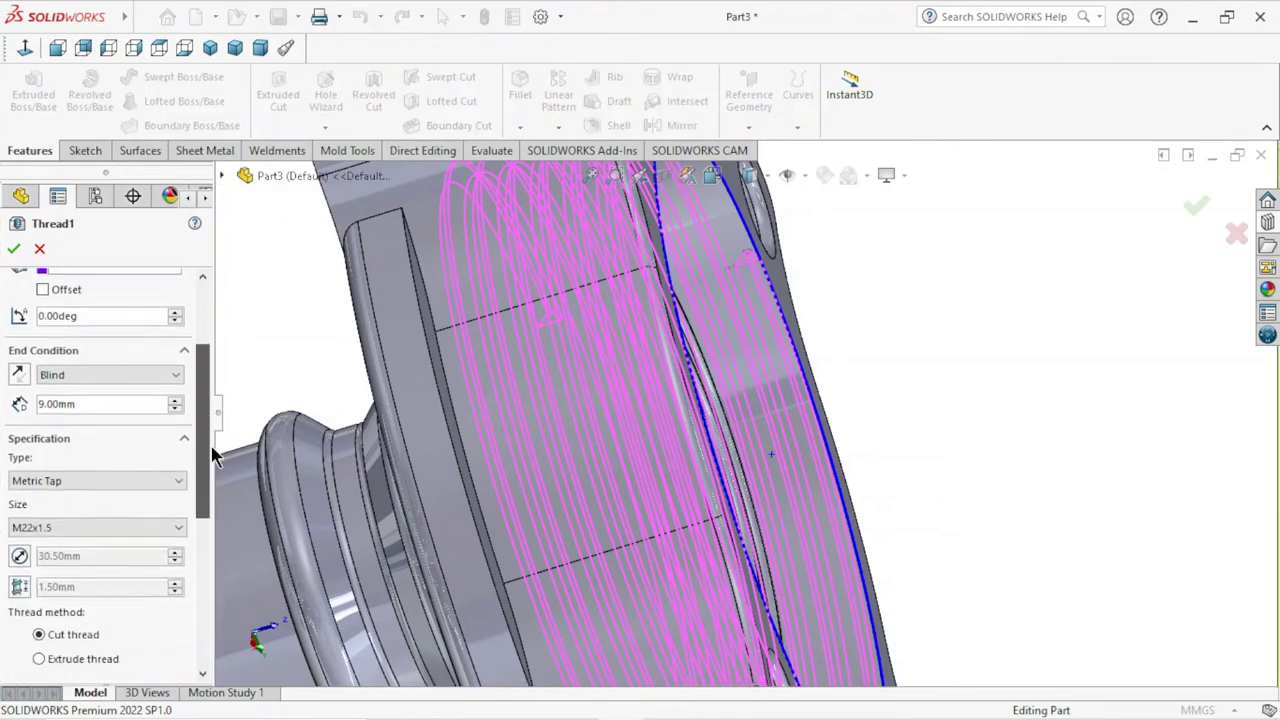
pyautogui.scroll(-5, 183, 556)
pyautogui.scroll(2, 168, 522)
pyautogui.scroll(1, 167, 508)
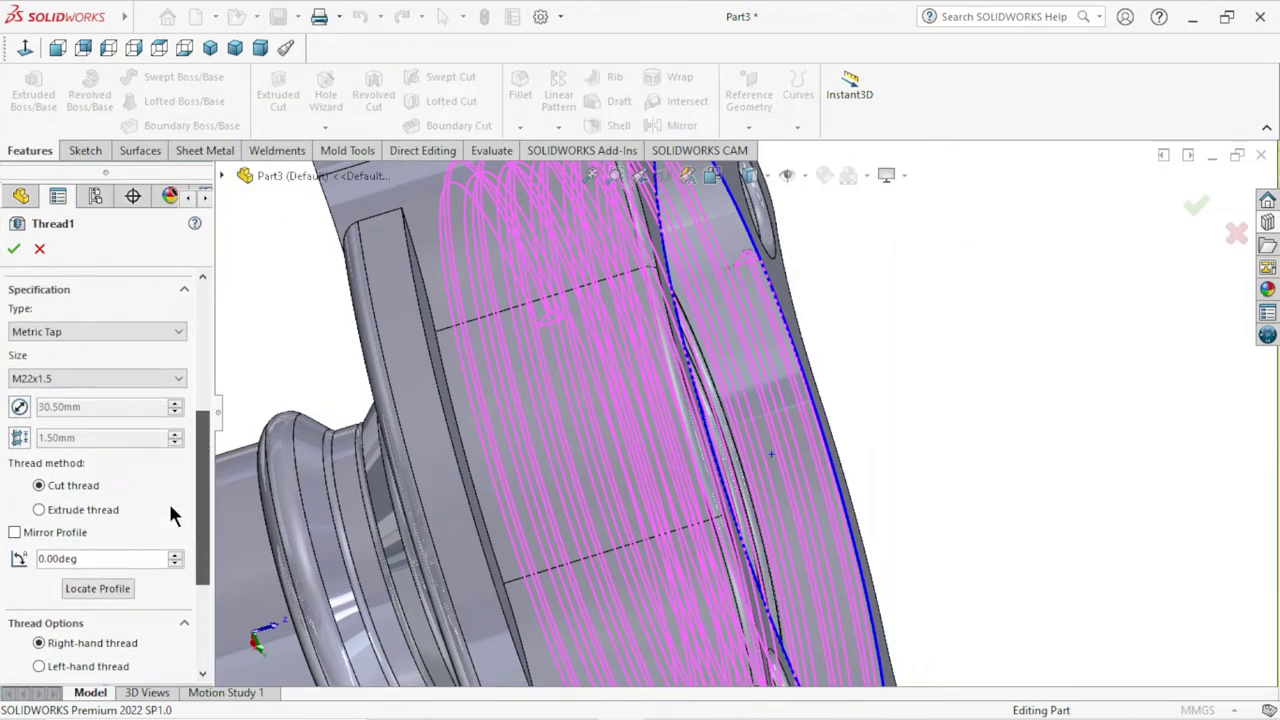
pyautogui.scroll(1, 171, 494)
pyautogui.scroll(2, 185, 472)
pyautogui.scroll(1, 200, 448)
pyautogui.scroll(2, 202, 444)
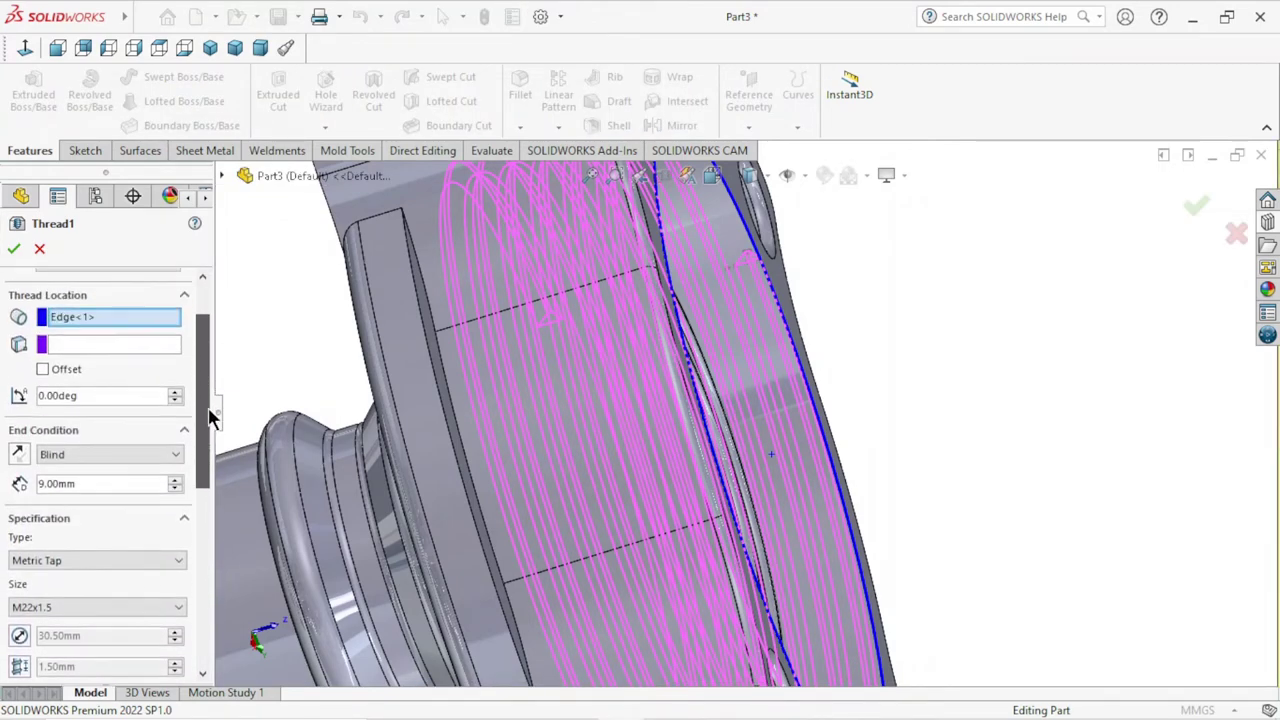
pyautogui.click(42, 369)
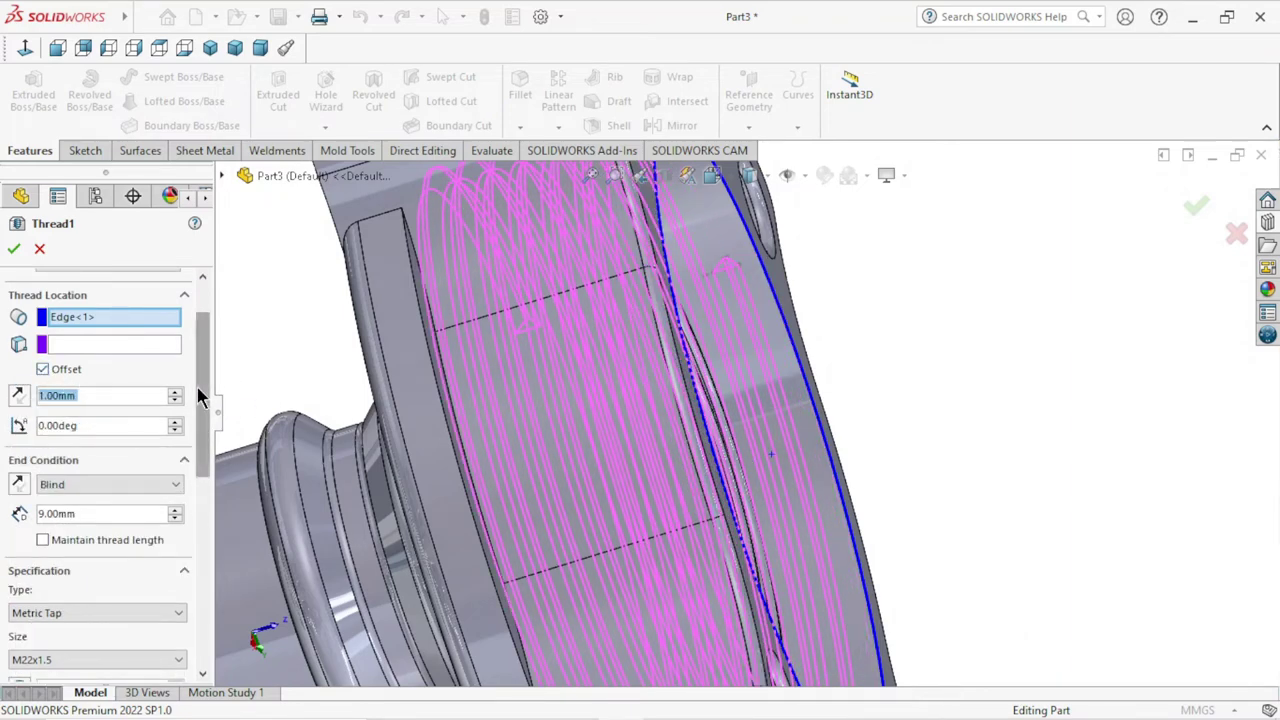
pyautogui.moveTo(199, 396); pyautogui.dragTo(199, 423)
pyautogui.moveTo(101, 326); pyautogui.dragTo(8, 328)
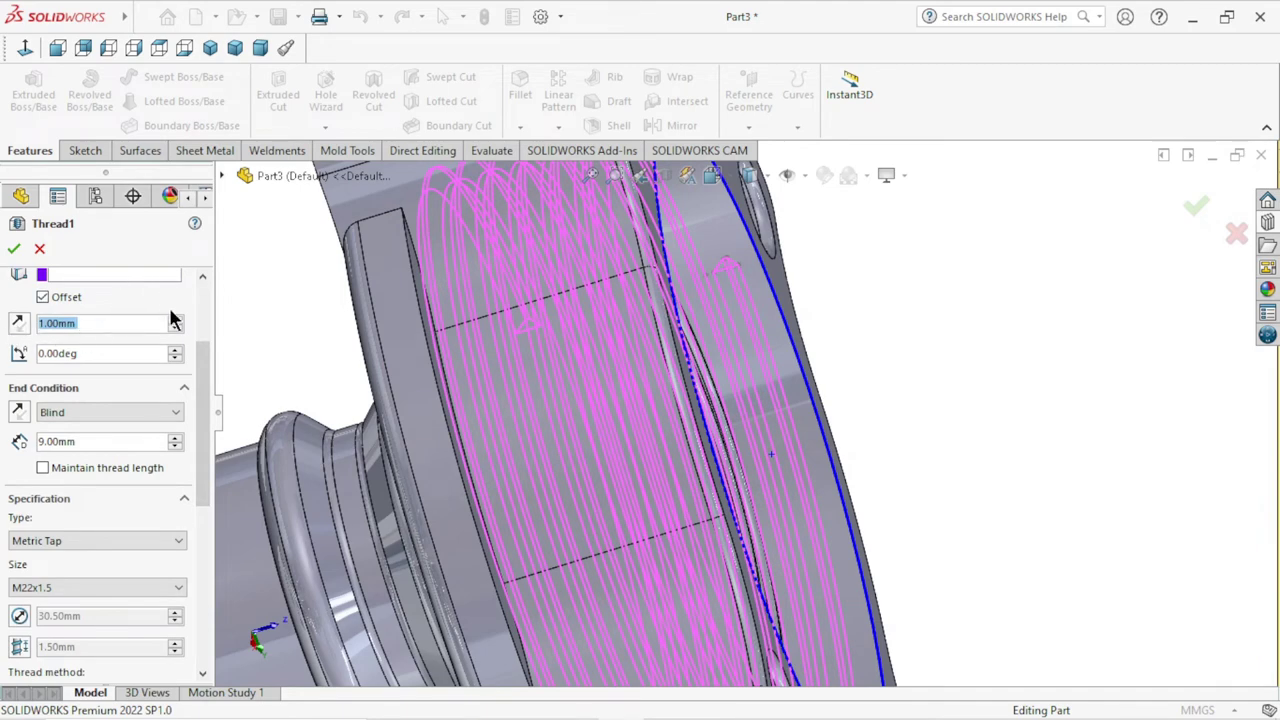
pyautogui.write('3')
pyautogui.press('Return')
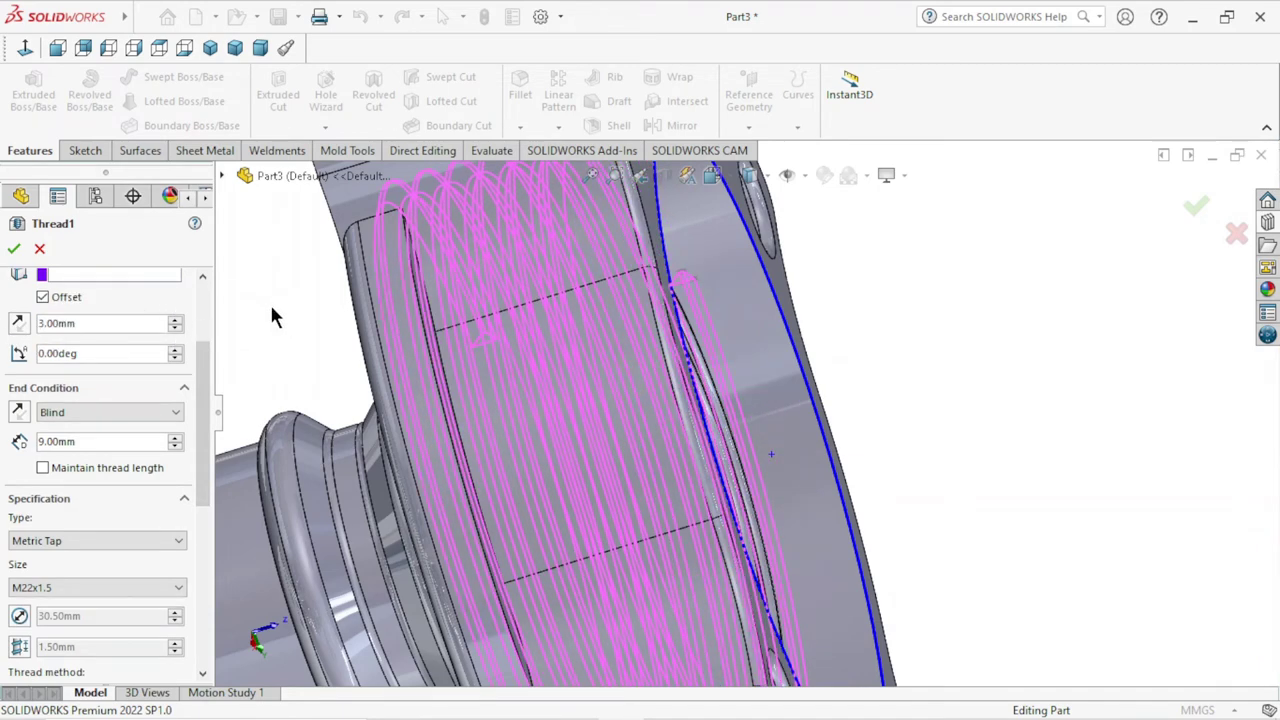
# - Set the thread's Blind length to 12 mm and rebuild Thread1
pyautogui.scroll(5, 770, 450)
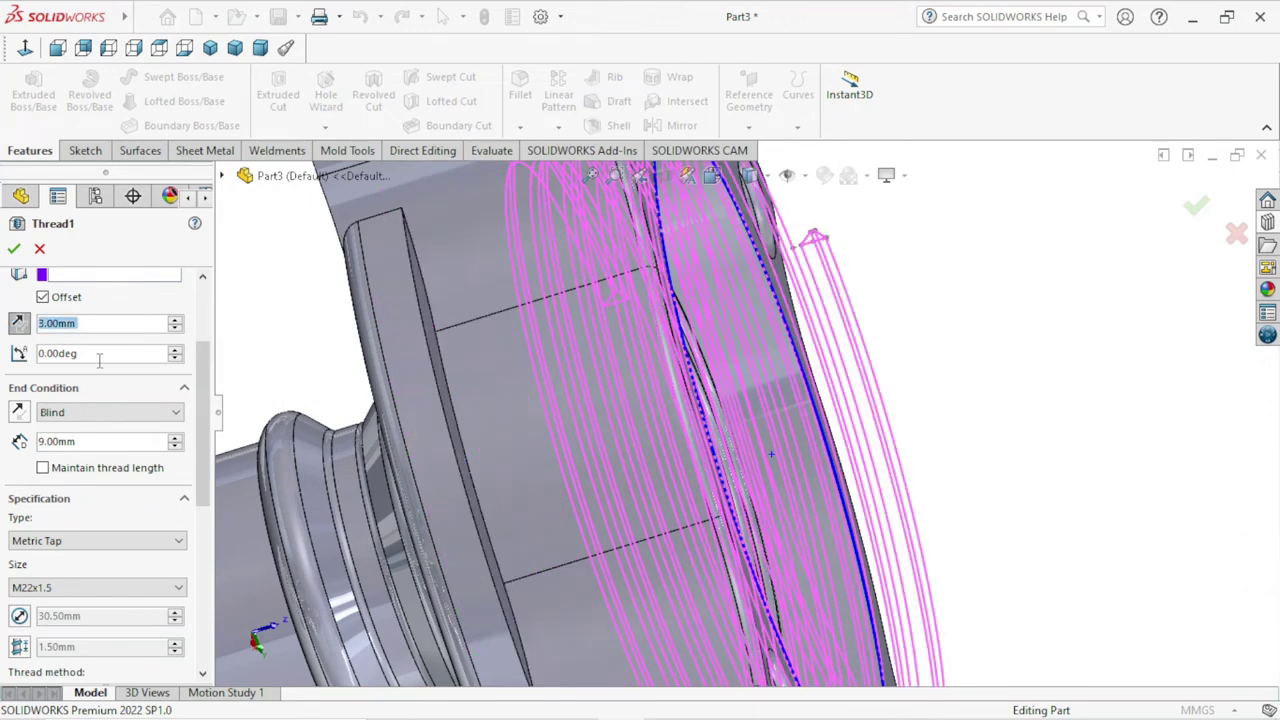
pyautogui.scroll(-1, 201, 427)
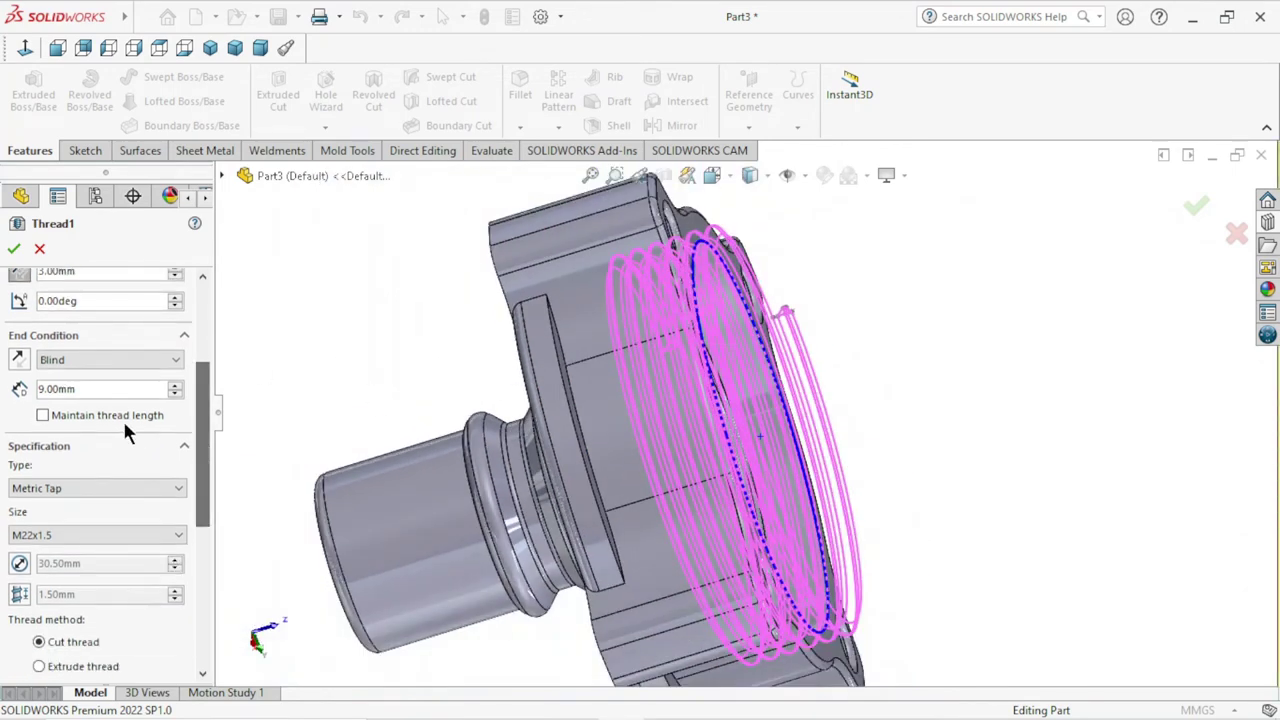
pyautogui.moveTo(103, 390); pyautogui.dragTo(3, 376)
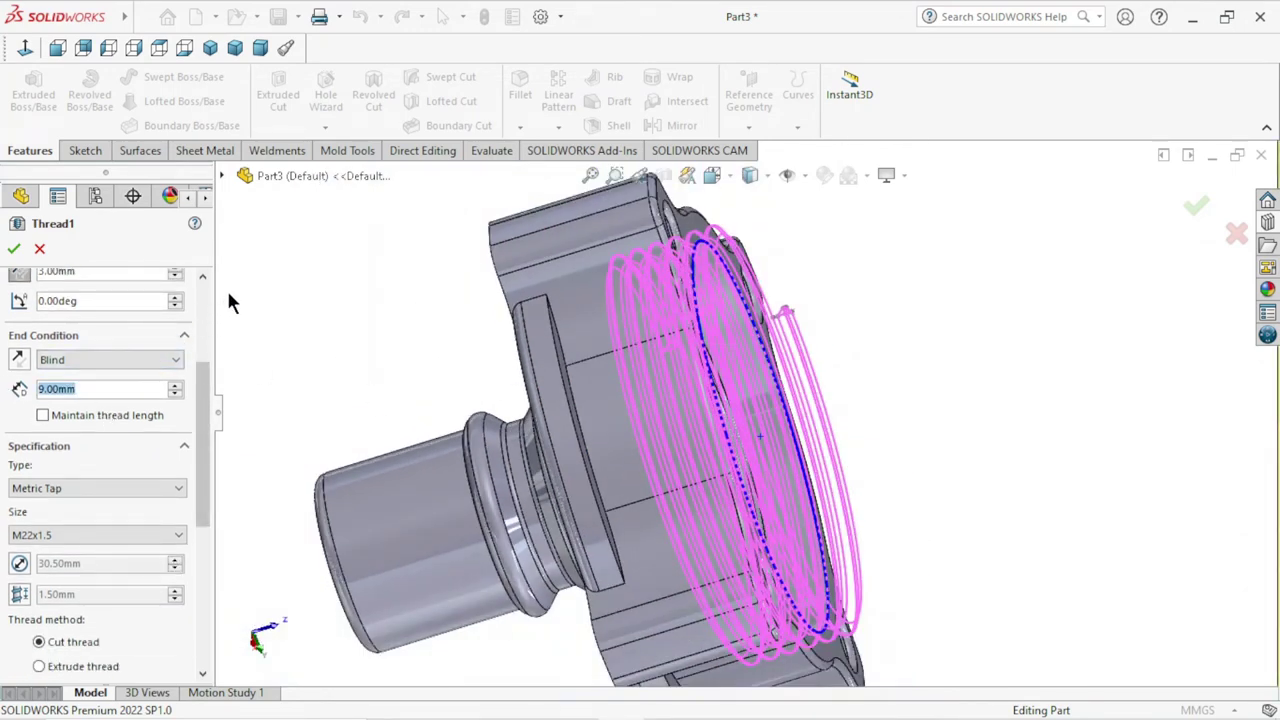
pyautogui.write('1')
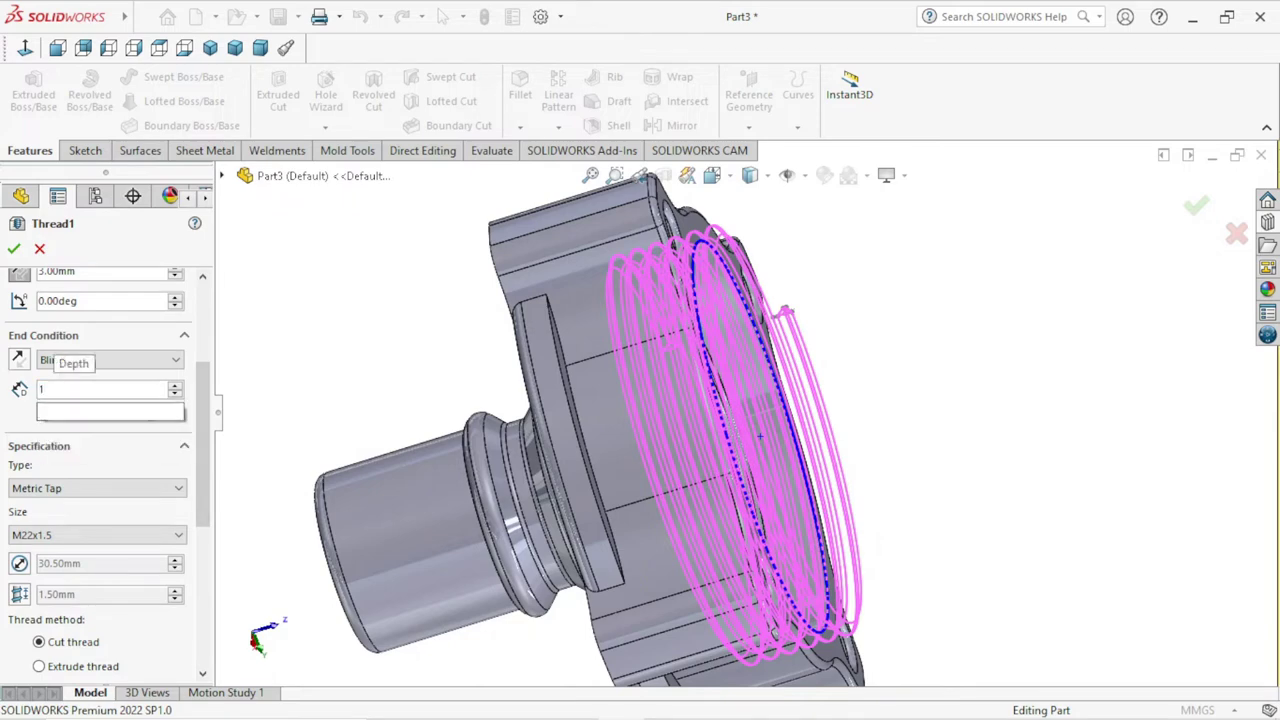
pyautogui.write('2')
pyautogui.press('Return')
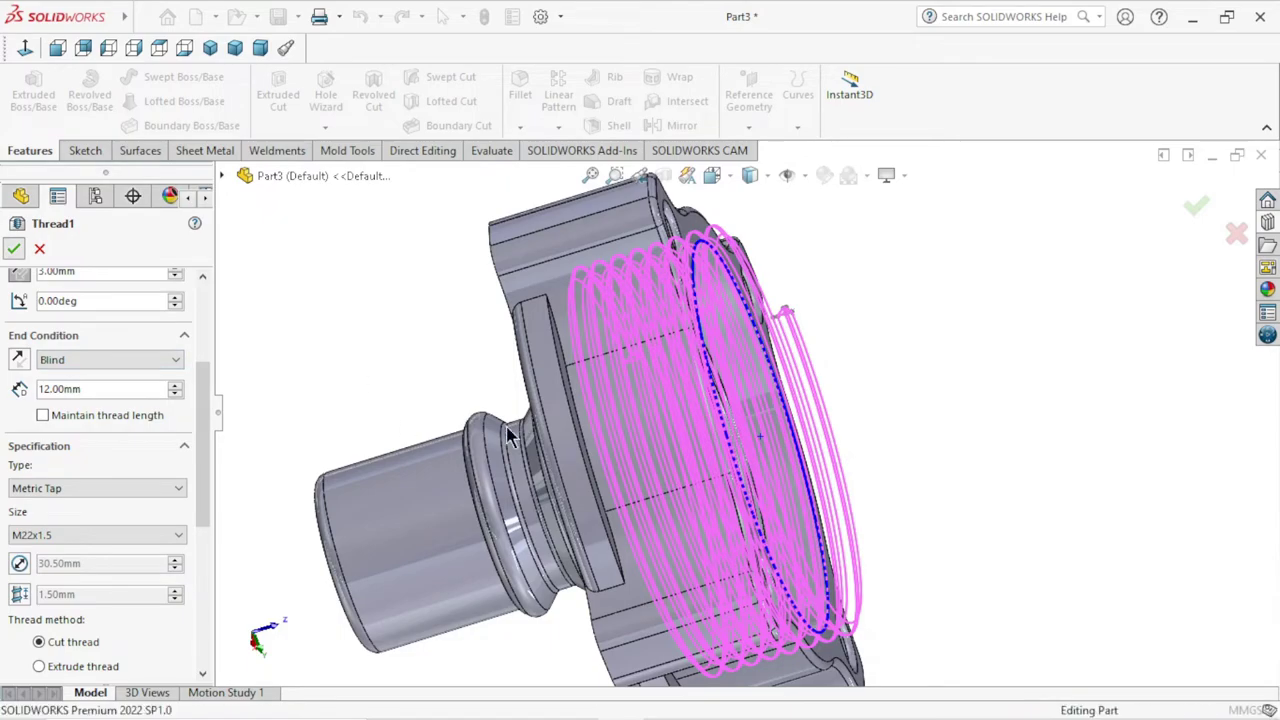
pyautogui.moveTo(510, 435); pyautogui.dragTo(647, 406, button='middle')
pyautogui.press('Return')
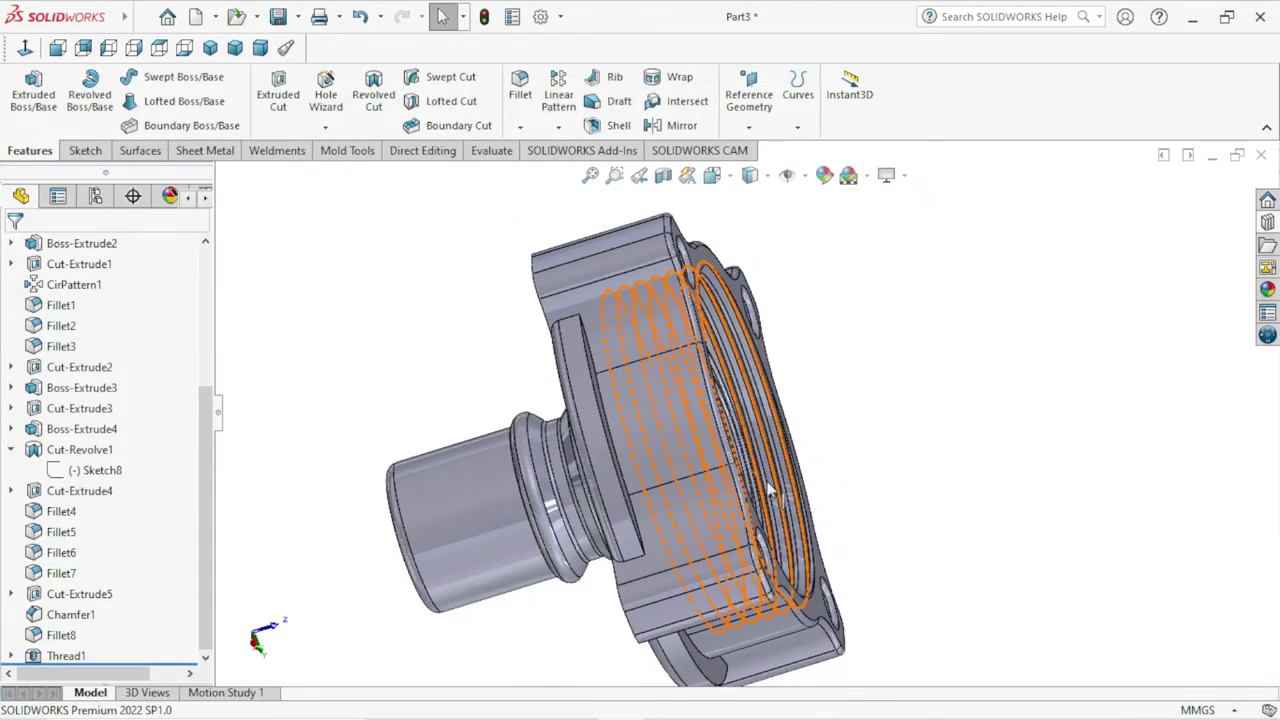
pyautogui.moveTo(770, 490); pyautogui.dragTo(794, 524, button='middle')
pyautogui.scroll(-3, 790, 523)
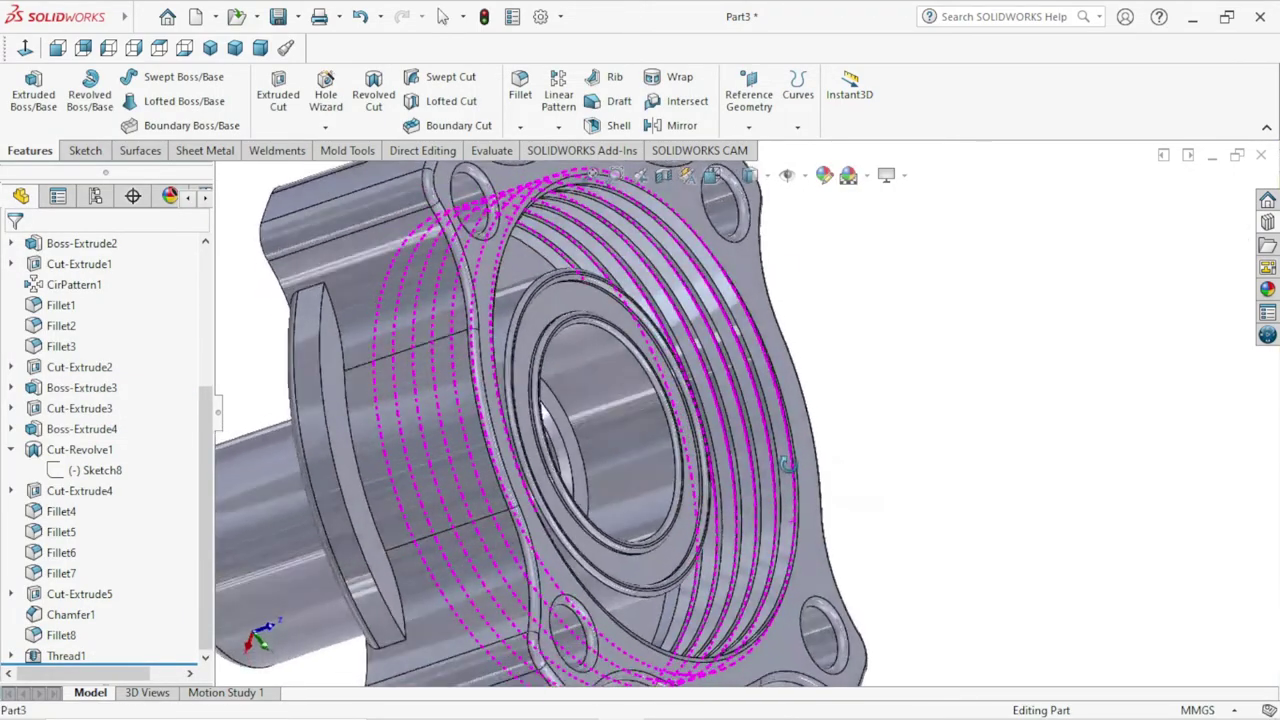
pyautogui.moveTo(788, 464)
pyautogui.mouseDown(button='middle')
pyautogui.moveTo(598, 395)
pyautogui.moveTo(537, 343)
pyautogui.mouseUp(button='middle')
pyautogui.scroll(-2, 705, 400)
pyautogui.scroll(2, 705, 400)
pyautogui.moveTo(650, 440)
pyautogui.mouseDown(button='middle')
pyautogui.moveTo(676, 447)
pyautogui.moveTo(755, 603)
pyautogui.moveTo(820, 500)
pyautogui.mouseUp(button='middle')
pyautogui.scroll(3, 863, 451)
pyautogui.moveTo(863, 451)
pyautogui.mouseDown(button='middle')
pyautogui.moveTo(766, 566)
pyautogui.moveTo(594, 391)
pyautogui.moveTo(651, 294)
pyautogui.moveTo(751, 300)
pyautogui.moveTo(850, 420)
pyautogui.moveTo(943, 334)
pyautogui.moveTo(943, 203)
pyautogui.mouseUp(button='middle')
pyautogui.scroll(-3, 755, 490)
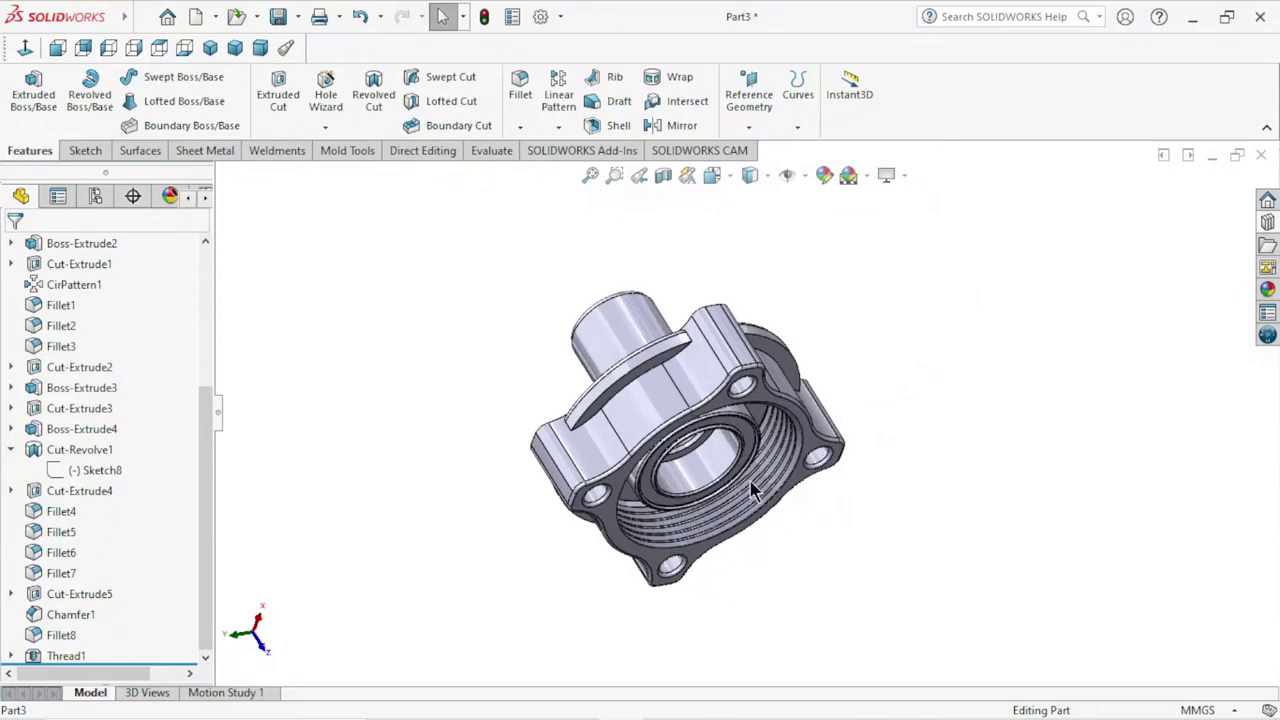
pyautogui.moveTo(752, 490)
pyautogui.mouseDown(button='middle')
pyautogui.moveTo(866, 357)
pyautogui.moveTo(889, 366)
pyautogui.moveTo(897, 467)
pyautogui.mouseUp(button='middle')
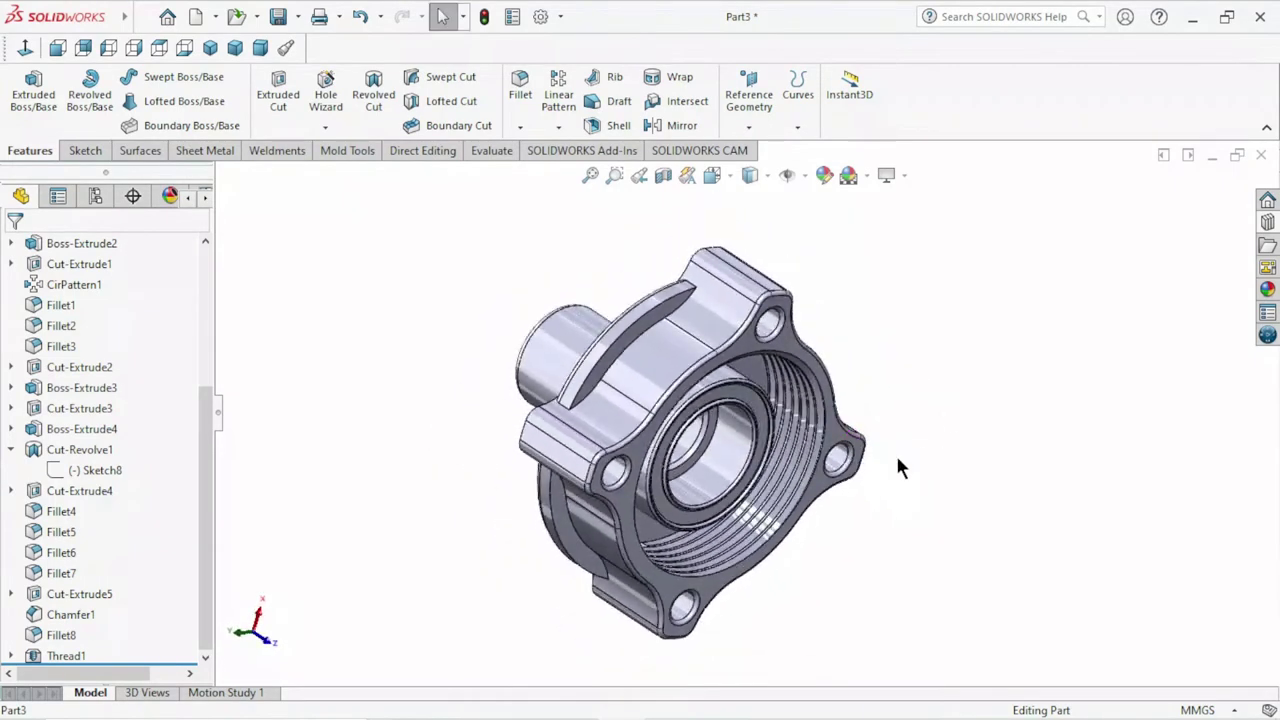
pyautogui.moveTo(791, 479)
pyautogui.mouseDown(button='middle')
pyautogui.moveTo(735, 477)
pyautogui.moveTo(968, 405)
pyautogui.mouseUp(button='middle')
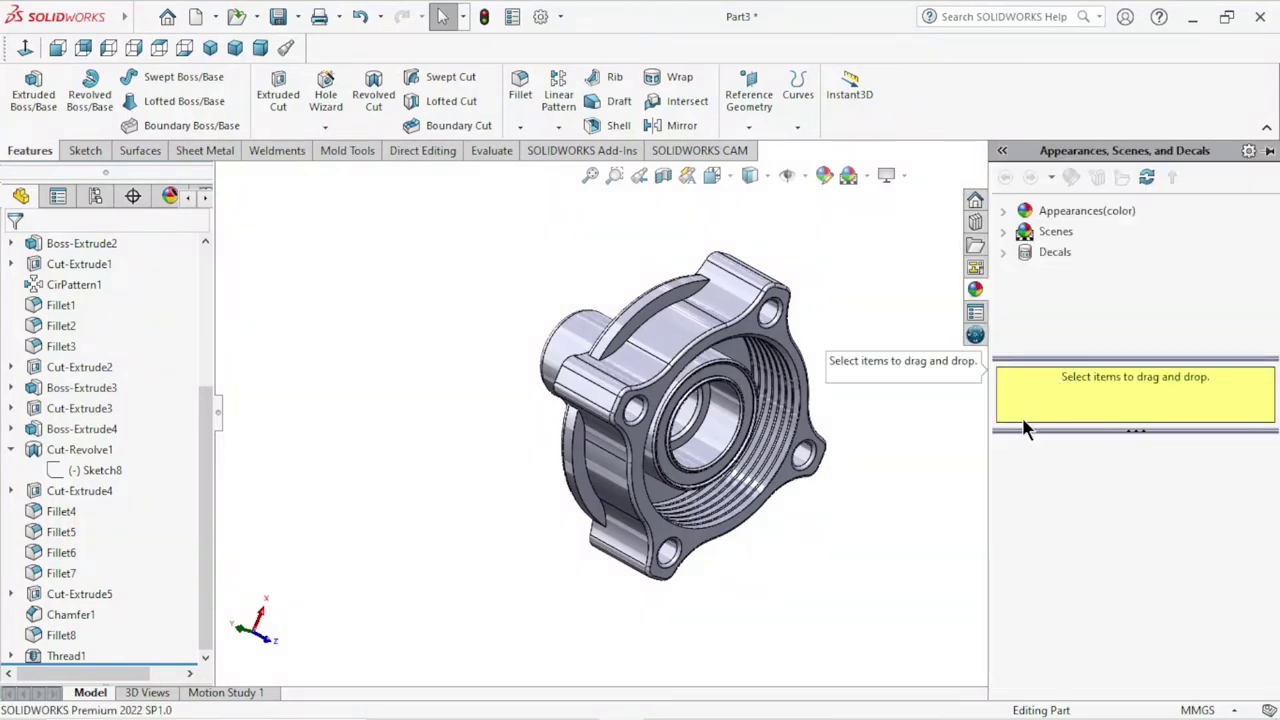
# - Apply the blue appearance from Appearances(color) > Plastic > High Gloss to the whole part
pyautogui.click(1004, 211)
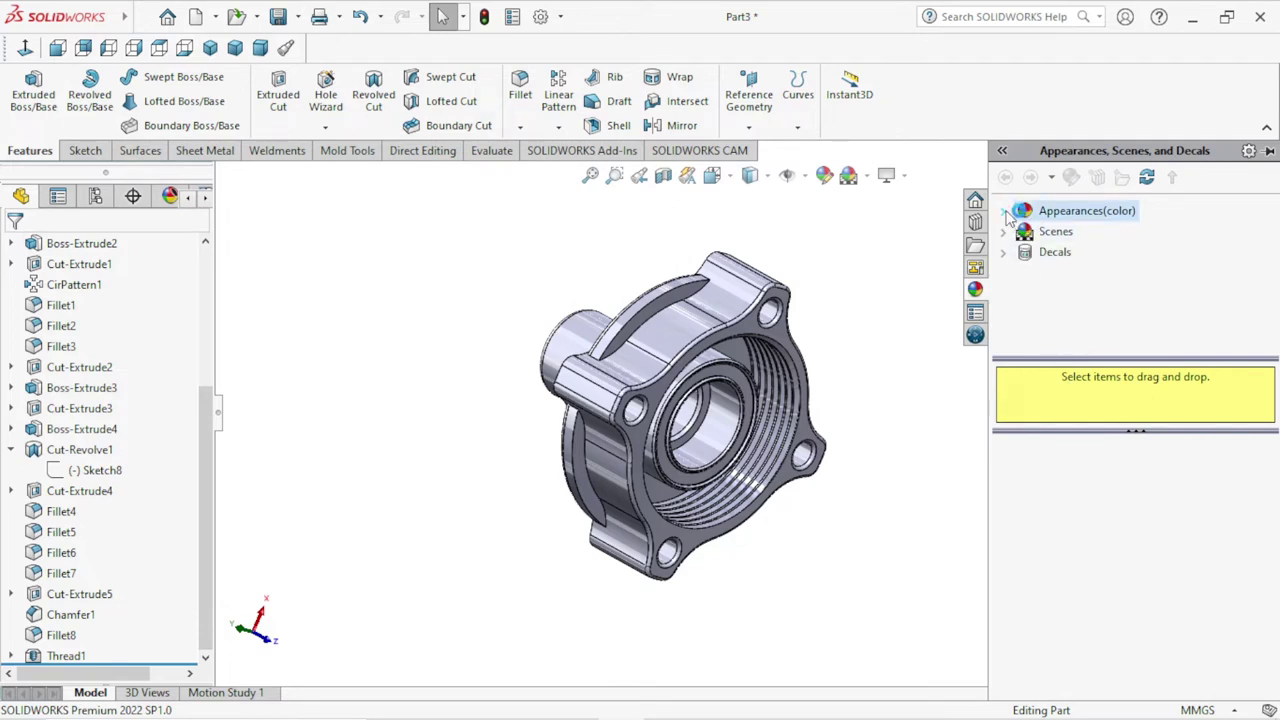
pyautogui.scroll(-1, 1086, 318)
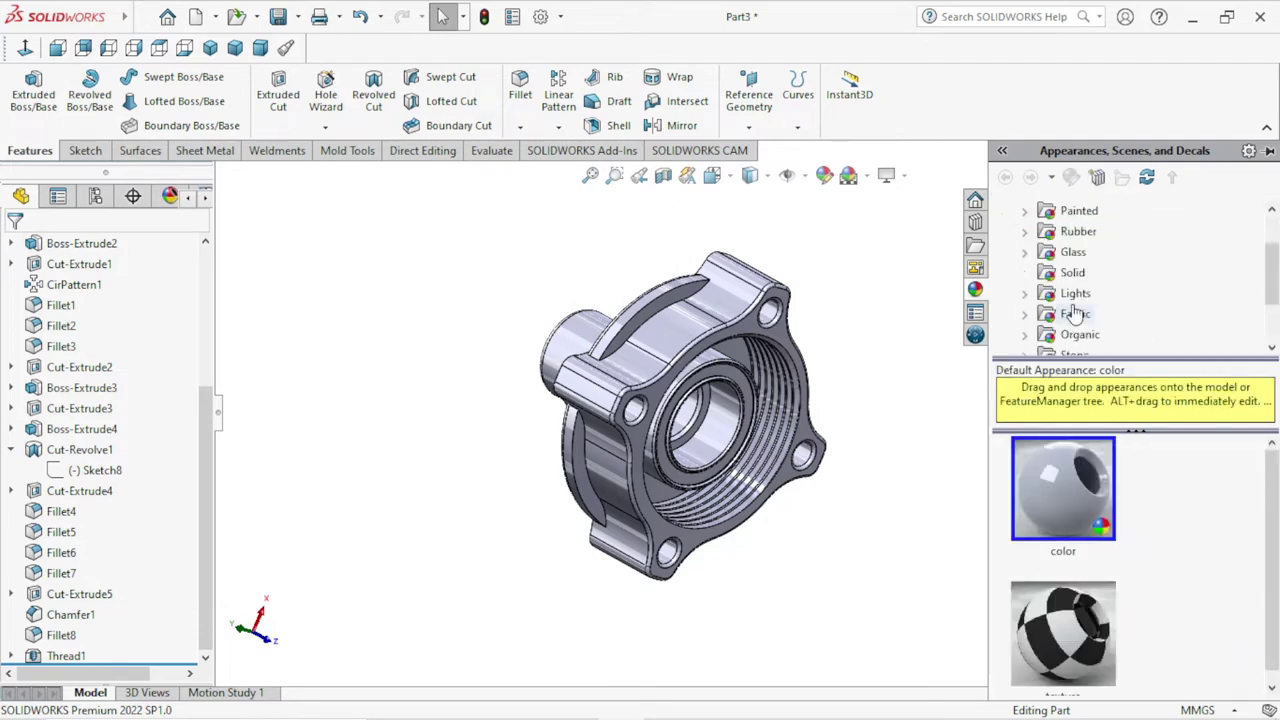
pyautogui.moveTo(1273, 277); pyautogui.dragTo(1271, 226)
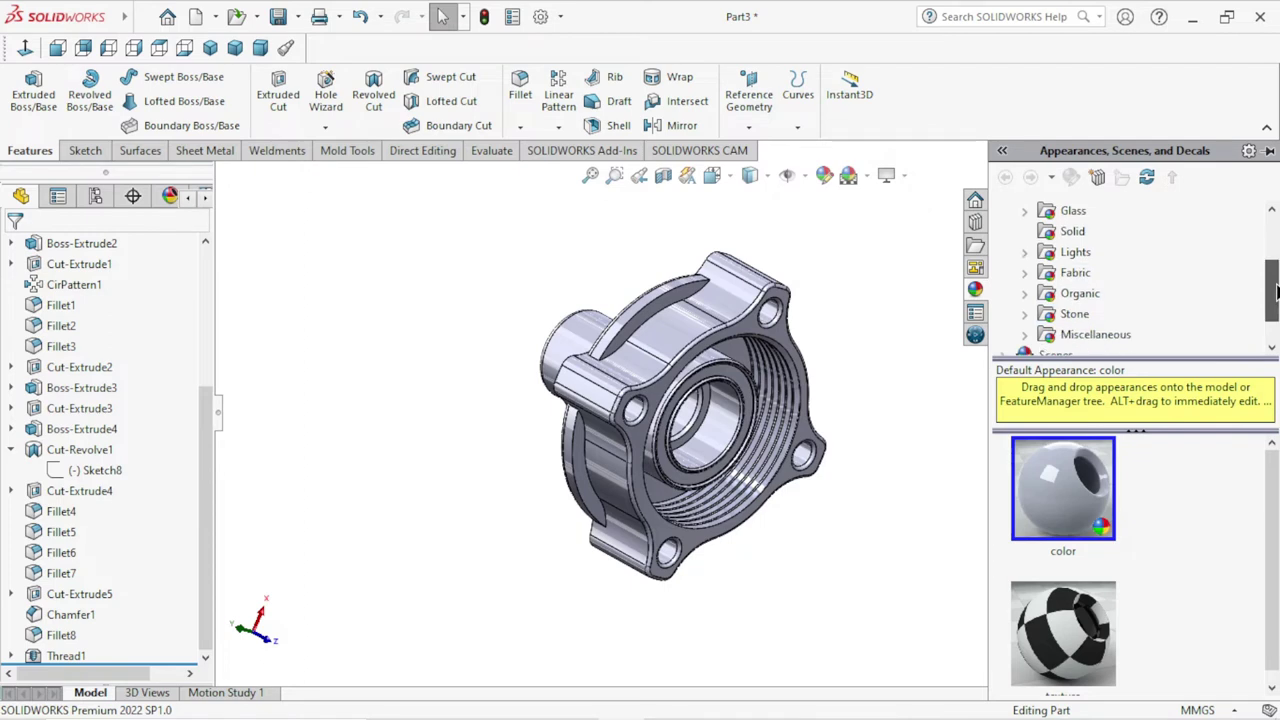
pyautogui.click(1070, 234)
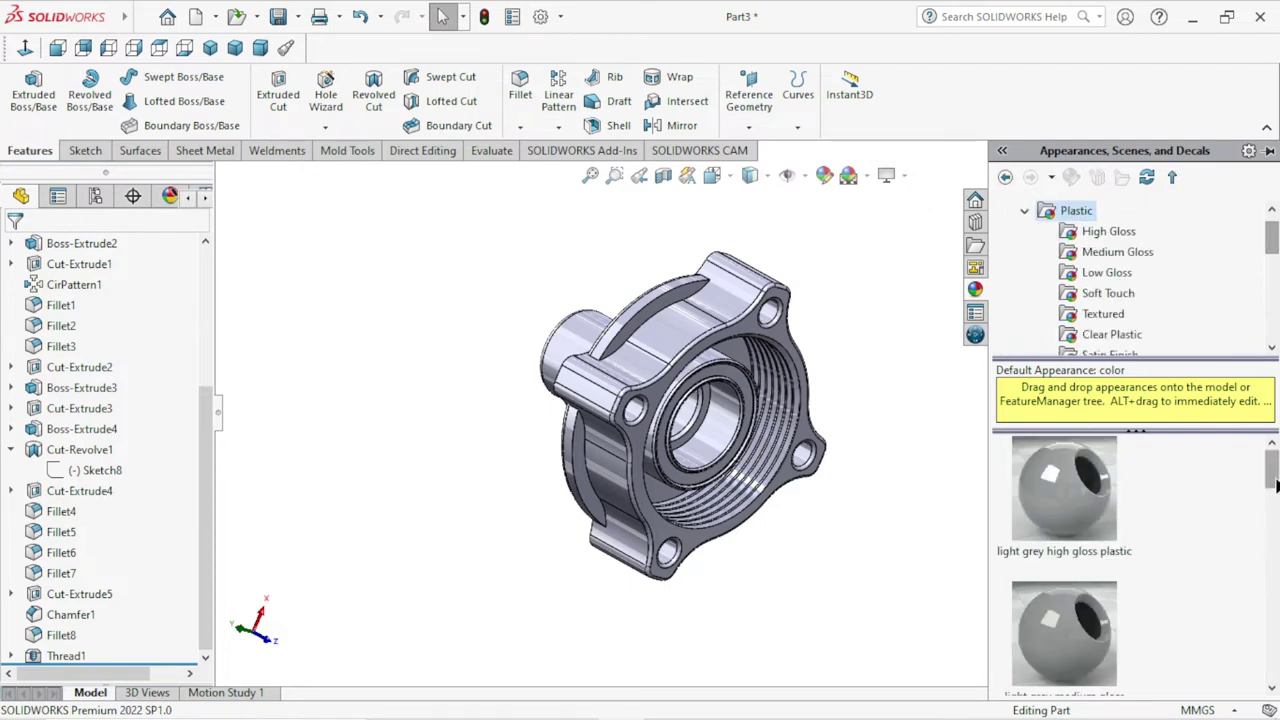
pyautogui.moveTo(1272, 484); pyautogui.dragTo(1270, 472)
pyautogui.click(1108, 234)
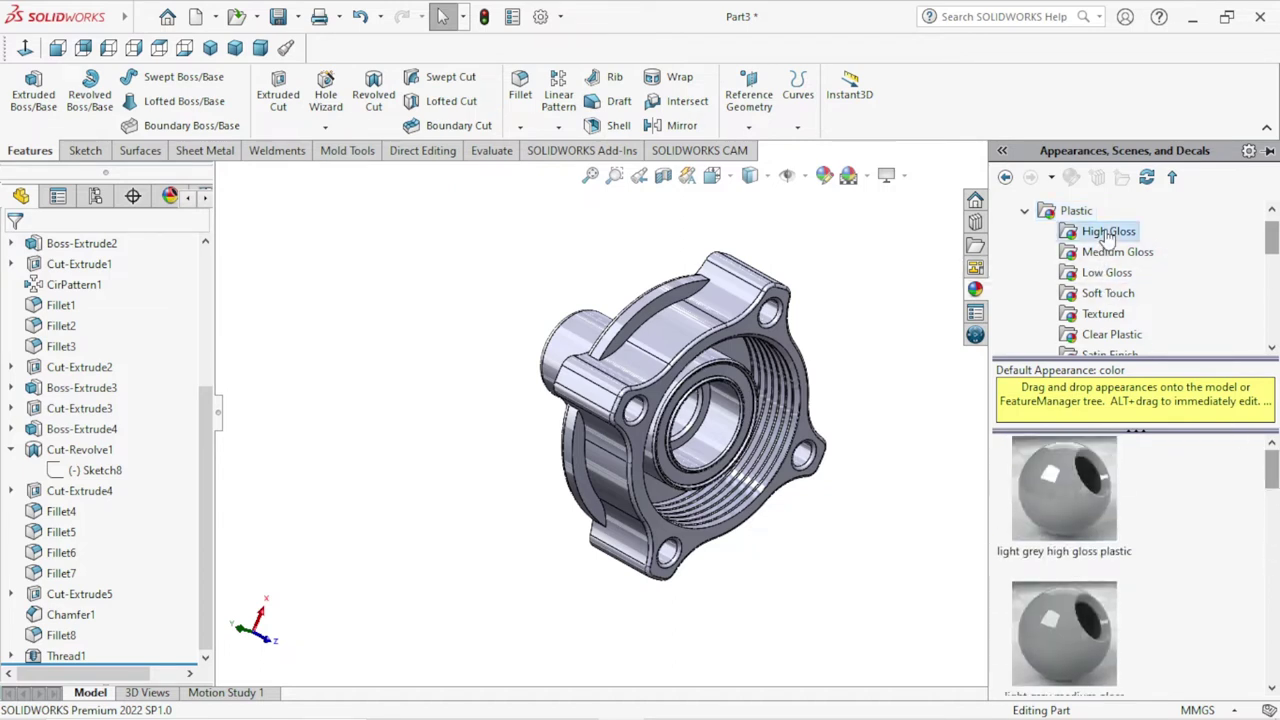
pyautogui.moveTo(1272, 465); pyautogui.dragTo(1273, 598)
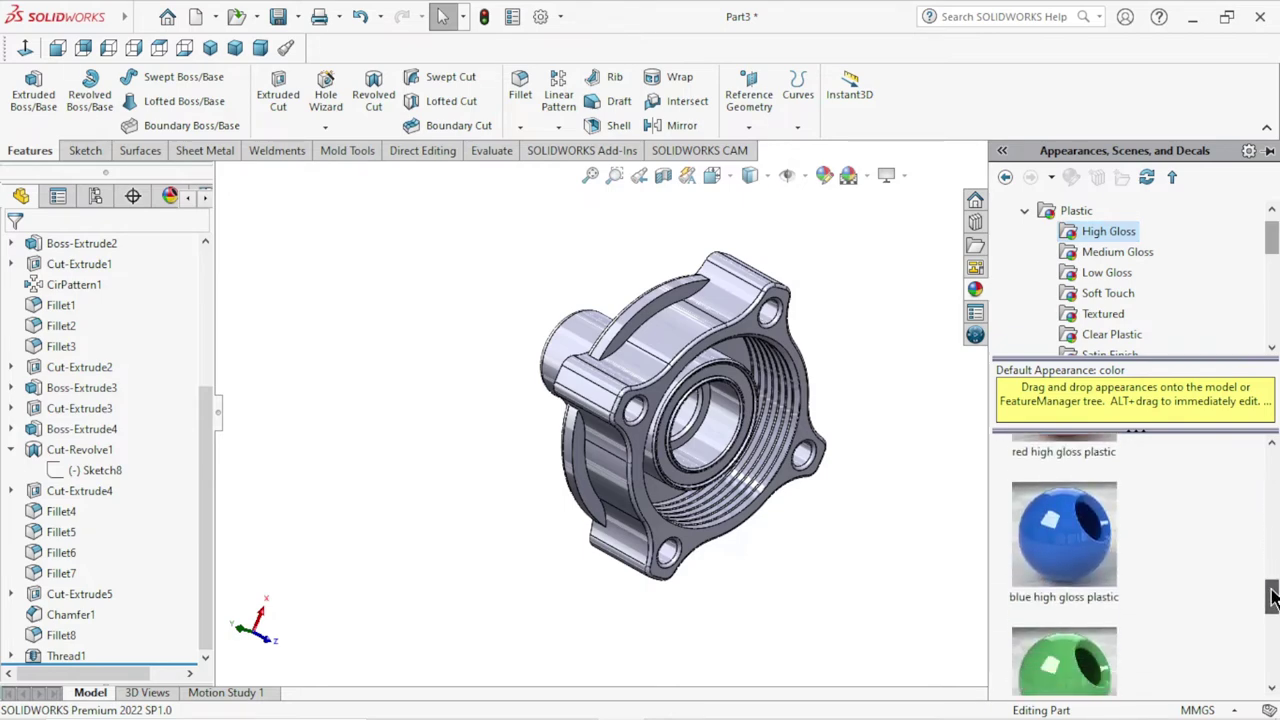
pyautogui.doubleClick(1086, 550)
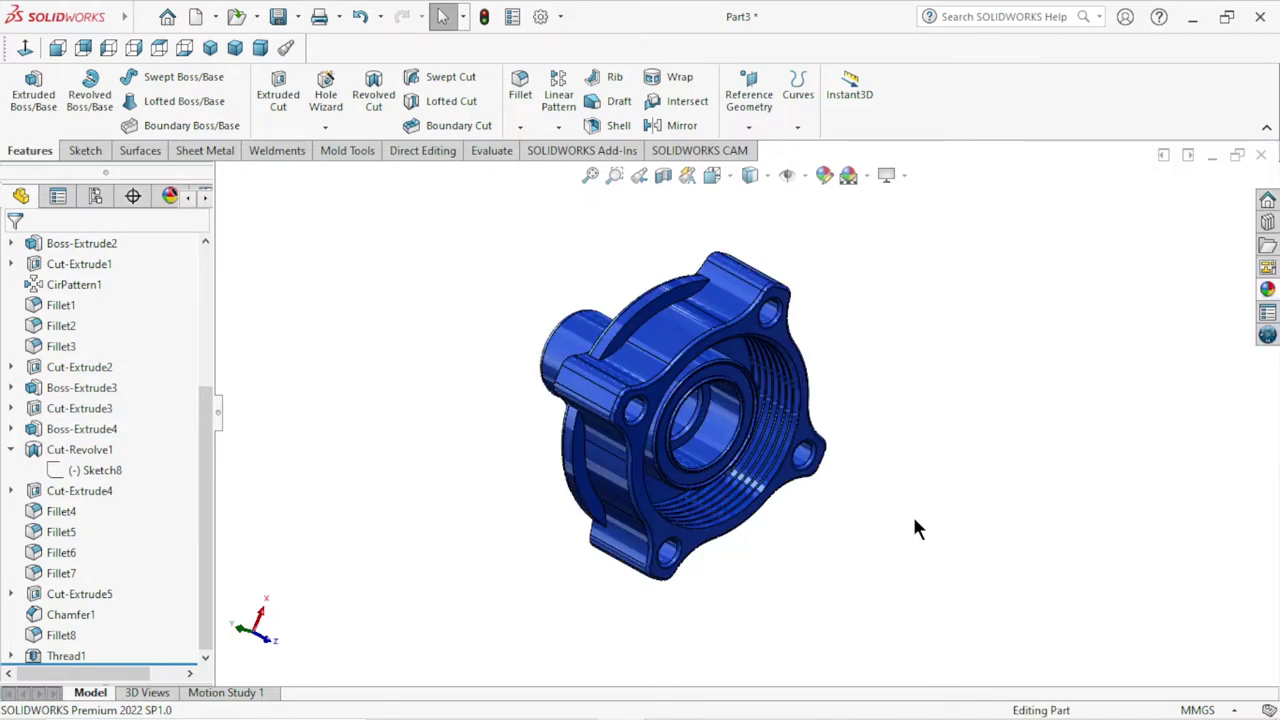
pyautogui.moveTo(917, 530)
pyautogui.mouseDown(button='middle')
pyautogui.moveTo(728, 481)
pyautogui.moveTo(790, 512)
pyautogui.moveTo(876, 443)
pyautogui.moveTo(882, 340)
pyautogui.moveTo(807, 433)
pyautogui.moveTo(894, 523)
pyautogui.moveTo(1026, 371)
pyautogui.moveTo(917, 474)
pyautogui.moveTo(846, 360)
pyautogui.moveTo(814, 343)
pyautogui.moveTo(755, 369)
pyautogui.moveTo(760, 331)
pyautogui.moveTo(806, 269)
pyautogui.moveTo(857, 380)
pyautogui.moveTo(898, 405)
pyautogui.mouseUp(button='middle')
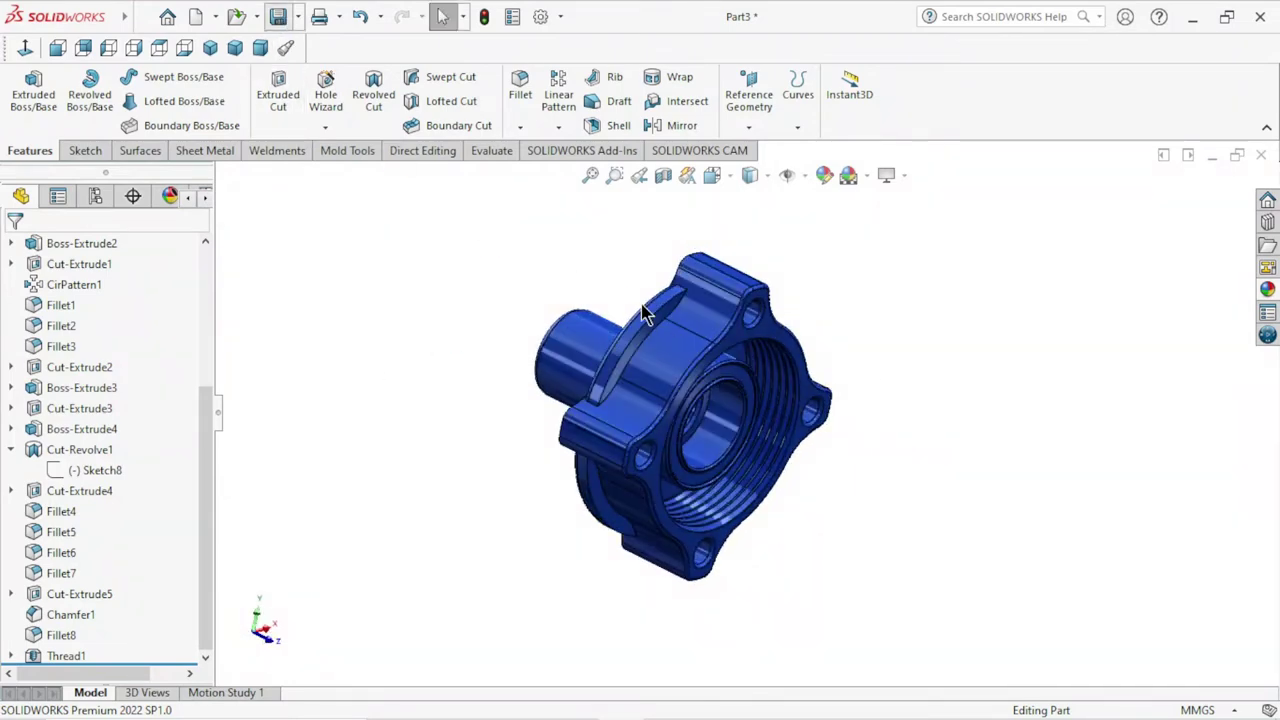
# - Save the flange part to the Desktop as part1
pyautogui.hotkey('ctrl', 's')
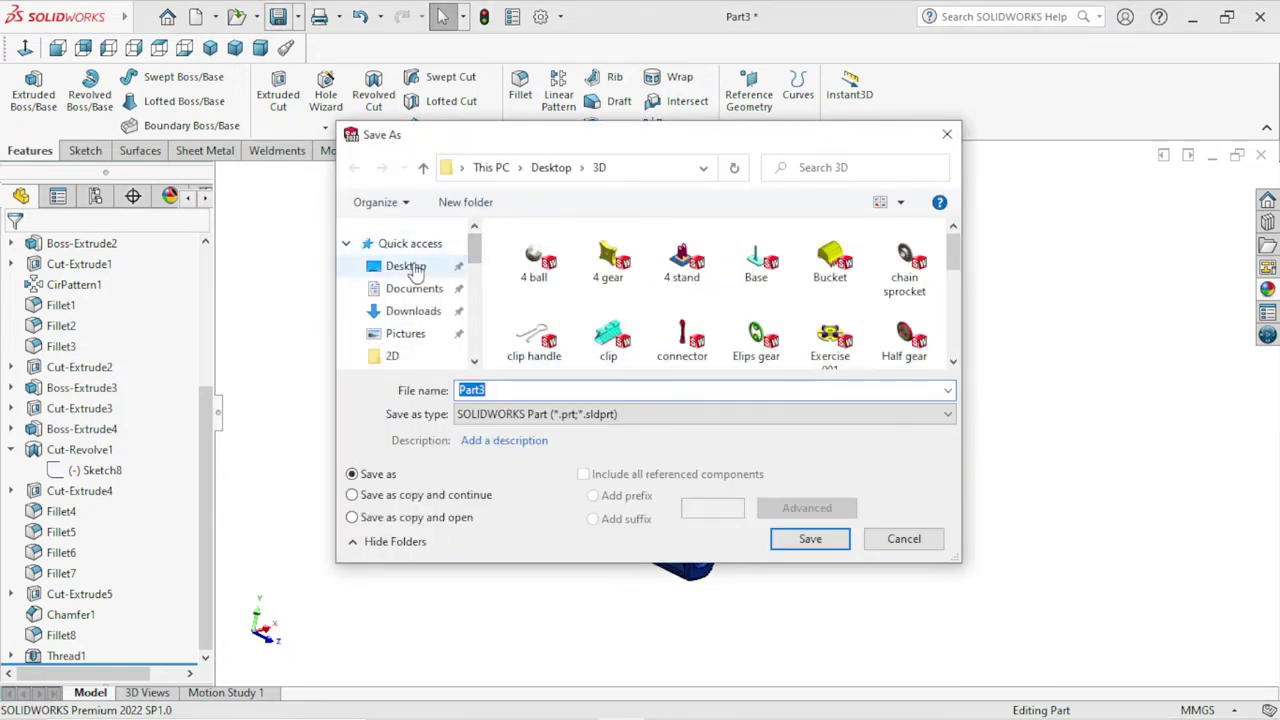
pyautogui.click(405, 266)
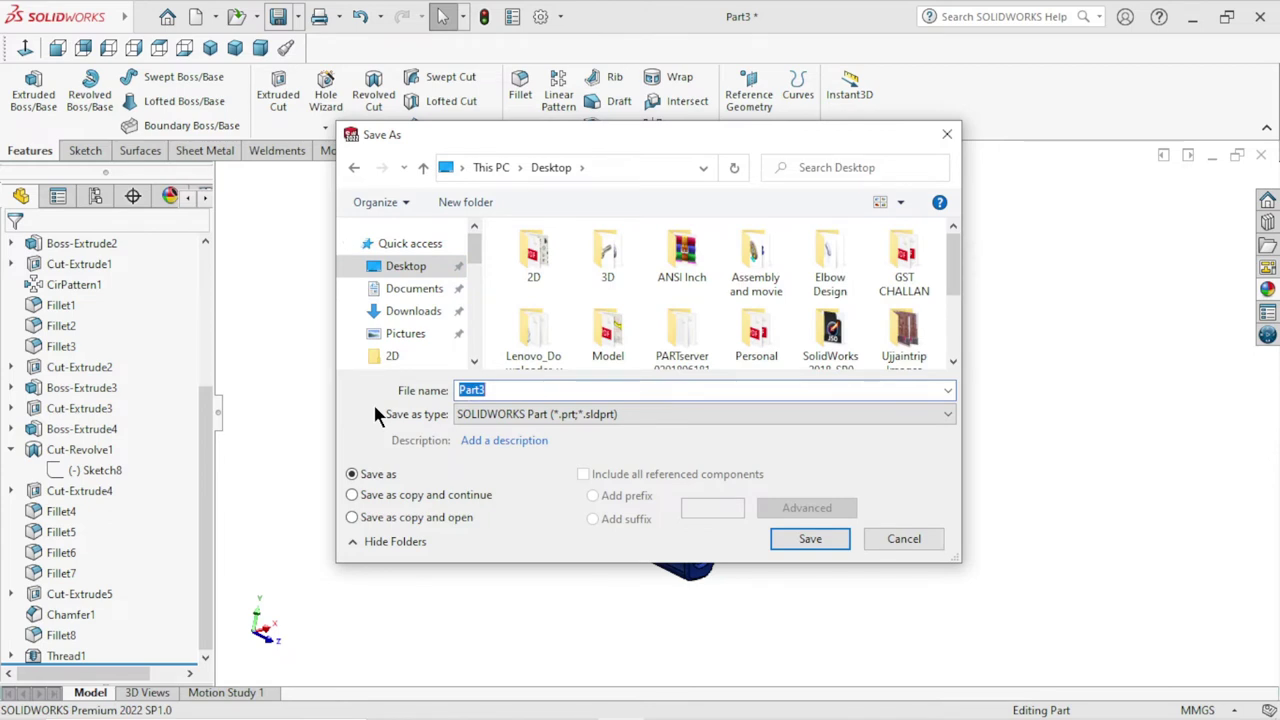
pyautogui.write('part')
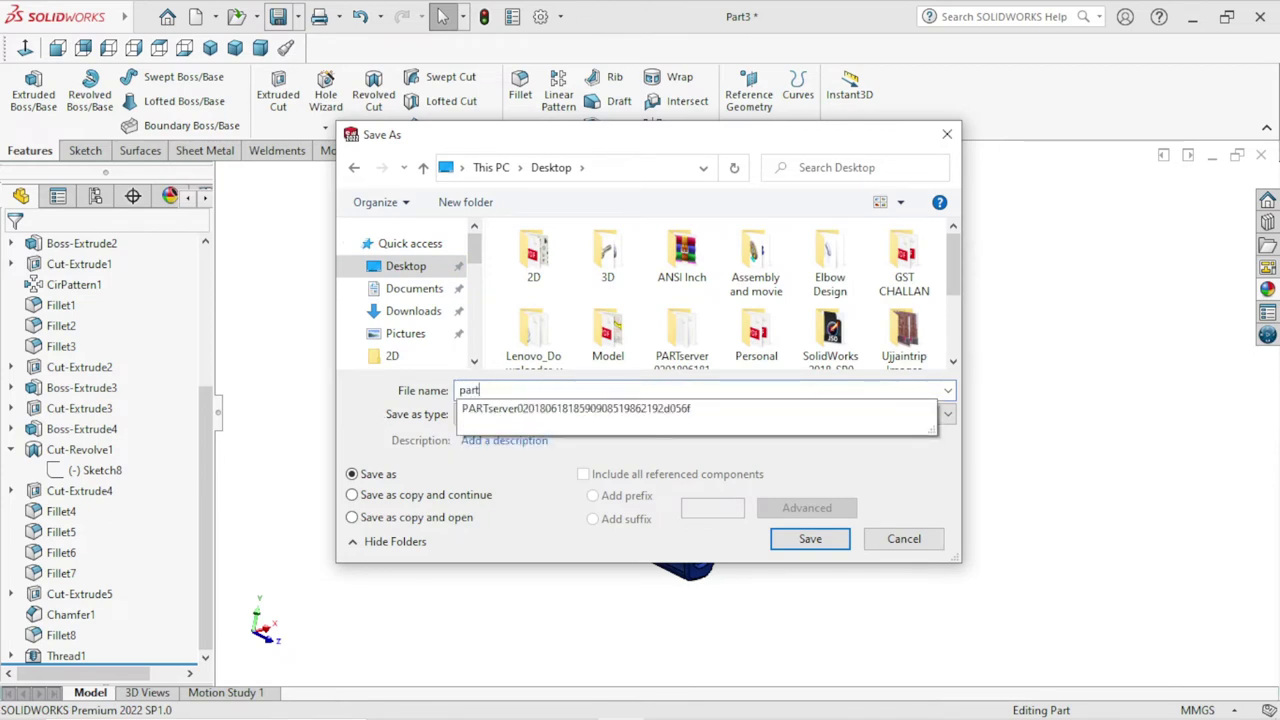
pyautogui.write('1')
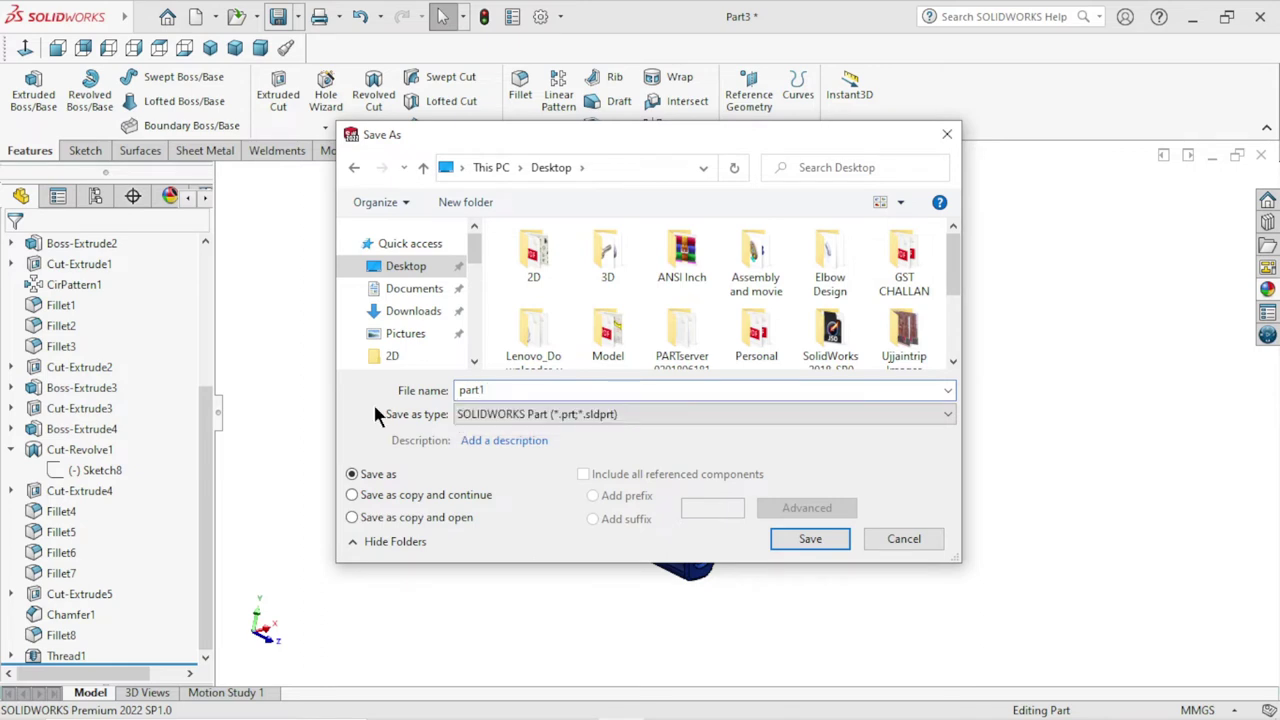
pyautogui.click(808, 540)
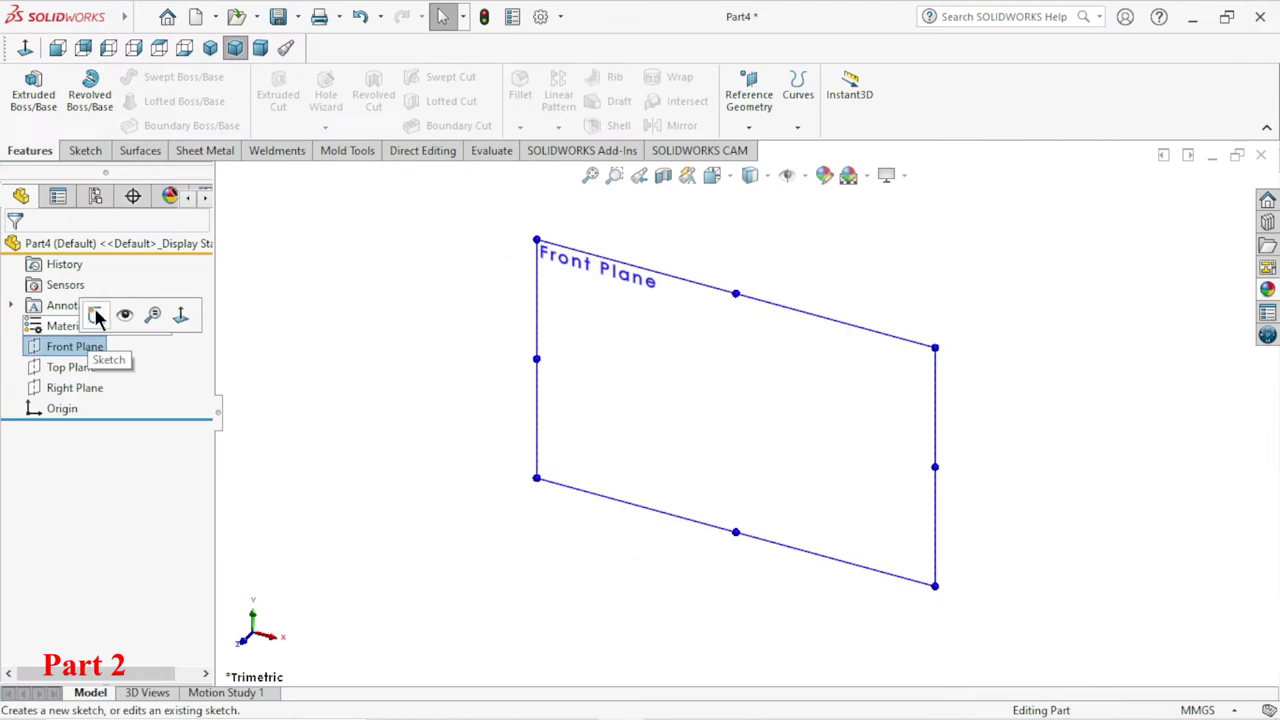
# - Sketch a circle centred on the origin on the Front Plane
pyautogui.click(95, 314)
pyautogui.scroll(-2, 790, 424)
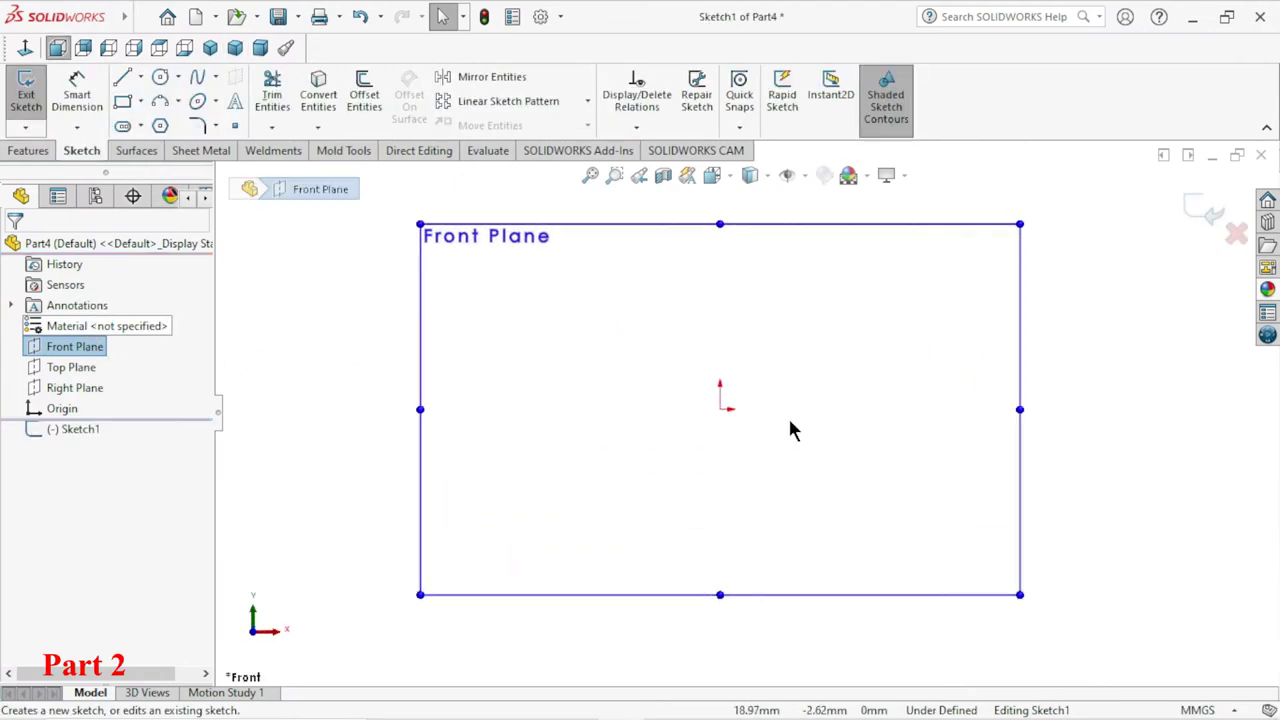
pyautogui.scroll(1, 713, 365)
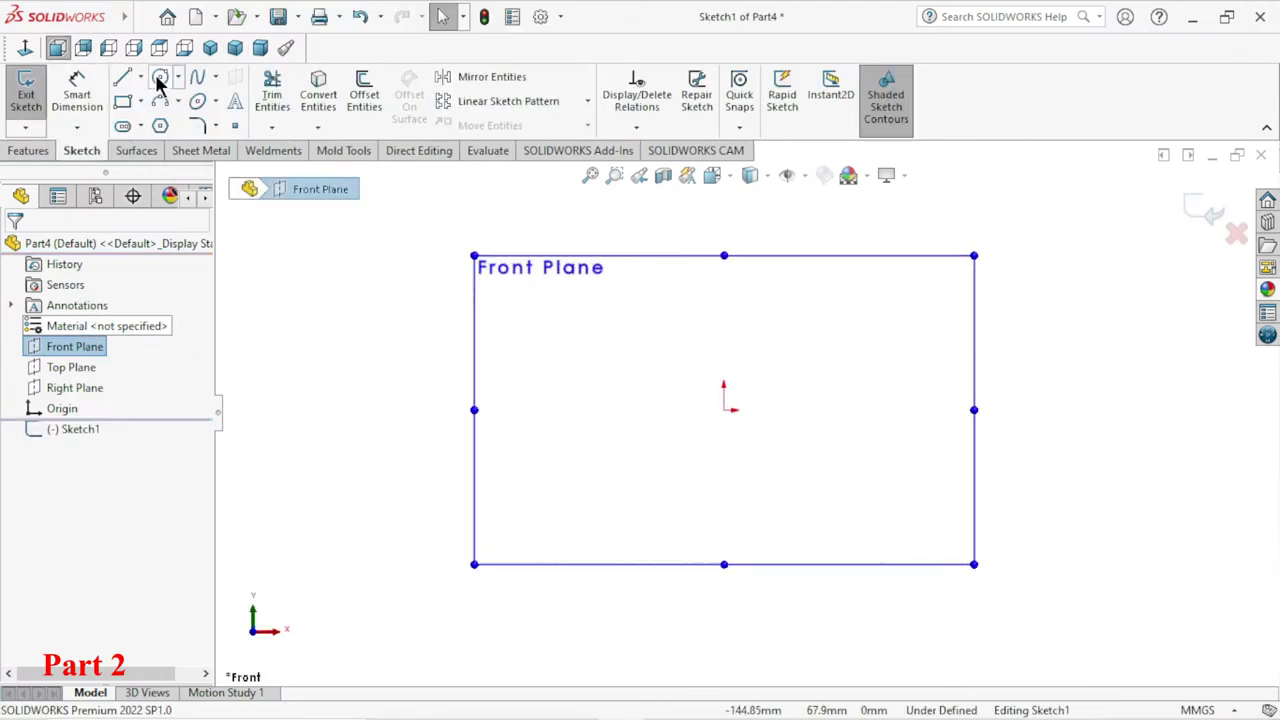
pyautogui.click(724, 410)
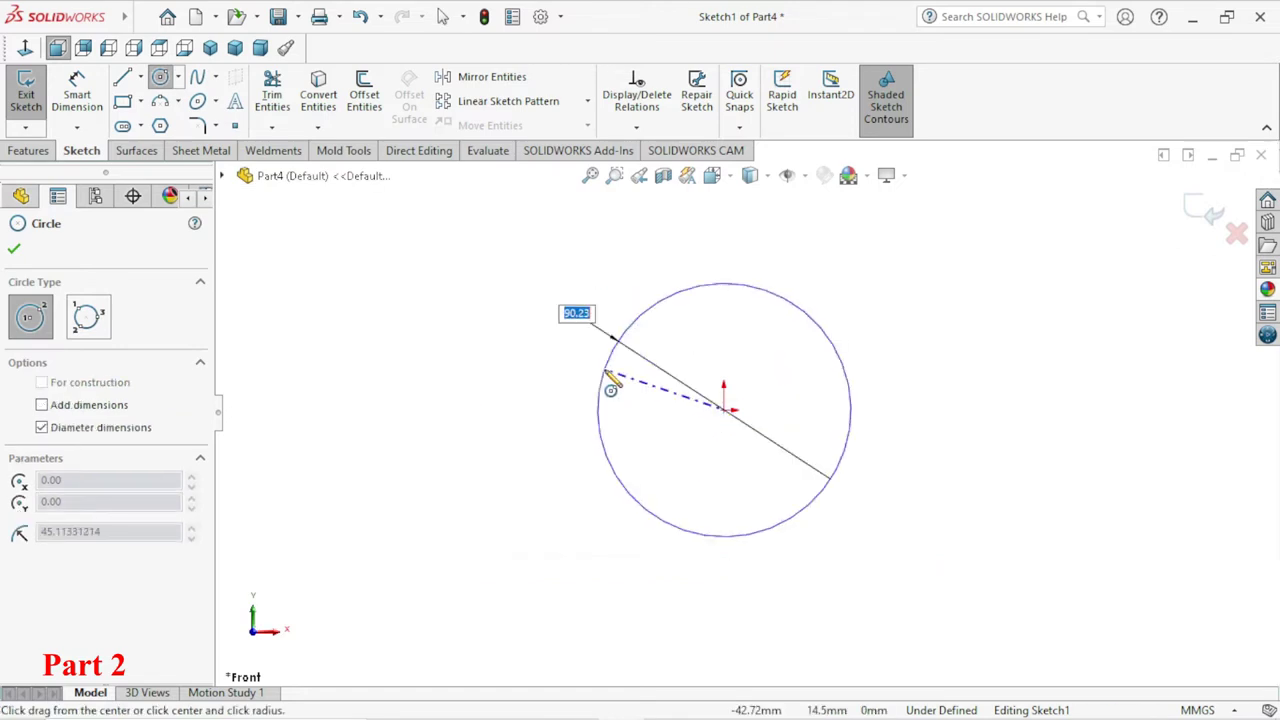
pyautogui.click(604, 378)
# - Dimension the circle's diameter to 32 mm to fully define the sketch
pyautogui.click(82, 115)
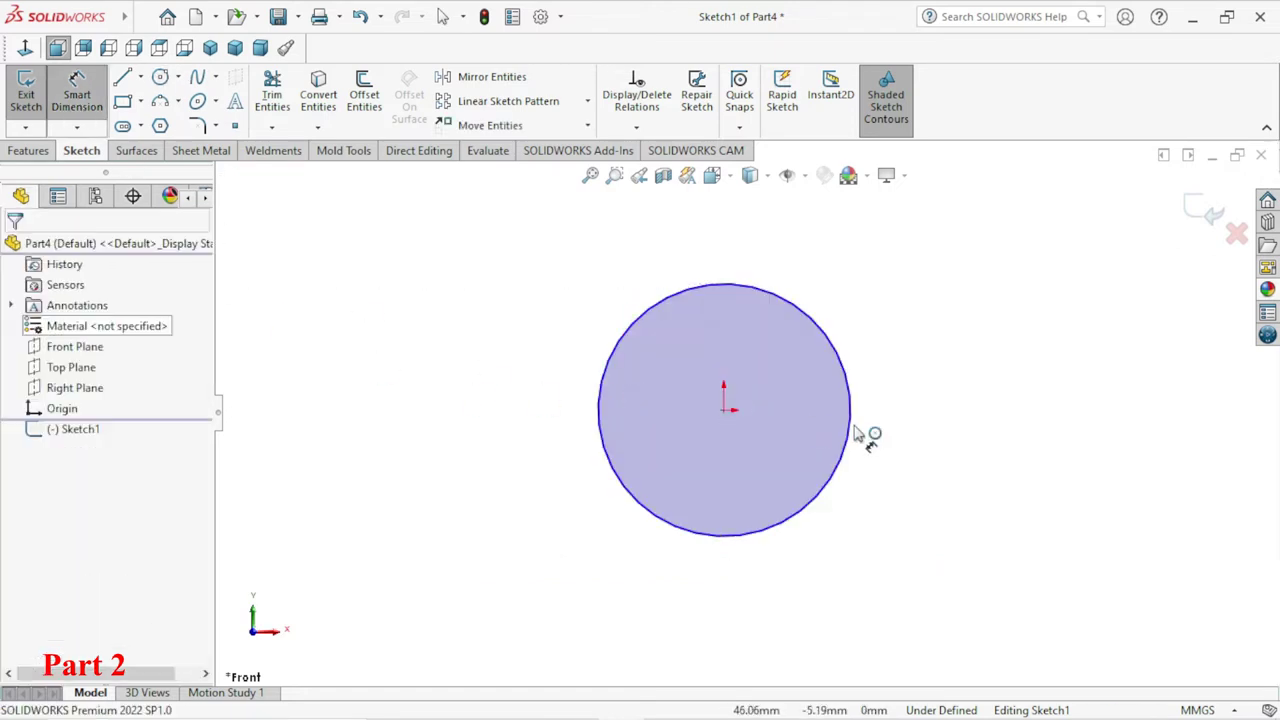
pyautogui.click(852, 432)
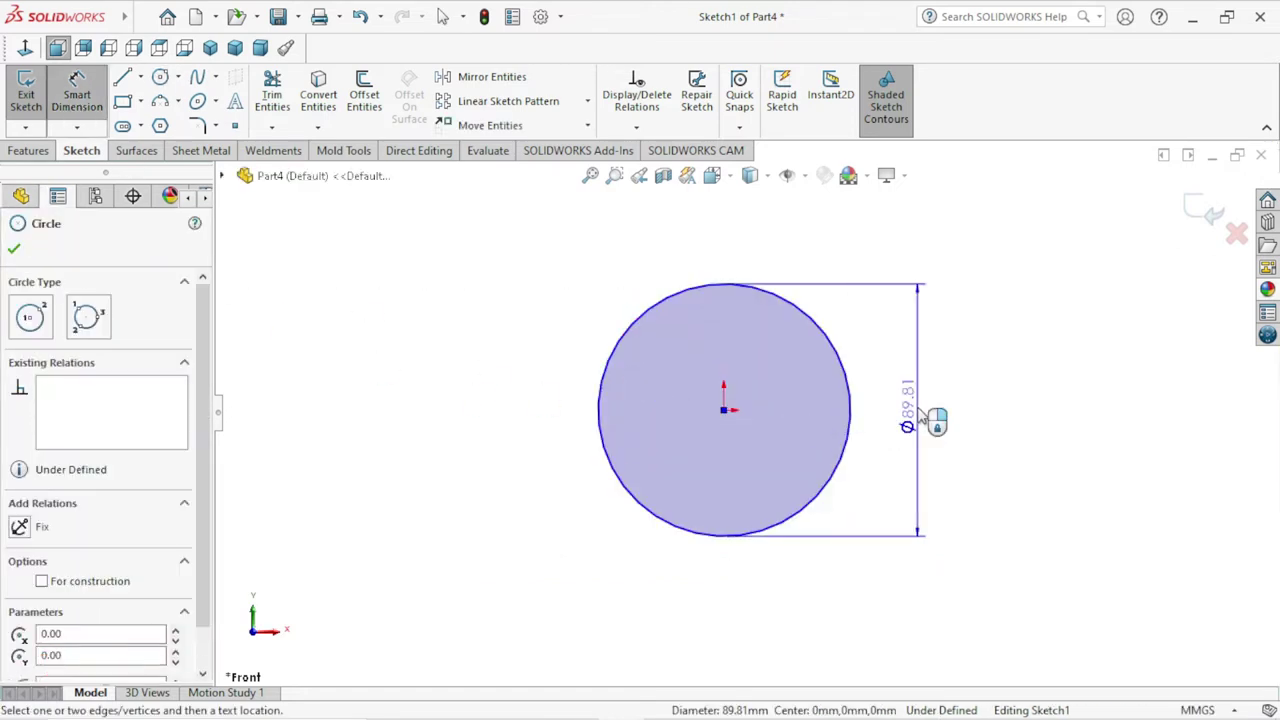
pyautogui.click(920, 415)
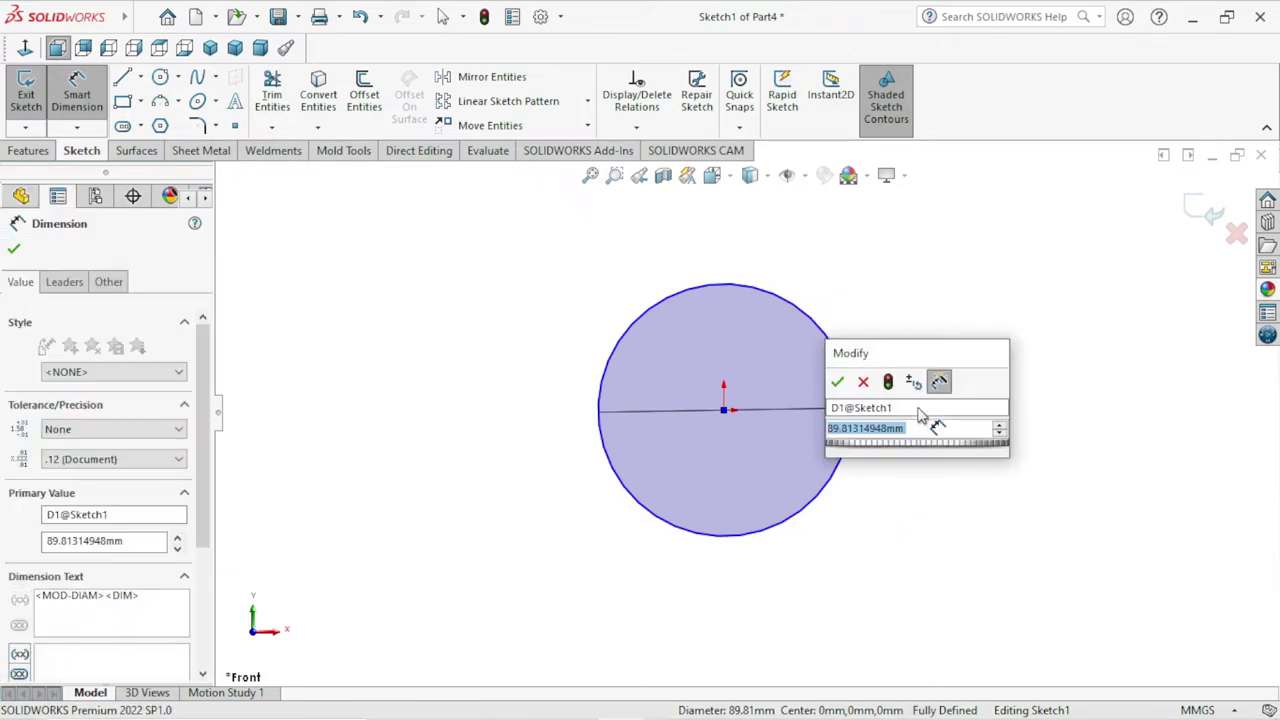
pyautogui.write('32')
pyautogui.click(836, 382)
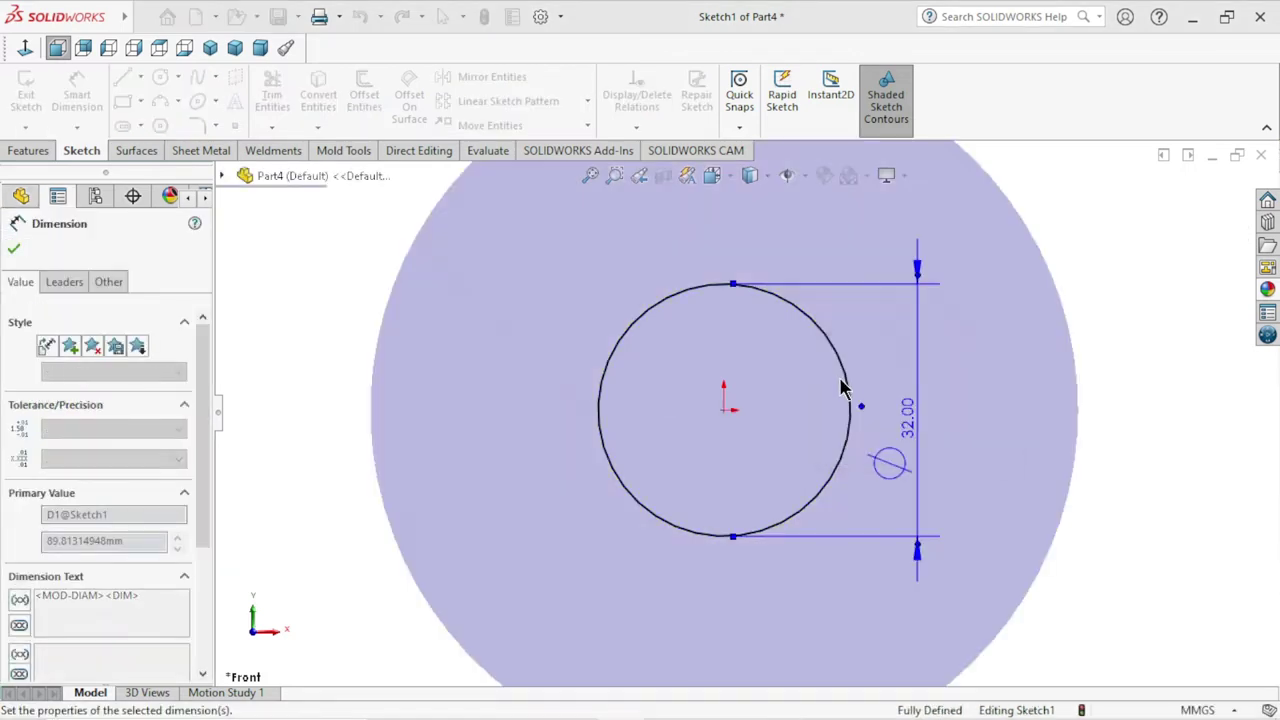
pyautogui.scroll(-1, 880, 440)
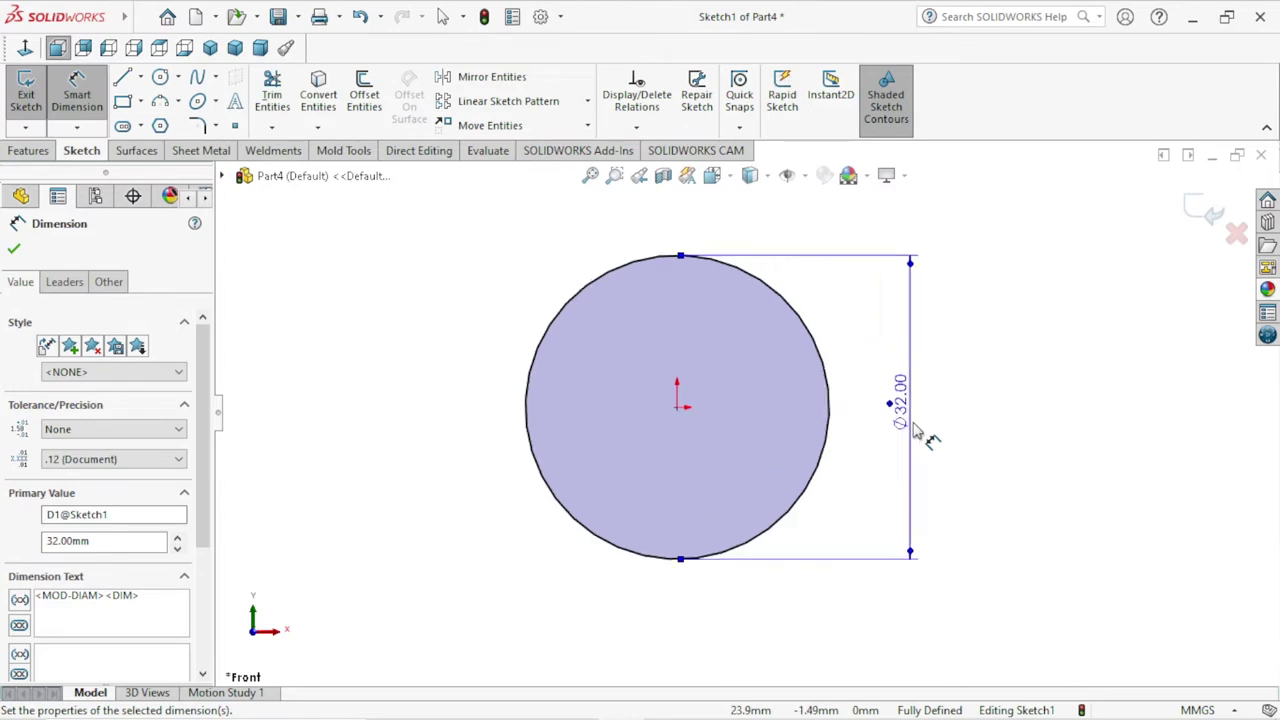
pyautogui.scroll(1, 870, 403)
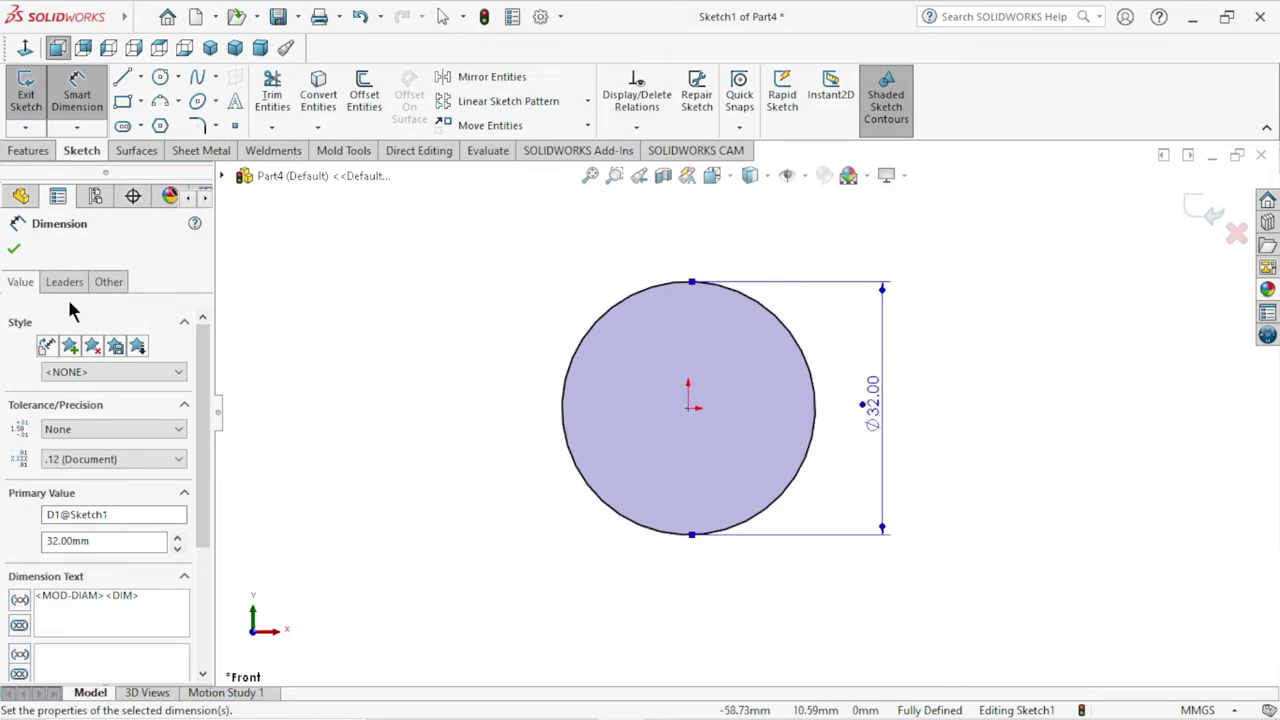
pyautogui.click(28, 157)
# - Extrude the Ø32 circle 19 mm Blind into a solid cylinder
pyautogui.click(16, 82)
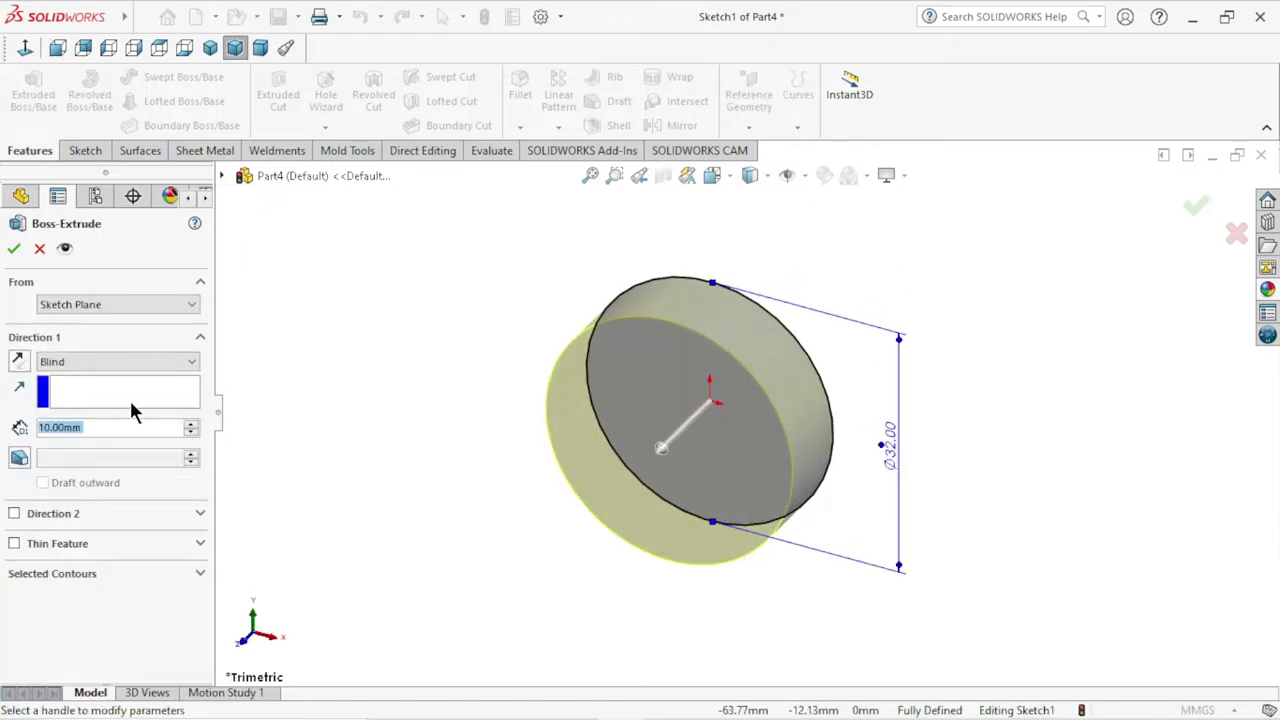
pyautogui.write('19')
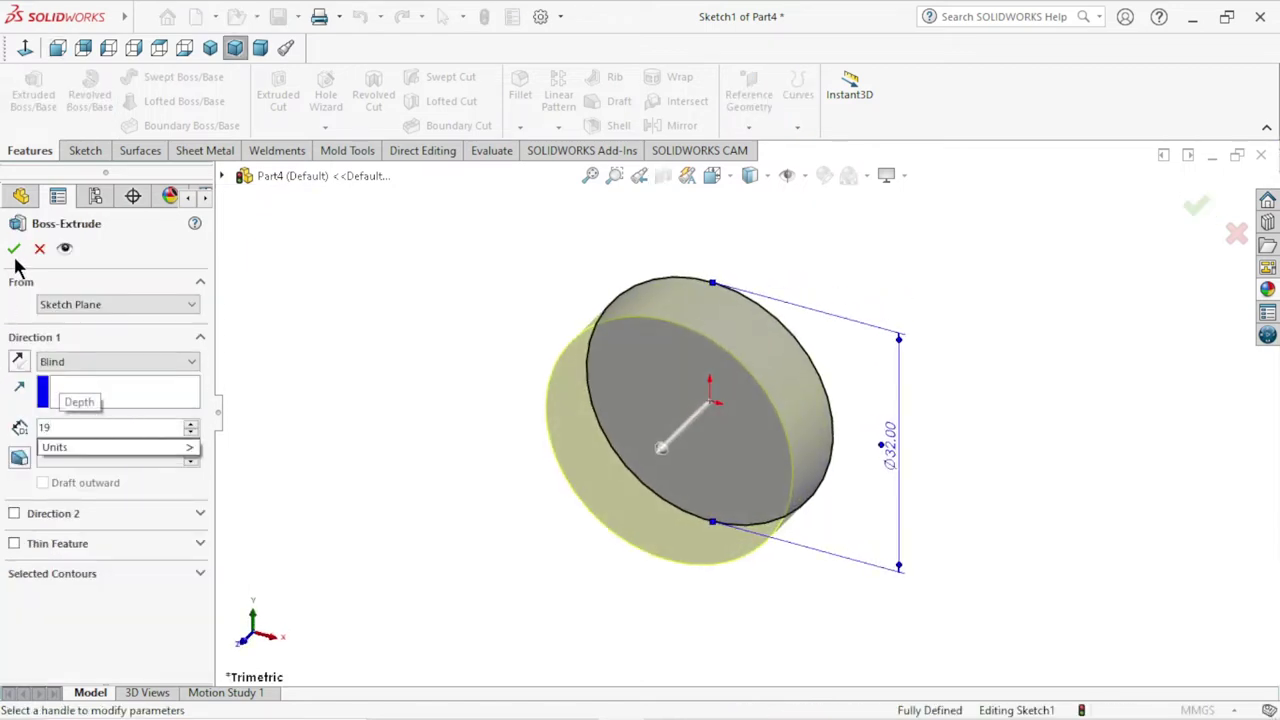
pyautogui.press('Return')
pyautogui.click(14, 250)
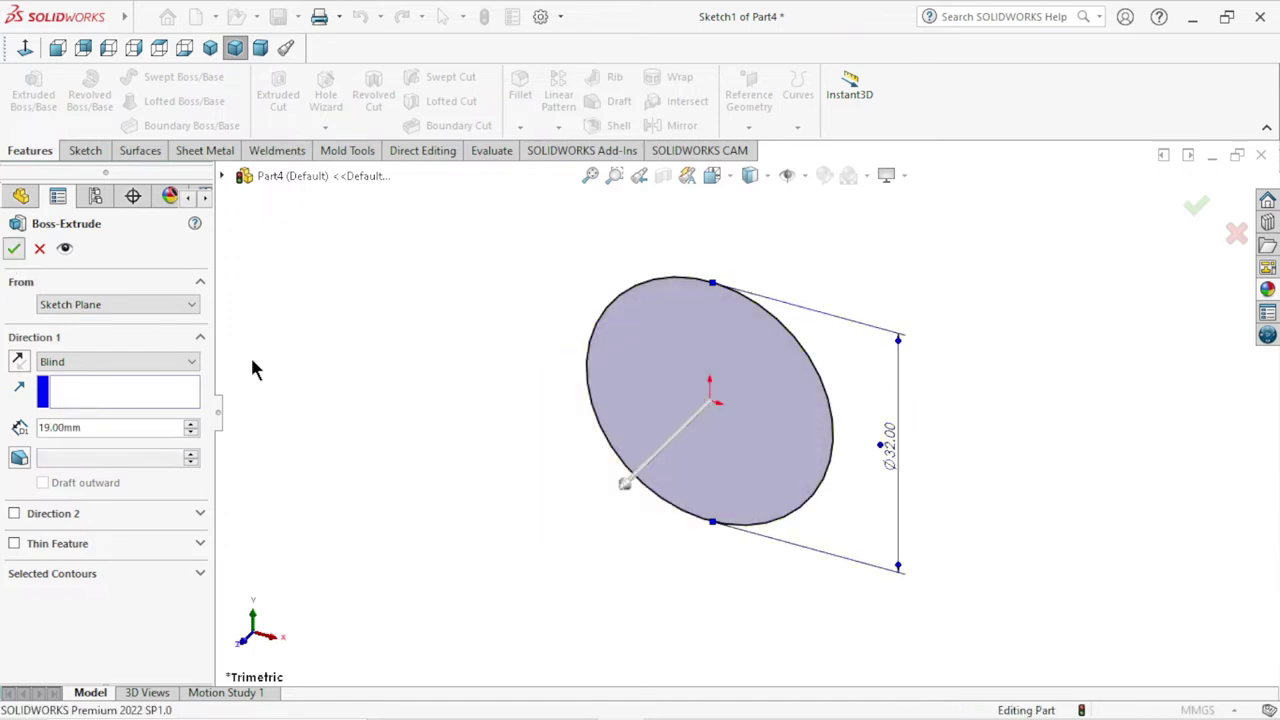
pyautogui.moveTo(557, 498); pyautogui.dragTo(627, 536, button='middle')
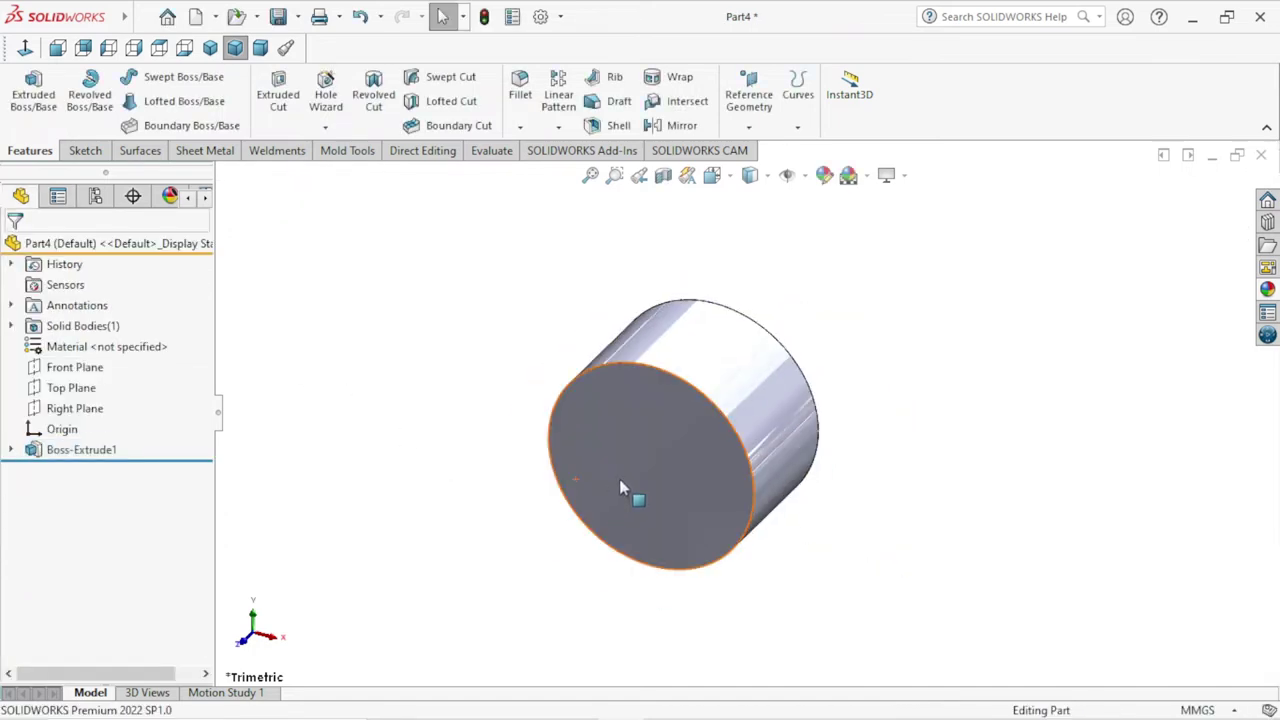
pyautogui.moveTo(791, 467)
pyautogui.mouseDown(button='middle')
pyautogui.moveTo(874, 451)
pyautogui.moveTo(1008, 508)
pyautogui.moveTo(957, 334)
pyautogui.moveTo(796, 280)
pyautogui.moveTo(774, 243)
pyautogui.moveTo(808, 360)
pyautogui.moveTo(911, 420)
pyautogui.moveTo(960, 486)
pyautogui.moveTo(841, 399)
pyautogui.moveTo(877, 437)
pyautogui.moveTo(738, 409)
pyautogui.moveTo(731, 449)
pyautogui.mouseUp(button='middle')
# - Start a sketch on the cylinder's end face, viewed Normal To, and draw an origin-centred circle
pyautogui.click(790, 420)
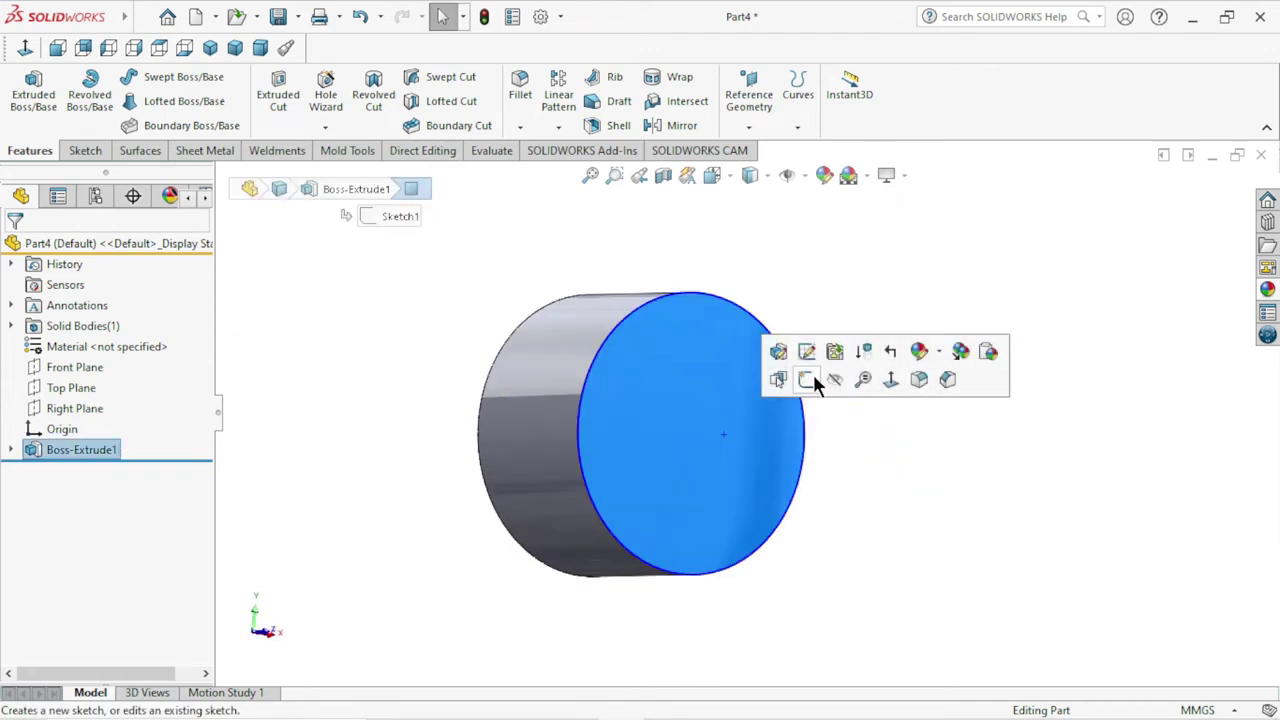
pyautogui.click(806, 379)
pyautogui.click(27, 50)
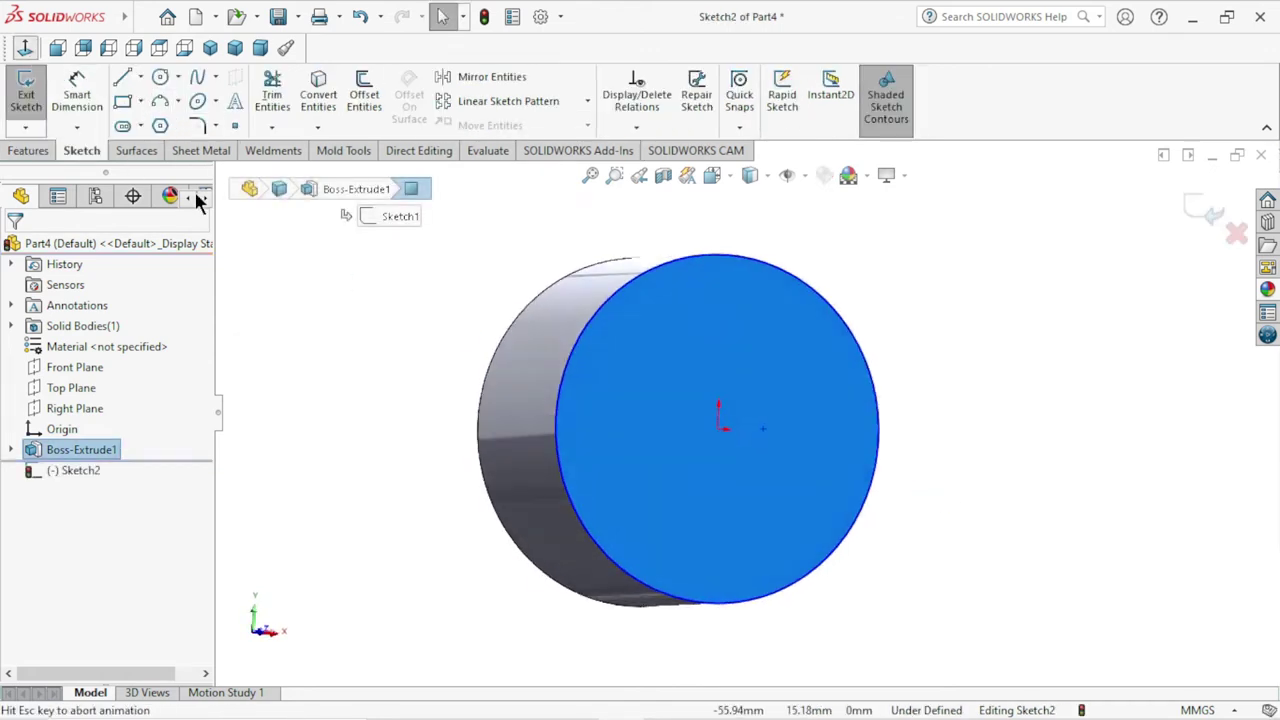
pyautogui.click(160, 80)
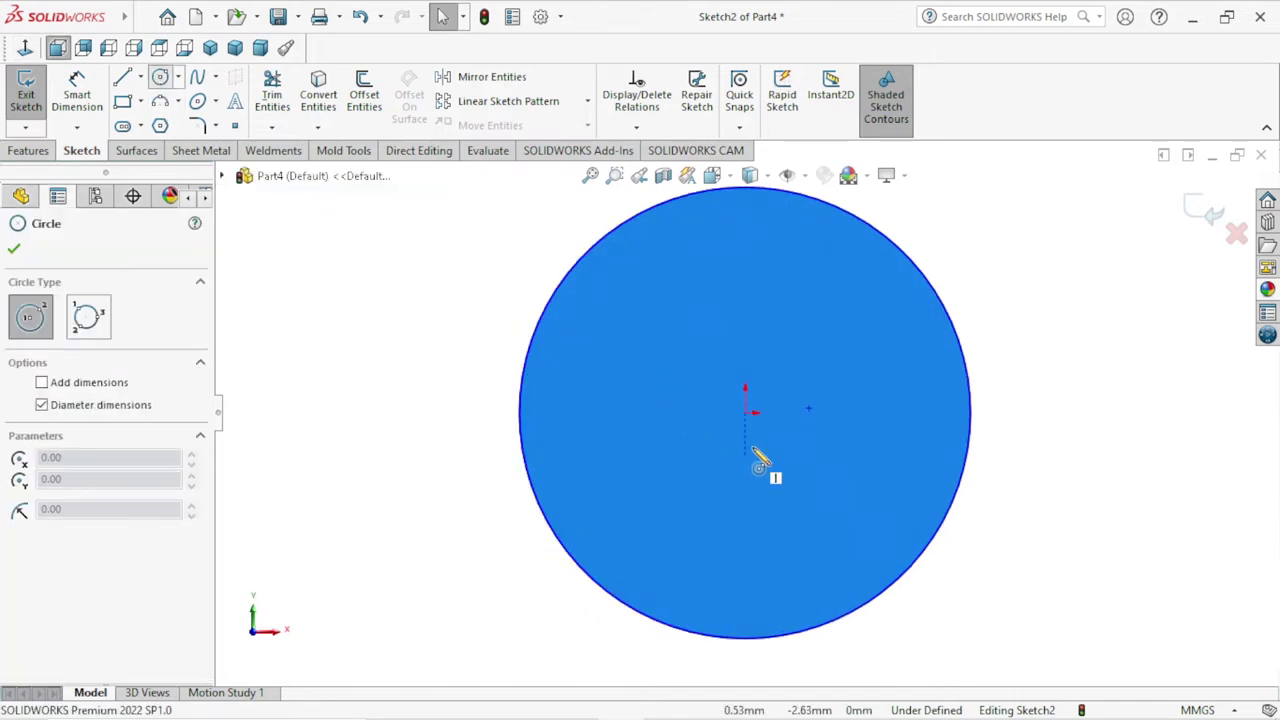
pyautogui.click(745, 412)
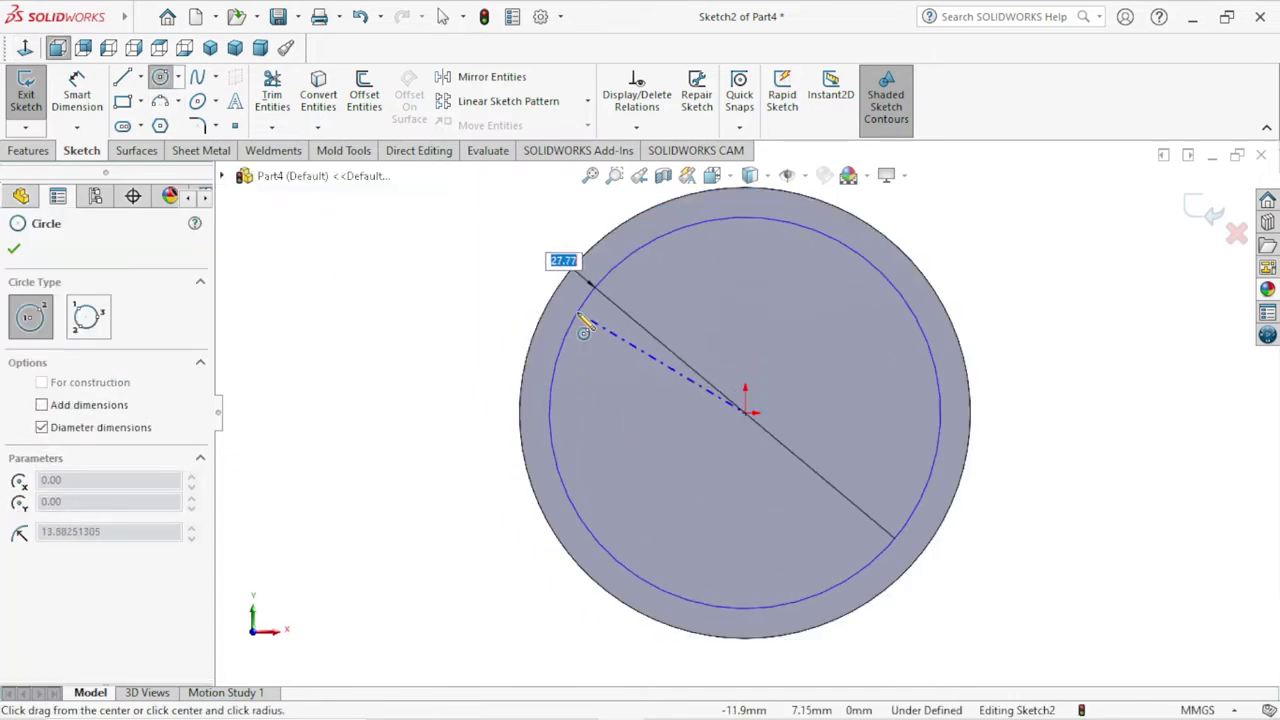
pyautogui.click(581, 320)
pyautogui.rightClick(495, 315)
pyautogui.click(510, 320)
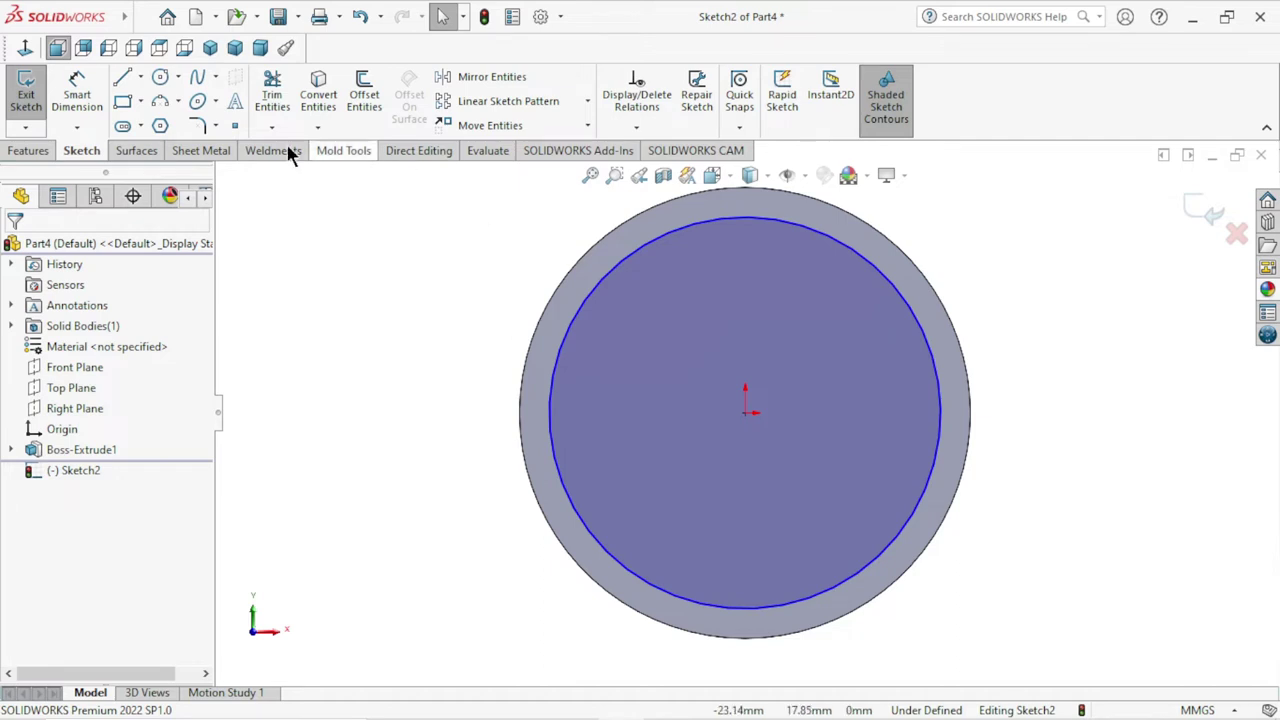
# - Dimension the new circle to a 25 mm diameter
pyautogui.click(77, 92)
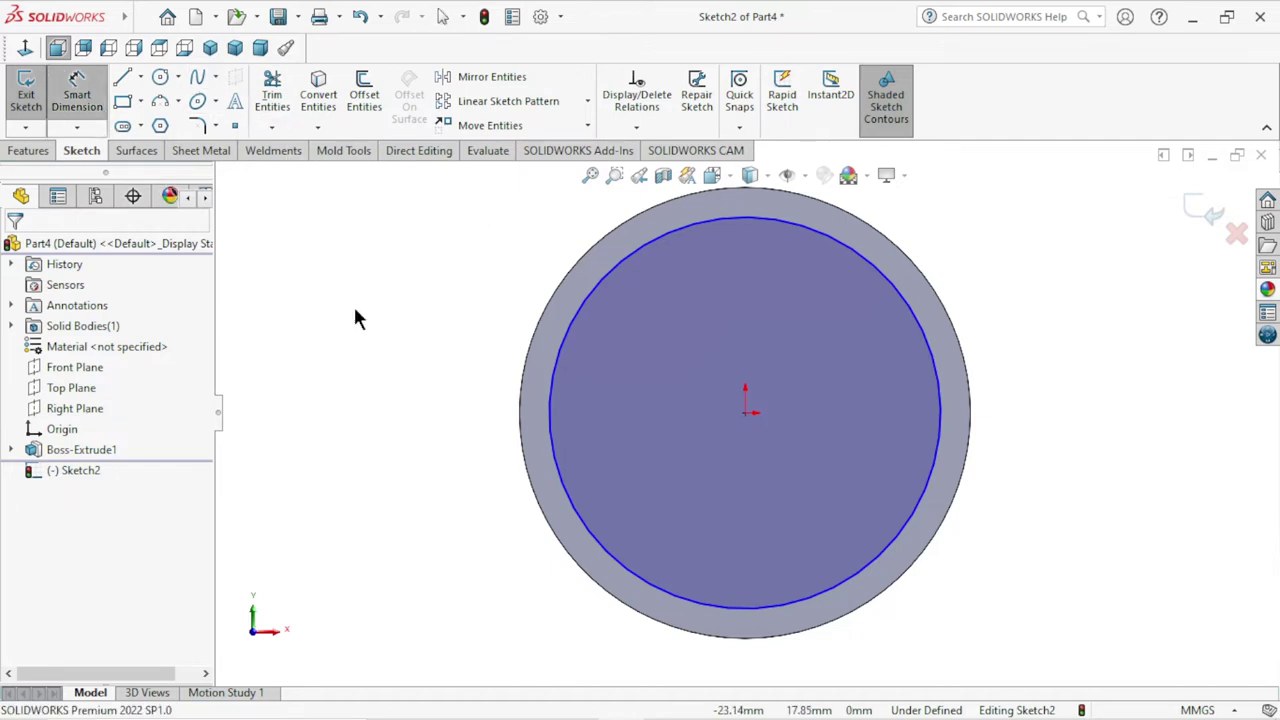
pyautogui.click(942, 424)
pyautogui.click(1060, 420)
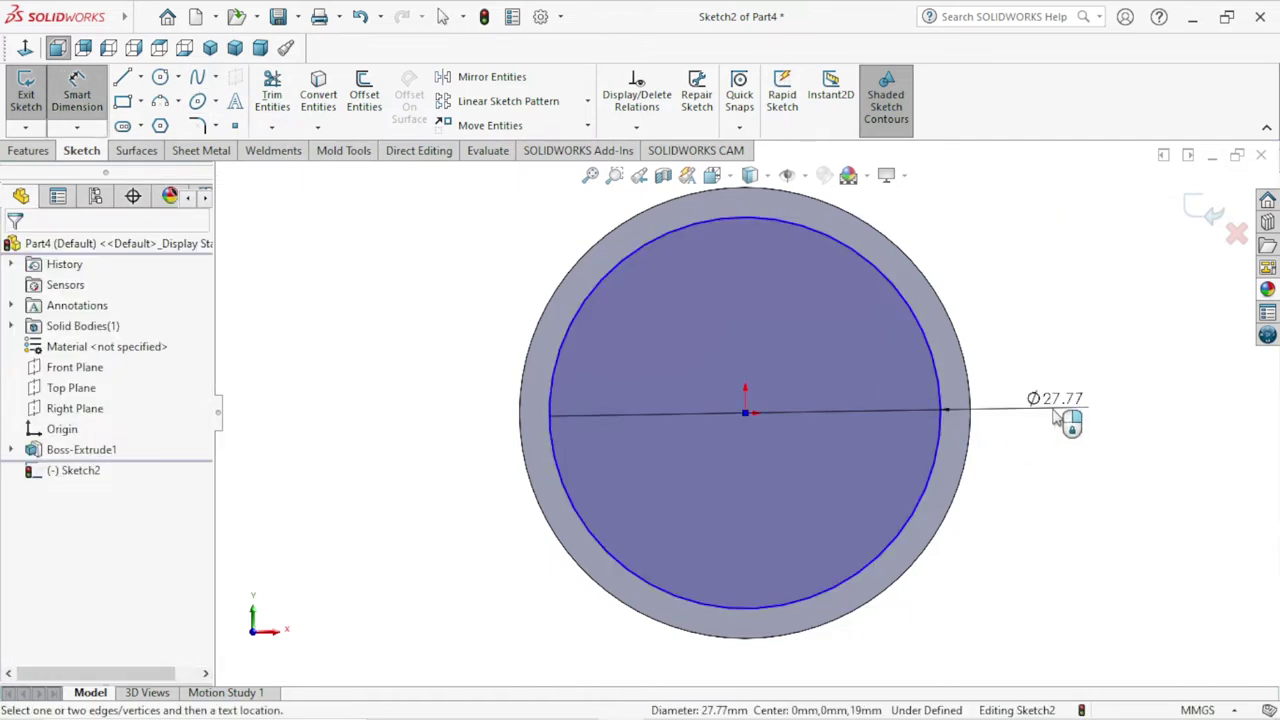
pyautogui.write('25')
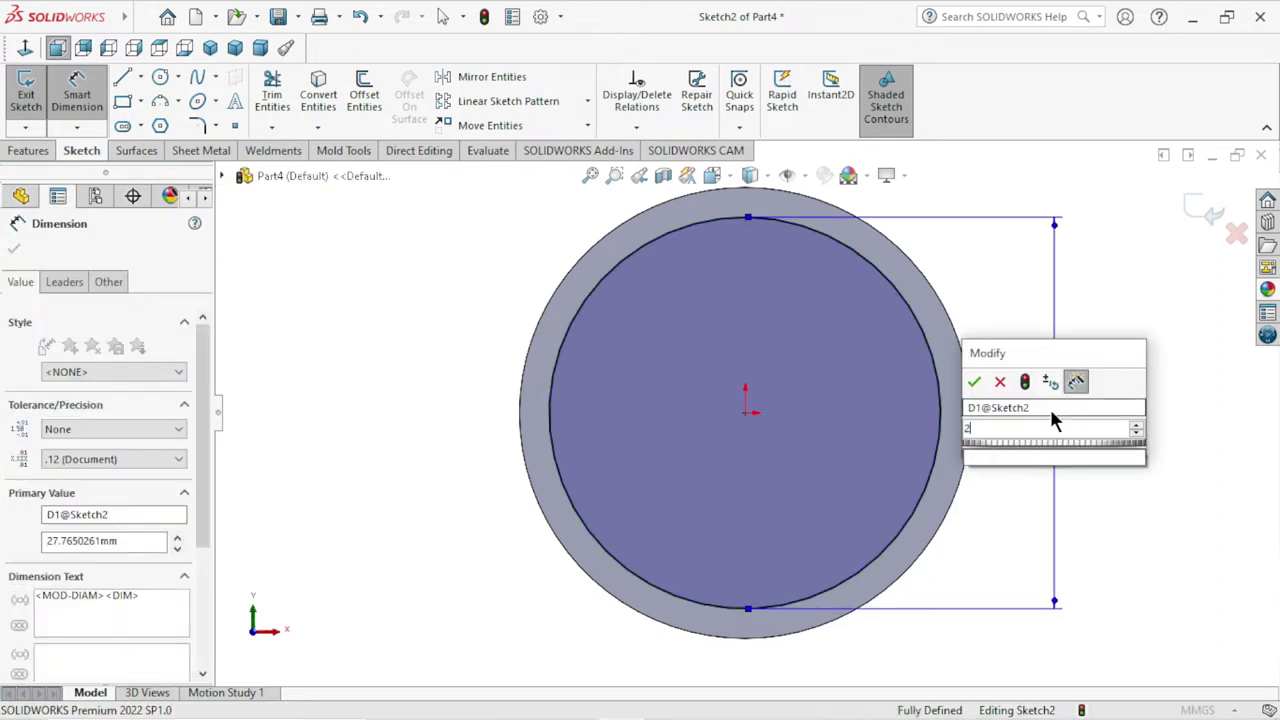
pyautogui.click(974, 382)
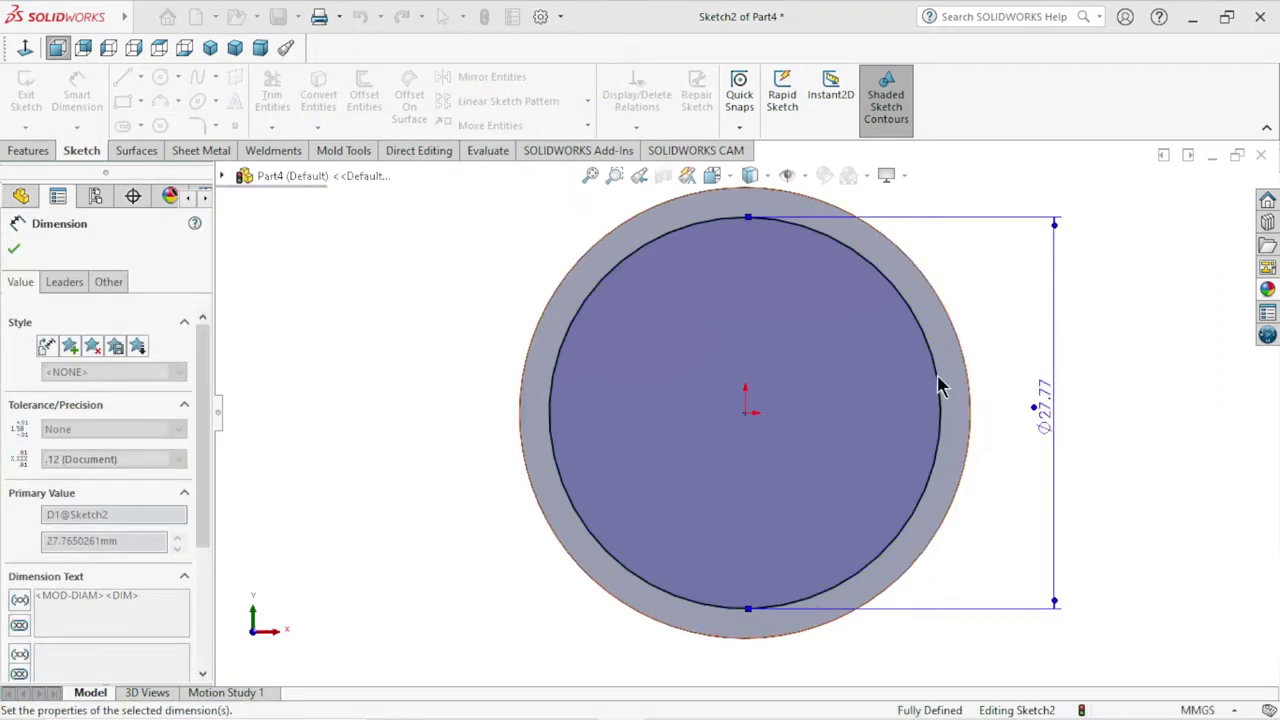
pyautogui.click(15, 250)
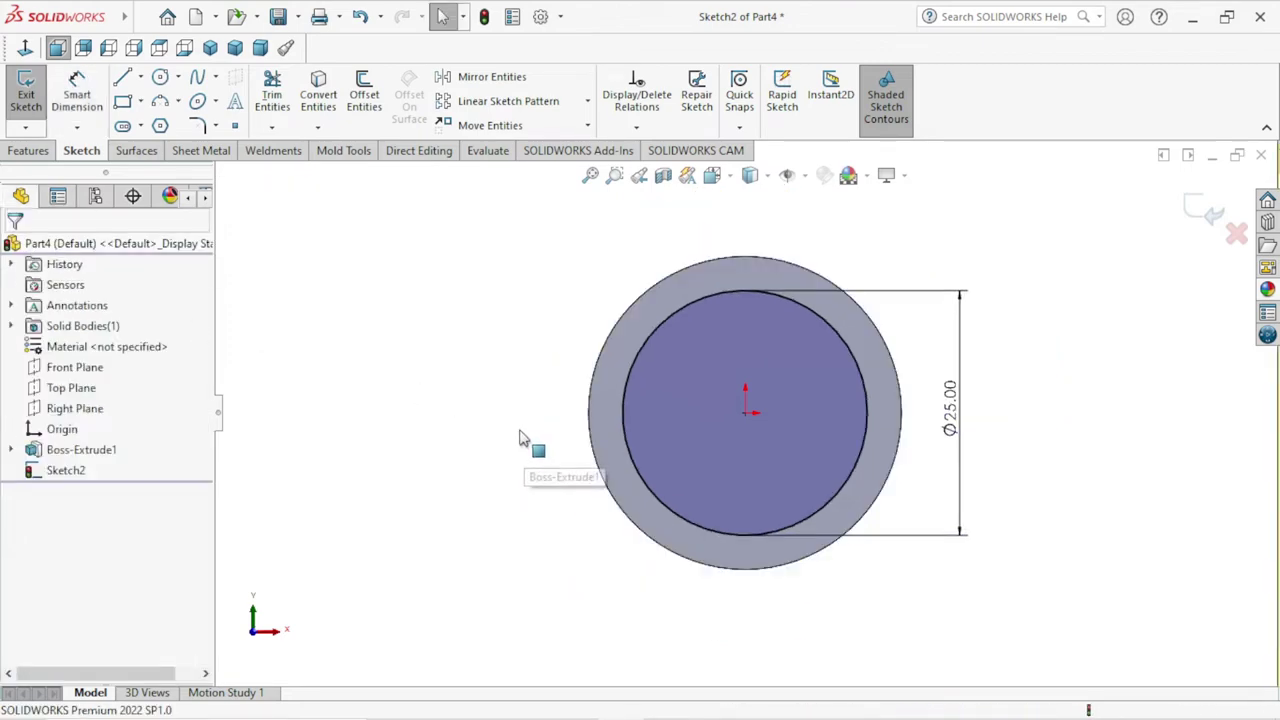
pyautogui.moveTo(526, 450); pyautogui.dragTo(530, 418, button='middle')
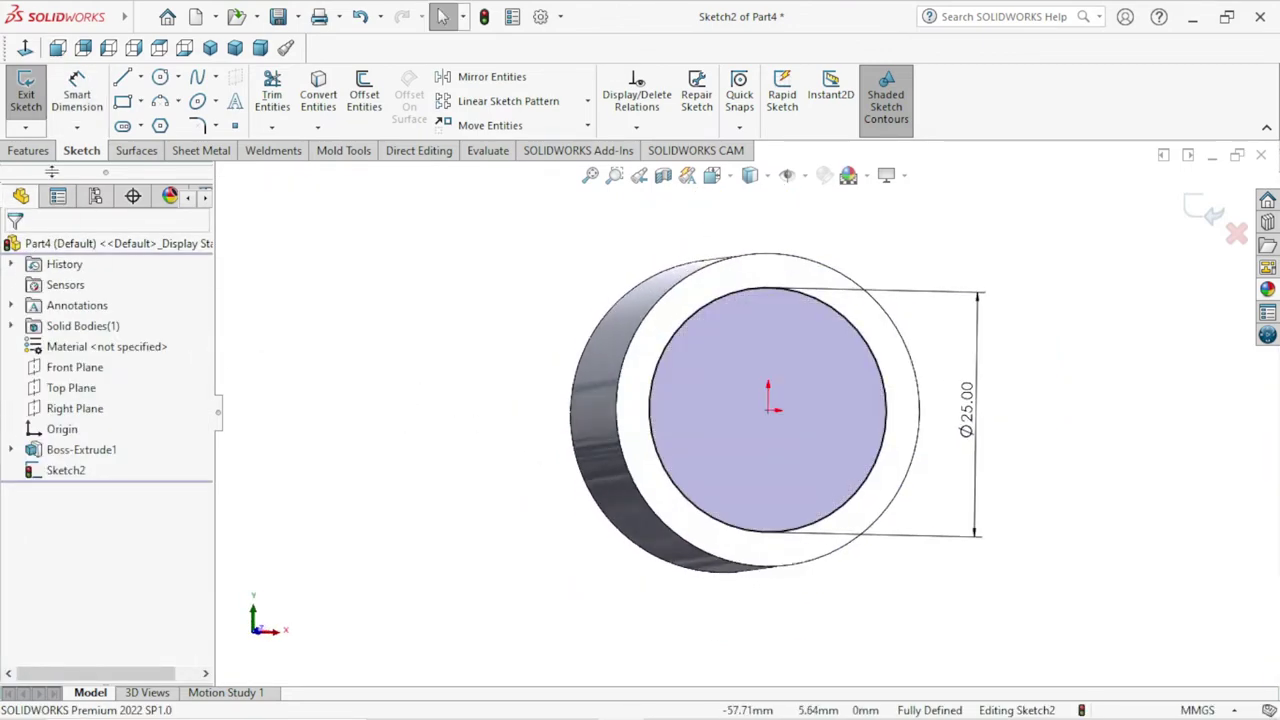
# - Extruded-cut the Ø25 circle Through All to bore out the cylinder
pyautogui.click(40, 152)
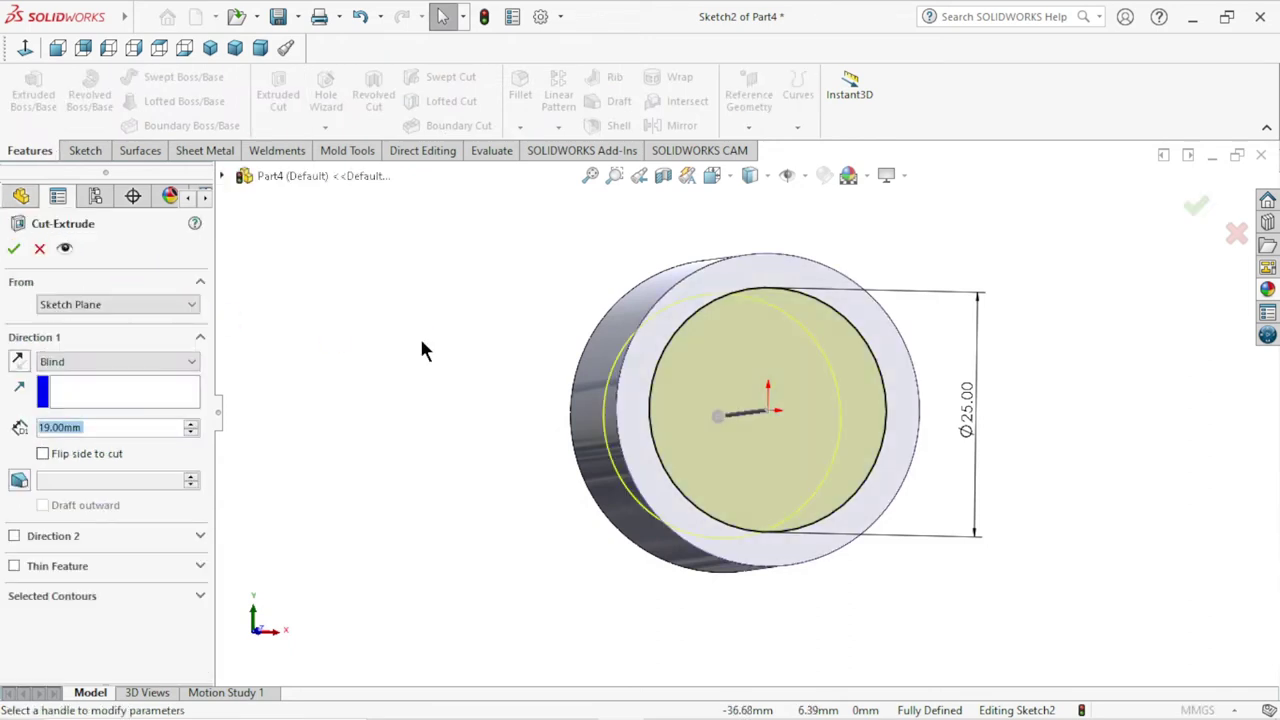
pyautogui.click(147, 365)
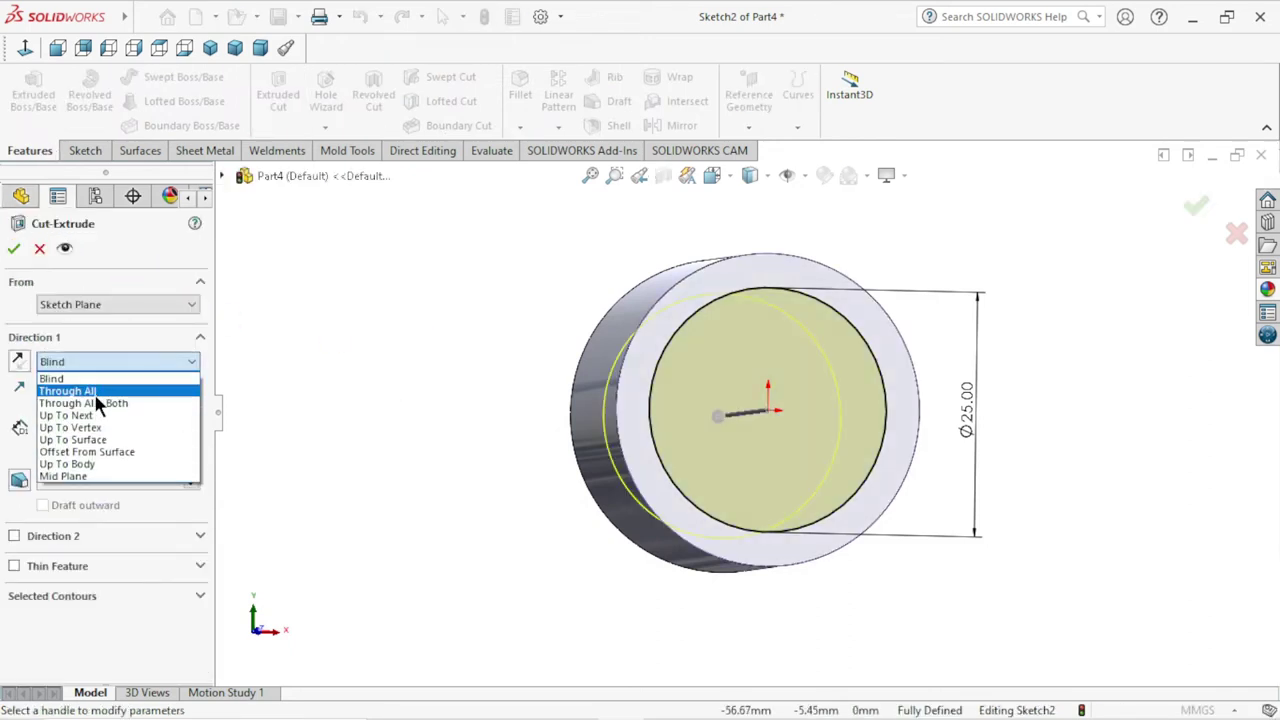
pyautogui.click(99, 392)
pyautogui.moveTo(490, 408); pyautogui.dragTo(463, 491, button='middle')
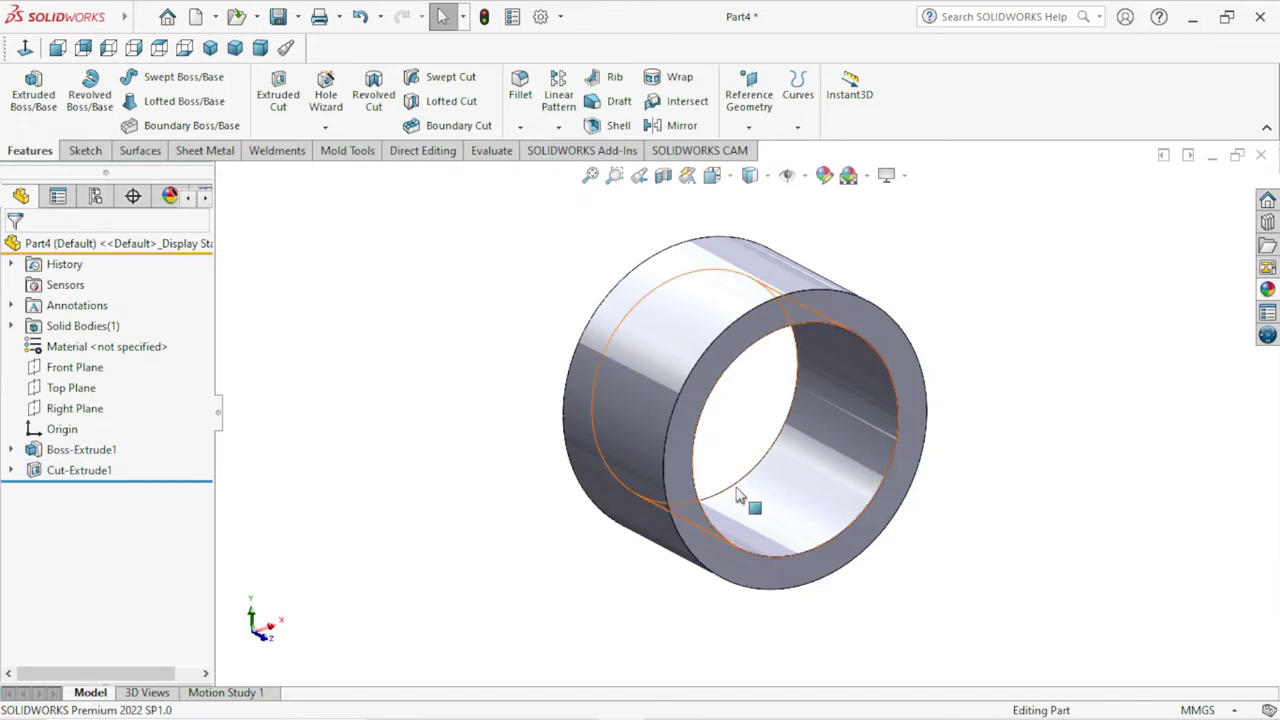
pyautogui.moveTo(1068, 528)
pyautogui.mouseDown(button='middle')
pyautogui.moveTo(965, 351)
pyautogui.moveTo(1060, 511)
pyautogui.mouseUp(button='middle')
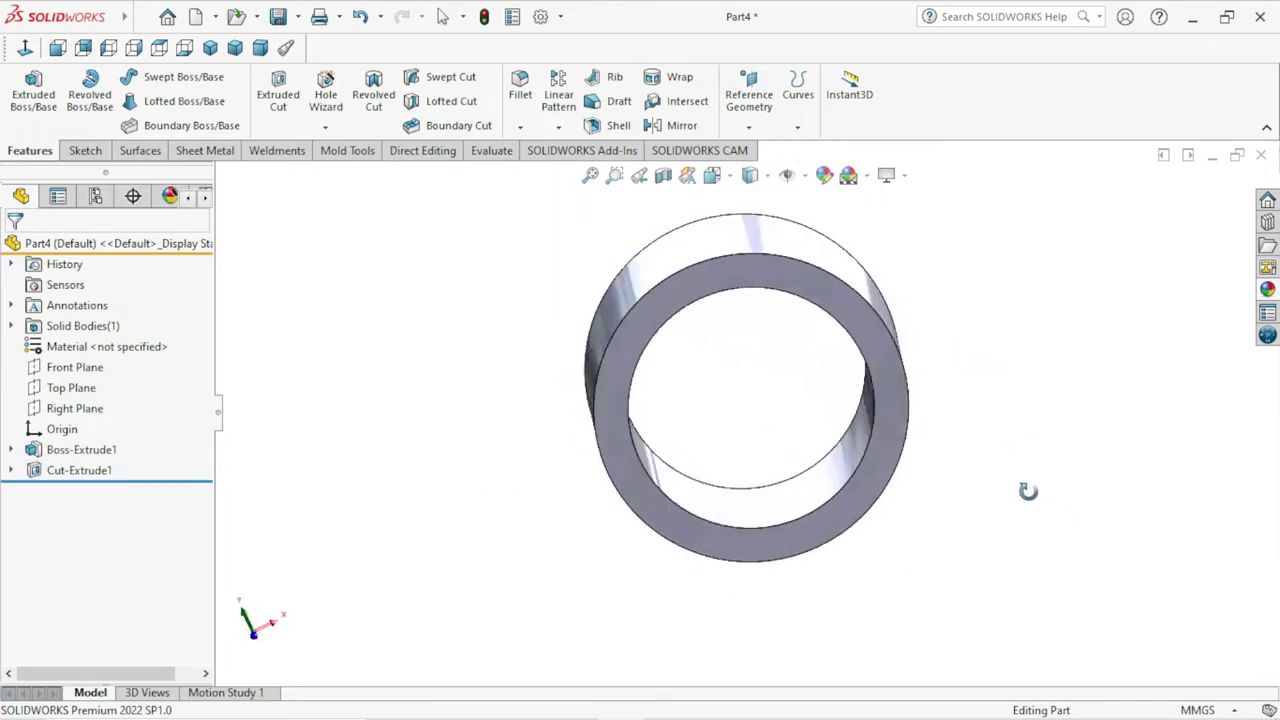
# - Add a 1 mm chamfer to the bore's inner edge
pyautogui.click(521, 131)
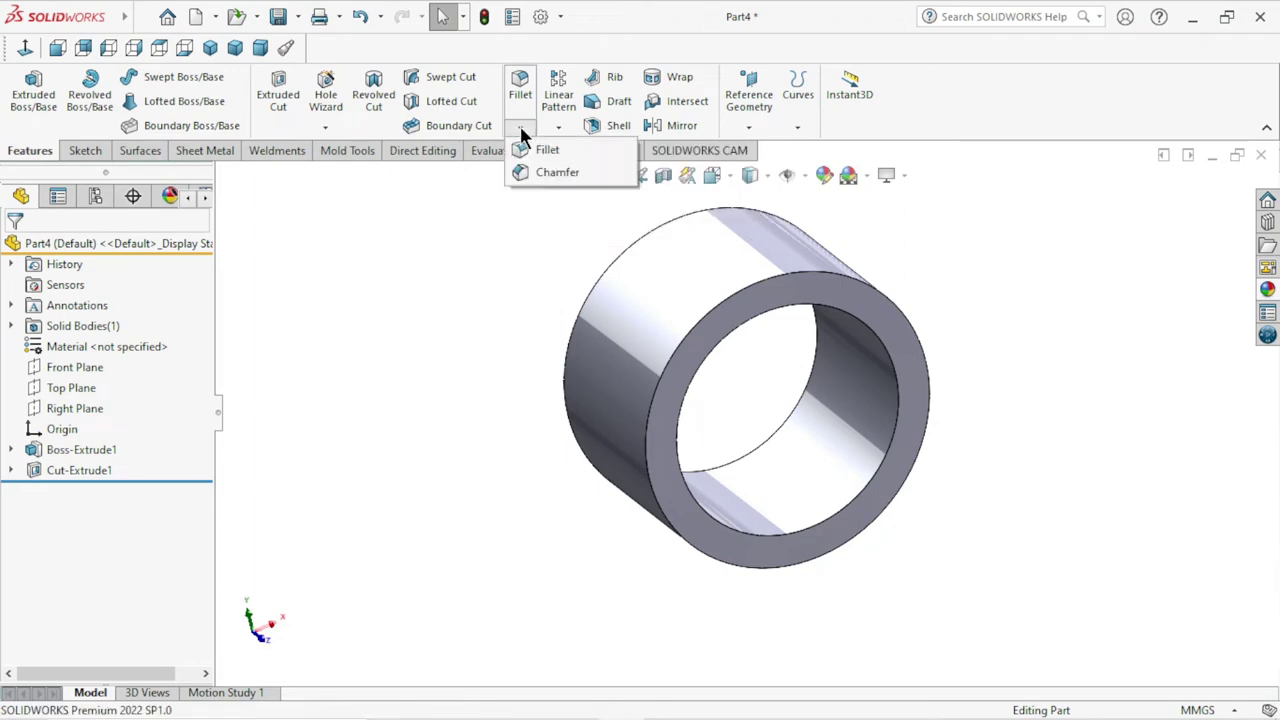
pyautogui.click(540, 172)
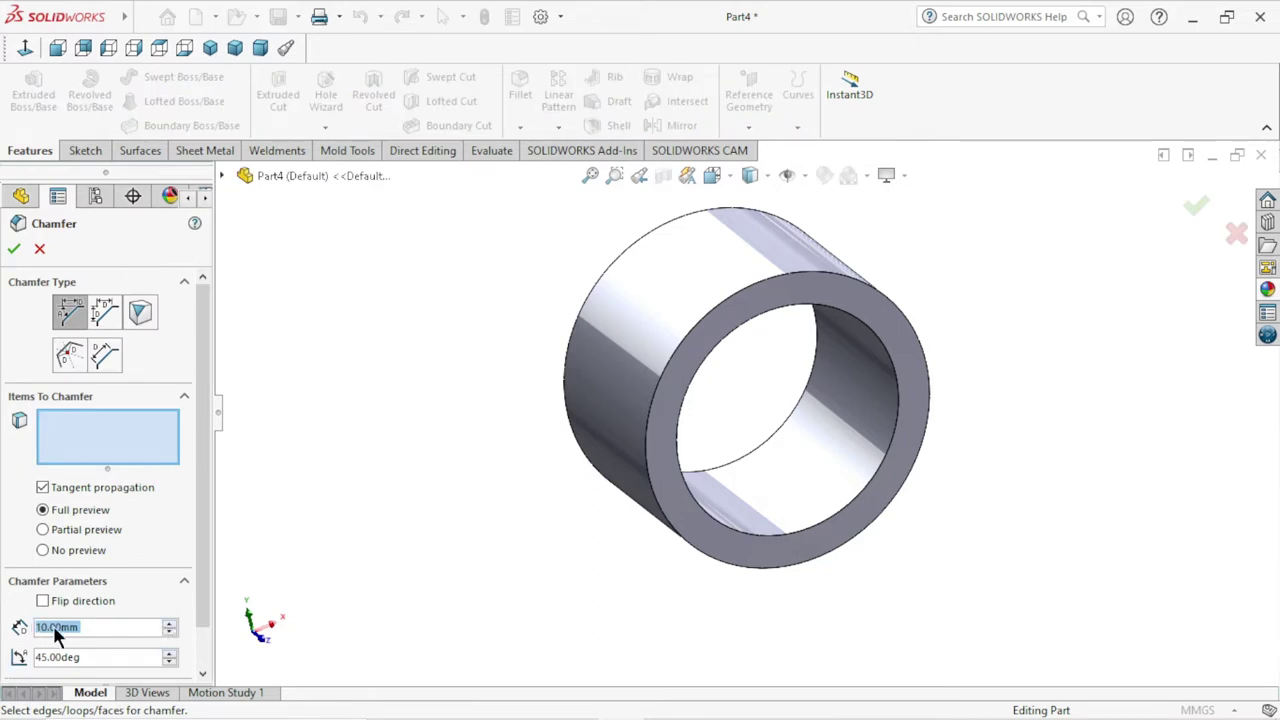
pyautogui.write('1')
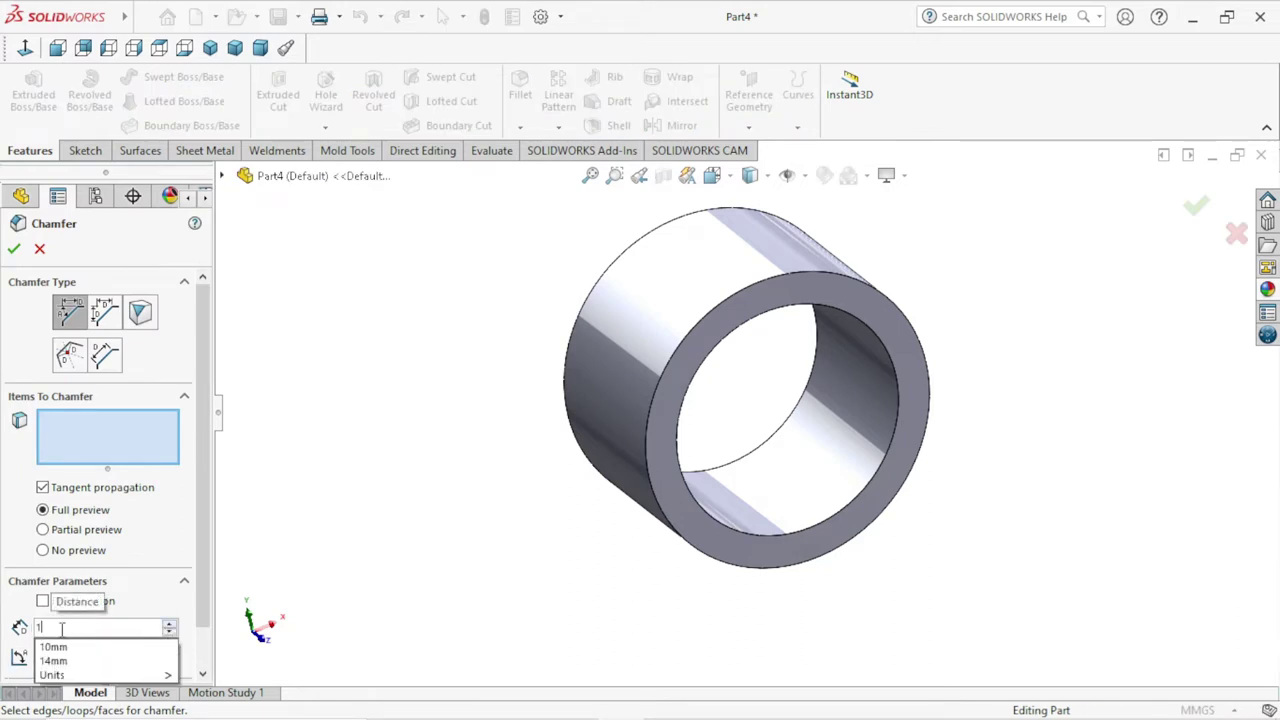
pyautogui.click(338, 617)
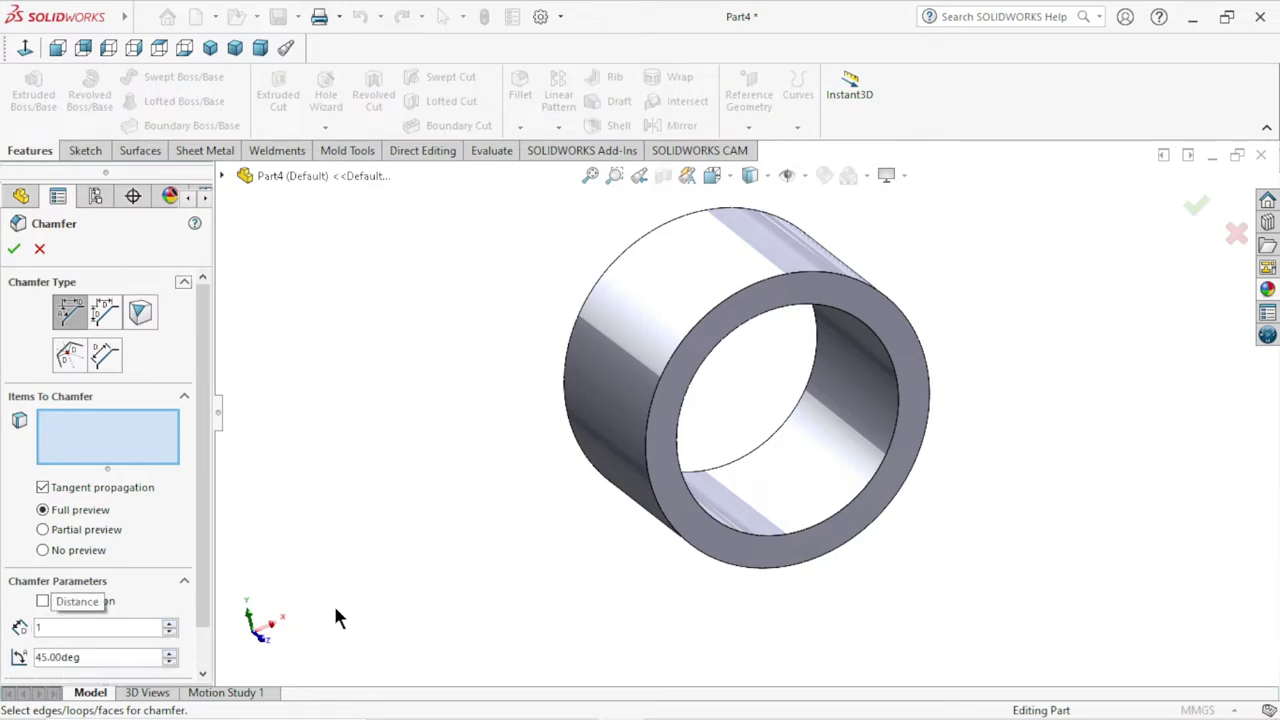
pyautogui.click(779, 498)
pyautogui.click(14, 250)
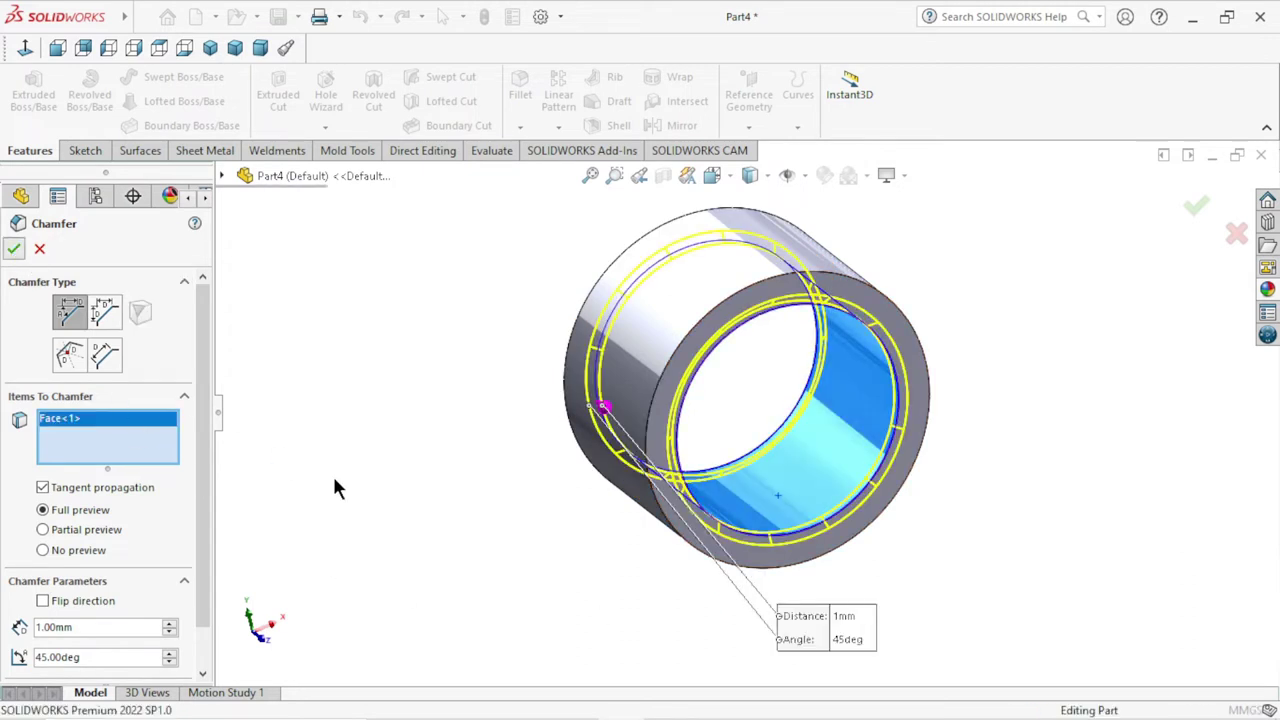
# - Chamfer the front outer edge at 1 mm × 45°
pyautogui.scroll(3, 440, 530)
pyautogui.moveTo(458, 526)
pyautogui.mouseDown(button='middle')
pyautogui.moveTo(567, 536)
pyautogui.moveTo(634, 620)
pyautogui.moveTo(583, 586)
pyautogui.mouseUp(button='middle')
pyautogui.scroll(-2, 749, 477)
pyautogui.scroll(-2, 787, 450)
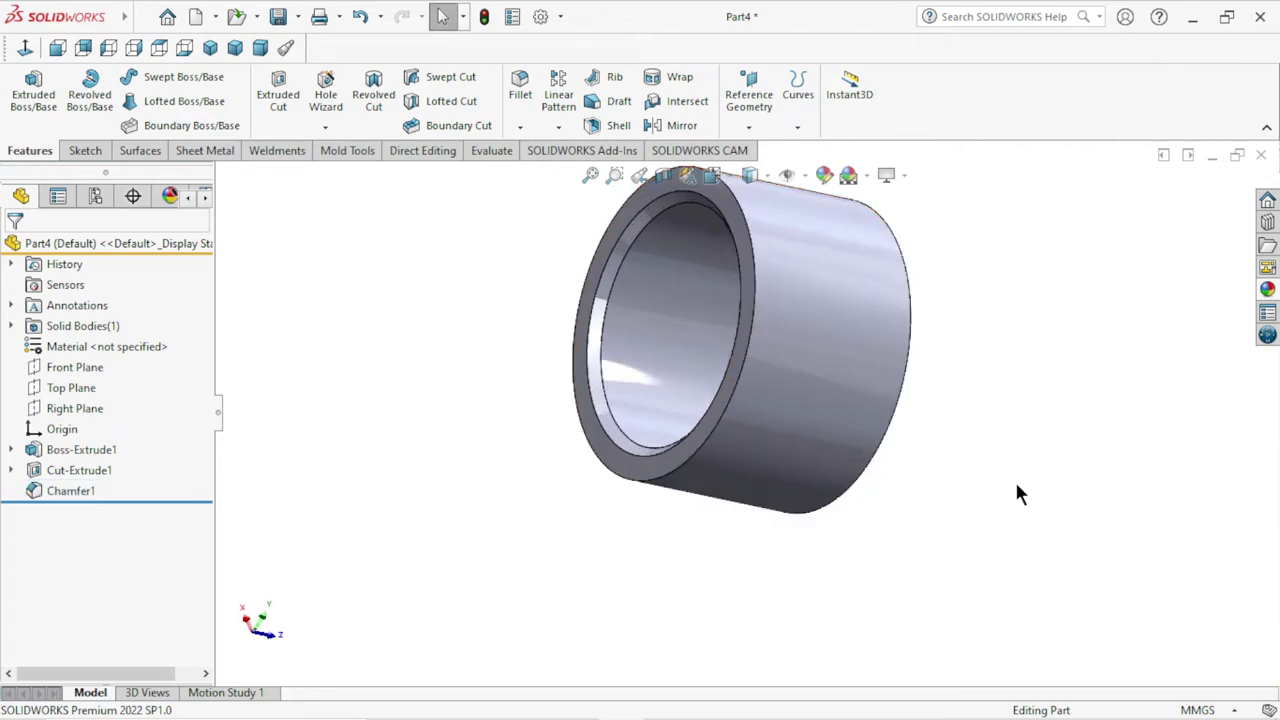
pyautogui.click(519, 127)
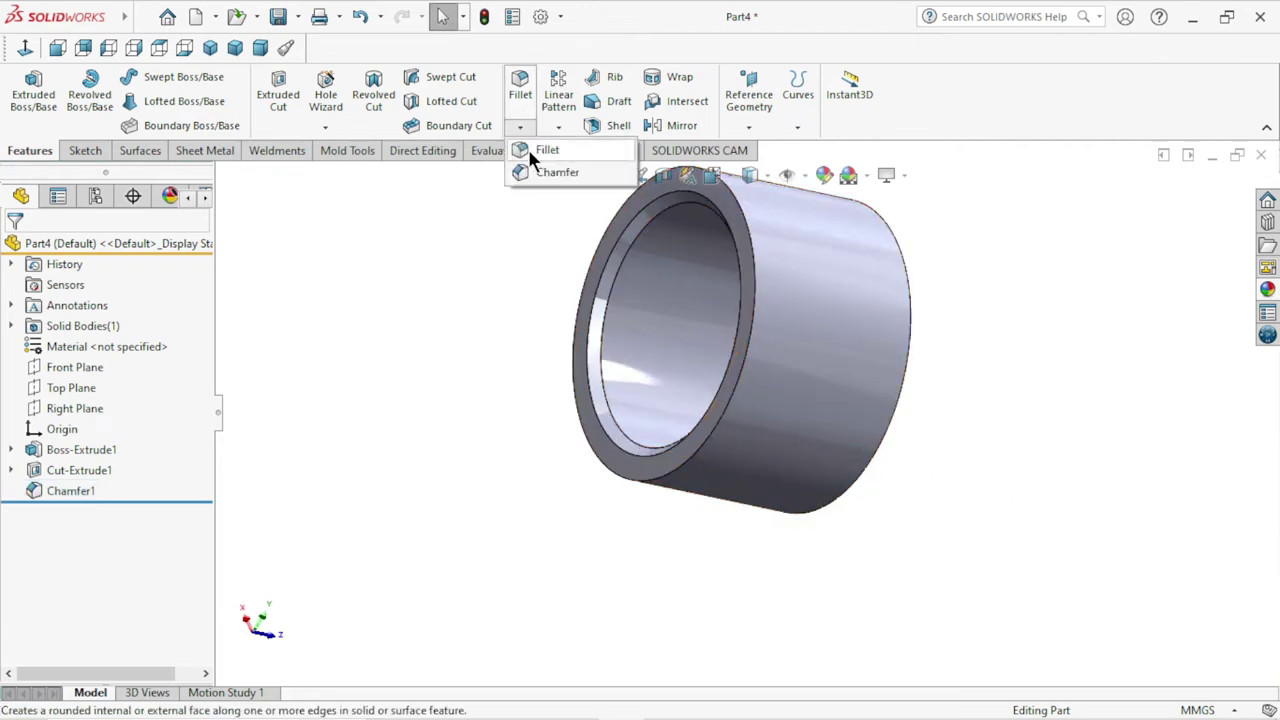
pyautogui.click(757, 276)
pyautogui.click(14, 250)
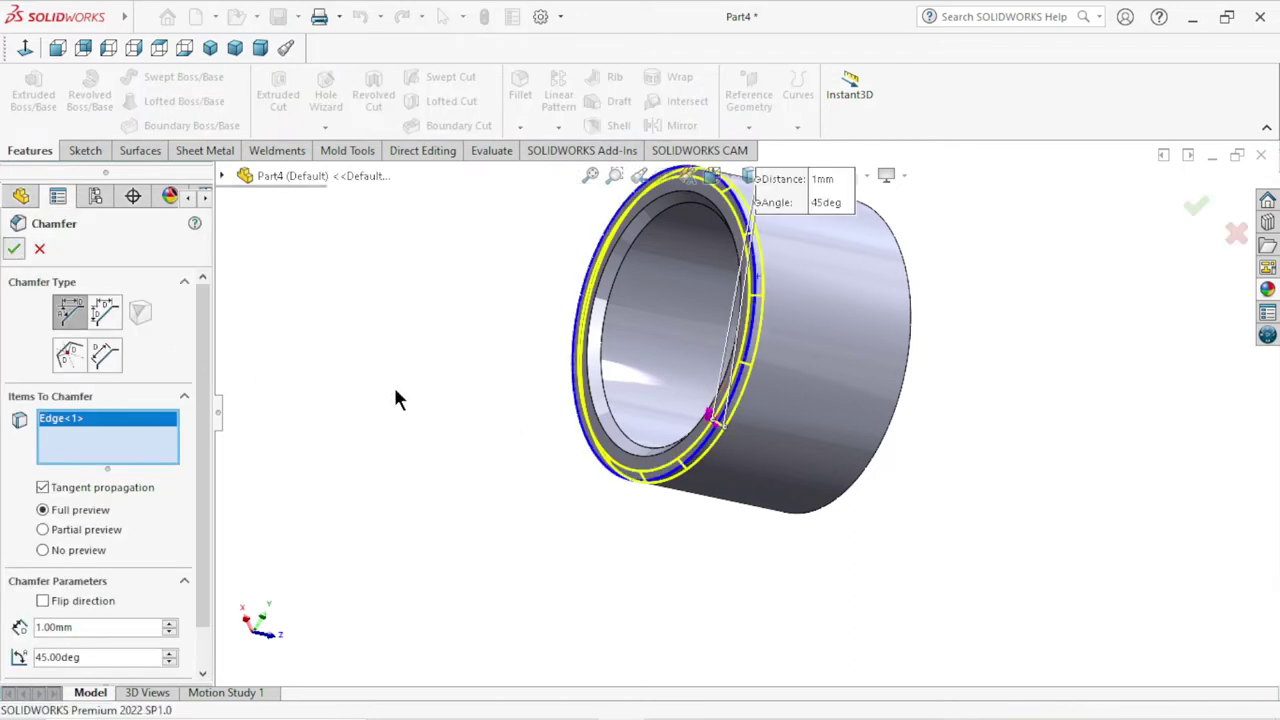
# - Start a new sketch on the front ring face
pyautogui.moveTo(950, 444)
pyautogui.mouseDown(button='middle')
pyautogui.moveTo(808, 400)
pyautogui.moveTo(771, 366)
pyautogui.moveTo(846, 460)
pyautogui.mouseUp(button='middle')
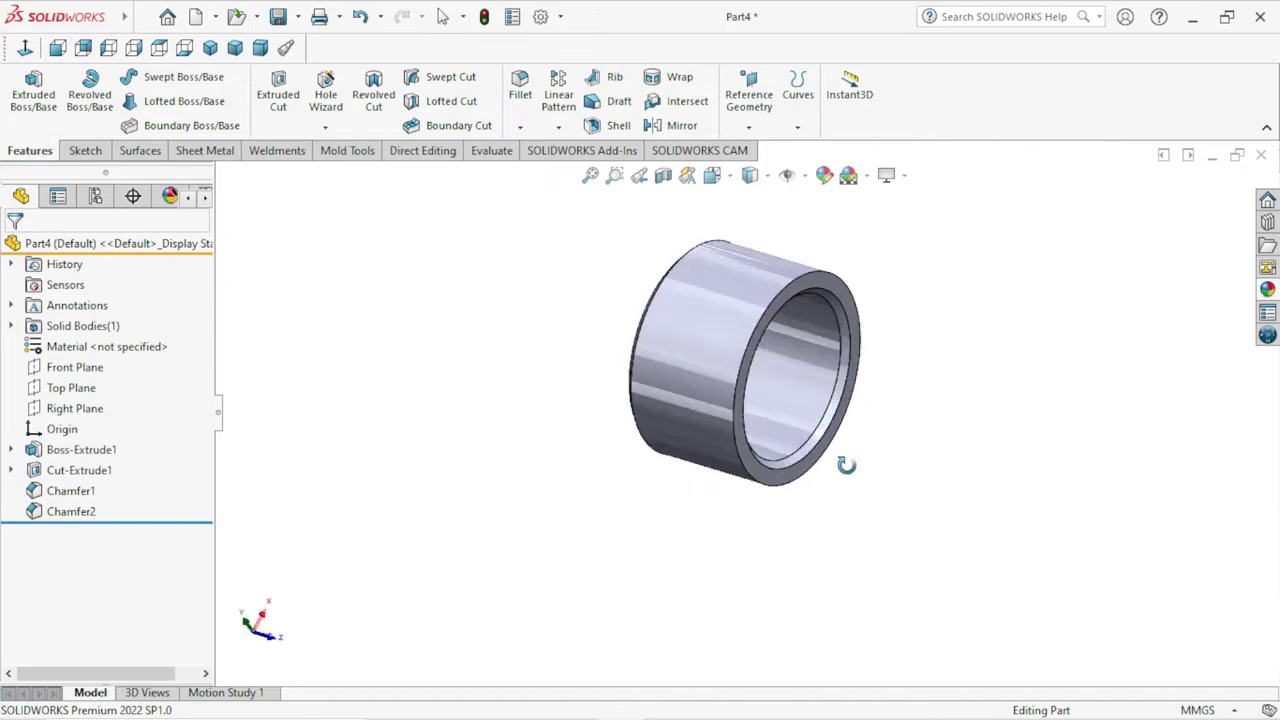
pyautogui.click(808, 286)
pyautogui.click(903, 236)
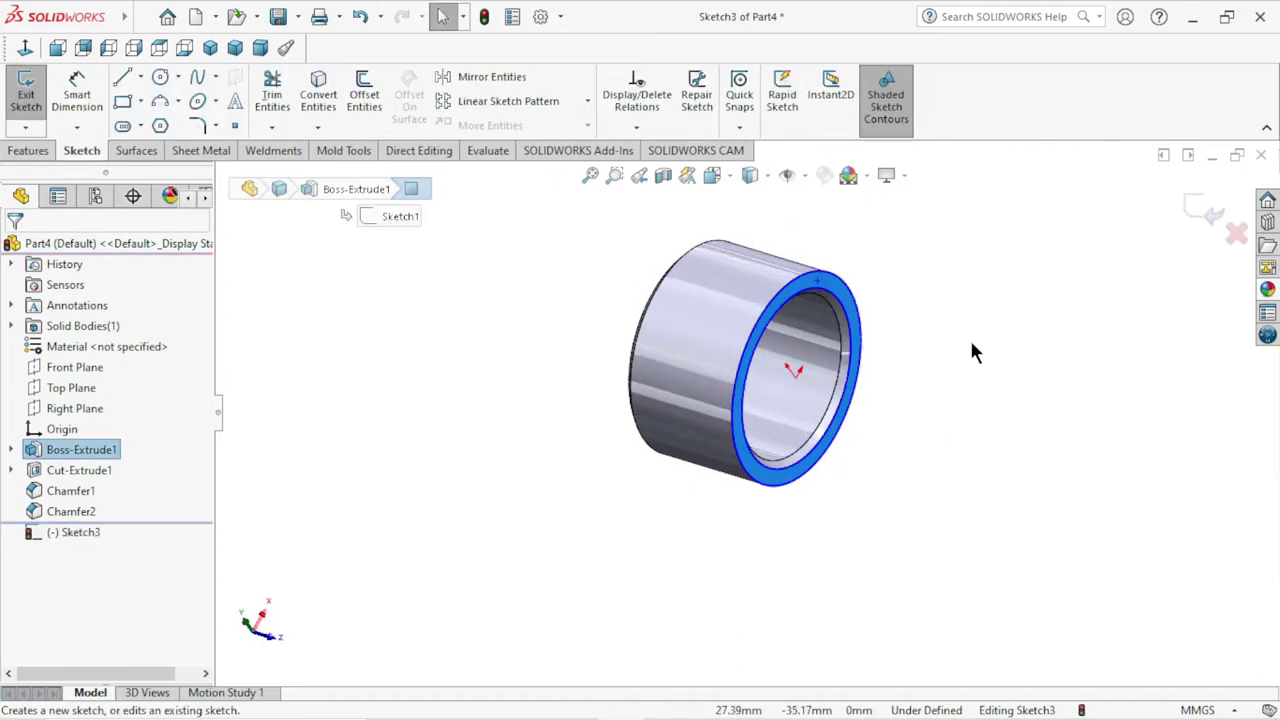
# - Undo Sketch3 and open the Hole Wizard dropdown on the Features tab
pyautogui.click(362, 18)
pyautogui.scroll(-3, 865, 340)
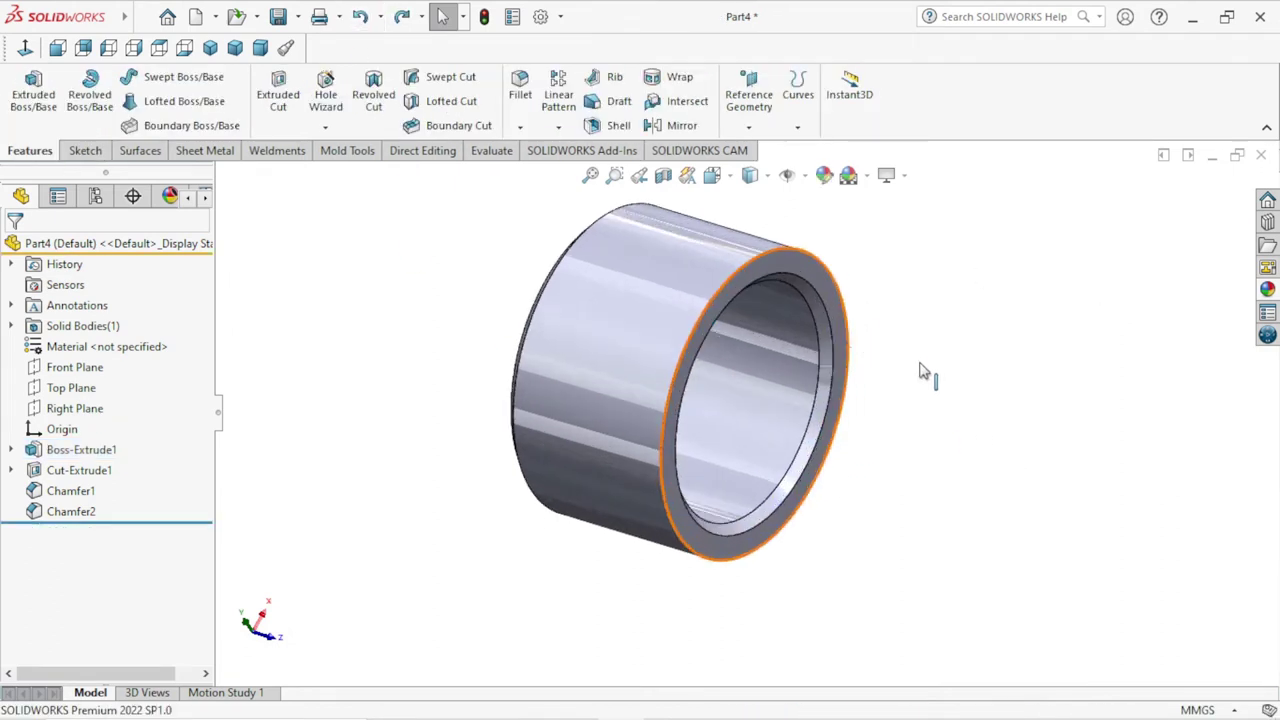
pyautogui.scroll(-2, 965, 372)
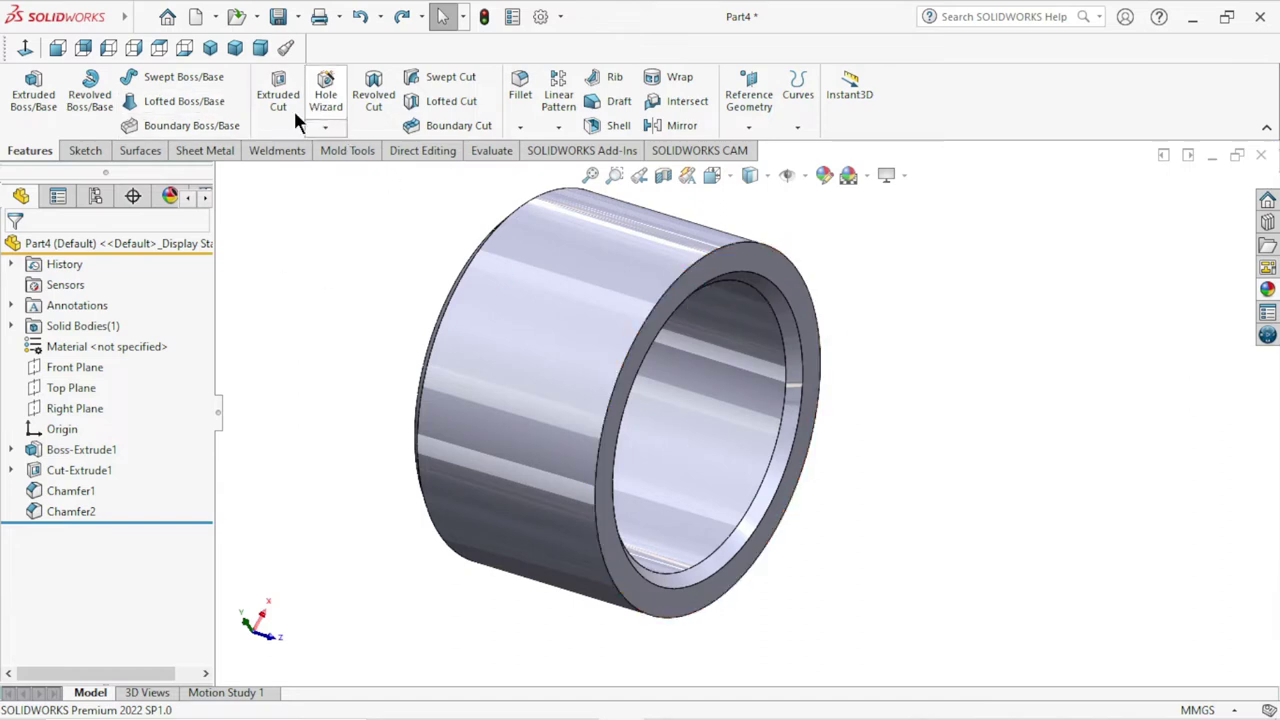
pyautogui.click(325, 128)
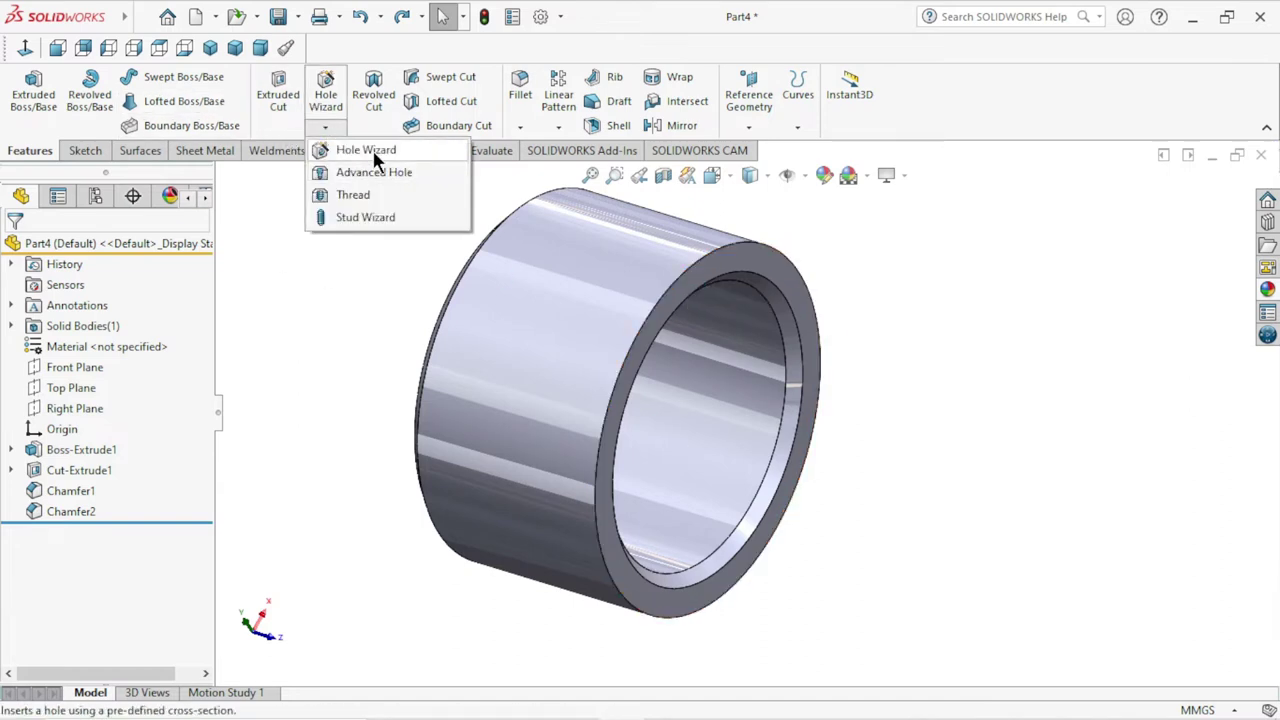
# - Start a Thread on the front outer edge with type Metric Die and size M22x1.5
pyautogui.click(363, 194)
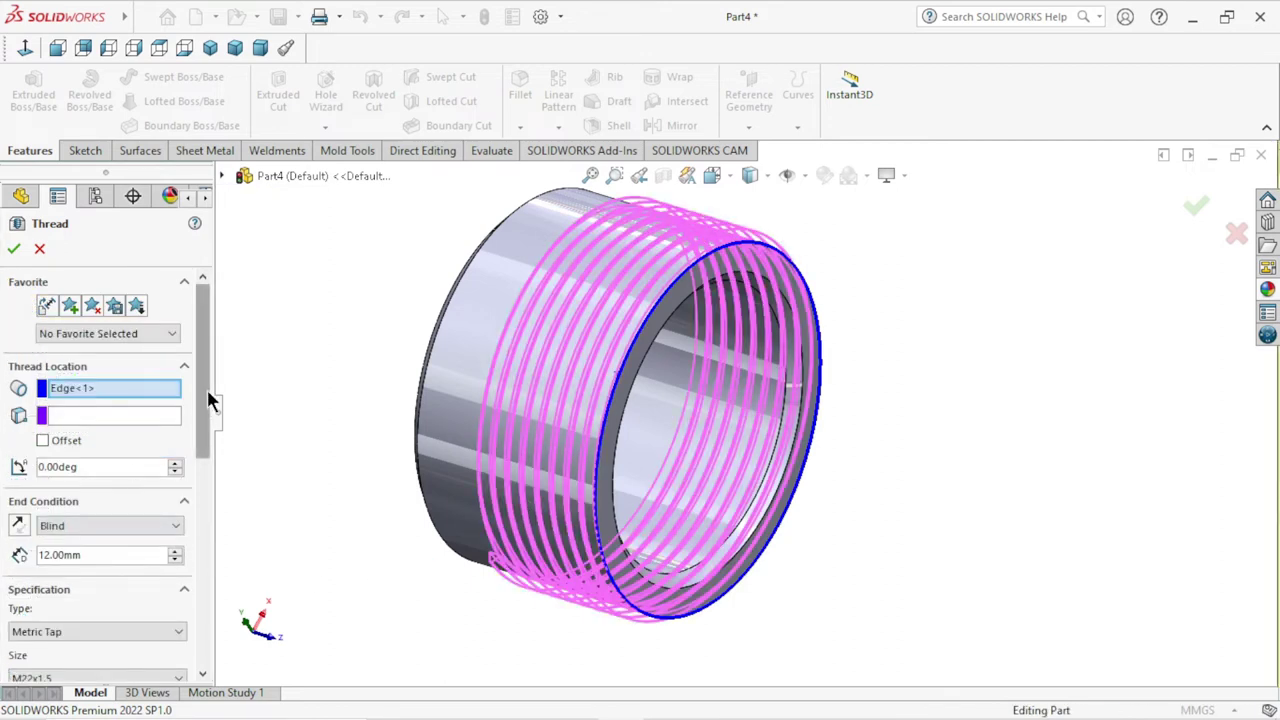
pyautogui.moveTo(208, 395); pyautogui.dragTo(229, 494)
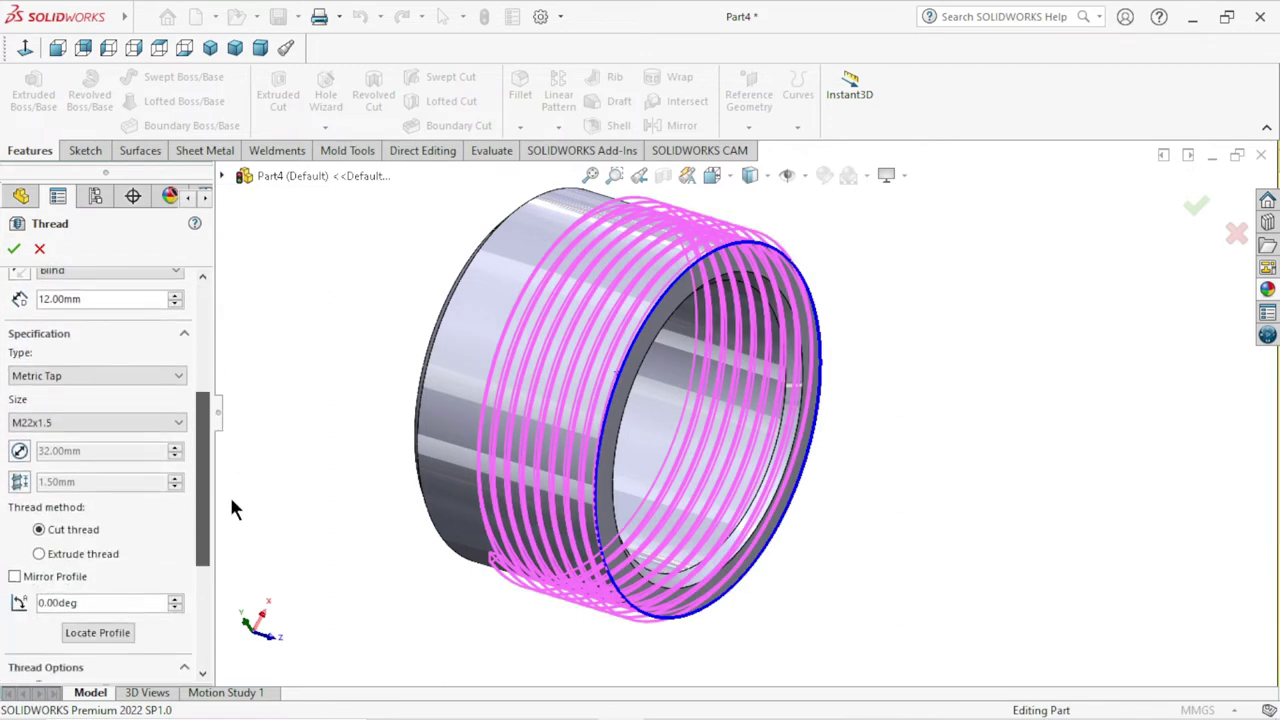
pyautogui.click(180, 382)
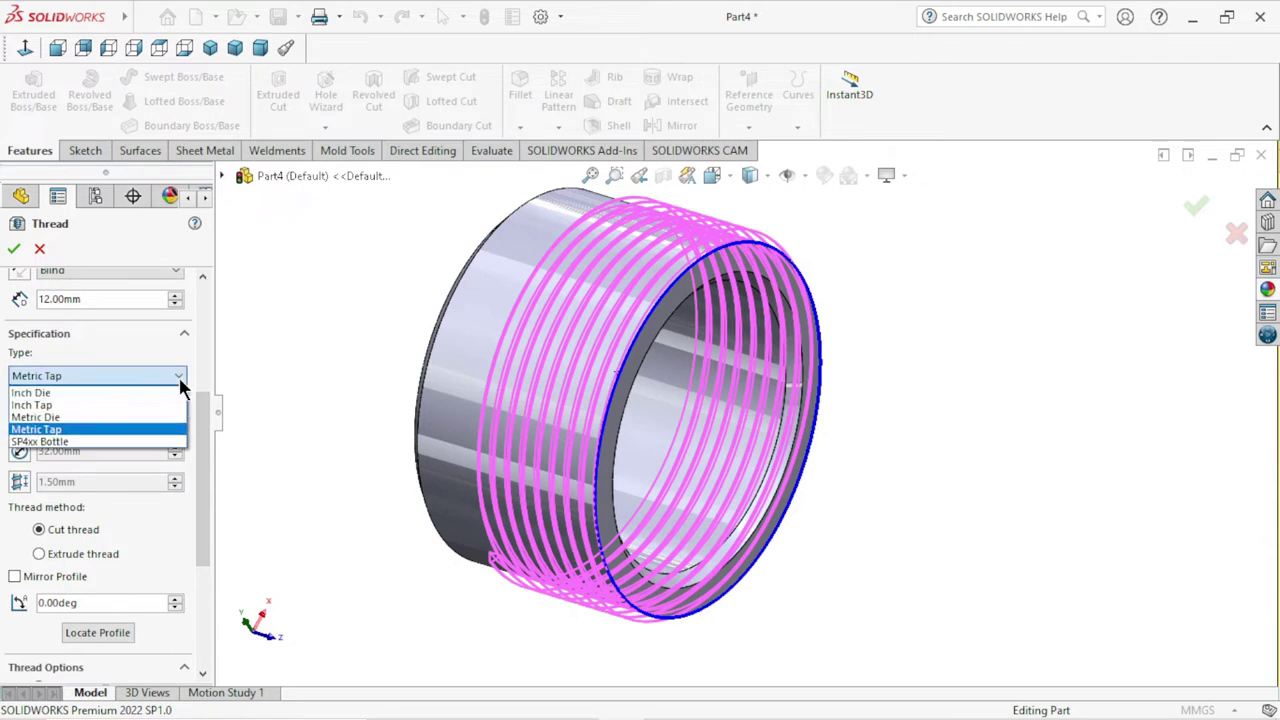
pyautogui.click(46, 415)
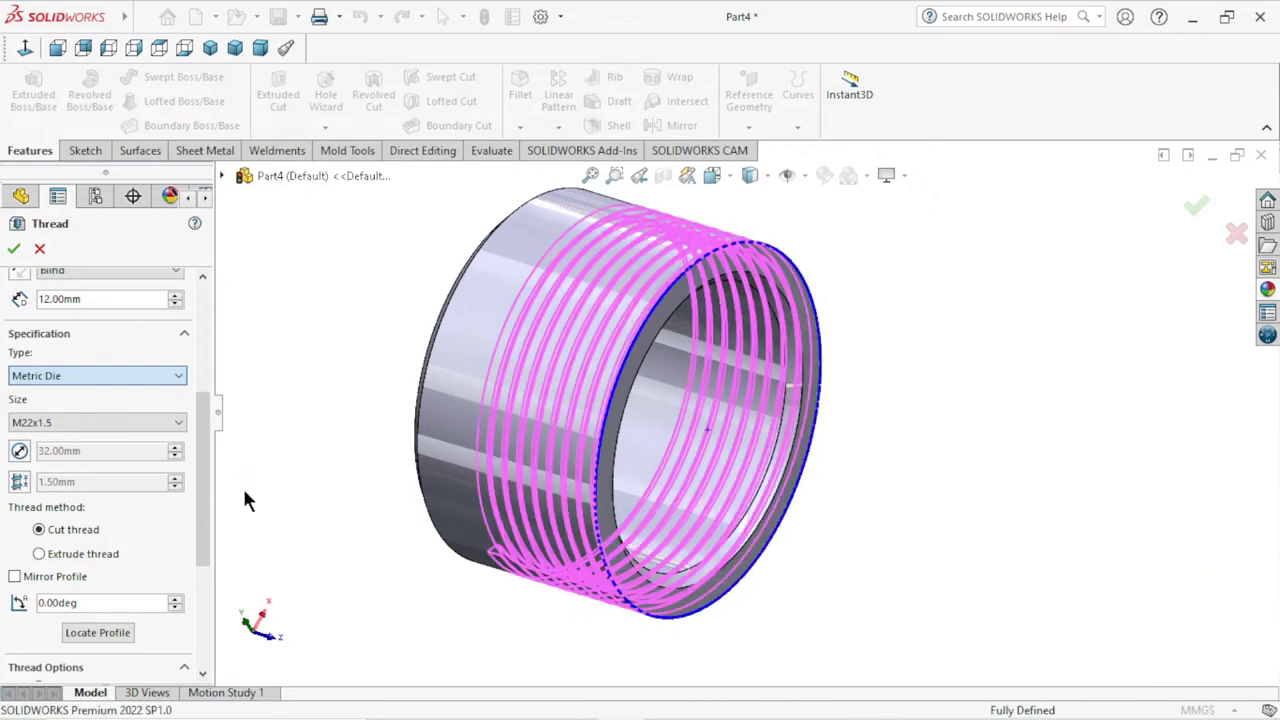
pyautogui.click(178, 424)
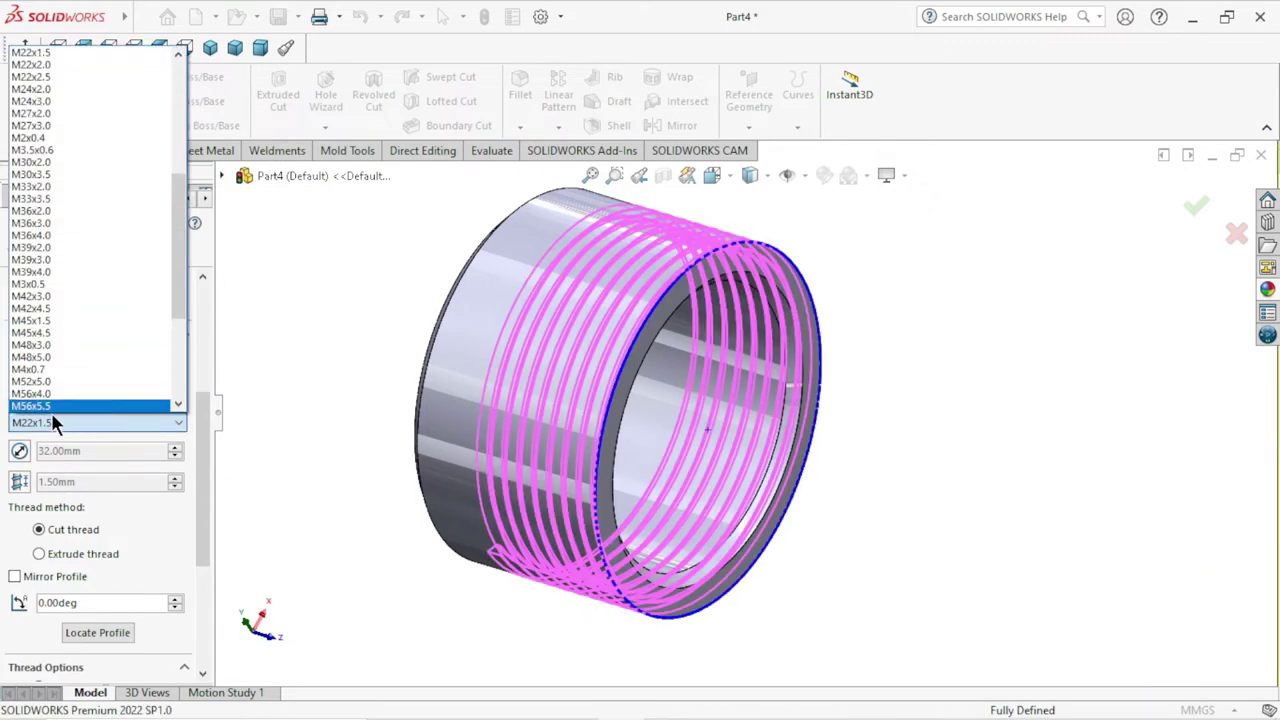
pyautogui.click(59, 53)
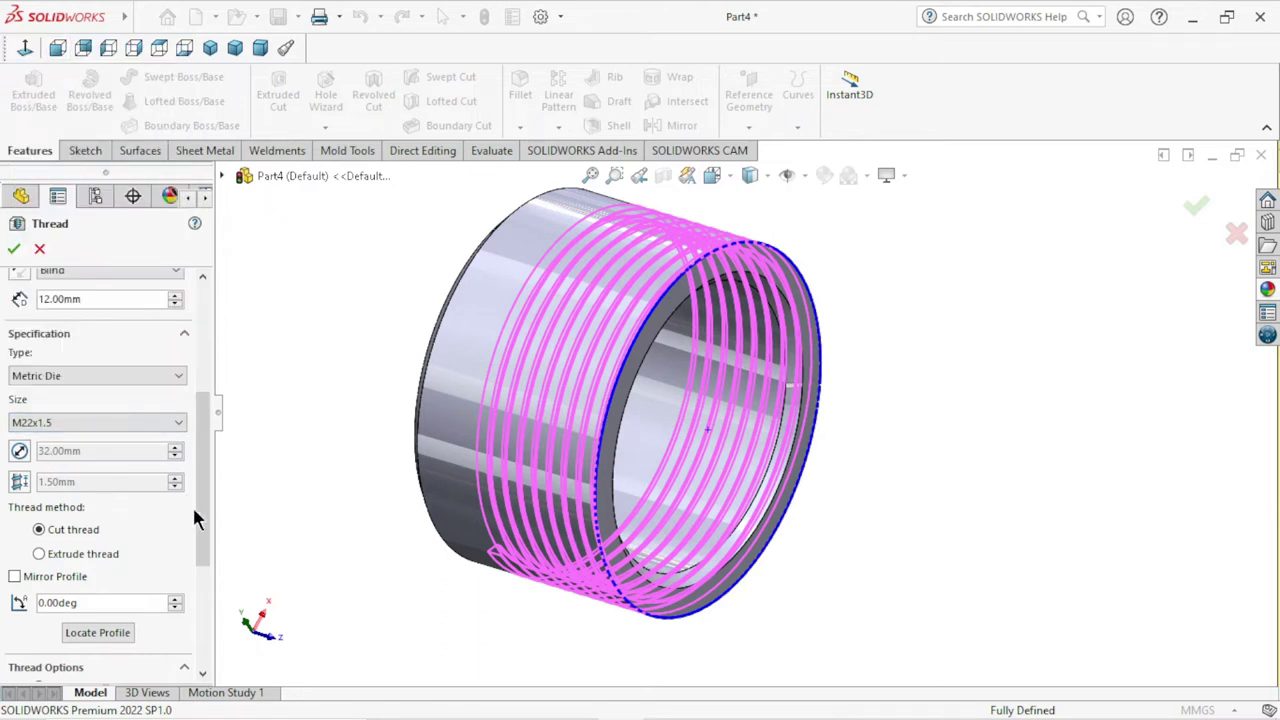
# - Make it a 12 mm Blind cut thread offset 3 mm from the edge and create it
pyautogui.moveTo(201, 533); pyautogui.dragTo(198, 450)
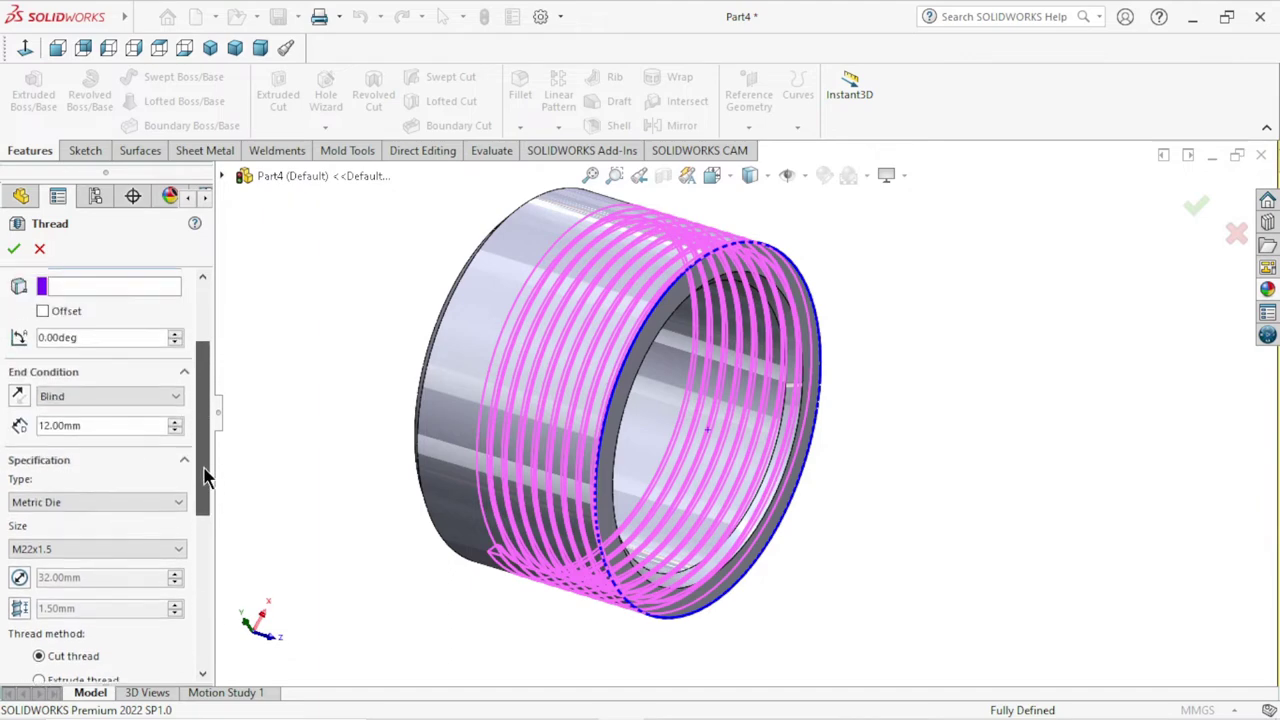
pyautogui.moveTo(448, 469)
pyautogui.mouseDown(button='middle')
pyautogui.moveTo(398, 445)
pyautogui.moveTo(96, 398)
pyautogui.mouseUp(button='middle')
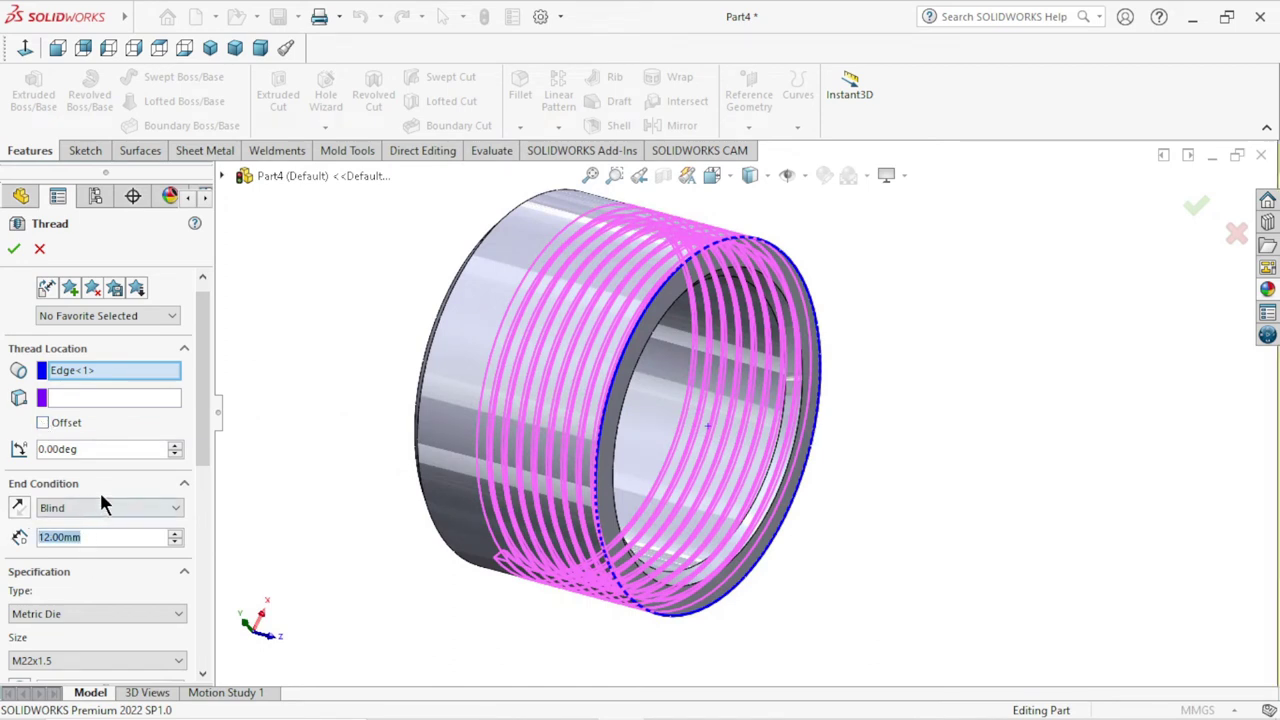
pyautogui.moveTo(368, 518); pyautogui.dragTo(148, 480)
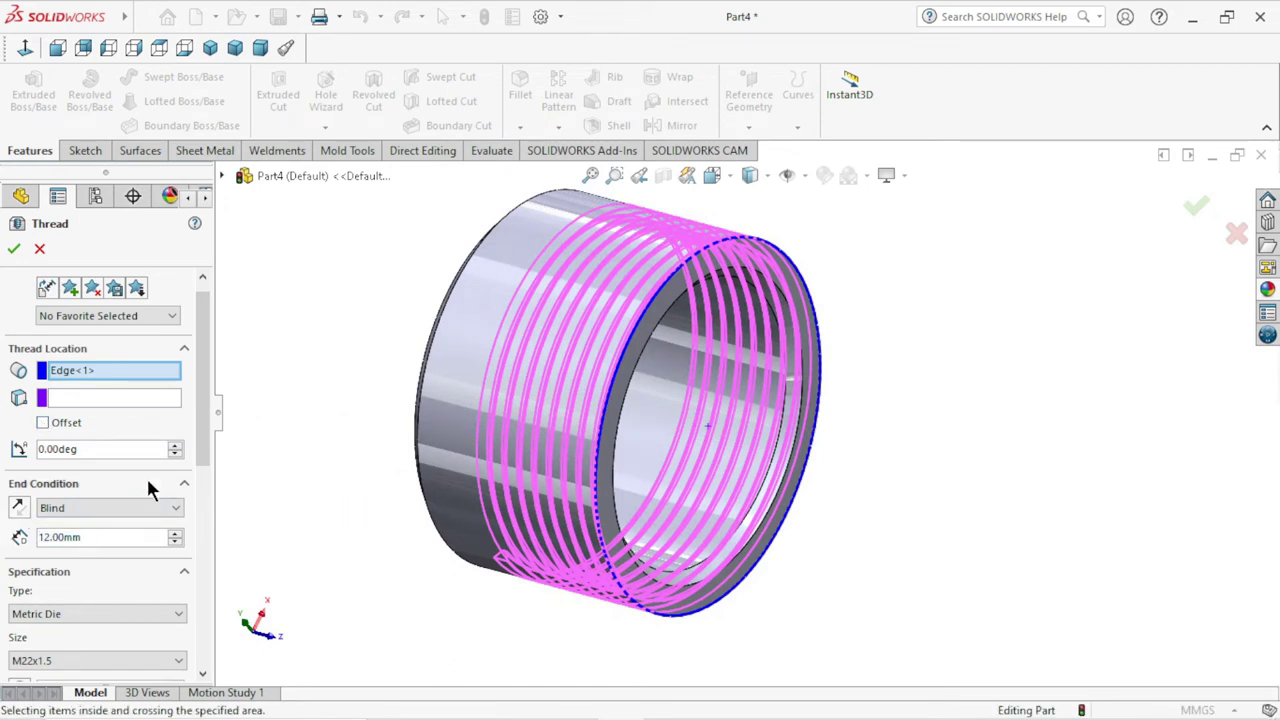
pyautogui.click(44, 422)
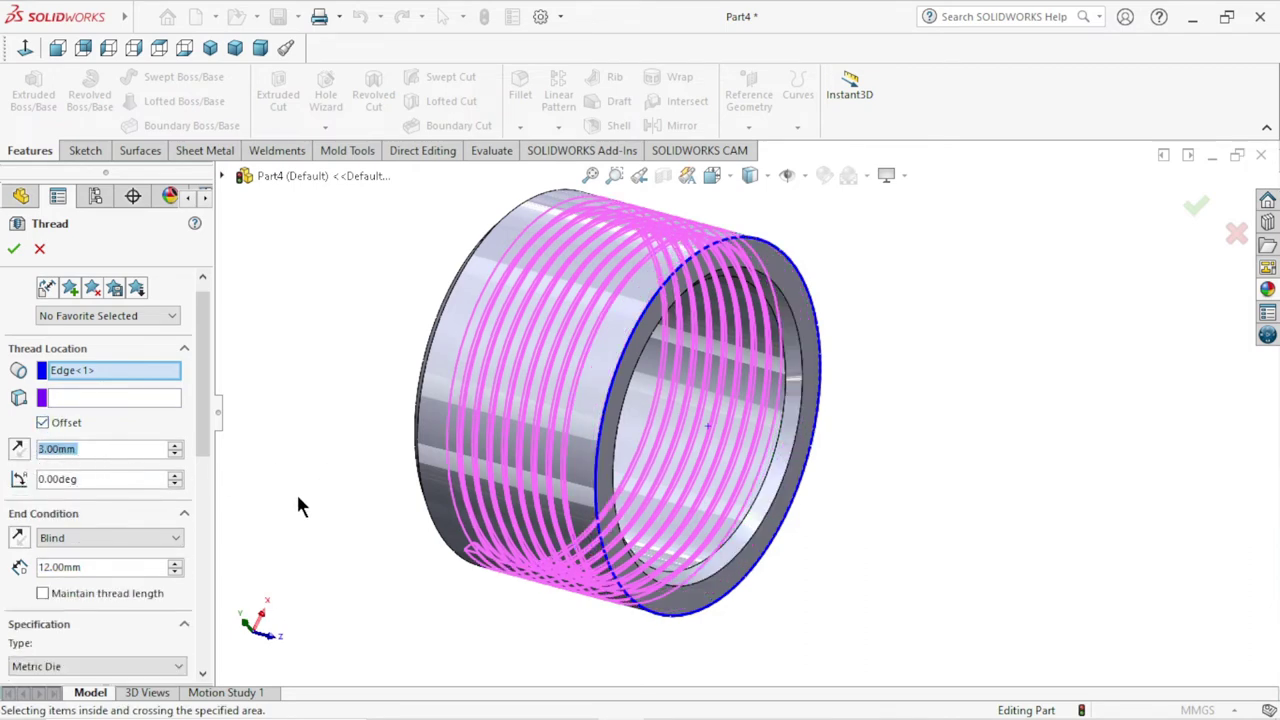
pyautogui.moveTo(249, 471)
pyautogui.mouseDown(button='middle')
pyautogui.moveTo(375, 509)
pyautogui.moveTo(345, 450)
pyautogui.mouseUp(button='middle')
pyautogui.click(12, 250)
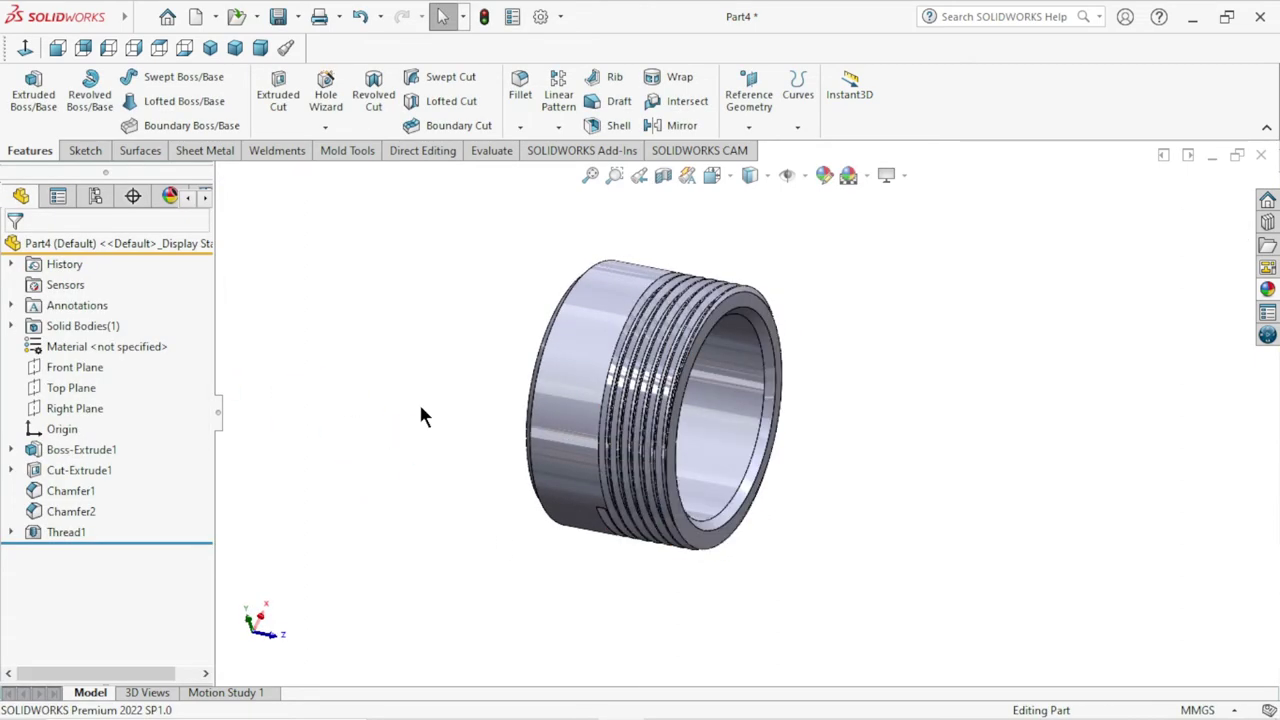
# - Zoom in on the thread start and open a new sketch on its triangular profile face
pyautogui.moveTo(420, 415)
pyautogui.mouseDown(button='middle')
pyautogui.moveTo(463, 446)
pyautogui.moveTo(449, 437)
pyautogui.mouseUp(button='middle')
pyautogui.scroll(-5, 668, 420)
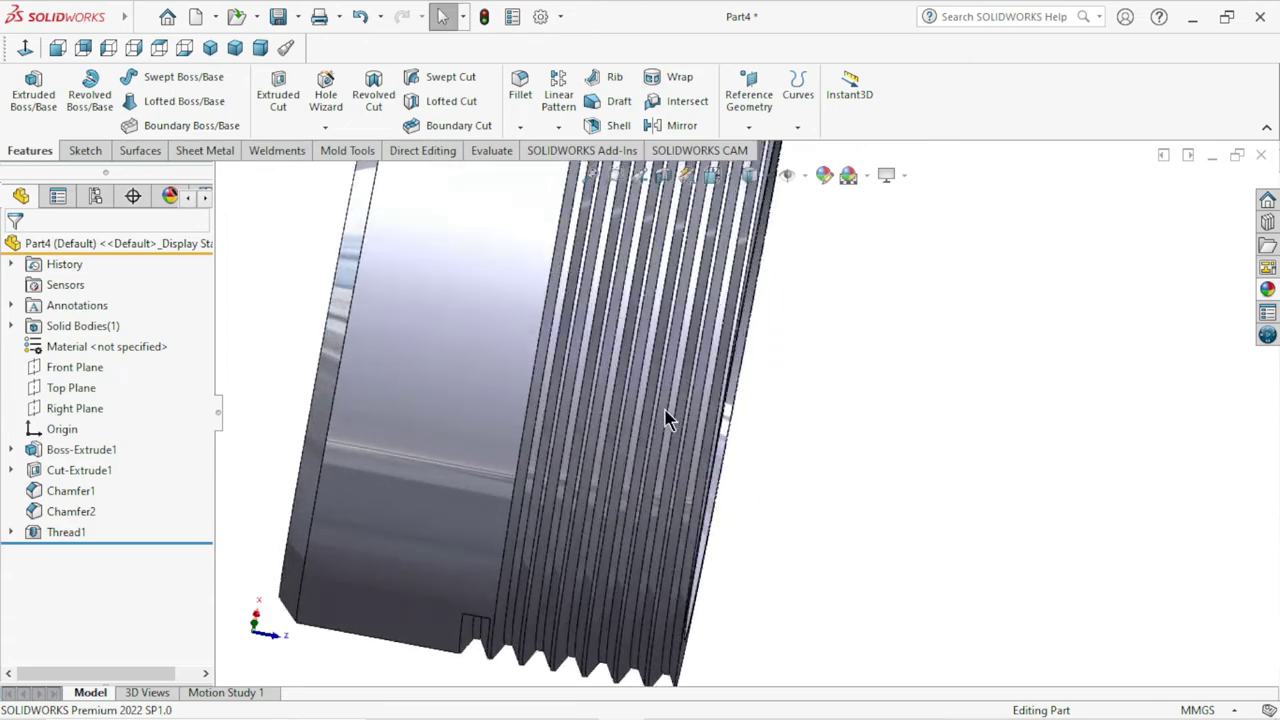
pyautogui.moveTo(745, 440)
pyautogui.mouseDown(button='middle')
pyautogui.moveTo(630, 487)
pyautogui.moveTo(655, 380)
pyautogui.moveTo(646, 254)
pyautogui.moveTo(517, 224)
pyautogui.moveTo(692, 318)
pyautogui.mouseUp(button='middle')
pyautogui.scroll(3, 630, 487)
pyautogui.scroll(5, 630, 487)
pyautogui.scroll(-4, 692, 318)
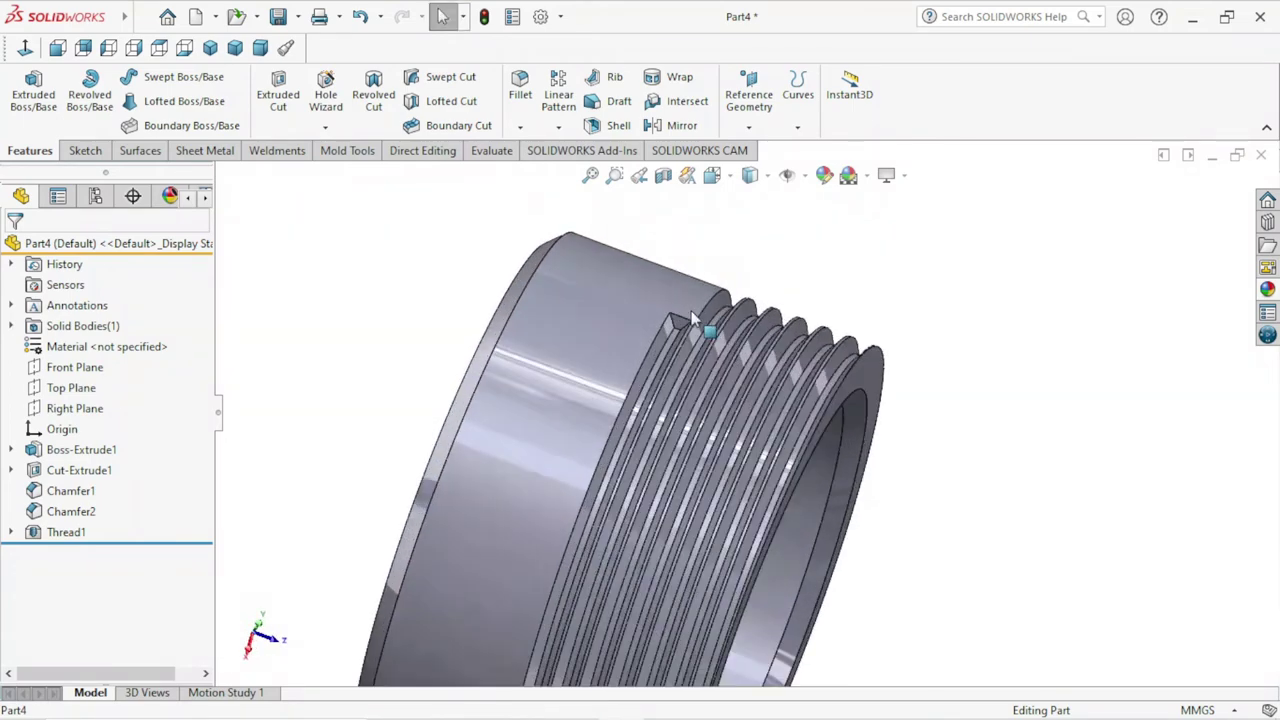
pyautogui.click(680, 336)
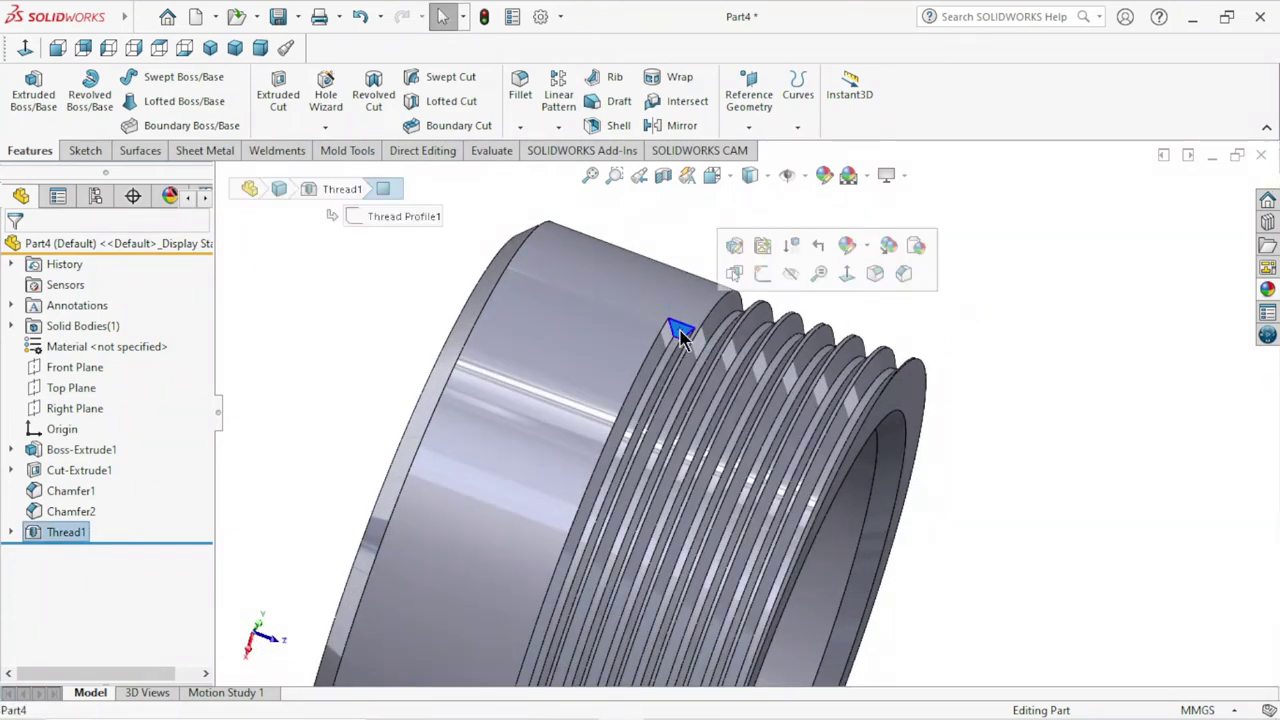
pyautogui.click(1017, 287)
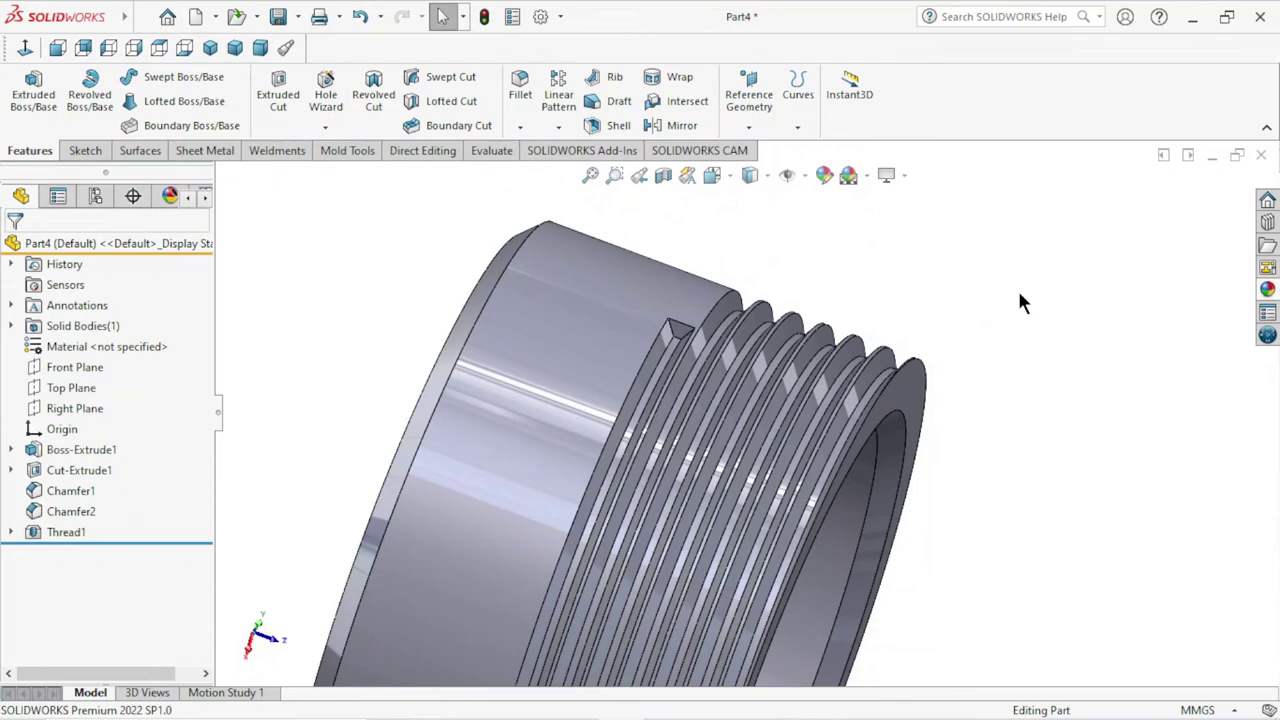
pyautogui.click(665, 334)
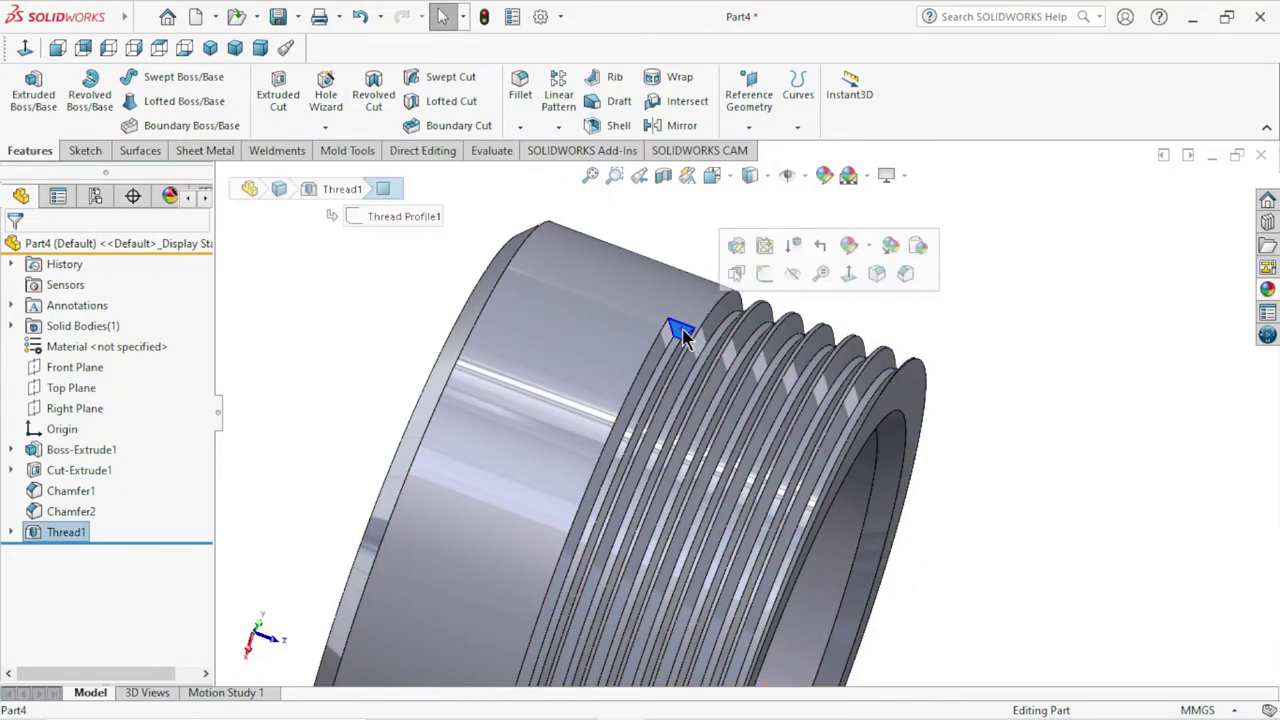
pyautogui.click(763, 274)
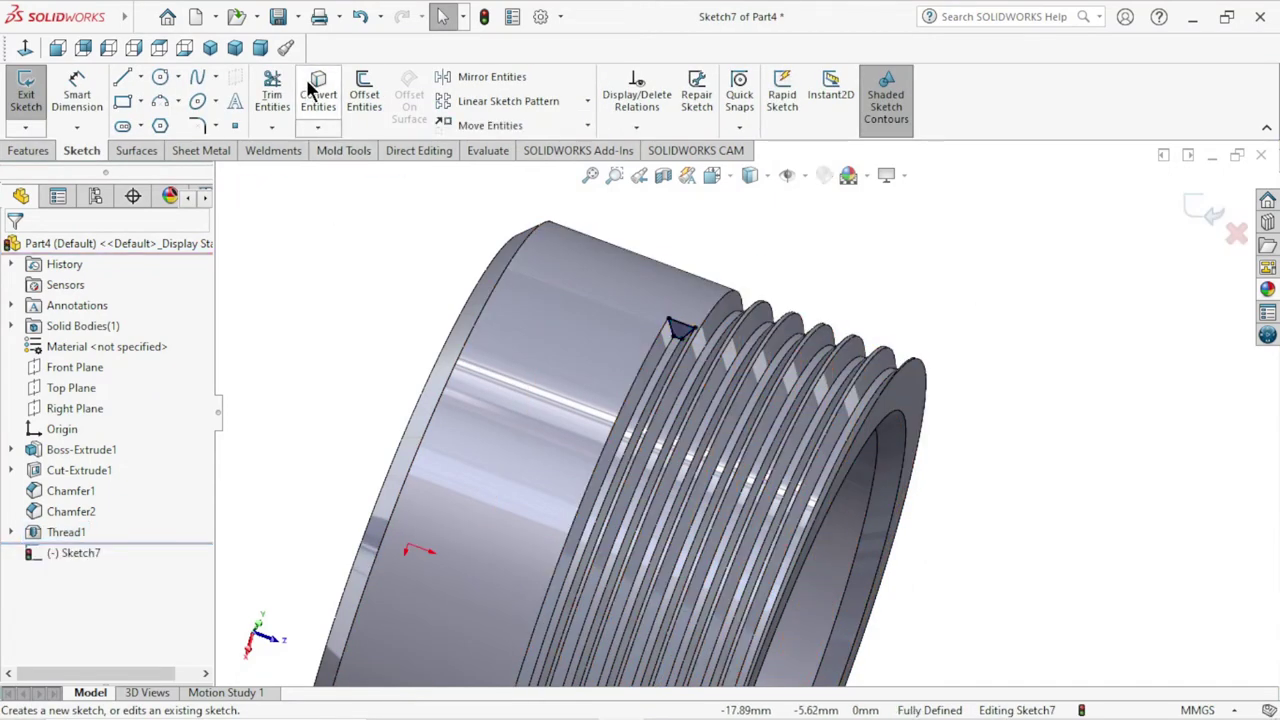
# - Extrude-cut the thread-profile sketch with the Up To Next end condition
pyautogui.click(30, 152)
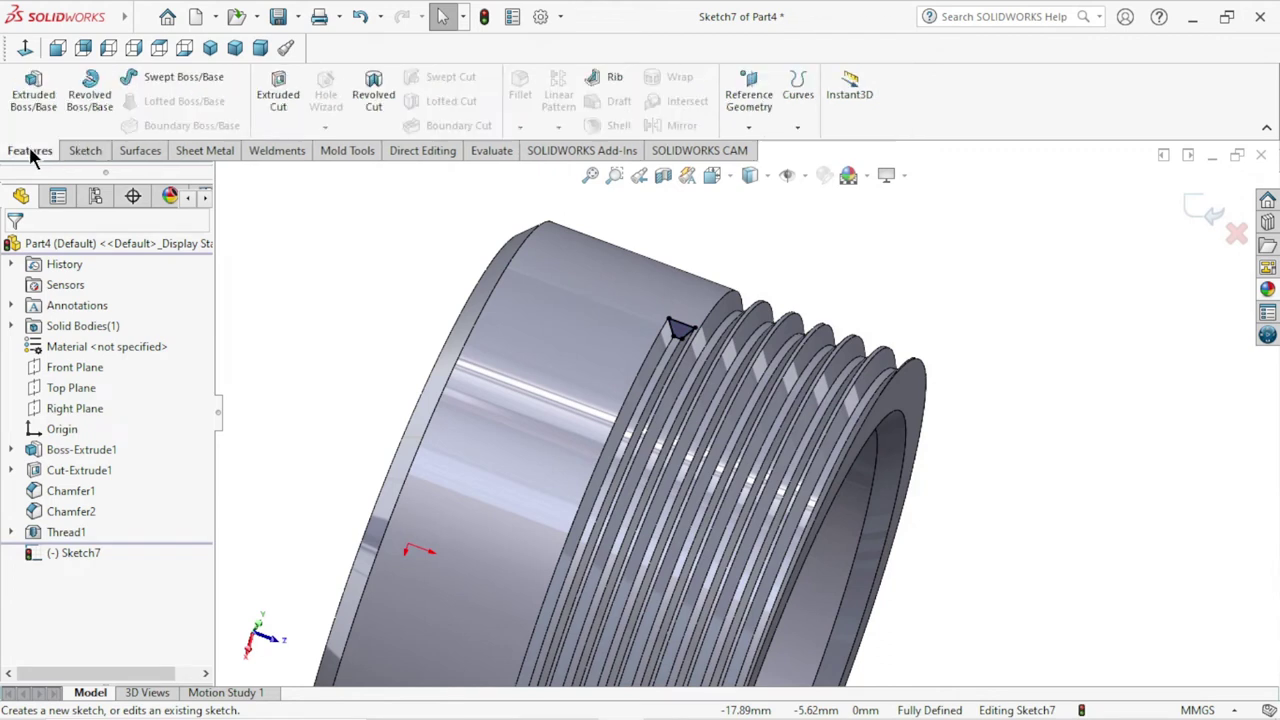
pyautogui.click(285, 104)
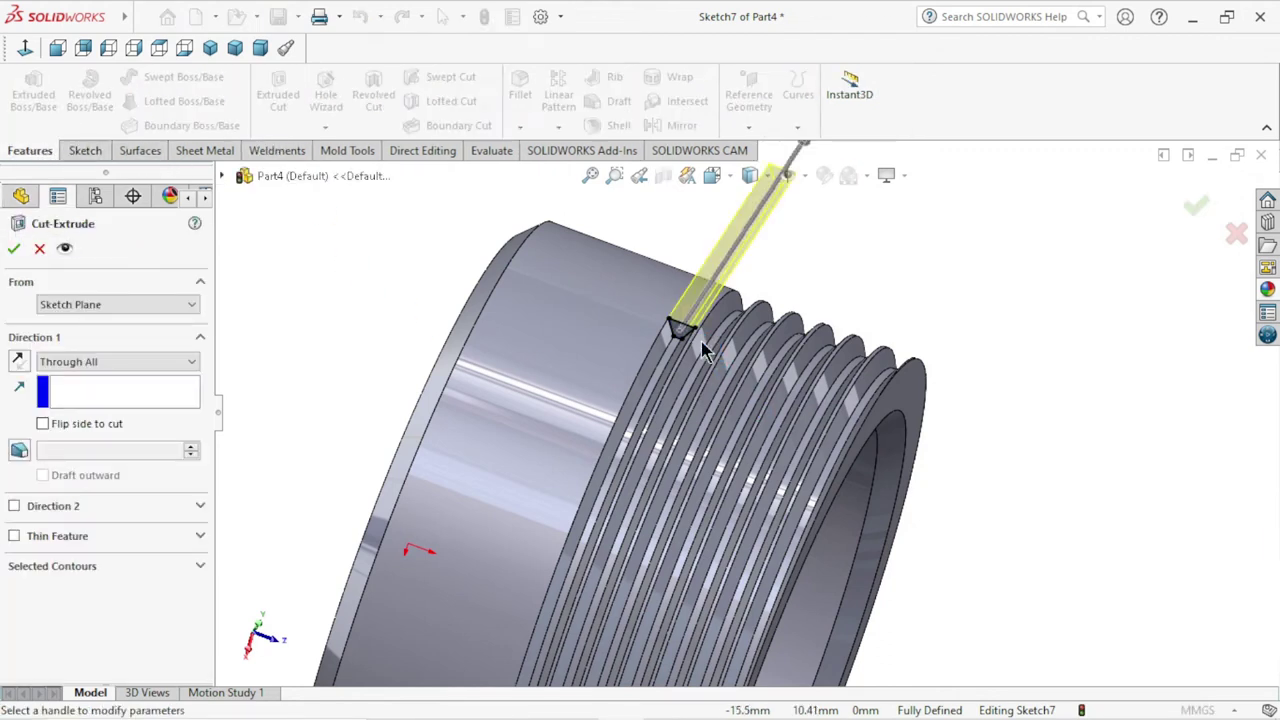
pyautogui.scroll(-2, 701, 340)
pyautogui.scroll(-2, 710, 345)
pyautogui.scroll(-2, 745, 362)
pyautogui.scroll(2, 700, 375)
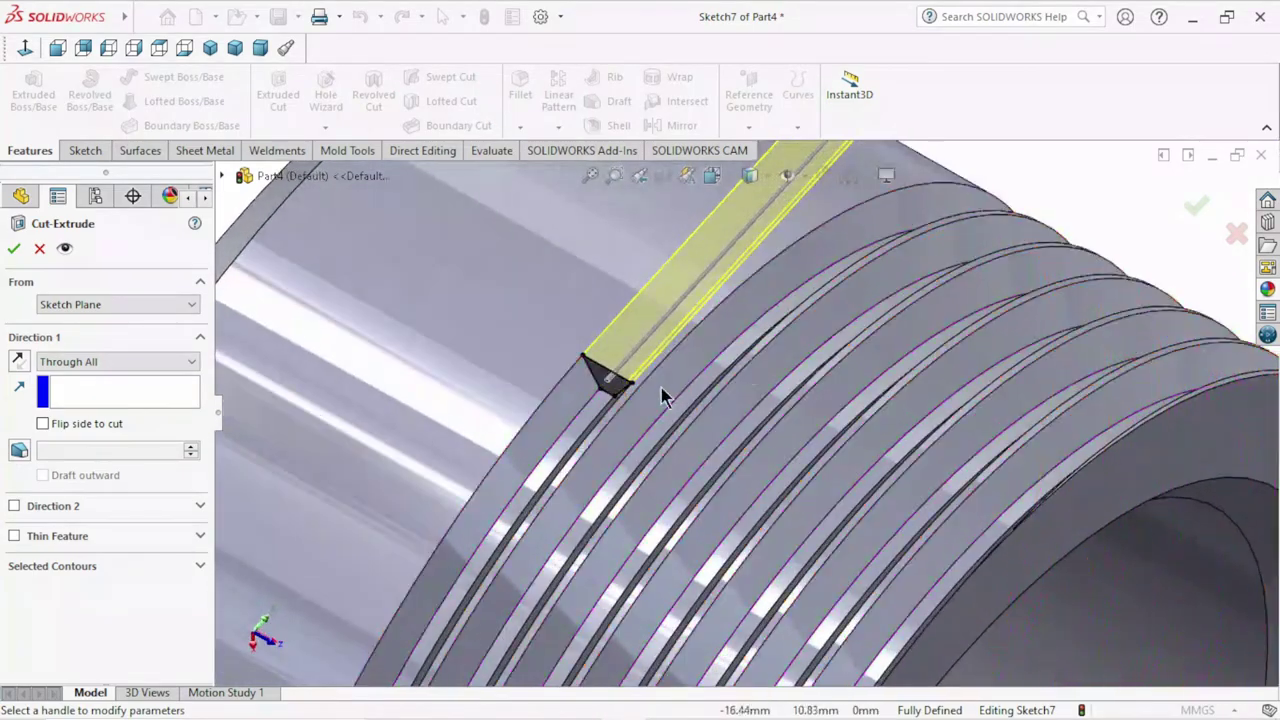
pyautogui.scroll(2, 664, 385)
pyautogui.scroll(-1, 694, 355)
pyautogui.scroll(-1, 740, 400)
pyautogui.moveTo(763, 416); pyautogui.dragTo(712, 428, button='middle')
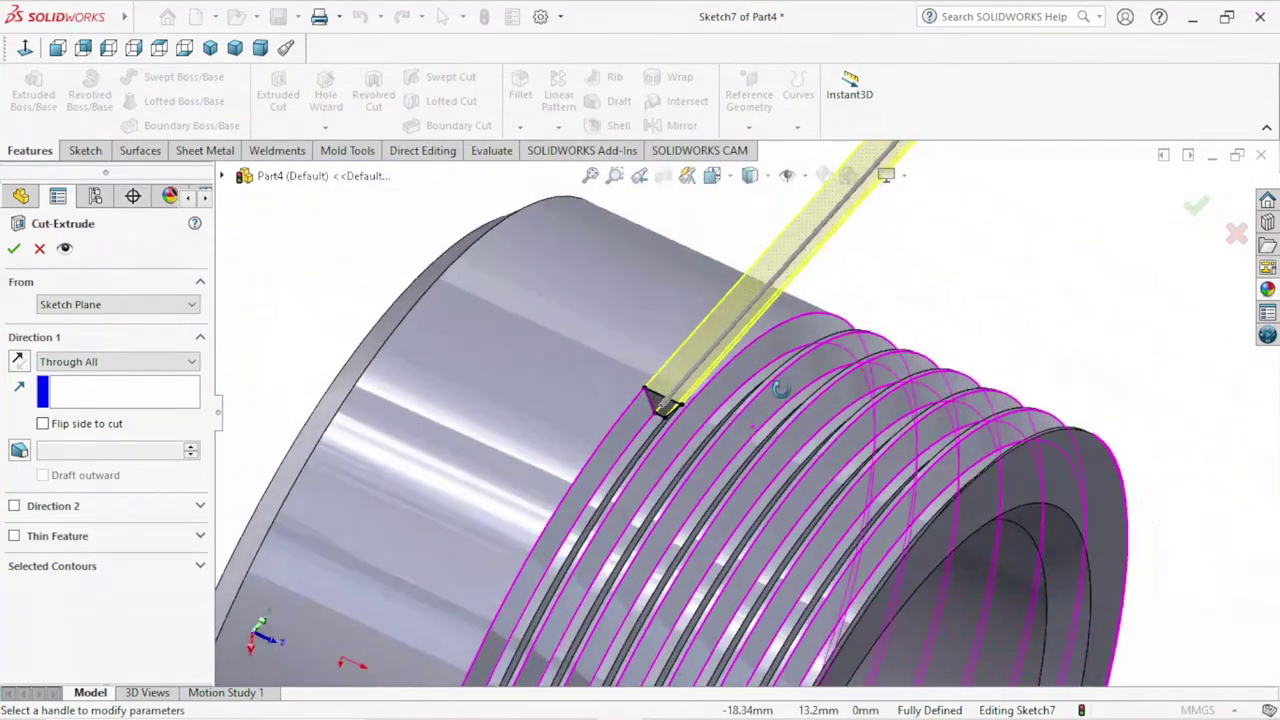
pyautogui.click(158, 362)
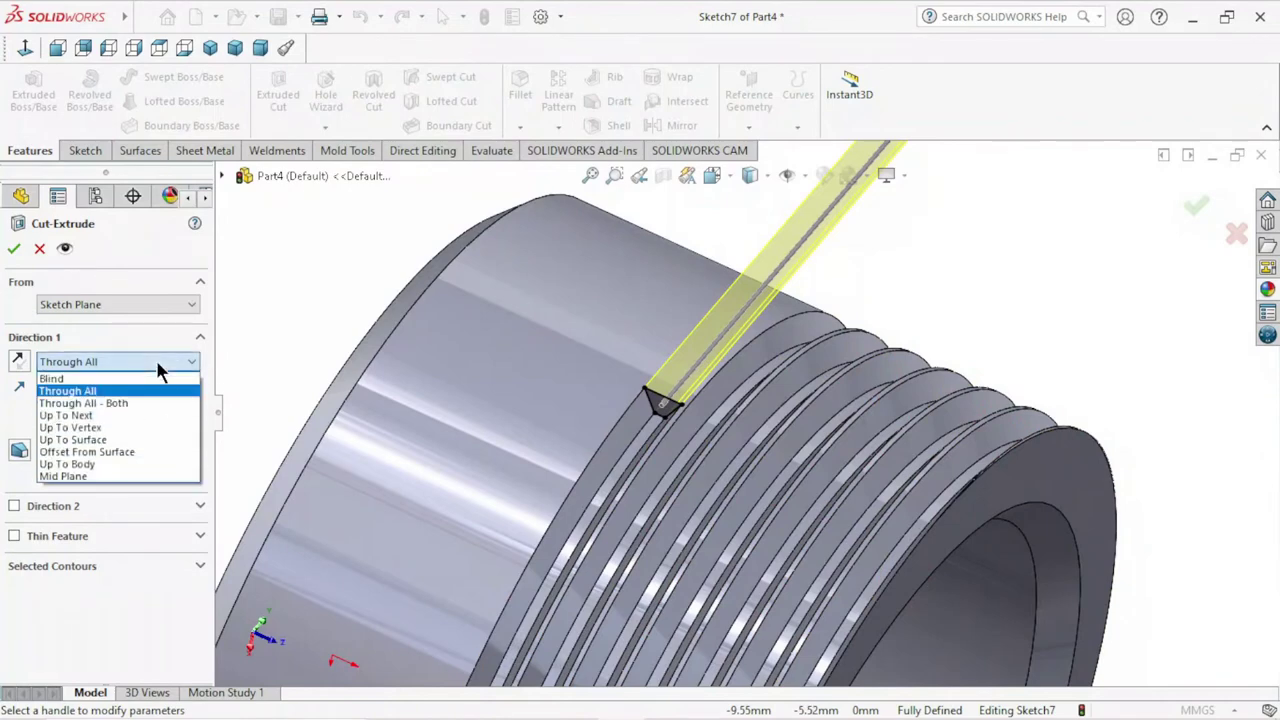
pyautogui.click(88, 415)
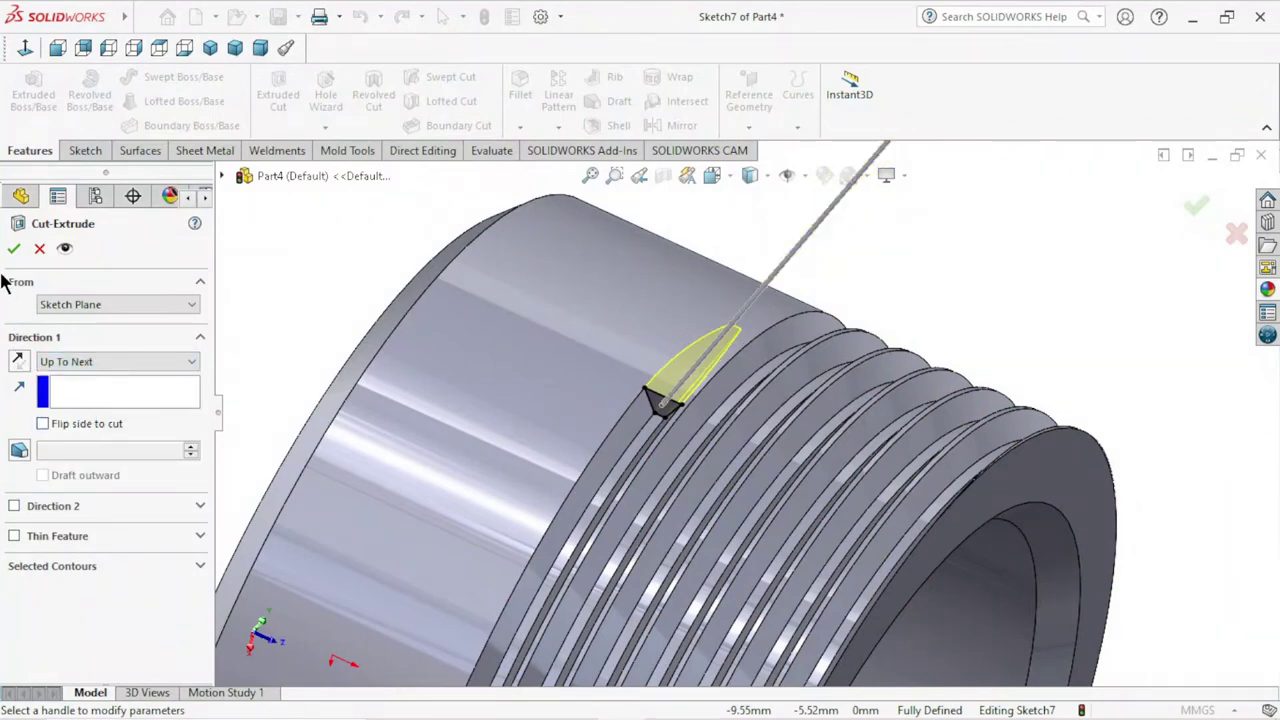
pyautogui.press('Return')
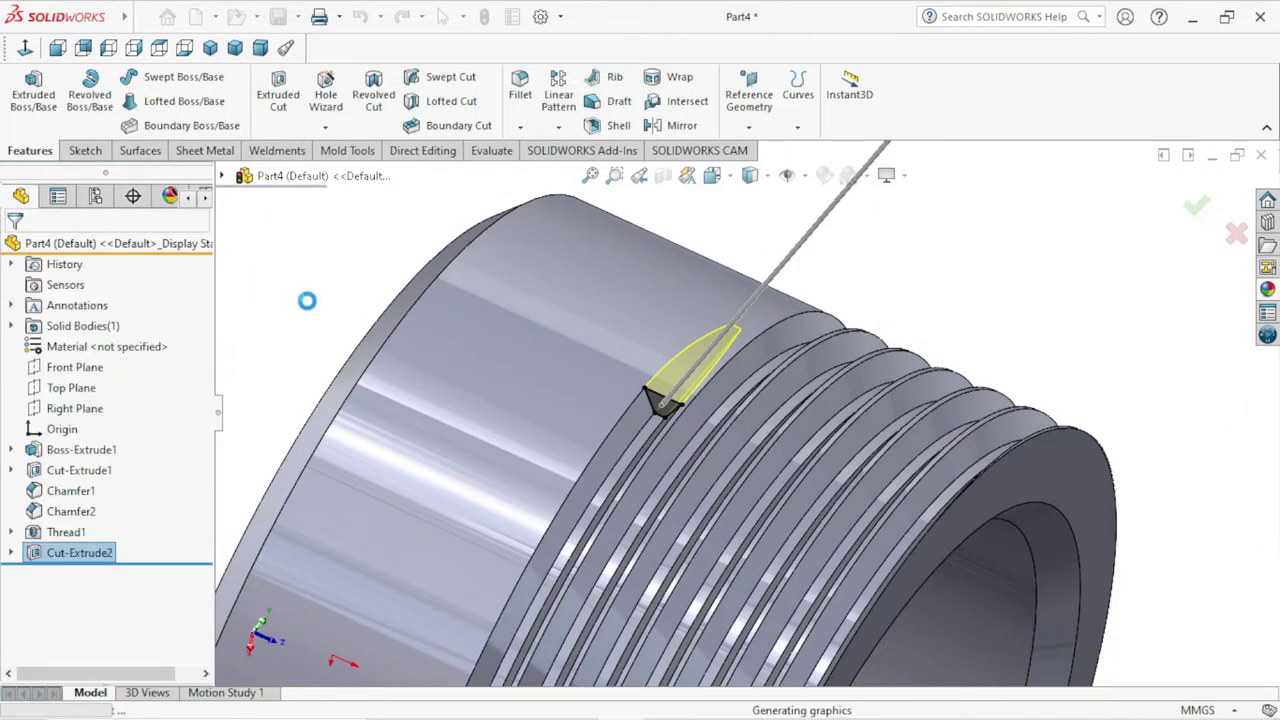
# - Orbit and zoom around the ring to inspect the new cut, the bore and the threads
pyautogui.moveTo(423, 449); pyautogui.dragTo(688, 490, button='middle')
pyautogui.scroll(3, 686, 488)
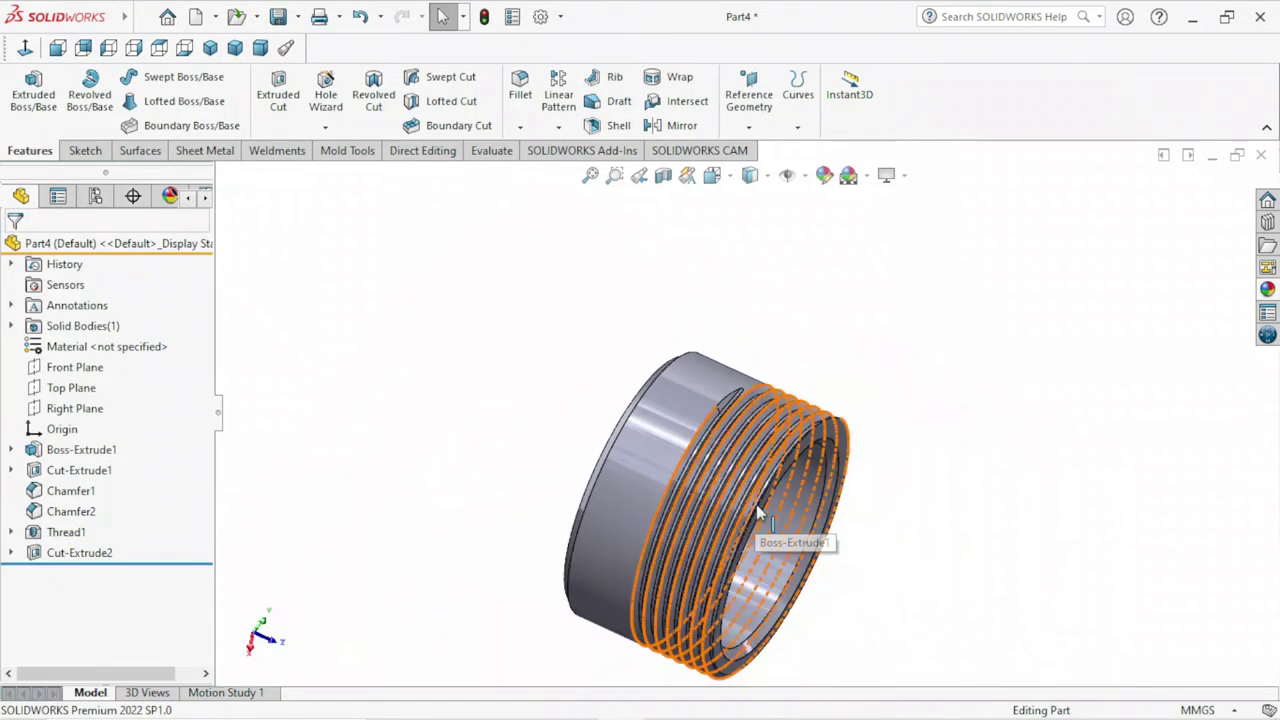
pyautogui.scroll(2, 756, 504)
pyautogui.moveTo(1020, 471)
pyautogui.mouseDown(button='middle')
pyautogui.moveTo(792, 380)
pyautogui.moveTo(906, 323)
pyautogui.moveTo(929, 451)
pyautogui.moveTo(874, 551)
pyautogui.moveTo(811, 591)
pyautogui.moveTo(894, 603)
pyautogui.mouseUp(button='middle')
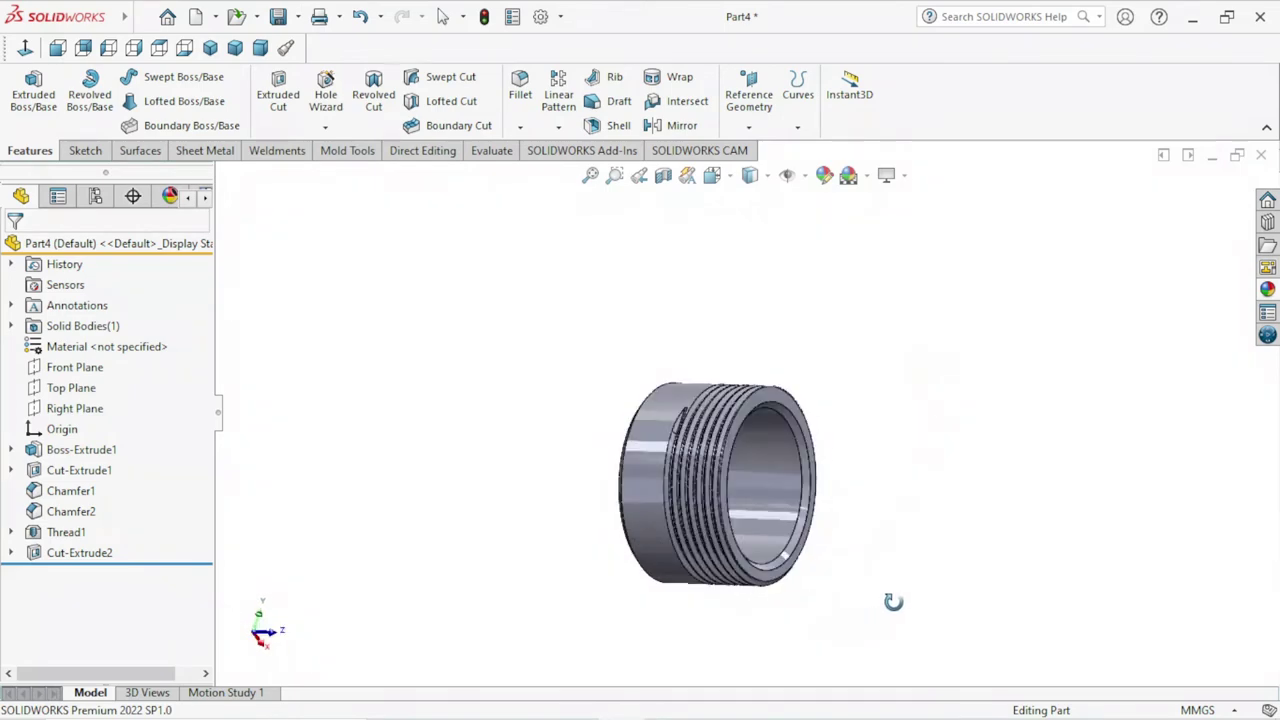
pyautogui.scroll(-2, 846, 557)
pyautogui.moveTo(937, 499)
pyautogui.mouseDown(button='middle')
pyautogui.moveTo(903, 491)
pyautogui.moveTo(874, 529)
pyautogui.moveTo(903, 491)
pyautogui.moveTo(966, 506)
pyautogui.moveTo(975, 441)
pyautogui.moveTo(900, 434)
pyautogui.moveTo(951, 437)
pyautogui.moveTo(929, 420)
pyautogui.moveTo(894, 443)
pyautogui.moveTo(860, 435)
pyautogui.mouseUp(button='middle')
pyautogui.scroll(-3, 780, 480)
pyautogui.scroll(3, 894, 449)
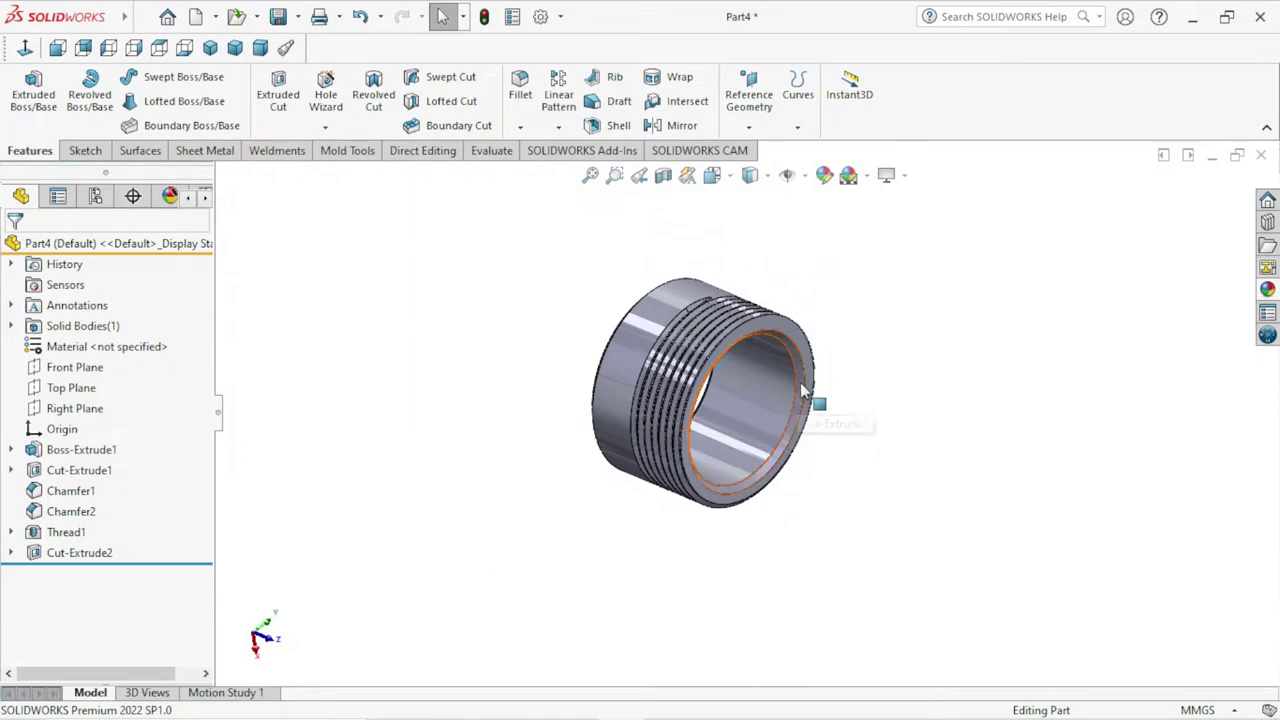
pyautogui.click(805, 393)
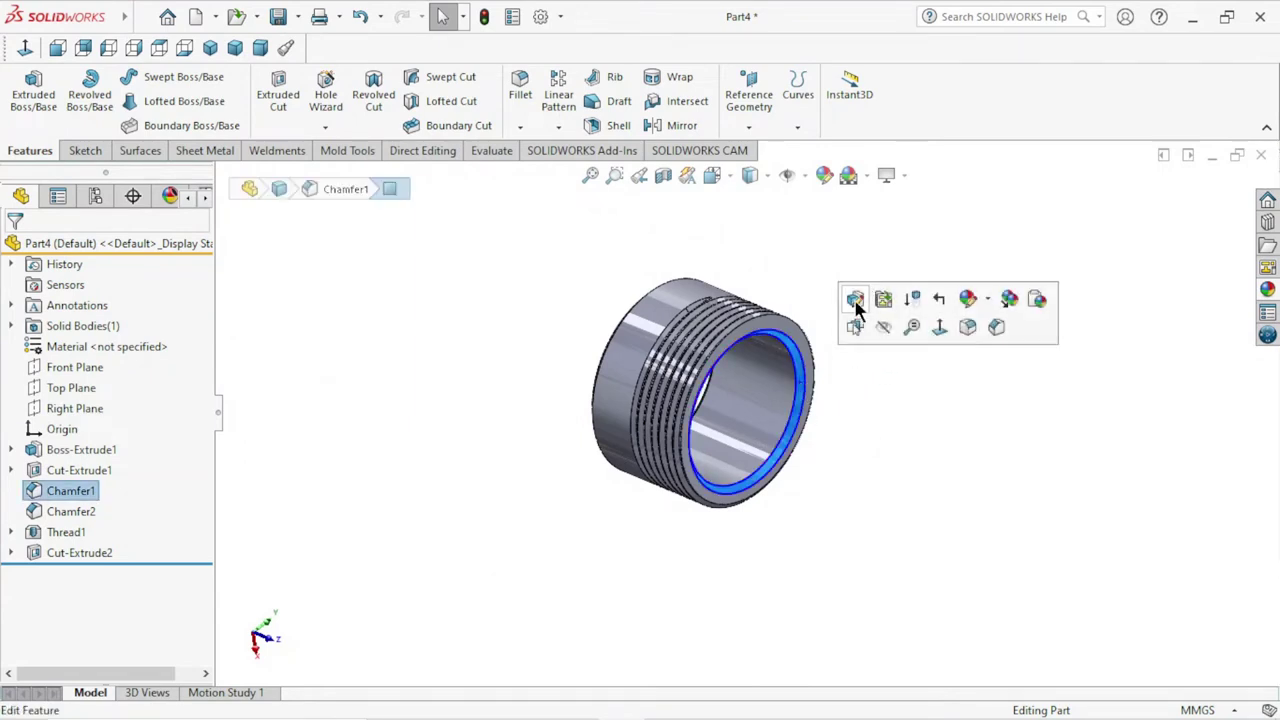
pyautogui.click(855, 300)
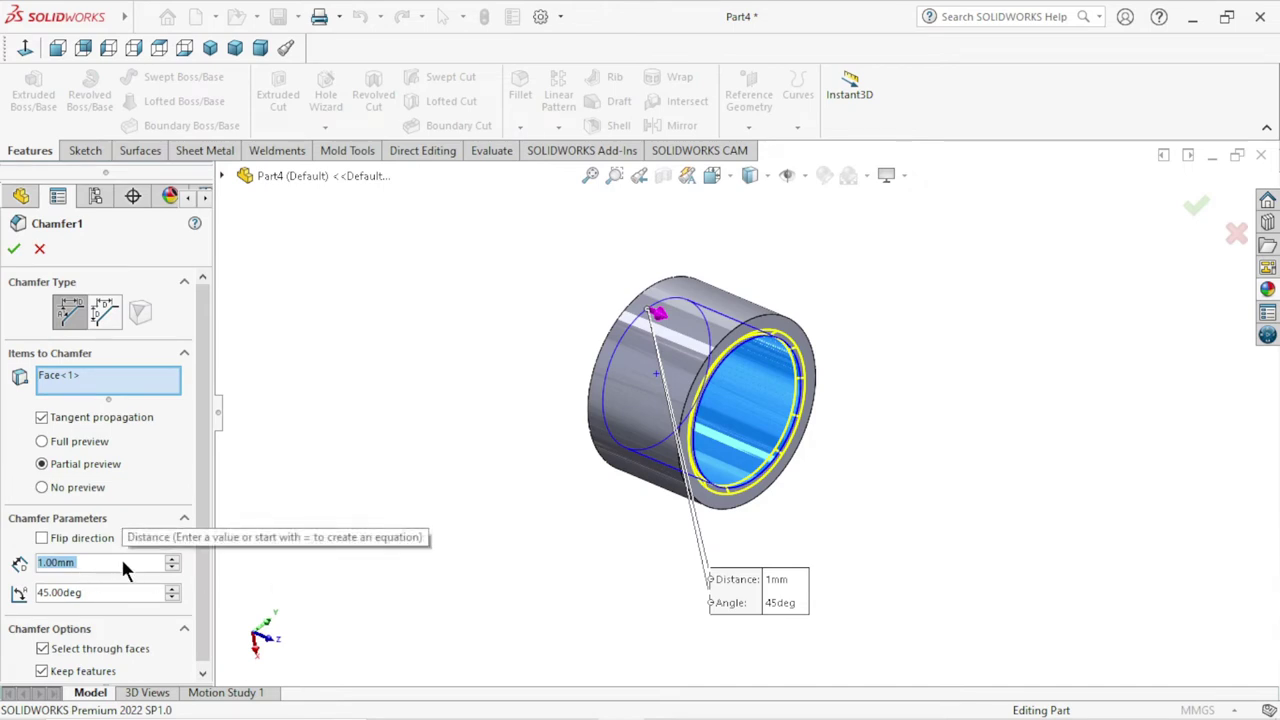
pyautogui.write('0.5')
pyautogui.press('Return')
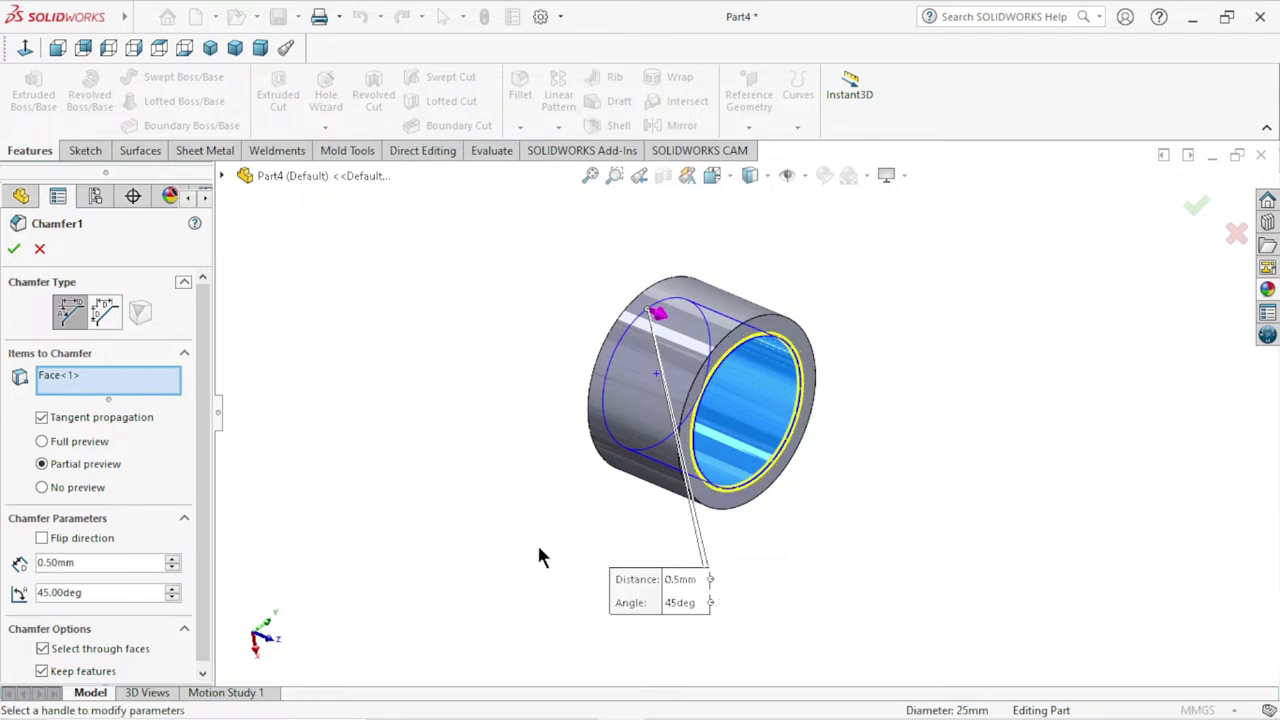
pyautogui.moveTo(540, 557)
pyautogui.mouseDown(button='middle')
pyautogui.moveTo(822, 416)
pyautogui.moveTo(865, 463)
pyautogui.mouseUp(button='middle')
pyautogui.click(777, 320)
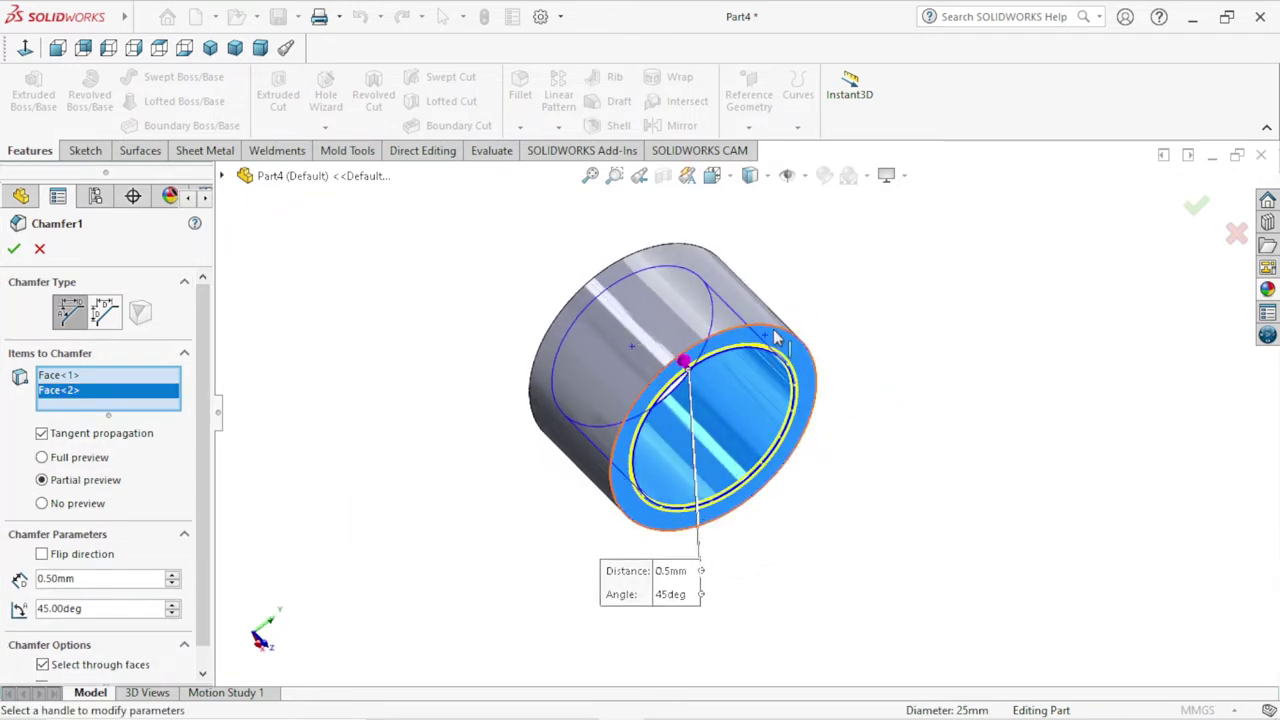
pyautogui.click(777, 333)
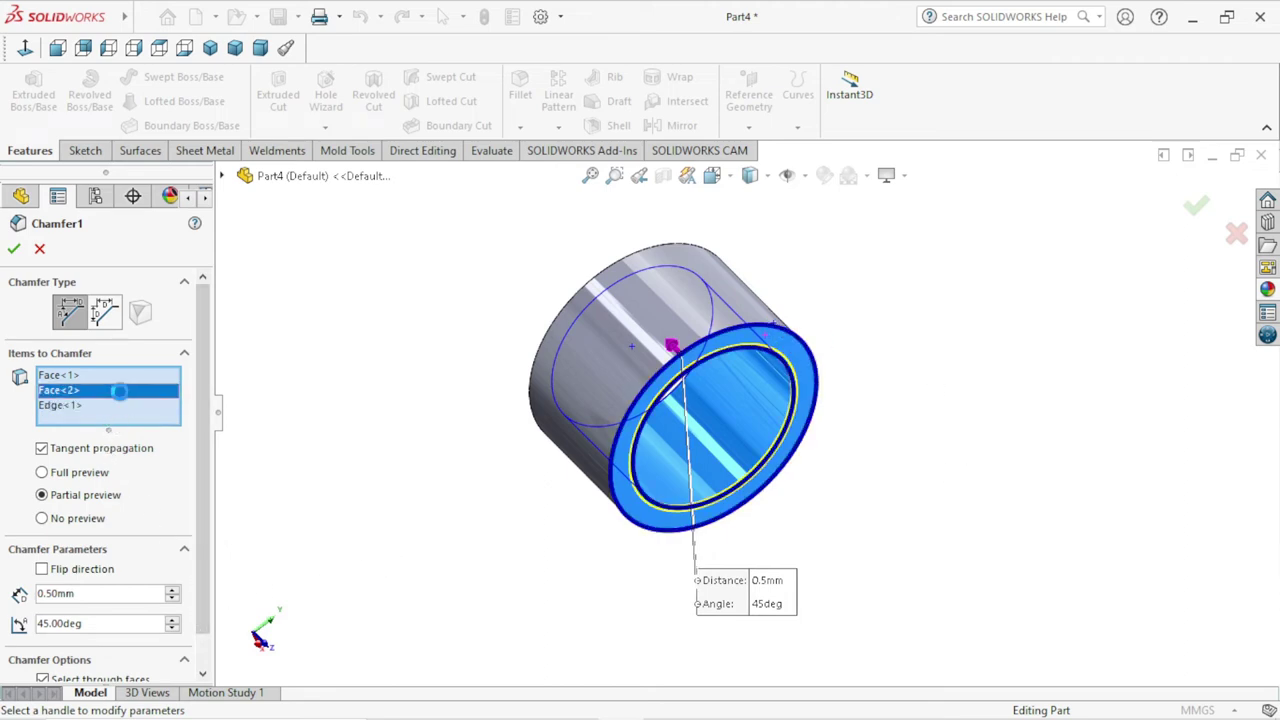
pyautogui.rightClick(112, 392)
pyautogui.click(229, 404)
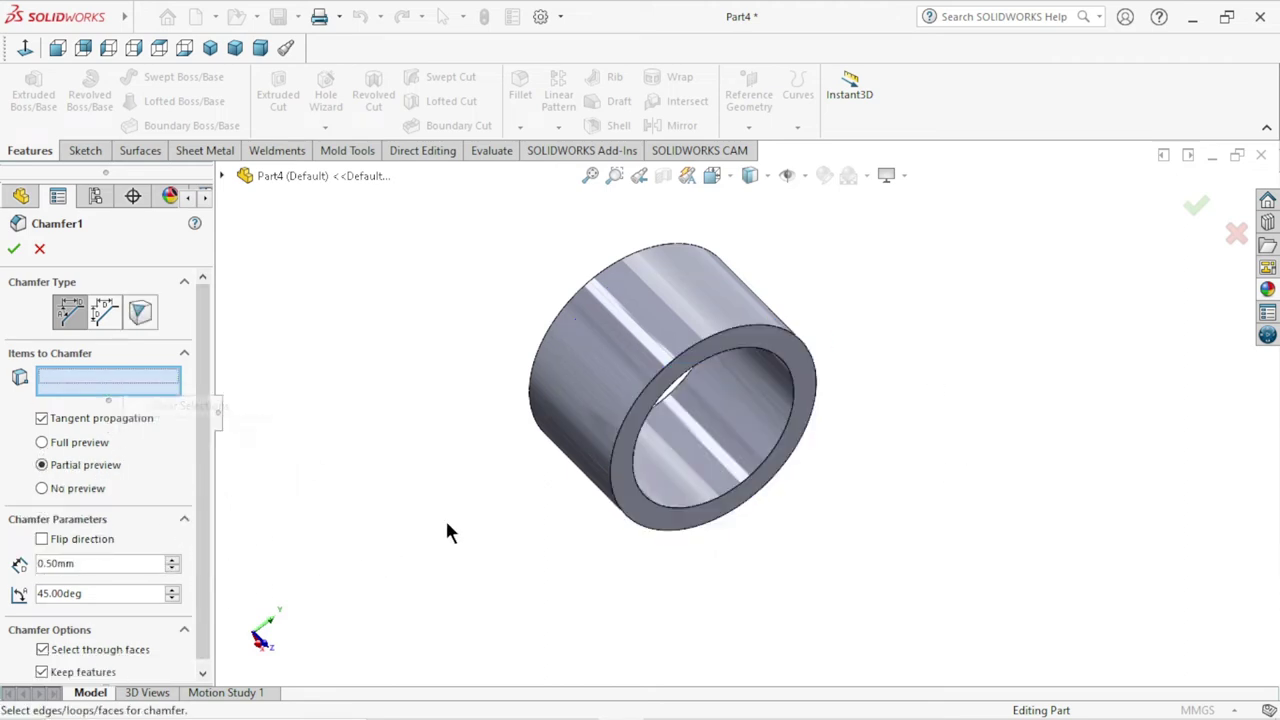
pyautogui.click(810, 382)
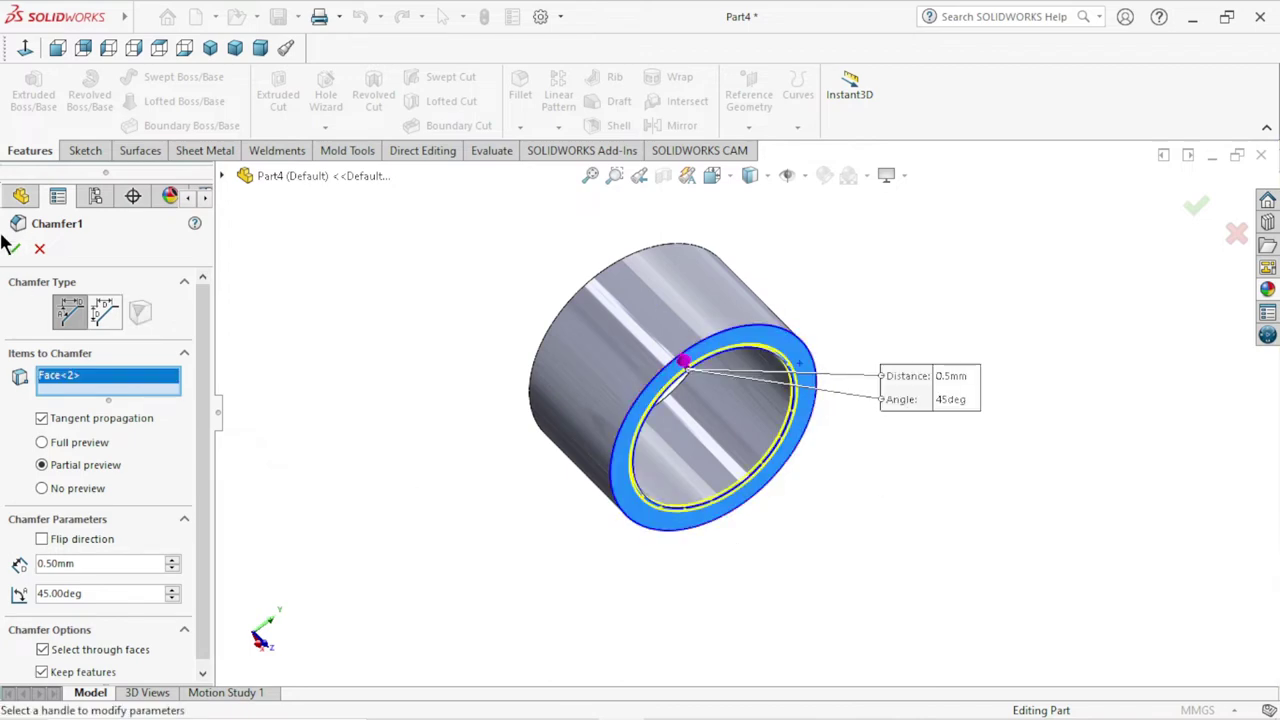
pyautogui.press('Return')
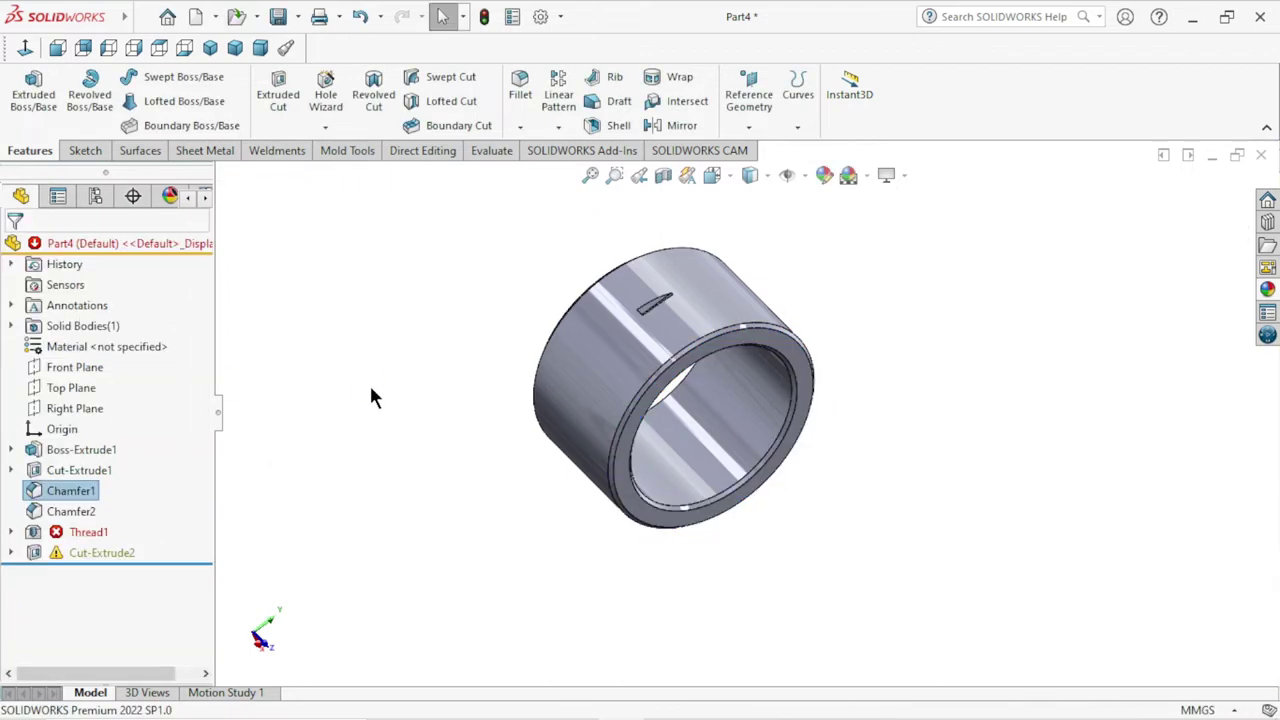
pyautogui.moveTo(735, 505)
pyautogui.mouseDown(button='middle')
pyautogui.moveTo(771, 471)
pyautogui.moveTo(748, 394)
pyautogui.moveTo(743, 406)
pyautogui.mouseUp(button='middle')
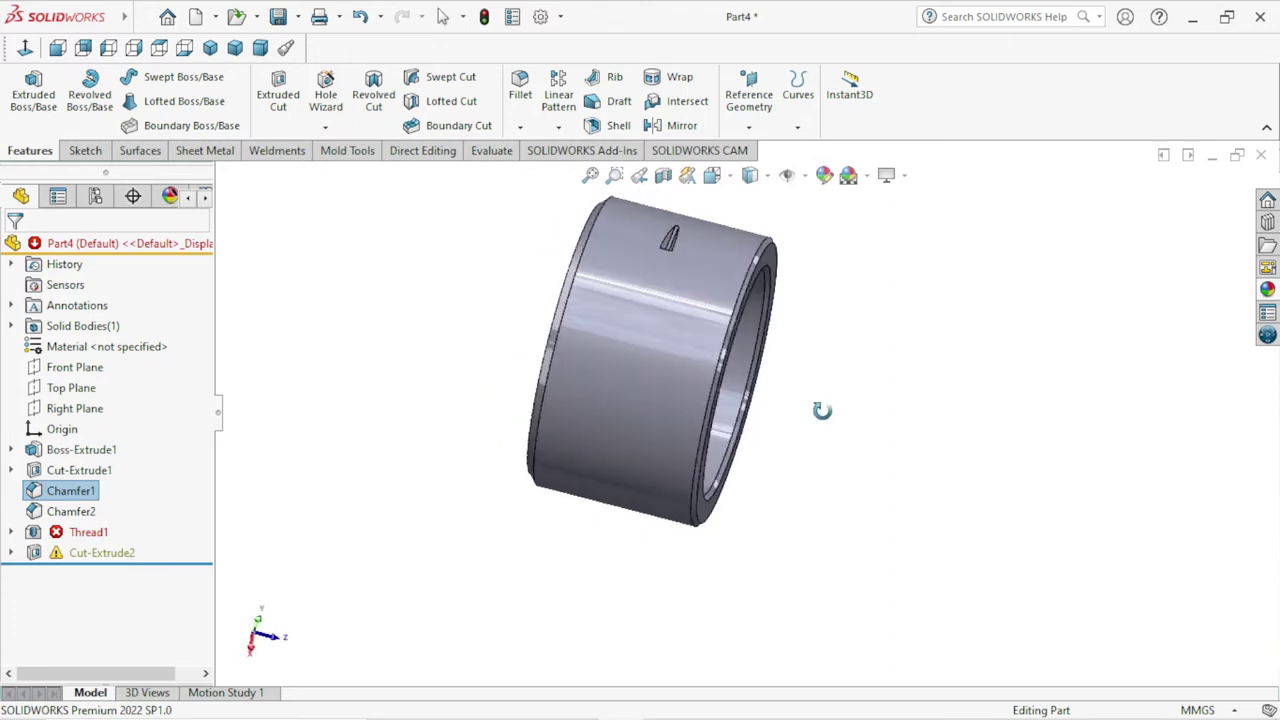
pyautogui.moveTo(828, 420); pyautogui.dragTo(634, 434, button='middle')
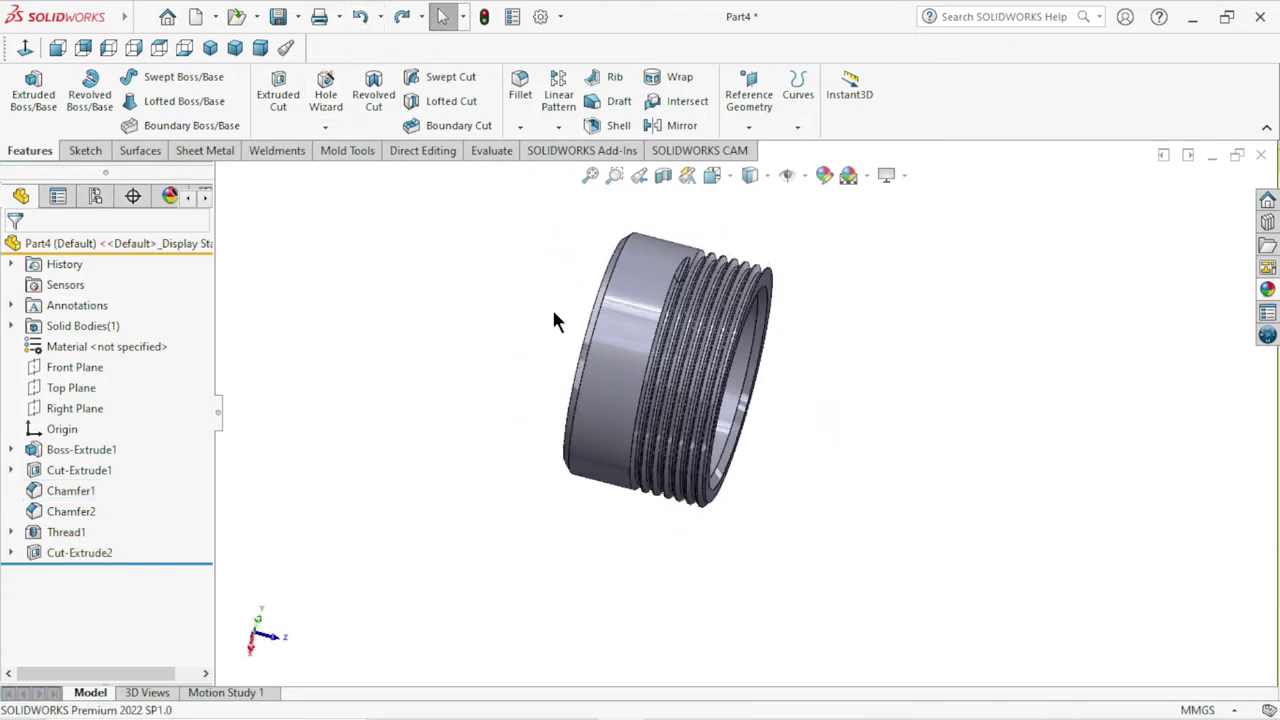
# - Start a new sketch on the ring's front face
pyautogui.moveTo(849, 366)
pyautogui.mouseDown(button='middle')
pyautogui.moveTo(897, 354)
pyautogui.moveTo(823, 343)
pyautogui.moveTo(864, 457)
pyautogui.moveTo(903, 500)
pyautogui.moveTo(903, 568)
pyautogui.moveTo(858, 329)
pyautogui.moveTo(914, 280)
pyautogui.moveTo(954, 311)
pyautogui.moveTo(933, 445)
pyautogui.moveTo(969, 440)
pyautogui.moveTo(1014, 340)
pyautogui.moveTo(1031, 360)
pyautogui.moveTo(1040, 433)
pyautogui.moveTo(1063, 454)
pyautogui.moveTo(771, 331)
pyautogui.mouseUp(button='middle')
pyautogui.press('Escape')
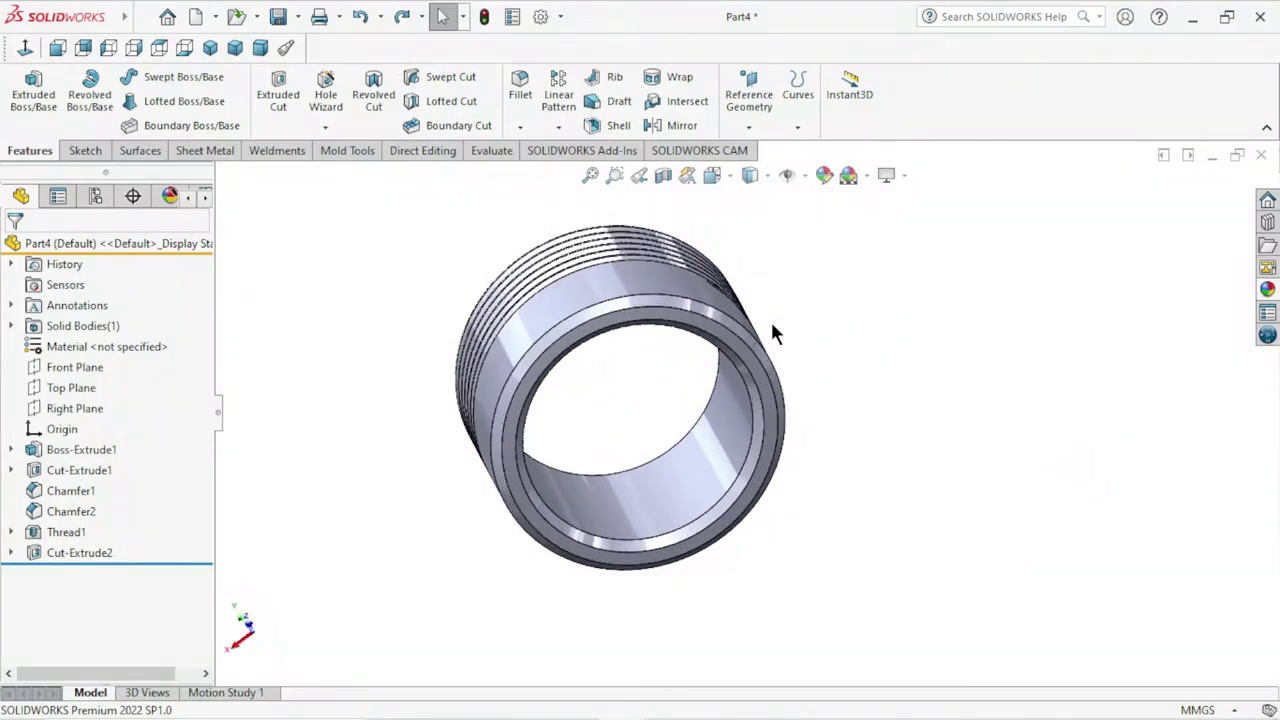
pyautogui.scroll(-2, 786, 383)
pyautogui.click(760, 385)
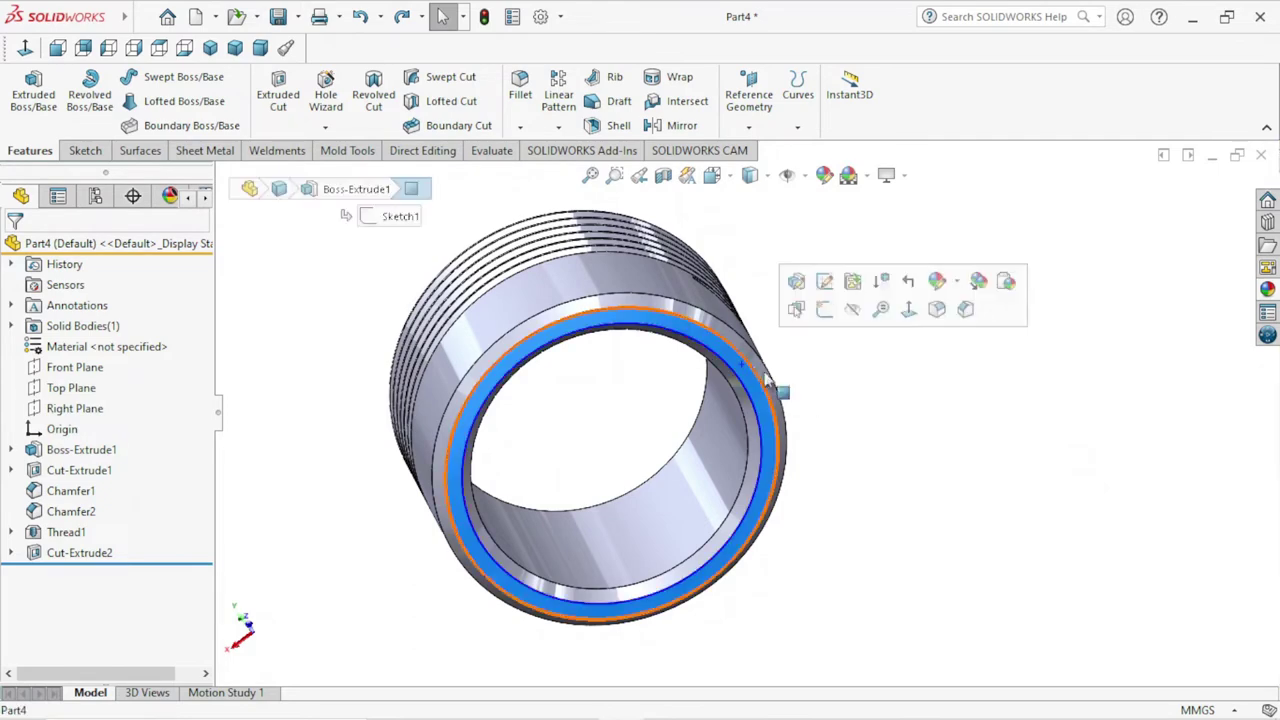
pyautogui.click(824, 310)
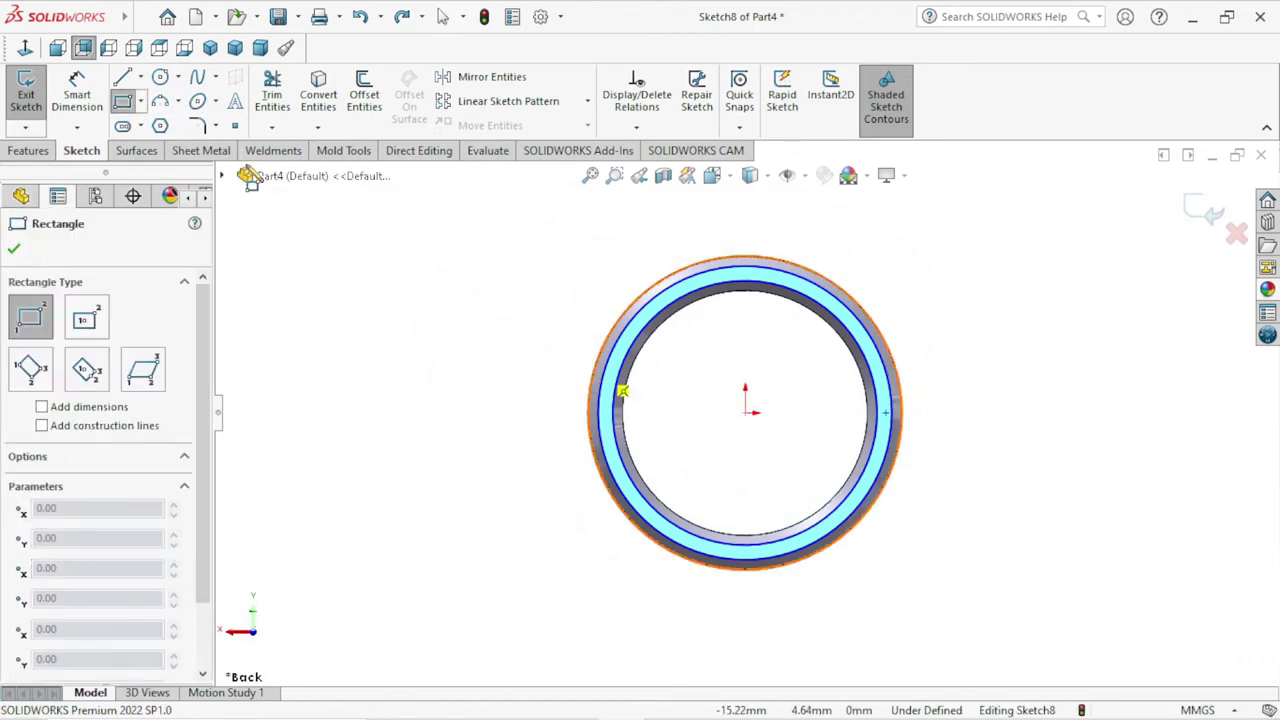
# - Draw a center rectangle from the origin with its corner just outside the ring
pyautogui.click(140, 103)
pyautogui.click(183, 146)
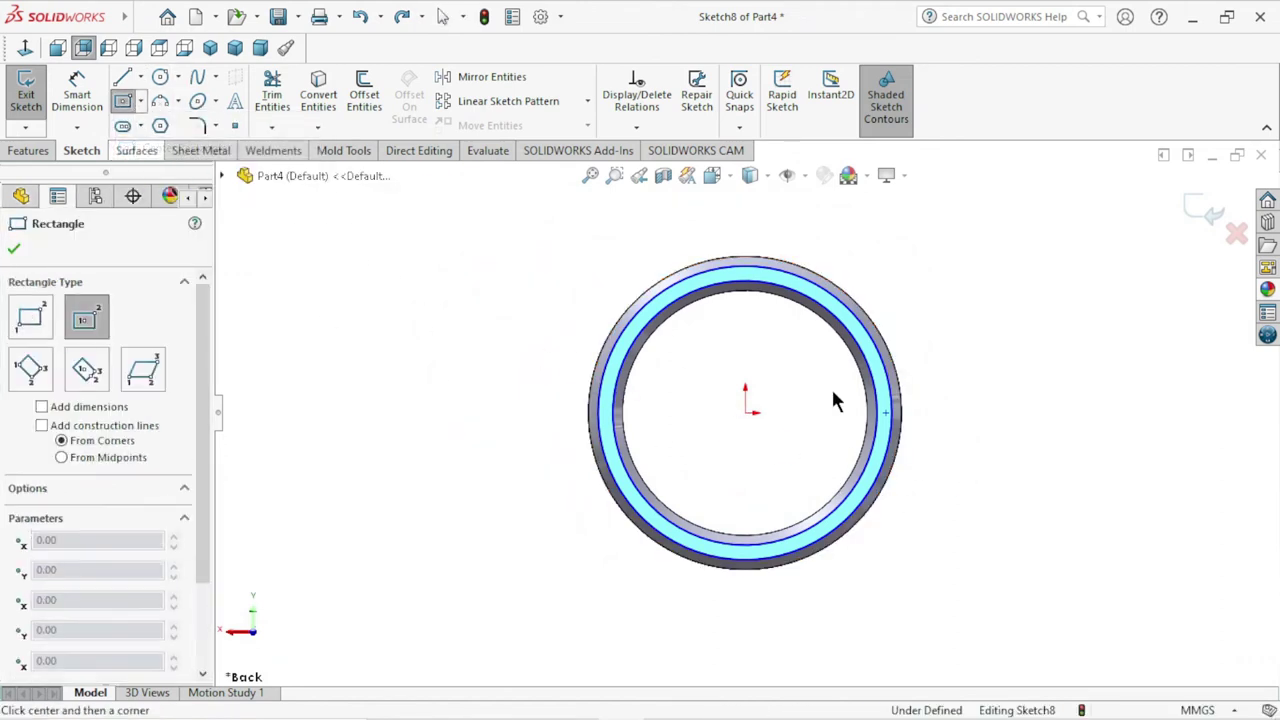
pyautogui.click(745, 413)
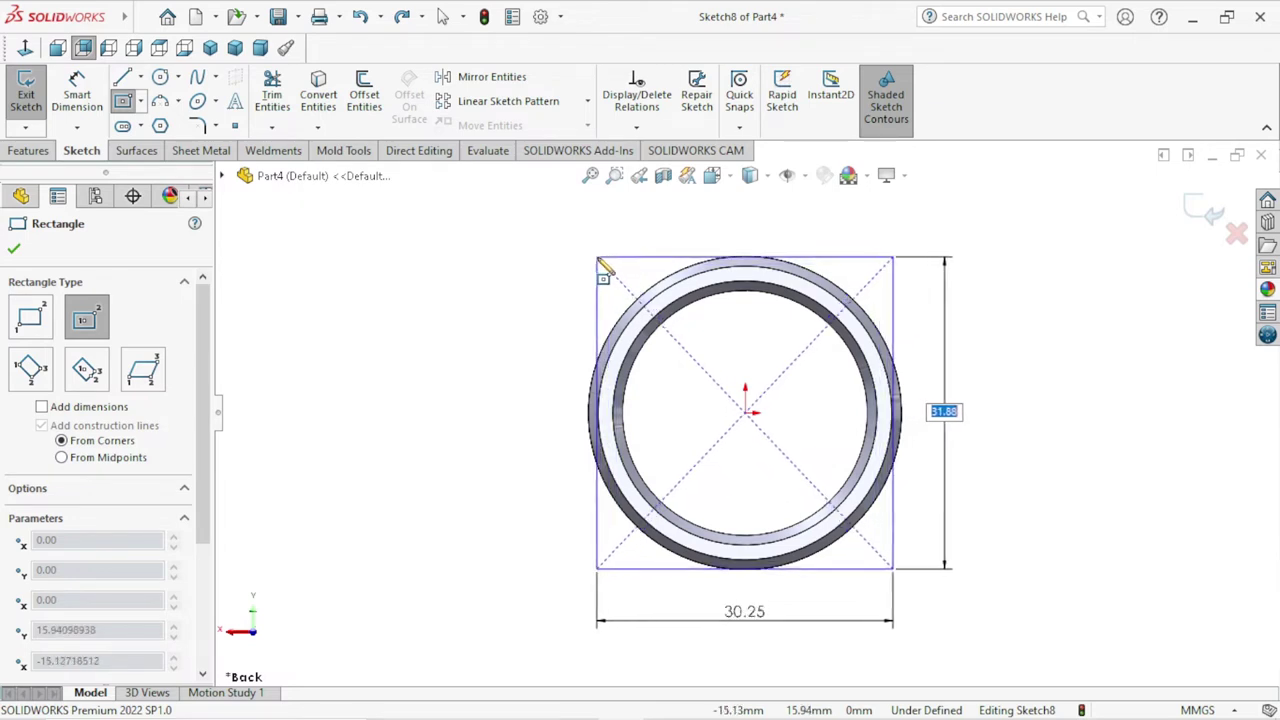
pyautogui.click(598, 267)
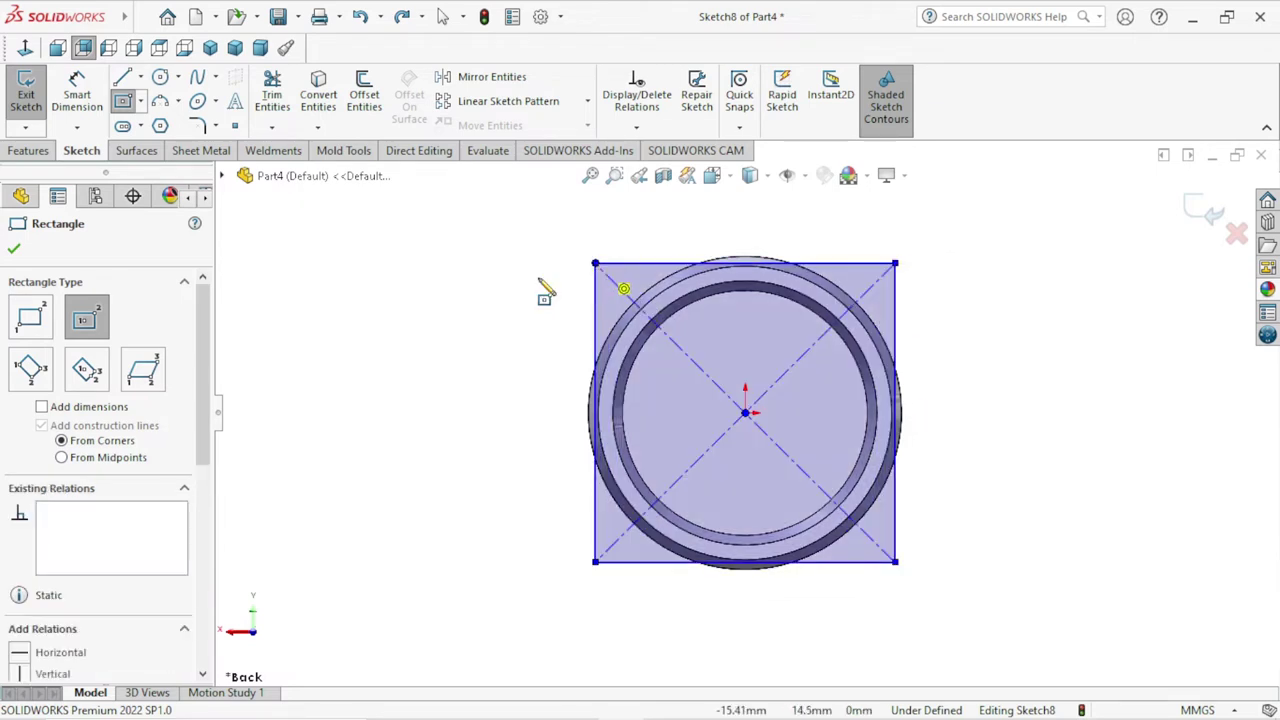
pyautogui.rightClick(434, 300)
pyautogui.click(418, 289)
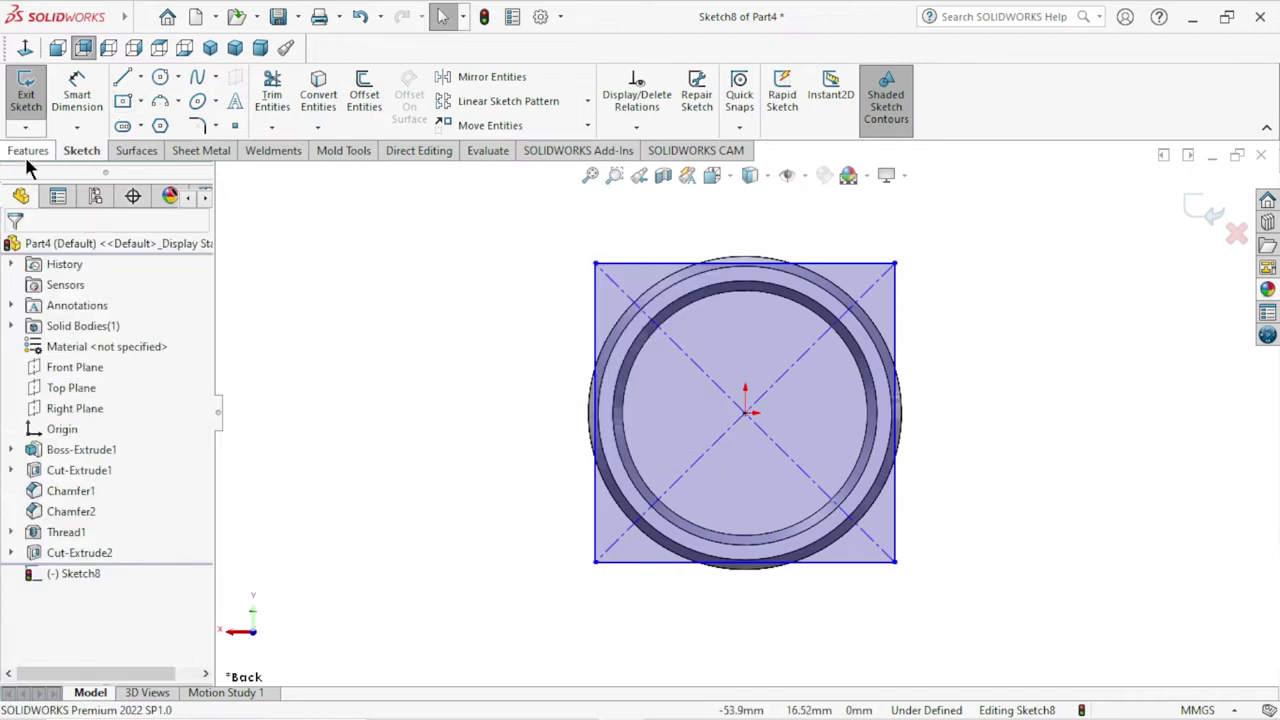
# - Dimension the square's right side to 31 mm
pyautogui.click(74, 100)
pyautogui.click(897, 340)
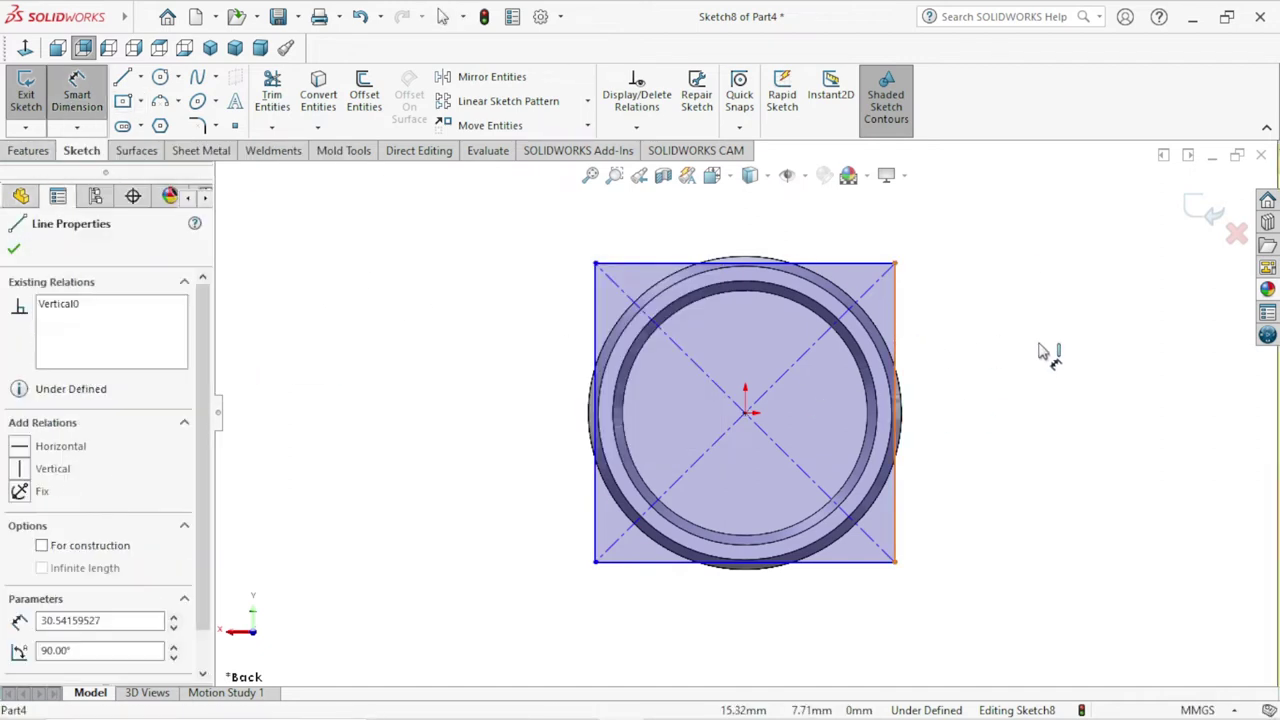
pyautogui.click(1005, 410)
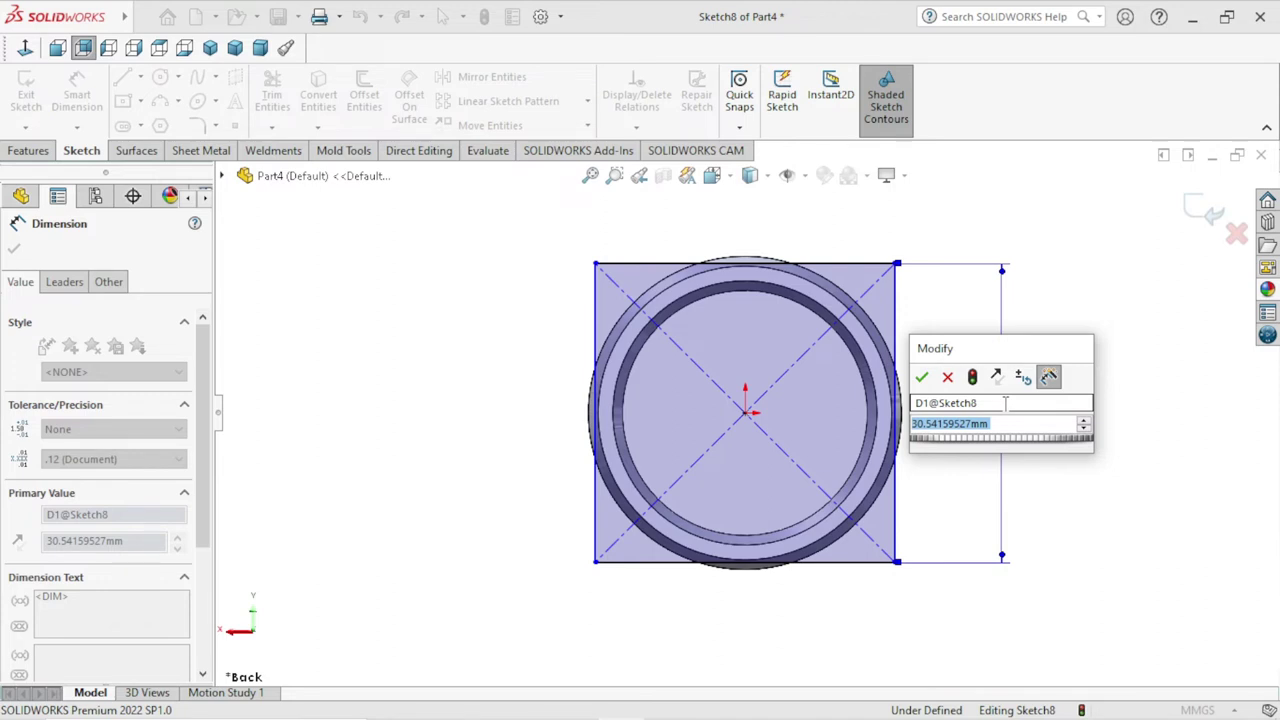
pyautogui.write('31')
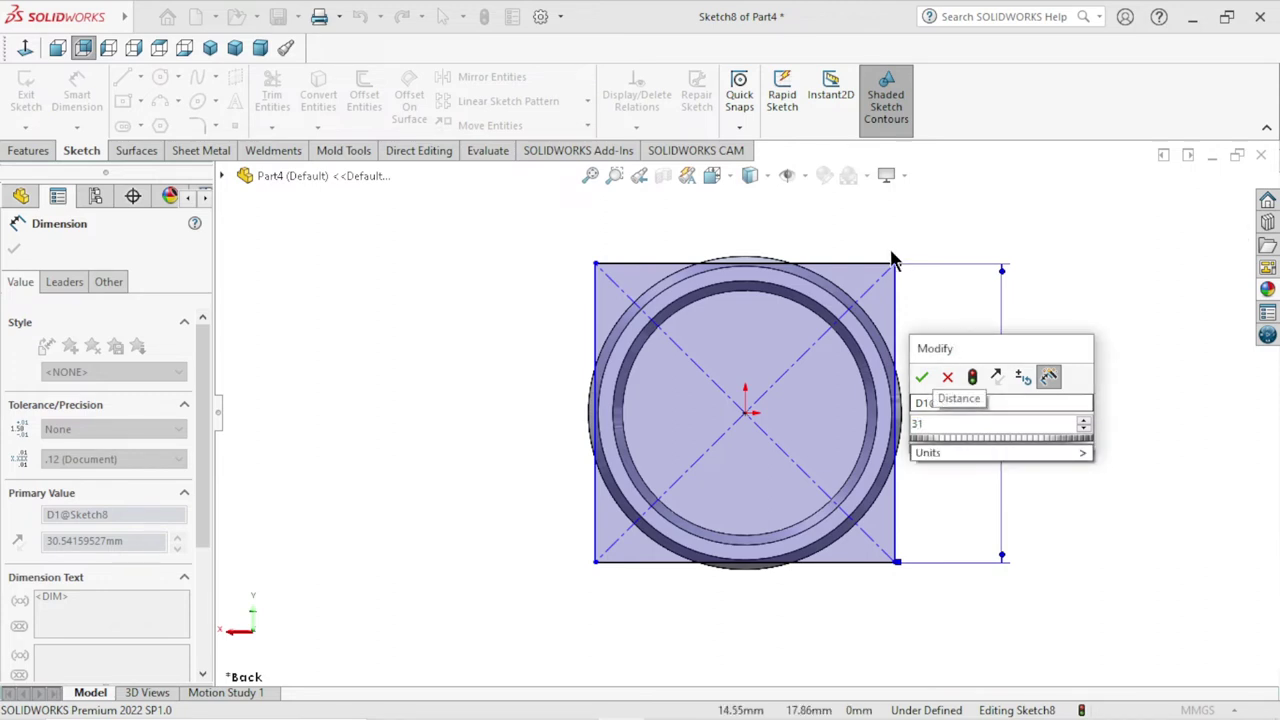
pyautogui.click(921, 375)
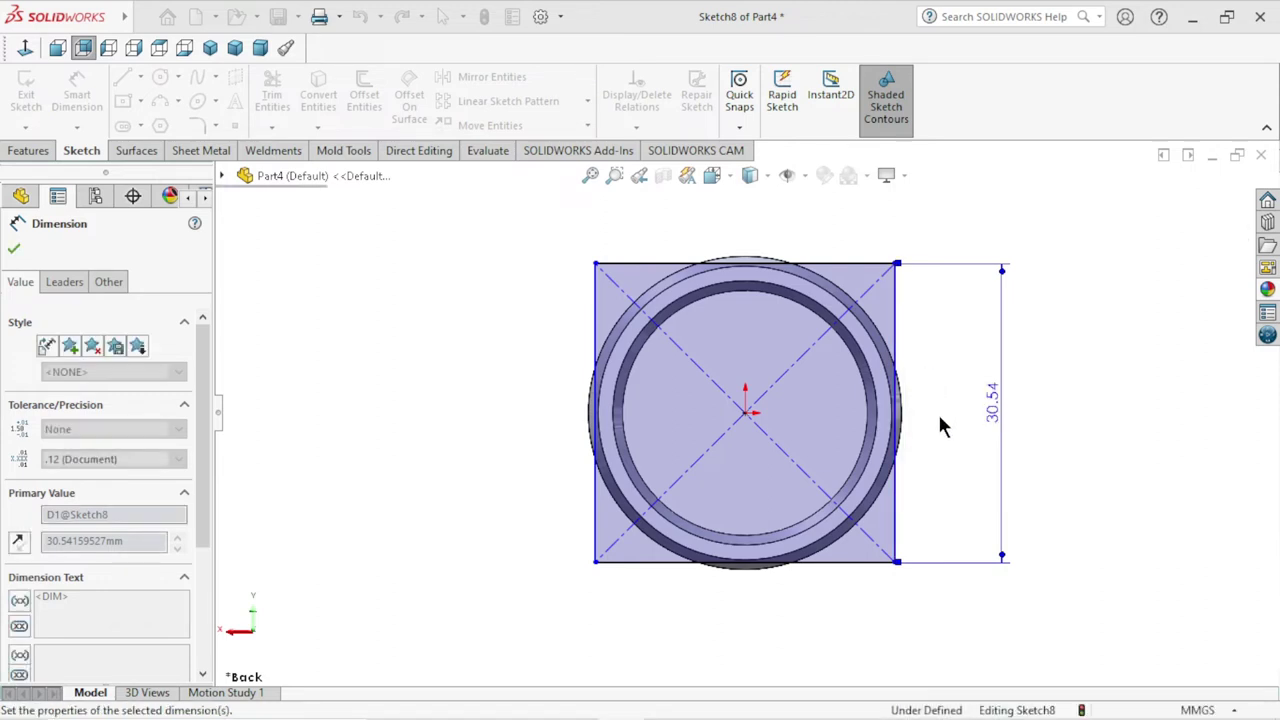
pyautogui.click(15, 252)
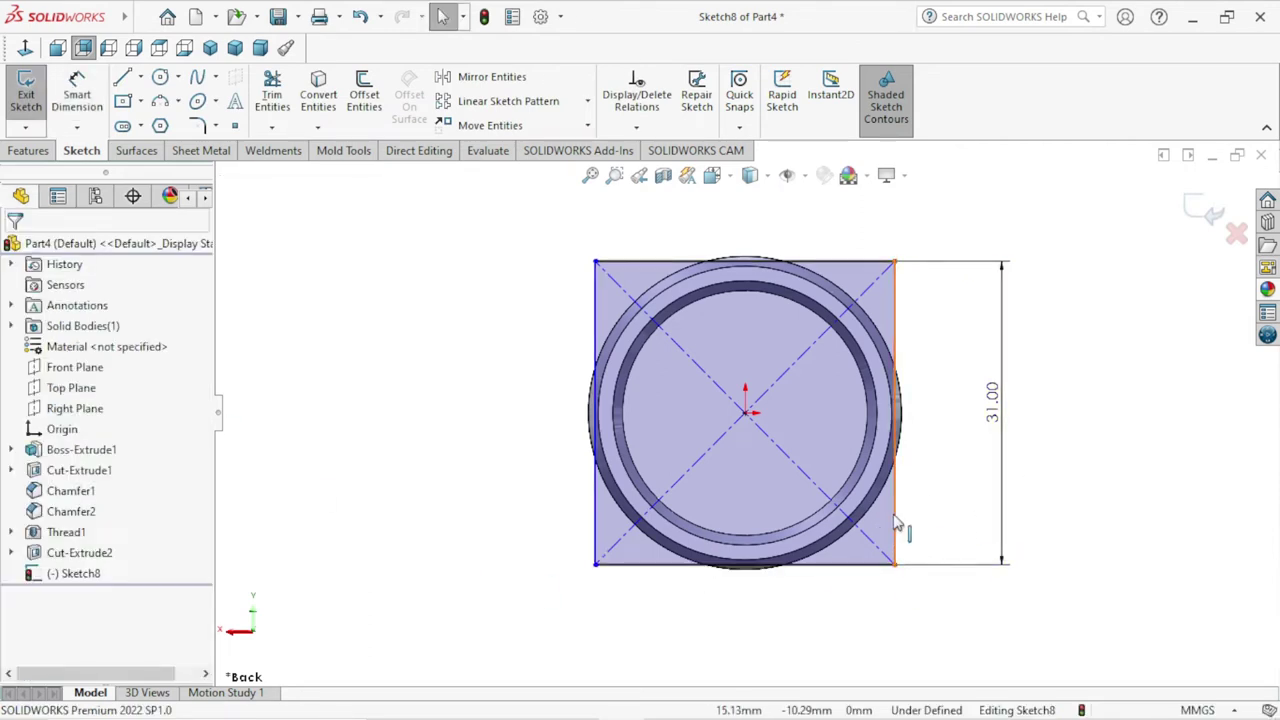
# - Make the square's right and bottom sides equal to fully define it
pyautogui.keyDown('ctrl'); pyautogui.click(662, 564); pyautogui.keyUp('ctrl')
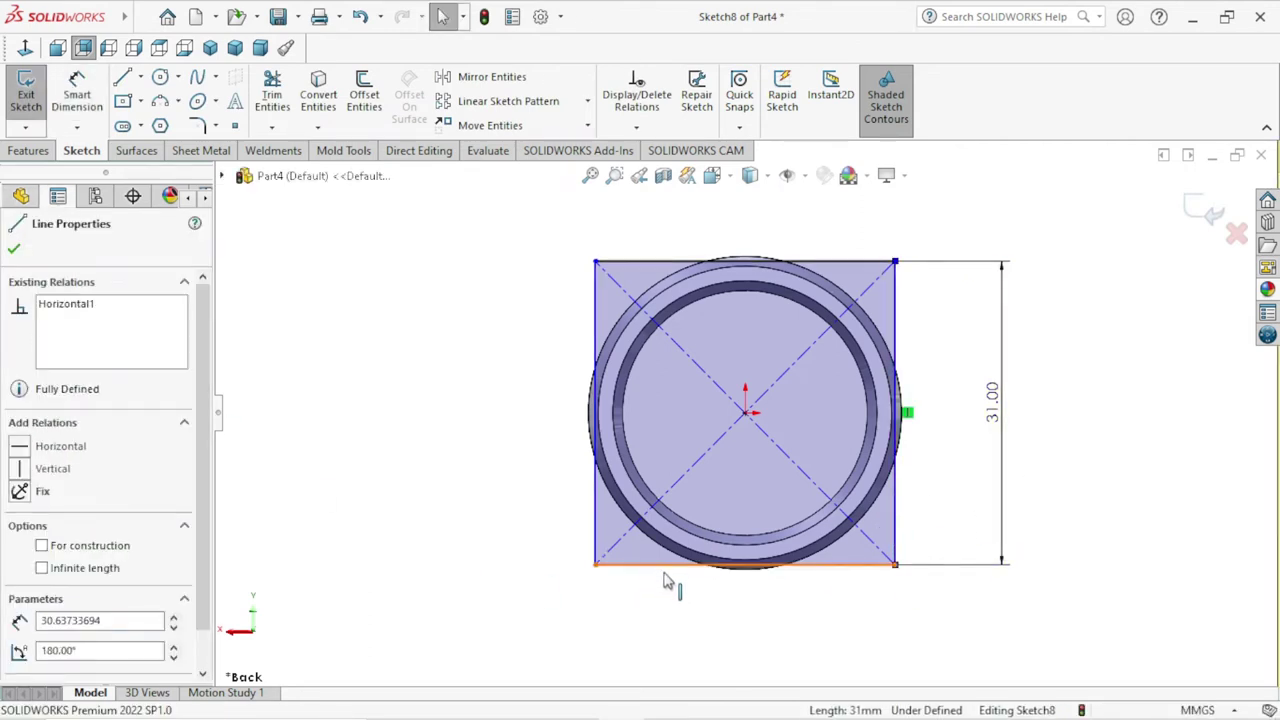
pyautogui.click(845, 481)
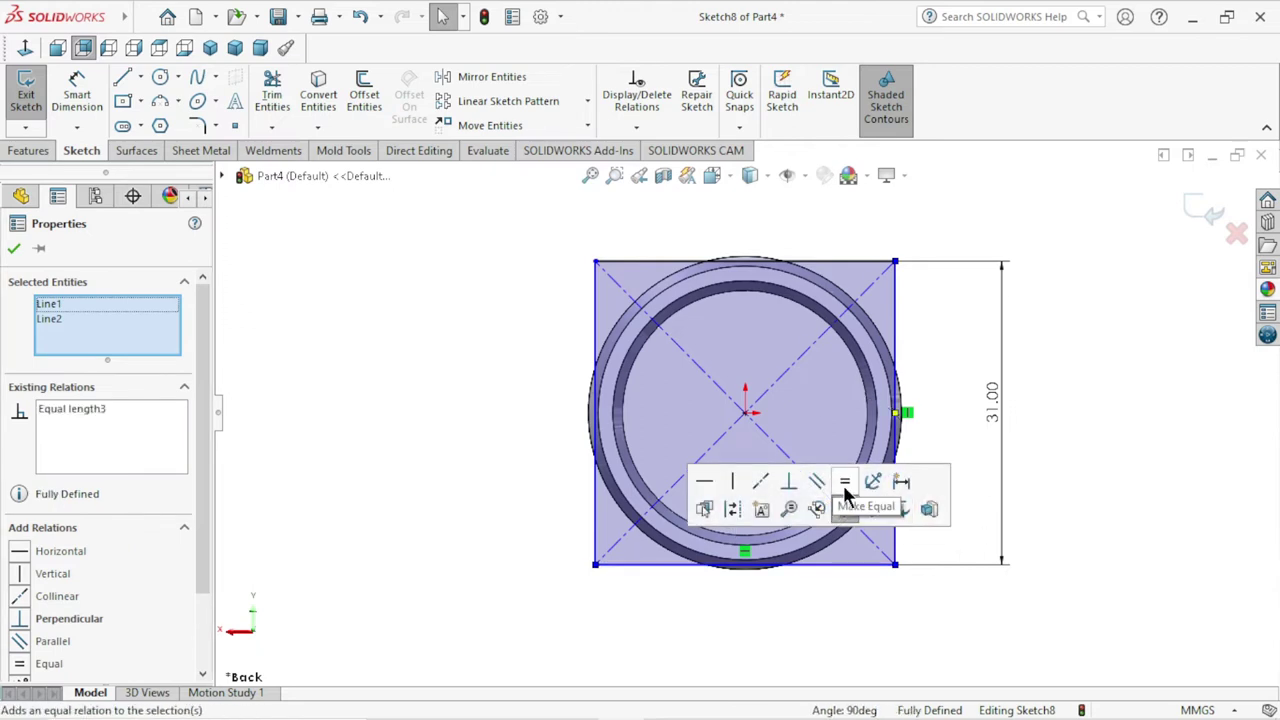
pyautogui.click(14, 249)
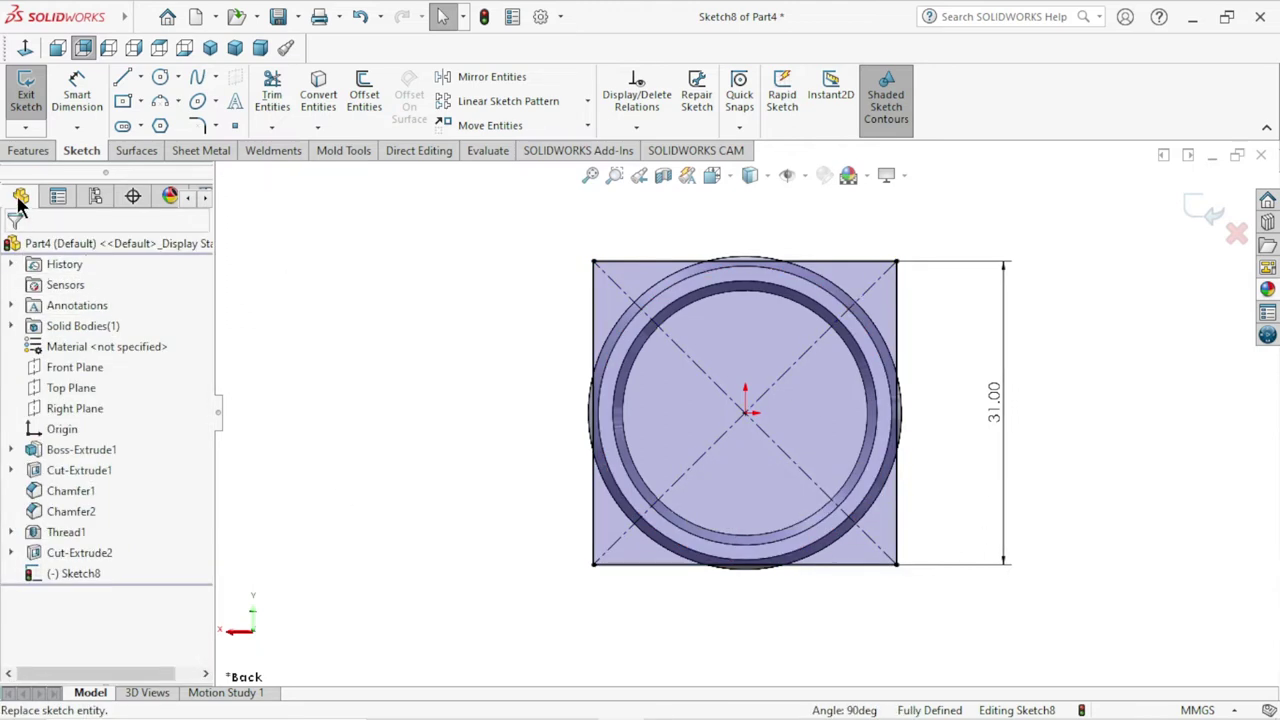
pyautogui.click(14, 151)
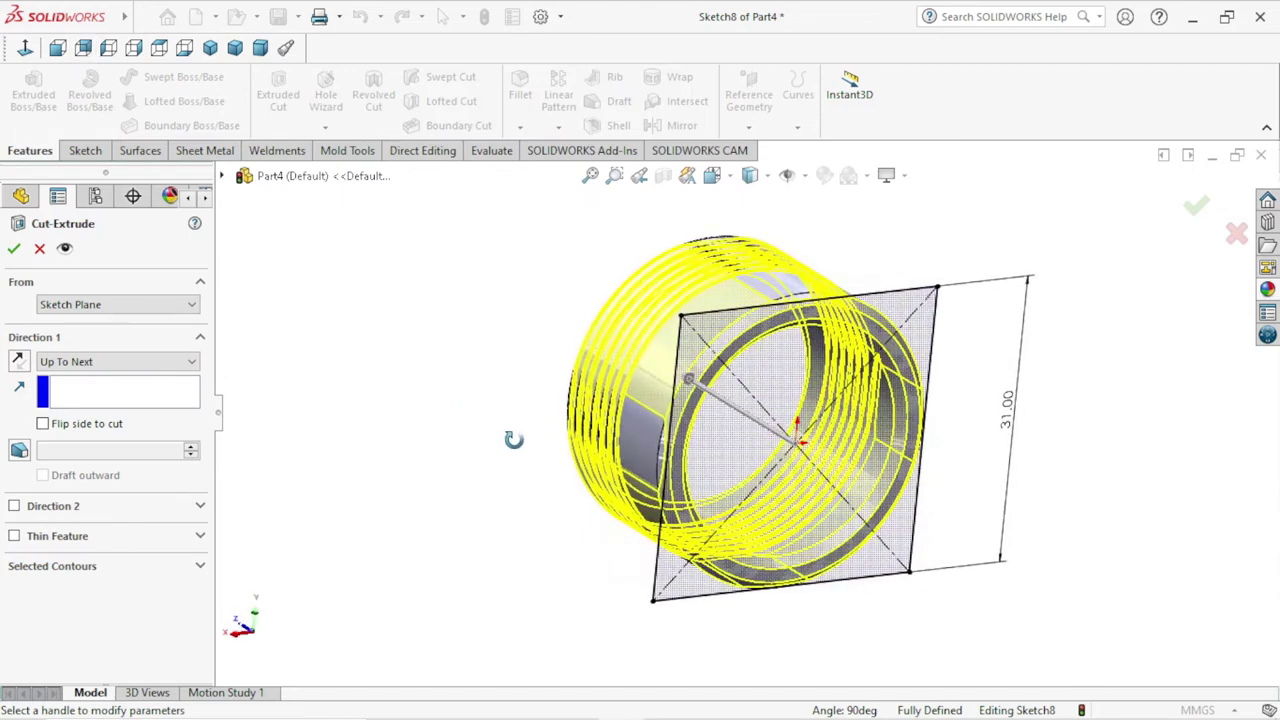
# - Cut 9 mm Blind outside the 31 mm square, with Flip side to cut, forming the flats
pyautogui.click(42, 424)
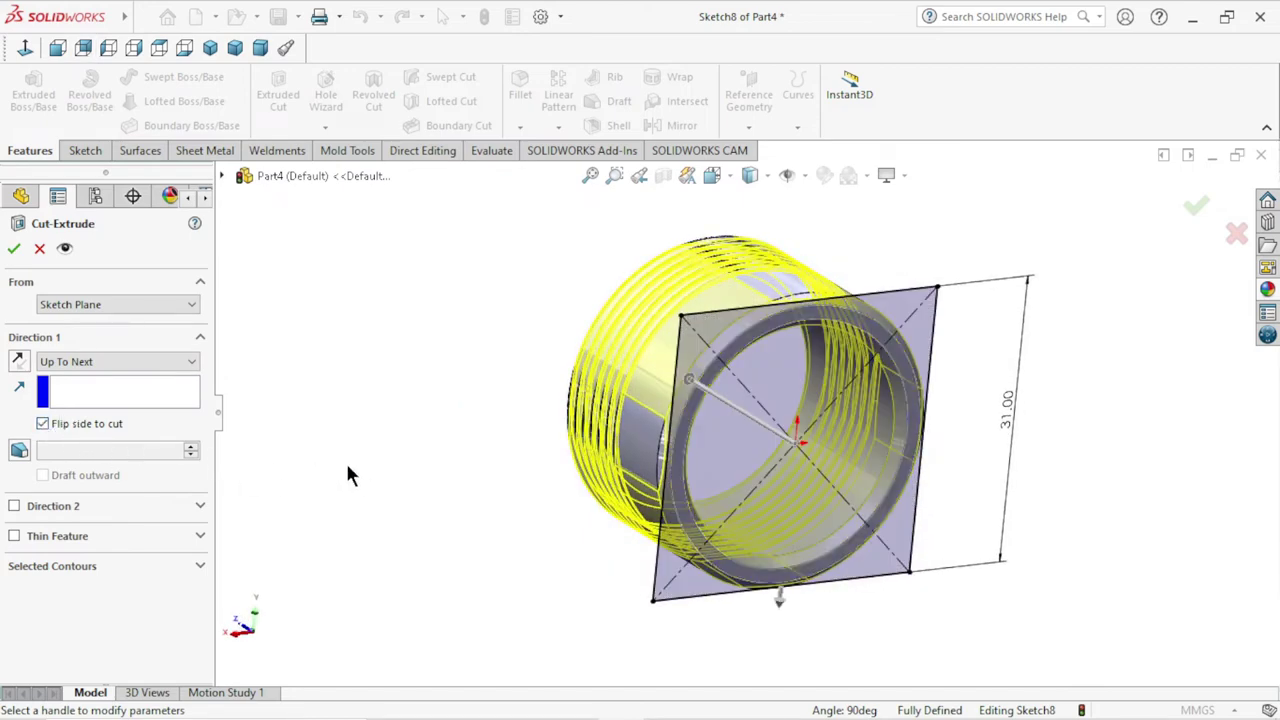
pyautogui.click(142, 362)
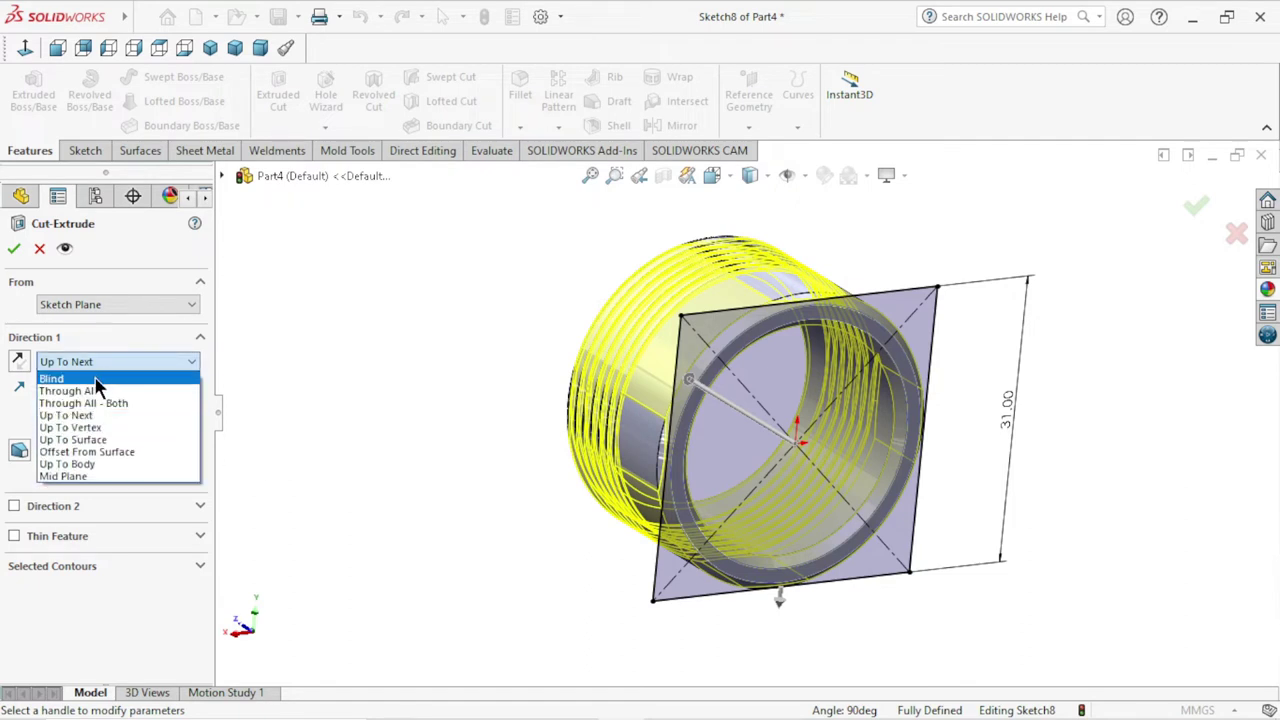
pyautogui.click(97, 380)
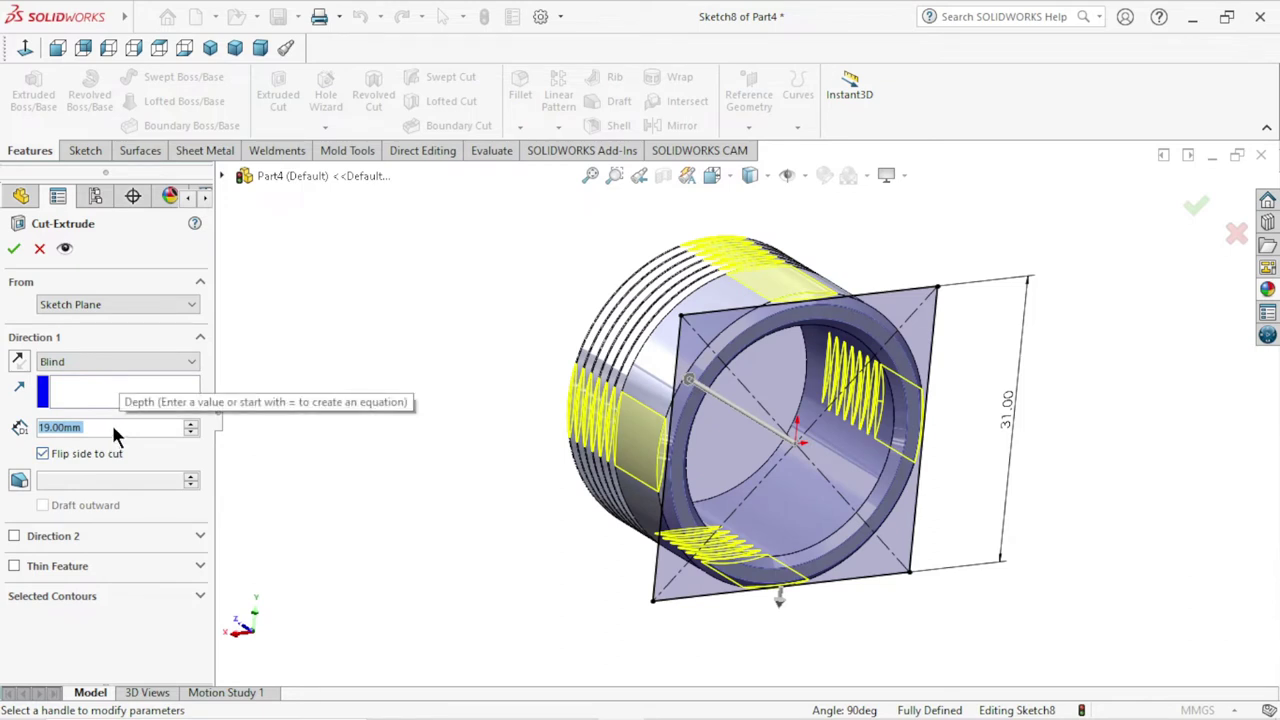
pyautogui.write('9')
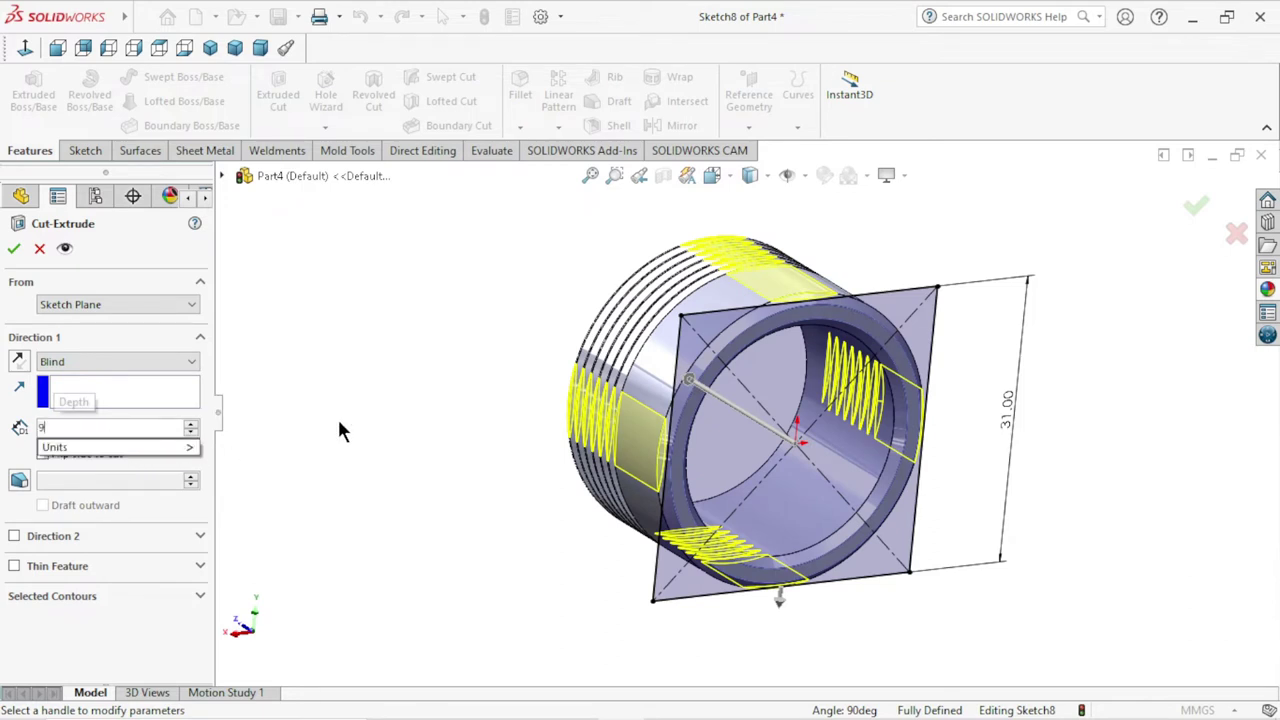
pyautogui.press('Return')
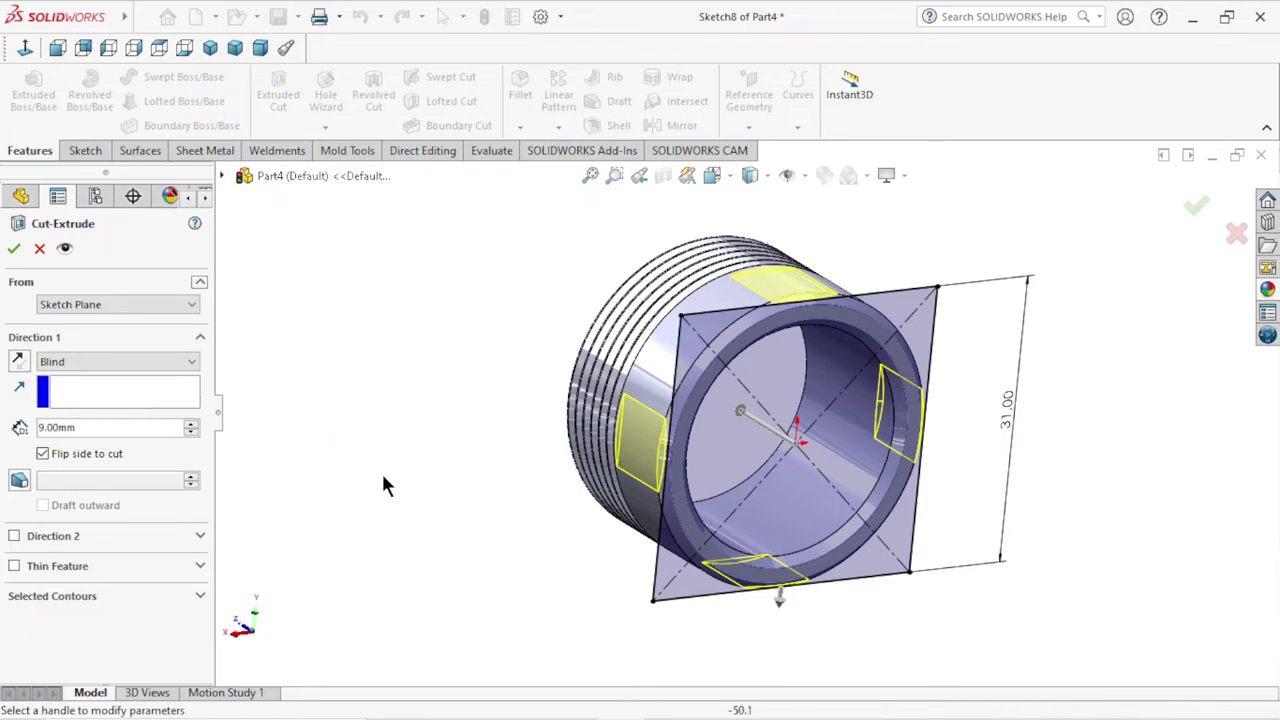
pyautogui.moveTo(358, 441)
pyautogui.mouseDown(button='middle')
pyautogui.moveTo(414, 426)
pyautogui.moveTo(437, 397)
pyautogui.moveTo(451, 331)
pyautogui.moveTo(410, 330)
pyautogui.mouseUp(button='middle')
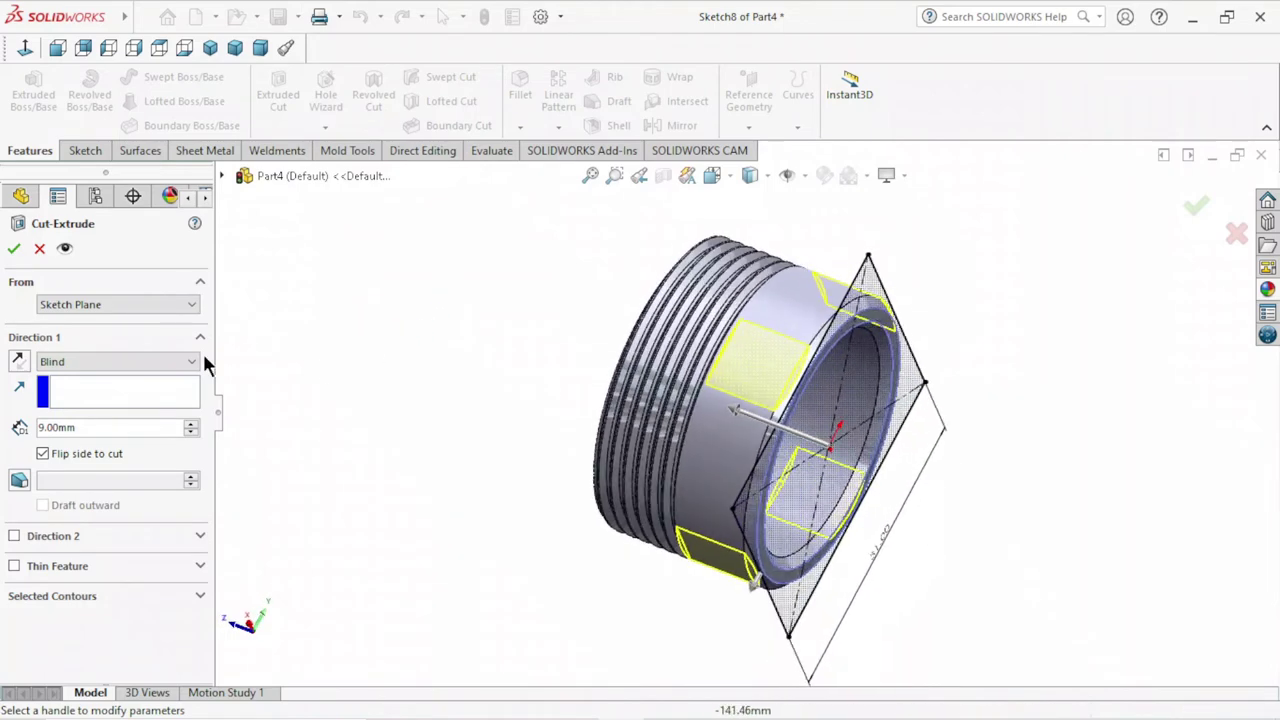
pyautogui.click(14, 248)
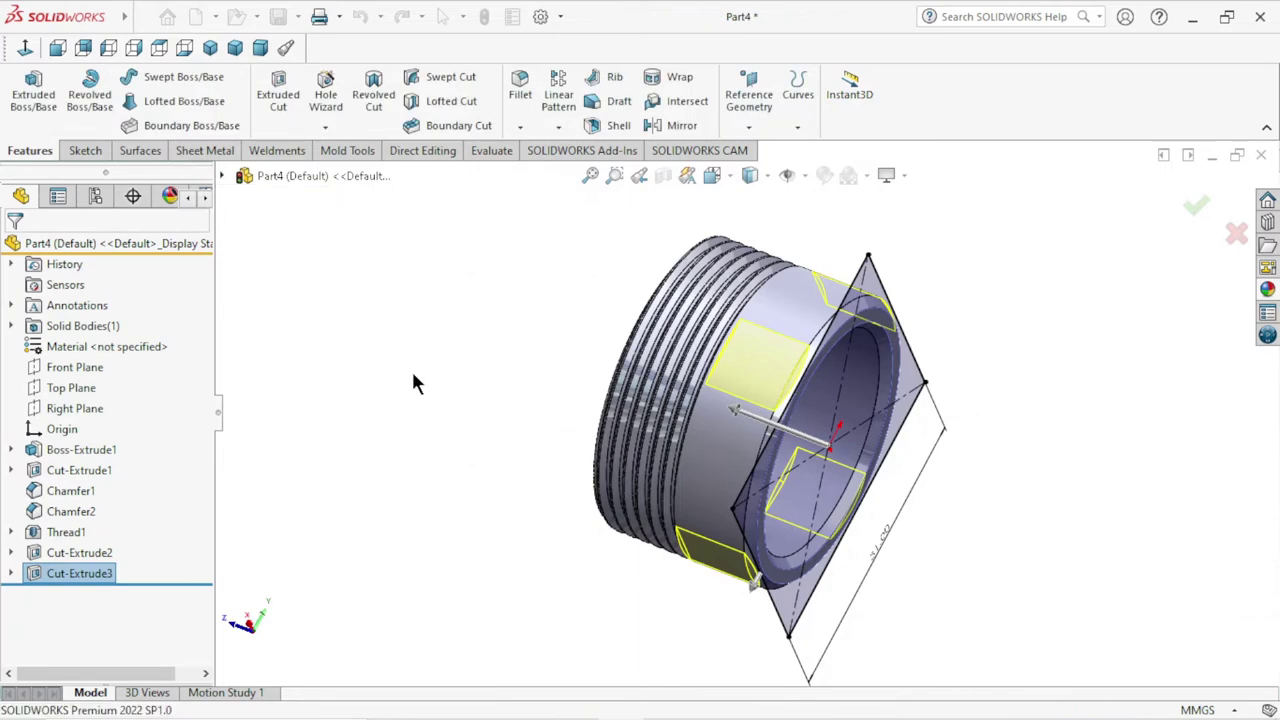
# - Set up a Hole Wizard Straight Tap hole: ISO standard, Tapped hole type, size M3
pyautogui.moveTo(460, 445)
pyautogui.mouseDown(button='middle')
pyautogui.moveTo(408, 349)
pyautogui.moveTo(350, 390)
pyautogui.moveTo(297, 354)
pyautogui.moveTo(364, 254)
pyautogui.moveTo(277, 194)
pyautogui.moveTo(266, 260)
pyautogui.moveTo(270, 100)
pyautogui.moveTo(283, 363)
pyautogui.moveTo(474, 520)
pyautogui.moveTo(333, 500)
pyautogui.moveTo(426, 340)
pyautogui.moveTo(423, 517)
pyautogui.moveTo(451, 538)
pyautogui.mouseUp(button='middle')
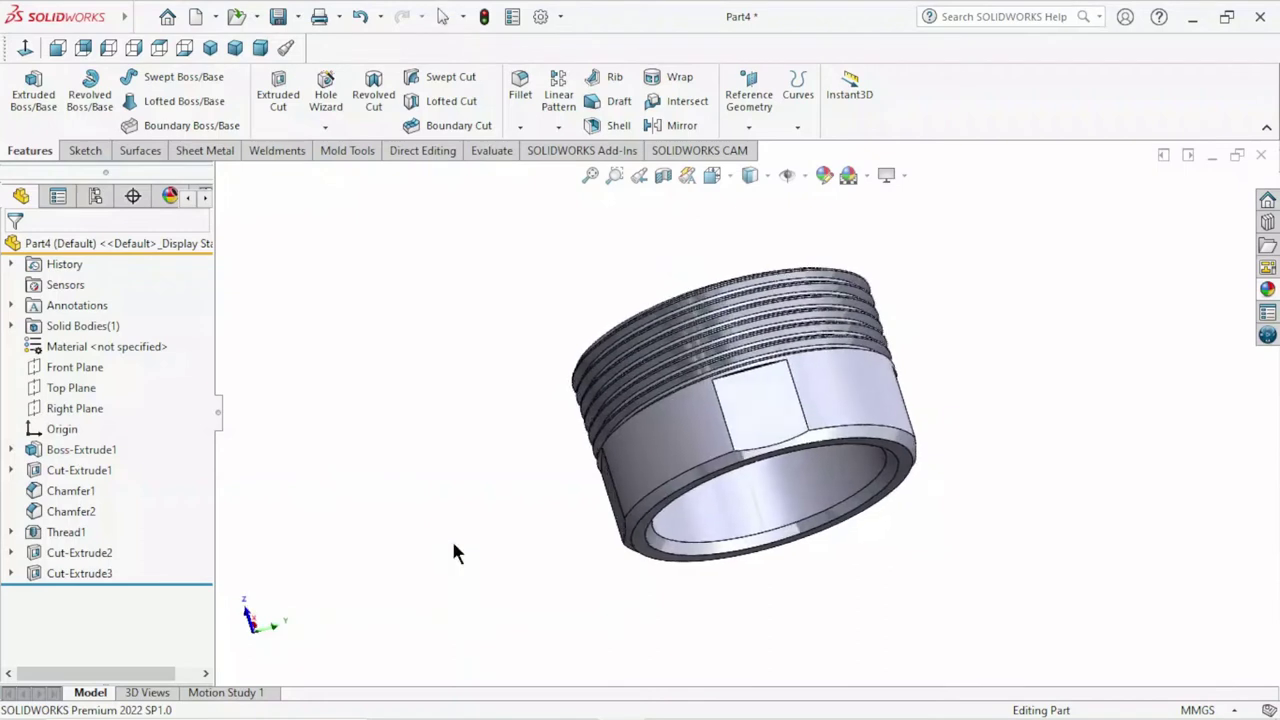
pyautogui.click(330, 92)
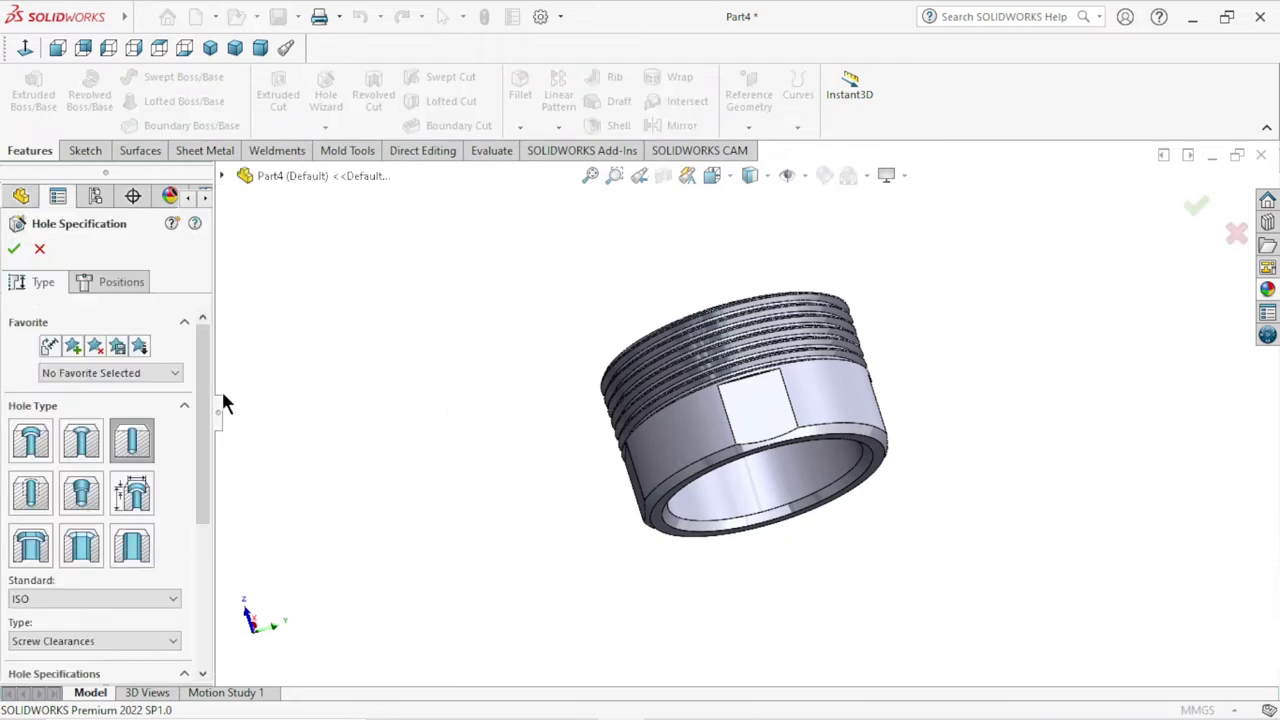
pyautogui.click(34, 505)
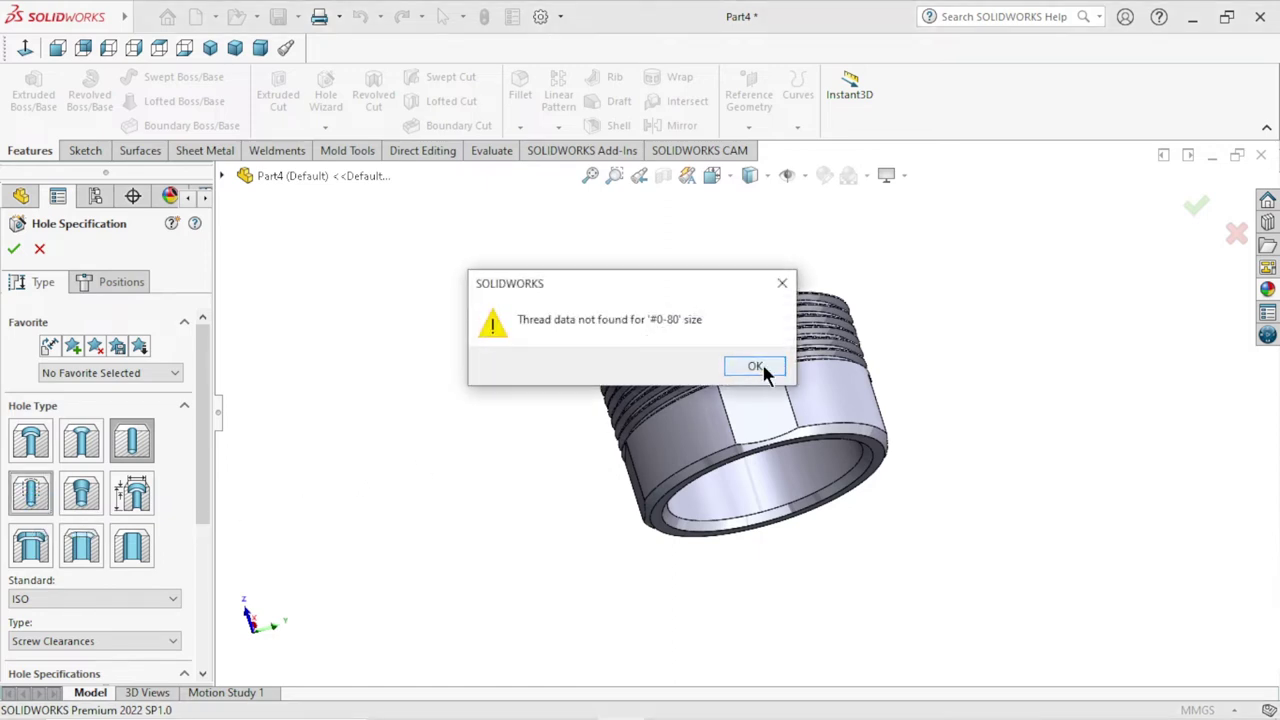
pyautogui.click(762, 366)
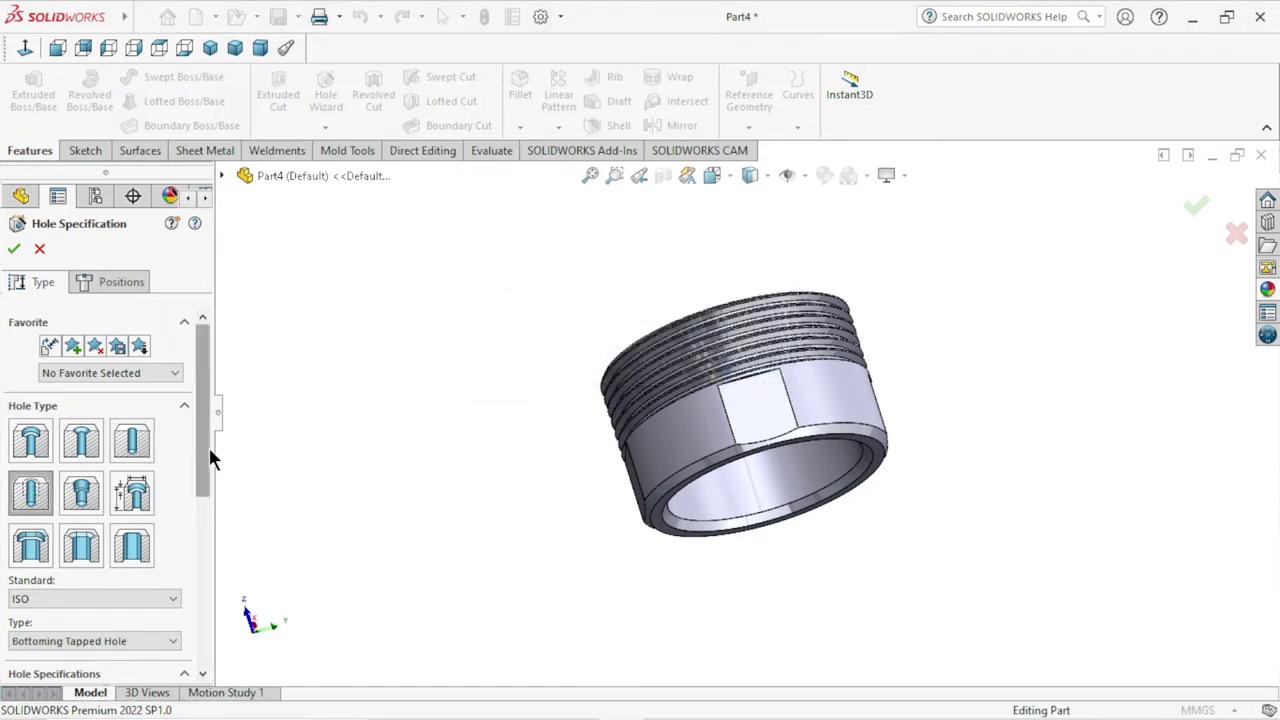
pyautogui.moveTo(203, 440); pyautogui.dragTo(206, 530)
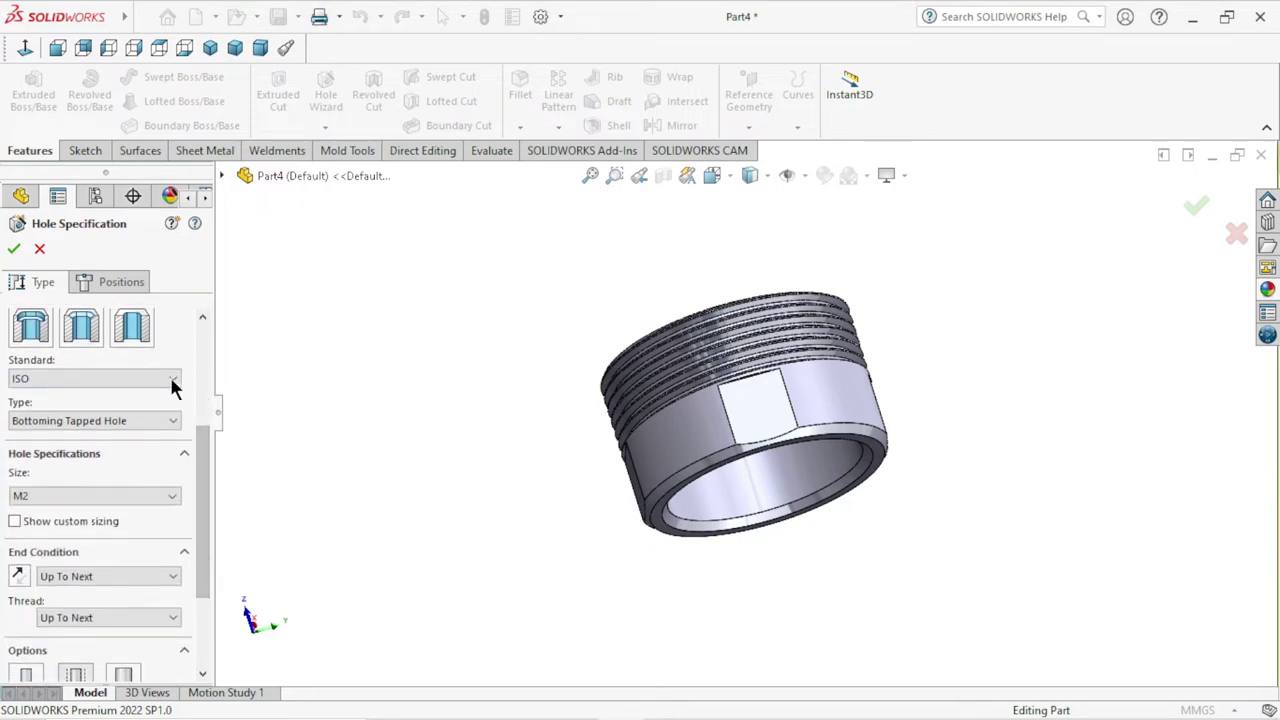
pyautogui.click(172, 382)
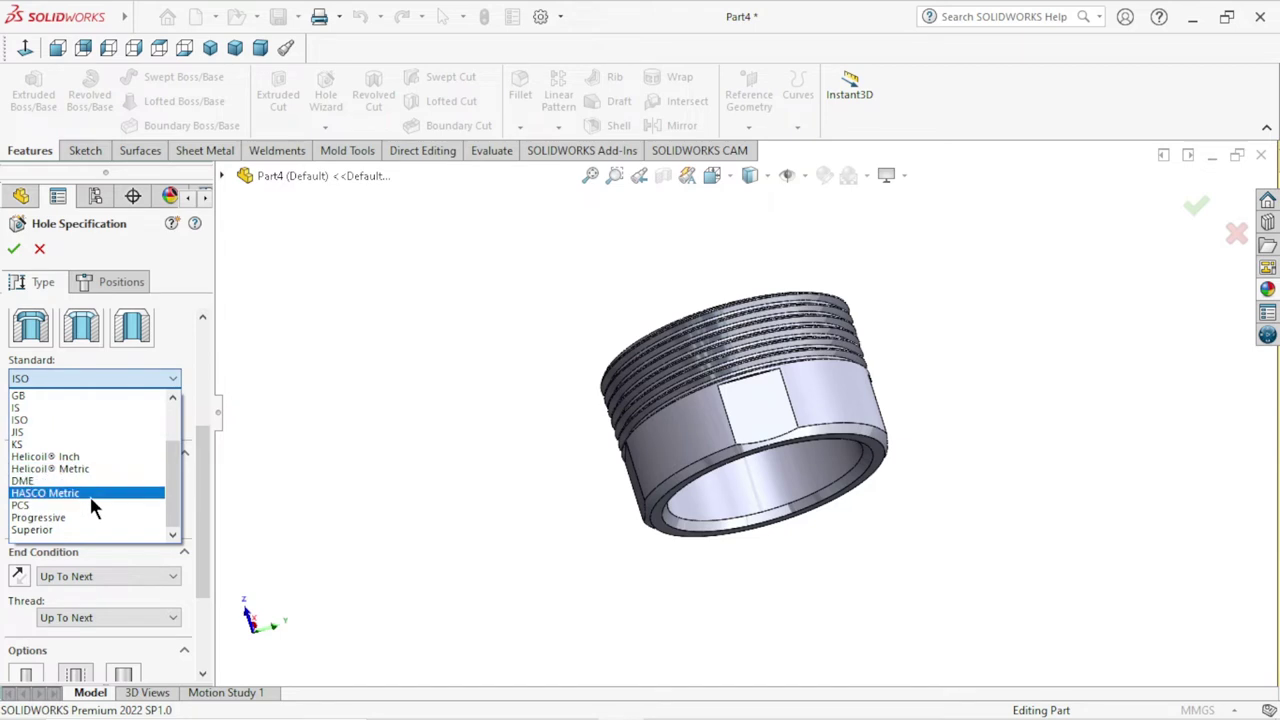
pyautogui.click(38, 425)
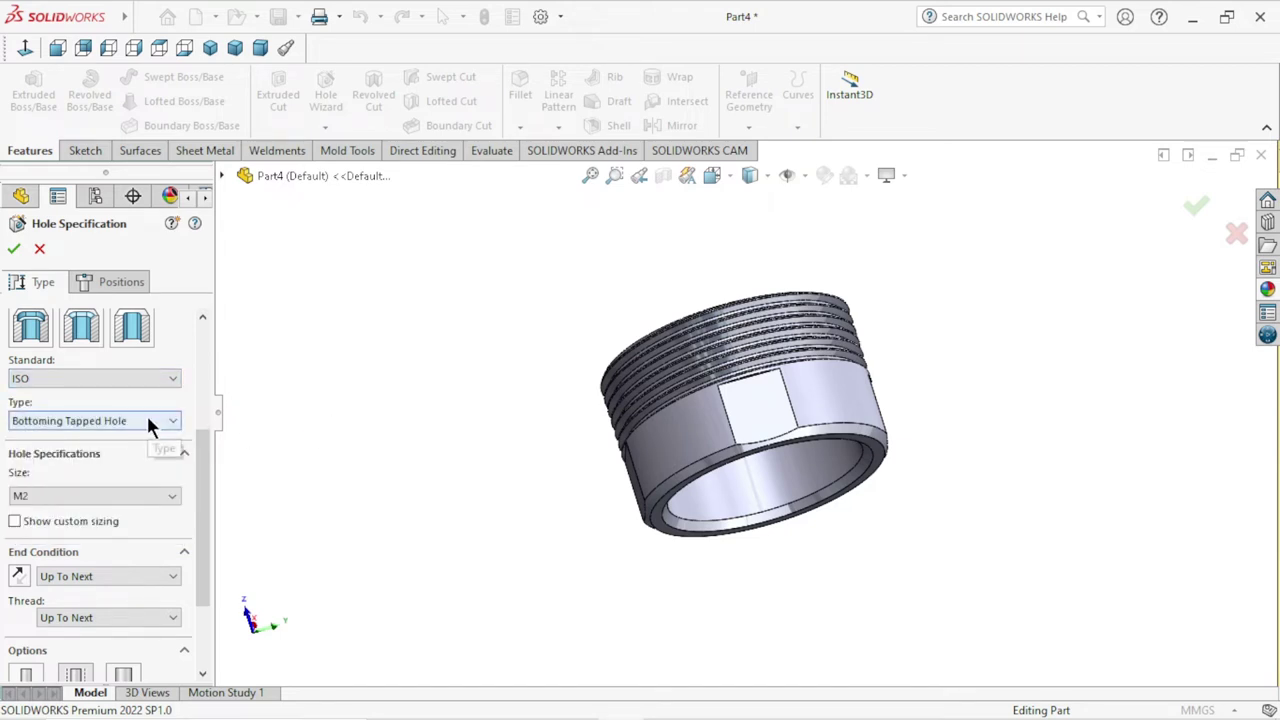
pyautogui.click(148, 424)
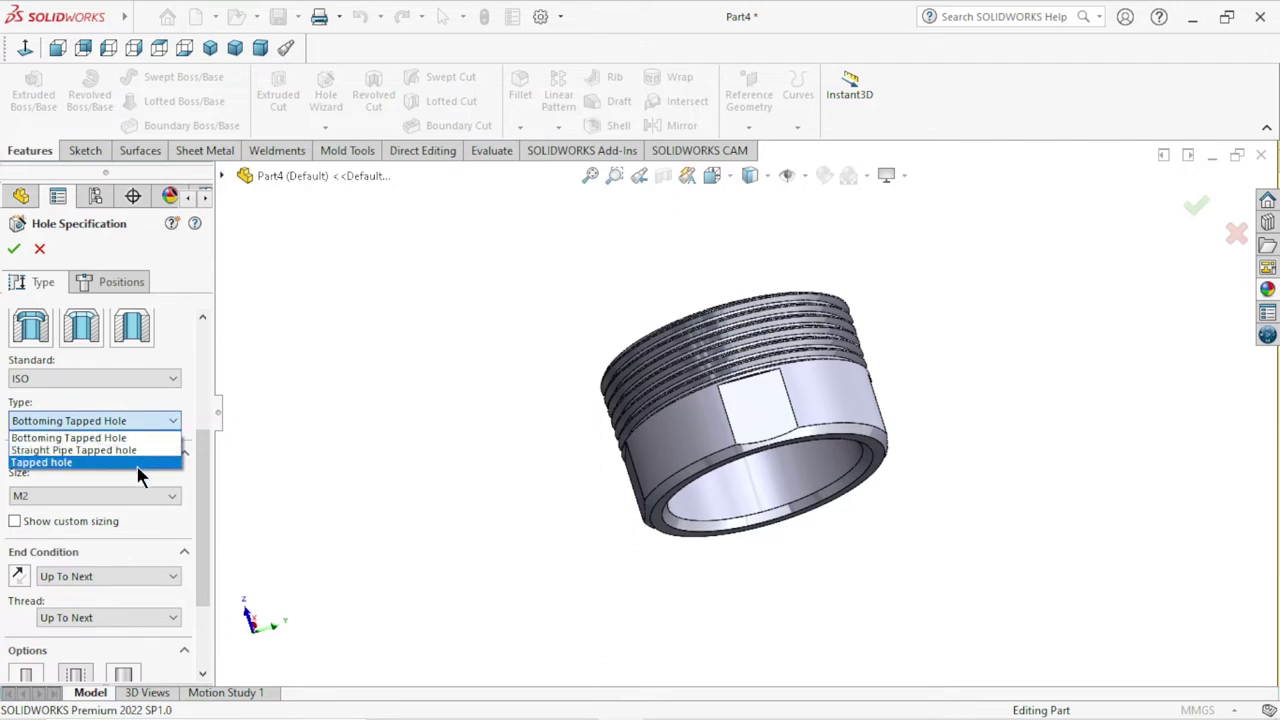
pyautogui.click(135, 461)
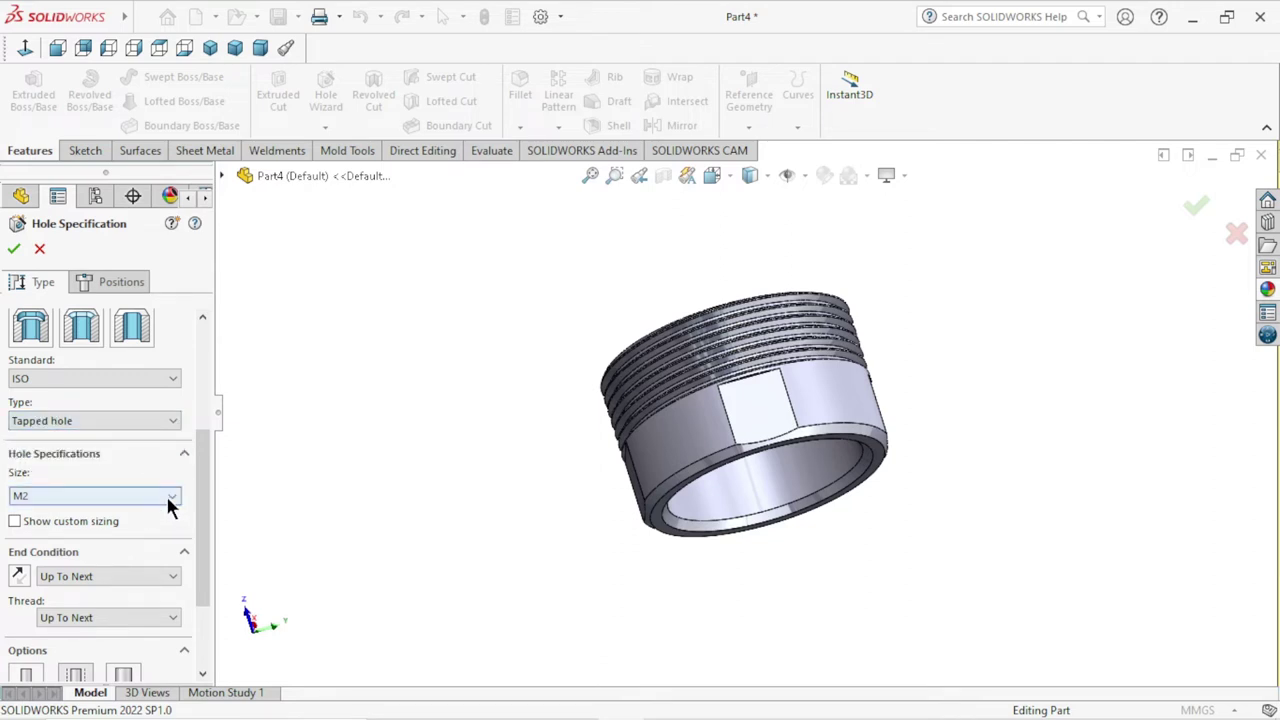
pyautogui.click(168, 497)
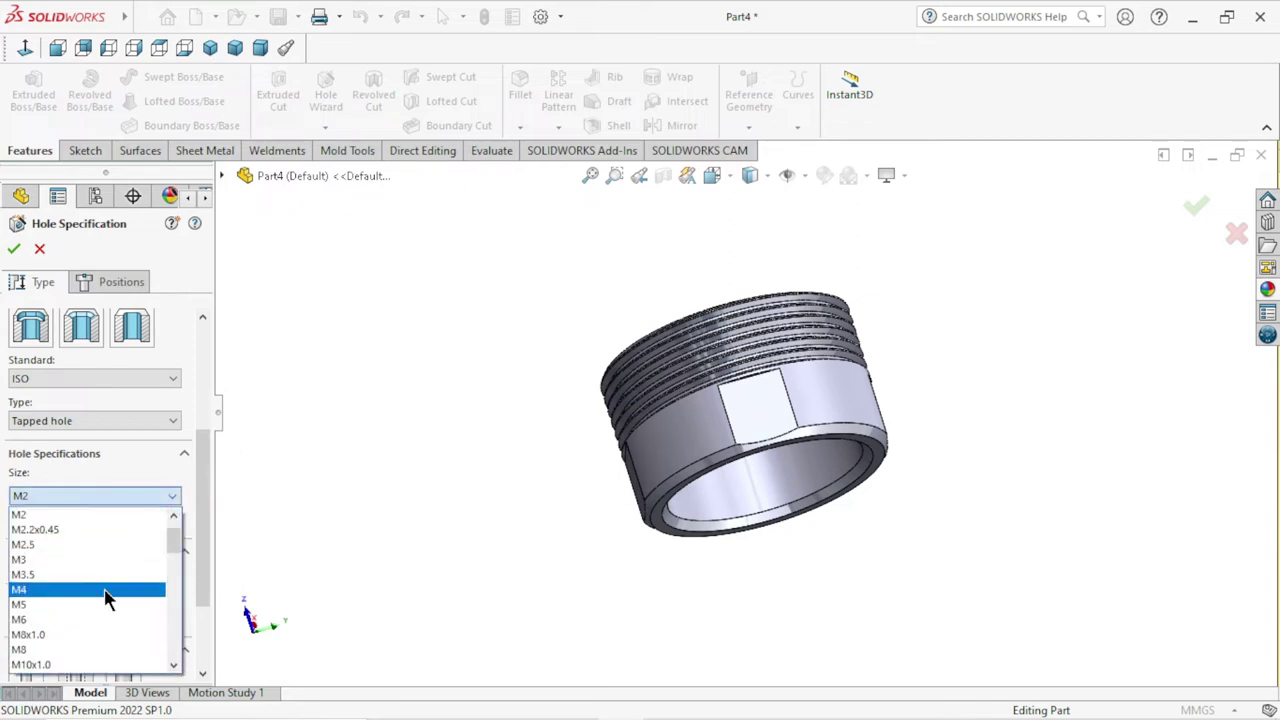
pyautogui.click(50, 560)
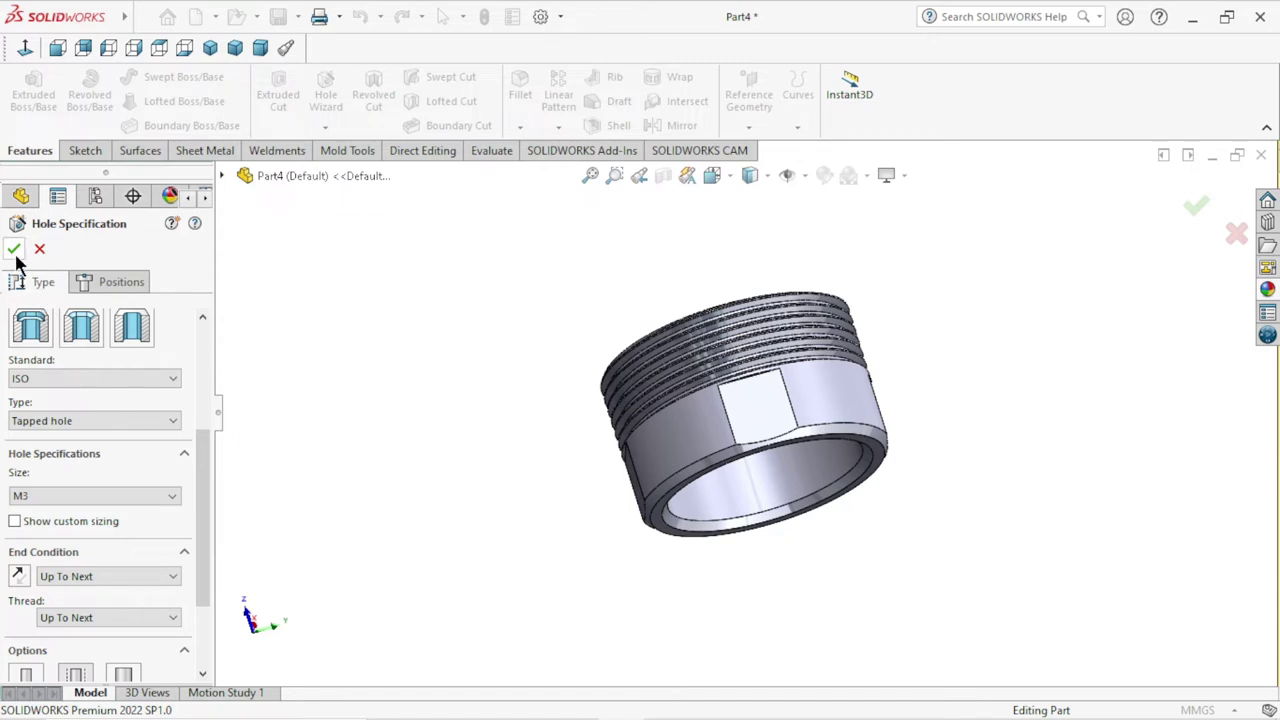
# - Pick a wrench flat, view it face-on, and place the hole centre point on it
pyautogui.click(112, 288)
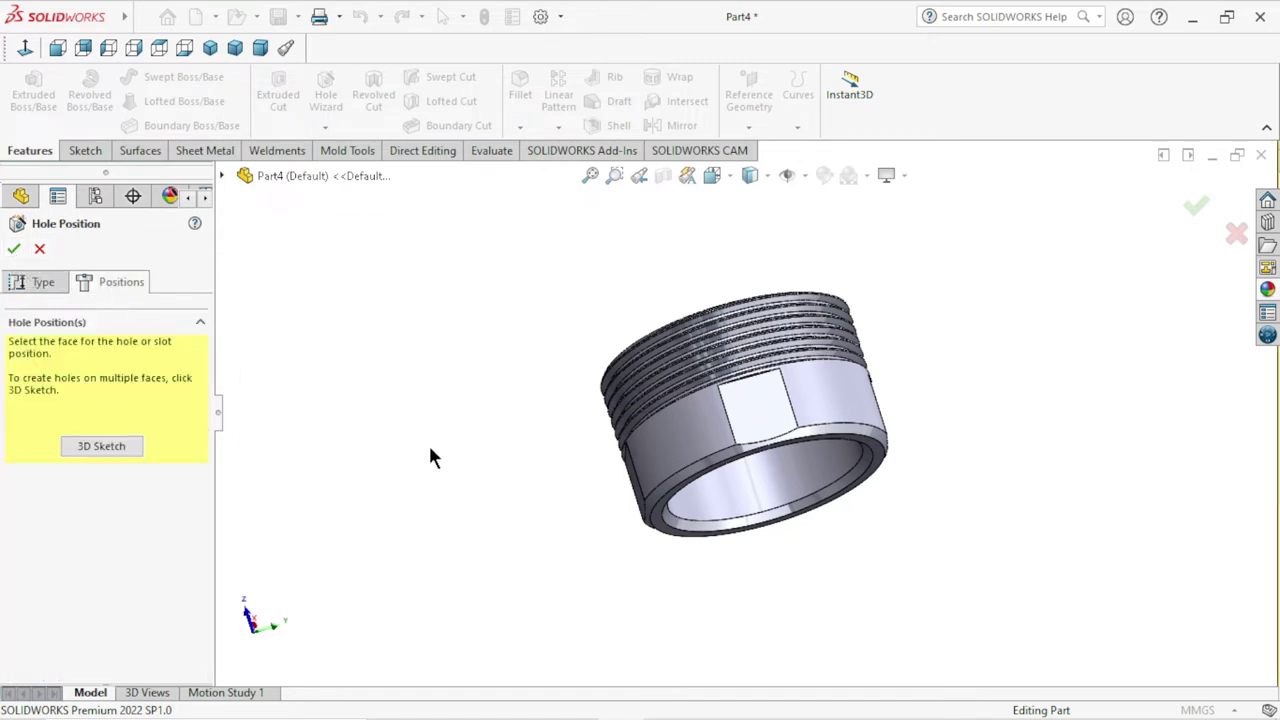
pyautogui.click(766, 417)
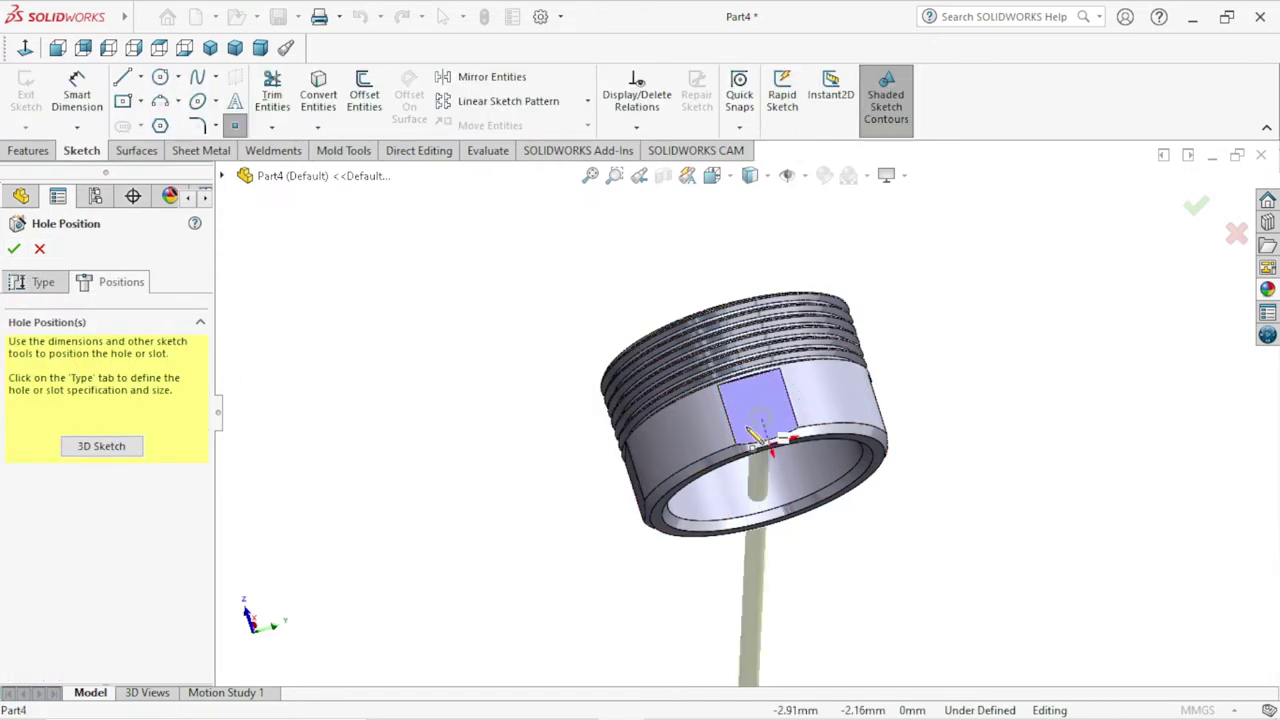
pyautogui.click(25, 47)
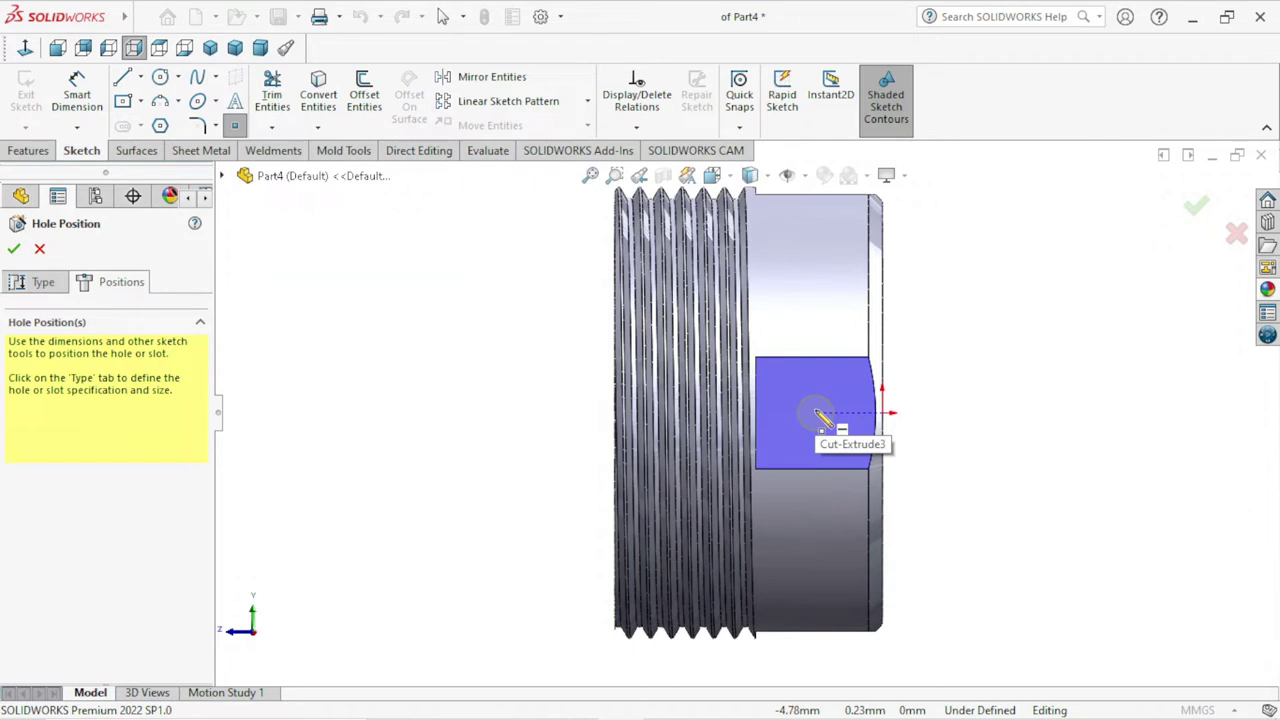
pyautogui.click(816, 412)
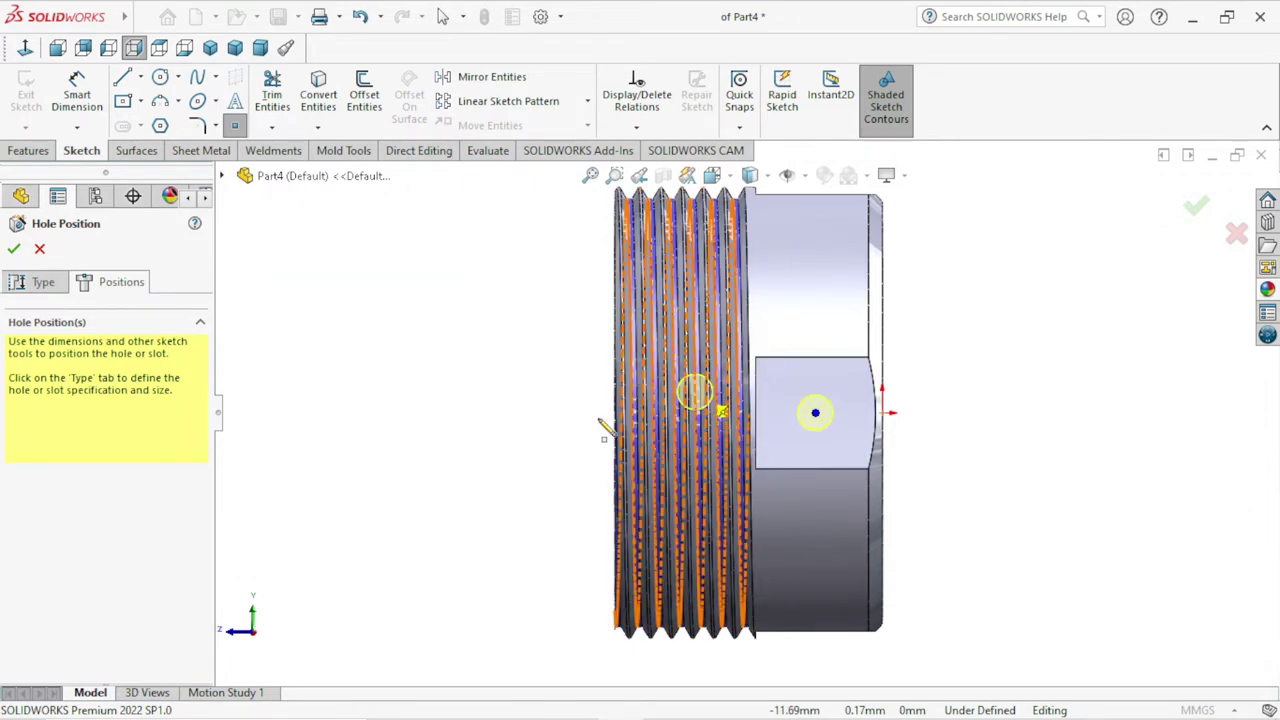
pyautogui.rightClick(400, 366)
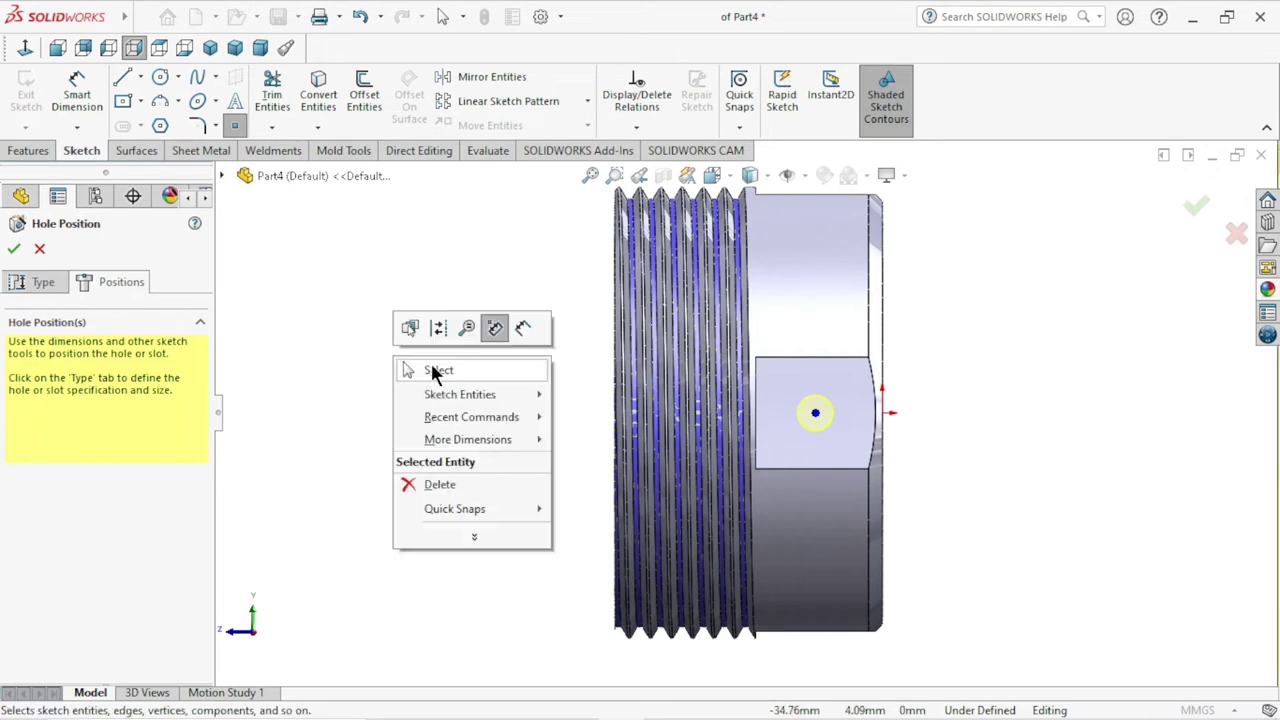
pyautogui.click(432, 371)
pyautogui.scroll(-2, 848, 436)
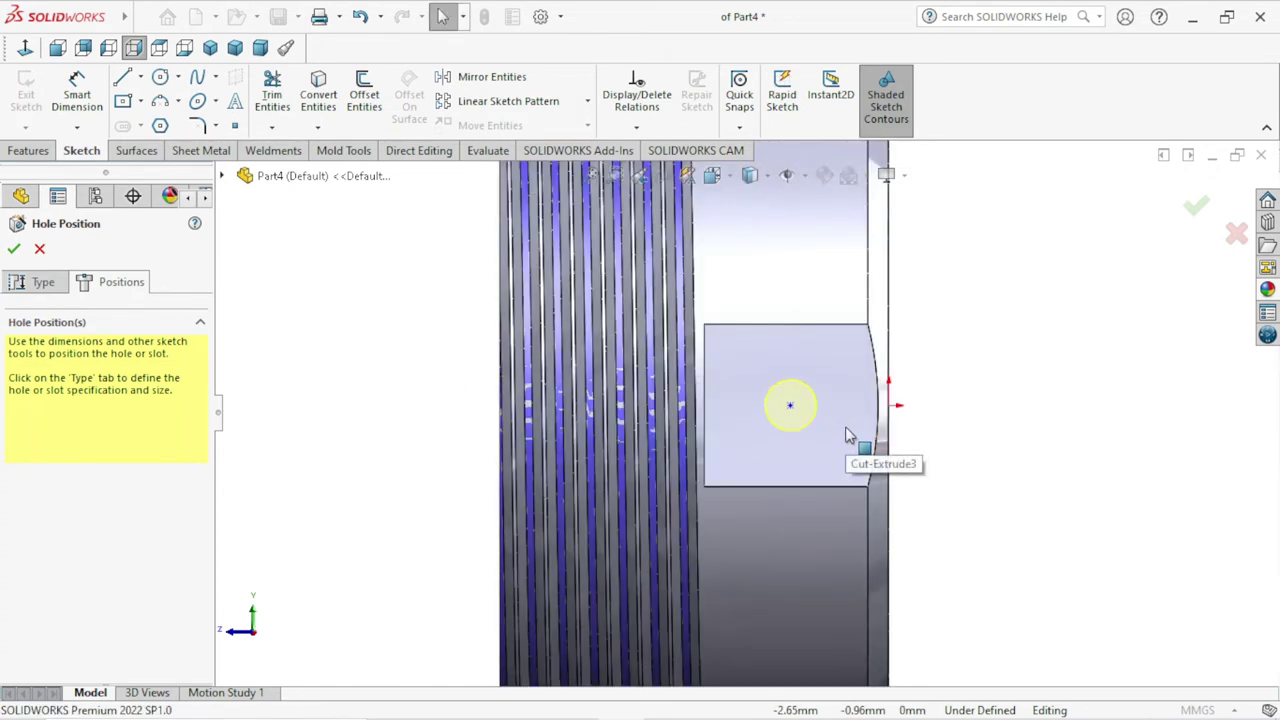
# - Dimension the hole centre 4.5 mm from the end, then start a distance to the flat's top edge
pyautogui.click(80, 100)
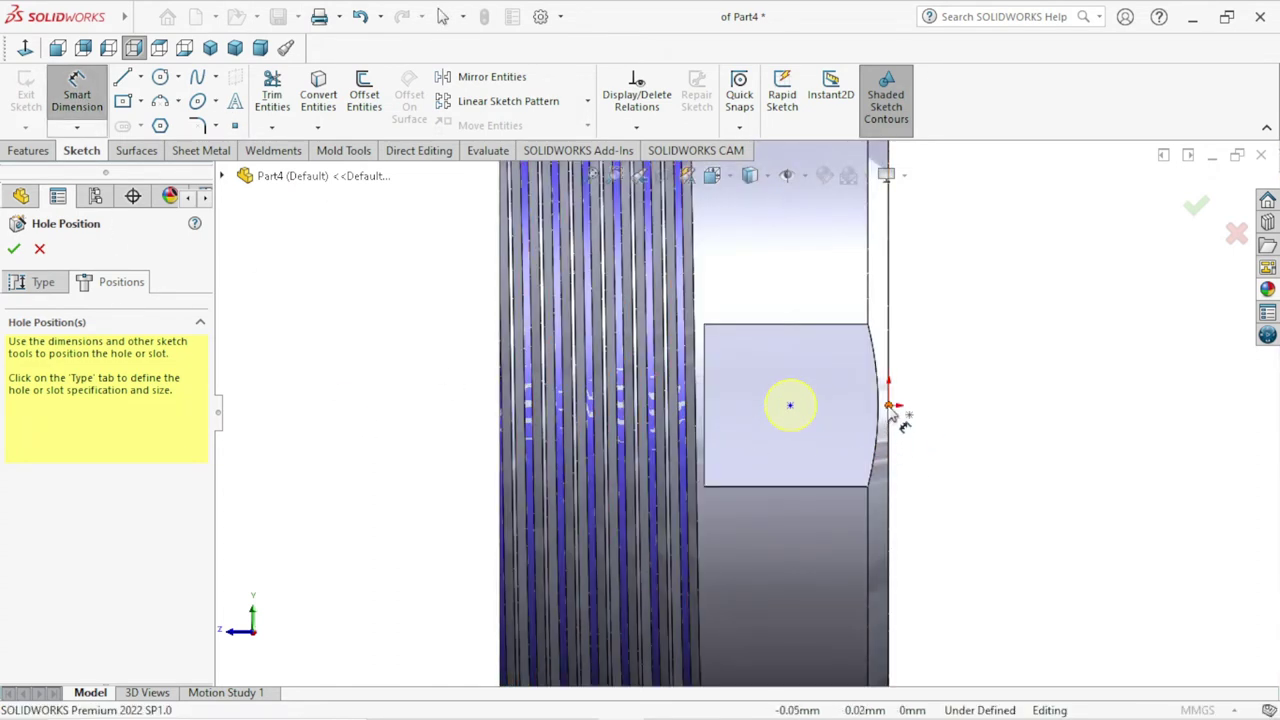
pyautogui.click(888, 406)
pyautogui.click(790, 406)
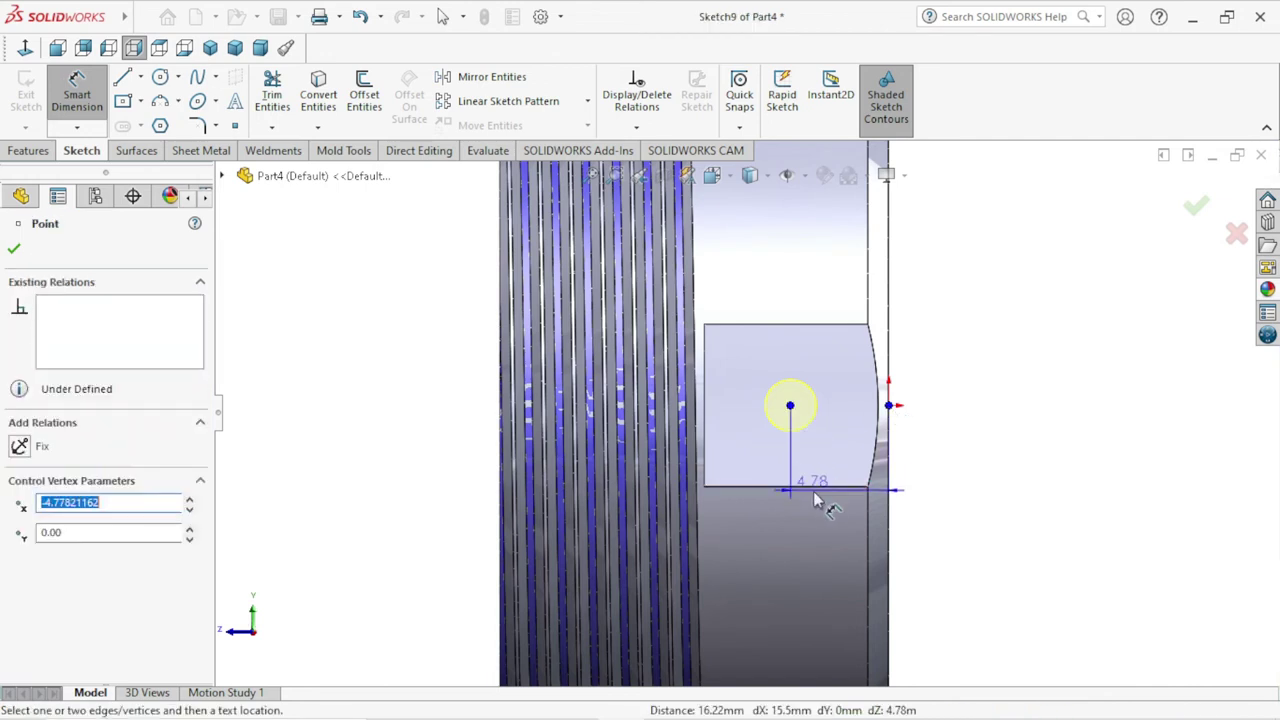
pyautogui.click(972, 530)
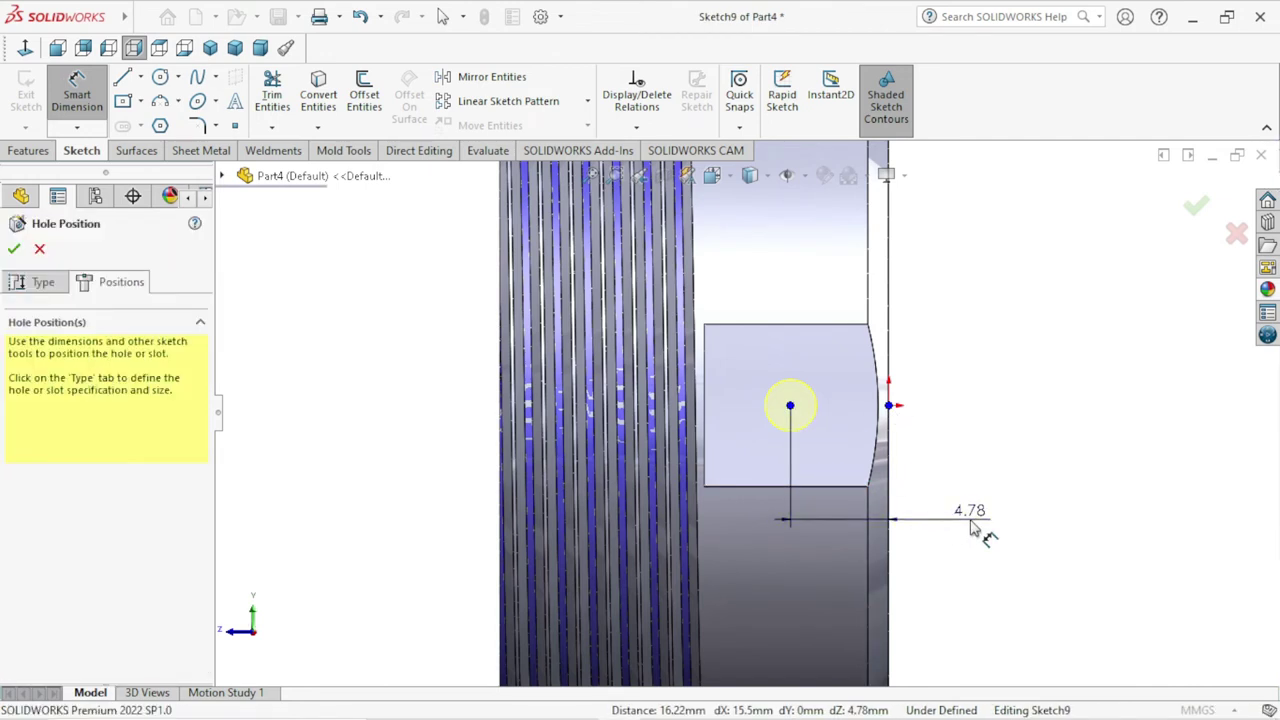
pyautogui.click(976, 514)
pyautogui.write('4.5')
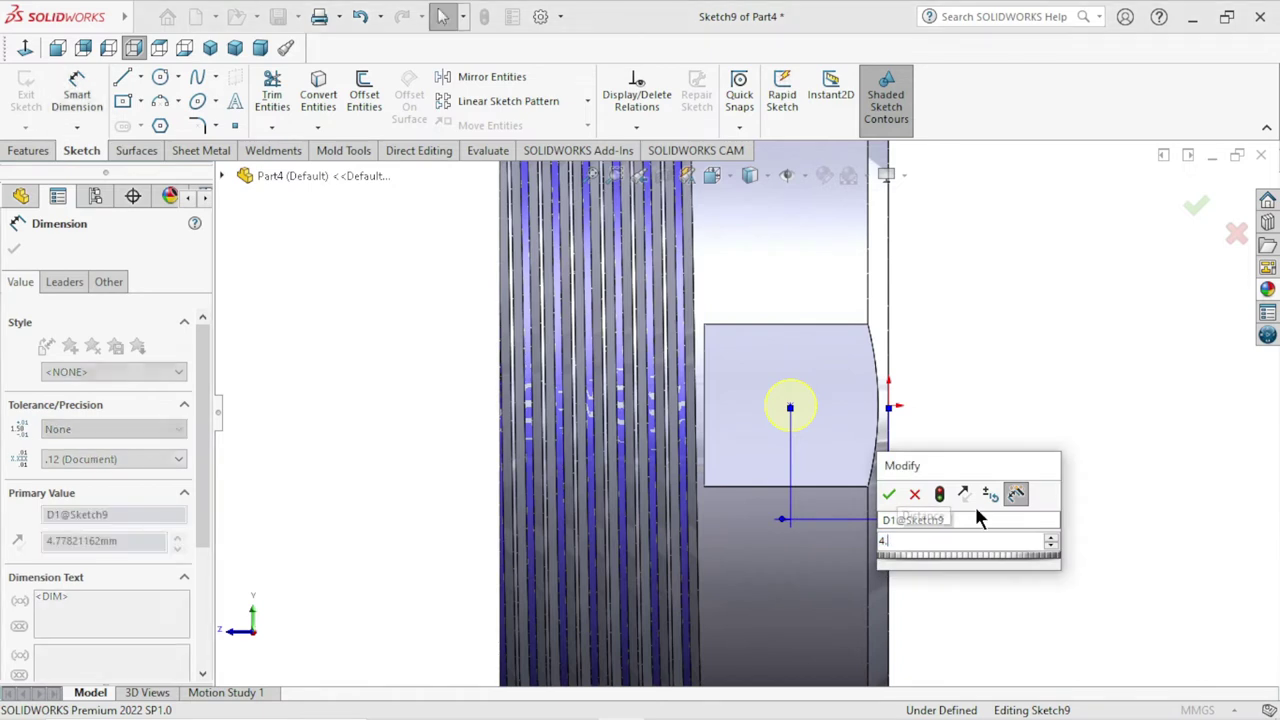
pyautogui.click(890, 495)
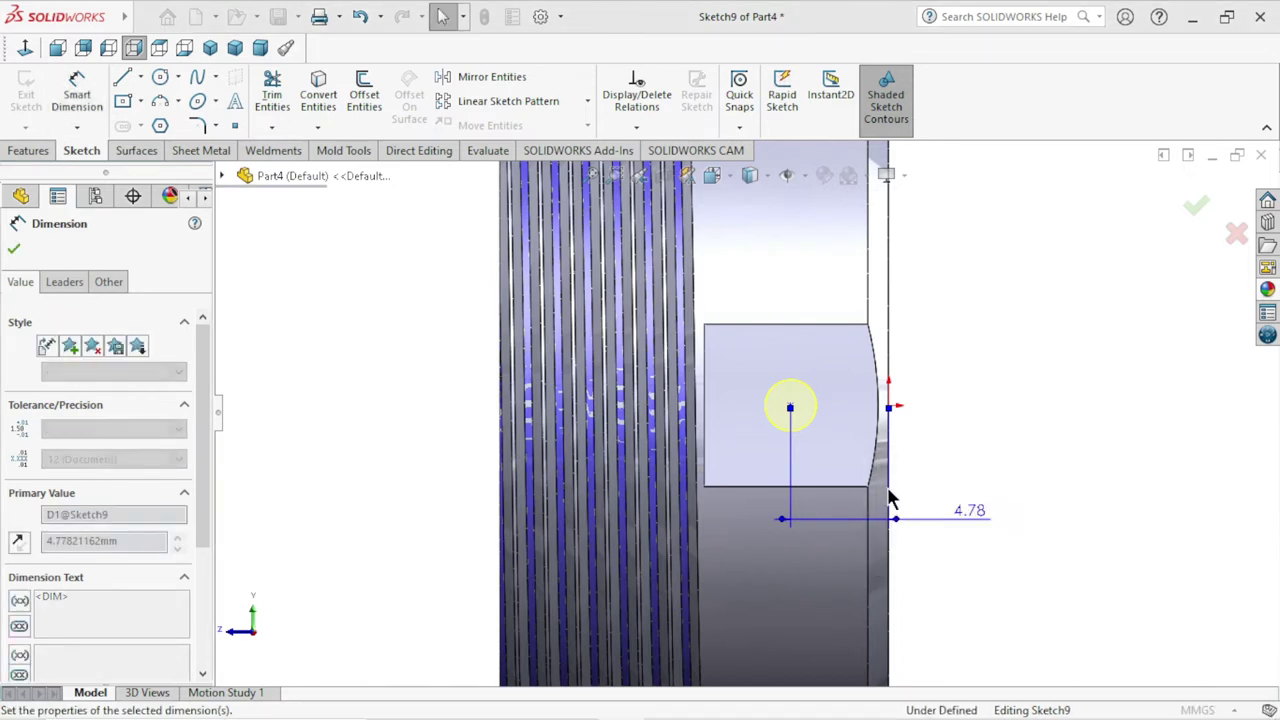
pyautogui.click(800, 326)
pyautogui.click(795, 405)
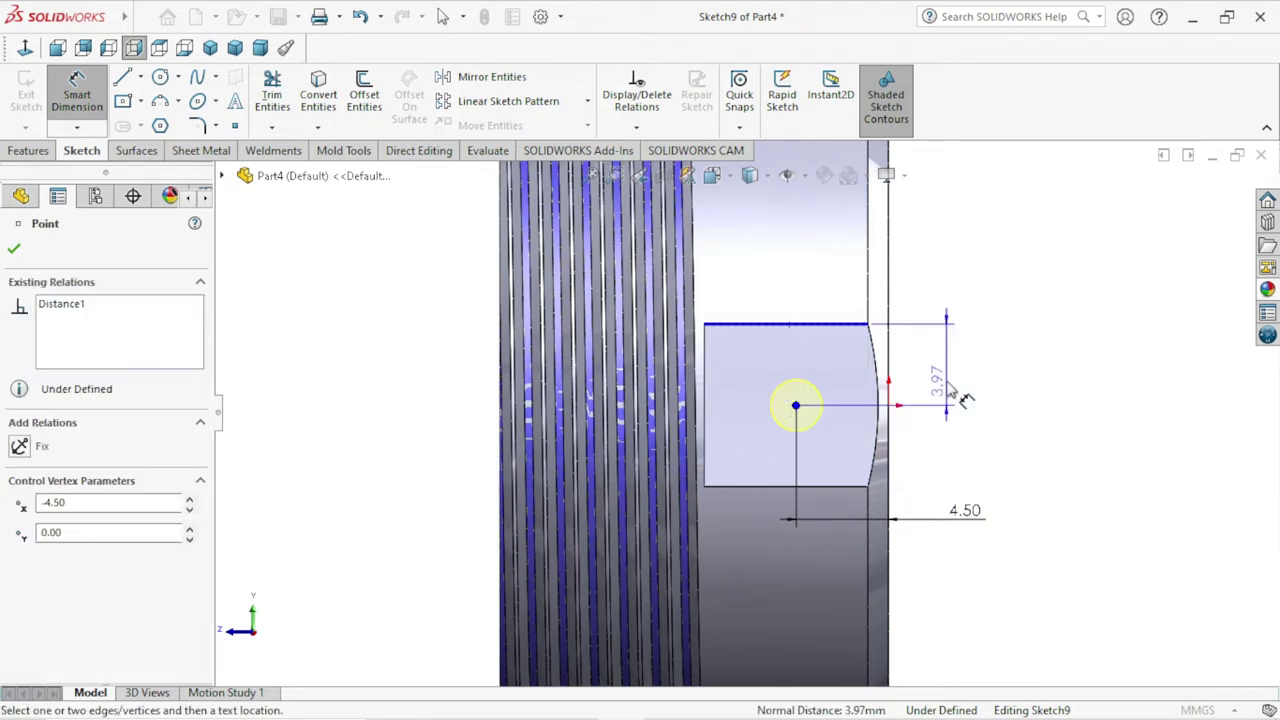
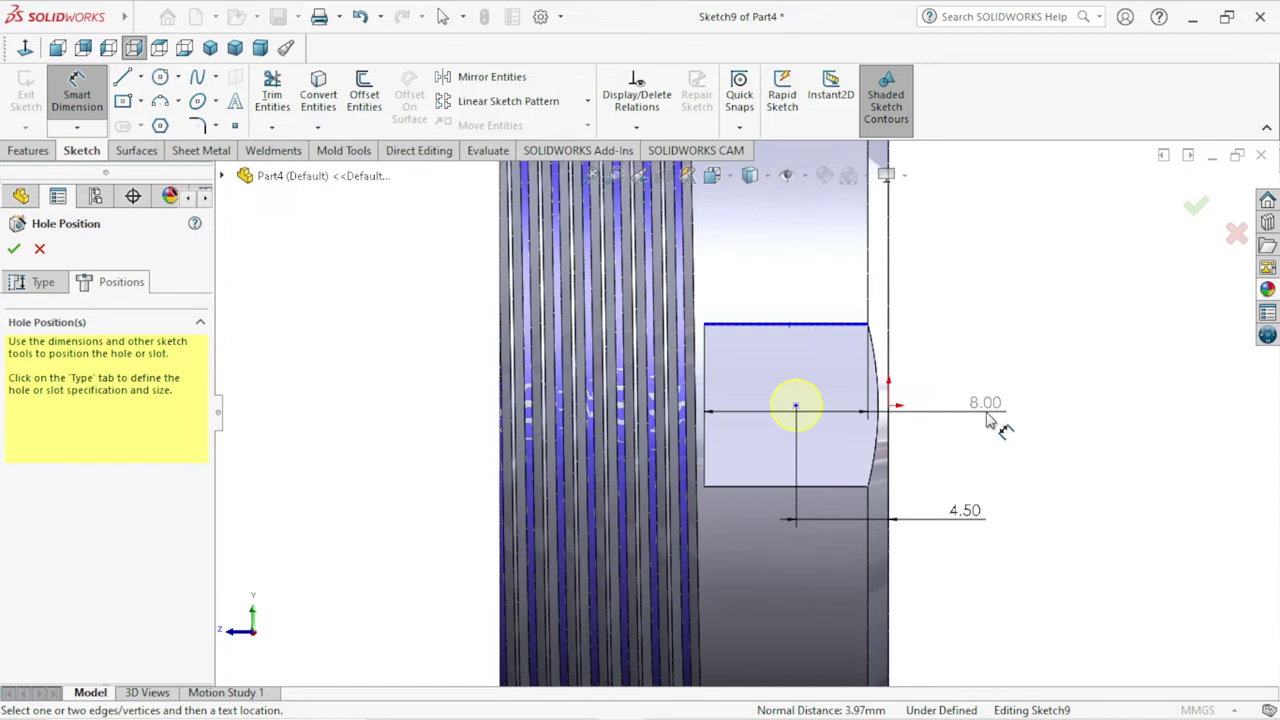
# - Cancel the unwanted 8.00 dimension and leave Smart Dimension for selection mode
pyautogui.press('Escape')
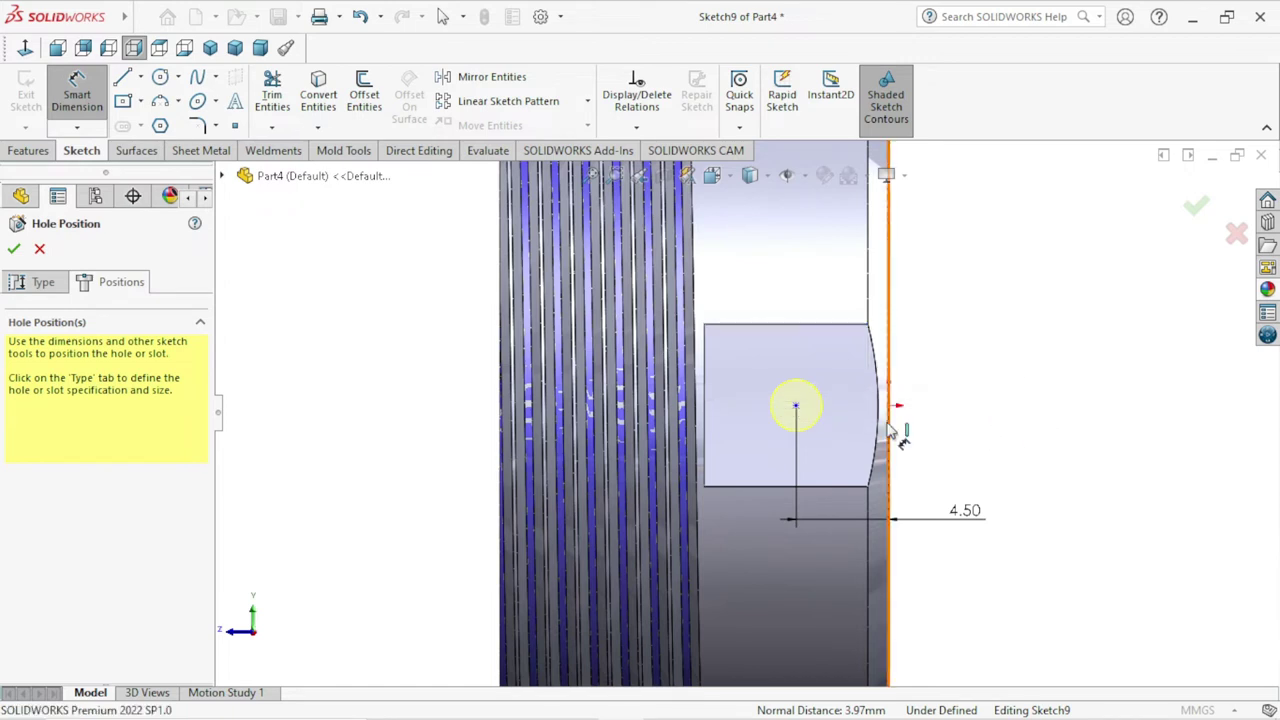
pyautogui.scroll(-2, 888, 428)
pyautogui.rightClick(938, 392)
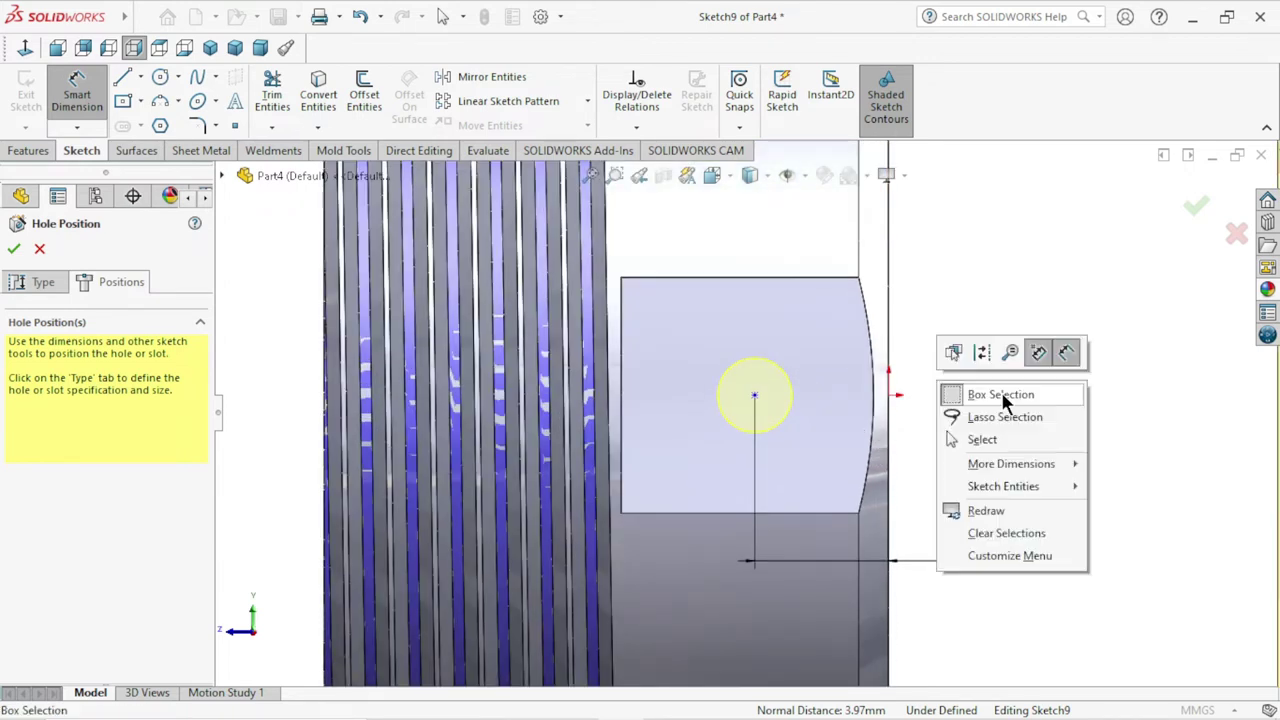
pyautogui.click(910, 290)
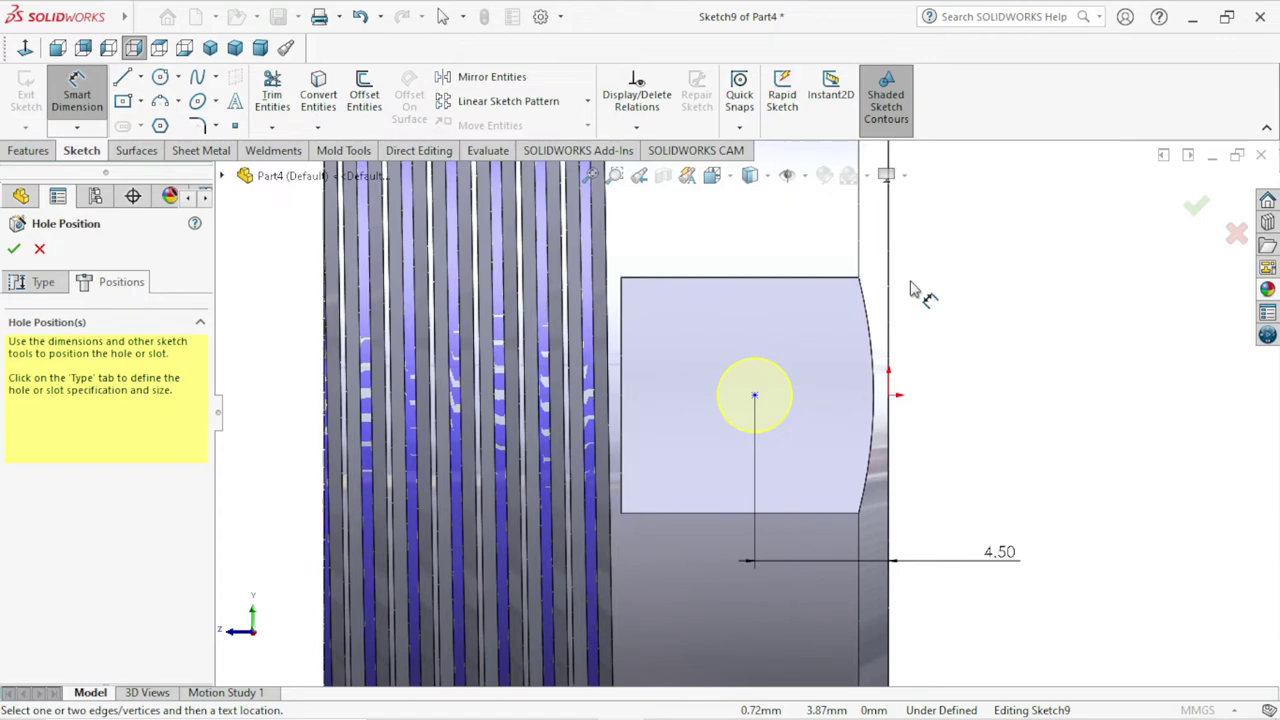
pyautogui.click(82, 102)
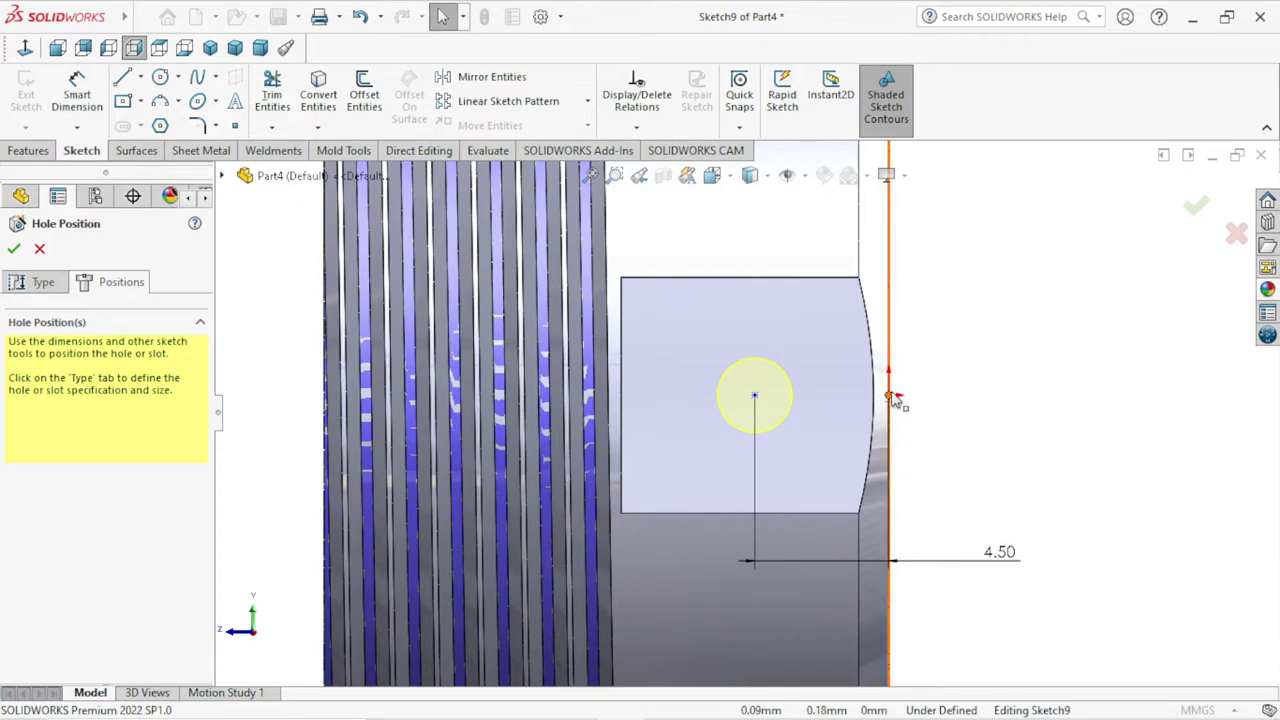
# - Make the hole centre Horizontal with the origin and create the M3 tapped hole
pyautogui.click(890, 396)
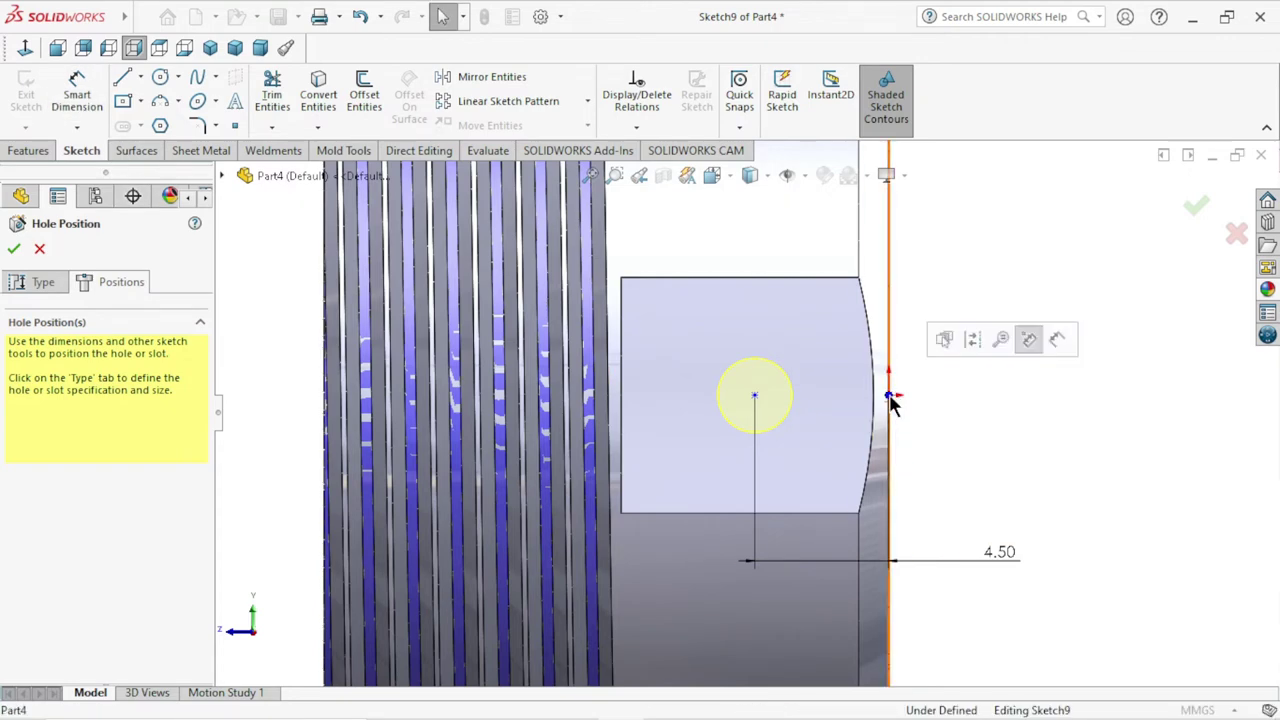
pyautogui.keyDown('ctrl'); pyautogui.click(755, 397); pyautogui.keyUp('ctrl')
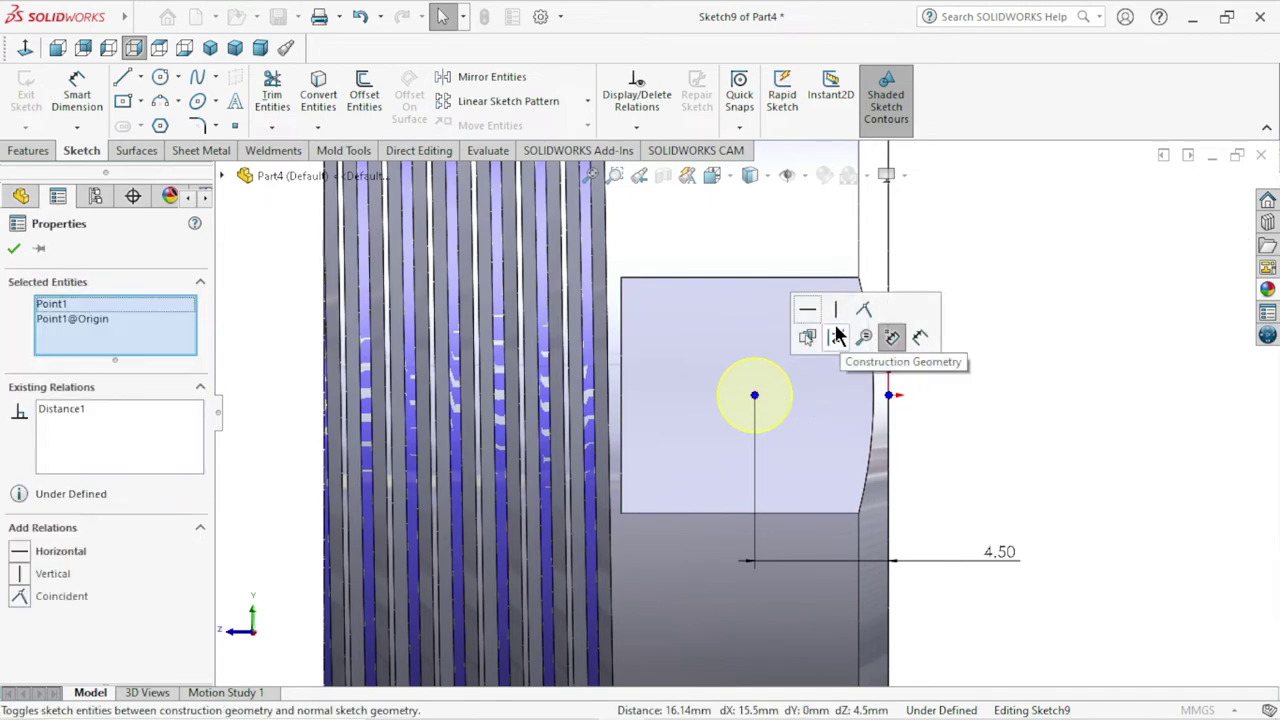
pyautogui.click(807, 311)
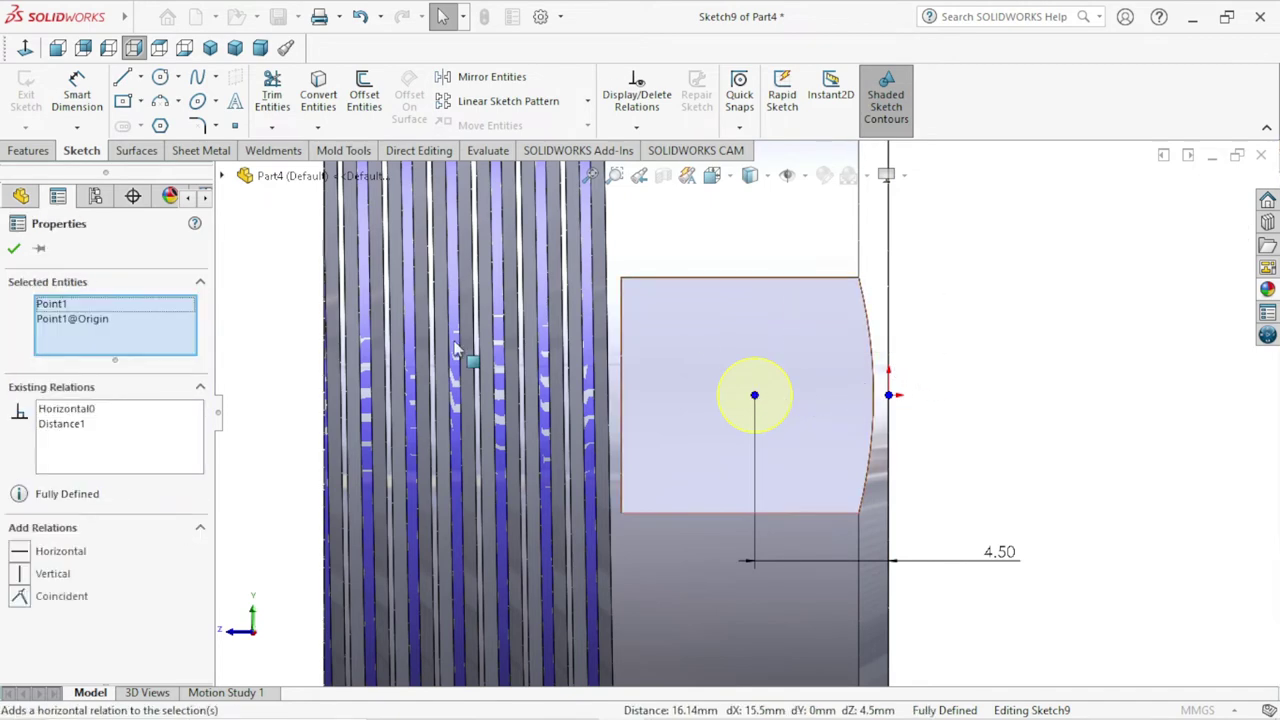
pyautogui.click(15, 252)
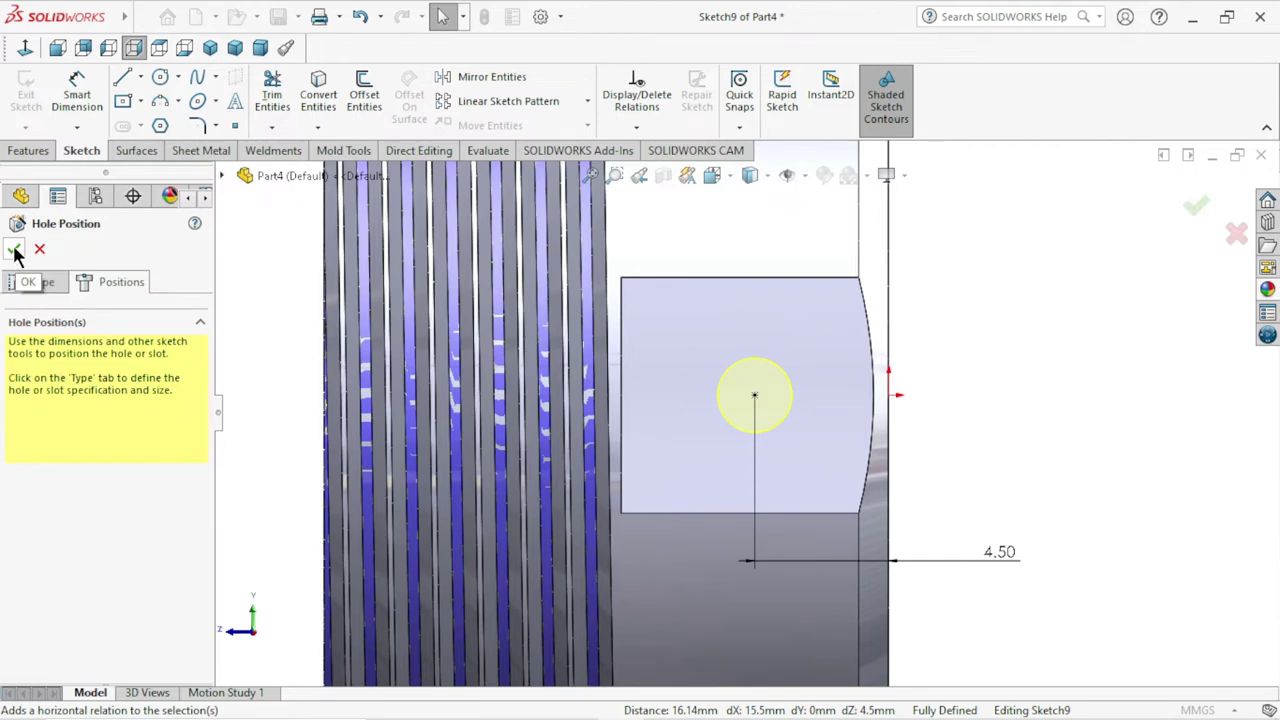
pyautogui.click(15, 252)
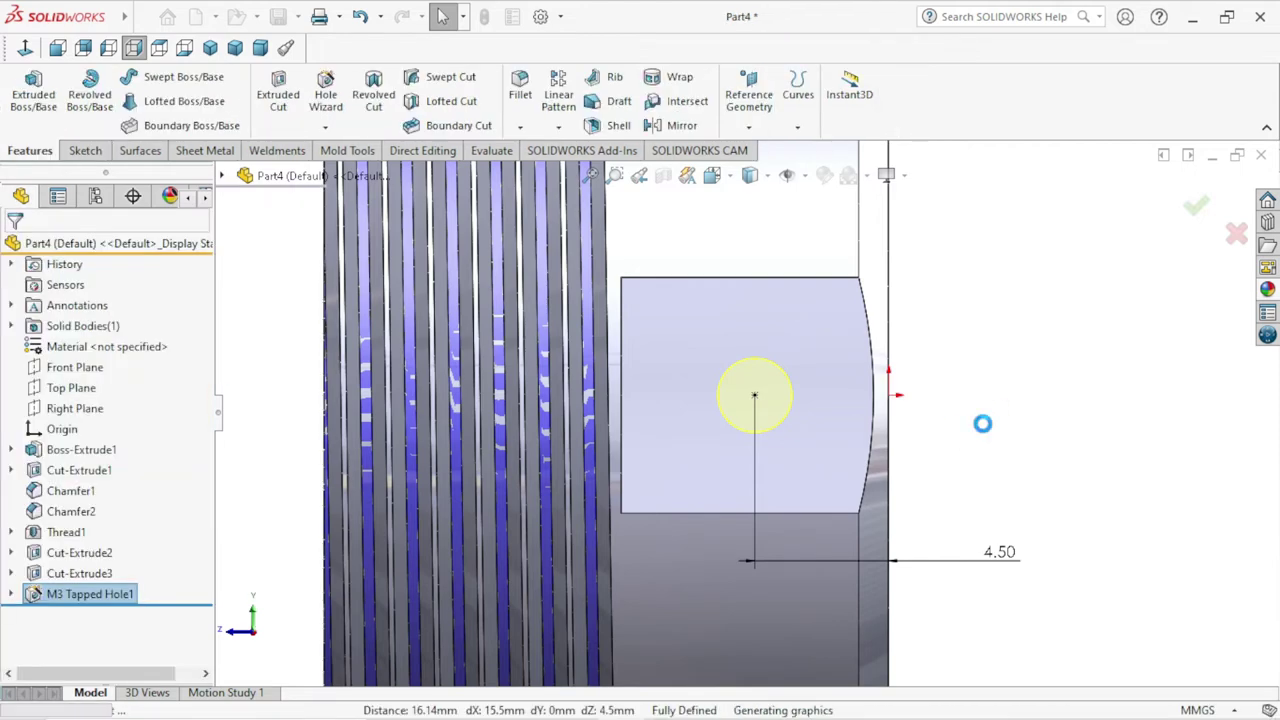
# - Enable Shaded cosmetic threads in the document's Detailing properties so the M3 hole shows threads
pyautogui.moveTo(982, 420); pyautogui.dragTo(943, 470, button='middle')
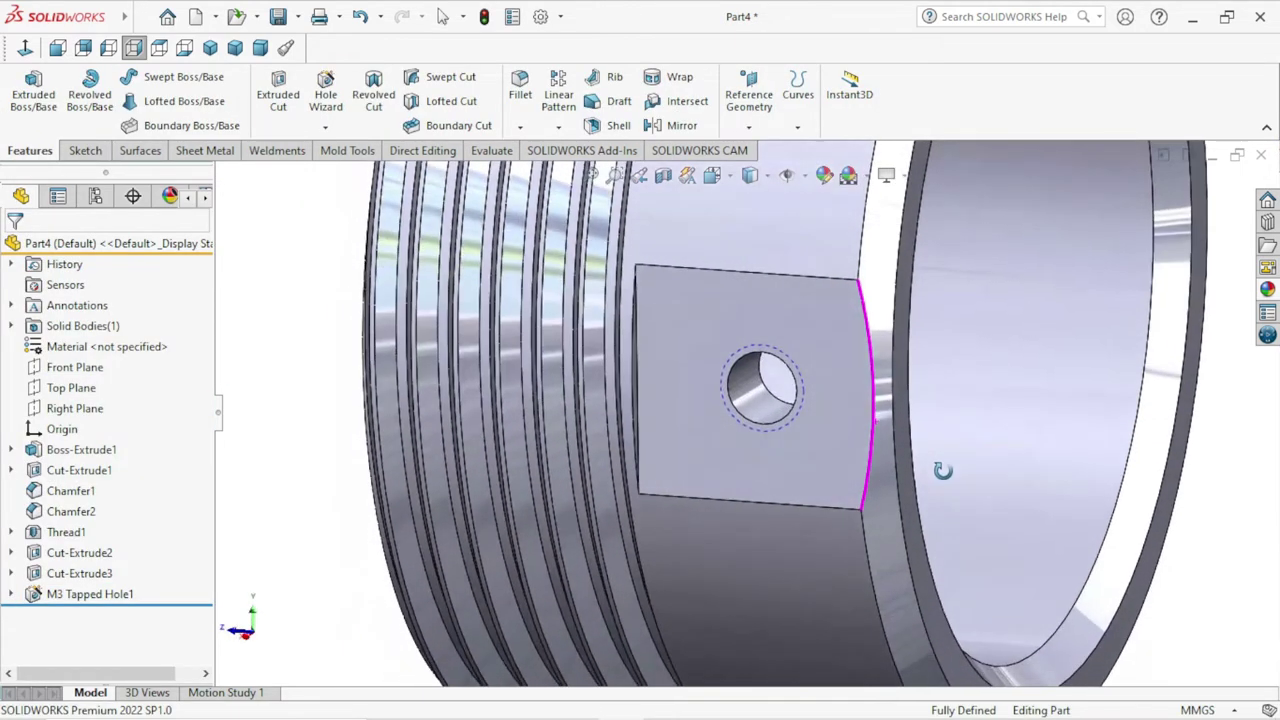
pyautogui.scroll(3, 915, 460)
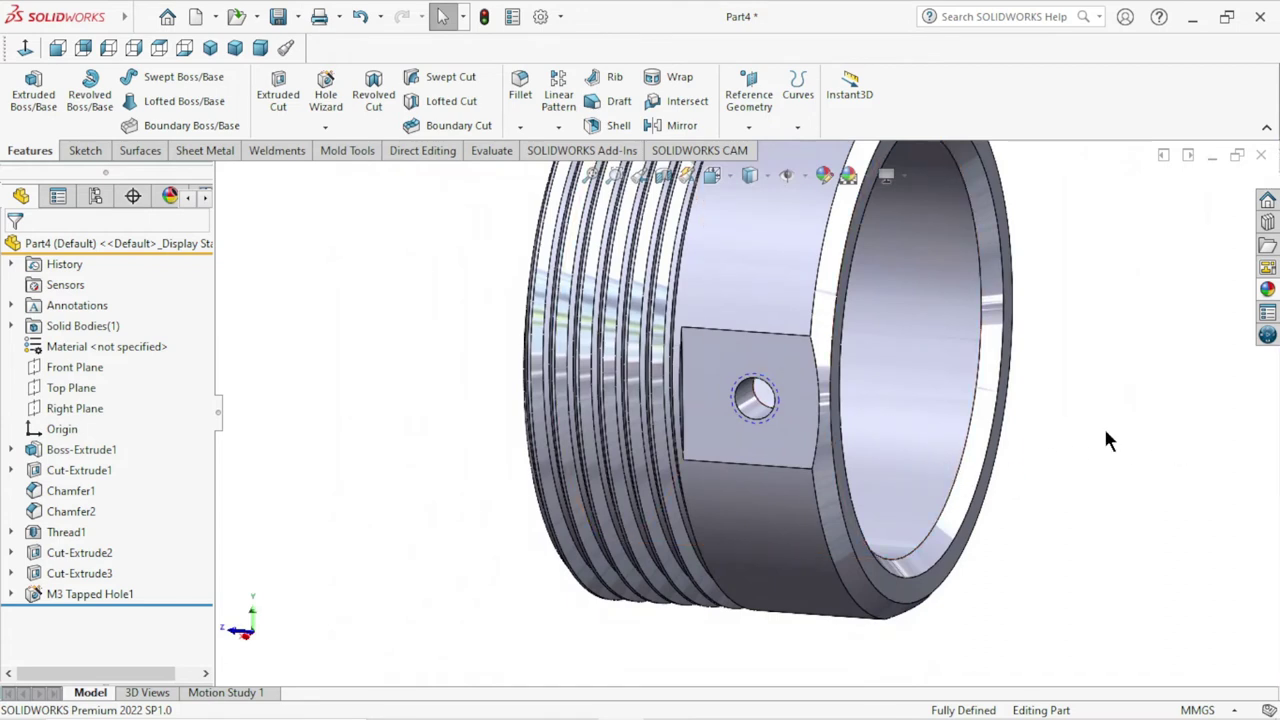
pyautogui.scroll(1, 1060, 425)
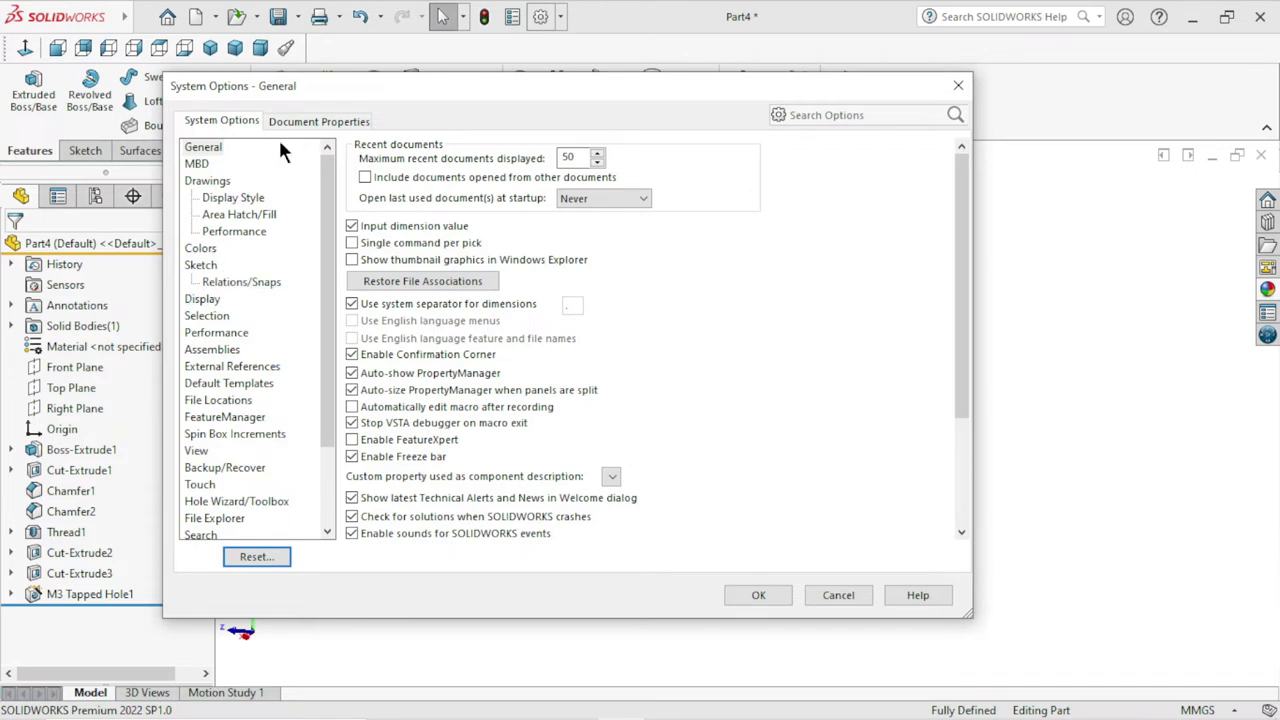
pyautogui.click(305, 118)
pyautogui.click(226, 253)
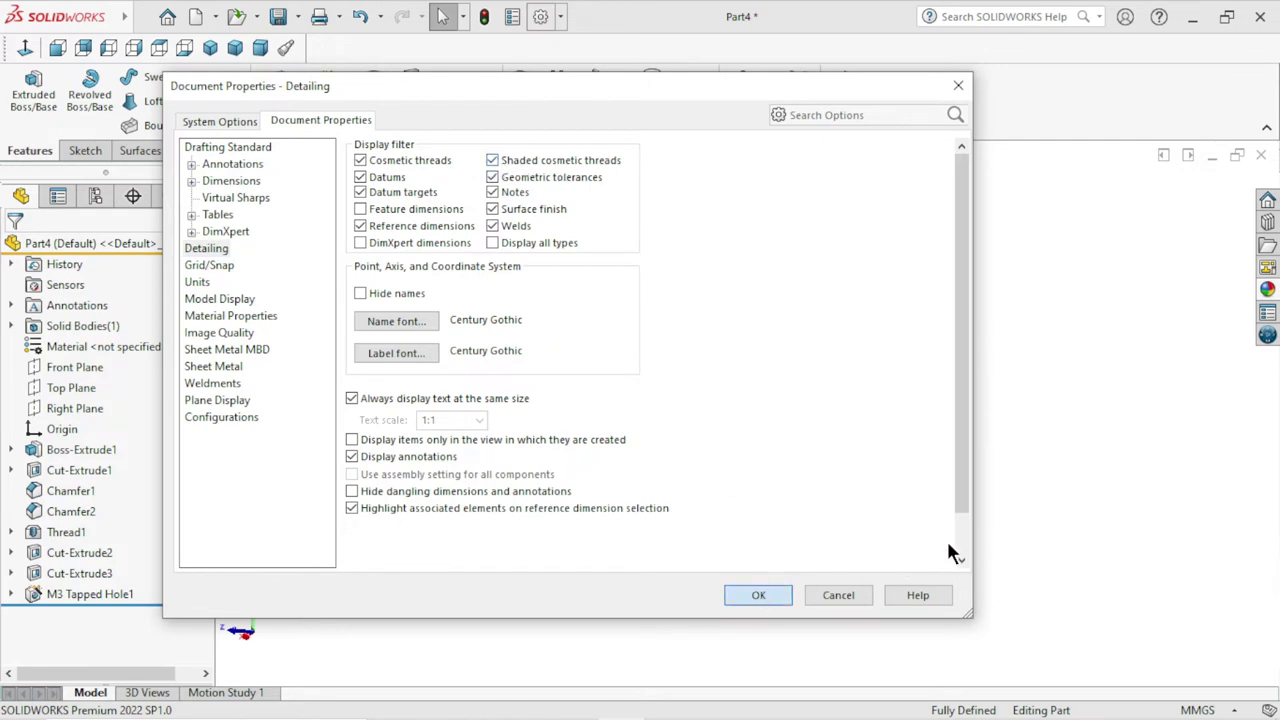
pyautogui.press('Return')
# - Start a Circular Pattern with M3 Tapped Hole1 as the feature to repeat
pyautogui.scroll(-5, 730, 430)
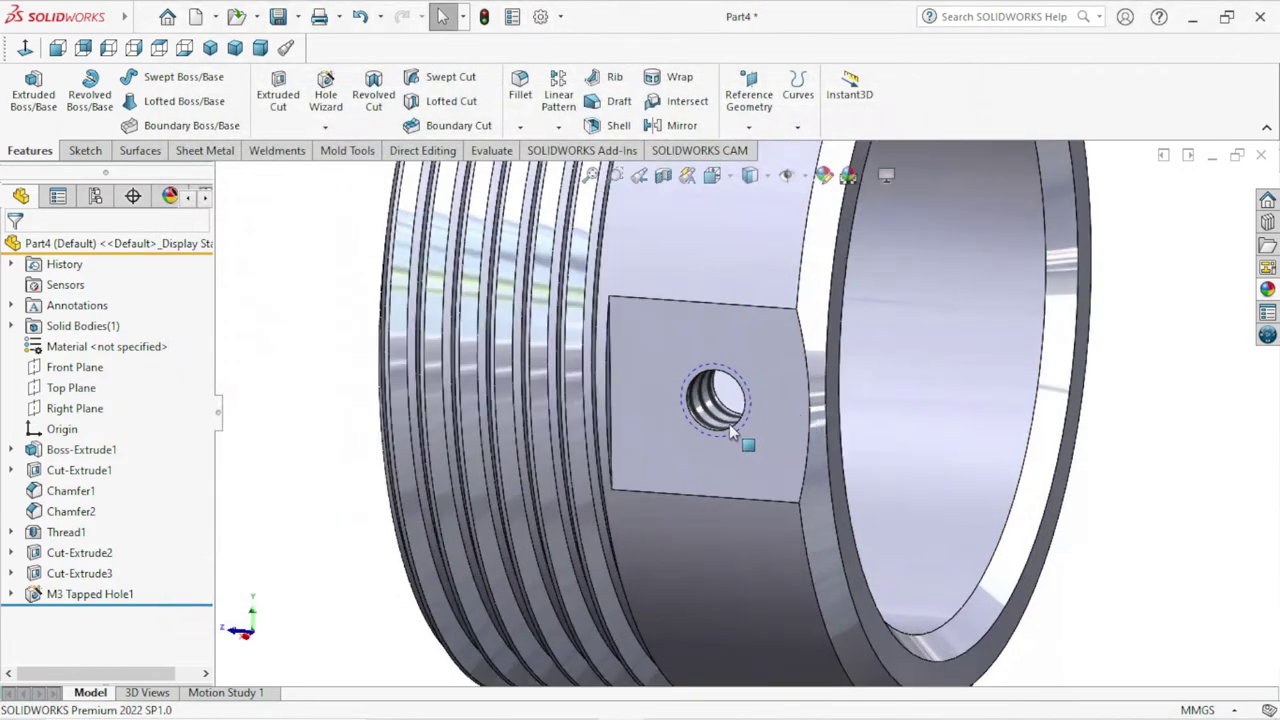
pyautogui.scroll(5, 730, 430)
pyautogui.scroll(3, 1000, 460)
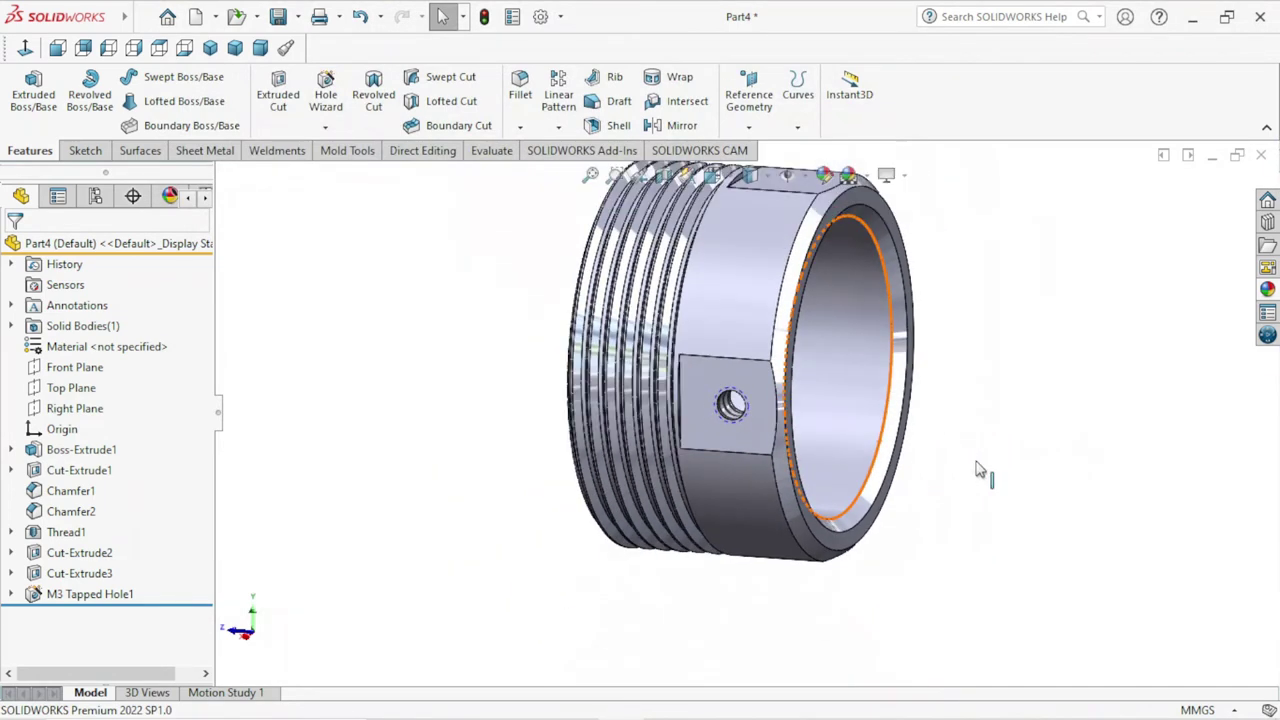
pyautogui.moveTo(978, 470)
pyautogui.mouseDown(button='middle')
pyautogui.moveTo(994, 420)
pyautogui.moveTo(1011, 448)
pyautogui.moveTo(868, 458)
pyautogui.mouseUp(button='middle')
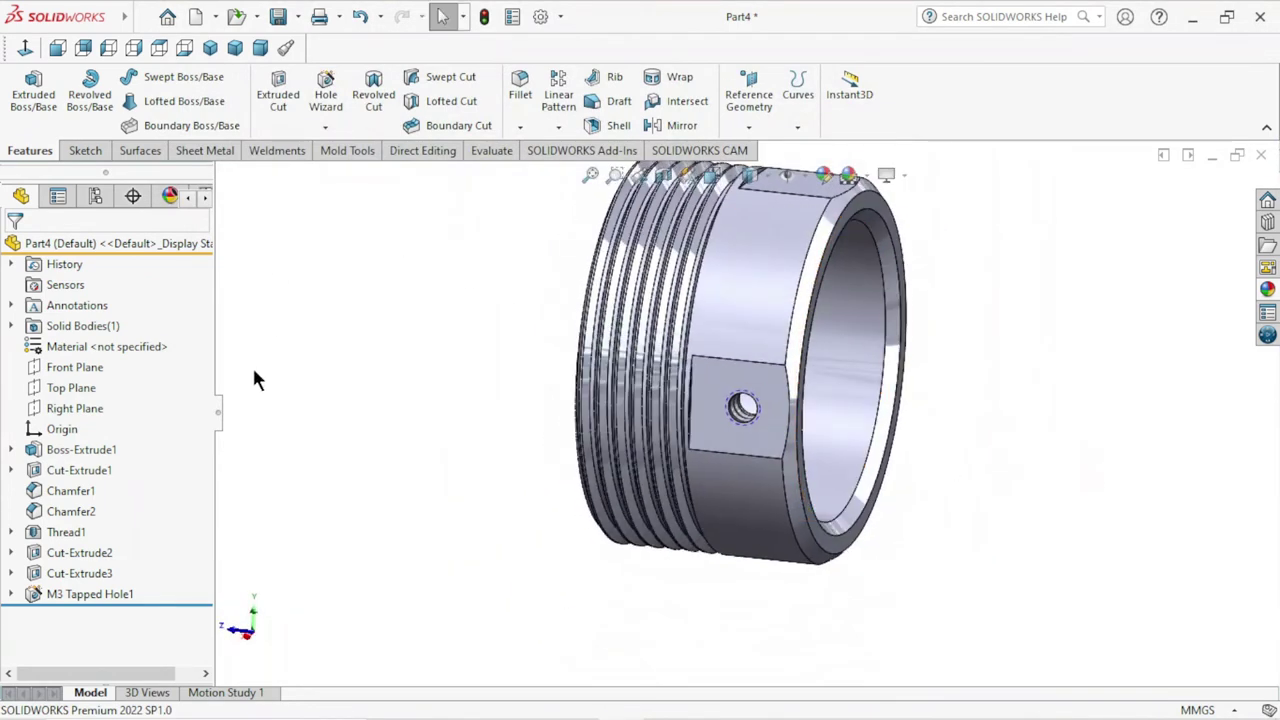
pyautogui.click(556, 128)
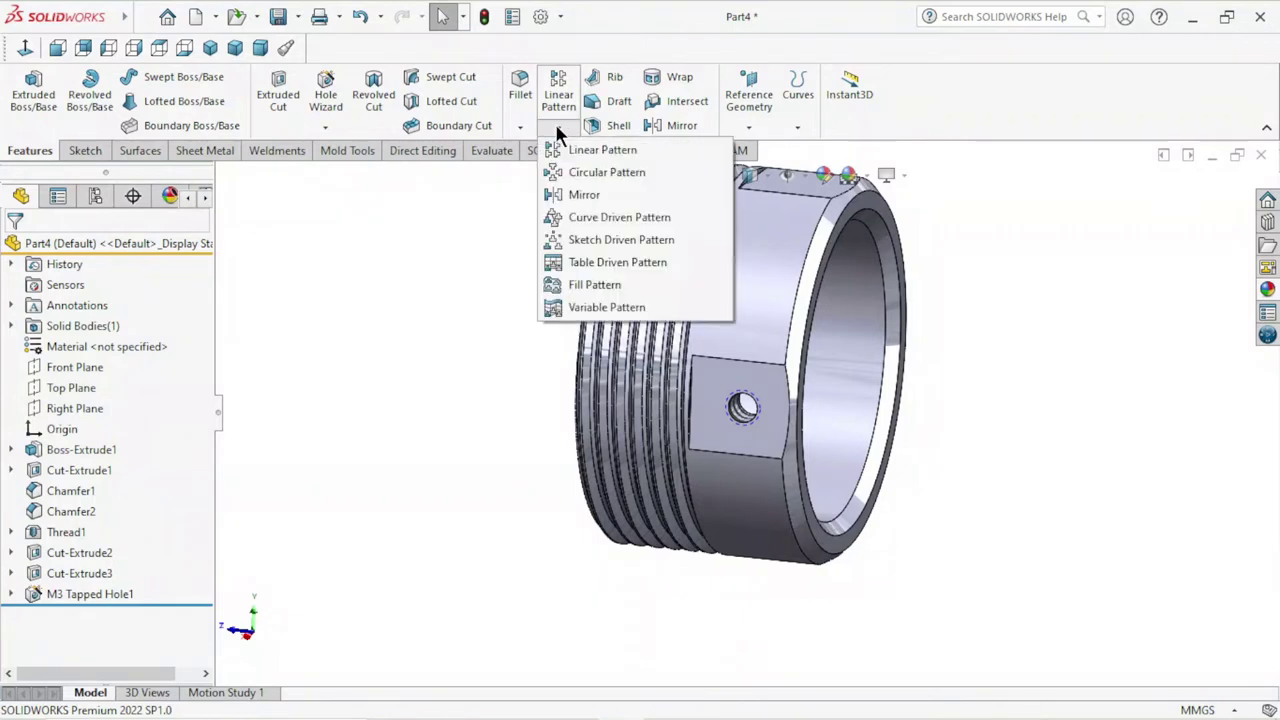
pyautogui.click(604, 172)
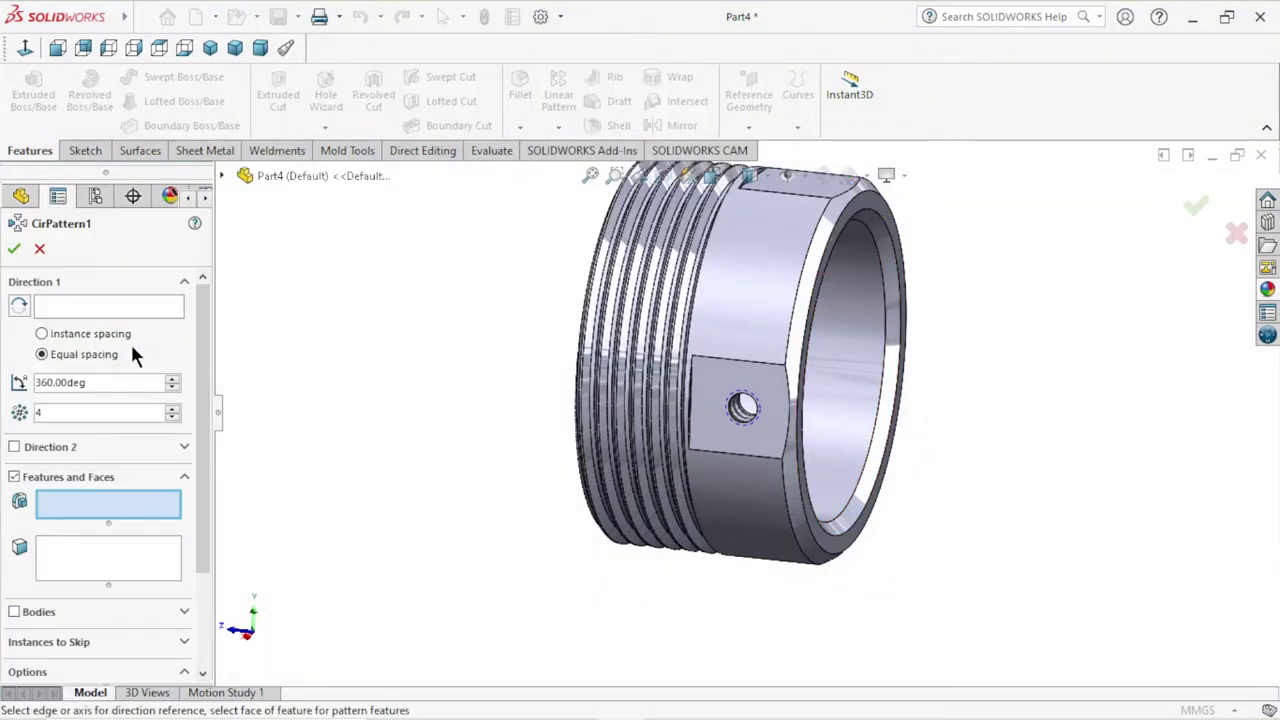
pyautogui.click(221, 175)
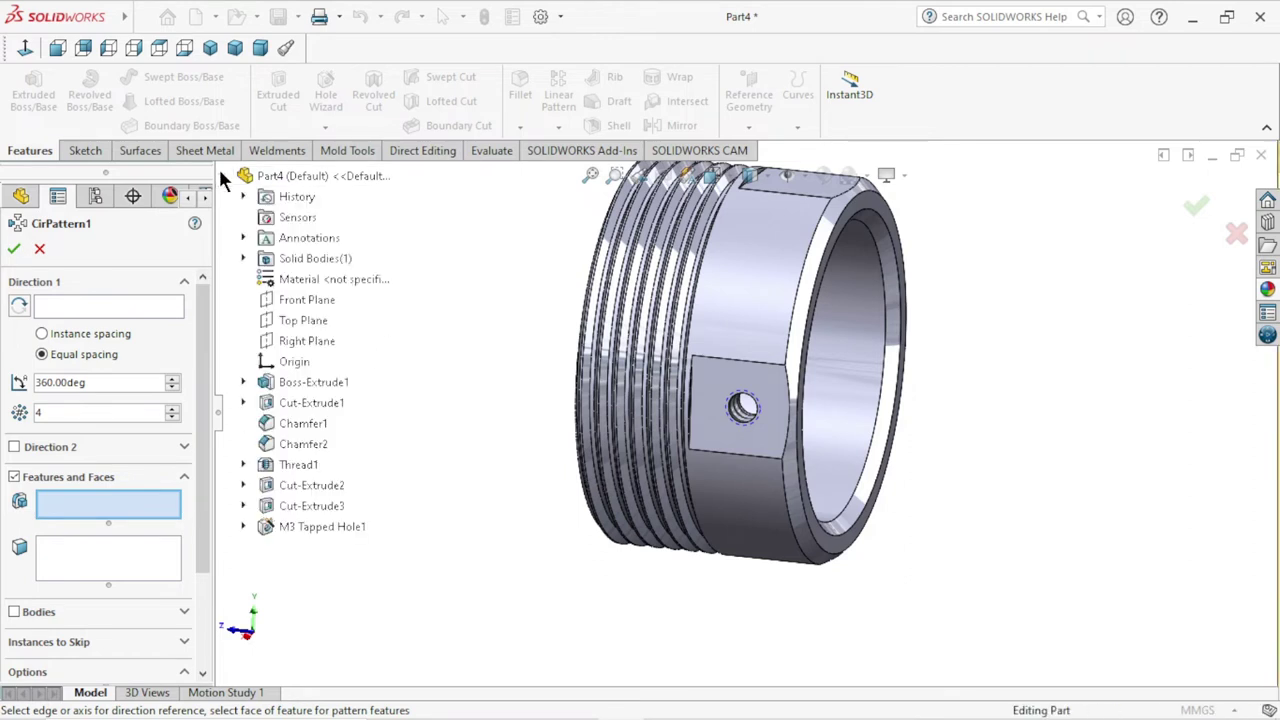
pyautogui.click(325, 530)
# - Use the cylindrical face as the axis for 4 equal instances and confirm the pattern
pyautogui.click(57, 302)
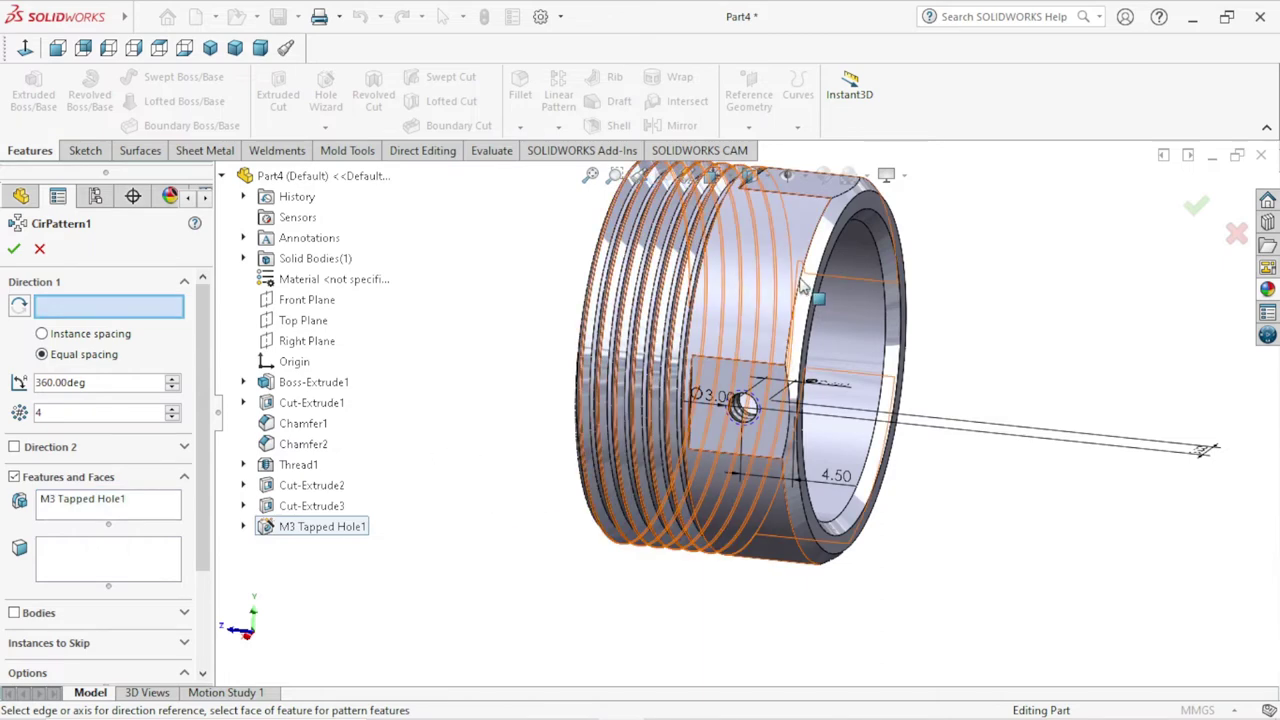
pyautogui.moveTo(1017, 287); pyautogui.dragTo(935, 302, button='middle')
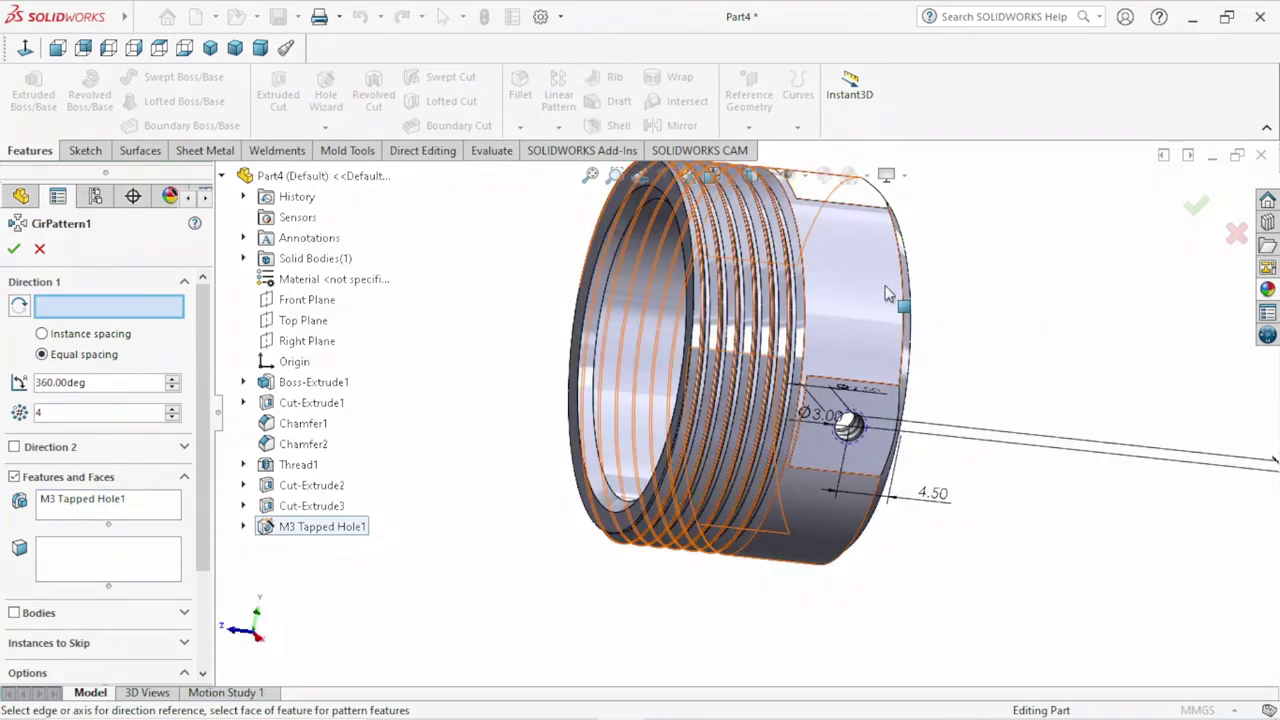
pyautogui.click(886, 292)
pyautogui.moveTo(1053, 503); pyautogui.dragTo(760, 480, button='middle')
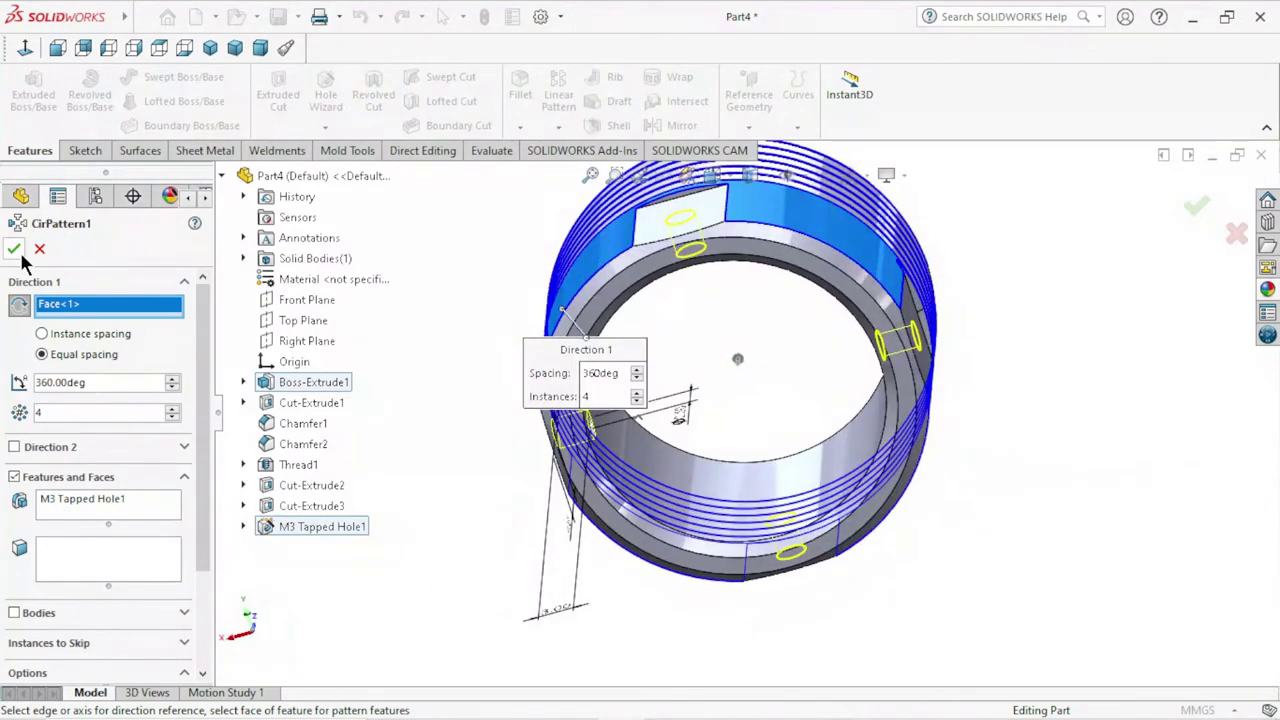
pyautogui.press('Return')
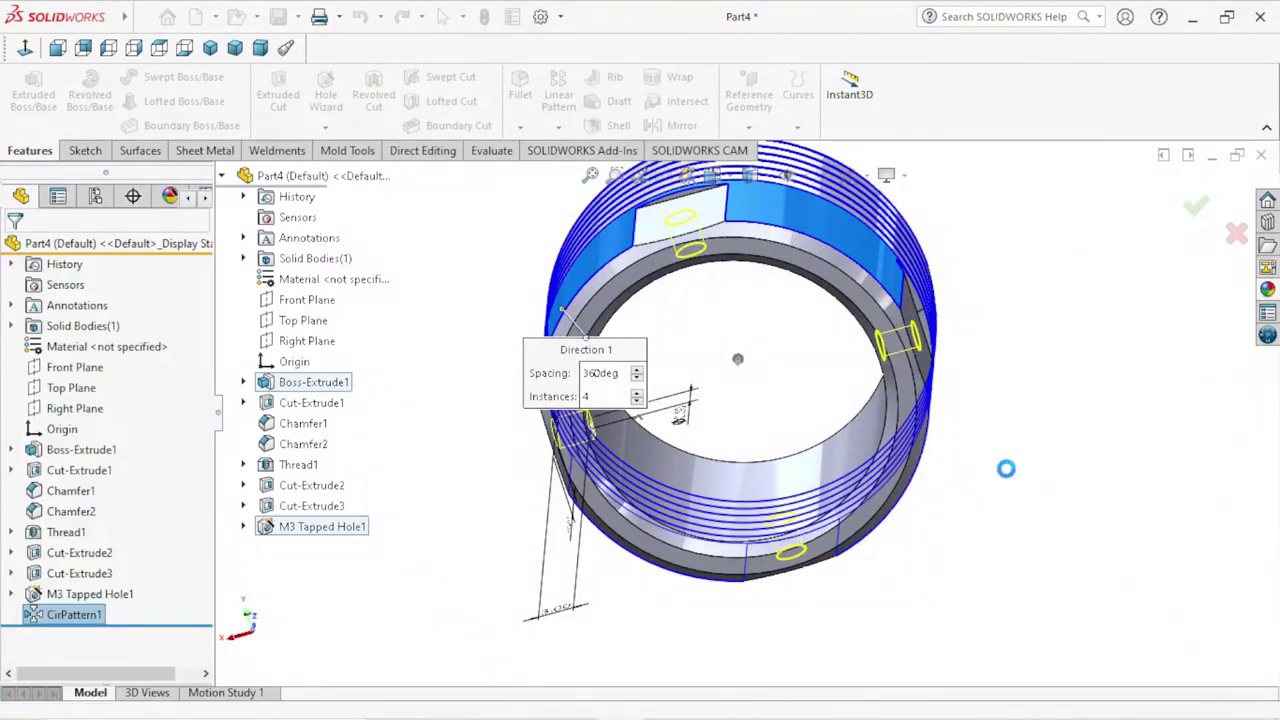
pyautogui.moveTo(1010, 480)
pyautogui.mouseDown(button='middle')
pyautogui.moveTo(955, 510)
pyautogui.moveTo(1002, 556)
pyautogui.moveTo(980, 457)
pyautogui.moveTo(993, 557)
pyautogui.mouseUp(button='middle')
pyautogui.scroll(3, 985, 454)
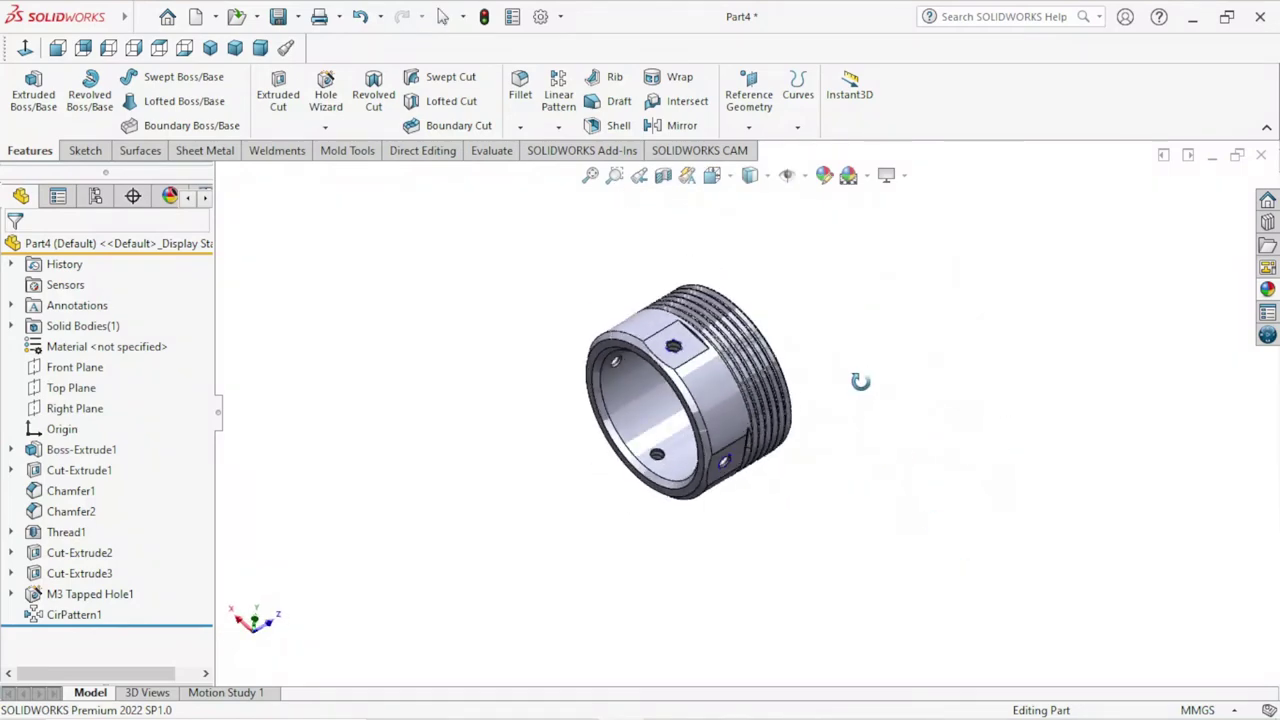
pyautogui.moveTo(993, 557)
pyautogui.mouseDown(button='middle')
pyautogui.moveTo(900, 451)
pyautogui.moveTo(866, 571)
pyautogui.moveTo(929, 517)
pyautogui.moveTo(977, 374)
pyautogui.moveTo(977, 288)
pyautogui.moveTo(916, 250)
pyautogui.moveTo(863, 474)
pyautogui.moveTo(817, 457)
pyautogui.moveTo(943, 474)
pyautogui.moveTo(958, 358)
pyautogui.moveTo(980, 418)
pyautogui.mouseUp(button='middle')
pyautogui.press('f')
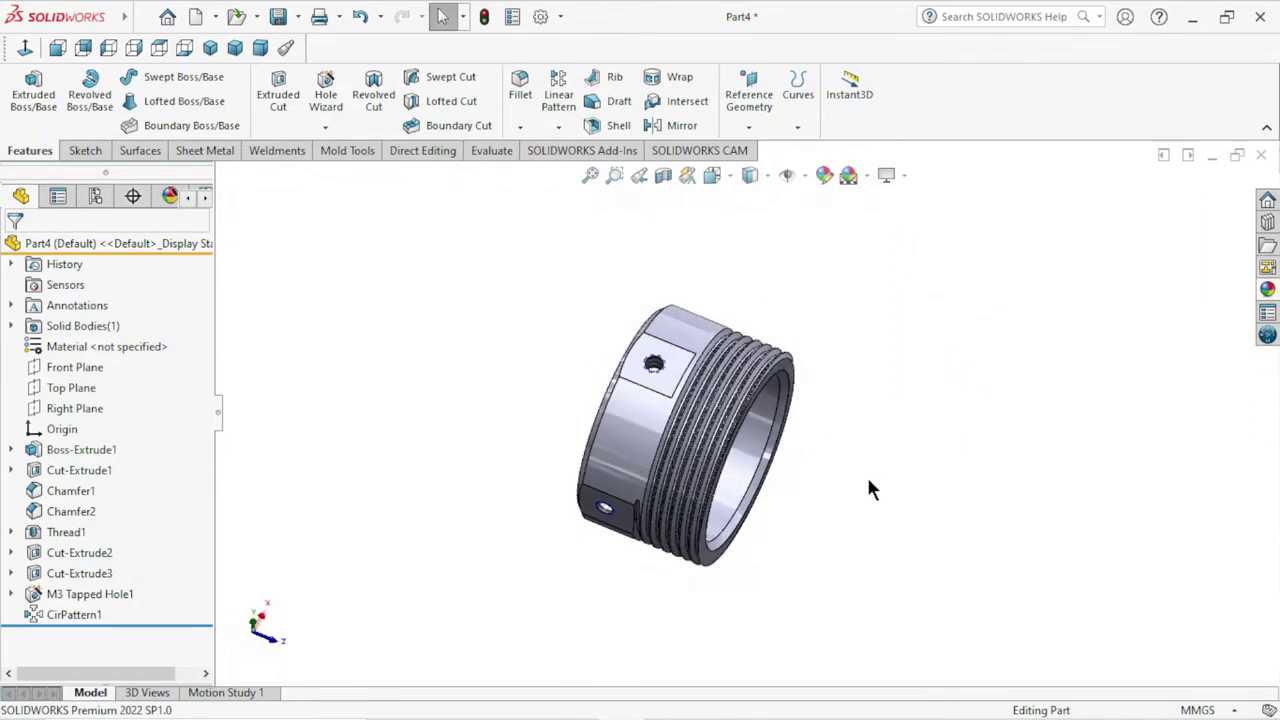
pyautogui.moveTo(874, 497)
pyautogui.mouseDown(button='middle')
pyautogui.moveTo(765, 515)
pyautogui.moveTo(812, 445)
pyautogui.mouseUp(button='middle')
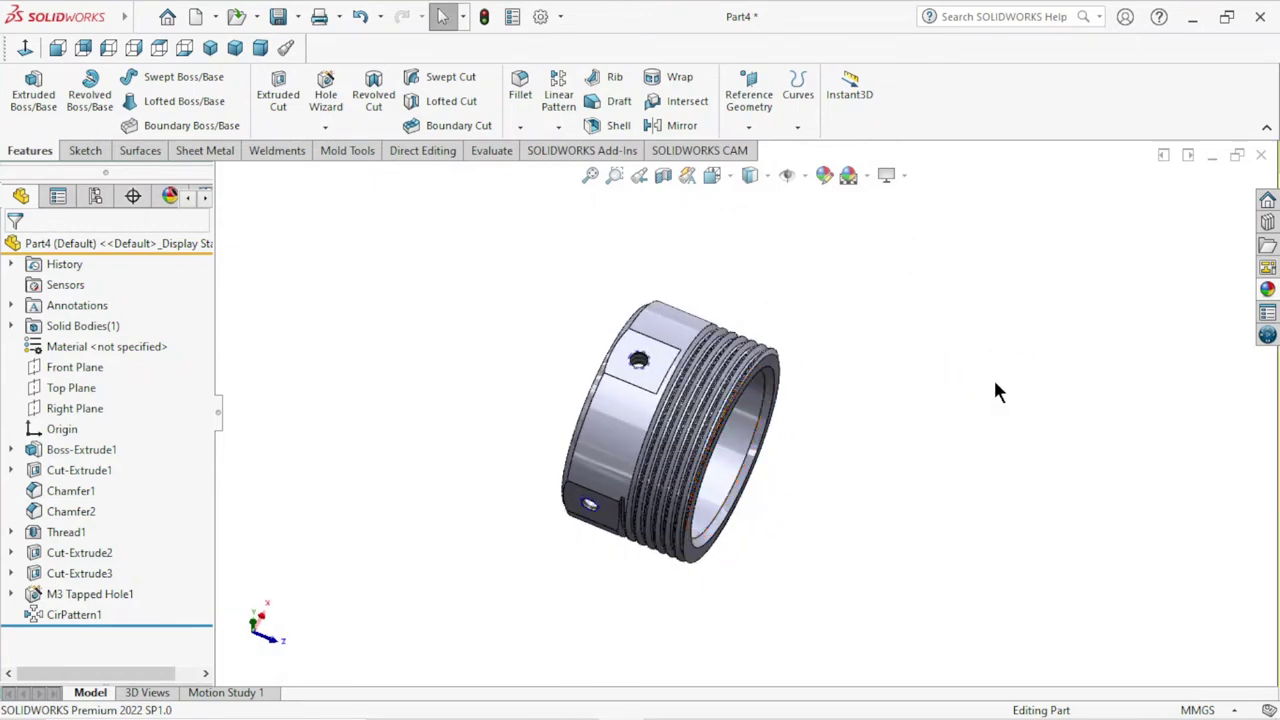
# - Apply the Metal > Aluminum satin finish aluminum appearance to the threaded ring
pyautogui.click(1267, 290)
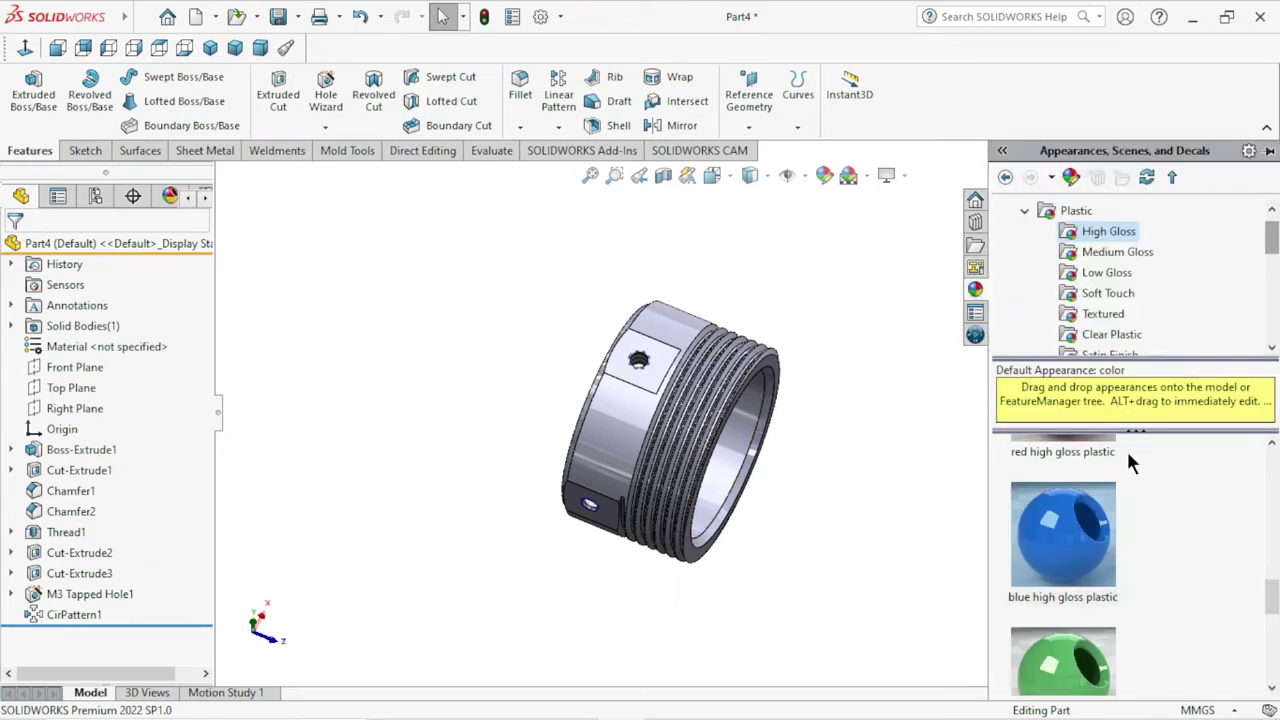
pyautogui.click(1024, 211)
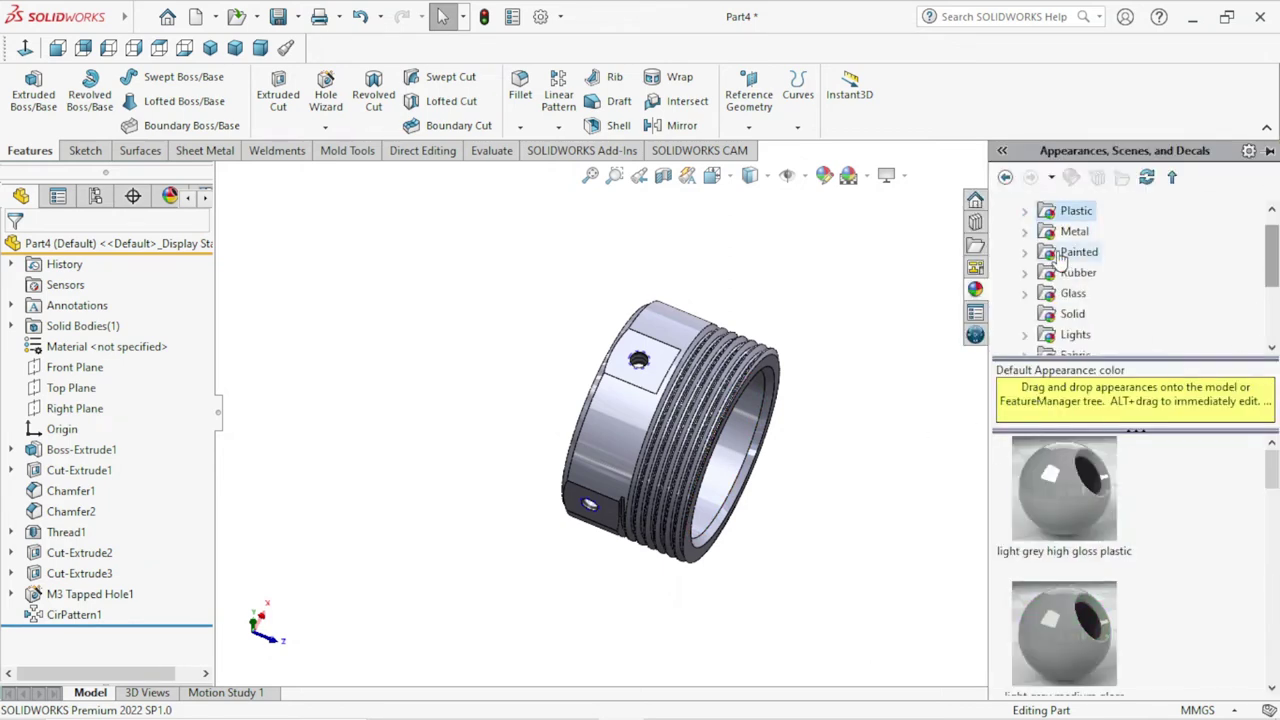
pyautogui.click(1004, 211)
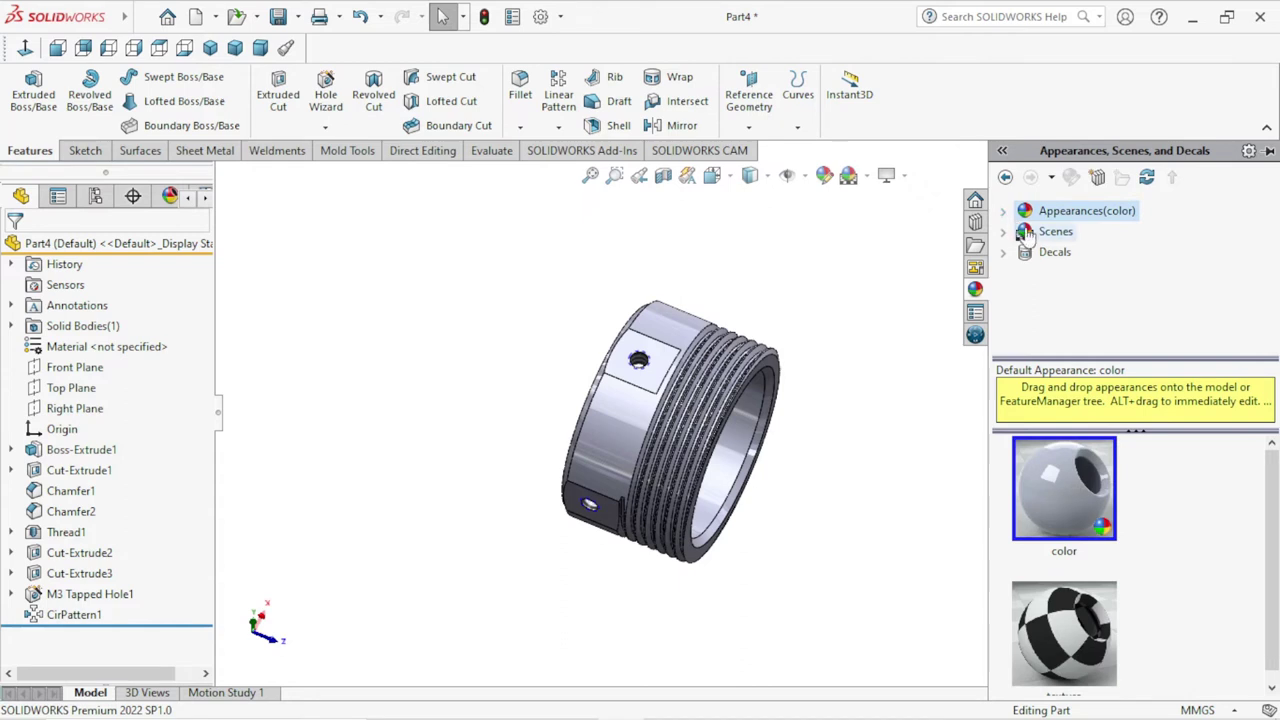
pyautogui.doubleClick(1043, 212)
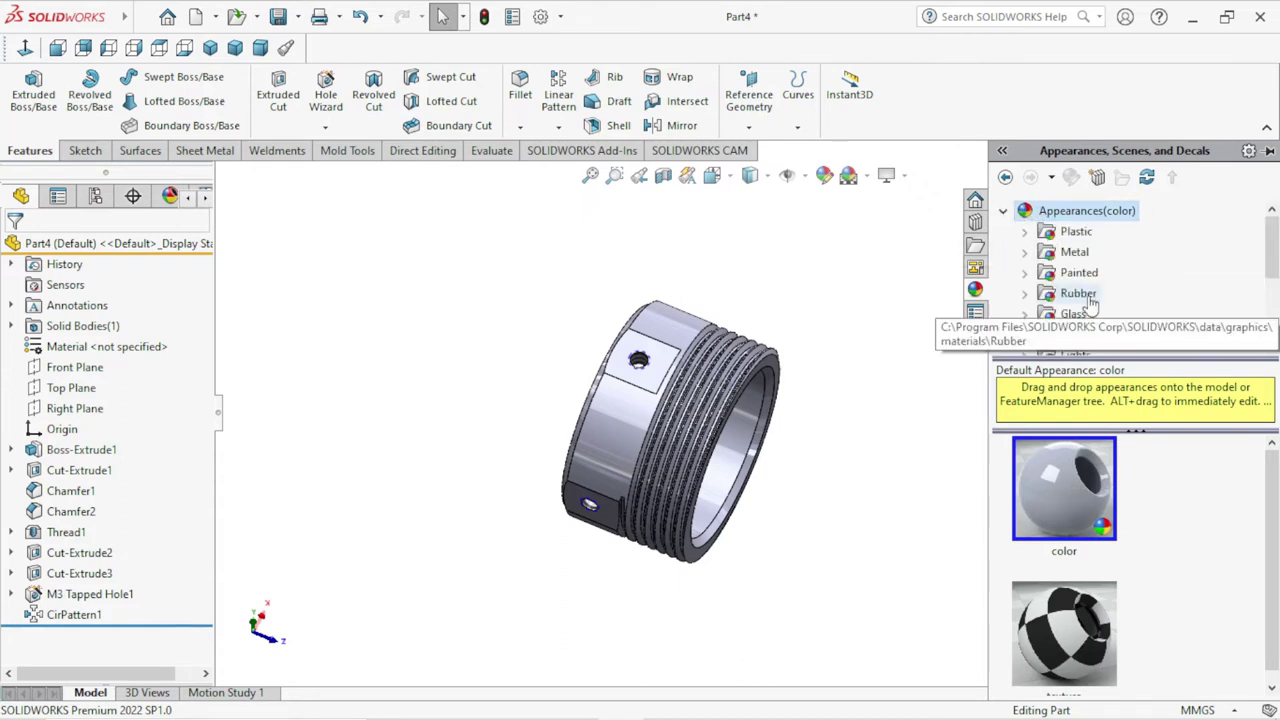
pyautogui.click(1025, 253)
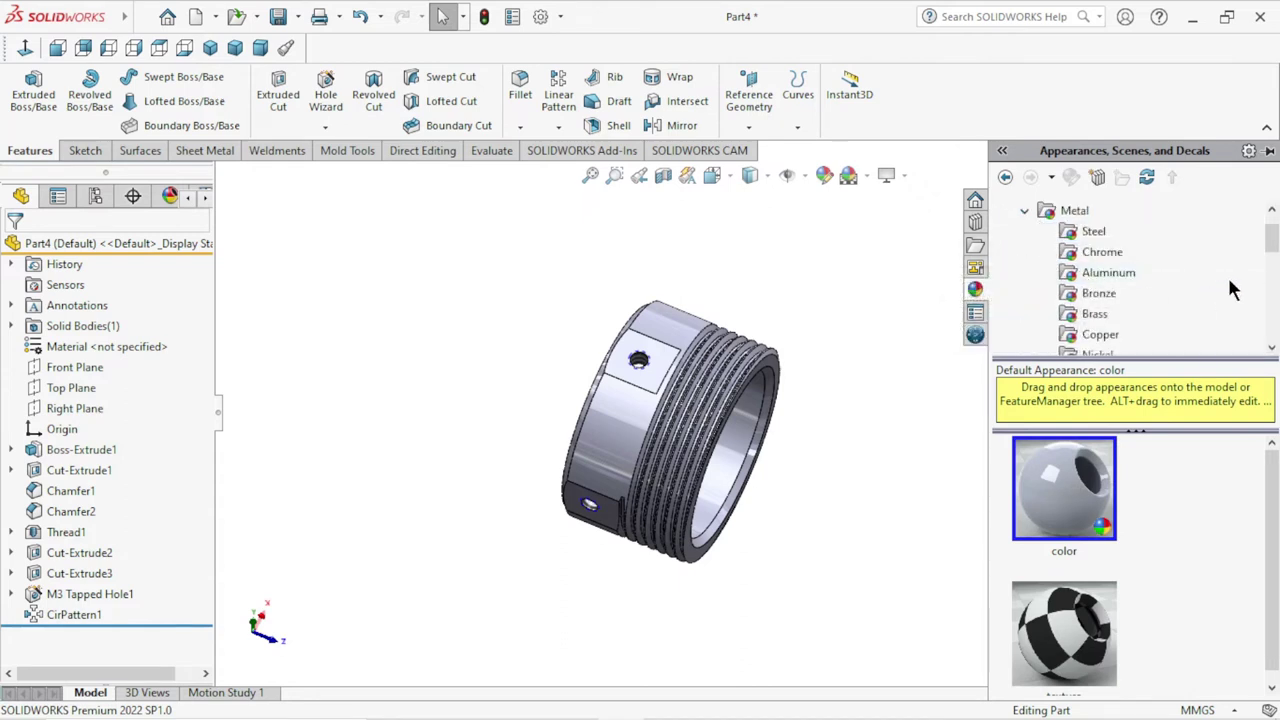
pyautogui.click(1110, 273)
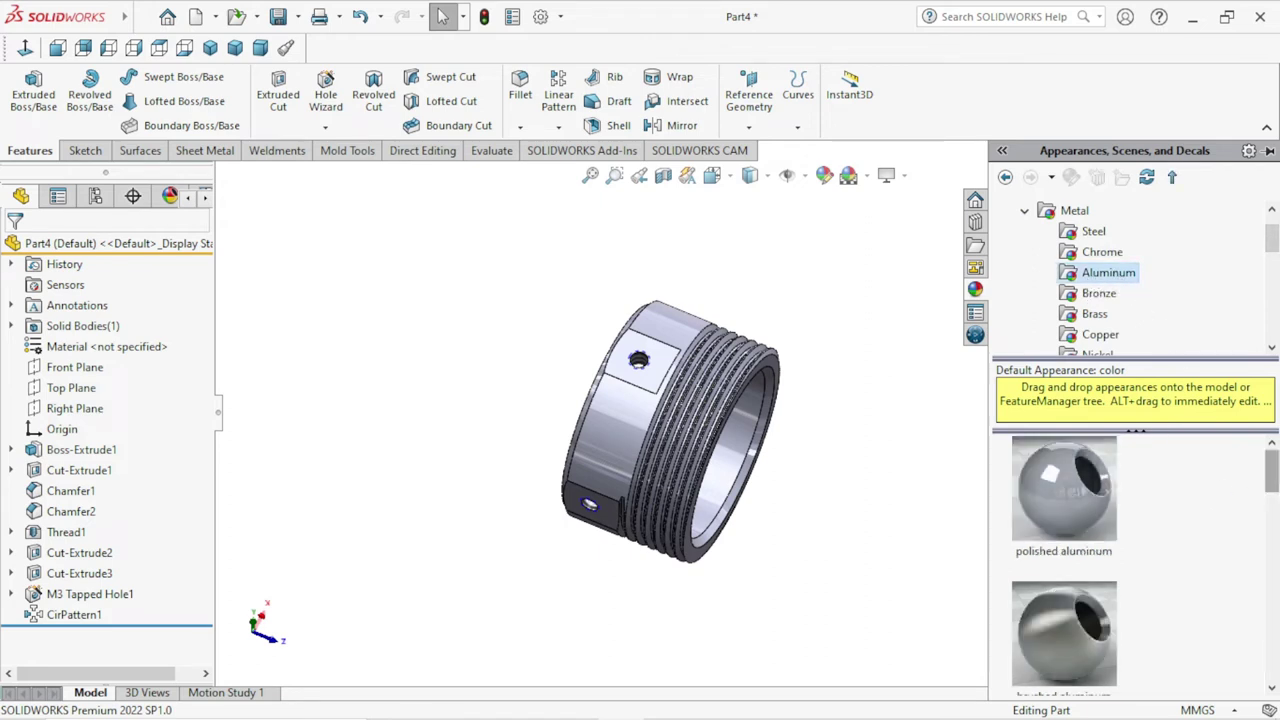
pyautogui.moveTo(1277, 498); pyautogui.dragTo(1271, 541)
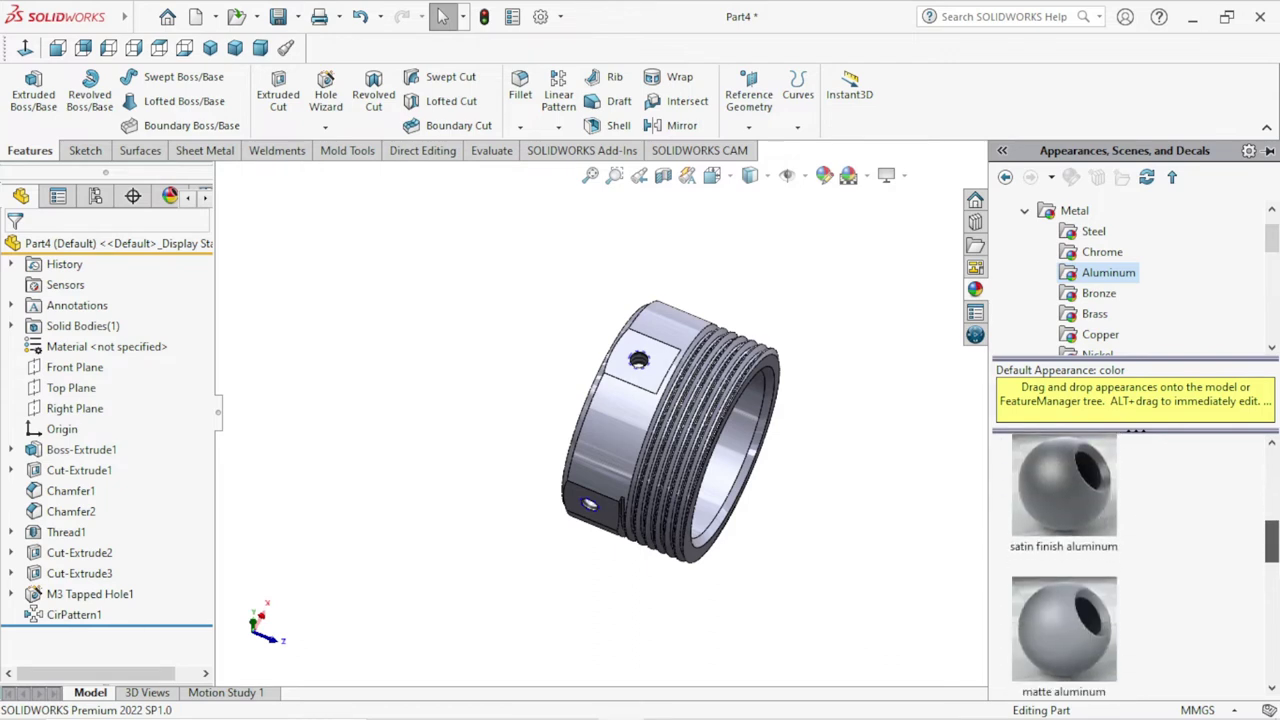
pyautogui.scroll(-2, 1095, 562)
pyautogui.scroll(3, 1095, 562)
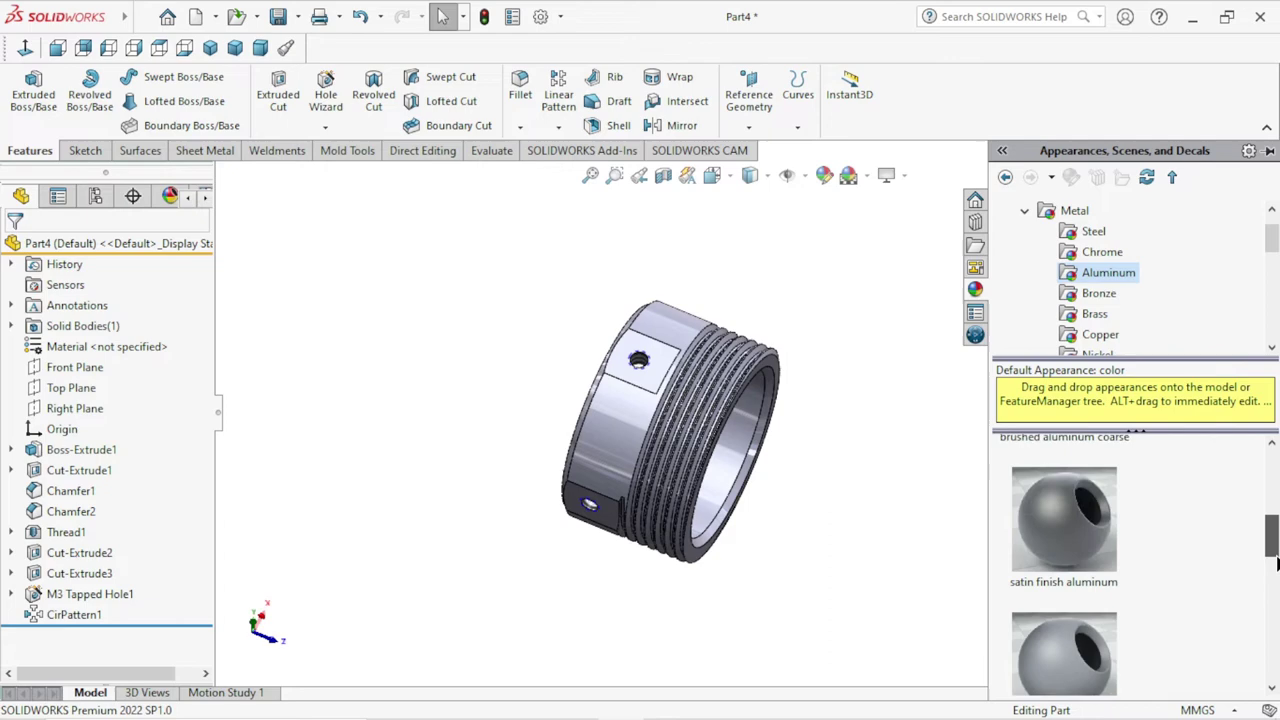
pyautogui.doubleClick(1095, 562)
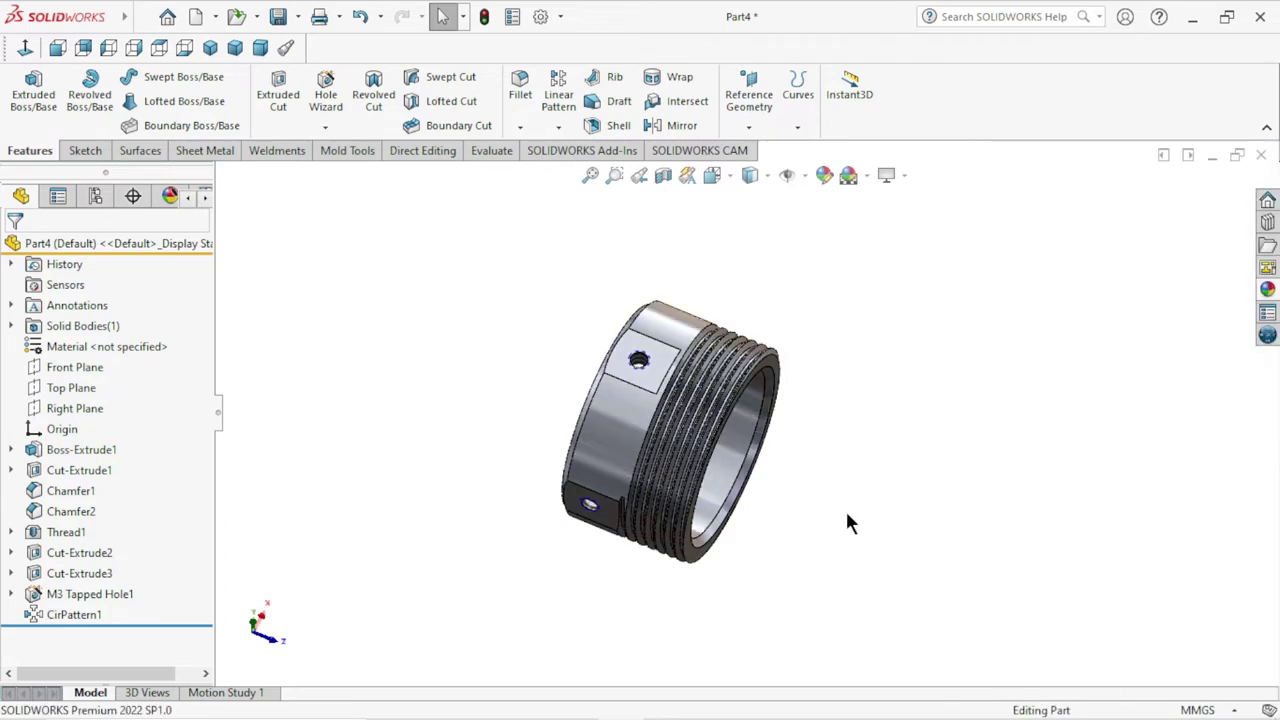
pyautogui.moveTo(848, 522)
pyautogui.mouseDown(button='middle')
pyautogui.moveTo(734, 489)
pyautogui.moveTo(874, 451)
pyautogui.moveTo(655, 448)
pyautogui.moveTo(474, 343)
pyautogui.moveTo(496, 286)
pyautogui.moveTo(463, 409)
pyautogui.mouseUp(button='middle')
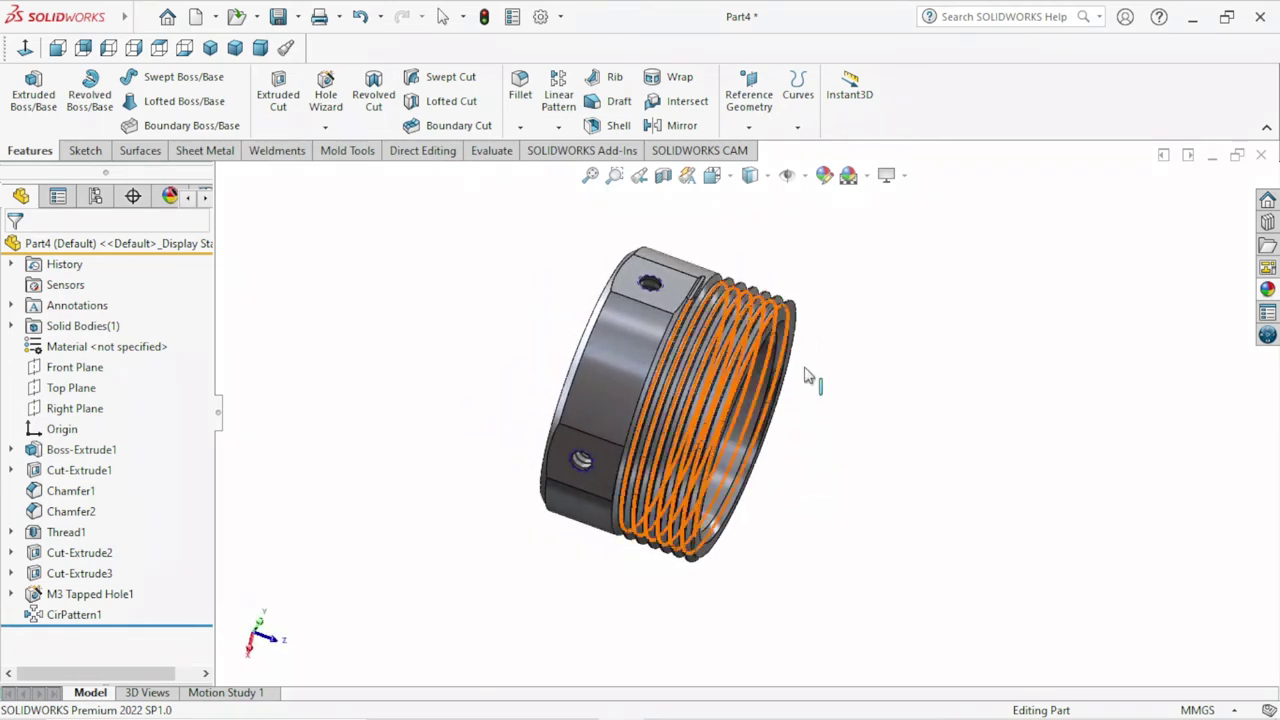
# - Toggle RealView Graphics off and on, then set the display style to Shaded without edges
pyautogui.click(905, 175)
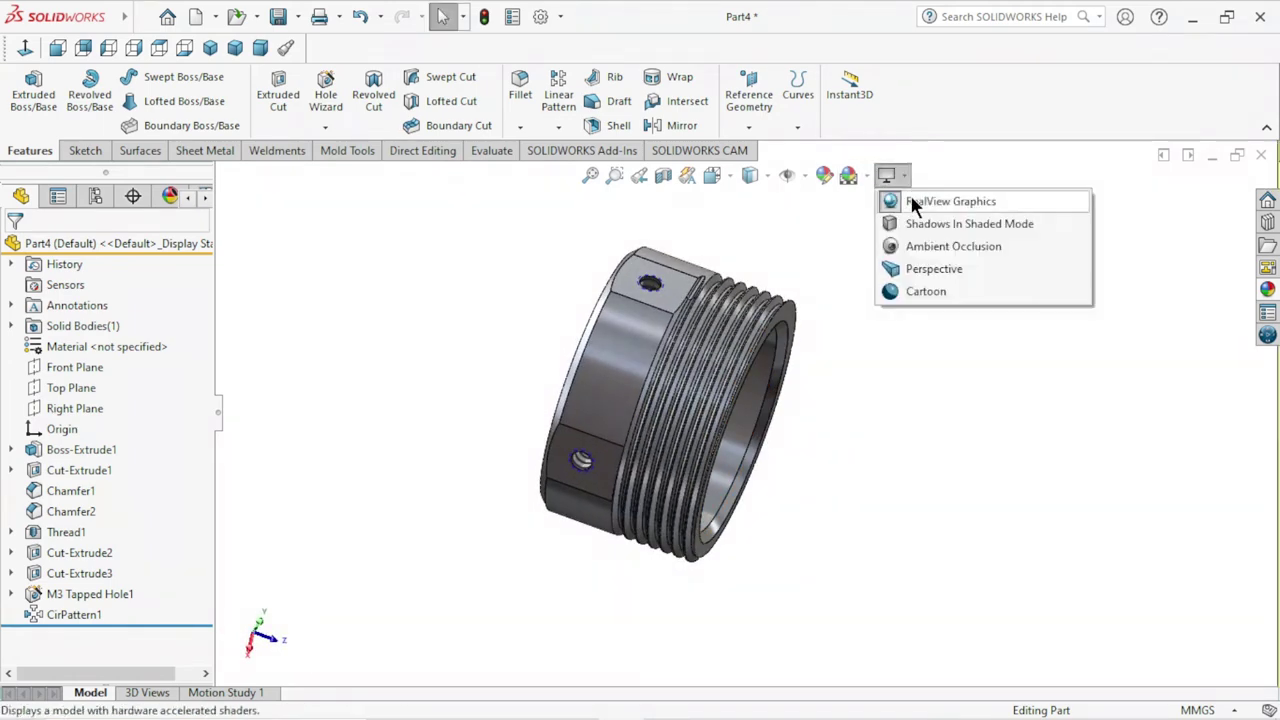
pyautogui.click(911, 200)
pyautogui.click(905, 175)
pyautogui.click(912, 198)
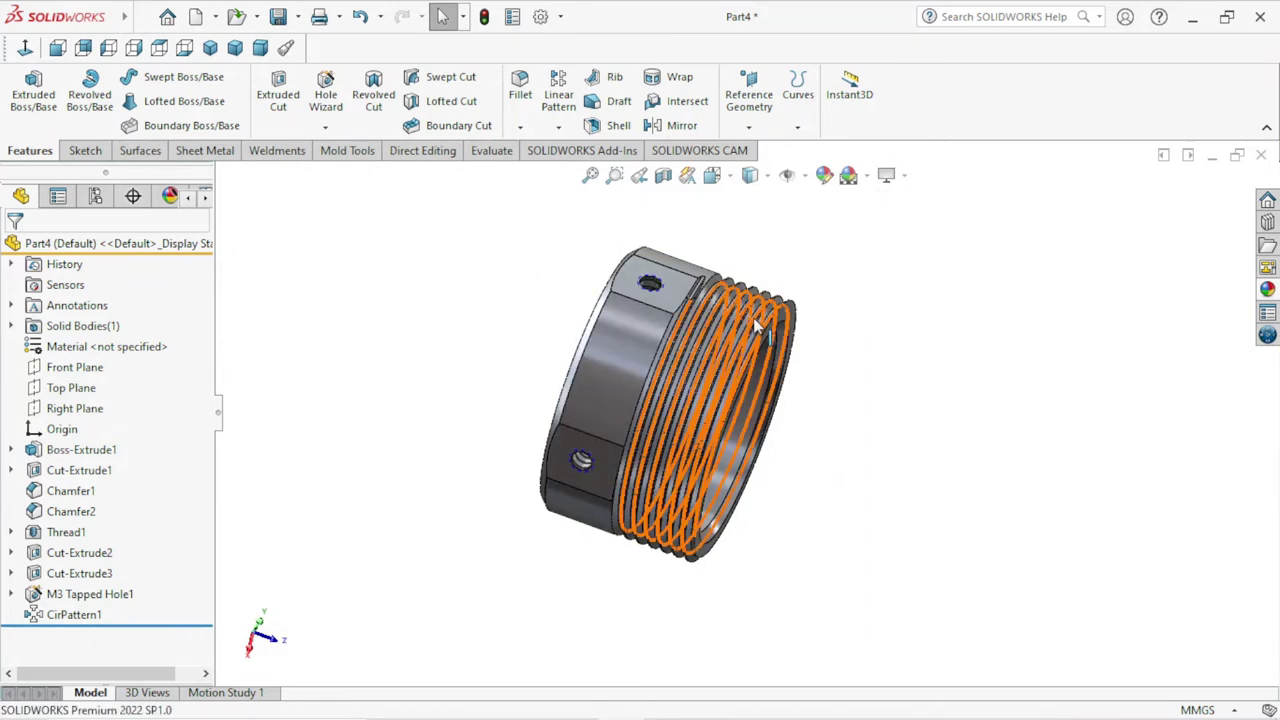
pyautogui.moveTo(757, 325)
pyautogui.mouseDown(button='middle')
pyautogui.moveTo(908, 371)
pyautogui.moveTo(910, 330)
pyautogui.mouseUp(button='middle')
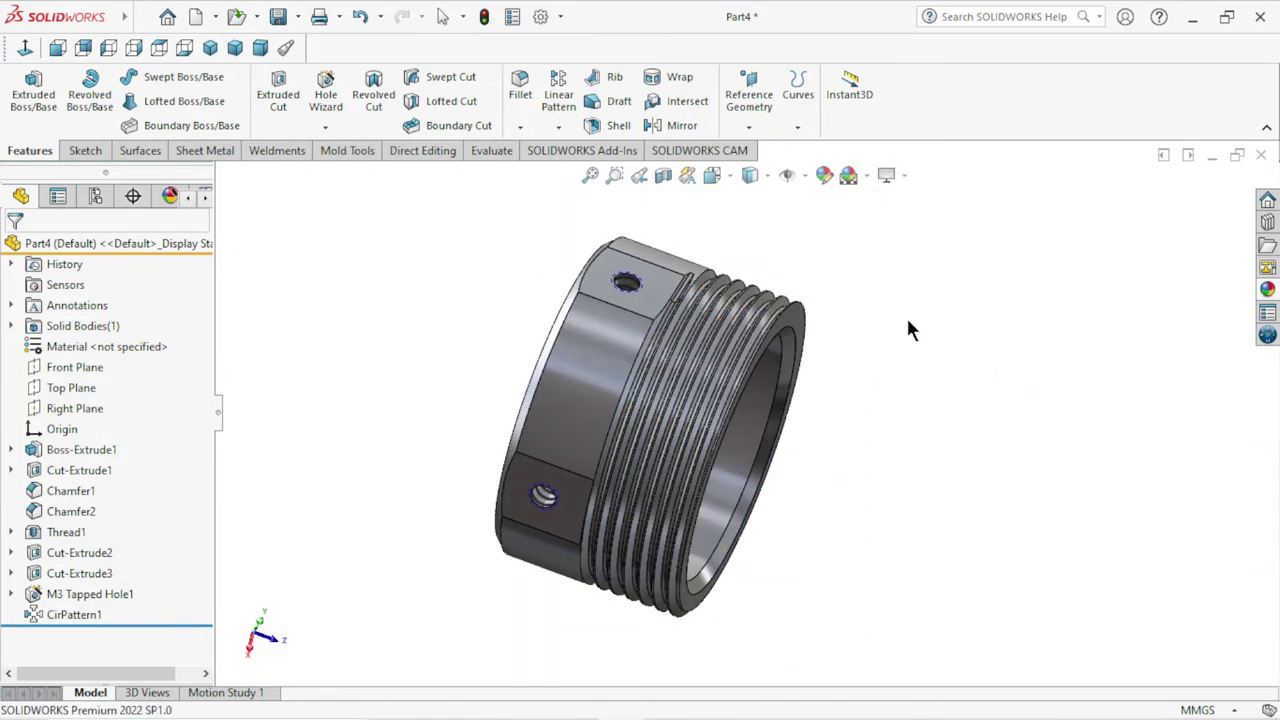
pyautogui.click(770, 173)
pyautogui.click(760, 214)
pyautogui.moveTo(843, 390)
pyautogui.mouseDown(button='middle')
pyautogui.moveTo(510, 355)
pyautogui.moveTo(443, 391)
pyautogui.moveTo(664, 449)
pyautogui.moveTo(791, 360)
pyautogui.moveTo(891, 551)
pyautogui.moveTo(774, 368)
pyautogui.moveTo(754, 625)
pyautogui.moveTo(775, 230)
pyautogui.moveTo(820, 373)
pyautogui.moveTo(868, 455)
pyautogui.moveTo(830, 500)
pyautogui.moveTo(810, 480)
pyautogui.mouseUp(button='middle')
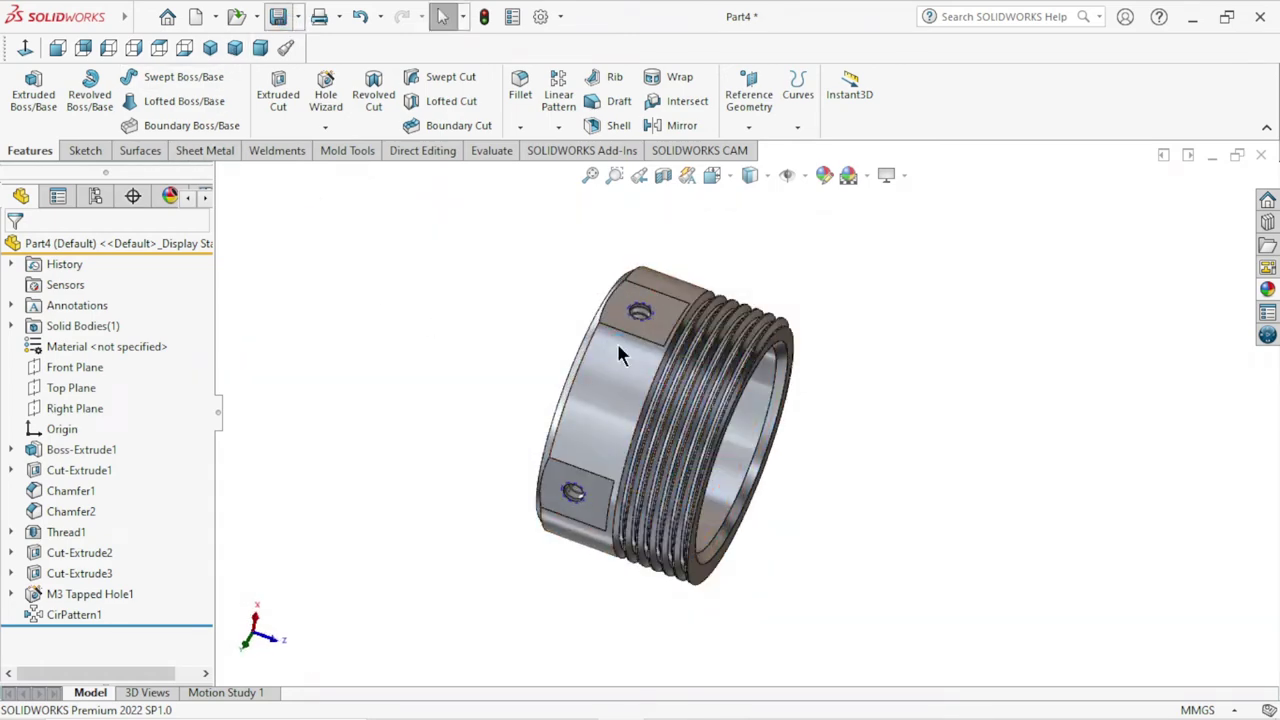
# - Save the ring part to the Desktop with the file name 'Part 2'
pyautogui.hotkey('ctrl', 's')
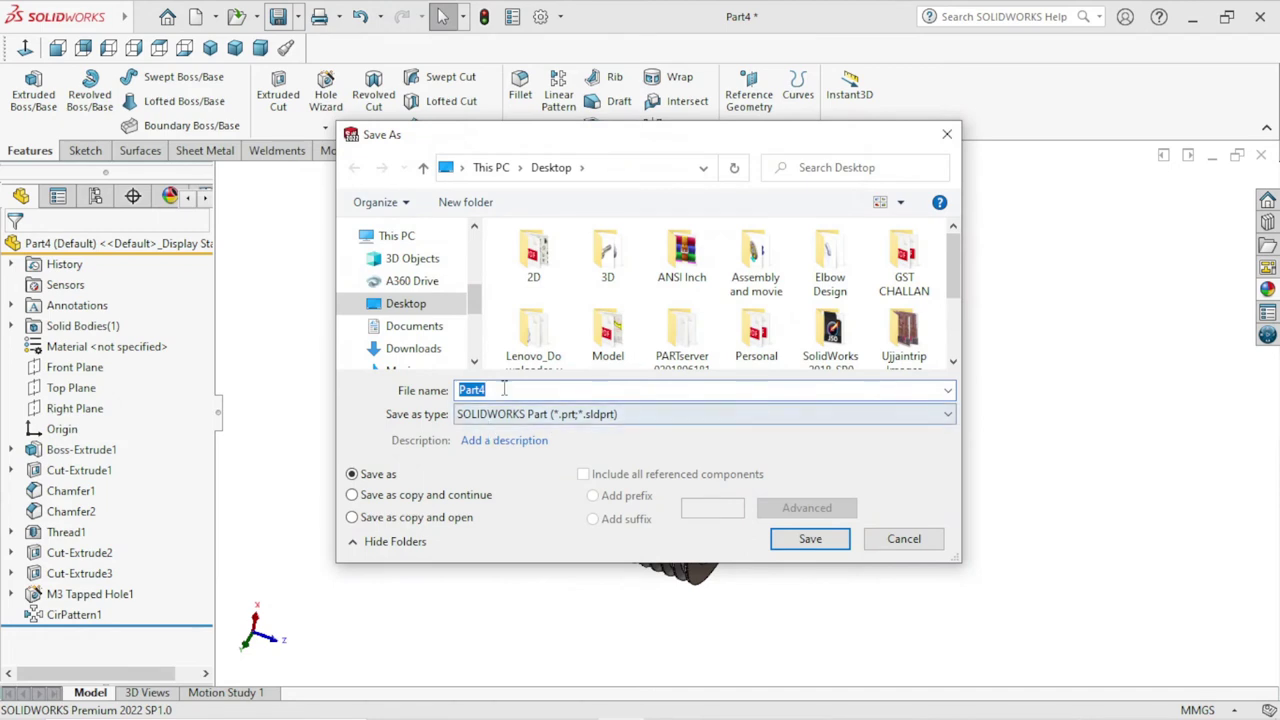
pyautogui.click(418, 309)
pyautogui.doubleClick(393, 232)
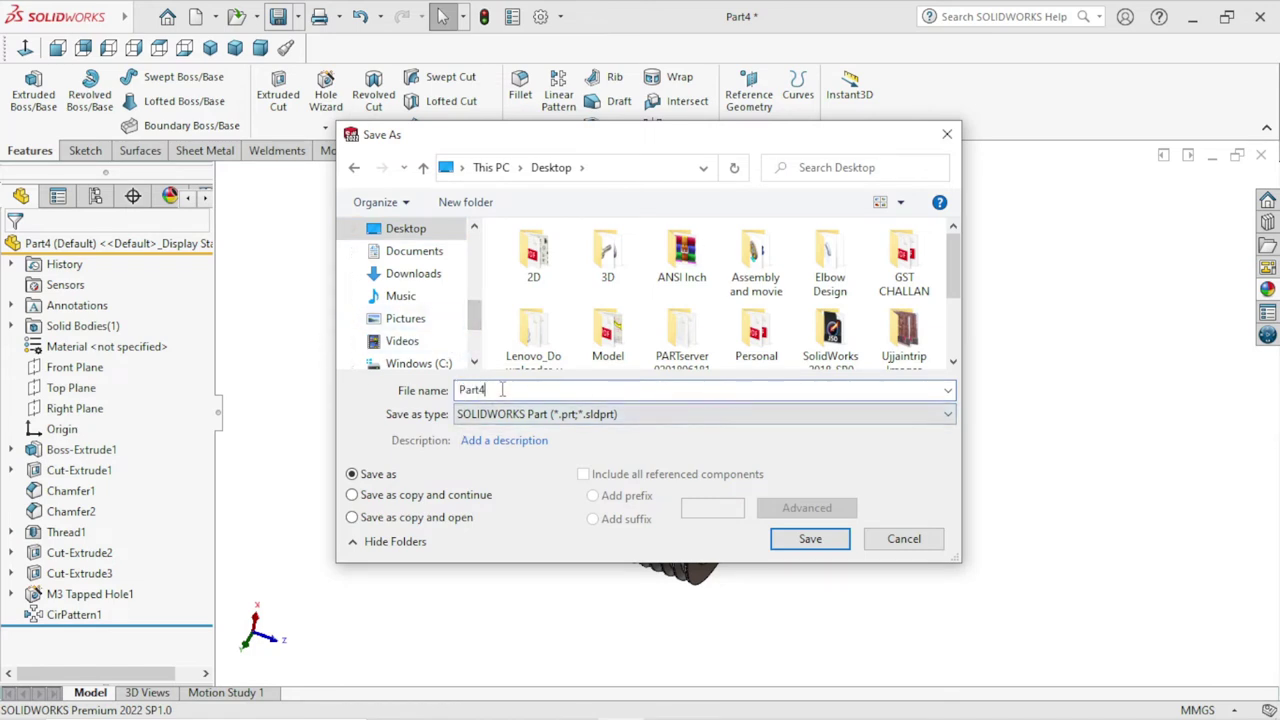
pyautogui.press('BackSpace')
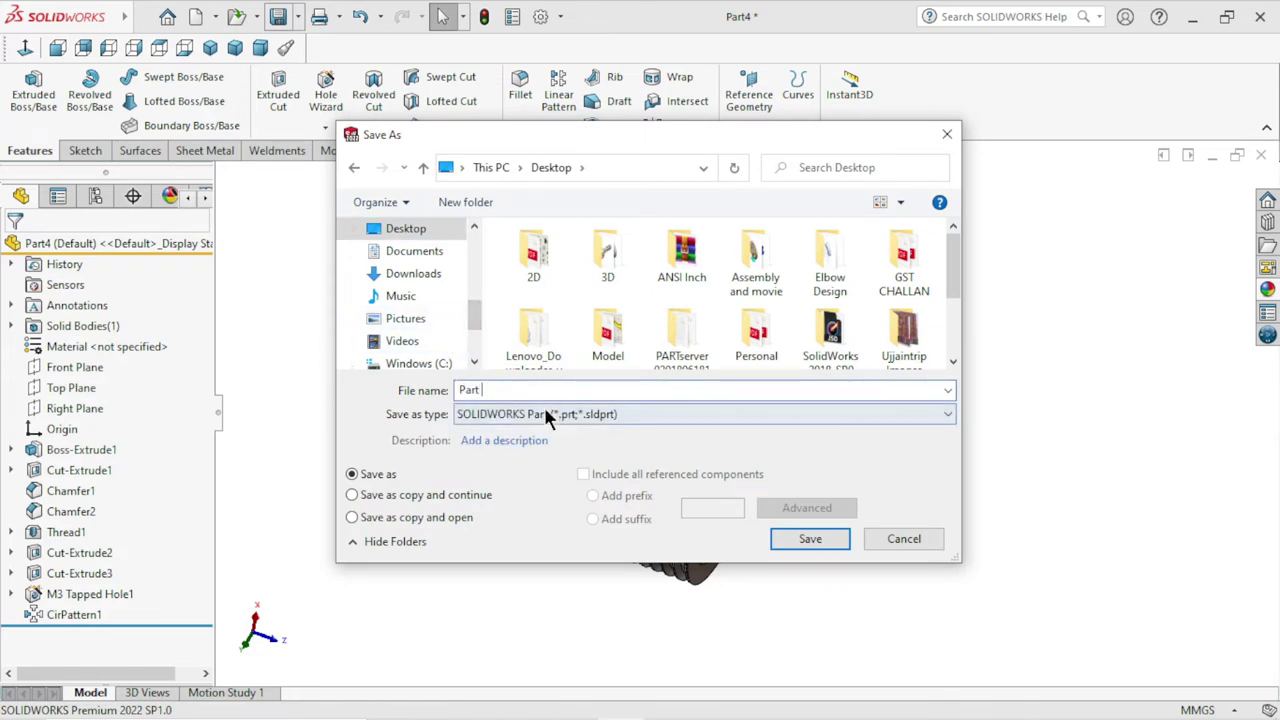
pyautogui.write('2')
pyautogui.click(795, 540)
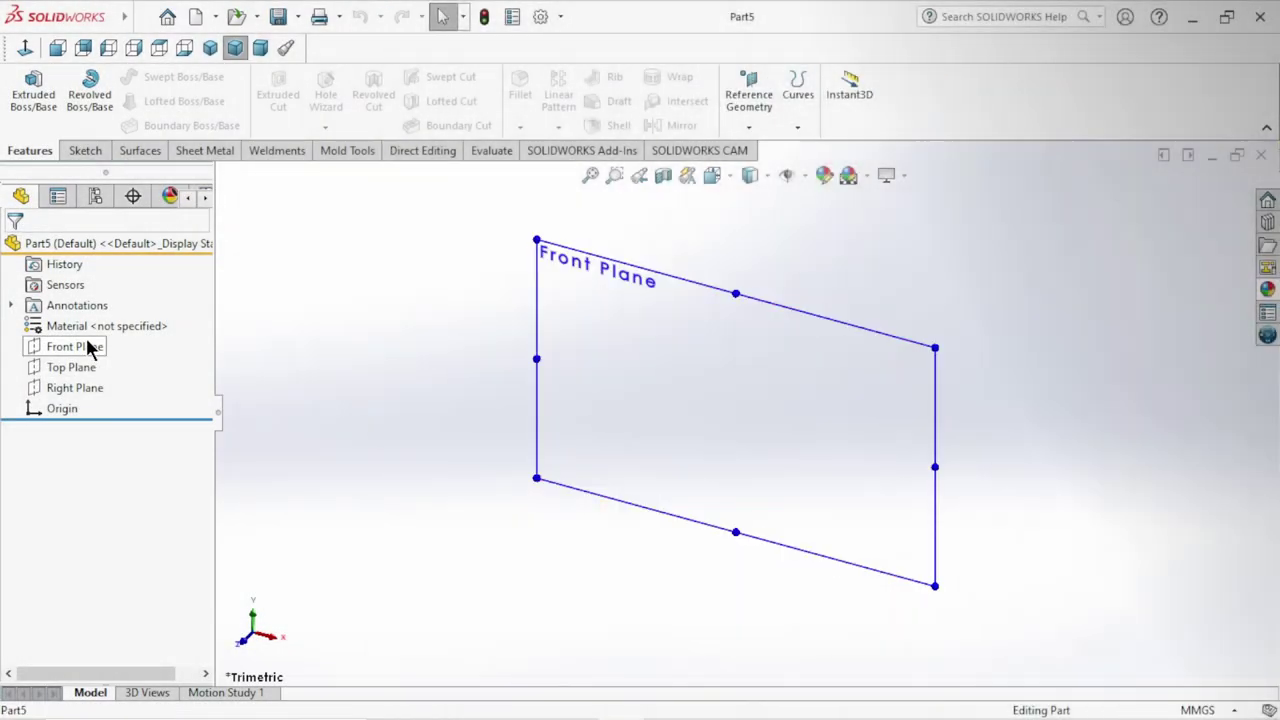
# - Start a sketch on the Front Plane and apply the Plain White background scene
pyautogui.click(98, 343)
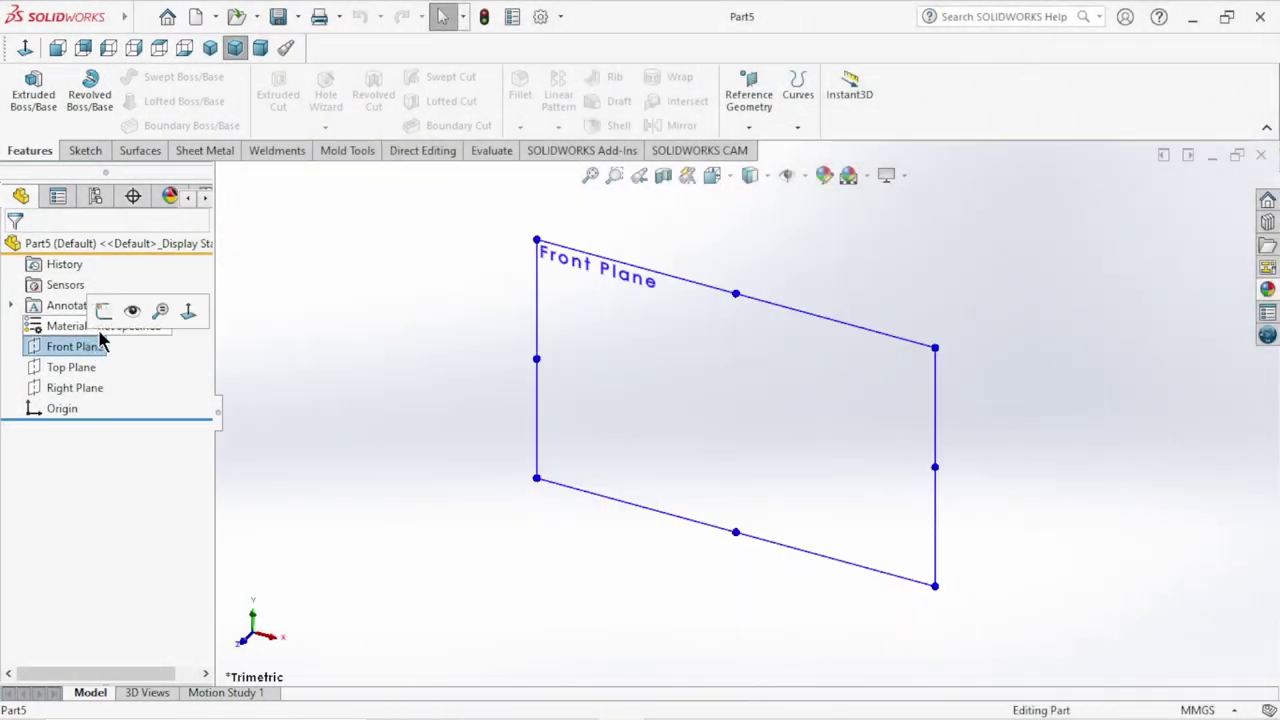
pyautogui.click(103, 311)
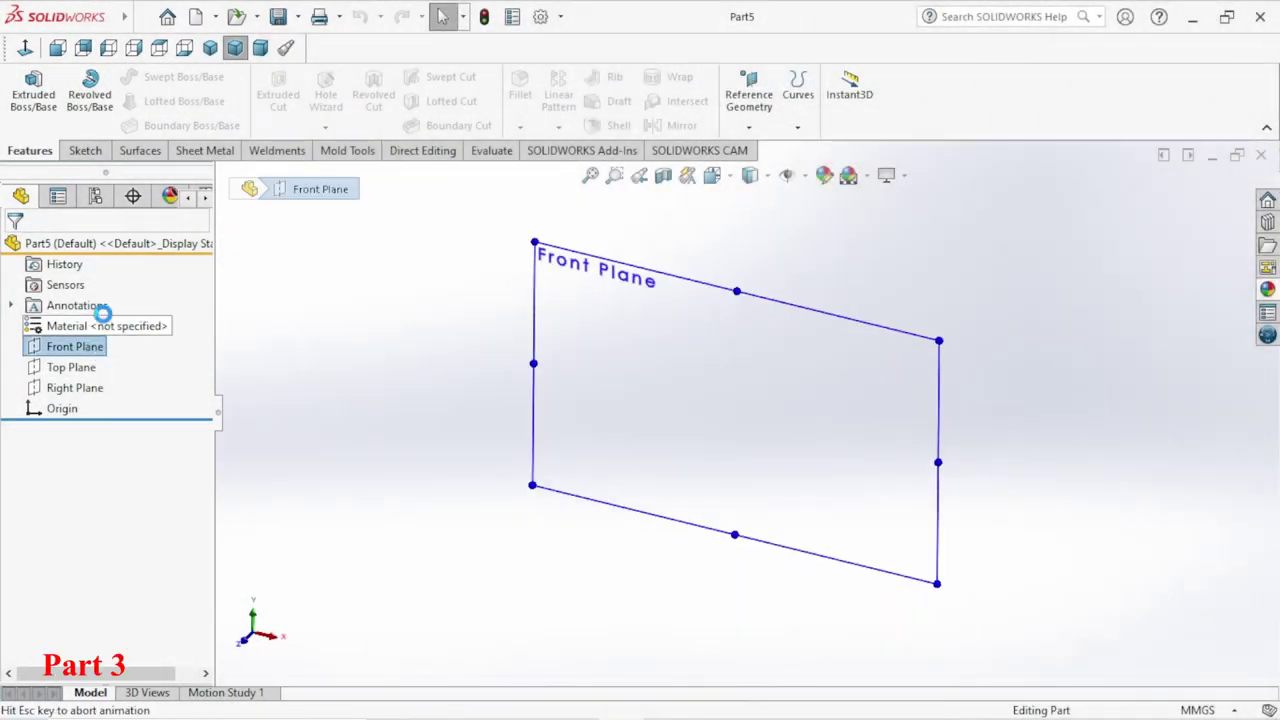
pyautogui.click(866, 178)
pyautogui.click(870, 222)
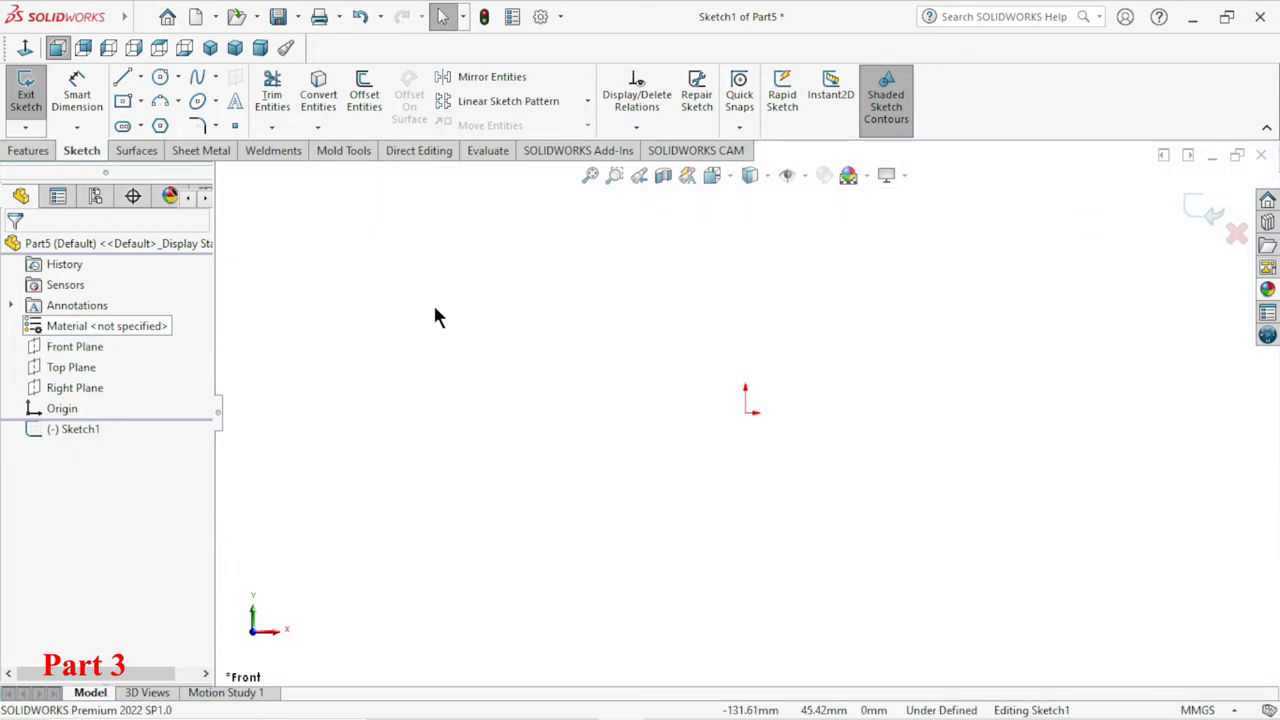
# - Draw a circle centred on the origin
pyautogui.press('c')
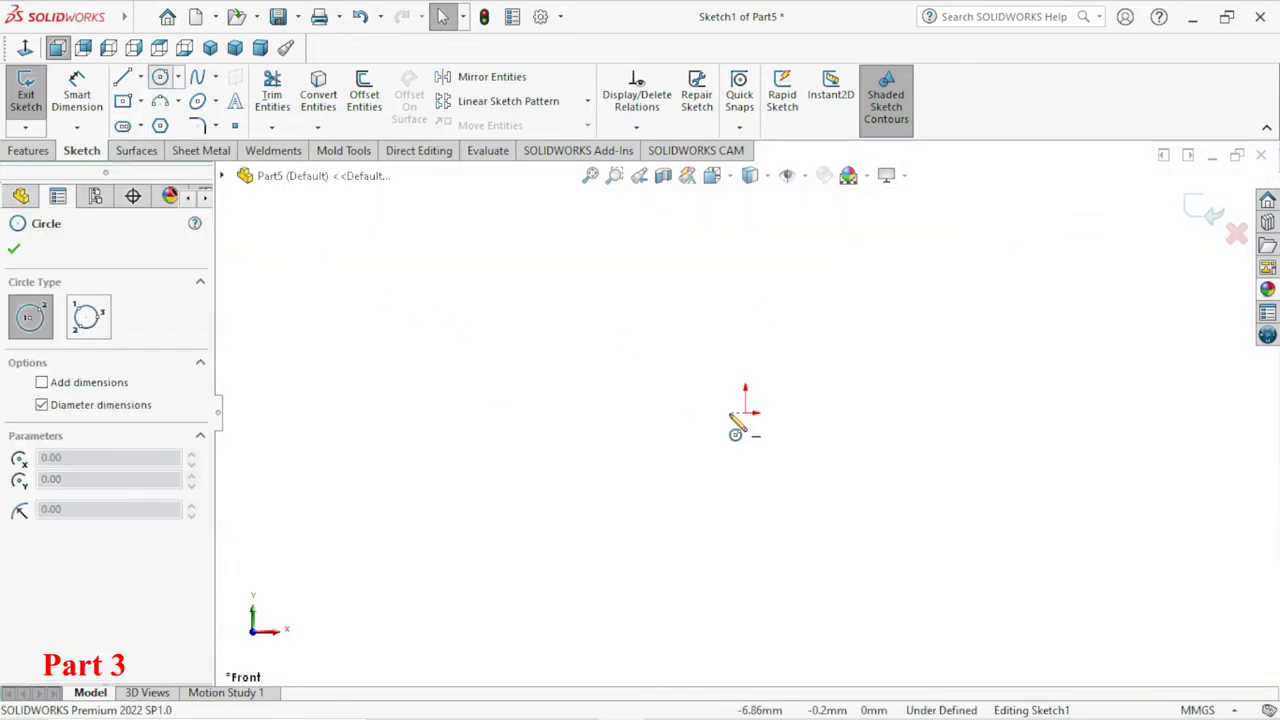
pyautogui.click(752, 410)
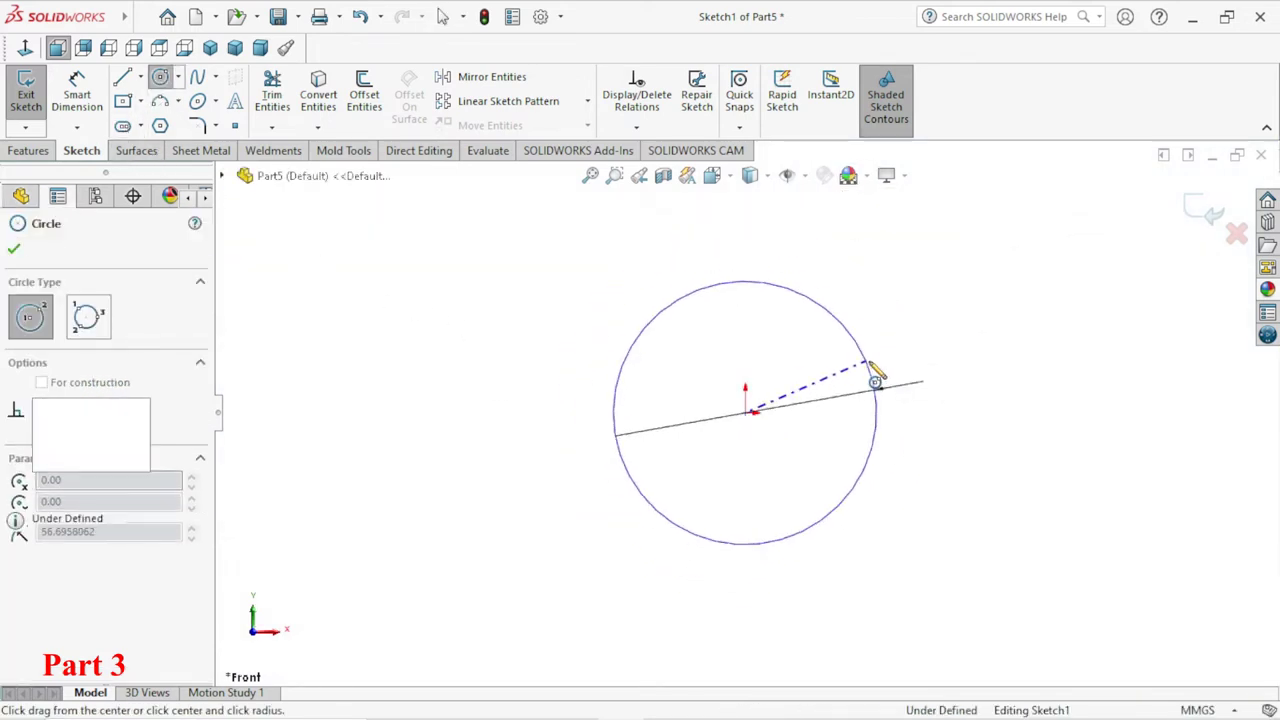
pyautogui.click(877, 366)
pyautogui.rightClick(937, 342)
pyautogui.click(938, 344)
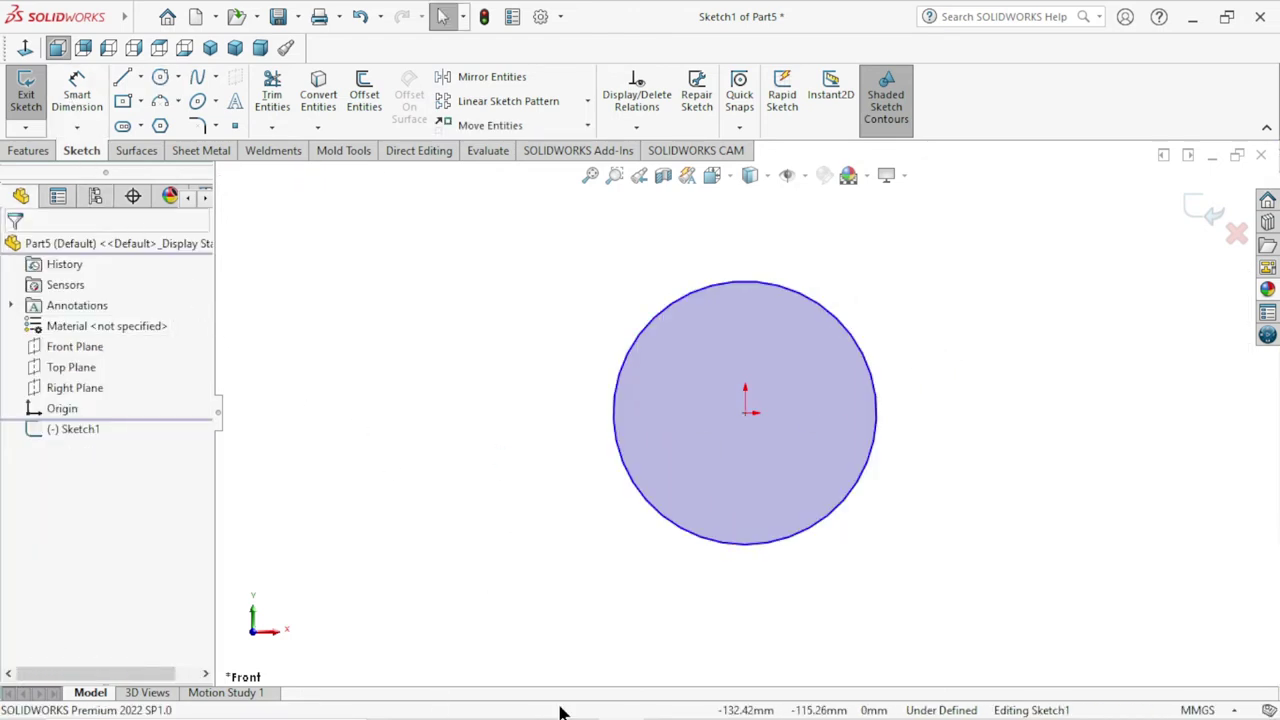
pyautogui.click(666, 702)
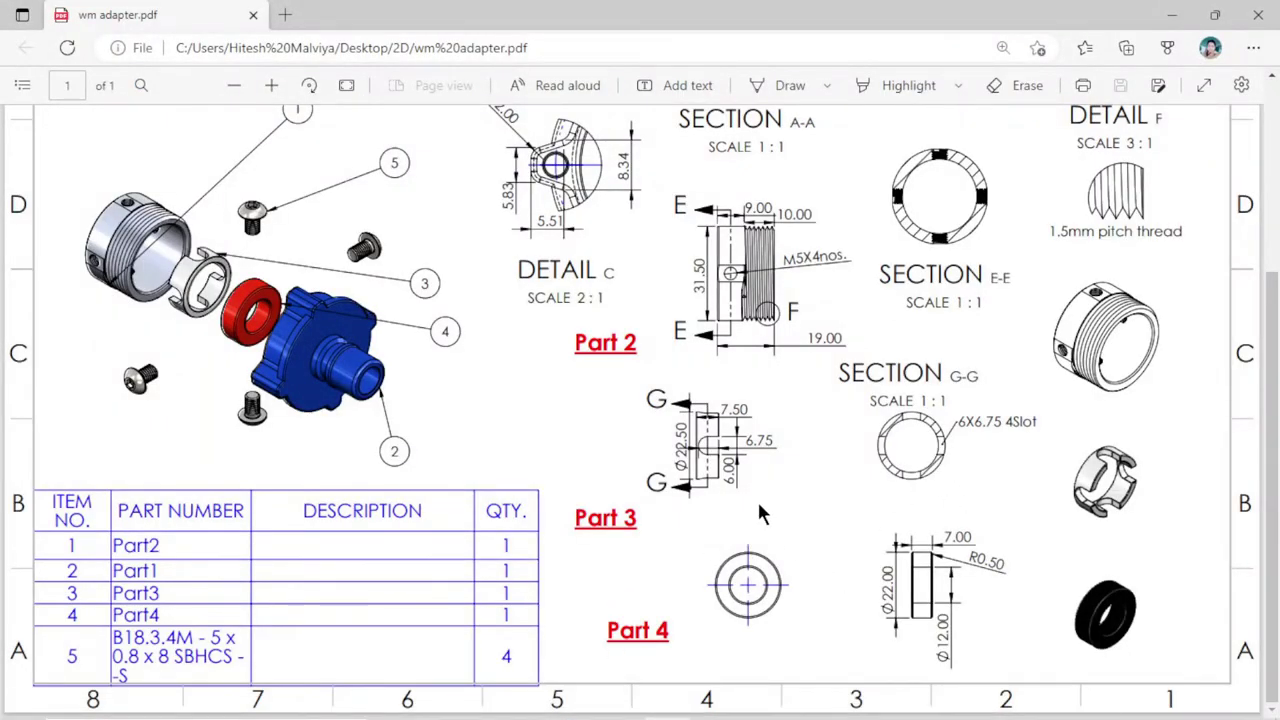
pyautogui.keyDown('ctrl'); pyautogui.scroll(-1, 759, 507); pyautogui.keyUp('ctrl')
pyautogui.keyDown('ctrl'); pyautogui.scroll(1, 759, 507); pyautogui.keyUp('ctrl')
pyautogui.keyDown('ctrl'); pyautogui.scroll(2, 759, 507); pyautogui.keyUp('ctrl')
pyautogui.keyDown('ctrl'); pyautogui.scroll(2, 709, 558); pyautogui.keyUp('ctrl')
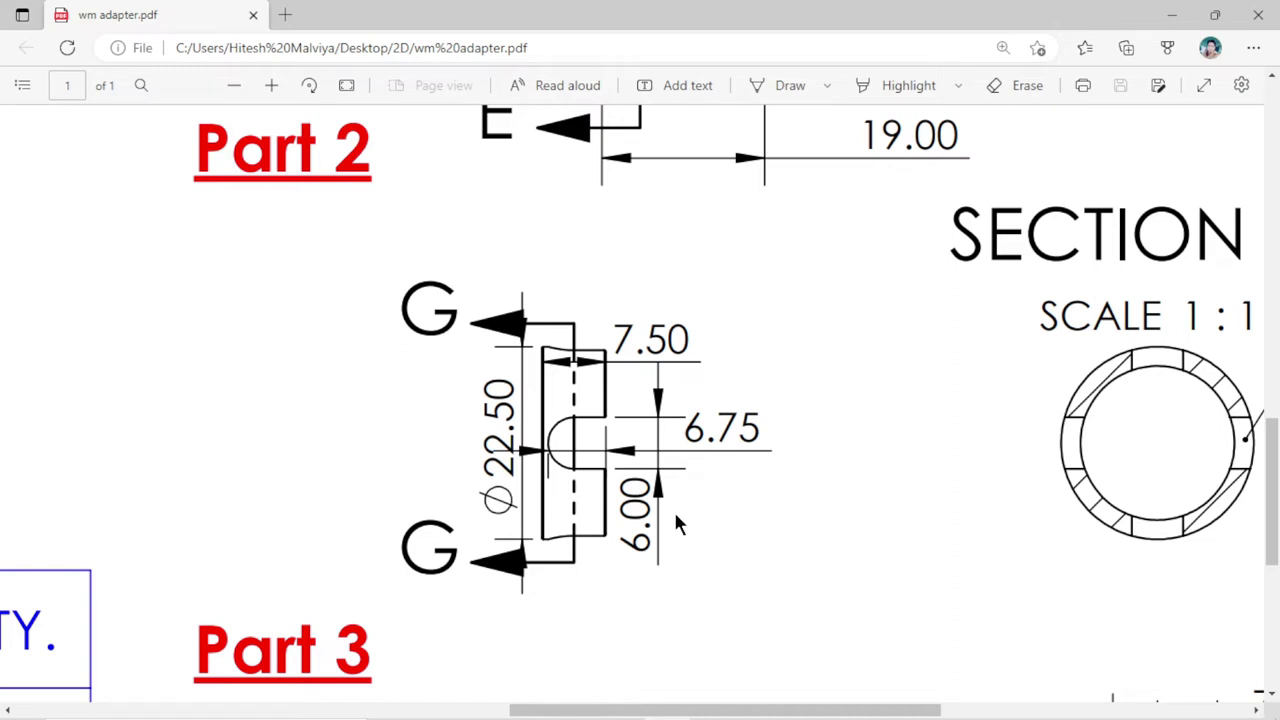
pyautogui.click(620, 701)
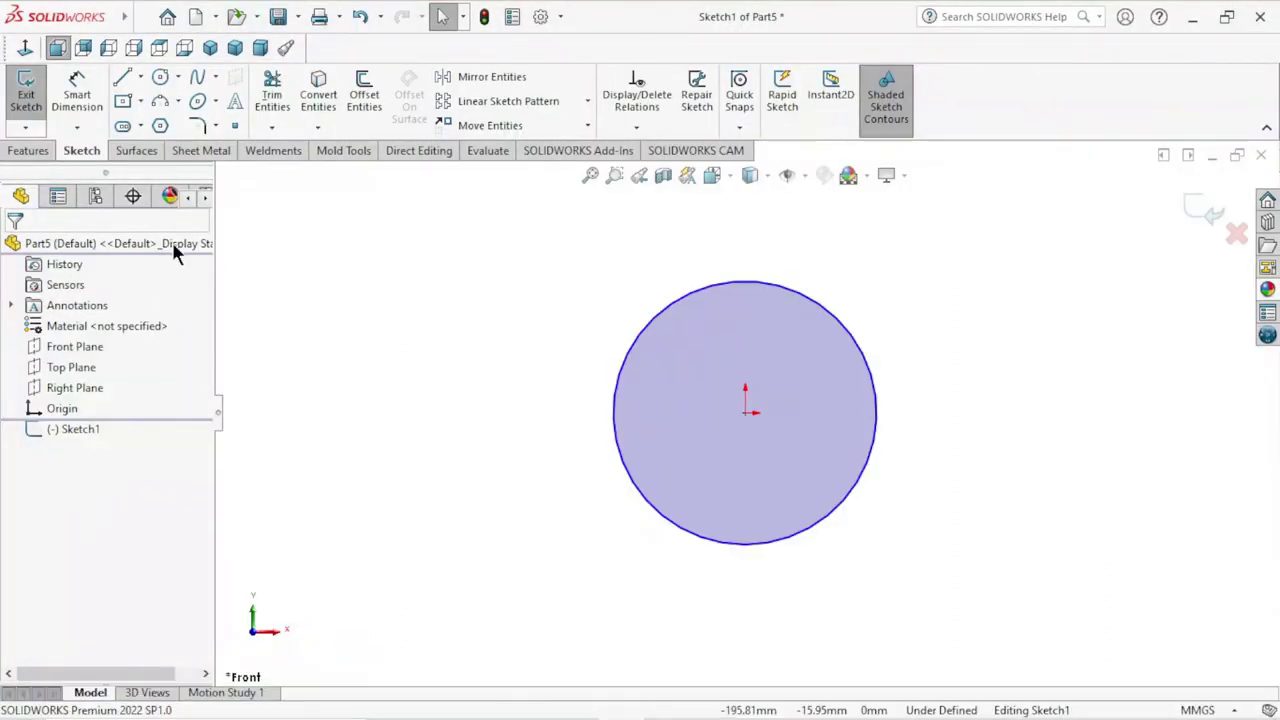
# - Dimension the outer circle's diameter to 22.5 mm
pyautogui.click(94, 87)
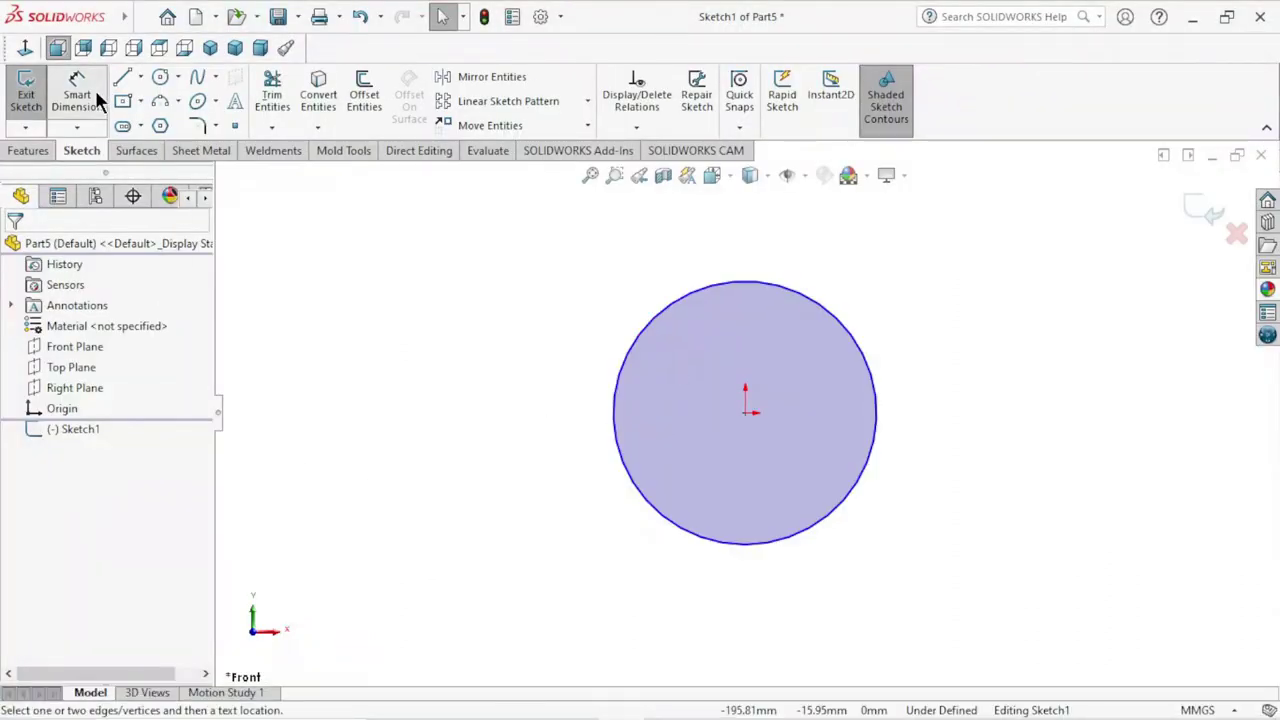
pyautogui.click(880, 408)
pyautogui.click(956, 382)
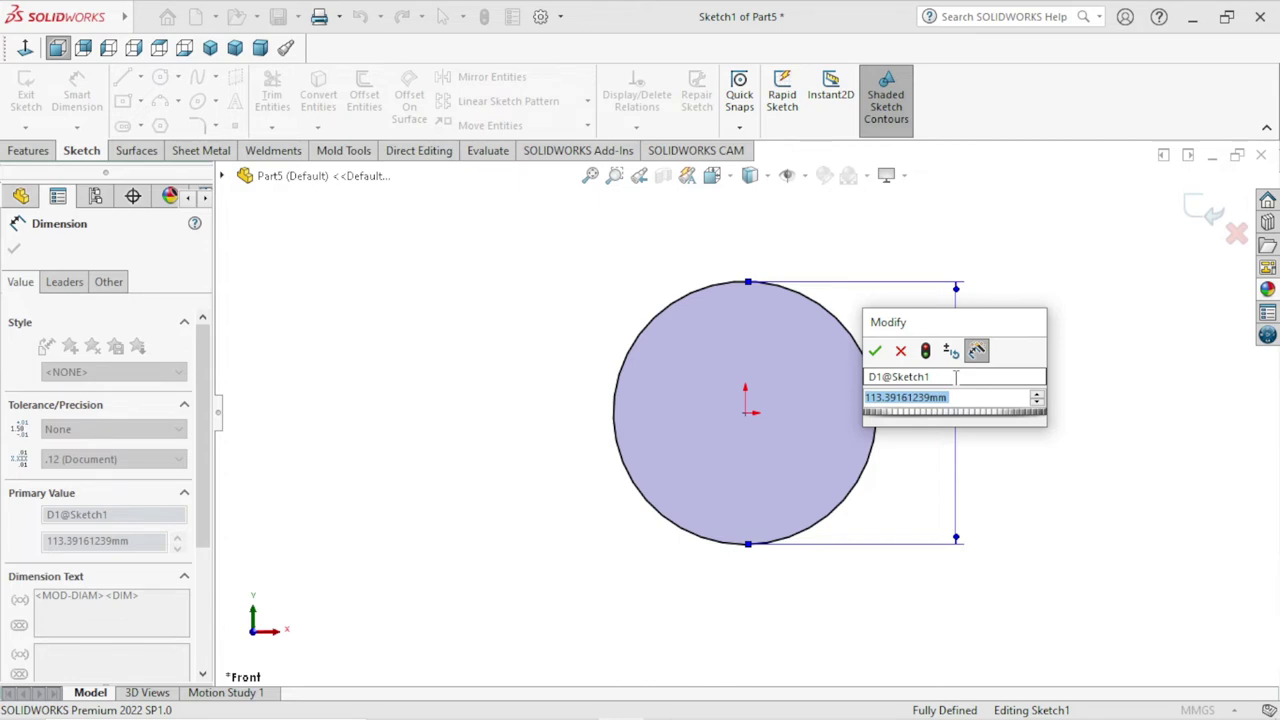
pyautogui.write('22.5')
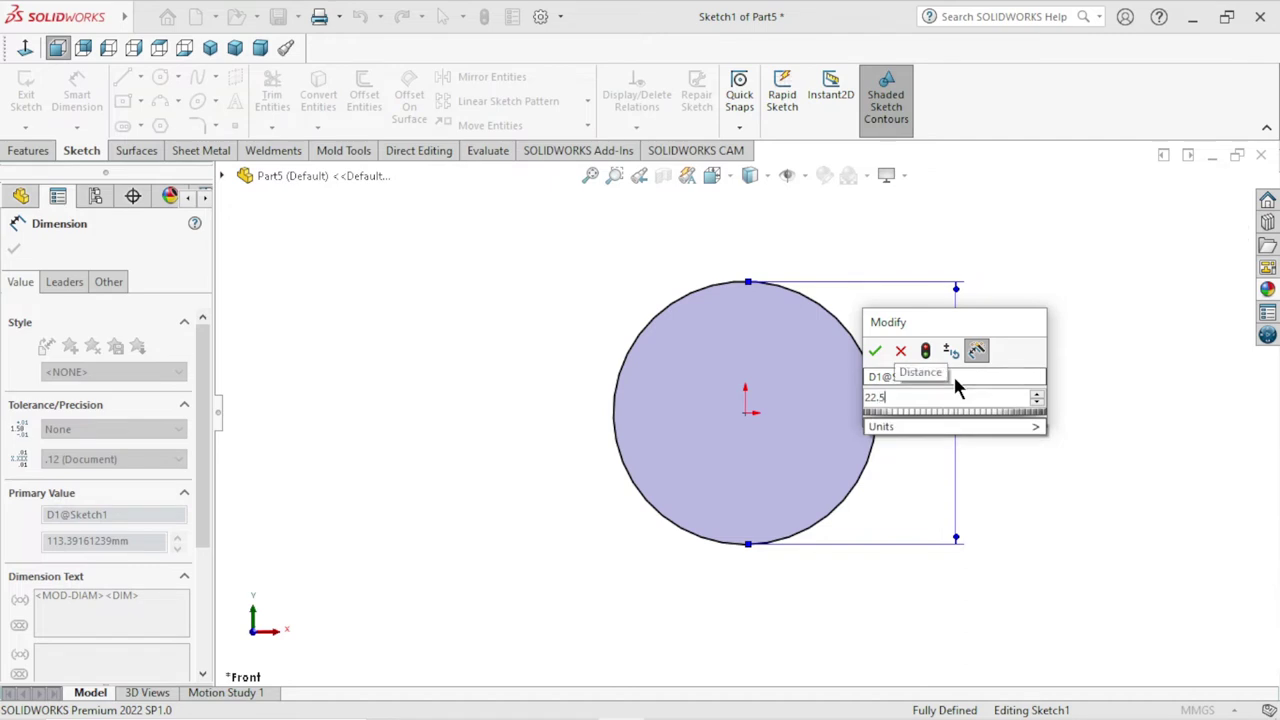
pyautogui.click(875, 350)
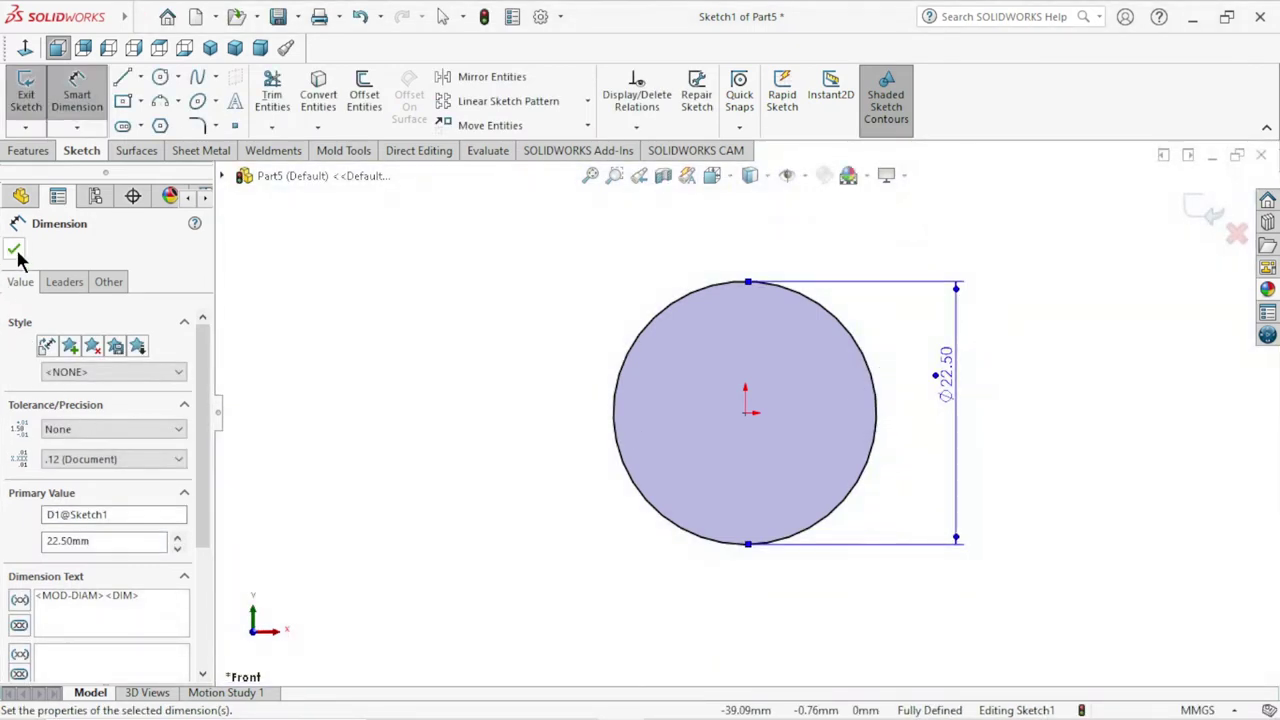
pyautogui.click(15, 249)
pyautogui.press('Escape')
# - Draw a smaller concentric circle centred on the origin inside the Ø22.50 circle
pyautogui.click(20, 152)
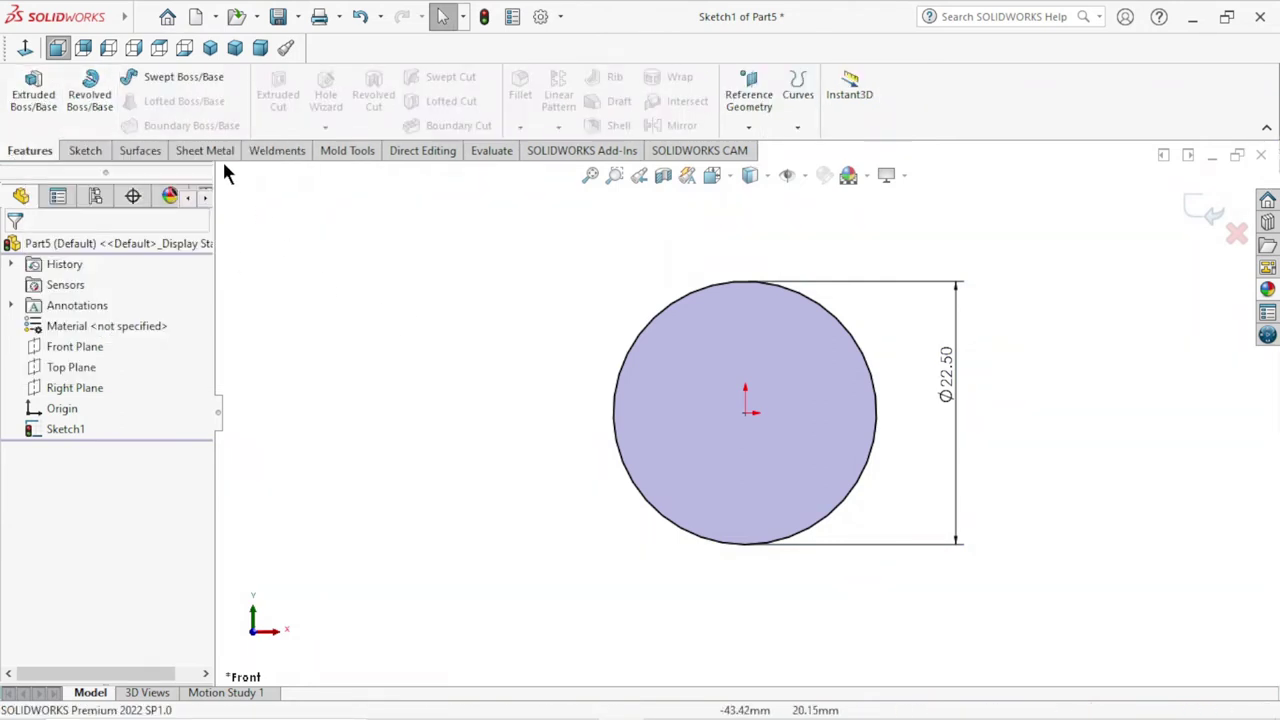
pyautogui.click(72, 151)
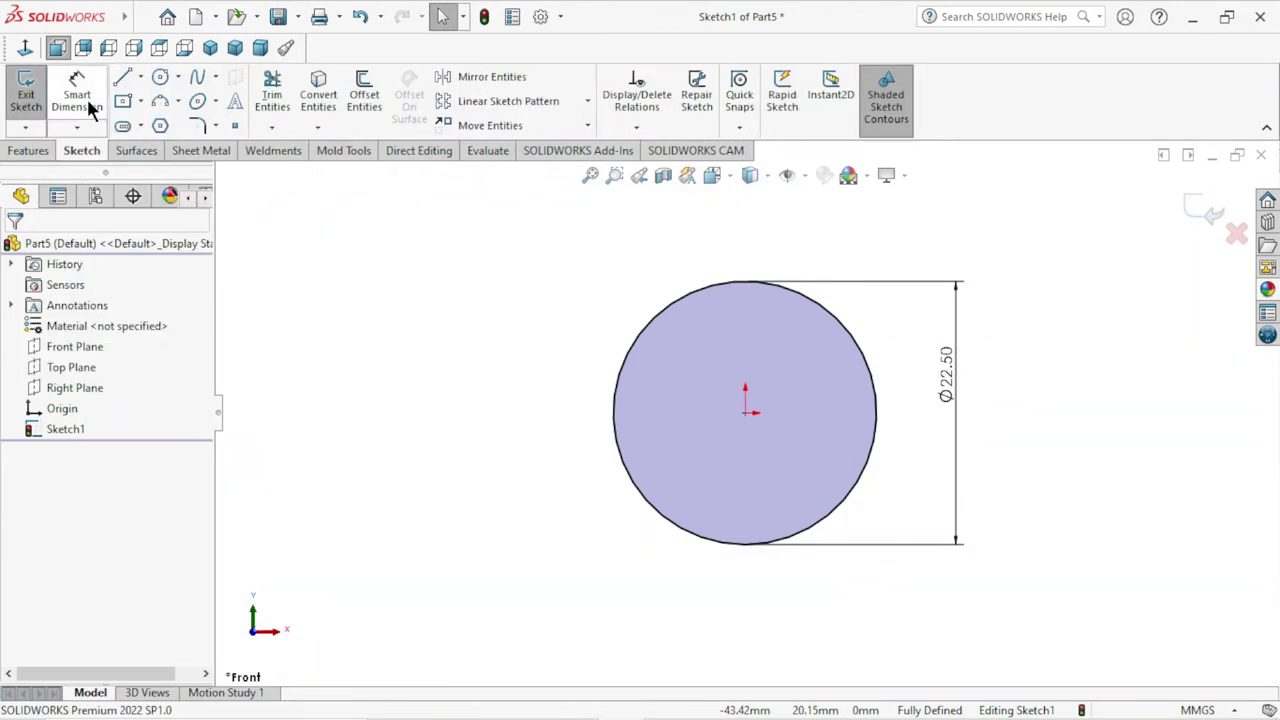
pyautogui.click(80, 98)
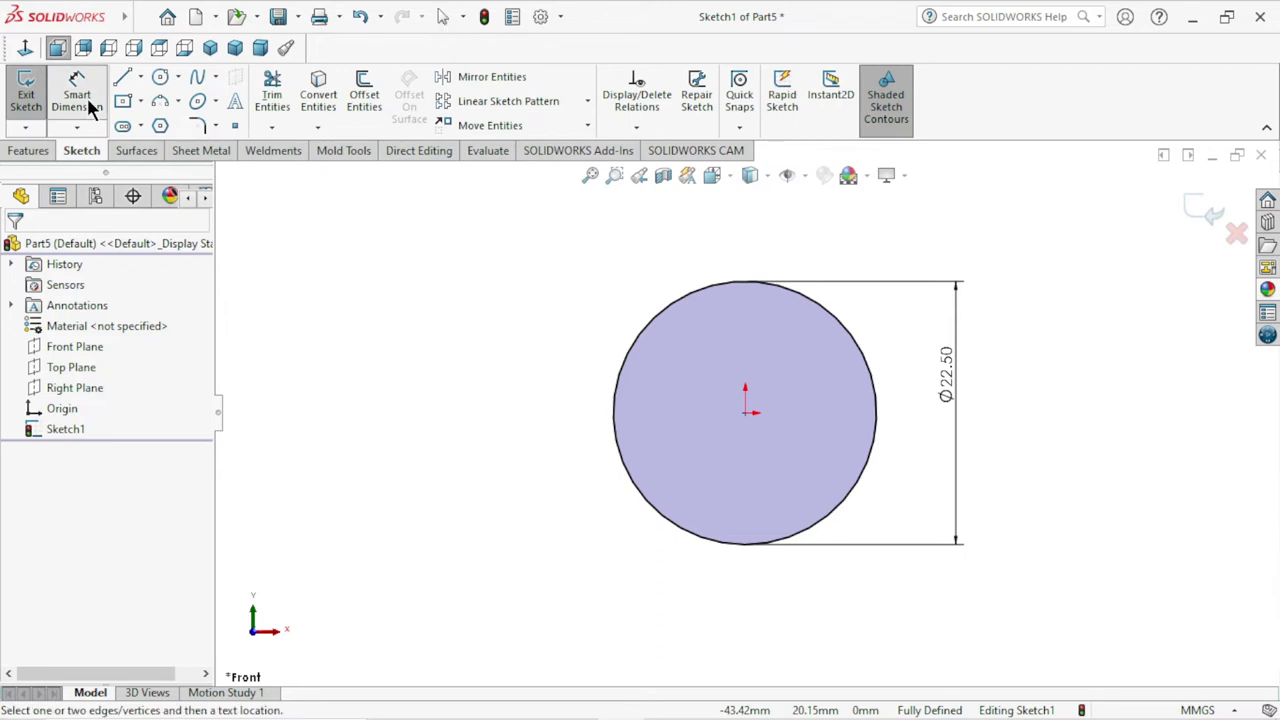
pyautogui.click(161, 77)
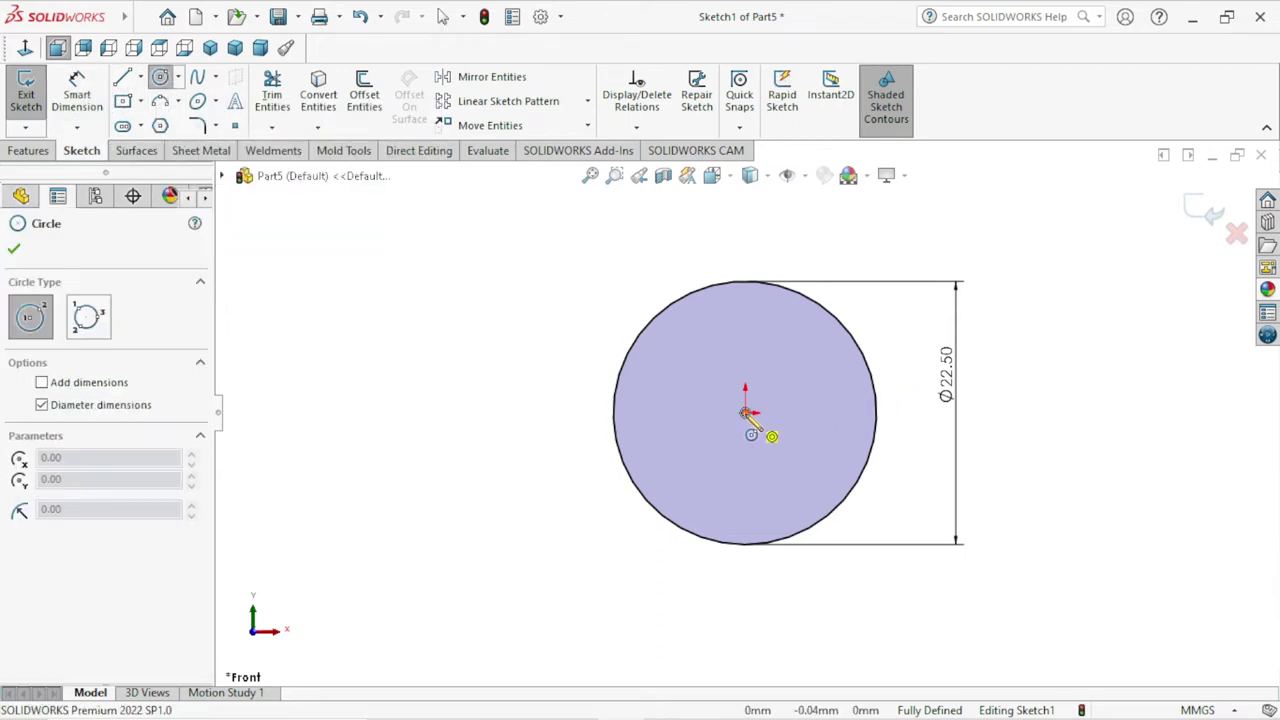
pyautogui.click(745, 412)
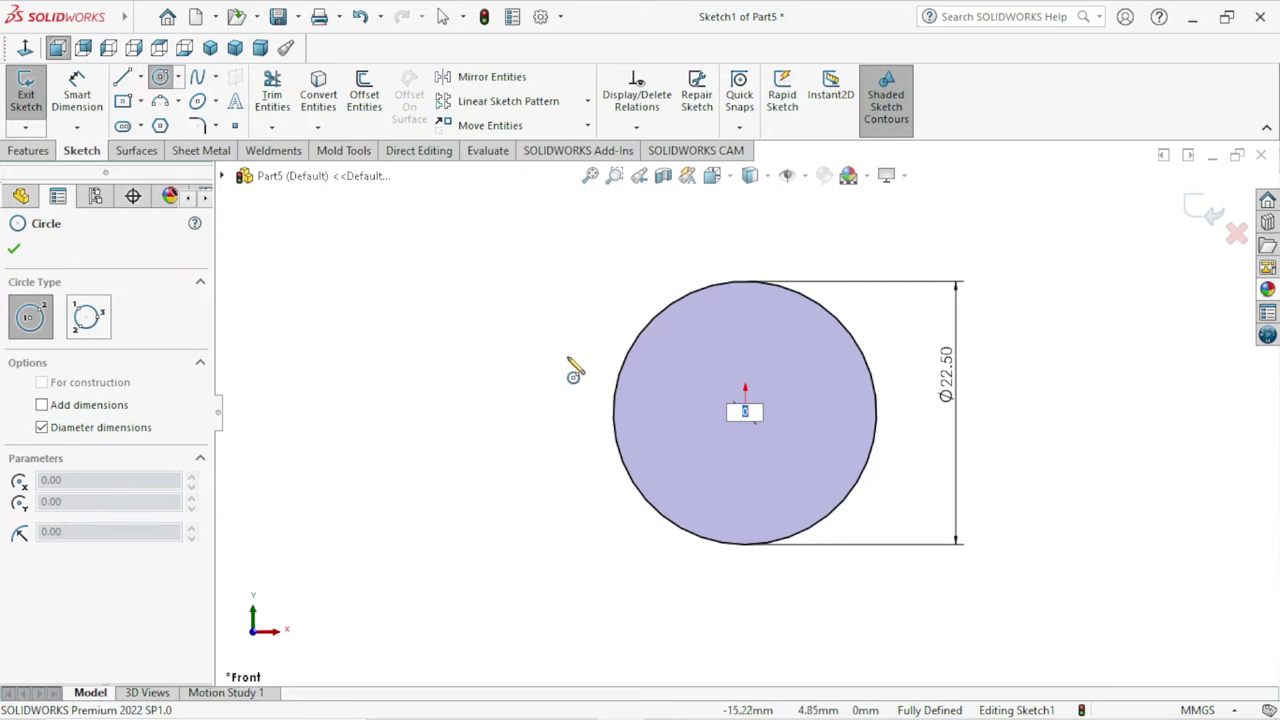
pyautogui.press('Escape')
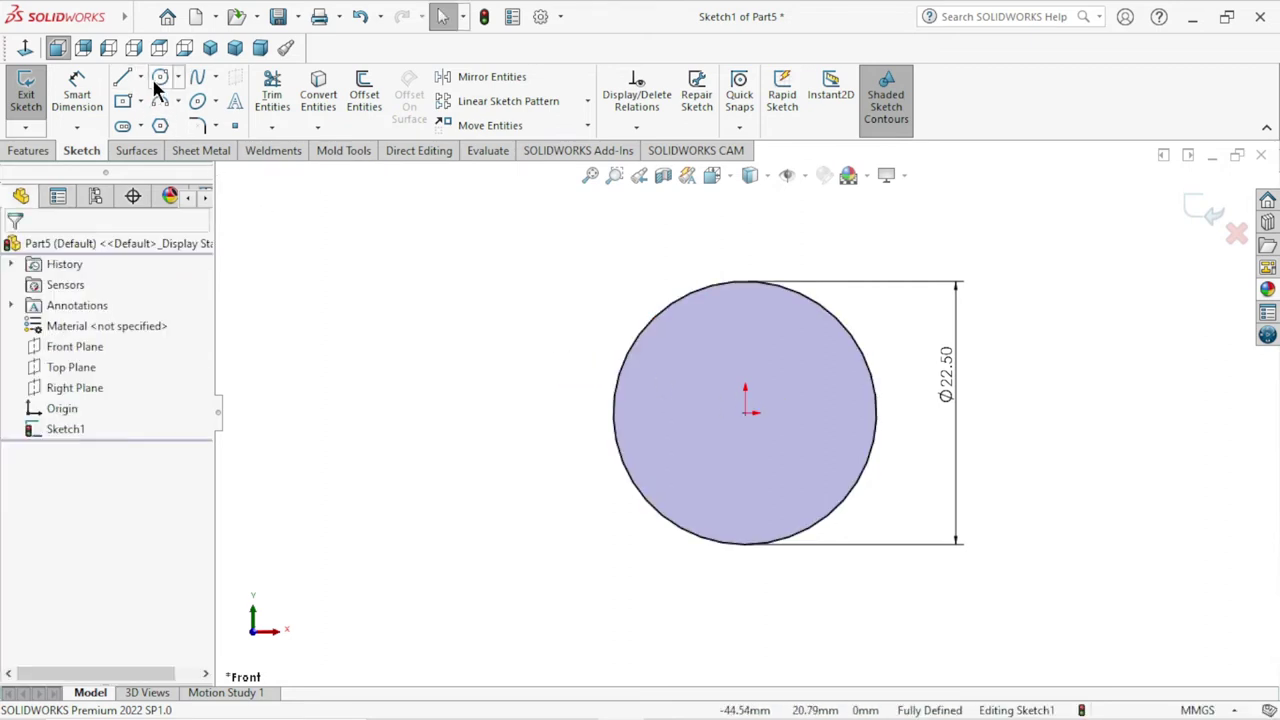
pyautogui.click(158, 80)
pyautogui.click(745, 412)
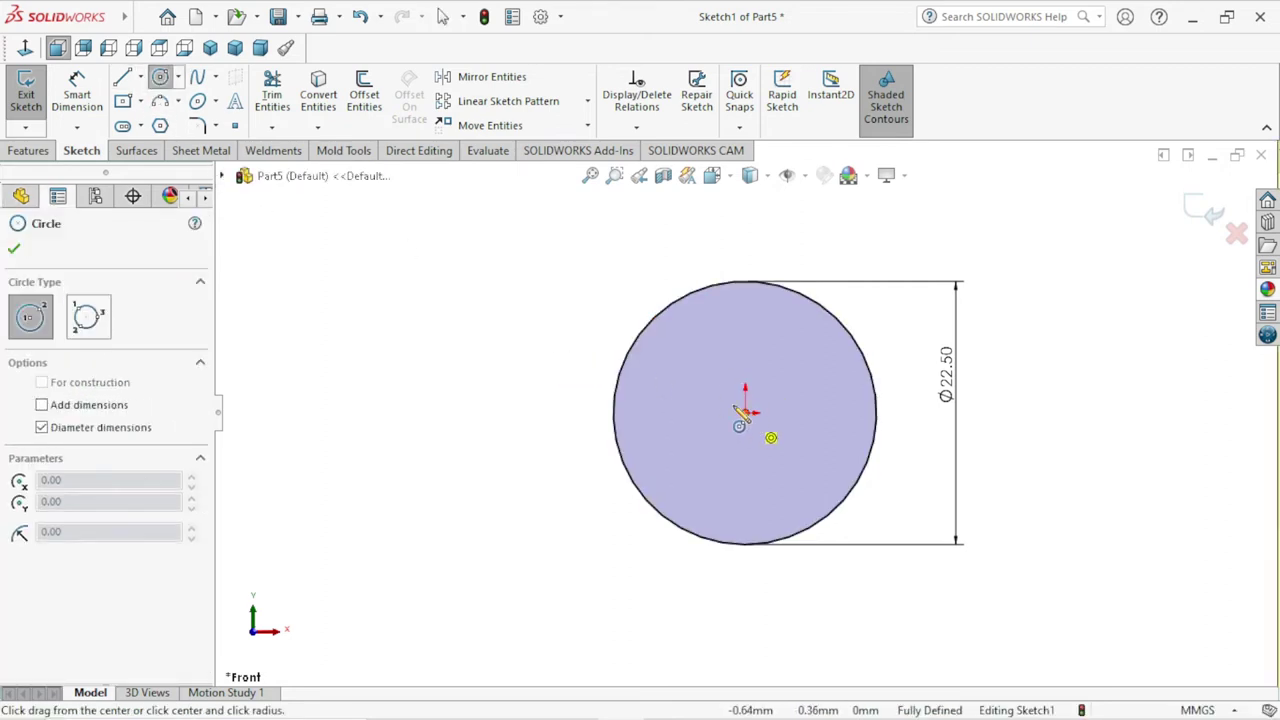
pyautogui.click(657, 374)
pyautogui.rightClick(491, 329)
pyautogui.click(508, 333)
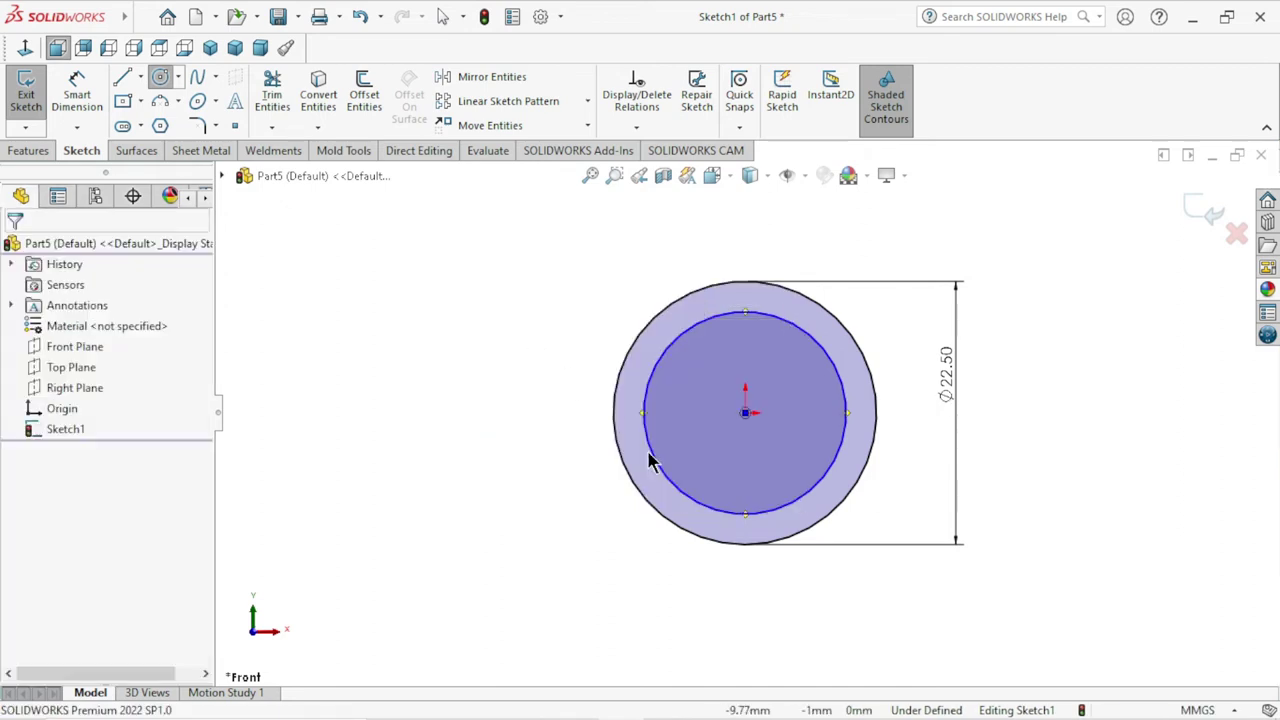
pyautogui.press('Escape')
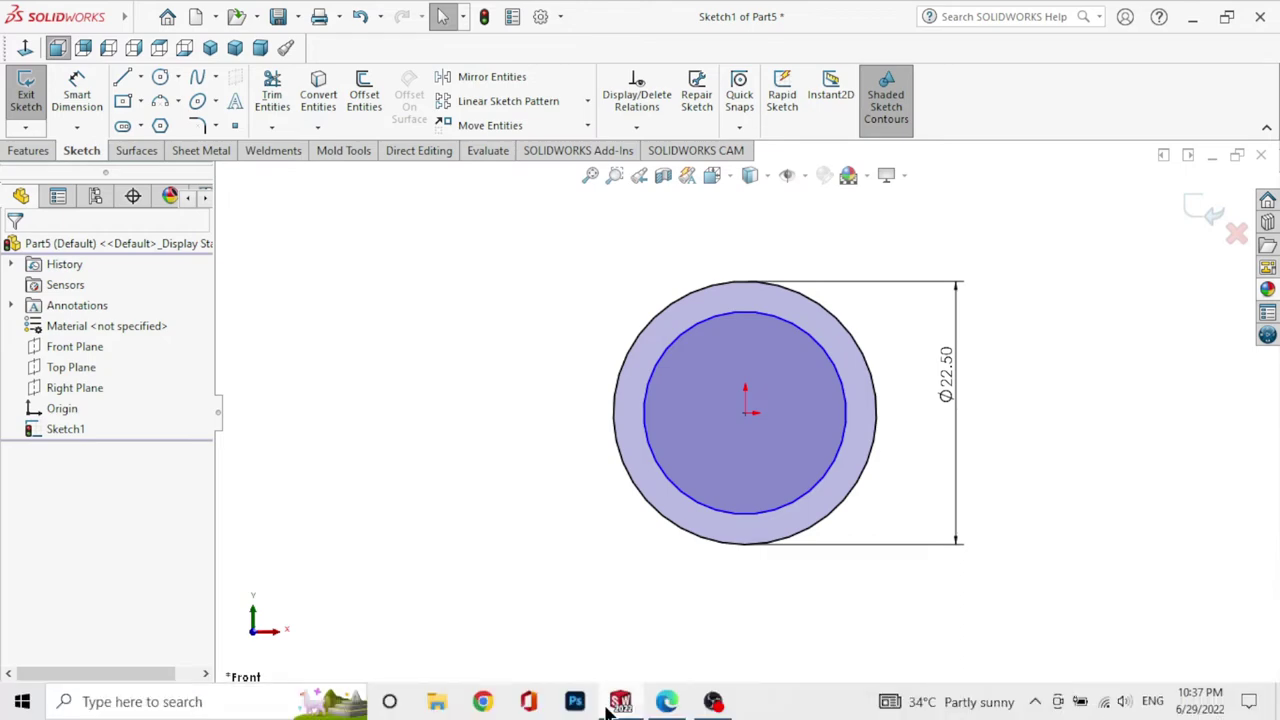
# - Check the SECTION G-G view with its 6X6.75 4Slot callout in the PDF drawing, then return to SOLIDWORKS
pyautogui.click(667, 702)
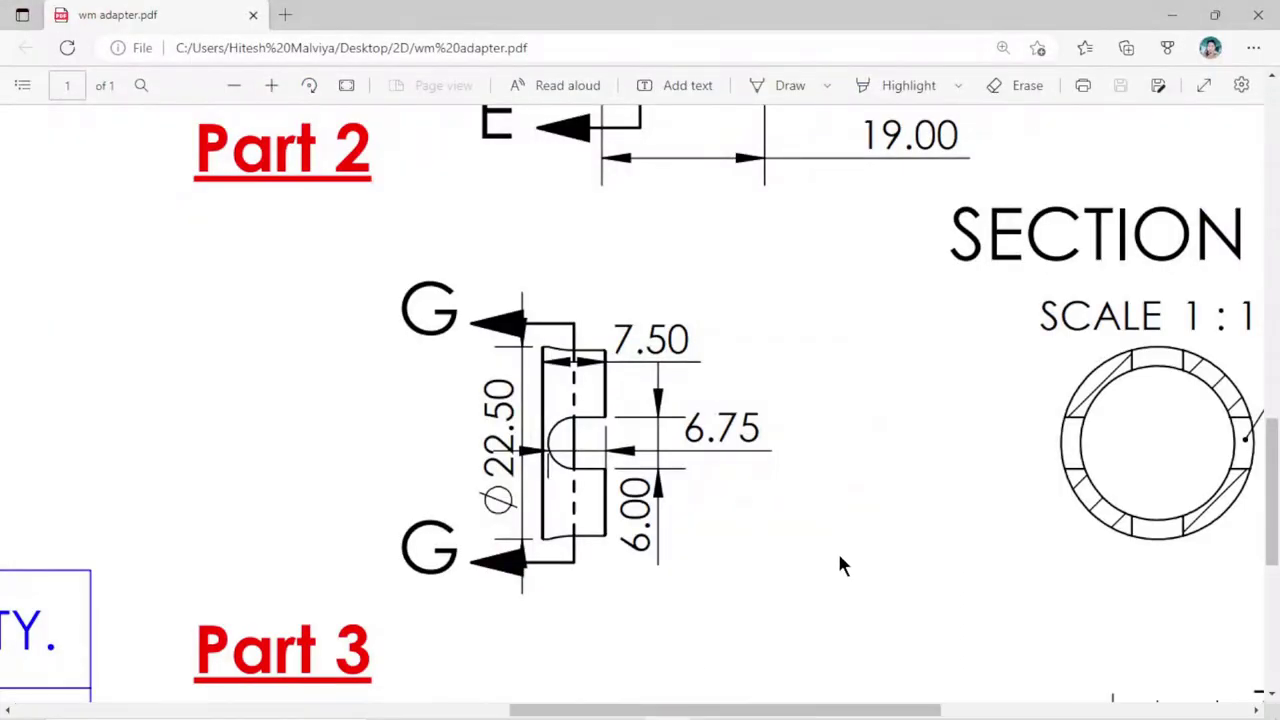
pyautogui.scroll(1, 840, 565)
pyautogui.scroll(1, 840, 565)
pyautogui.scroll(-1, 865, 570)
pyautogui.hscroll(-1, 910, 585)
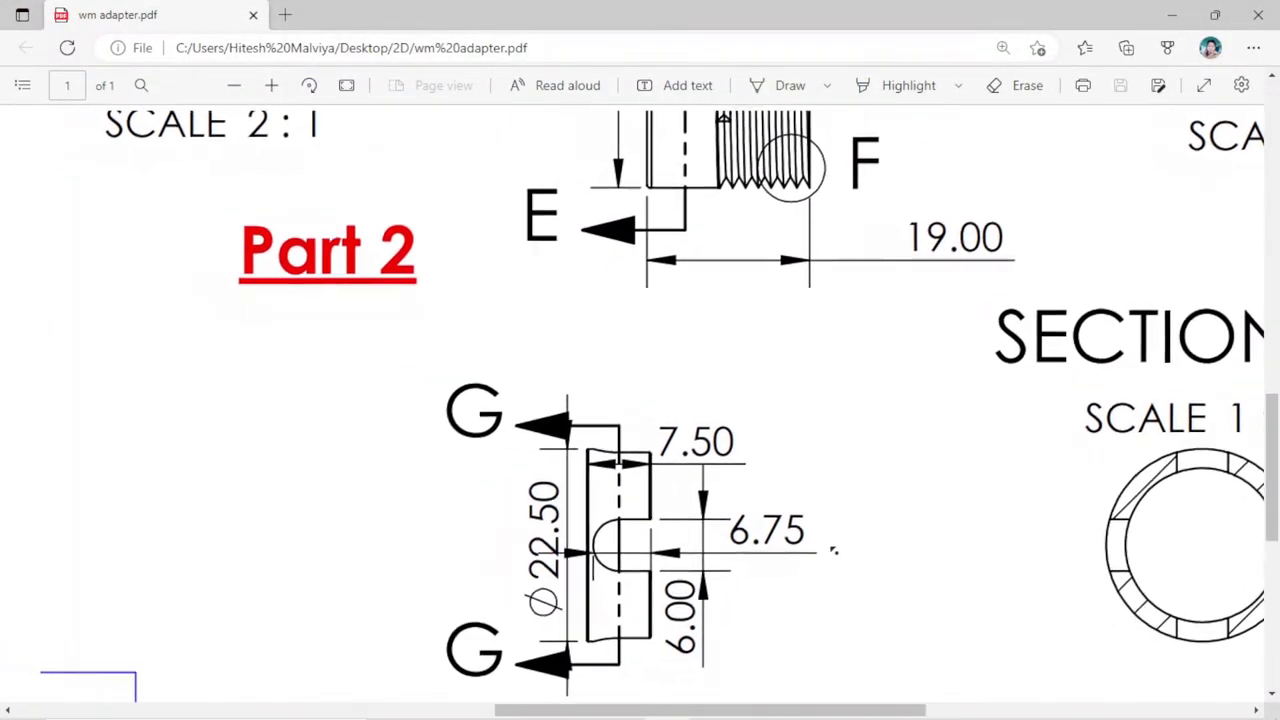
pyautogui.hscroll(-2, 944, 563)
pyautogui.hscroll(3, 944, 563)
pyautogui.hscroll(3, 960, 600)
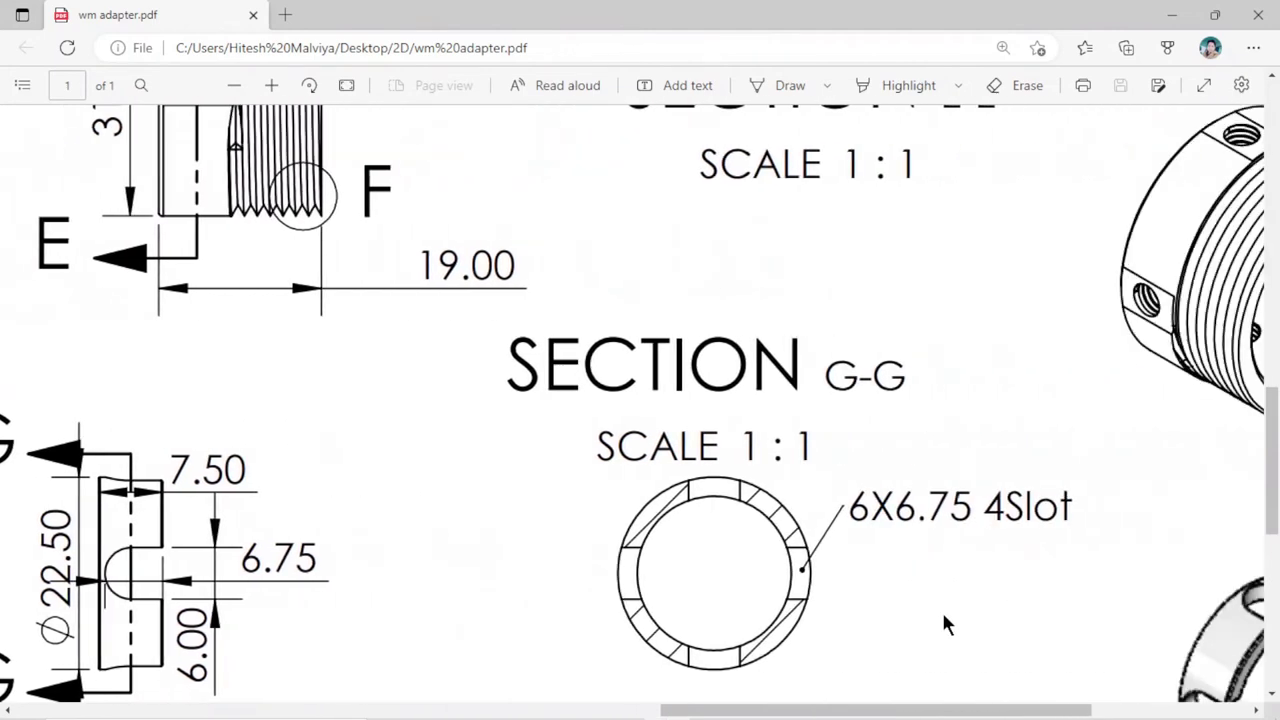
pyautogui.middleClick(888, 560)
pyautogui.scroll(-2, 888, 580)
pyautogui.scroll(1, 685, 538)
pyautogui.middleClick(685, 538)
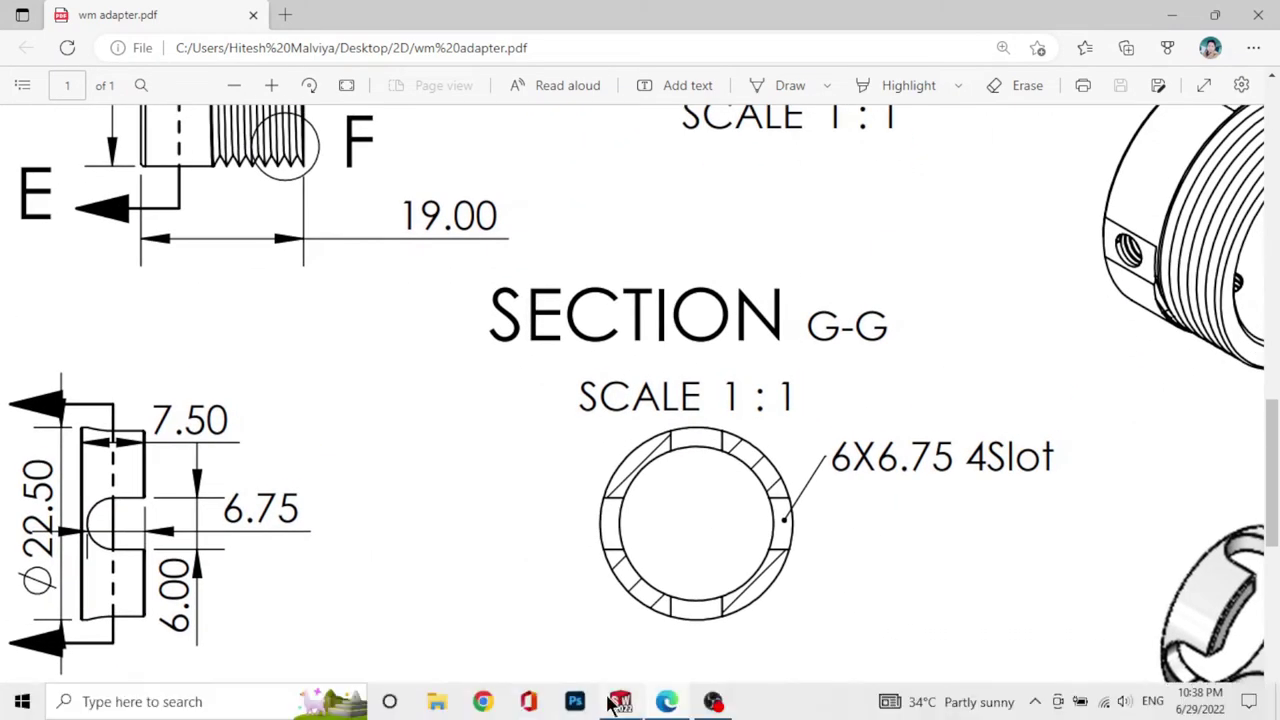
pyautogui.click(621, 701)
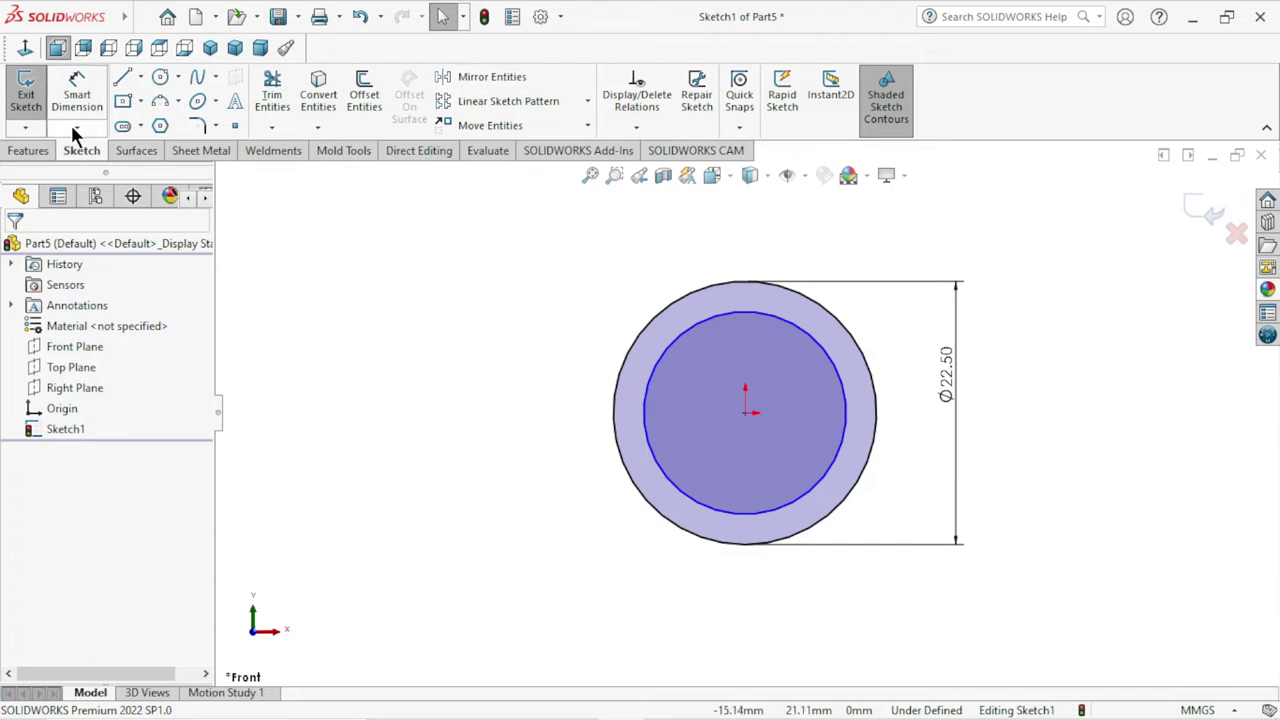
# - Dimension the inner circle to Ø17.5 mm, fully defining Sketch1
pyautogui.click(77, 95)
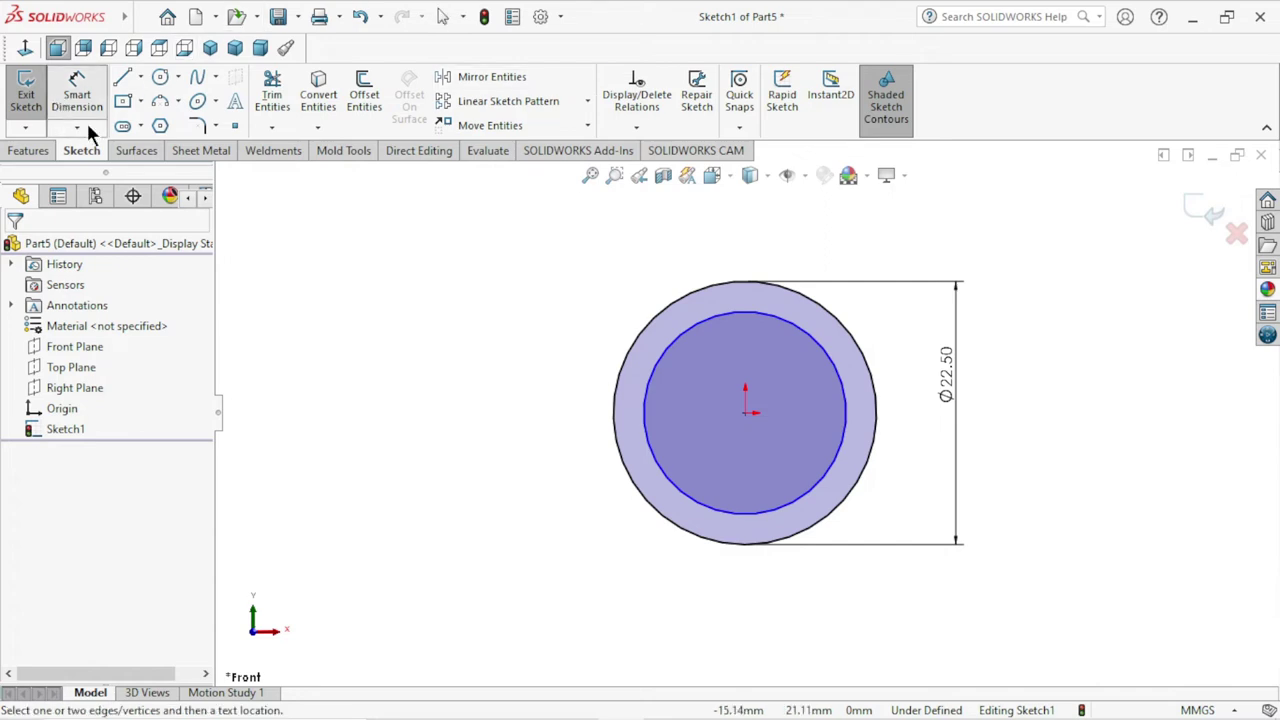
pyautogui.click(646, 402)
pyautogui.click(561, 399)
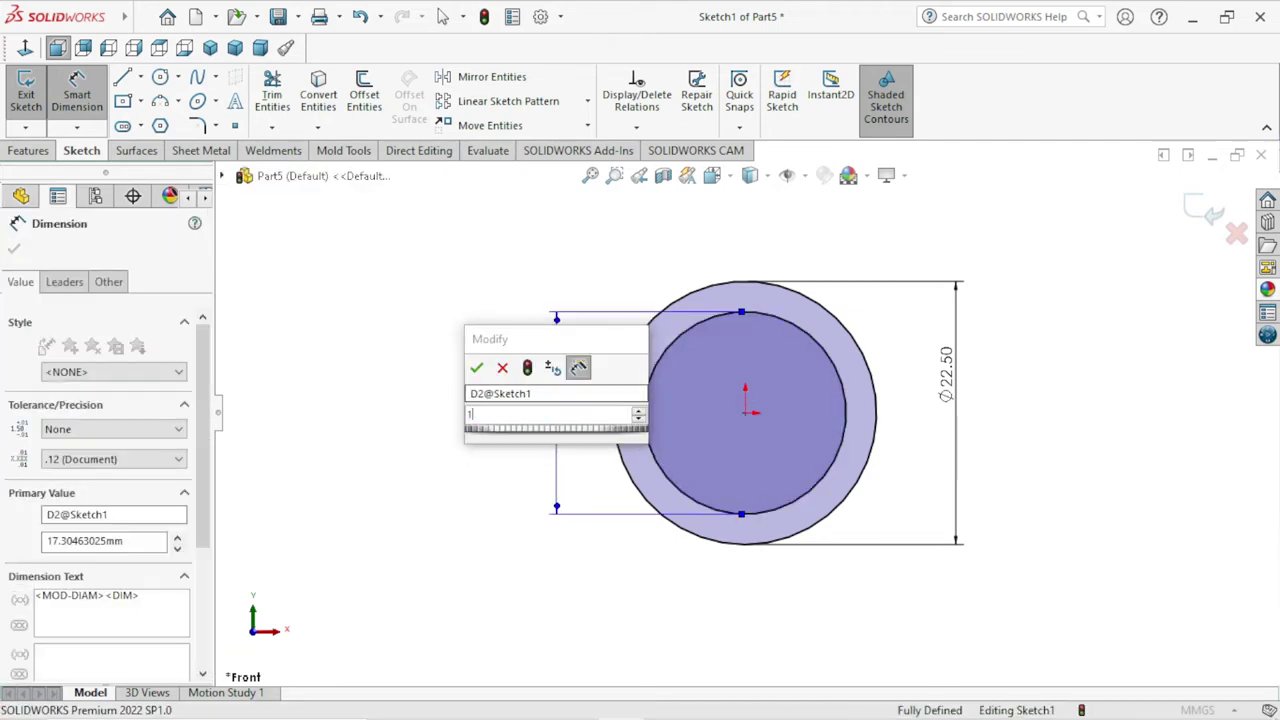
pyautogui.write('17.5')
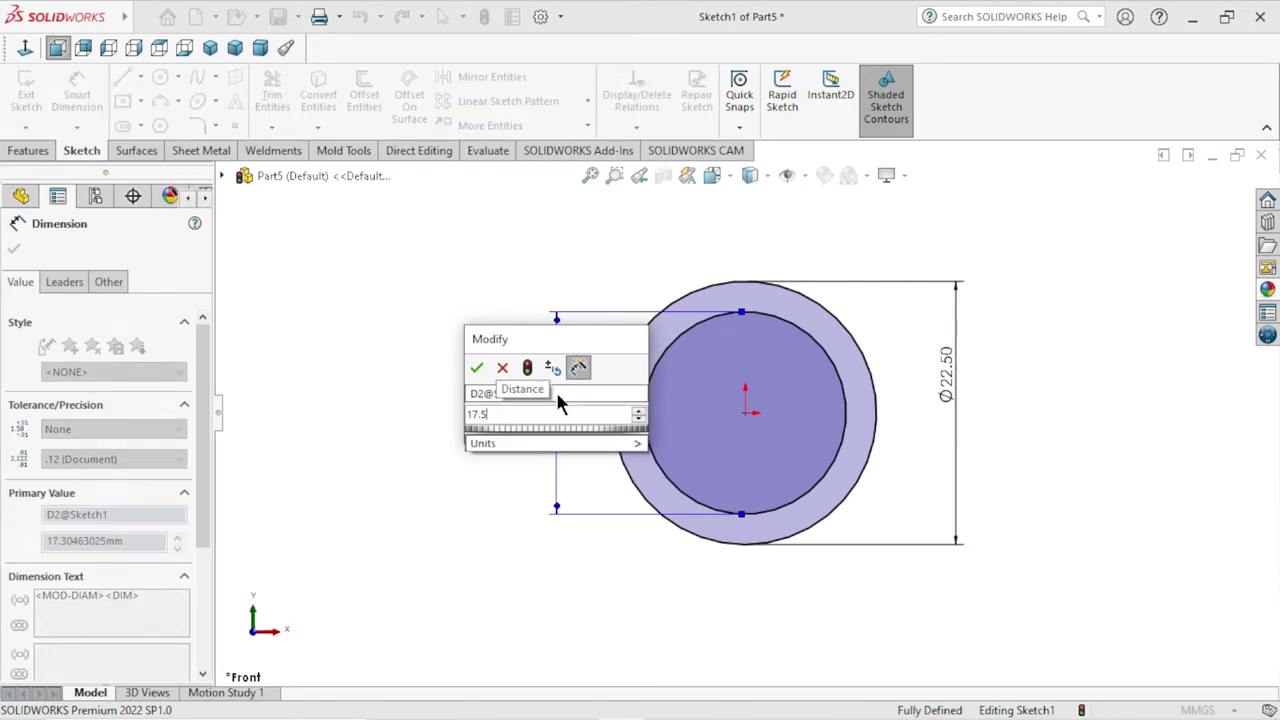
pyautogui.click(477, 368)
pyautogui.press('f')
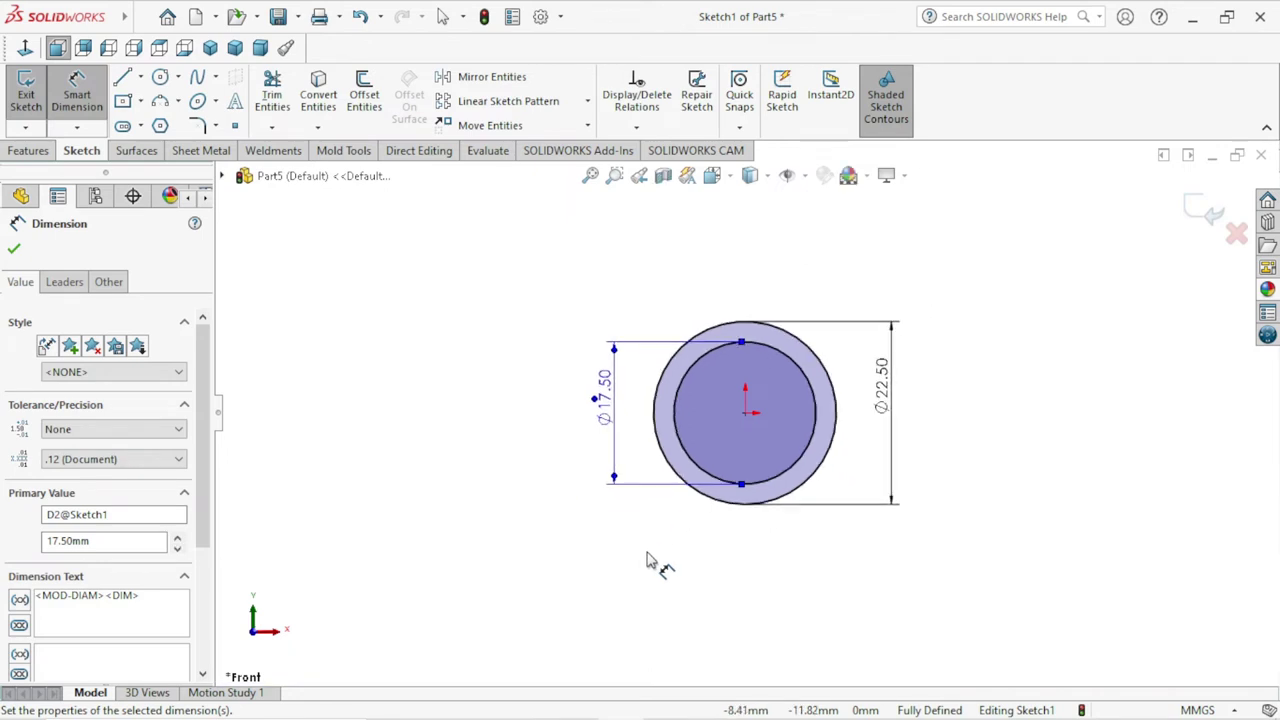
pyautogui.click(13, 249)
pyautogui.click(29, 151)
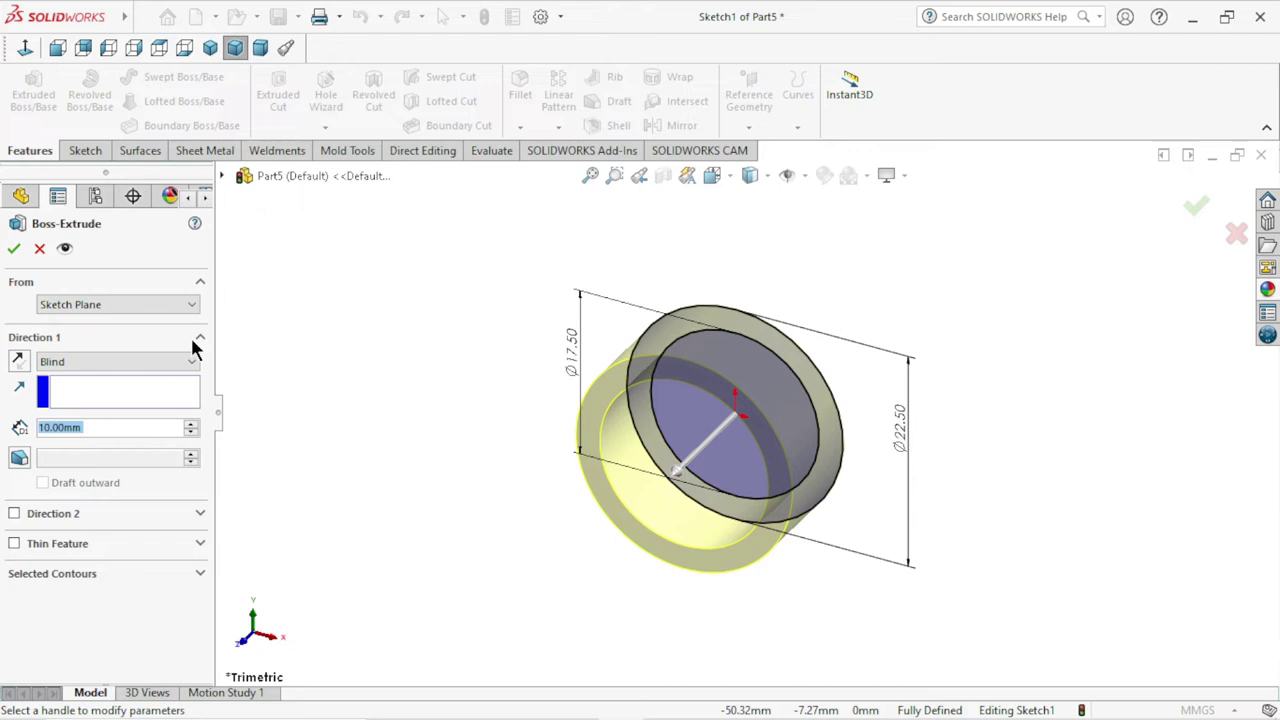
# - Extrude the two-circle sketch 7.5 mm Blind into a solid ring (Boss-Extrude1)
pyautogui.click(92, 427)
pyautogui.write('7')
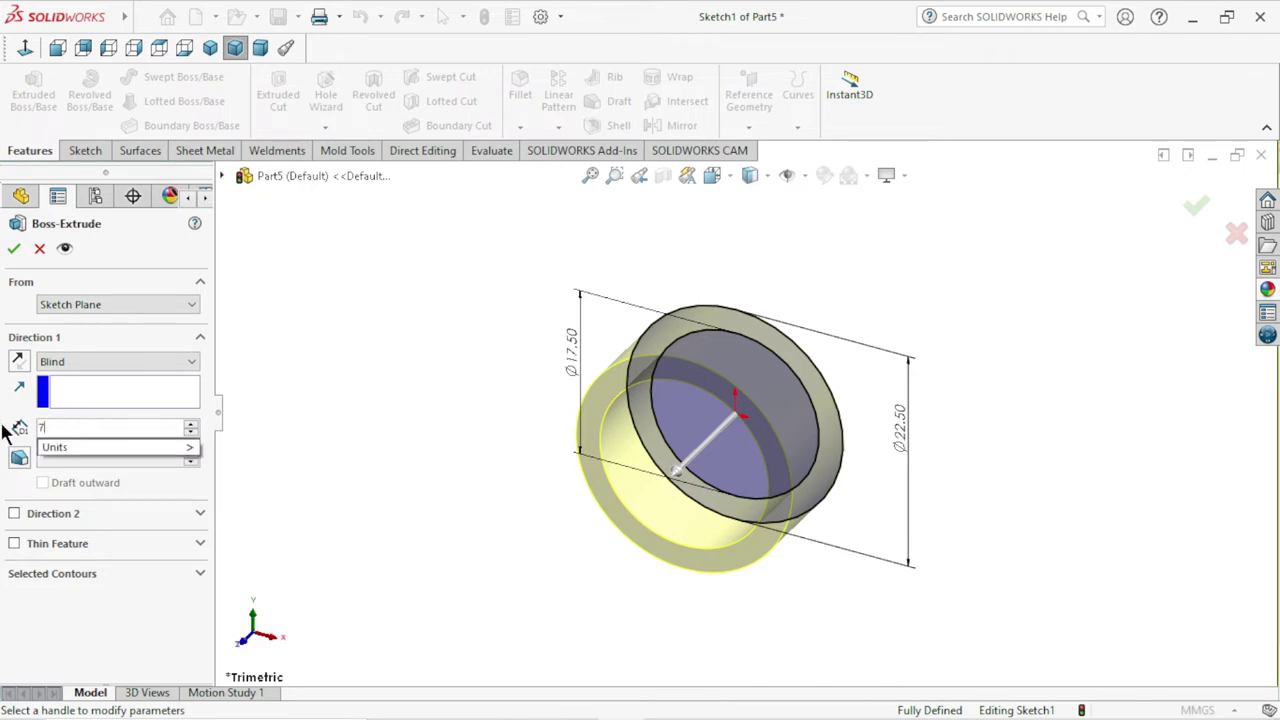
pyautogui.write('.')
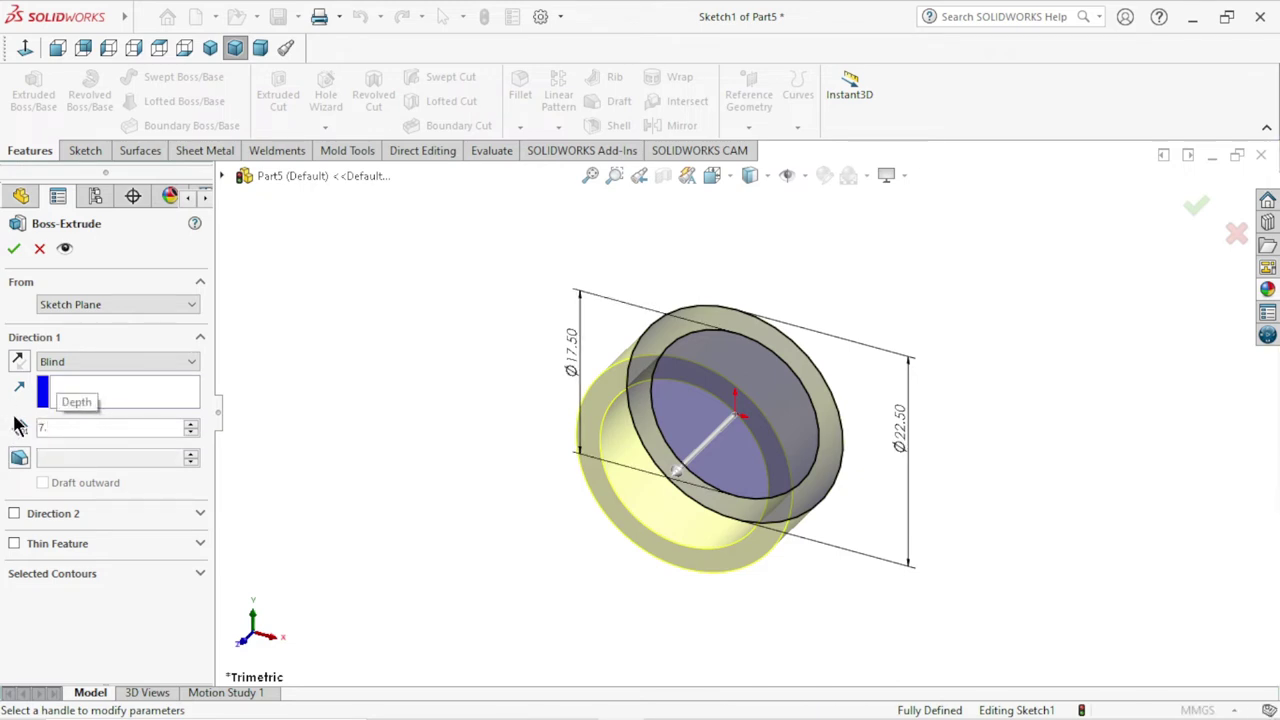
pyautogui.write('5')
pyautogui.press('Return')
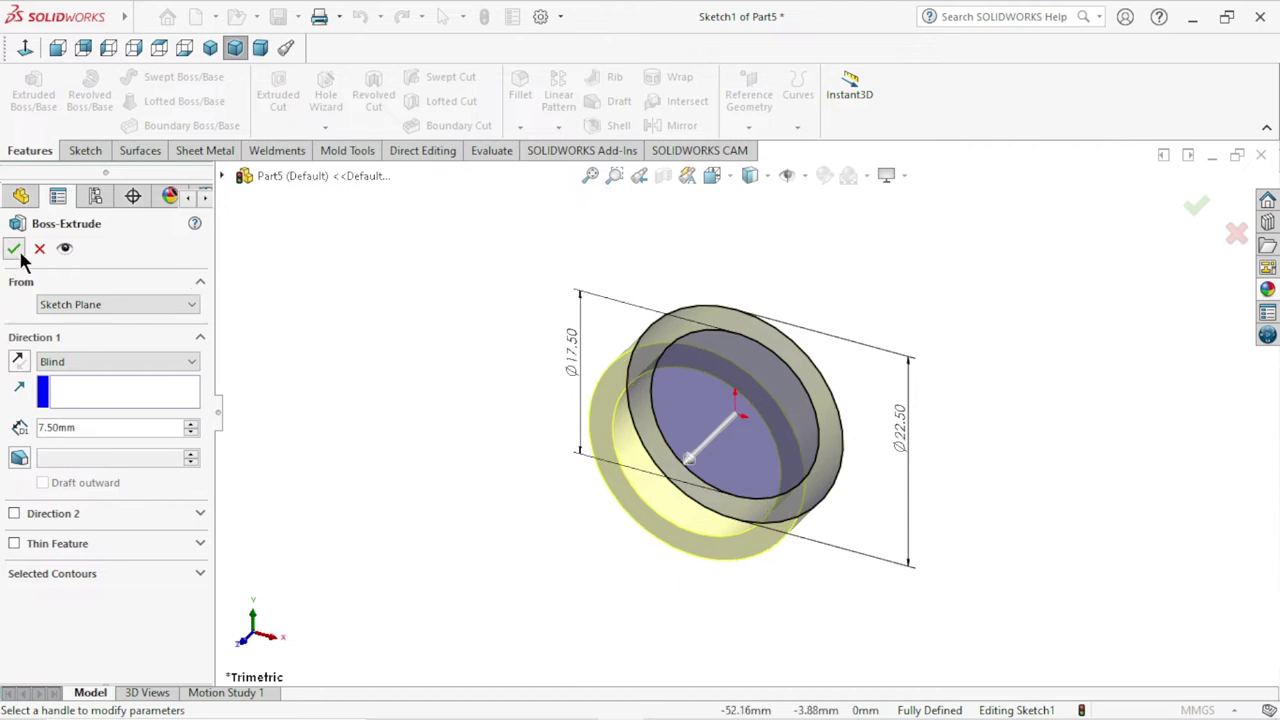
pyautogui.click(14, 250)
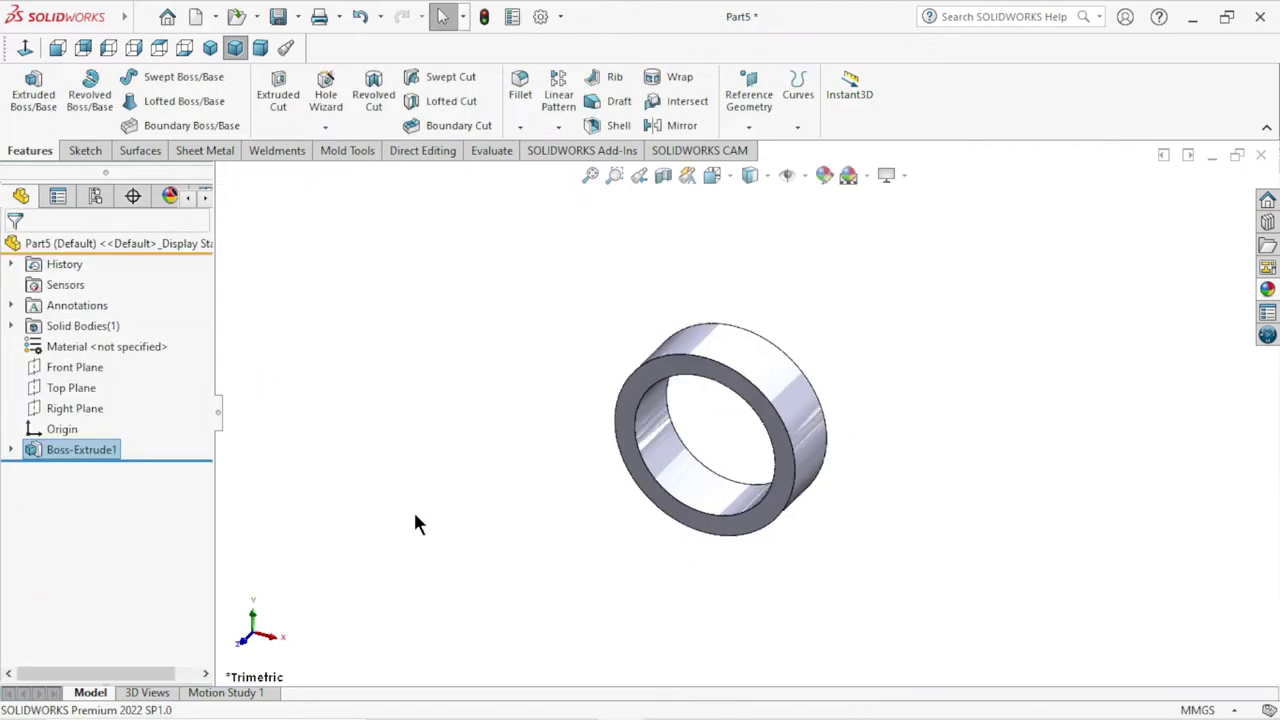
pyautogui.moveTo(763, 486)
pyautogui.mouseDown(button='middle')
pyautogui.moveTo(868, 463)
pyautogui.moveTo(851, 563)
pyautogui.moveTo(746, 554)
pyautogui.moveTo(734, 531)
pyautogui.moveTo(737, 574)
pyautogui.moveTo(814, 497)
pyautogui.mouseUp(button='middle')
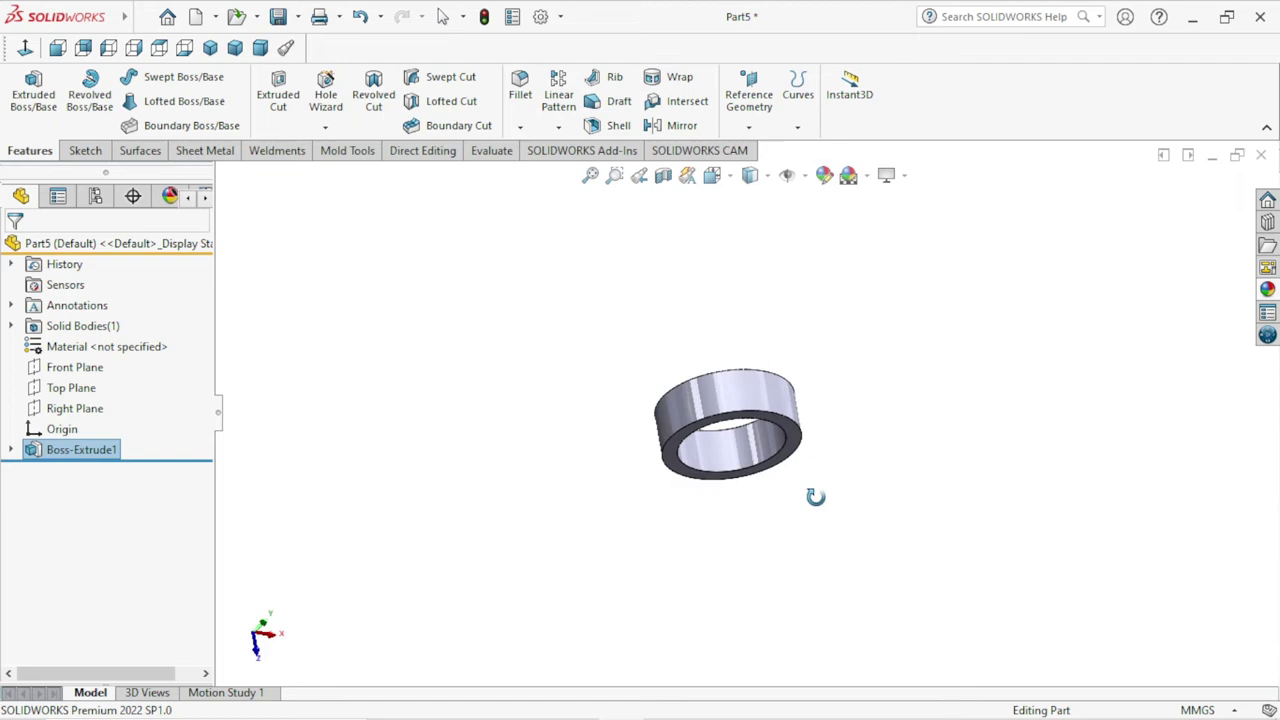
# - Start a new sketch on the Right Plane, viewed normal to it
pyautogui.click(63, 414)
pyautogui.click(80, 384)
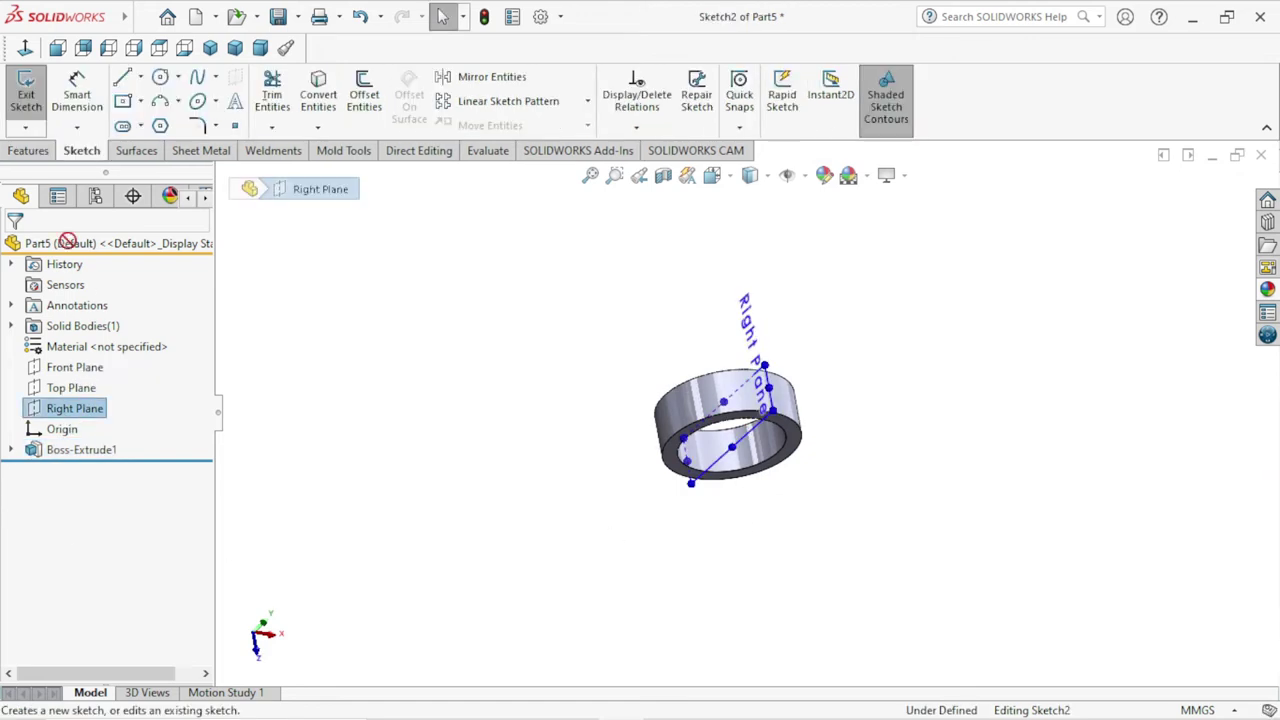
pyautogui.click(25, 50)
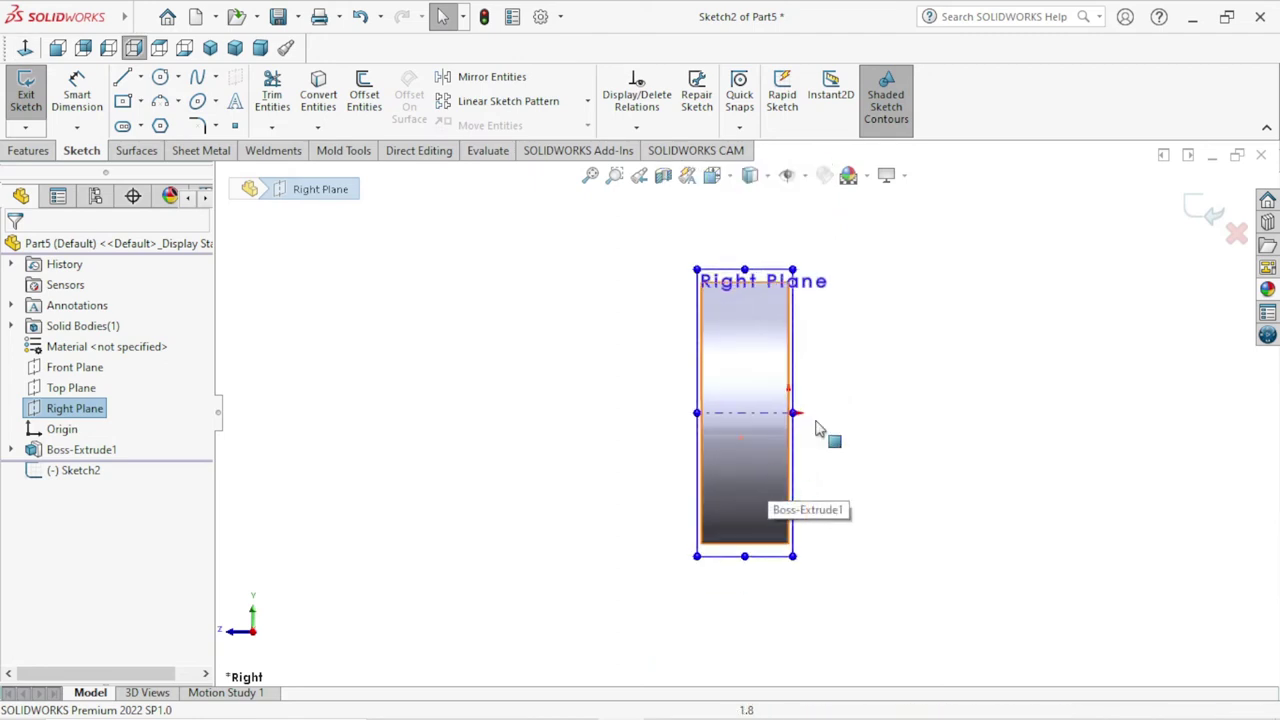
pyautogui.scroll(-1, 845, 414)
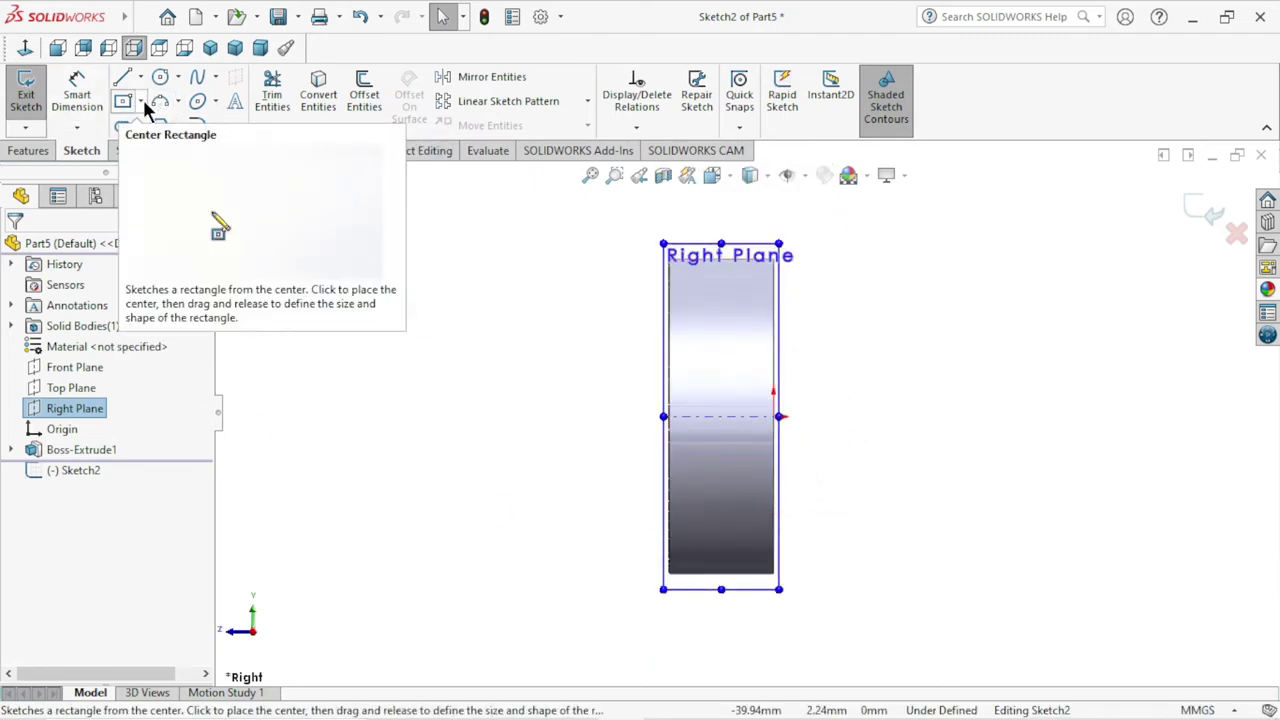
pyautogui.click(960, 266)
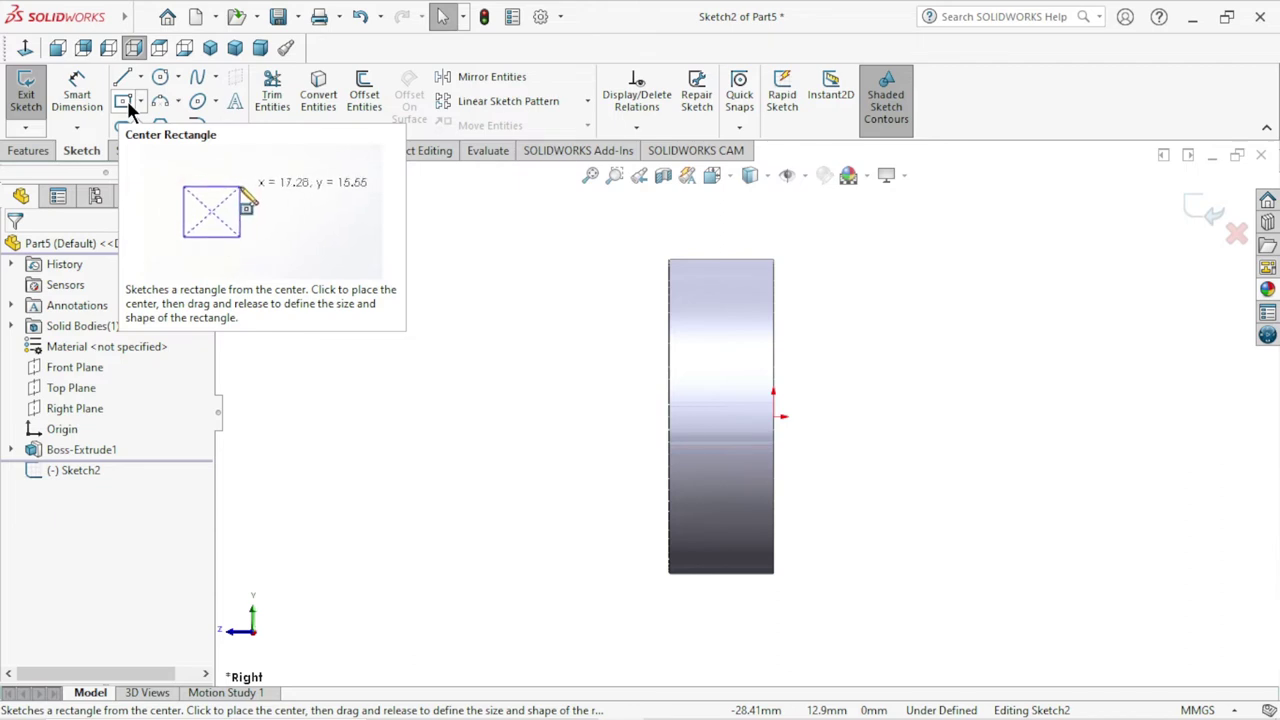
# - Draw a centre rectangle from the origin extending past the ring's side wall
pyautogui.click(127, 100)
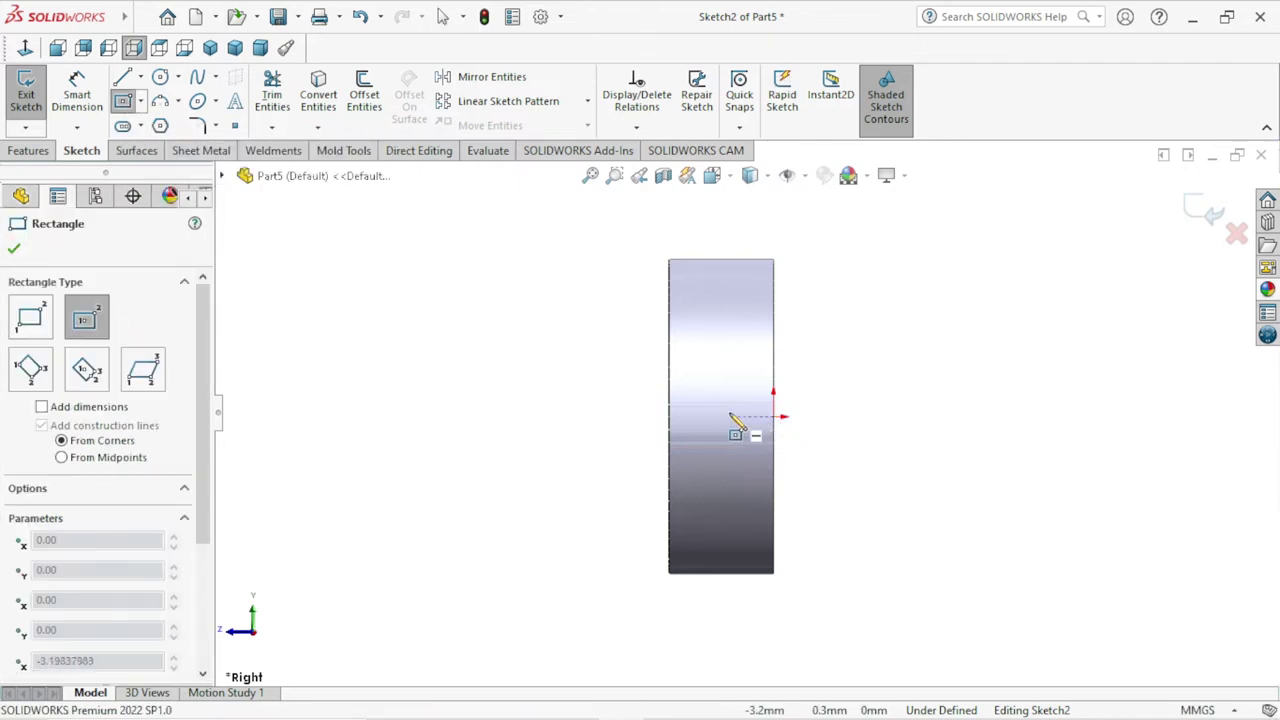
pyautogui.click(773, 416)
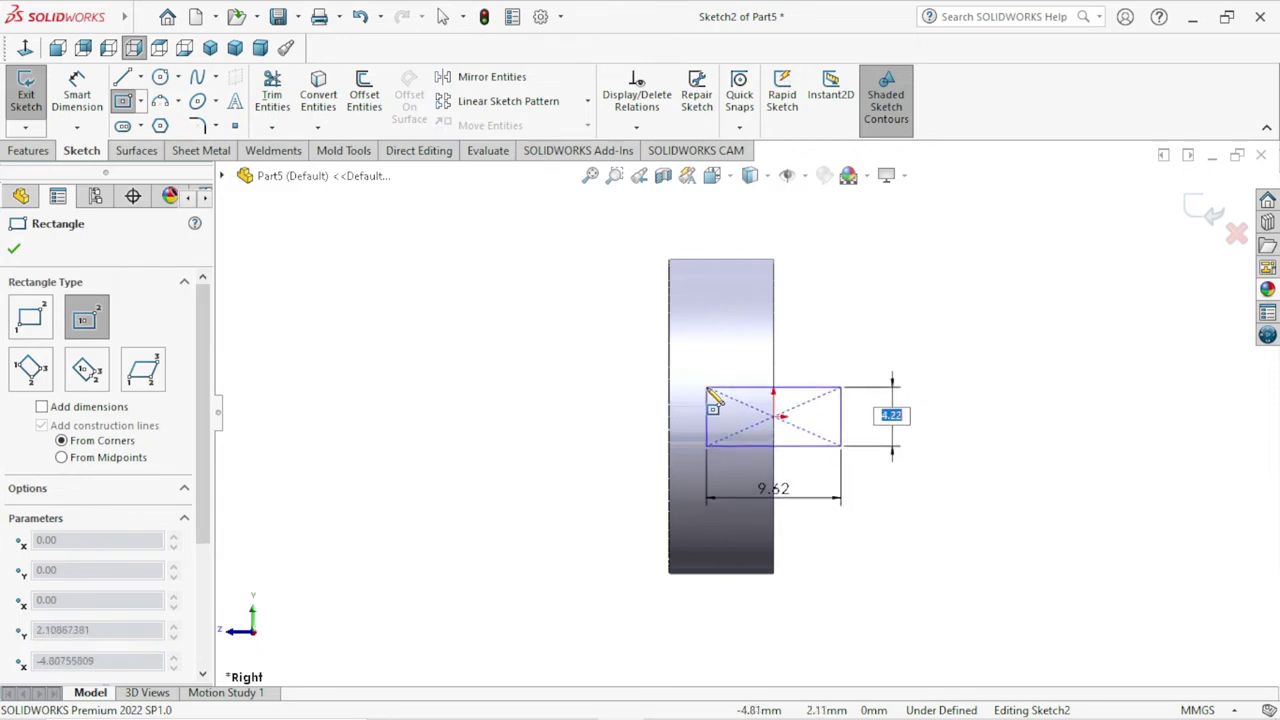
pyautogui.click(707, 388)
pyautogui.rightClick(871, 316)
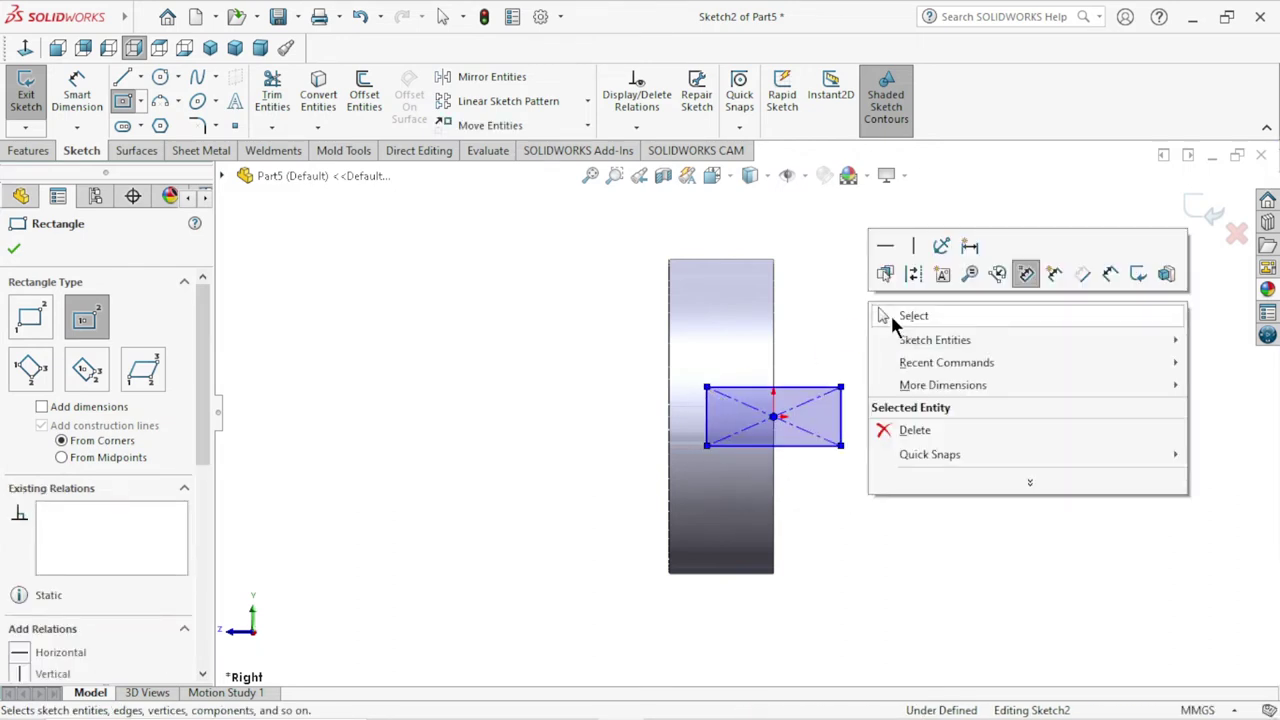
pyautogui.click(912, 316)
pyautogui.scroll(-2, 770, 462)
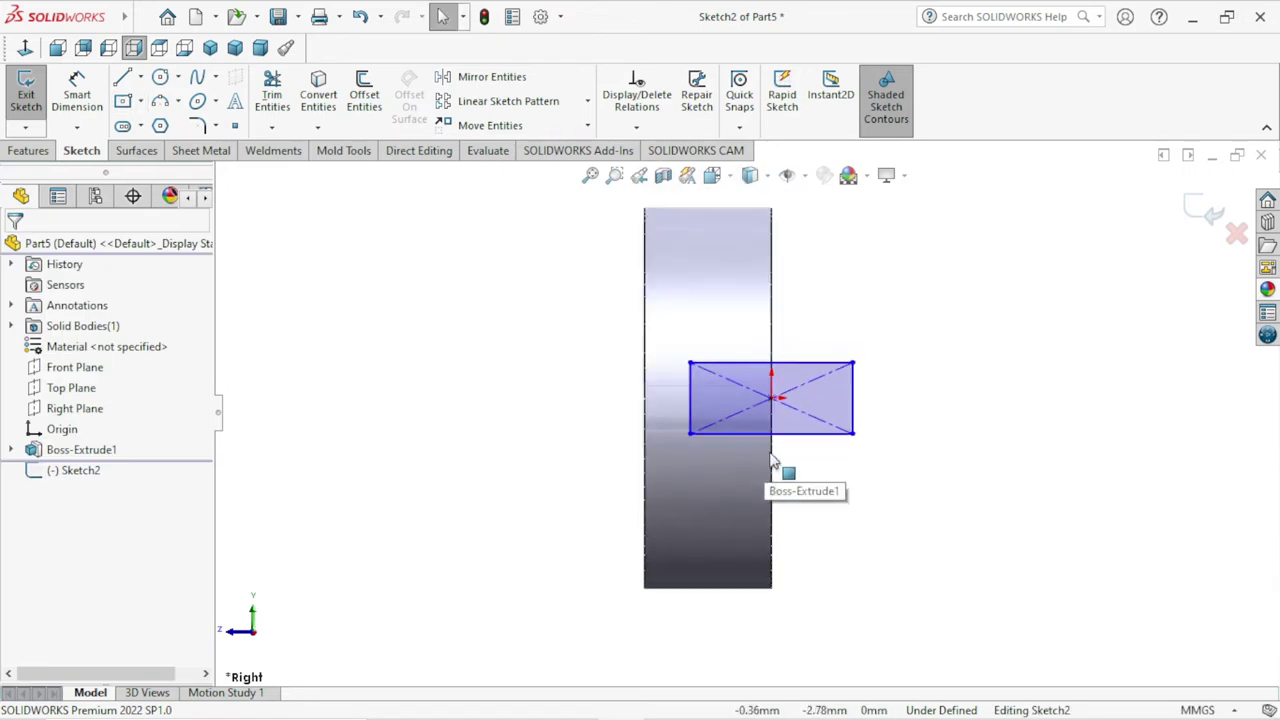
# - Dimension the rectangle's right edge to a 6 mm height
pyautogui.click(78, 95)
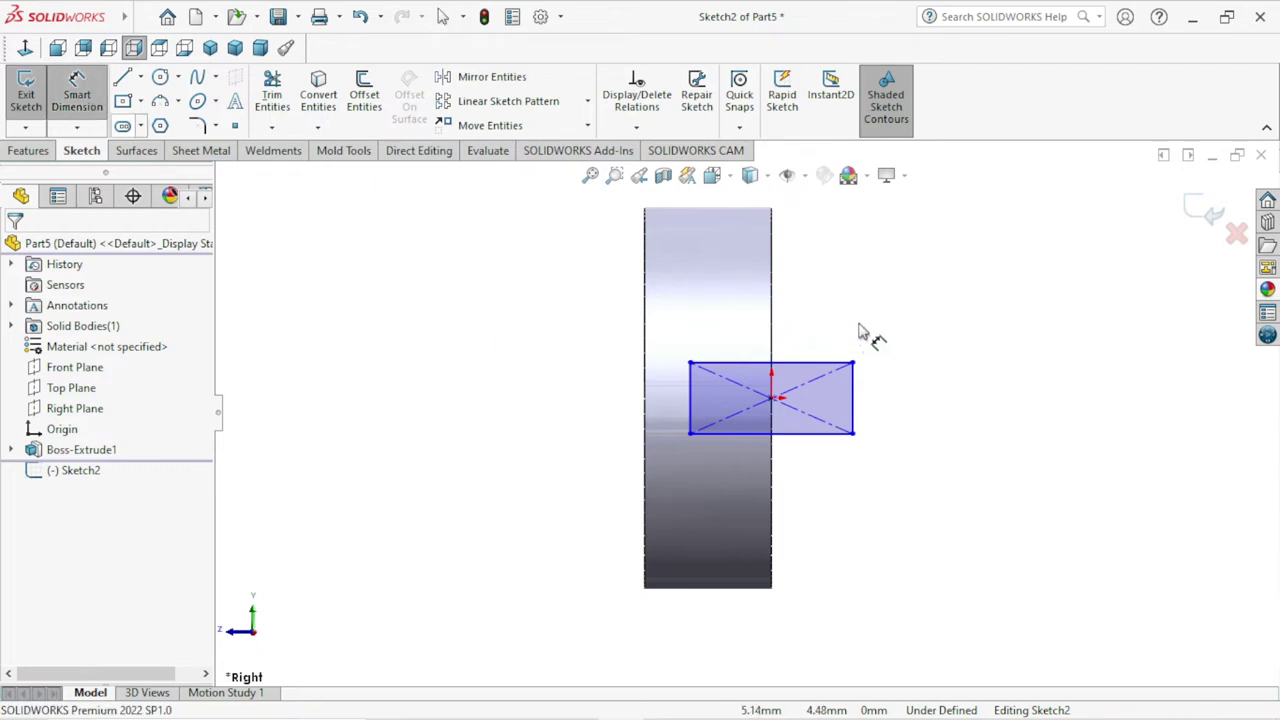
pyautogui.click(853, 400)
pyautogui.click(940, 405)
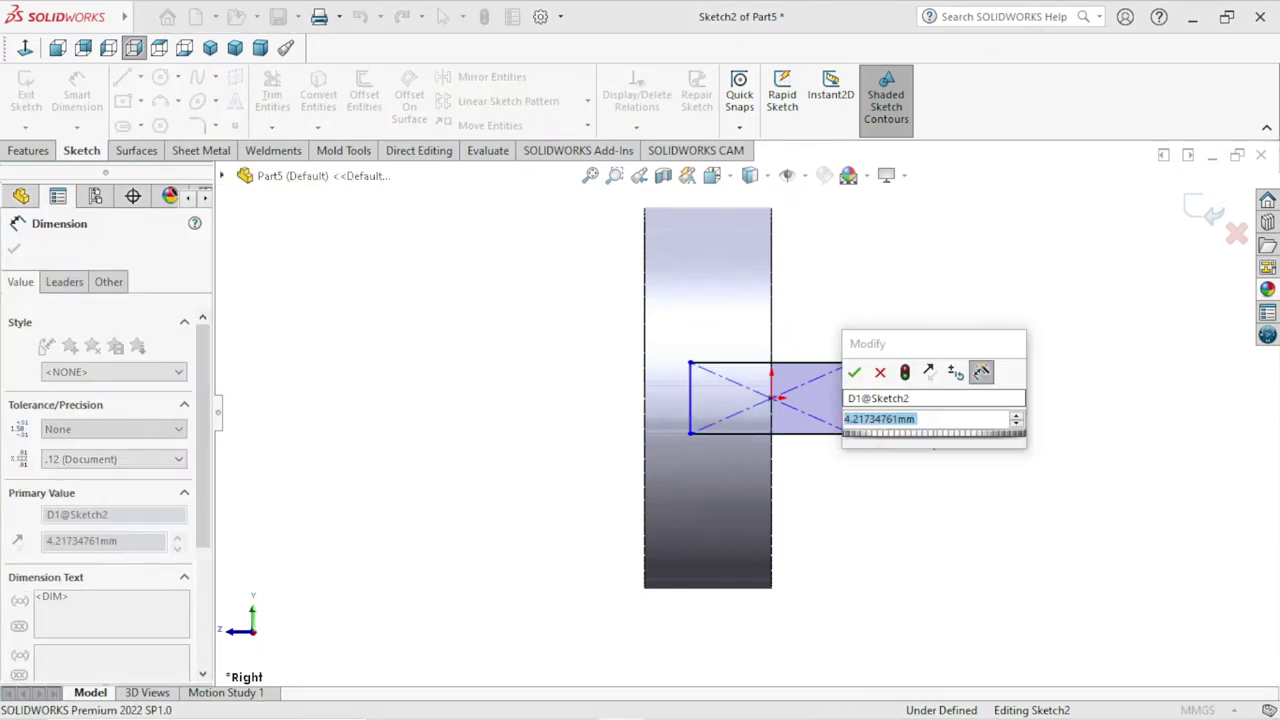
pyautogui.write('6')
pyautogui.click(858, 369)
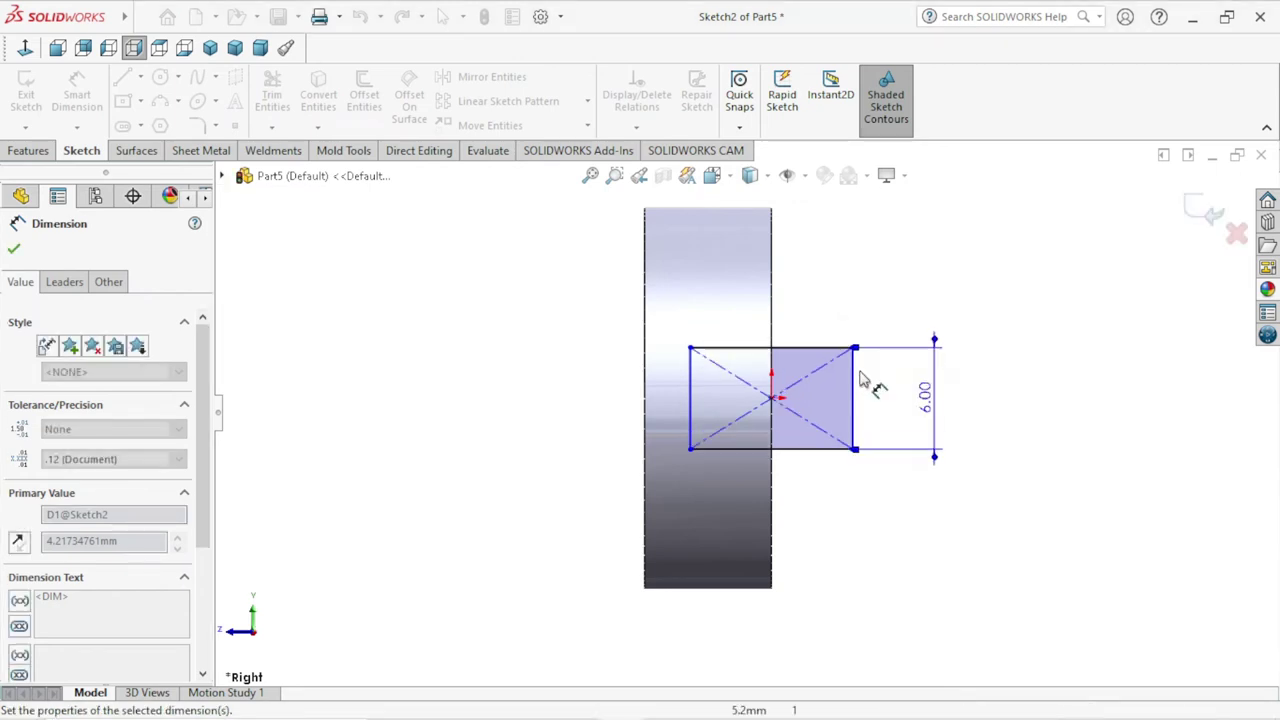
pyautogui.scroll(1, 790, 470)
pyautogui.scroll(-1, 745, 445)
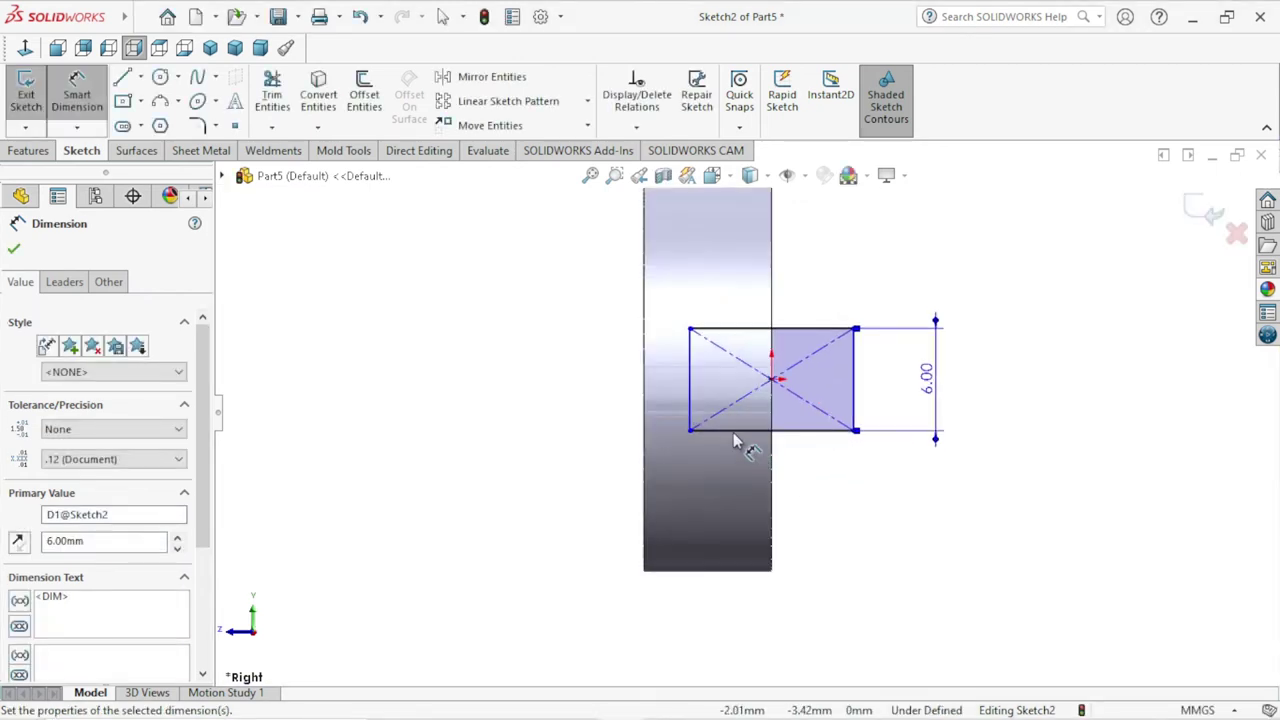
pyautogui.scroll(-1, 725, 425)
pyautogui.scroll(1, 717, 410)
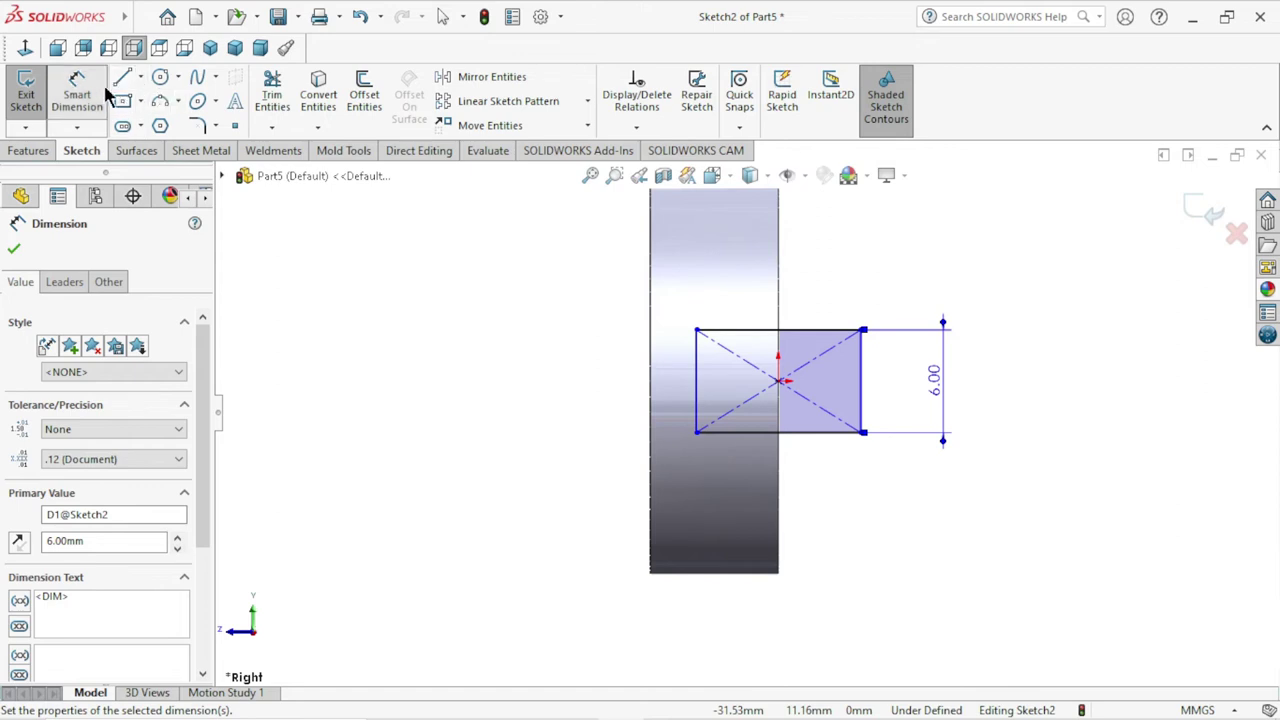
pyautogui.scroll(-3, 800, 414)
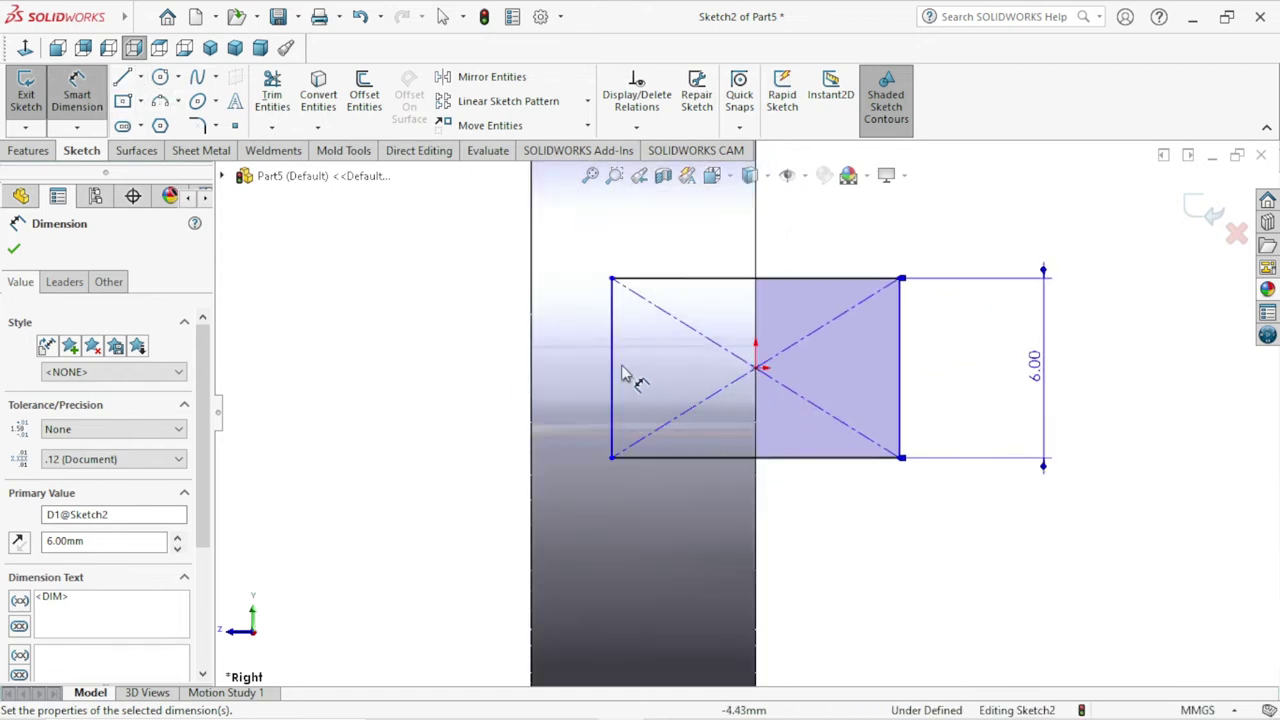
# - Dimension the left edge 3 mm from the centre, fully defining the sketch
pyautogui.click(757, 366)
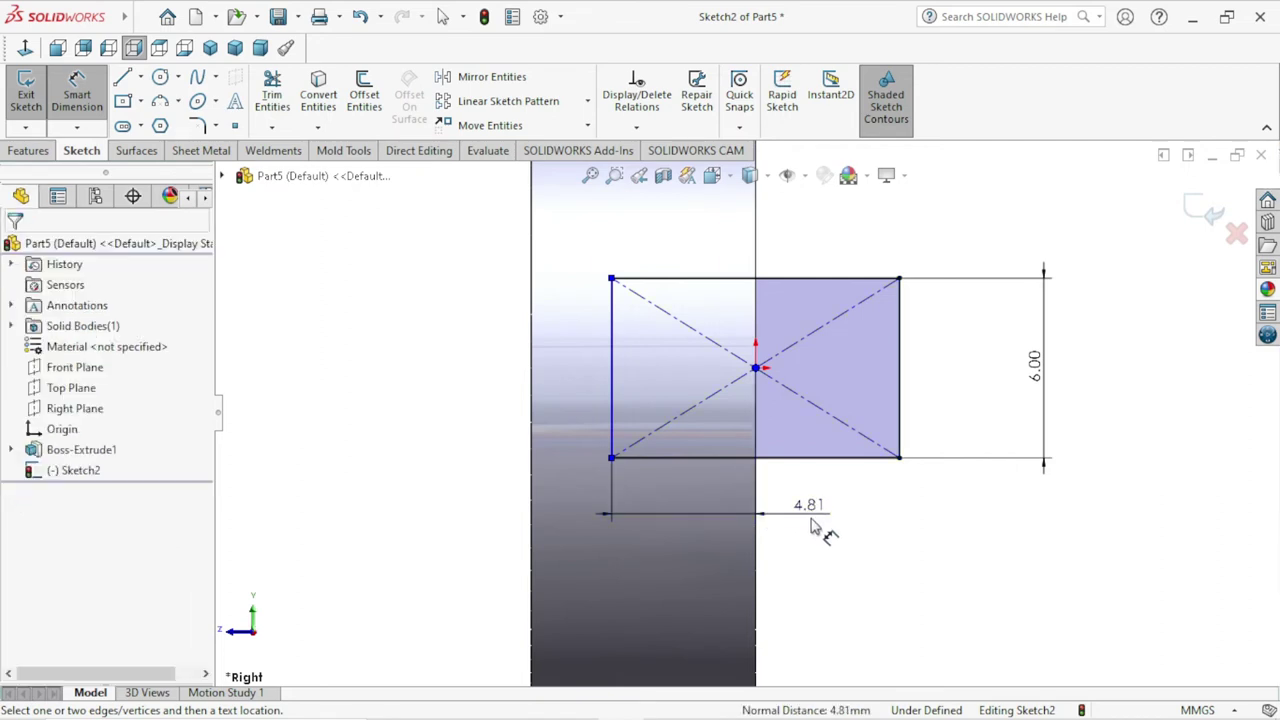
pyautogui.click(812, 530)
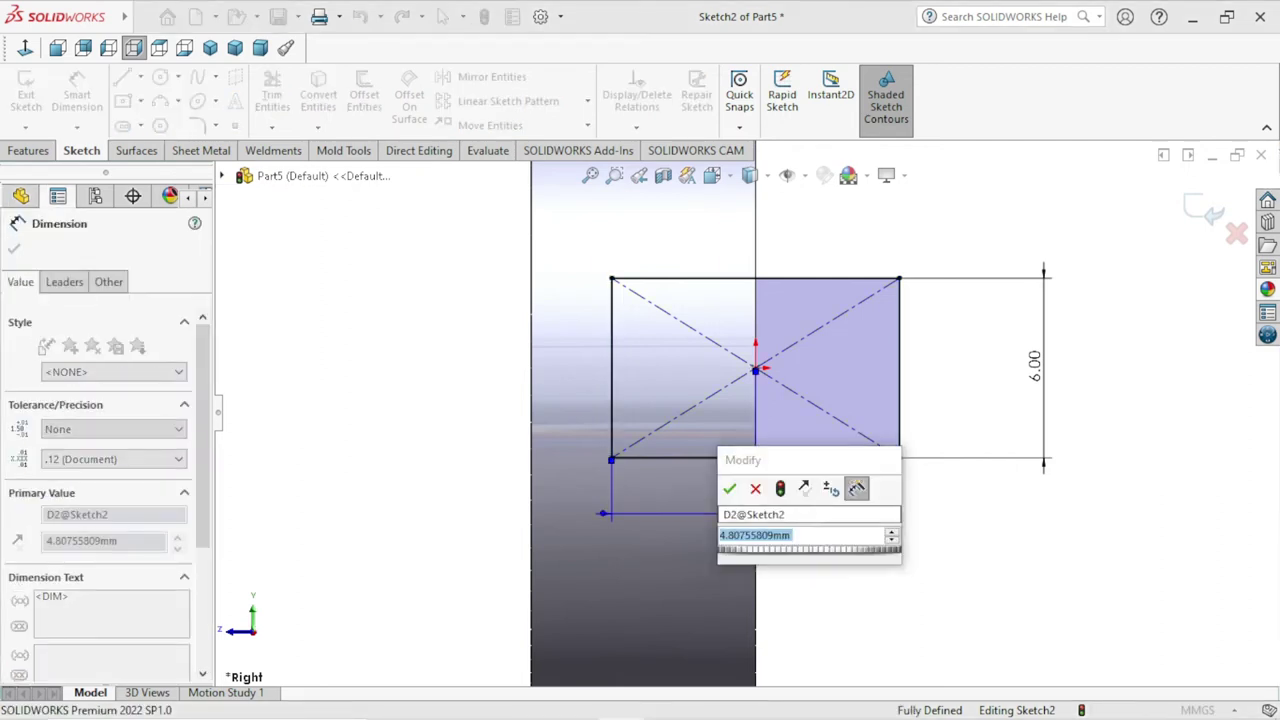
pyautogui.write('3')
pyautogui.click(730, 489)
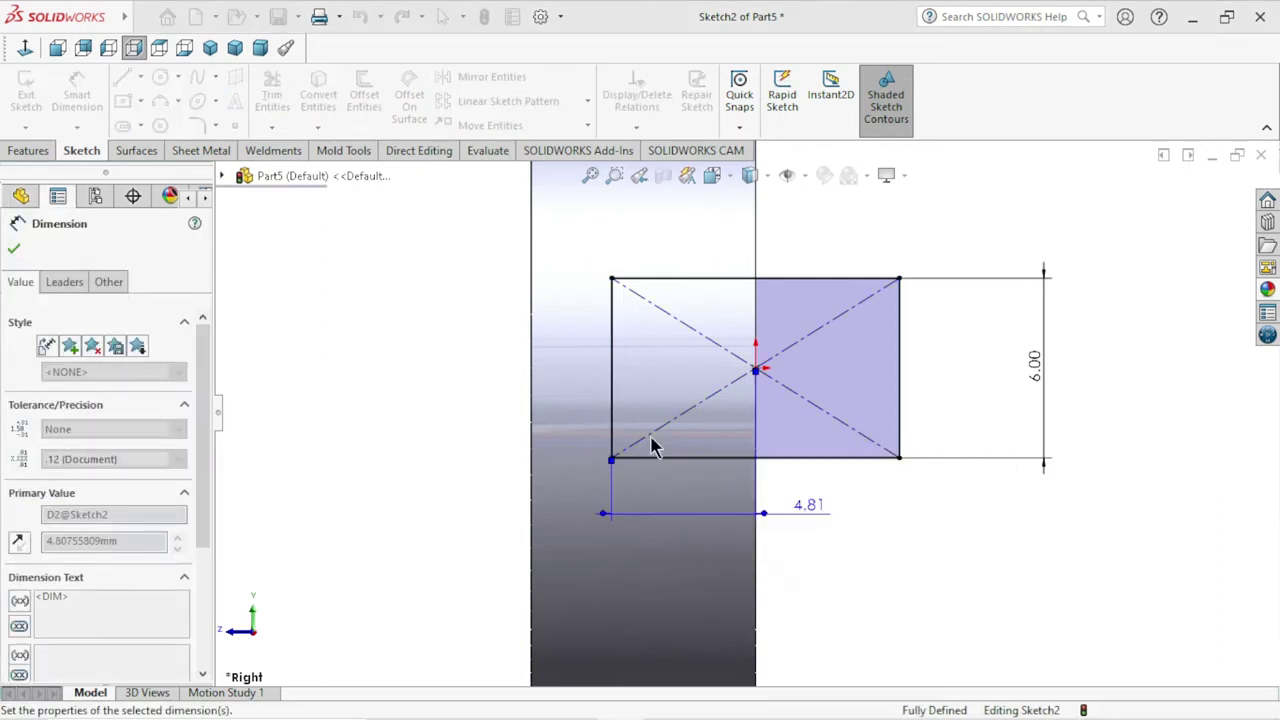
pyautogui.scroll(2, 726, 470)
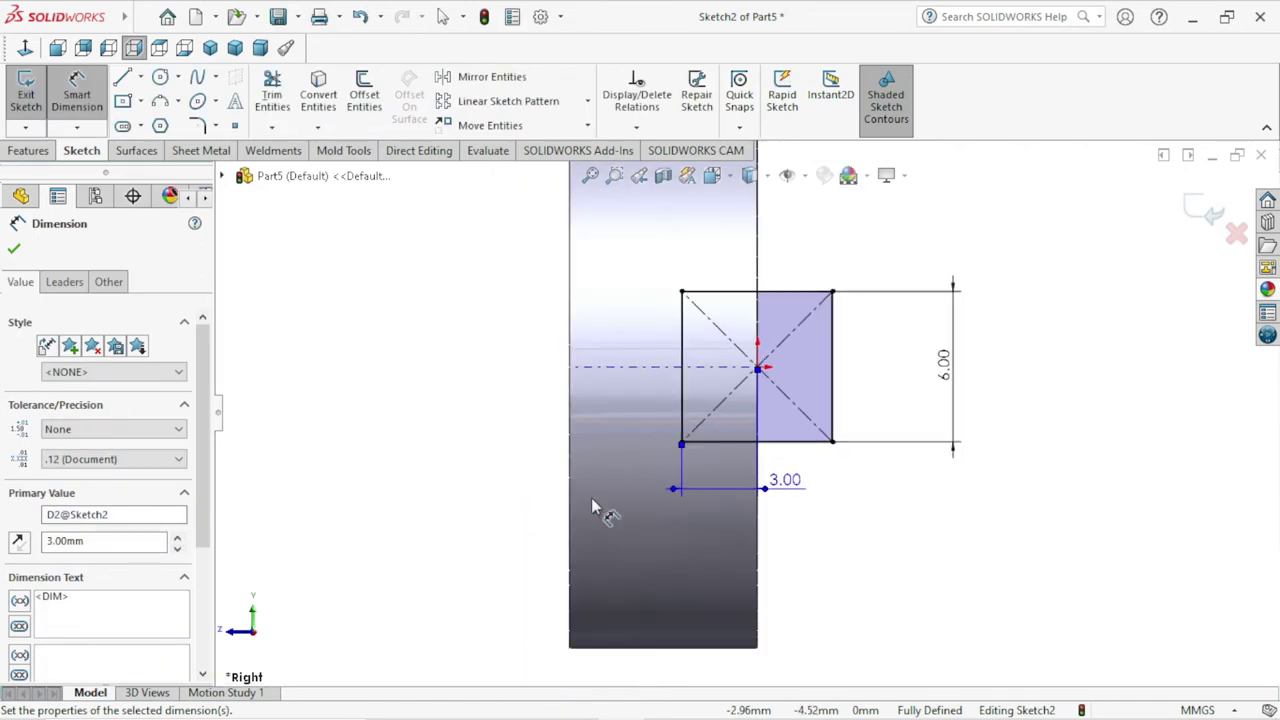
pyautogui.click(13, 250)
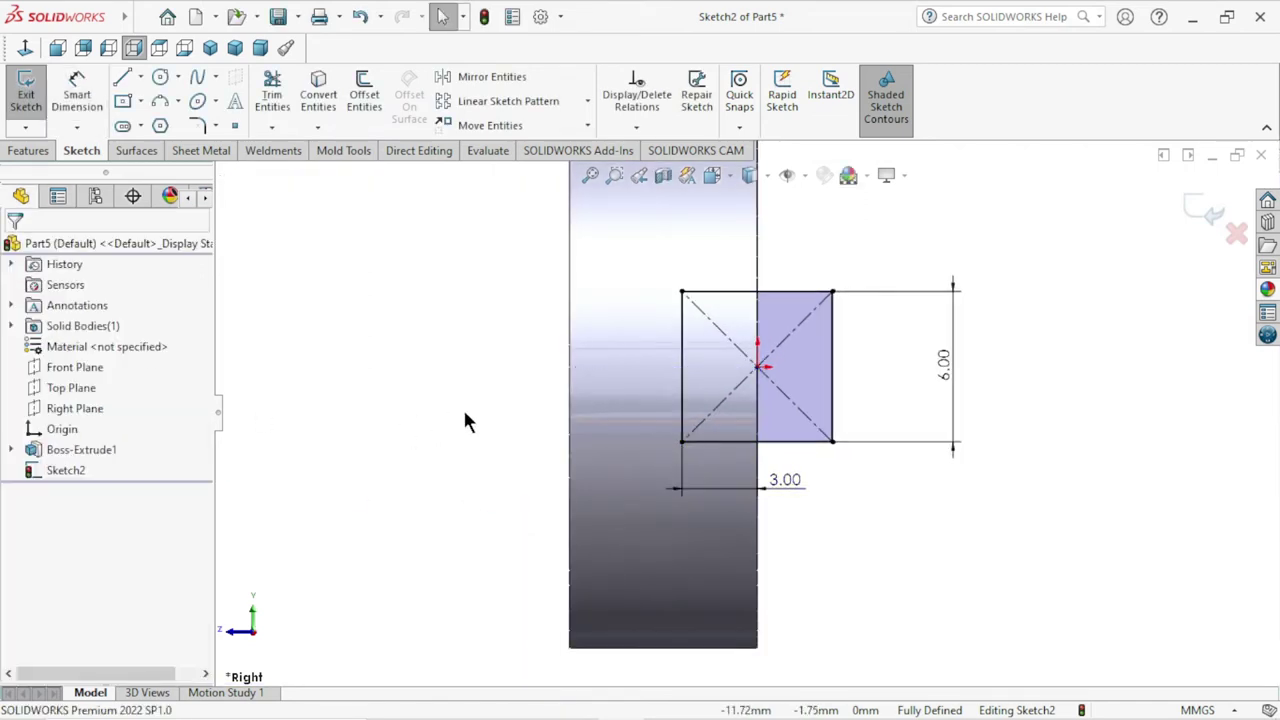
# - Cap the rectangle's left end with a three-point semicircular arc between its left corners
pyautogui.click(681, 366)
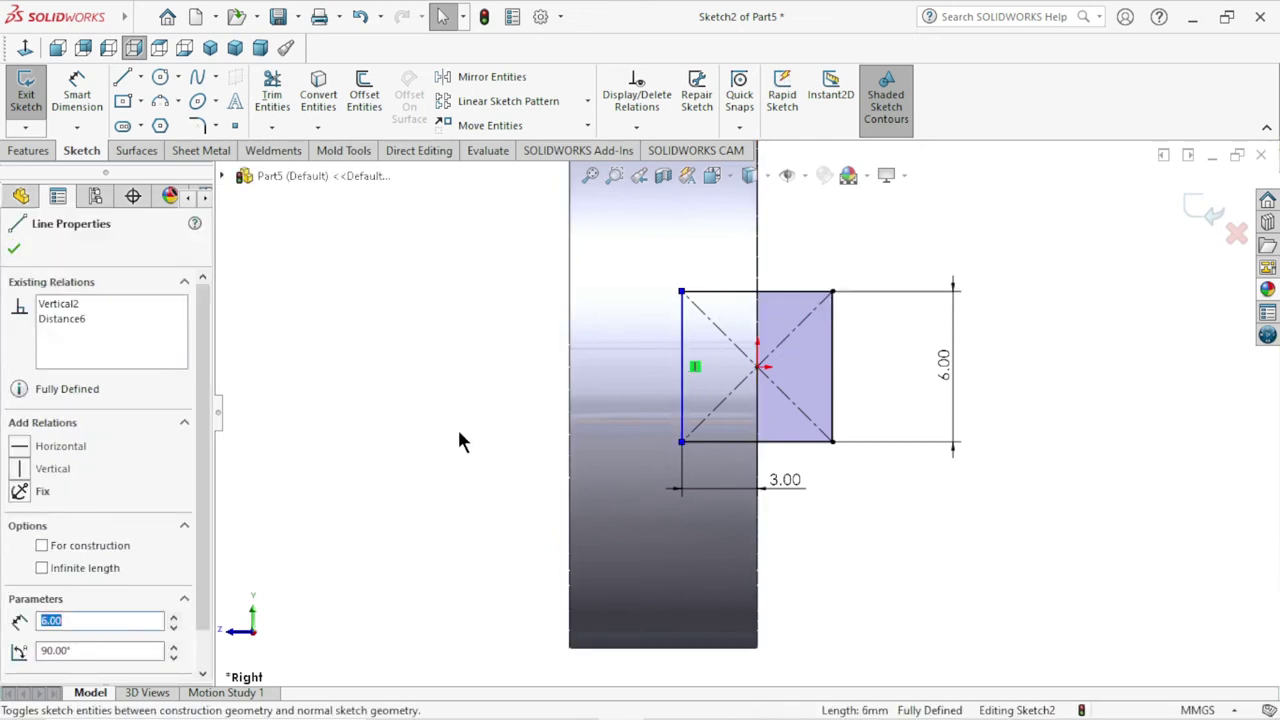
pyautogui.press('Escape')
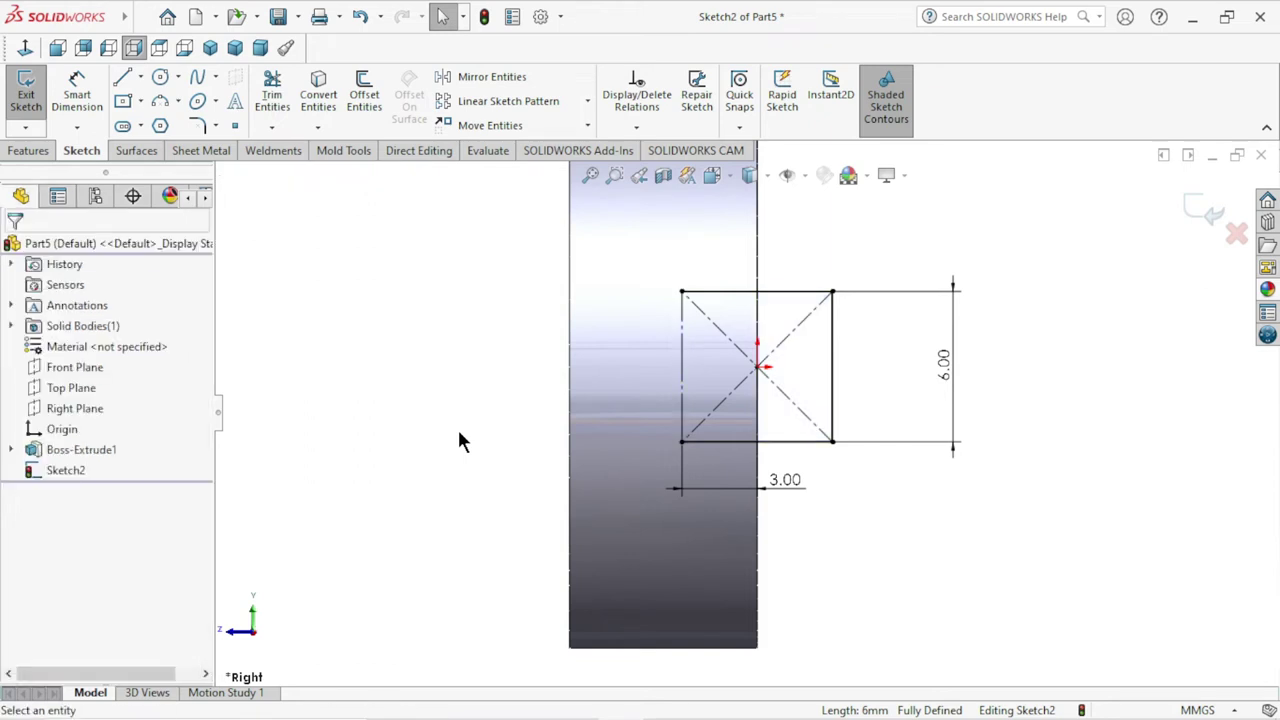
pyautogui.click(157, 98)
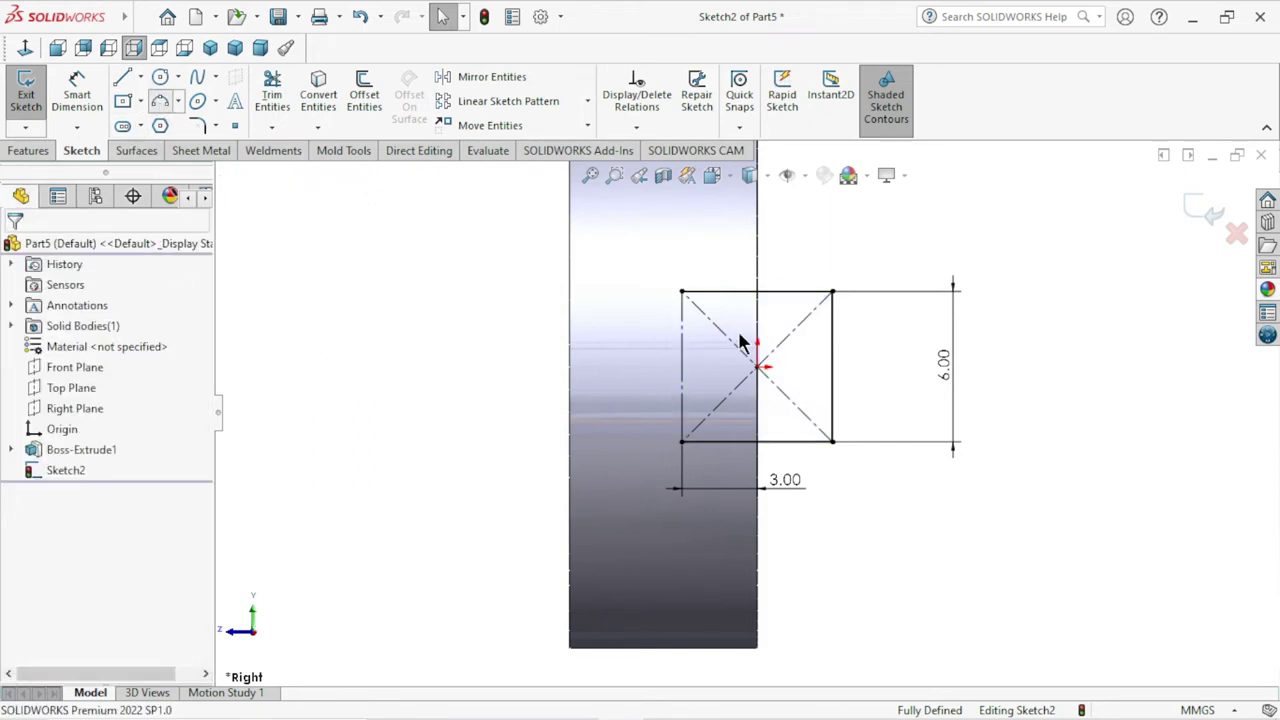
pyautogui.click(681, 292)
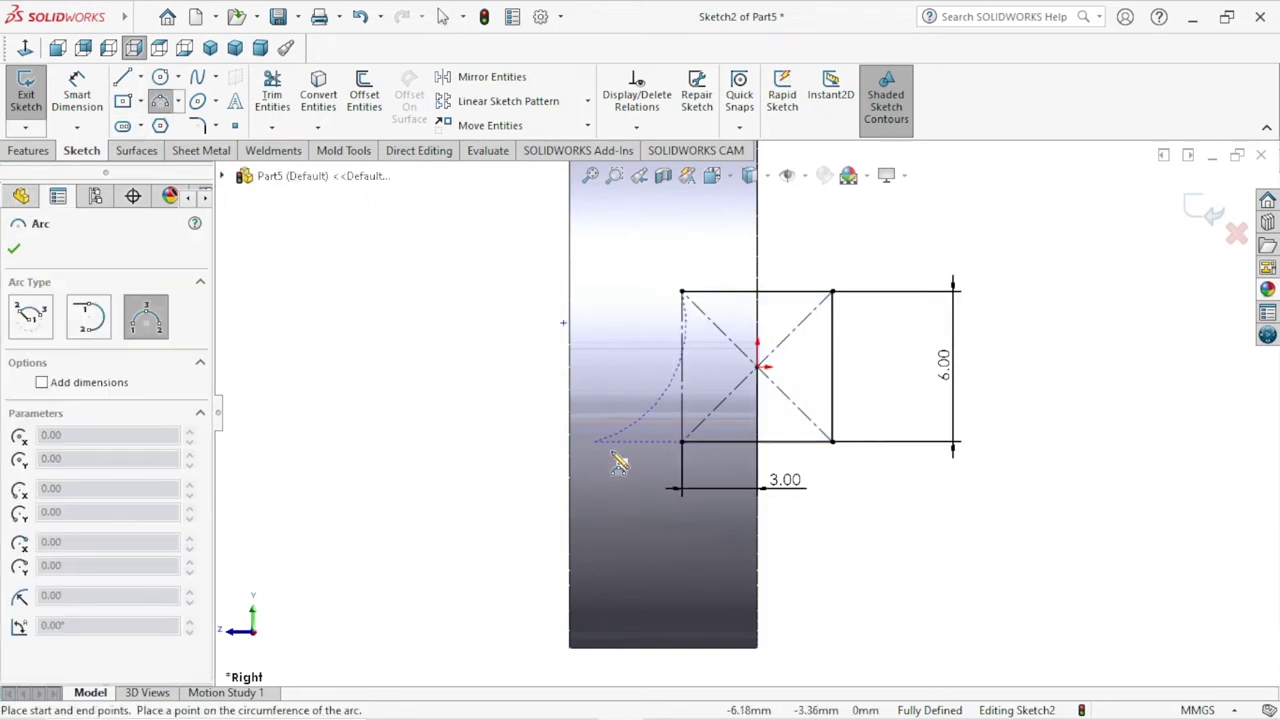
pyautogui.click(681, 441)
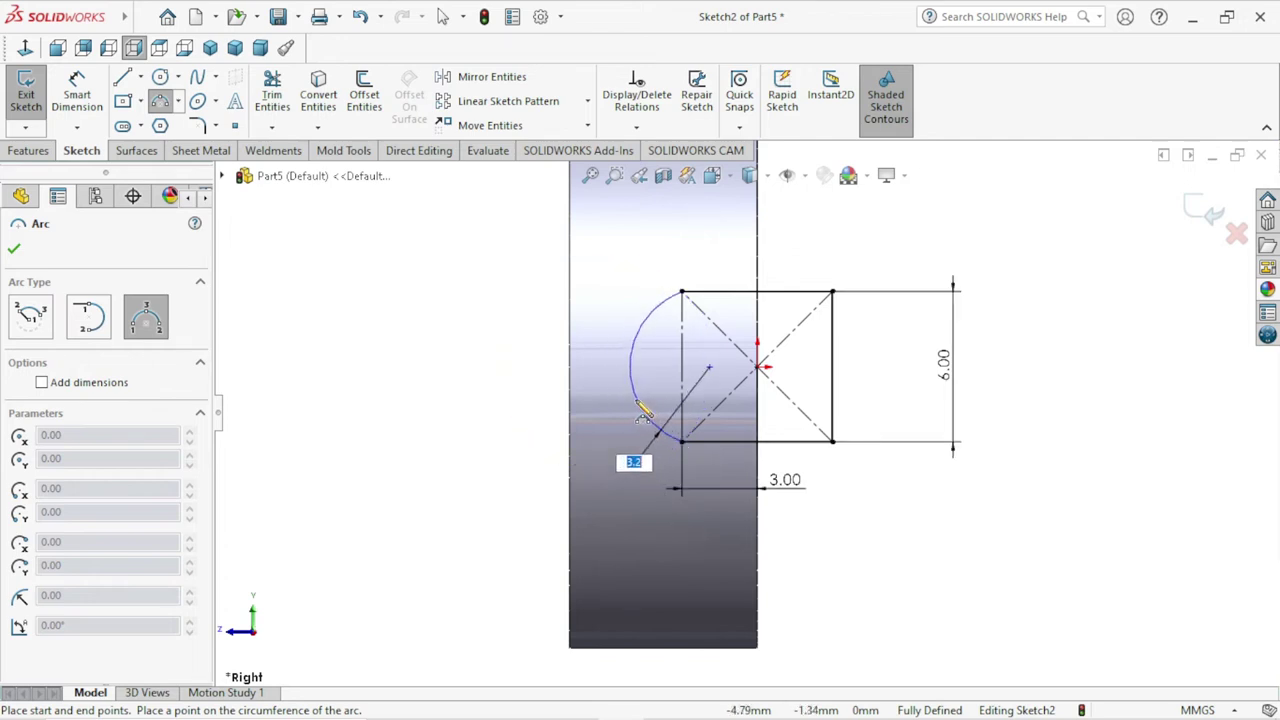
pyautogui.click(620, 410)
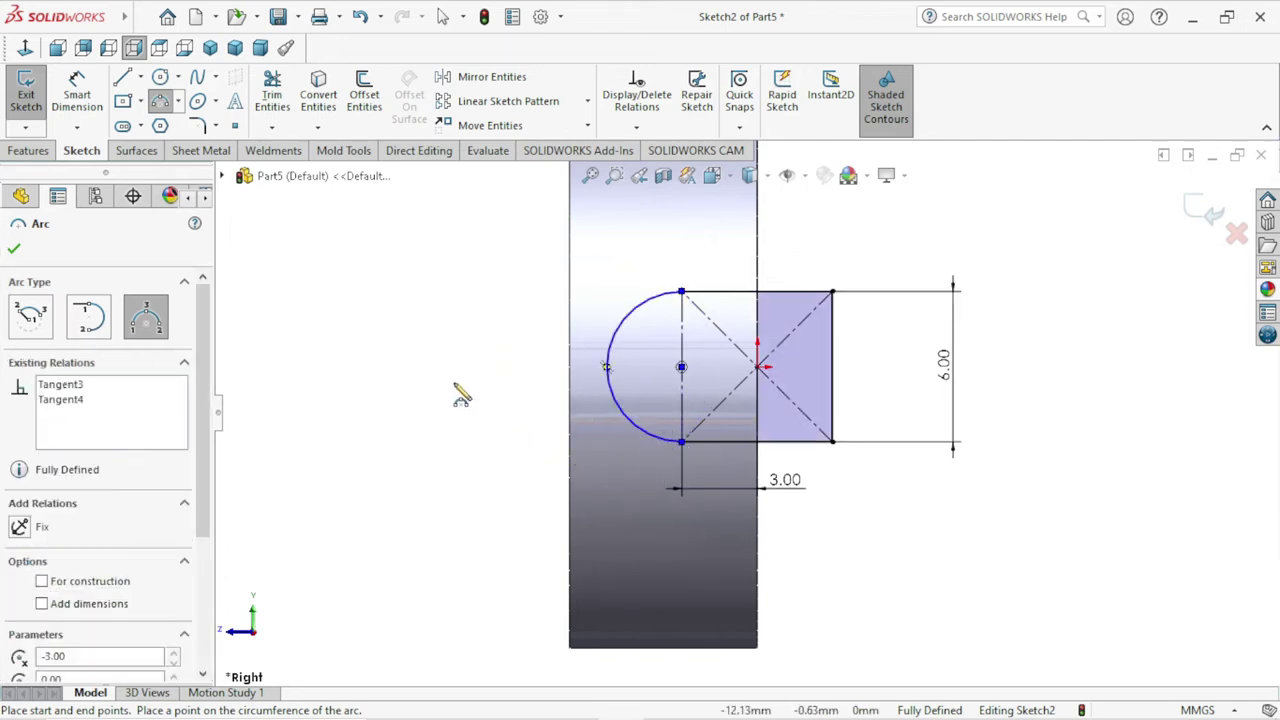
pyautogui.rightClick(452, 382)
pyautogui.click(476, 395)
pyautogui.scroll(1, 765, 428)
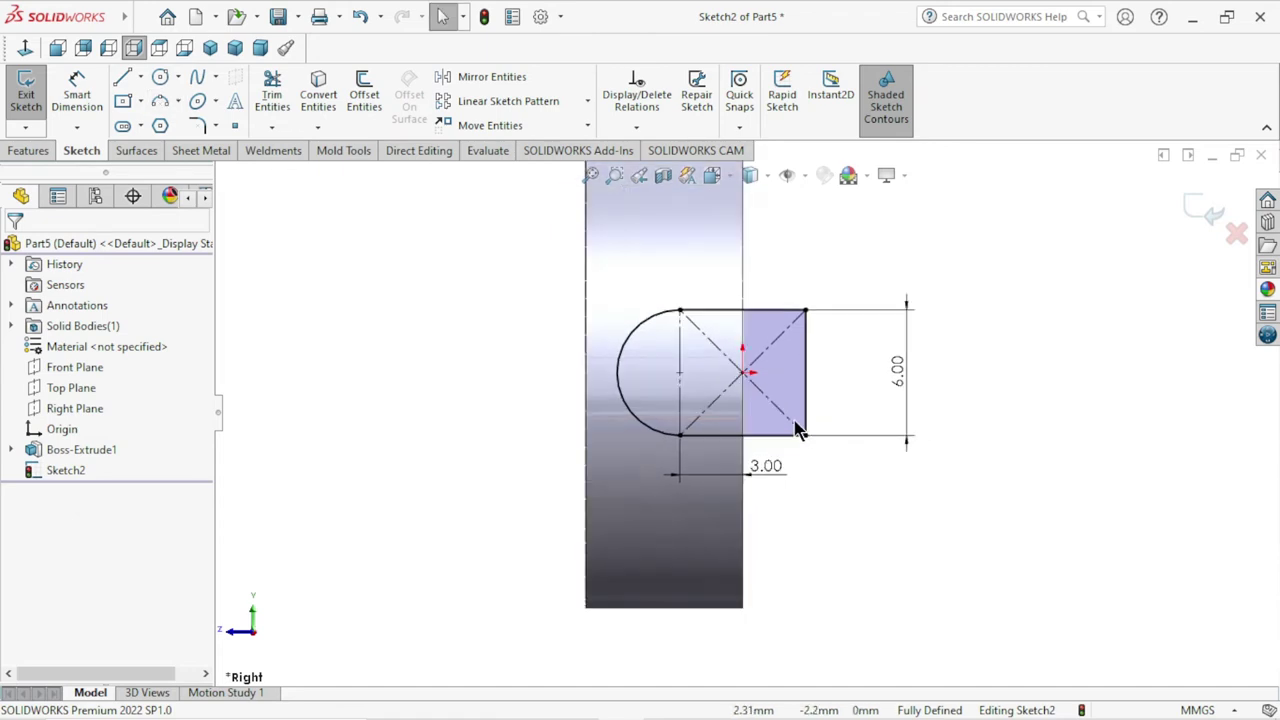
pyautogui.scroll(1, 750, 418)
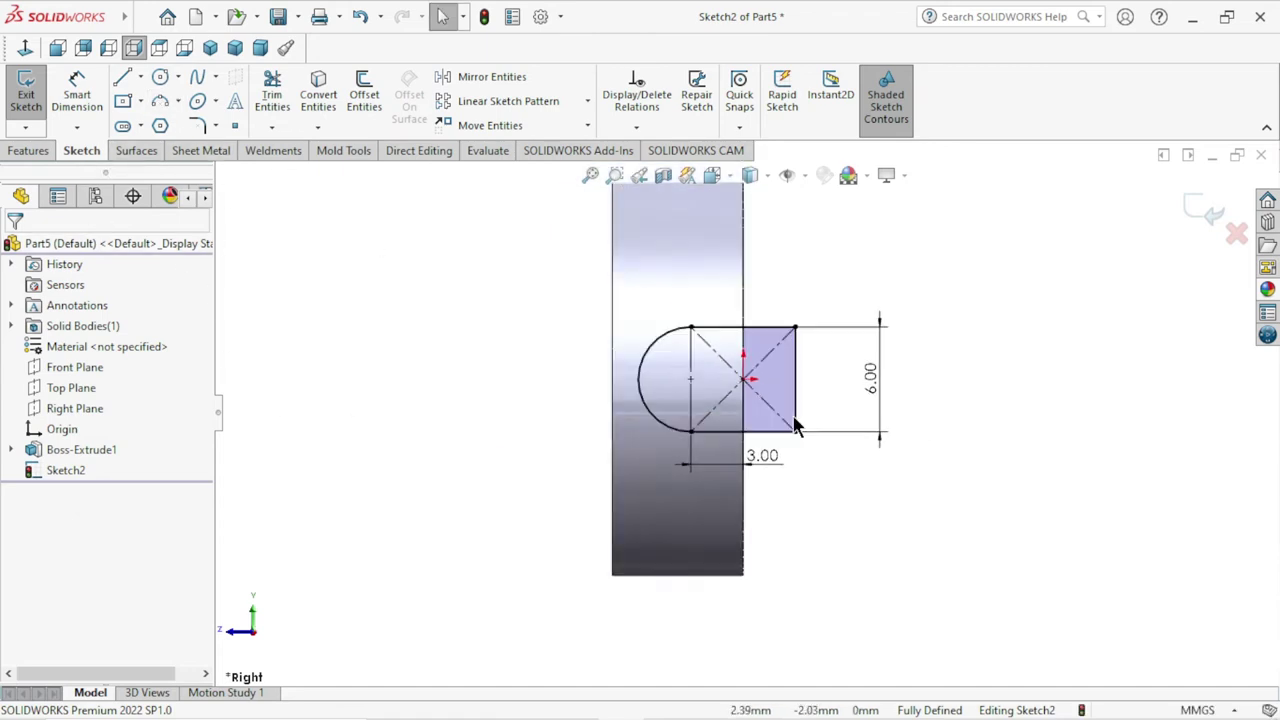
# - Extrude-cut the rounded slot profile Through All – Both, notching both ring sides
pyautogui.click(30, 152)
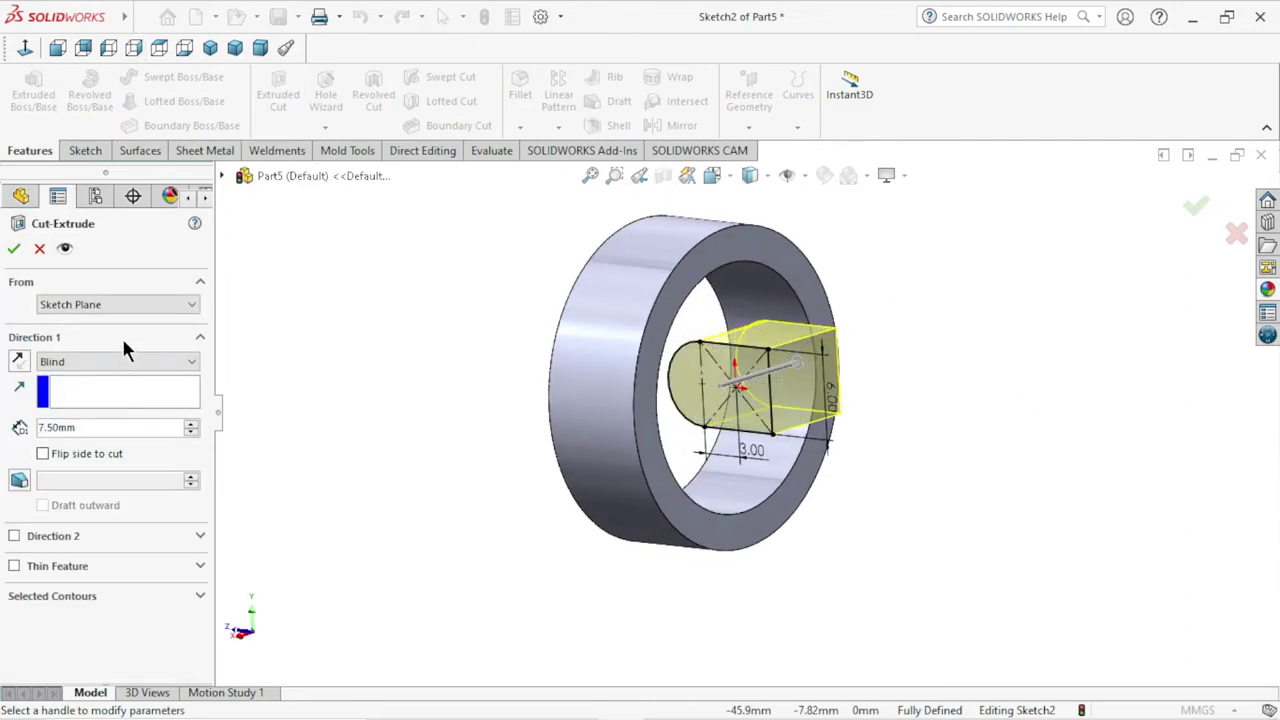
pyautogui.click(96, 366)
pyautogui.click(120, 400)
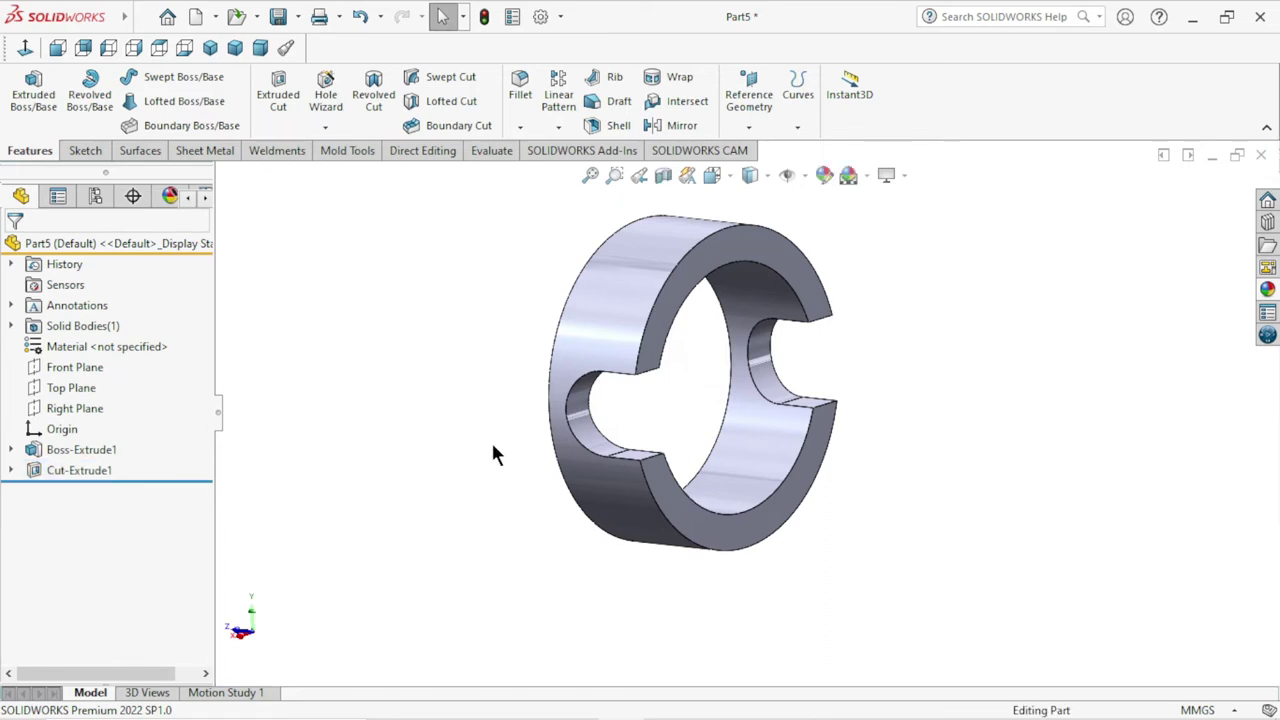
pyautogui.moveTo(491, 455)
pyautogui.mouseDown(button='middle')
pyautogui.moveTo(575, 483)
pyautogui.moveTo(776, 364)
pyautogui.moveTo(720, 485)
pyautogui.mouseUp(button='middle')
# - Compare the notched ring against the reference PDF drawing
pyautogui.click(667, 702)
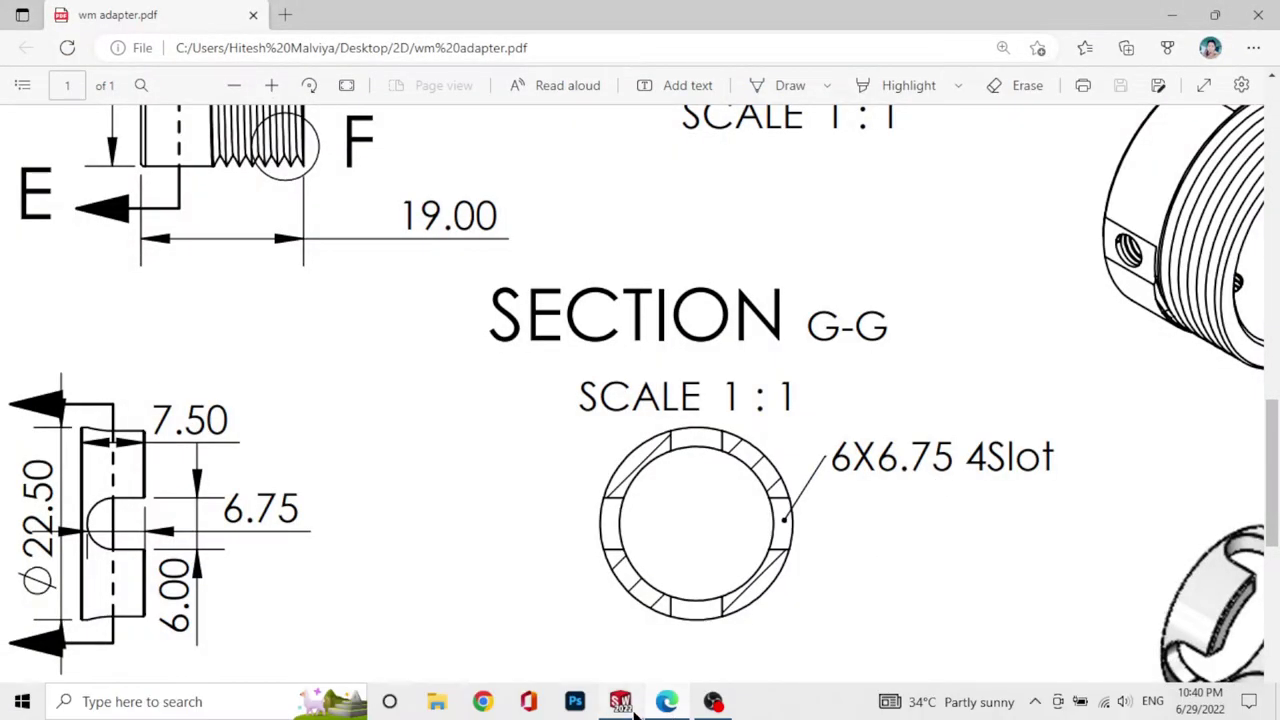
pyautogui.click(635, 708)
pyautogui.moveTo(771, 540); pyautogui.dragTo(782, 510, button='middle')
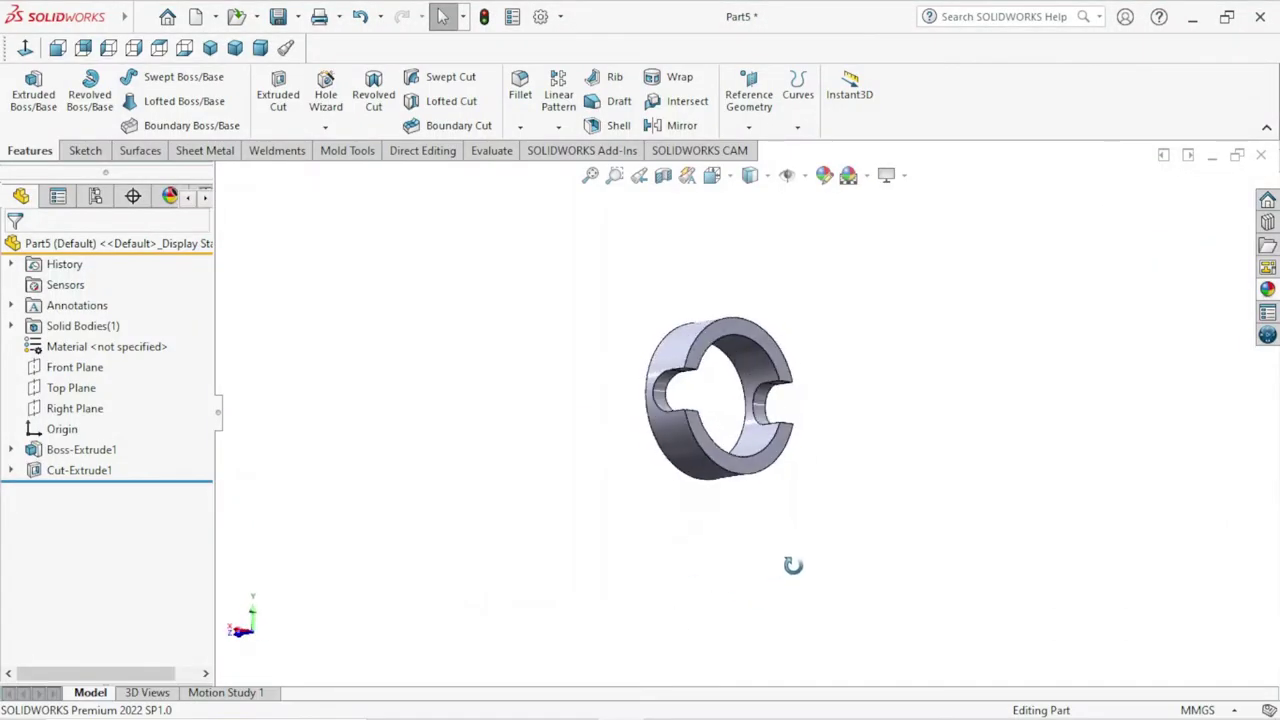
# - Circular-pattern Cut-Extrude1 into 4 equal instances over 360° about the ring's cylindrical face
pyautogui.click(557, 127)
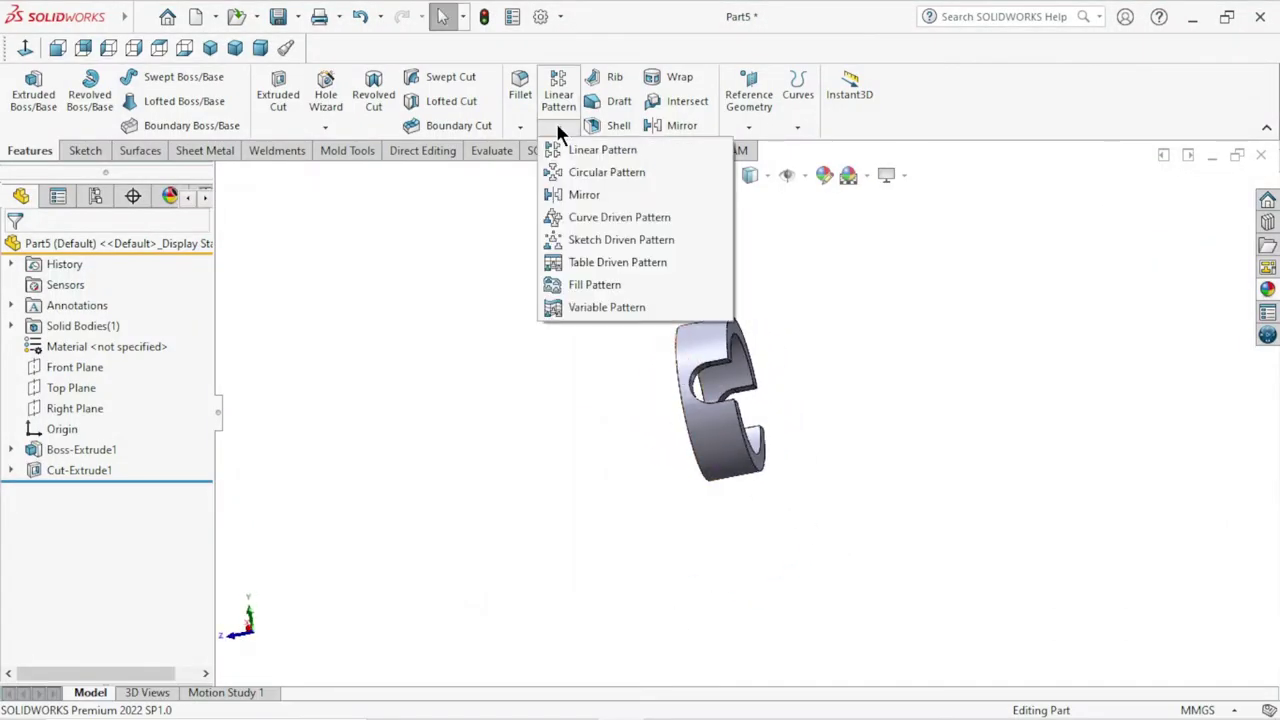
pyautogui.click(586, 171)
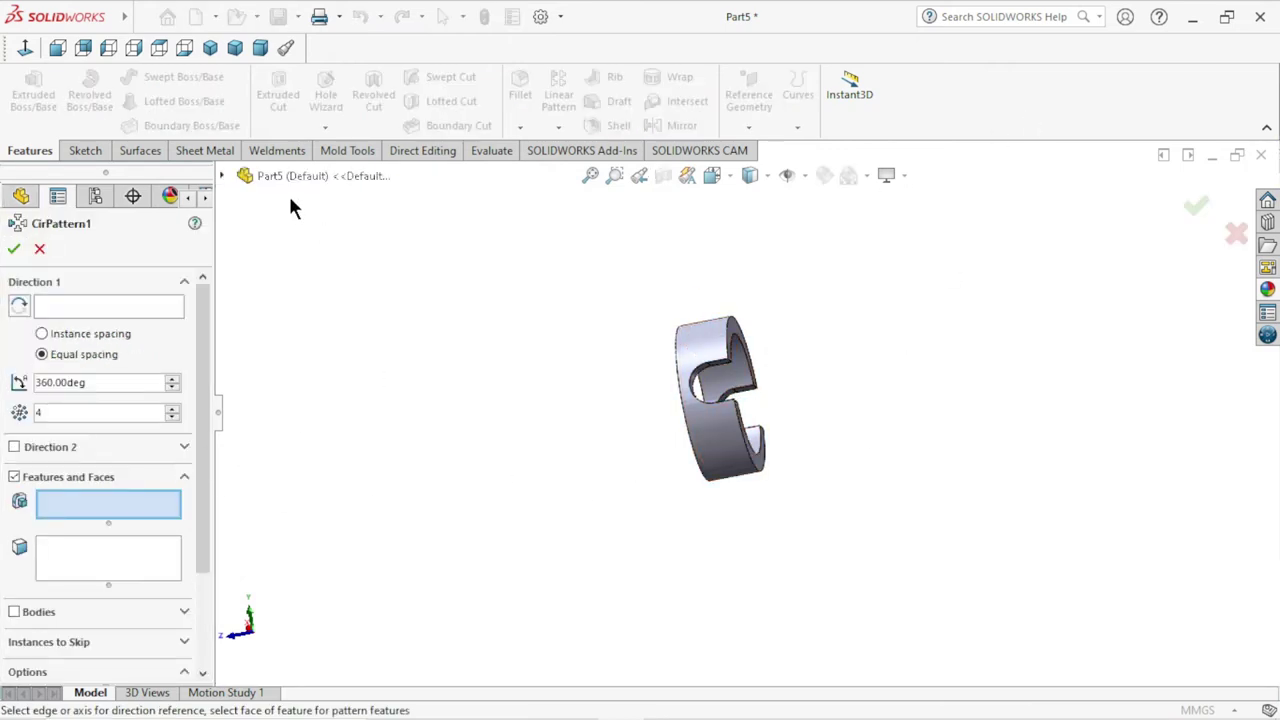
pyautogui.click(223, 175)
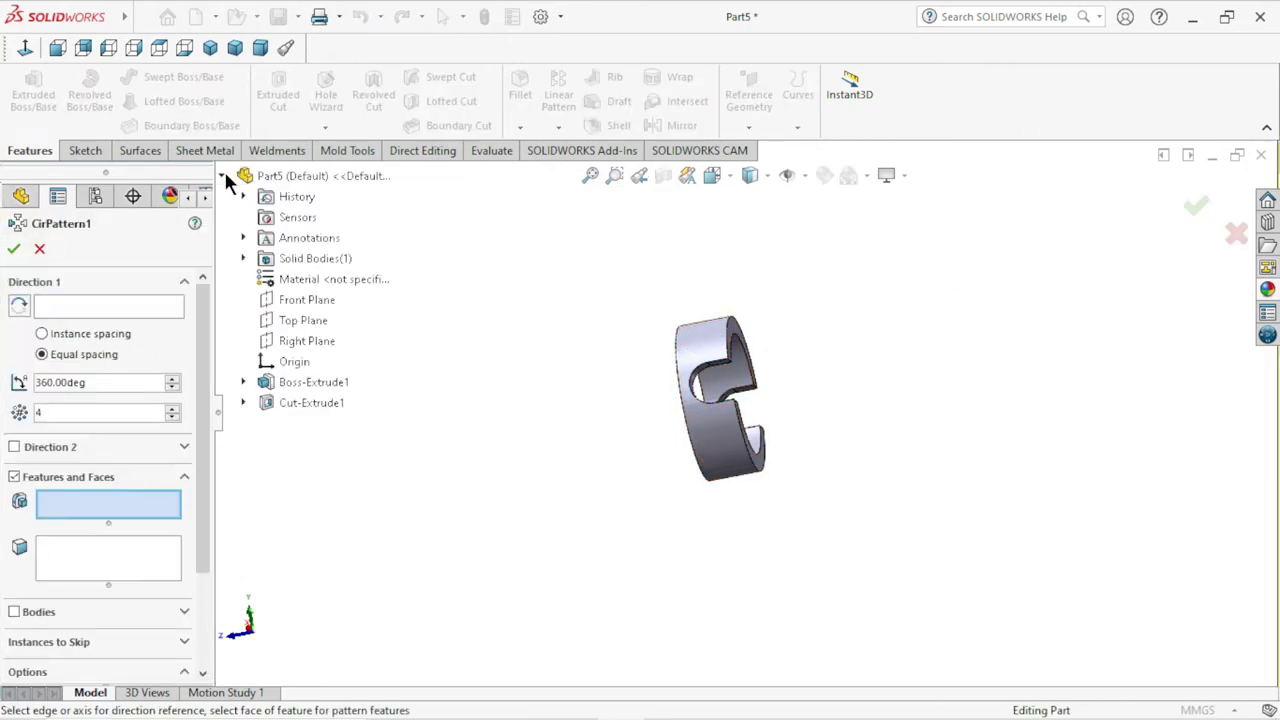
pyautogui.click(316, 404)
pyautogui.click(105, 308)
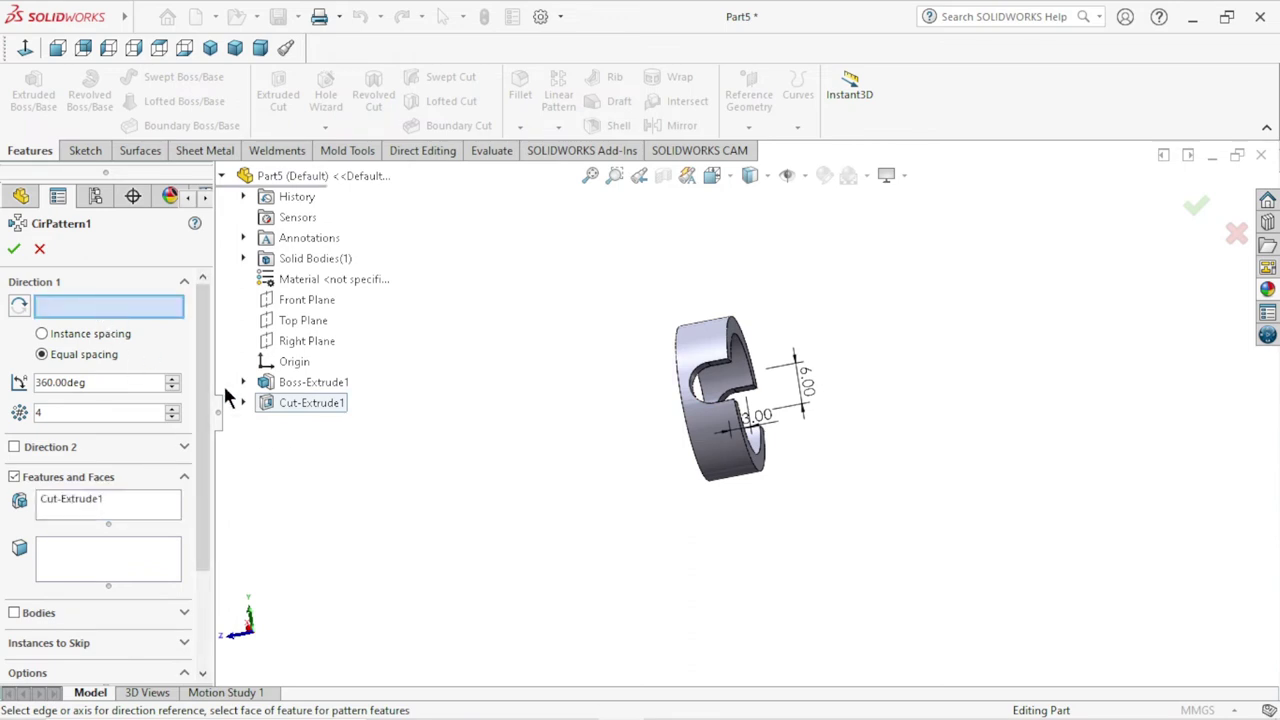
pyautogui.click(707, 345)
pyautogui.moveTo(966, 423); pyautogui.dragTo(815, 444, button='middle')
pyautogui.click(13, 250)
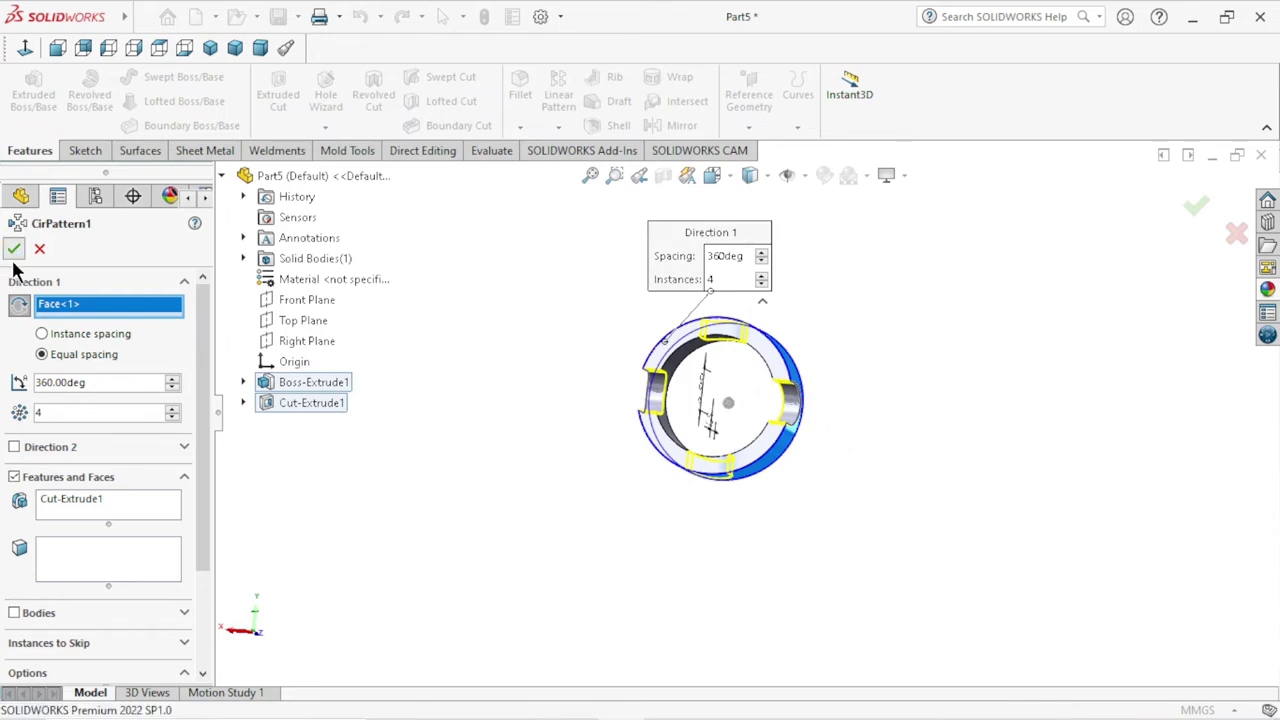
pyautogui.moveTo(794, 468)
pyautogui.mouseDown(button='middle')
pyautogui.moveTo(871, 476)
pyautogui.moveTo(814, 571)
pyautogui.moveTo(909, 506)
pyautogui.moveTo(1001, 339)
pyautogui.moveTo(939, 402)
pyautogui.moveTo(846, 457)
pyautogui.moveTo(870, 507)
pyautogui.moveTo(787, 474)
pyautogui.moveTo(800, 460)
pyautogui.moveTo(830, 547)
pyautogui.mouseUp(button='middle')
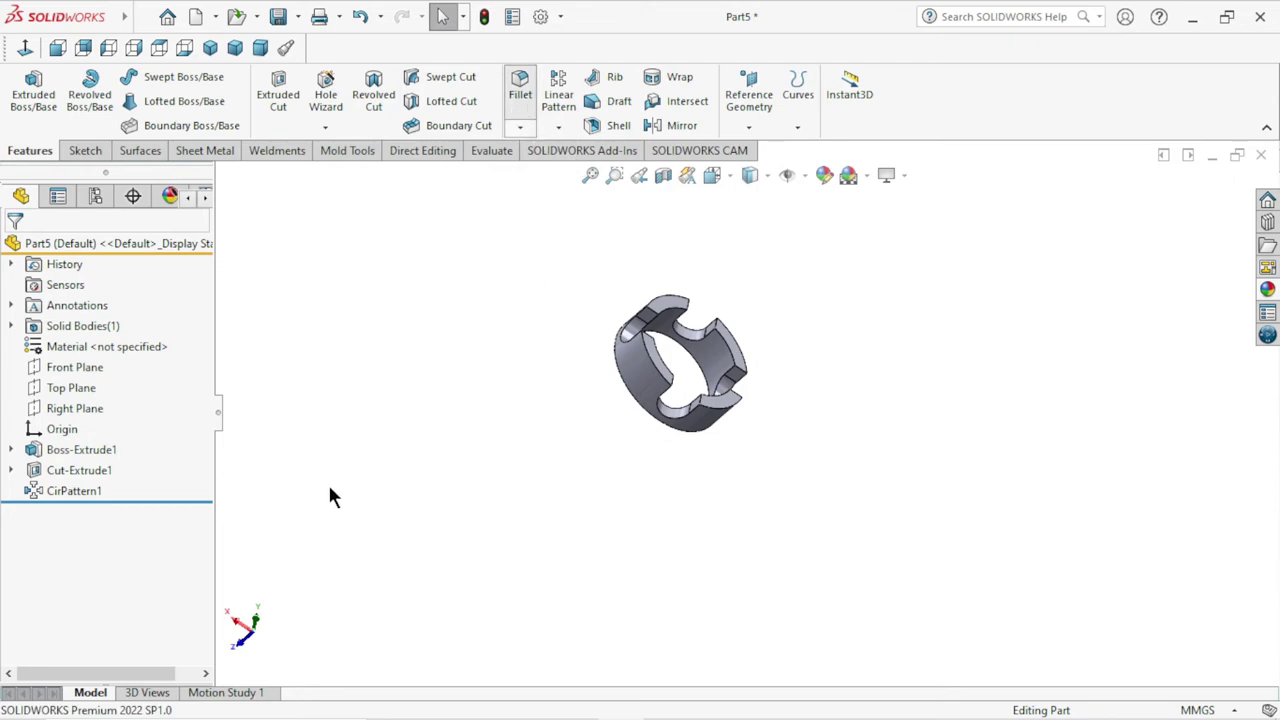
# - Fillet the edges of both ring end faces with a 0.5 mm radius
pyautogui.hotkey('ctrl', 'f')
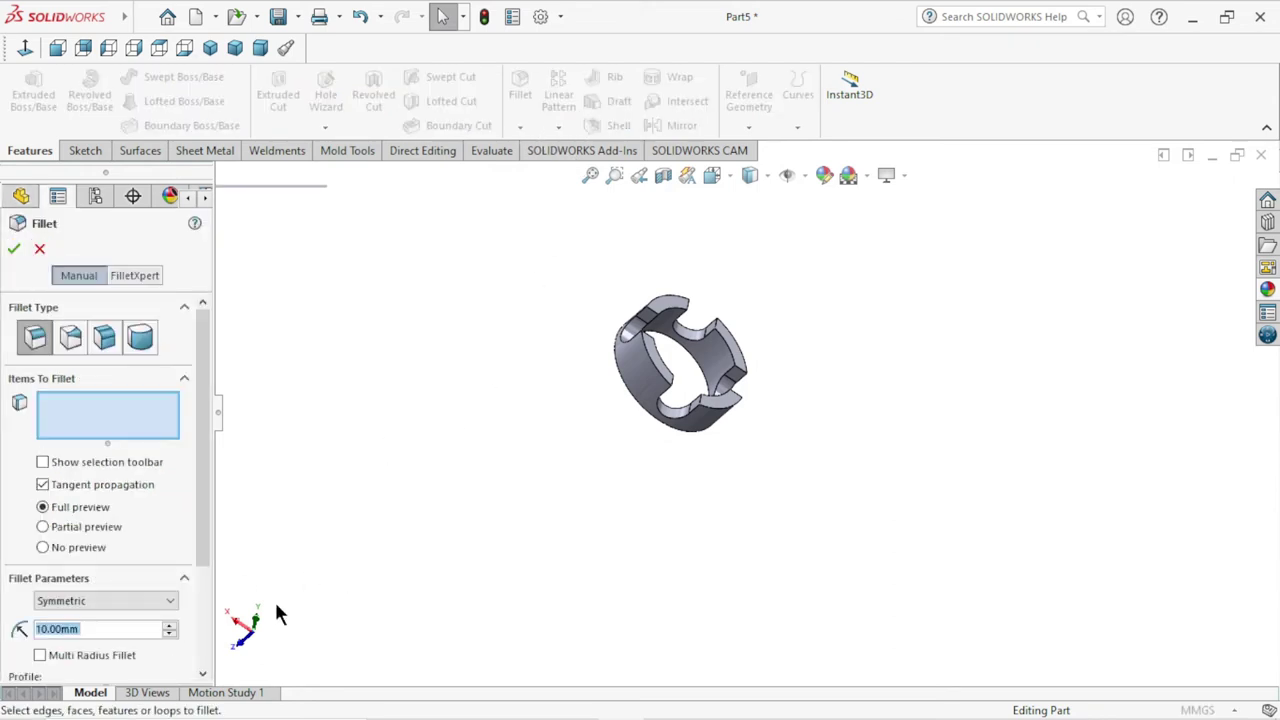
pyautogui.write('0.5')
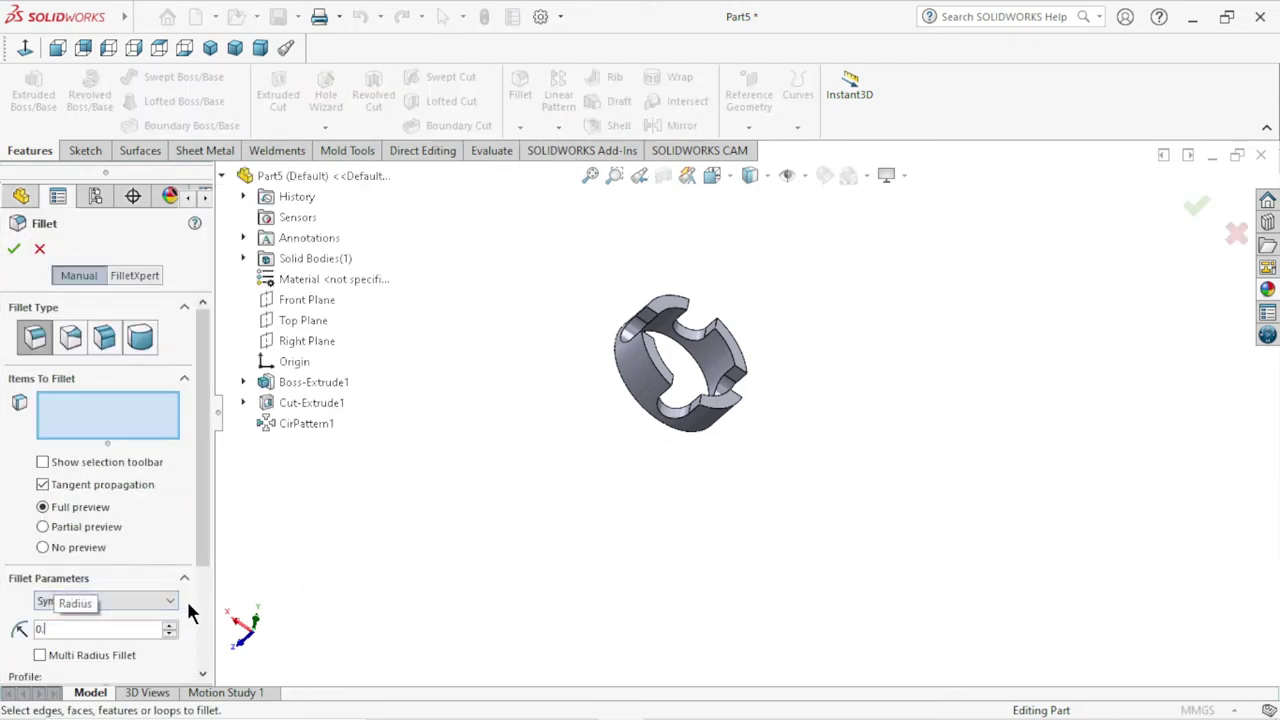
pyautogui.press('Return')
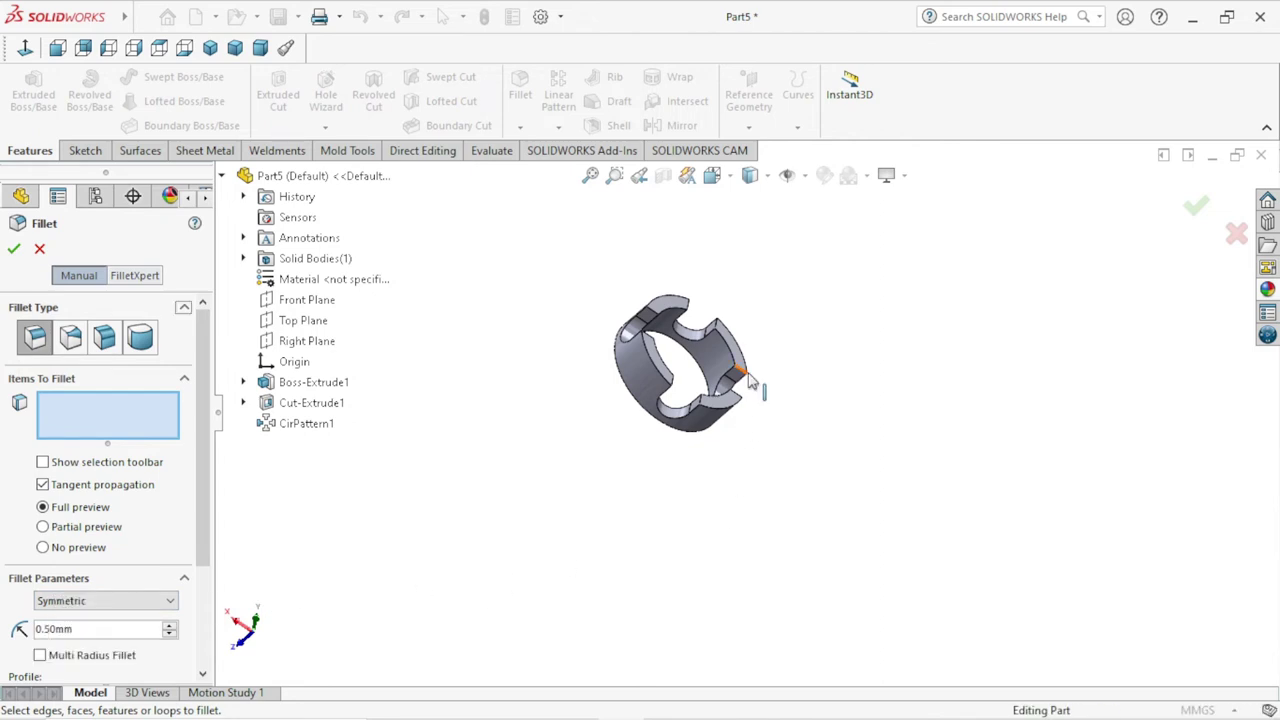
pyautogui.scroll(-2, 675, 435)
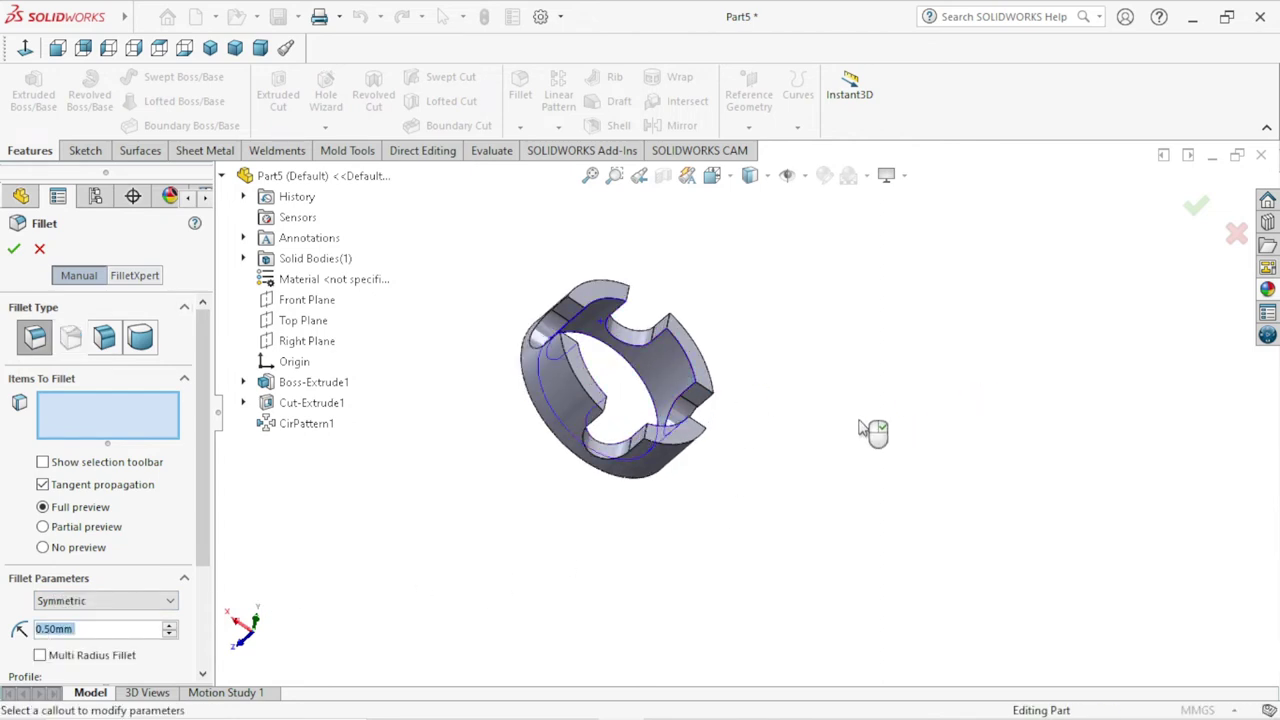
pyautogui.click(860, 428)
pyautogui.moveTo(880, 434); pyautogui.dragTo(683, 560, button='middle')
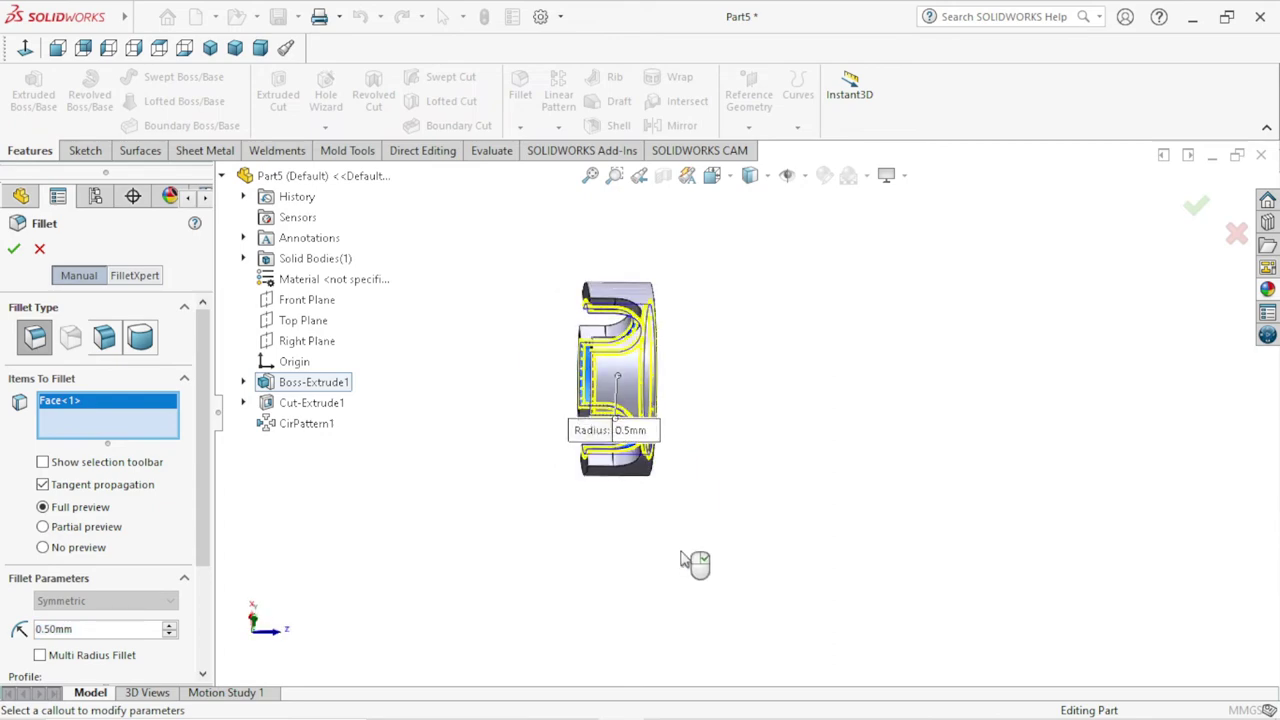
pyautogui.click(656, 289)
pyautogui.moveTo(656, 289)
pyautogui.mouseDown(button='middle')
pyautogui.moveTo(808, 457)
pyautogui.moveTo(785, 425)
pyautogui.moveTo(914, 457)
pyautogui.moveTo(712, 427)
pyautogui.moveTo(193, 398)
pyautogui.mouseUp(button='middle')
pyautogui.click(11, 250)
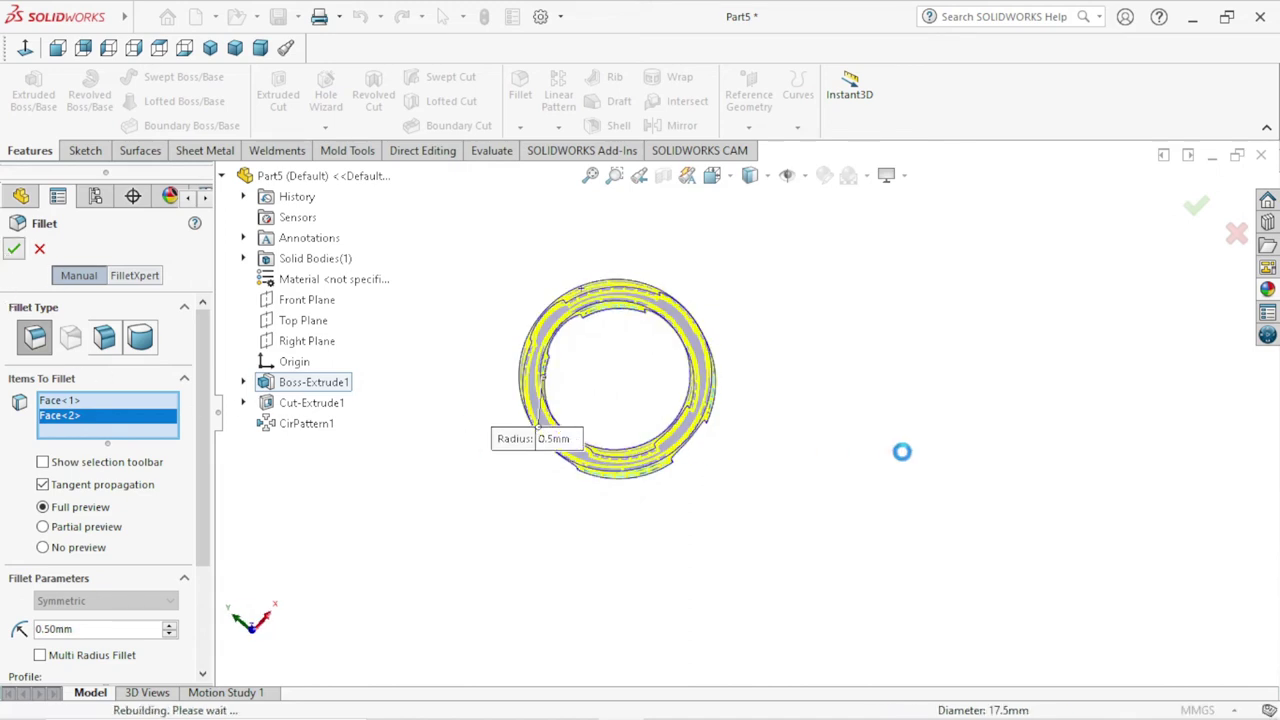
pyautogui.moveTo(729, 434)
pyautogui.mouseDown(button='middle')
pyautogui.moveTo(700, 491)
pyautogui.moveTo(614, 494)
pyautogui.moveTo(511, 449)
pyautogui.moveTo(537, 543)
pyautogui.moveTo(626, 560)
pyautogui.moveTo(704, 443)
pyautogui.moveTo(586, 266)
pyautogui.mouseUp(button='middle')
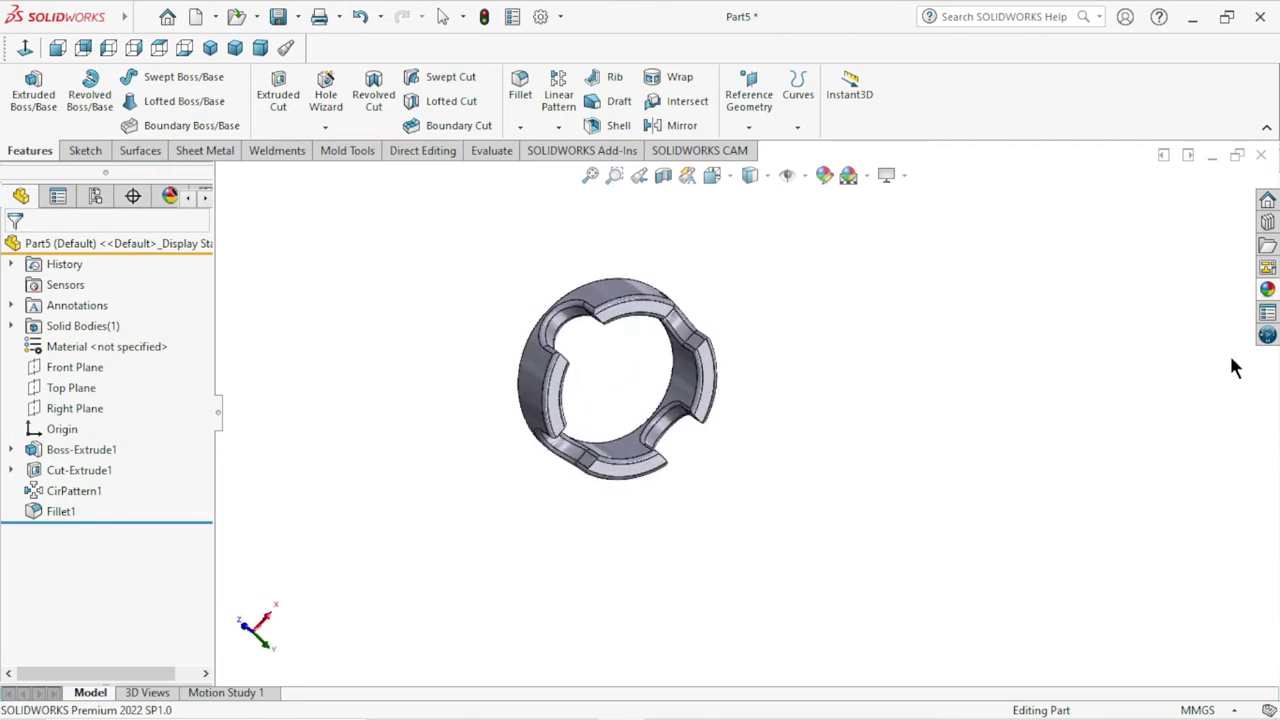
# - Browse to Plastic > Medium Gloss appearances and try cream medium gloss plastic on the ring
pyautogui.click(1267, 290)
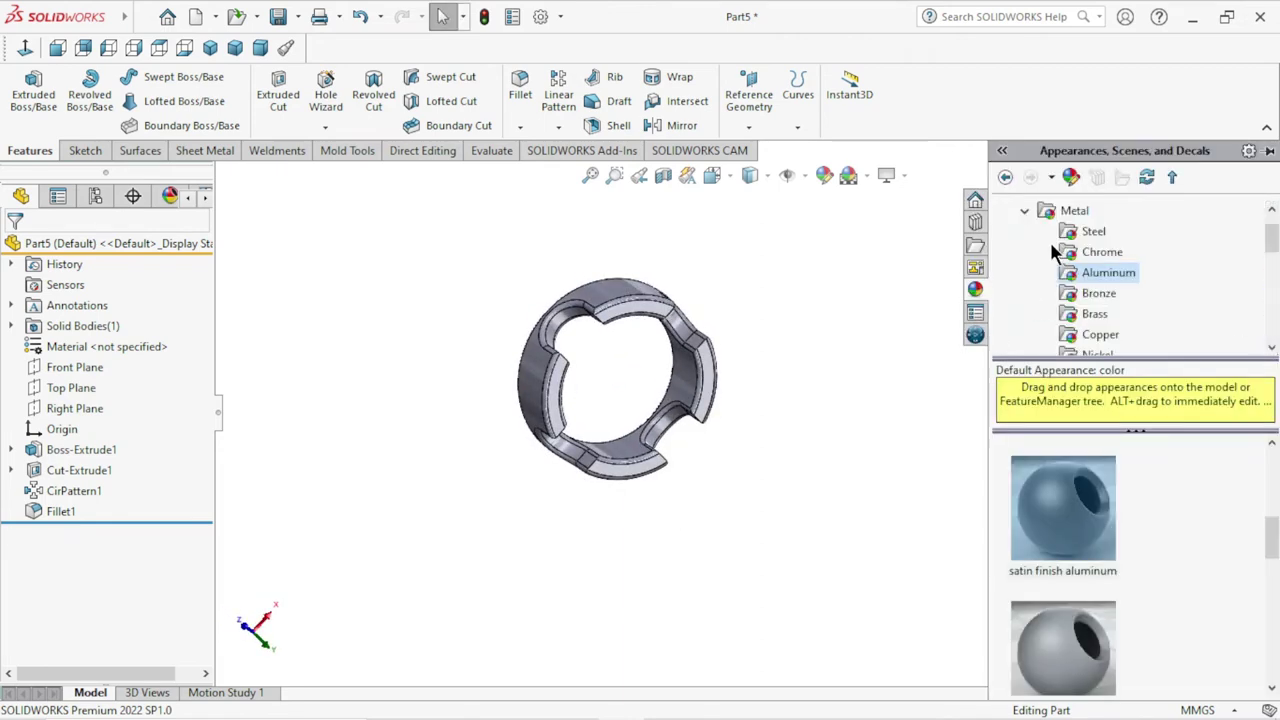
pyautogui.click(1030, 213)
pyautogui.scroll(1, 1077, 250)
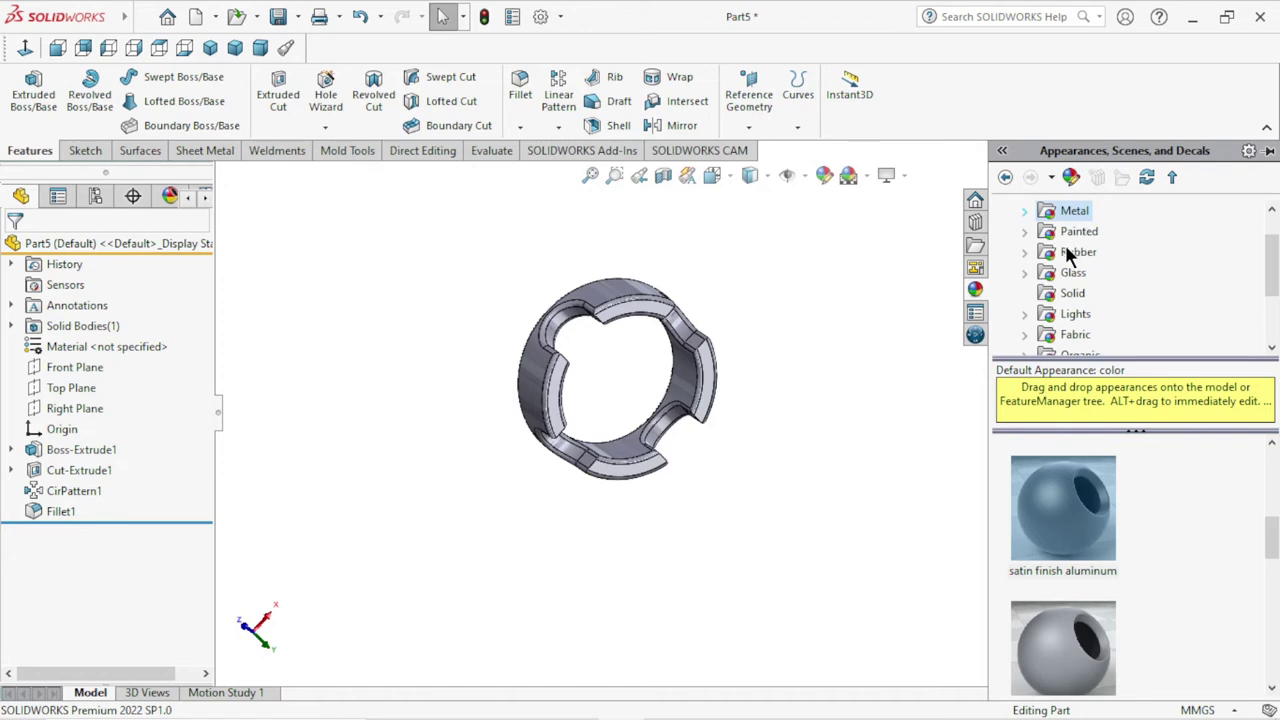
pyautogui.click(1073, 252)
pyautogui.doubleClick(1078, 232)
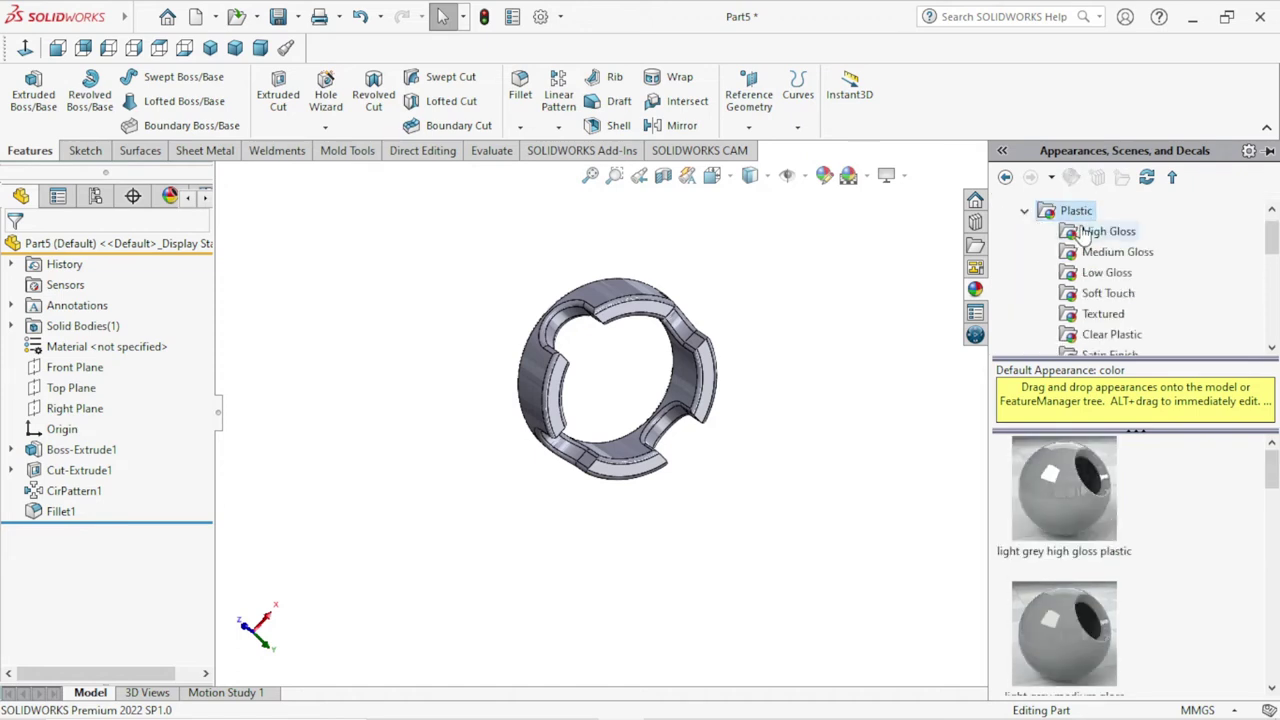
pyautogui.click(1138, 260)
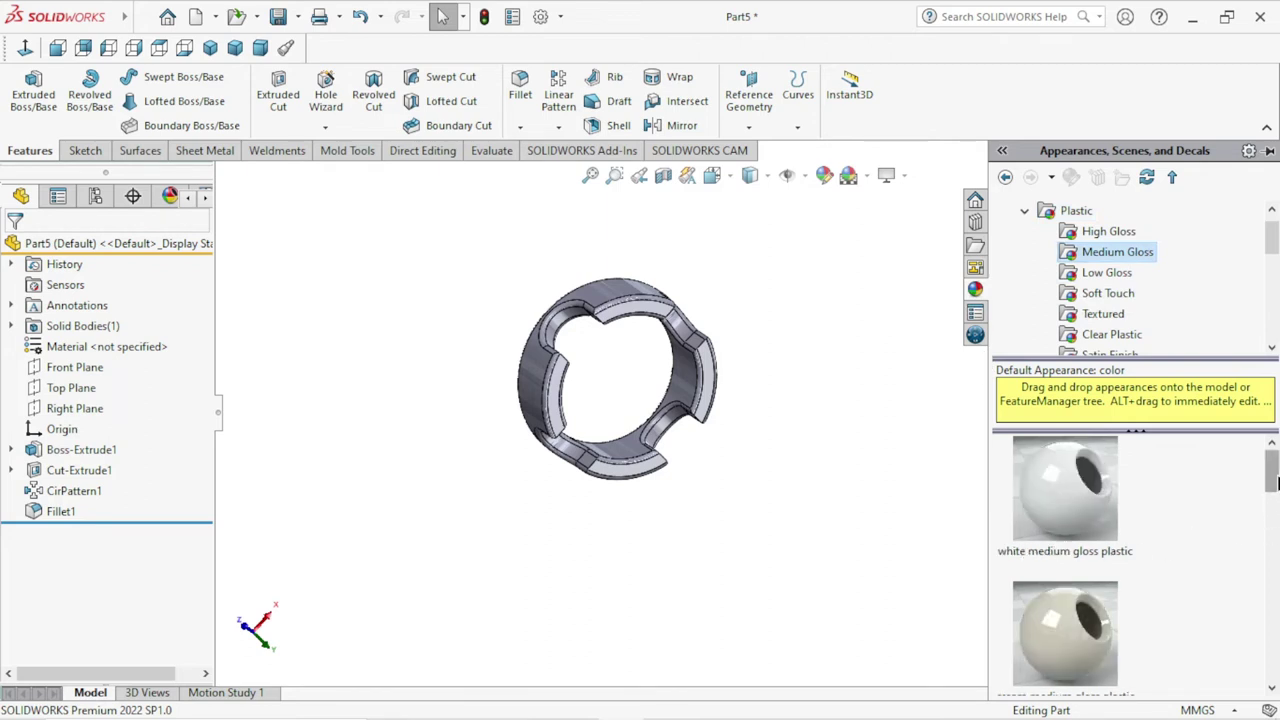
pyautogui.moveTo(1276, 483)
pyautogui.mouseDown()
pyautogui.moveTo(1274, 574)
pyautogui.moveTo(1274, 491)
pyautogui.mouseUp()
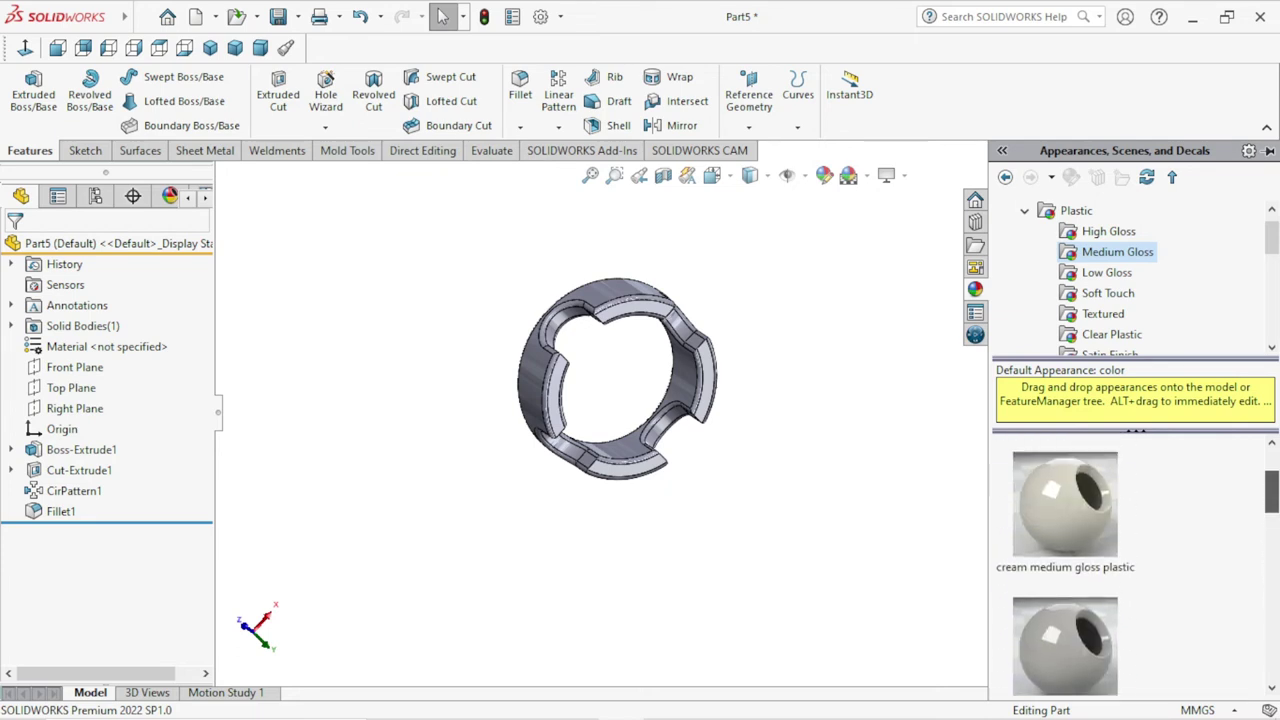
pyautogui.doubleClick(1089, 535)
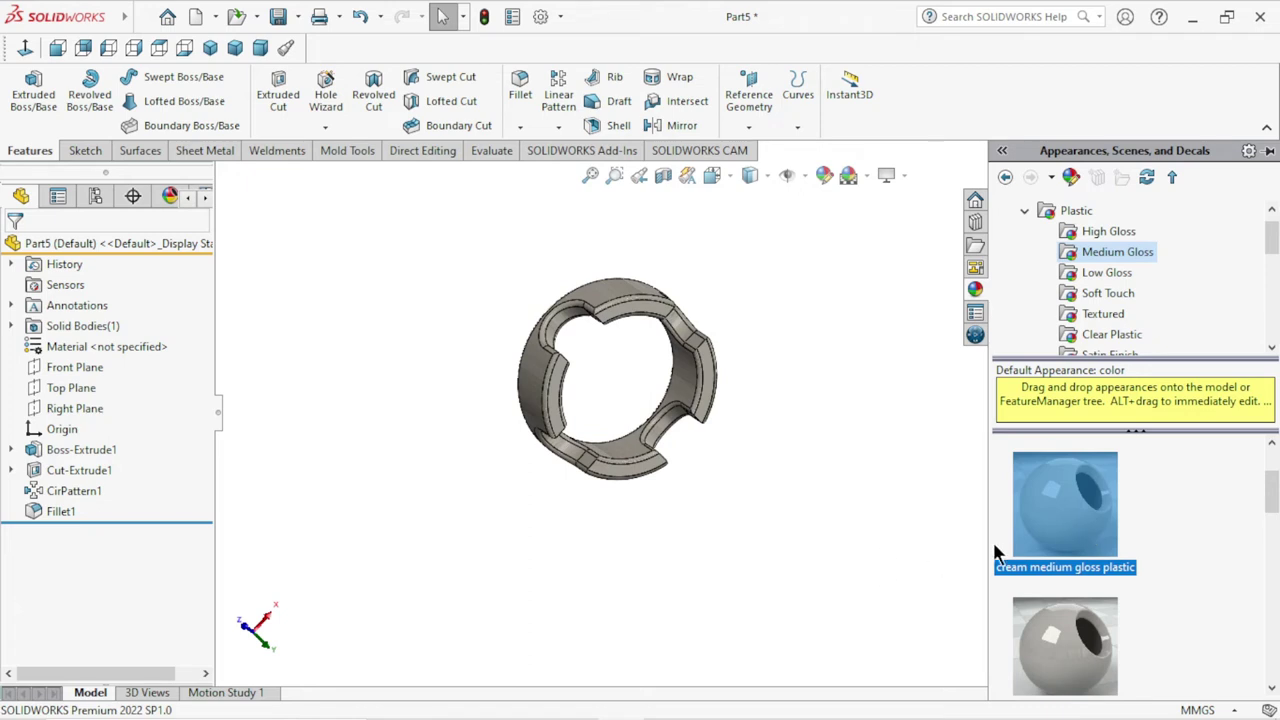
# - Switch the ring to red medium gloss plastic and inspect it from several angles
pyautogui.scroll(2, 1183, 523)
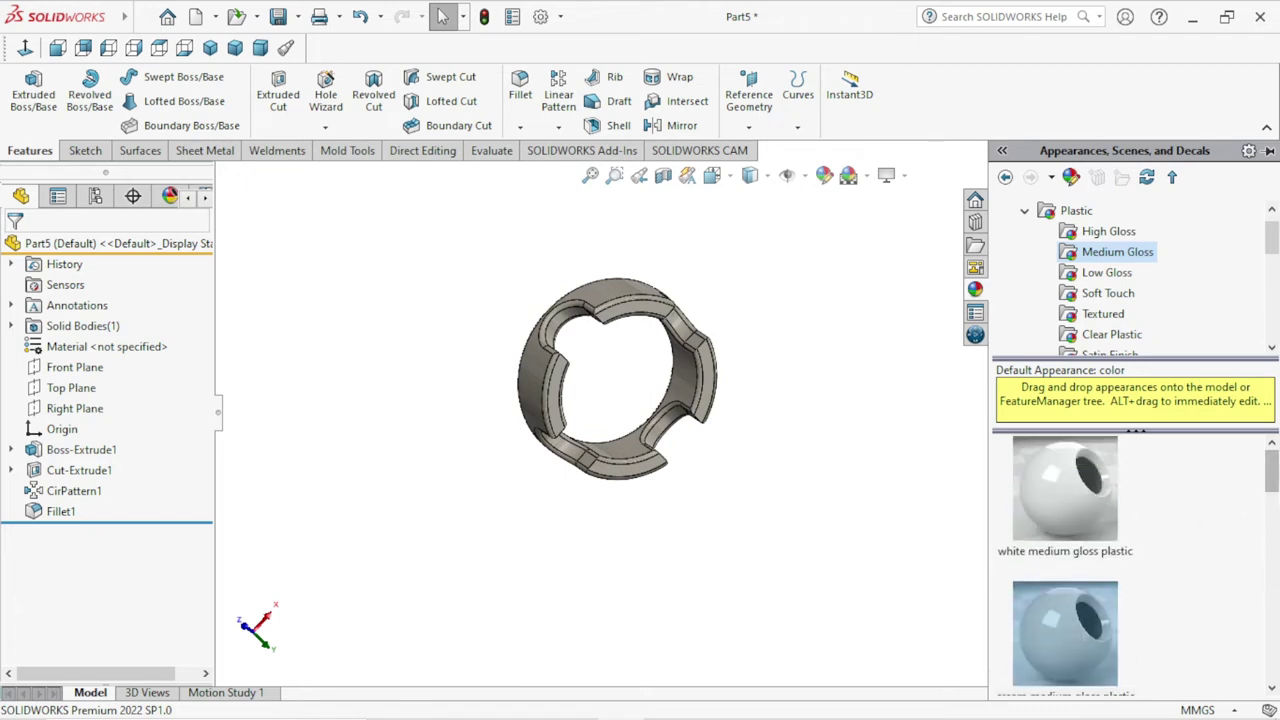
pyautogui.moveTo(1274, 470); pyautogui.dragTo(1276, 618)
pyautogui.doubleClick(1087, 503)
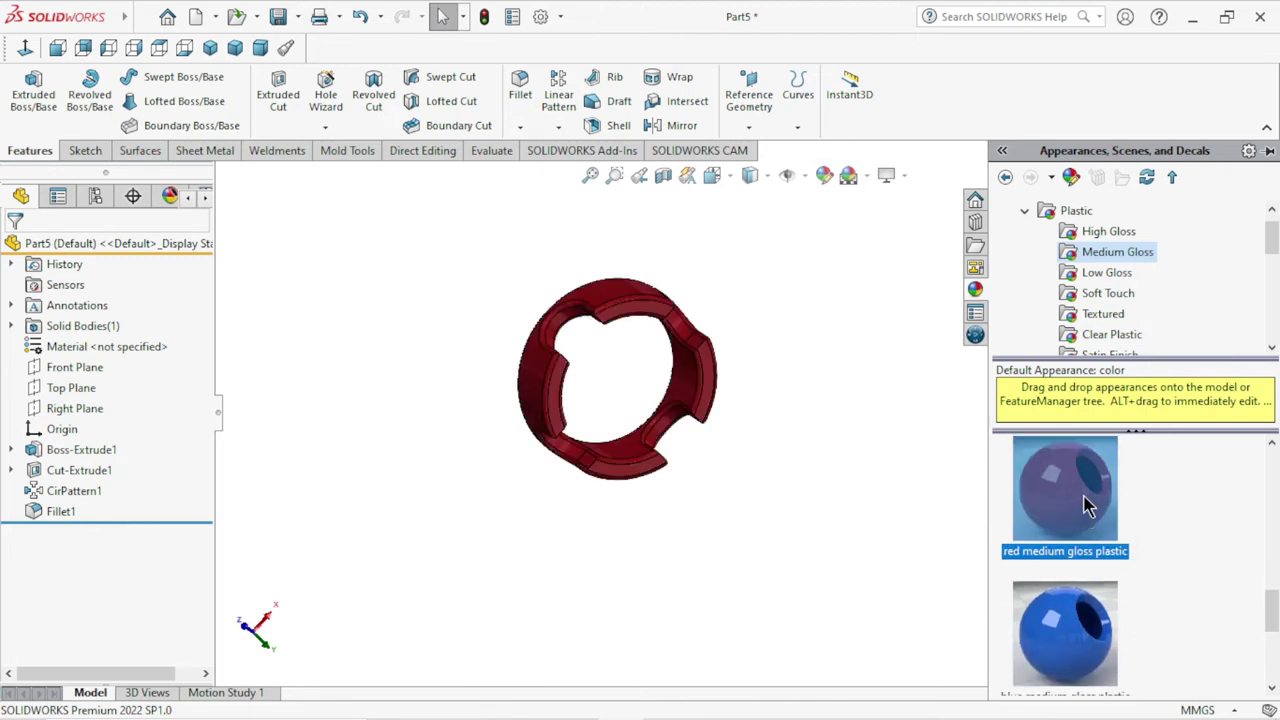
pyautogui.moveTo(789, 571)
pyautogui.mouseDown(button='middle')
pyautogui.moveTo(614, 572)
pyautogui.moveTo(869, 509)
pyautogui.moveTo(674, 386)
pyautogui.mouseUp(button='middle')
pyautogui.scroll(-3, 600, 408)
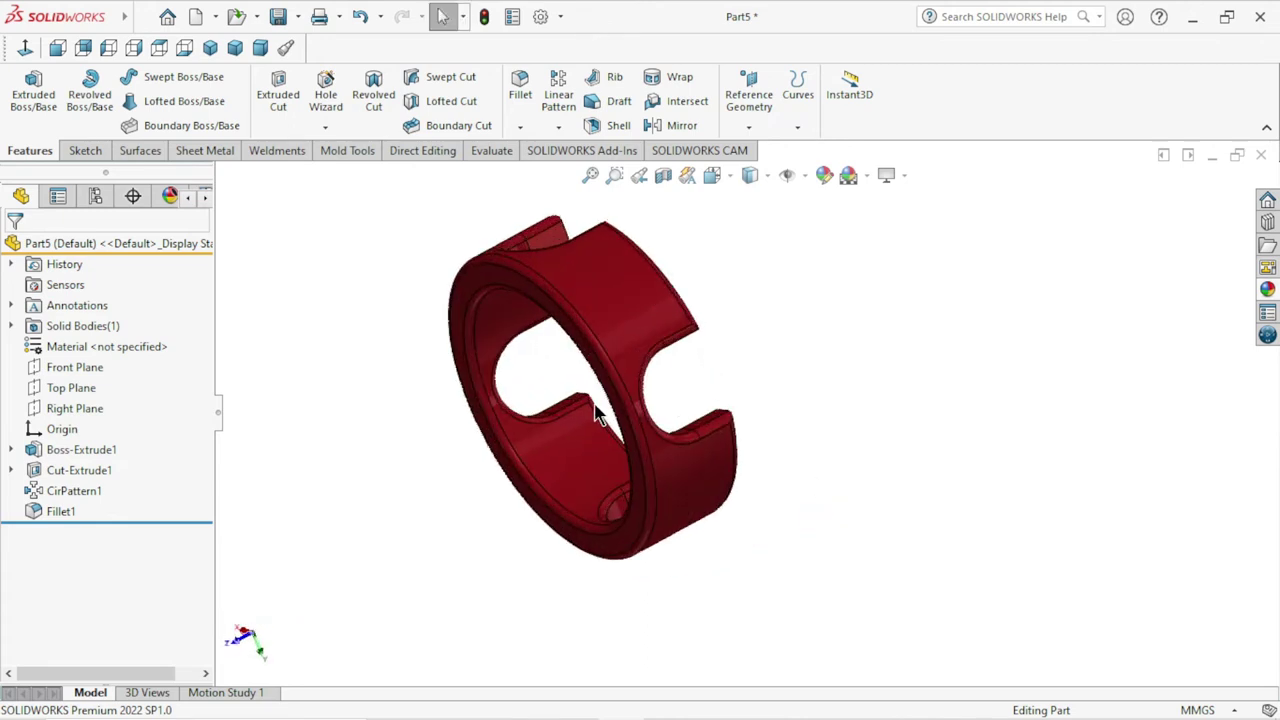
pyautogui.moveTo(600, 408)
pyautogui.mouseDown(button='middle')
pyautogui.moveTo(898, 440)
pyautogui.moveTo(752, 597)
pyautogui.mouseUp(button='middle')
pyautogui.scroll(3, 723, 546)
pyautogui.moveTo(723, 546)
pyautogui.mouseDown(button='middle')
pyautogui.moveTo(743, 483)
pyautogui.moveTo(822, 573)
pyautogui.moveTo(829, 471)
pyautogui.mouseUp(button='middle')
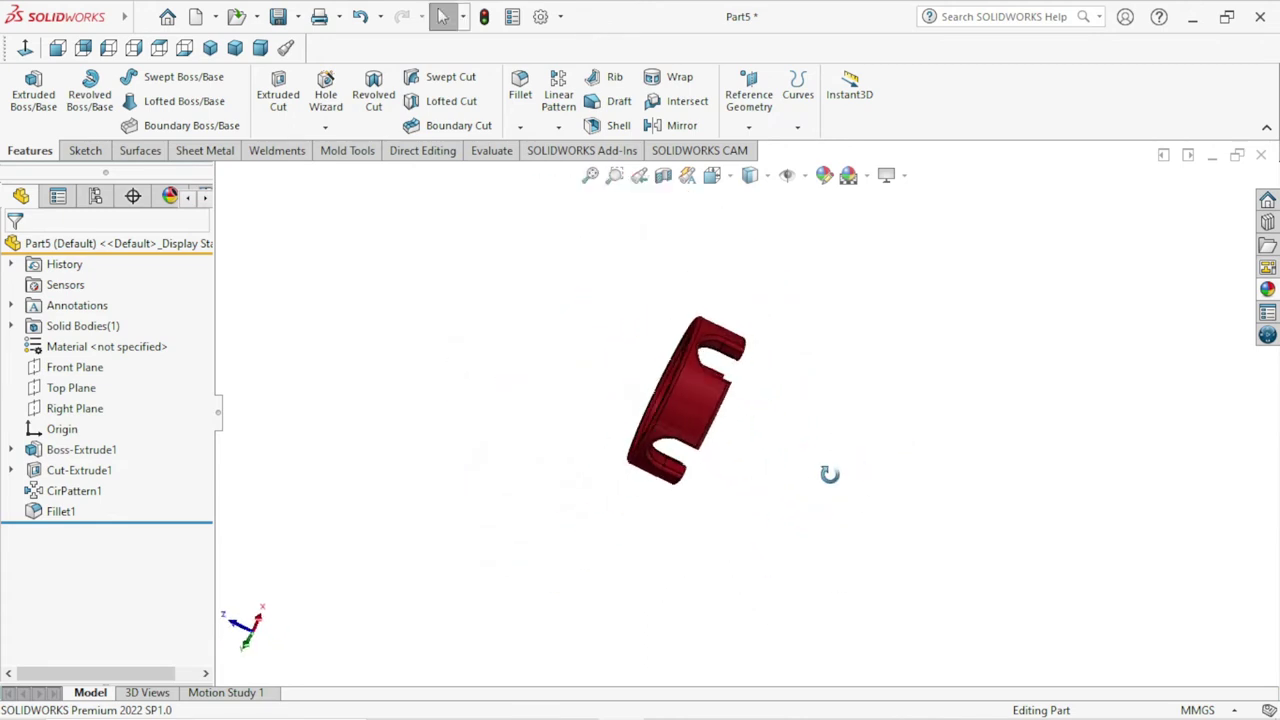
# - Replace it with green medium gloss plastic and view the slots
pyautogui.click(1267, 289)
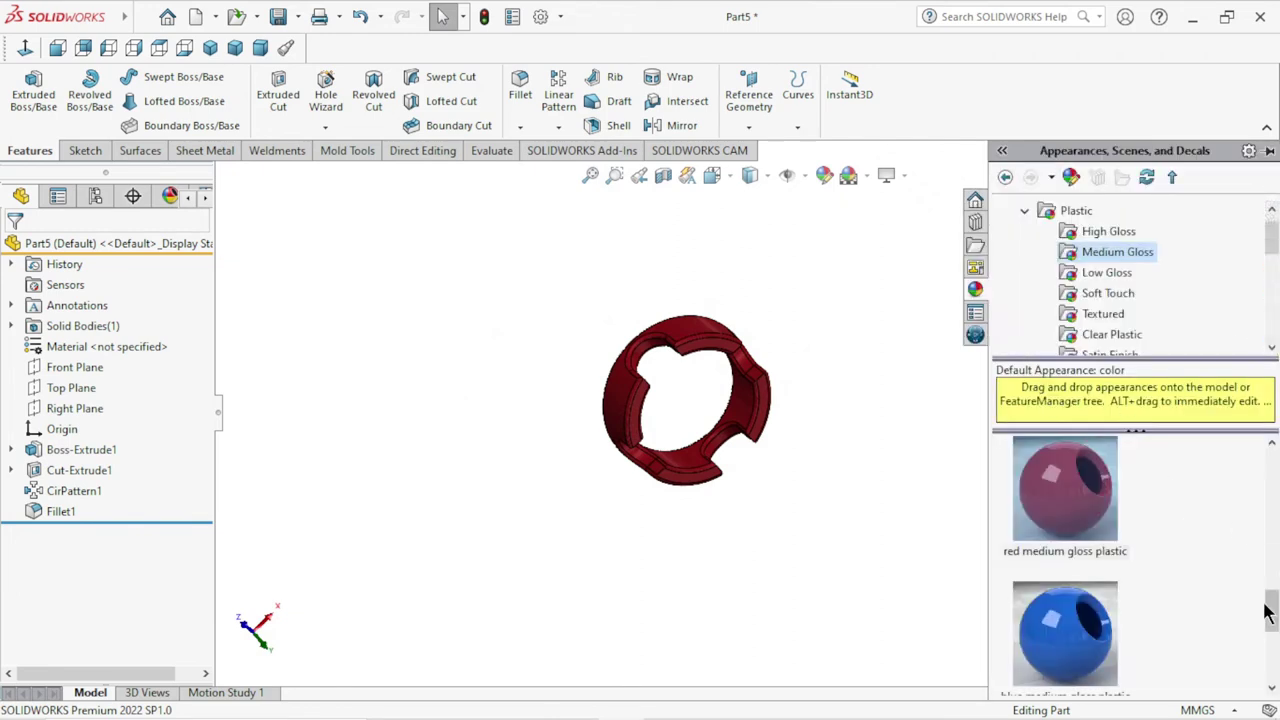
pyautogui.moveTo(1268, 612); pyautogui.dragTo(1270, 668)
pyautogui.doubleClick(1057, 515)
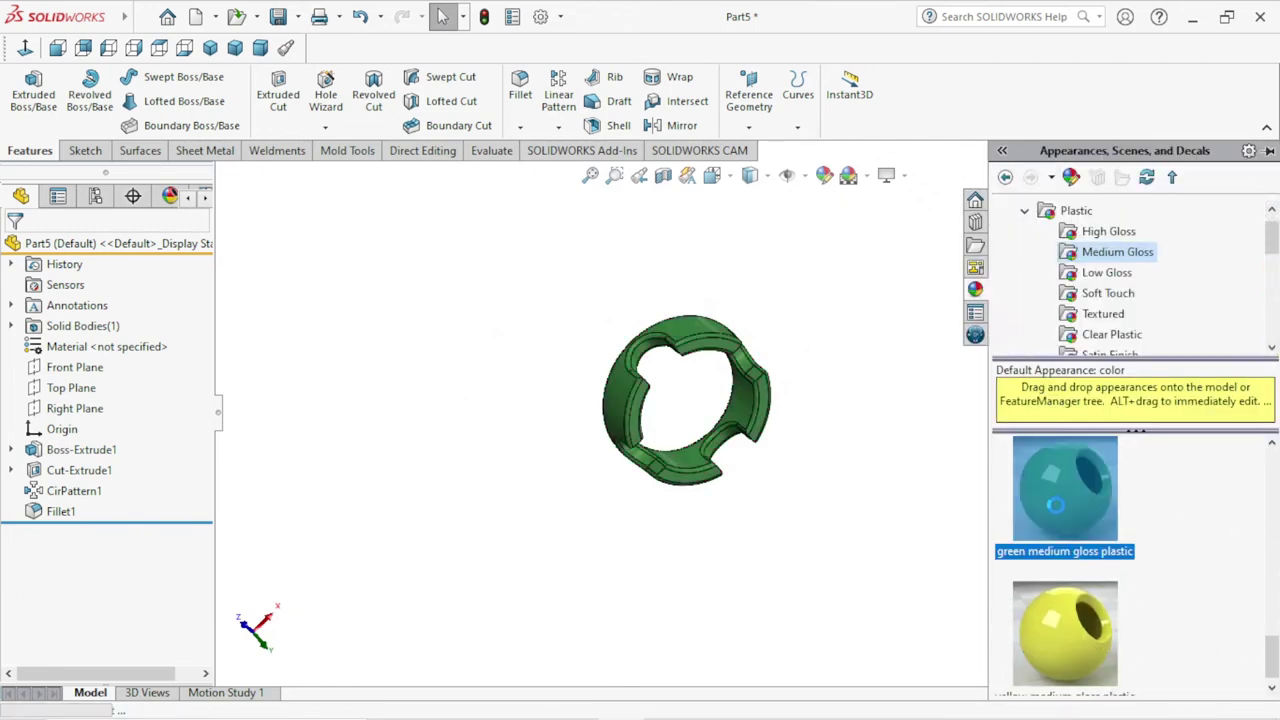
pyautogui.moveTo(848, 559)
pyautogui.mouseDown(button='middle')
pyautogui.moveTo(620, 345)
pyautogui.moveTo(826, 249)
pyautogui.moveTo(443, 16)
pyautogui.moveTo(837, 254)
pyautogui.moveTo(683, 495)
pyautogui.moveTo(643, 294)
pyautogui.moveTo(700, 443)
pyautogui.moveTo(894, 386)
pyautogui.moveTo(694, 486)
pyautogui.moveTo(794, 560)
pyautogui.moveTo(891, 443)
pyautogui.moveTo(1037, 451)
pyautogui.moveTo(968, 358)
pyautogui.moveTo(671, 466)
pyautogui.mouseUp(button='middle')
pyautogui.scroll(-3, 703, 415)
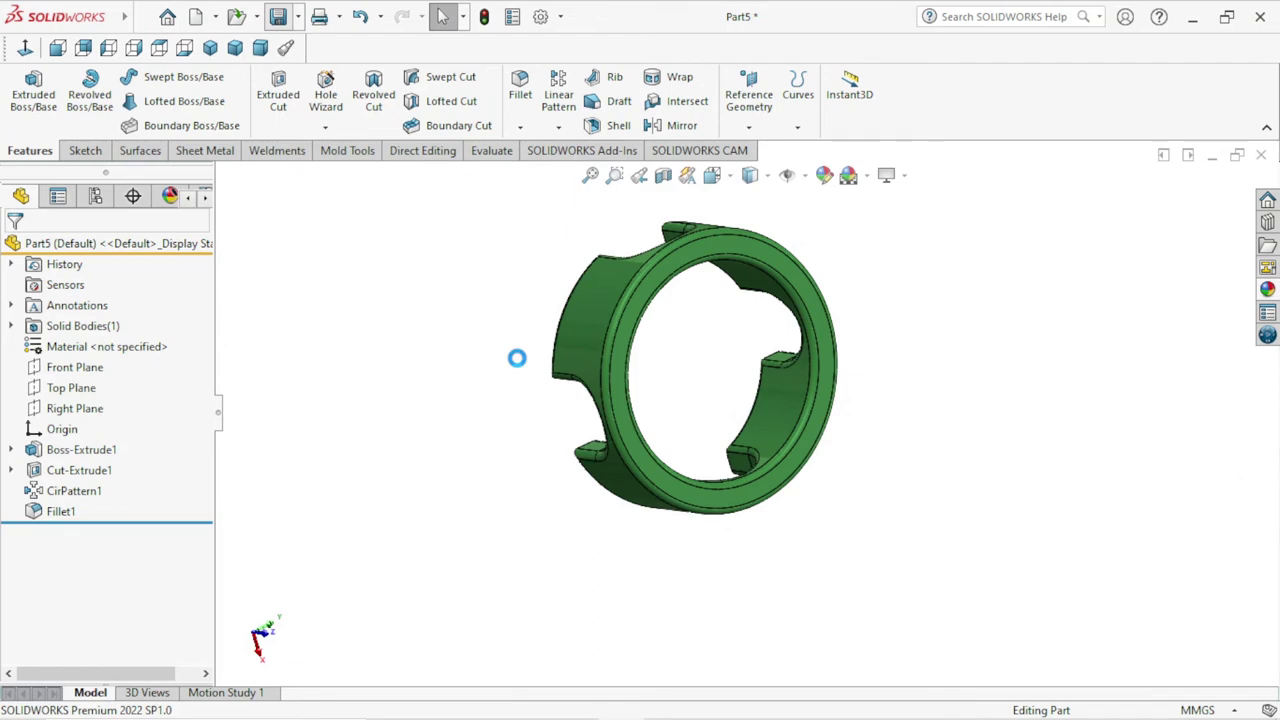
# - Save the ring as 'part 3' on the Desktop
pyautogui.hotkey('ctrl', 's')
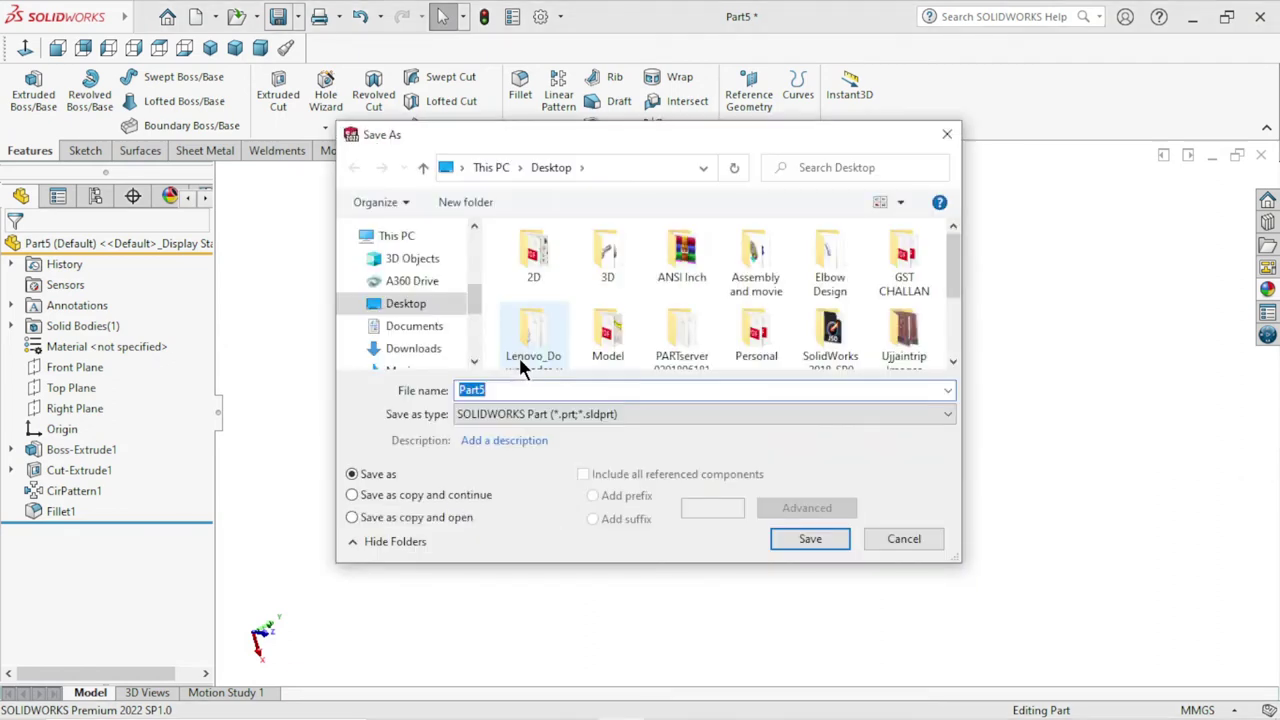
pyautogui.write('pa')
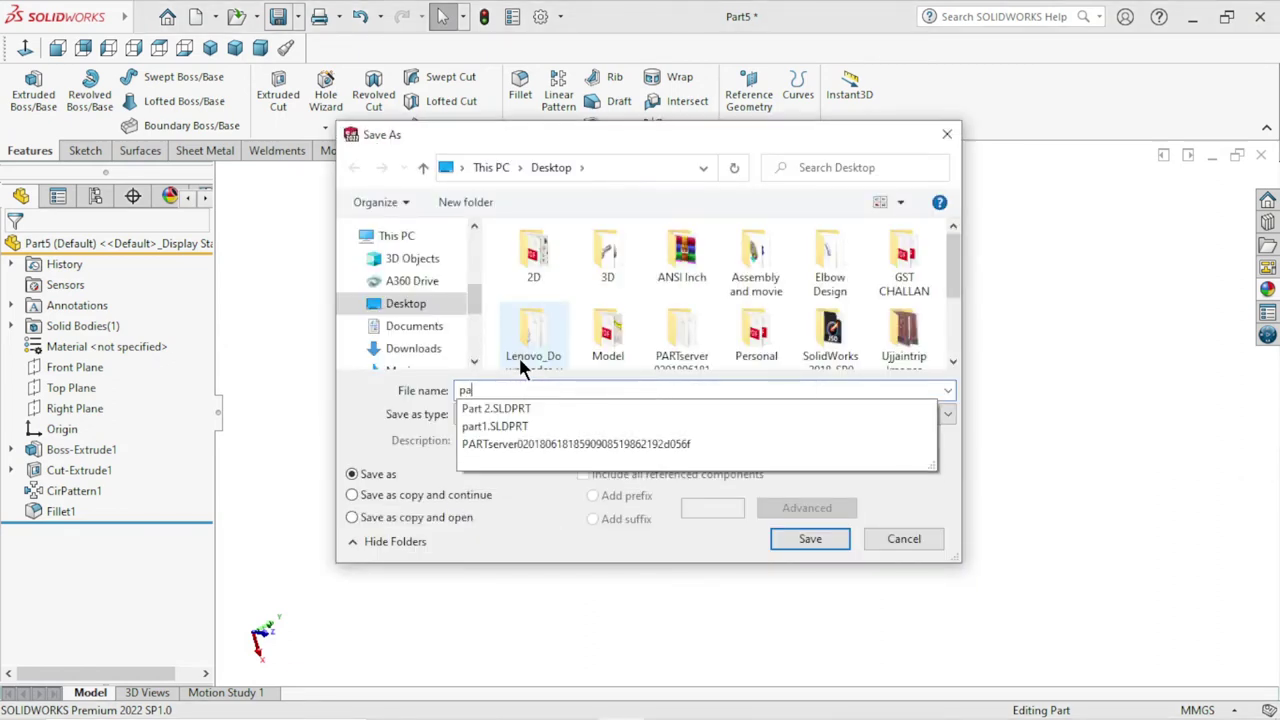
pyautogui.write('rt')
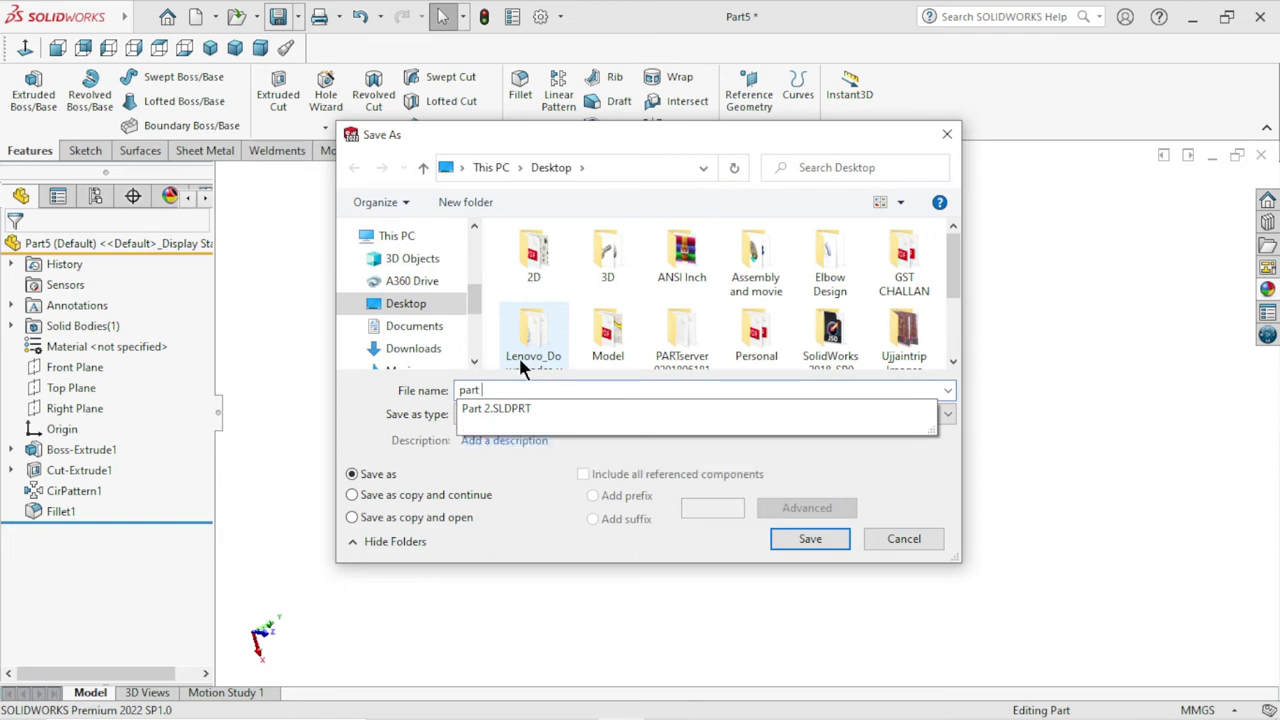
pyautogui.write(' 3')
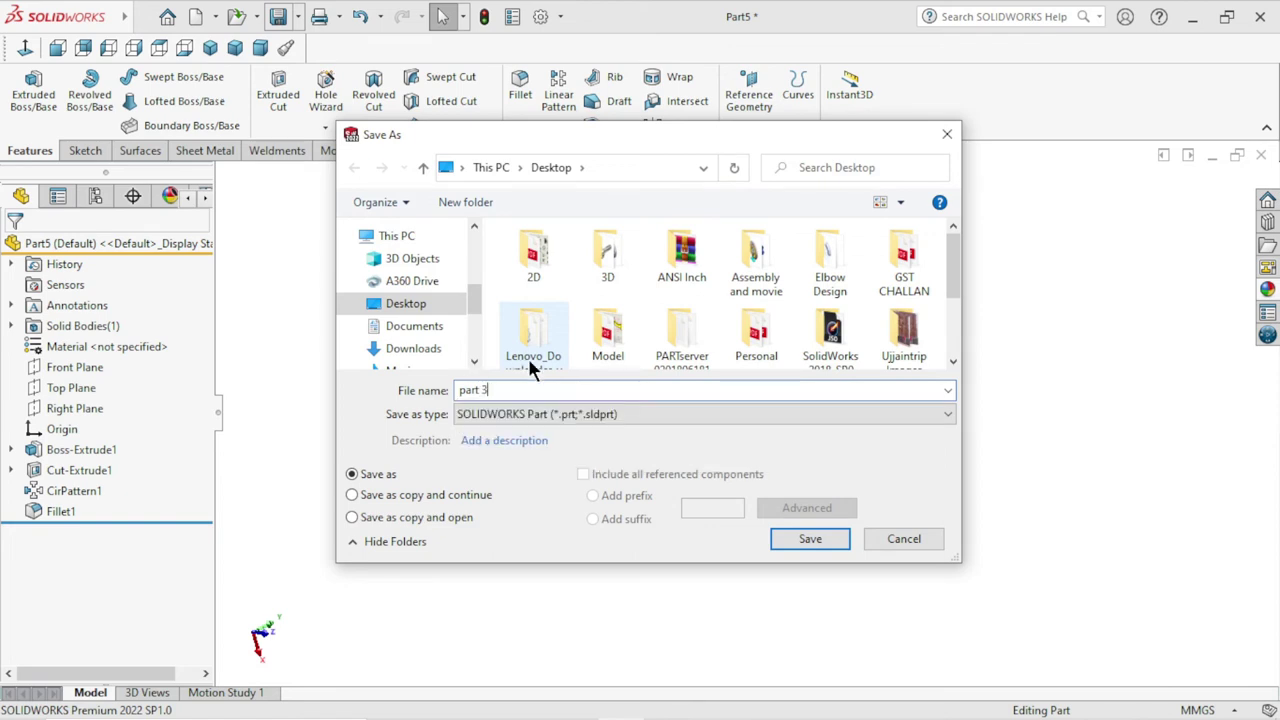
pyautogui.click(817, 539)
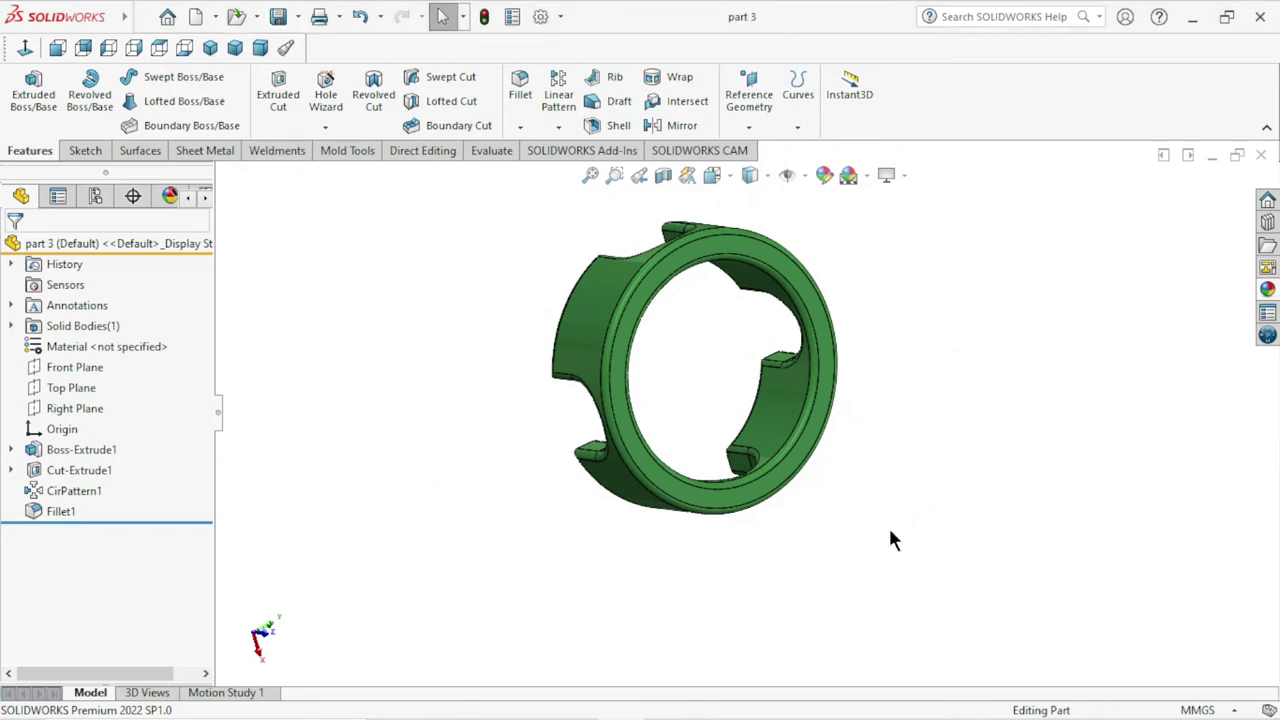
pyautogui.moveTo(895, 531)
pyautogui.mouseDown(button='middle')
pyautogui.moveTo(820, 396)
pyautogui.moveTo(1277, 313)
pyautogui.mouseUp(button='middle')
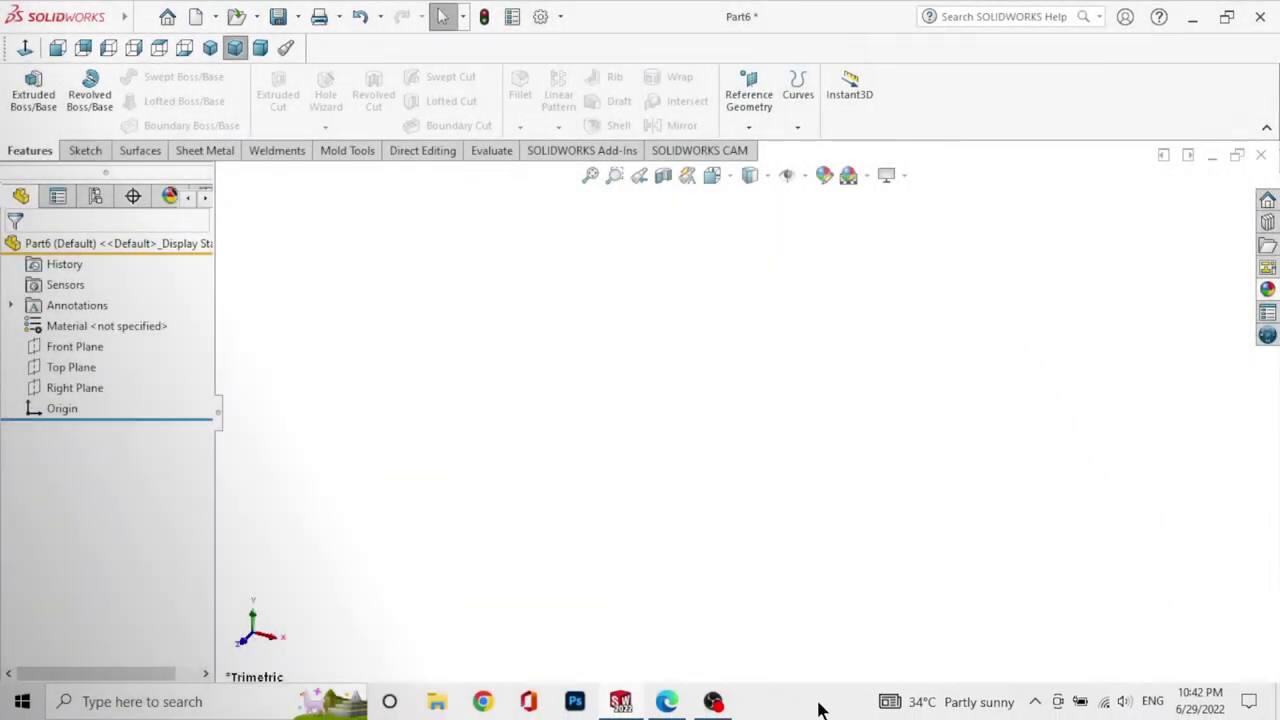
# - Review the Part 4 PDF drawing: Ø22 by 7.00 ring, Ø12 bore, R0.50
pyautogui.click(673, 708)
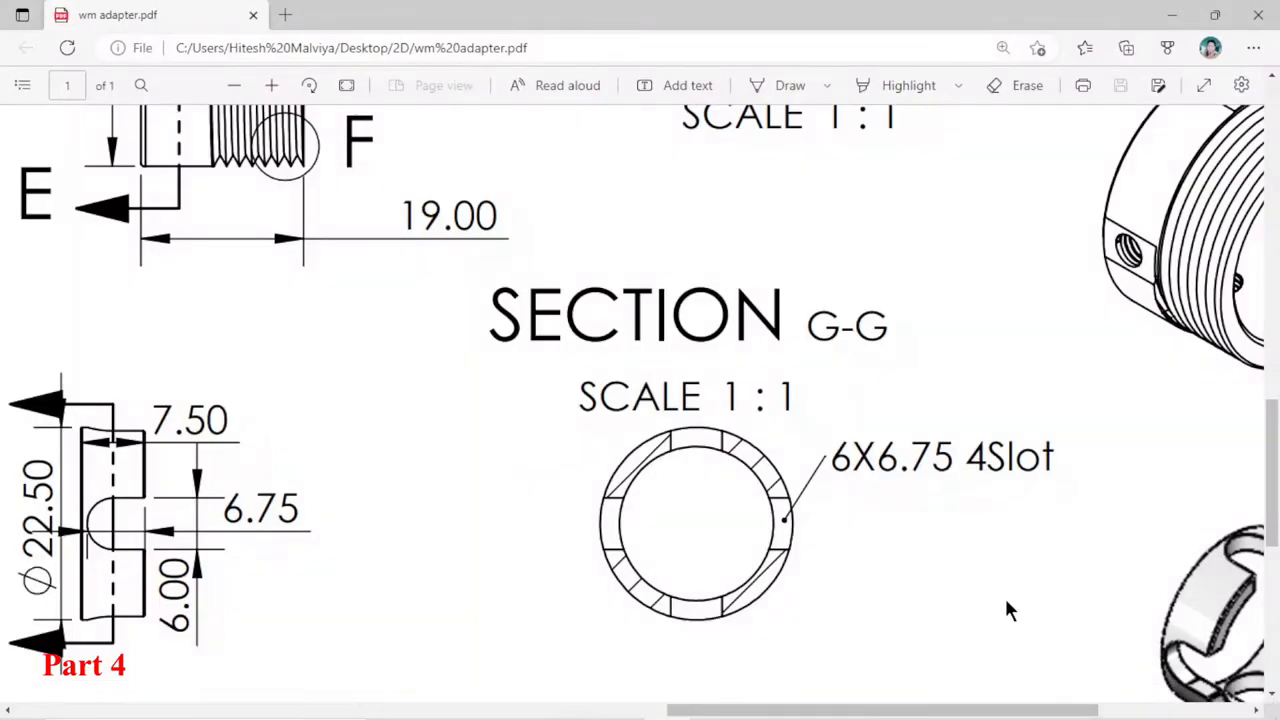
pyautogui.scroll(-5, 890, 580)
pyautogui.scroll(3, 780, 525)
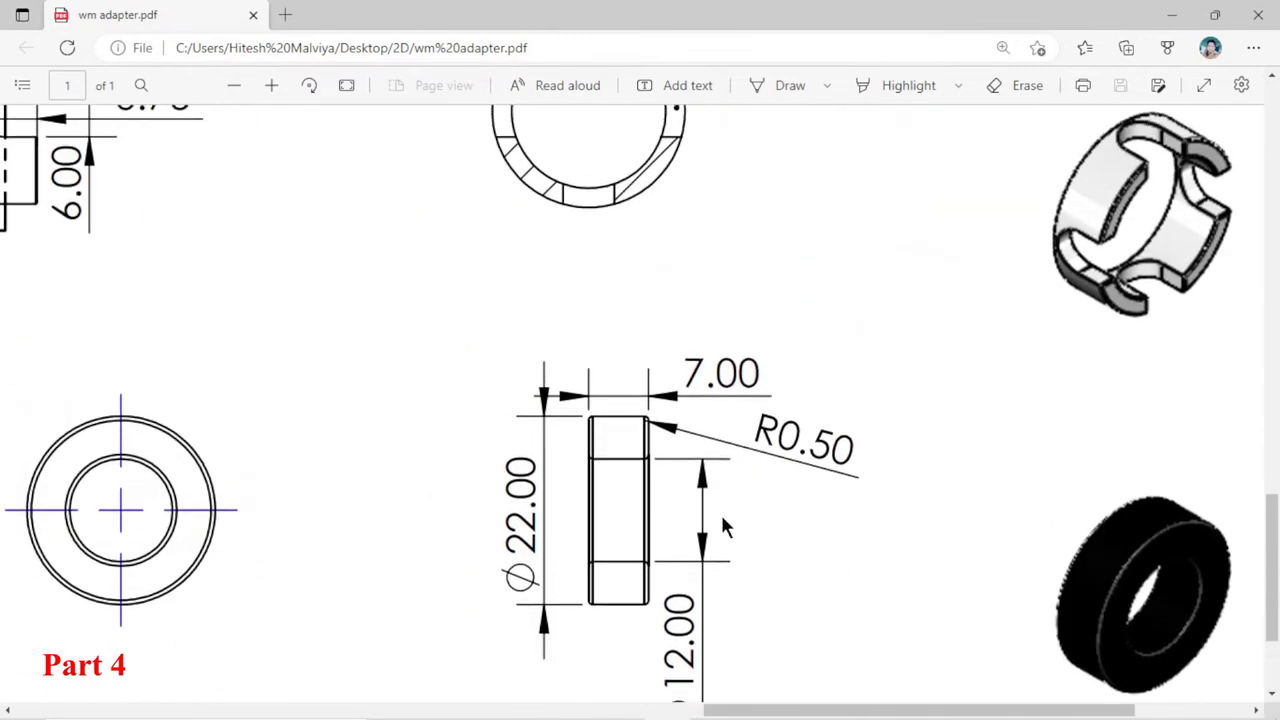
pyautogui.scroll(-2, 725, 512)
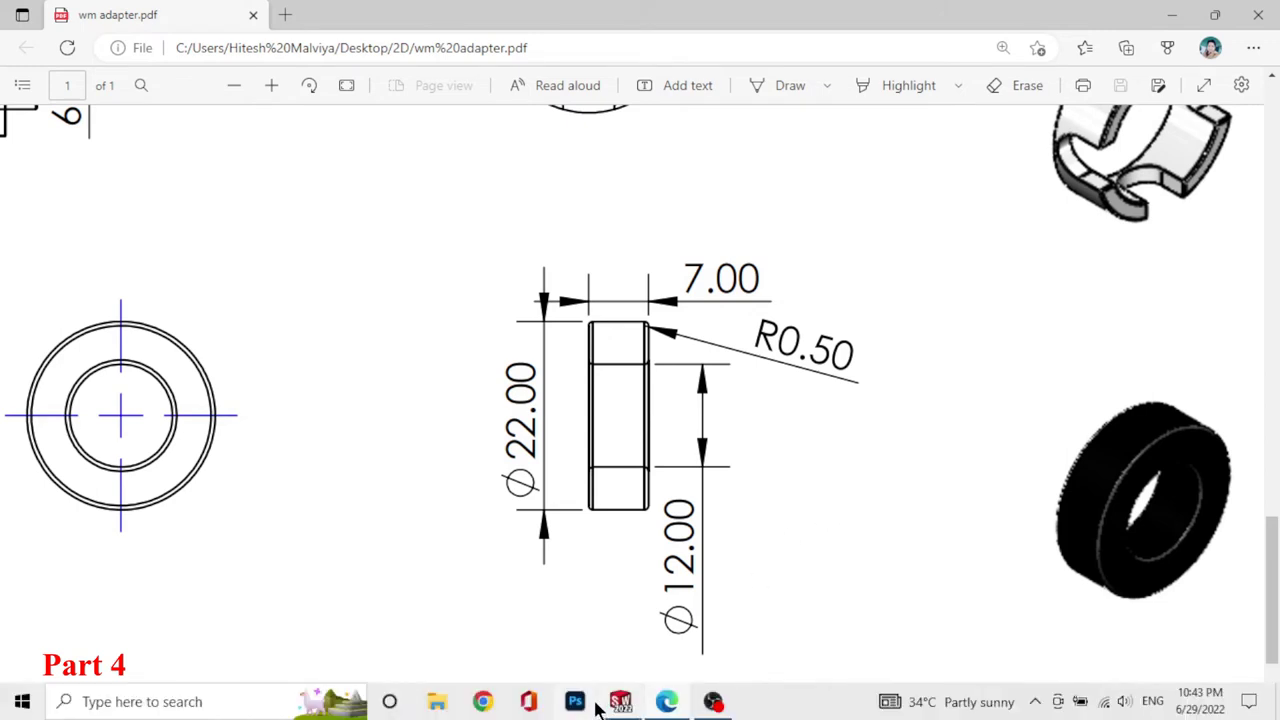
pyautogui.click(612, 708)
# - Start a sketch on the Front Plane and draw two concentric circles at the origin
pyautogui.click(60, 354)
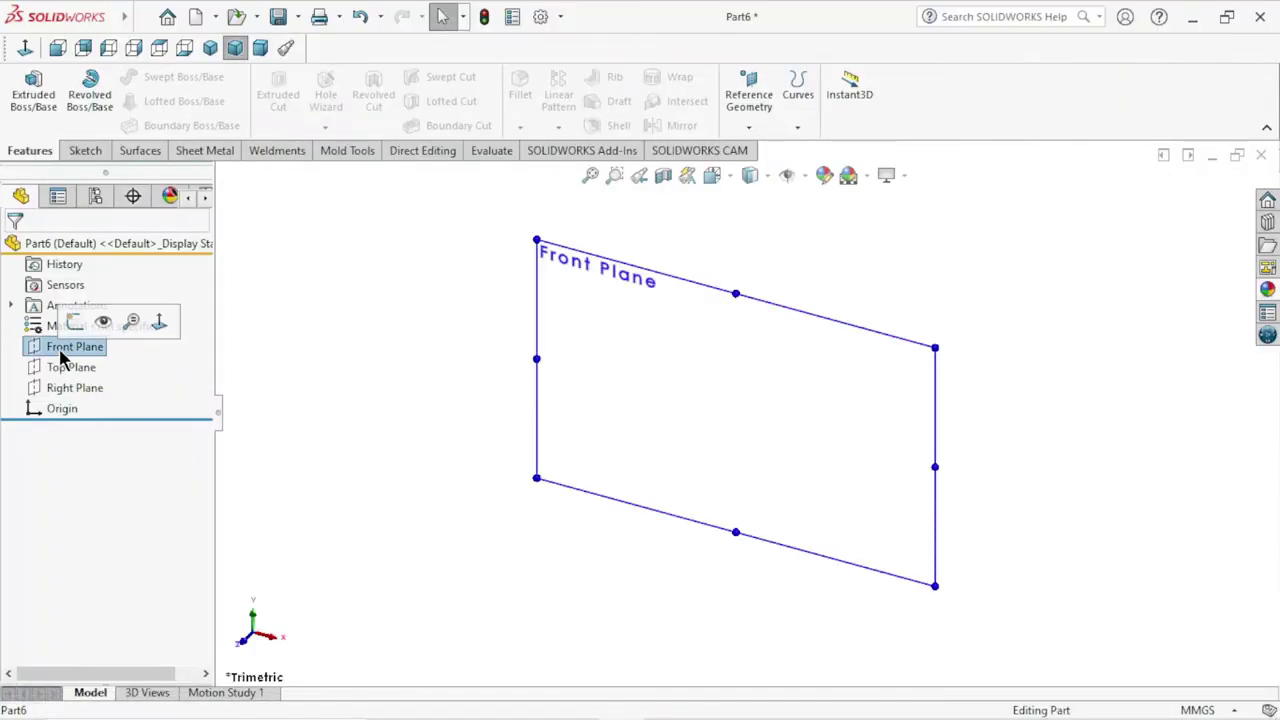
pyautogui.click(76, 322)
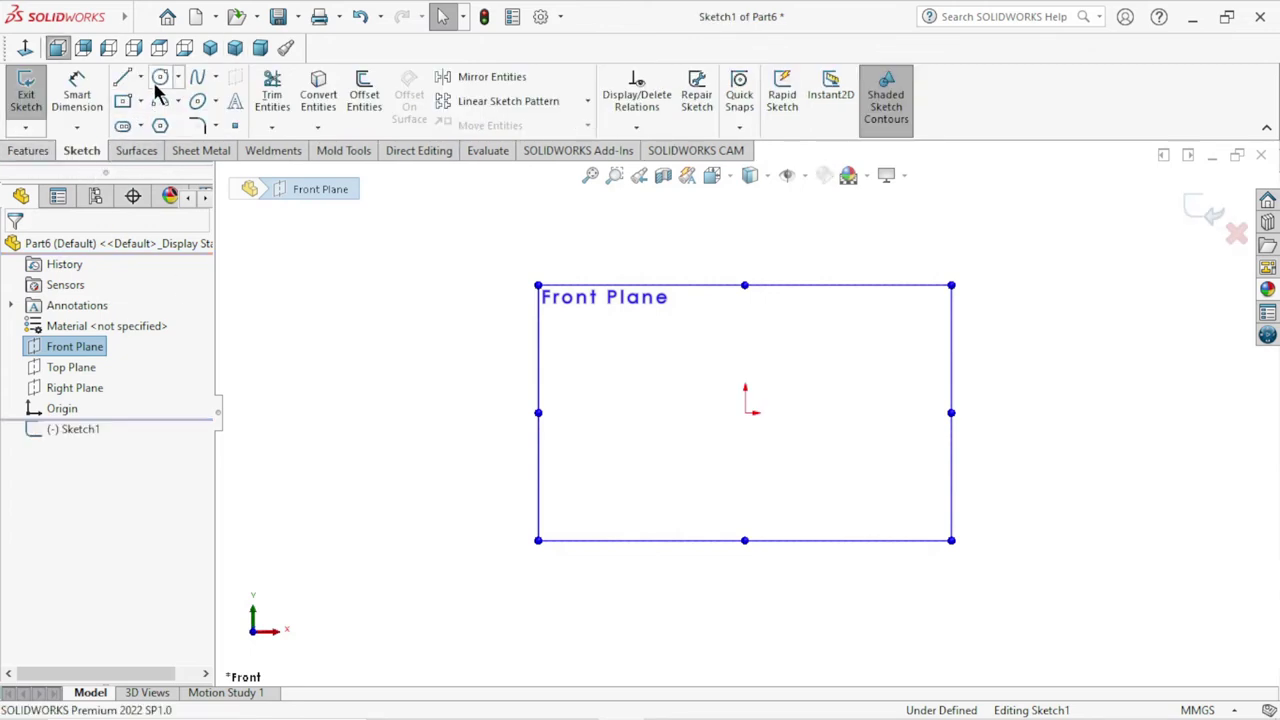
pyautogui.moveTo(573, 375); pyautogui.dragTo(760, 415, button='right')
pyautogui.moveTo(745, 413); pyautogui.dragTo(655, 345)
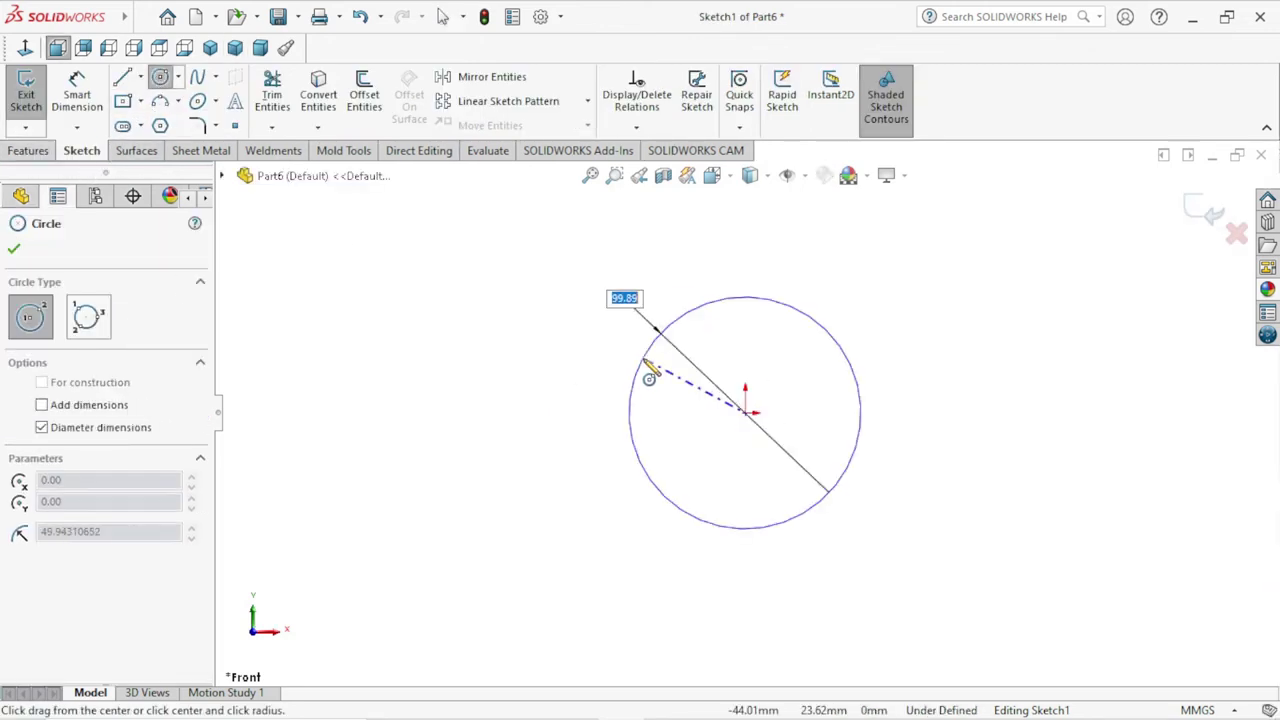
pyautogui.moveTo(745, 413); pyautogui.dragTo(668, 398)
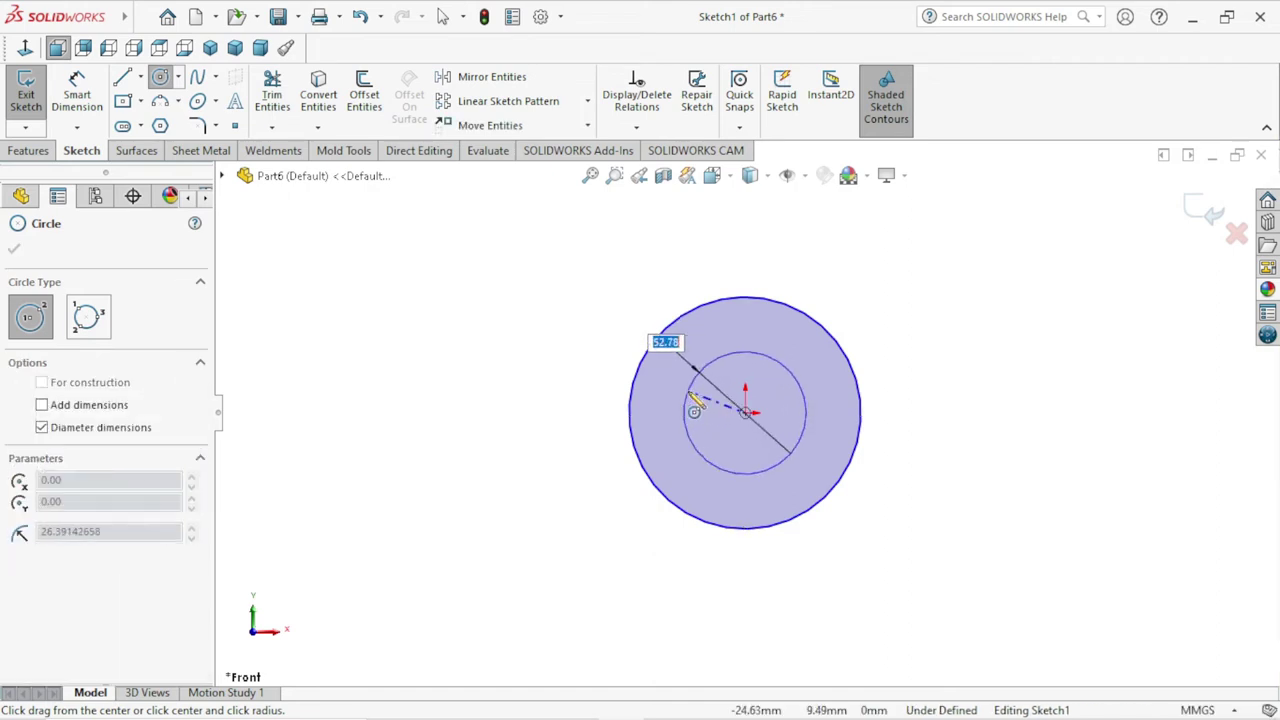
# - Dimension the outer circle Ø22 and the inner circle Ø12 to fully define the sketch
pyautogui.click(14, 249)
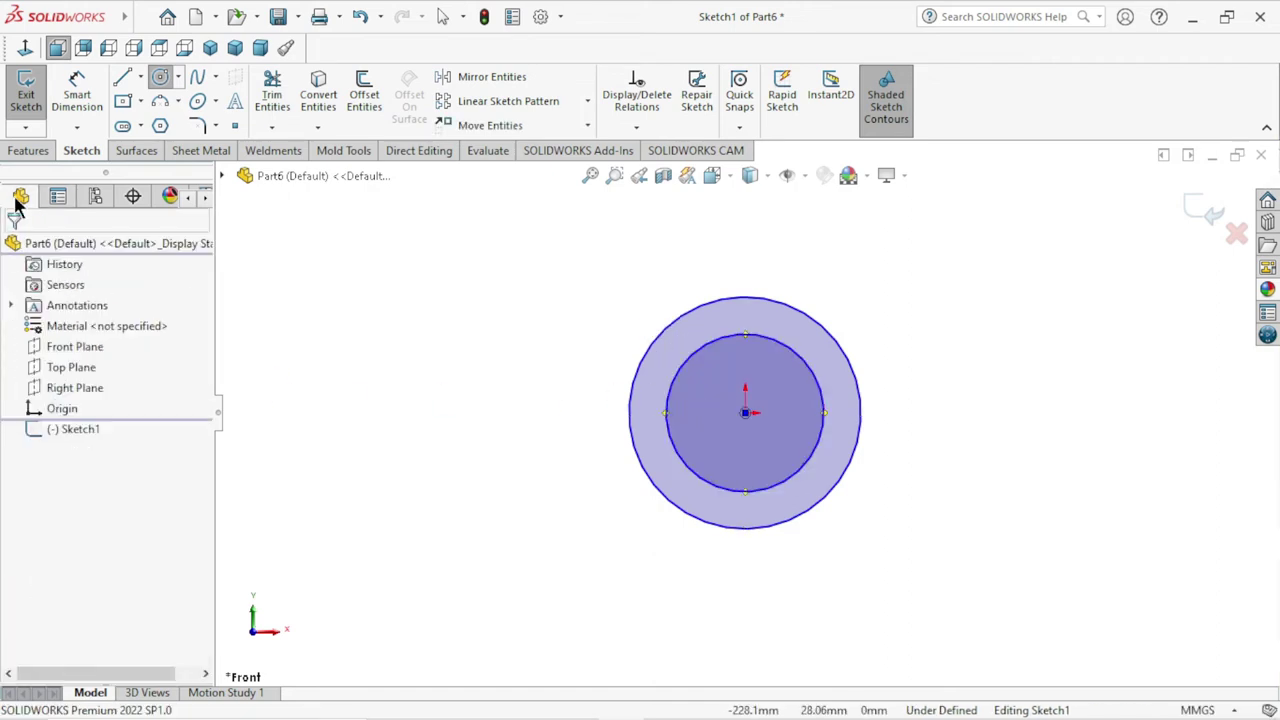
pyautogui.click(77, 95)
pyautogui.click(857, 389)
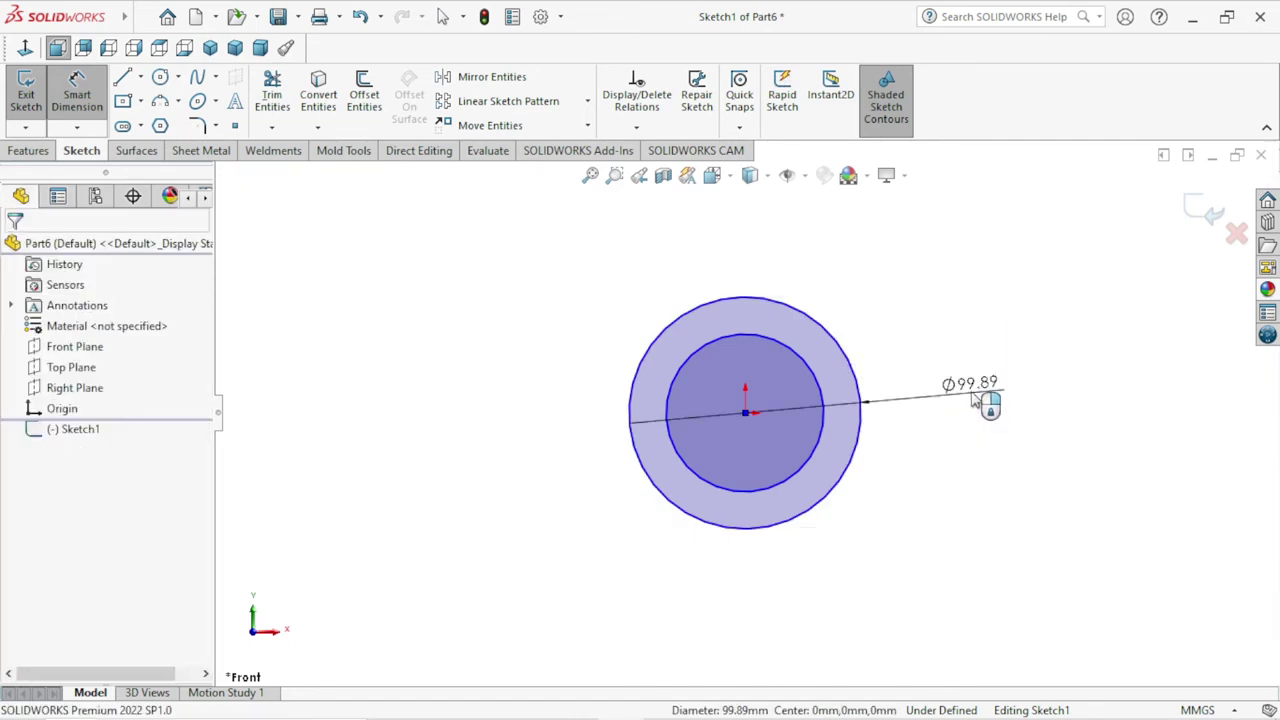
pyautogui.click(975, 398)
pyautogui.write('22')
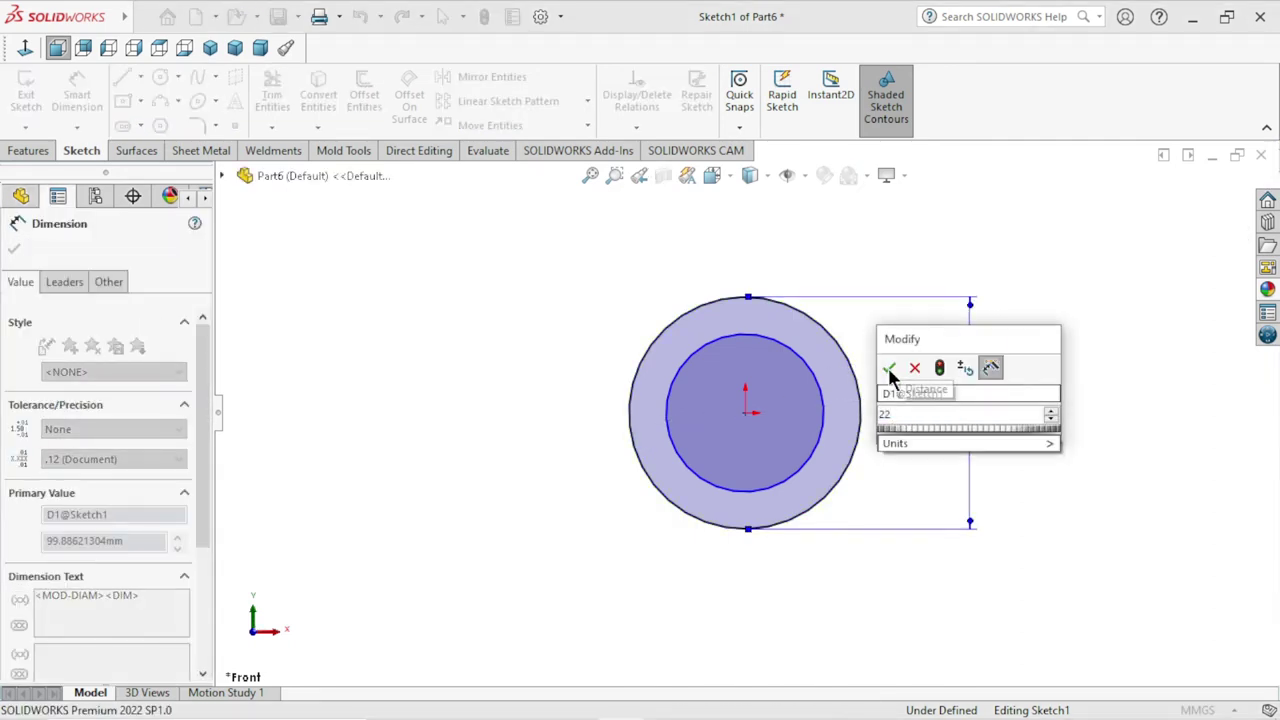
pyautogui.click(889, 369)
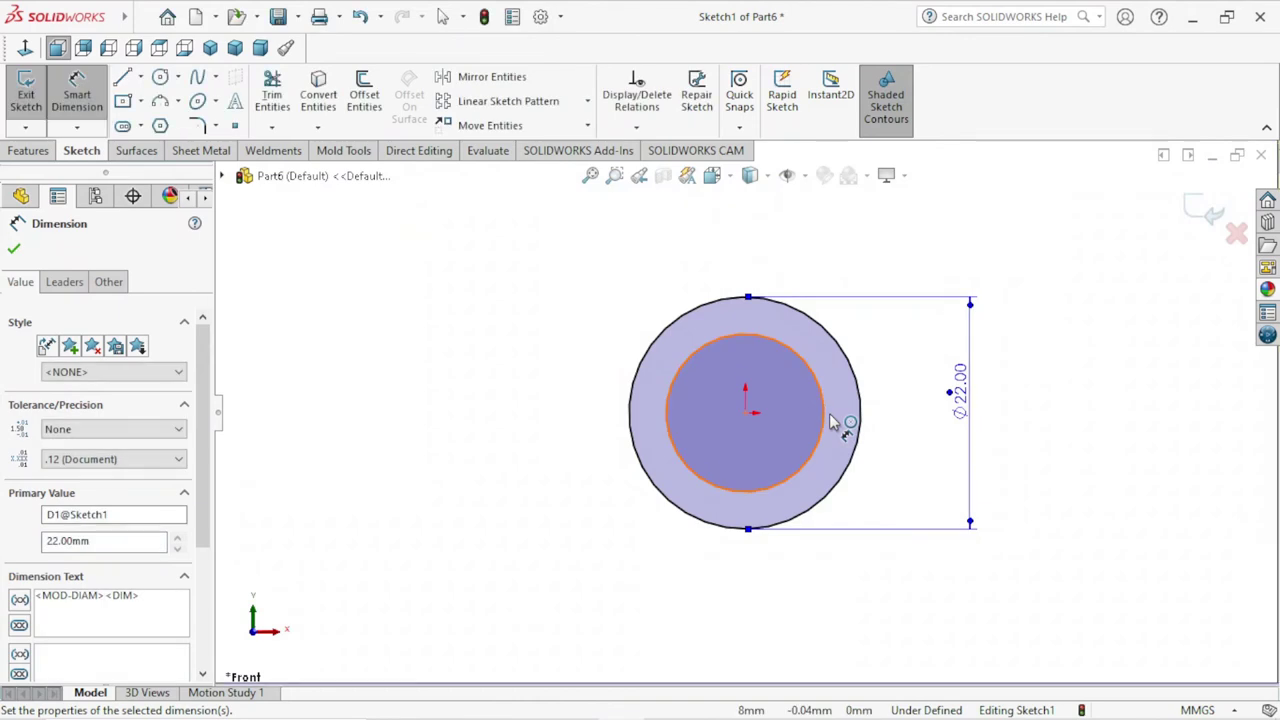
pyautogui.click(830, 421)
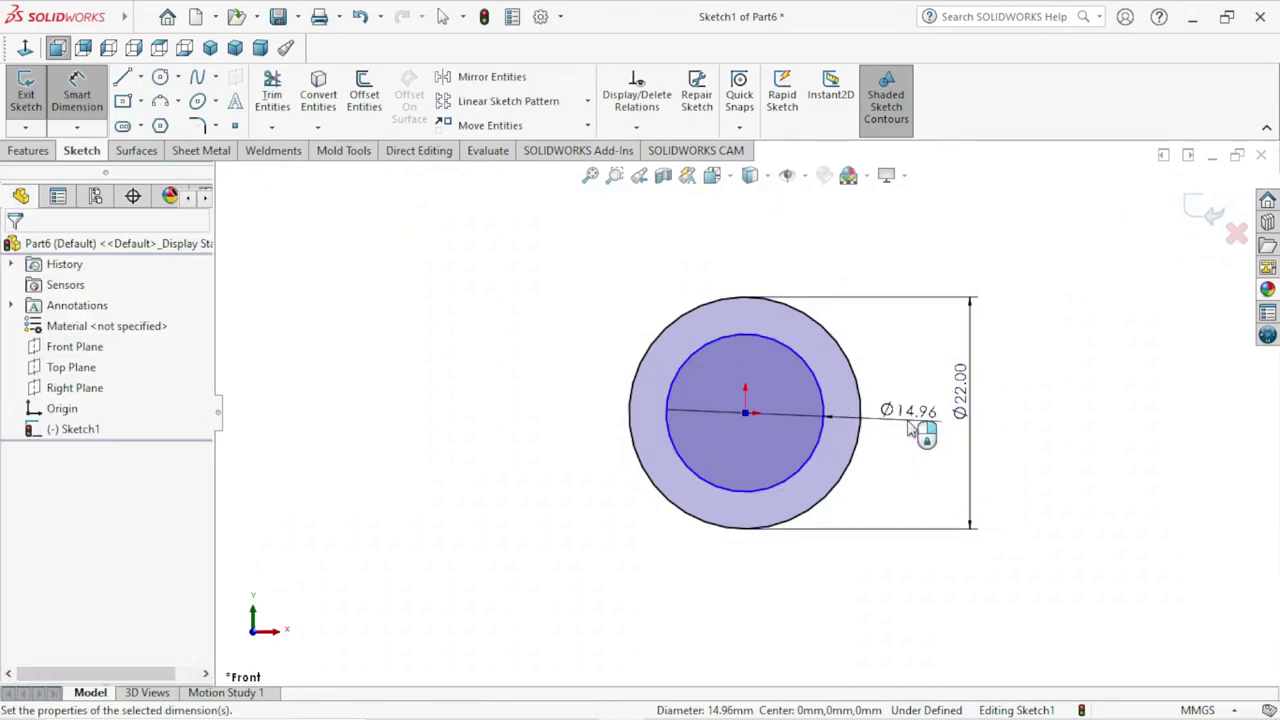
pyautogui.click(908, 428)
pyautogui.write('12')
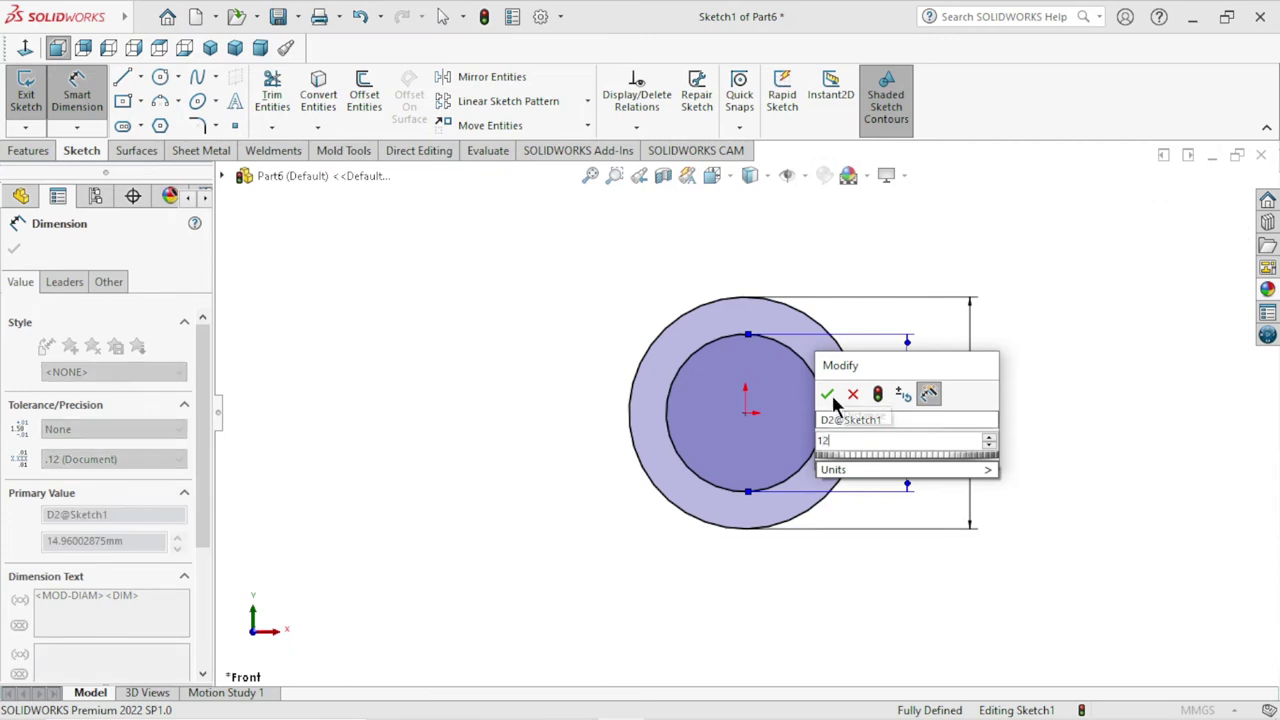
pyautogui.click(828, 396)
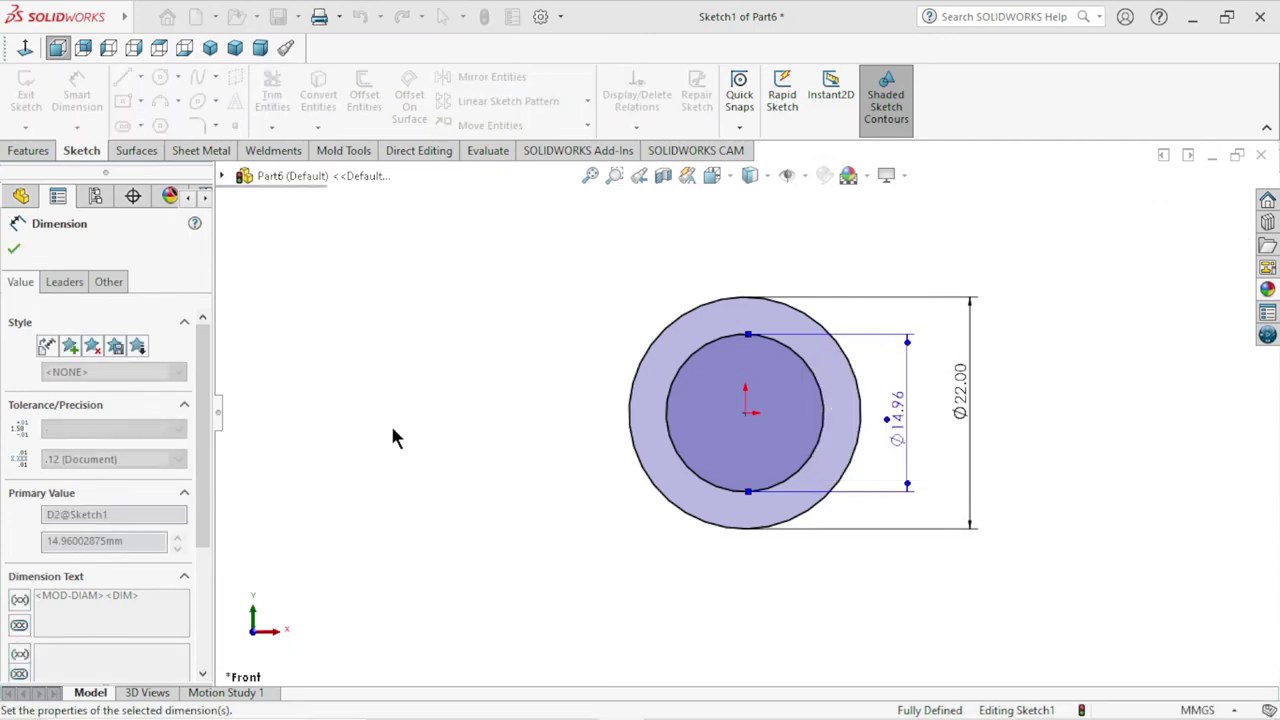
pyautogui.click(13, 250)
pyautogui.click(29, 150)
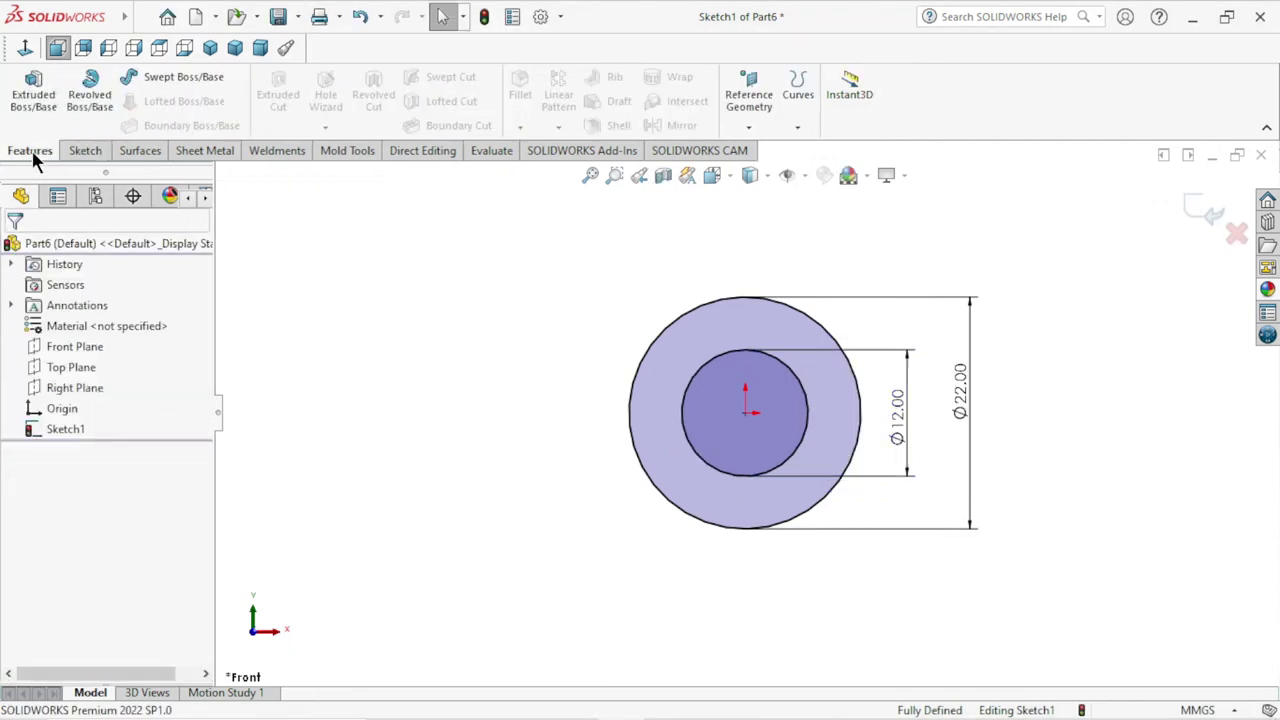
# - Extrude the ring sketch 7 mm into a solid
pyautogui.click(20, 104)
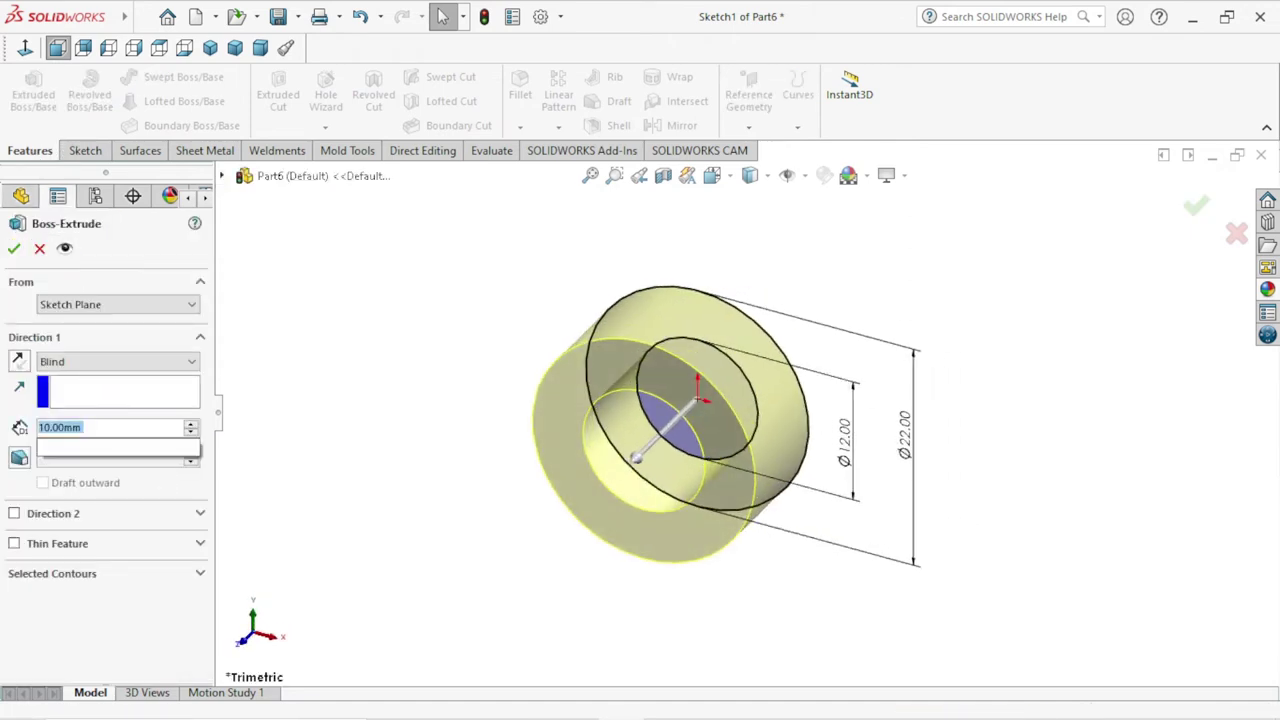
pyautogui.write('7')
pyautogui.press('Return')
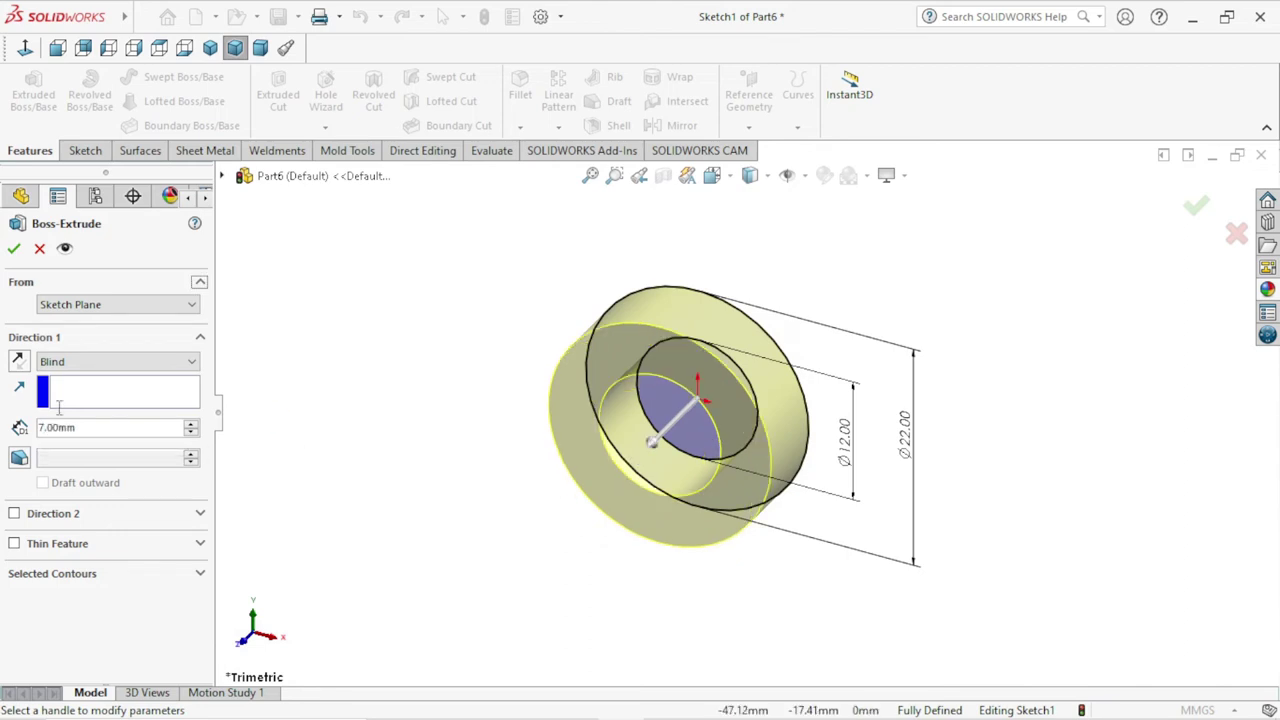
pyautogui.click(13, 249)
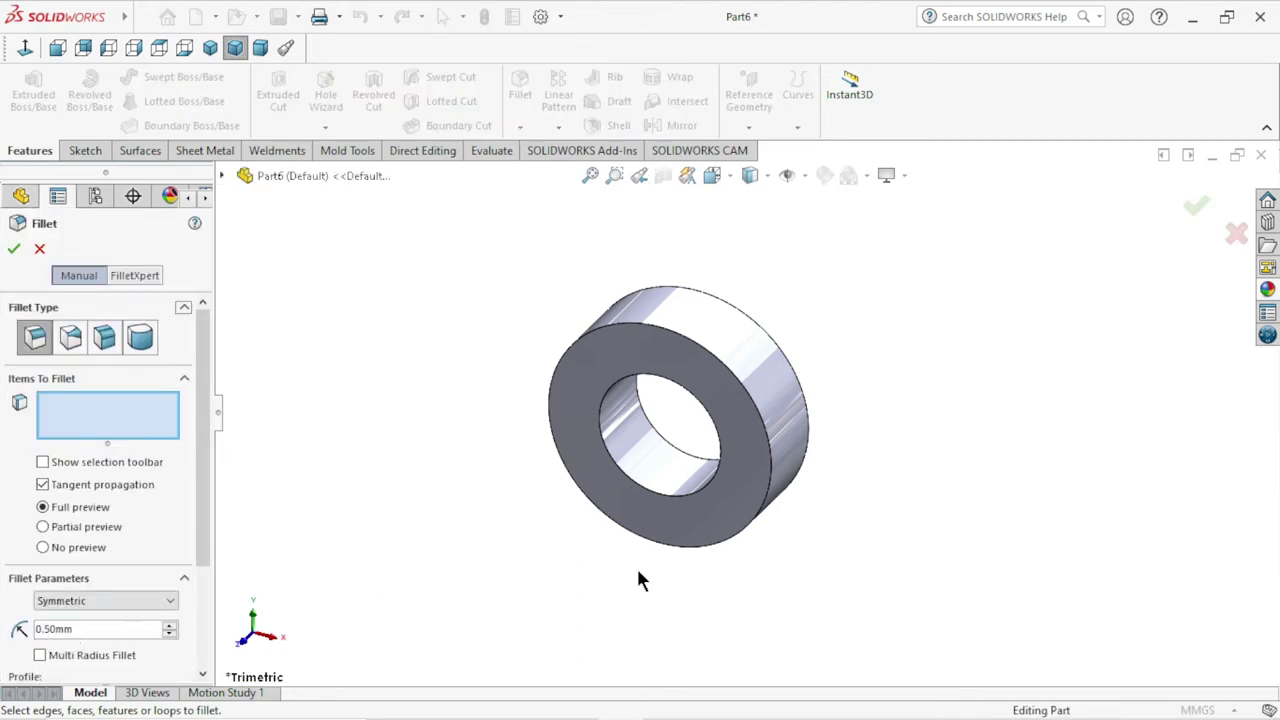
# - Round the ring's two selected faces with a 0.5 mm fillet
pyautogui.click(776, 418)
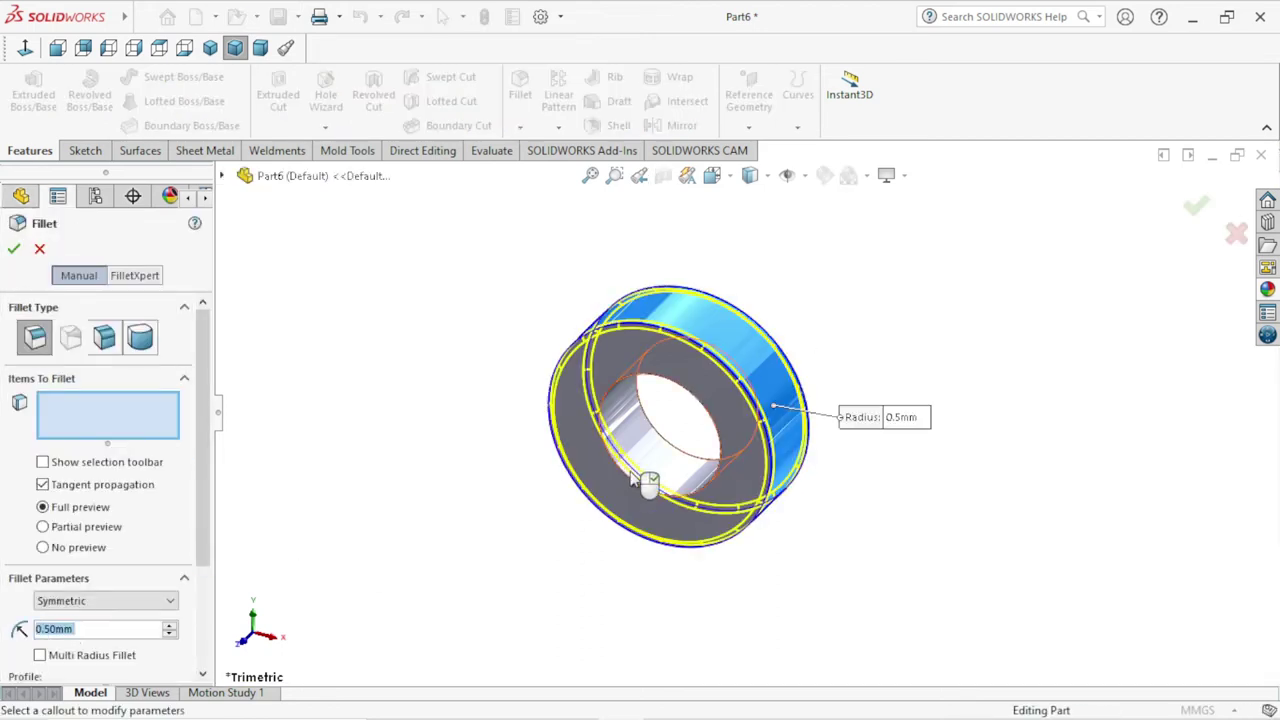
pyautogui.click(614, 531)
pyautogui.click(14, 248)
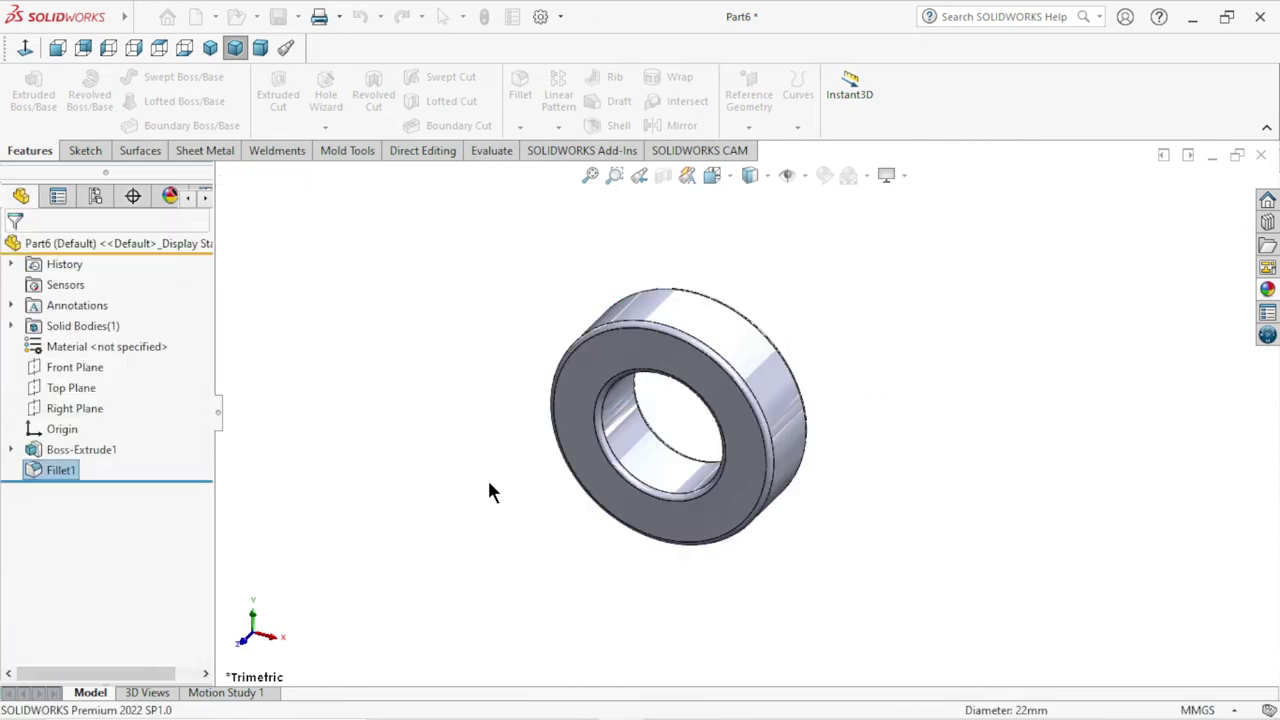
pyautogui.moveTo(517, 417); pyautogui.dragTo(566, 574, button='middle')
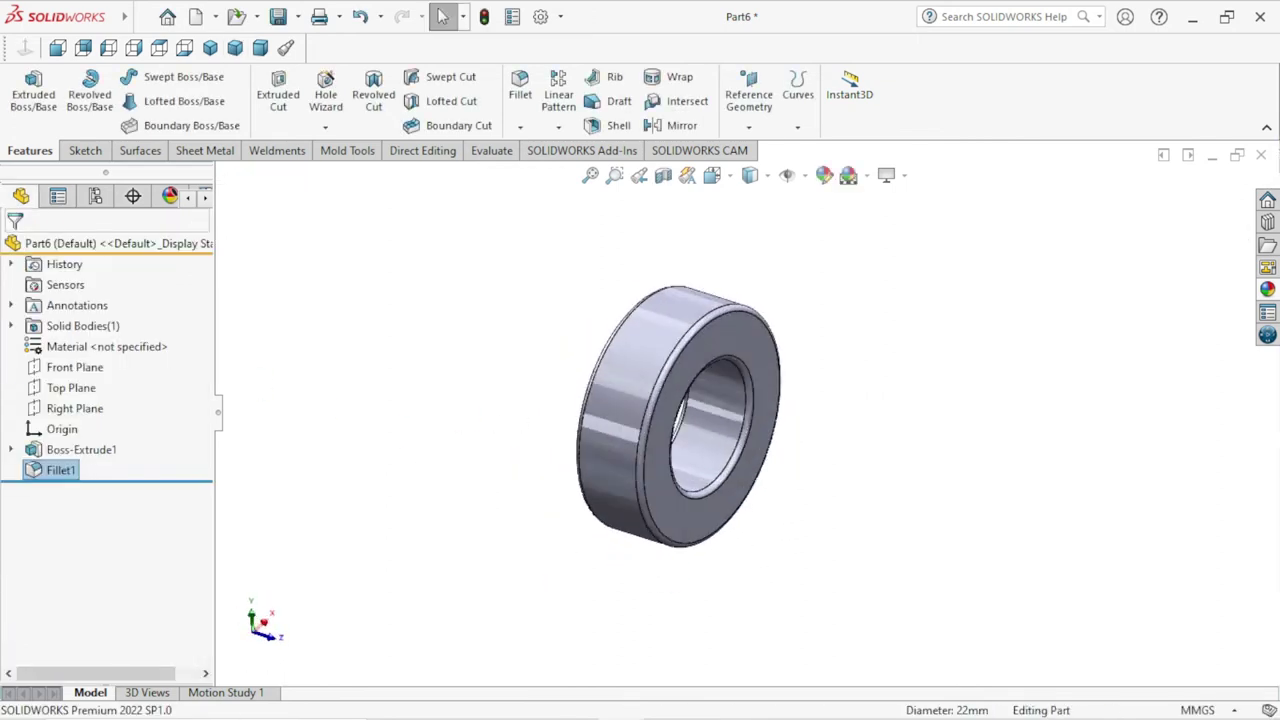
# - Browse to Plastic > High Gloss and drag the yellow swatch onto the ring
pyautogui.click(1267, 290)
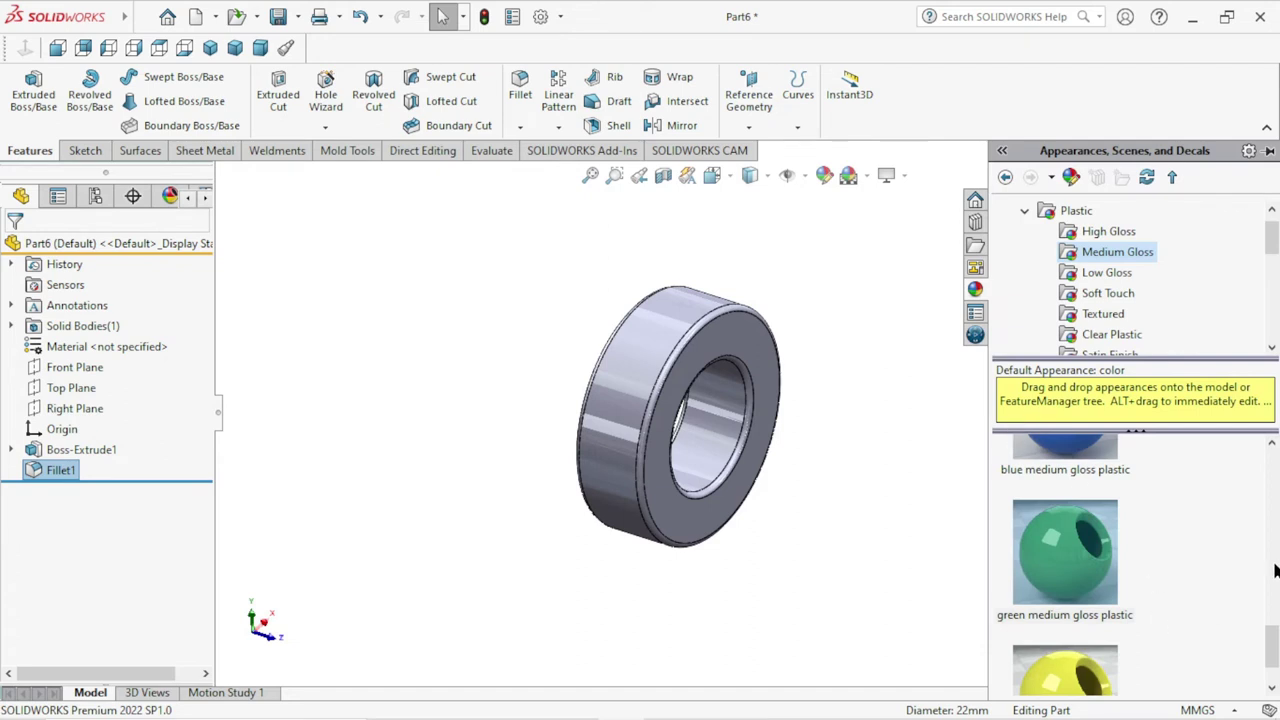
pyautogui.scroll(1, 1117, 288)
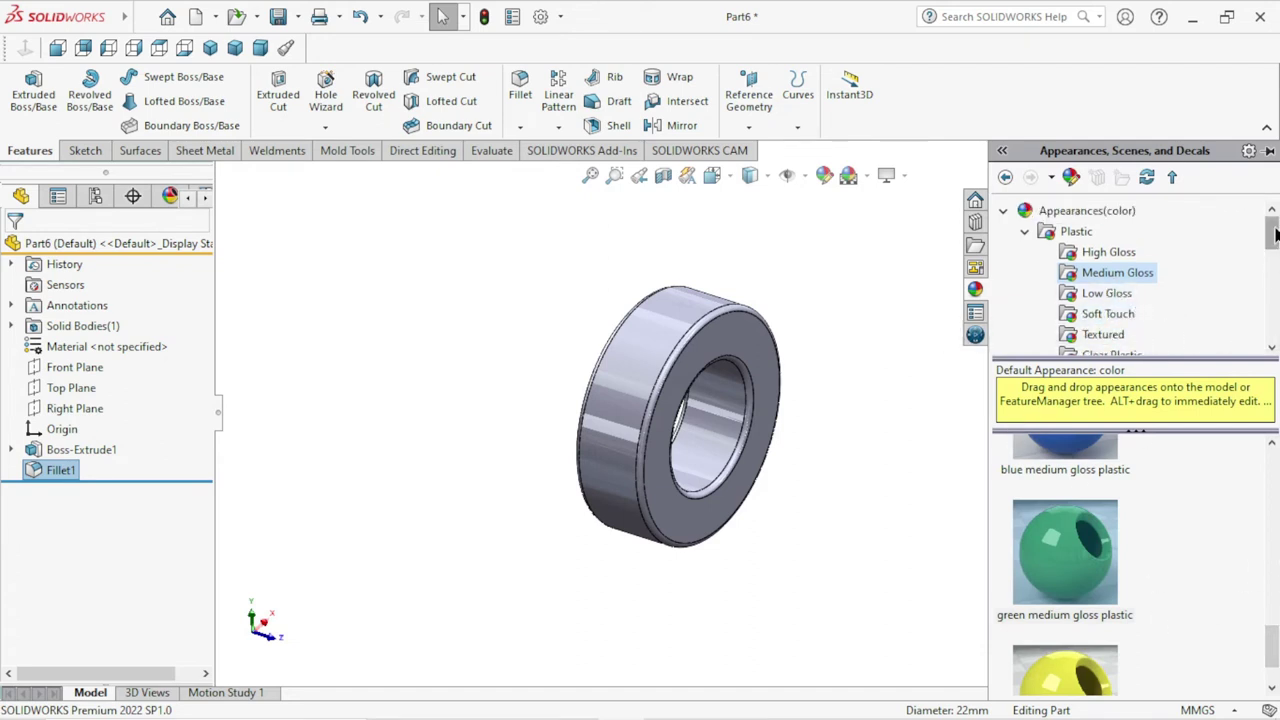
pyautogui.moveTo(1275, 233); pyautogui.dragTo(1275, 238)
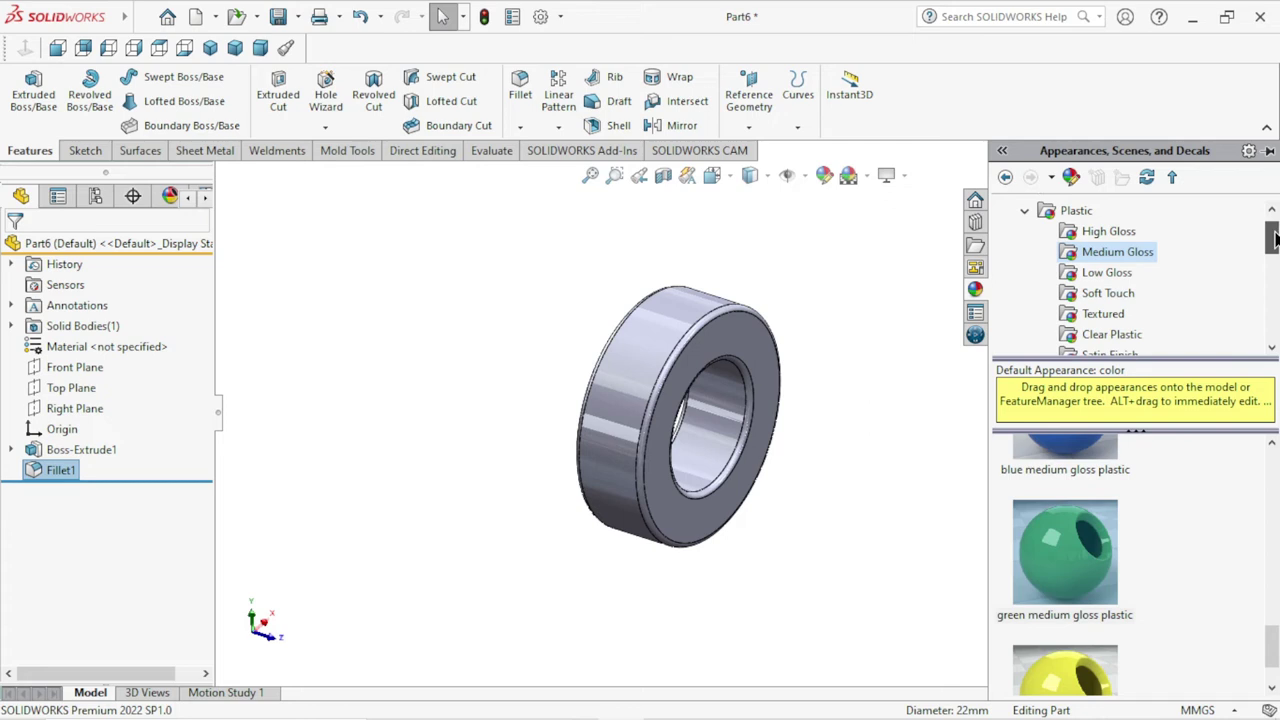
pyautogui.scroll(-1, 1275, 238)
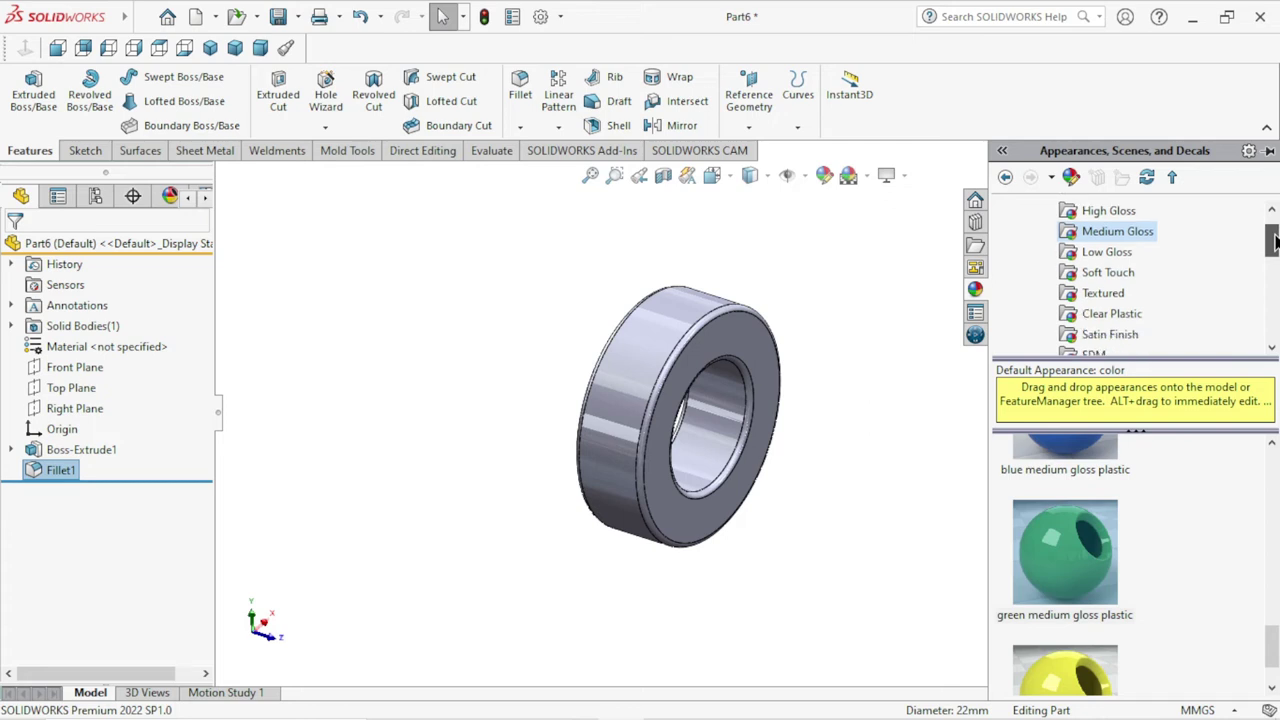
pyautogui.scroll(1, 1275, 238)
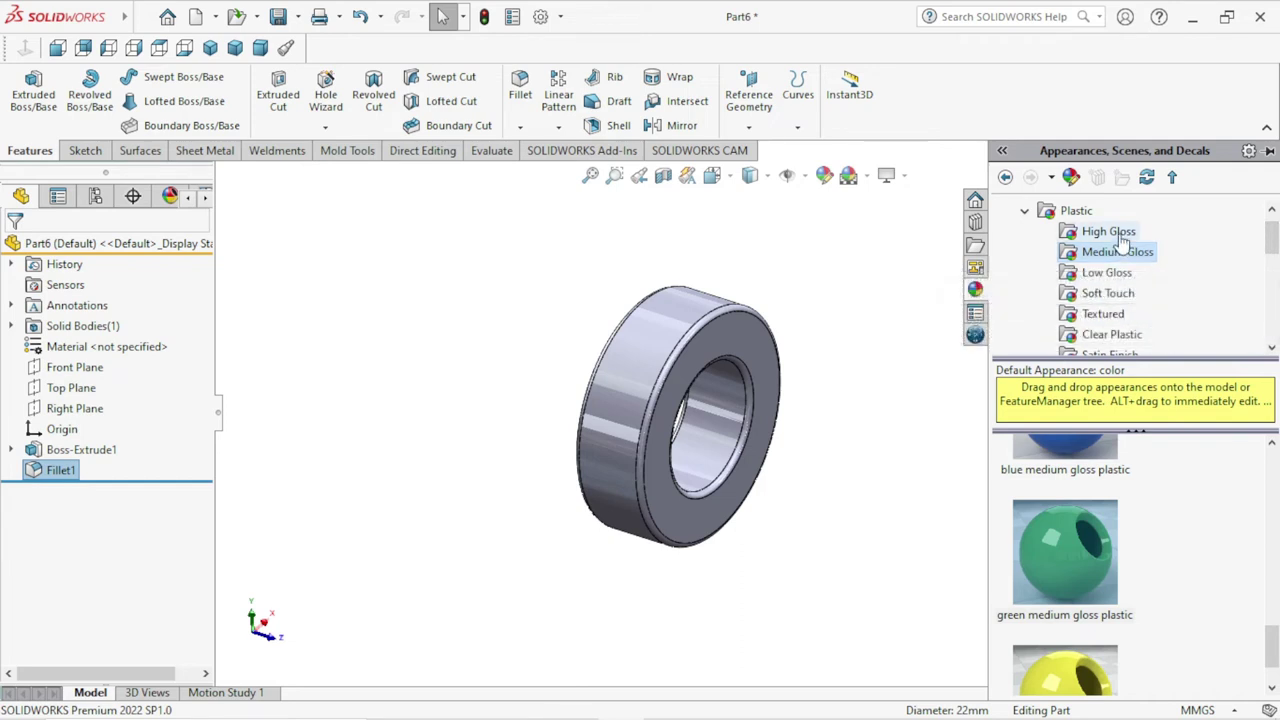
pyautogui.click(1122, 236)
pyautogui.moveTo(1274, 474); pyautogui.dragTo(1274, 636)
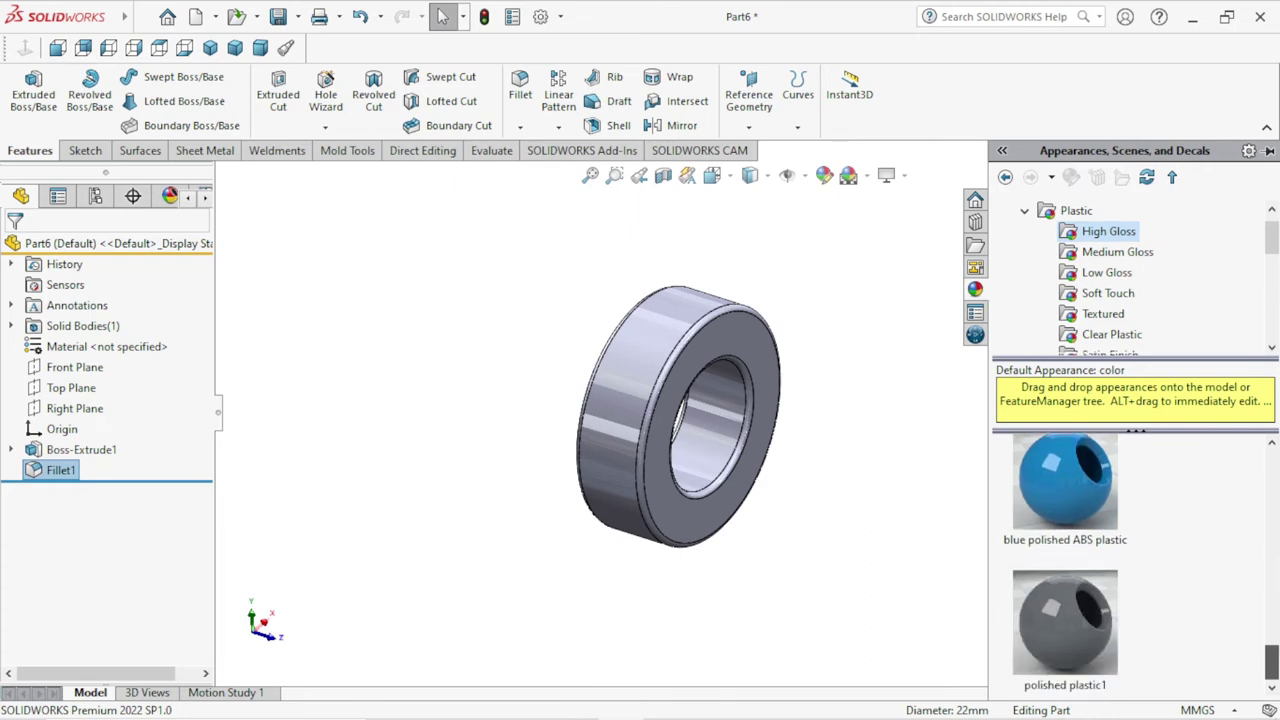
pyautogui.moveTo(1097, 604); pyautogui.dragTo(648, 371)
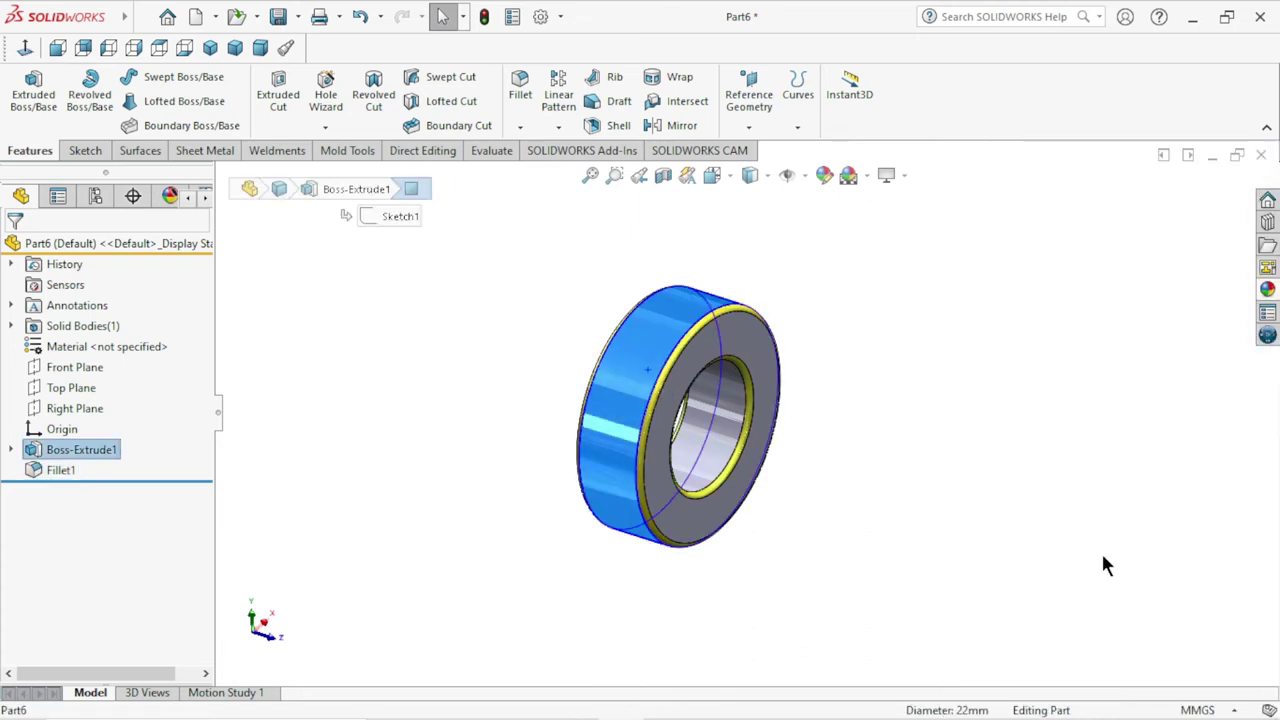
# - Select Part6, Boss-Extrude1 and Fillet1 and apply yellow high gloss plastic to them
pyautogui.click(921, 447)
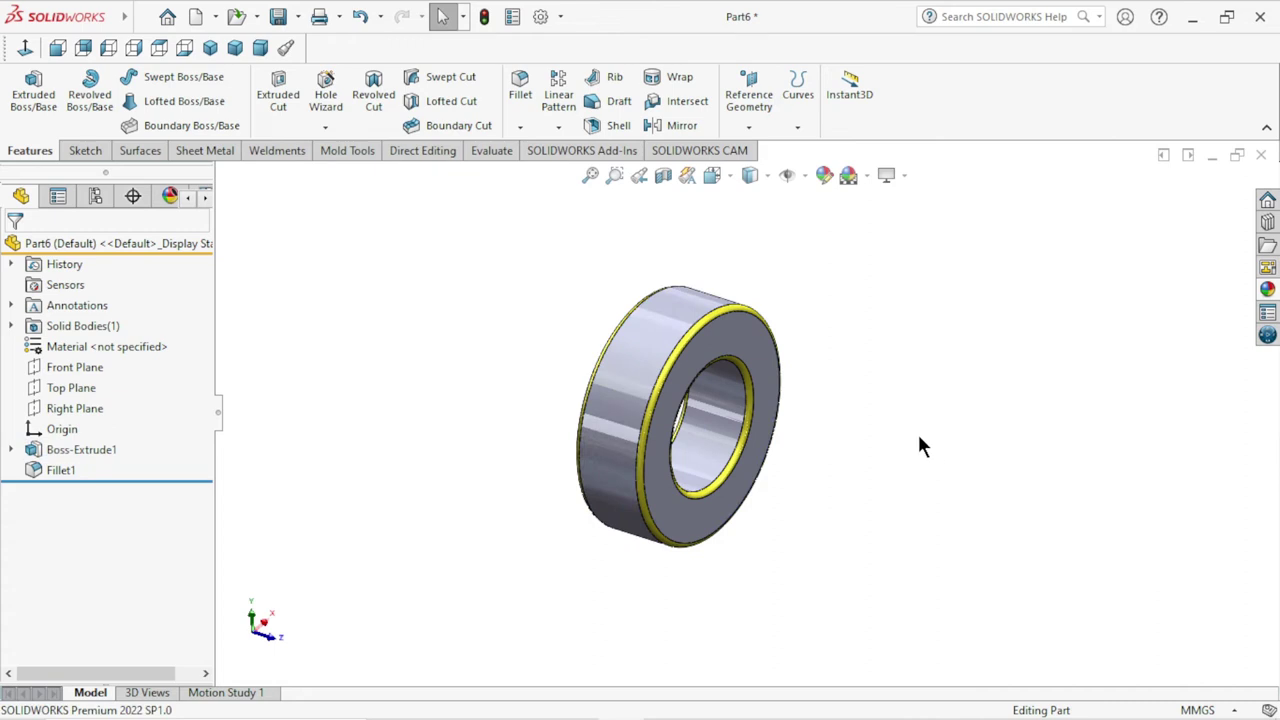
pyautogui.click(612, 452)
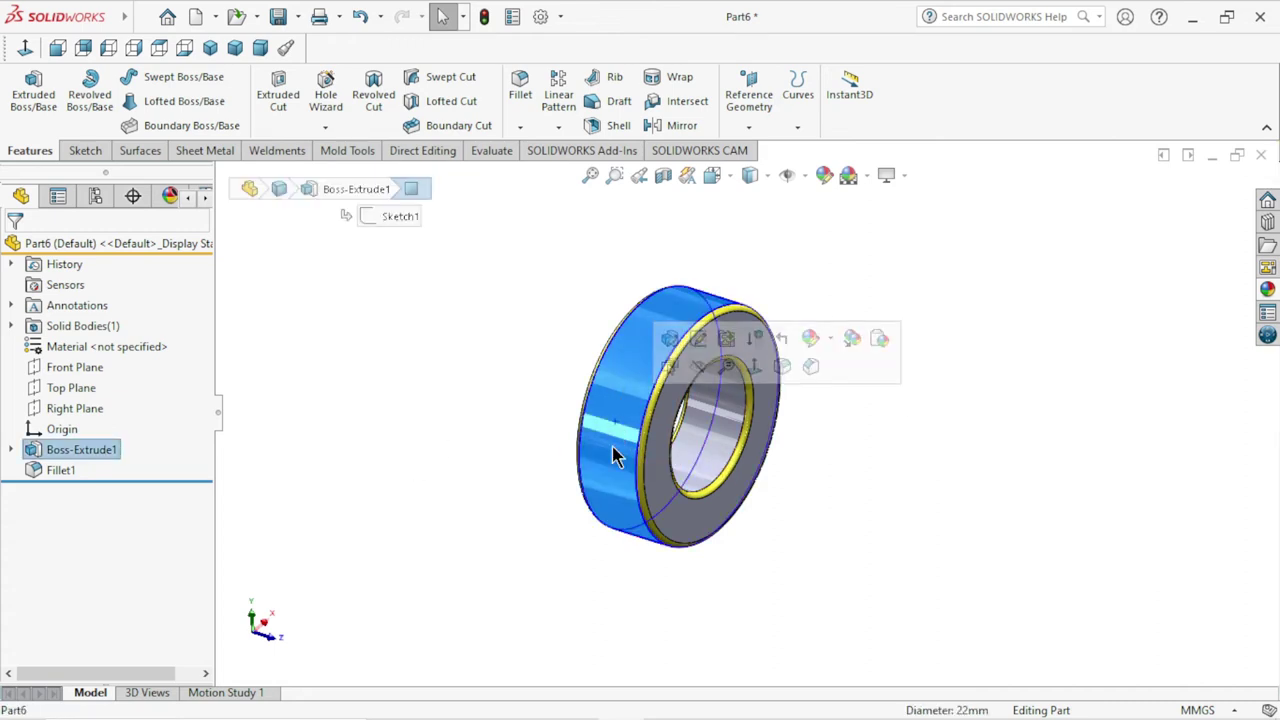
pyautogui.click(96, 243)
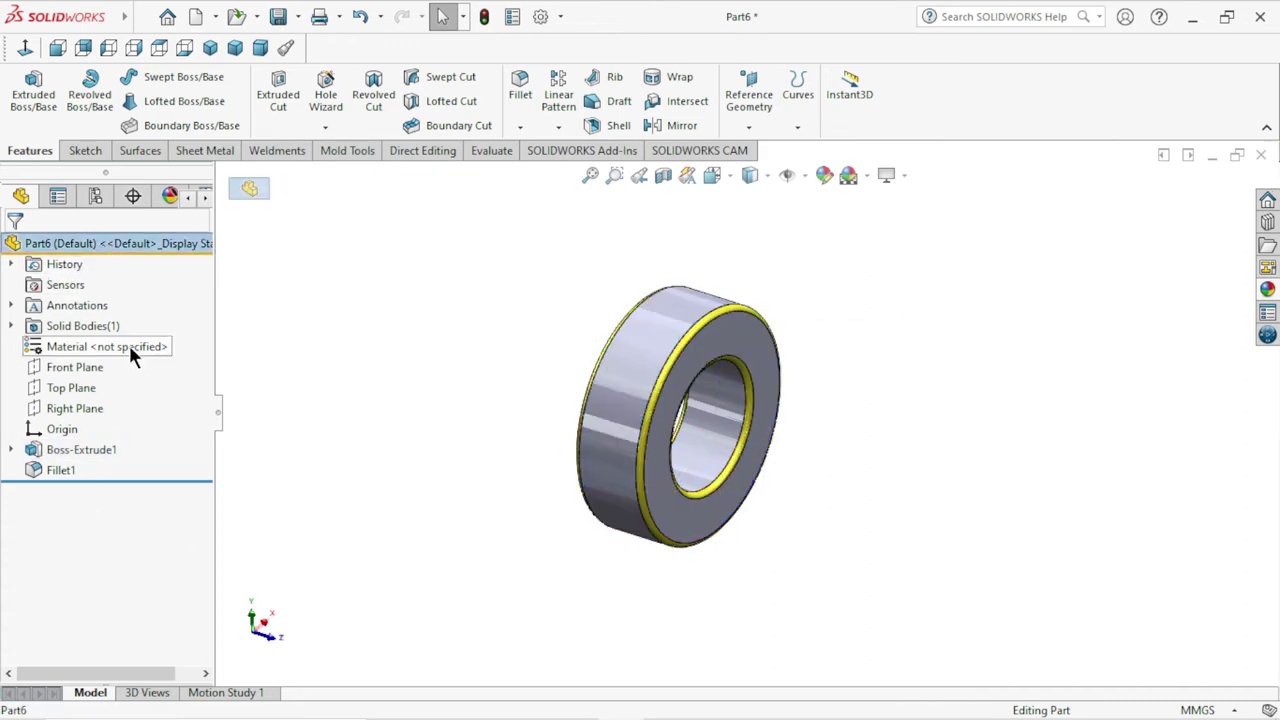
pyautogui.click(92, 449)
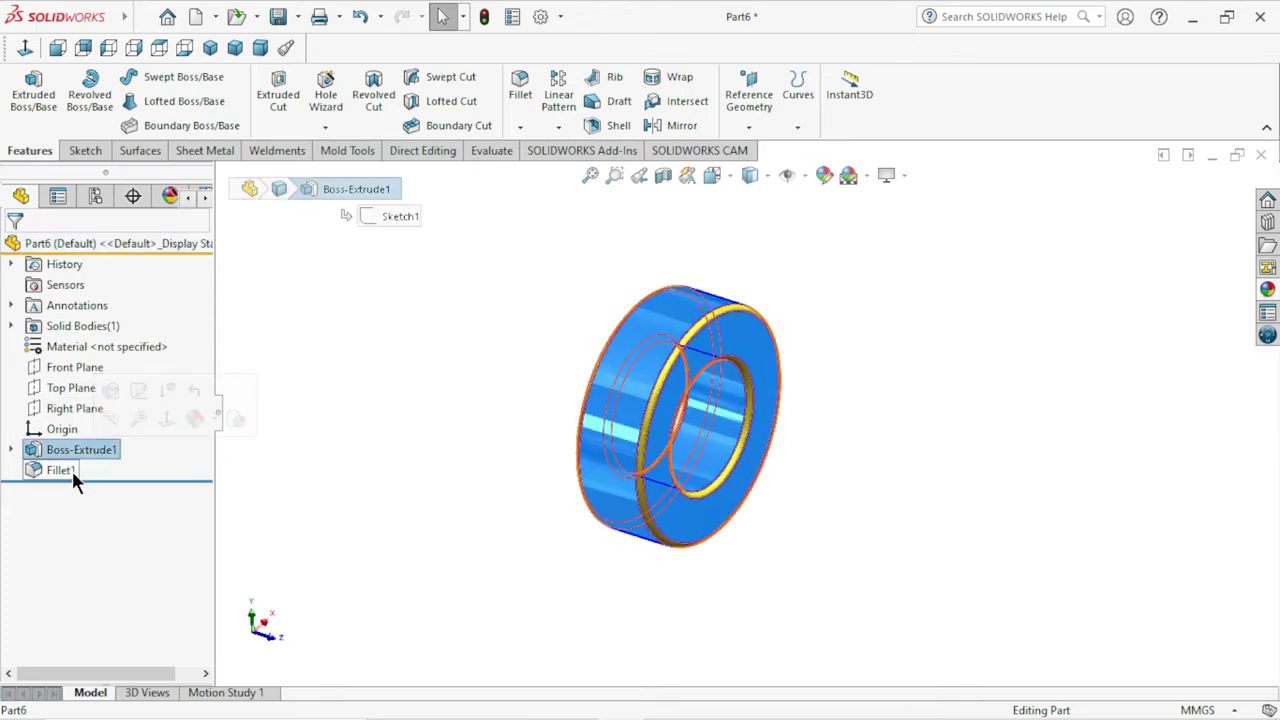
pyautogui.keyDown('ctrl'); pyautogui.click(76, 471); pyautogui.keyUp('ctrl')
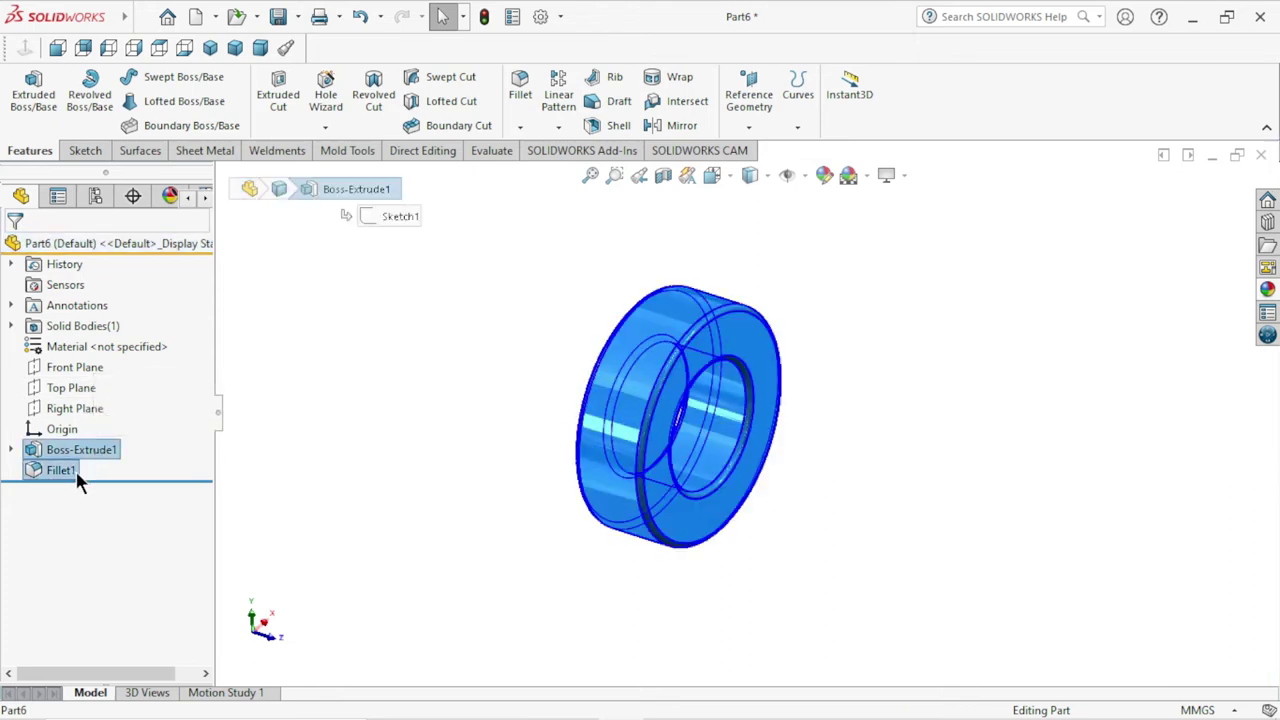
pyautogui.click(1266, 290)
pyautogui.doubleClick(1054, 574)
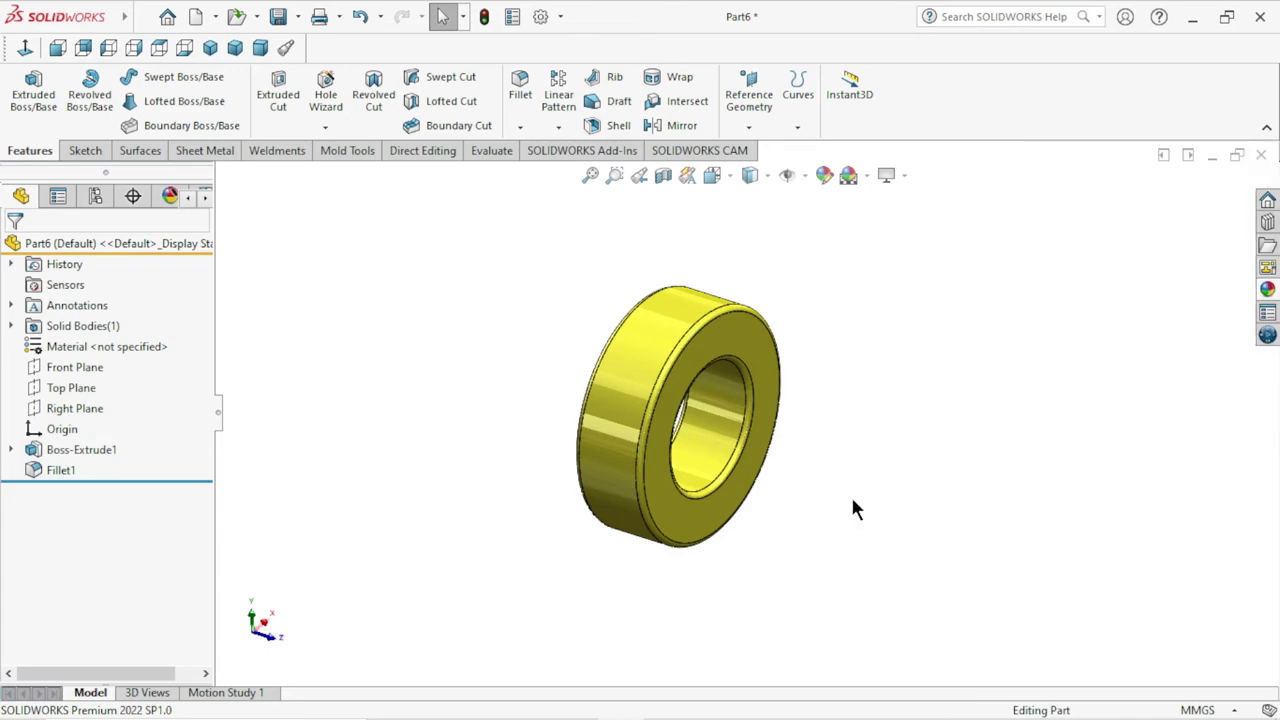
pyautogui.moveTo(855, 510)
pyautogui.mouseDown(button='middle')
pyautogui.moveTo(766, 457)
pyautogui.moveTo(594, 406)
pyautogui.moveTo(477, 414)
pyautogui.moveTo(616, 495)
pyautogui.moveTo(729, 400)
pyautogui.moveTo(877, 554)
pyautogui.moveTo(734, 437)
pyautogui.moveTo(806, 424)
pyautogui.moveTo(997, 446)
pyautogui.moveTo(778, 307)
pyautogui.moveTo(920, 449)
pyautogui.moveTo(903, 563)
pyautogui.moveTo(868, 417)
pyautogui.moveTo(591, 257)
pyautogui.moveTo(529, 449)
pyautogui.moveTo(686, 523)
pyautogui.moveTo(958, 464)
pyautogui.mouseUp(button='middle')
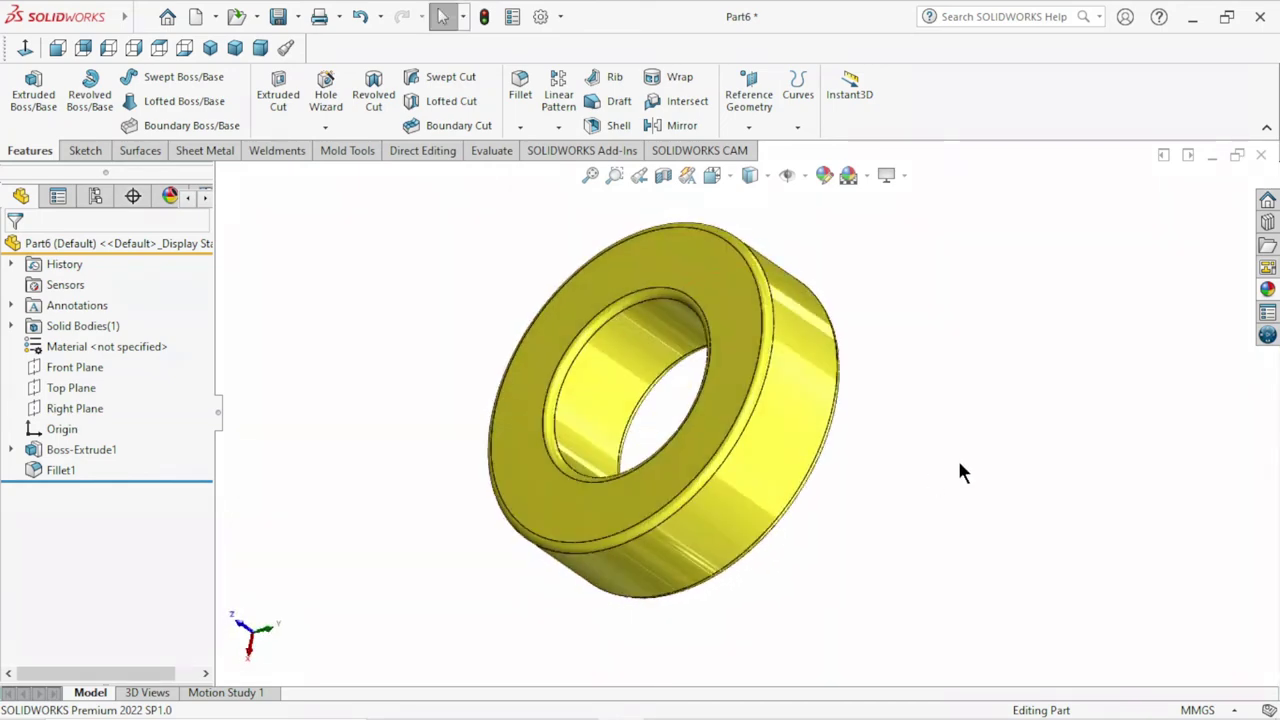
# - Use Save As to store the yellow ring on the Desktop as 'part4'
pyautogui.click(290, 27)
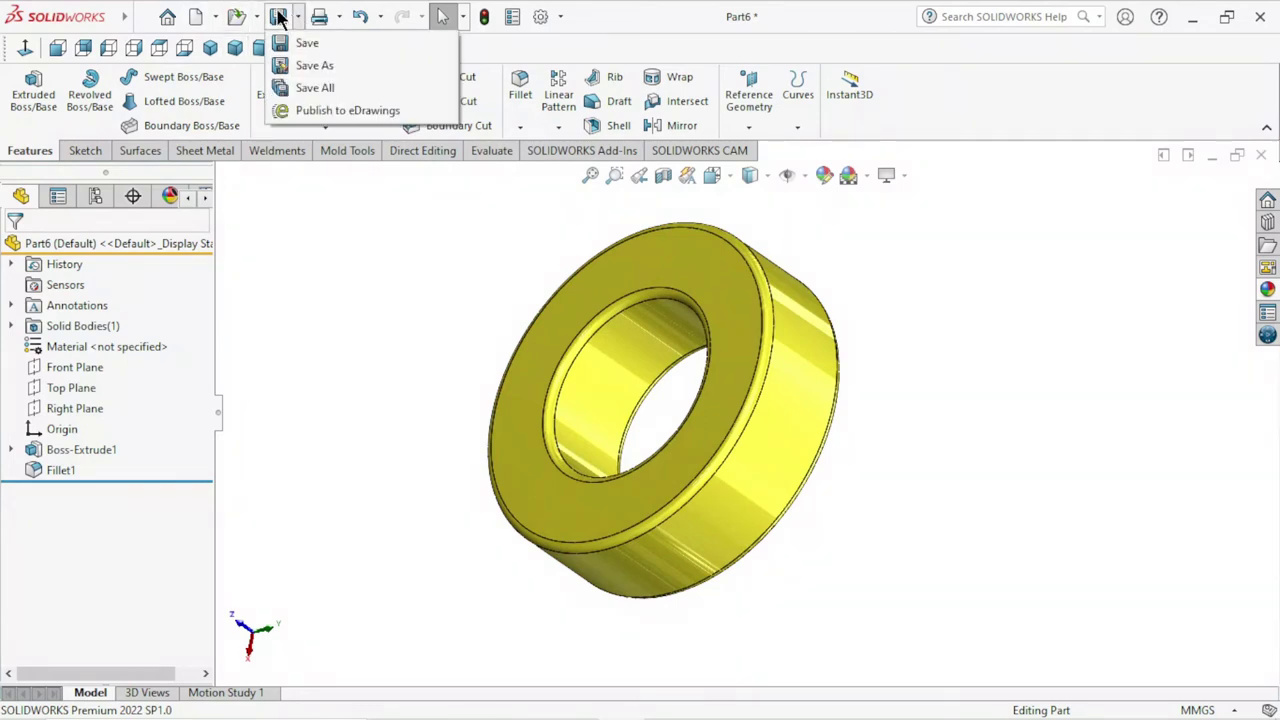
pyautogui.click(281, 24)
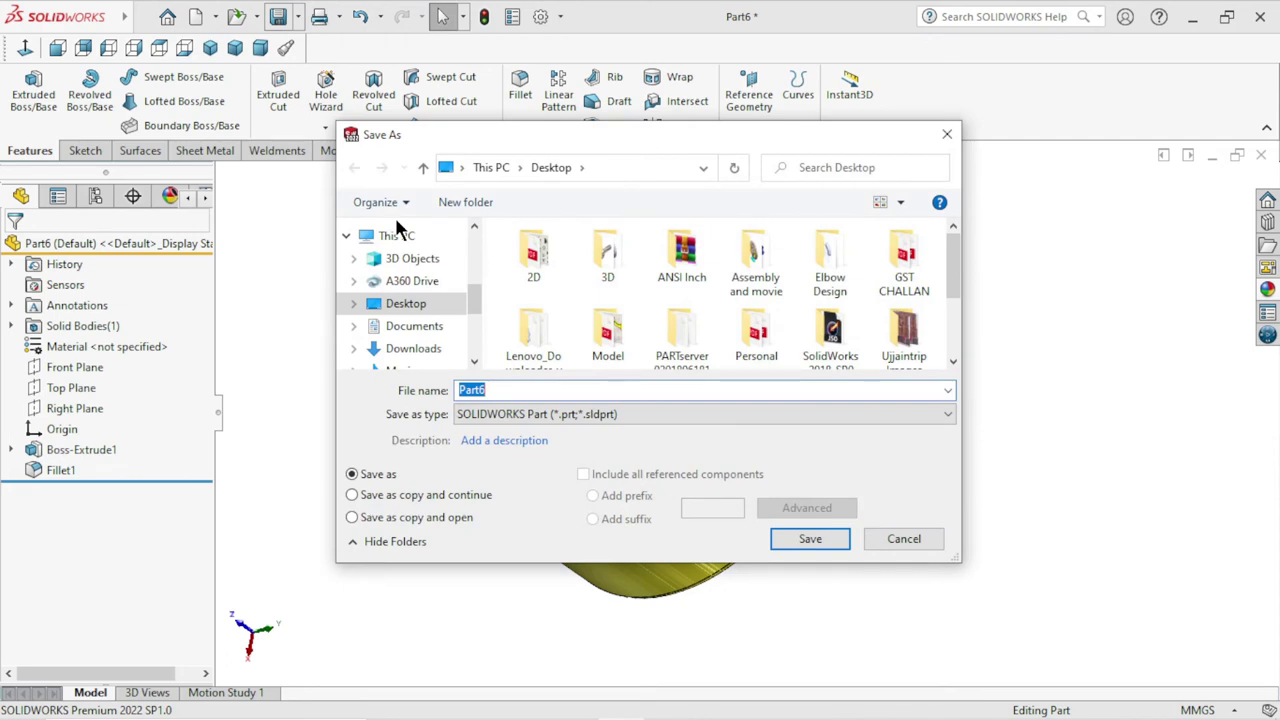
pyautogui.write('part')
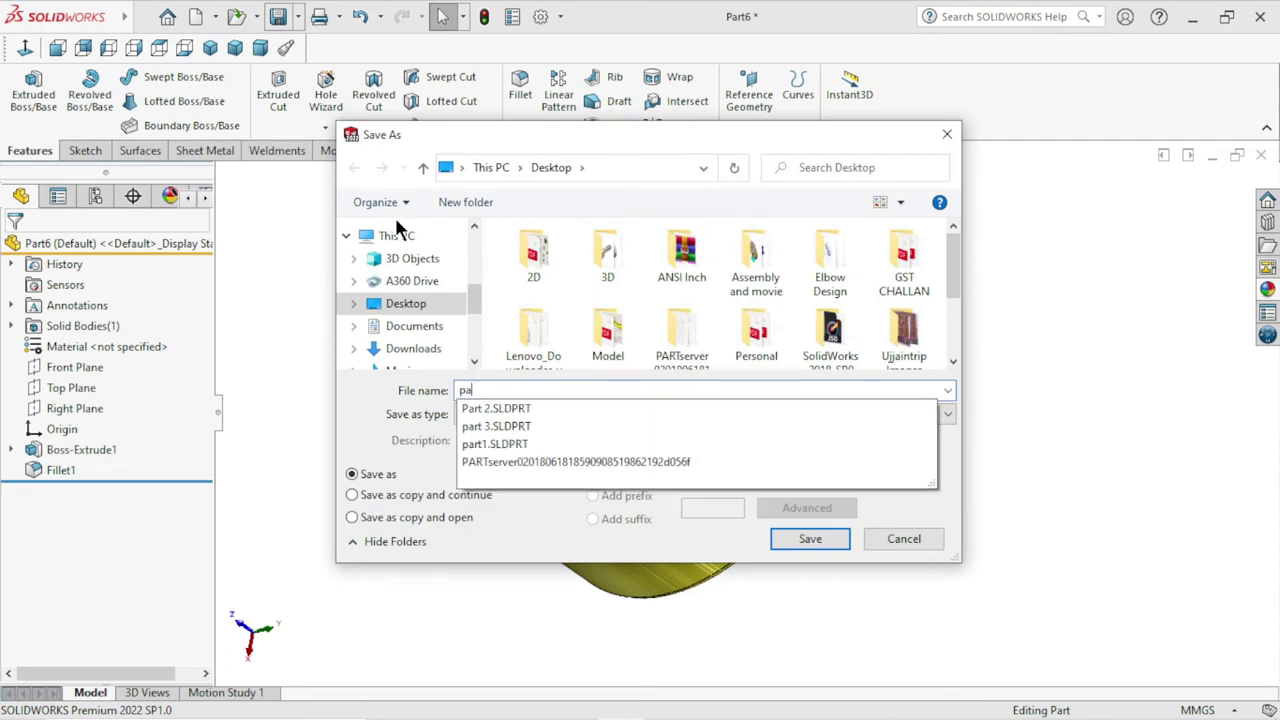
pyautogui.write('4')
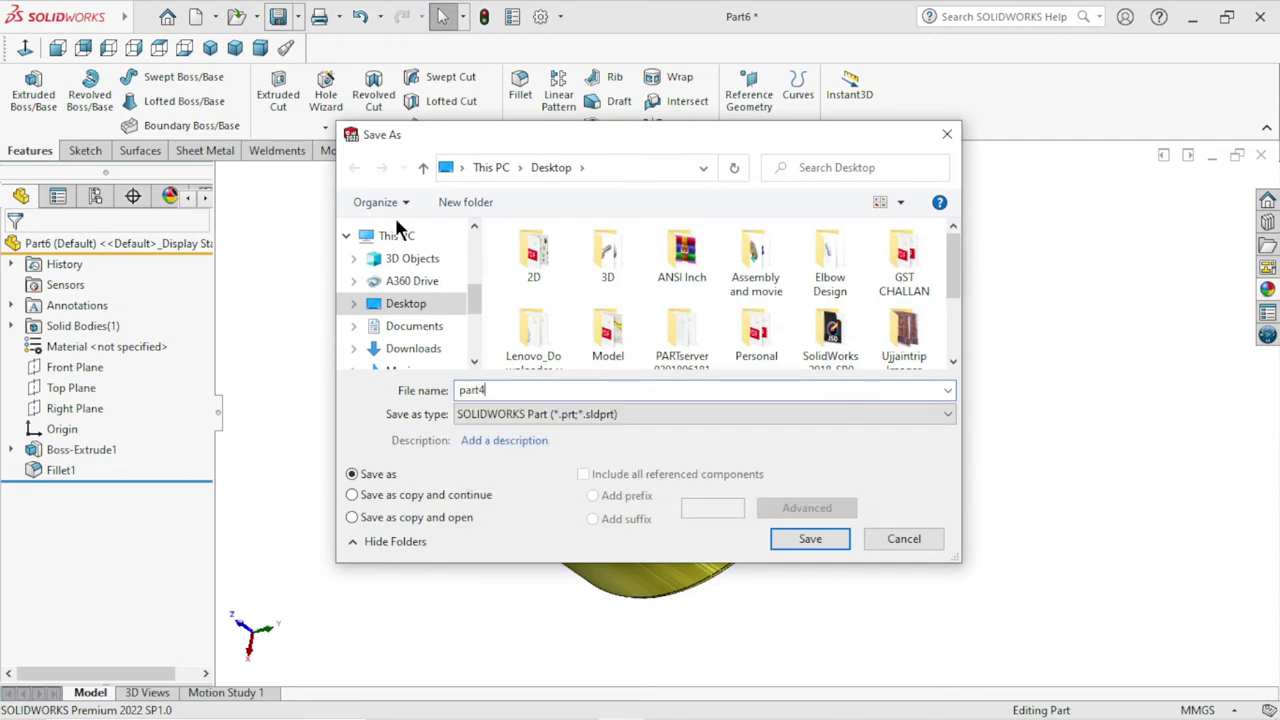
pyautogui.click(813, 543)
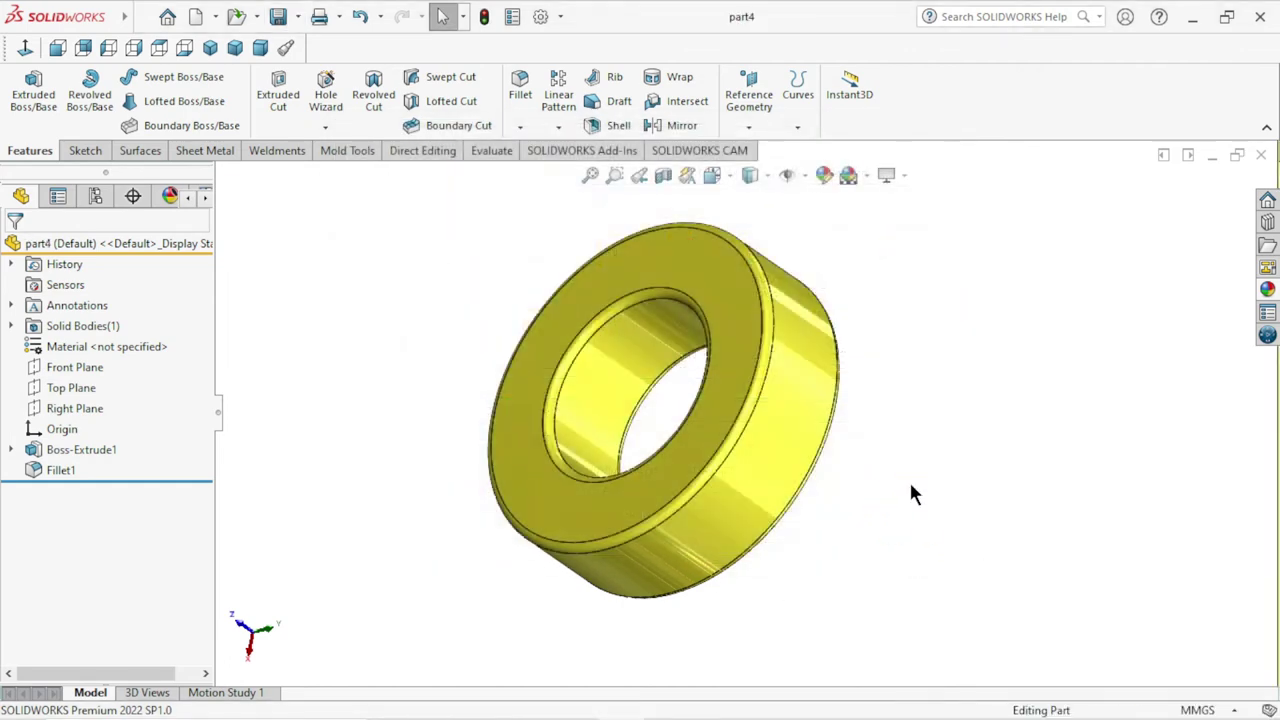
pyautogui.moveTo(909, 484)
pyautogui.mouseDown(button='middle')
pyautogui.moveTo(877, 491)
pyautogui.moveTo(647, 317)
pyautogui.moveTo(819, 462)
pyautogui.mouseUp(button='middle')
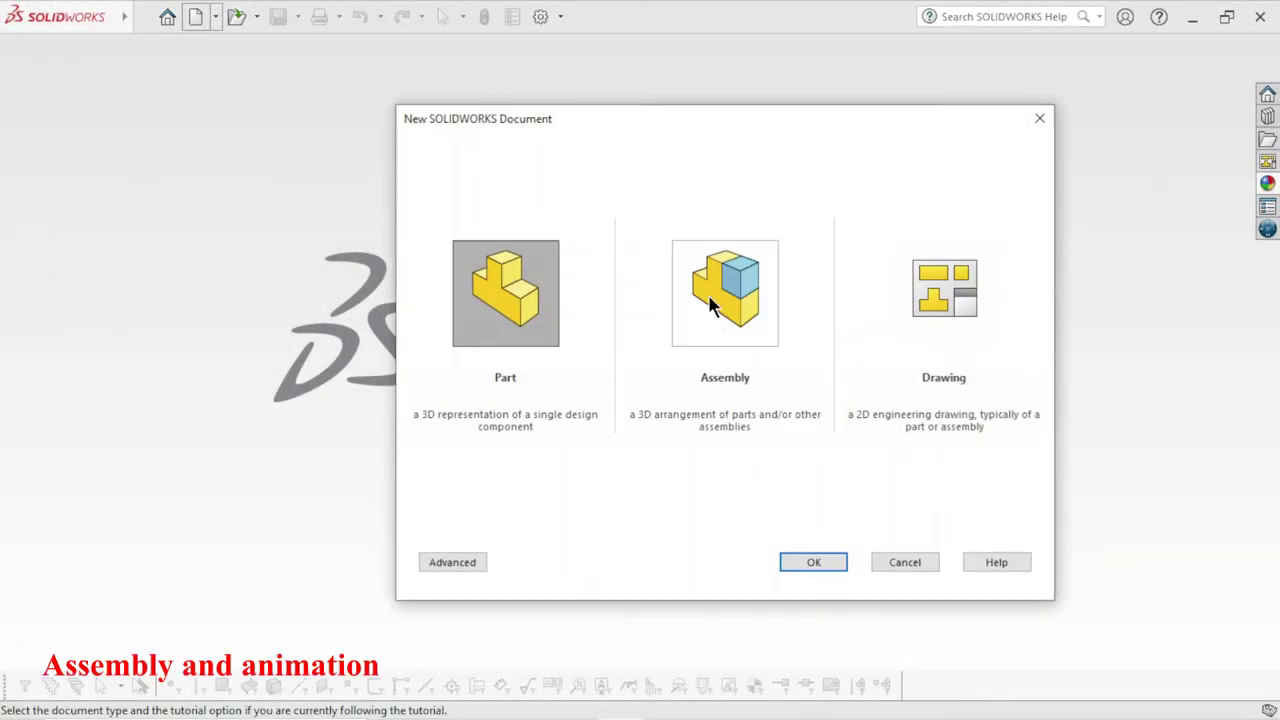
# - Create a new assembly and place part1, the blue housing, as its first component
pyautogui.click(710, 305)
pyautogui.click(821, 562)
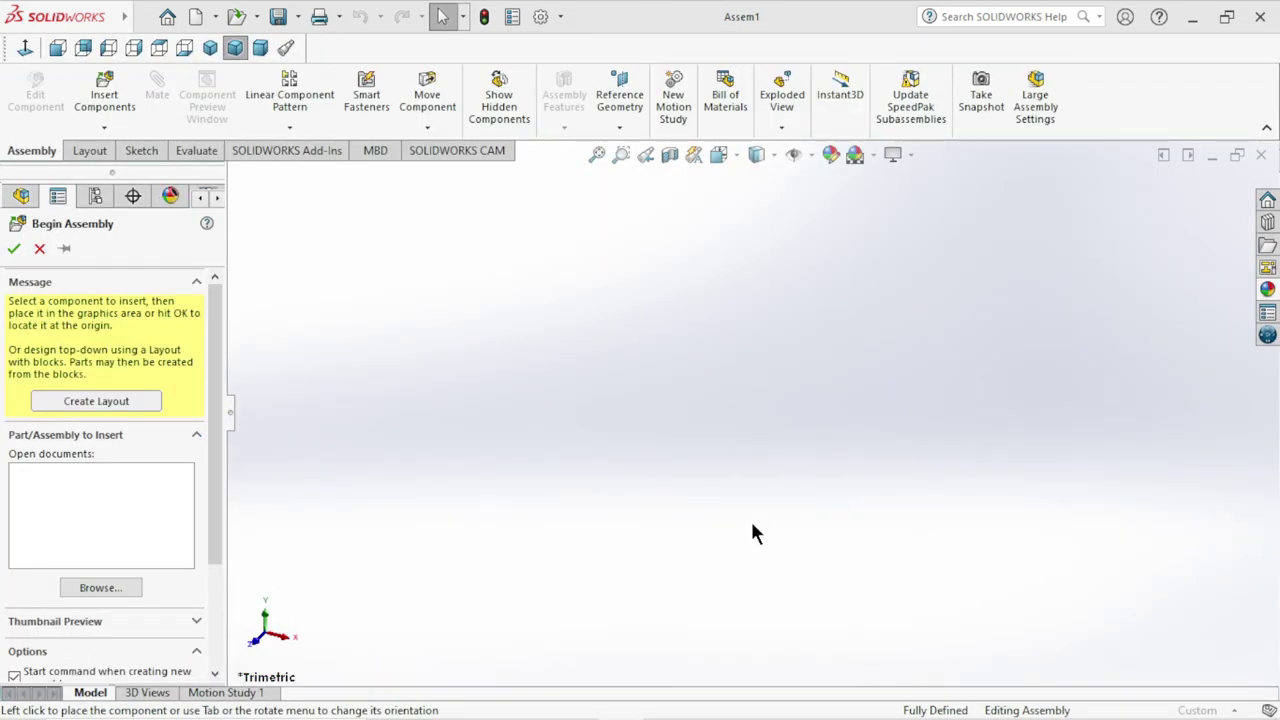
pyautogui.scroll(-1, 935, 292)
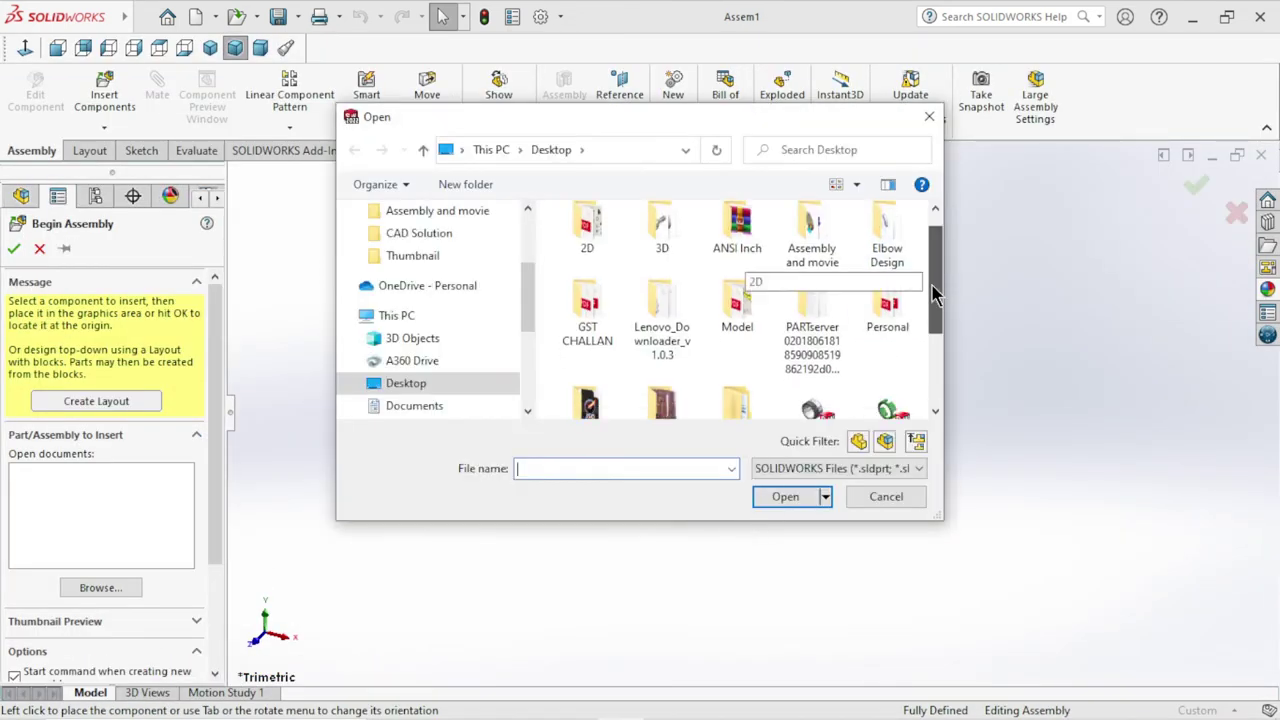
pyautogui.moveTo(935, 292); pyautogui.dragTo(948, 394)
pyautogui.click(588, 365)
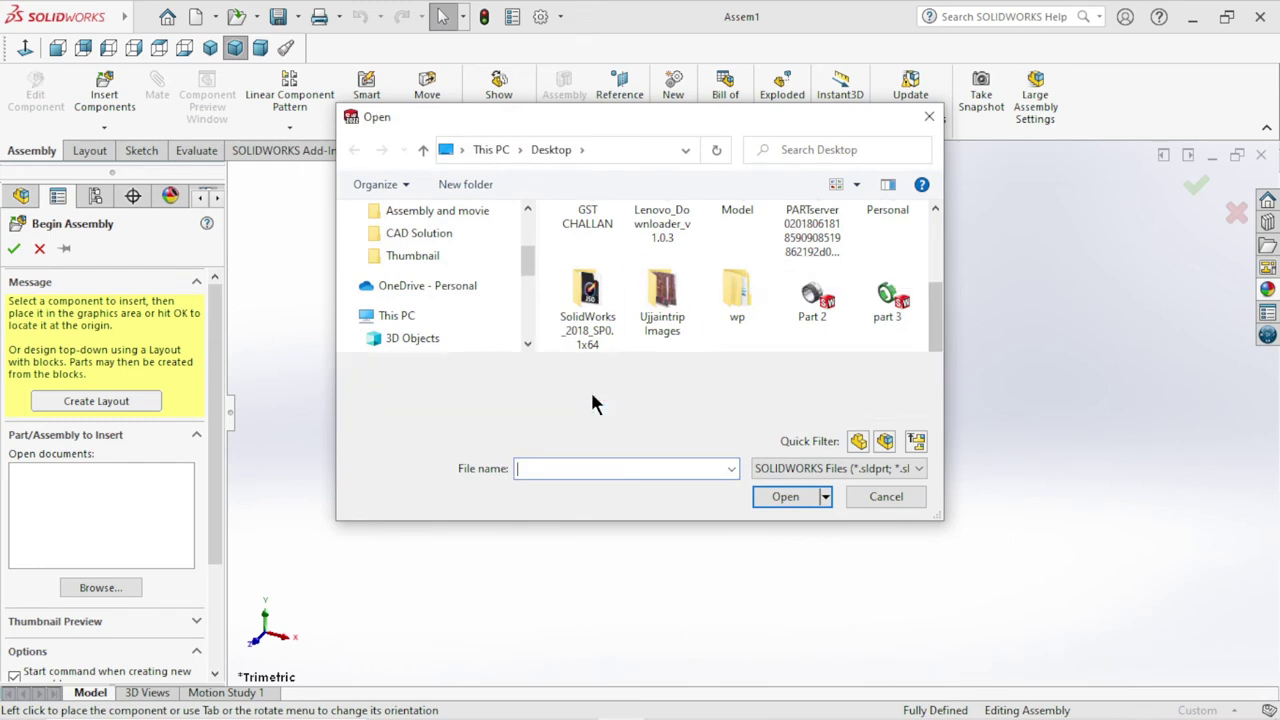
pyautogui.click(792, 497)
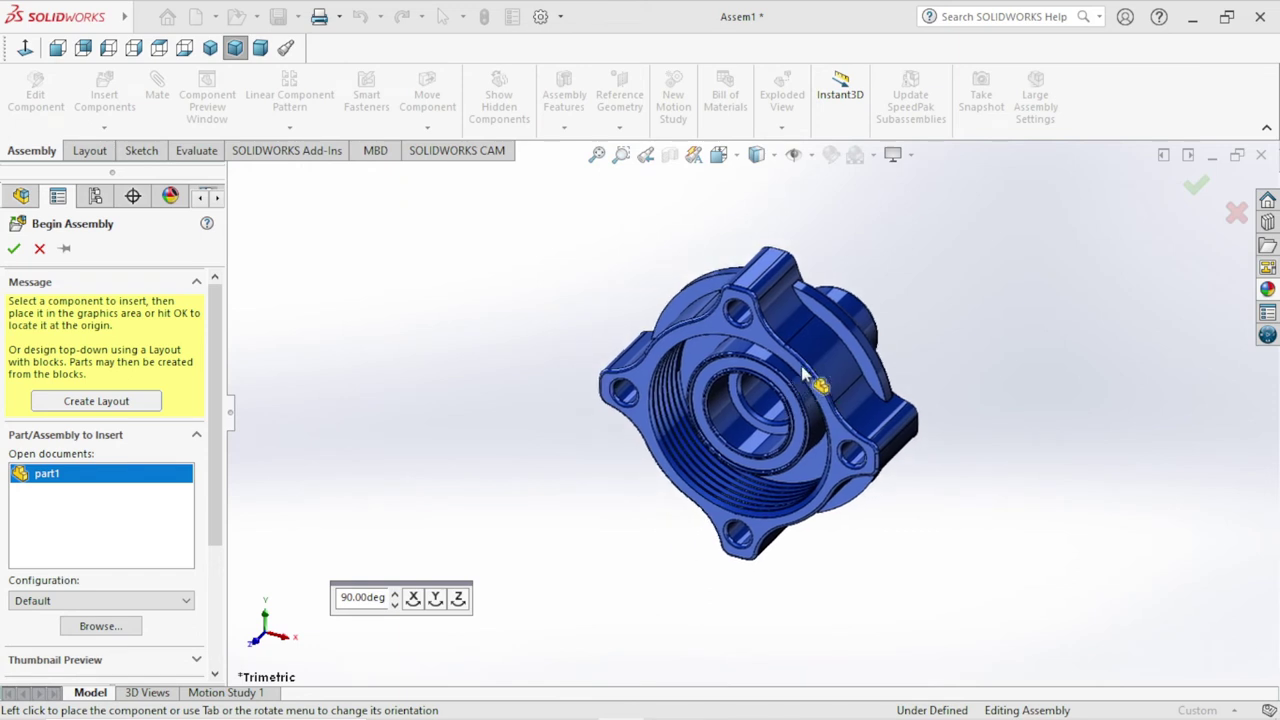
pyautogui.click(803, 375)
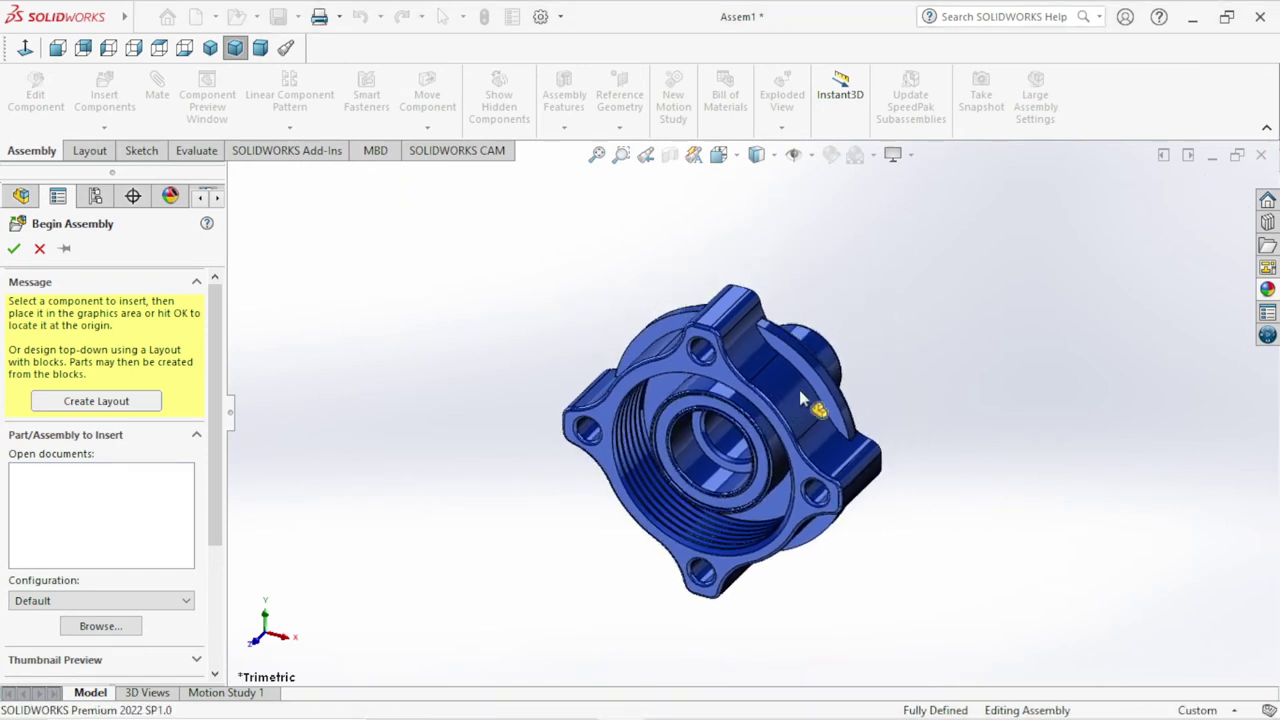
# - Apply the Plain White scene and orbit around the housing
pyautogui.click(872, 155)
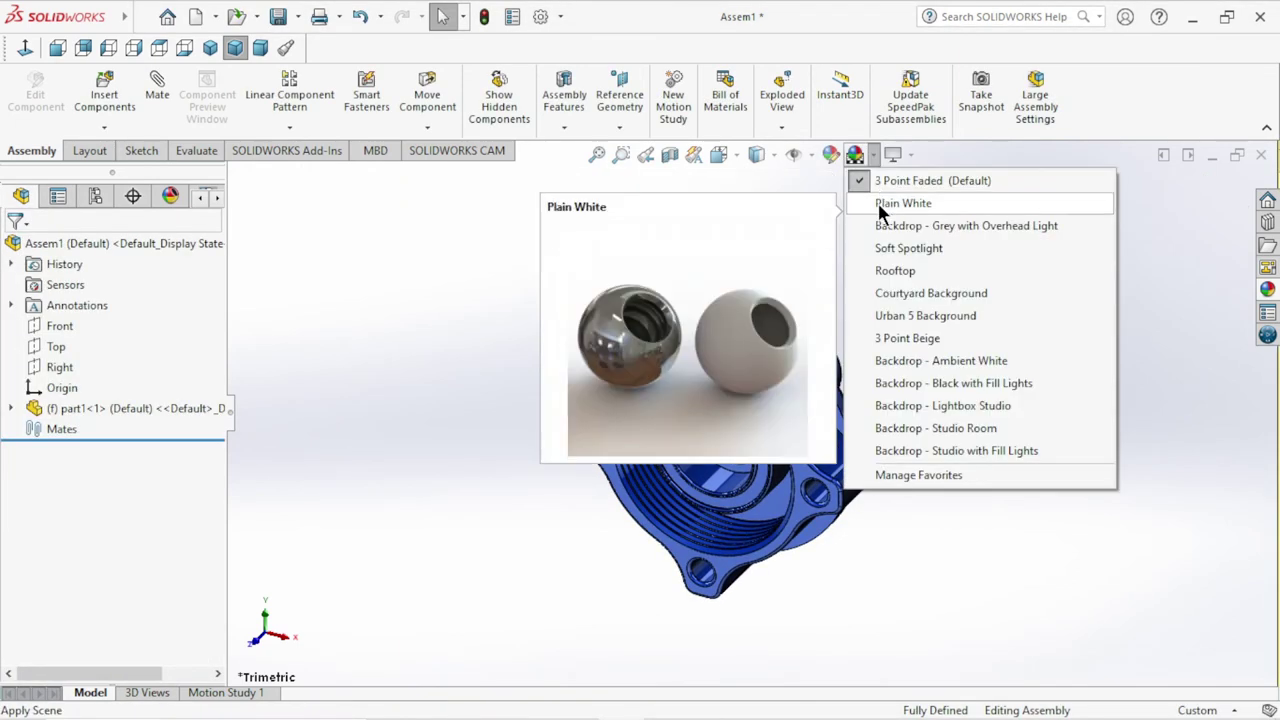
pyautogui.click(880, 205)
pyautogui.moveTo(910, 543)
pyautogui.mouseDown(button='middle')
pyautogui.moveTo(913, 497)
pyautogui.moveTo(928, 580)
pyautogui.moveTo(930, 440)
pyautogui.mouseUp(button='middle')
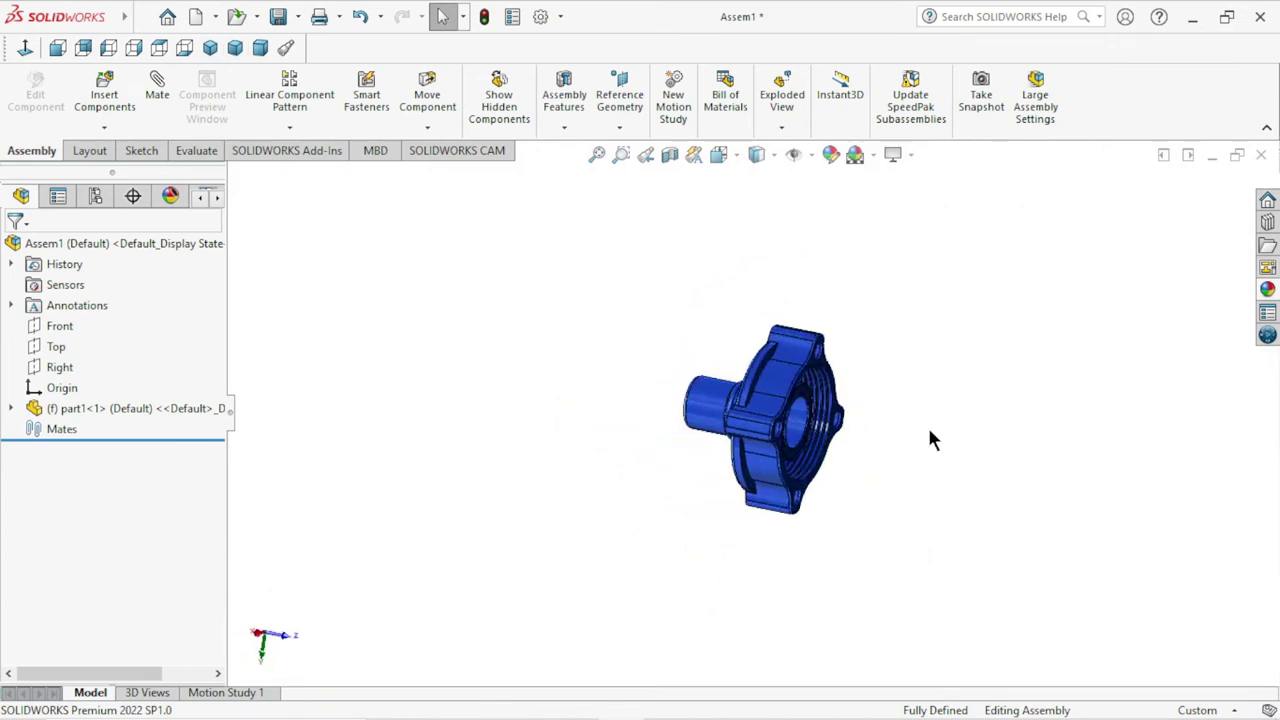
pyautogui.scroll(-2, 930, 440)
pyautogui.scroll(2, 846, 443)
pyautogui.moveTo(834, 391); pyautogui.dragTo(910, 442, button='middle')
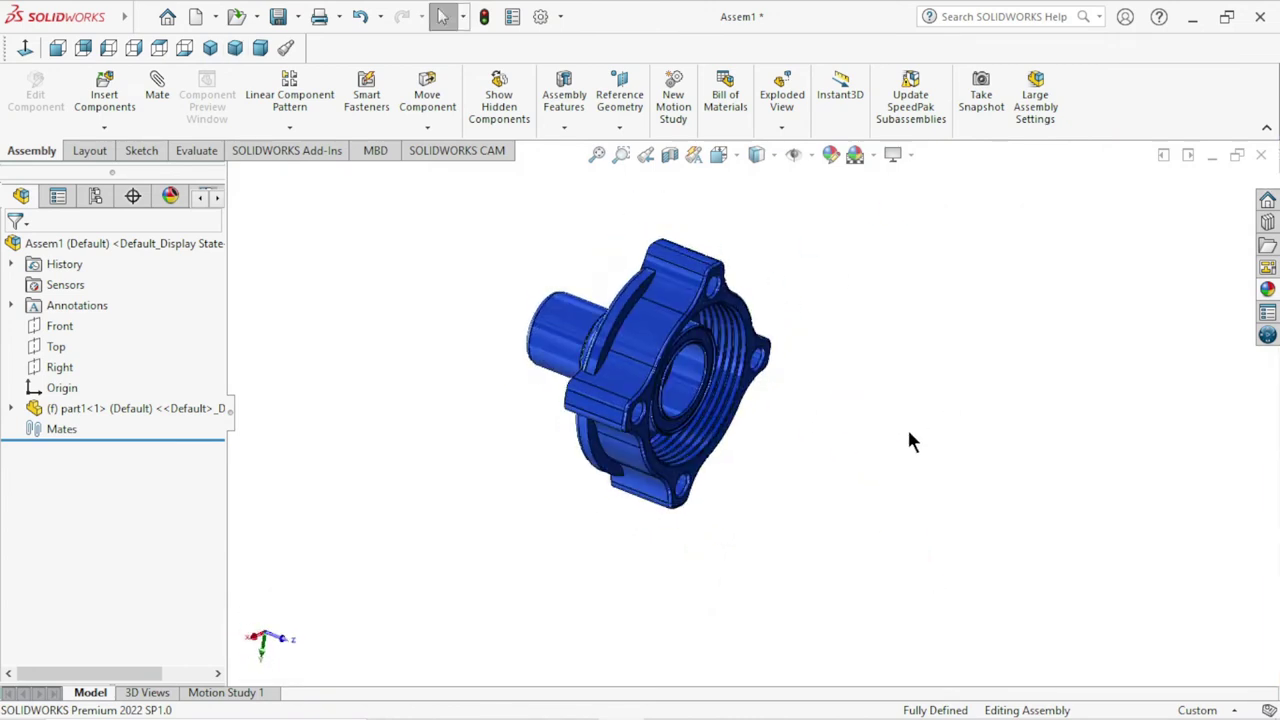
pyautogui.scroll(-2, 788, 279)
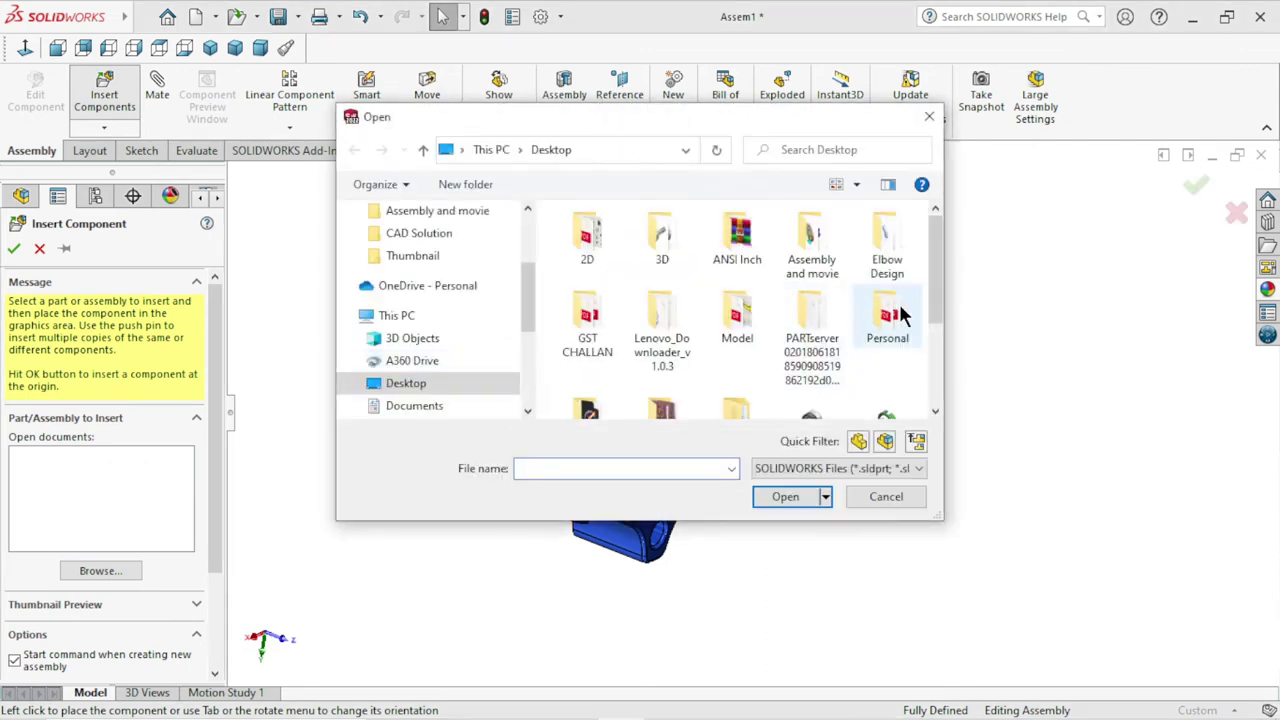
# - Select Part 2, part 3 and part4 for insertion into the assembly
pyautogui.scroll(-2, 935, 304)
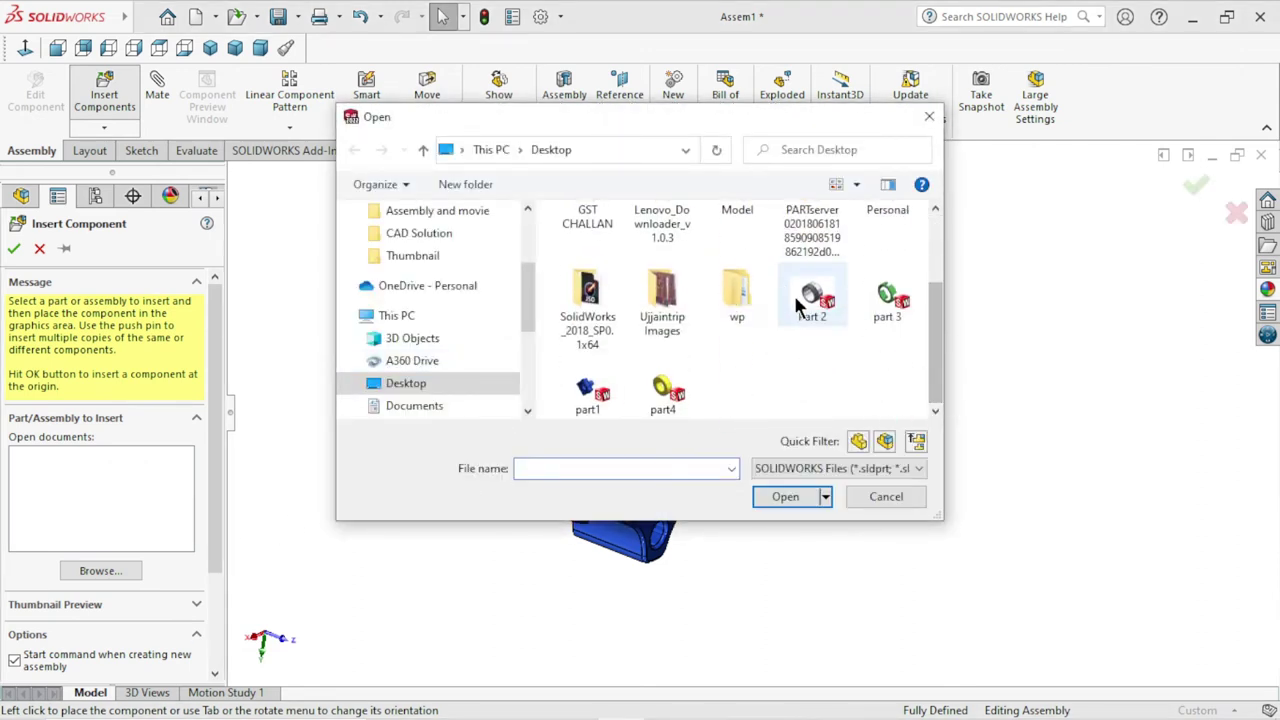
pyautogui.click(805, 300)
pyautogui.keyDown('ctrl'); pyautogui.click(888, 240); pyautogui.keyUp('ctrl')
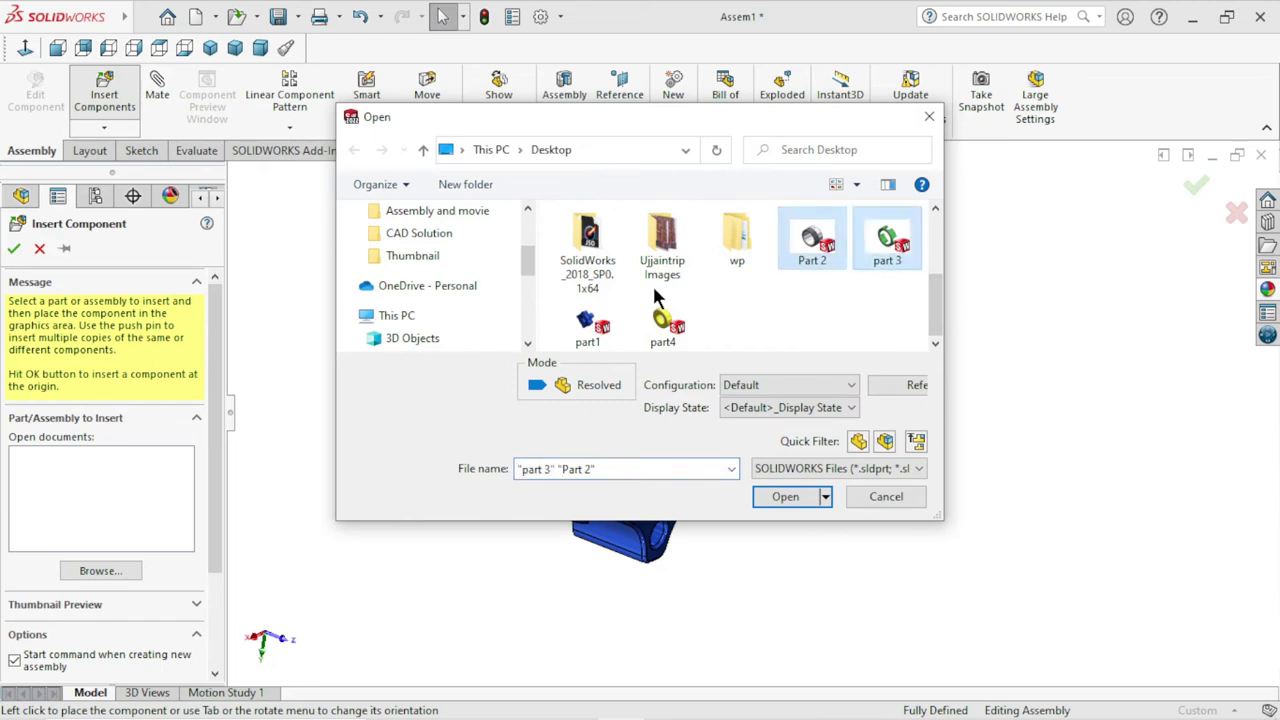
pyautogui.keyDown('ctrl'); pyautogui.click(665, 325); pyautogui.keyUp('ctrl')
pyautogui.click(785, 496)
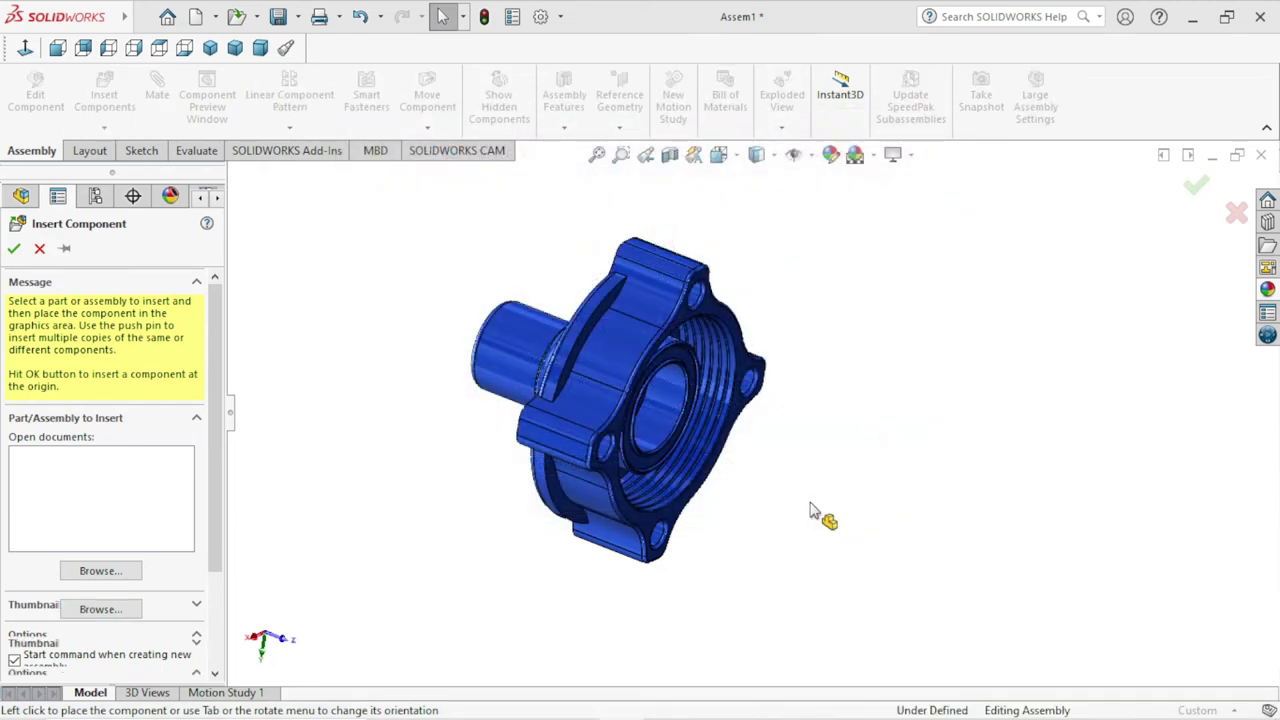
# - Place the threaded ring, green insert and yellow ring beside the housing
pyautogui.click(936, 298)
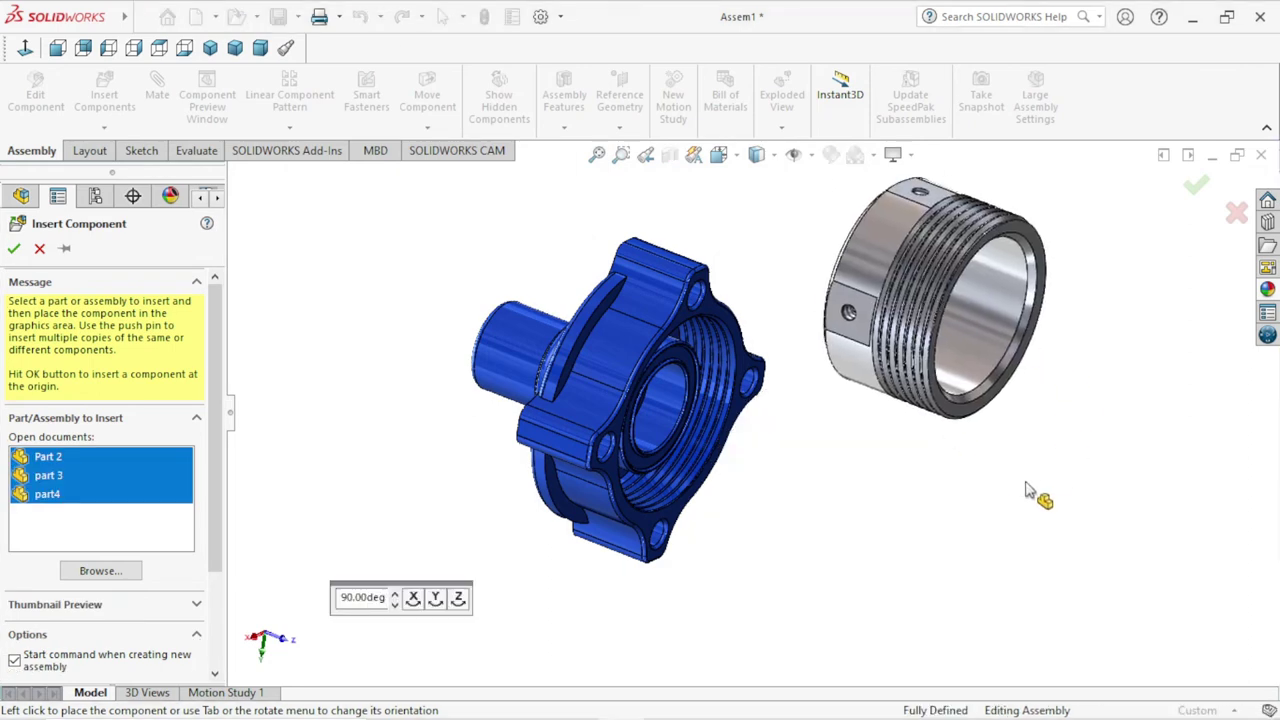
pyautogui.press('z')
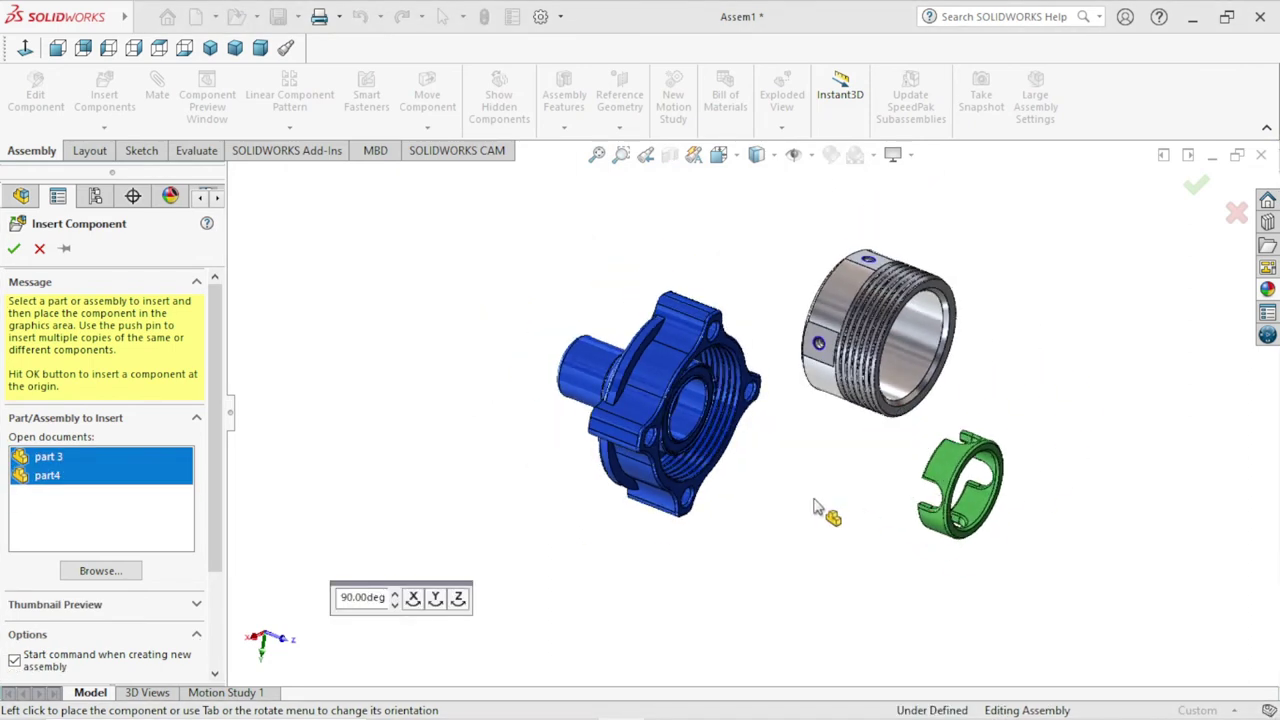
pyautogui.click(813, 506)
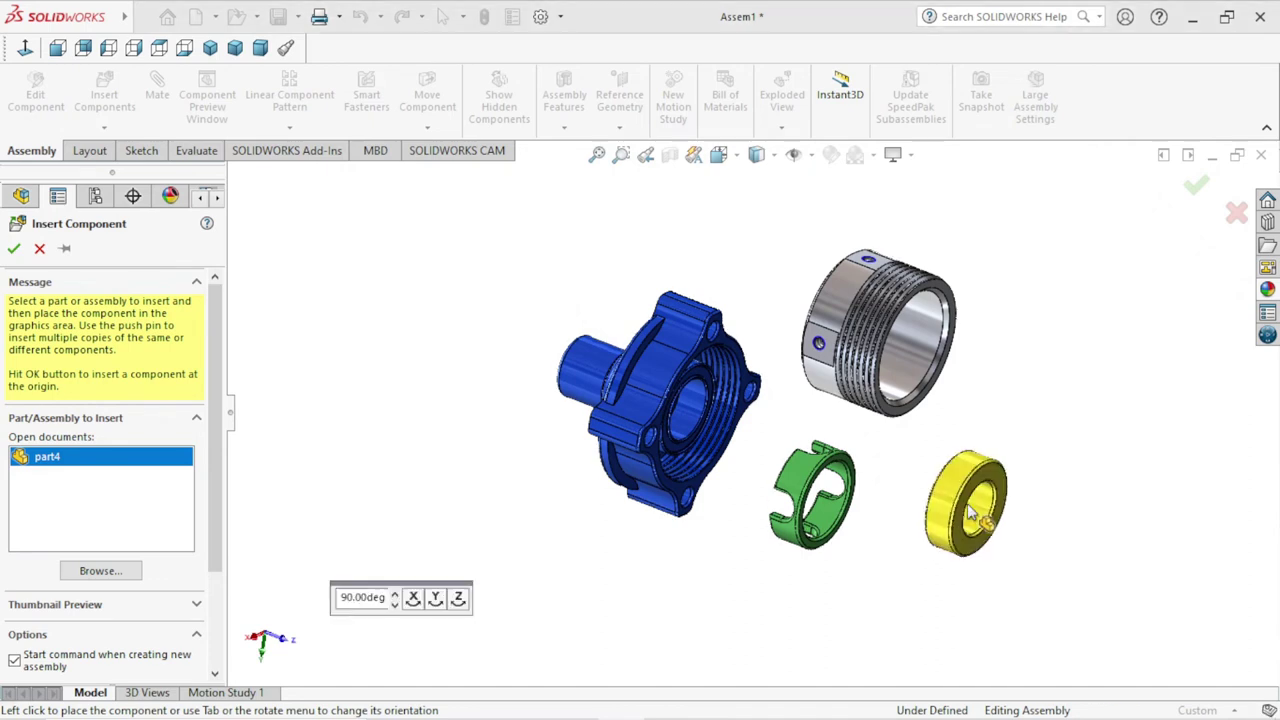
pyautogui.click(966, 516)
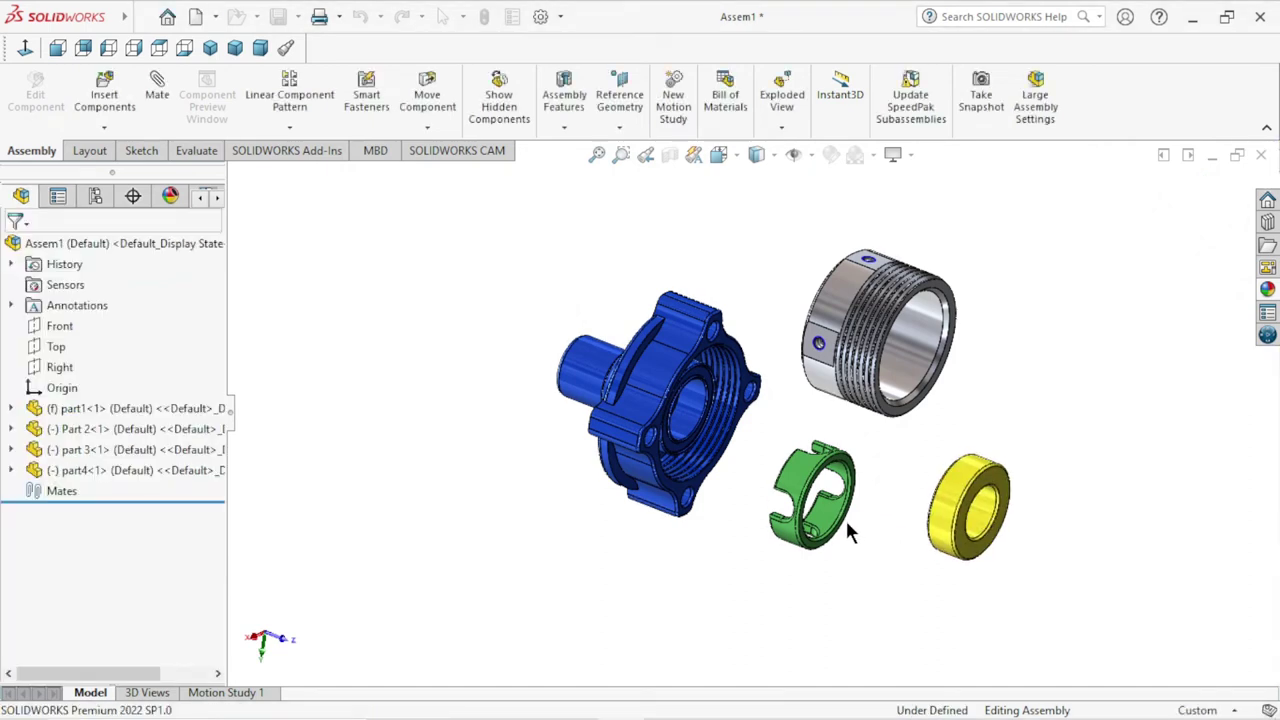
pyautogui.scroll(-1, 846, 528)
pyautogui.hotkey('ctrl', 'Left')
pyautogui.hotkey('ctrl', 'Up')
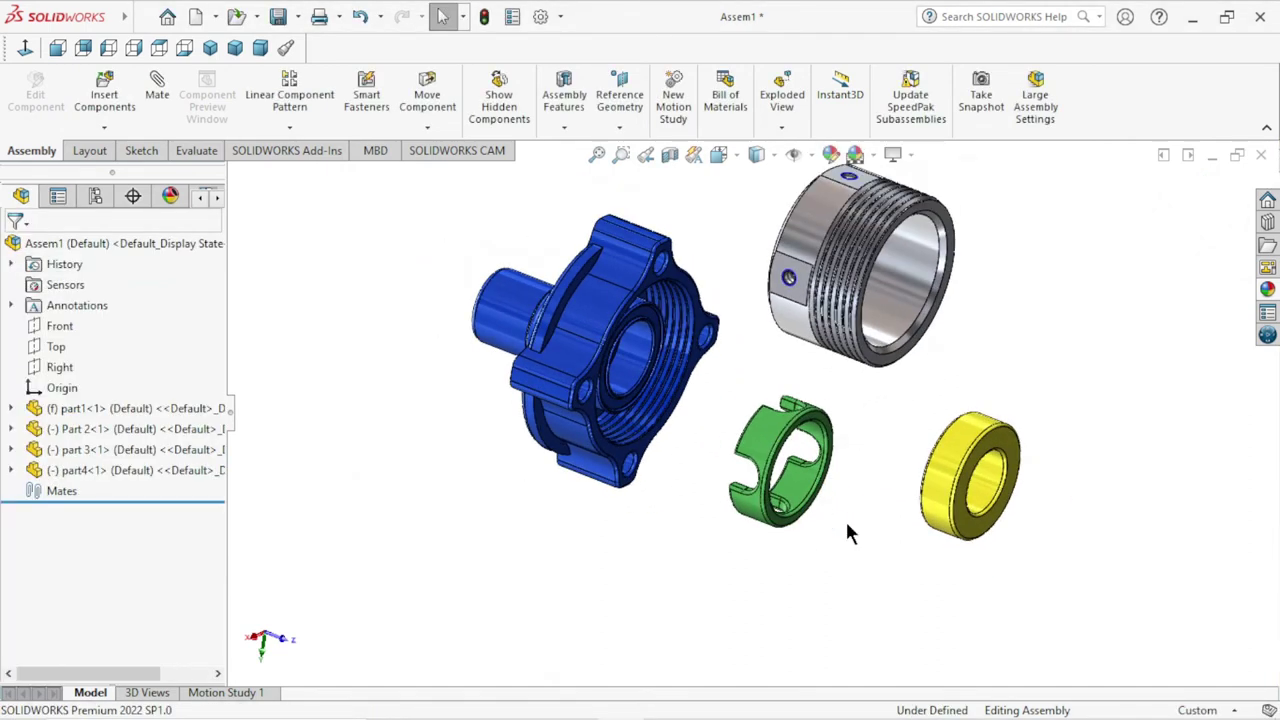
pyautogui.scroll(1, 846, 532)
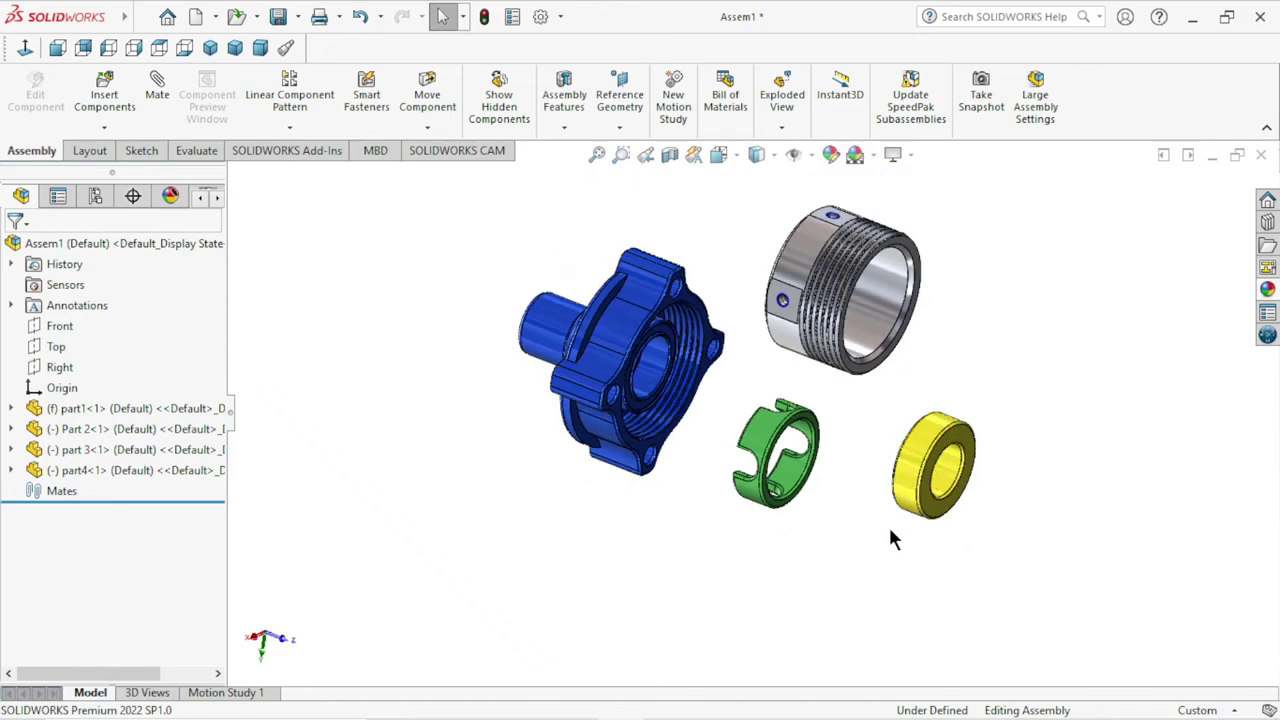
pyautogui.scroll(-1, 878, 505)
pyautogui.moveTo(830, 545)
pyautogui.mouseDown(button='middle')
pyautogui.moveTo(771, 529)
pyautogui.moveTo(806, 490)
pyautogui.mouseUp(button='middle')
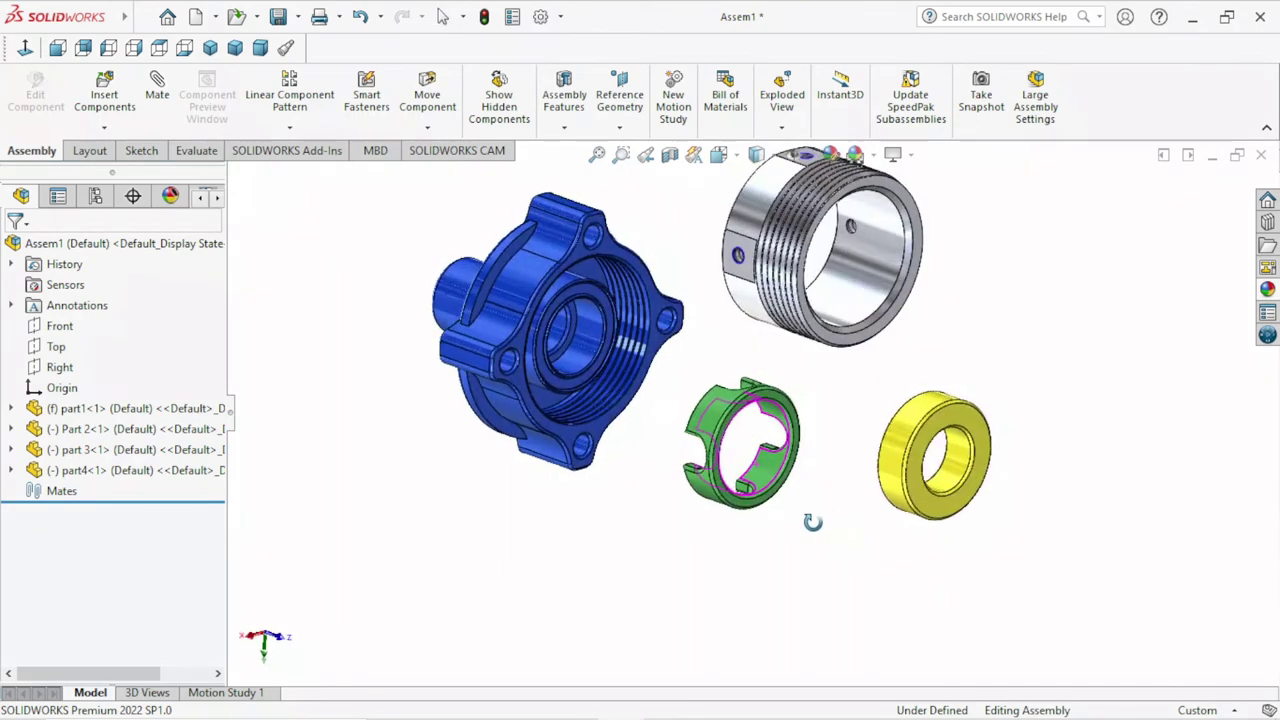
pyautogui.scroll(-1, 806, 500)
pyautogui.scroll(1, 855, 522)
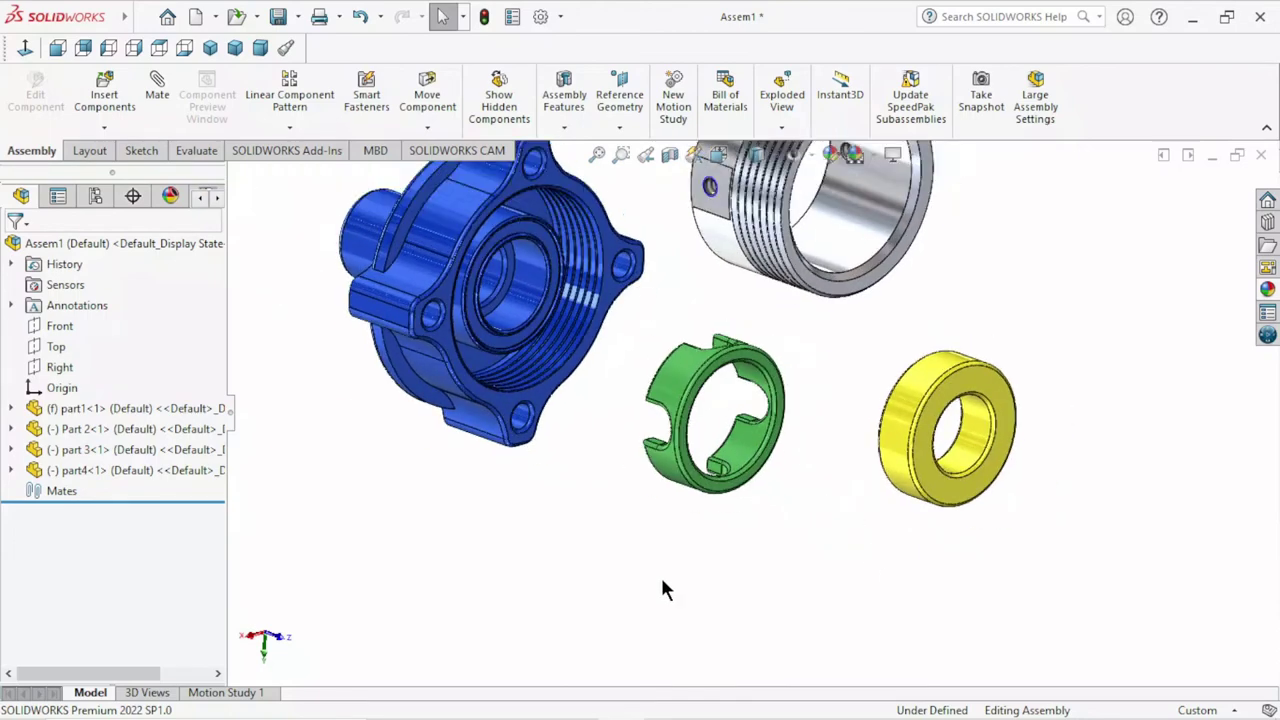
# - Make the yellow ring concentric with the housing bore and slide it partly out
pyautogui.click(906, 404)
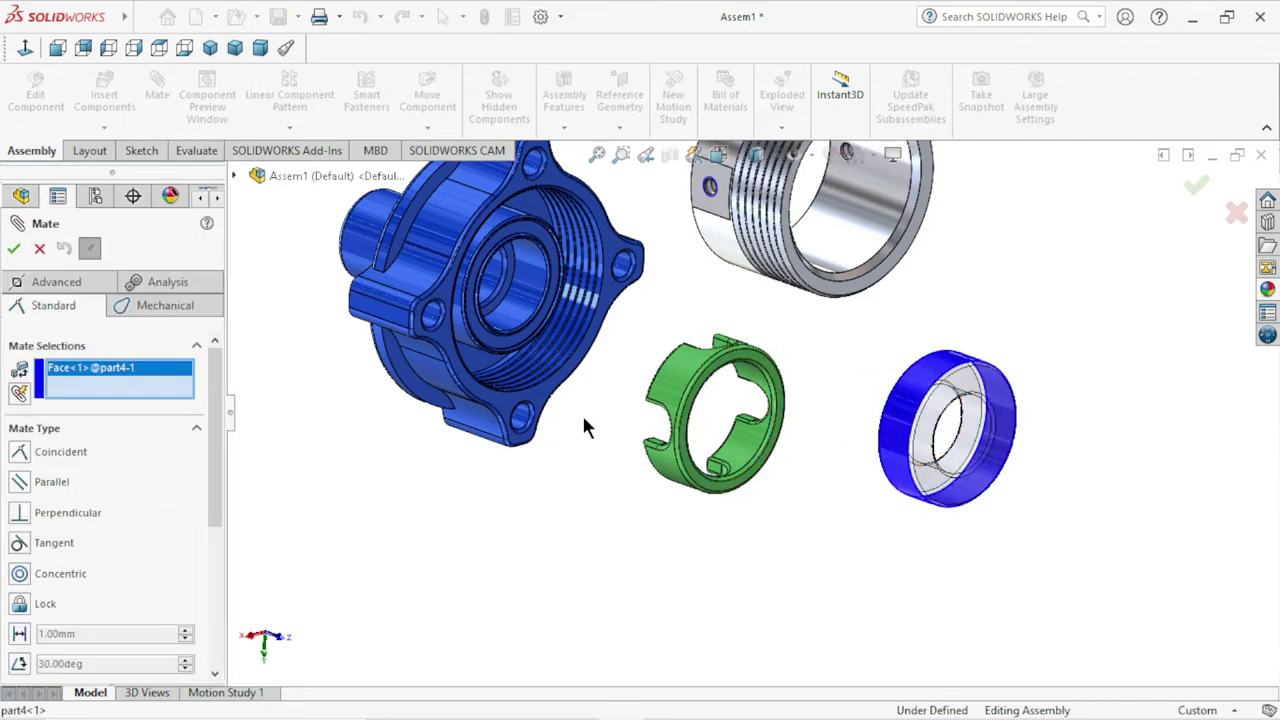
pyautogui.click(457, 251)
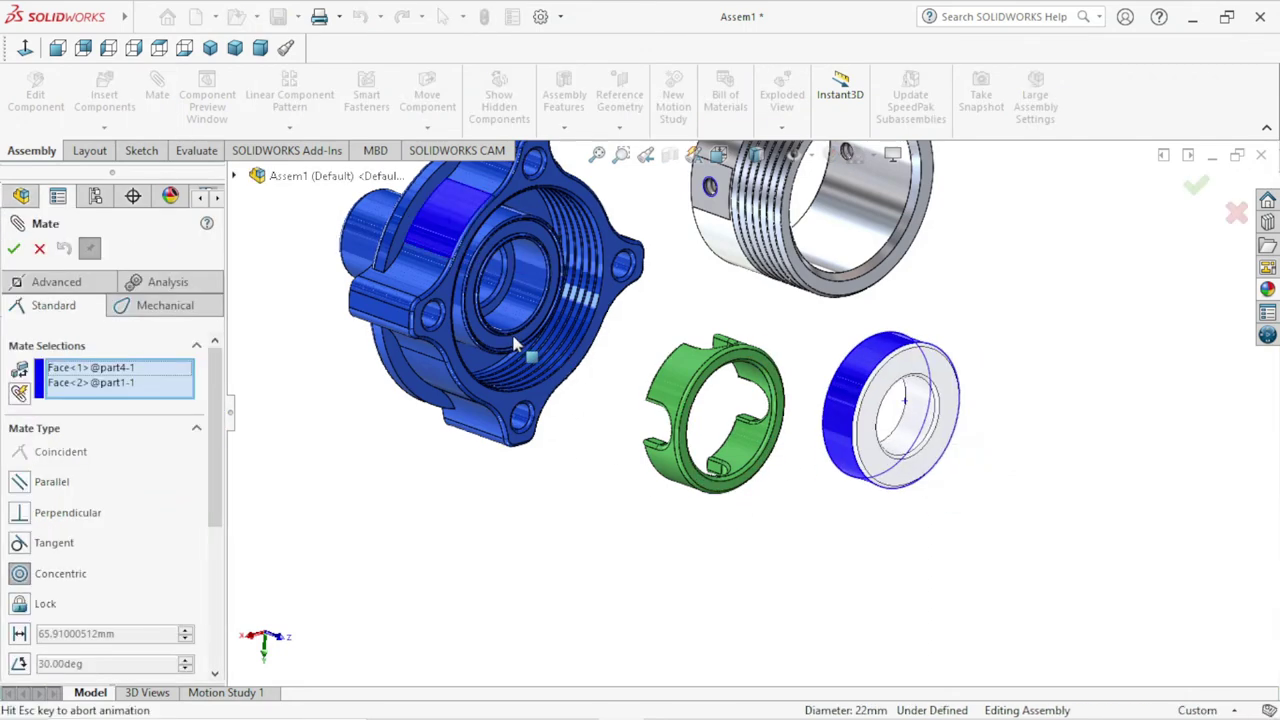
pyautogui.click(15, 250)
pyautogui.moveTo(575, 500)
pyautogui.mouseDown(button='middle')
pyautogui.moveTo(646, 537)
pyautogui.moveTo(646, 471)
pyautogui.moveTo(605, 335)
pyautogui.mouseUp(button='middle')
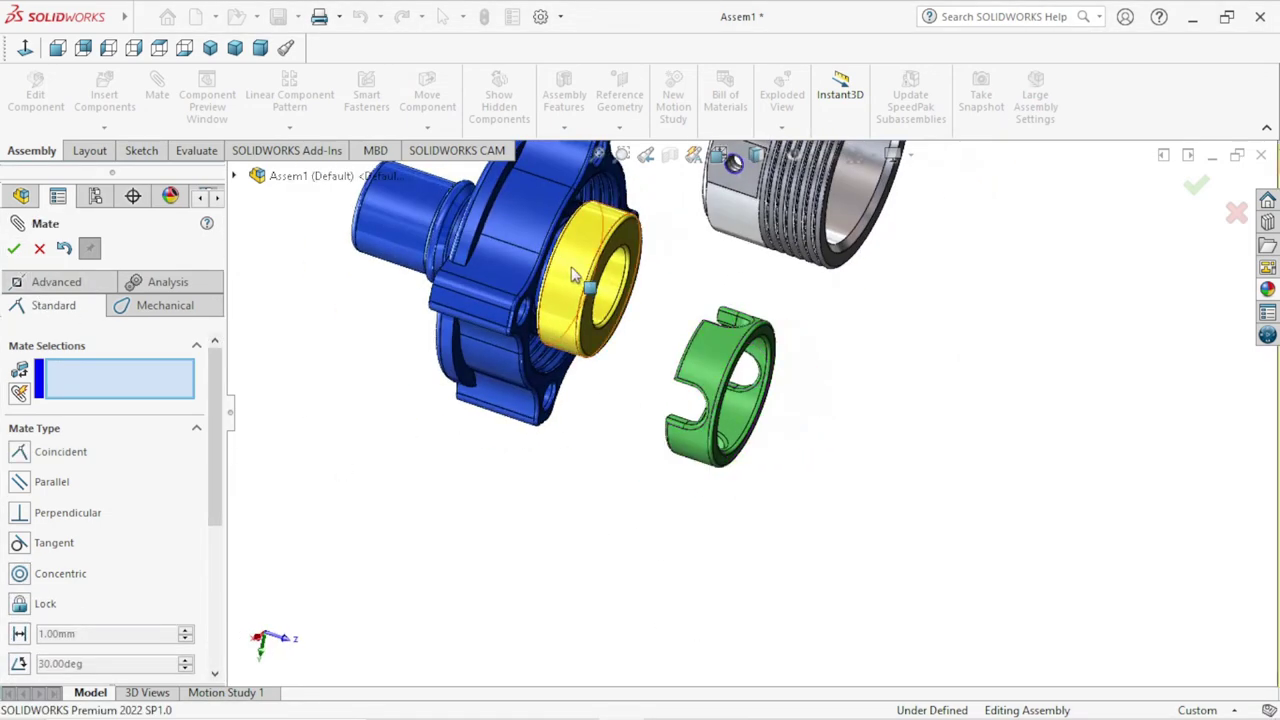
pyautogui.moveTo(605, 335); pyautogui.dragTo(620, 434)
pyautogui.scroll(-2, 610, 318)
pyautogui.moveTo(610, 318)
pyautogui.mouseDown(button='middle')
pyautogui.moveTo(920, 366)
pyautogui.moveTo(588, 285)
pyautogui.mouseUp(button='middle')
pyautogui.scroll(-2, 588, 285)
pyautogui.scroll(-2, 588, 285)
pyautogui.scroll(-2, 588, 285)
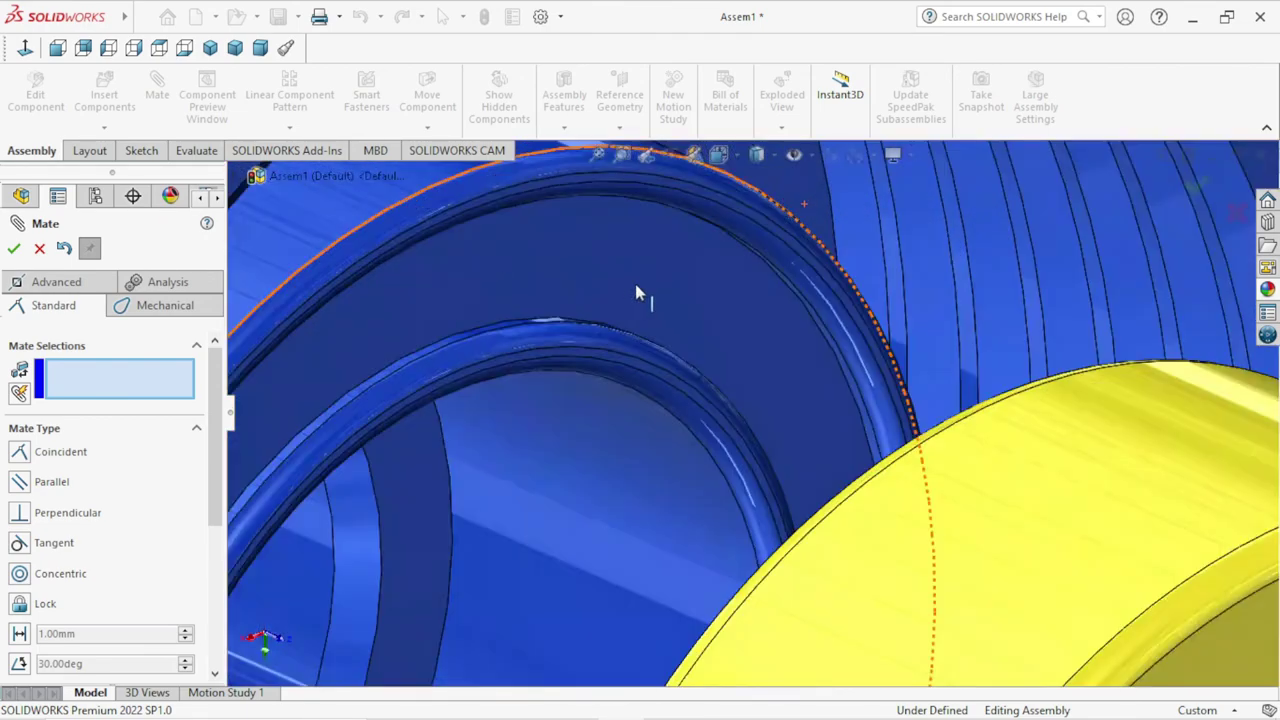
pyautogui.scroll(-2, 640, 291)
pyautogui.scroll(-1, 855, 345)
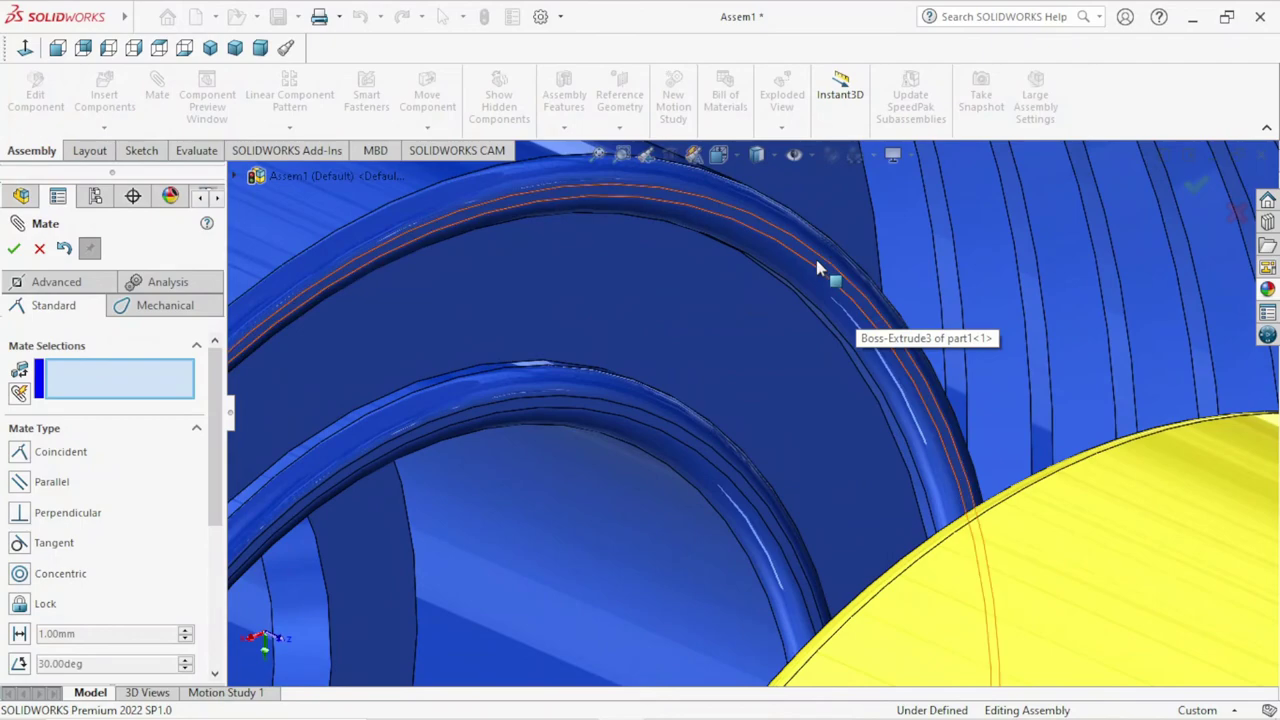
# - Mate the face inside the bore coincident with the yellow ring's face, then exit Mate
pyautogui.click(814, 254)
pyautogui.scroll(3, 791, 383)
pyautogui.scroll(3, 760, 391)
pyautogui.scroll(3, 752, 432)
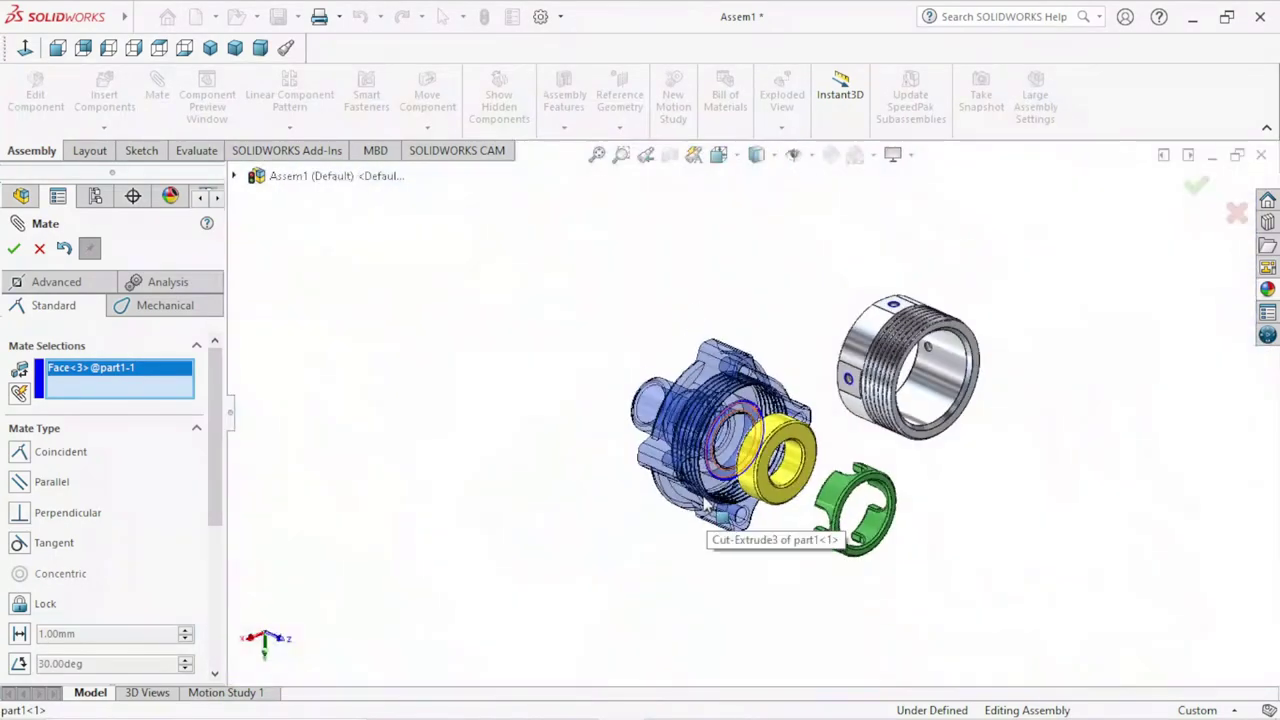
pyautogui.moveTo(745, 525); pyautogui.dragTo(871, 517, button='middle')
pyautogui.scroll(-3, 853, 480)
pyautogui.scroll(-1, 853, 480)
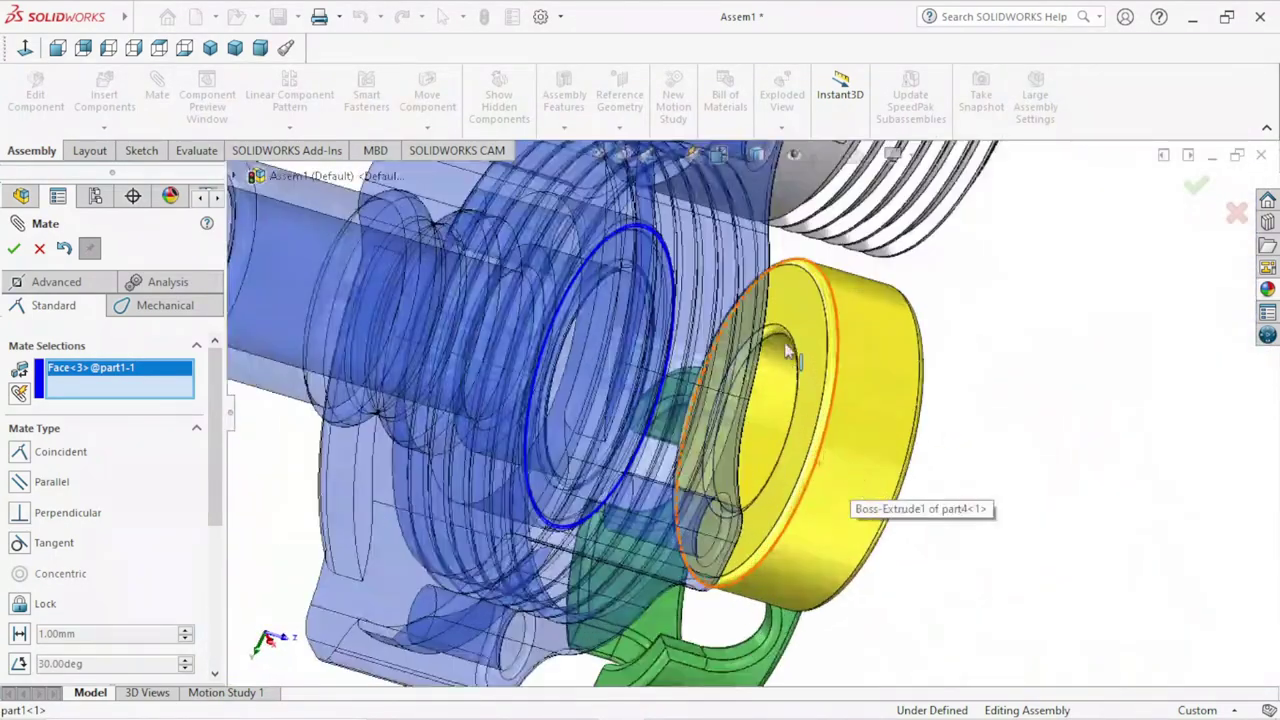
pyautogui.click(808, 306)
pyautogui.scroll(3, 958, 474)
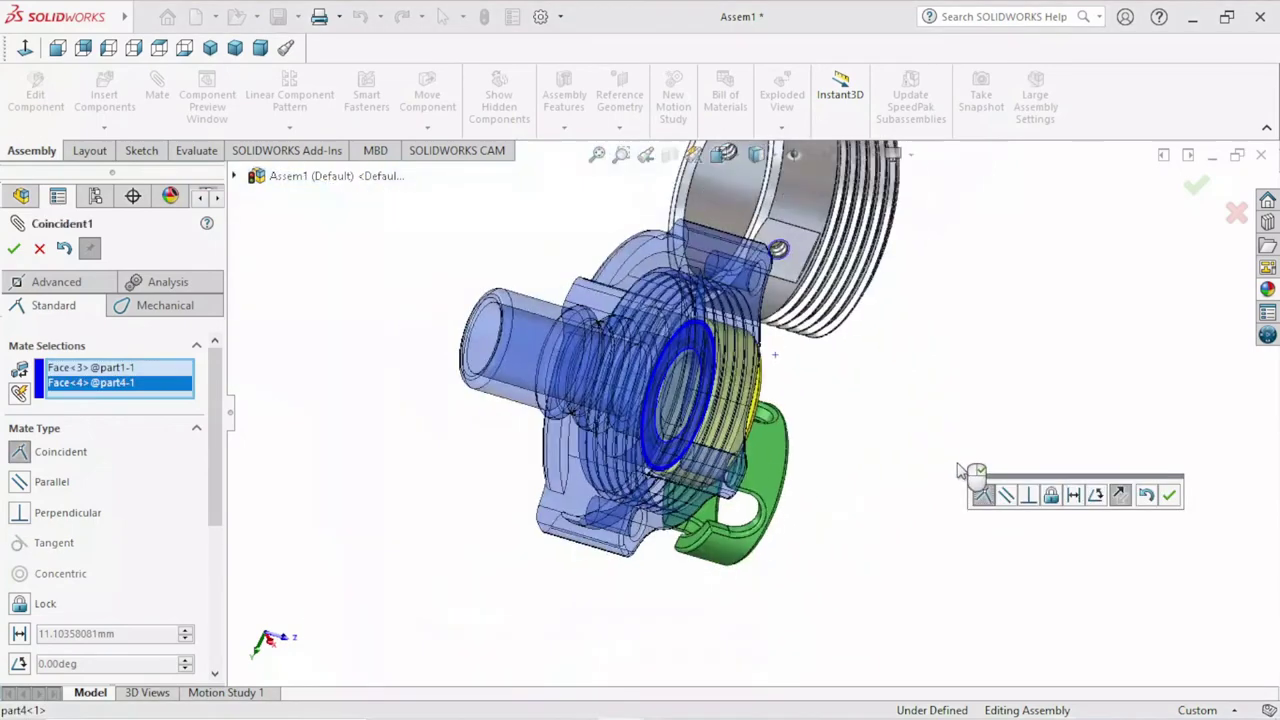
pyautogui.click(1168, 496)
pyautogui.moveTo(1163, 509)
pyautogui.mouseDown(button='middle')
pyautogui.moveTo(806, 479)
pyautogui.moveTo(843, 457)
pyautogui.mouseUp(button='middle')
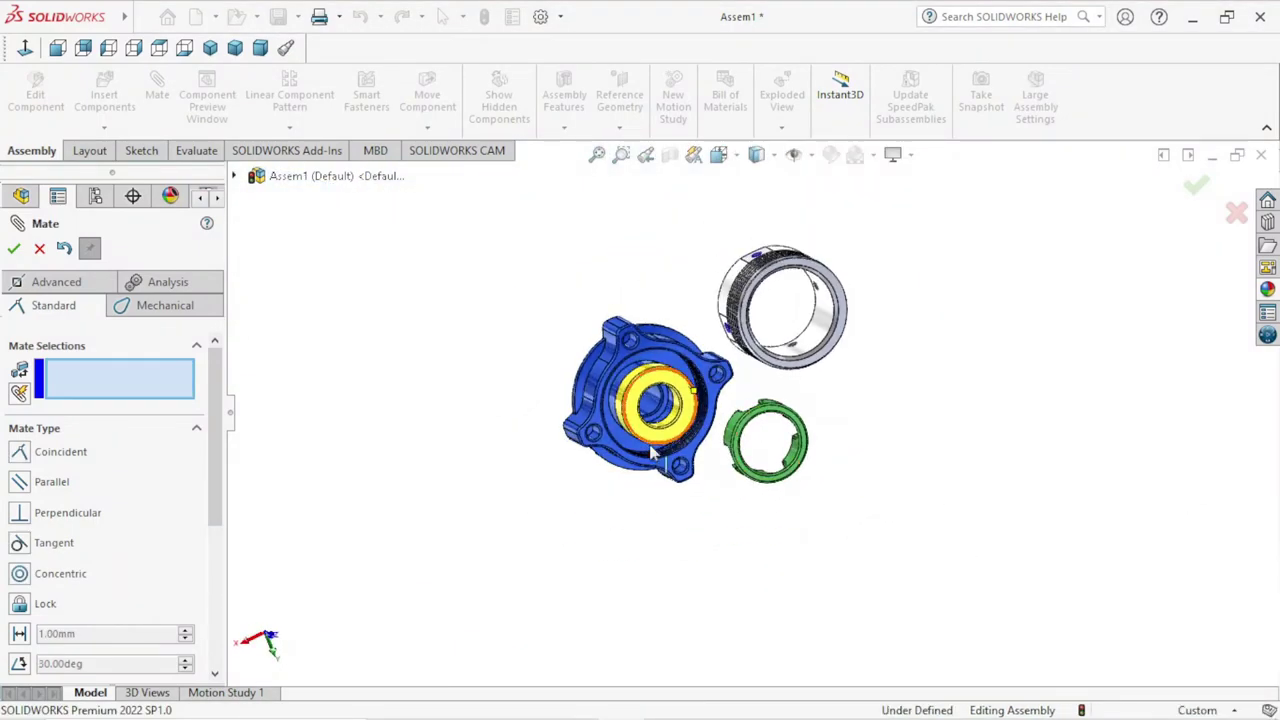
pyautogui.scroll(-3, 671, 449)
pyautogui.scroll(3, 1084, 515)
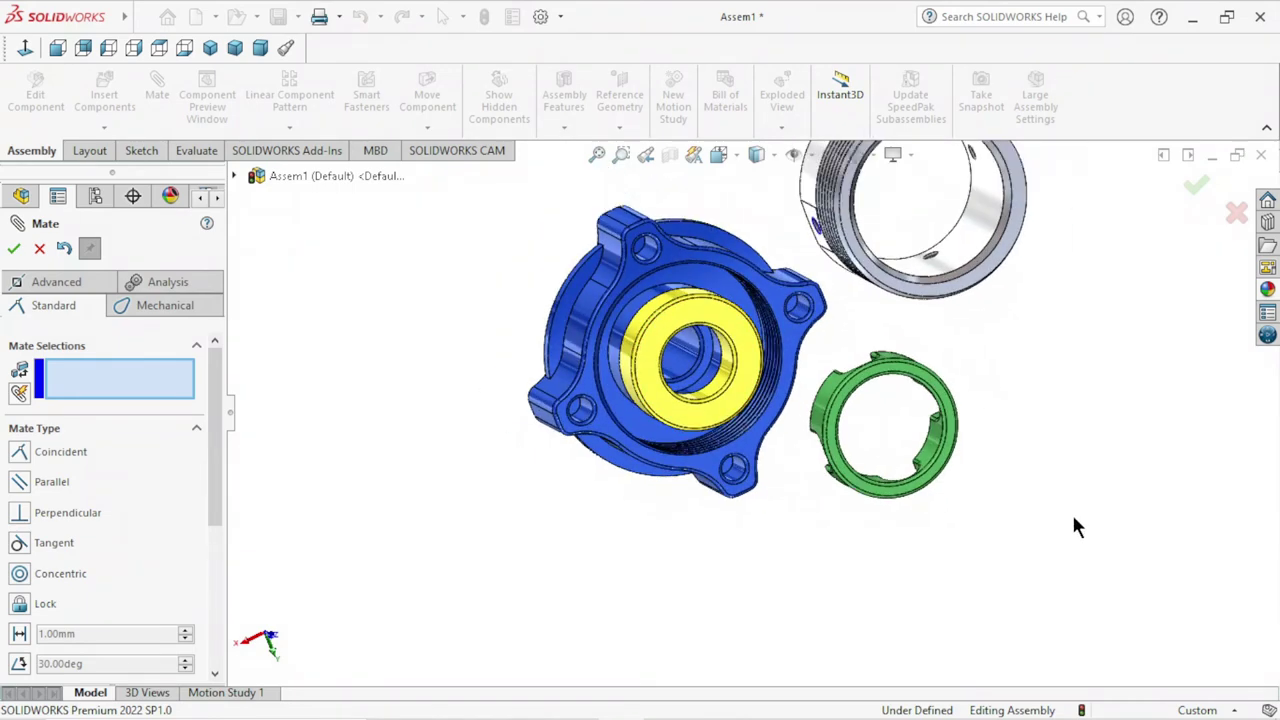
pyautogui.moveTo(1071, 511); pyautogui.dragTo(1088, 531, button='middle')
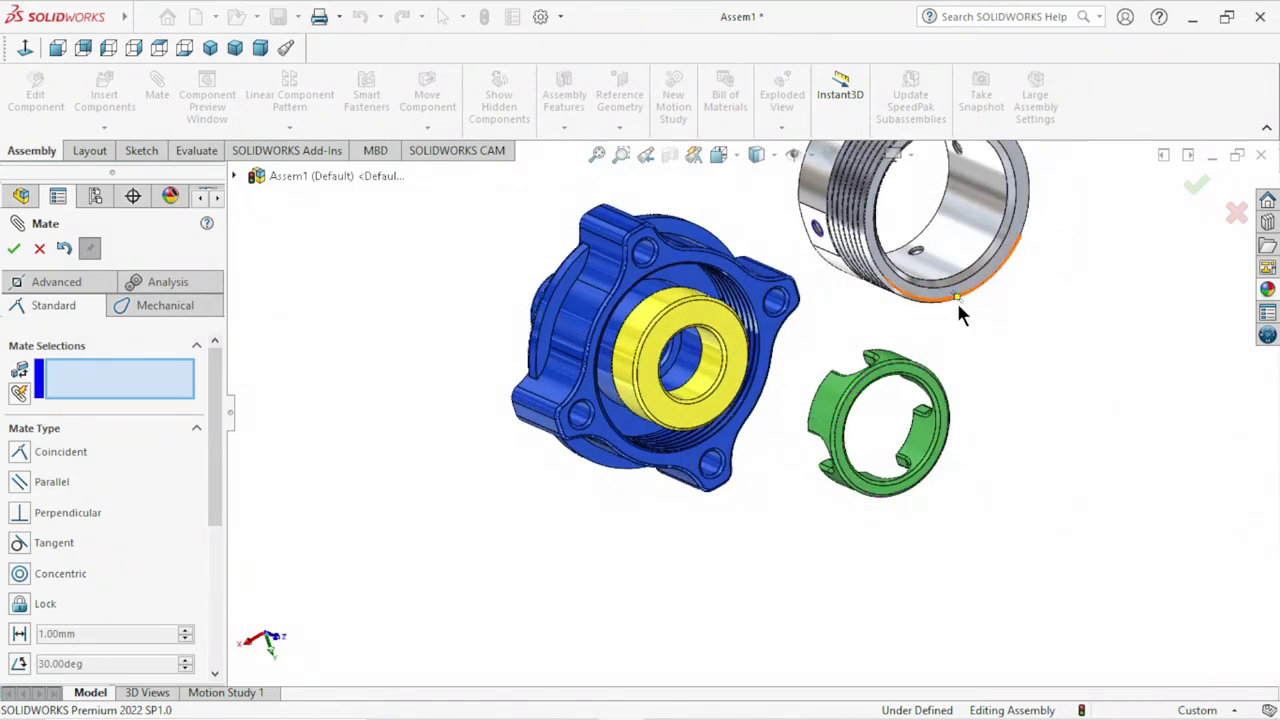
pyautogui.scroll(3, 958, 310)
pyautogui.scroll(1, 935, 343)
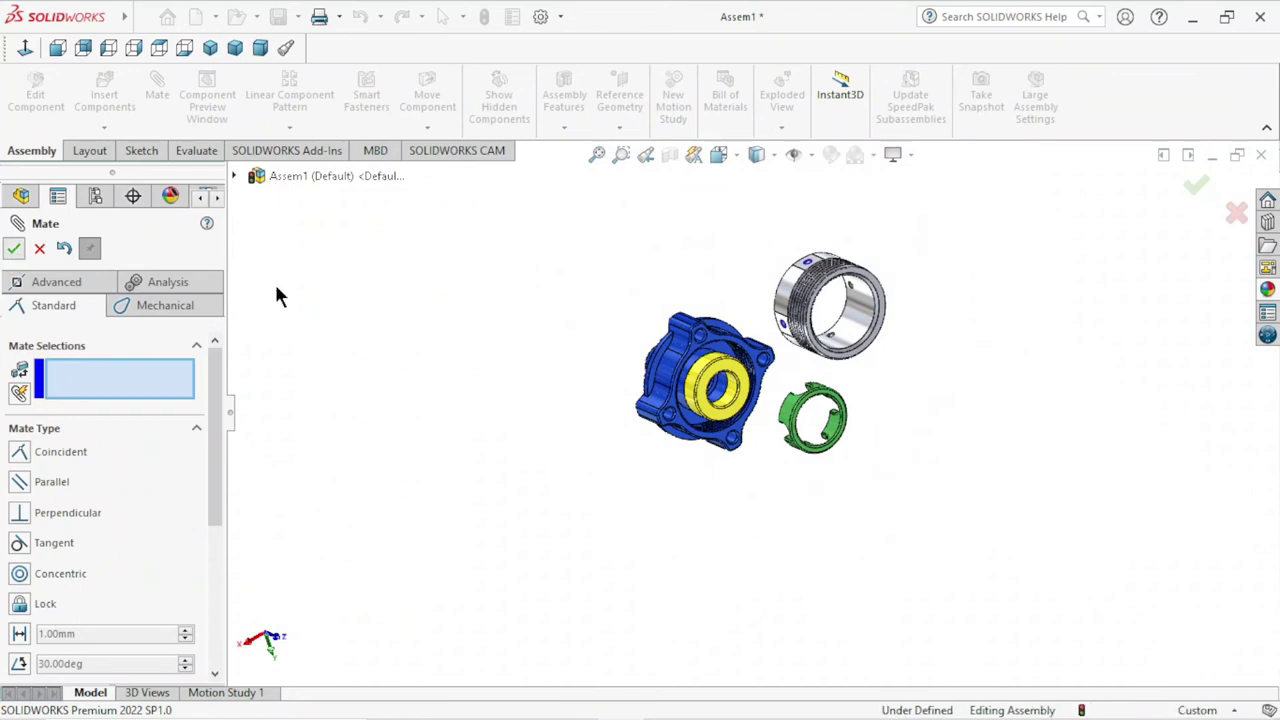
pyautogui.press('Escape')
# - Rotate the silver threaded ring to face the housing
pyautogui.click(427, 127)
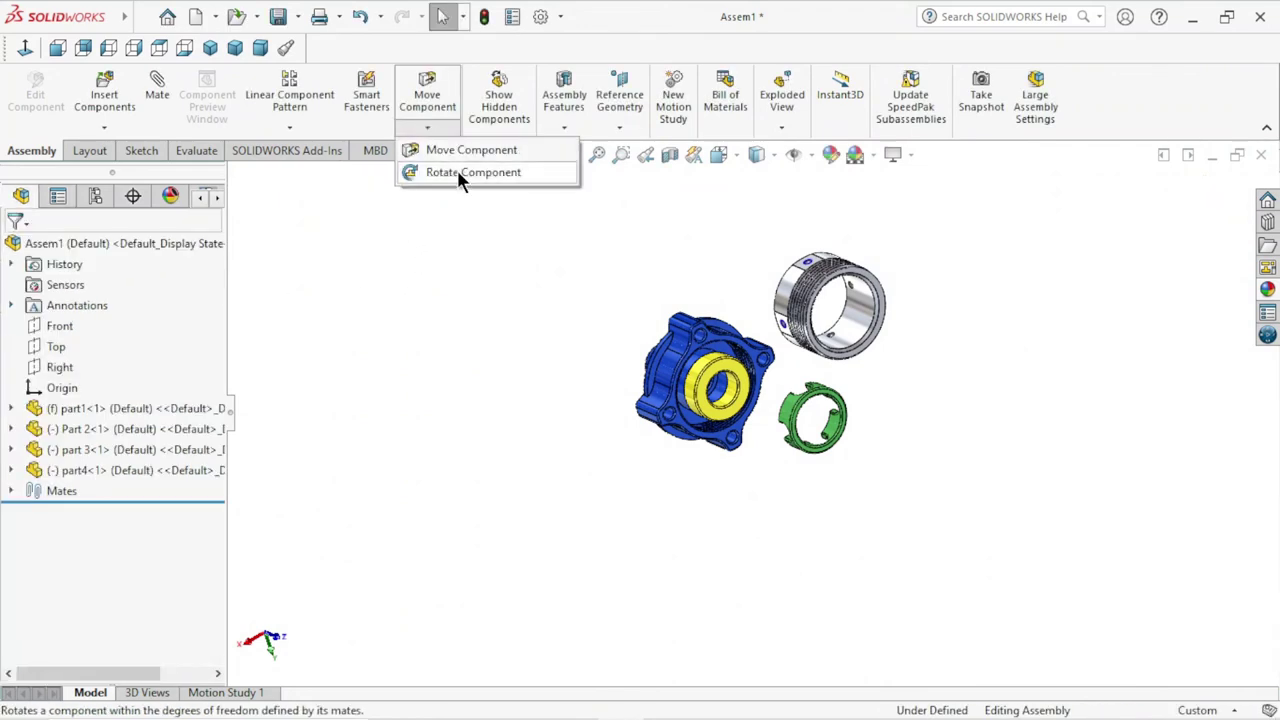
pyautogui.click(457, 171)
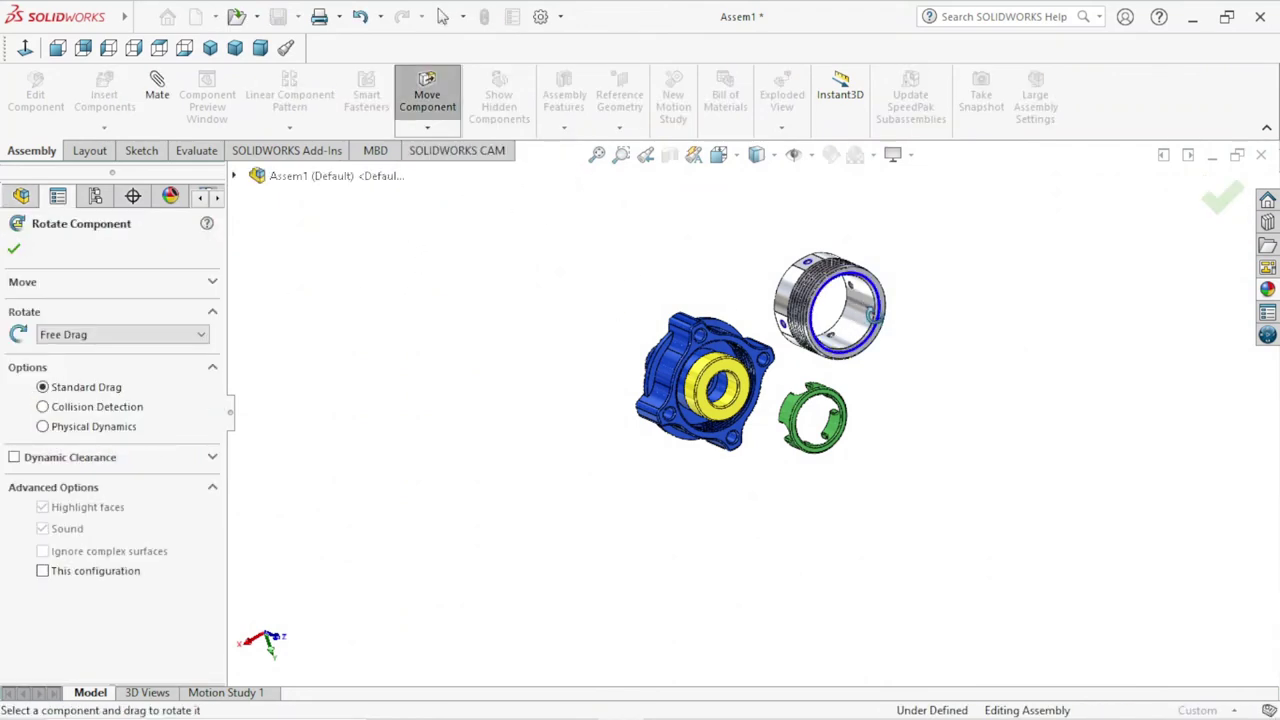
pyautogui.moveTo(872, 312)
pyautogui.mouseDown()
pyautogui.moveTo(850, 318)
pyautogui.moveTo(812, 487)
pyautogui.mouseUp()
pyautogui.scroll(-3, 828, 320)
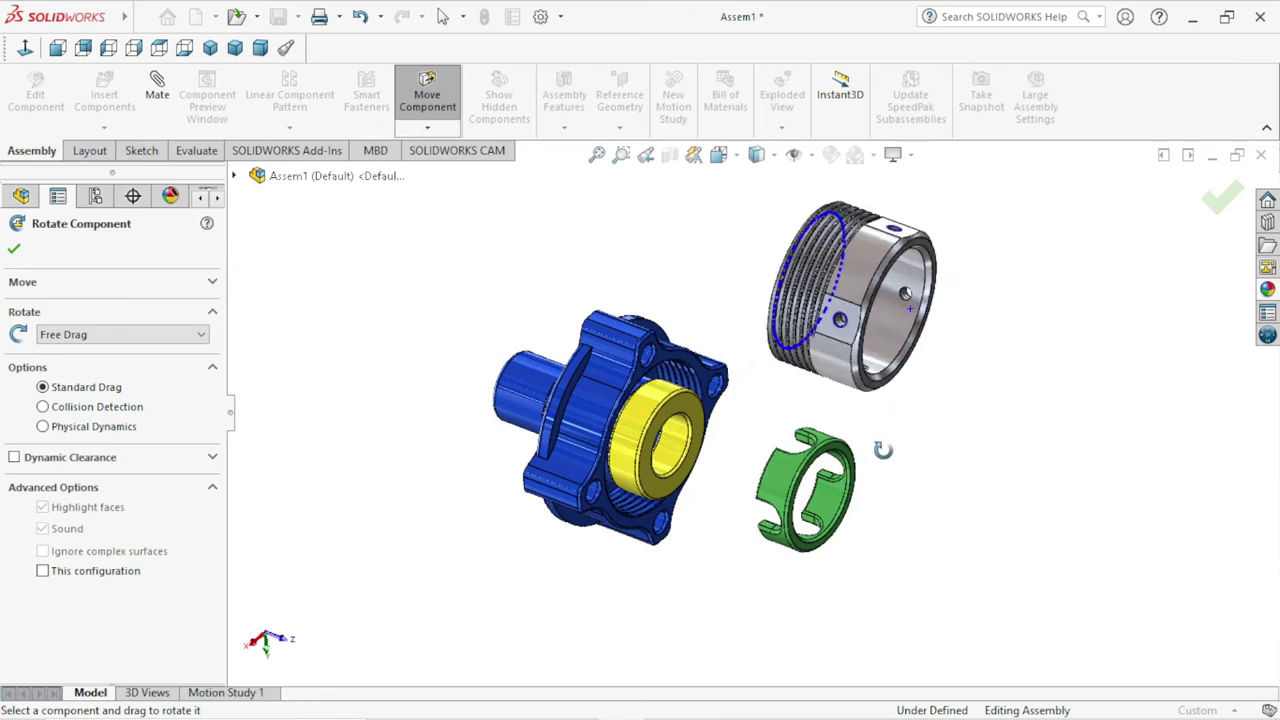
pyautogui.scroll(-1, 784, 497)
pyautogui.scroll(1, 786, 496)
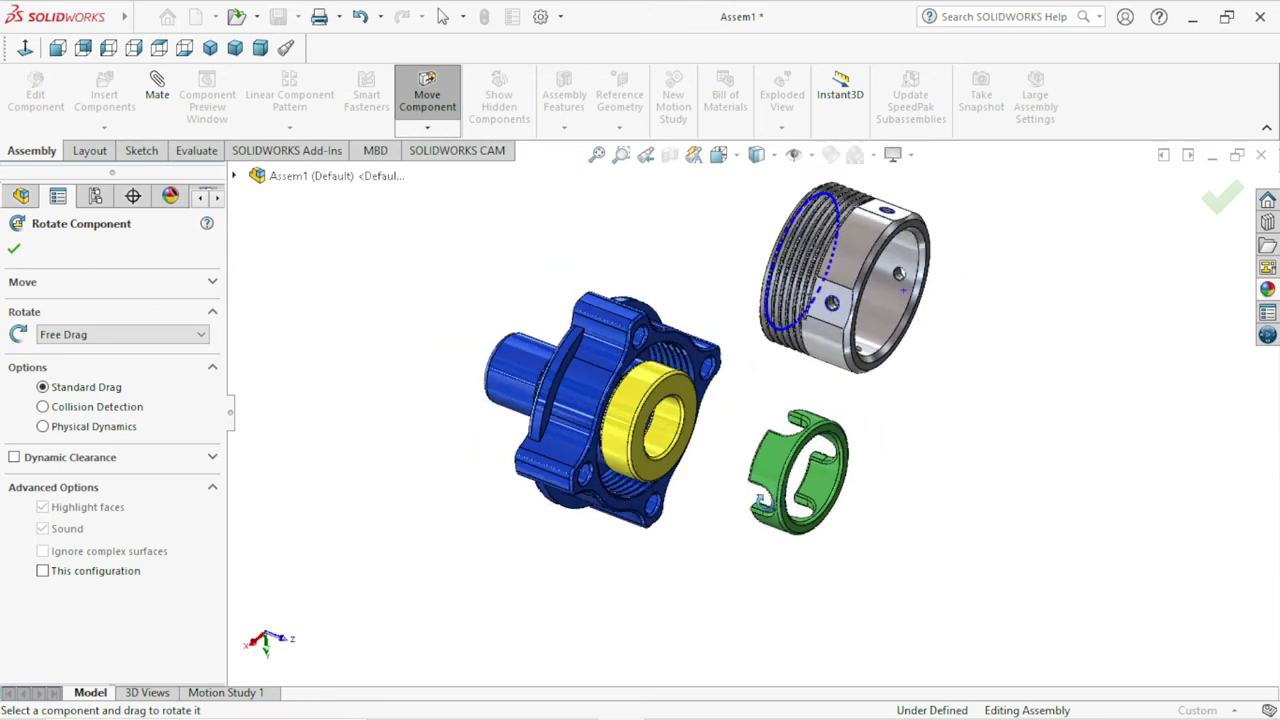
pyautogui.scroll(-1, 742, 487)
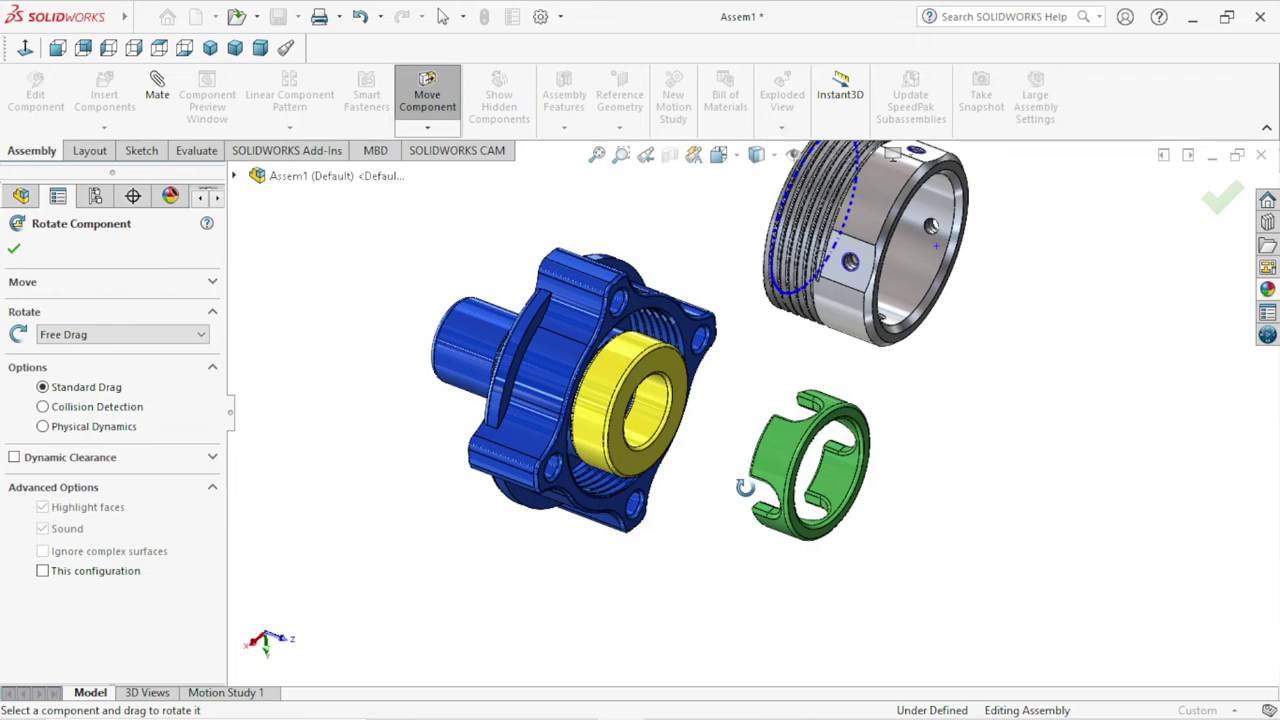
pyautogui.scroll(1, 745, 487)
pyautogui.scroll(1, 745, 487)
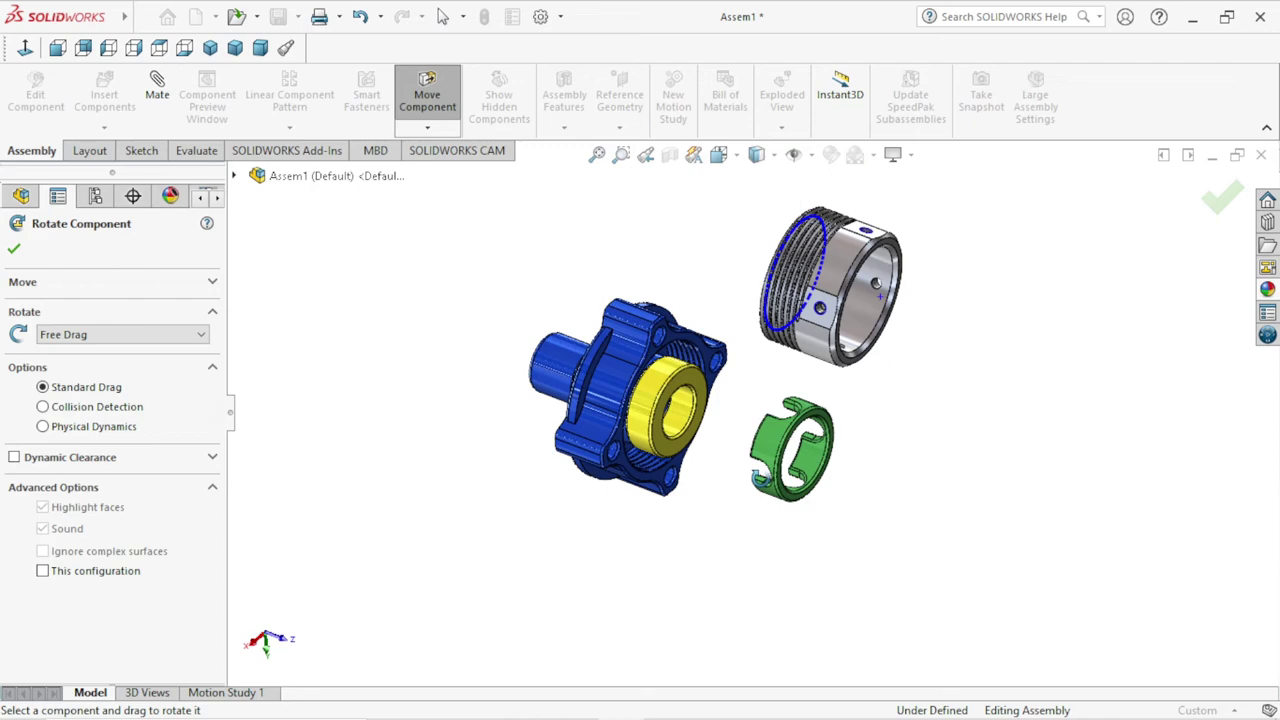
pyautogui.keyDown('ctrl'); pyautogui.moveTo(757, 480); pyautogui.dragTo(760, 445, button='middle'); pyautogui.keyUp('ctrl')
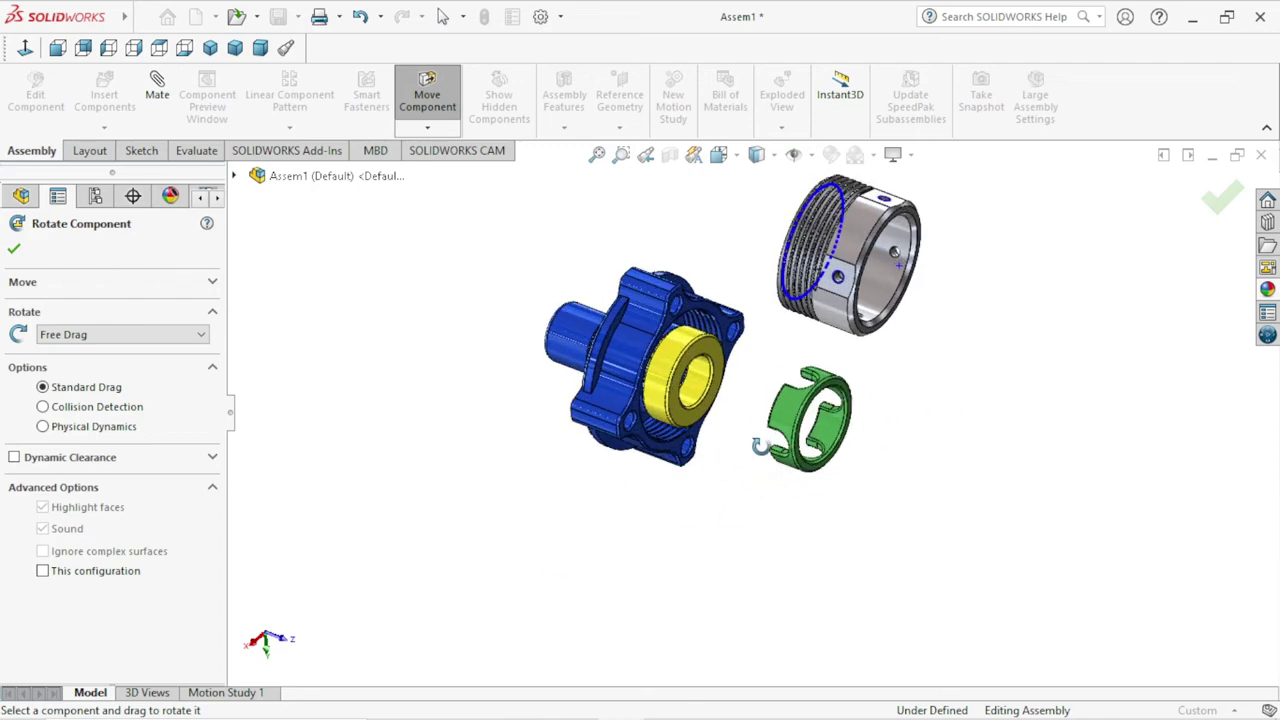
pyautogui.scroll(-2, 840, 430)
pyautogui.moveTo(904, 343)
pyautogui.mouseDown(button='middle')
pyautogui.moveTo(877, 334)
pyautogui.moveTo(926, 380)
pyautogui.moveTo(917, 434)
pyautogui.moveTo(910, 350)
pyautogui.moveTo(845, 240)
pyautogui.mouseUp(button='middle')
pyautogui.scroll(2, 850, 381)
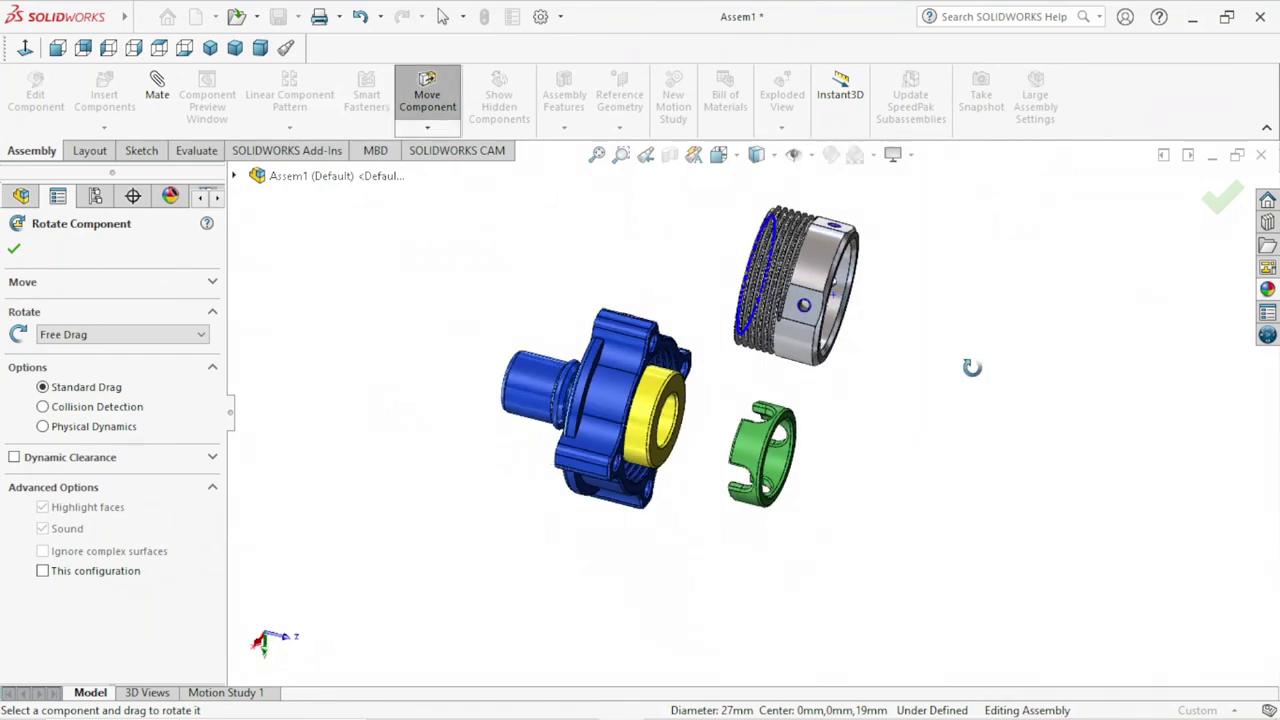
# - Exit rotation and drag the silver threaded ring to the lower right
pyautogui.rightClick(972, 367)
pyautogui.click(965, 372)
pyautogui.moveTo(814, 247); pyautogui.dragTo(933, 461)
pyautogui.scroll(-2, 782, 511)
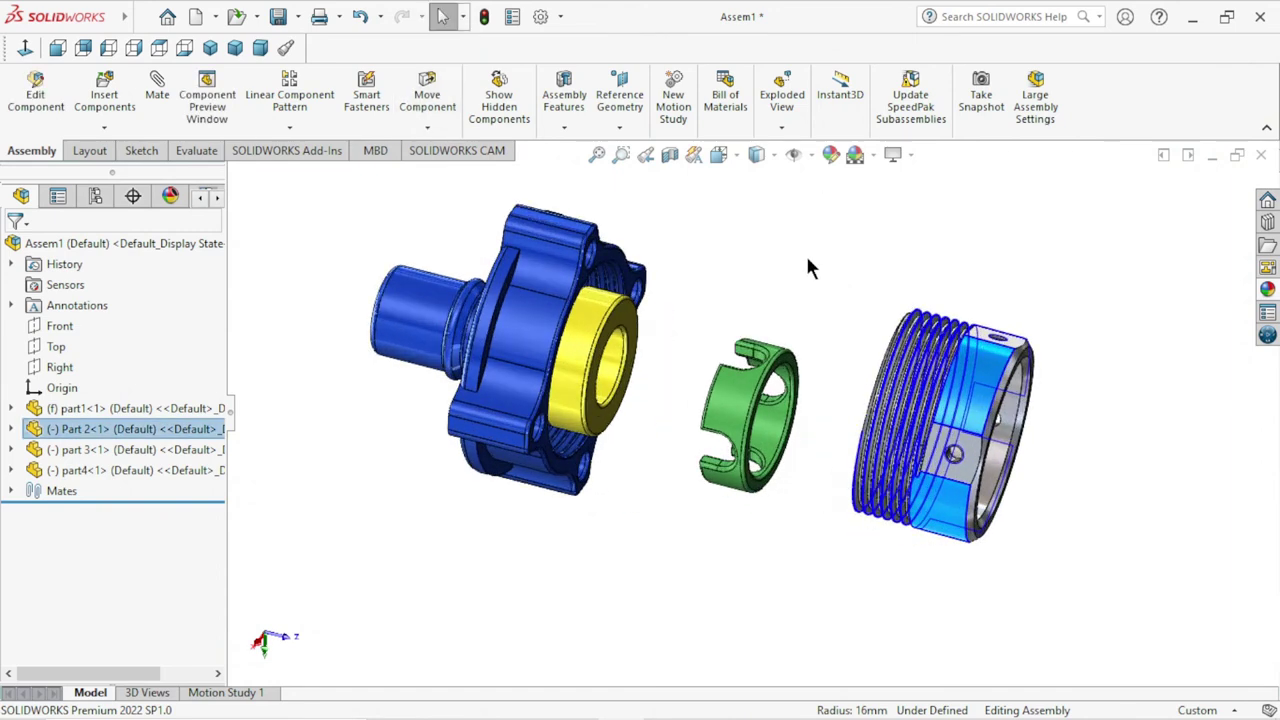
pyautogui.click(810, 267)
# - Rotate the green insert to face the threaded ring
pyautogui.click(720, 403)
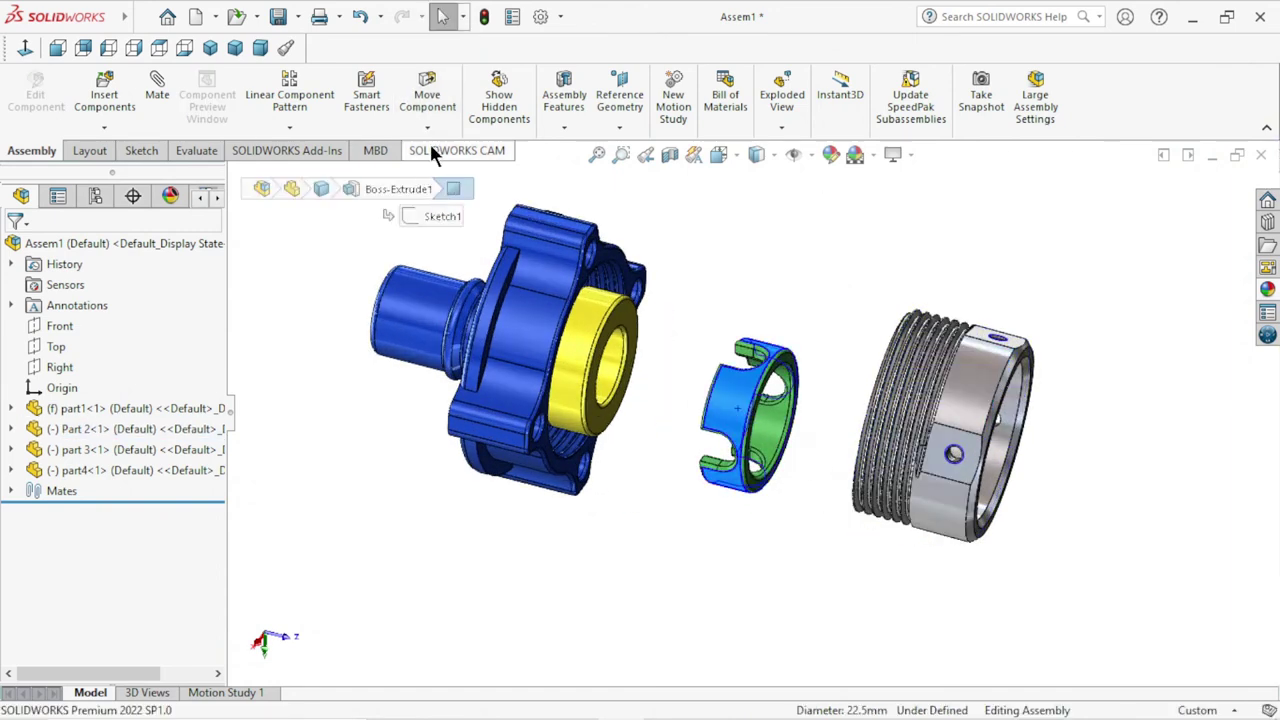
pyautogui.click(428, 128)
pyautogui.click(444, 172)
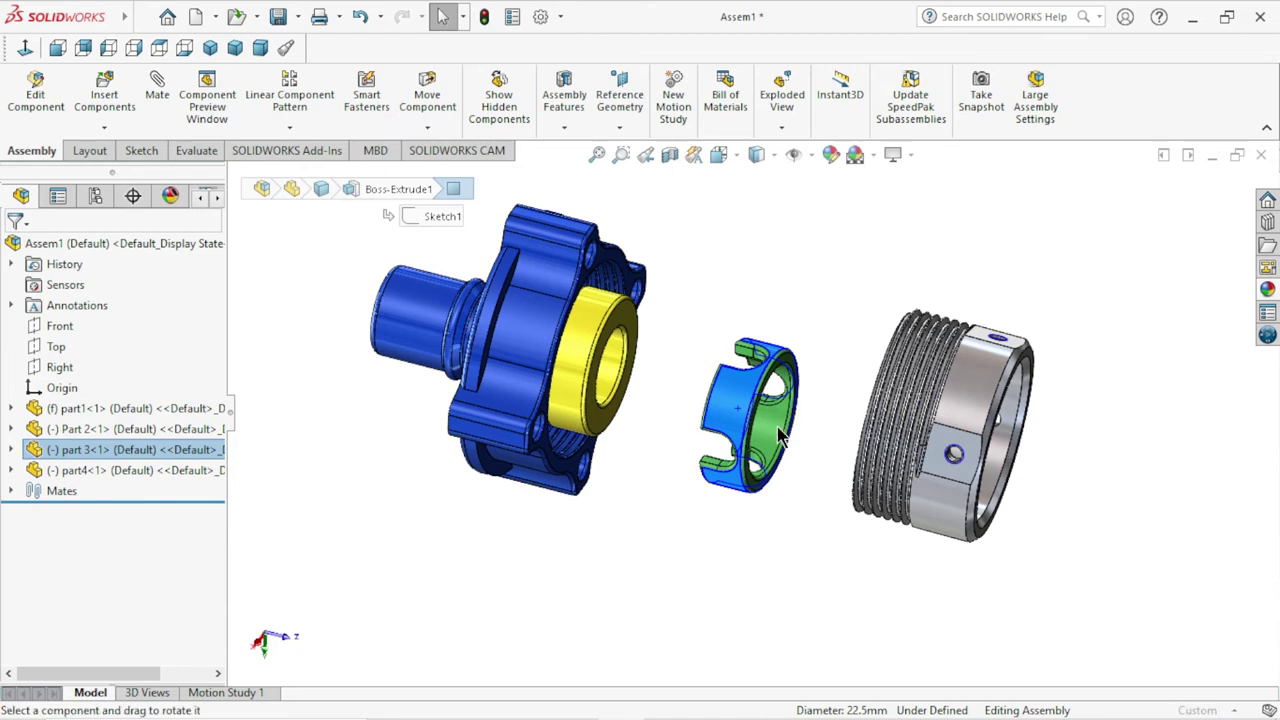
pyautogui.moveTo(780, 437)
pyautogui.mouseDown()
pyautogui.moveTo(708, 397)
pyautogui.moveTo(675, 496)
pyautogui.mouseUp()
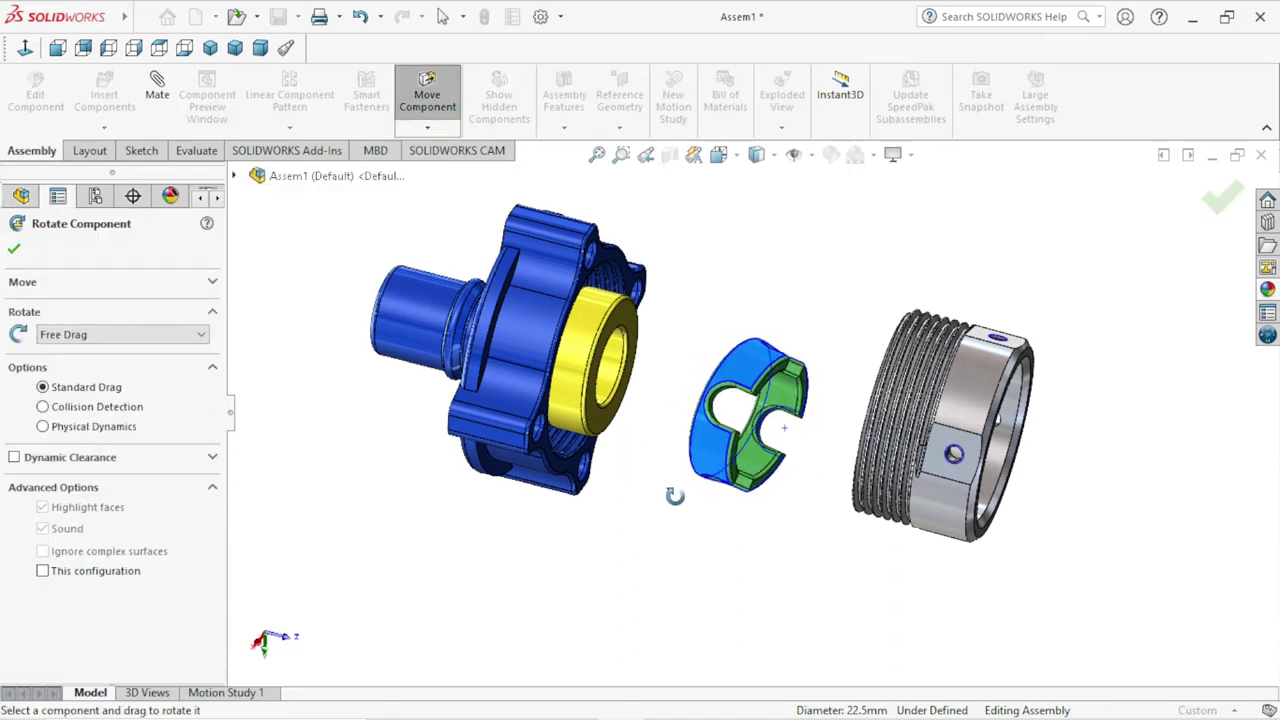
pyautogui.moveTo(675, 496); pyautogui.dragTo(700, 430)
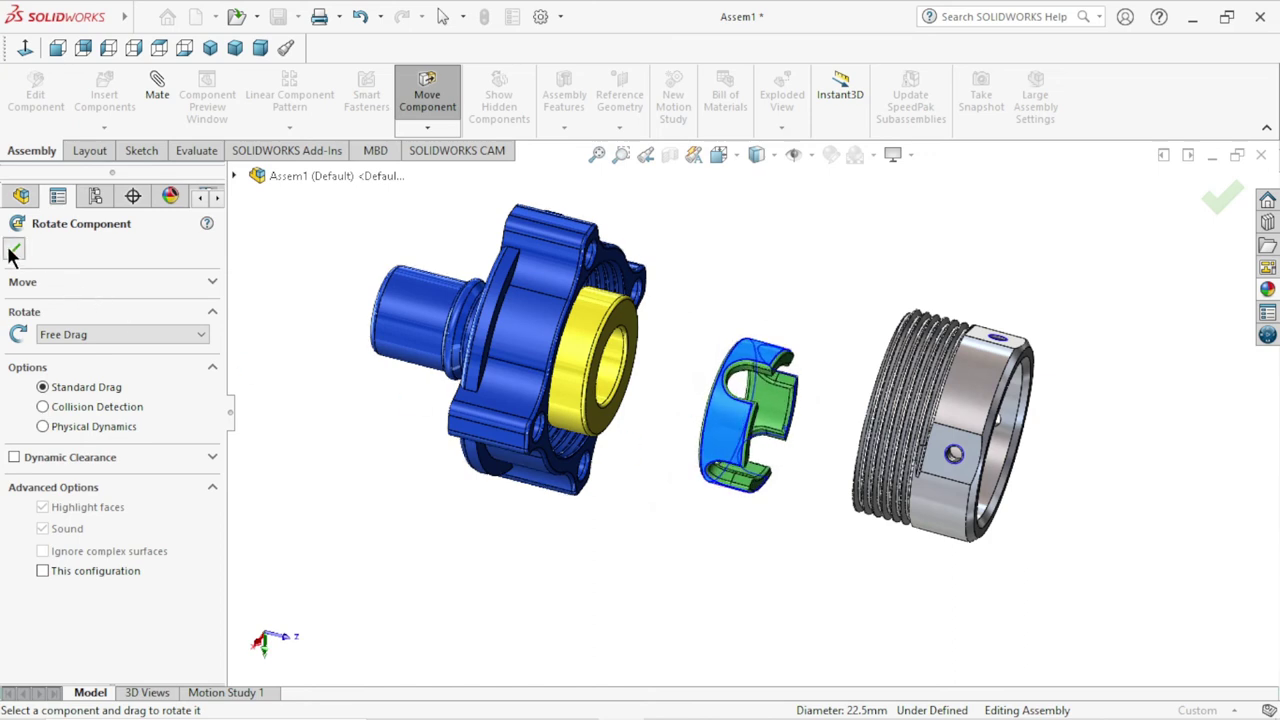
pyautogui.press('Escape')
pyautogui.scroll(-2, 760, 493)
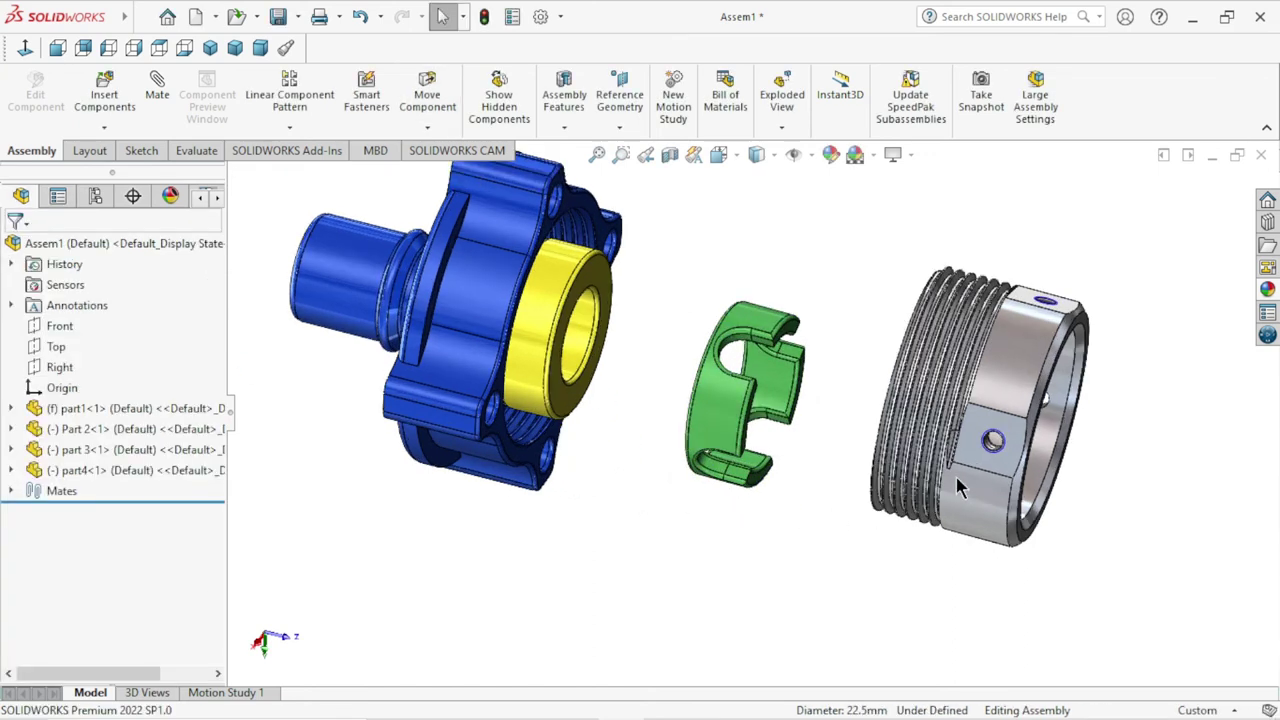
# - Mate the green insert's face concentric with the silver threaded ring's bore
pyautogui.click(162, 95)
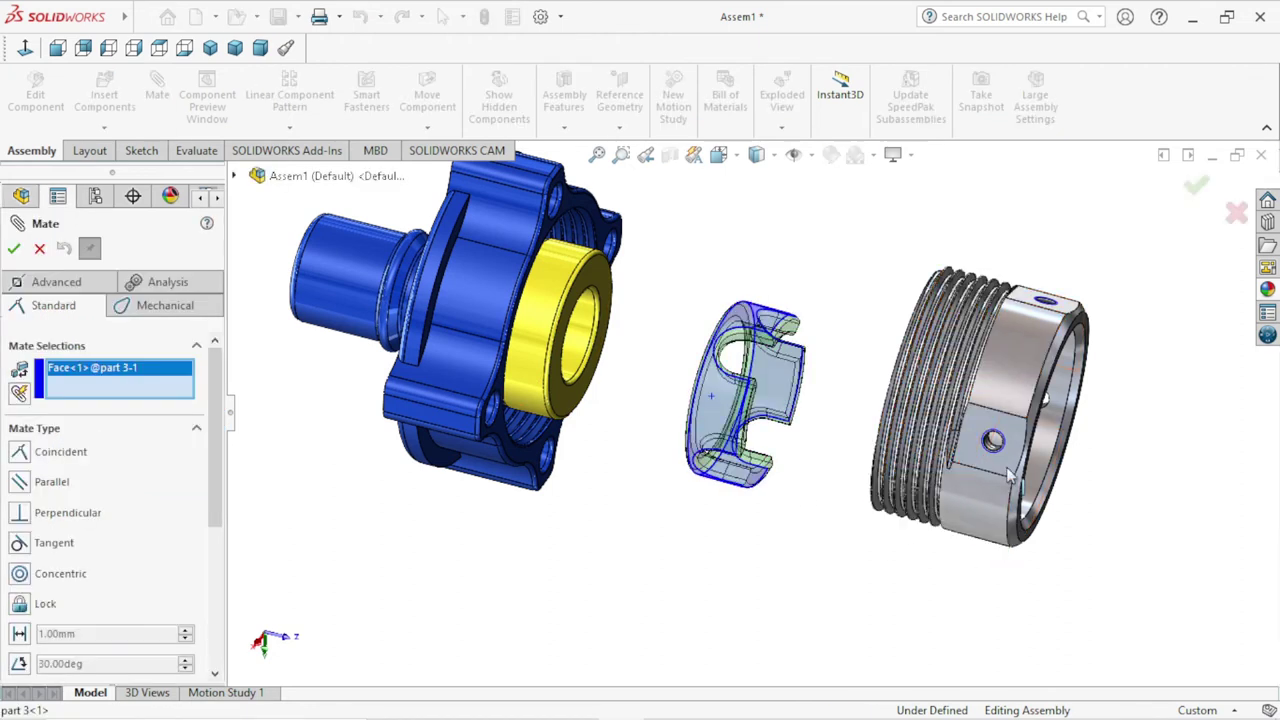
pyautogui.click(1035, 378)
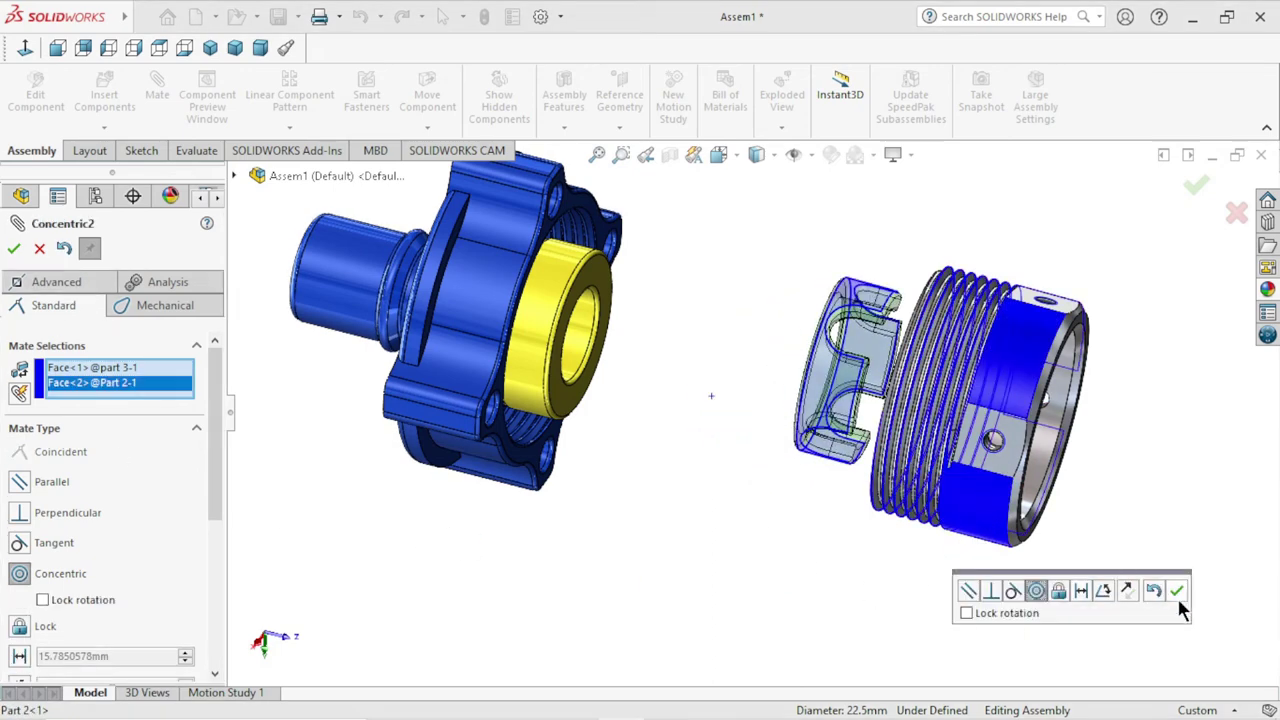
pyautogui.click(1177, 592)
# - Align the insert's hole with the ring's tapped hole using a second Concentric mate (Concentric3)
pyautogui.moveTo(1066, 563)
pyautogui.mouseDown(button='middle')
pyautogui.moveTo(949, 561)
pyautogui.moveTo(991, 486)
pyautogui.mouseUp(button='middle')
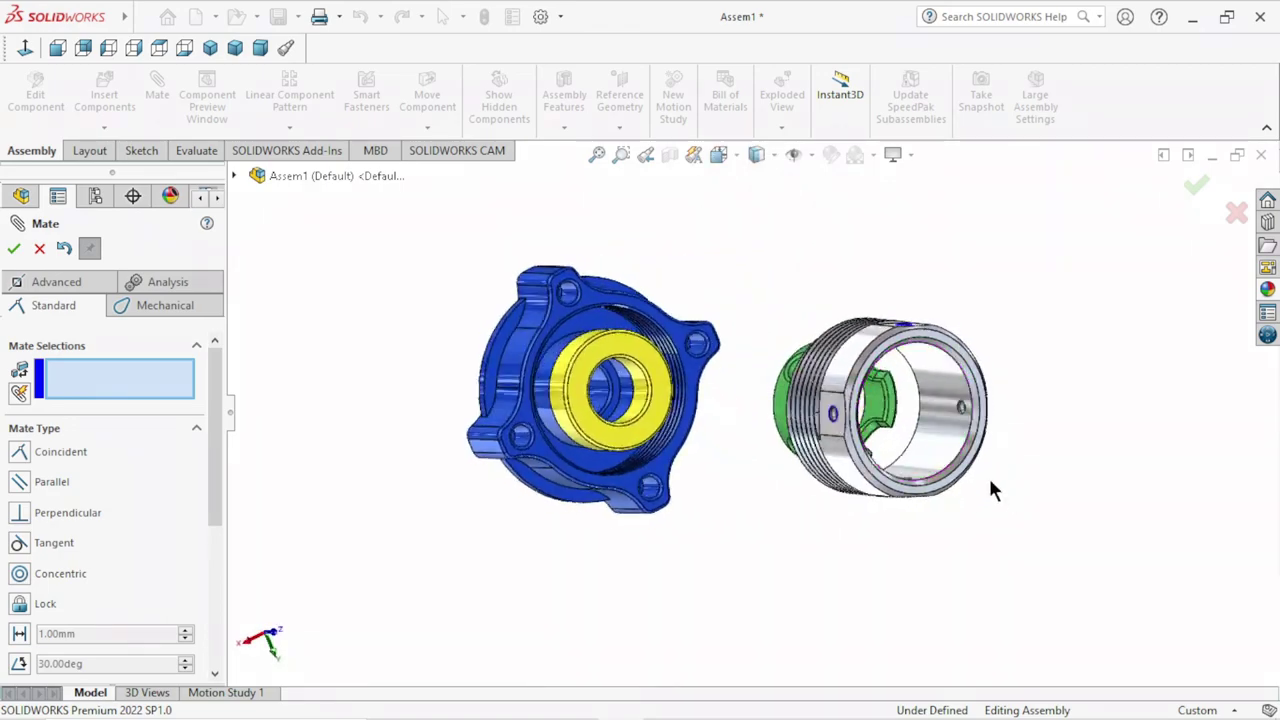
pyautogui.moveTo(957, 445)
pyautogui.mouseDown(button='middle')
pyautogui.moveTo(891, 443)
pyautogui.moveTo(897, 497)
pyautogui.mouseUp(button='middle')
pyautogui.scroll(-3, 897, 497)
pyautogui.scroll(-2, 830, 440)
pyautogui.scroll(-3, 790, 360)
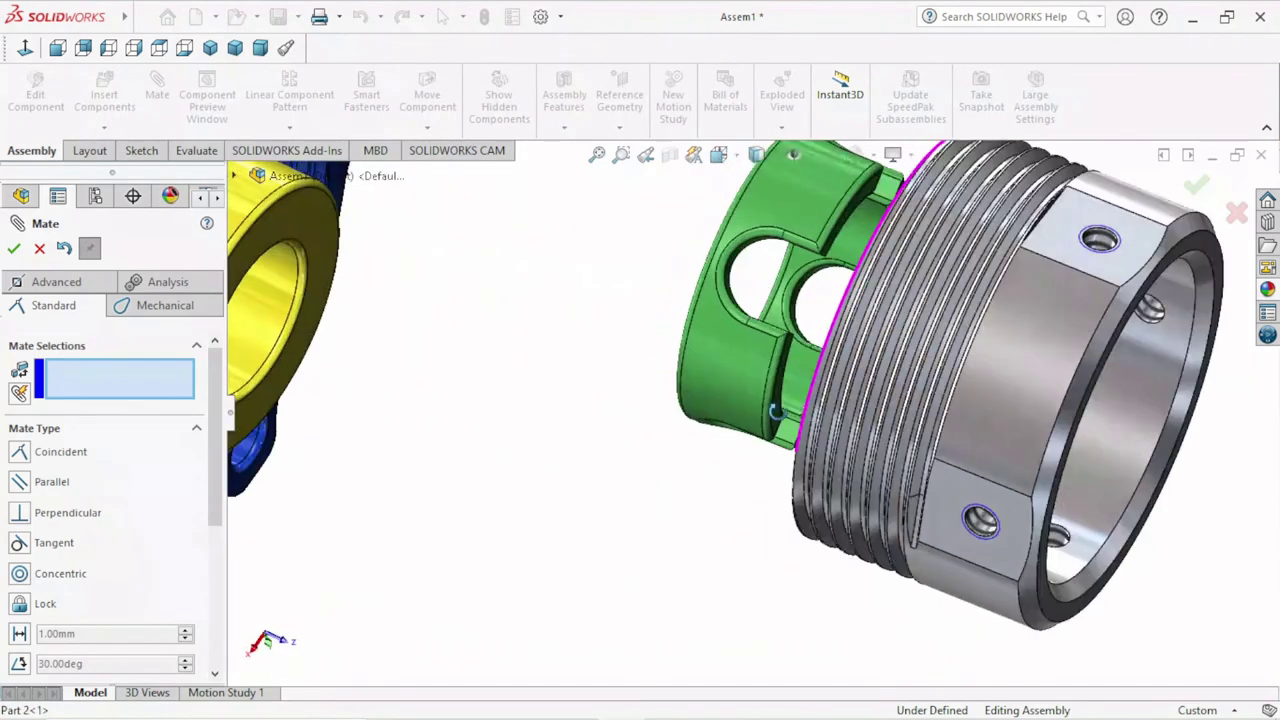
pyautogui.scroll(-2, 750, 290)
pyautogui.scroll(-3, 749, 286)
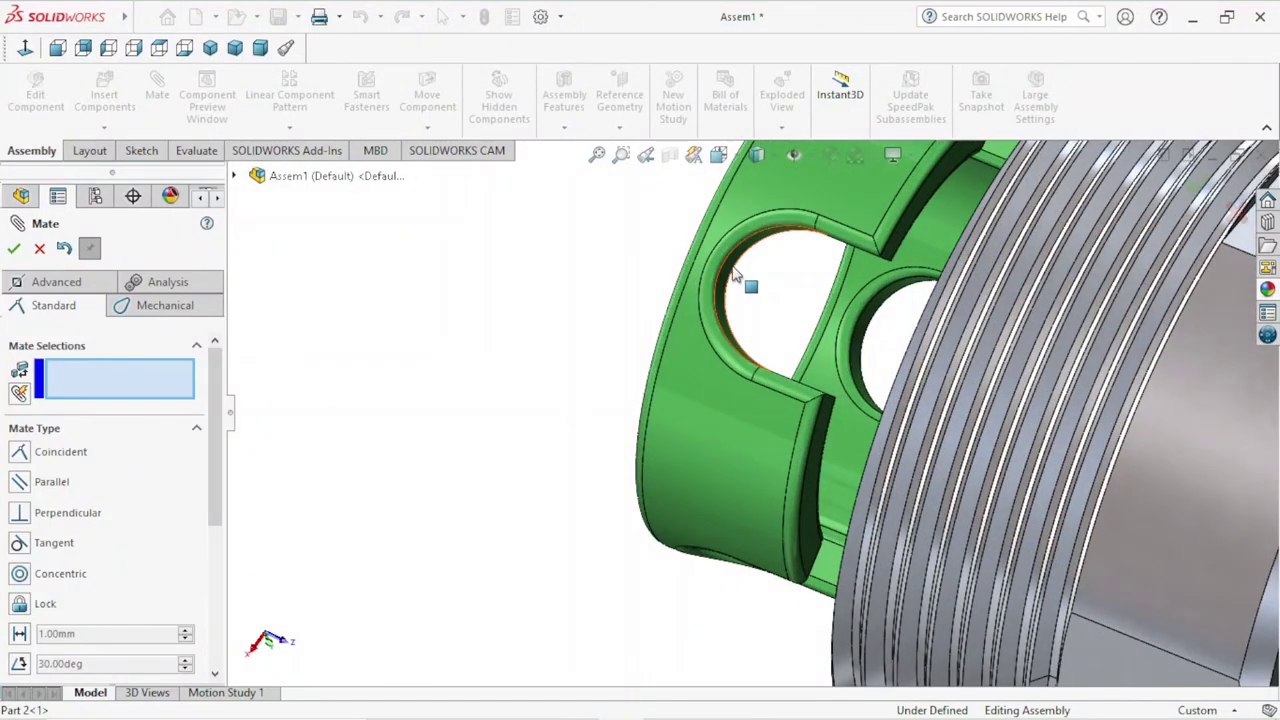
pyautogui.scroll(5, 735, 275)
pyautogui.scroll(2, 830, 470)
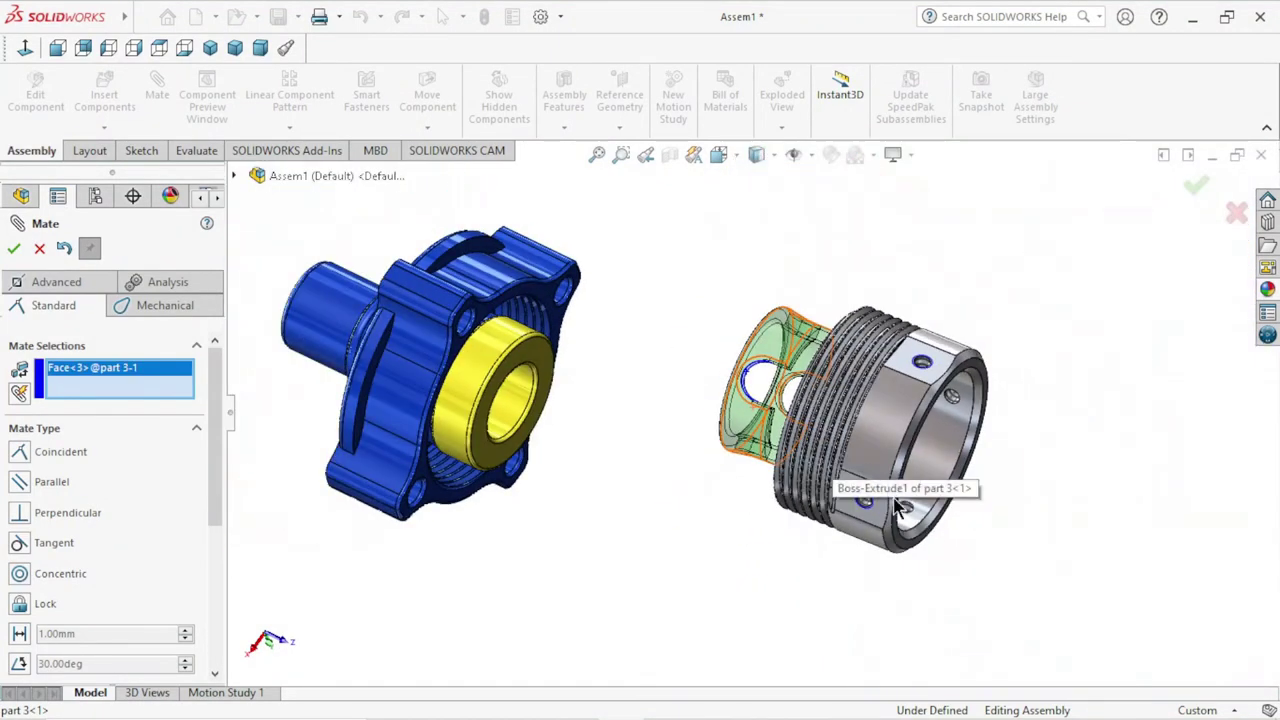
pyautogui.scroll(-4, 900, 537)
pyautogui.scroll(-3, 840, 500)
pyautogui.scroll(-2, 799, 478)
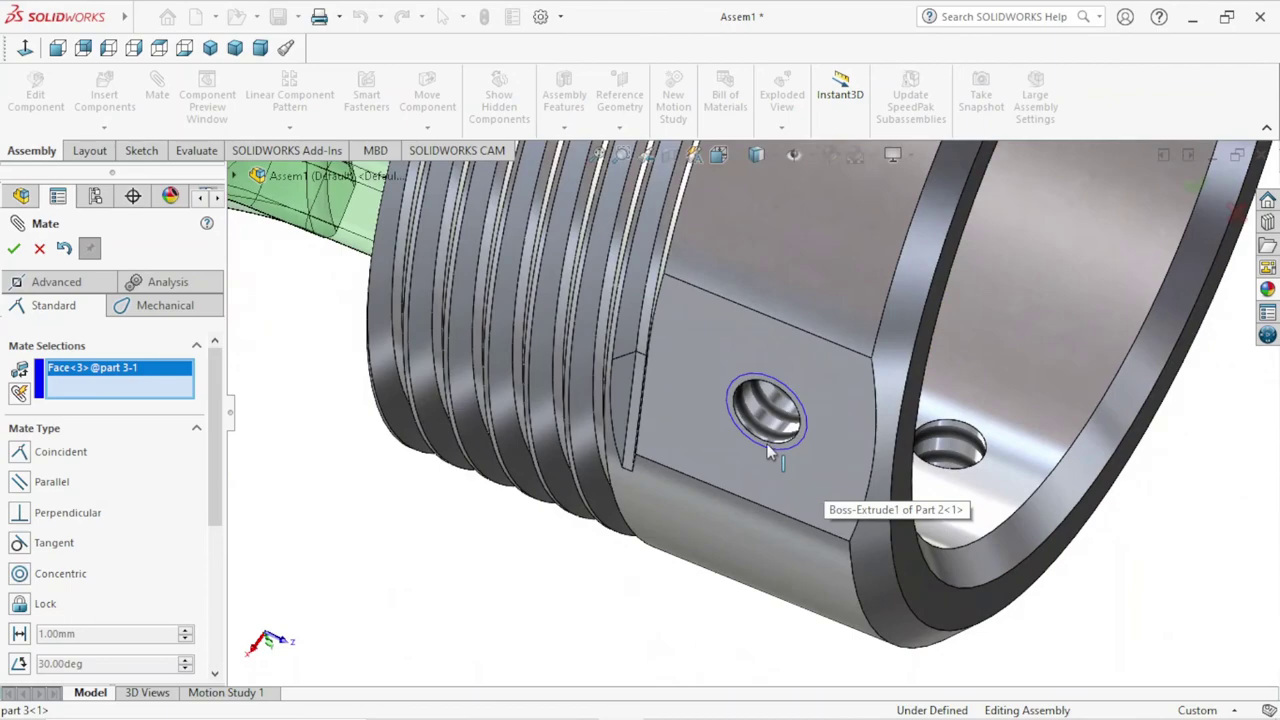
pyautogui.click(770, 448)
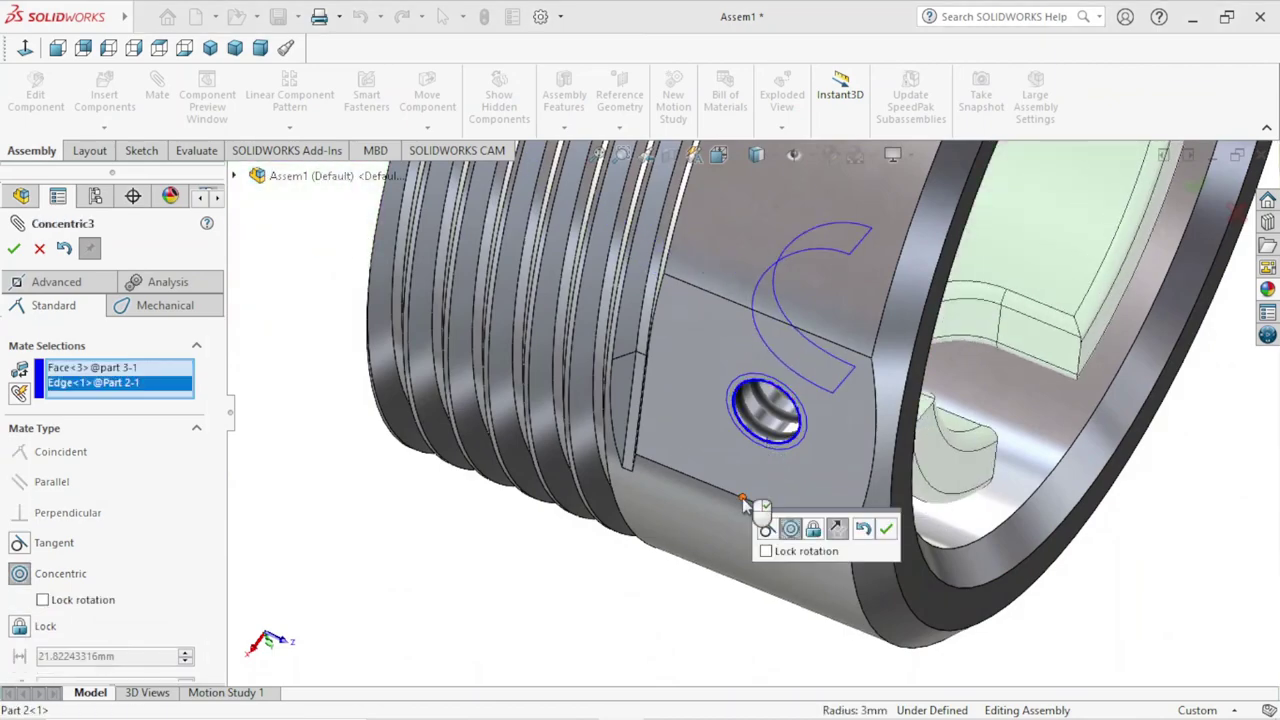
pyautogui.scroll(3, 750, 470)
pyautogui.moveTo(1023, 391)
pyautogui.mouseDown(button='middle')
pyautogui.moveTo(850, 400)
pyautogui.moveTo(850, 459)
pyautogui.moveTo(899, 528)
pyautogui.moveTo(836, 524)
pyautogui.moveTo(990, 290)
pyautogui.moveTo(871, 538)
pyautogui.moveTo(1037, 489)
pyautogui.moveTo(1145, 388)
pyautogui.mouseUp(button='middle')
pyautogui.click(886, 528)
pyautogui.scroll(3, 875, 540)
# - Make the silver ring's outer cylindrical face concentric with the blue housing's bore (Concentric4)
pyautogui.scroll(-2, 1145, 388)
pyautogui.scroll(-2, 1147, 463)
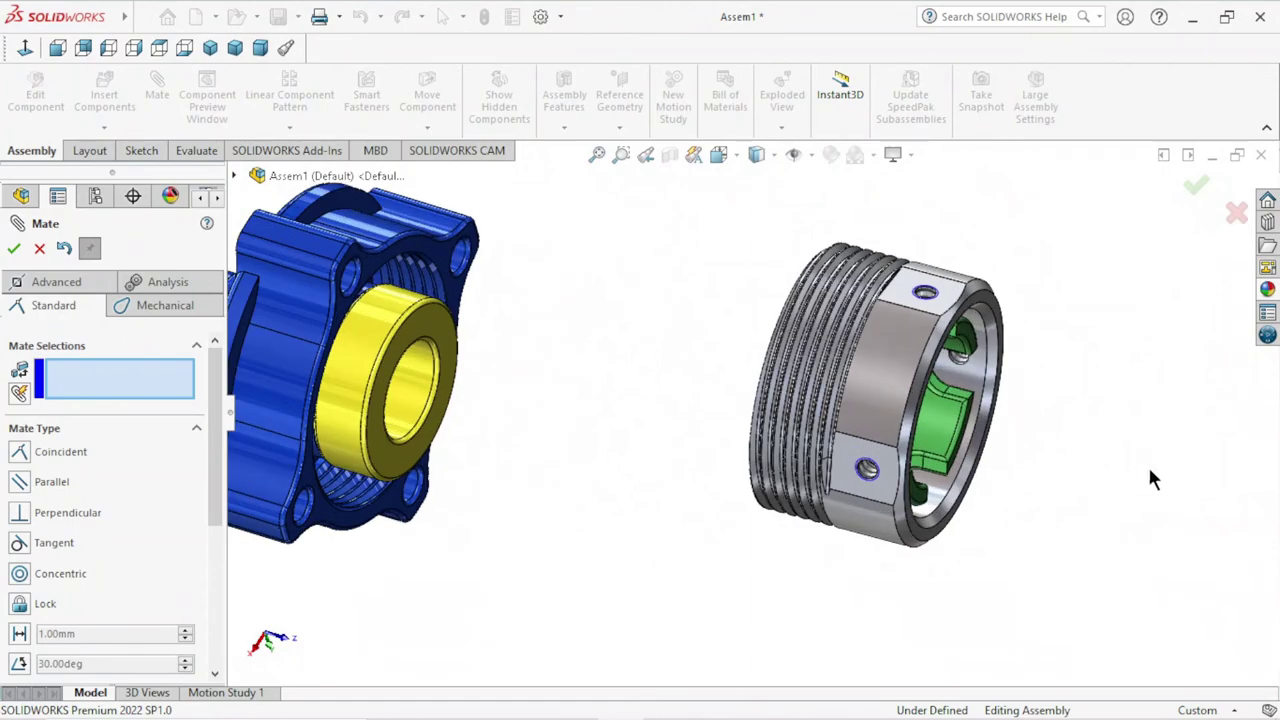
pyautogui.moveTo(1121, 470)
pyautogui.mouseDown(button='middle')
pyautogui.moveTo(1080, 413)
pyautogui.moveTo(1100, 349)
pyautogui.moveTo(1083, 363)
pyautogui.mouseUp(button='middle')
pyautogui.scroll(2, 883, 467)
pyautogui.scroll(-1, 880, 475)
pyautogui.scroll(1, 820, 478)
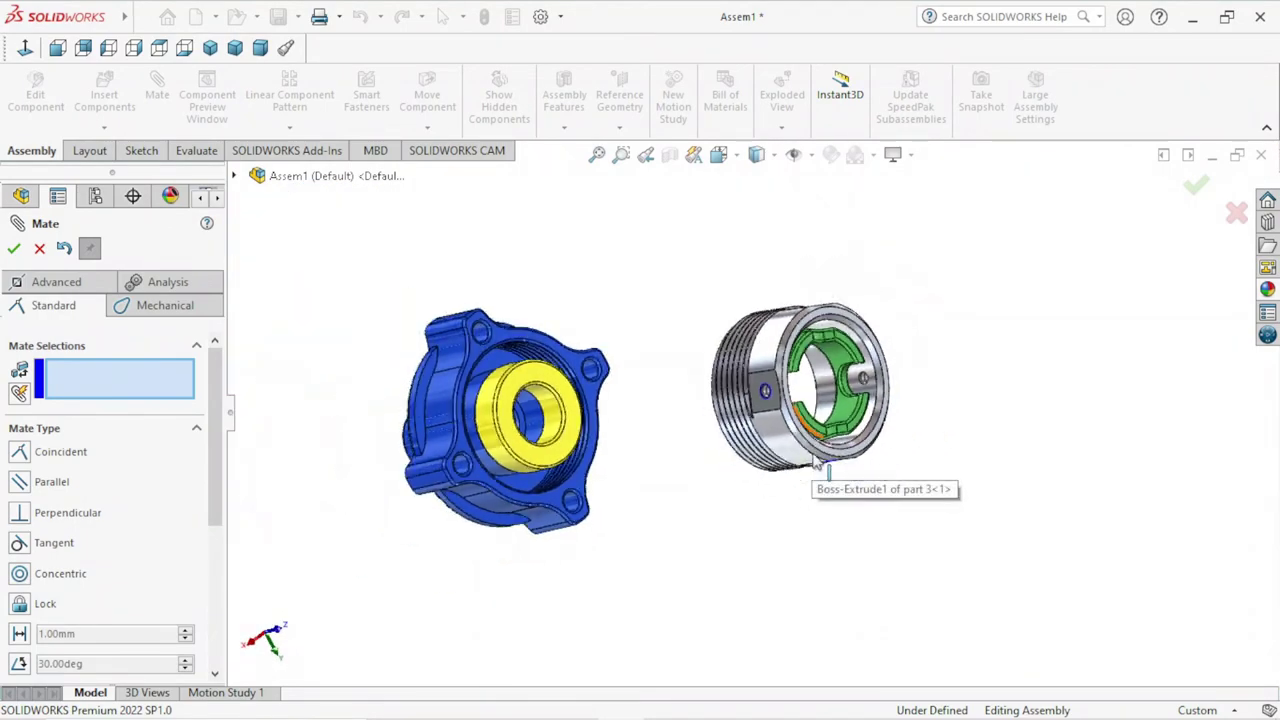
pyautogui.moveTo(1015, 434)
pyautogui.mouseDown(button='middle')
pyautogui.moveTo(1000, 417)
pyautogui.moveTo(972, 506)
pyautogui.moveTo(1000, 480)
pyautogui.moveTo(822, 500)
pyautogui.mouseUp(button='middle')
pyautogui.scroll(-1, 822, 500)
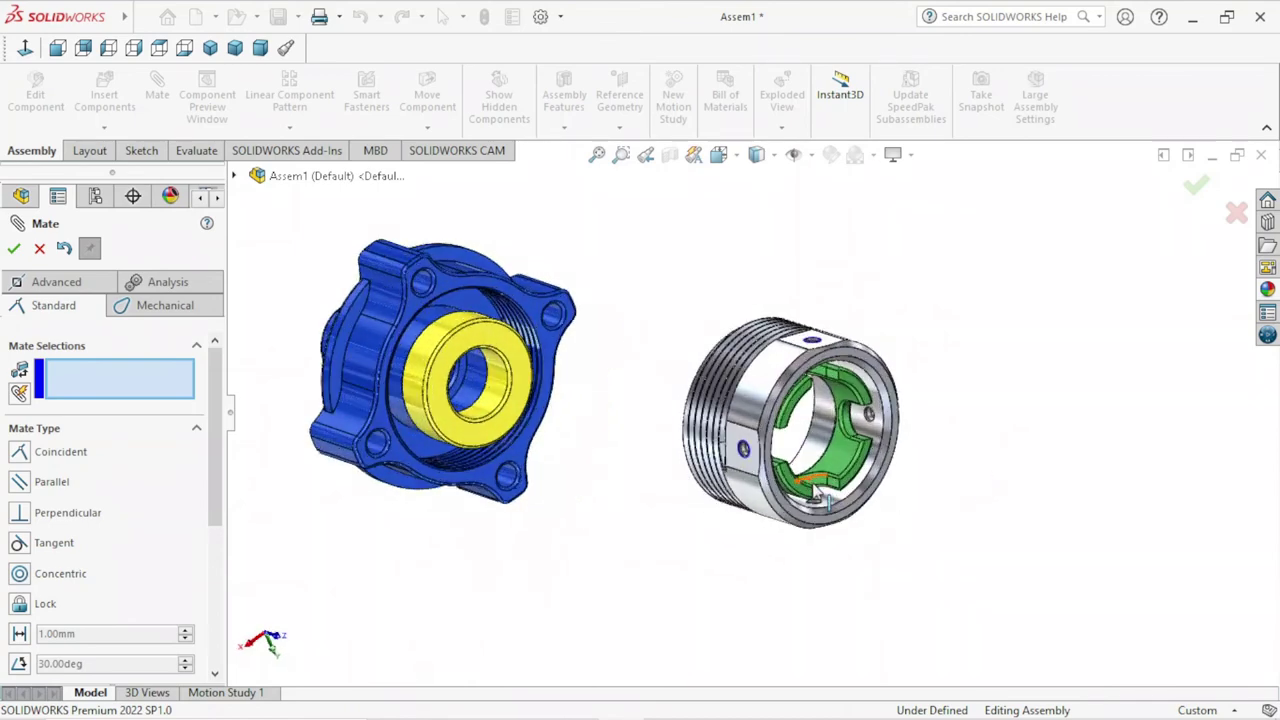
pyautogui.scroll(-1, 673, 497)
pyautogui.scroll(1, 800, 510)
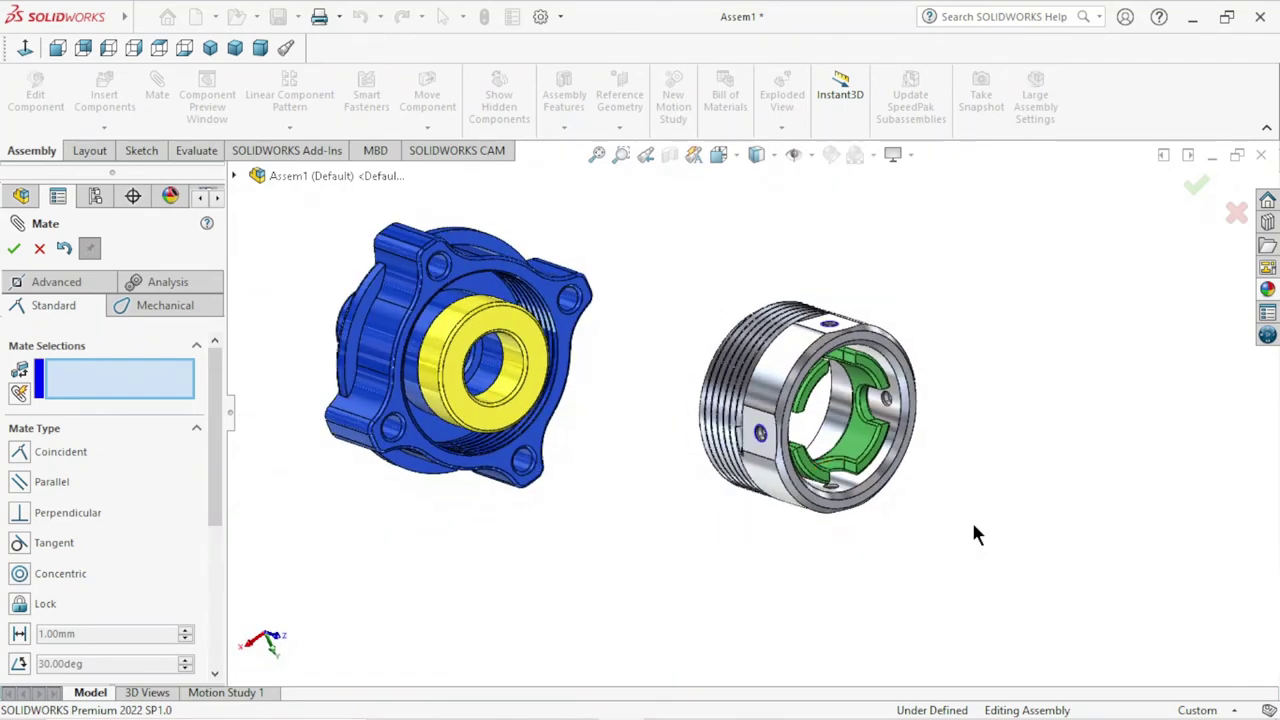
pyautogui.moveTo(950, 568)
pyautogui.mouseDown(button='middle')
pyautogui.moveTo(660, 594)
pyautogui.moveTo(577, 520)
pyautogui.moveTo(600, 540)
pyautogui.moveTo(650, 520)
pyautogui.mouseUp(button='middle')
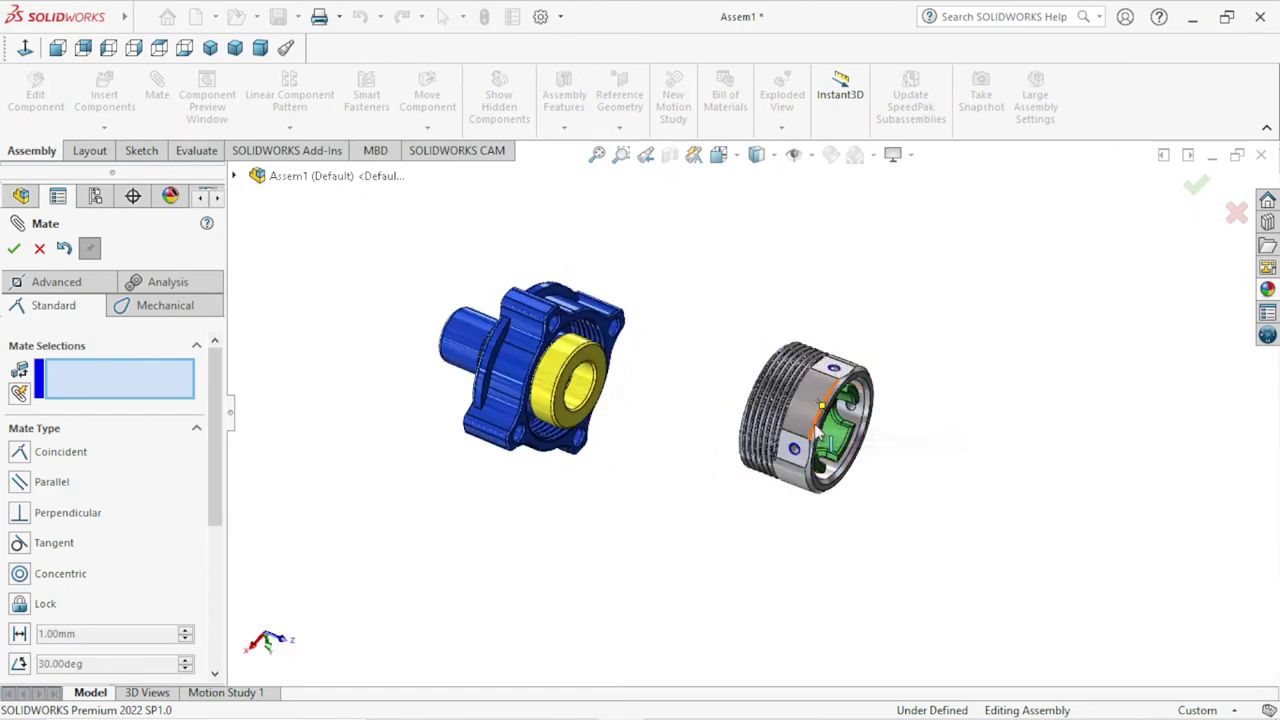
pyautogui.scroll(-2, 820, 425)
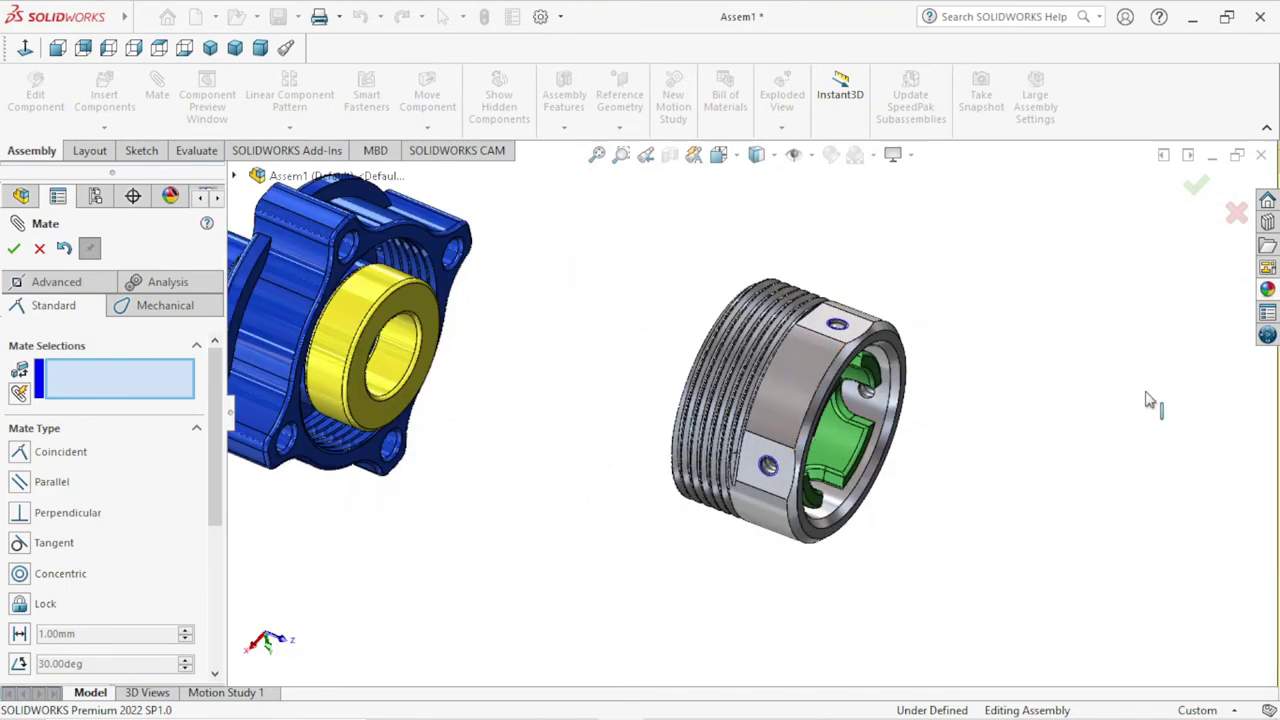
pyautogui.click(770, 388)
pyautogui.scroll(2, 750, 410)
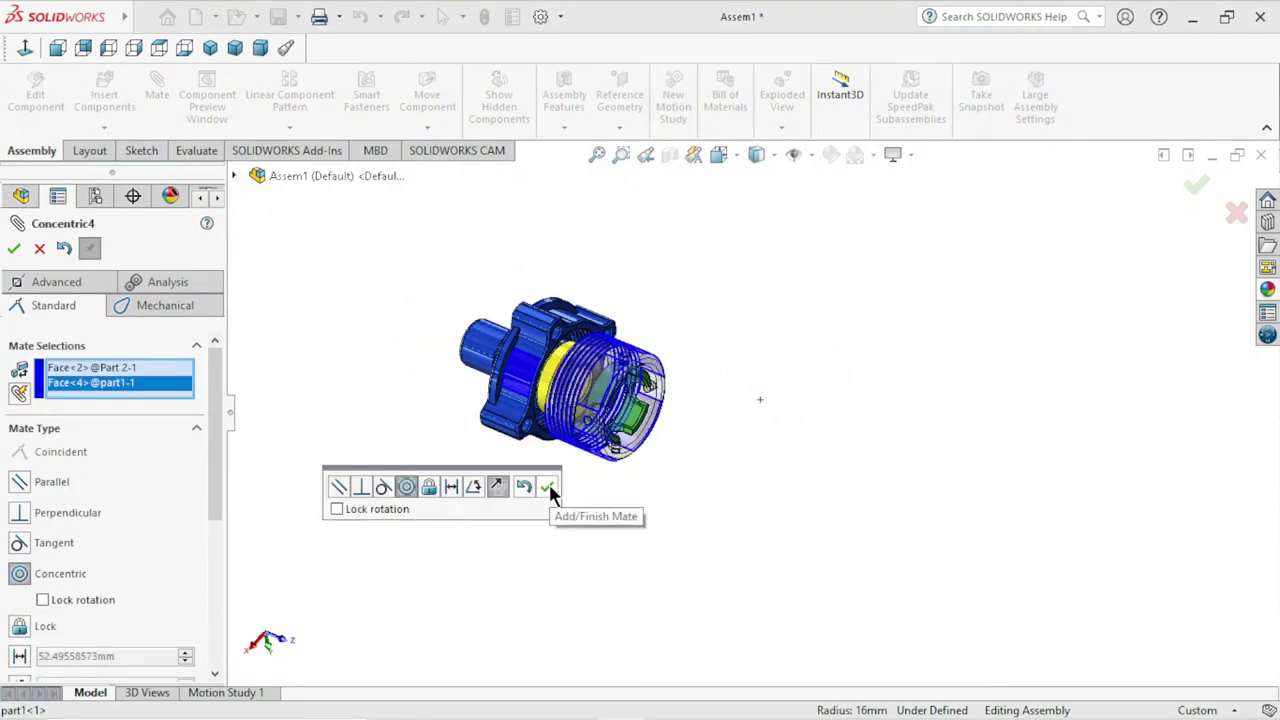
pyautogui.click(548, 488)
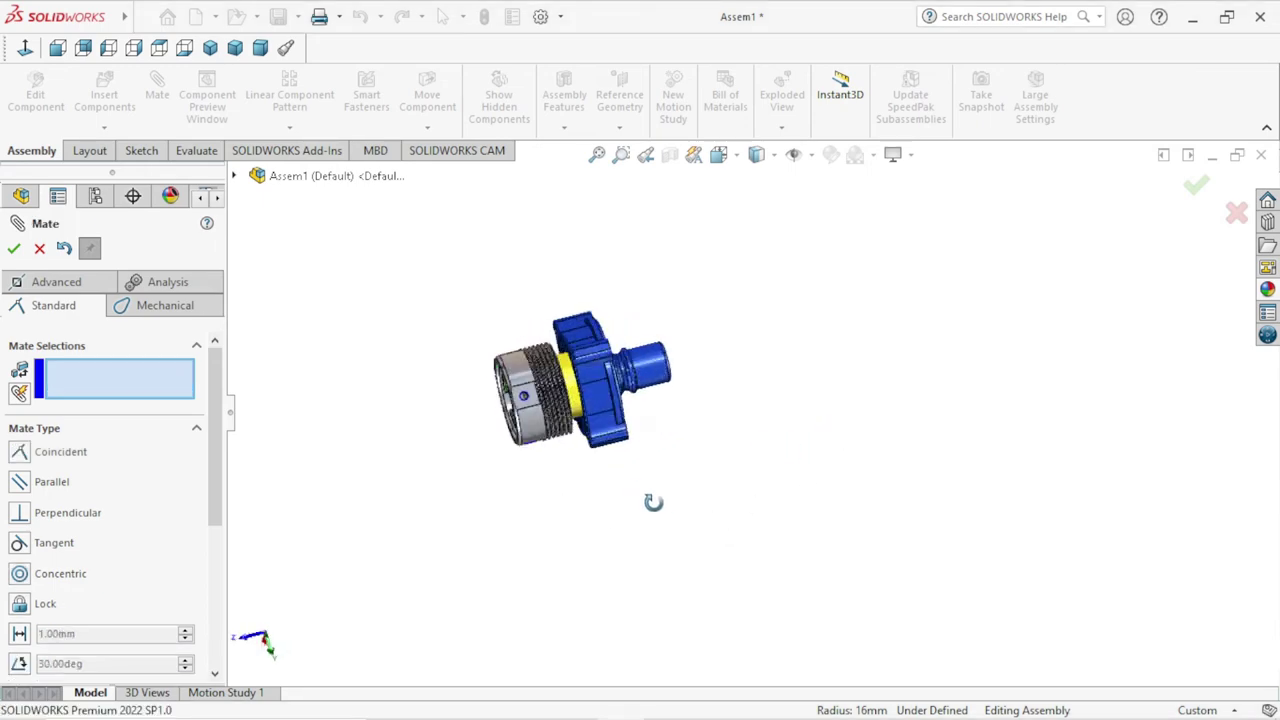
# - Pull the threaded ring back along the axis, away from the blue housing
pyautogui.moveTo(843, 427); pyautogui.dragTo(691, 543, button='middle')
pyautogui.scroll(-3, 600, 440)
pyautogui.scroll(-2, 600, 440)
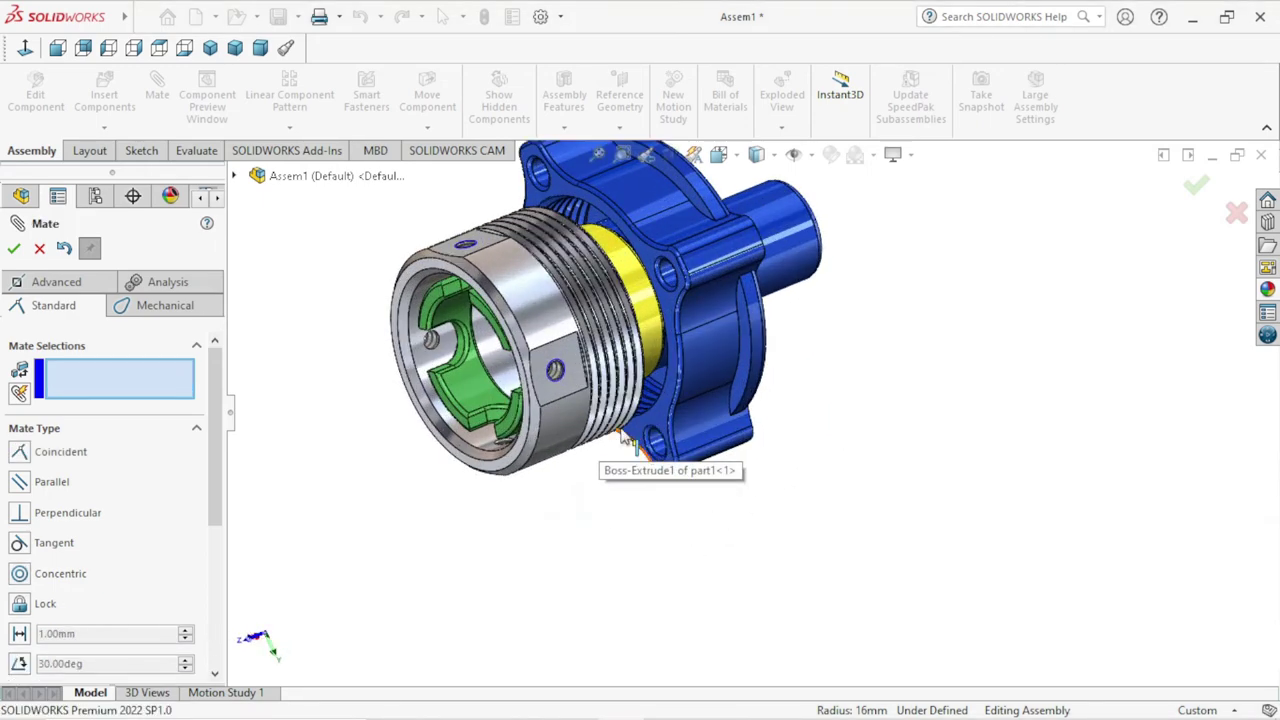
pyautogui.scroll(-2, 622, 440)
pyautogui.scroll(-2, 640, 445)
pyautogui.moveTo(917, 451); pyautogui.dragTo(857, 481, button='middle')
pyautogui.scroll(3, 857, 481)
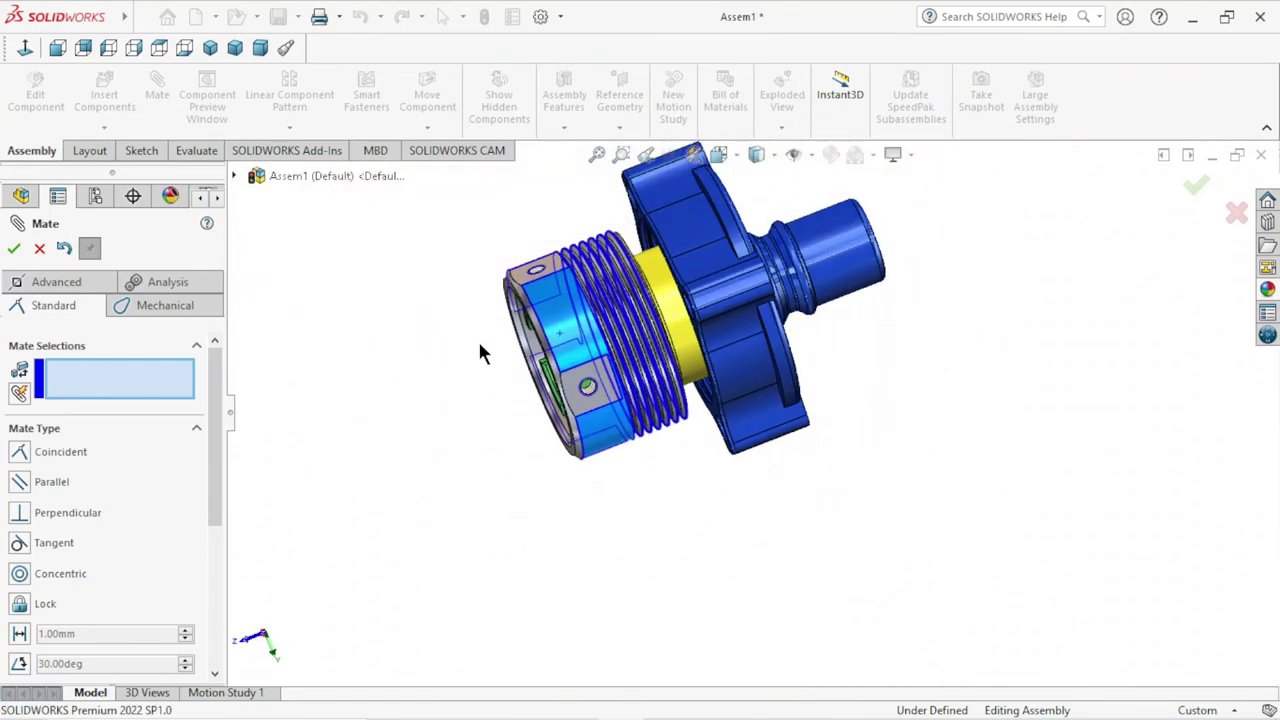
pyautogui.moveTo(478, 339); pyautogui.dragTo(426, 371)
pyautogui.moveTo(732, 500); pyautogui.dragTo(743, 508, button='middle')
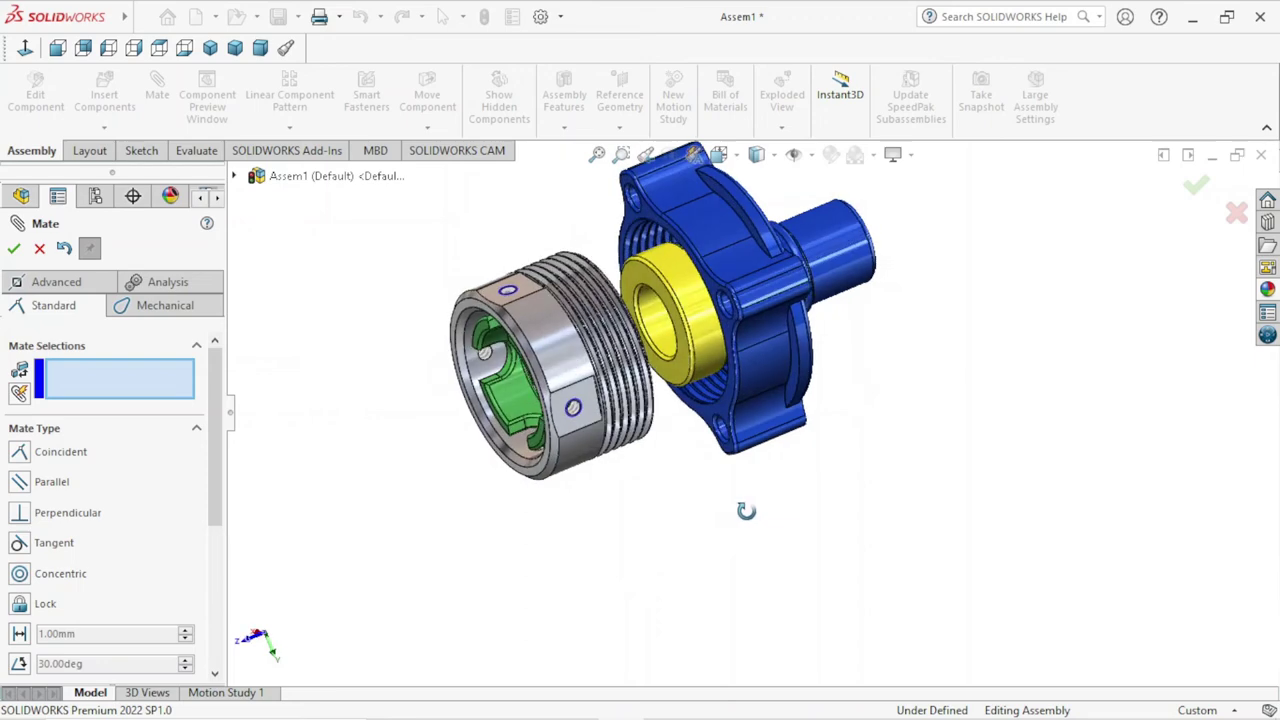
pyautogui.scroll(-2, 720, 460)
pyautogui.scroll(-2, 705, 447)
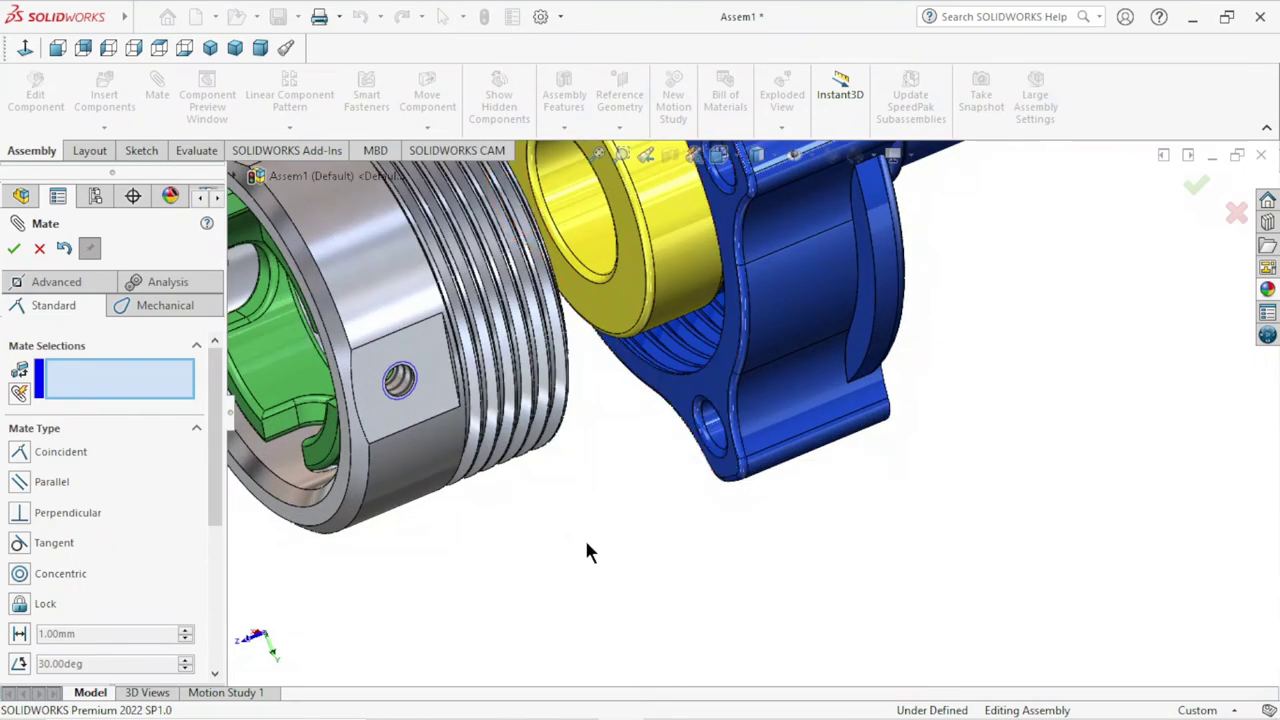
# - Start a Mechanical Screw mate between the housing's internal thread and the silver ring's threaded face
pyautogui.click(157, 316)
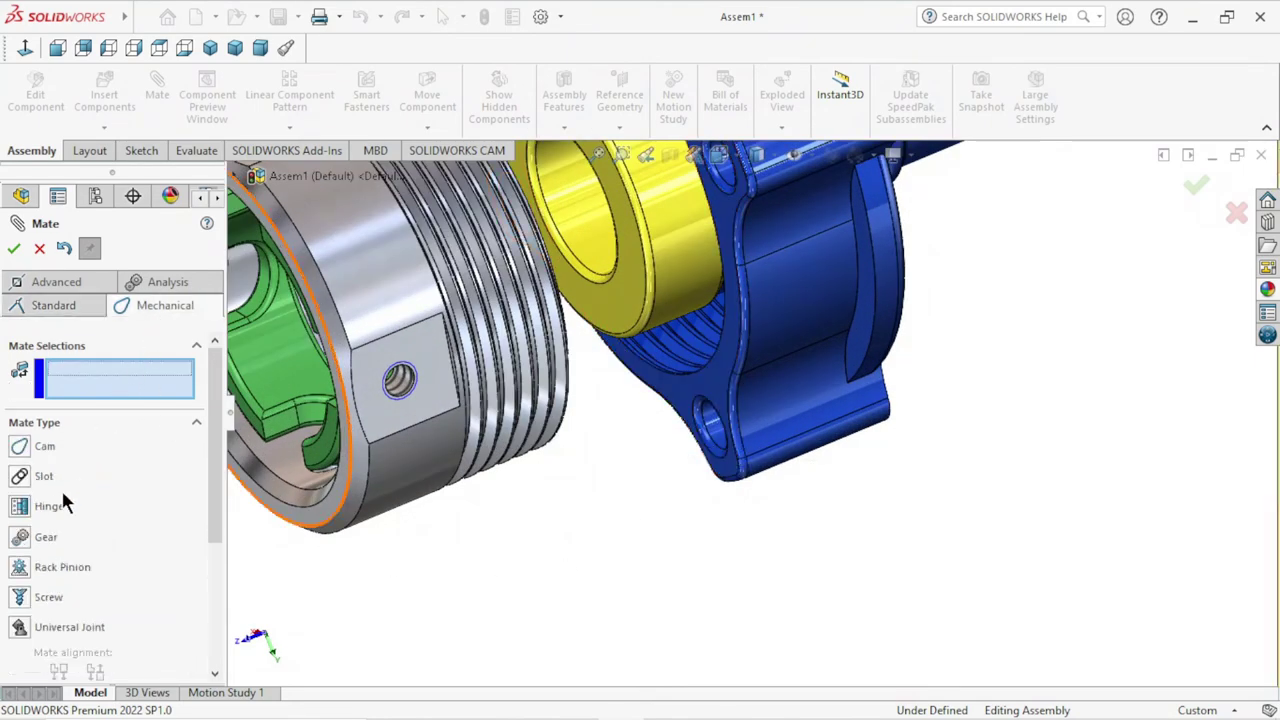
pyautogui.click(22, 600)
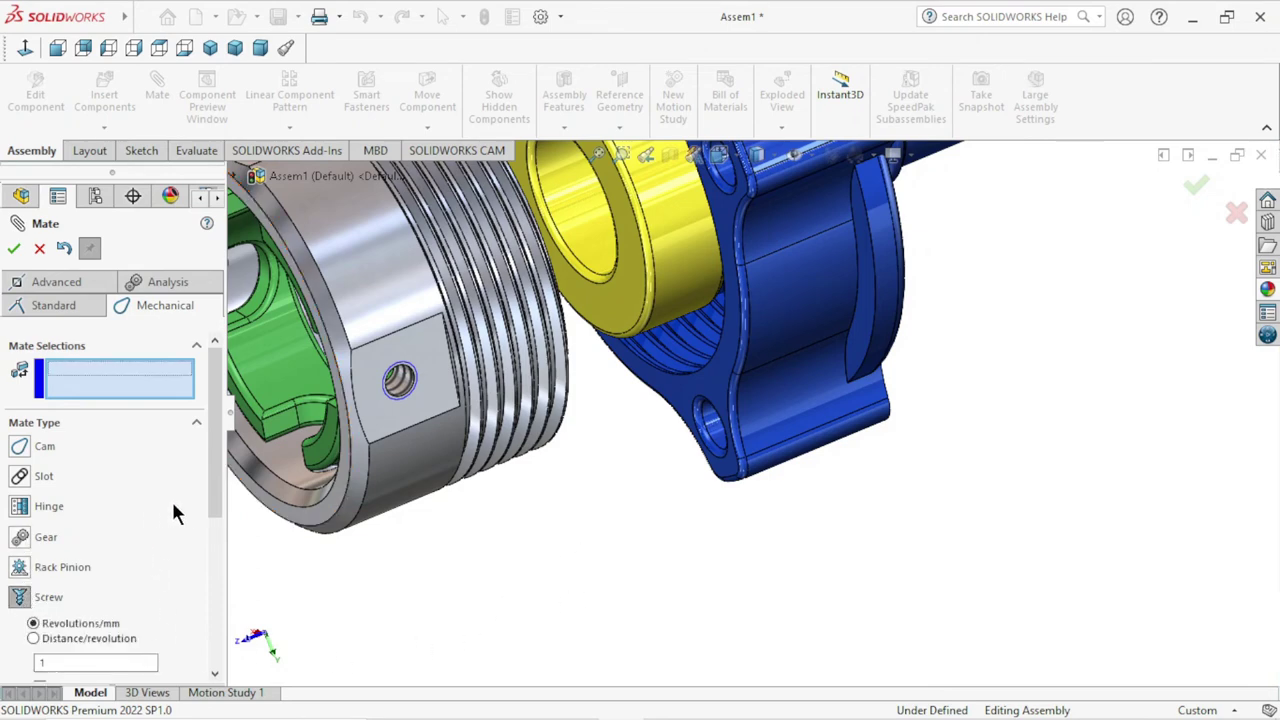
pyautogui.scroll(-2, 707, 458)
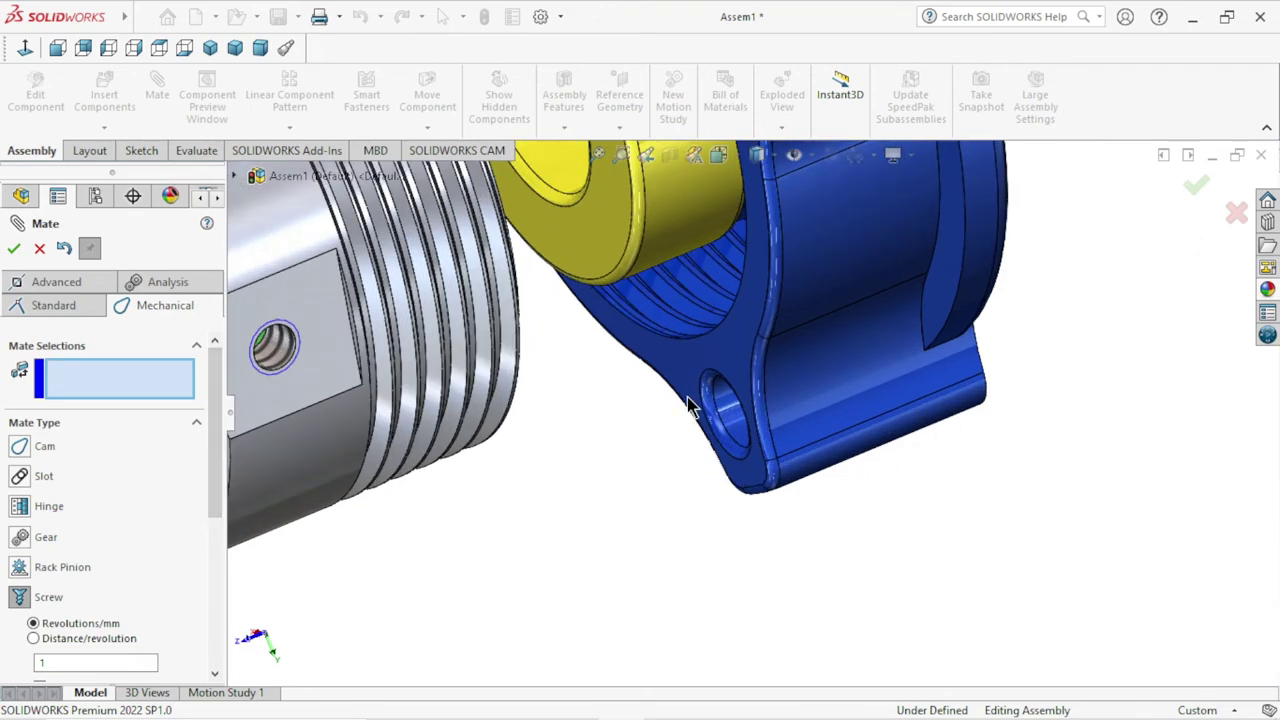
pyautogui.scroll(-2, 691, 403)
pyautogui.scroll(-2, 667, 372)
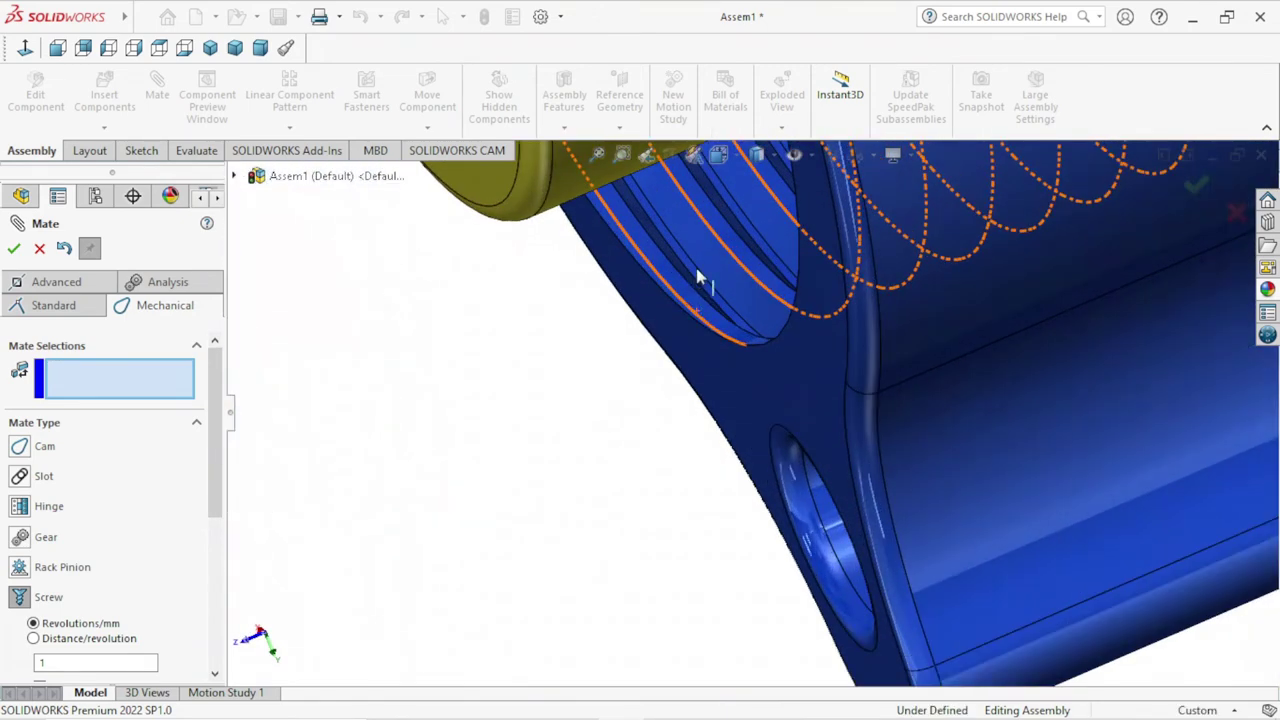
pyautogui.scroll(-2, 600, 450)
pyautogui.scroll(3, 590, 462)
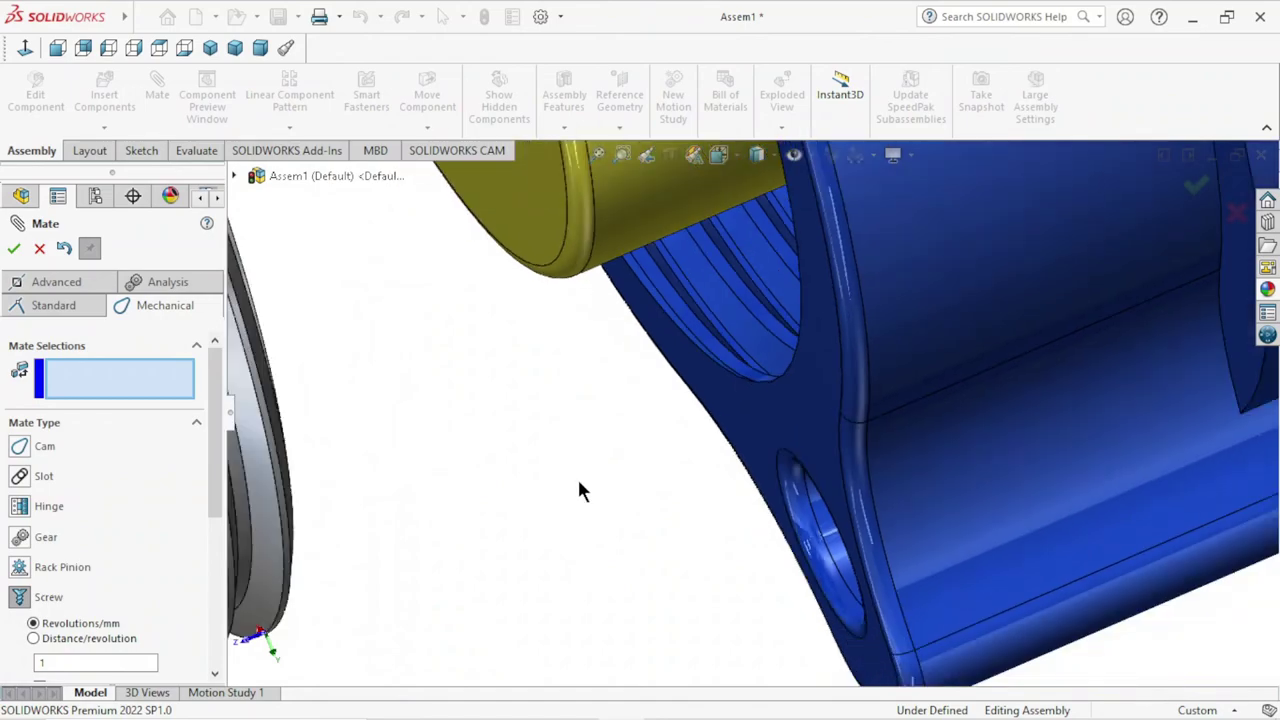
pyautogui.moveTo(577, 480); pyautogui.dragTo(575, 458, button='middle')
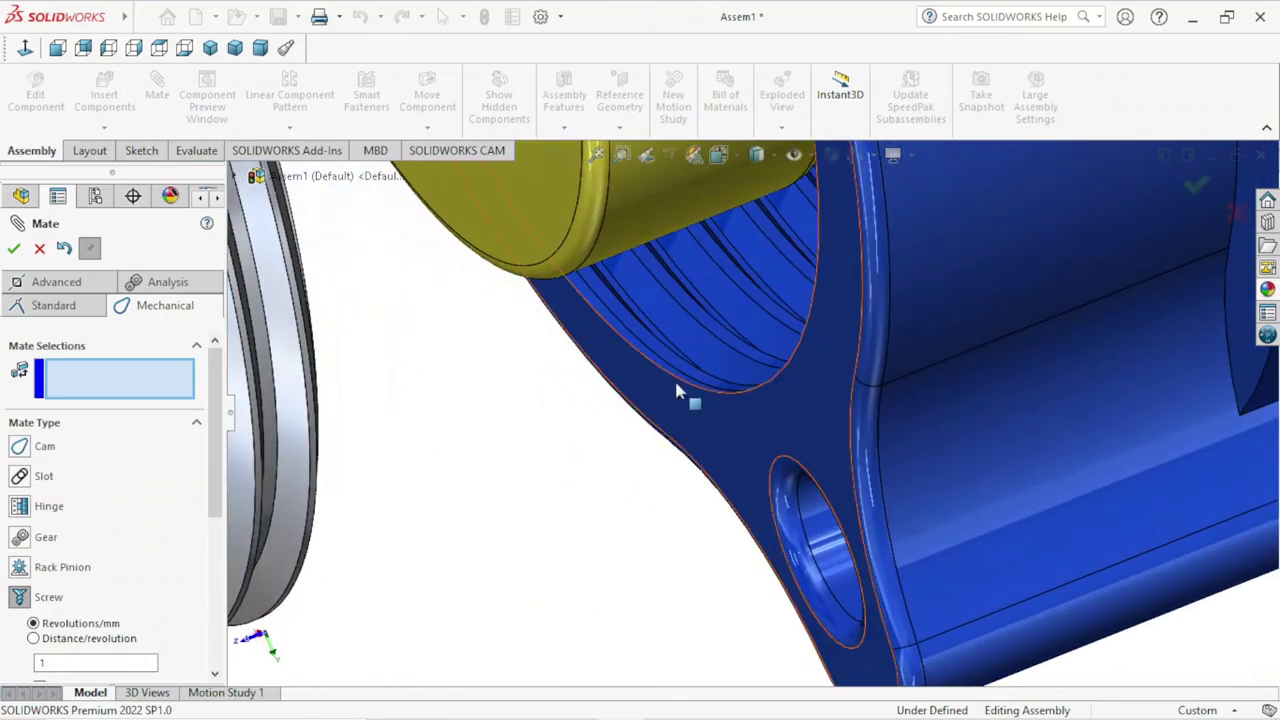
pyautogui.click(683, 300)
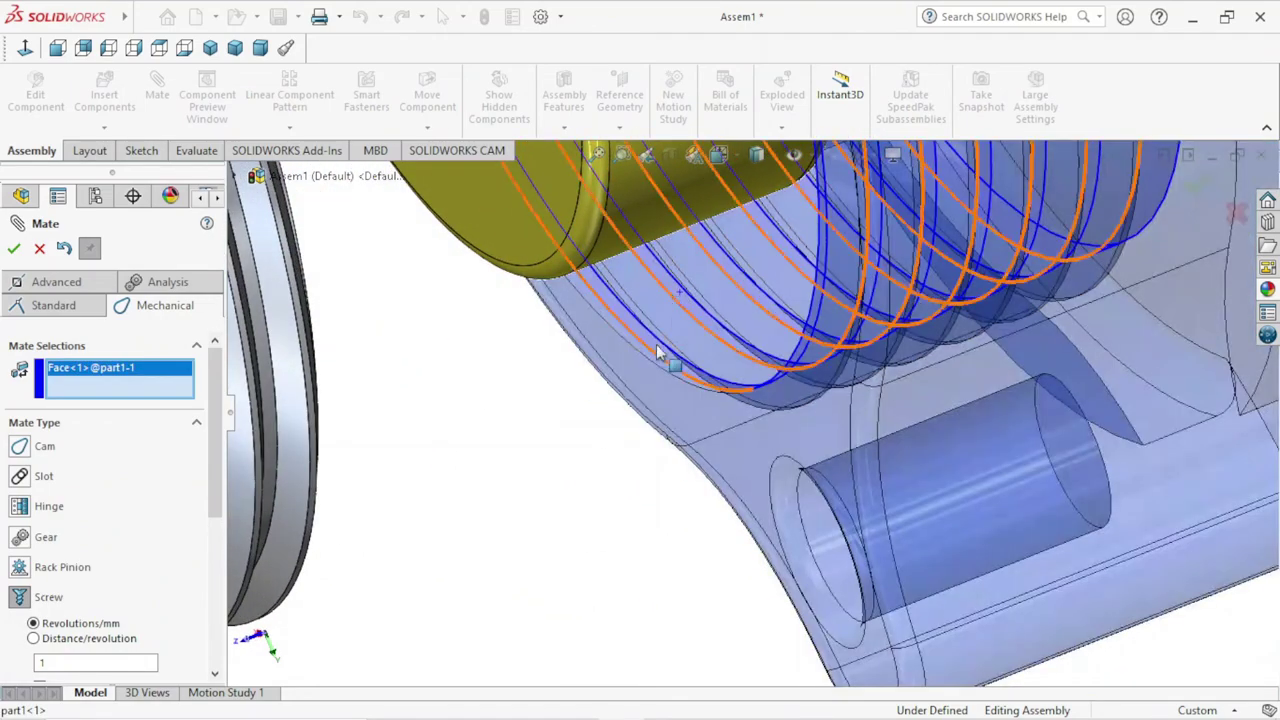
pyautogui.scroll(3, 596, 418)
pyautogui.moveTo(645, 467); pyautogui.dragTo(628, 451, button='middle')
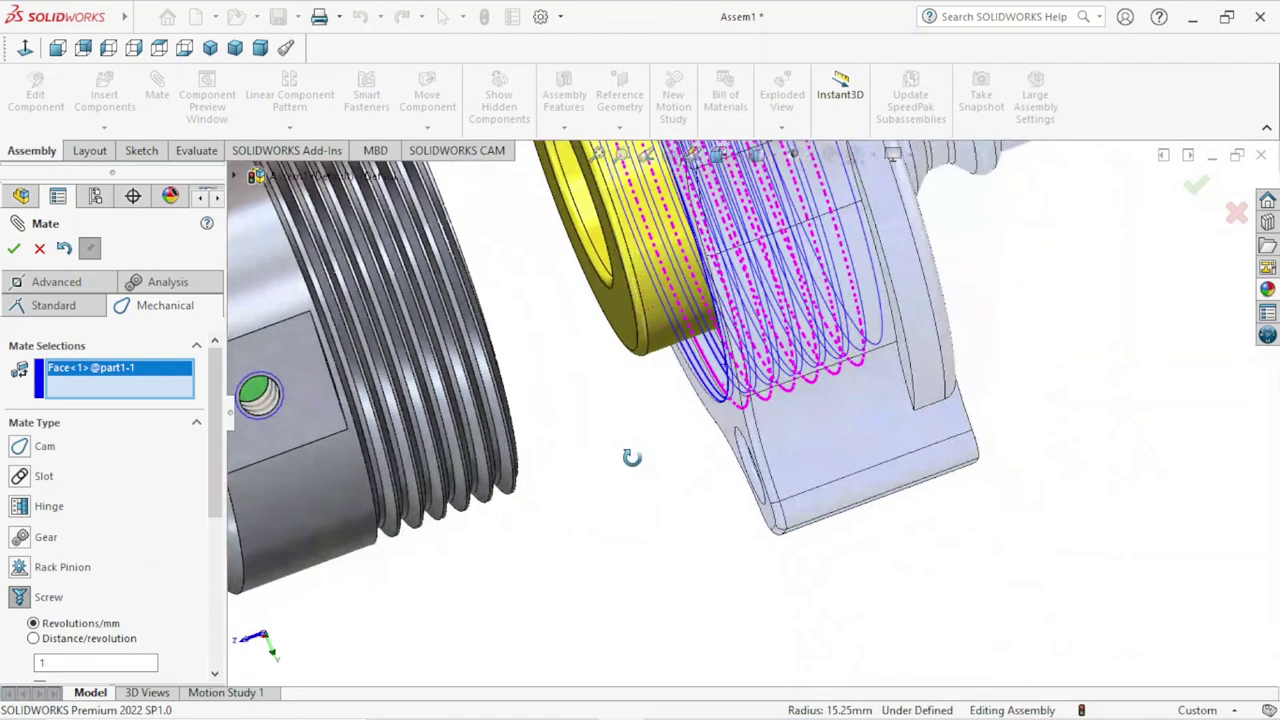
pyautogui.scroll(-5, 628, 451)
pyautogui.scroll(-2, 815, 480)
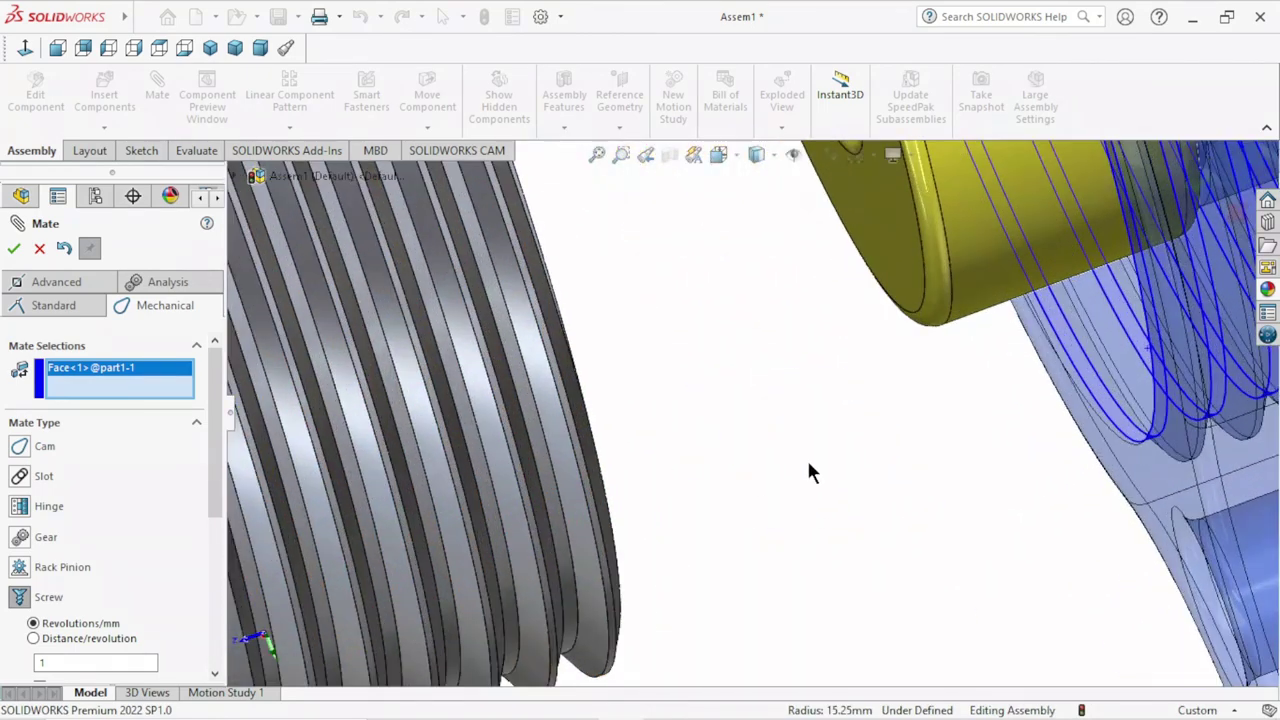
pyautogui.click(507, 430)
pyautogui.scroll(3, 614, 514)
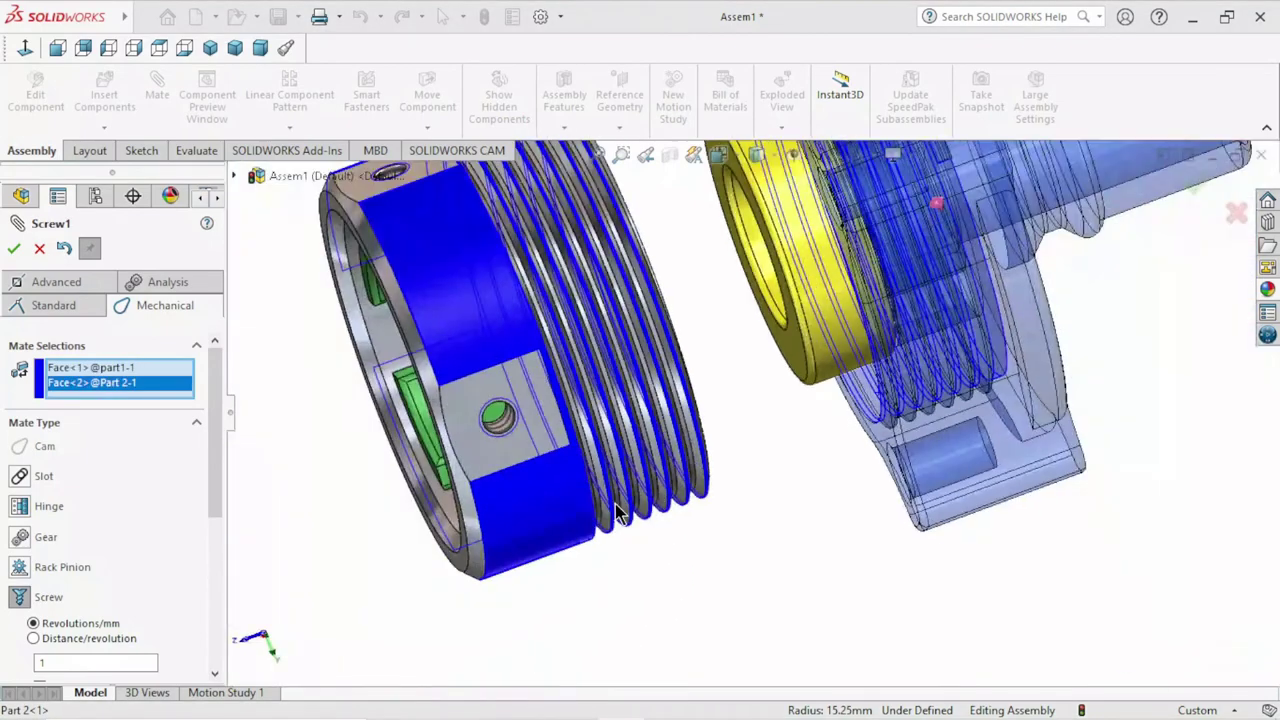
pyautogui.scroll(2, 700, 528)
# - Reverse the screw mate direction and set Revolutions/mm to 1.5
pyautogui.moveTo(737, 532)
pyautogui.mouseDown(button='middle')
pyautogui.moveTo(763, 507)
pyautogui.moveTo(639, 533)
pyautogui.mouseUp(button='middle')
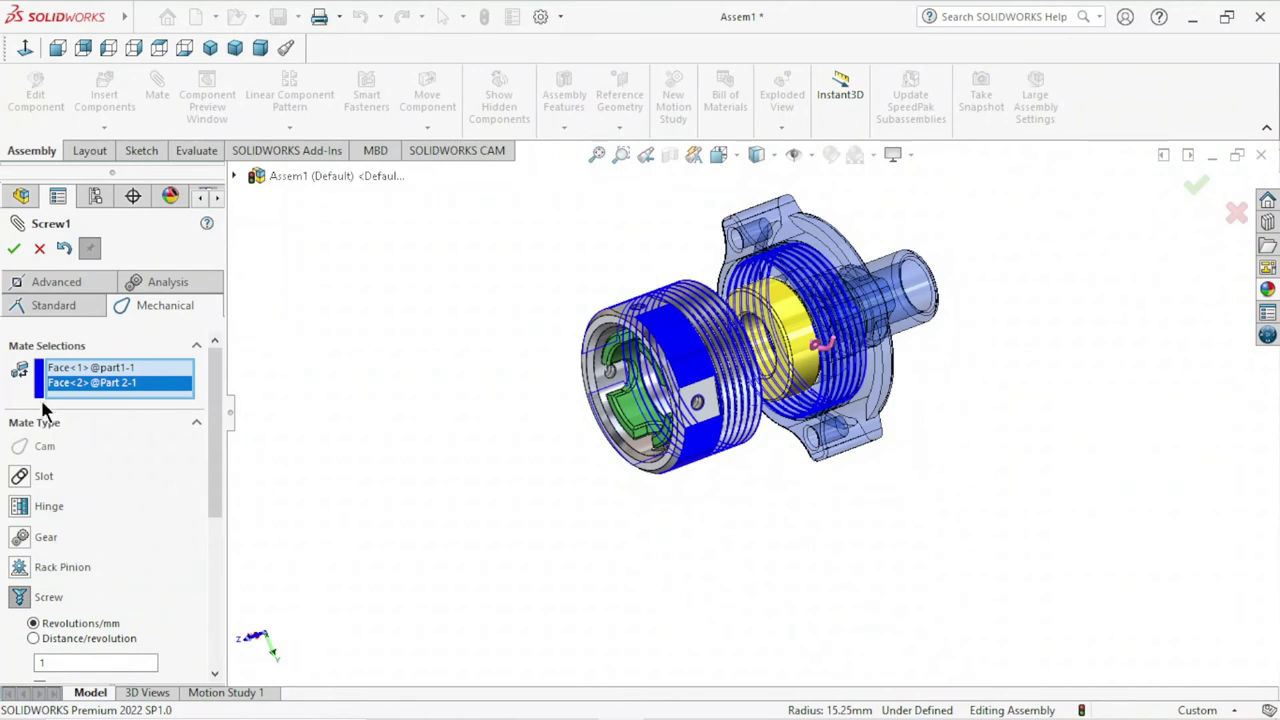
pyautogui.scroll(-3, 217, 428)
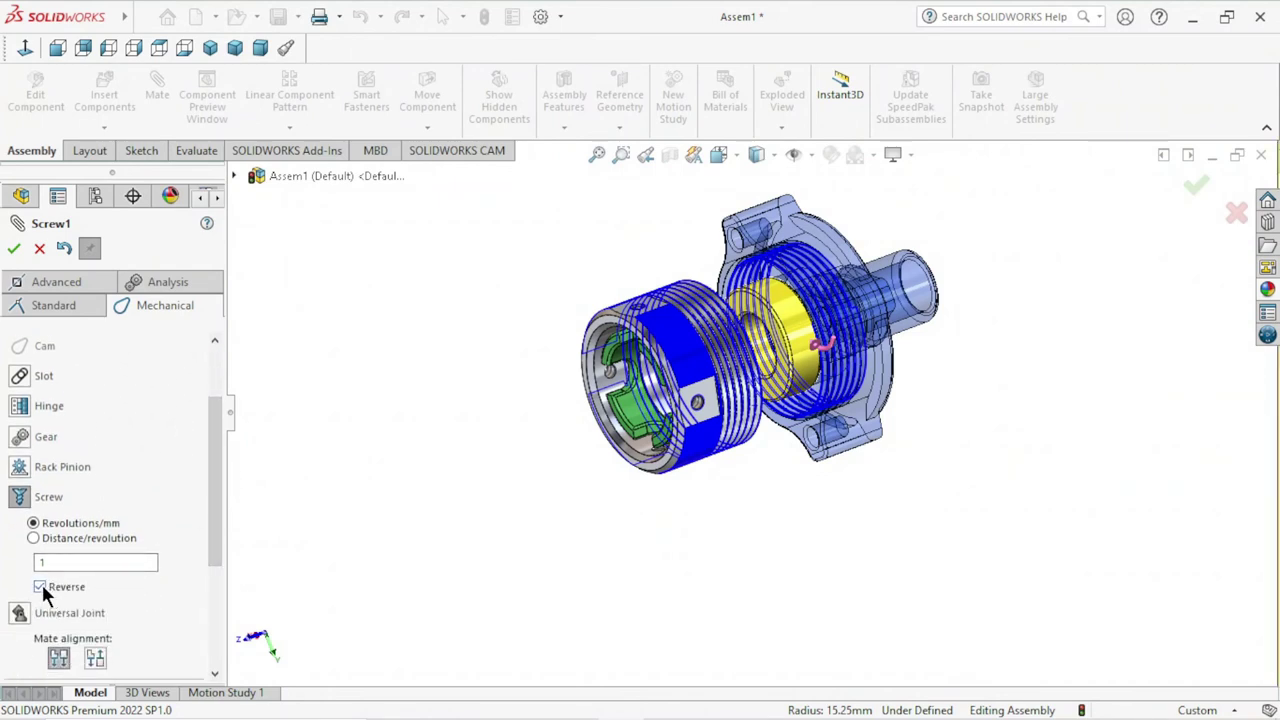
pyautogui.click(40, 587)
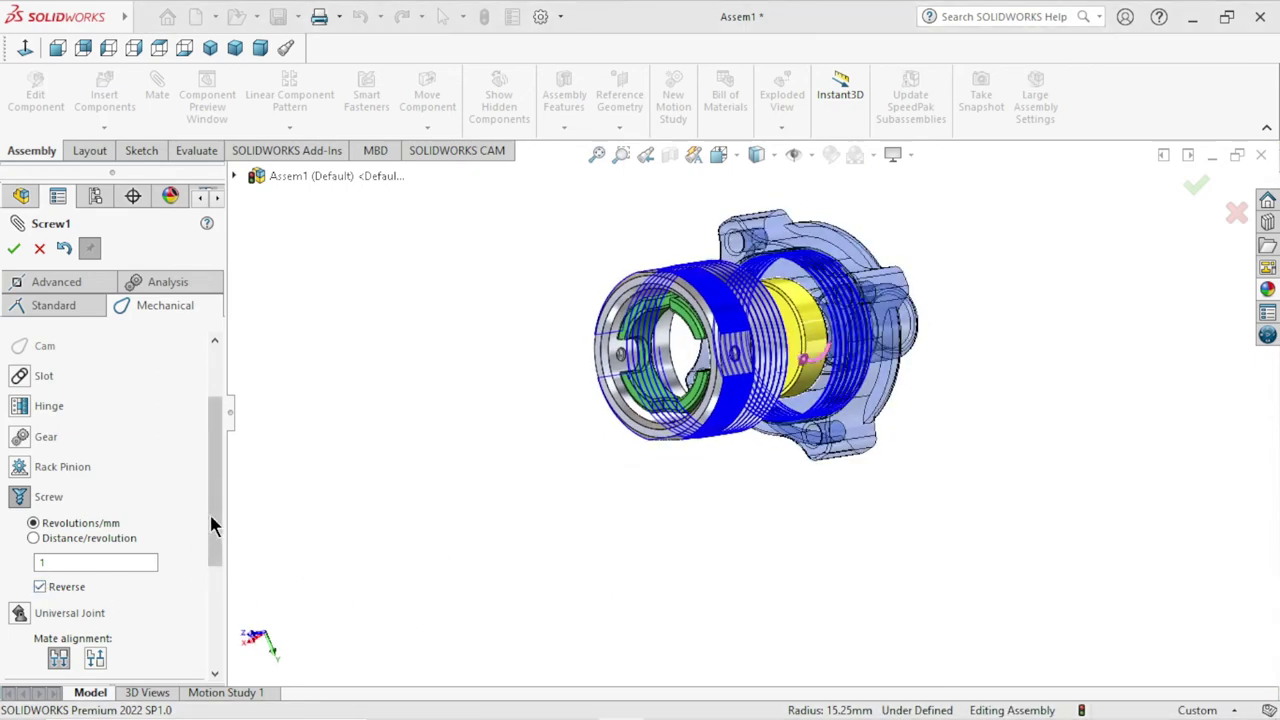
pyautogui.moveTo(85, 563); pyautogui.dragTo(6, 549)
pyautogui.write('.5')
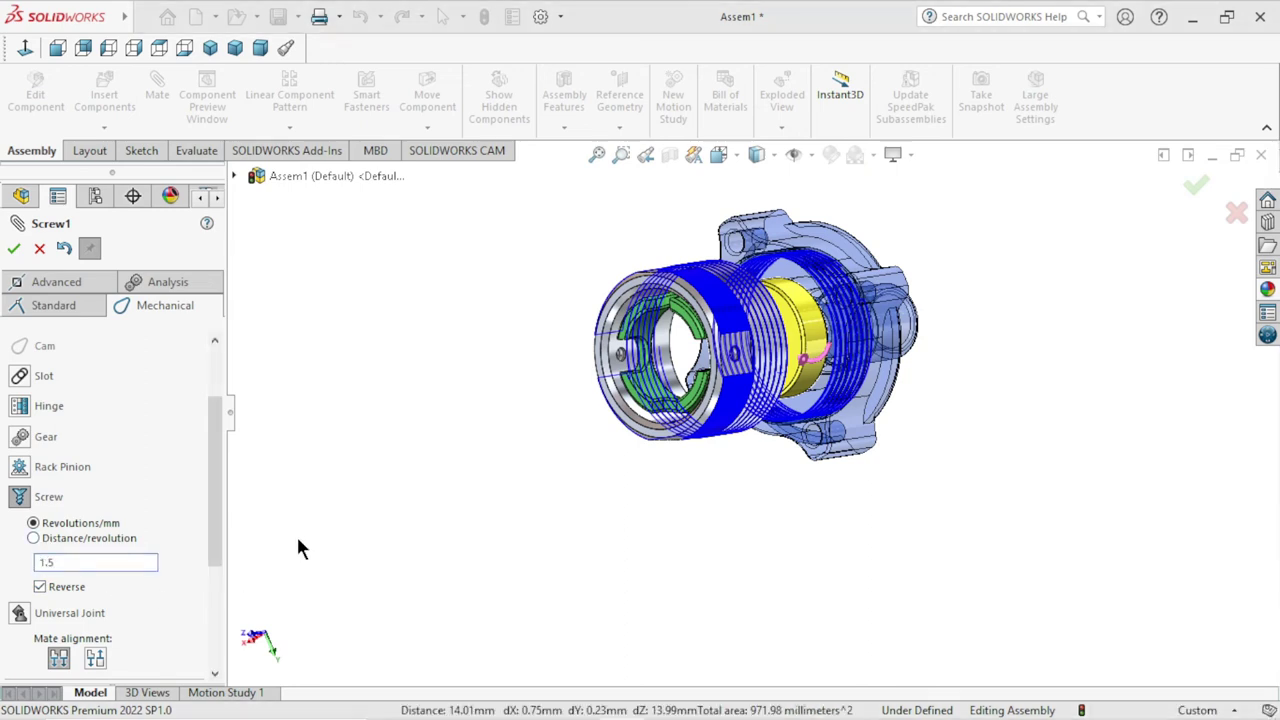
# - Confirm the Screw1 mate and close the Mate PropertyManager
pyautogui.click(13, 249)
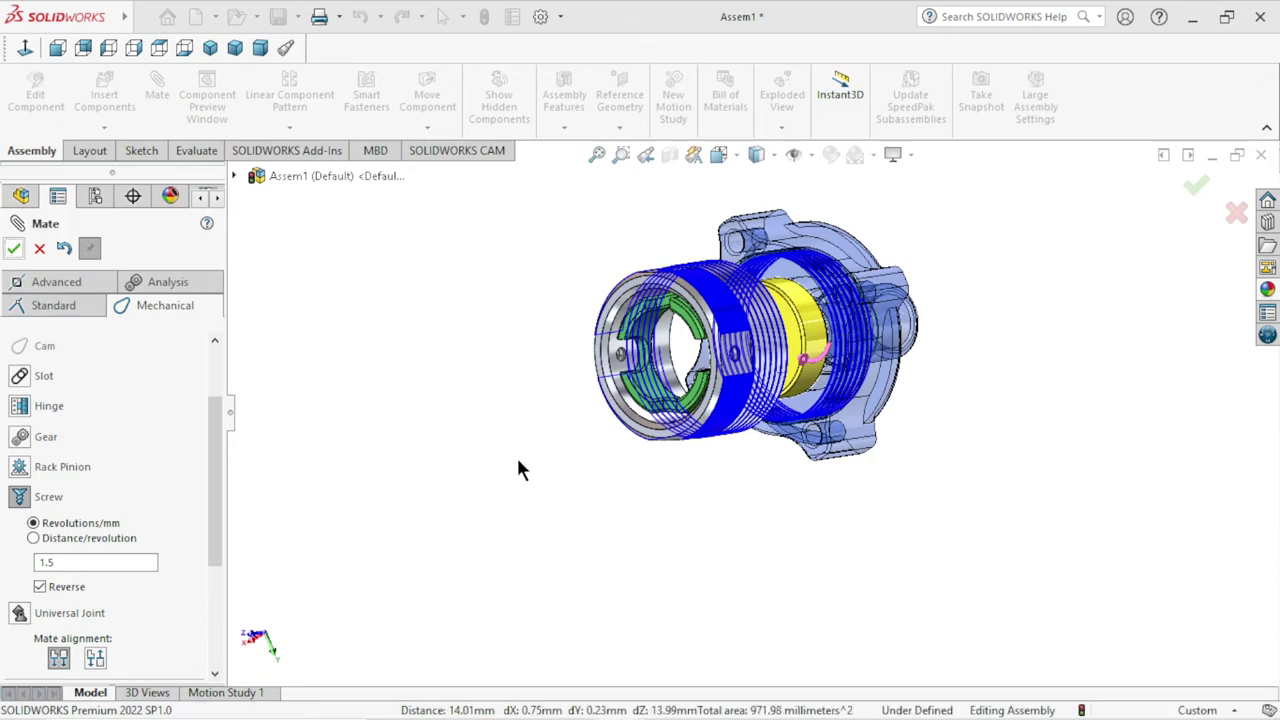
pyautogui.scroll(-3, 773, 455)
pyautogui.moveTo(851, 530); pyautogui.dragTo(820, 560, button='middle')
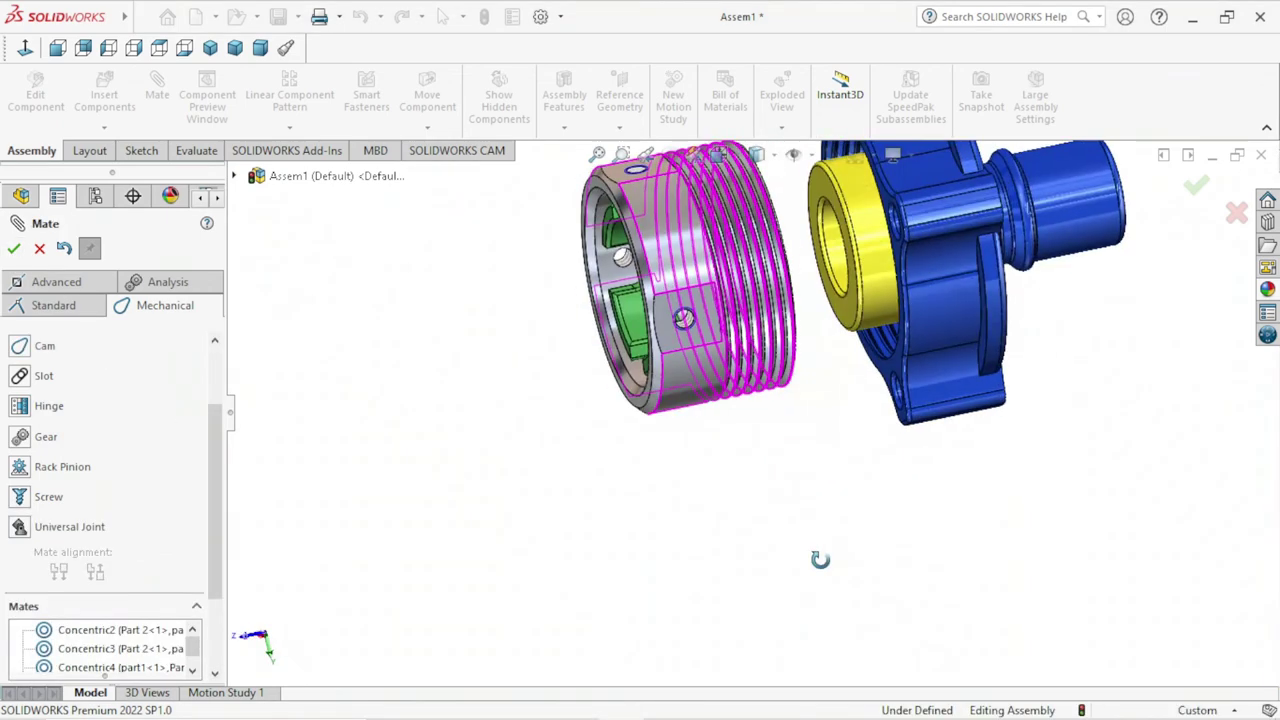
pyautogui.scroll(5, 829, 528)
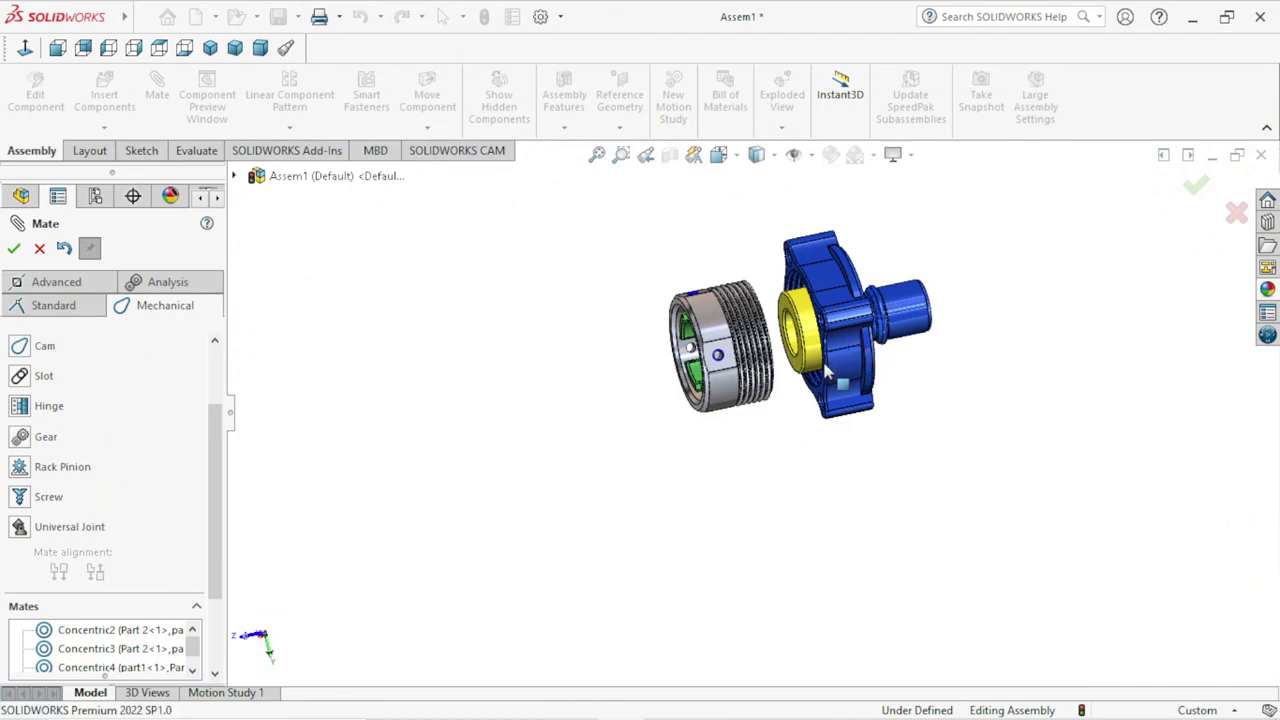
pyautogui.scroll(-2, 850, 378)
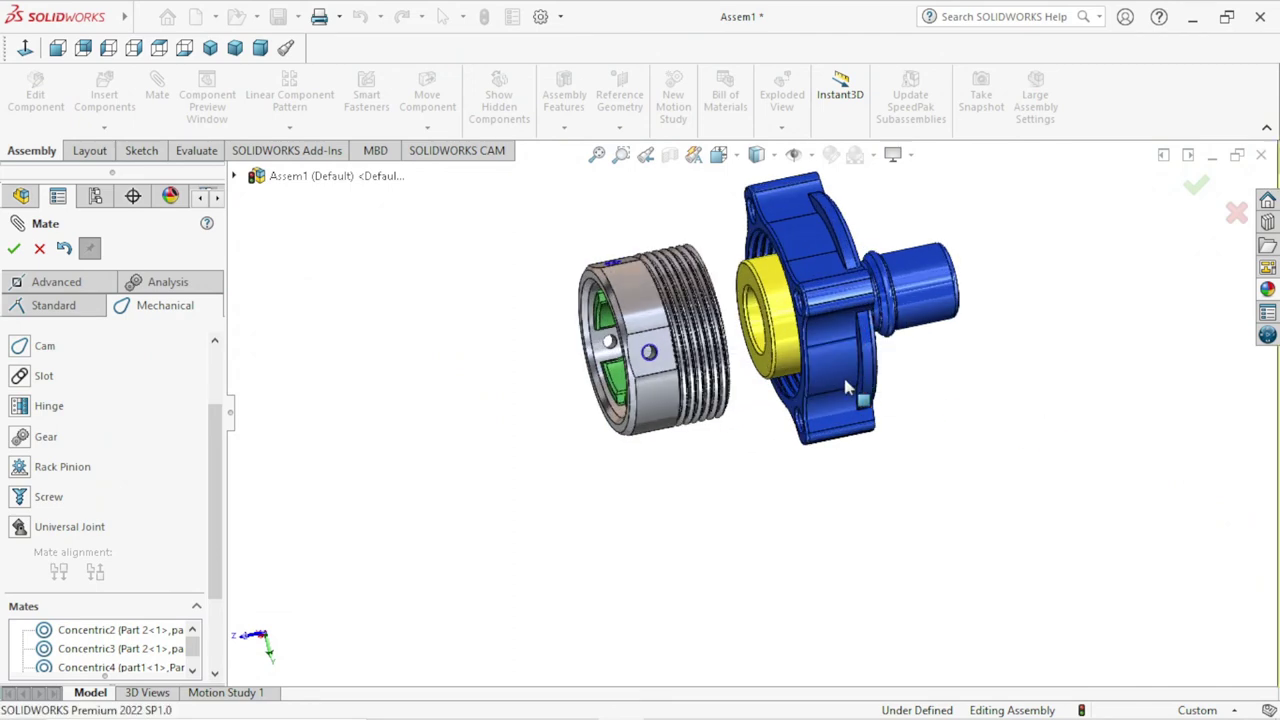
pyautogui.click(13, 250)
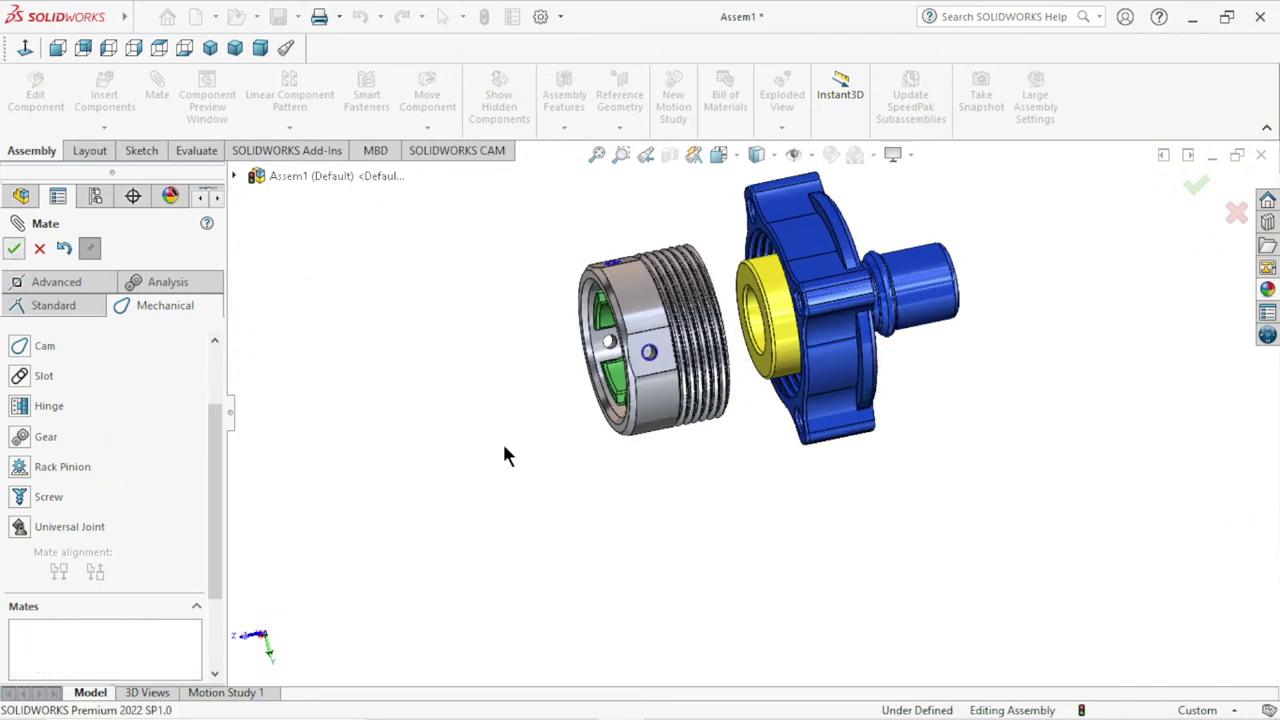
# - Float part1 and drag the blue housing and outer ring together with Move Component
pyautogui.rightClick(848, 362)
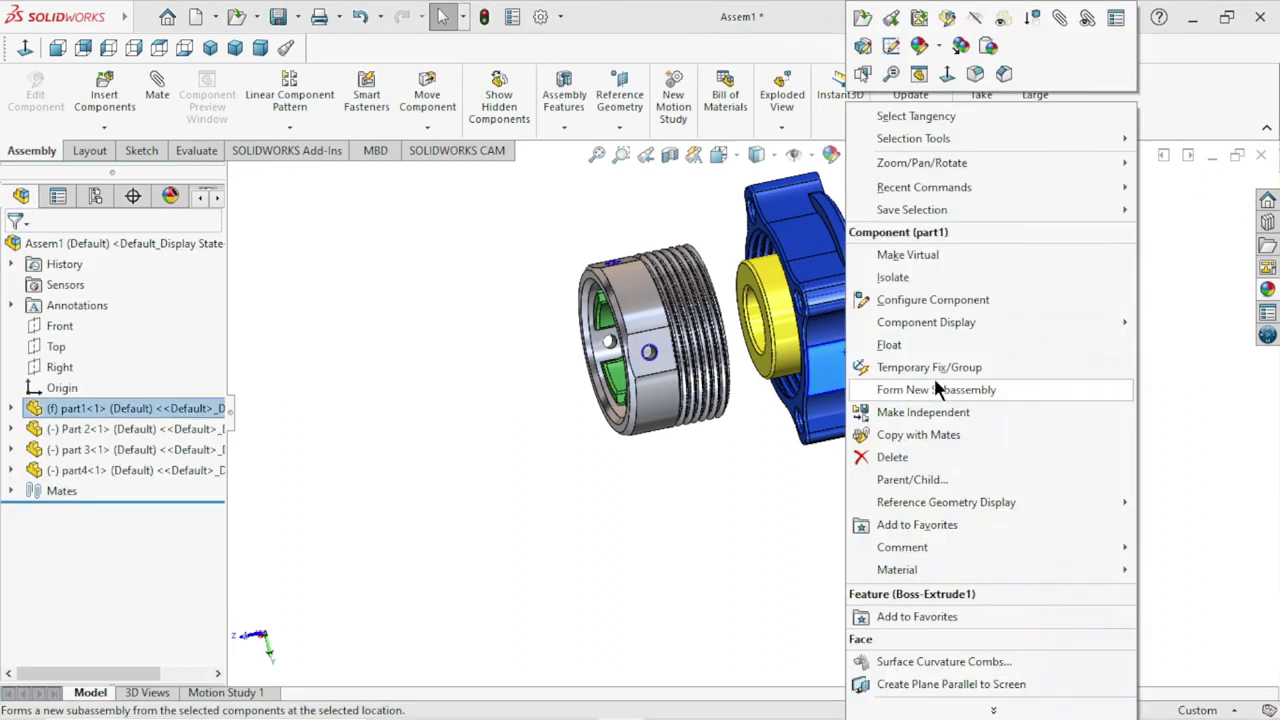
pyautogui.press('Escape')
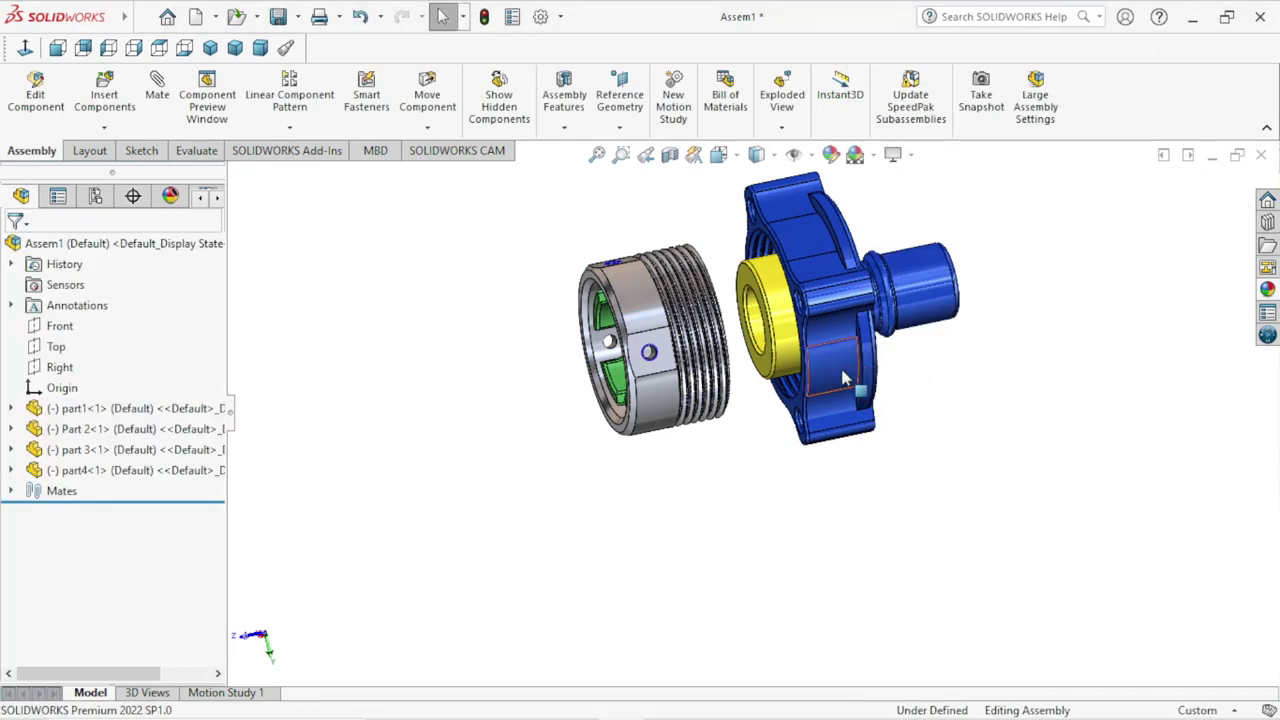
pyautogui.click(814, 371)
pyautogui.moveTo(814, 371)
pyautogui.mouseDown()
pyautogui.moveTo(718, 386)
pyautogui.moveTo(720, 374)
pyautogui.mouseUp()
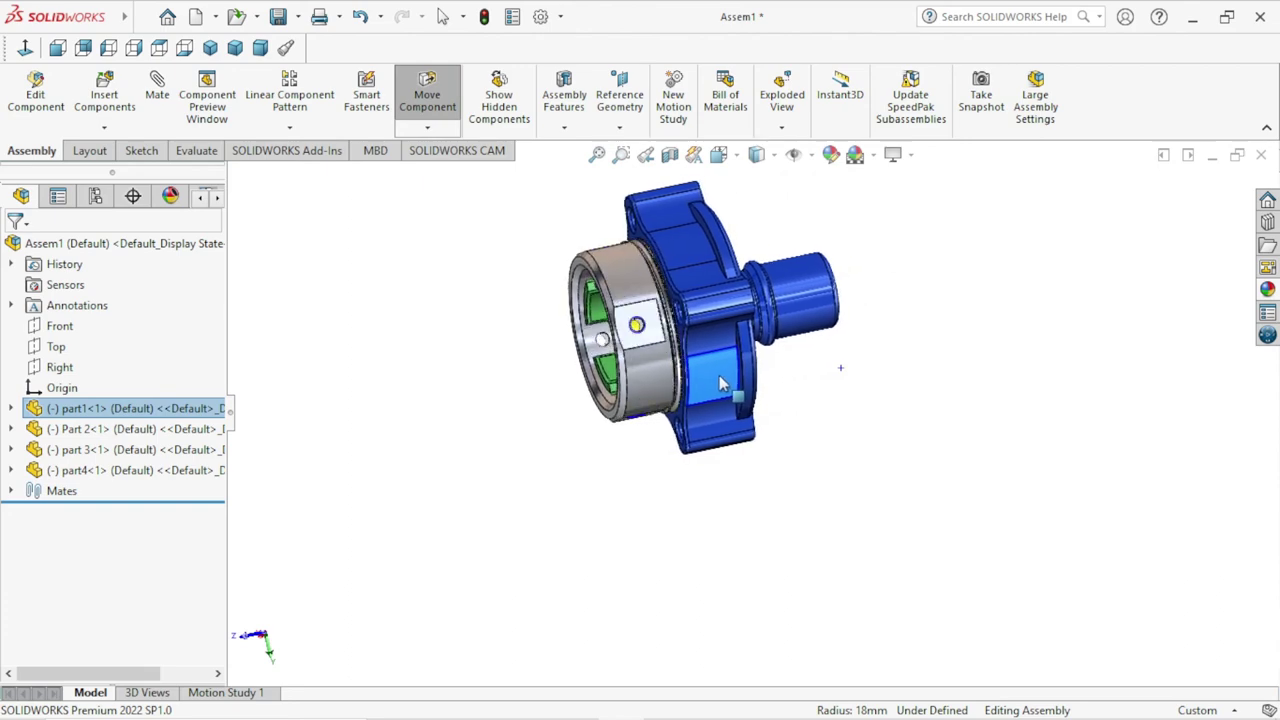
pyautogui.press('Escape')
pyautogui.moveTo(878, 479)
pyautogui.mouseDown(button='middle')
pyautogui.moveTo(868, 338)
pyautogui.moveTo(980, 437)
pyautogui.moveTo(967, 295)
pyautogui.moveTo(838, 266)
pyautogui.mouseUp(button='middle')
pyautogui.scroll(-2, 790, 330)
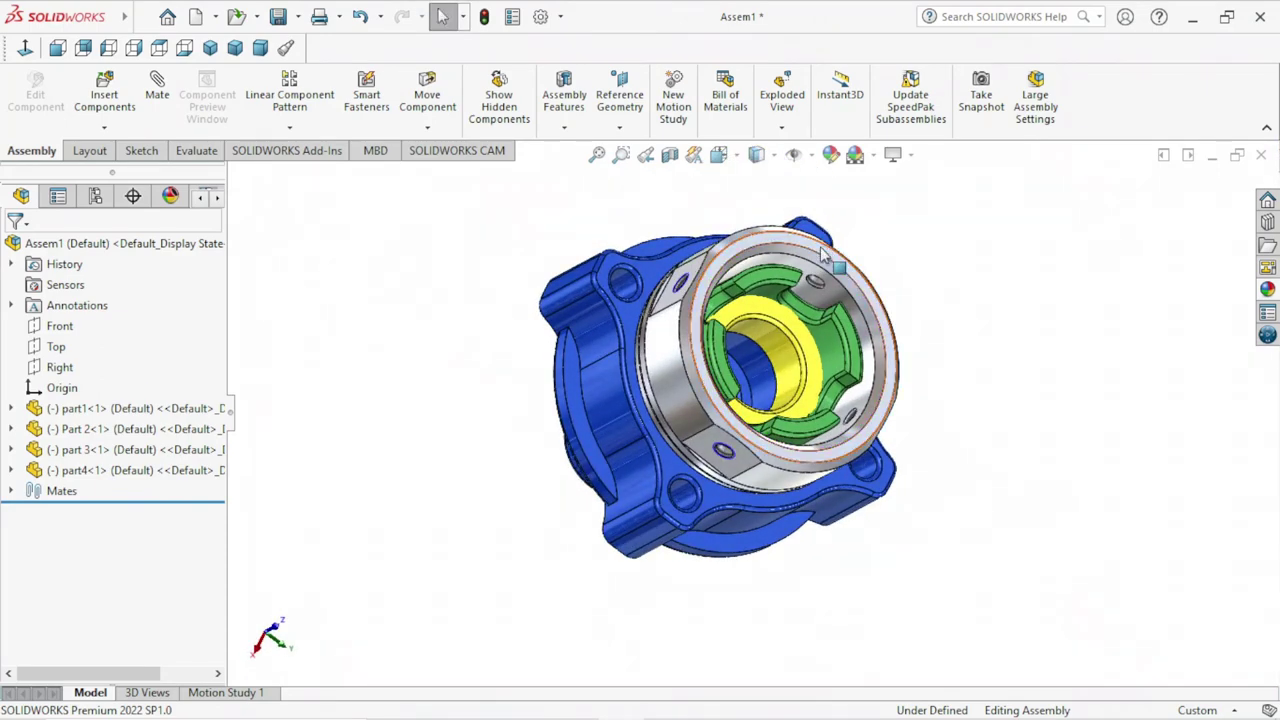
pyautogui.moveTo(822, 255); pyautogui.dragTo(908, 245)
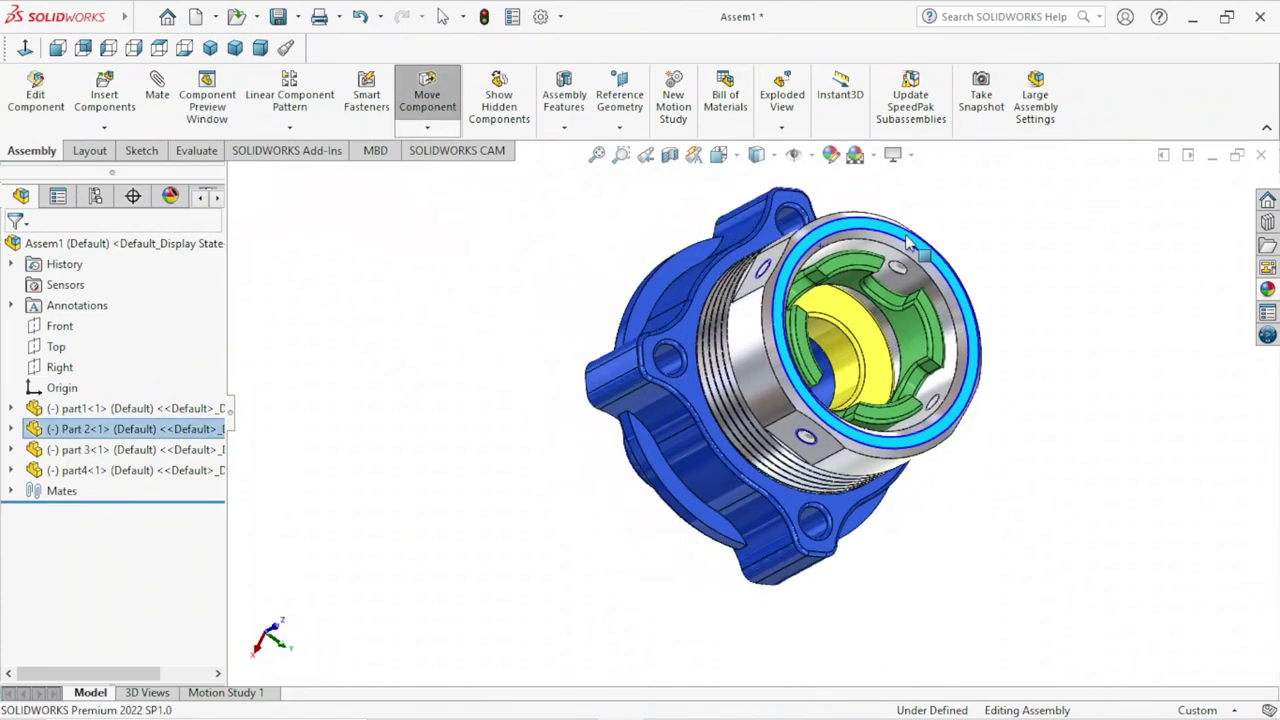
pyautogui.press('Escape')
# - Spin Part 2 along its Screw1 mate to thread it into part1
pyautogui.moveTo(1010, 424)
pyautogui.mouseDown(button='middle')
pyautogui.moveTo(1000, 430)
pyautogui.moveTo(1029, 457)
pyautogui.moveTo(866, 477)
pyautogui.mouseUp(button='middle')
pyautogui.scroll(3, 952, 462)
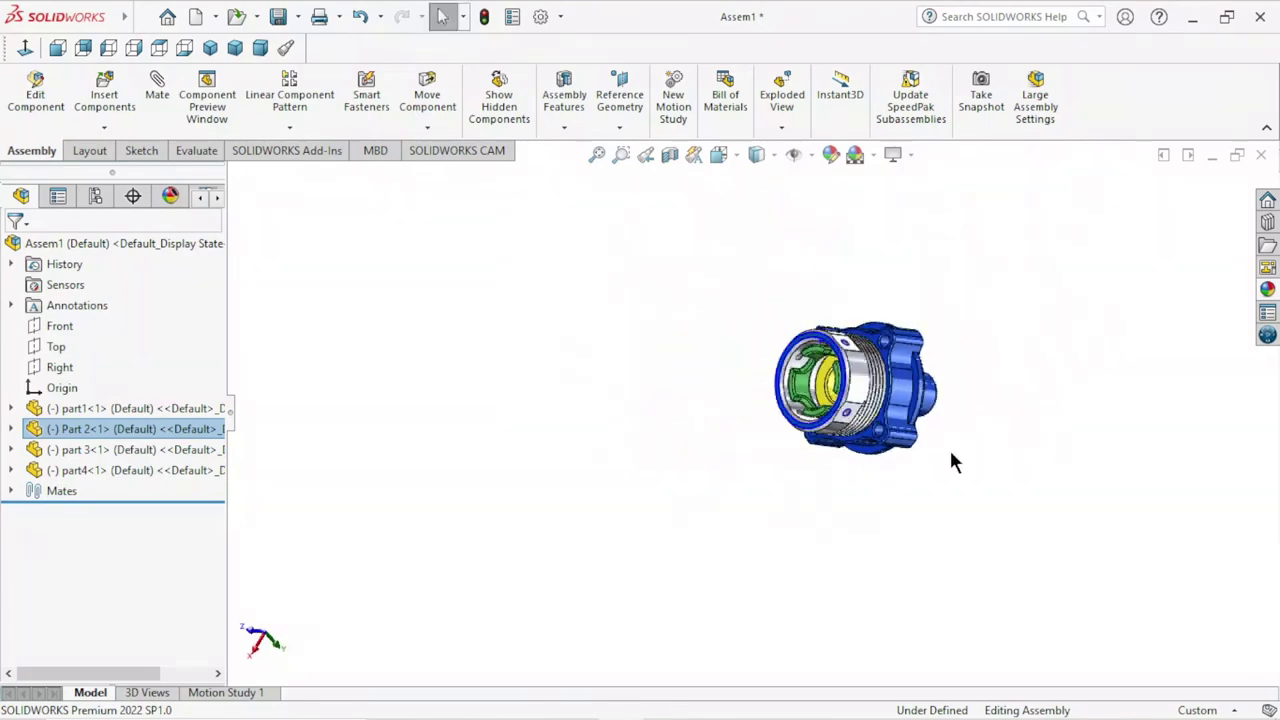
pyautogui.scroll(-2, 994, 406)
pyautogui.moveTo(994, 406)
pyautogui.mouseDown(button='middle')
pyautogui.moveTo(954, 451)
pyautogui.moveTo(971, 513)
pyautogui.mouseUp(button='middle')
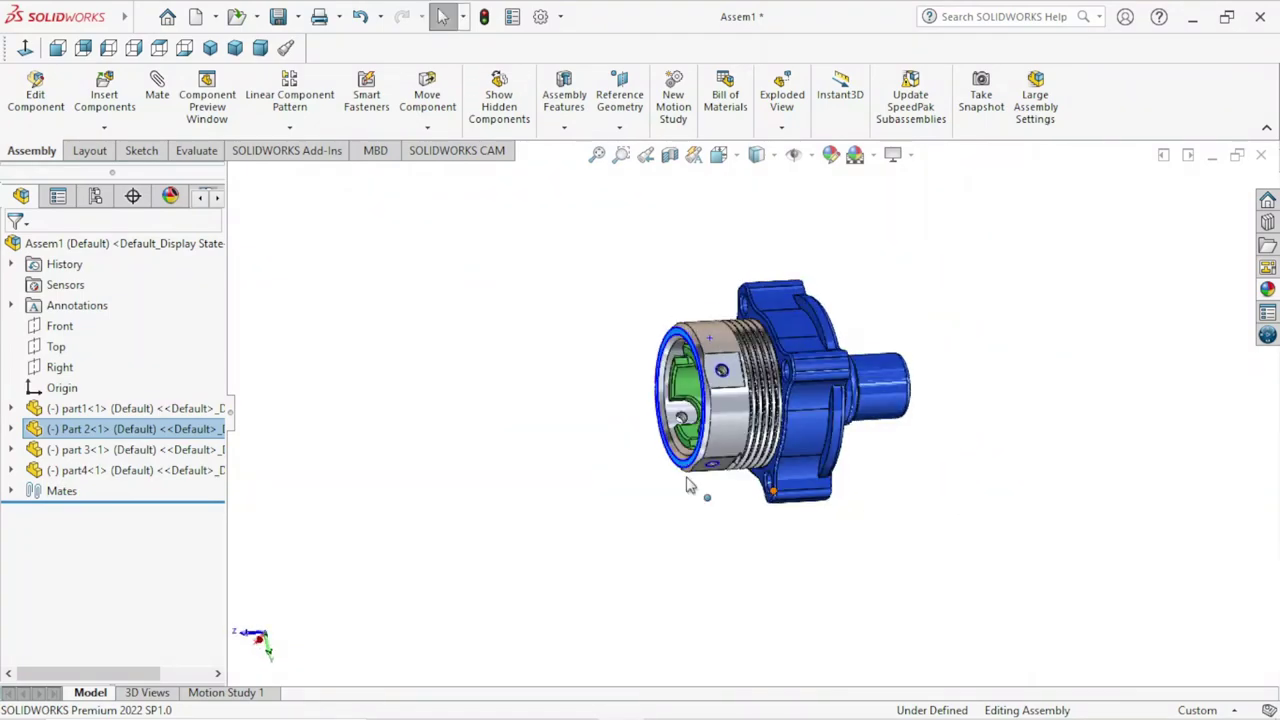
pyautogui.scroll(-2, 951, 489)
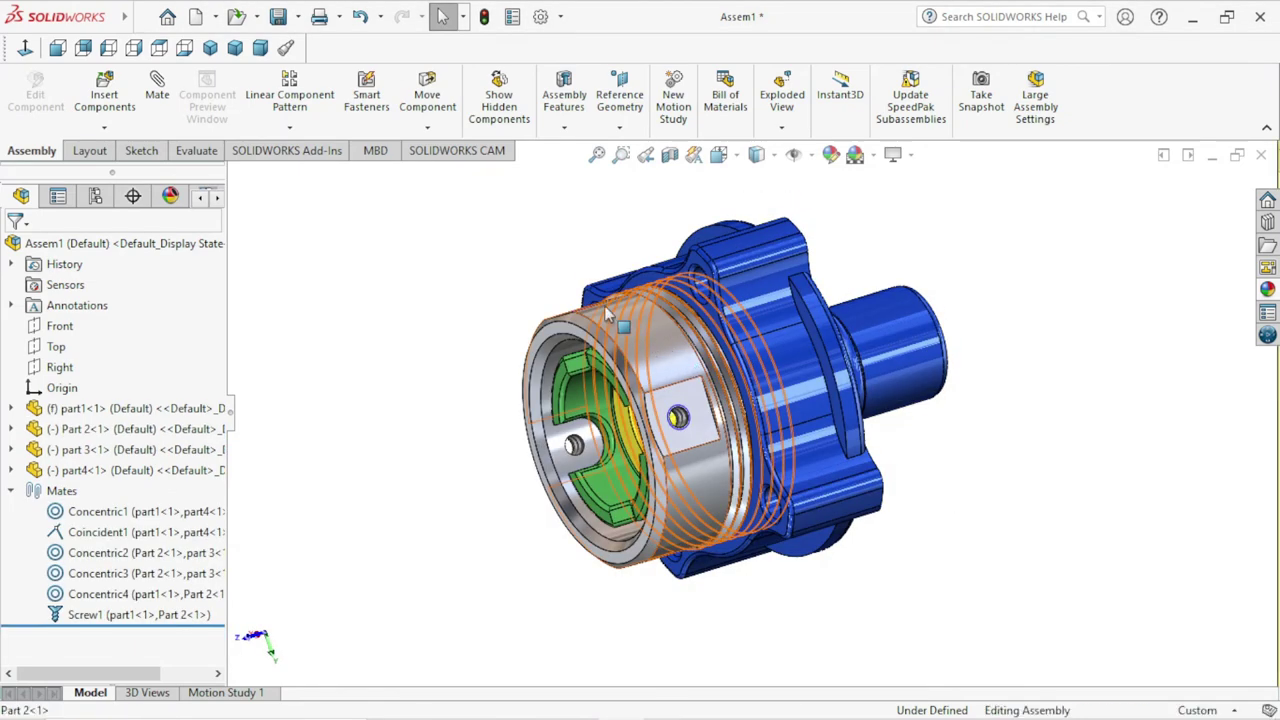
pyautogui.moveTo(607, 316)
pyautogui.mouseDown()
pyautogui.moveTo(513, 343)
pyautogui.moveTo(551, 280)
pyautogui.moveTo(755, 437)
pyautogui.moveTo(590, 287)
pyautogui.mouseUp()
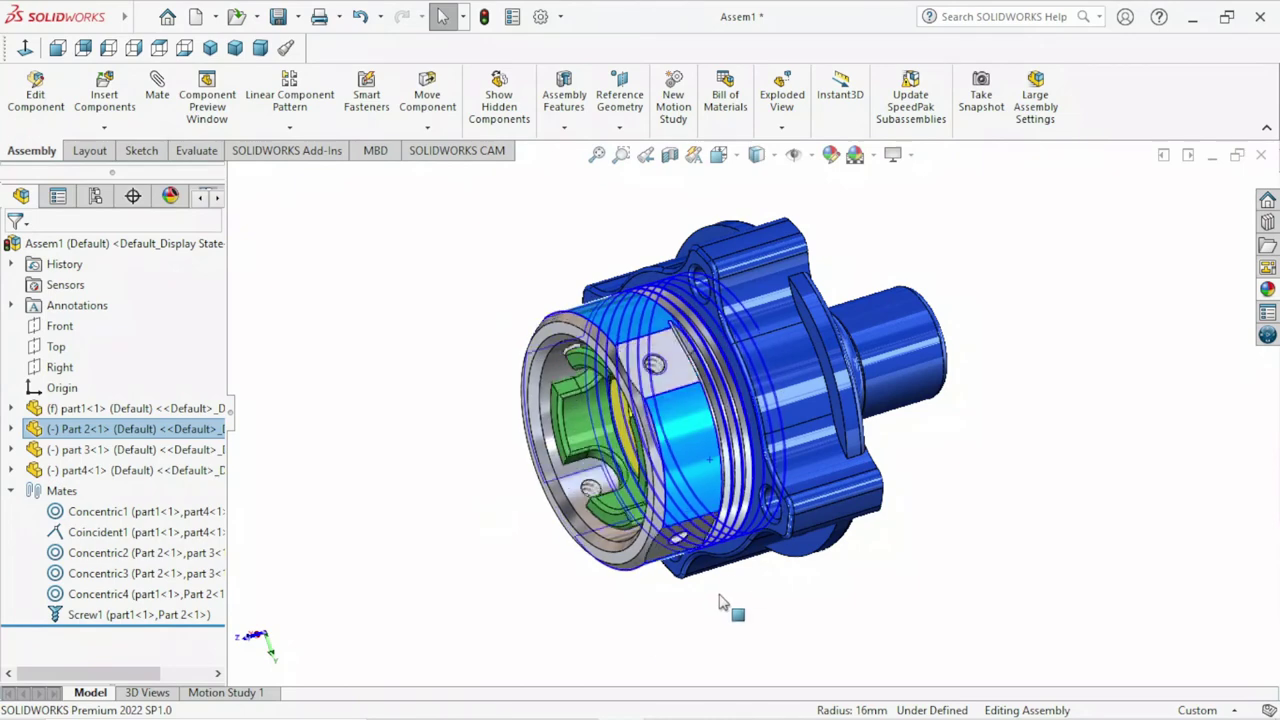
# - Rotate Part 2 about the screw axis, threading it deeper with the green insert turning along
pyautogui.moveTo(447, 472); pyautogui.dragTo(664, 613)
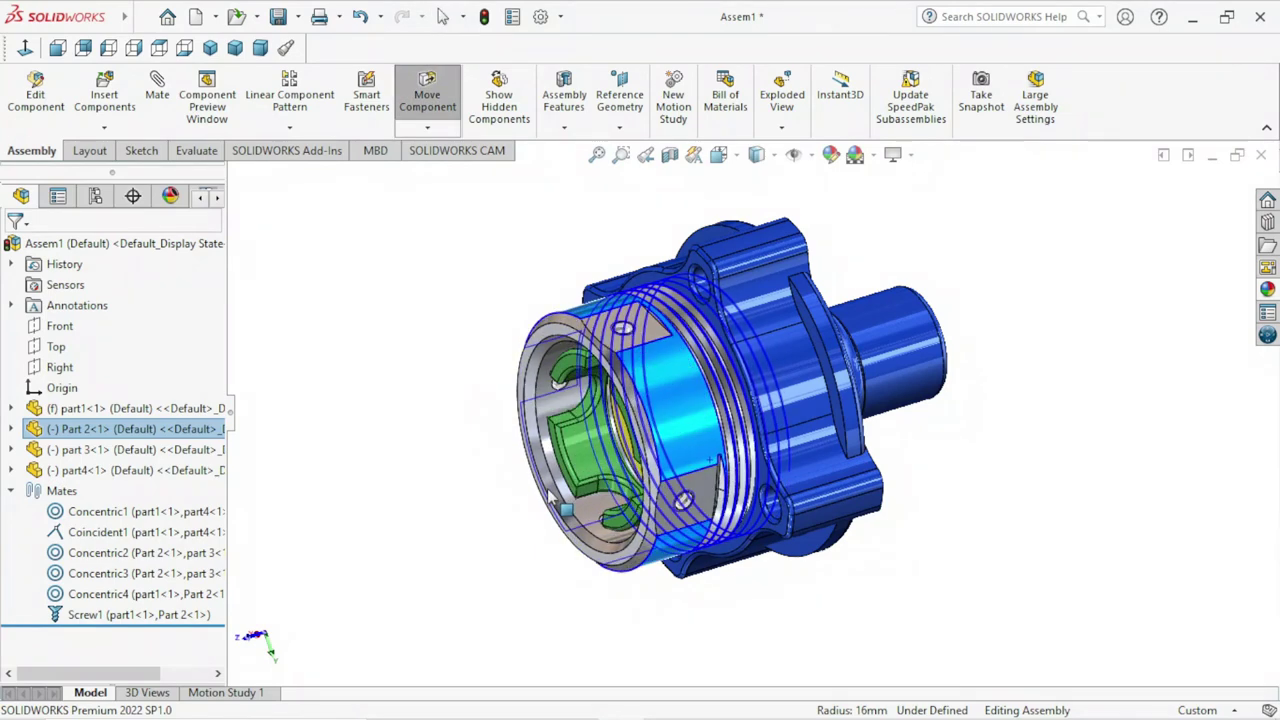
pyautogui.press('Escape')
pyautogui.moveTo(1014, 566)
pyautogui.mouseDown(button='middle')
pyautogui.moveTo(971, 534)
pyautogui.moveTo(1029, 571)
pyautogui.mouseUp(button='middle')
pyautogui.click(1029, 571)
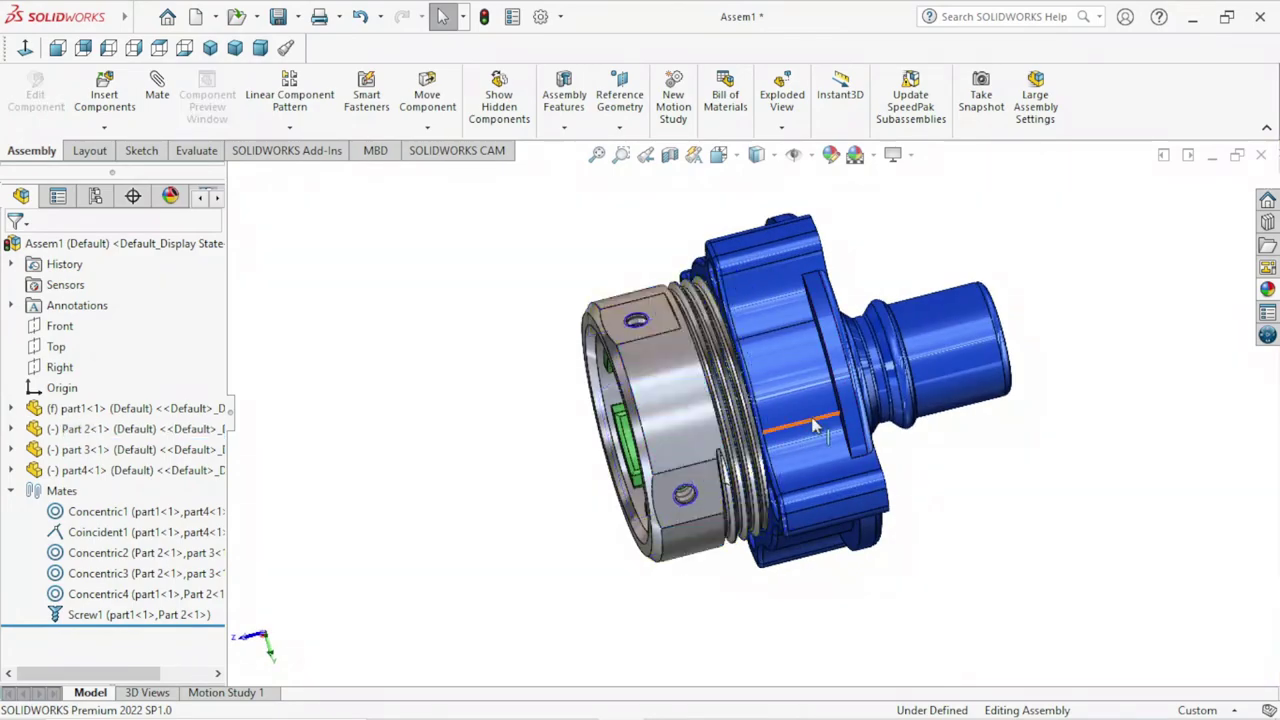
pyautogui.scroll(-1, 815, 427)
pyautogui.scroll(-2, 929, 457)
pyautogui.moveTo(1039, 497)
pyautogui.mouseDown(button='middle')
pyautogui.moveTo(1150, 403)
pyautogui.moveTo(1218, 503)
pyautogui.moveTo(1077, 503)
pyautogui.moveTo(1060, 516)
pyautogui.moveTo(1089, 511)
pyautogui.moveTo(1083, 469)
pyautogui.mouseUp(button='middle')
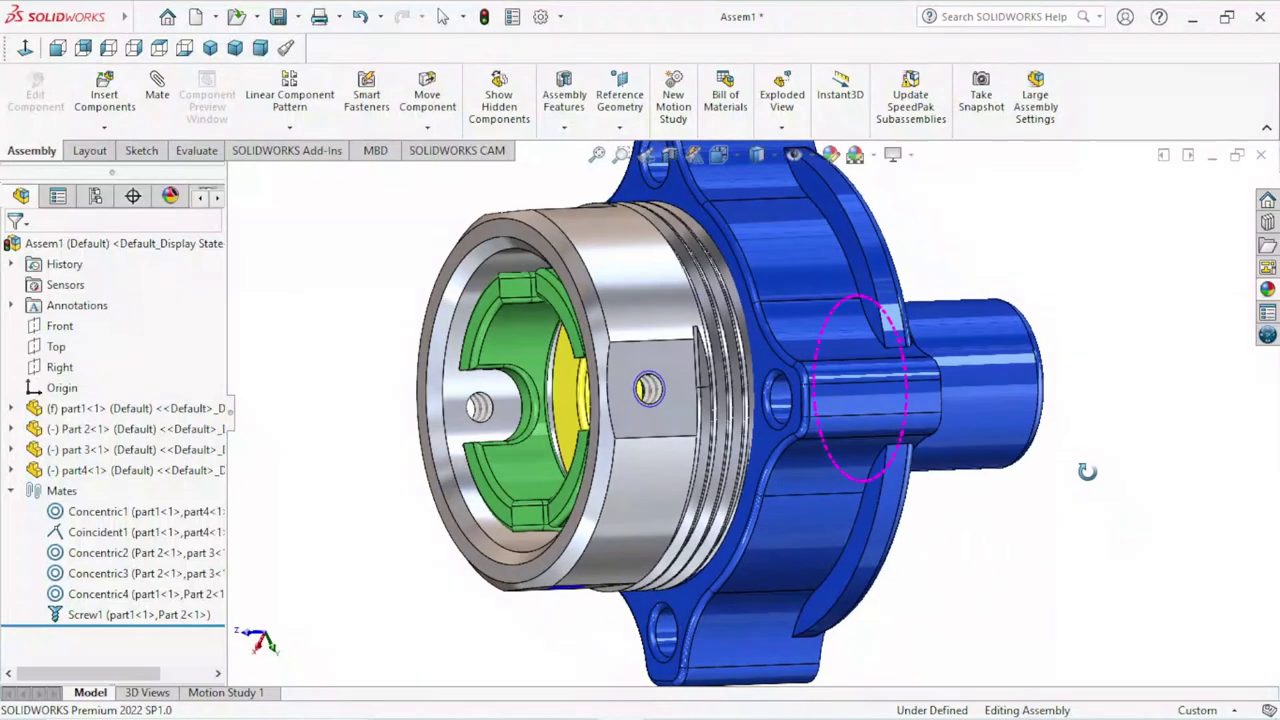
pyautogui.scroll(-2, 567, 458)
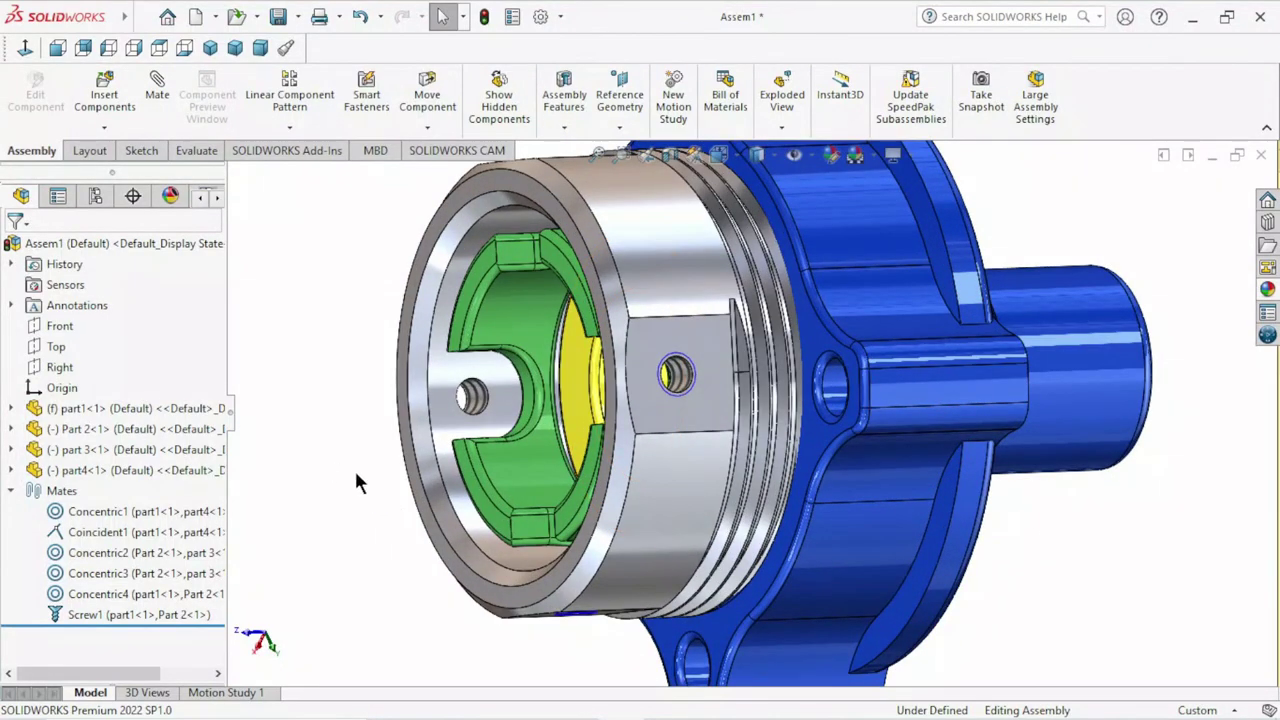
pyautogui.scroll(2, 366, 470)
pyautogui.moveTo(366, 457); pyautogui.dragTo(770, 318, button='middle')
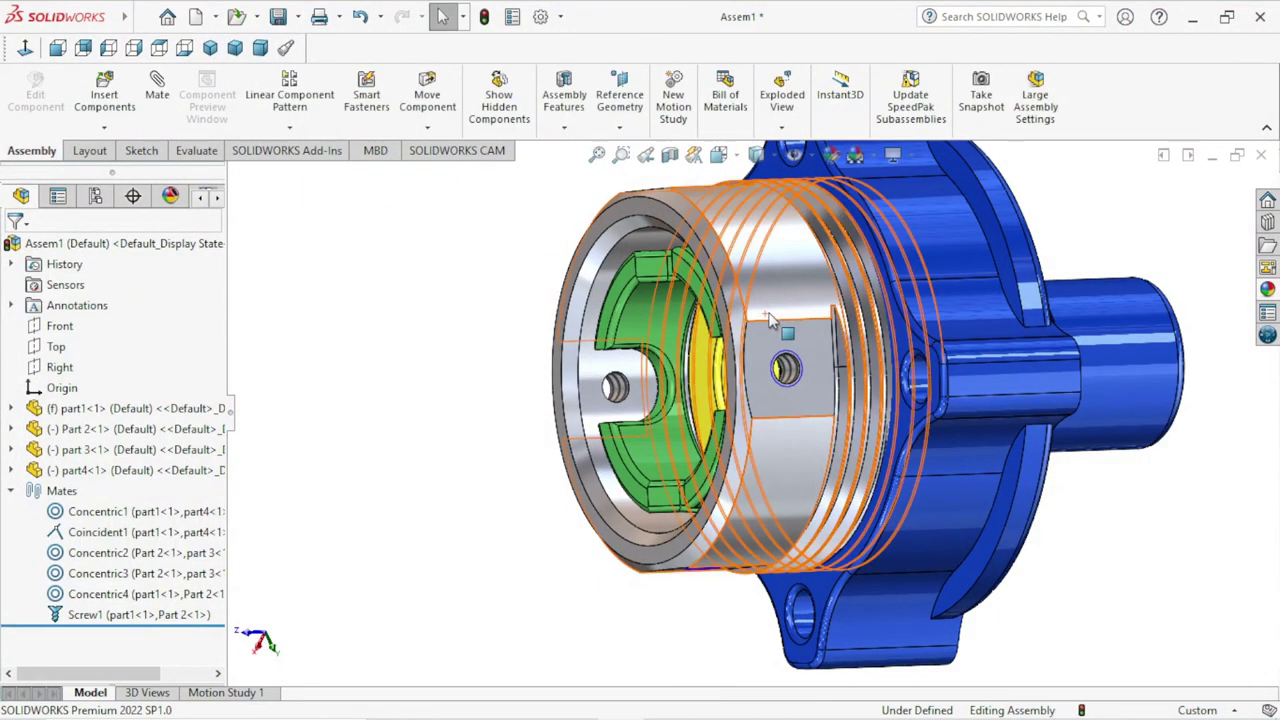
pyautogui.moveTo(770, 318)
pyautogui.mouseDown()
pyautogui.moveTo(773, 496)
pyautogui.moveTo(534, 517)
pyautogui.moveTo(633, 291)
pyautogui.moveTo(757, 634)
pyautogui.moveTo(830, 277)
pyautogui.moveTo(643, 591)
pyautogui.moveTo(733, 213)
pyautogui.moveTo(606, 631)
pyautogui.moveTo(660, 420)
pyautogui.moveTo(543, 434)
pyautogui.moveTo(905, 510)
pyautogui.moveTo(797, 205)
pyautogui.moveTo(757, 600)
pyautogui.moveTo(894, 578)
pyautogui.moveTo(543, 430)
pyautogui.moveTo(580, 466)
pyautogui.moveTo(872, 567)
pyautogui.moveTo(898, 243)
pyautogui.moveTo(935, 488)
pyautogui.moveTo(614, 251)
pyautogui.moveTo(771, 674)
pyautogui.moveTo(954, 473)
pyautogui.moveTo(895, 328)
pyautogui.moveTo(885, 538)
pyautogui.mouseUp()
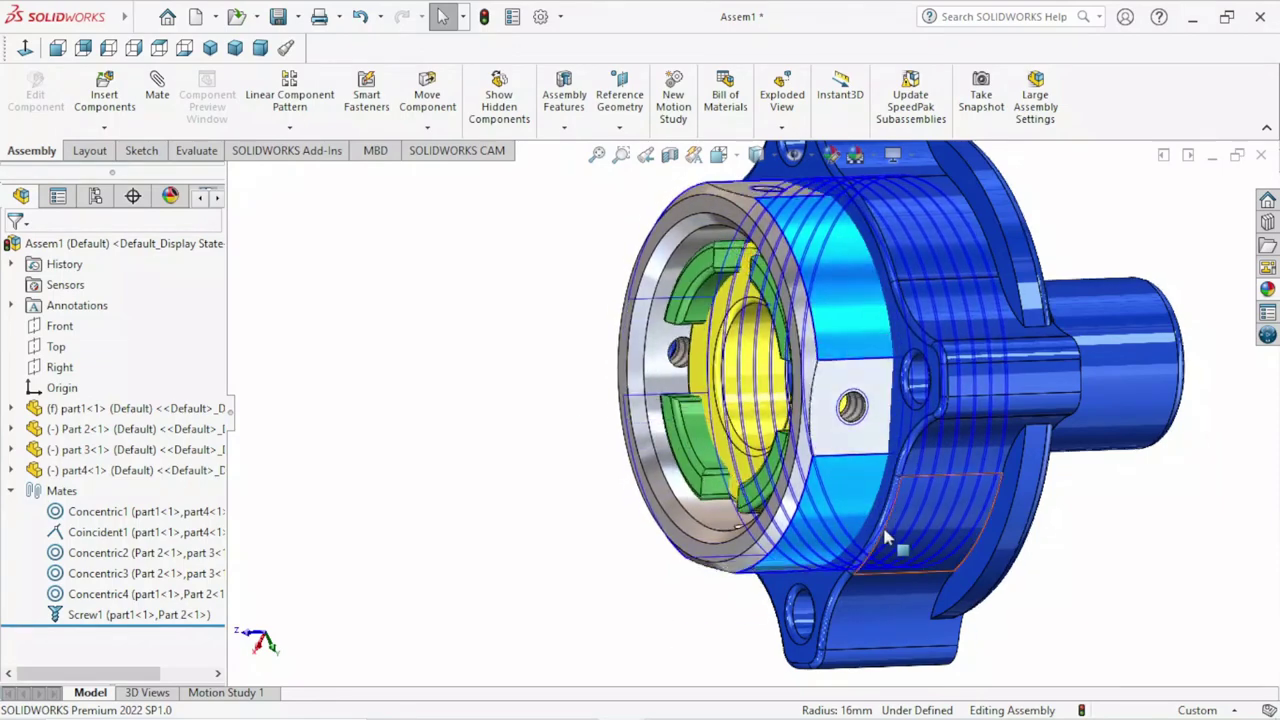
# - Zoom to fit and spin Part 2 out of part1 until the yellow part4 ring shows
pyautogui.press('f')
pyautogui.moveTo(1086, 563)
pyautogui.mouseDown()
pyautogui.moveTo(900, 486)
pyautogui.moveTo(843, 507)
pyautogui.moveTo(991, 408)
pyautogui.moveTo(1006, 583)
pyautogui.moveTo(975, 576)
pyautogui.mouseUp()
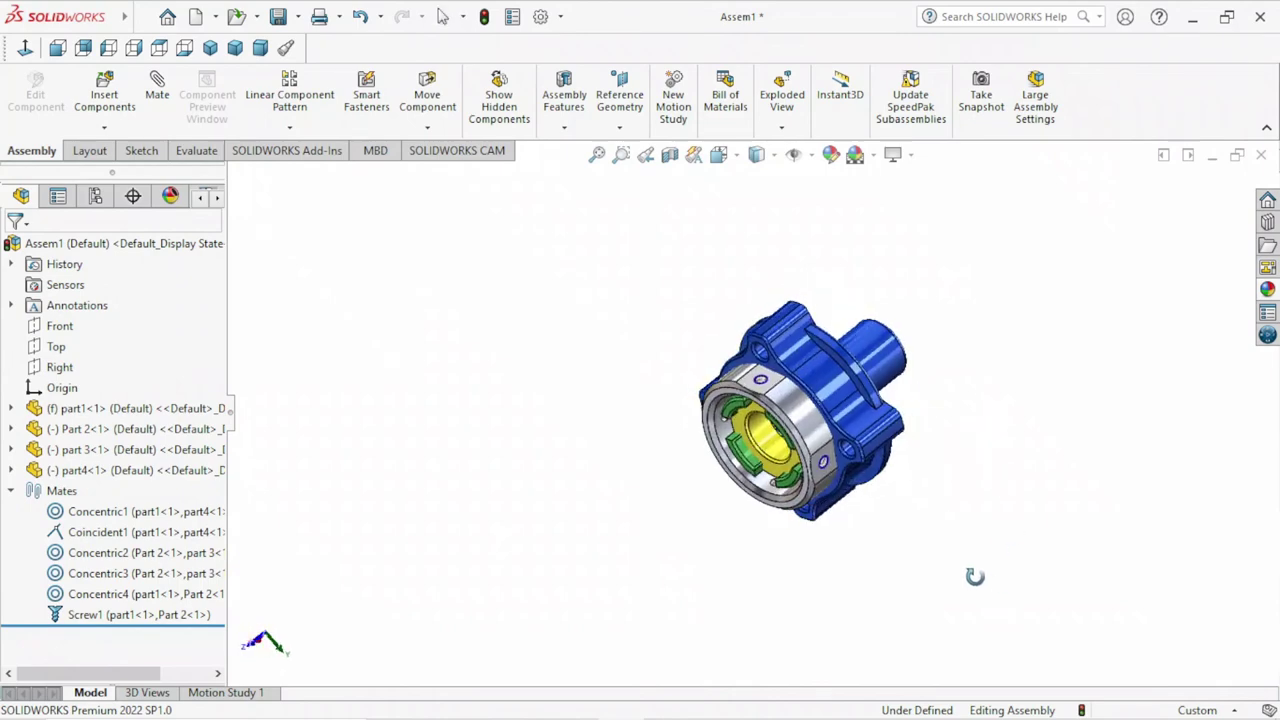
pyautogui.click(827, 457)
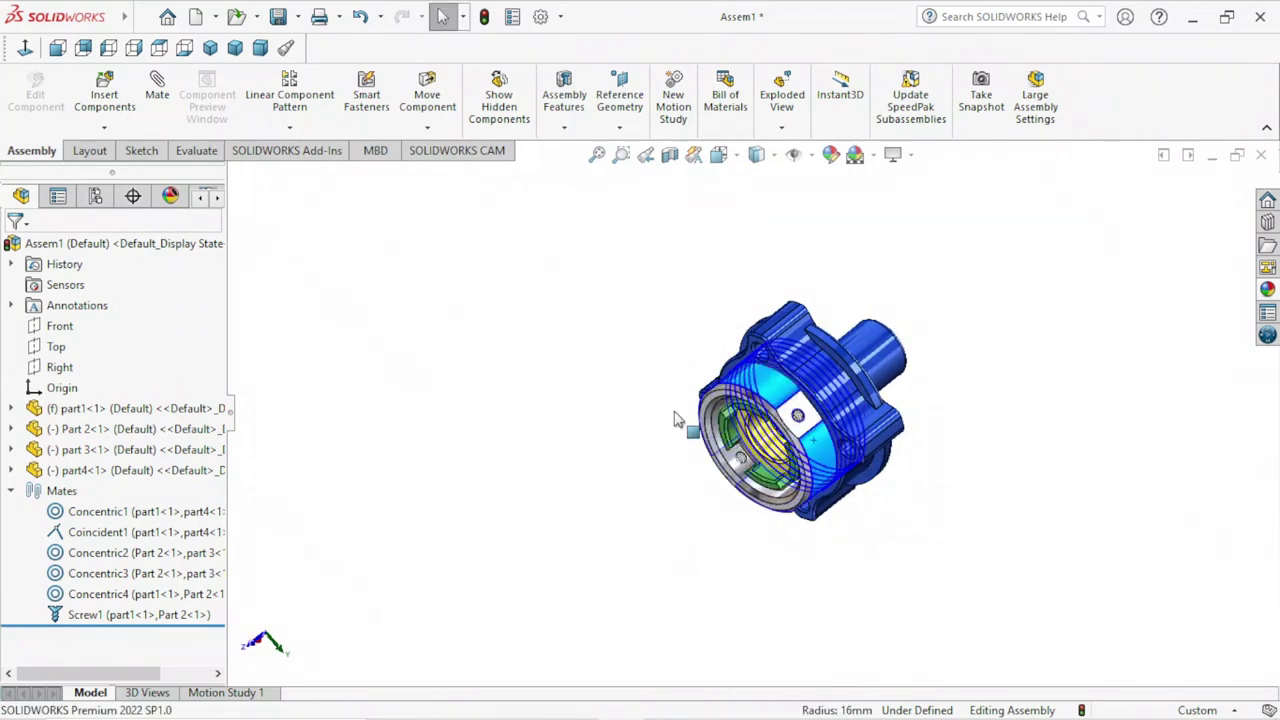
pyautogui.moveTo(675, 420); pyautogui.dragTo(826, 366)
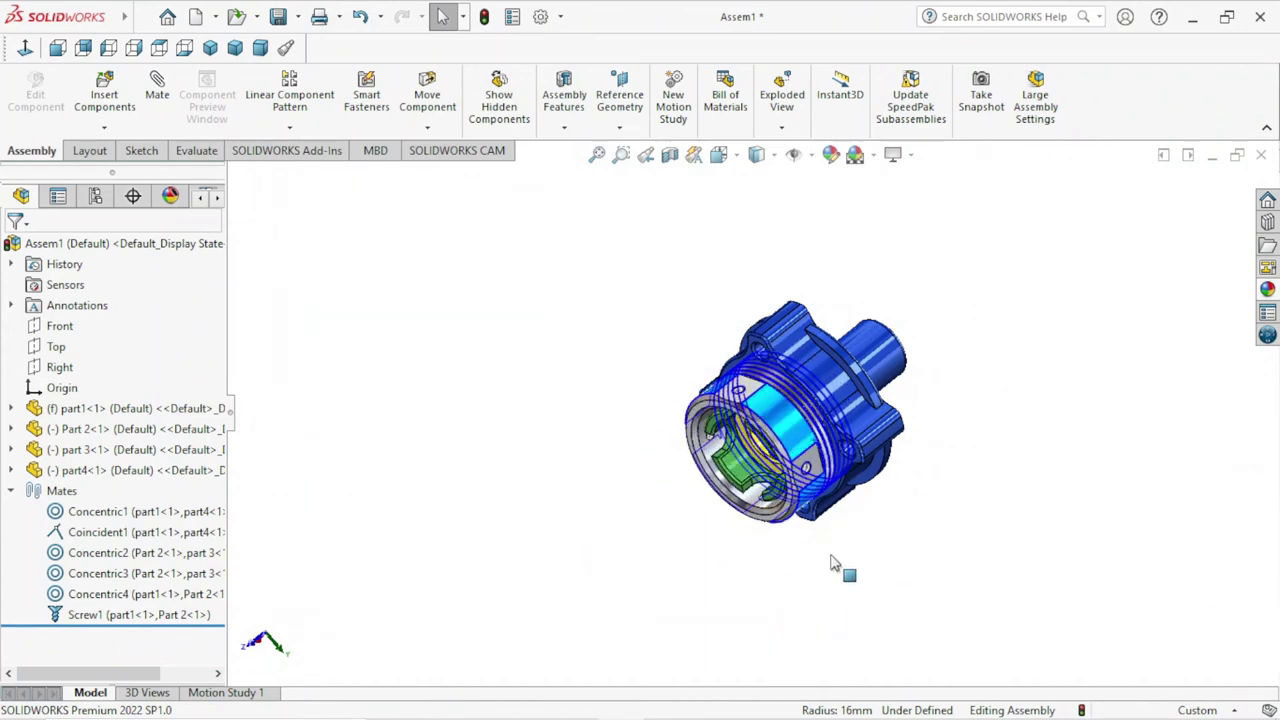
pyautogui.moveTo(830, 561)
pyautogui.mouseDown()
pyautogui.moveTo(720, 546)
pyautogui.moveTo(668, 334)
pyautogui.moveTo(838, 488)
pyautogui.moveTo(655, 516)
pyautogui.moveTo(645, 380)
pyautogui.moveTo(700, 540)
pyautogui.moveTo(640, 430)
pyautogui.moveTo(810, 583)
pyautogui.moveTo(657, 529)
pyautogui.moveTo(840, 550)
pyautogui.moveTo(700, 570)
pyautogui.moveTo(831, 440)
pyautogui.moveTo(848, 517)
pyautogui.moveTo(677, 560)
pyautogui.moveTo(580, 440)
pyautogui.moveTo(672, 390)
pyautogui.moveTo(596, 470)
pyautogui.moveTo(820, 534)
pyautogui.moveTo(774, 594)
pyautogui.moveTo(588, 578)
pyautogui.moveTo(543, 543)
pyautogui.moveTo(571, 486)
pyautogui.moveTo(577, 497)
pyautogui.moveTo(579, 405)
pyautogui.moveTo(557, 452)
pyautogui.moveTo(557, 505)
pyautogui.moveTo(608, 586)
pyautogui.mouseUp()
pyautogui.scroll(-3, 855, 533)
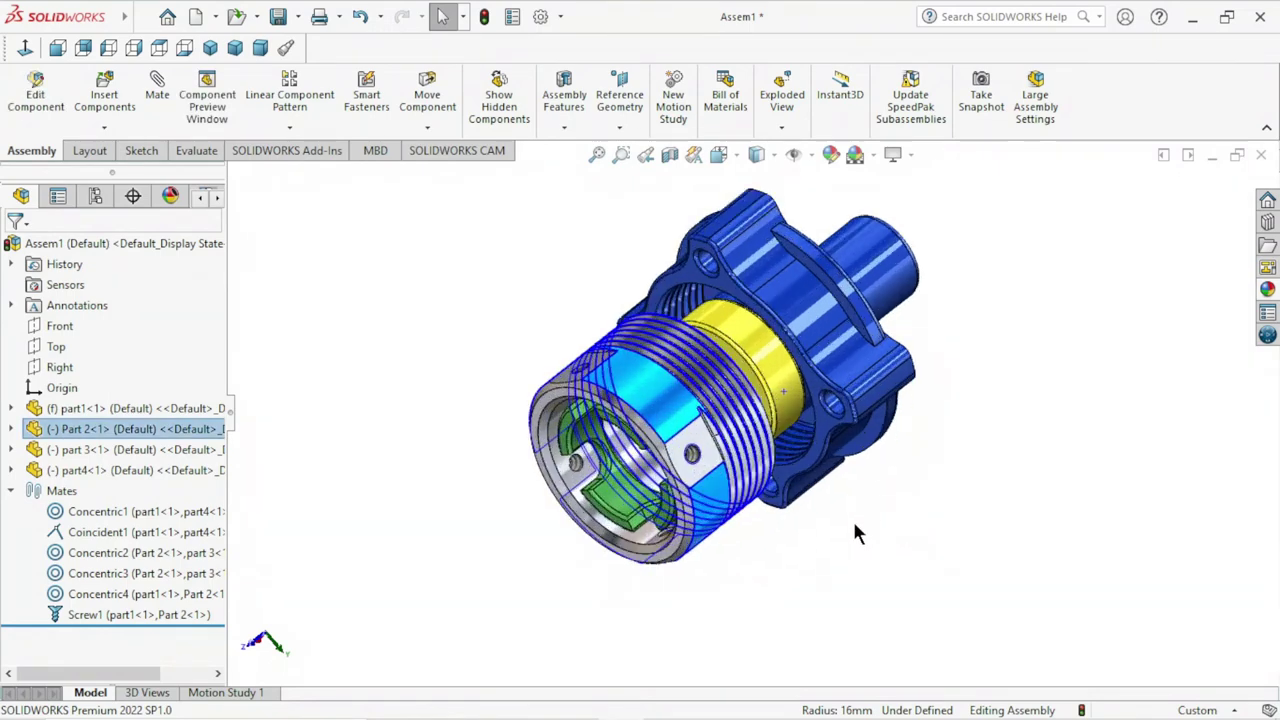
pyautogui.moveTo(925, 518)
pyautogui.mouseDown(button='middle')
pyautogui.moveTo(846, 537)
pyautogui.moveTo(931, 569)
pyautogui.moveTo(894, 546)
pyautogui.mouseUp(button='middle')
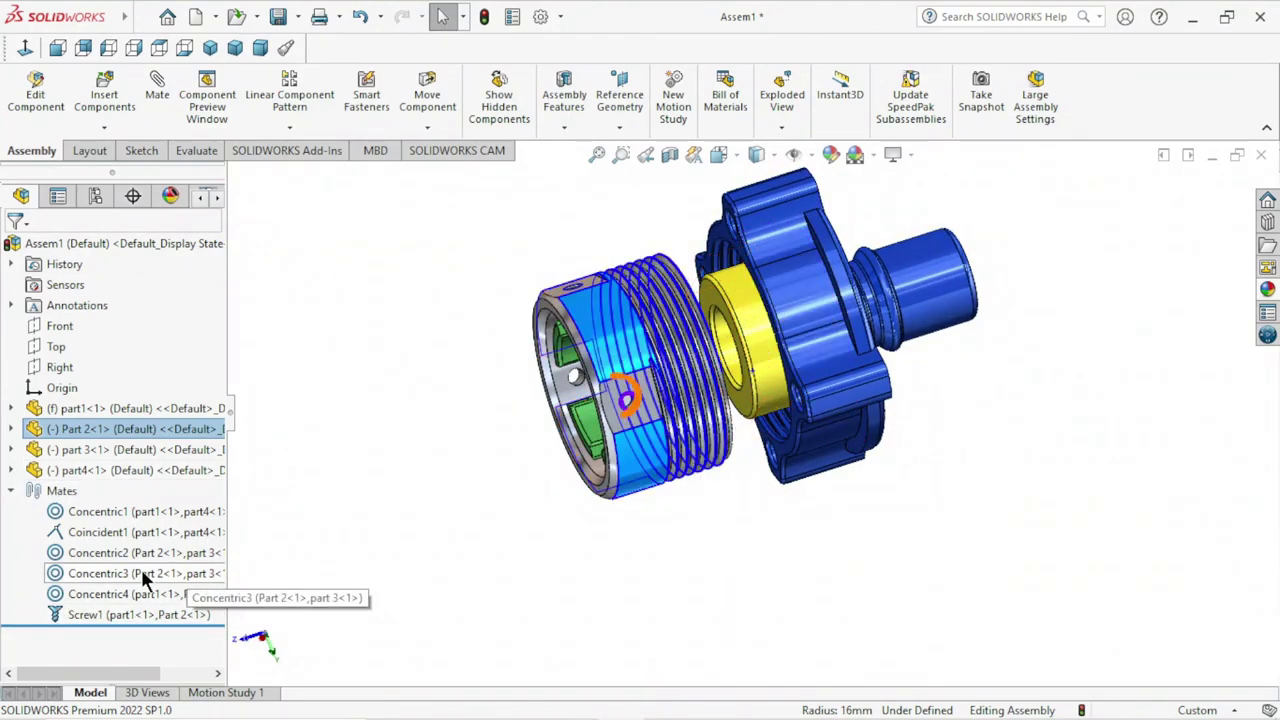
# - Turn Part 2 along the screw mate to thread it back into the blue housing
pyautogui.click(252, 610)
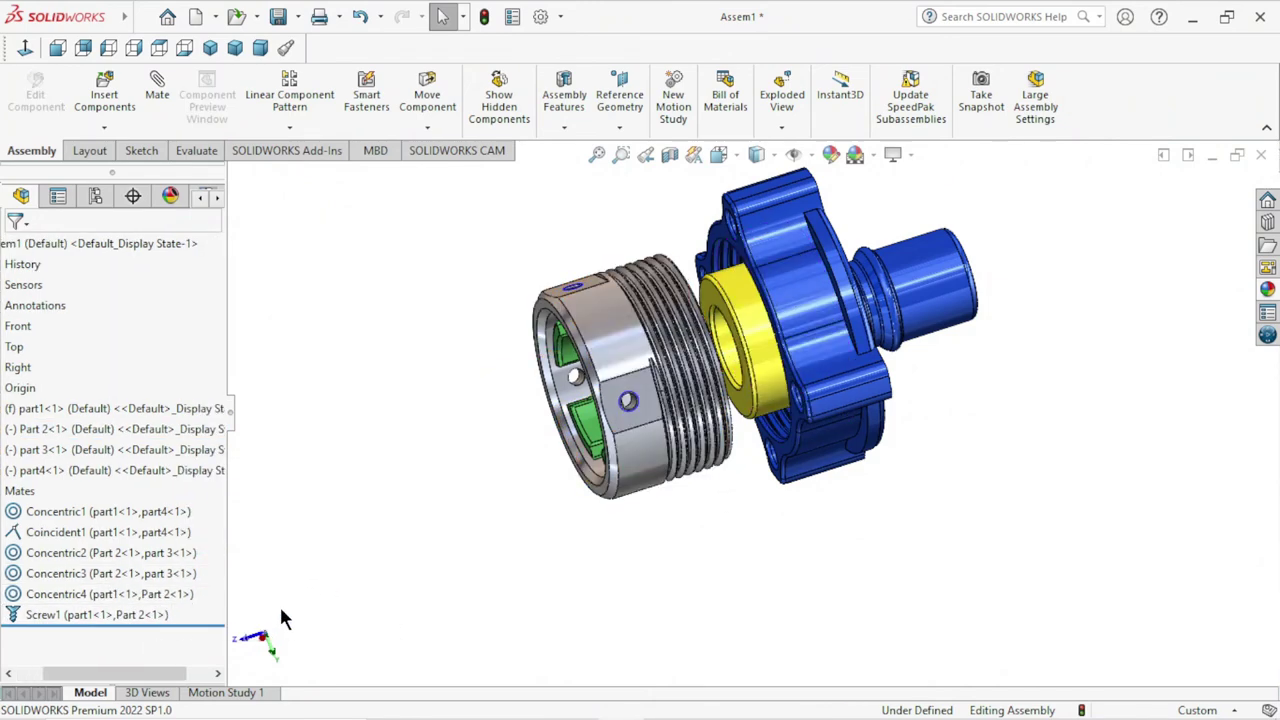
pyautogui.scroll(-3, 543, 549)
pyautogui.moveTo(543, 549); pyautogui.dragTo(600, 543, button='middle')
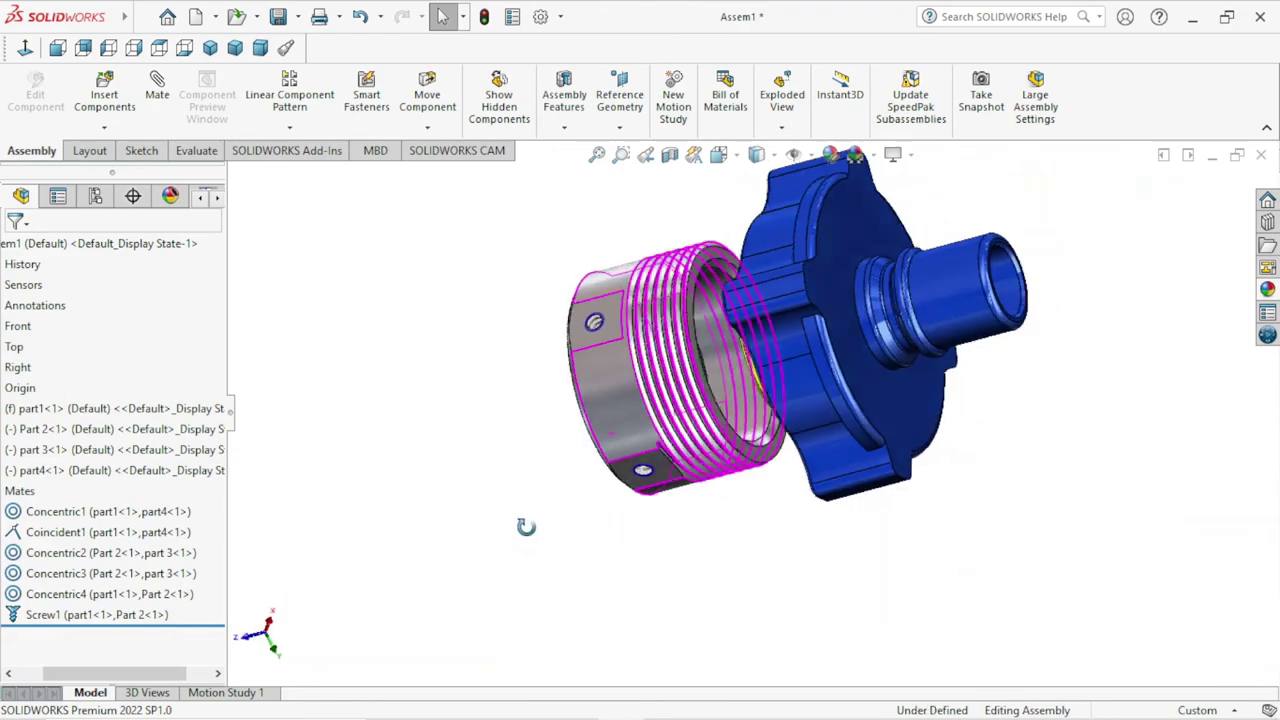
pyautogui.click(622, 393)
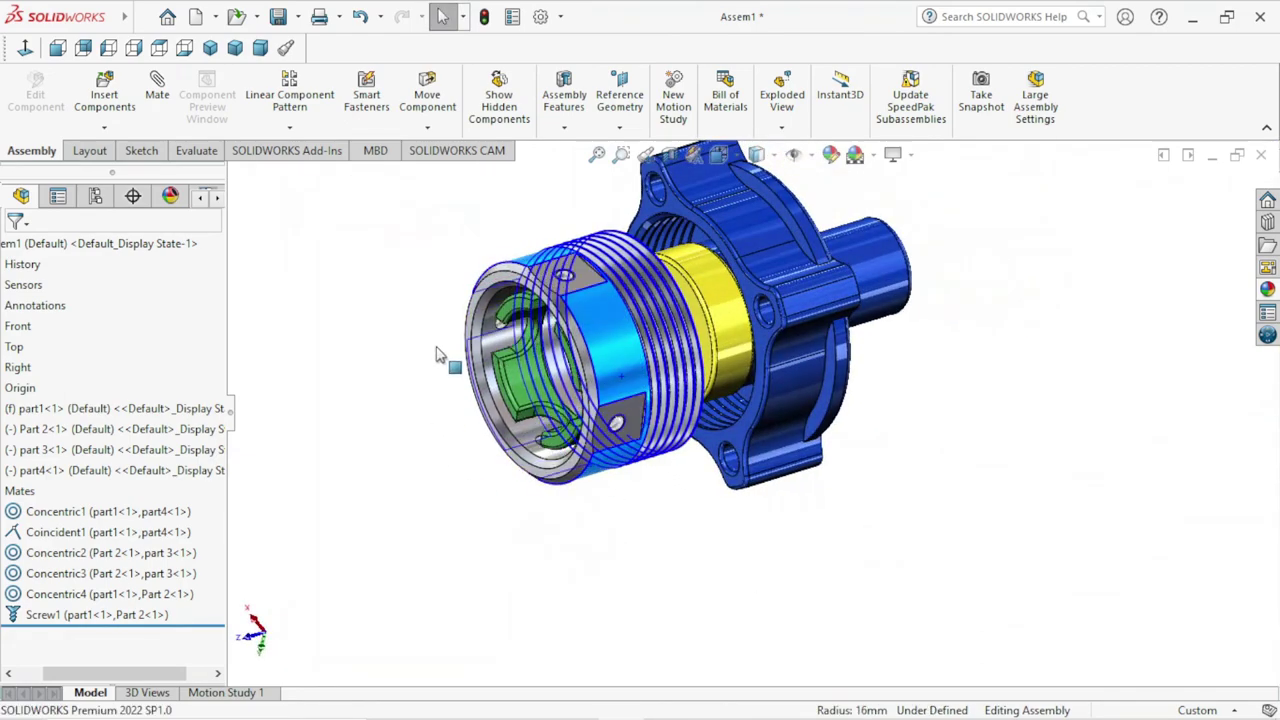
pyautogui.moveTo(611, 256)
pyautogui.mouseDown()
pyautogui.moveTo(480, 555)
pyautogui.moveTo(446, 573)
pyautogui.mouseUp()
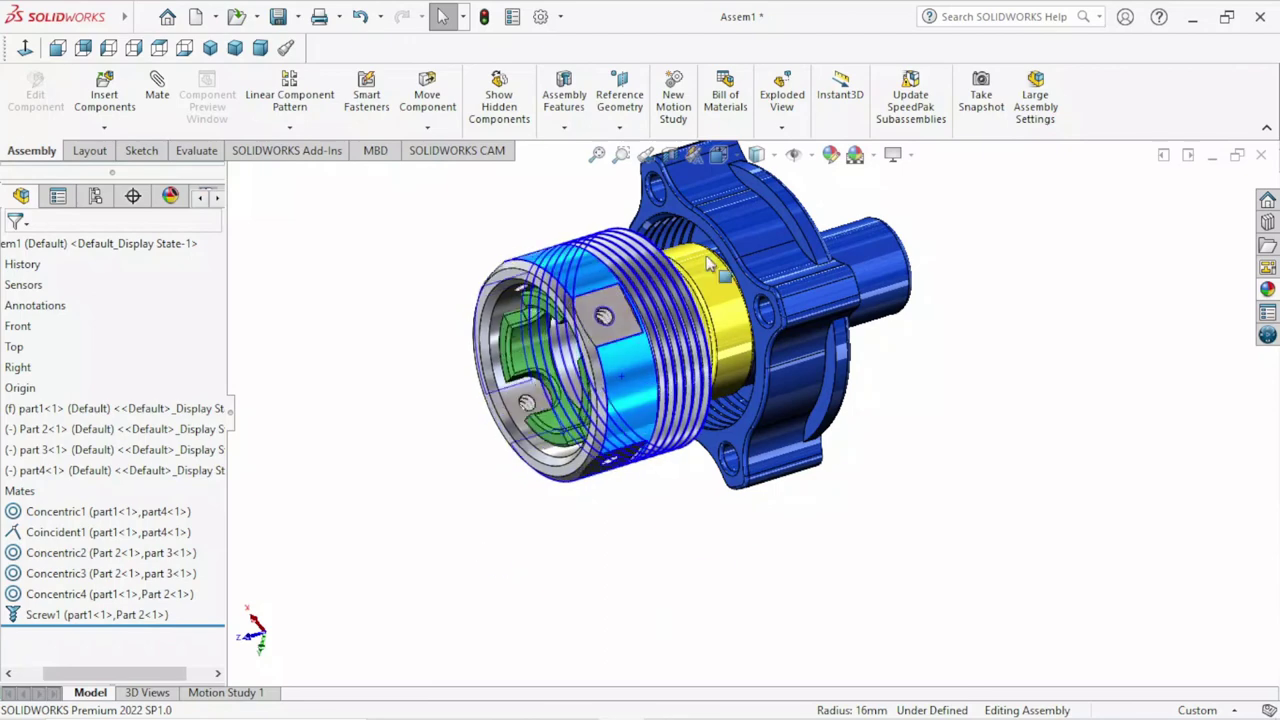
pyautogui.scroll(3, 648, 472)
# - Orbit and zoom in side-on to inspect where the threads meet the hub
pyautogui.click(650, 487)
pyautogui.moveTo(722, 517)
pyautogui.mouseDown(button='middle')
pyautogui.moveTo(767, 512)
pyautogui.moveTo(734, 486)
pyautogui.mouseUp(button='middle')
pyautogui.scroll(-3, 757, 418)
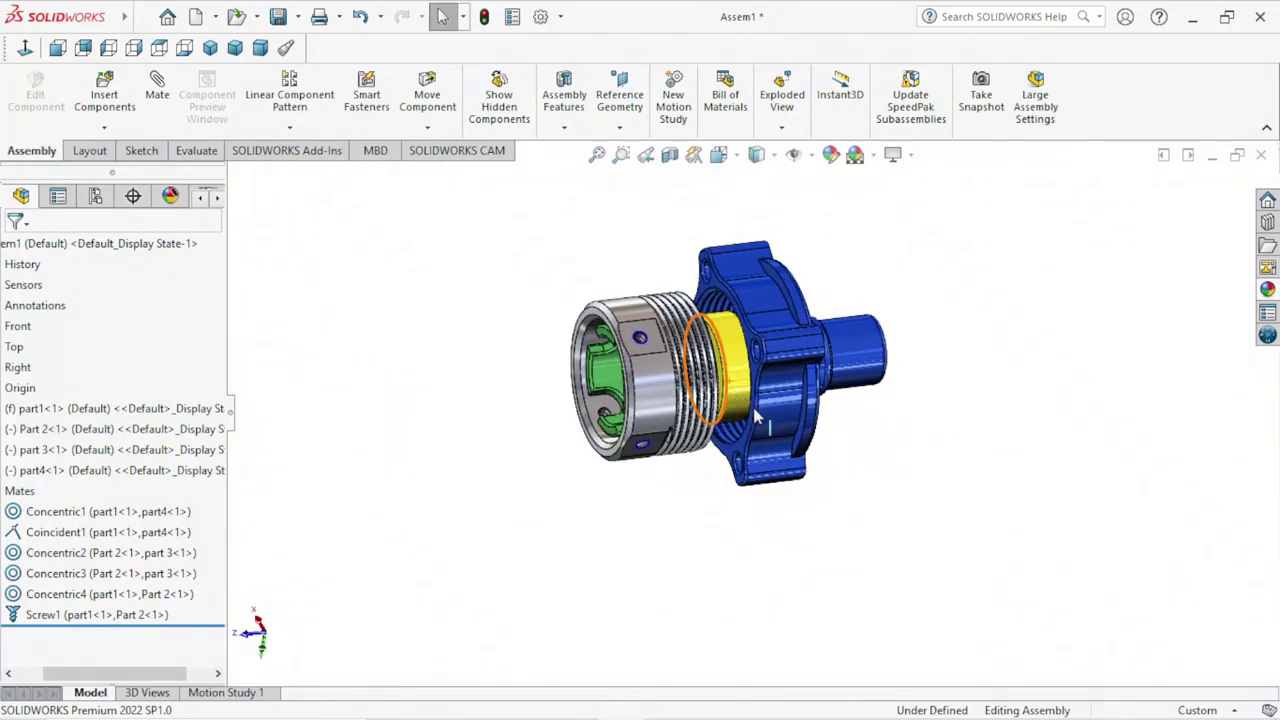
pyautogui.moveTo(983, 463)
pyautogui.mouseDown(button='middle')
pyautogui.moveTo(951, 466)
pyautogui.moveTo(871, 529)
pyautogui.mouseUp(button='middle')
pyautogui.scroll(-3, 460, 488)
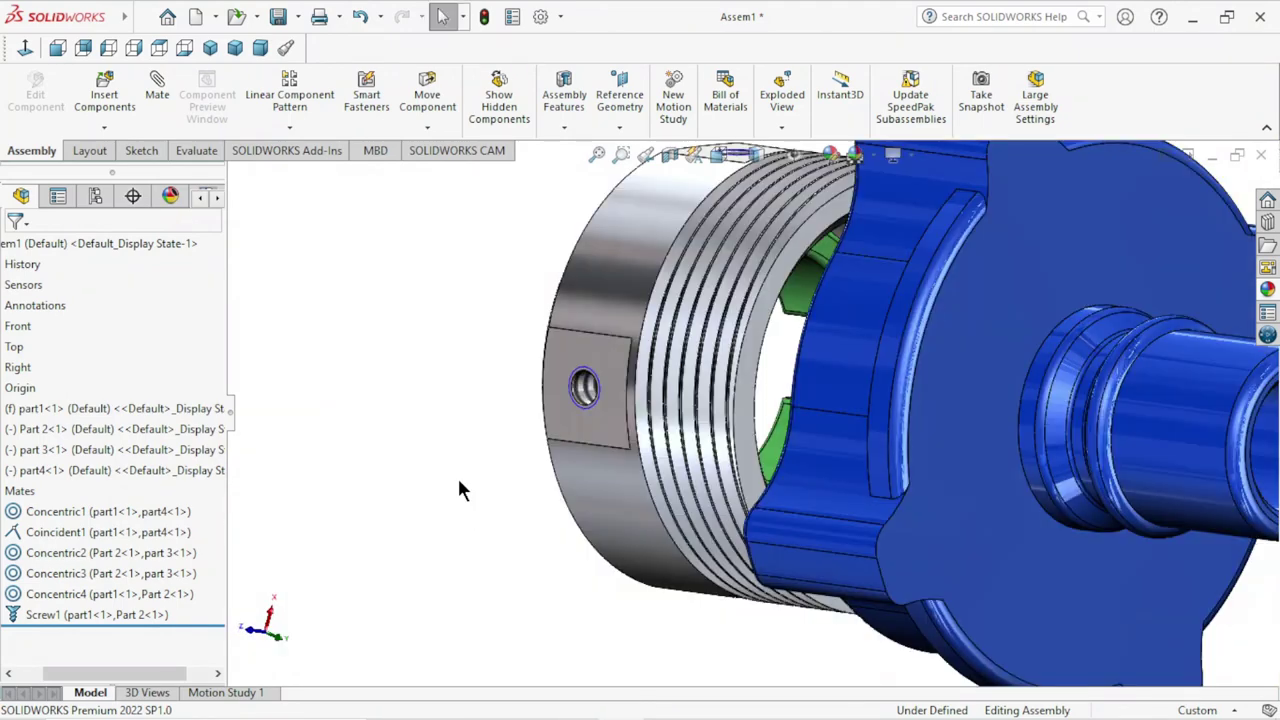
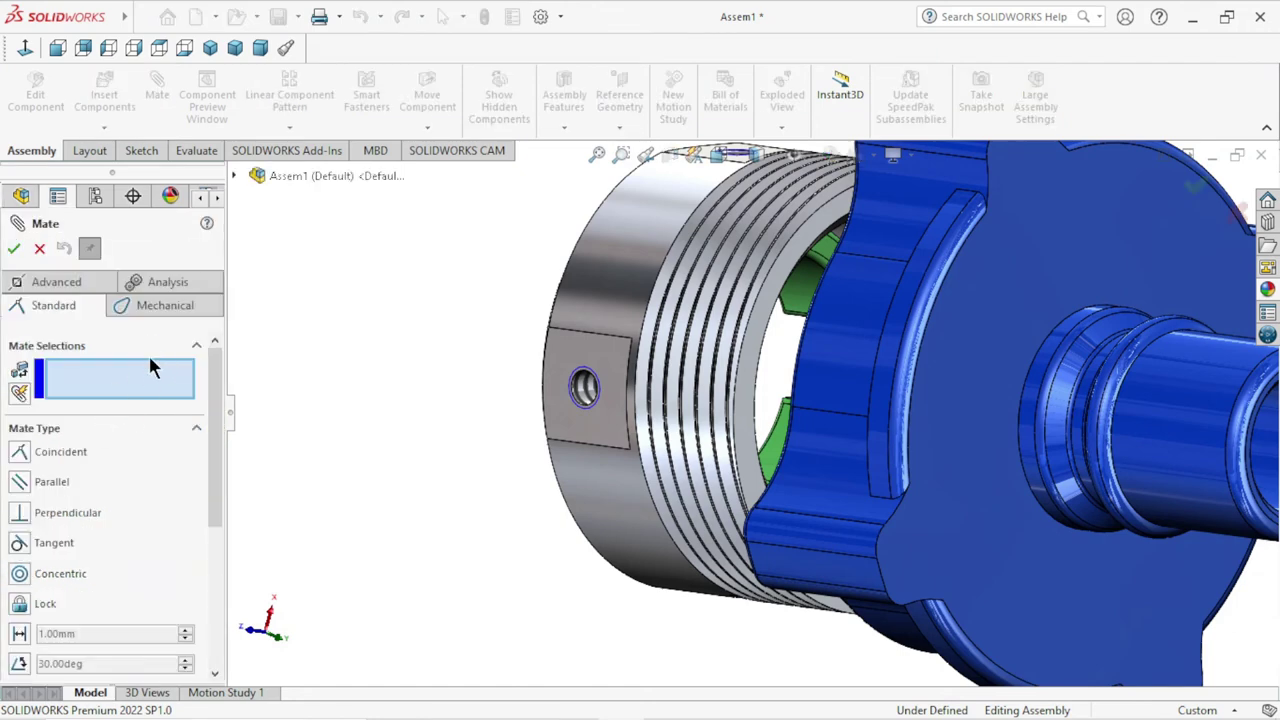
# - Choose an Advanced distance mate and select the mating faces on Part 2 and part1
pyautogui.click(58, 280)
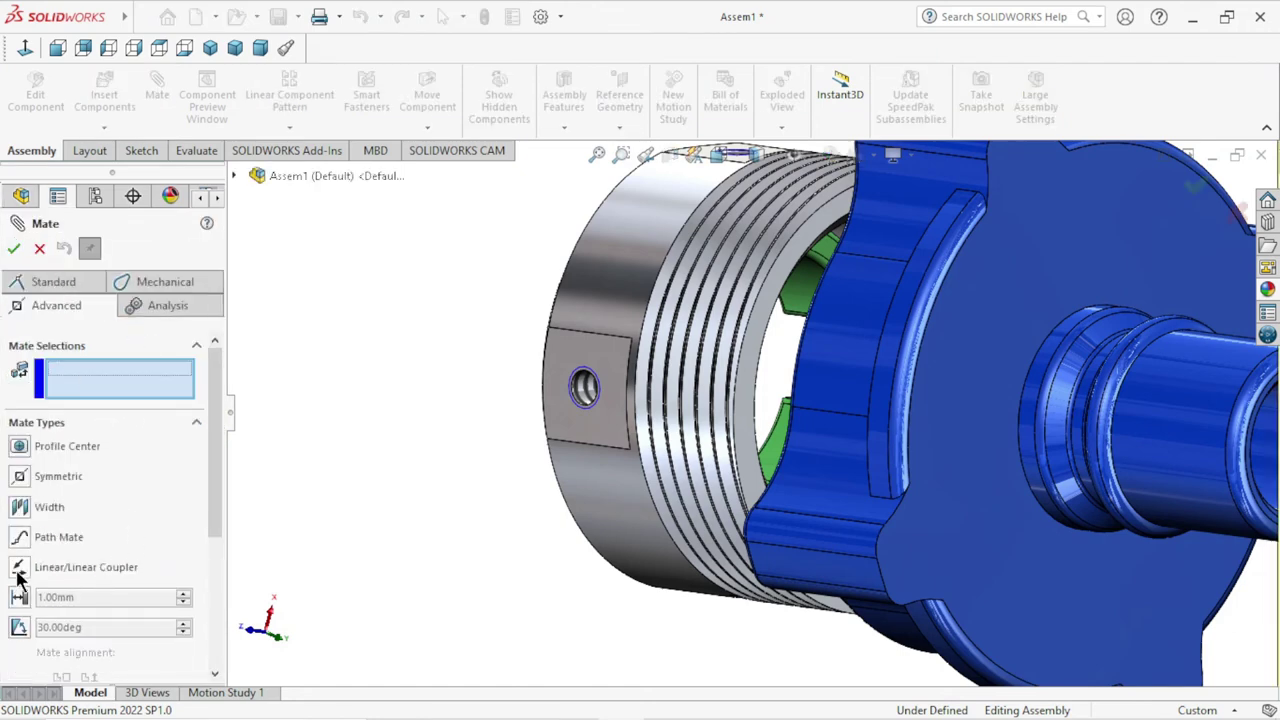
pyautogui.click(21, 597)
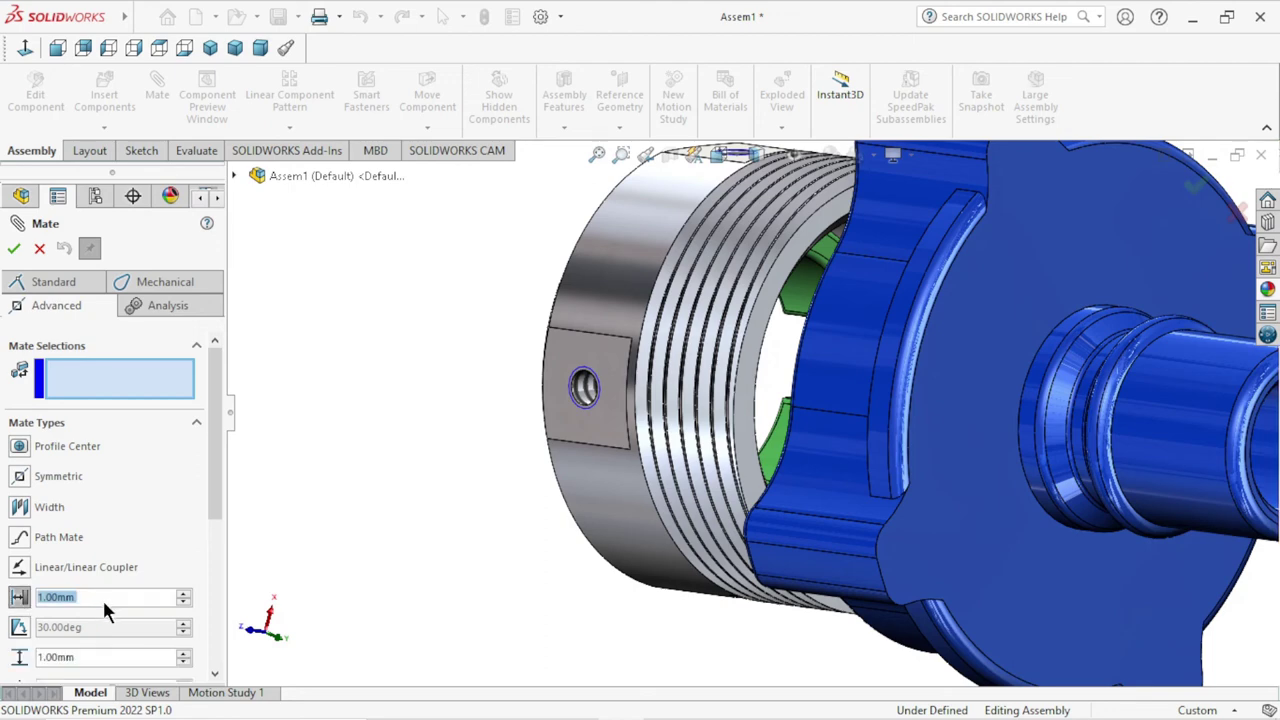
pyautogui.write('7')
pyautogui.press('Return')
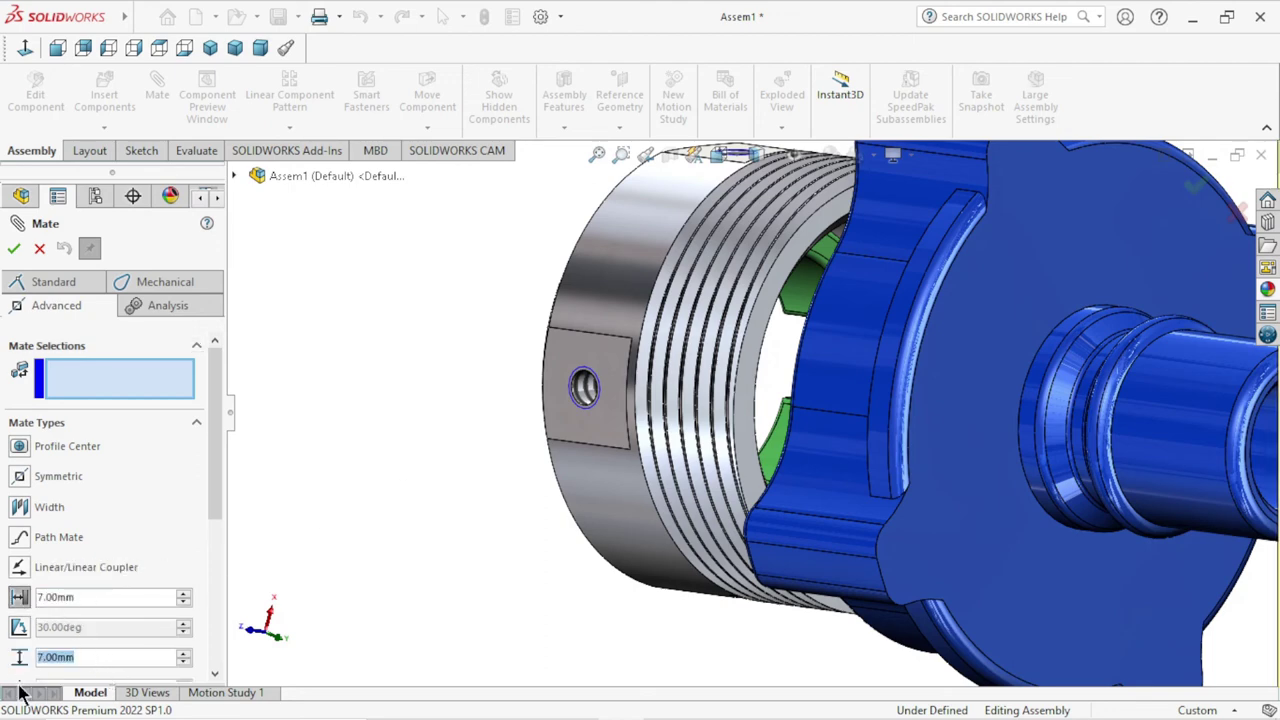
pyautogui.write('1')
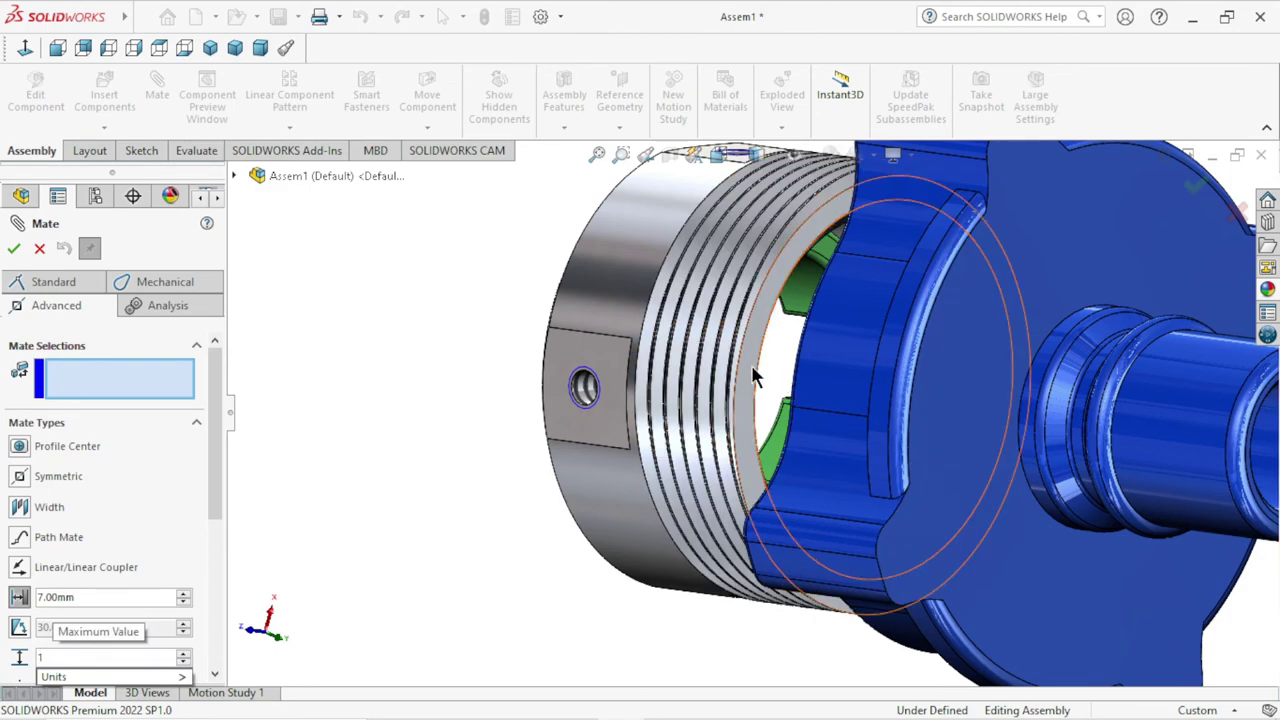
pyautogui.click(752, 368)
pyautogui.moveTo(423, 443)
pyautogui.mouseDown(button='middle')
pyautogui.moveTo(531, 531)
pyautogui.moveTo(651, 537)
pyautogui.mouseUp(button='middle')
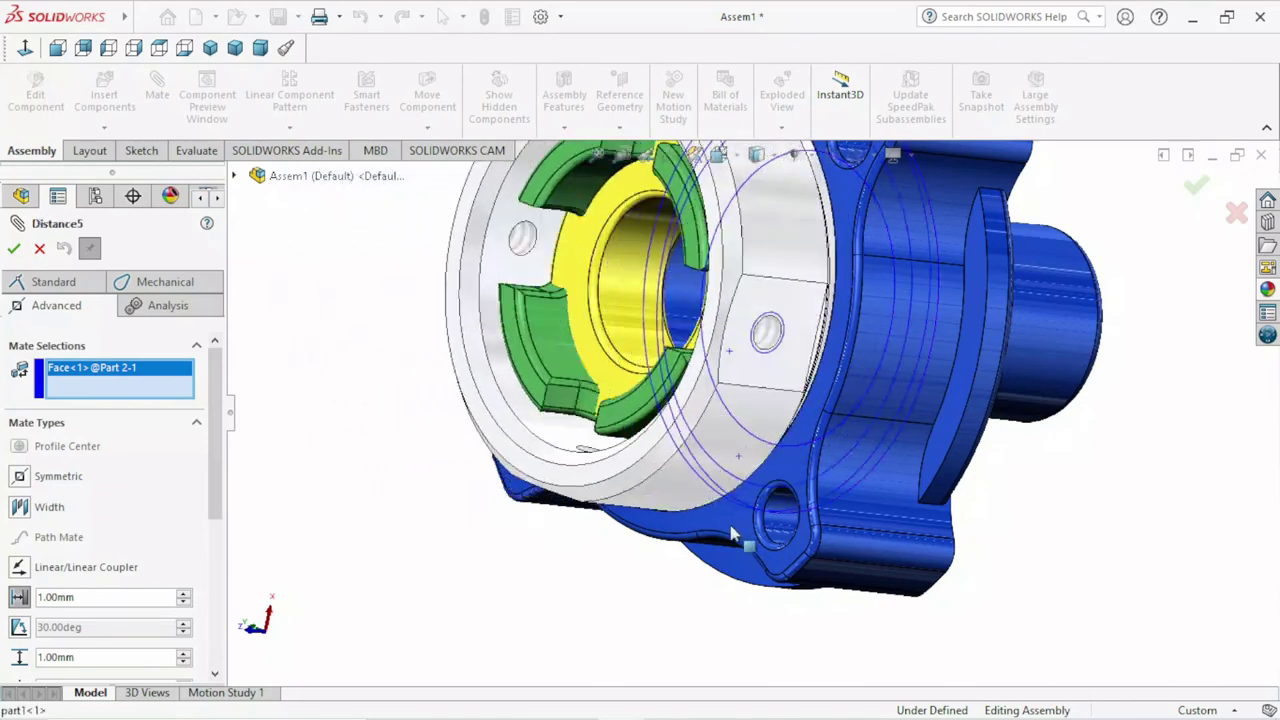
pyautogui.click(750, 530)
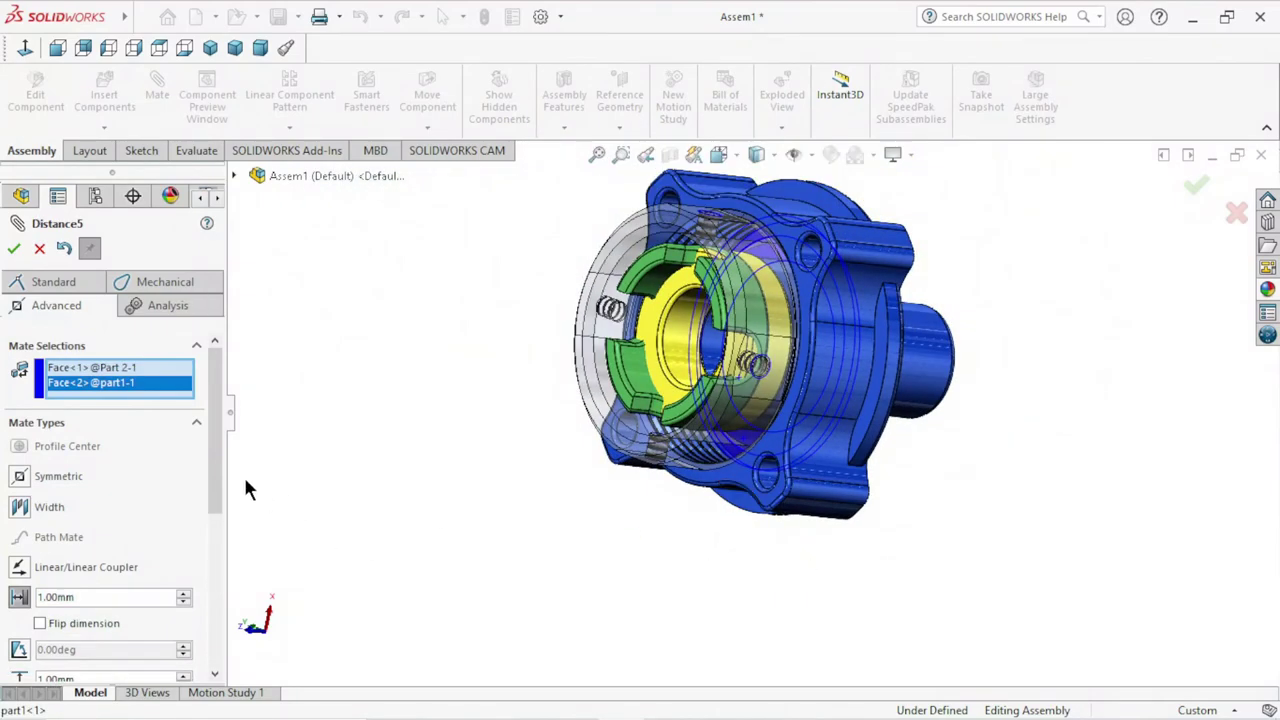
pyautogui.moveTo(212, 482); pyautogui.dragTo(232, 537)
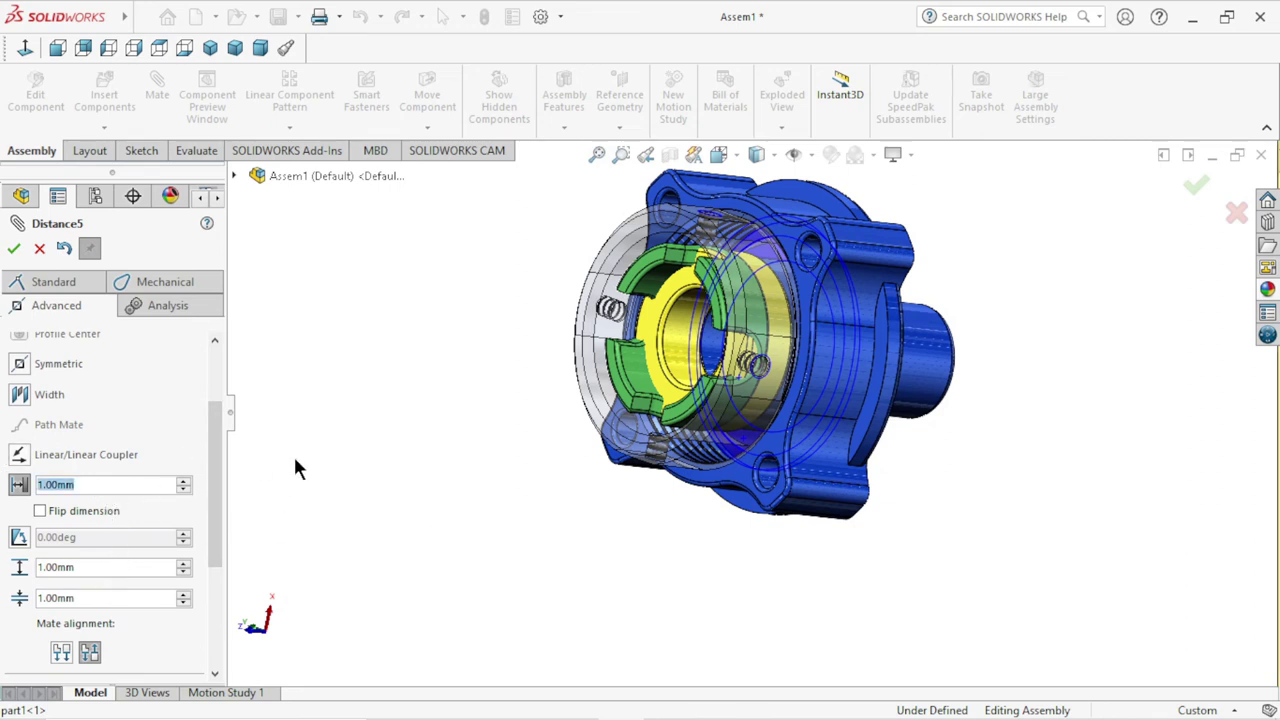
# - Try mate distances of 2 and 0 mm, then settle on 4 mm
pyautogui.write('2')
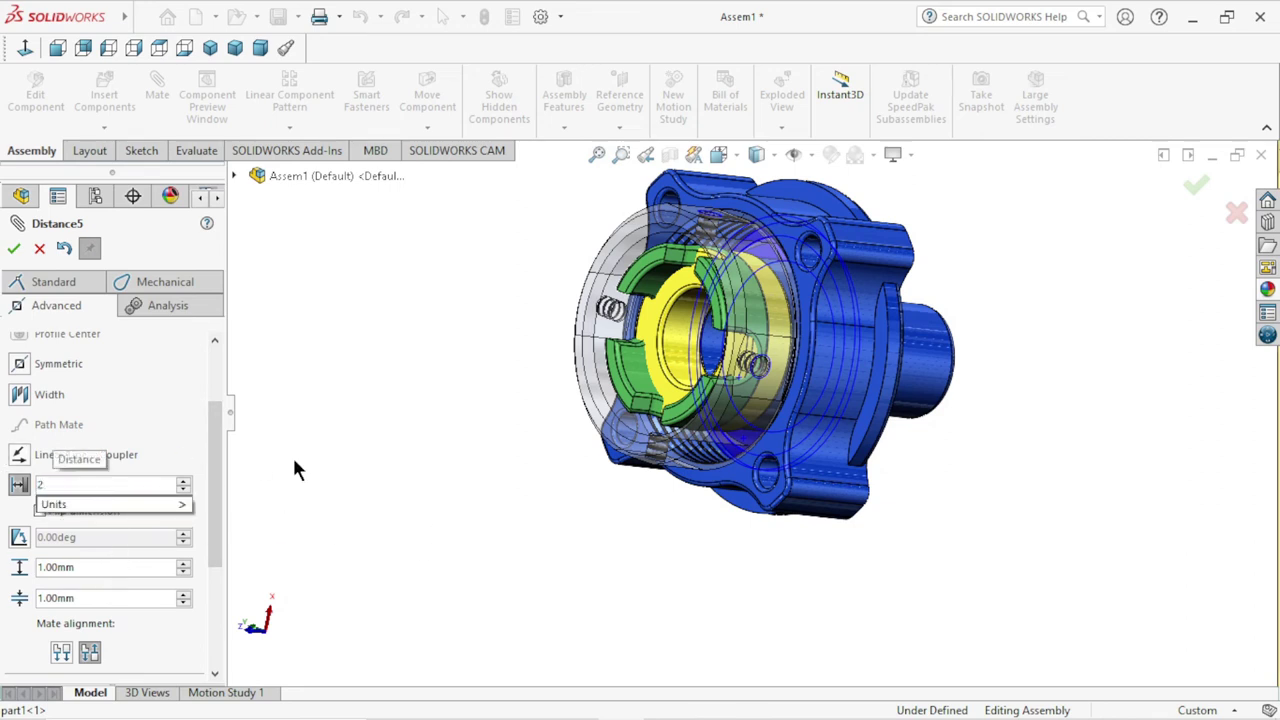
pyautogui.press('Return')
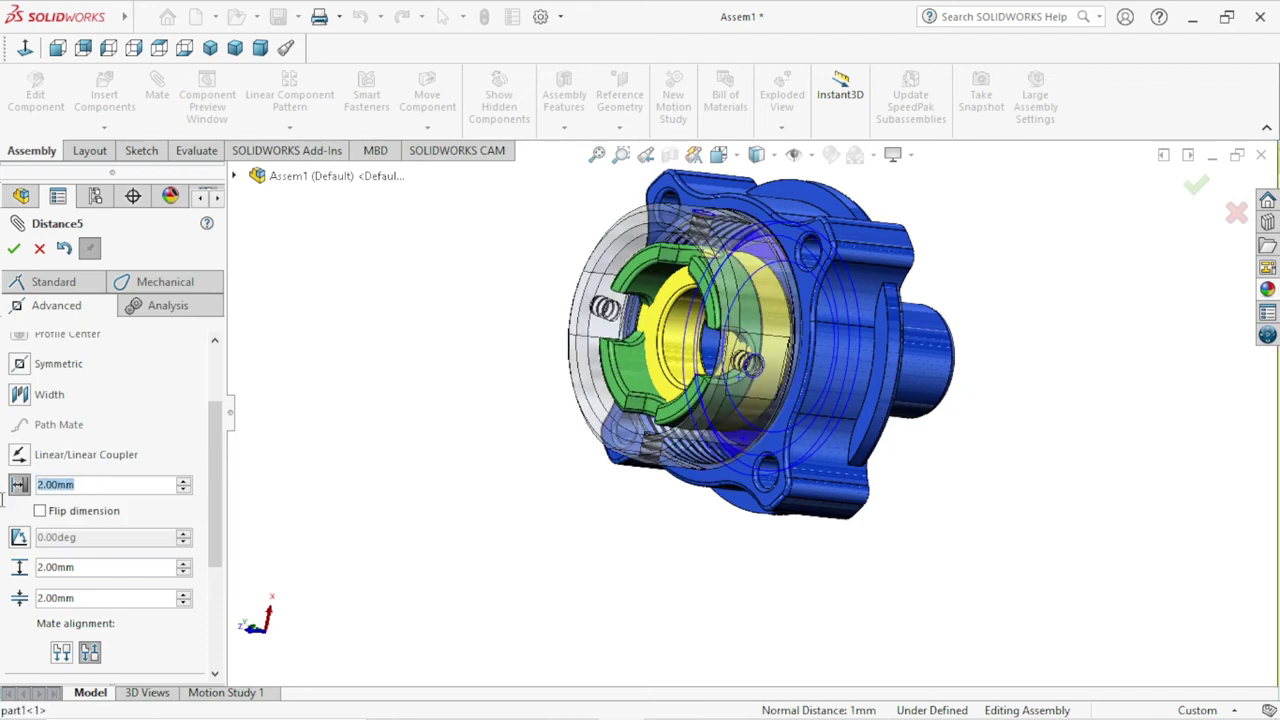
pyautogui.write('0')
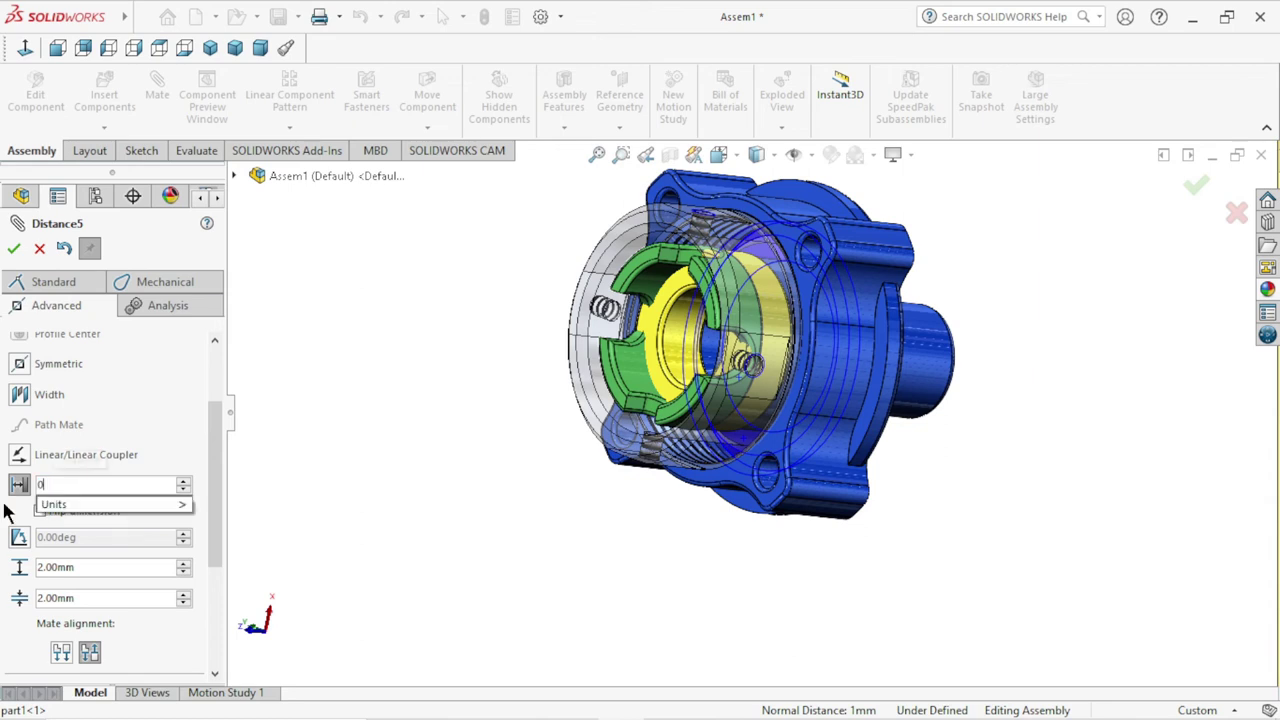
pyautogui.press('Return')
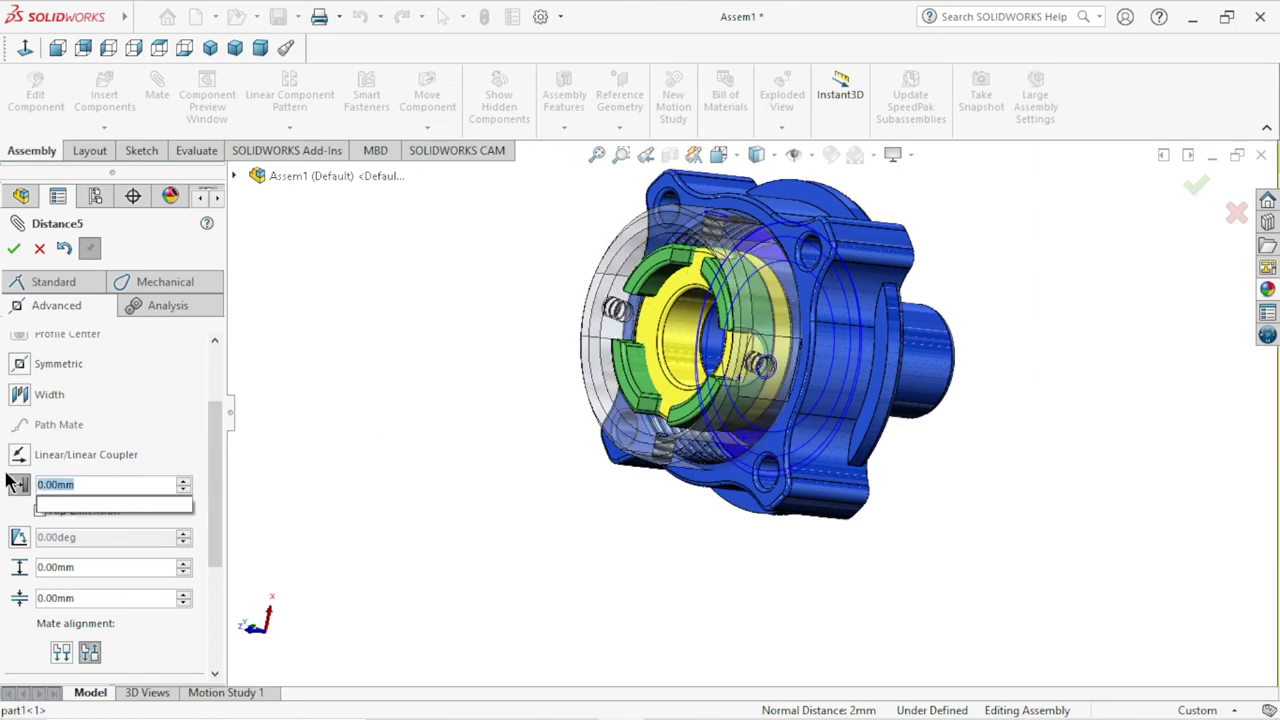
pyautogui.write('4')
pyautogui.press('Return')
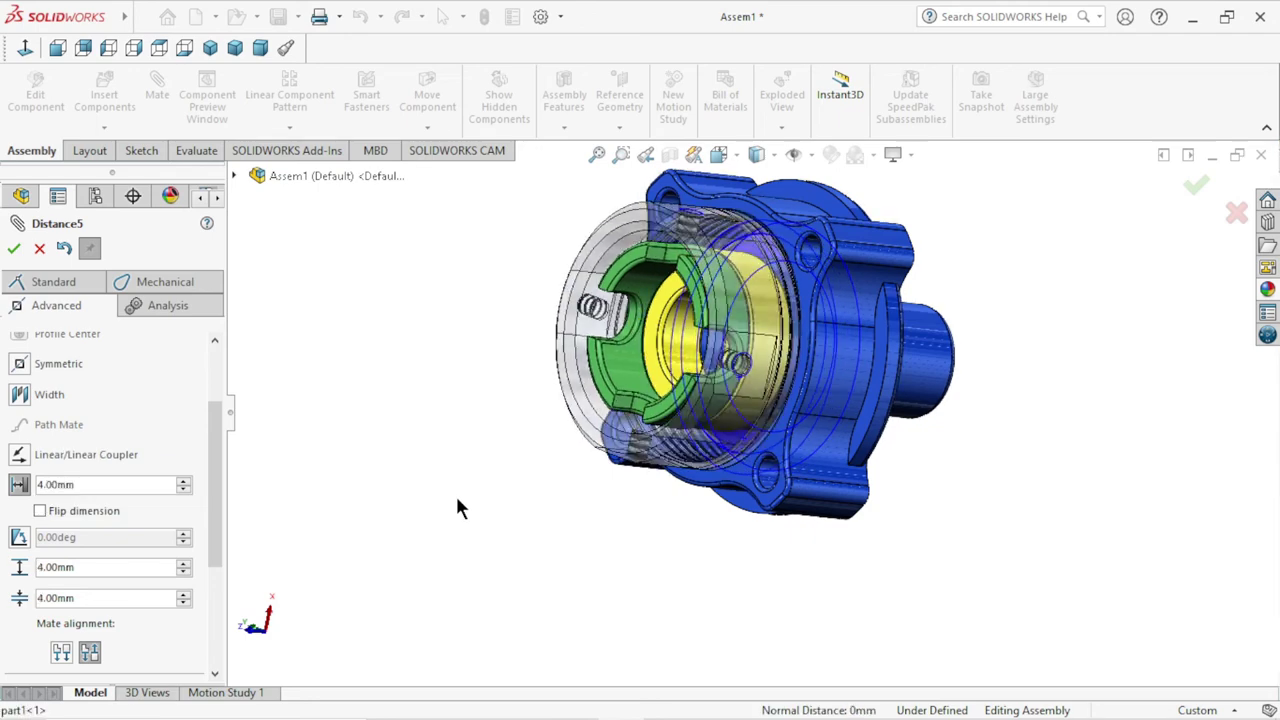
pyautogui.moveTo(558, 540); pyautogui.dragTo(523, 529, button='middle')
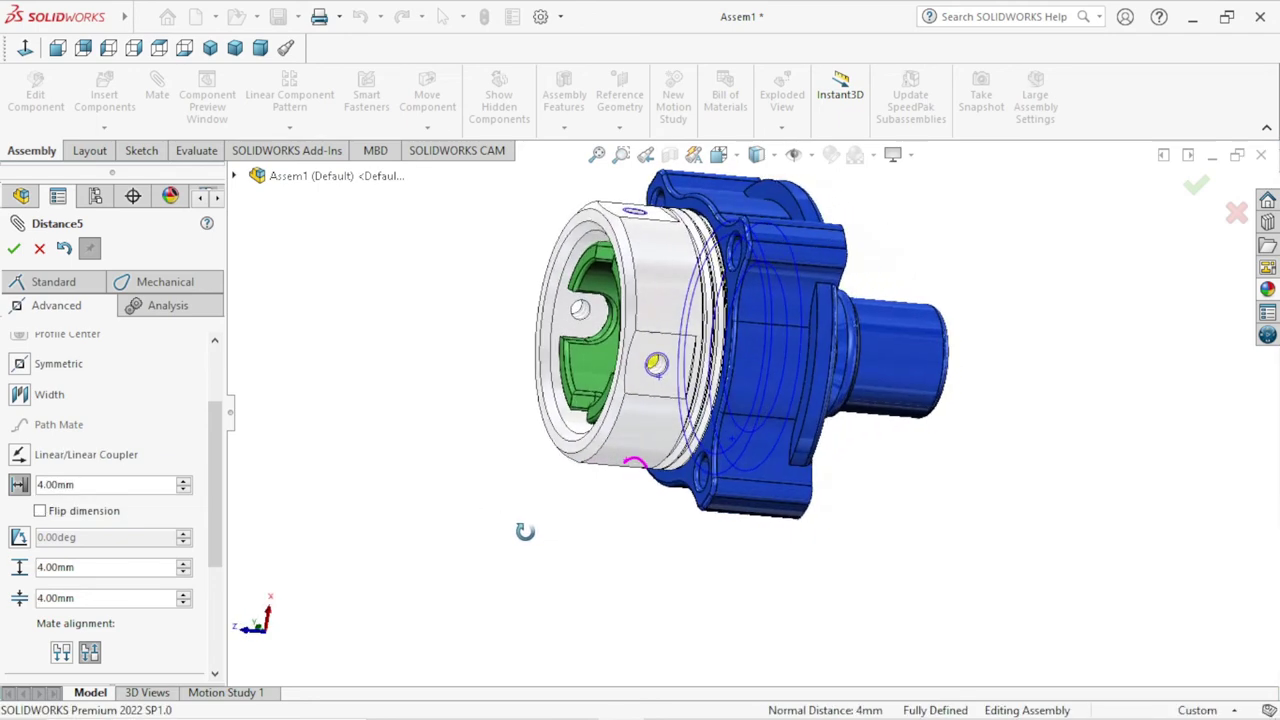
# - Accept the Distance5 mate, then check that Part 2 and part1 no longer move
pyautogui.click(14, 249)
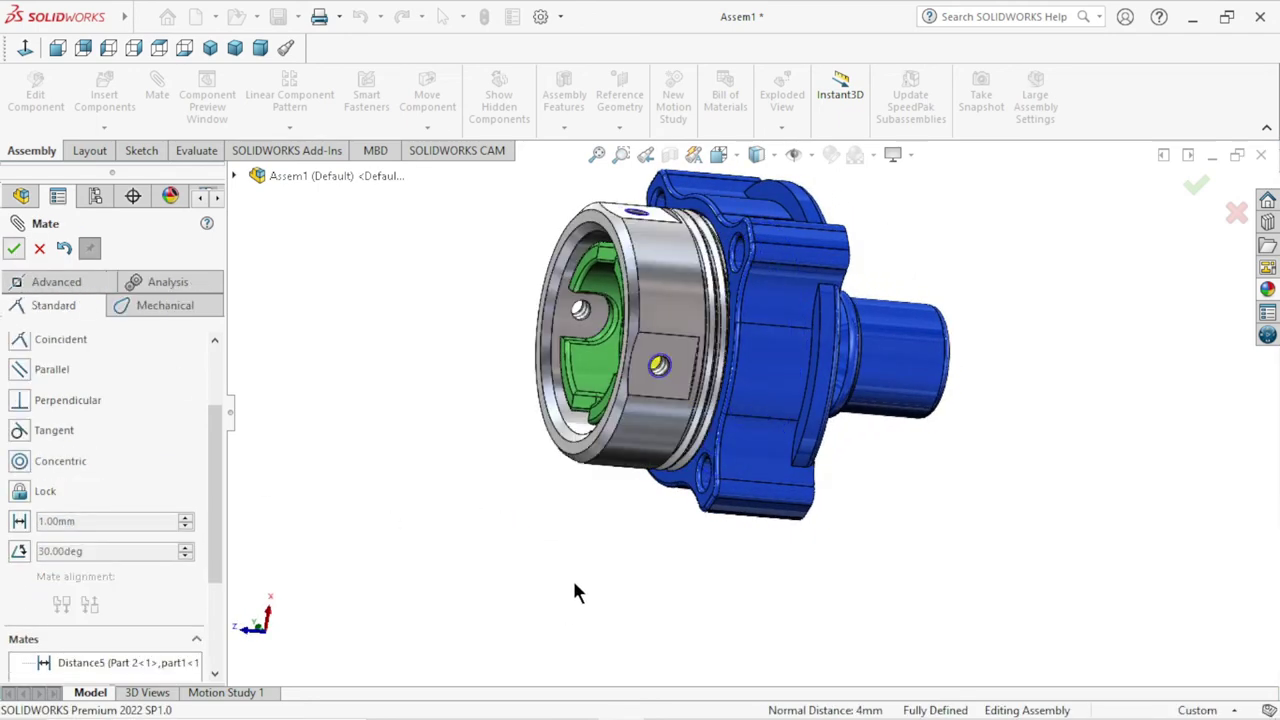
pyautogui.moveTo(522, 526)
pyautogui.mouseDown(button='middle')
pyautogui.moveTo(608, 557)
pyautogui.moveTo(712, 470)
pyautogui.mouseUp(button='middle')
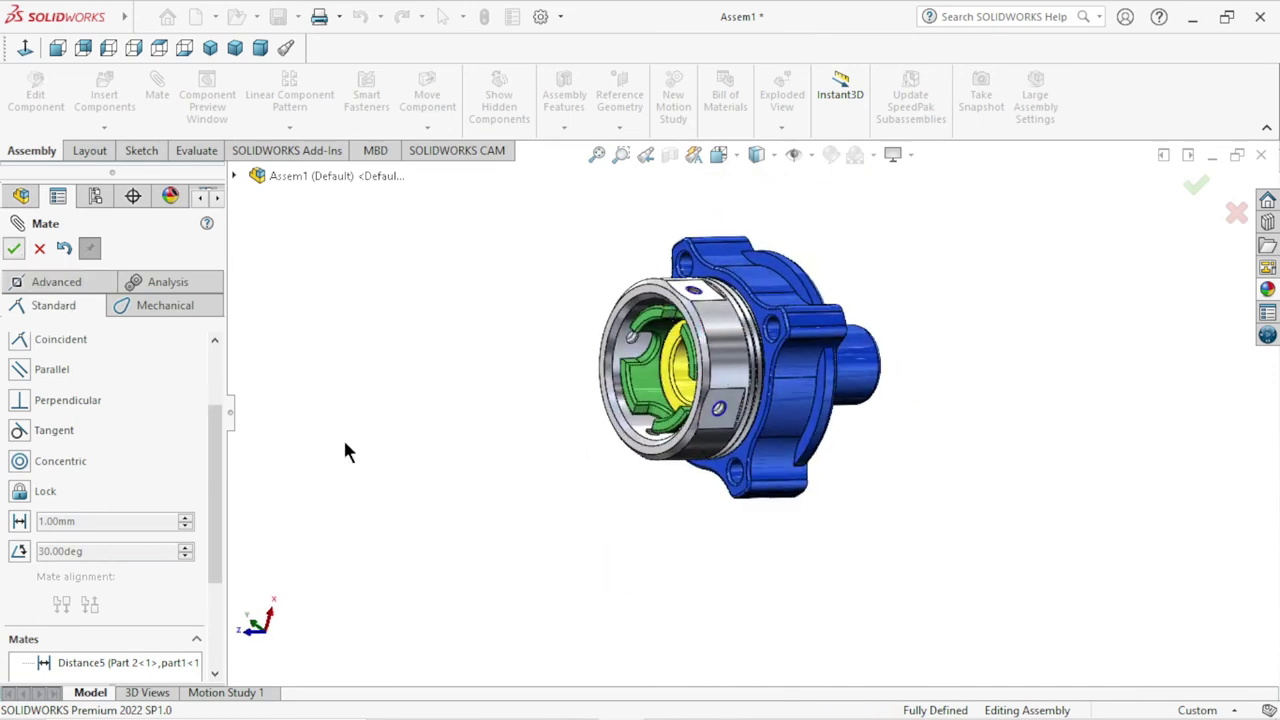
pyautogui.press('Escape')
pyautogui.moveTo(714, 377); pyautogui.dragTo(700, 316)
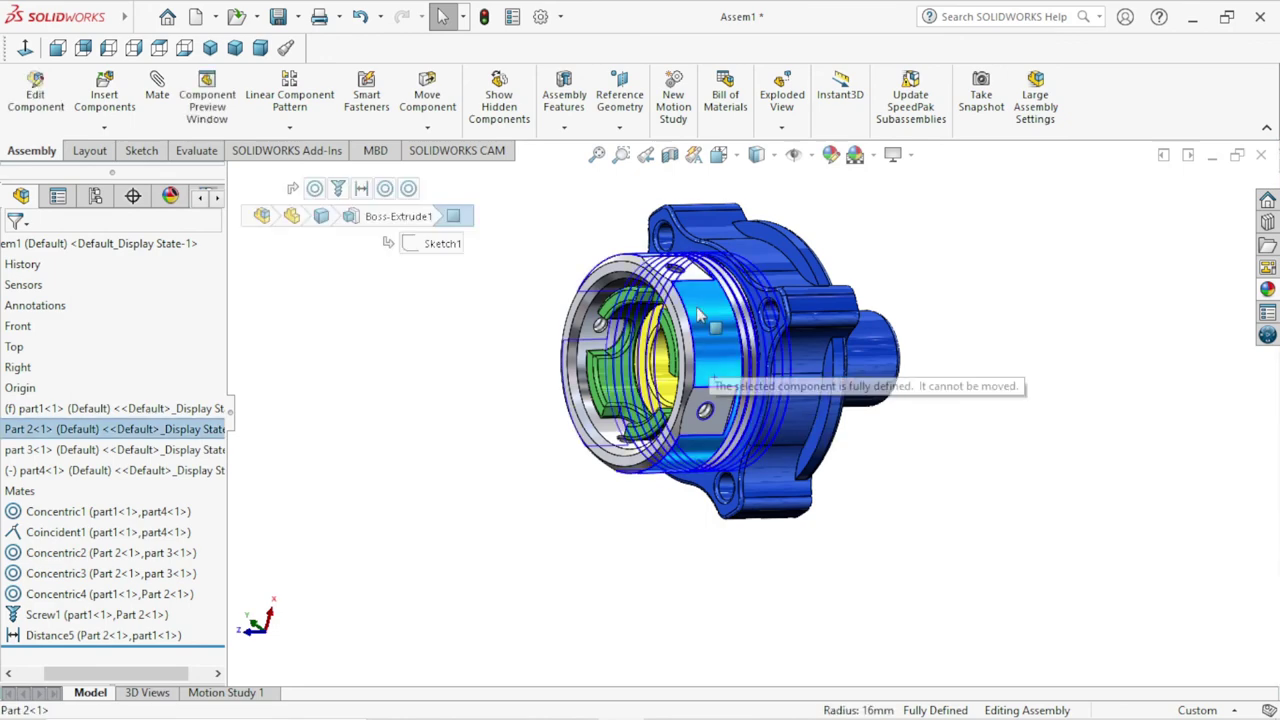
pyautogui.click(984, 490)
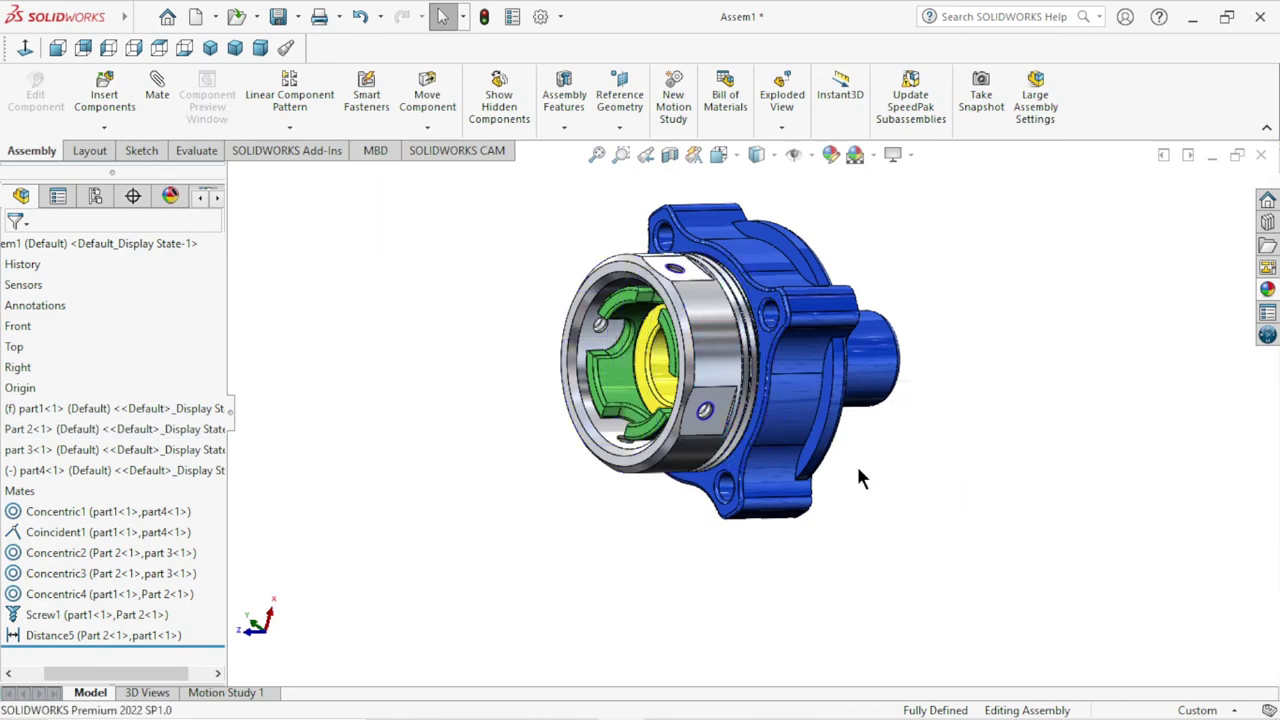
pyautogui.click(778, 461)
pyautogui.moveTo(923, 459)
pyautogui.mouseDown(button='middle')
pyautogui.moveTo(836, 484)
pyautogui.moveTo(777, 527)
pyautogui.moveTo(909, 506)
pyautogui.moveTo(1014, 409)
pyautogui.moveTo(988, 503)
pyautogui.moveTo(903, 414)
pyautogui.moveTo(860, 517)
pyautogui.moveTo(876, 350)
pyautogui.moveTo(886, 394)
pyautogui.moveTo(814, 486)
pyautogui.moveTo(733, 548)
pyautogui.moveTo(880, 506)
pyautogui.moveTo(911, 434)
pyautogui.moveTo(837, 451)
pyautogui.moveTo(843, 530)
pyautogui.mouseUp(button='middle')
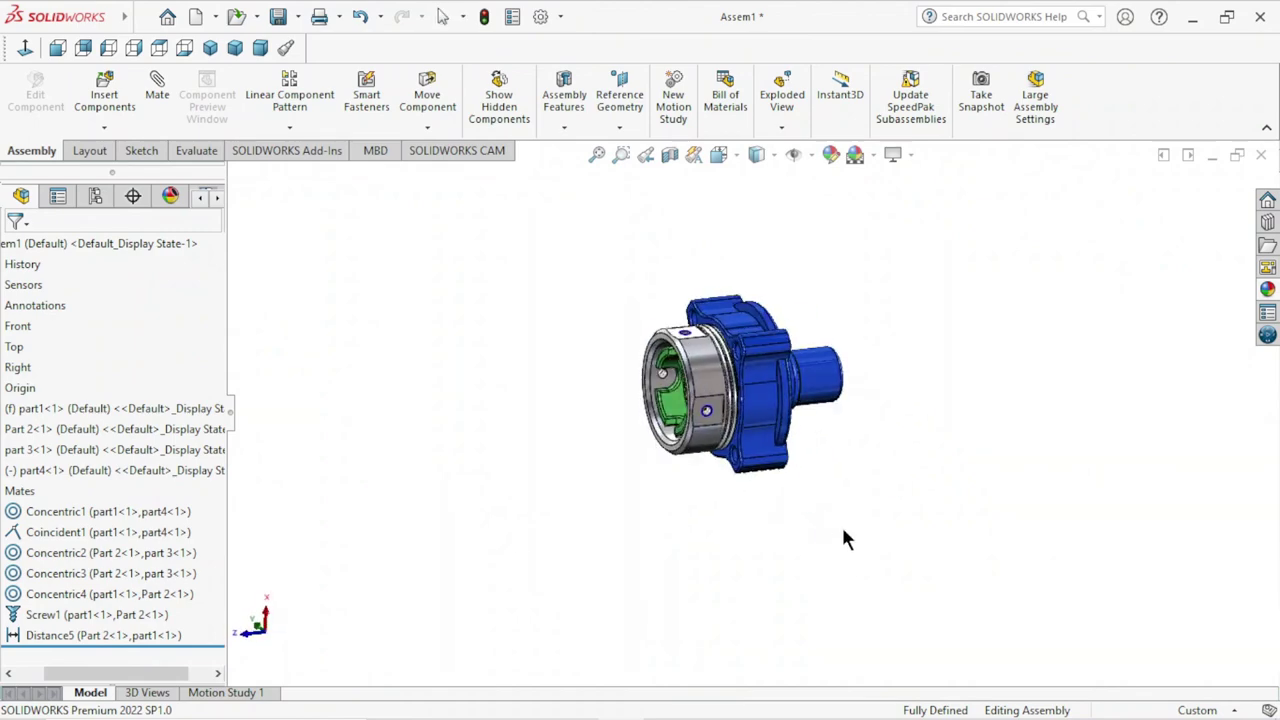
# - Show the assembly in Isometric view and zoom in
pyautogui.click(211, 52)
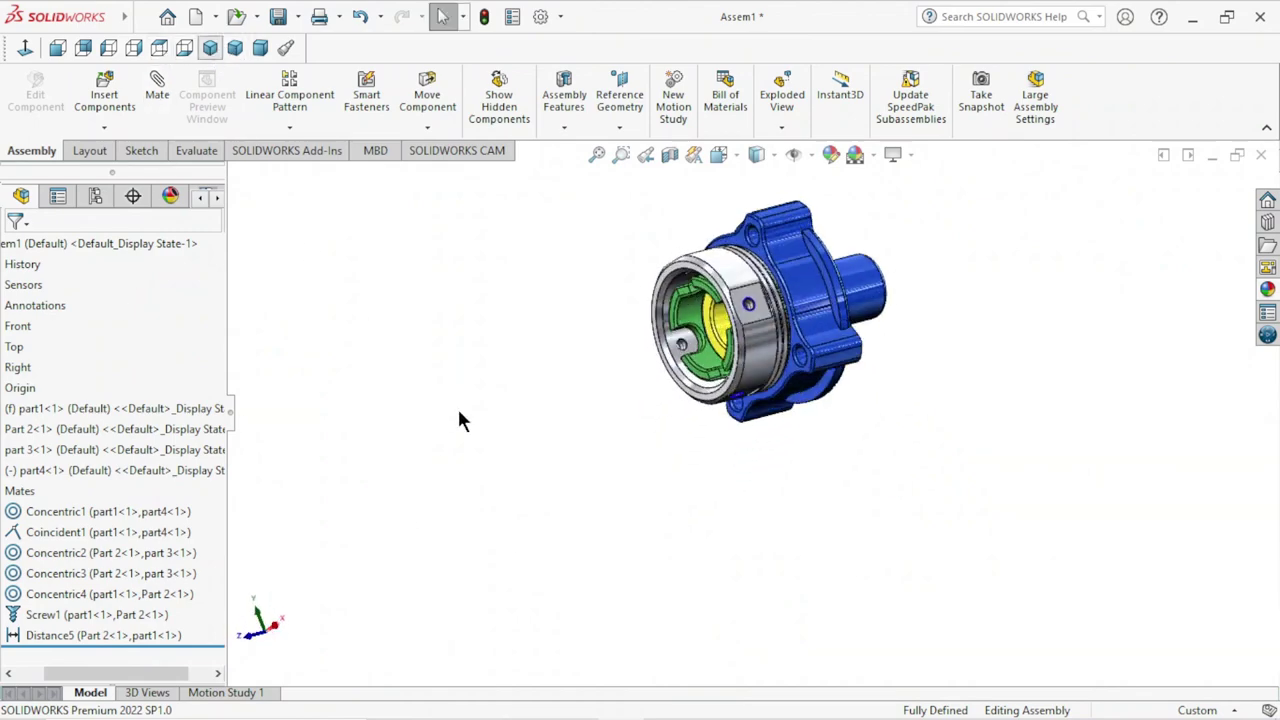
pyautogui.scroll(-2, 712, 448)
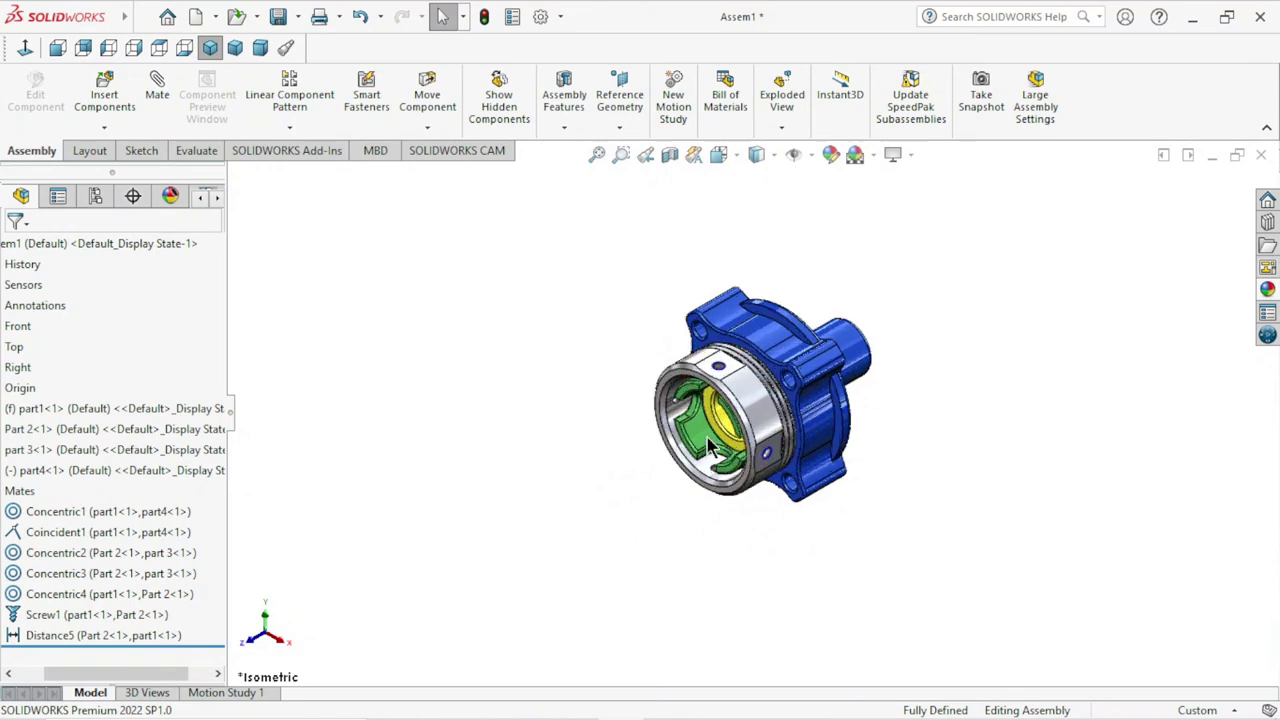
pyautogui.scroll(-2, 714, 448)
pyautogui.scroll(2, 714, 448)
pyautogui.scroll(-2, 745, 450)
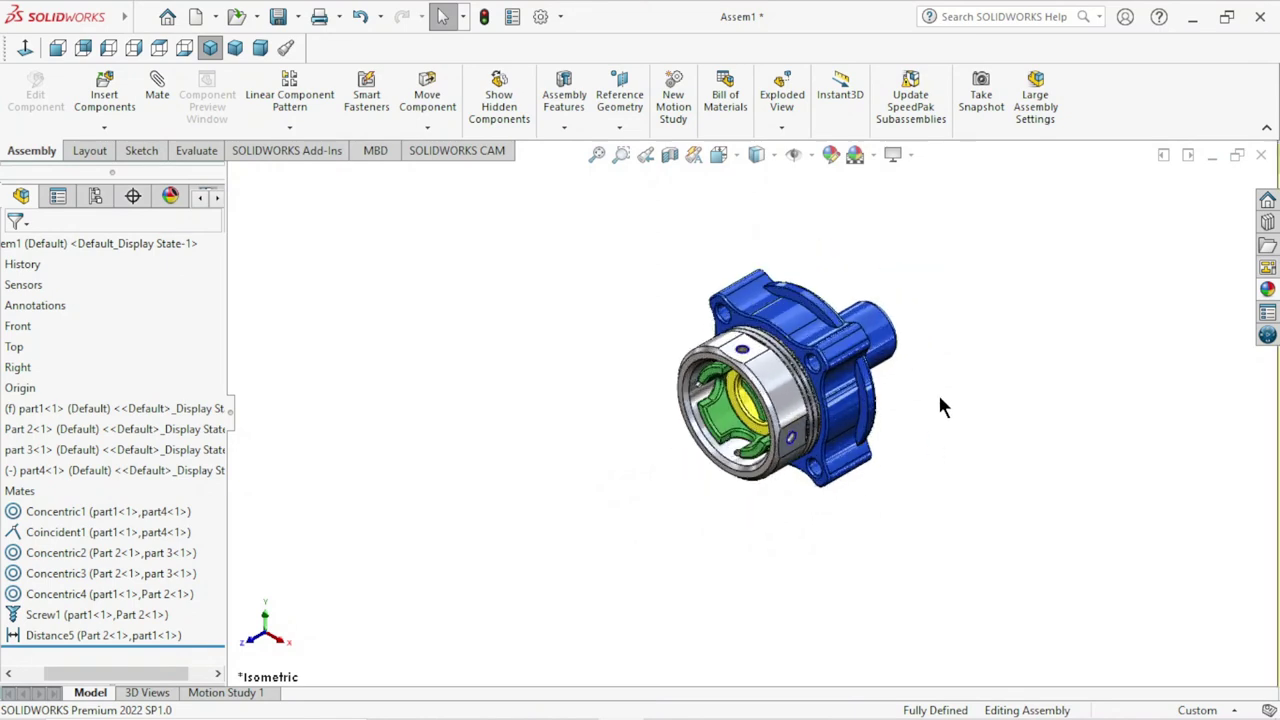
pyautogui.scroll(-2, 995, 423)
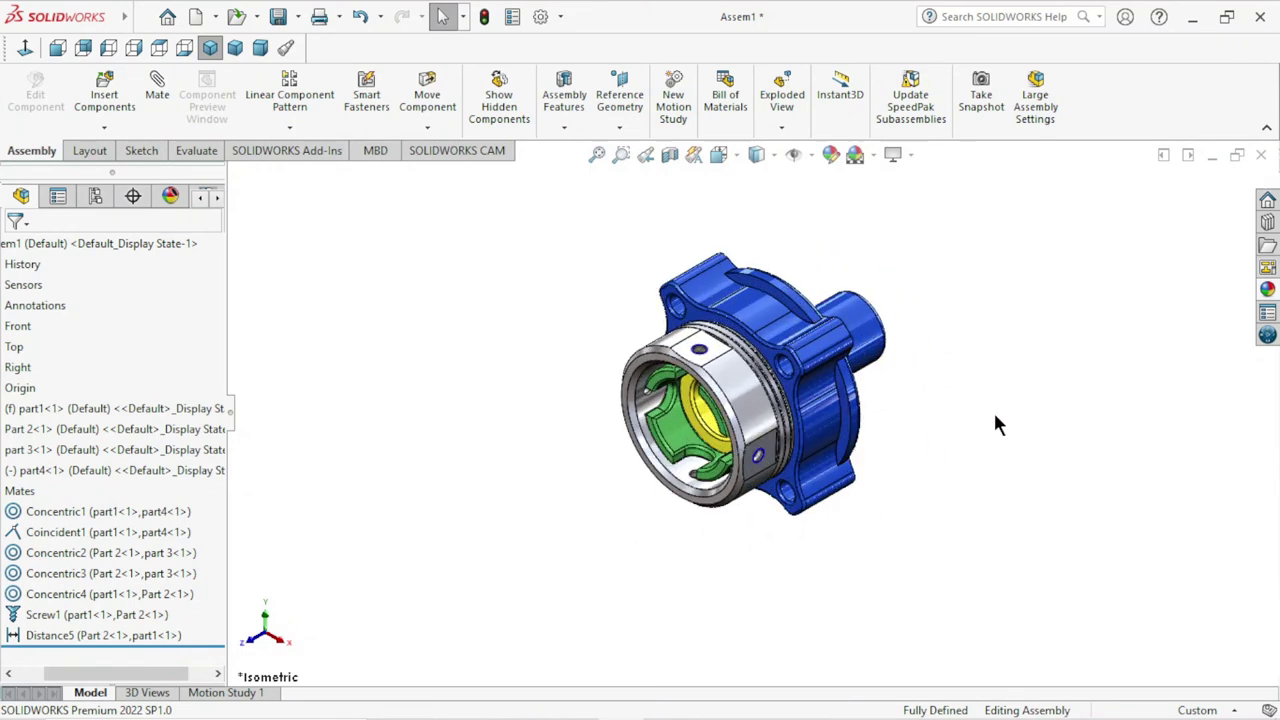
# - Open the Design Library and navigate back to the Toolbox root folder
pyautogui.click(1270, 225)
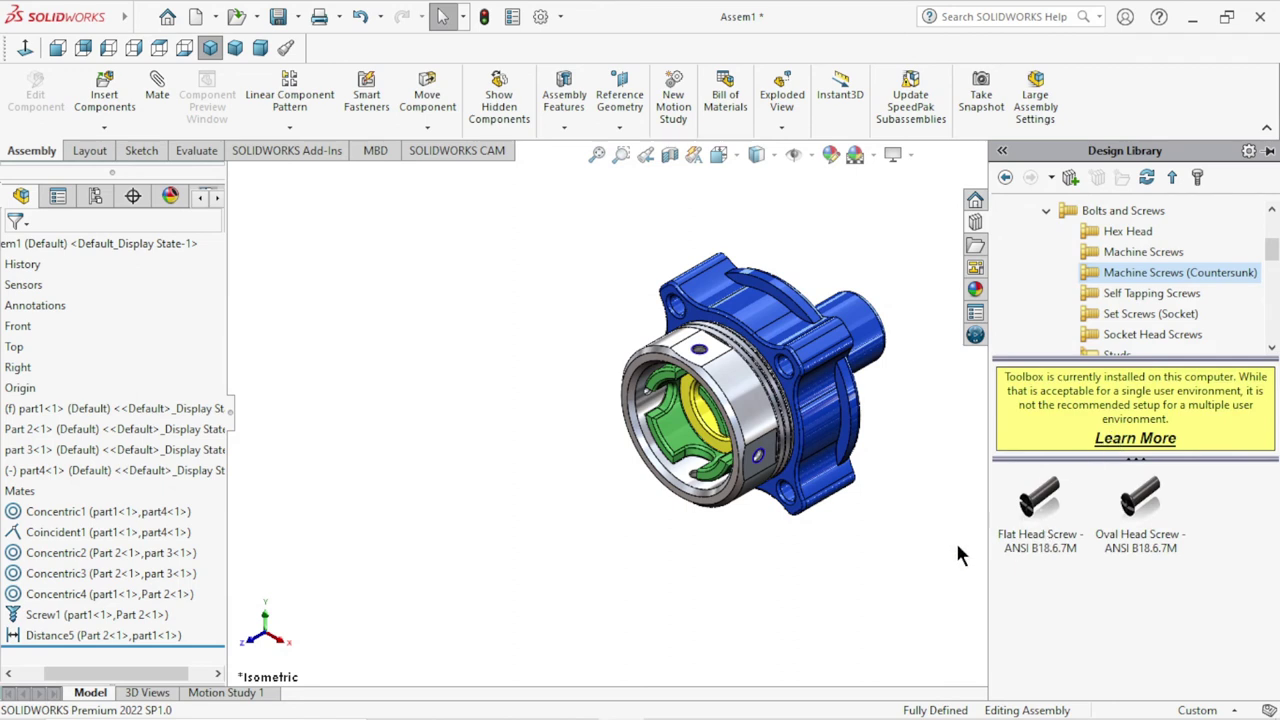
pyautogui.click(940, 600)
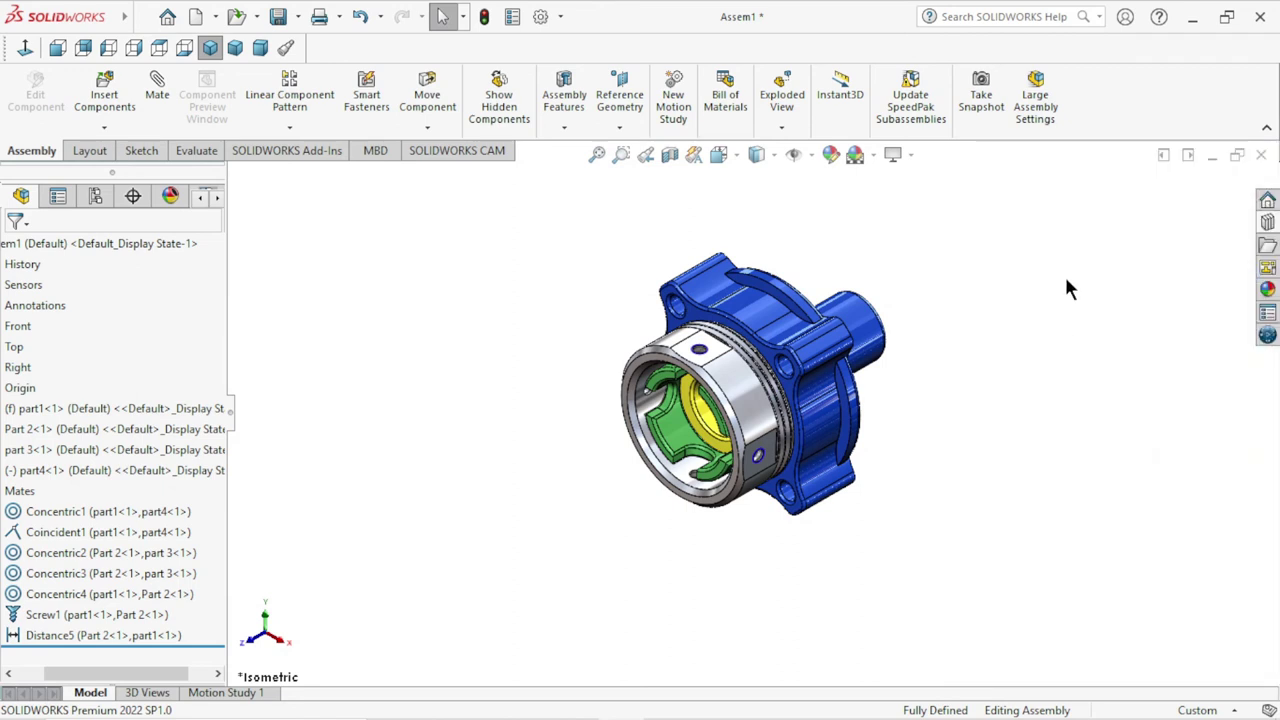
pyautogui.click(1264, 226)
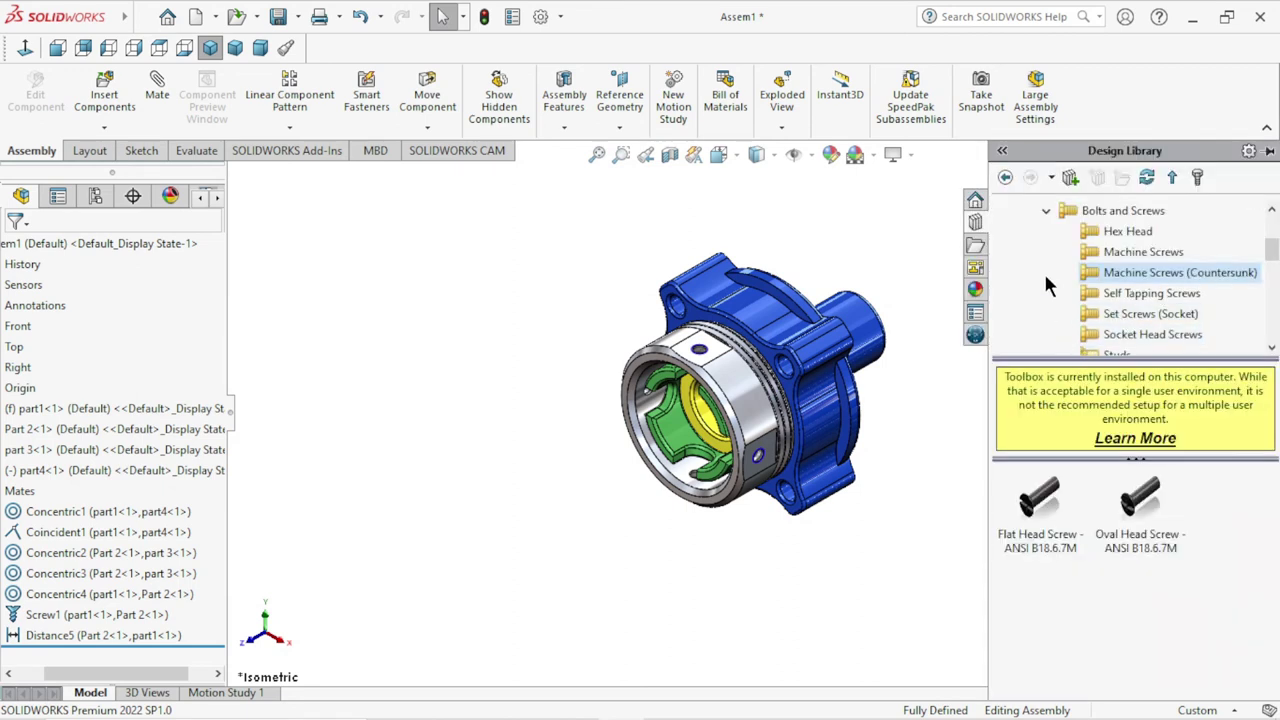
pyautogui.click(1005, 178)
pyautogui.click(1005, 178)
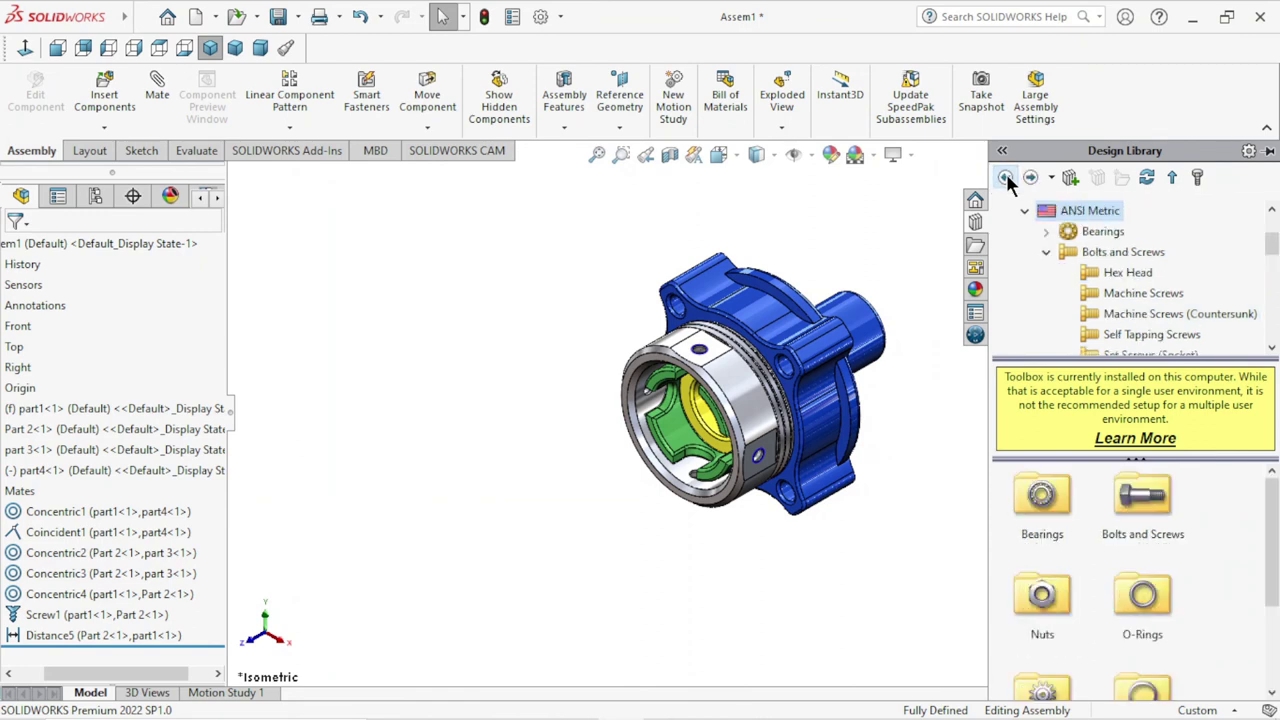
pyautogui.click(1006, 178)
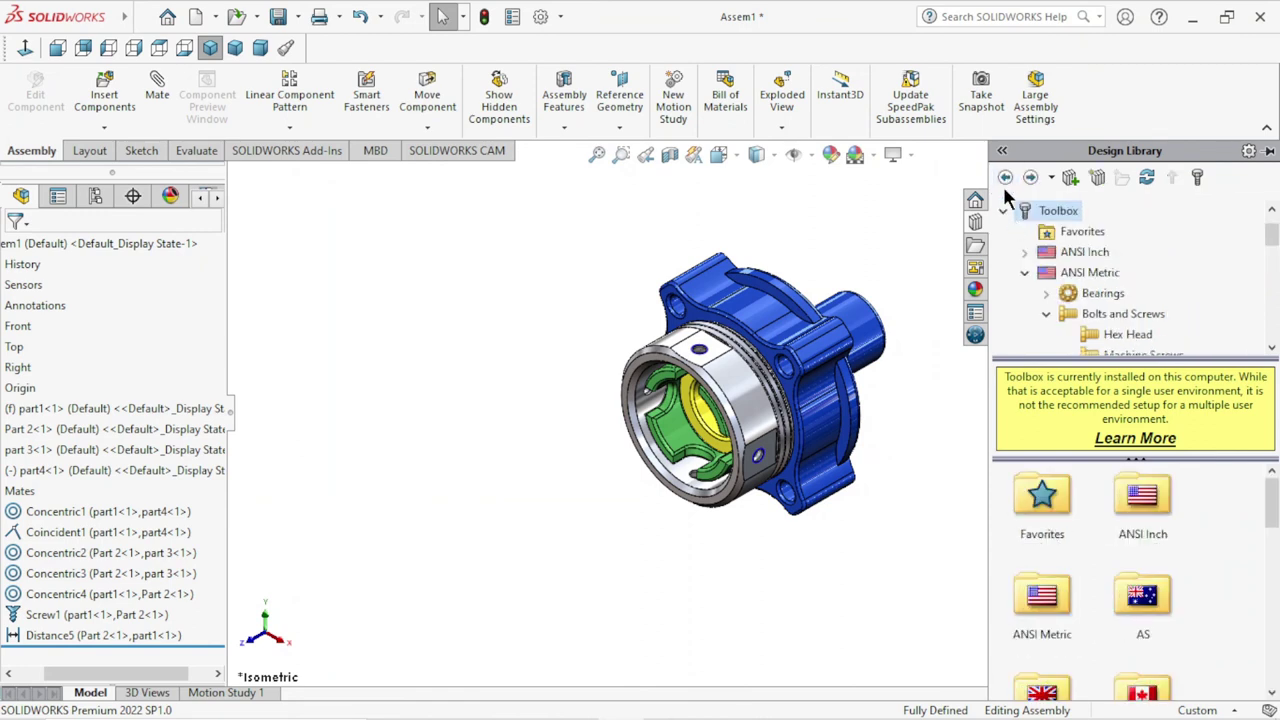
pyautogui.doubleClick(1038, 218)
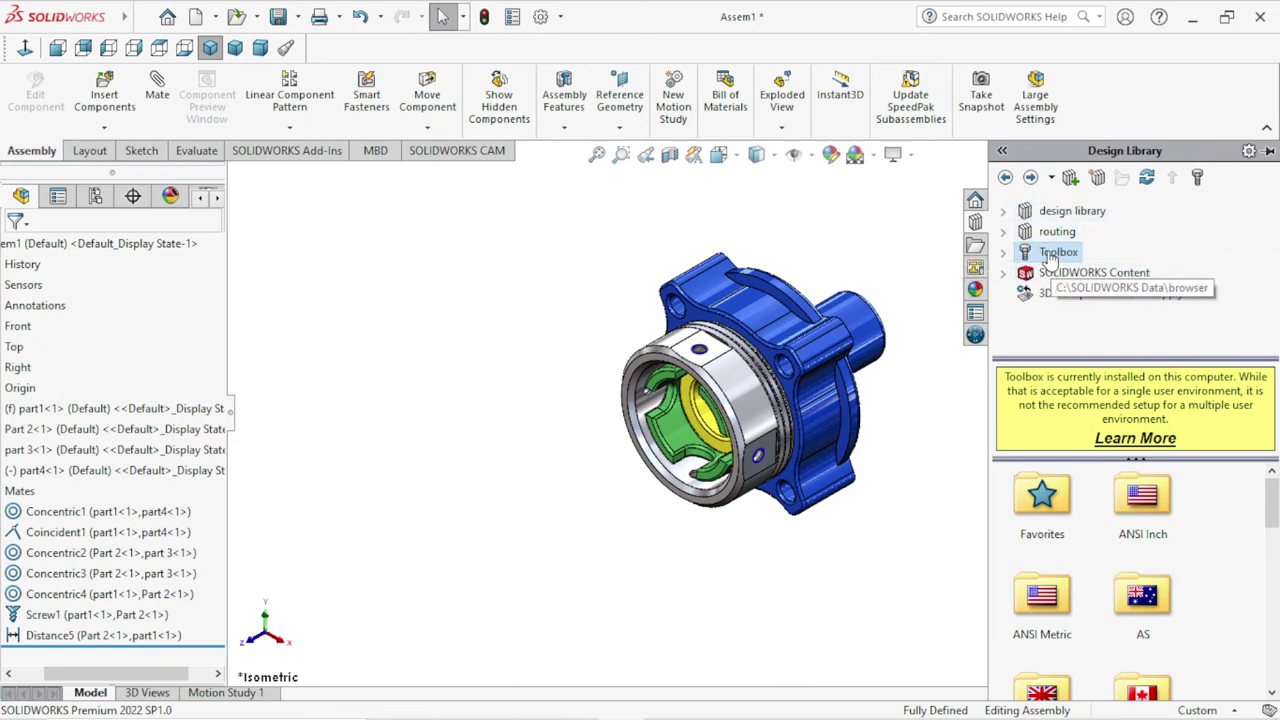
pyautogui.doubleClick(1050, 253)
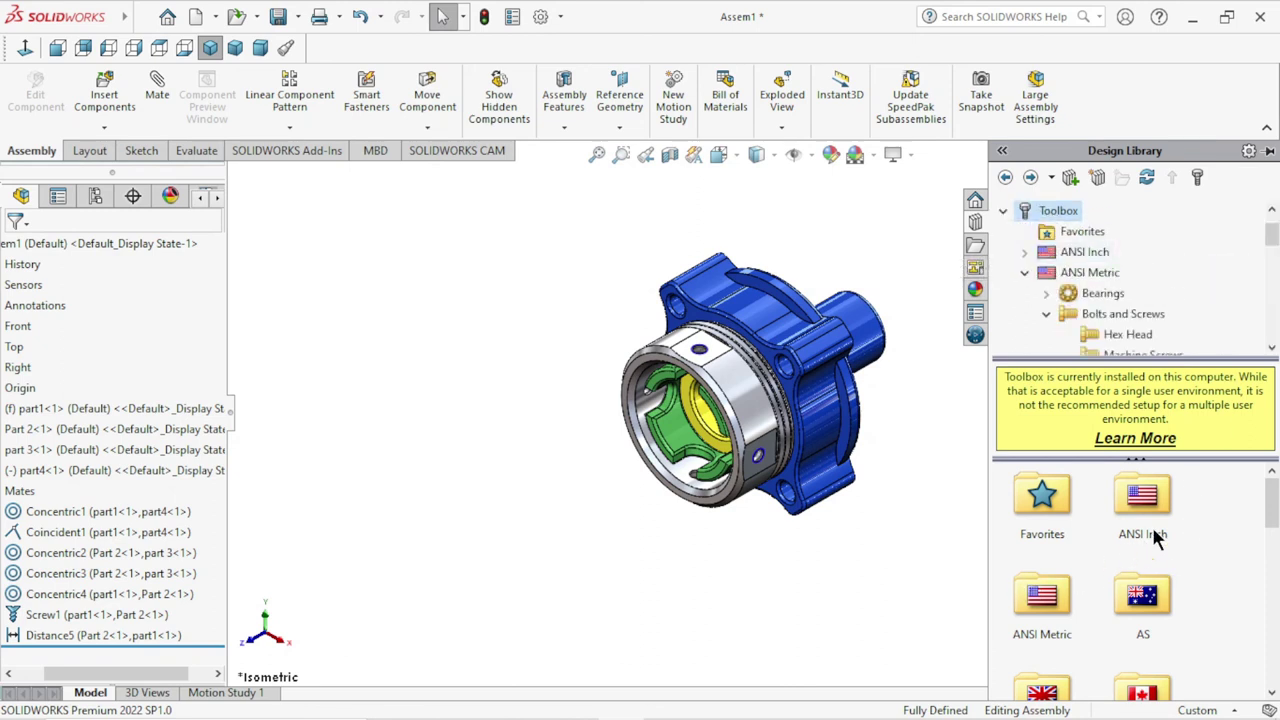
# - Drag a socket button head cap screw from ANSI Metric > Bolts and Screws > Socket Head Screws into the assembly
pyautogui.doubleClick(1022, 598)
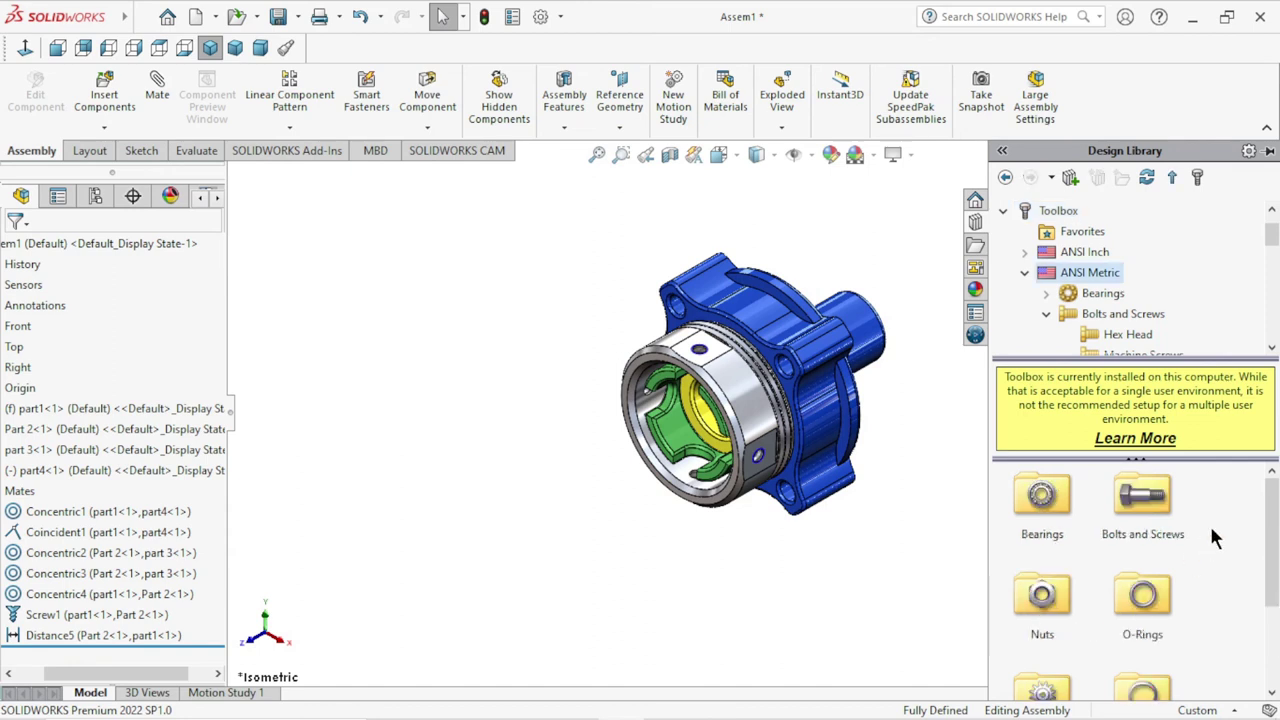
pyautogui.doubleClick(1143, 500)
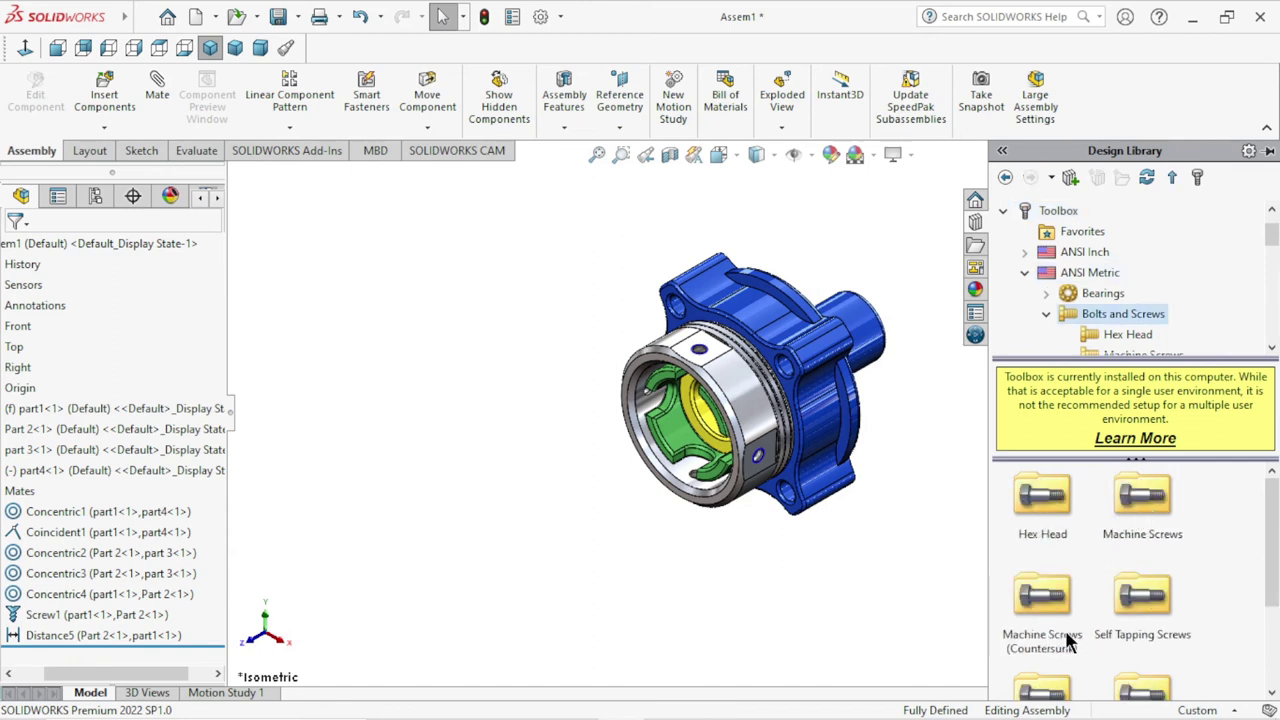
pyautogui.moveTo(1273, 548); pyautogui.dragTo(1275, 602)
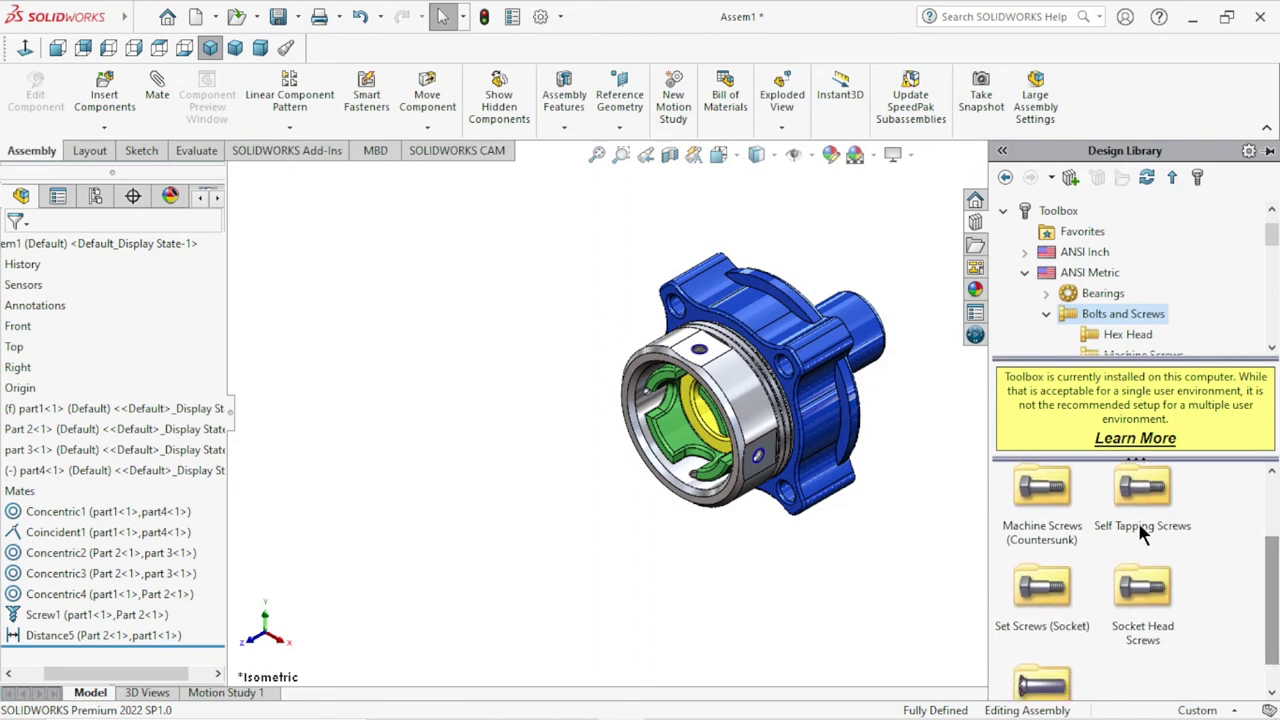
pyautogui.doubleClick(1153, 602)
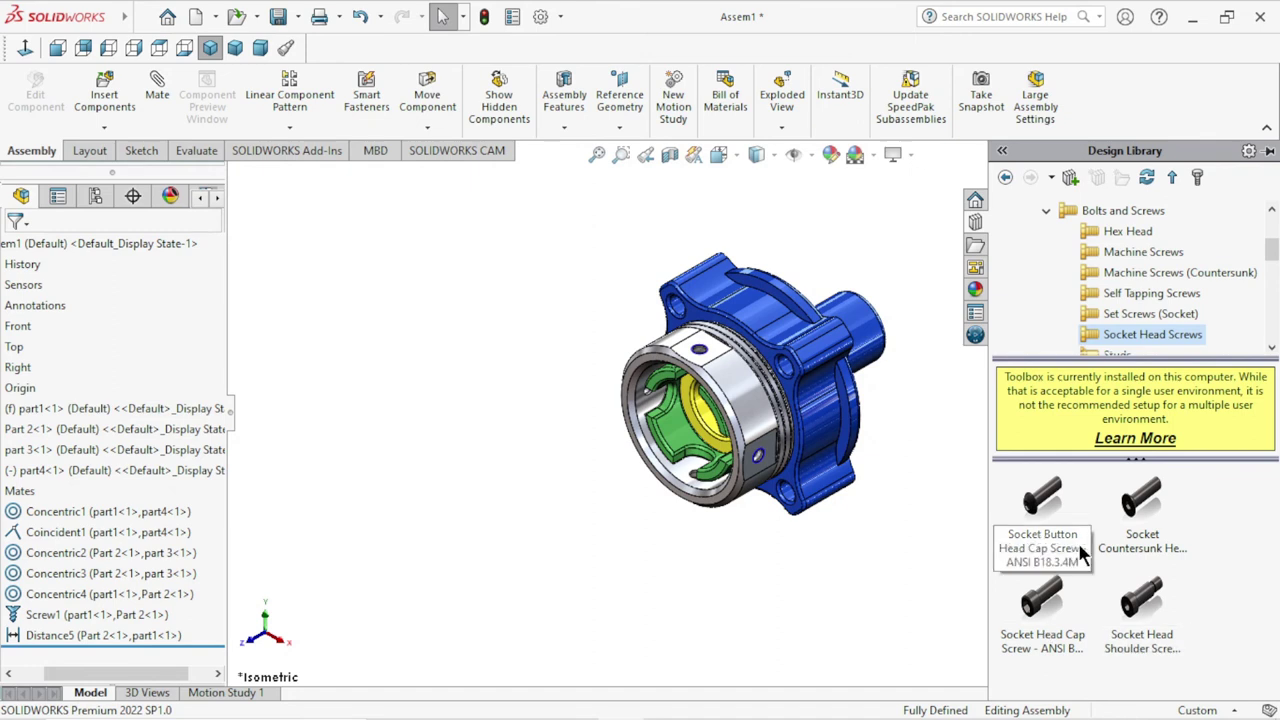
pyautogui.moveTo(1042, 520)
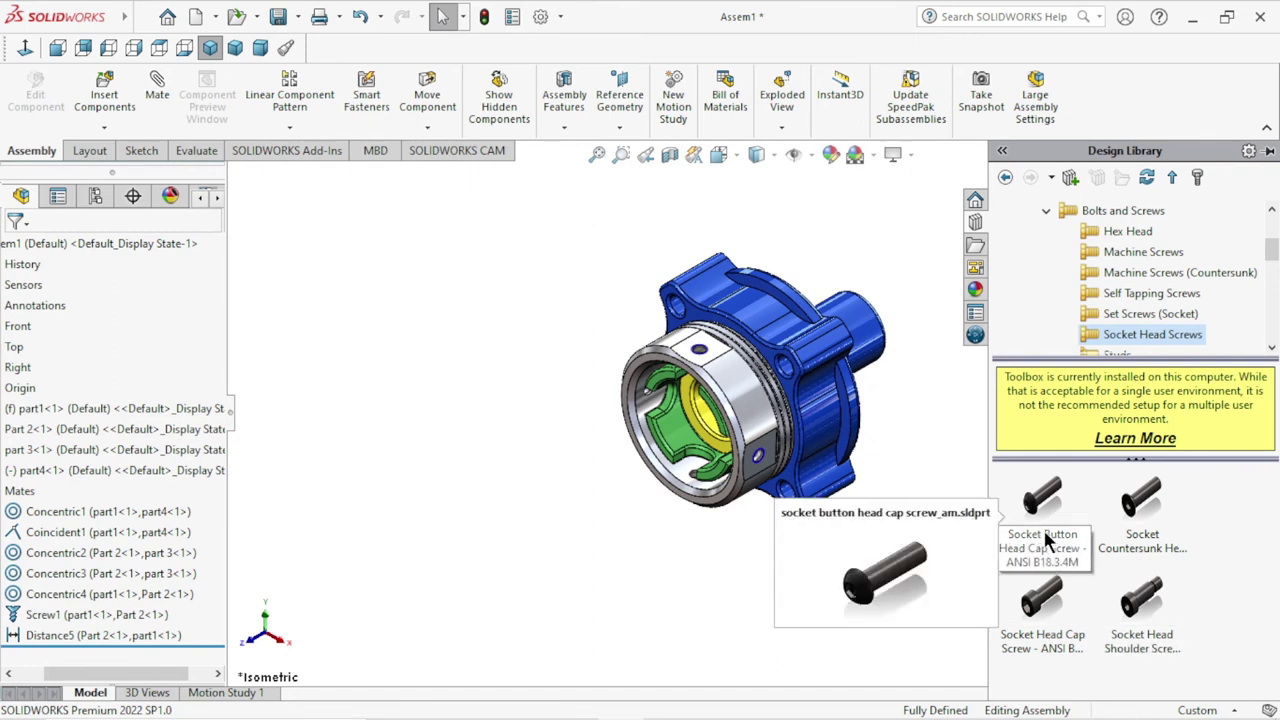
pyautogui.moveTo(1045, 540); pyautogui.dragTo(493, 390)
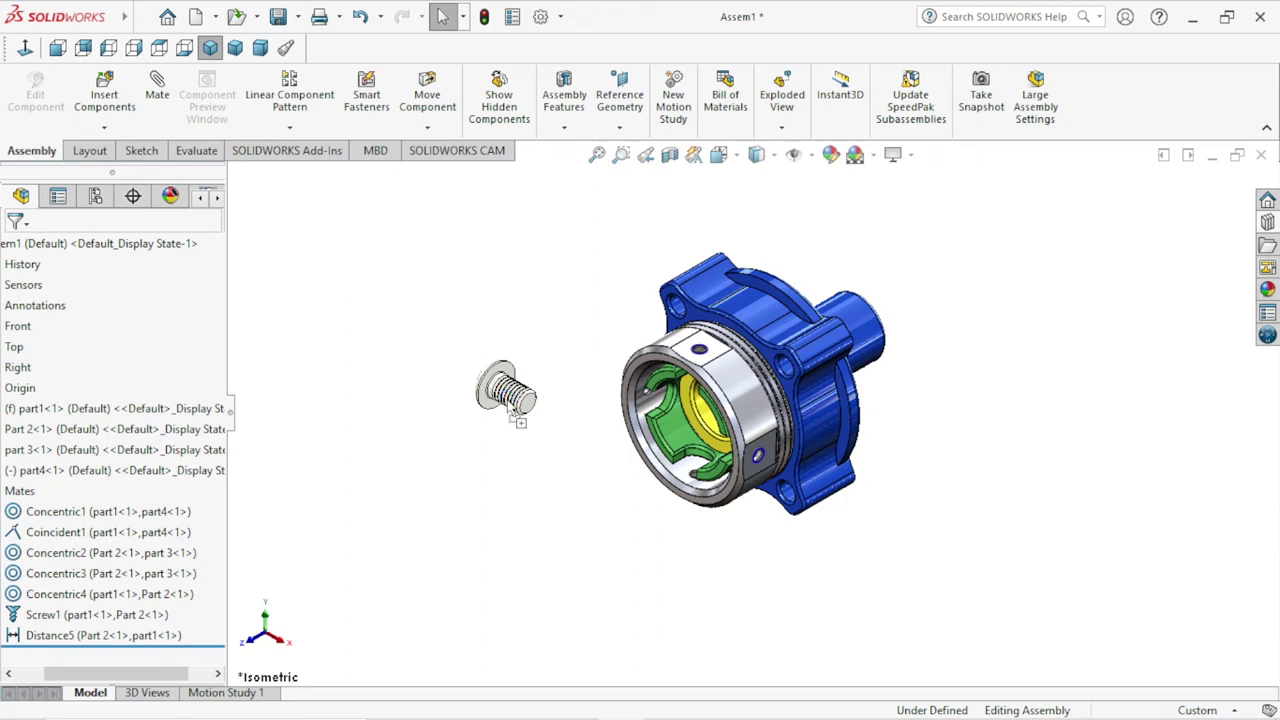
# - Drop the screw beside the housing and set its size to M3
pyautogui.moveTo(510, 408); pyautogui.dragTo(507, 398)
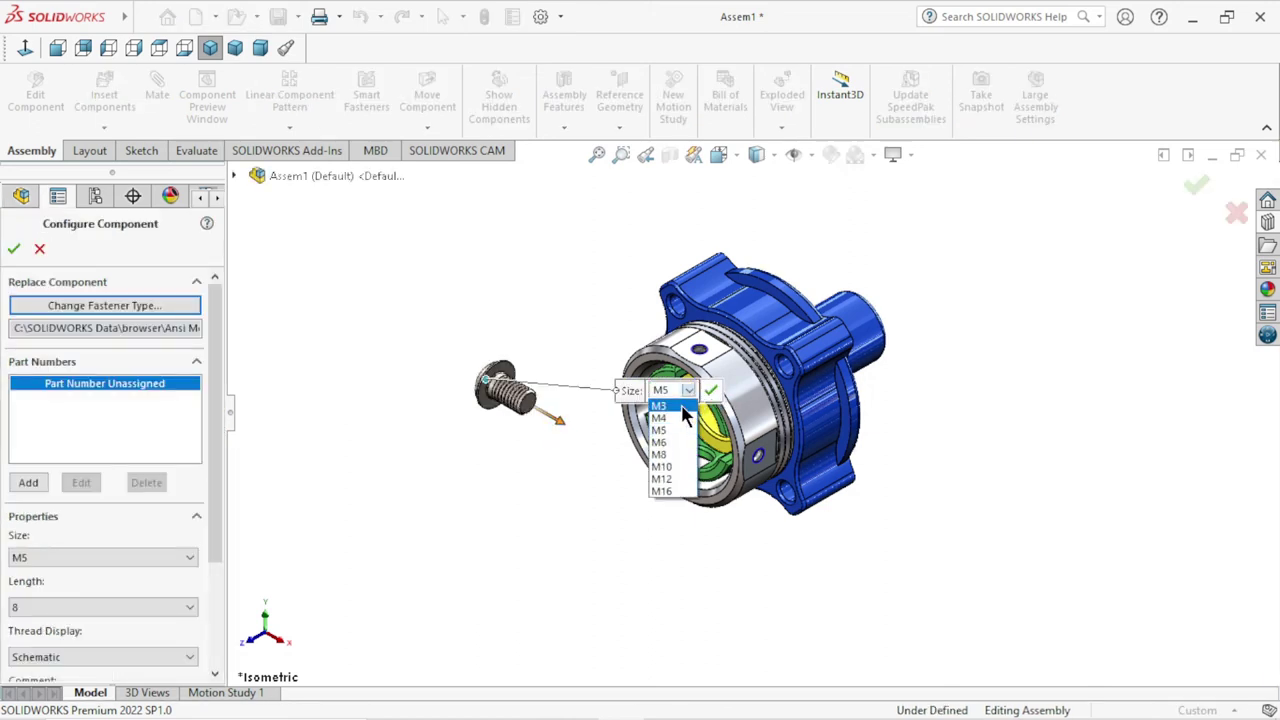
pyautogui.click(677, 407)
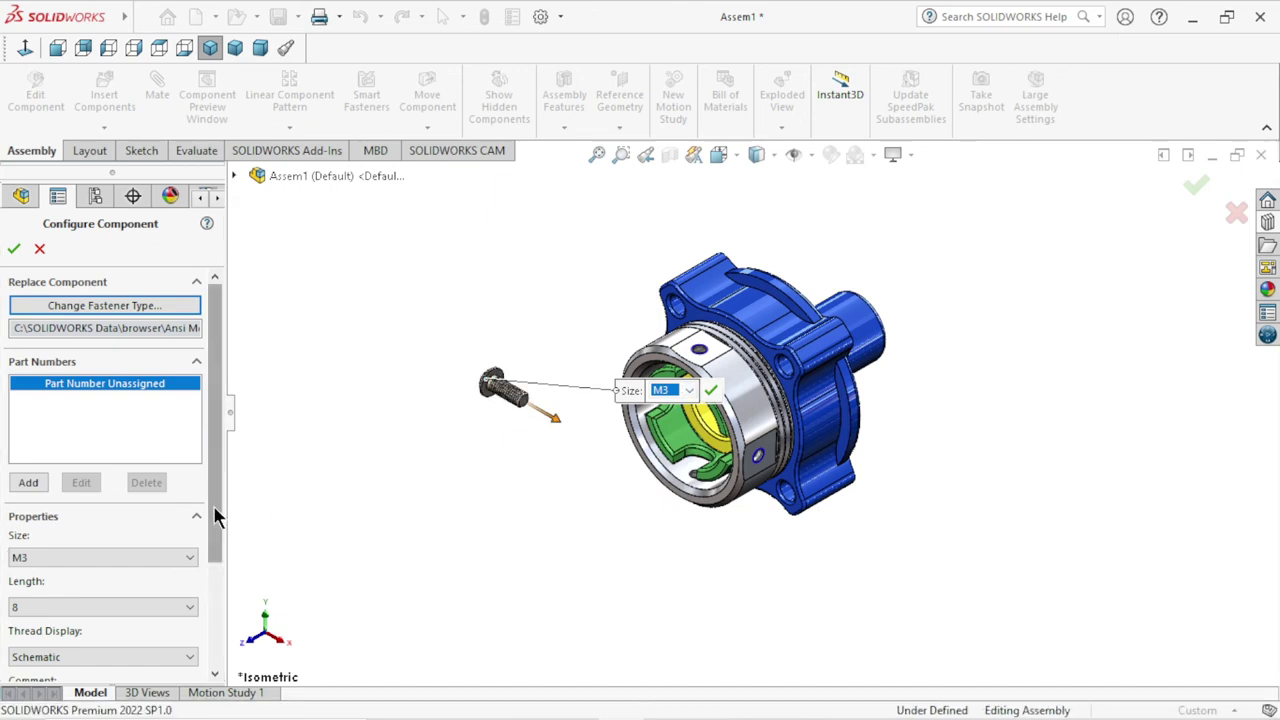
pyautogui.moveTo(219, 473); pyautogui.dragTo(229, 524)
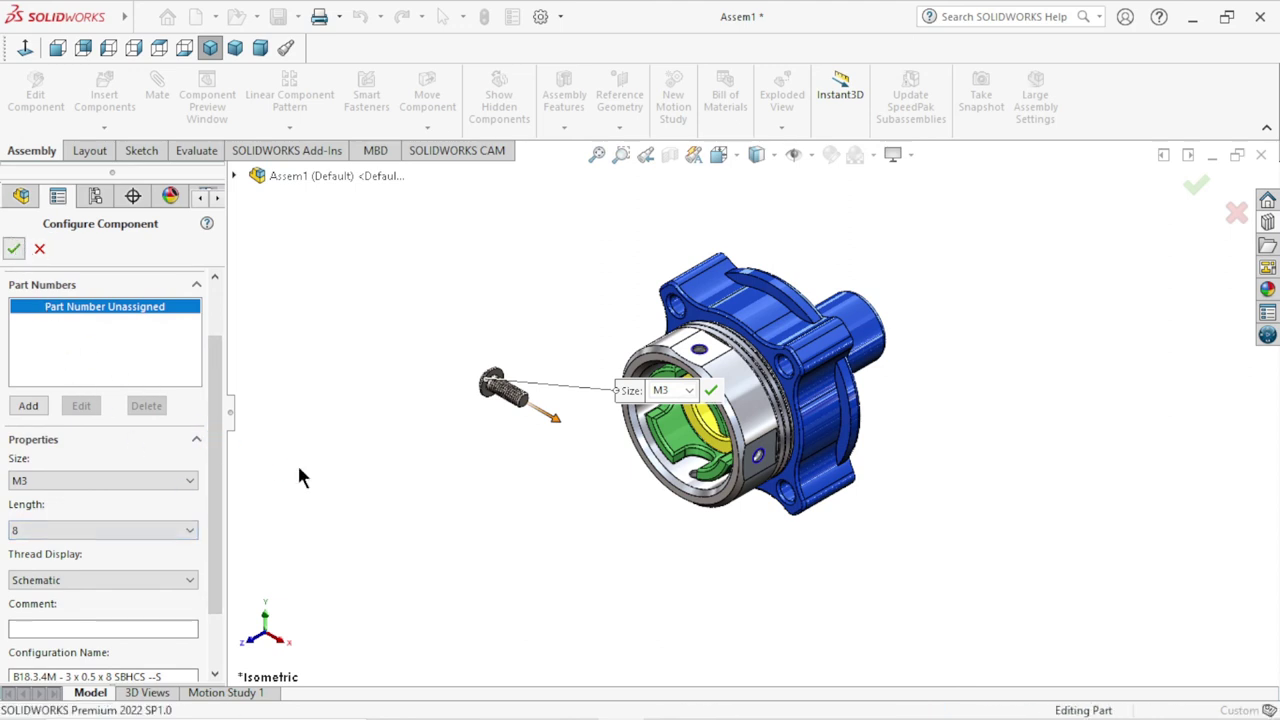
pyautogui.press('Return')
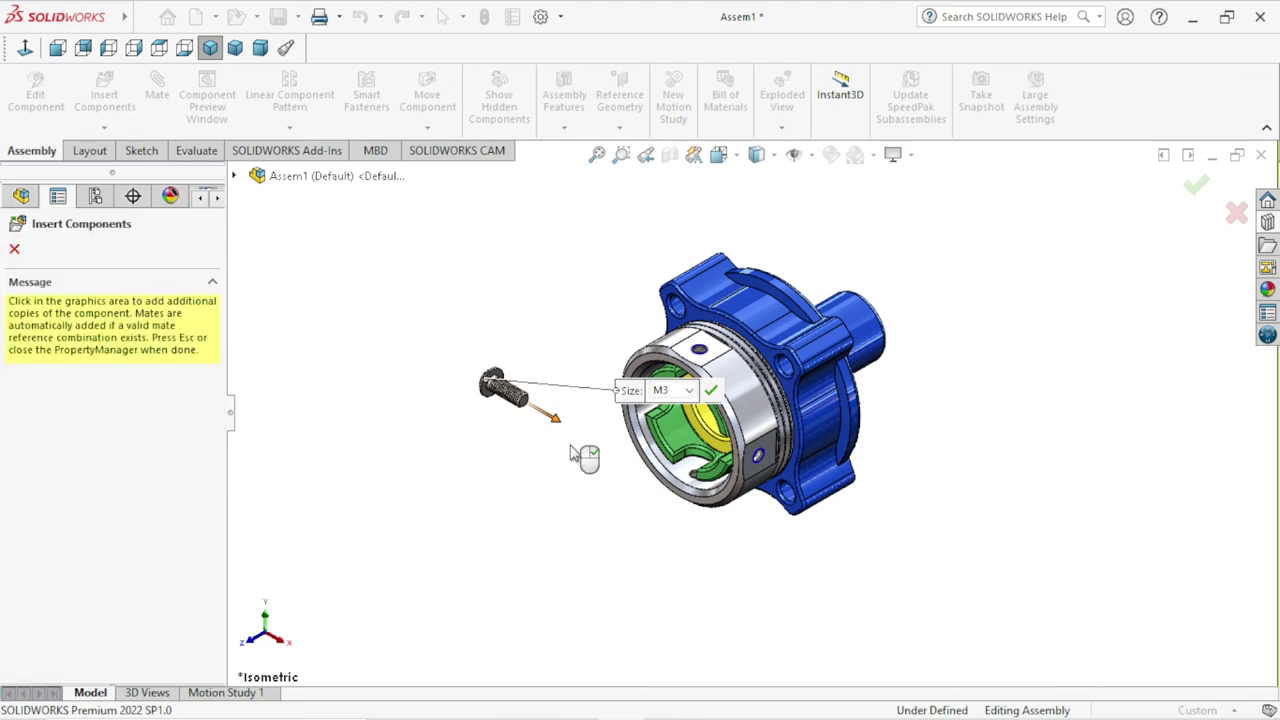
# - Seat M3 screw copies in the top, side and lower holes of the silver ring
pyautogui.scroll(-1, 590, 443)
pyautogui.scroll(-1, 740, 300)
pyautogui.scroll(-1, 768, 335)
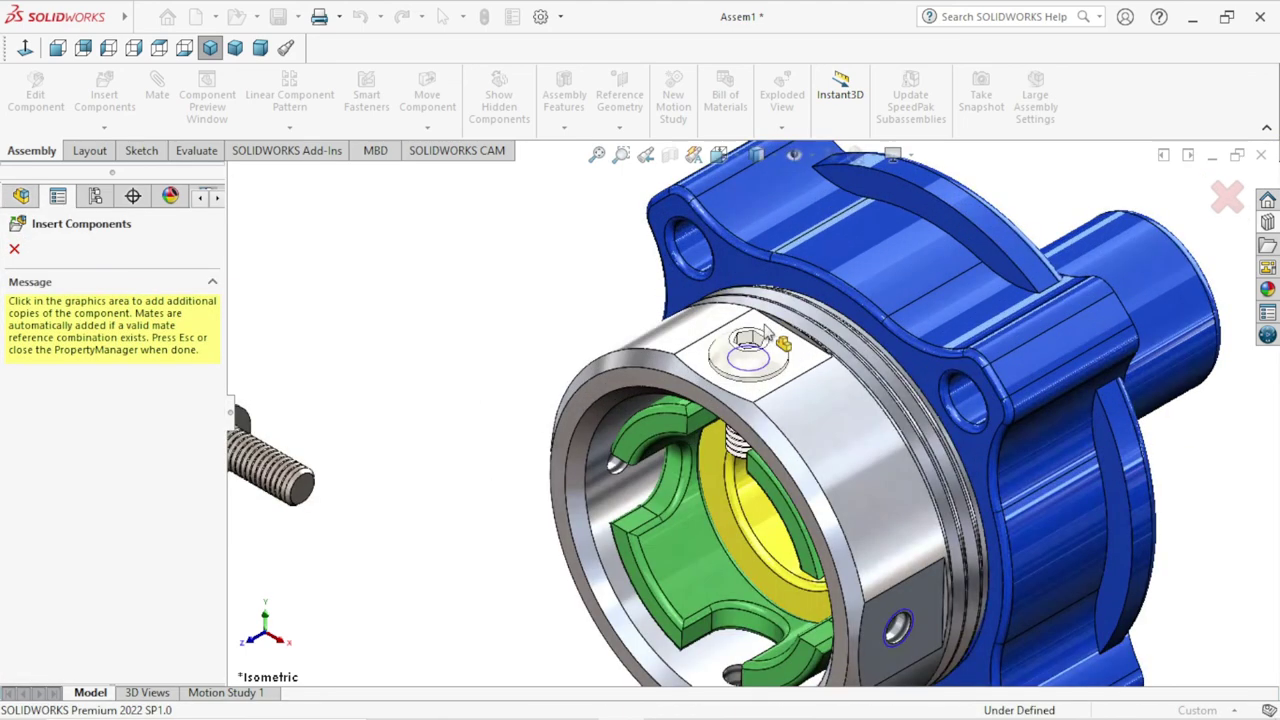
pyautogui.click(750, 350)
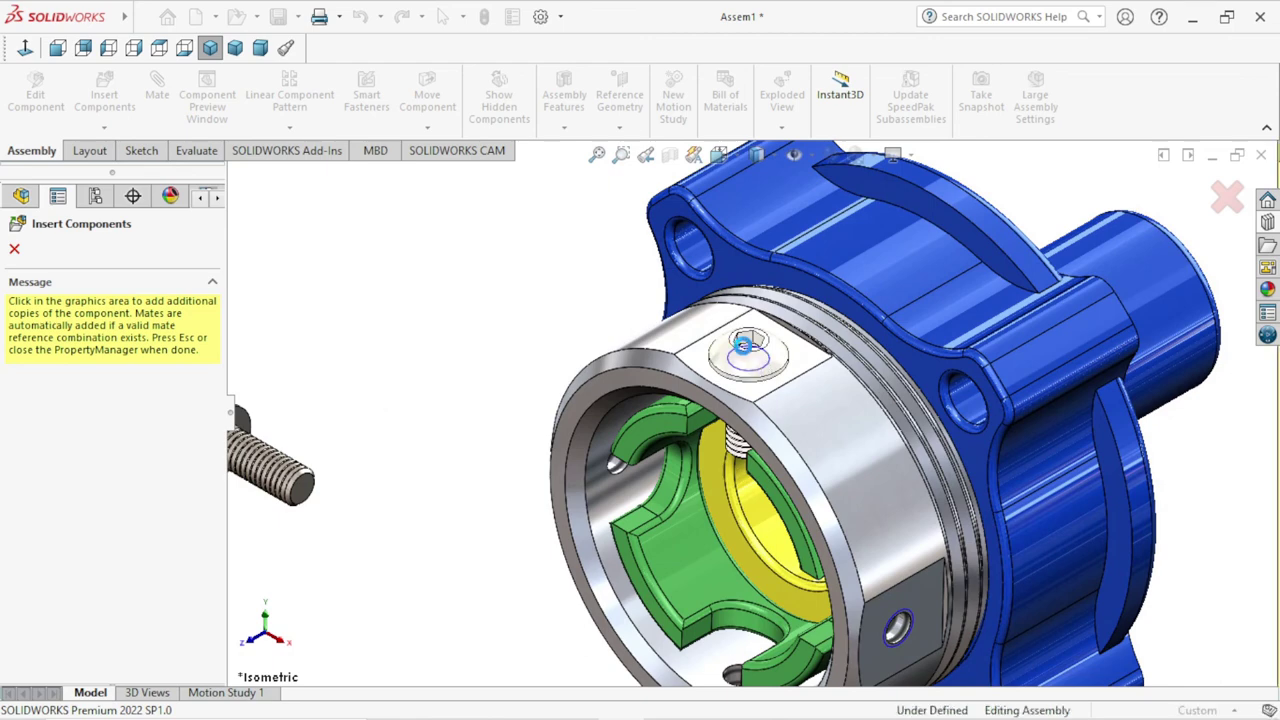
pyautogui.click(900, 630)
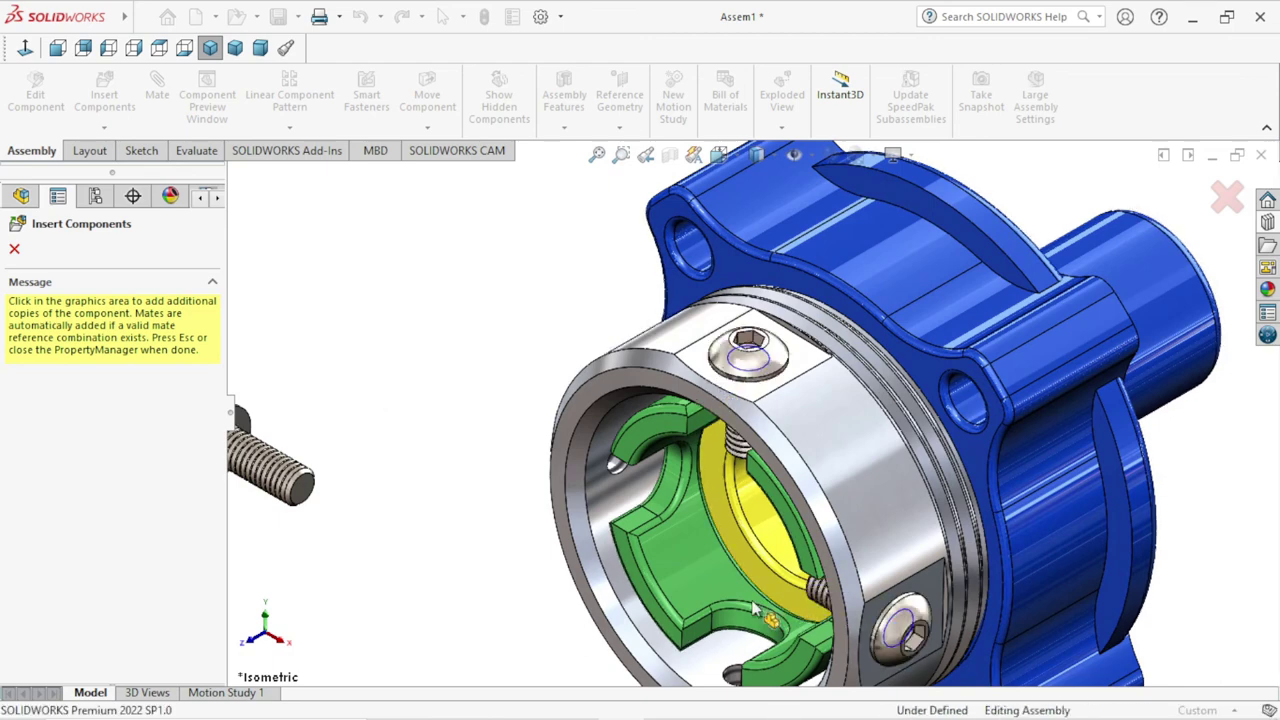
pyautogui.moveTo(481, 495); pyautogui.dragTo(681, 457, button='middle')
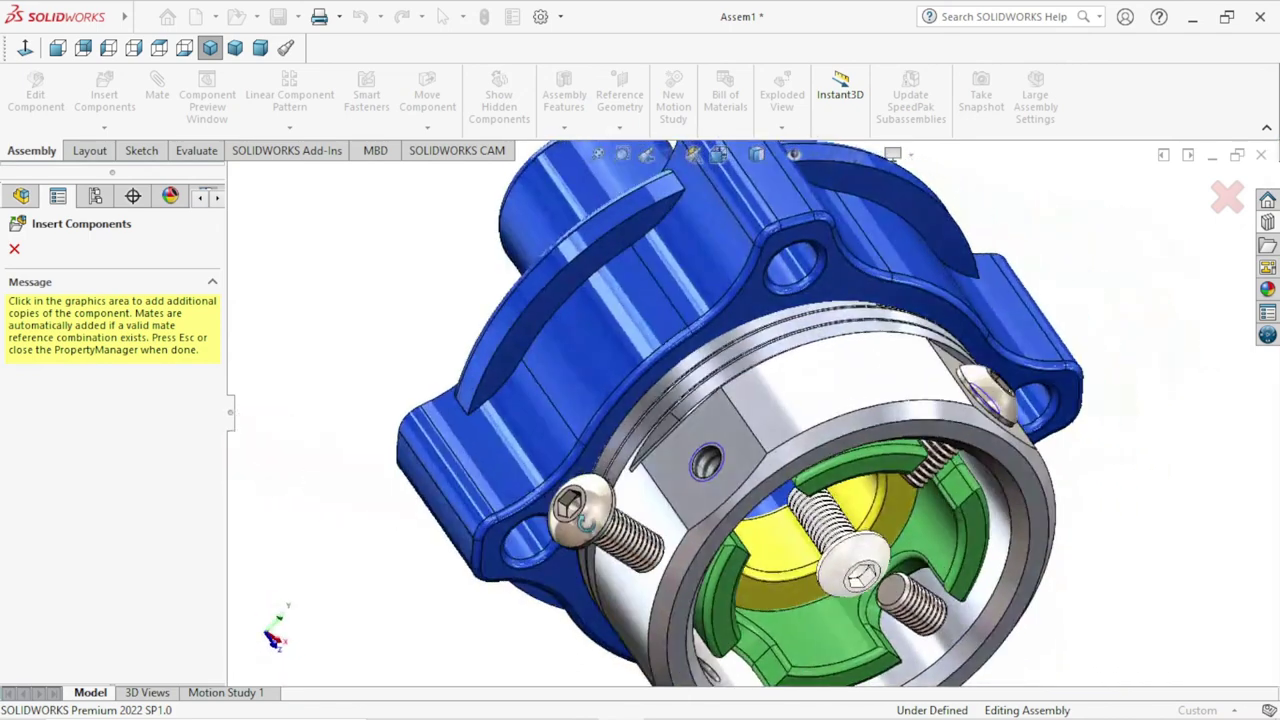
pyautogui.click(706, 452)
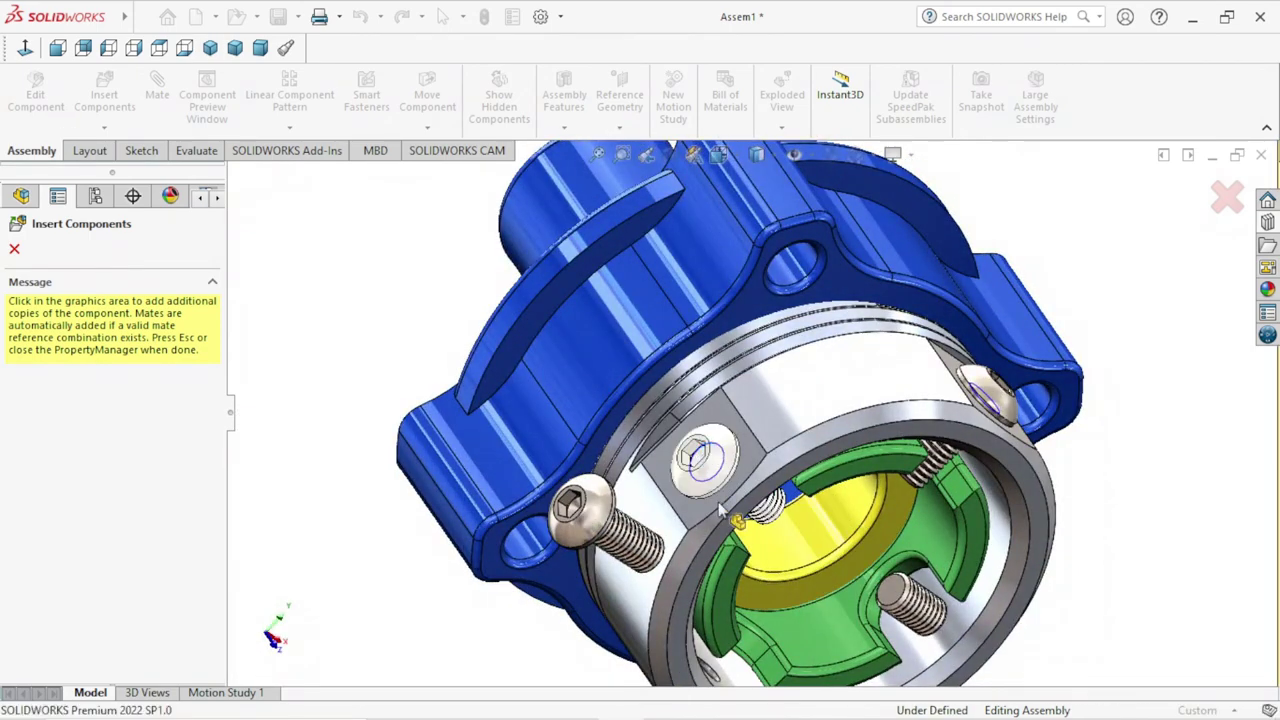
pyautogui.scroll(4, 745, 545)
pyautogui.moveTo(745, 545); pyautogui.dragTo(727, 560, button='middle')
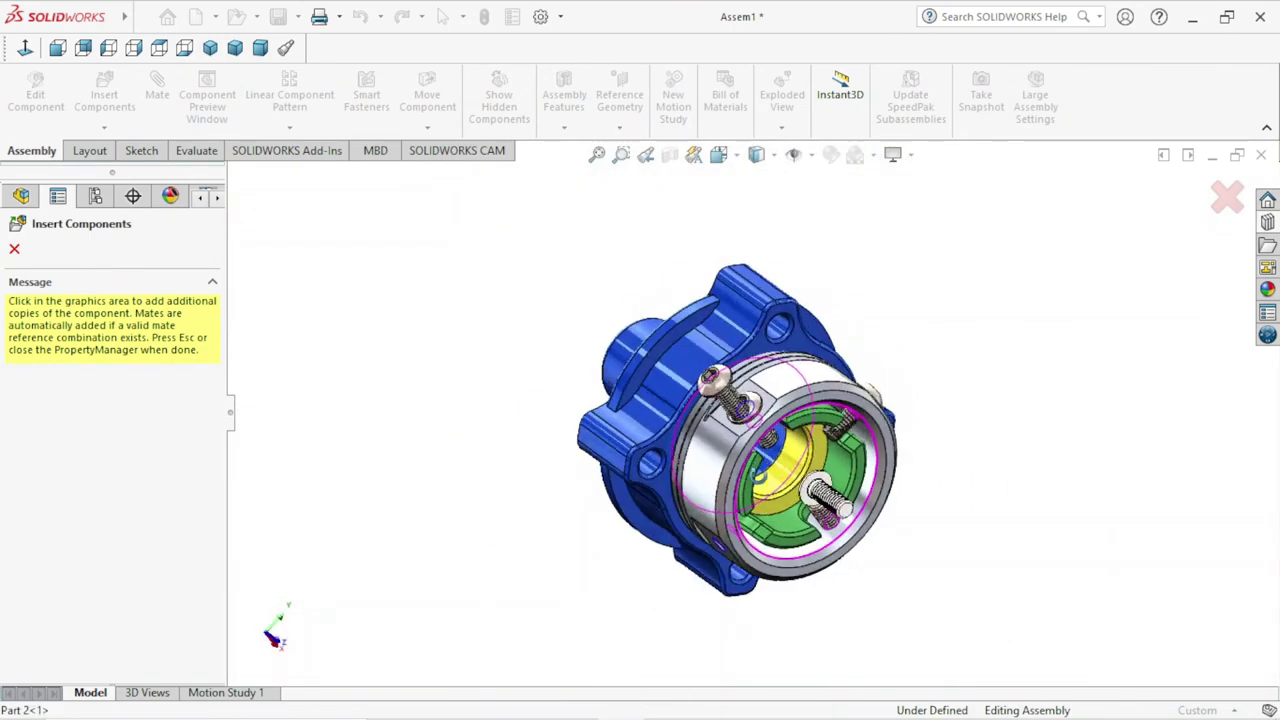
pyautogui.click(738, 533)
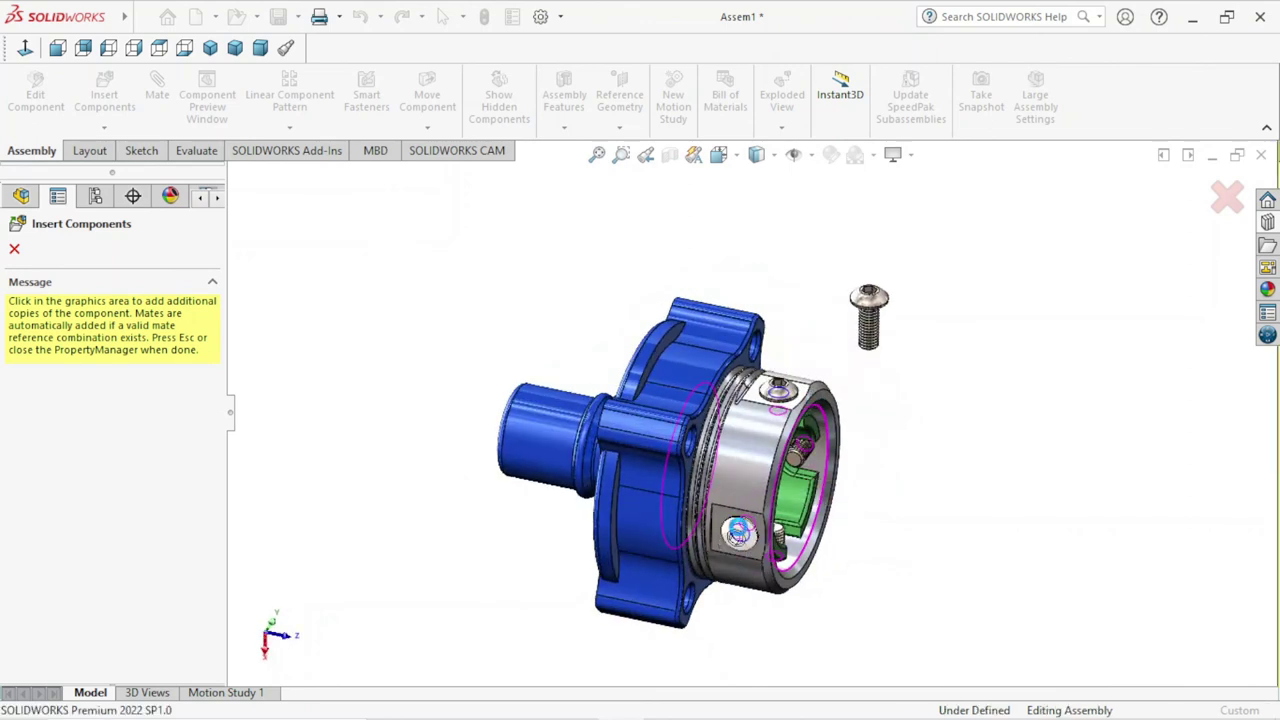
# - Stop inserting screws and delete the loose unplaced screw
pyautogui.click(888, 466)
pyautogui.press('Escape')
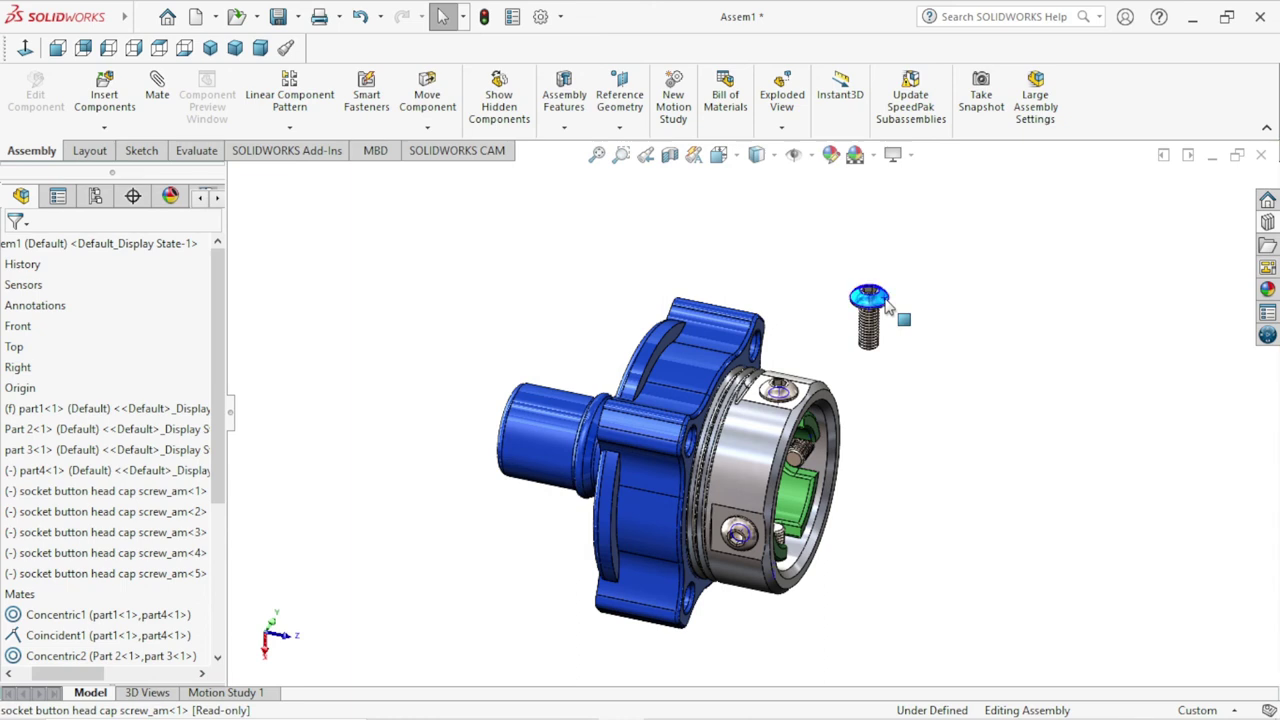
pyautogui.rightClick(888, 307)
pyautogui.click(964, 484)
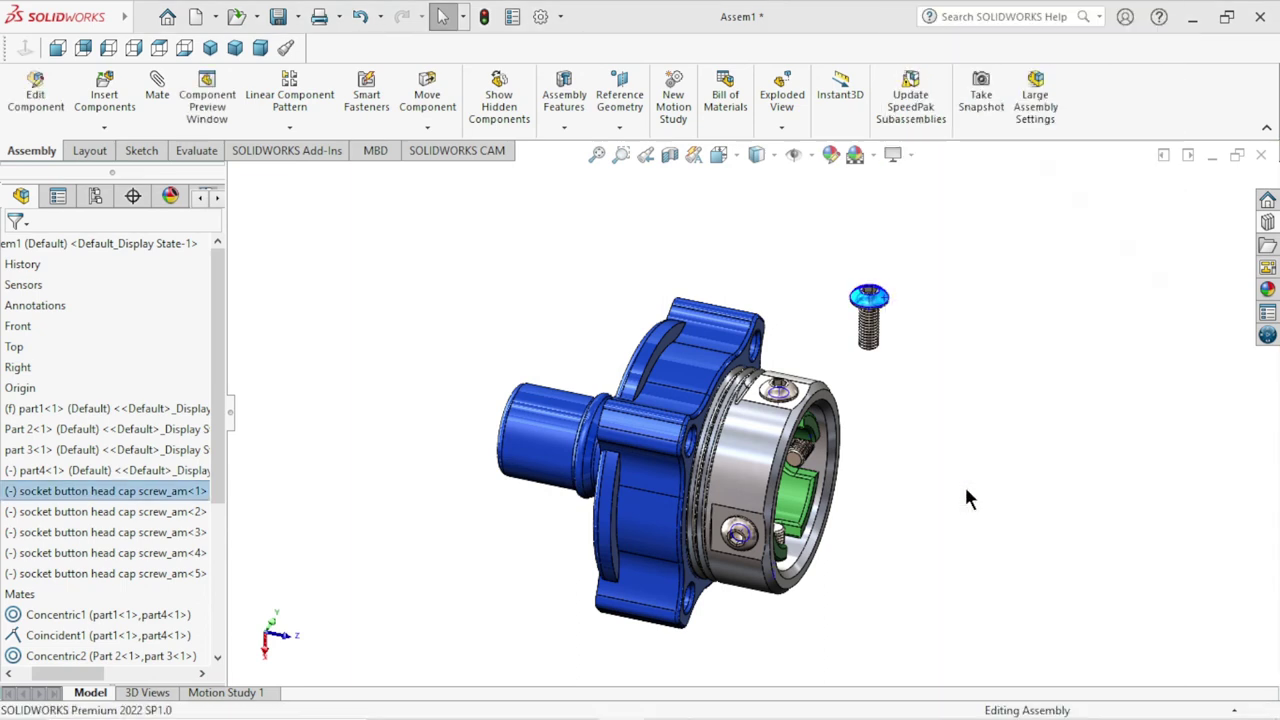
pyautogui.click(752, 262)
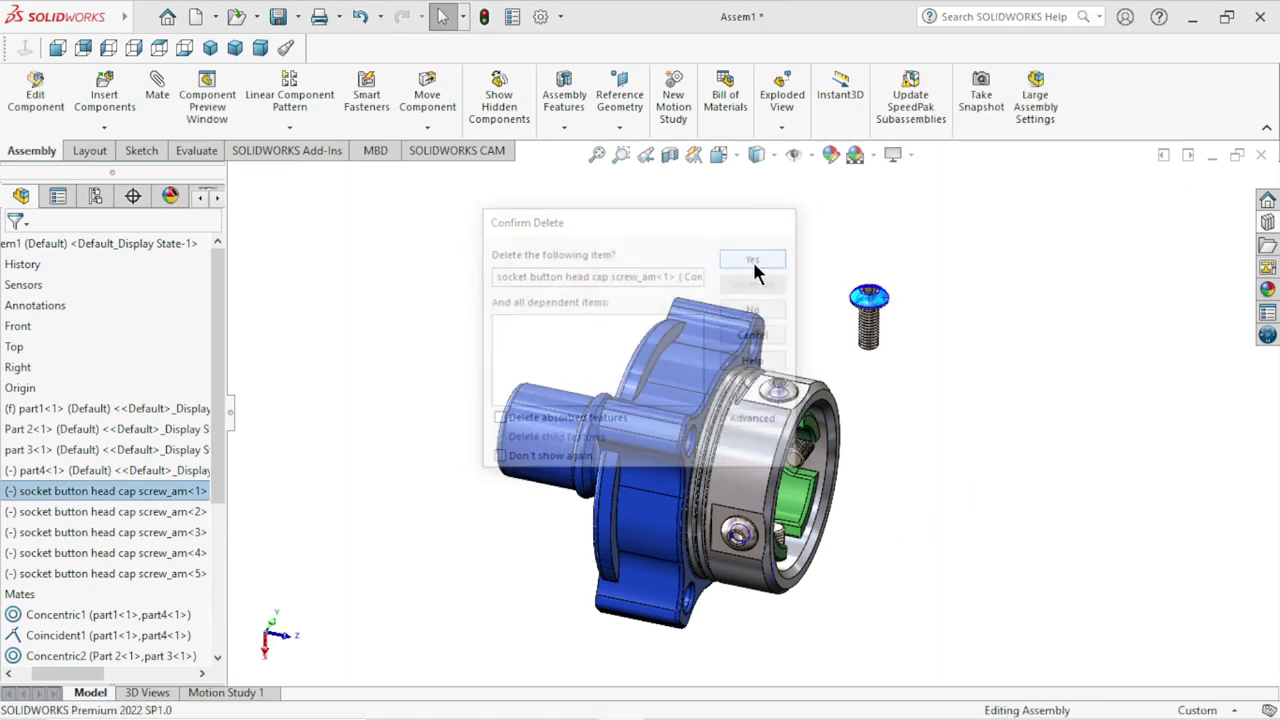
# - Orbit to inspect the four seated screws, then return to the isometric view
pyautogui.moveTo(914, 537); pyautogui.dragTo(807, 485, button='middle')
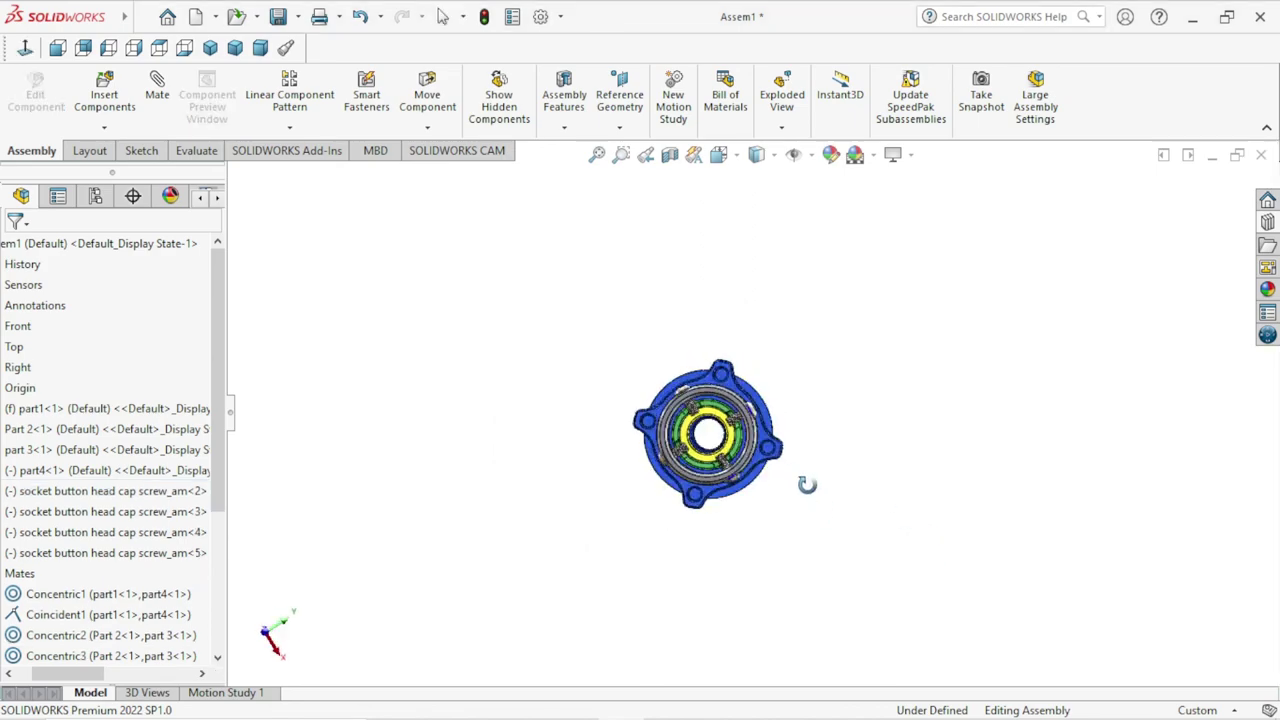
pyautogui.hotkey('ctrl', '7')
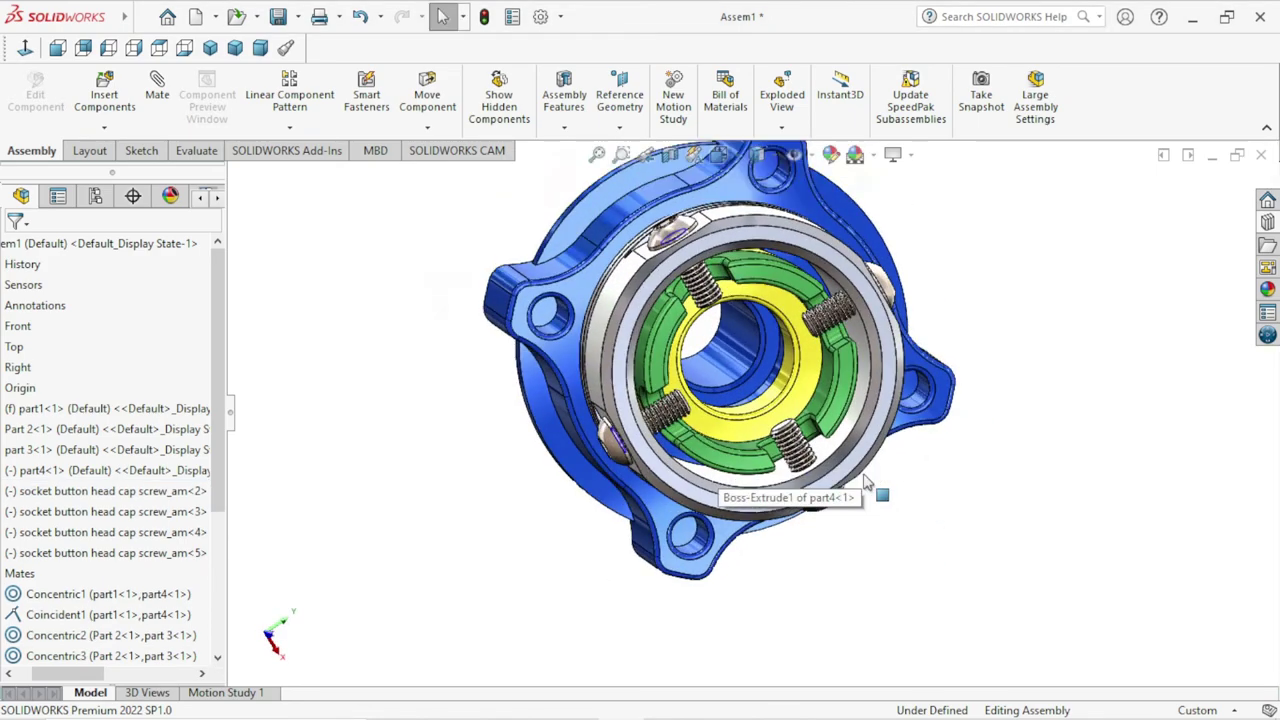
pyautogui.moveTo(938, 489); pyautogui.dragTo(941, 517, button='middle')
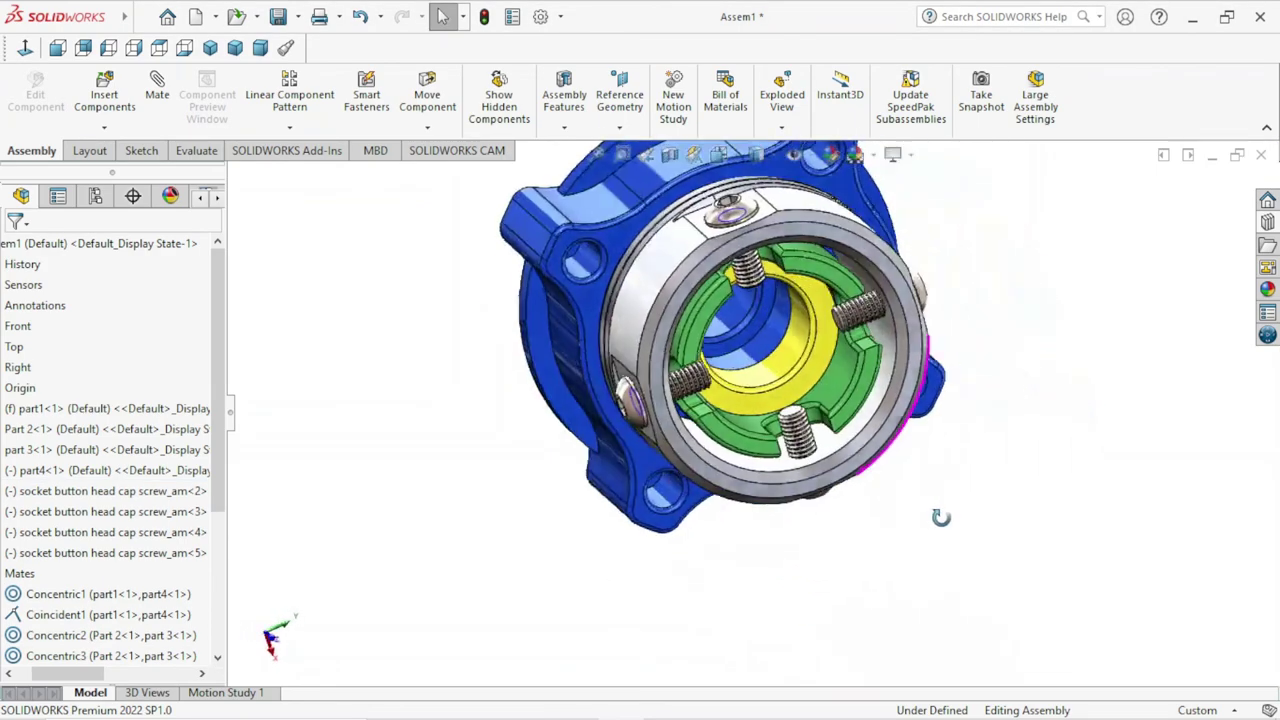
pyautogui.hotkey('ctrl', '7')
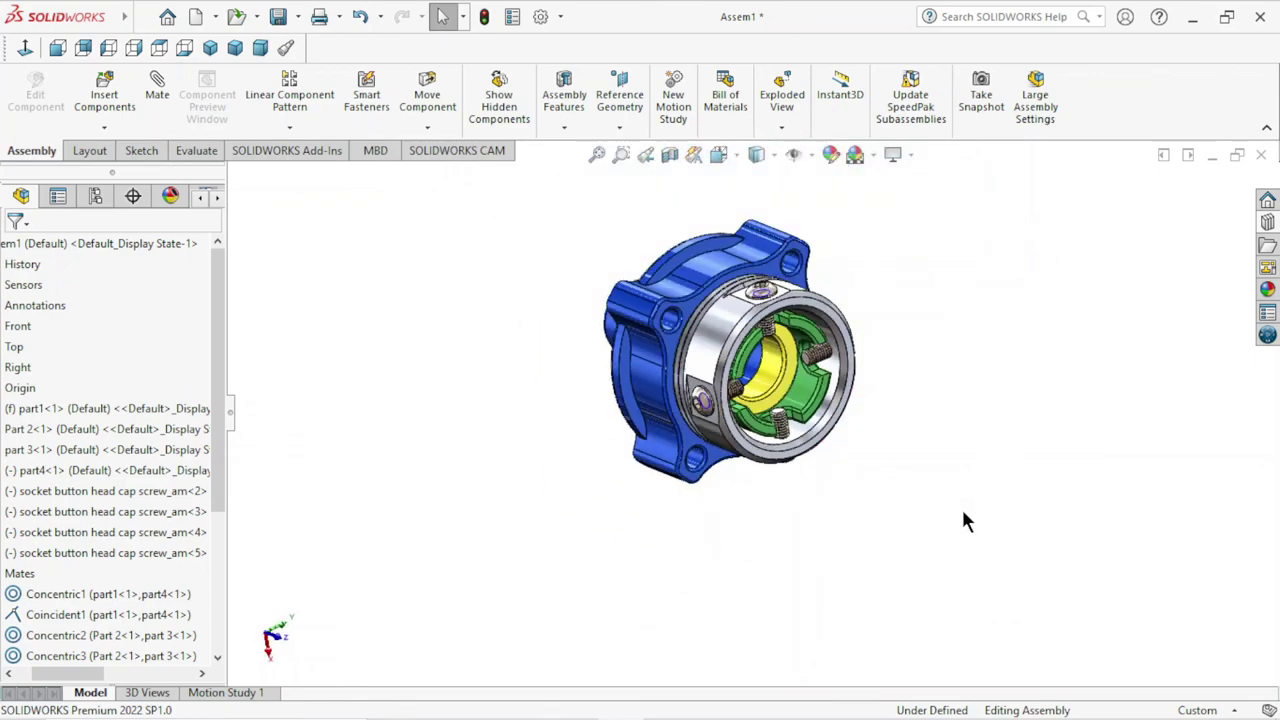
pyautogui.scroll(-3, 927, 476)
pyautogui.moveTo(927, 476)
pyautogui.mouseDown(button='middle')
pyautogui.moveTo(897, 368)
pyautogui.moveTo(883, 457)
pyautogui.mouseUp(button='middle')
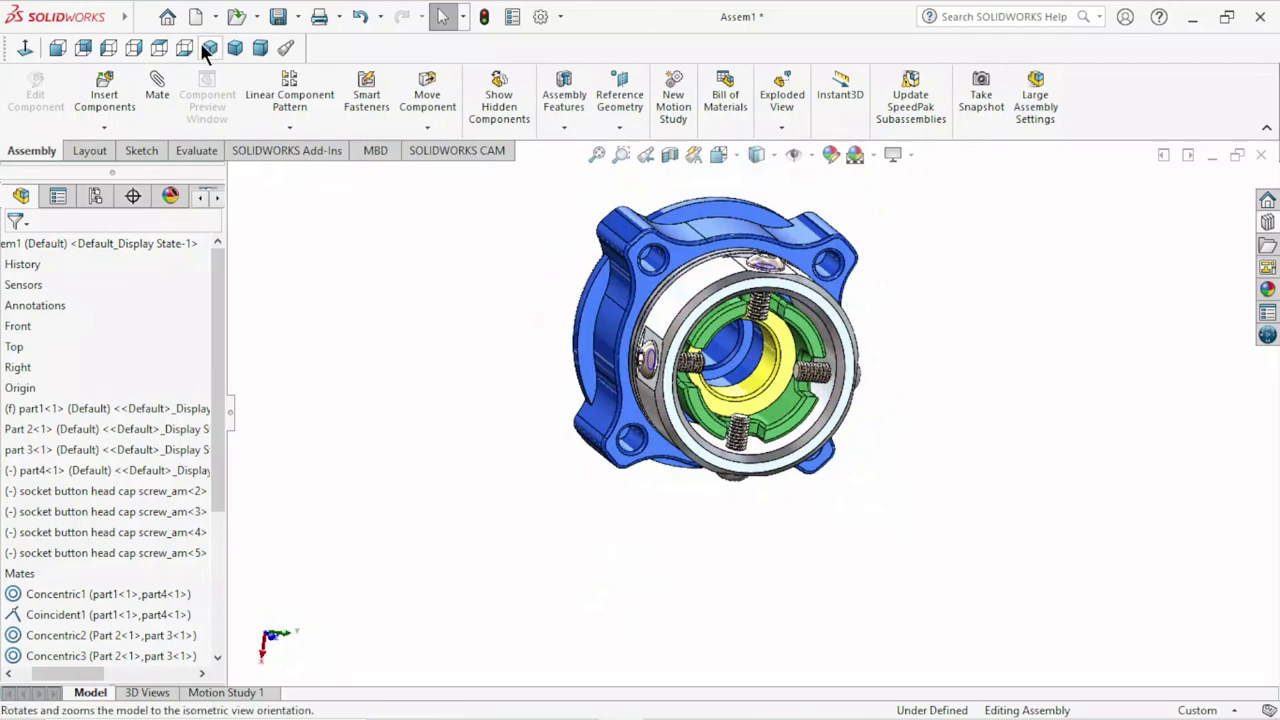
pyautogui.click(203, 45)
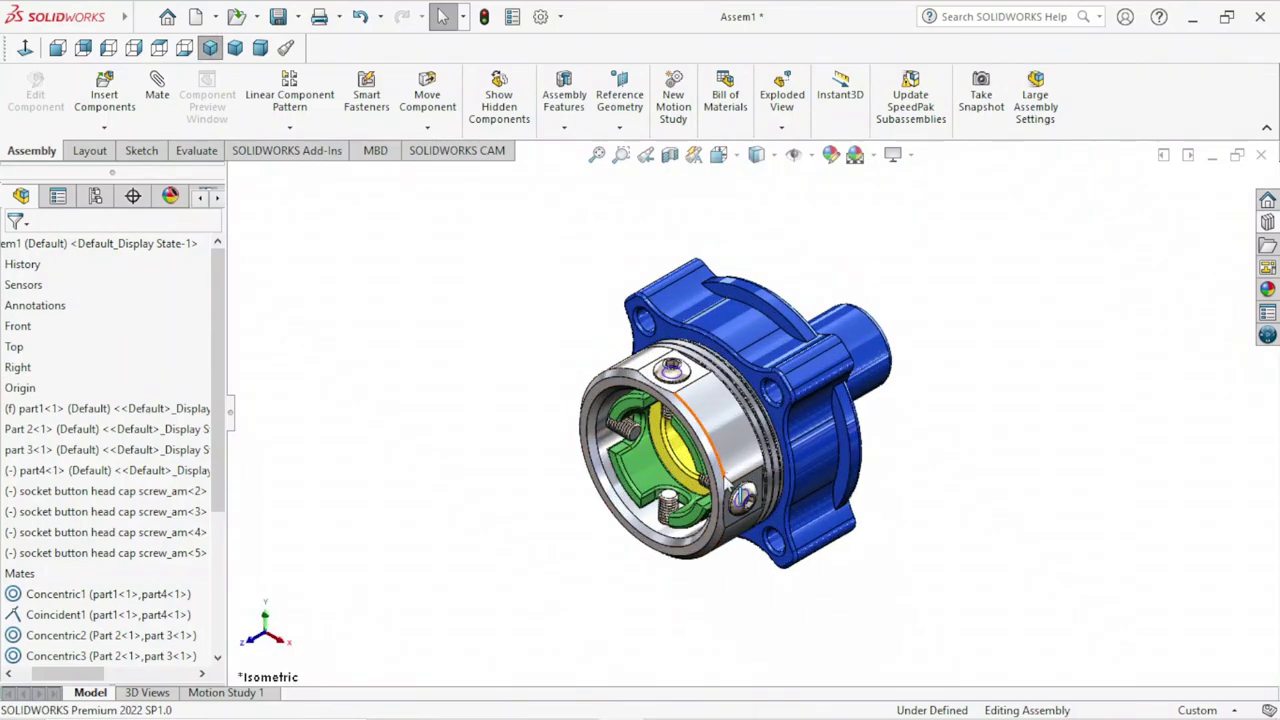
pyautogui.scroll(2, 660, 490)
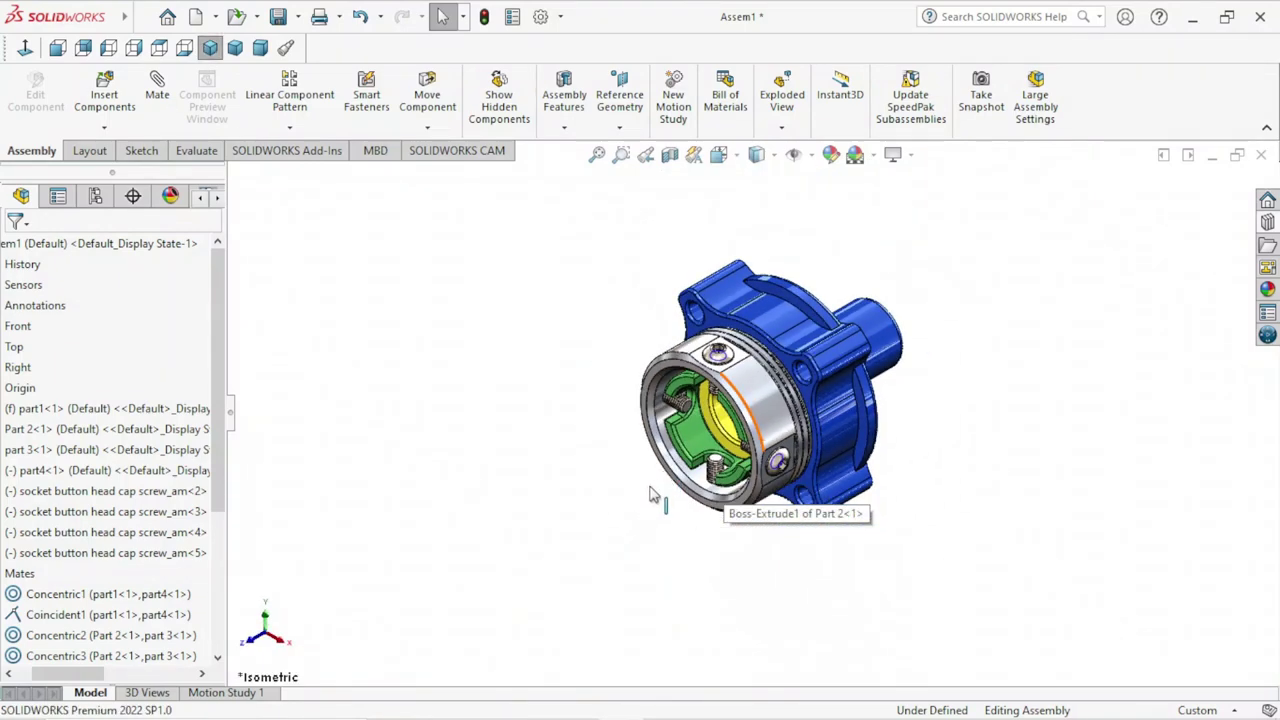
pyautogui.scroll(-2, 686, 471)
pyautogui.scroll(2, 831, 425)
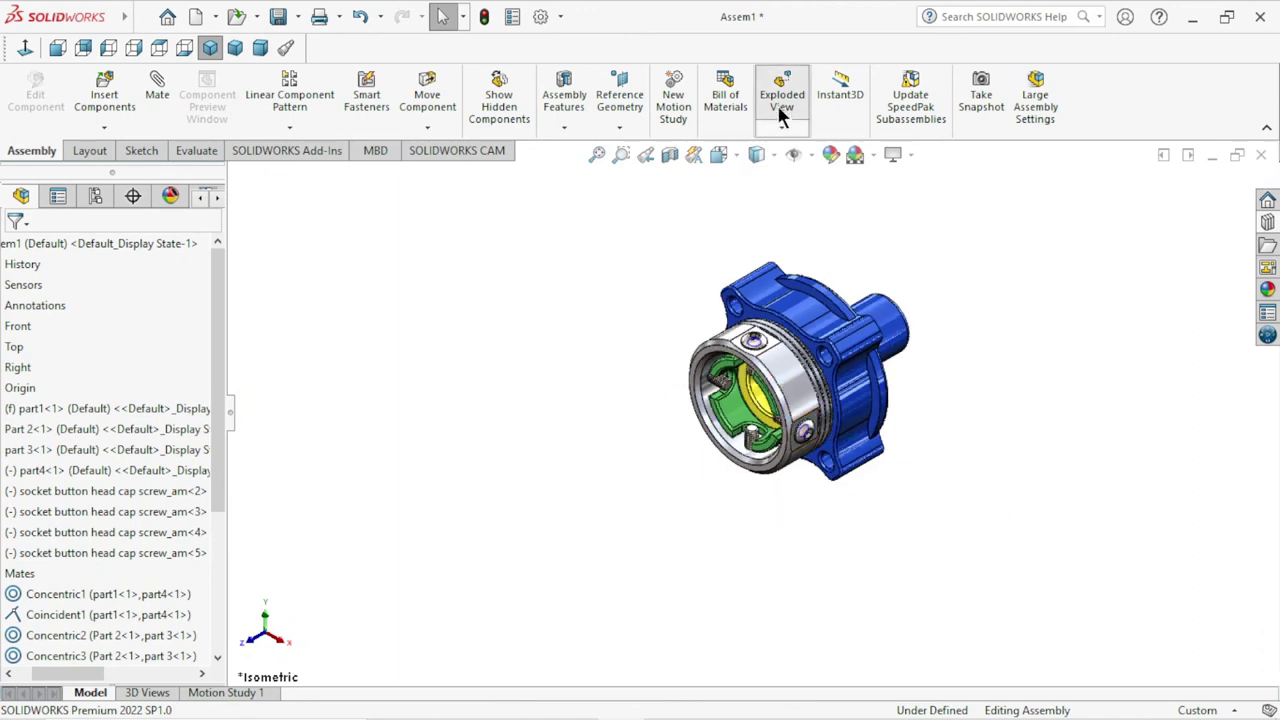
# - Create explode Step1 pulling two cap screws out along their axis
pyautogui.click(781, 108)
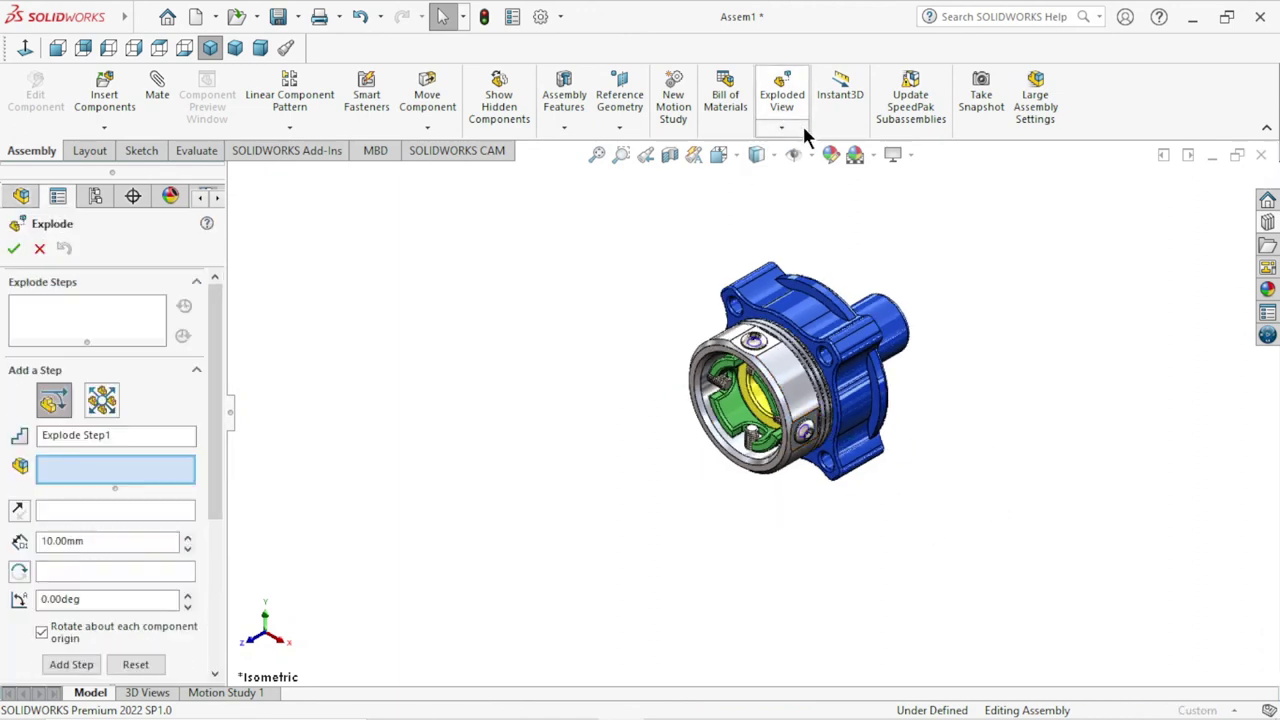
pyautogui.click(104, 399)
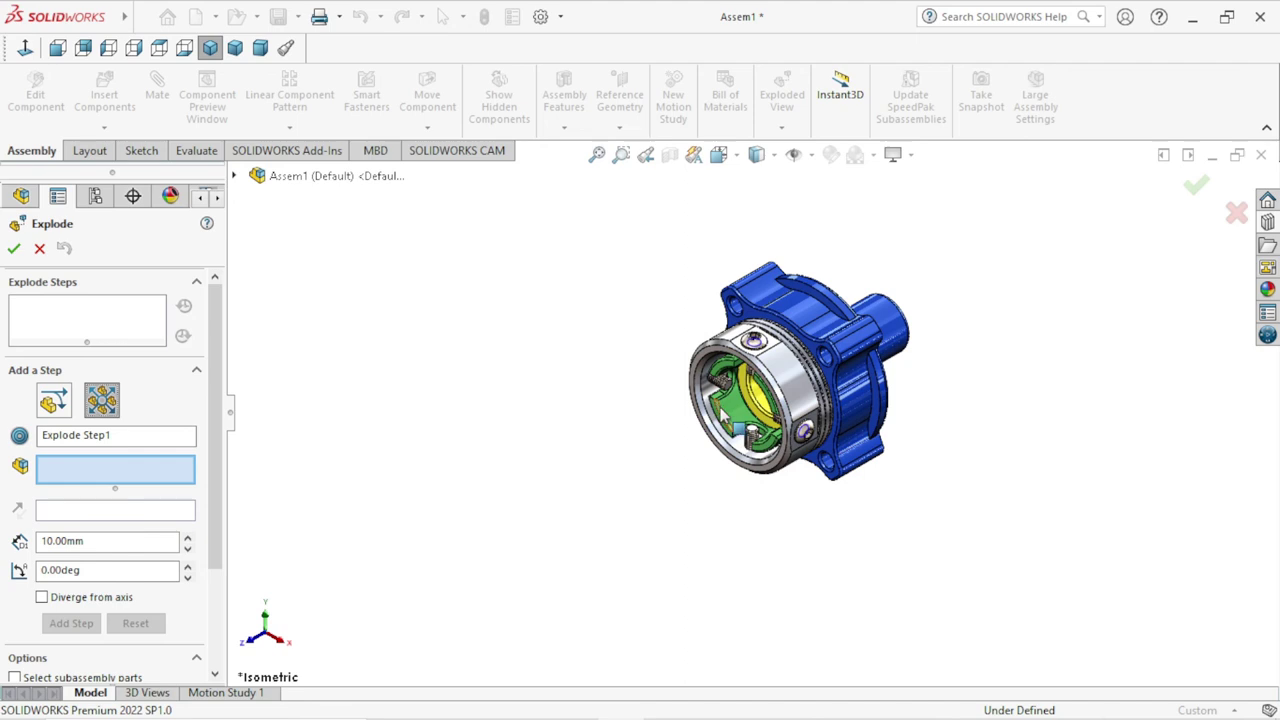
pyautogui.scroll(-2, 721, 418)
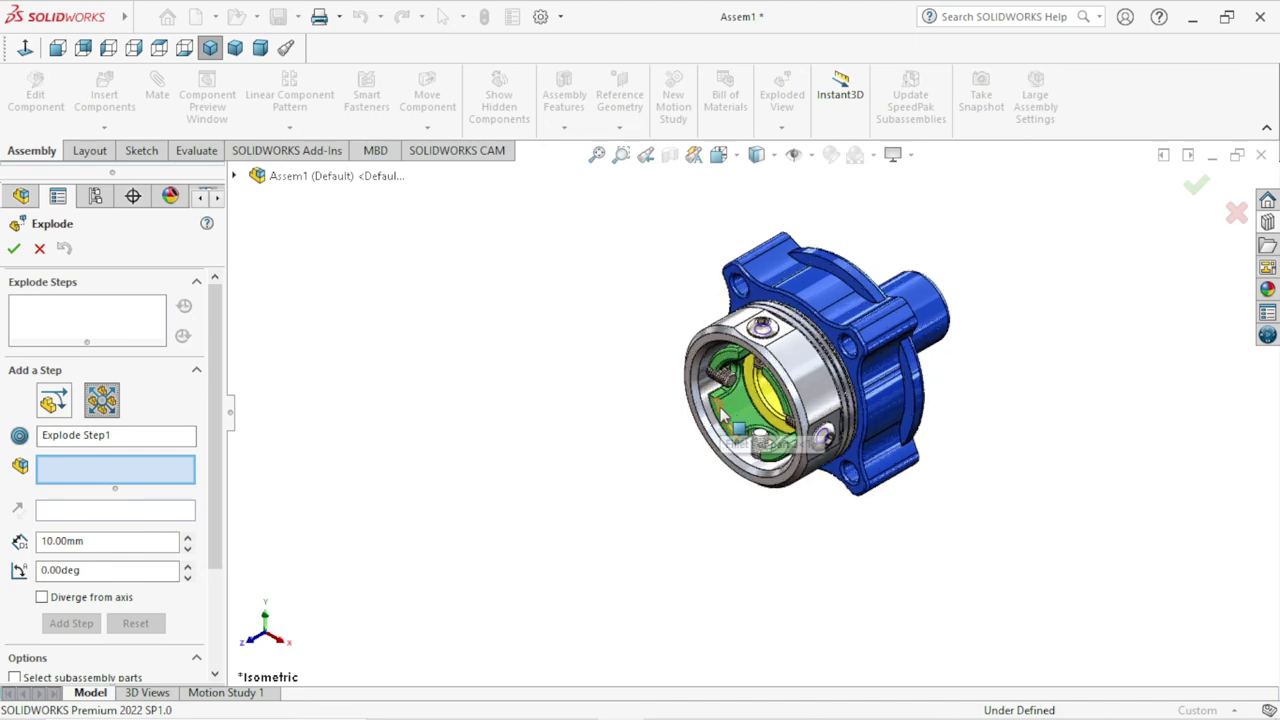
pyautogui.click(824, 437)
pyautogui.moveTo(610, 470); pyautogui.dragTo(735, 370, button='middle')
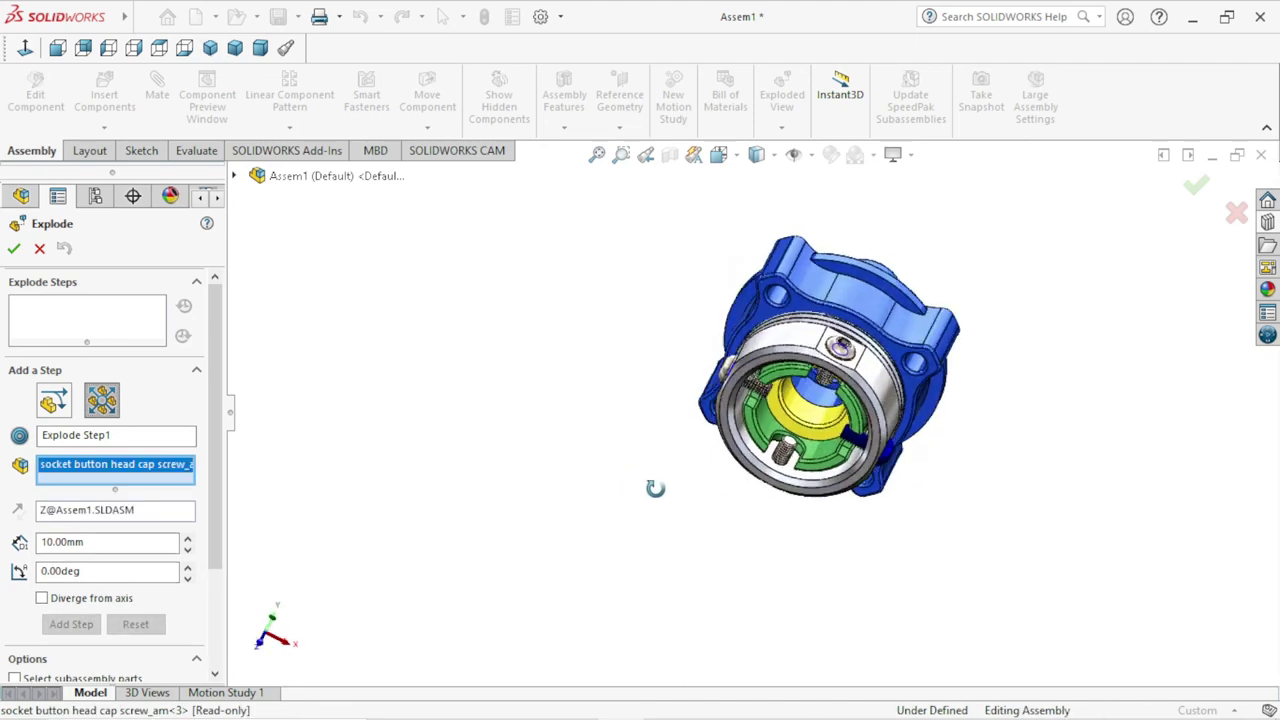
pyautogui.click(728, 368)
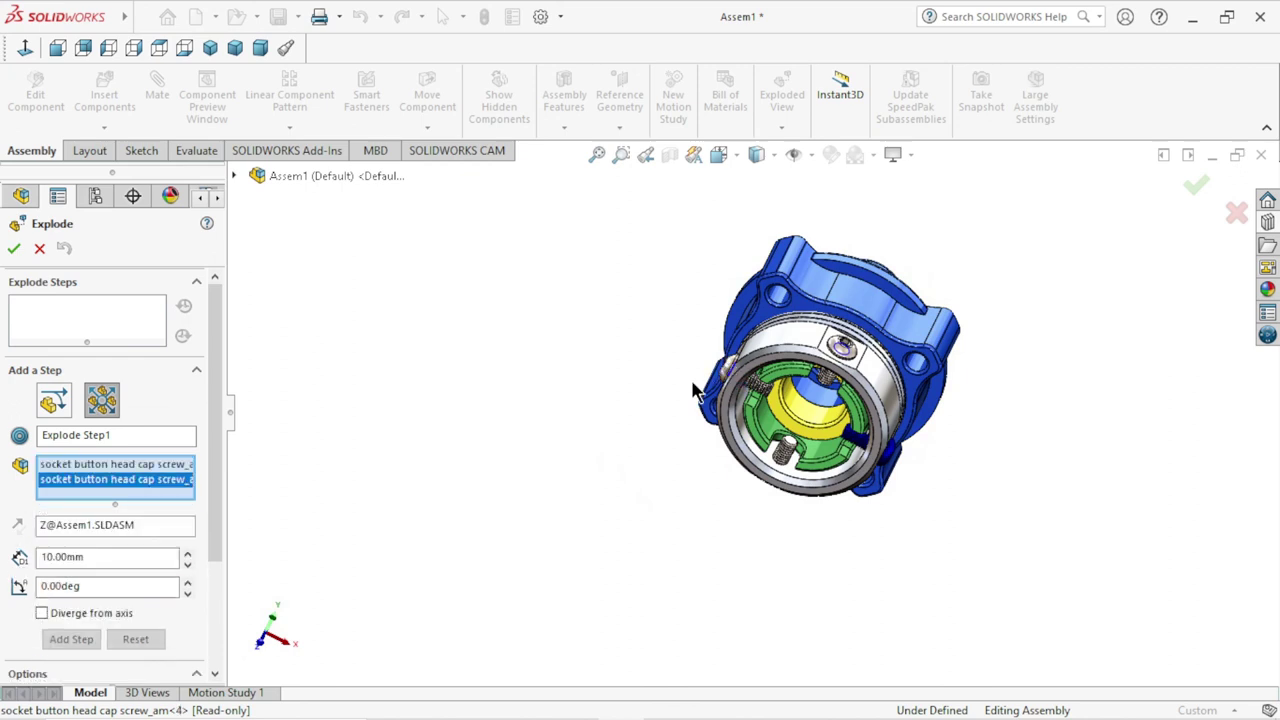
pyautogui.click(209, 49)
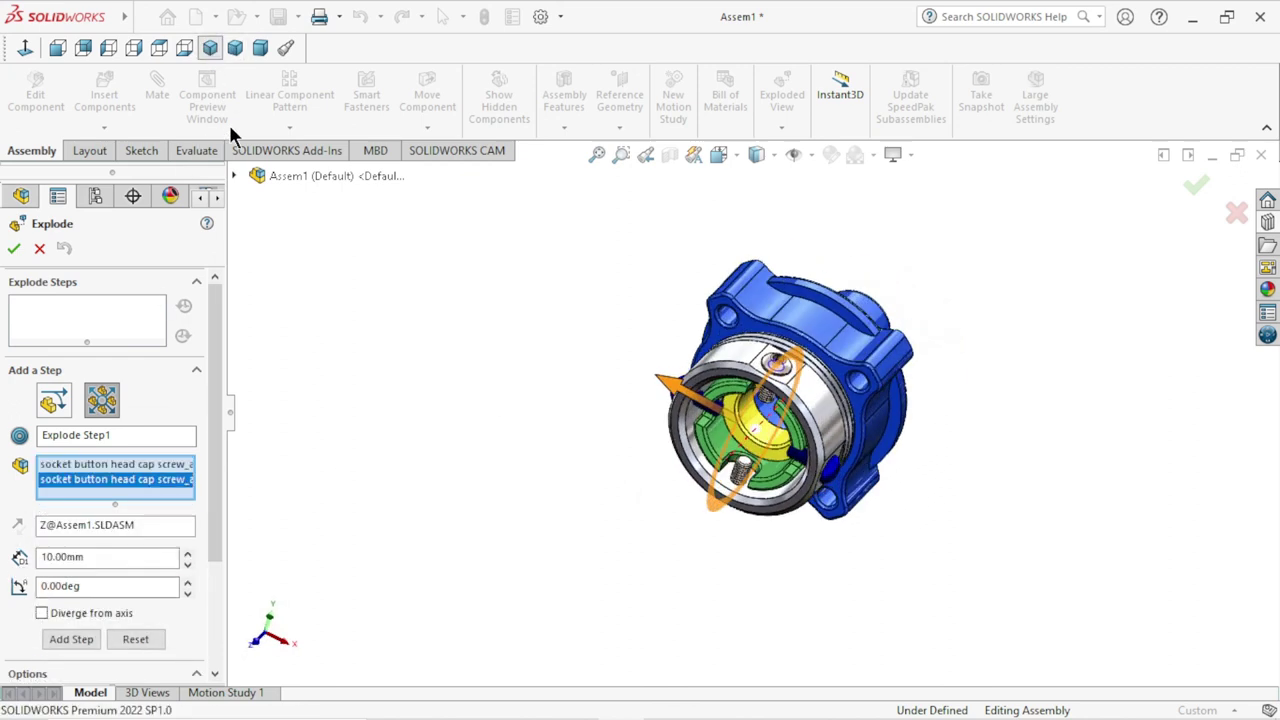
pyautogui.scroll(-2, 660, 492)
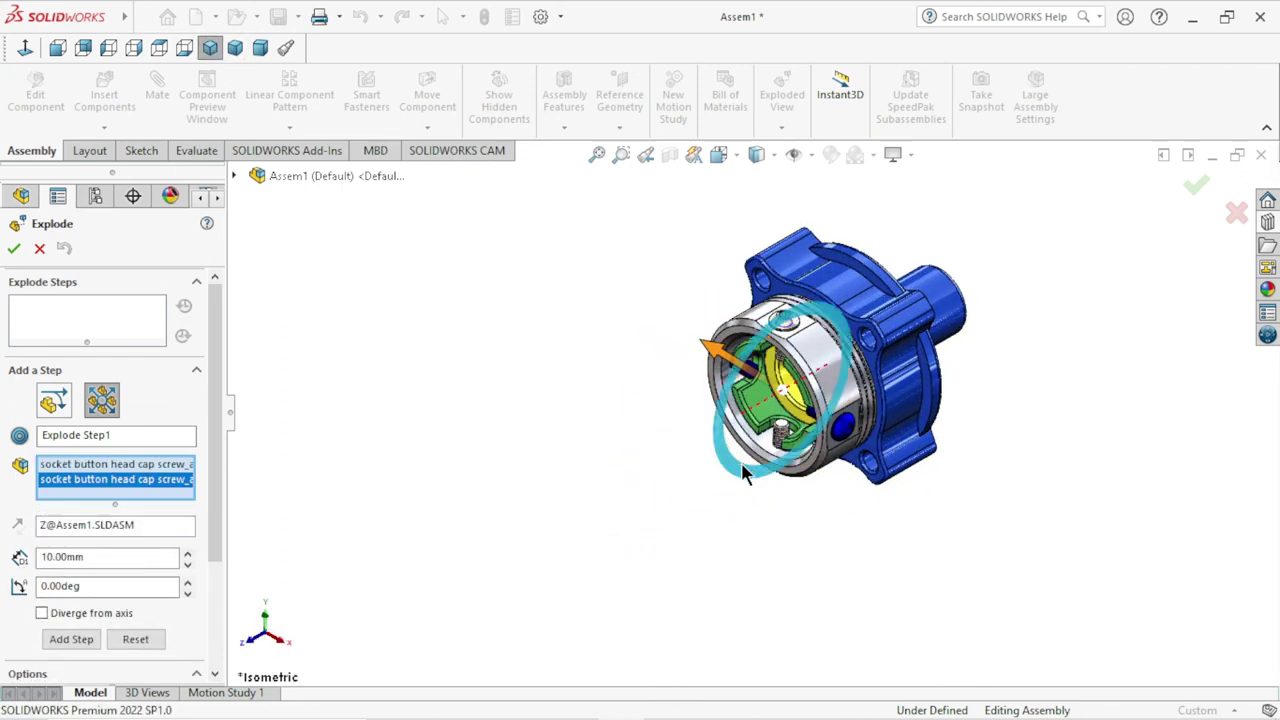
pyautogui.moveTo(741, 462); pyautogui.dragTo(727, 449, button='middle')
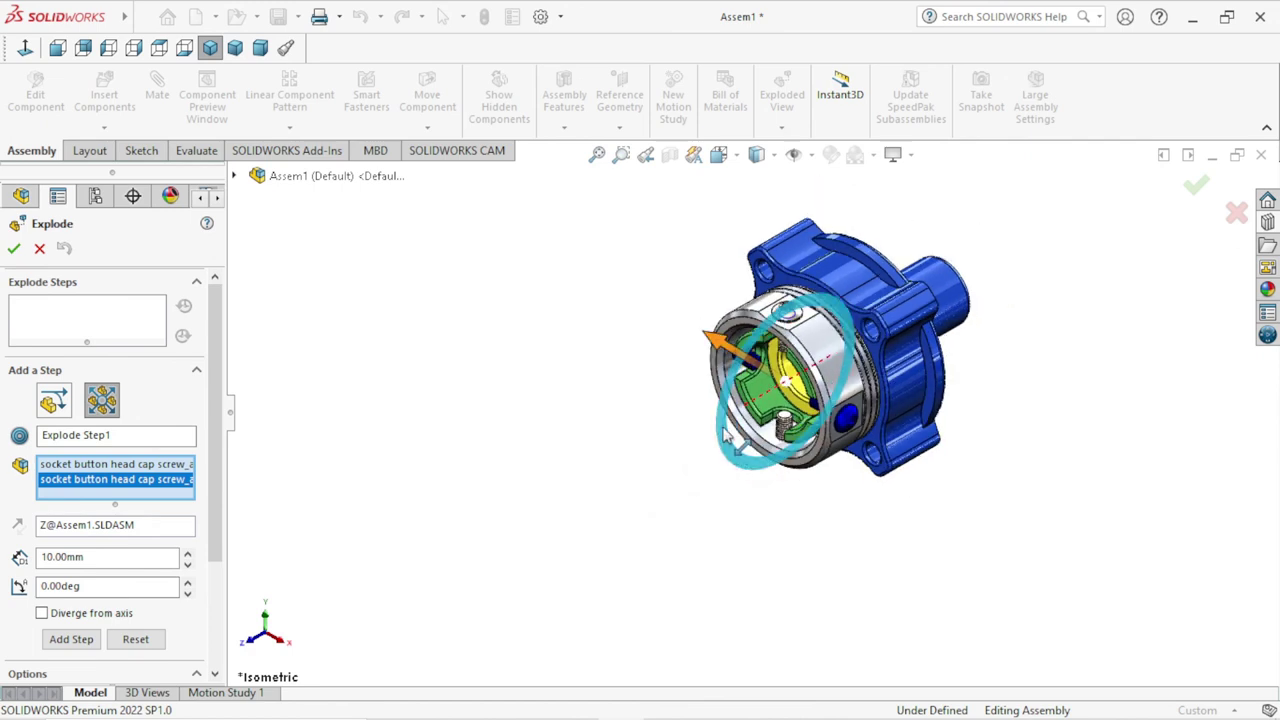
pyautogui.scroll(1, 703, 418)
pyautogui.scroll(-1, 686, 420)
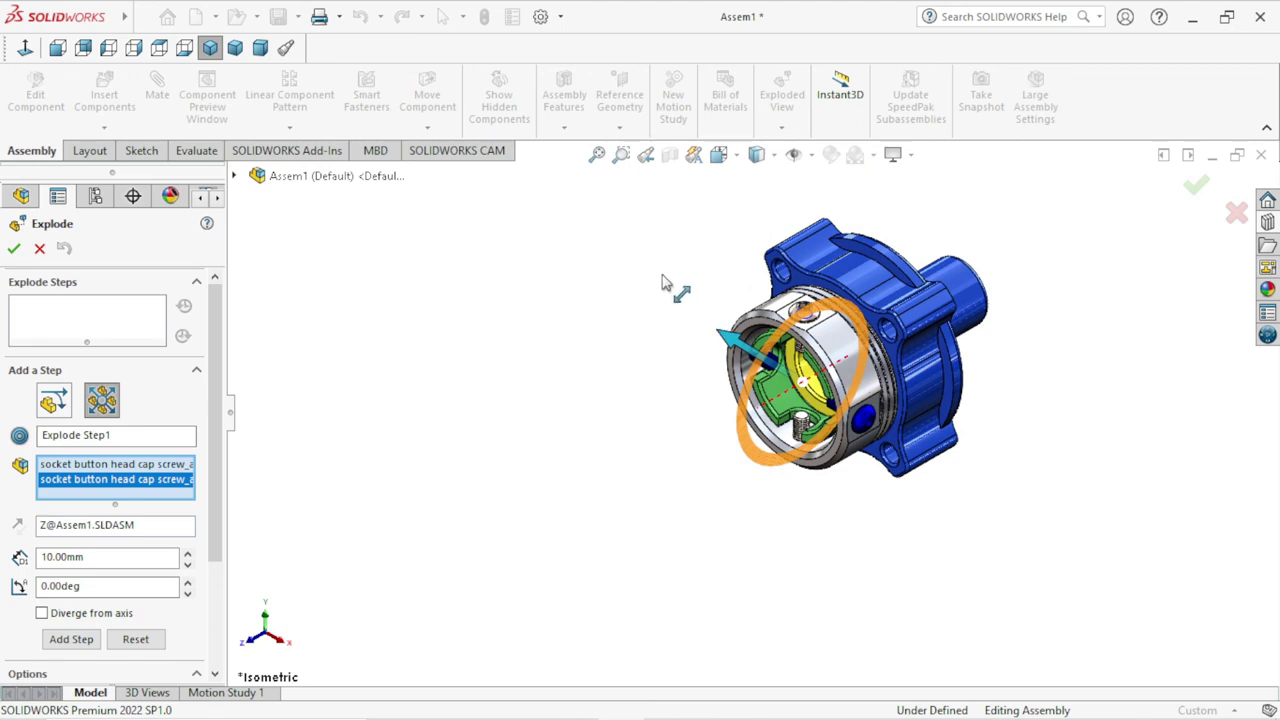
pyautogui.moveTo(661, 283); pyautogui.dragTo(617, 246)
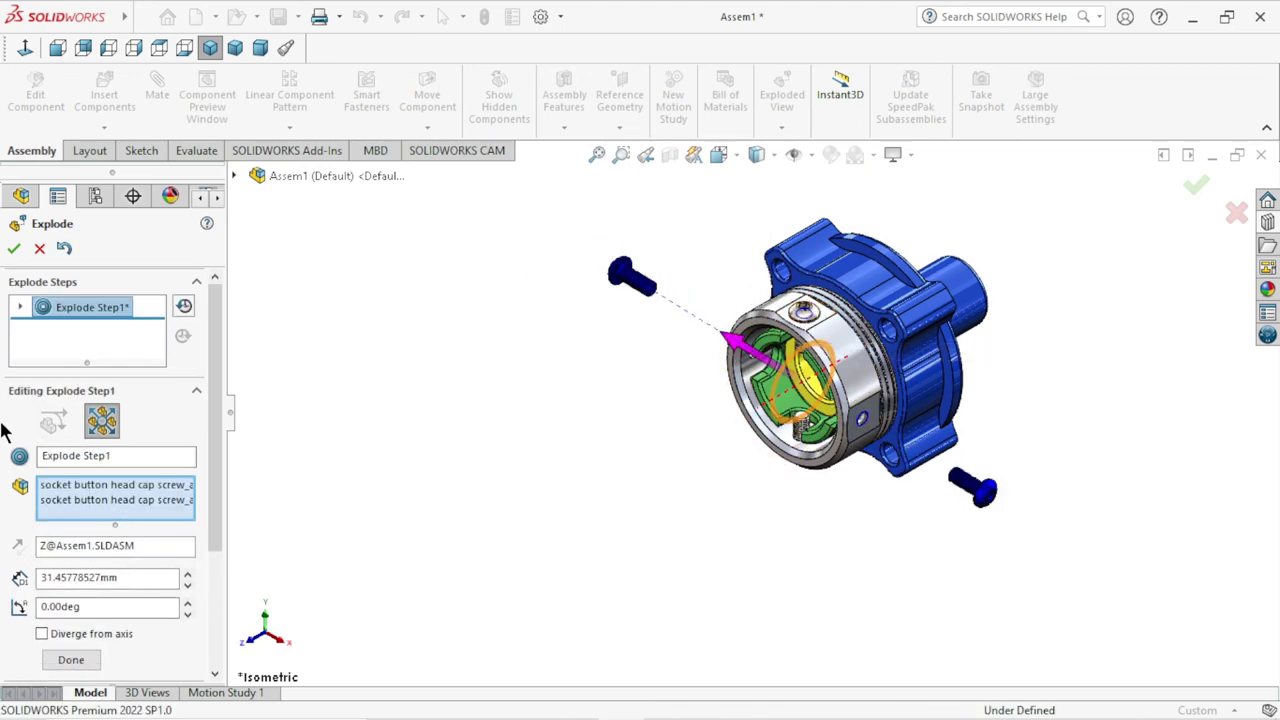
pyautogui.click(71, 661)
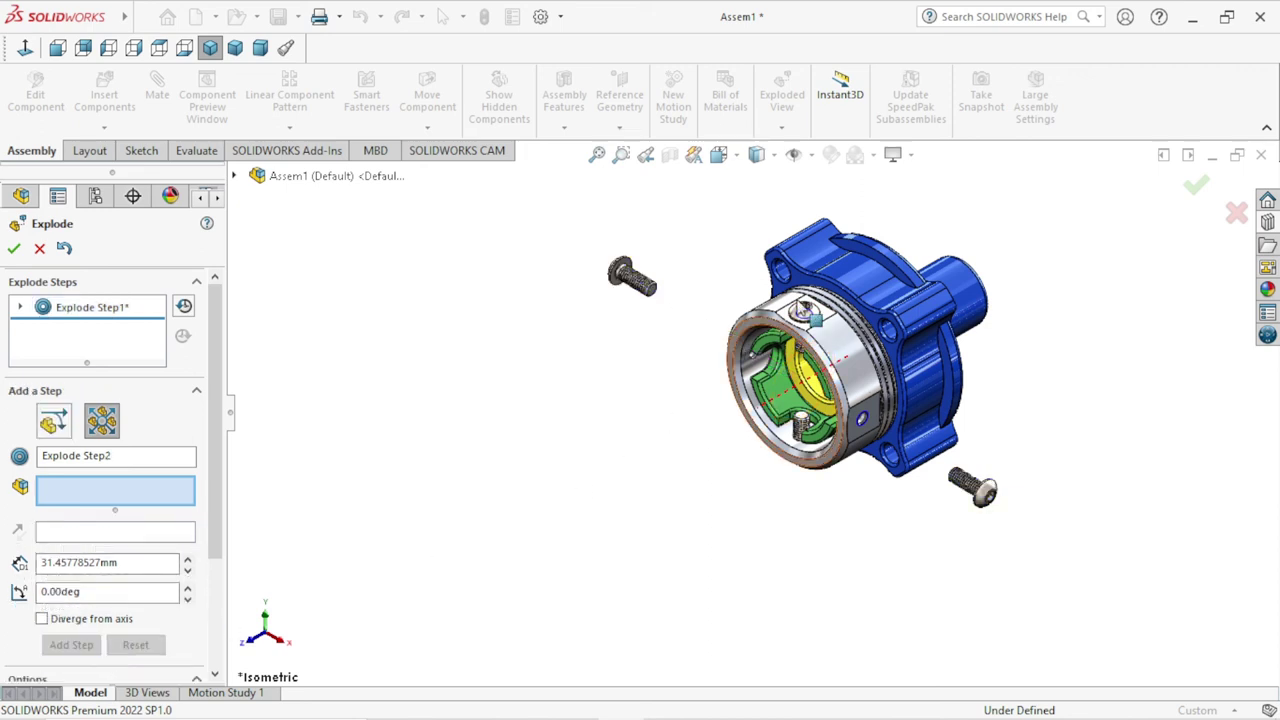
# - Create Step2 moving the top and bottom cap screws apart by 21.49 mm
pyautogui.click(806, 314)
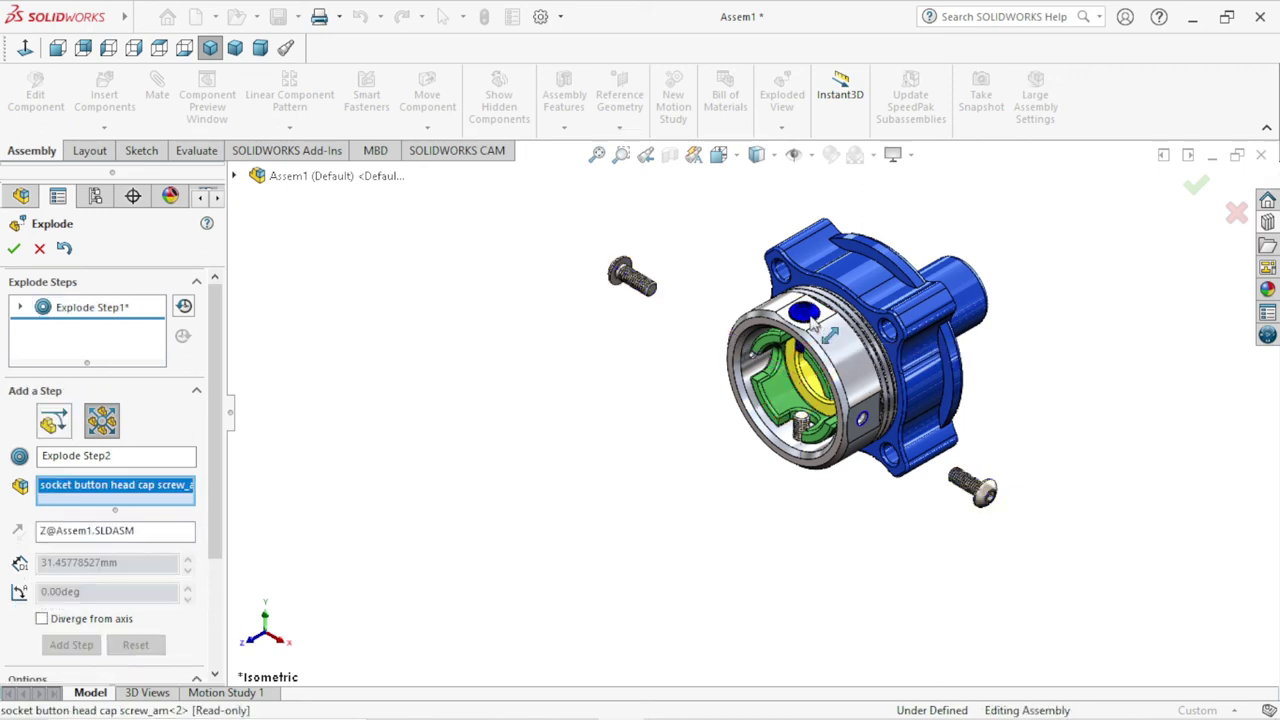
pyautogui.click(800, 427)
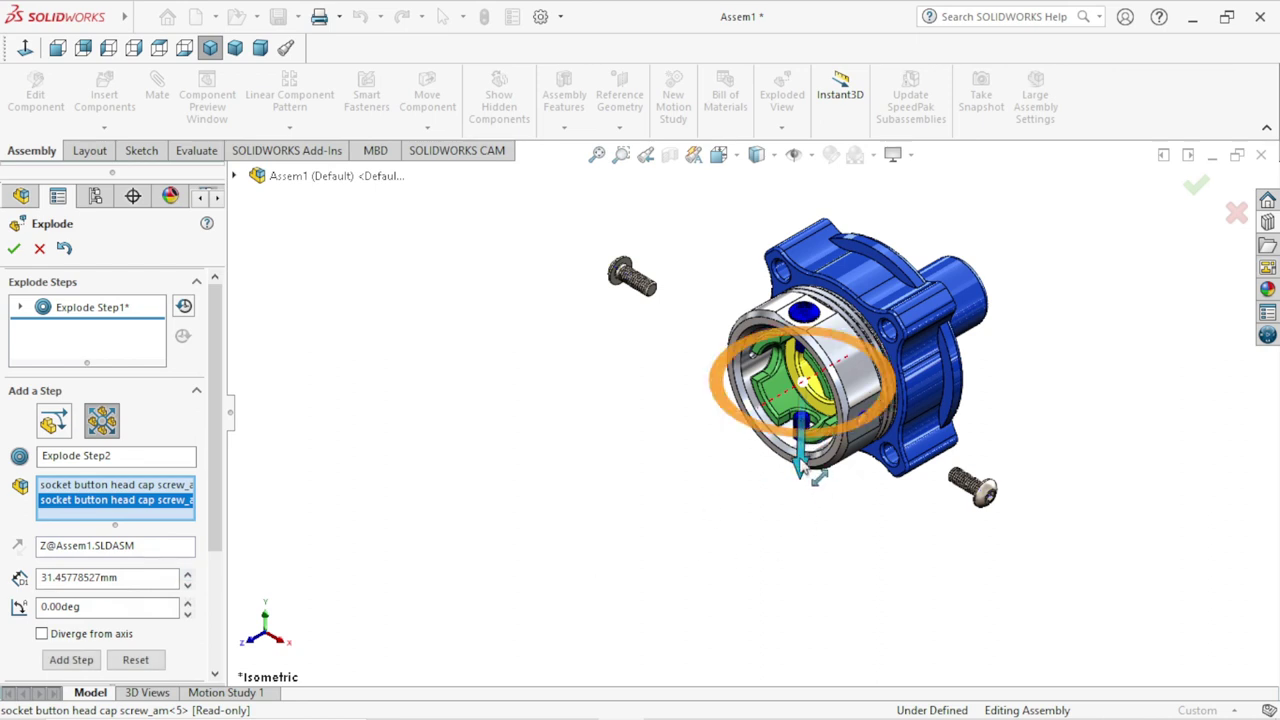
pyautogui.moveTo(802, 462); pyautogui.dragTo(768, 534)
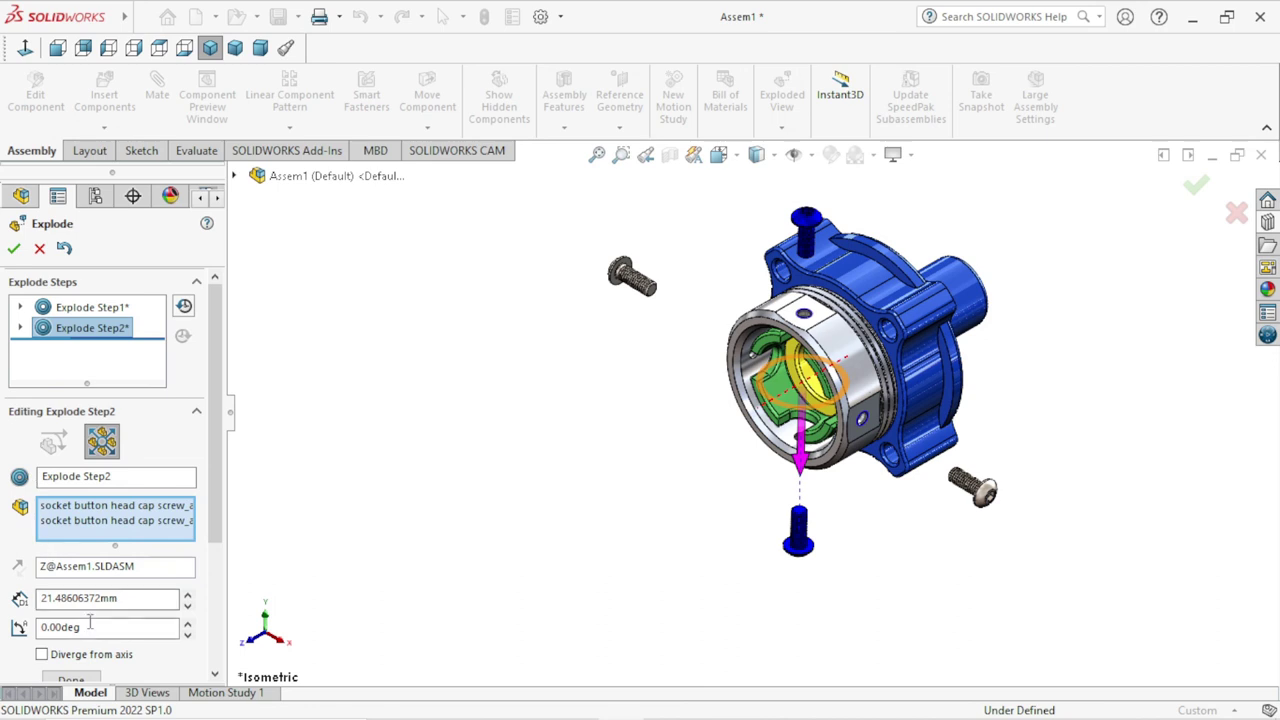
pyautogui.moveTo(214, 543); pyautogui.dragTo(214, 580)
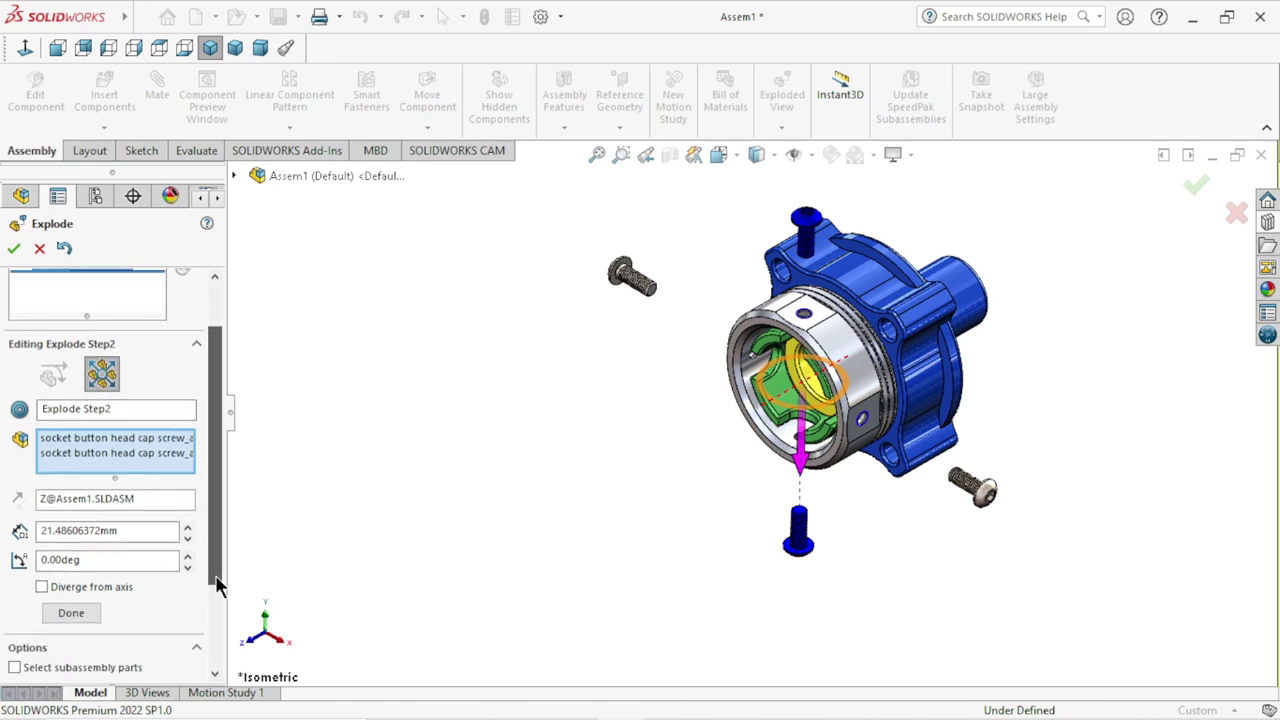
pyautogui.click(70, 612)
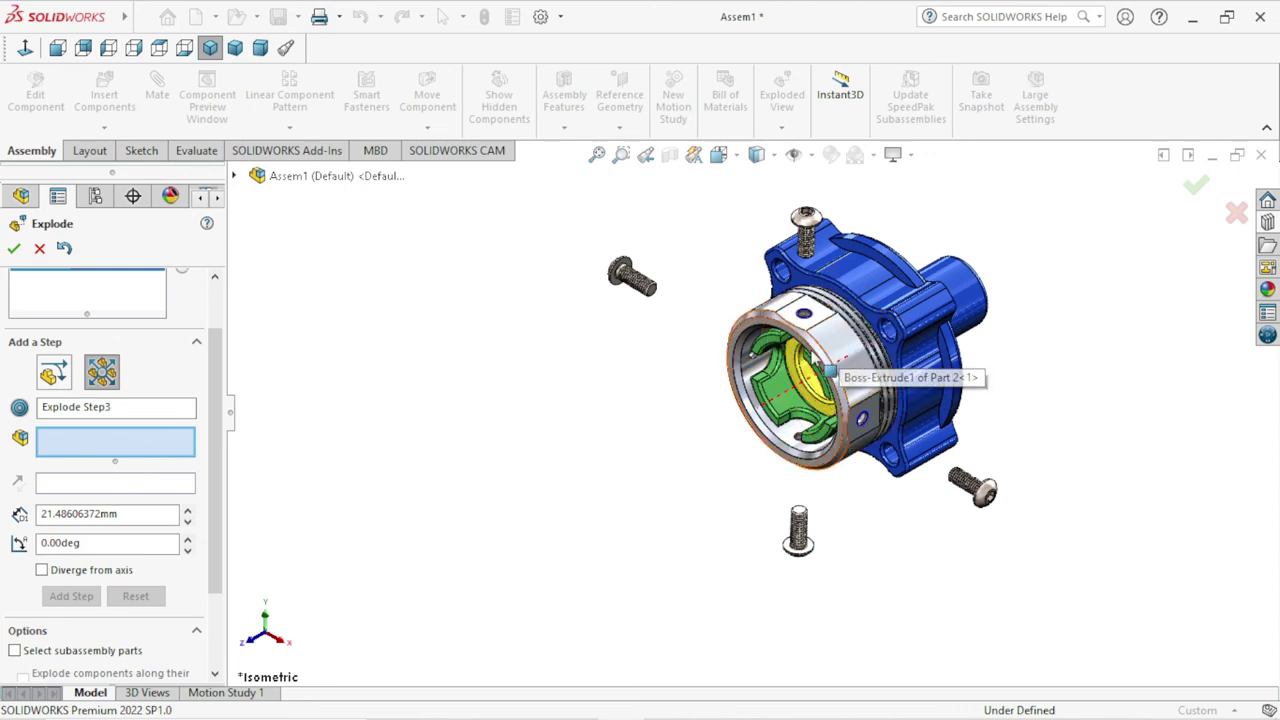
# - Add regular explode steps pulling out the front ring, green clip and yellow ring toward the lower left
pyautogui.click(54, 374)
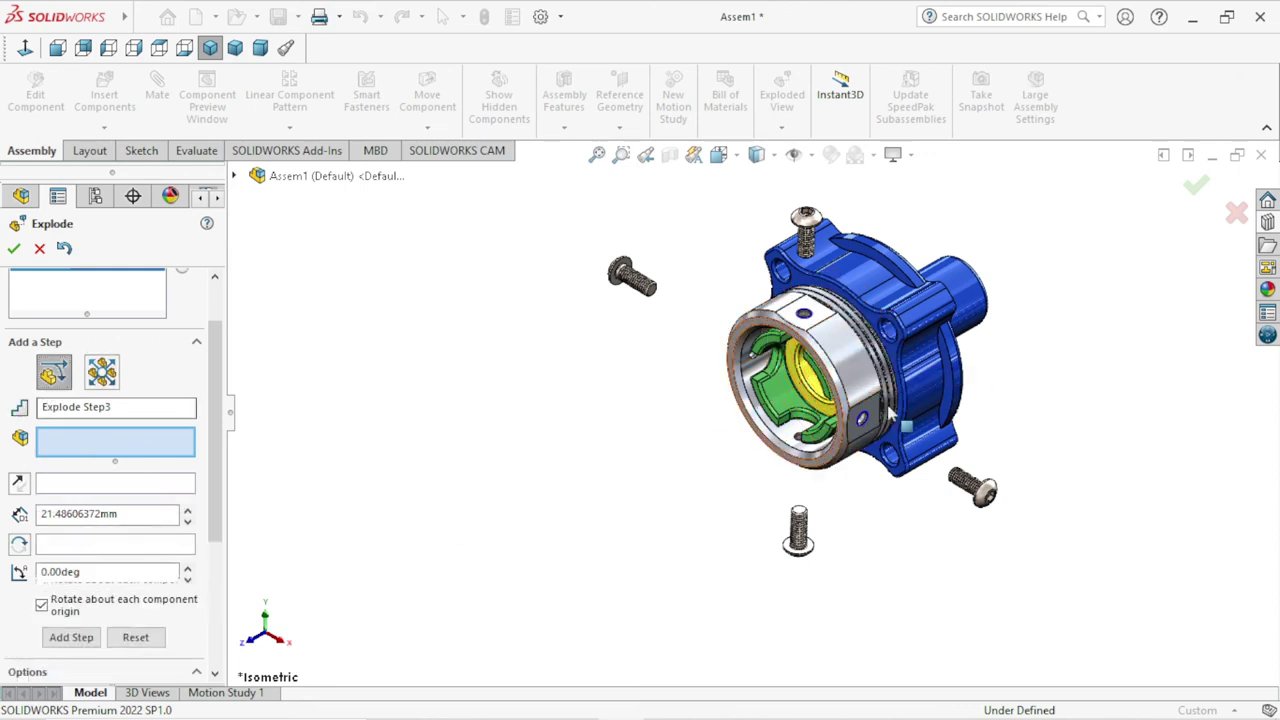
pyautogui.click(857, 366)
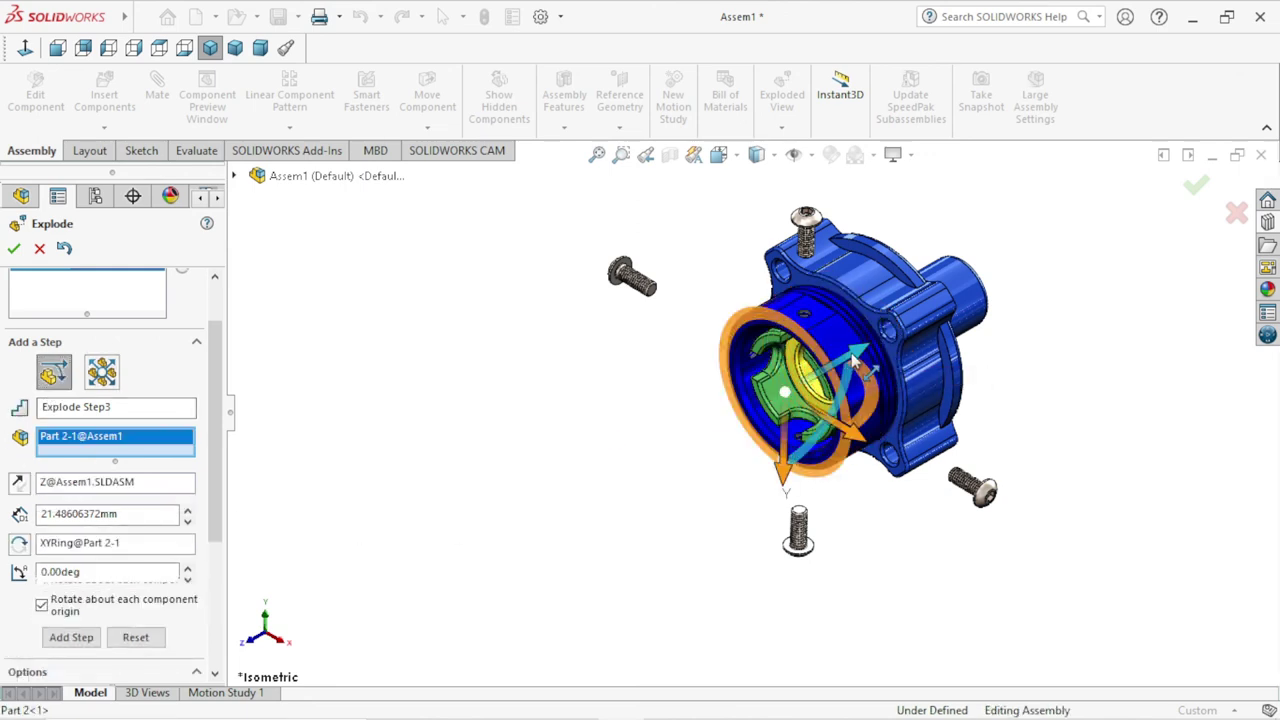
pyautogui.moveTo(855, 362); pyautogui.dragTo(551, 553)
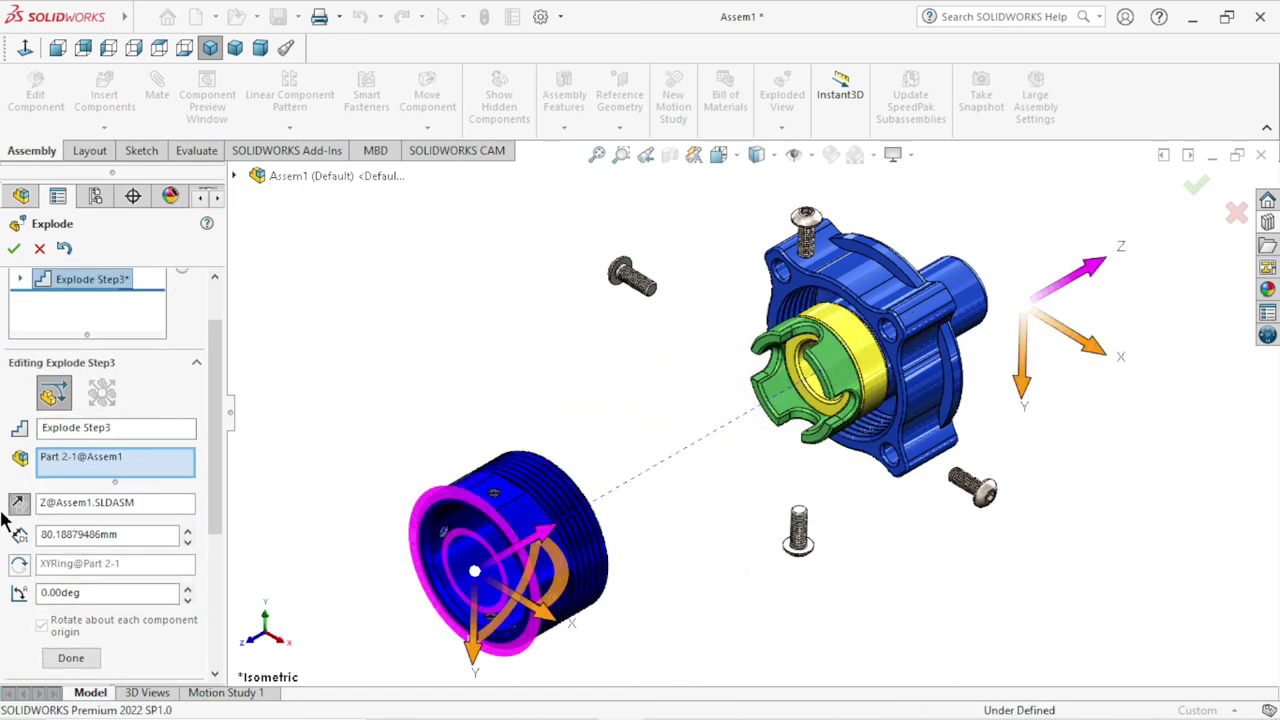
pyautogui.click(71, 658)
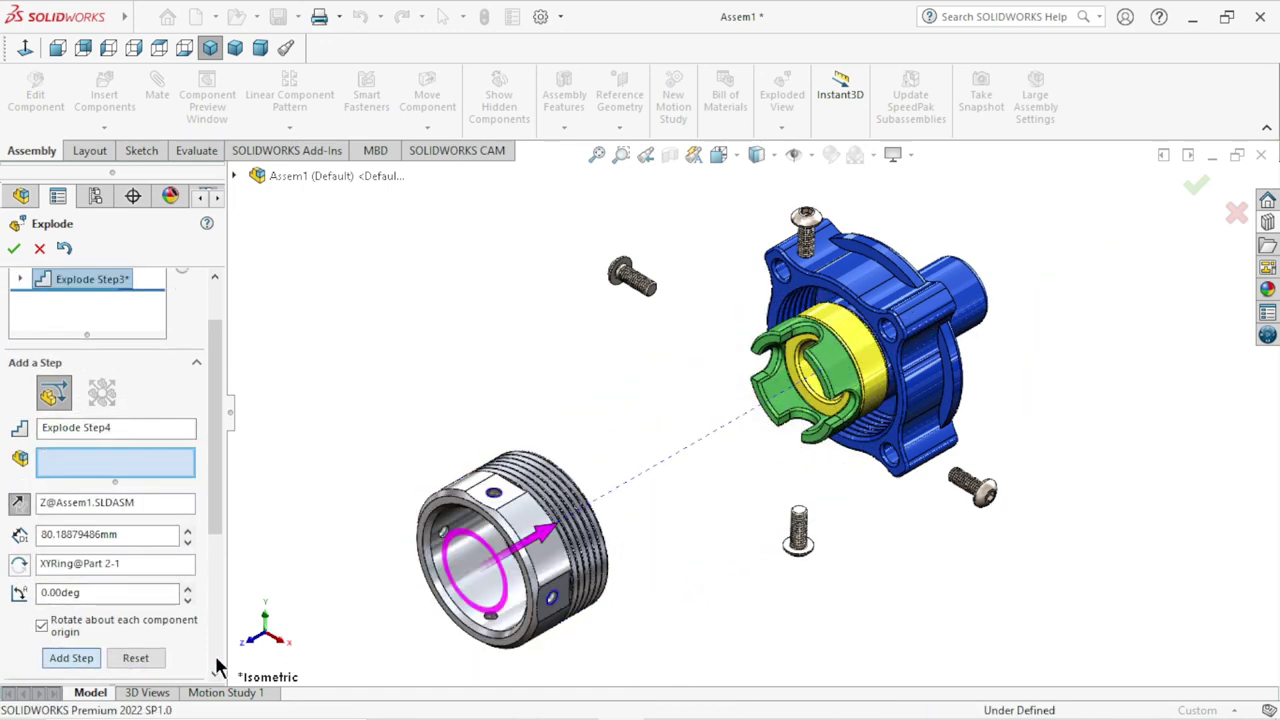
pyautogui.click(838, 368)
pyautogui.moveTo(861, 349); pyautogui.dragTo(690, 475)
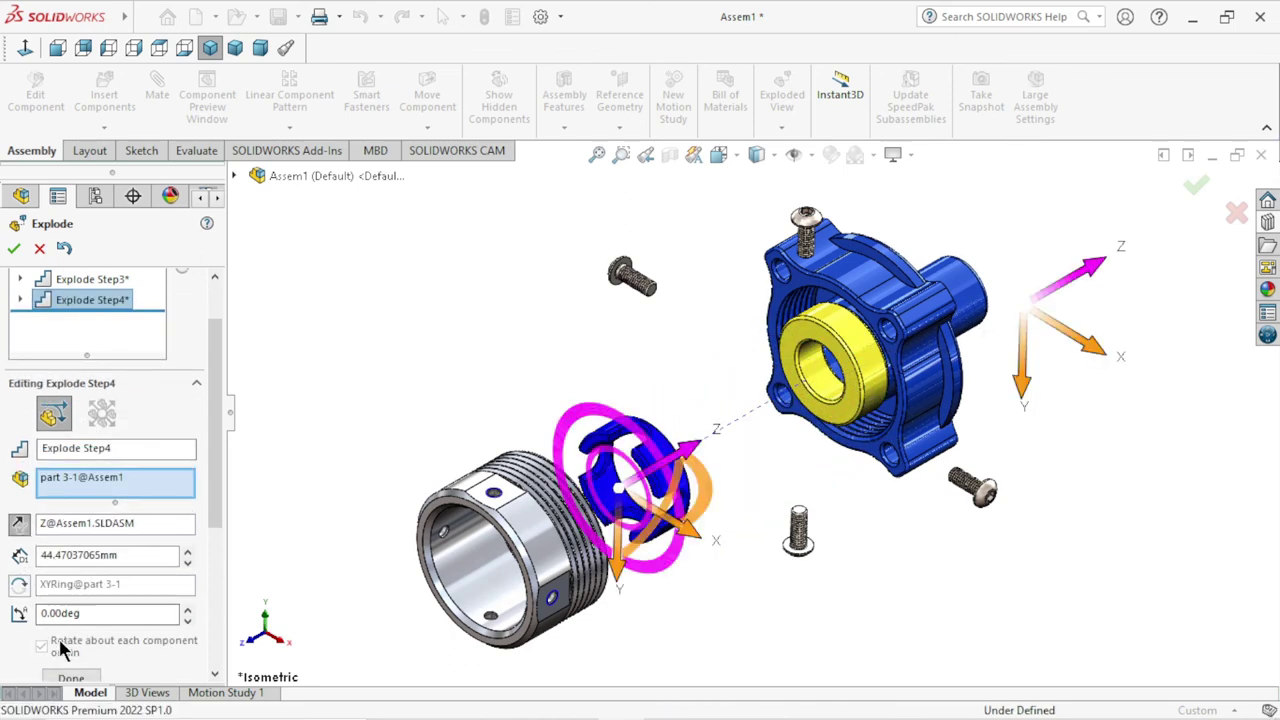
pyautogui.click(71, 678)
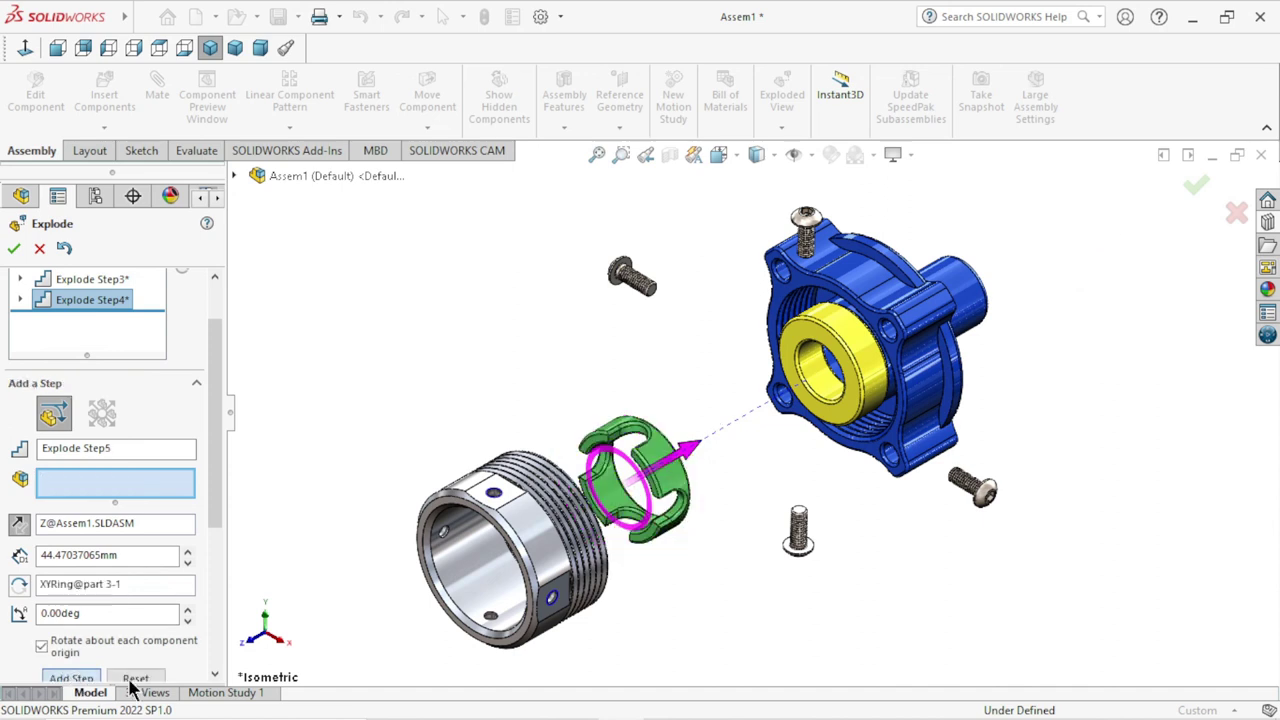
pyautogui.click(863, 358)
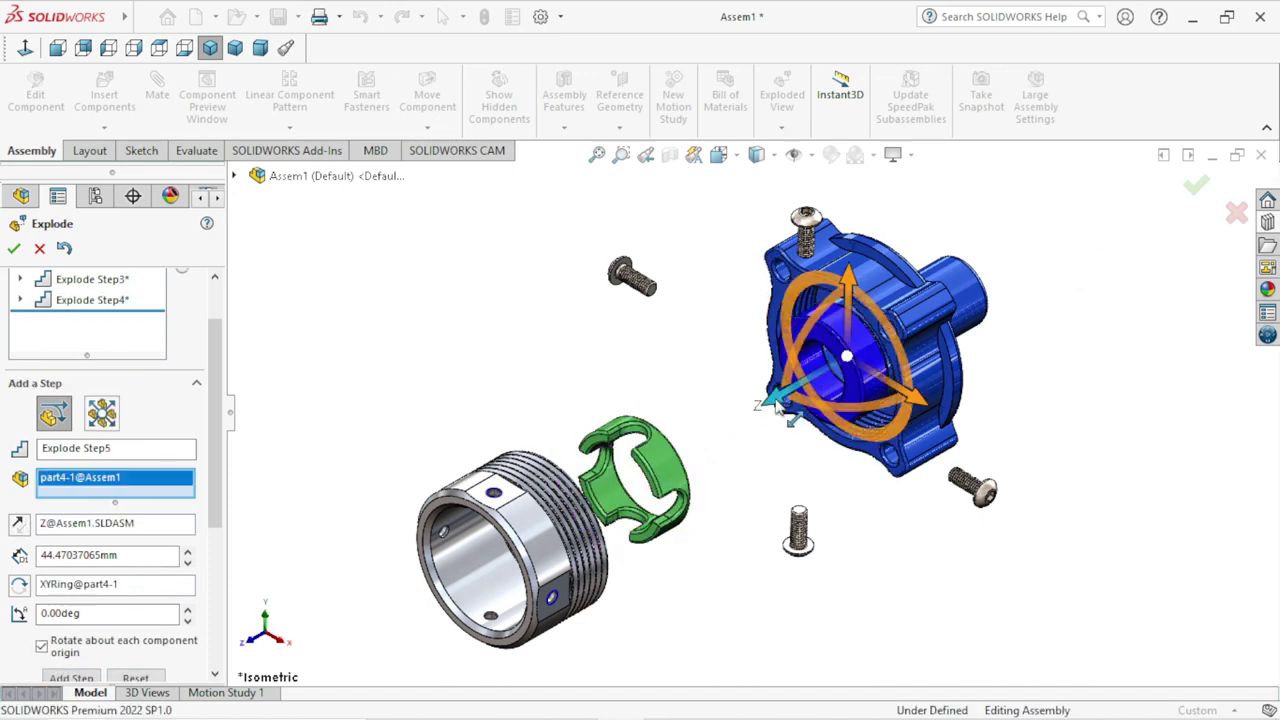
pyautogui.moveTo(866, 360)
pyautogui.mouseDown()
pyautogui.moveTo(690, 476)
pyautogui.moveTo(760, 430)
pyautogui.mouseUp()
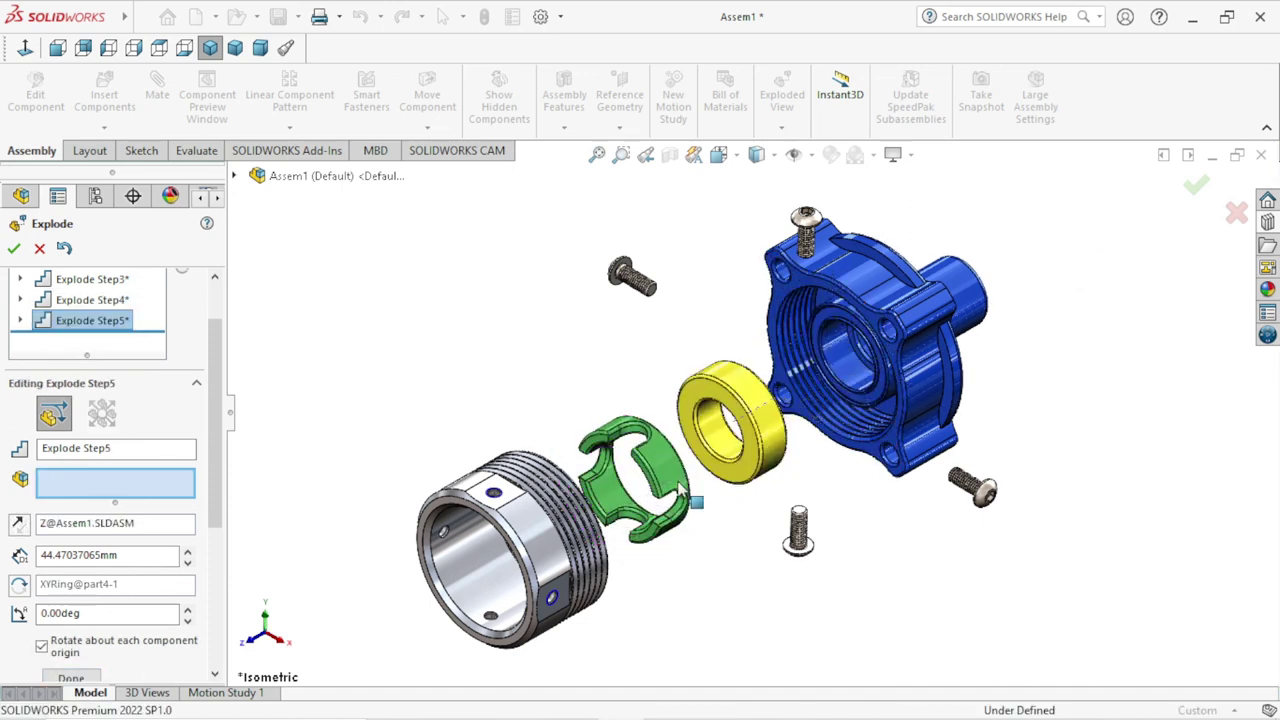
pyautogui.scroll(-3, 160, 460)
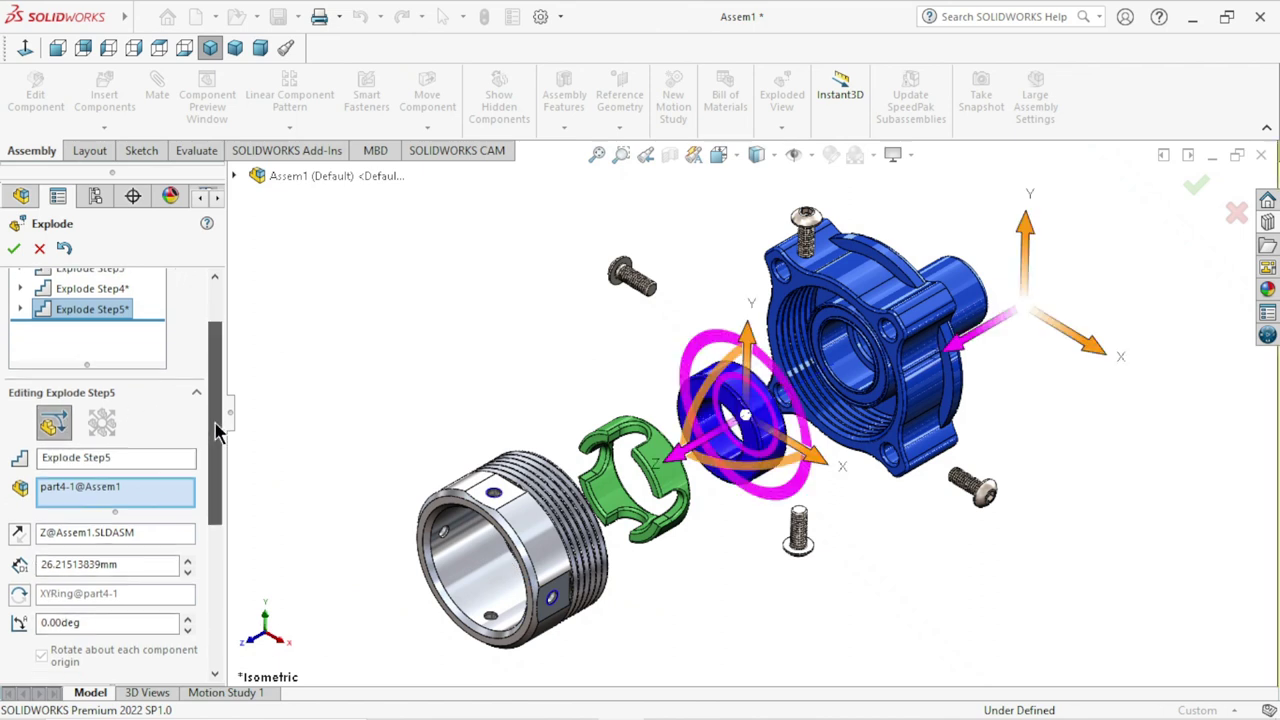
pyautogui.click(67, 536)
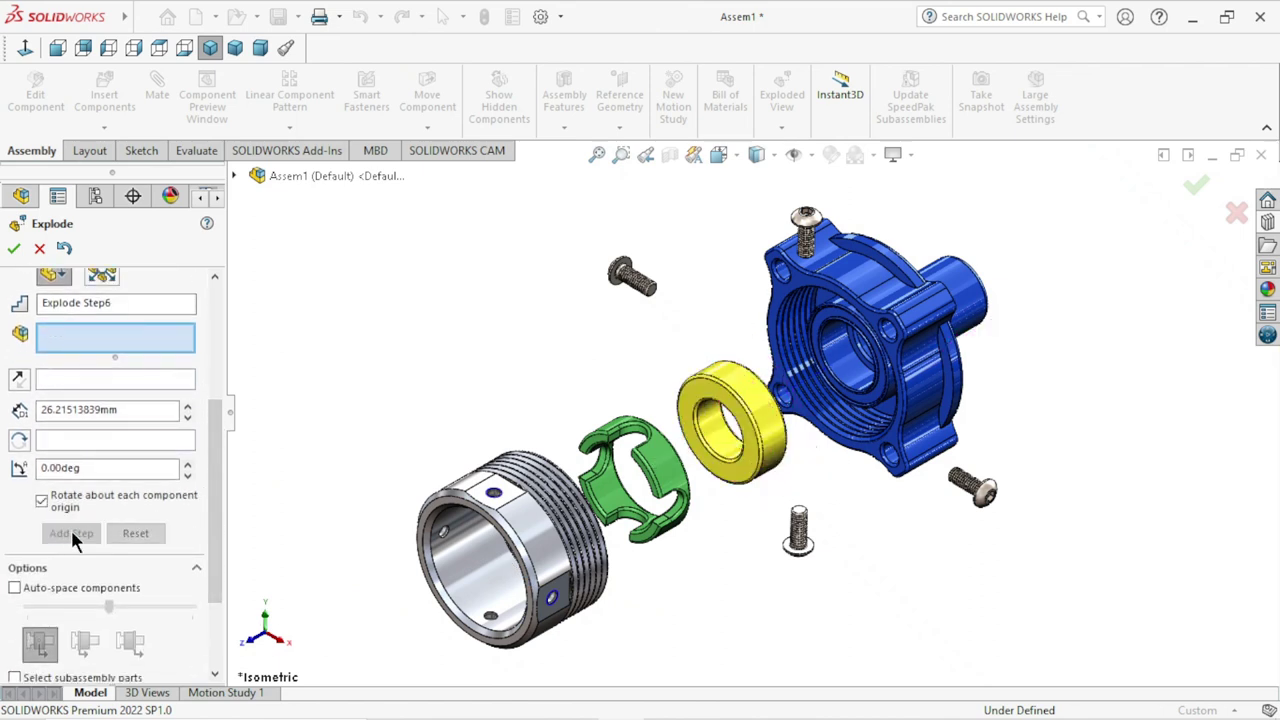
# - Close Explode, collapse the assembly, then play the 8-second Animate explode sequence
pyautogui.click(14, 248)
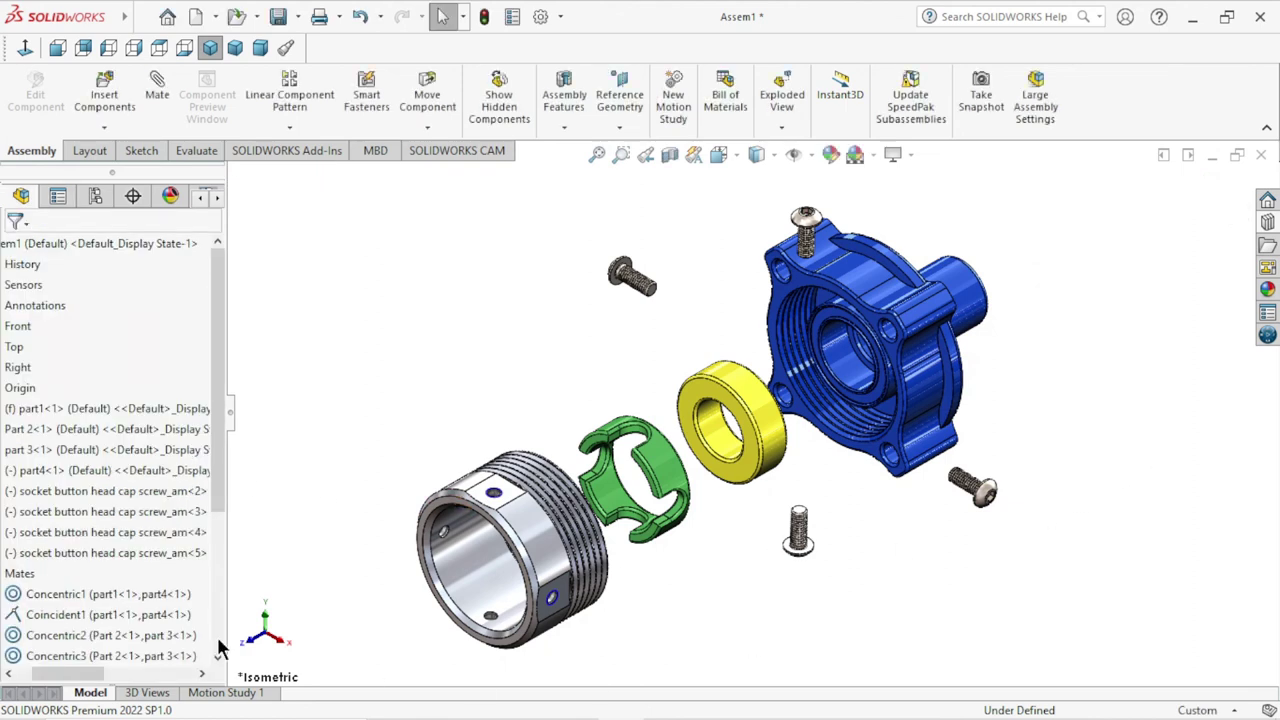
pyautogui.rightClick(116, 248)
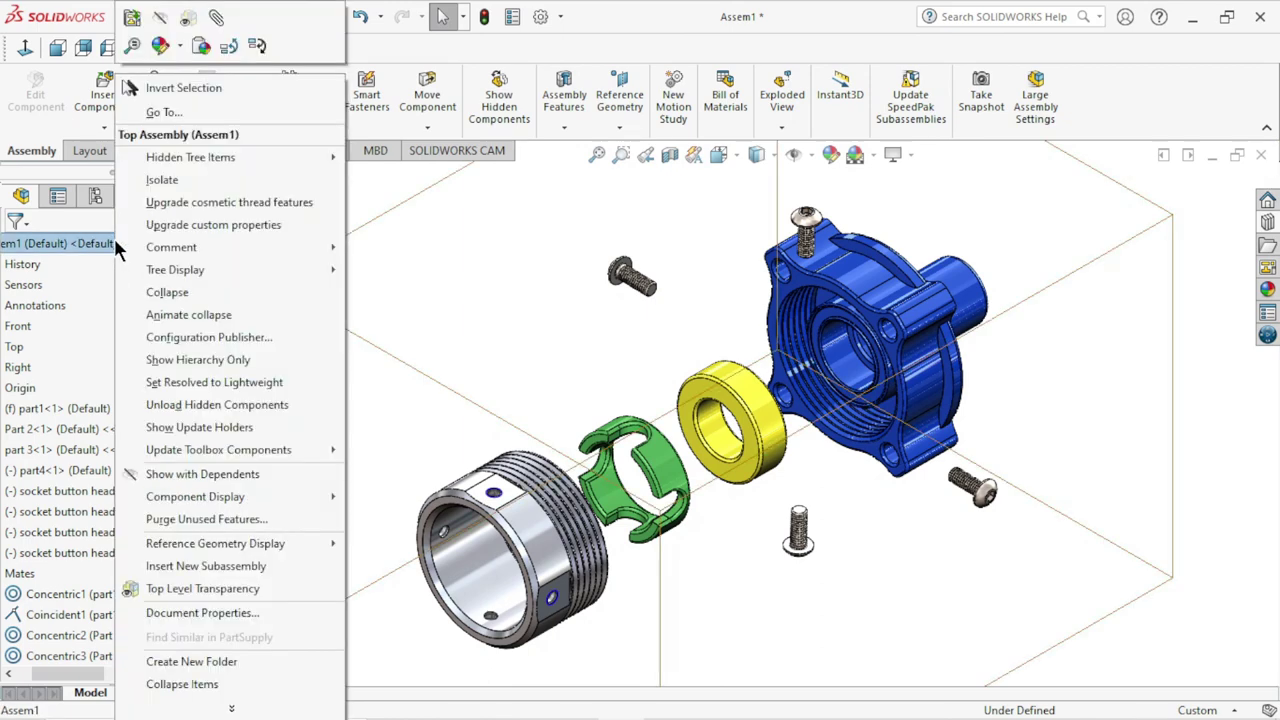
pyautogui.click(167, 292)
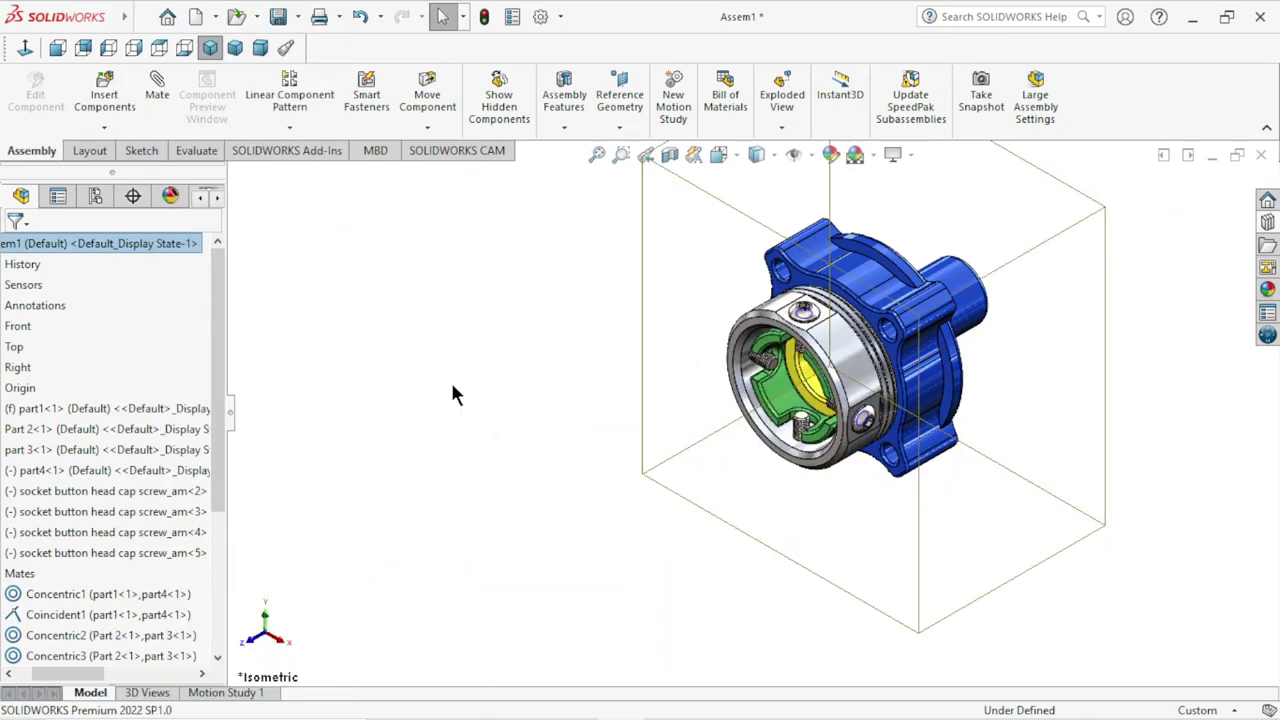
pyautogui.rightClick(99, 245)
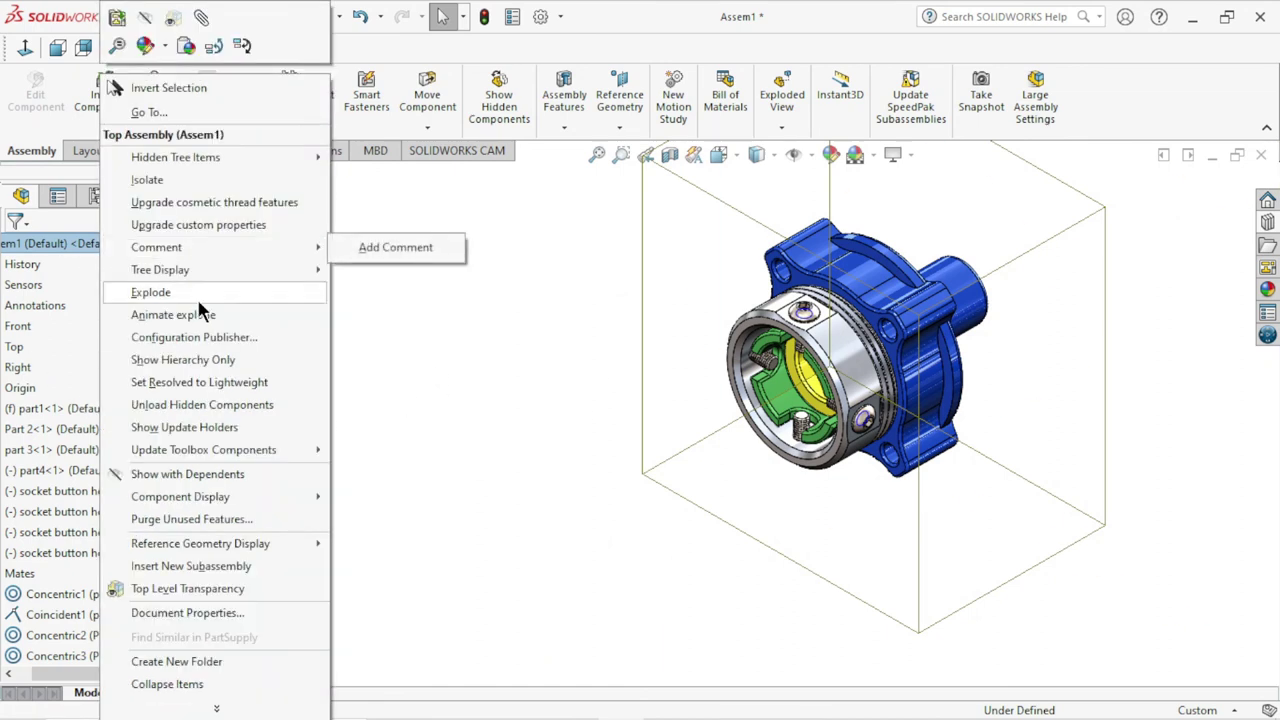
pyautogui.click(172, 315)
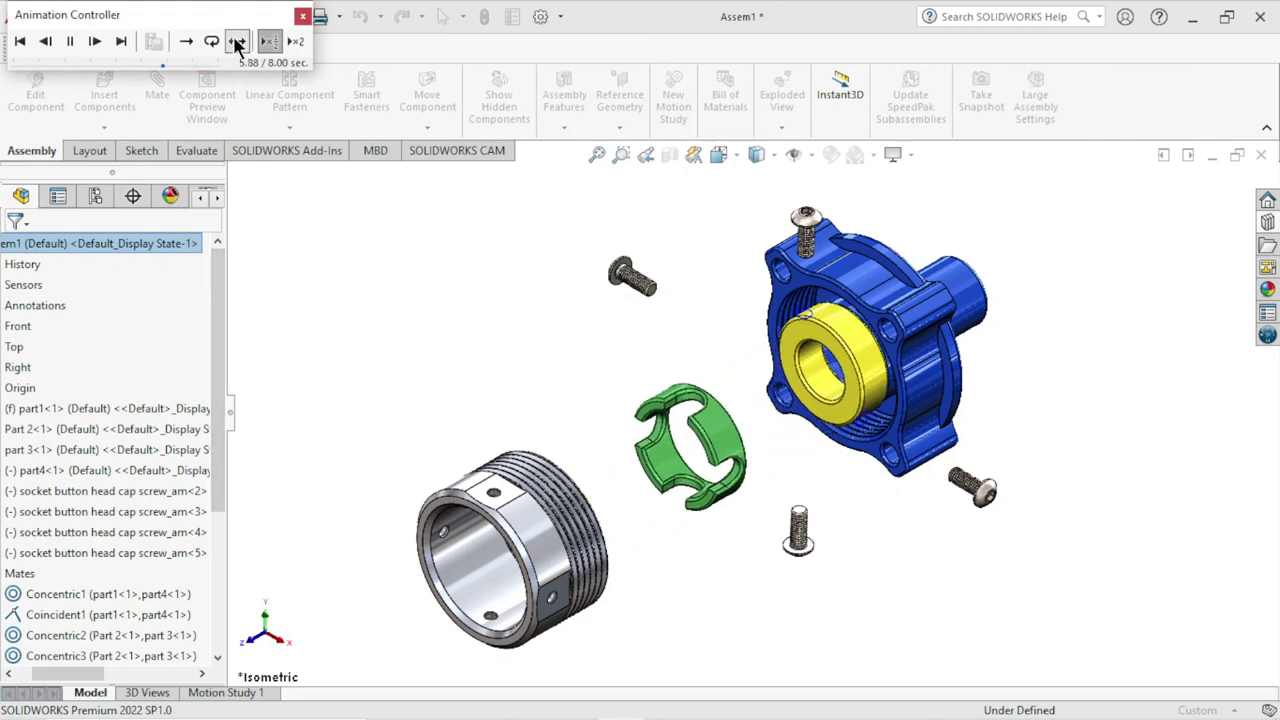
# - Save the animation as 'adapter' in Assembly and movie at 16:9 HDTV, accepting default compression
pyautogui.click(70, 46)
pyautogui.click(151, 46)
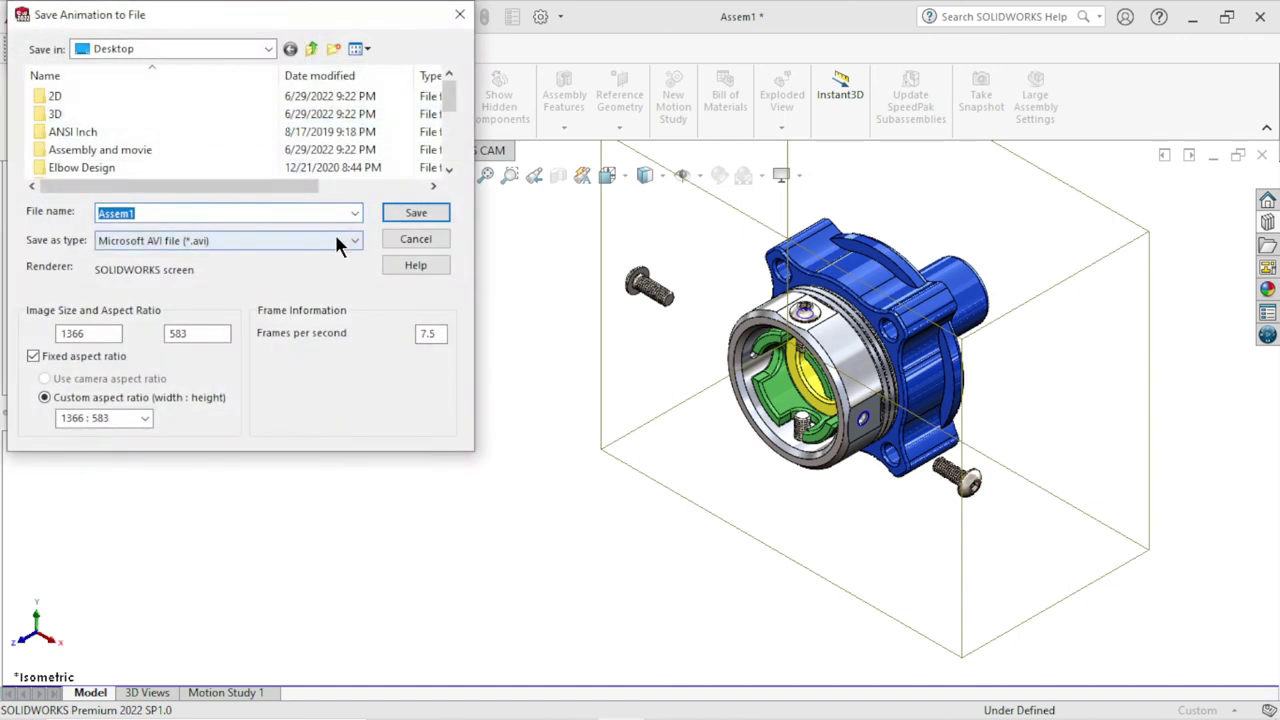
pyautogui.doubleClick(121, 148)
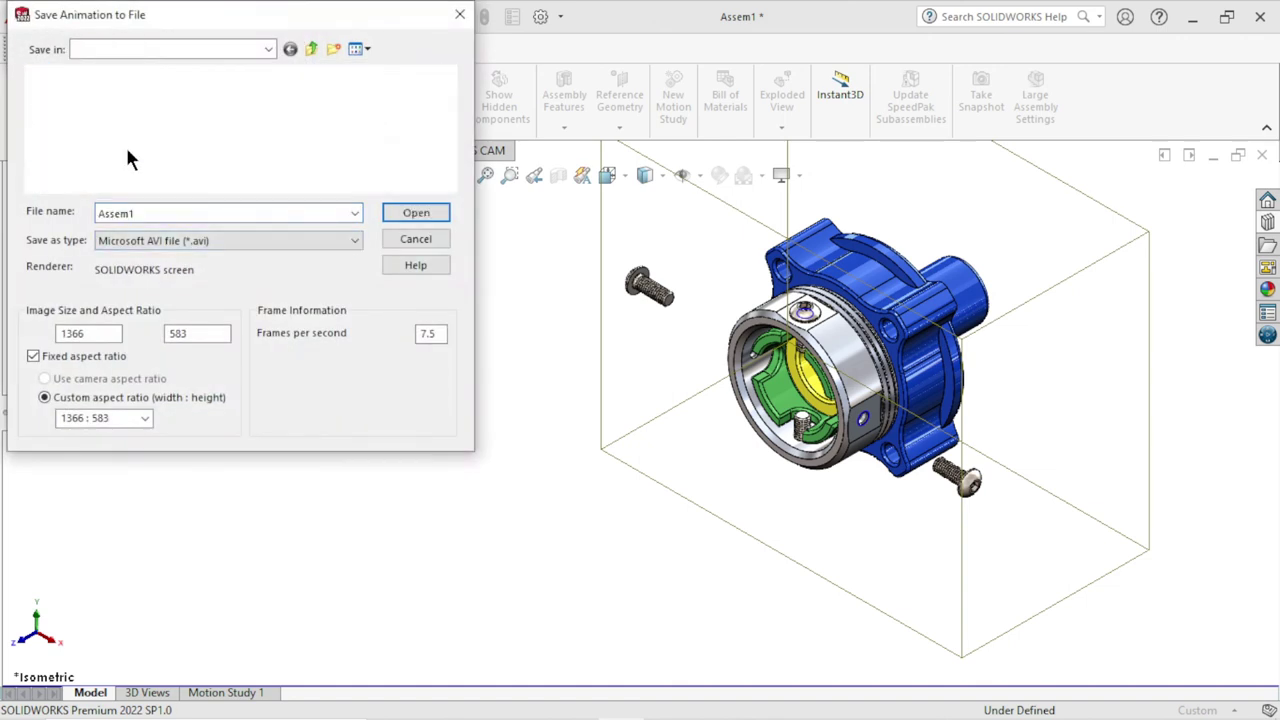
pyautogui.doubleClick(160, 212)
pyautogui.write('a')
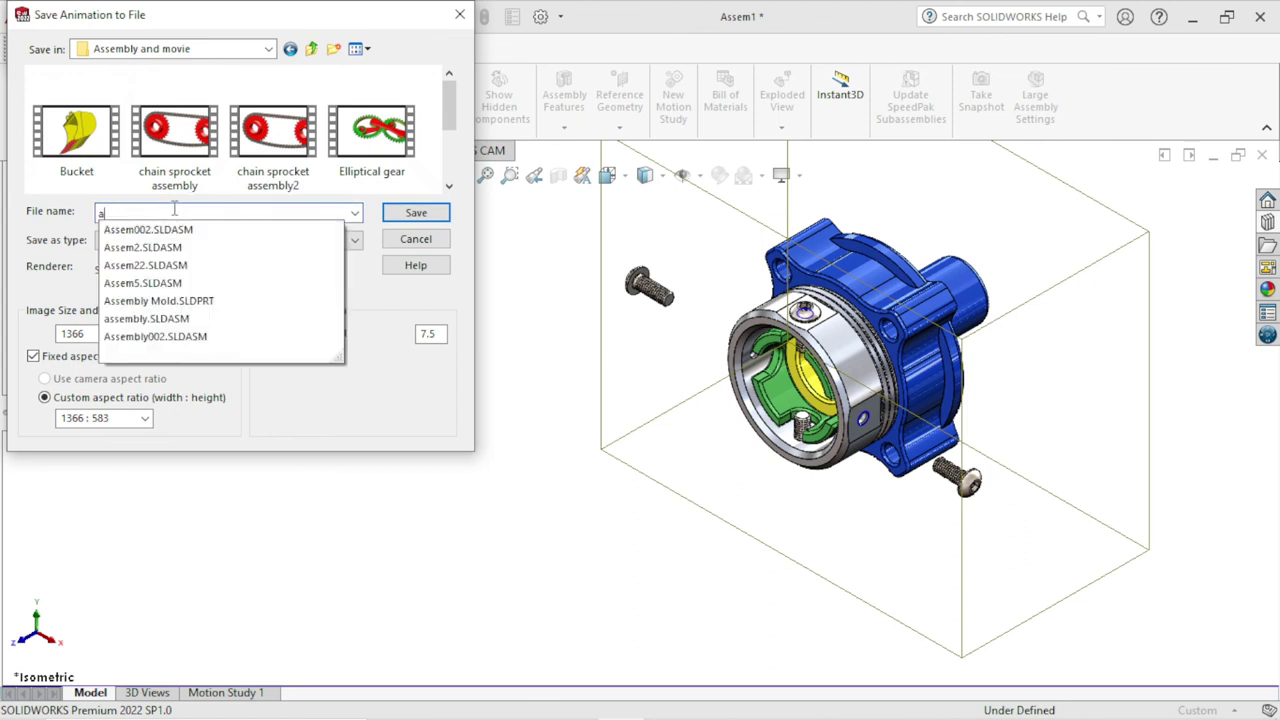
pyautogui.write('dapter')
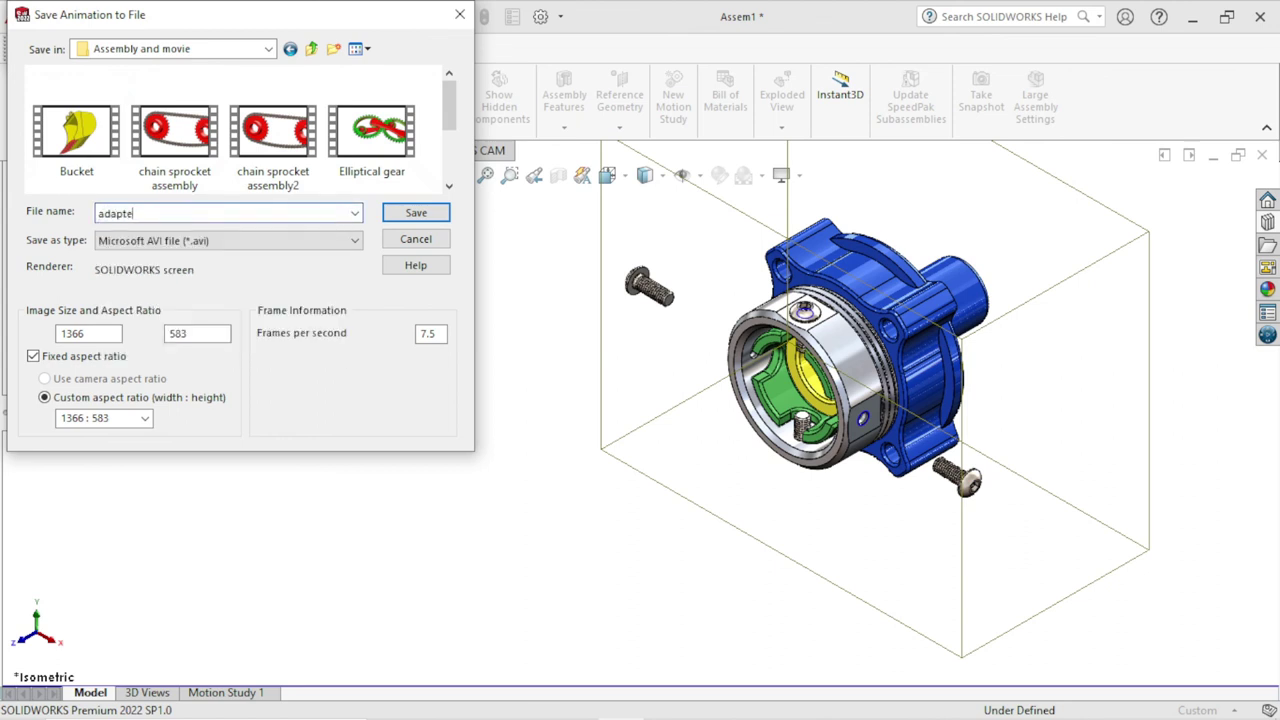
pyautogui.click(146, 418)
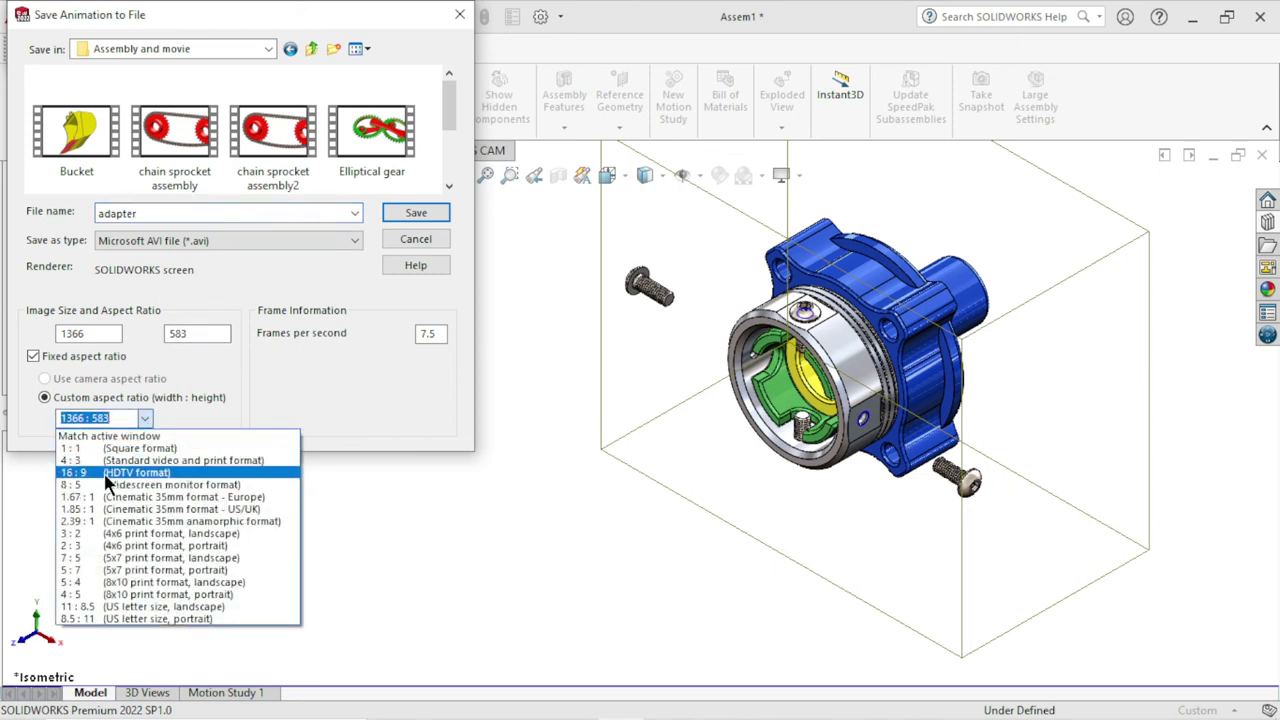
pyautogui.click(108, 473)
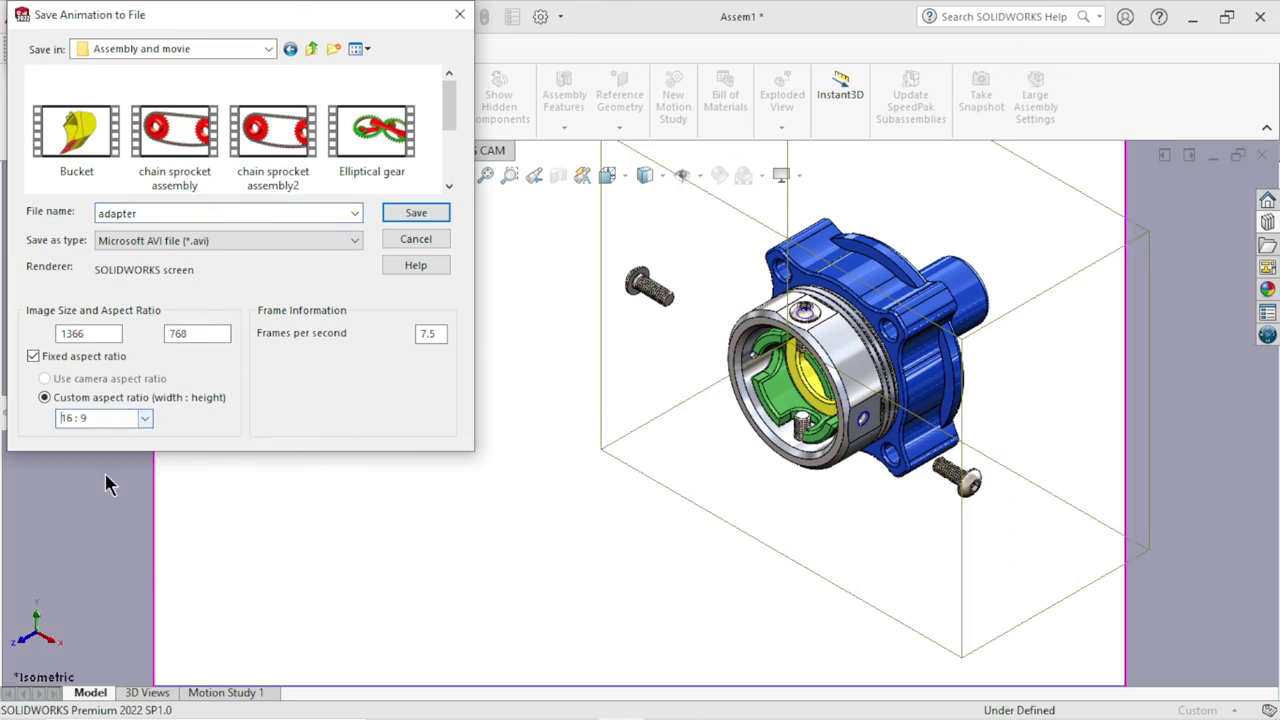
pyautogui.click(416, 215)
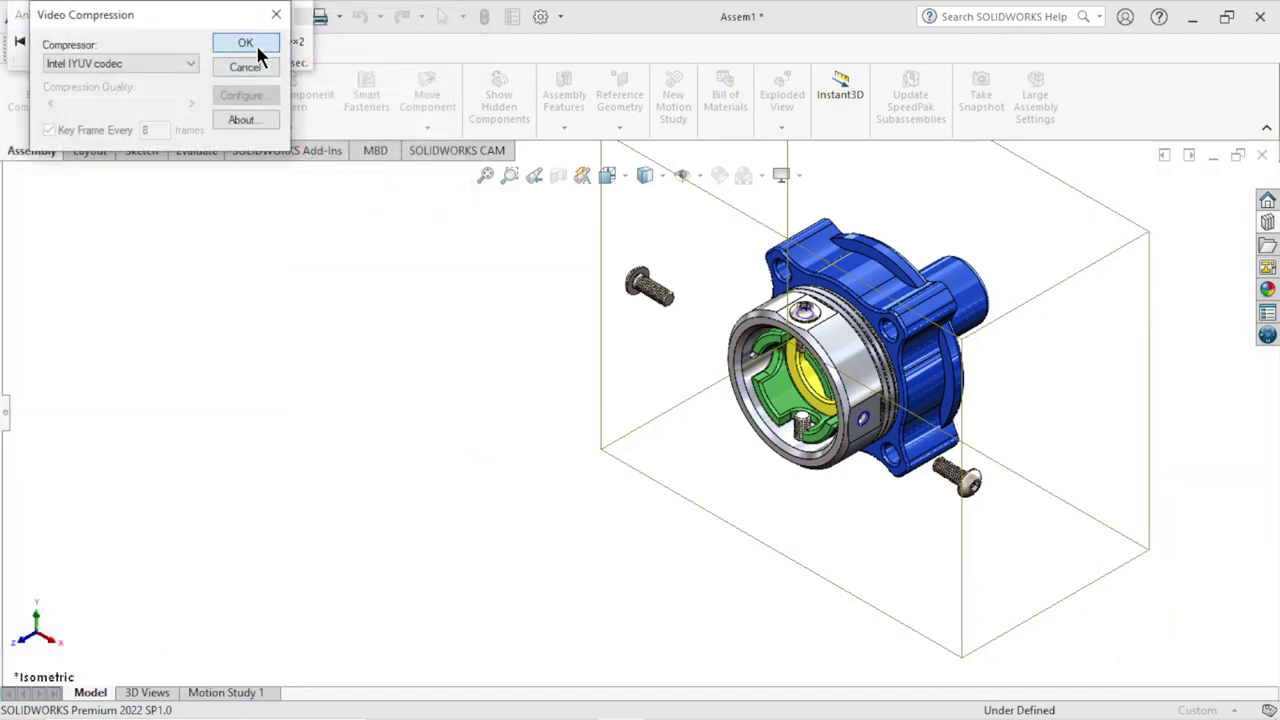
pyautogui.click(256, 45)
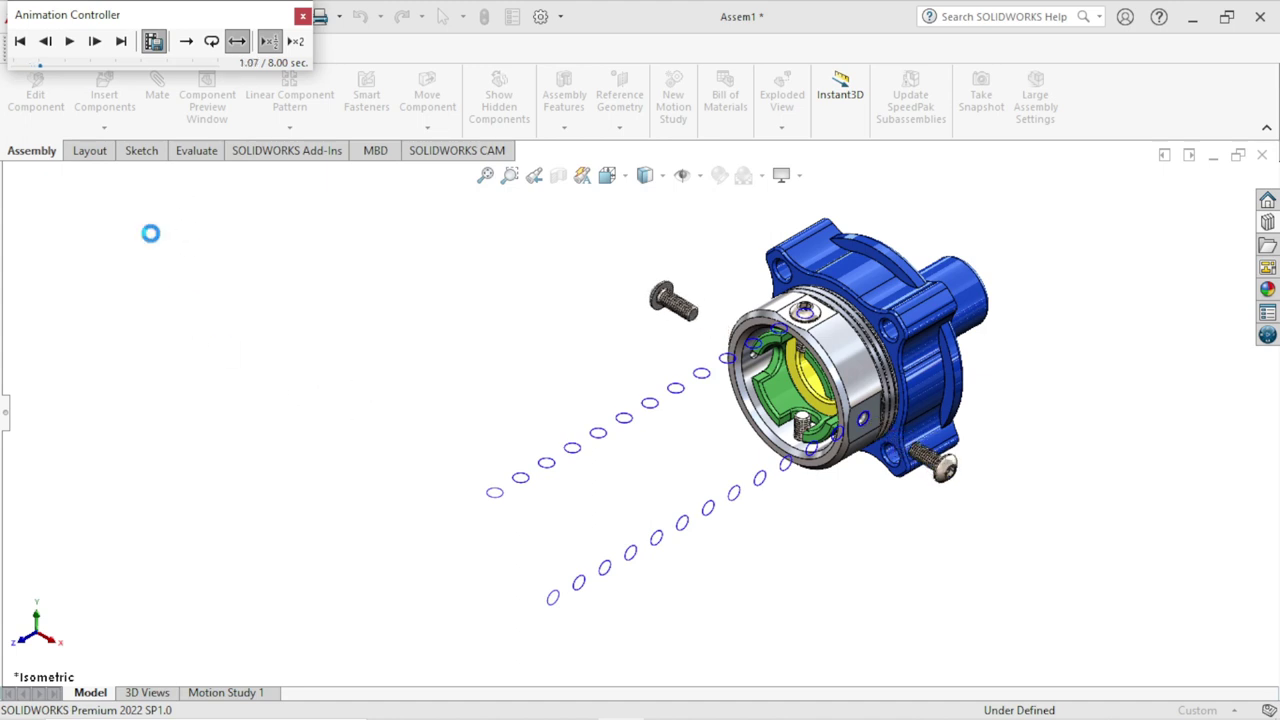
# - Stop playback, close the Animation Controller, and collapse the top-level assembly
pyautogui.click(70, 50)
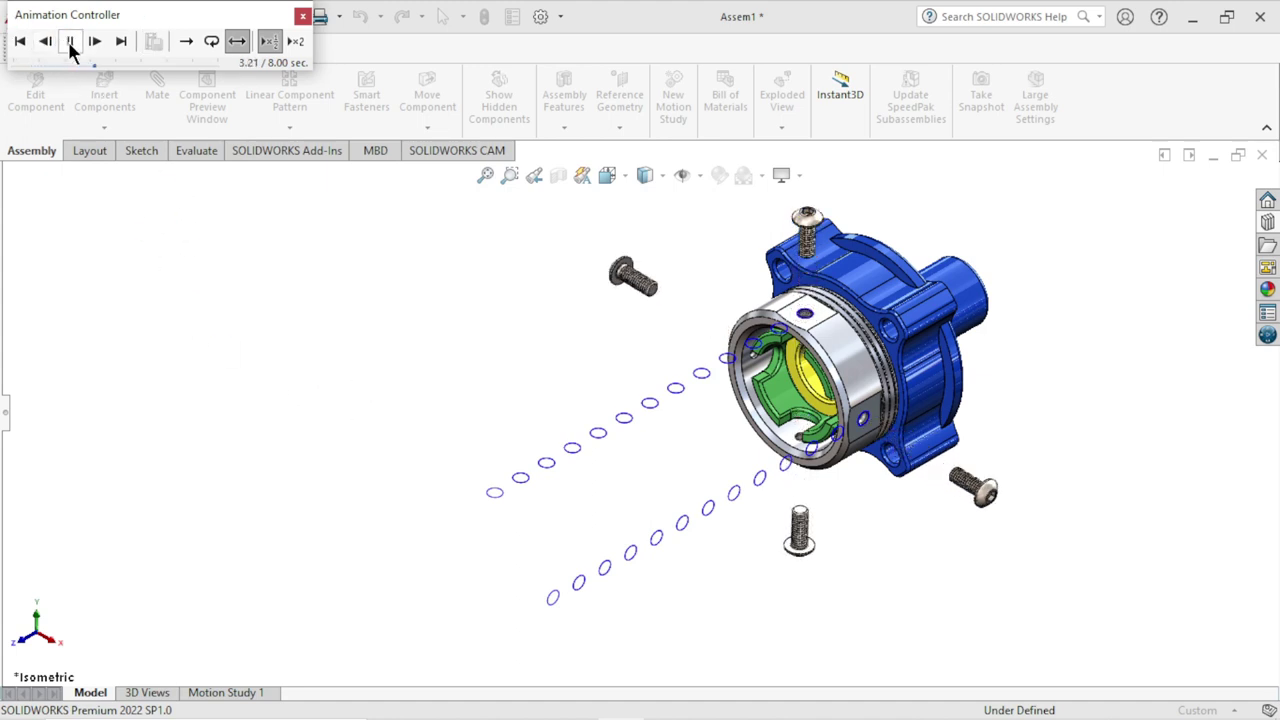
pyautogui.click(299, 16)
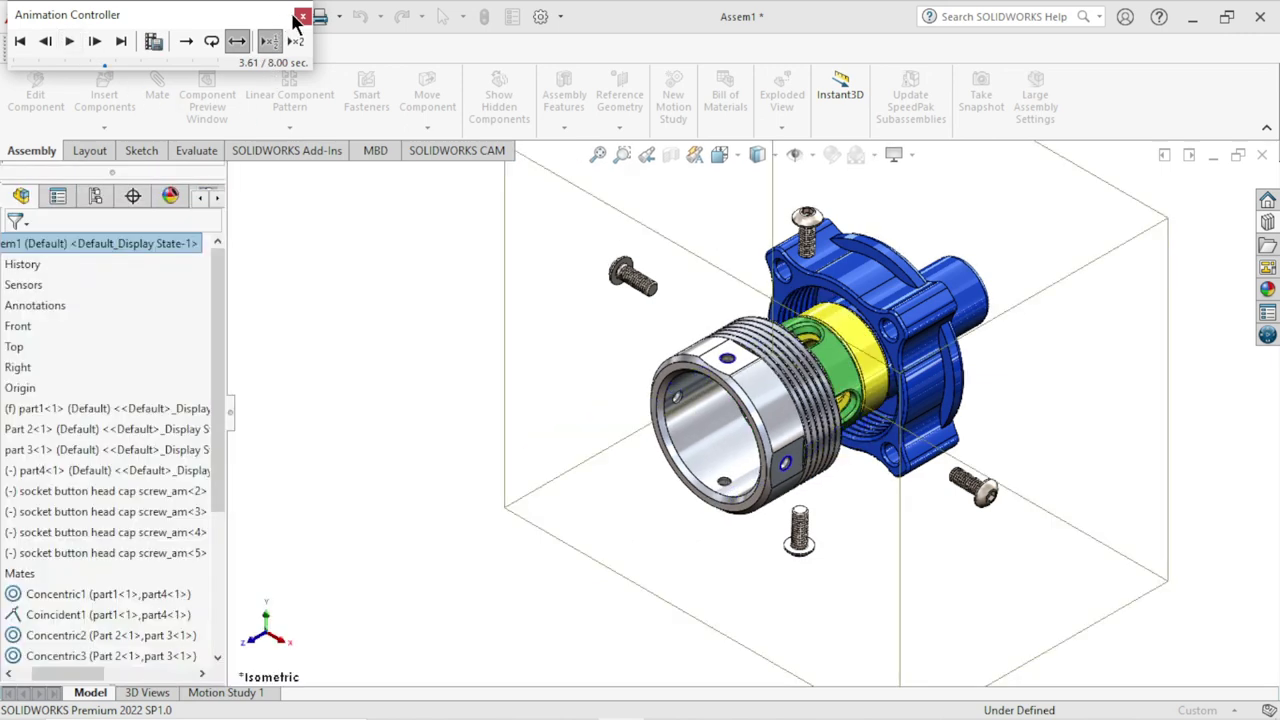
pyautogui.click(303, 24)
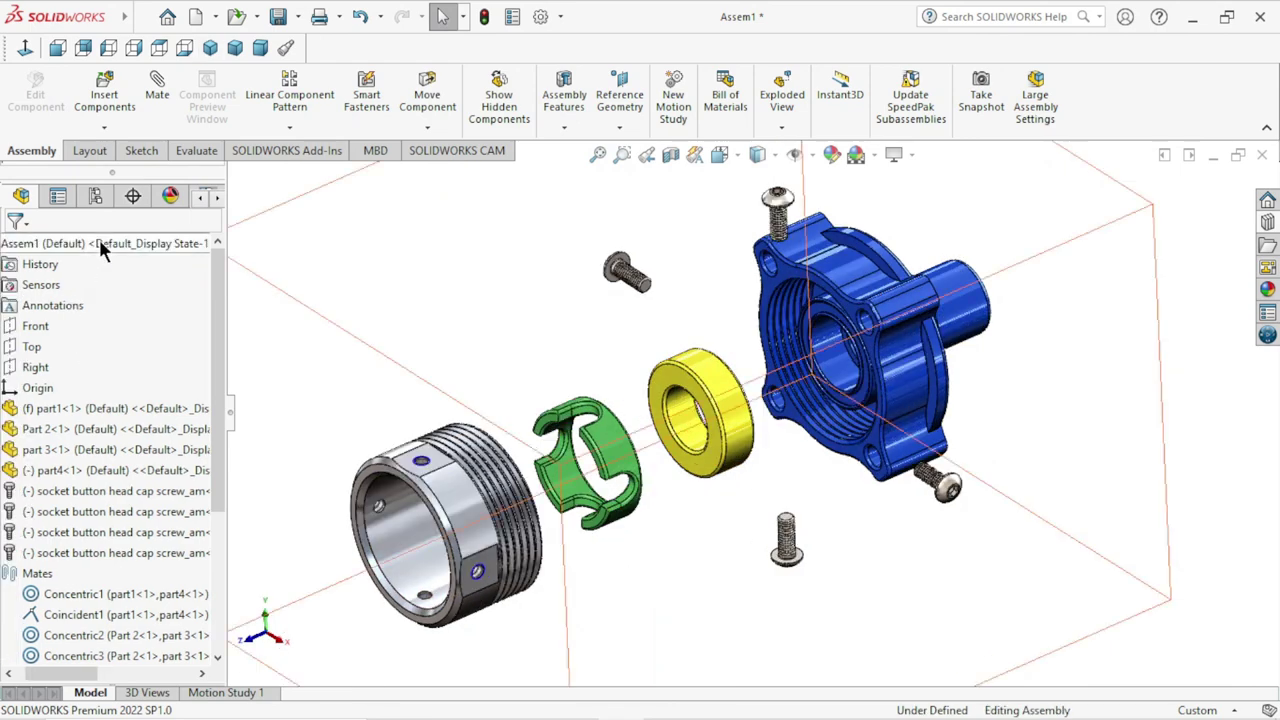
pyautogui.rightClick(99, 239)
pyautogui.click(152, 292)
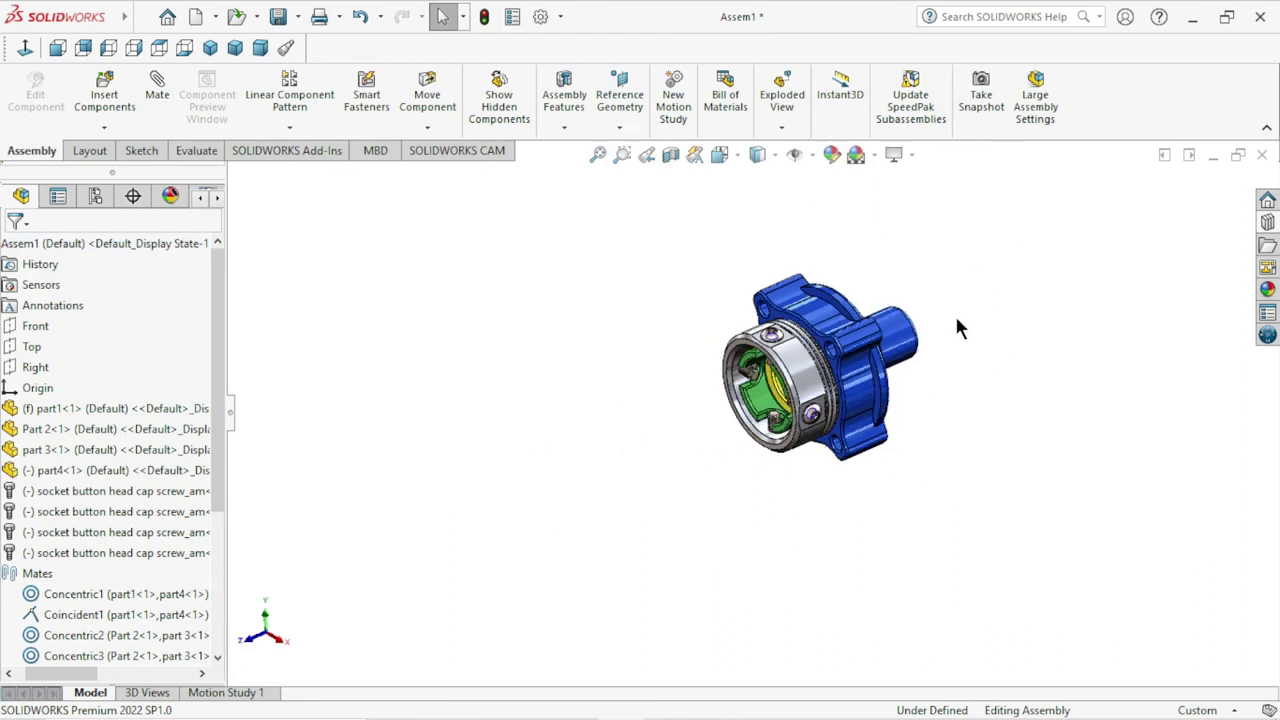
pyautogui.scroll(-2, 952, 316)
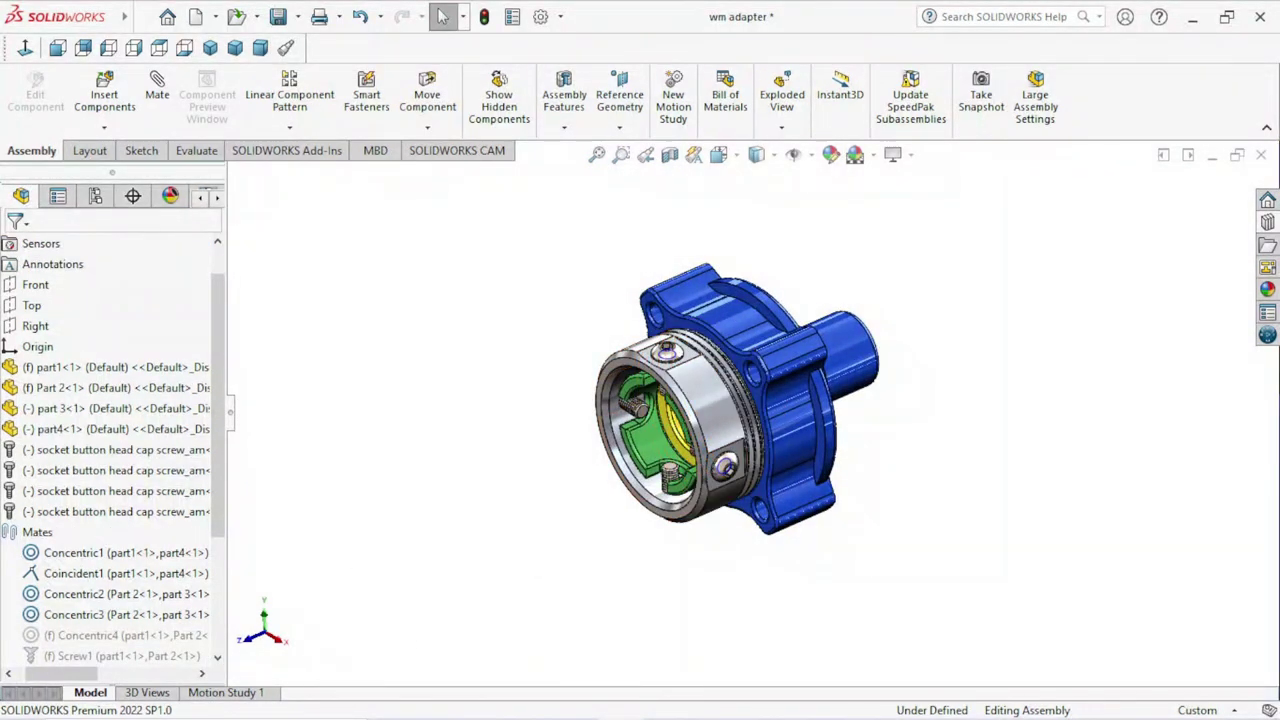
# - In Motion Study 1, add an explode animation with the Animation Wizard
pyautogui.click(250, 692)
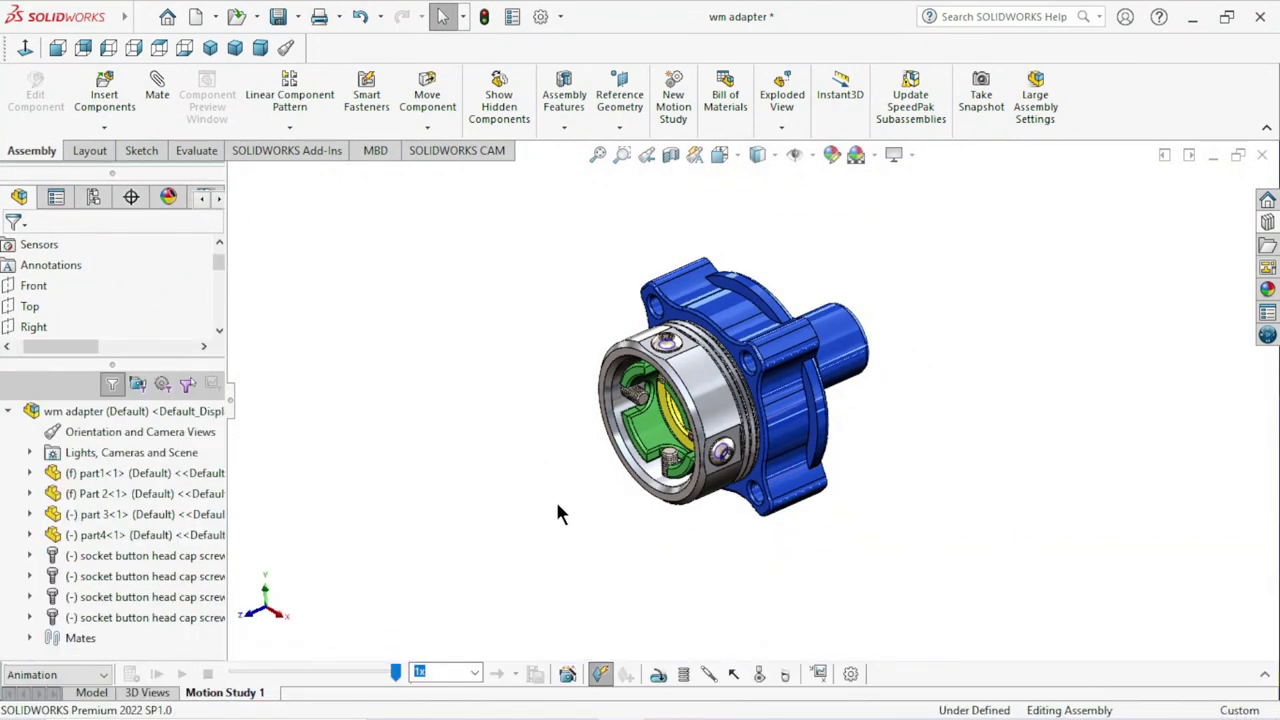
pyautogui.click(1265, 675)
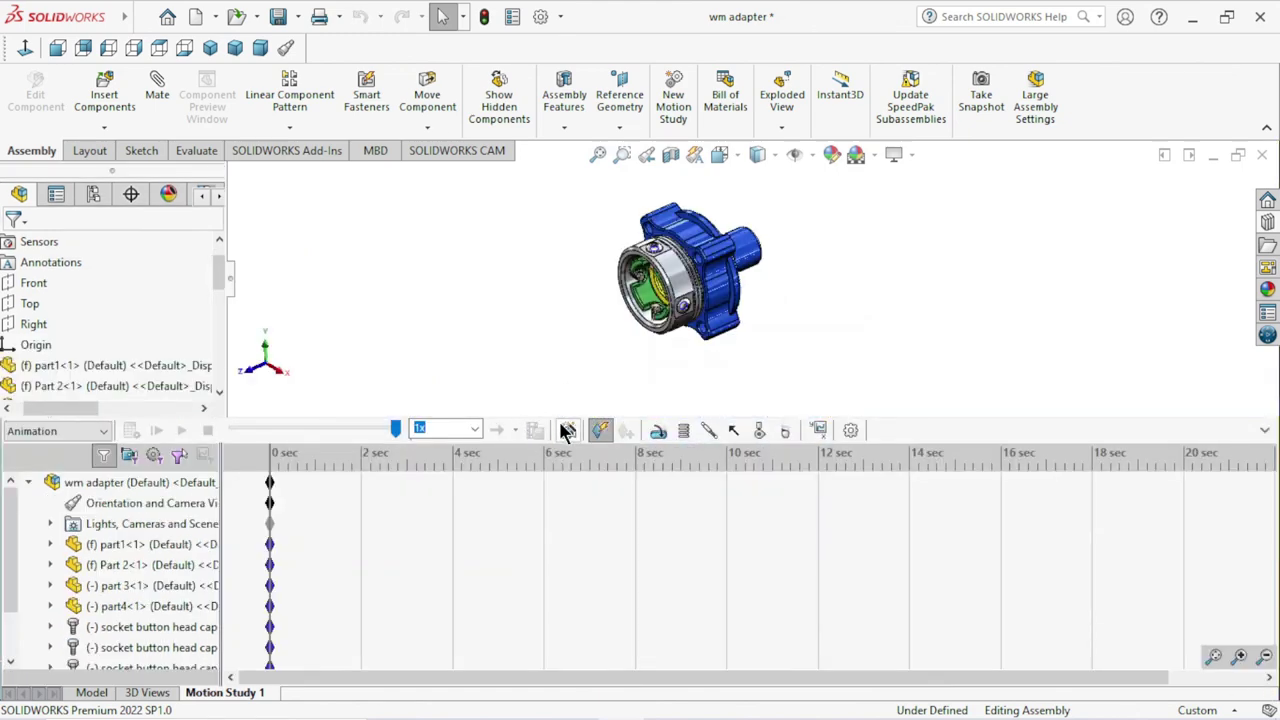
pyautogui.click(566, 430)
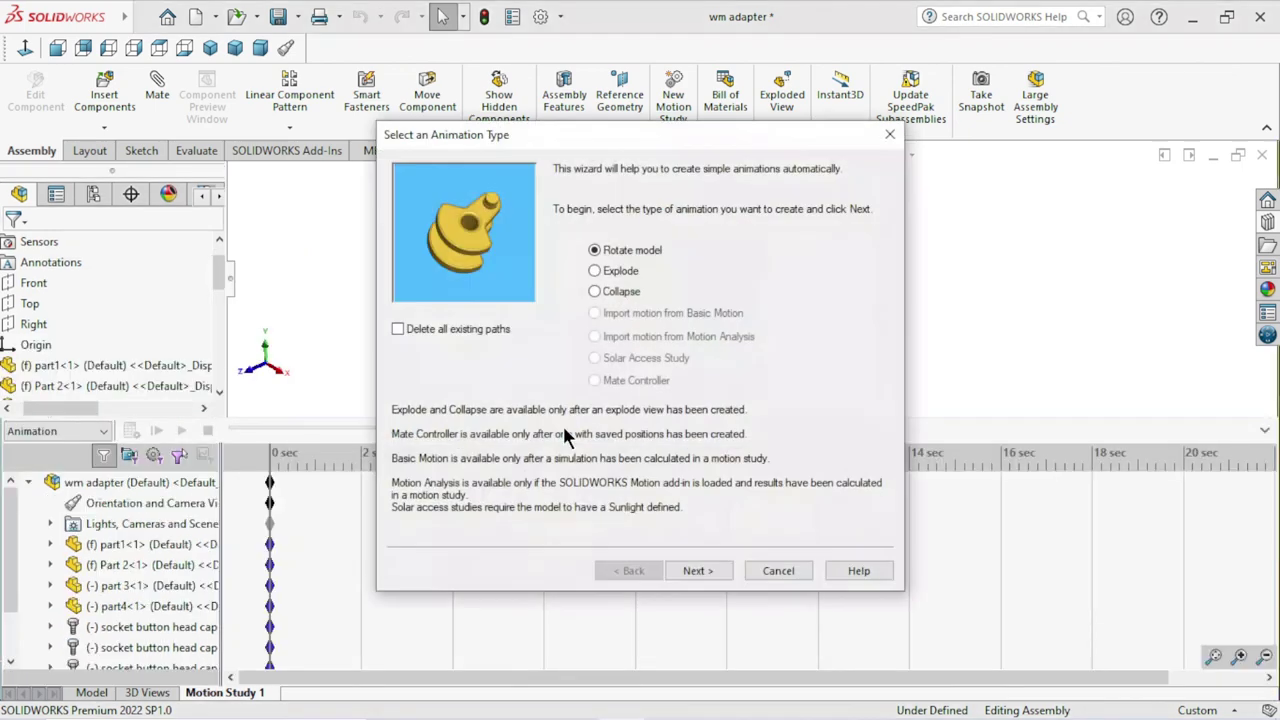
pyautogui.click(594, 270)
pyautogui.click(693, 571)
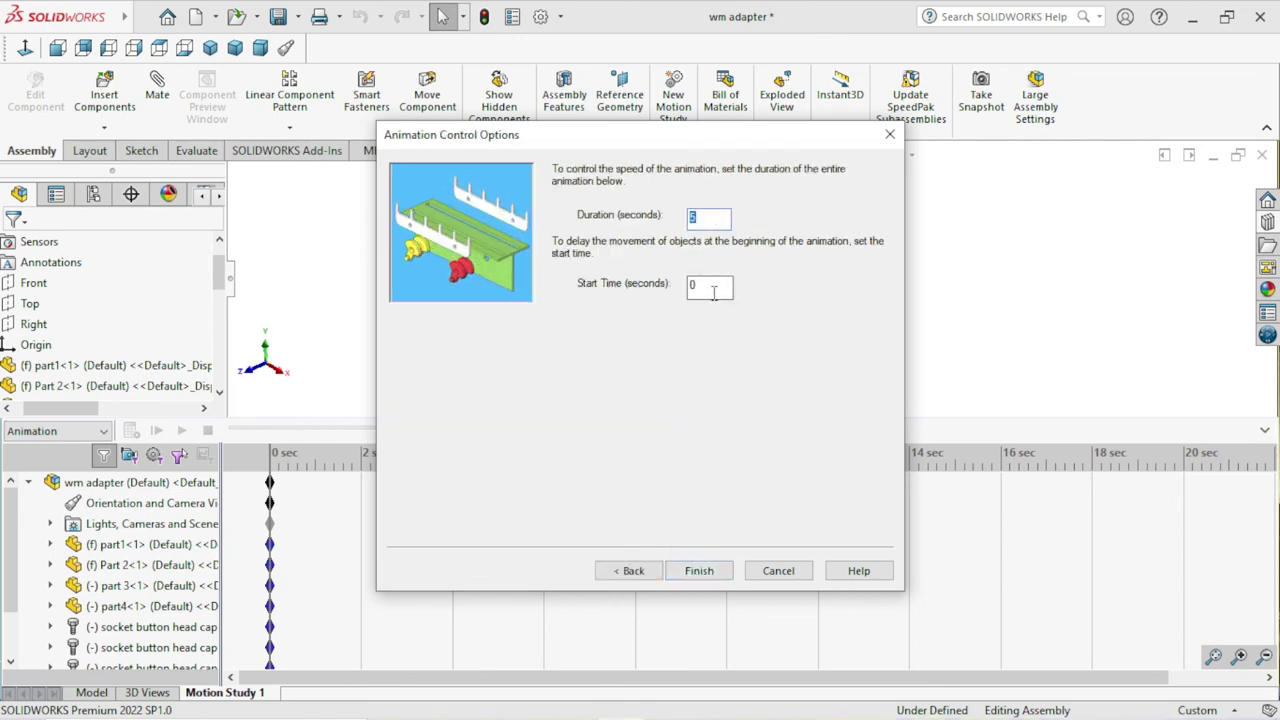
pyautogui.click(720, 573)
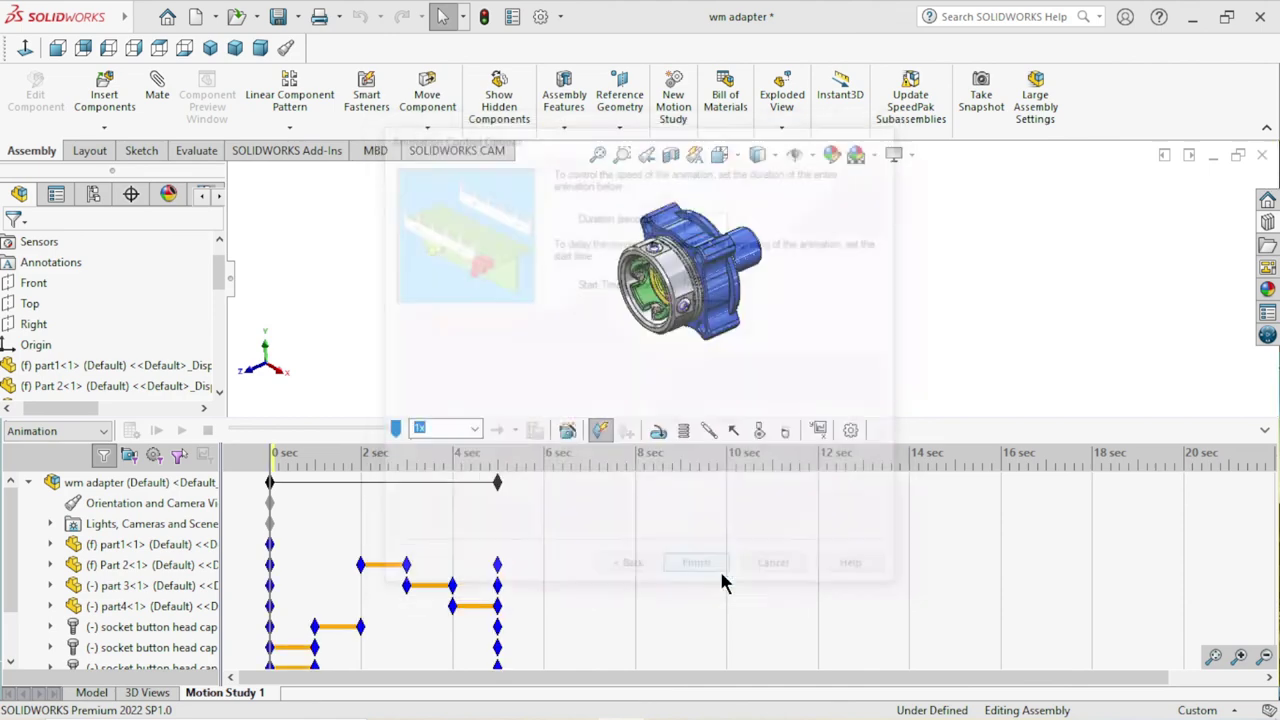
# - Add a collapse animation lasting 14 seconds that starts at 5 seconds
pyautogui.click(568, 430)
pyautogui.click(607, 298)
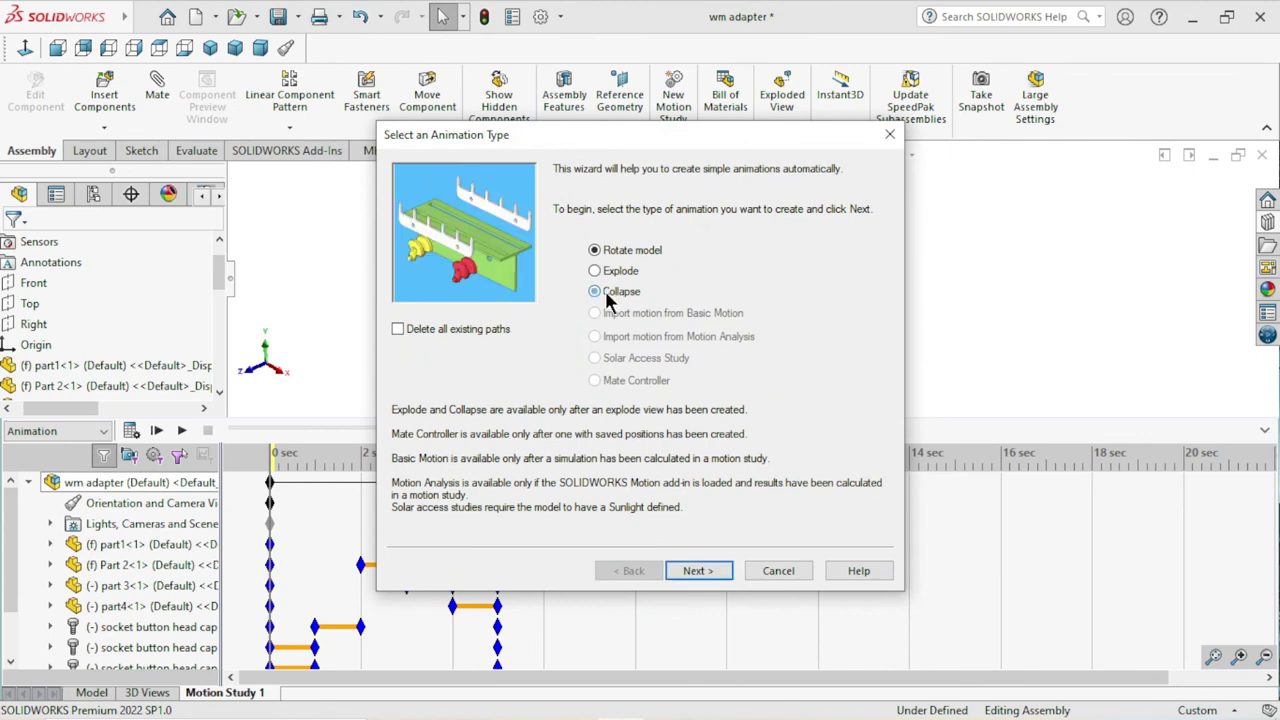
pyautogui.click(698, 571)
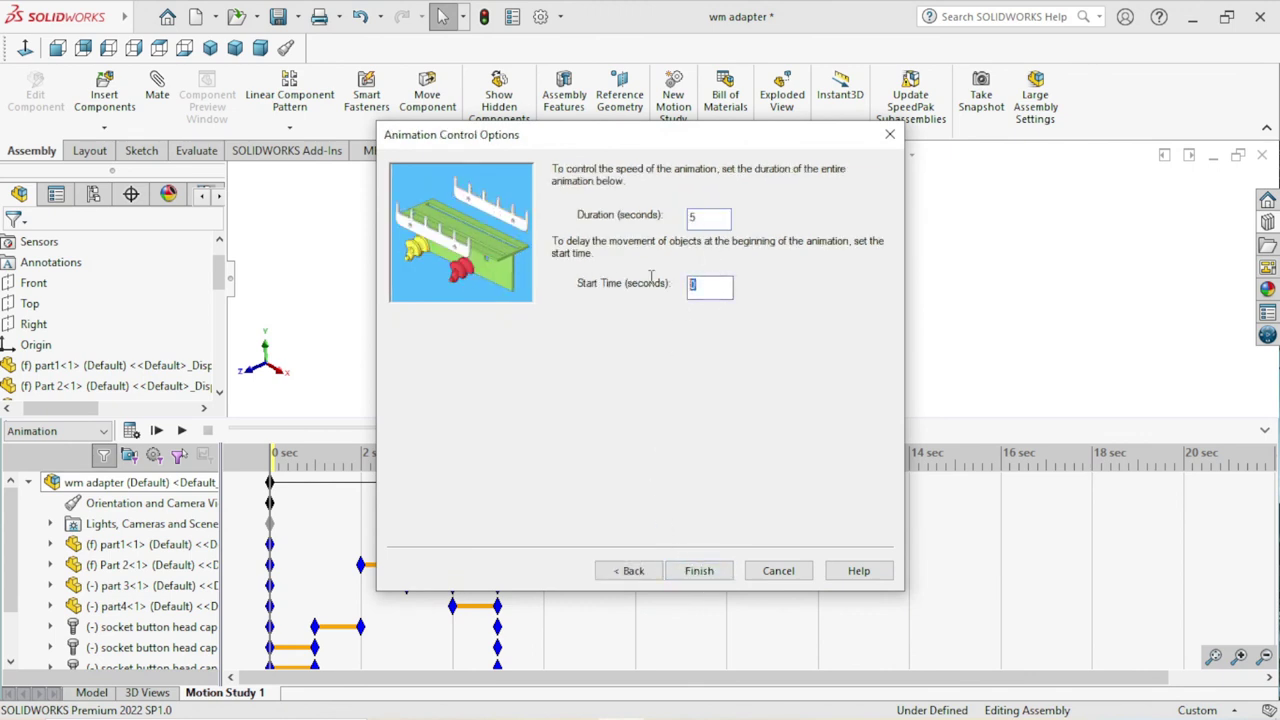
pyautogui.doubleClick(698, 218)
pyautogui.write('14')
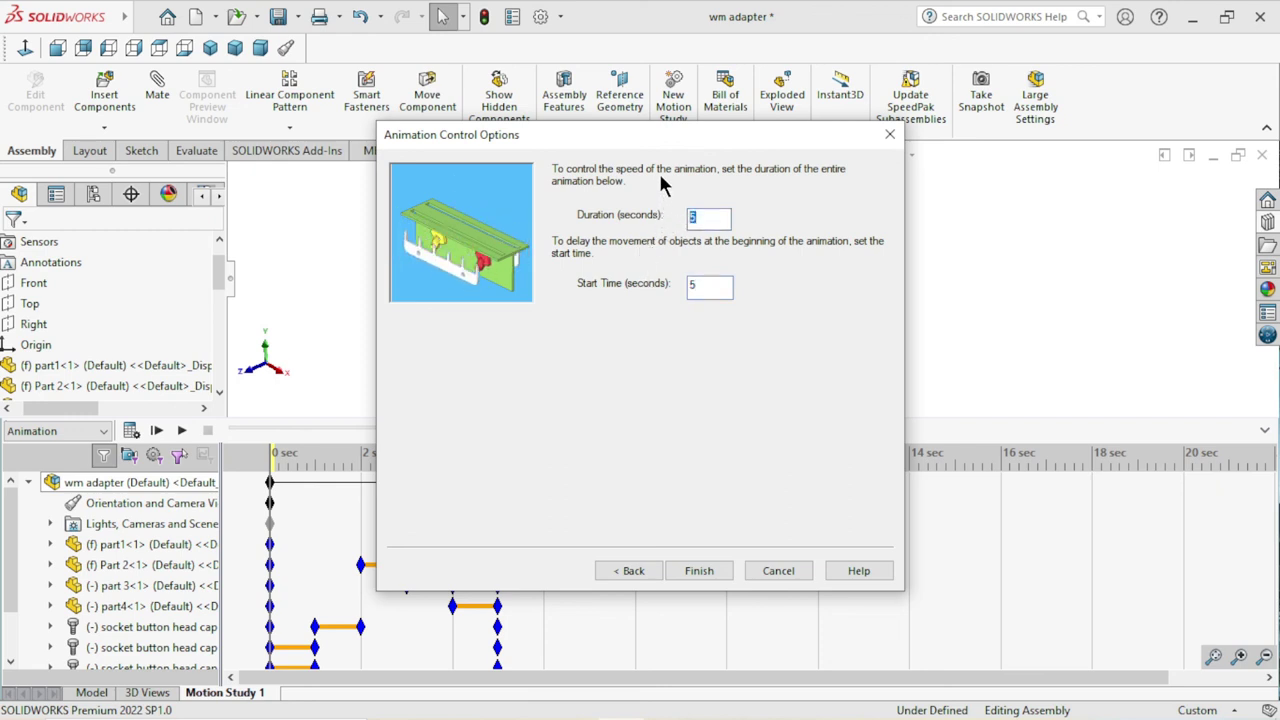
pyautogui.click(698, 572)
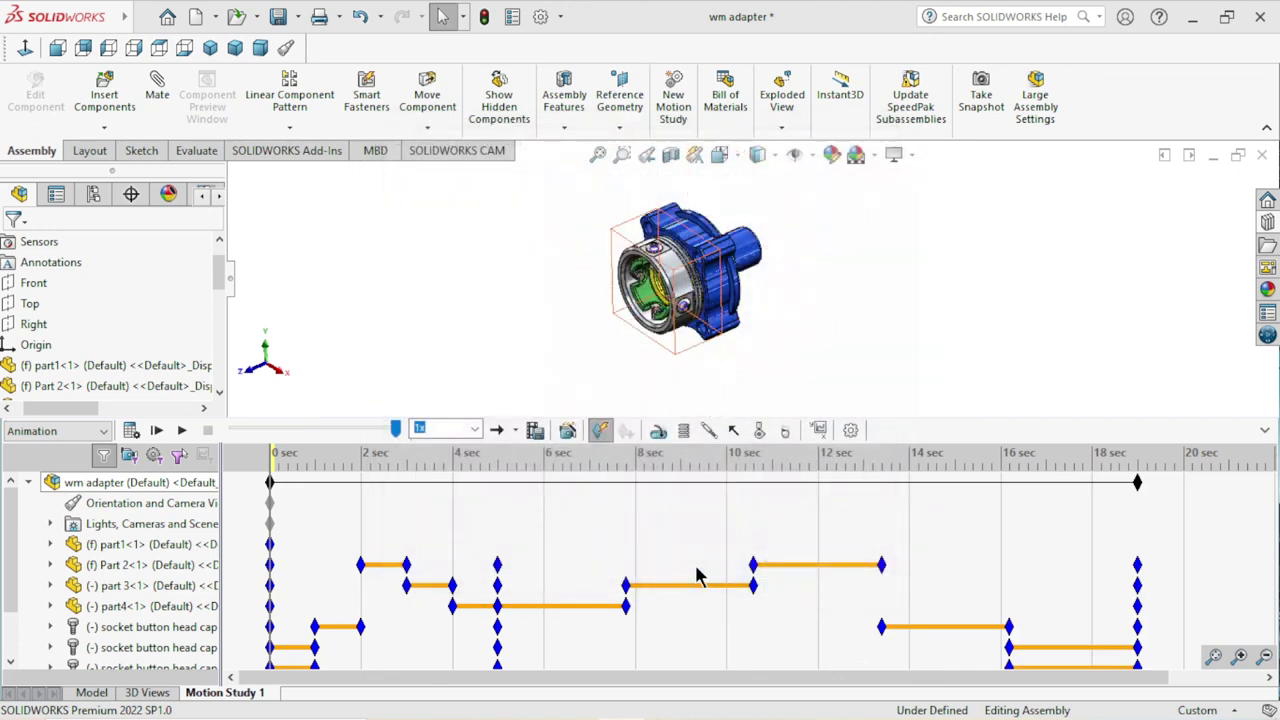
# - Play the roughly 18-second animation with the timeline and feature tree hidden
pyautogui.click(135, 432)
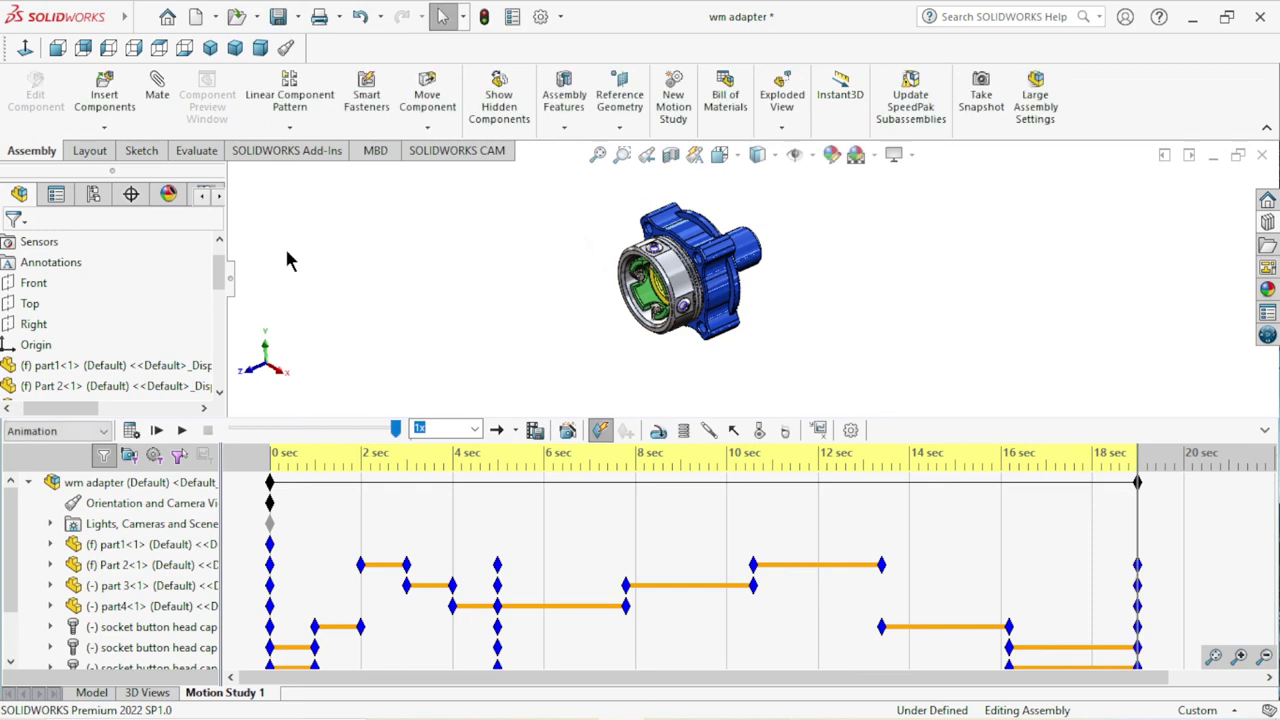
pyautogui.click(1260, 638)
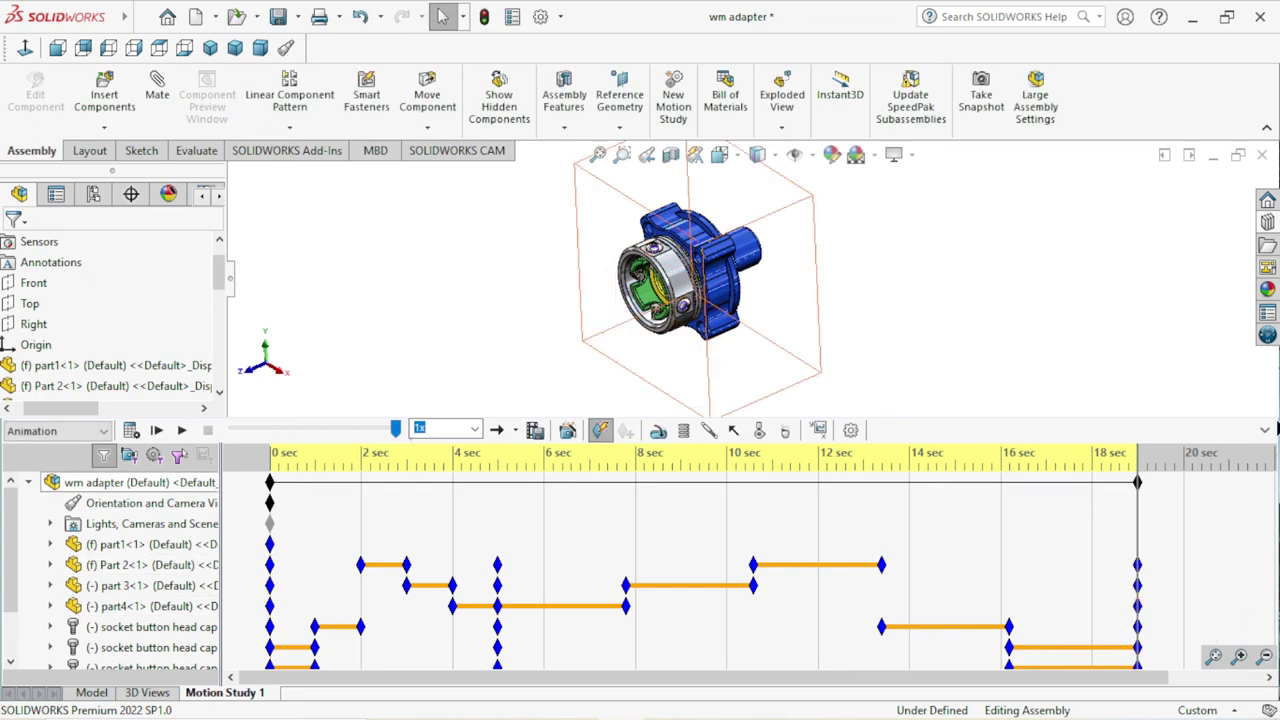
pyautogui.click(1264, 432)
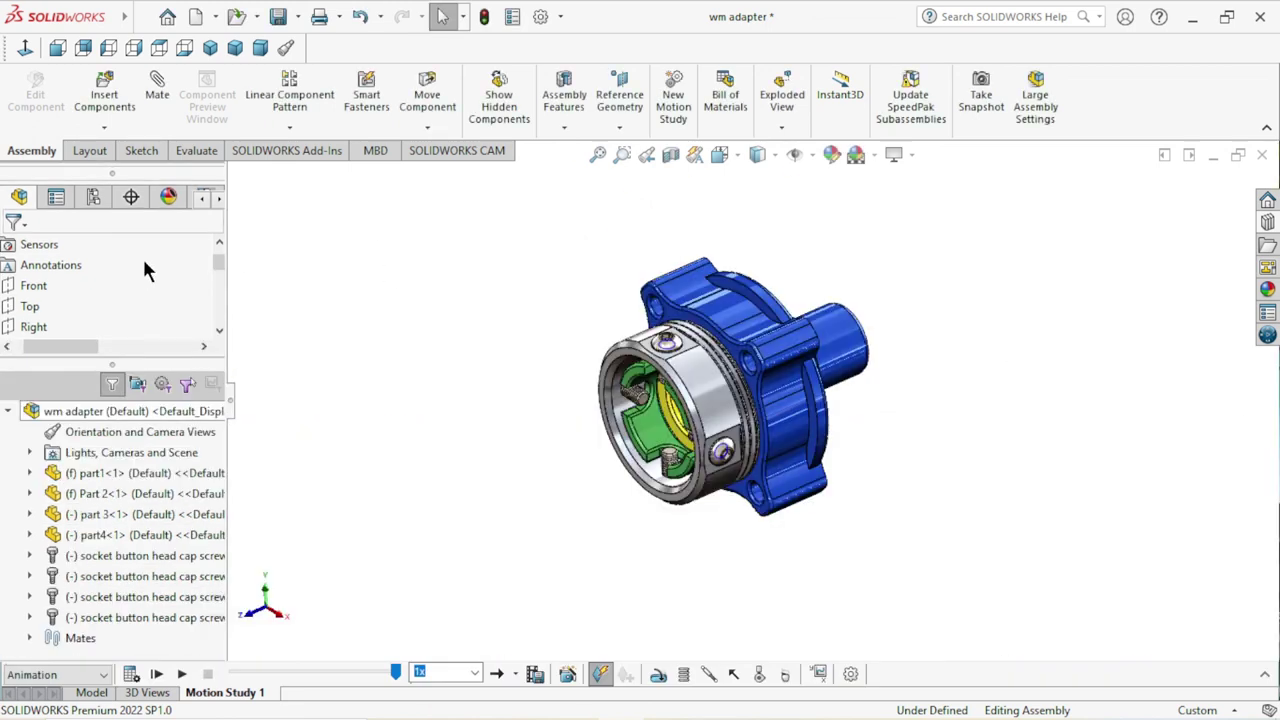
pyautogui.click(183, 673)
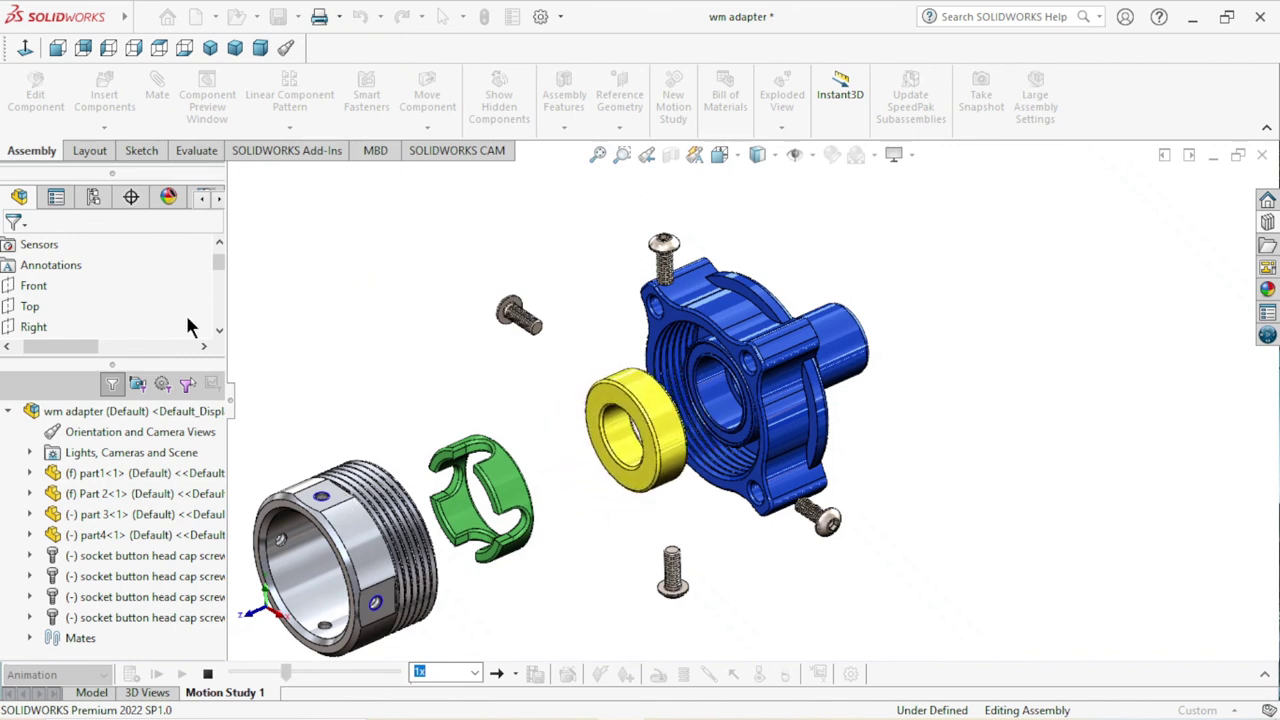
pyautogui.click(230, 400)
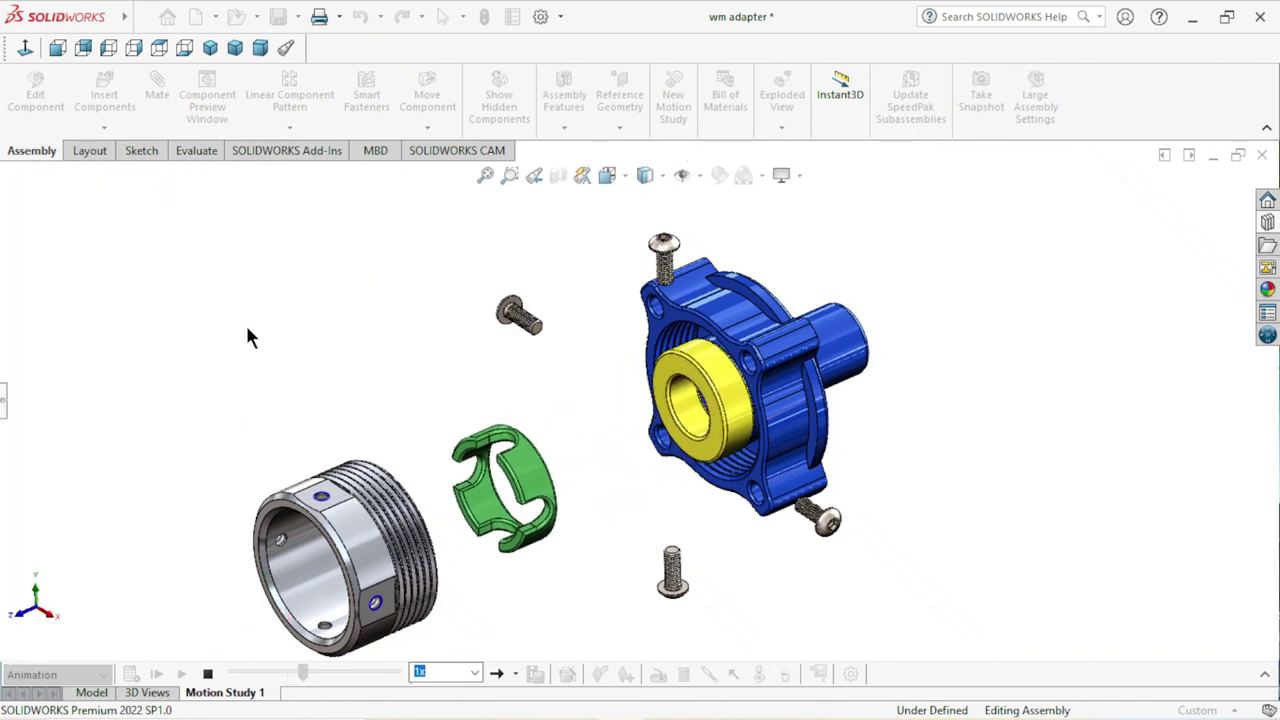